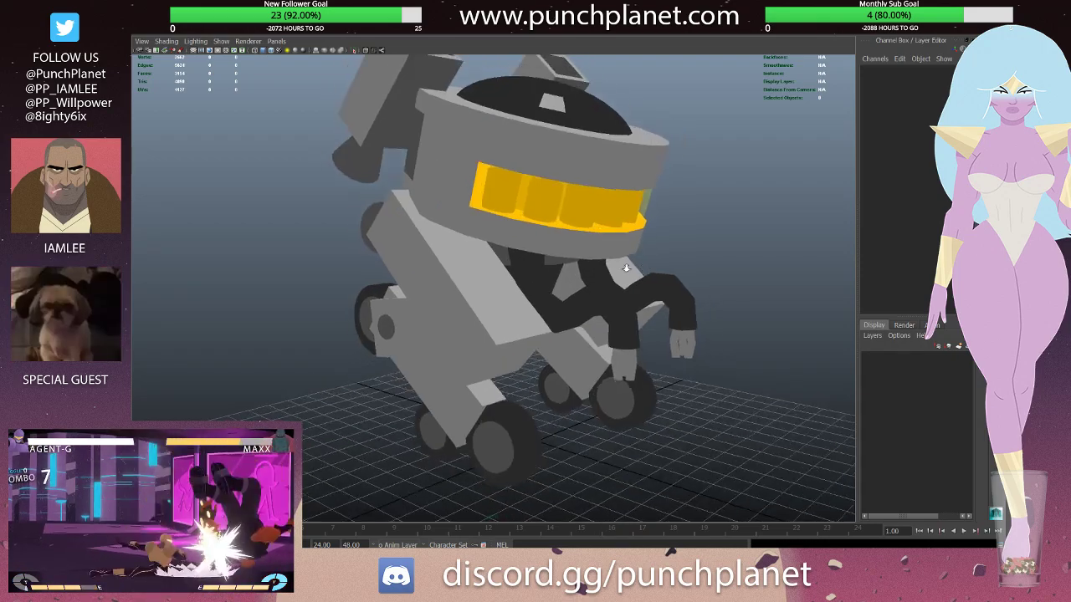
- Orbit around the robot from side, low and frontal angles, then select the side block pCube3
{"action": "mouse_move", "coordinate": [502, 251]}
{"action": "left_mouse_down", "text": "alt"}
{"action": "mouse_move", "coordinate": [545, 258]}
{"action": "mouse_move", "coordinate": [549, 278]}
{"action": "mouse_move", "coordinate": [506, 262]}
{"action": "left_mouse_up", "text": "alt"}
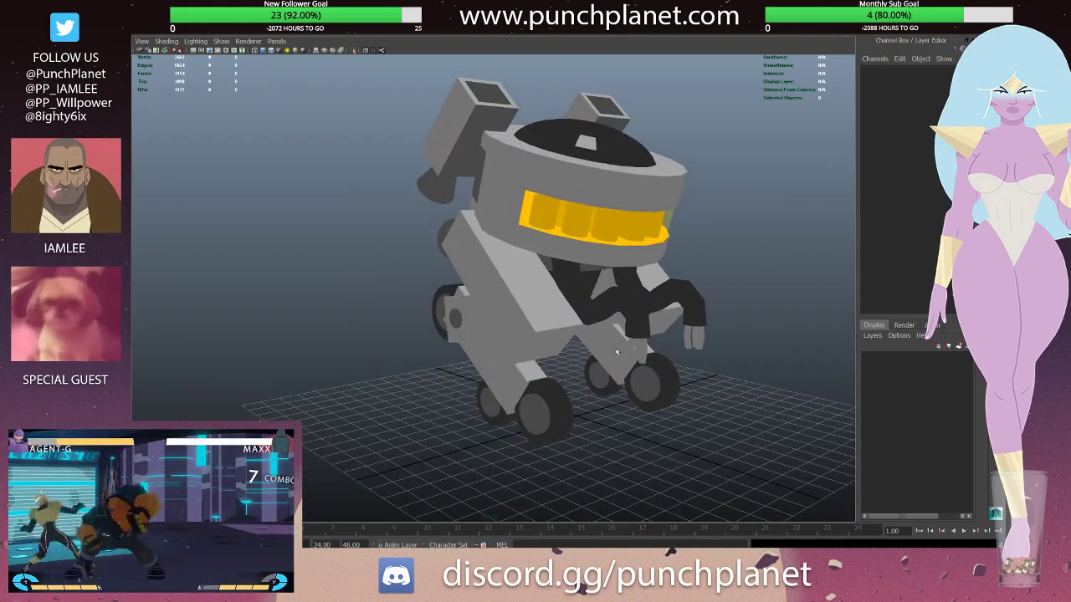
{"action": "mouse_move", "coordinate": [617, 352]}
{"action": "left_mouse_down", "text": "alt"}
{"action": "mouse_move", "coordinate": [630, 325]}
{"action": "mouse_move", "coordinate": [544, 347]}
{"action": "left_mouse_up", "text": "alt"}
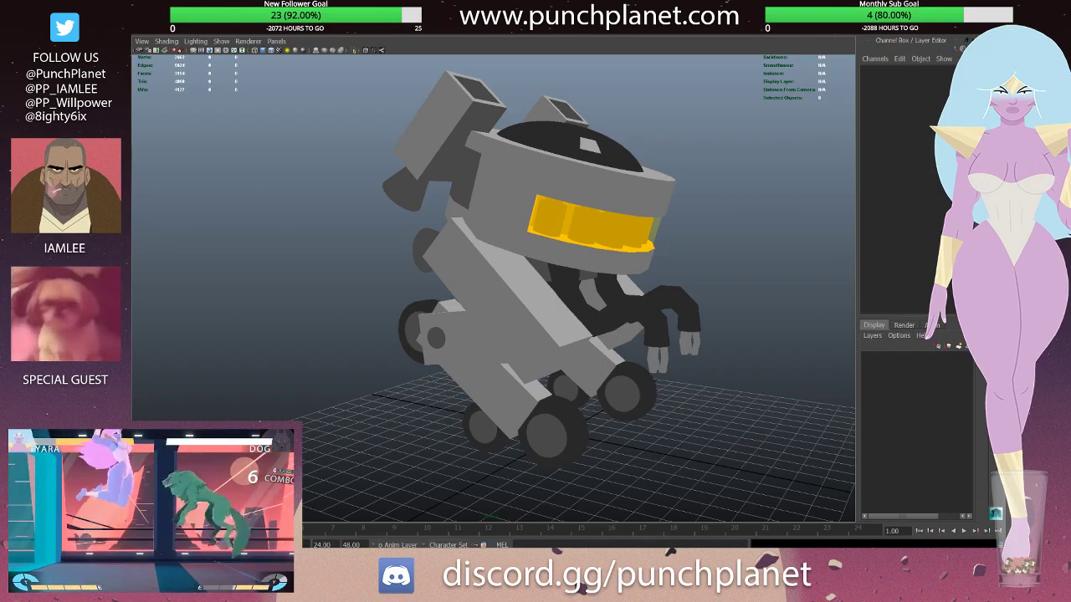
{"action": "left_click_drag", "start_coordinate": [544, 347], "coordinate": [541, 291], "text": "alt"}
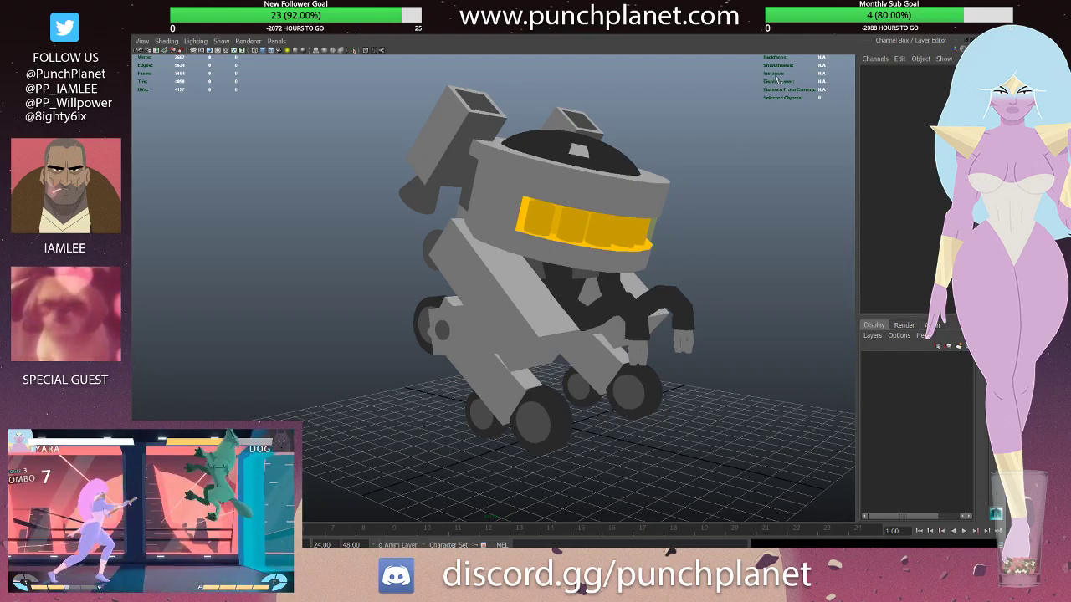
{"action": "mouse_move", "coordinate": [546, 298]}
{"action": "left_mouse_down", "text": "alt"}
{"action": "mouse_move", "coordinate": [649, 261]}
{"action": "mouse_move", "coordinate": [624, 301]}
{"action": "mouse_move", "coordinate": [563, 290]}
{"action": "mouse_move", "coordinate": [607, 330]}
{"action": "mouse_move", "coordinate": [637, 312]}
{"action": "mouse_move", "coordinate": [540, 326]}
{"action": "mouse_move", "coordinate": [571, 335]}
{"action": "mouse_move", "coordinate": [518, 297]}
{"action": "mouse_move", "coordinate": [572, 333]}
{"action": "mouse_move", "coordinate": [561, 311]}
{"action": "mouse_move", "coordinate": [590, 355]}
{"action": "mouse_move", "coordinate": [622, 345]}
{"action": "mouse_move", "coordinate": [537, 301]}
{"action": "left_mouse_up", "text": "alt"}
{"action": "left_click", "coordinate": [609, 335]}
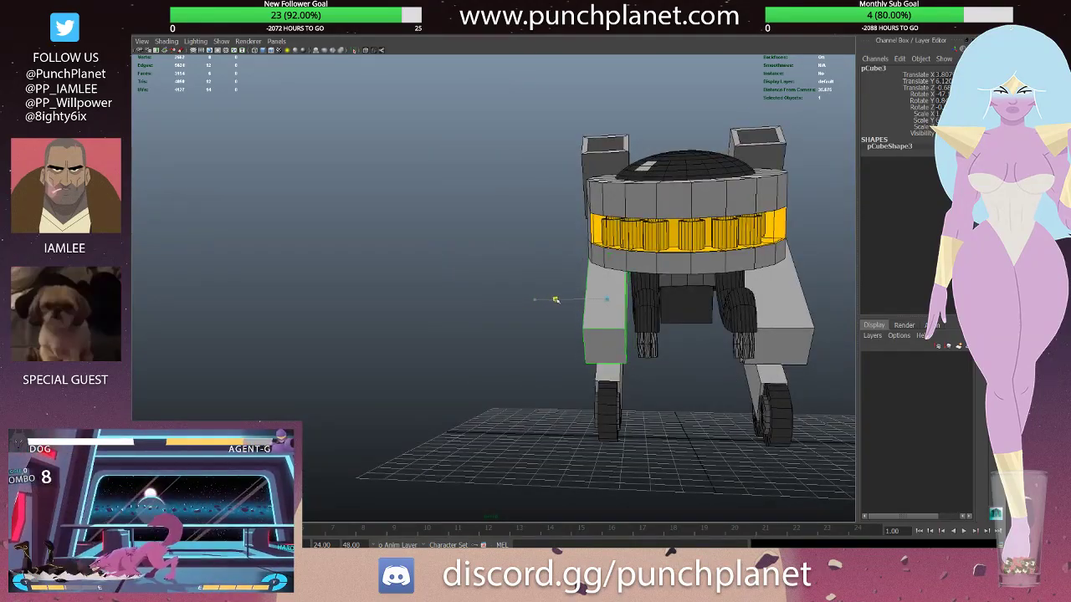
- Try selecting the right and left leg blocks, then reselect pCube3 from a front view
{"action": "left_click", "coordinate": [763, 305]}
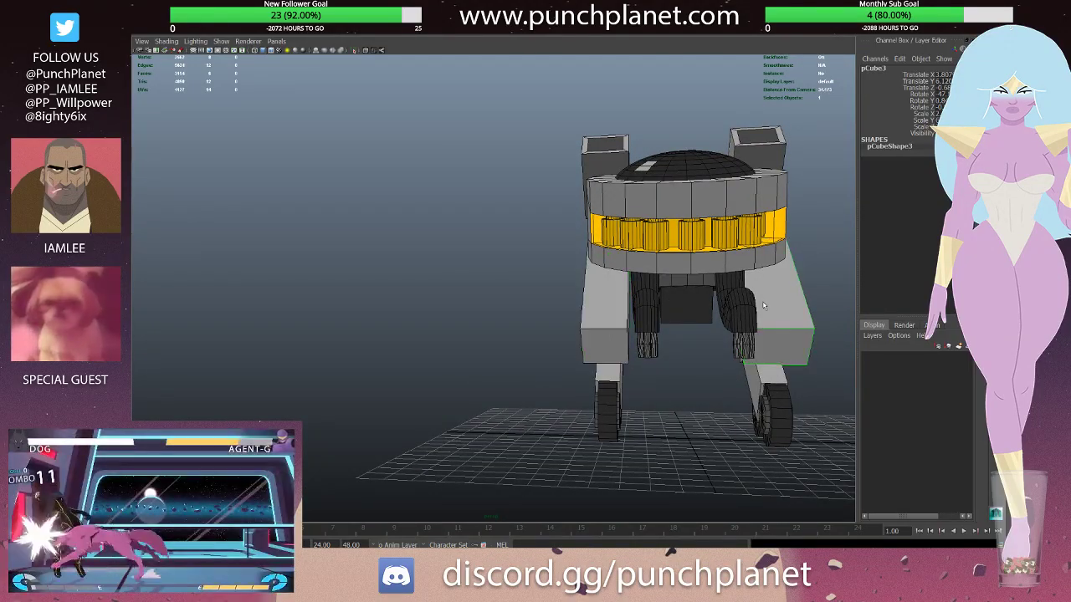
{"action": "mouse_move", "coordinate": [763, 305]}
{"action": "left_mouse_down", "text": "alt"}
{"action": "mouse_move", "coordinate": [577, 290]}
{"action": "mouse_move", "coordinate": [615, 338]}
{"action": "left_mouse_up", "text": "alt"}
{"action": "left_click", "coordinate": [574, 290]}
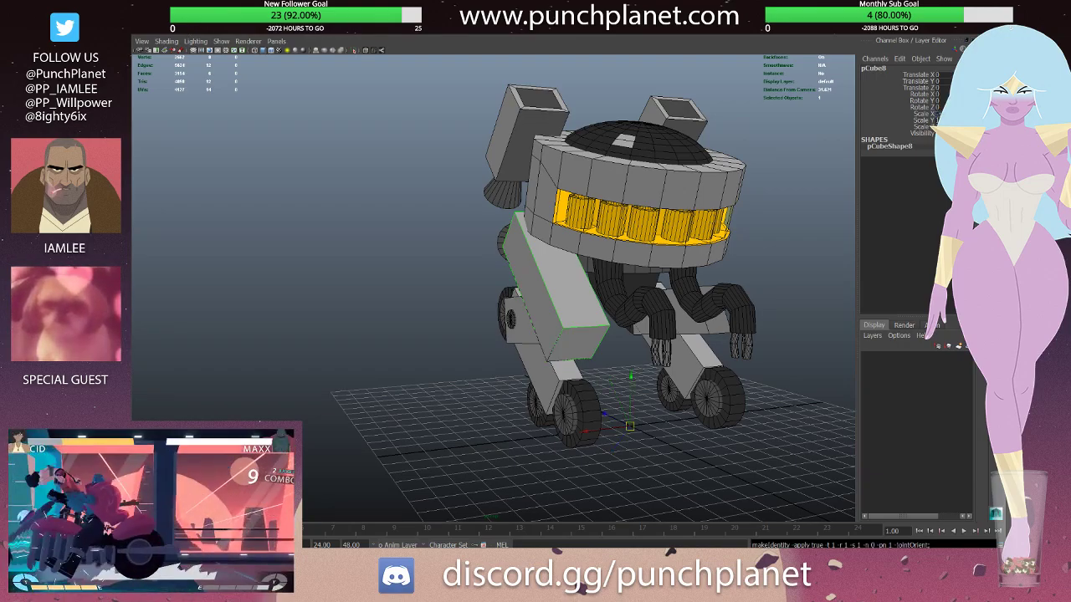
{"action": "mouse_move", "coordinate": [552, 318]}
{"action": "left_mouse_down", "text": "alt"}
{"action": "mouse_move", "coordinate": [488, 322]}
{"action": "mouse_move", "coordinate": [569, 333]}
{"action": "mouse_move", "coordinate": [665, 308]}
{"action": "mouse_move", "coordinate": [574, 310]}
{"action": "left_mouse_up", "text": "alt"}
{"action": "left_click", "coordinate": [488, 322]}
{"action": "left_click", "coordinate": [568, 332]}
- Change the edge display with key 3, then select the dark arm pCylinder9 and zoom in on it
{"action": "key", "text": "3"}
{"action": "scroll", "coordinate": [574, 310], "scroll_direction": "up", "scroll_amount": 3}
{"action": "scroll", "coordinate": [540, 281], "scroll_direction": "up", "scroll_amount": 2}
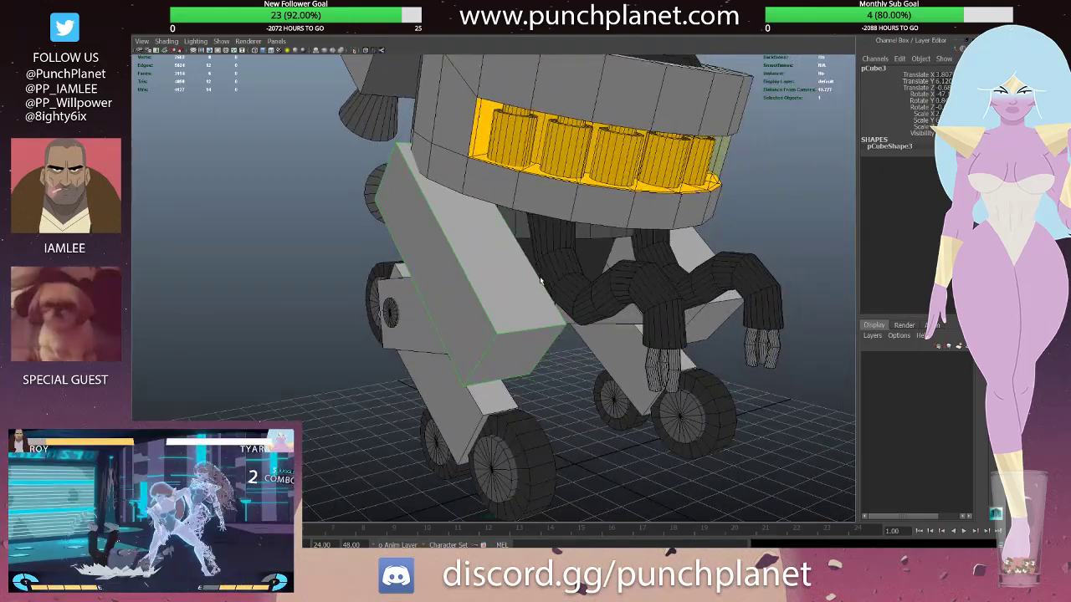
{"action": "left_click", "coordinate": [558, 260]}
{"action": "scroll", "coordinate": [582, 243], "scroll_direction": "up", "scroll_amount": 2}
{"action": "left_click_drag", "start_coordinate": [512, 159], "coordinate": [600, 192], "text": "alt"}
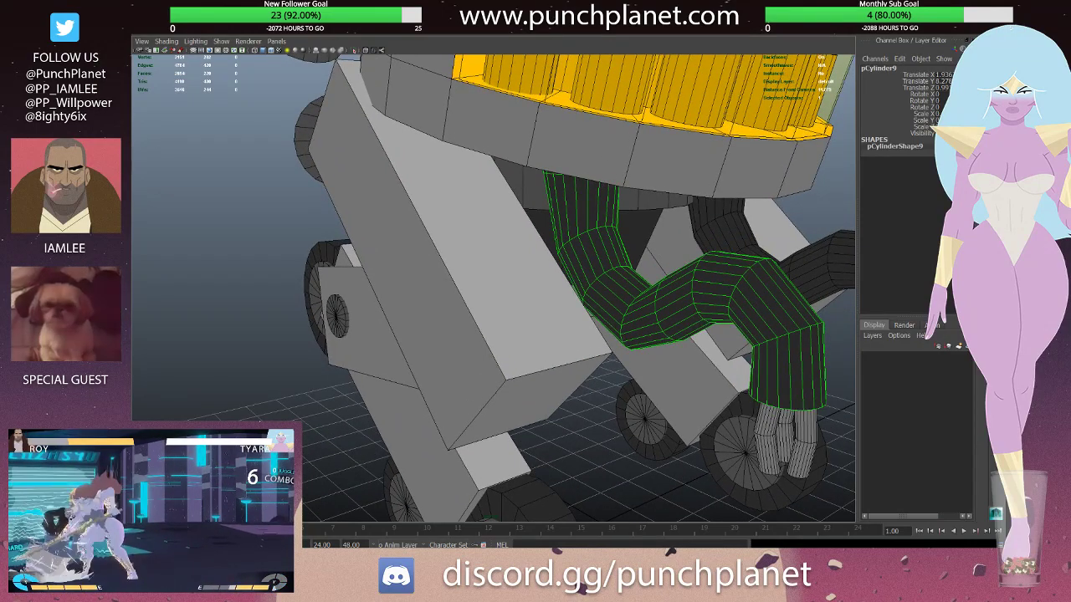
- Insert seven edge loops along the dark arm pCylinder9
{"action": "key", "text": "F8"}
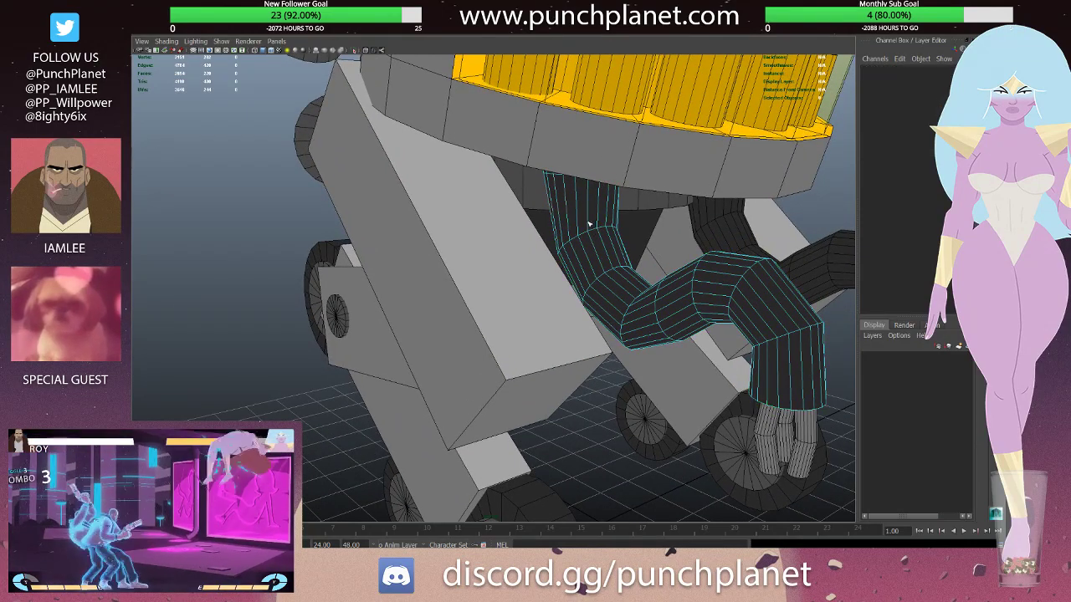
{"action": "left_click", "coordinate": [594, 225]}
{"action": "left_click", "coordinate": [612, 282]}
{"action": "scroll", "coordinate": [619, 284], "scroll_direction": "up", "scroll_amount": 5}
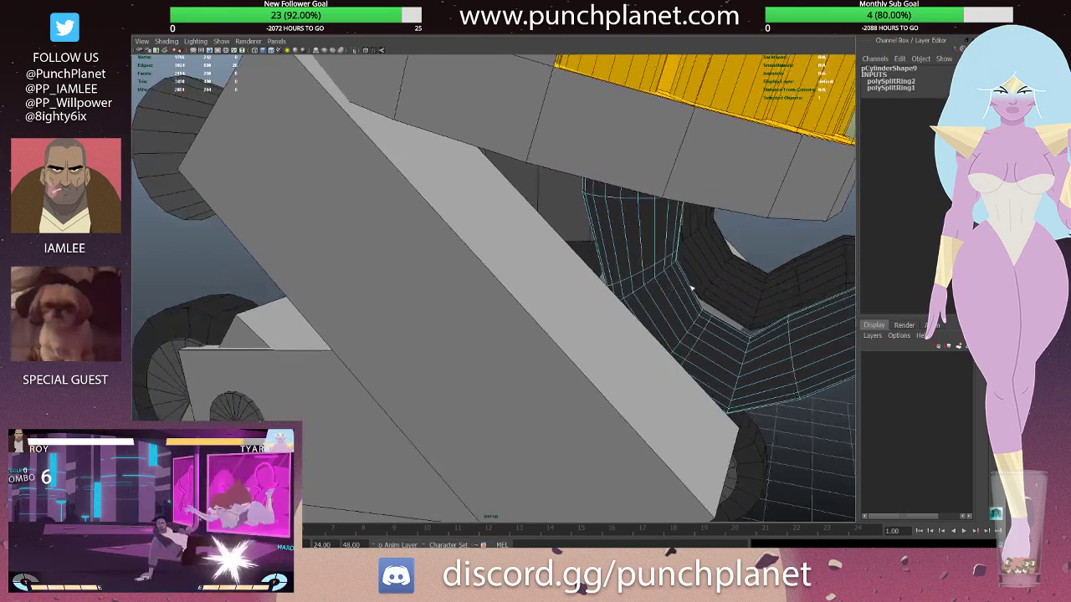
{"action": "scroll", "coordinate": [631, 287], "scroll_direction": "up", "scroll_amount": 4}
{"action": "left_click", "coordinate": [623, 301]}
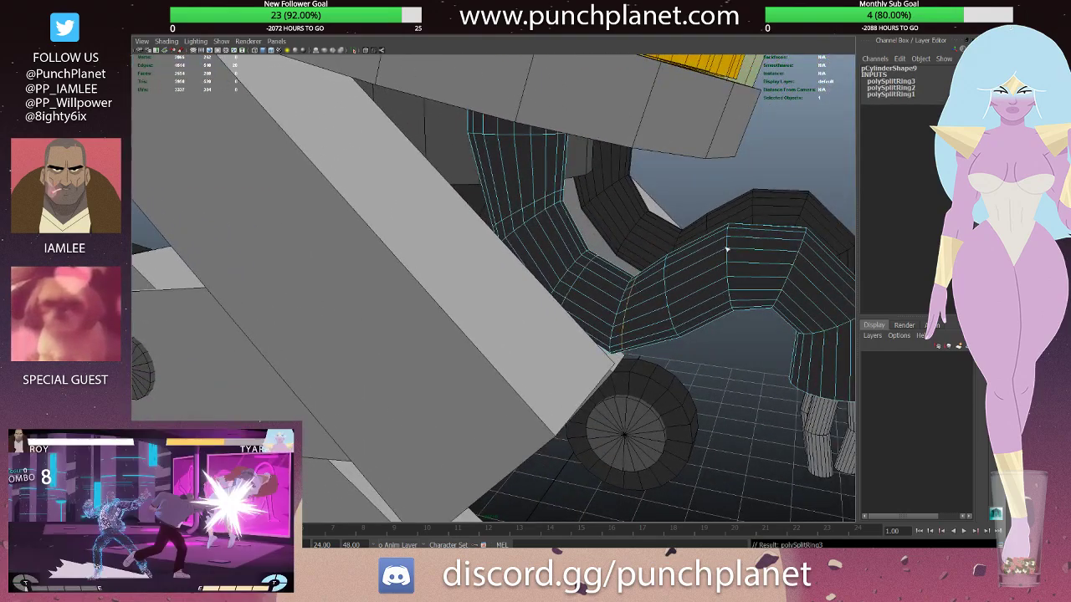
{"action": "left_click", "coordinate": [795, 256]}
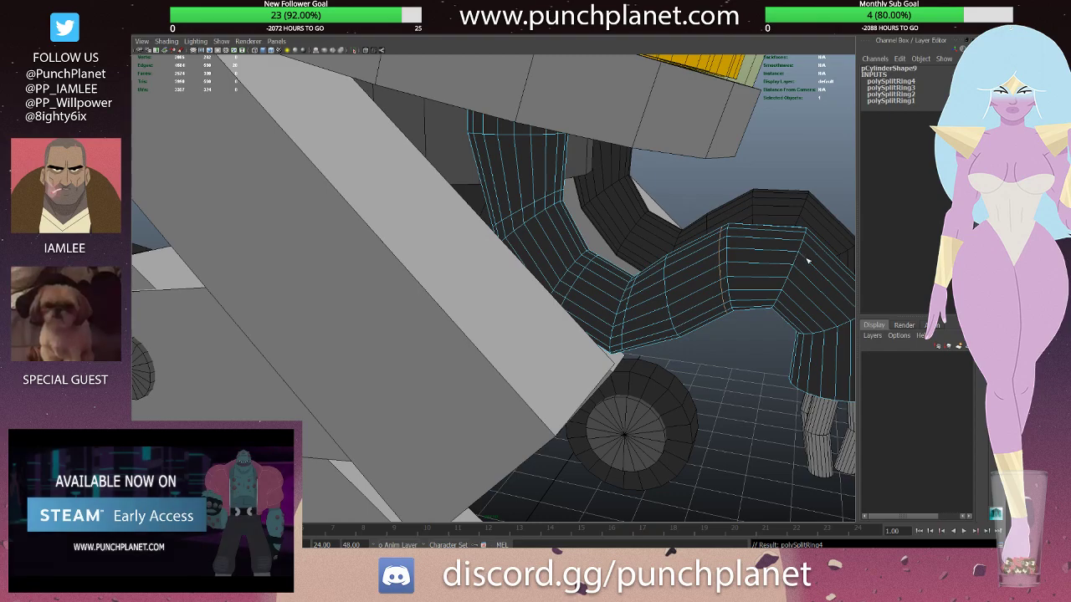
{"action": "left_click", "coordinate": [809, 262]}
{"action": "scroll", "coordinate": [786, 265], "scroll_direction": "down", "scroll_amount": 2}
{"action": "scroll", "coordinate": [736, 269], "scroll_direction": "down", "scroll_amount": 3}
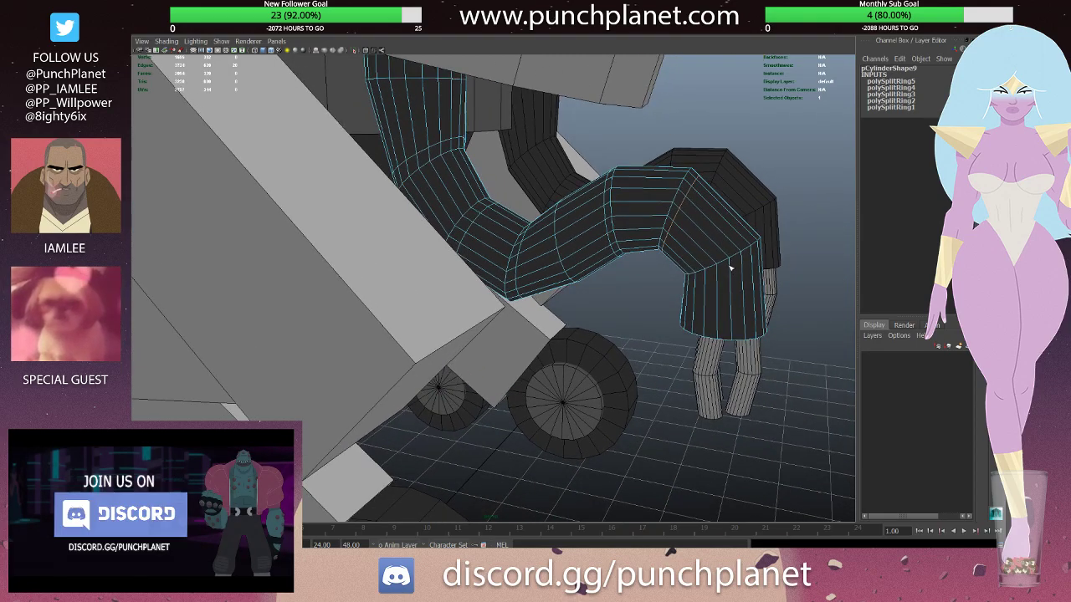
{"action": "left_click", "coordinate": [737, 329]}
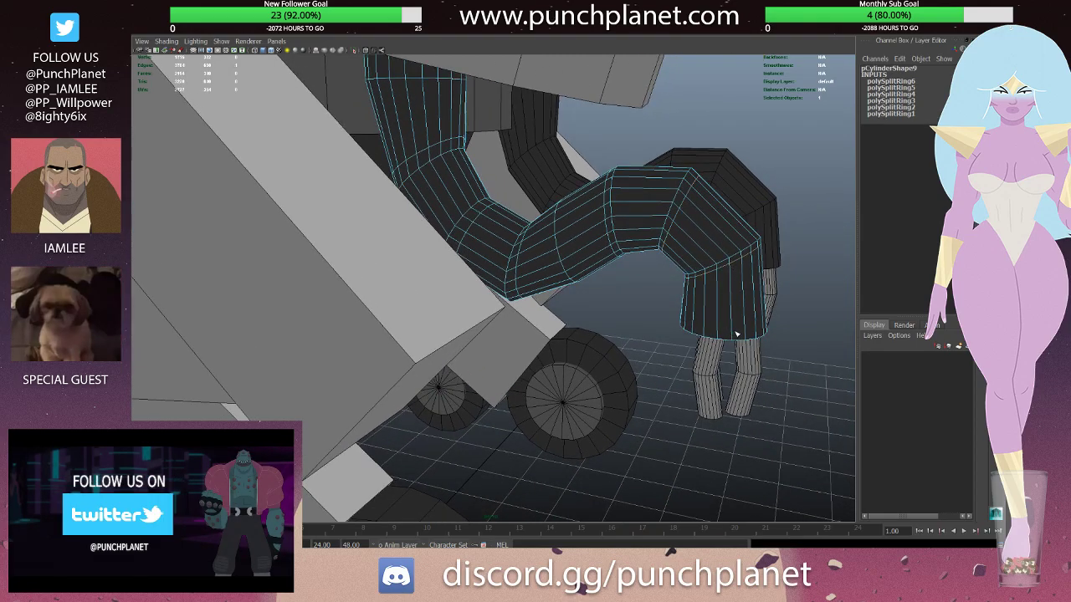
{"action": "left_click", "coordinate": [737, 333]}
{"action": "scroll", "coordinate": [651, 300], "scroll_direction": "down", "scroll_amount": 3}
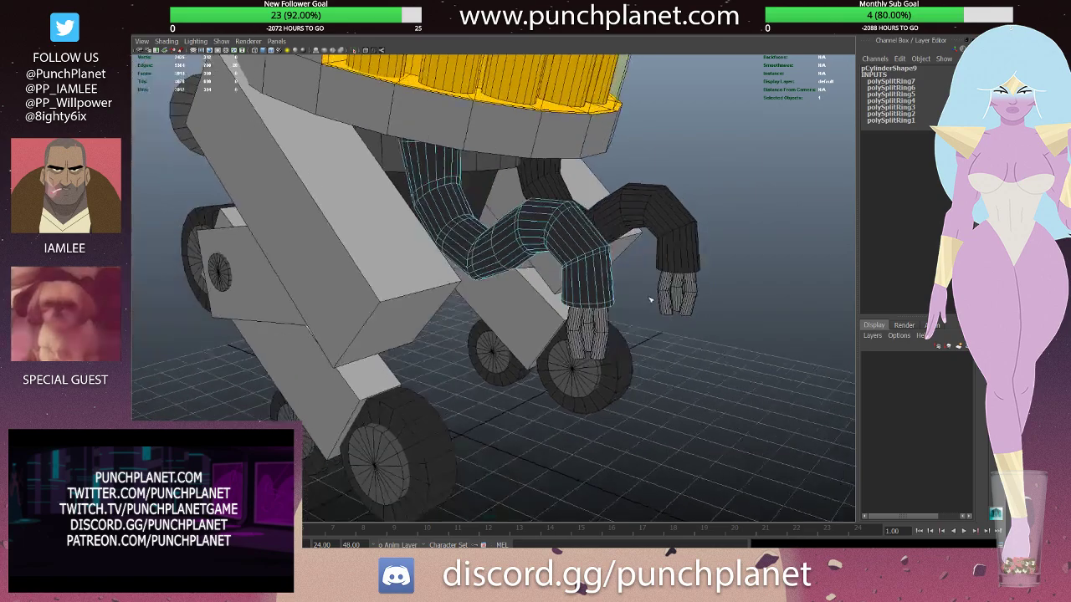
- Delete the second, unedited arm mesh and reselect the edited arm
{"action": "left_click", "coordinate": [618, 210]}
{"action": "key", "text": "Delete"}
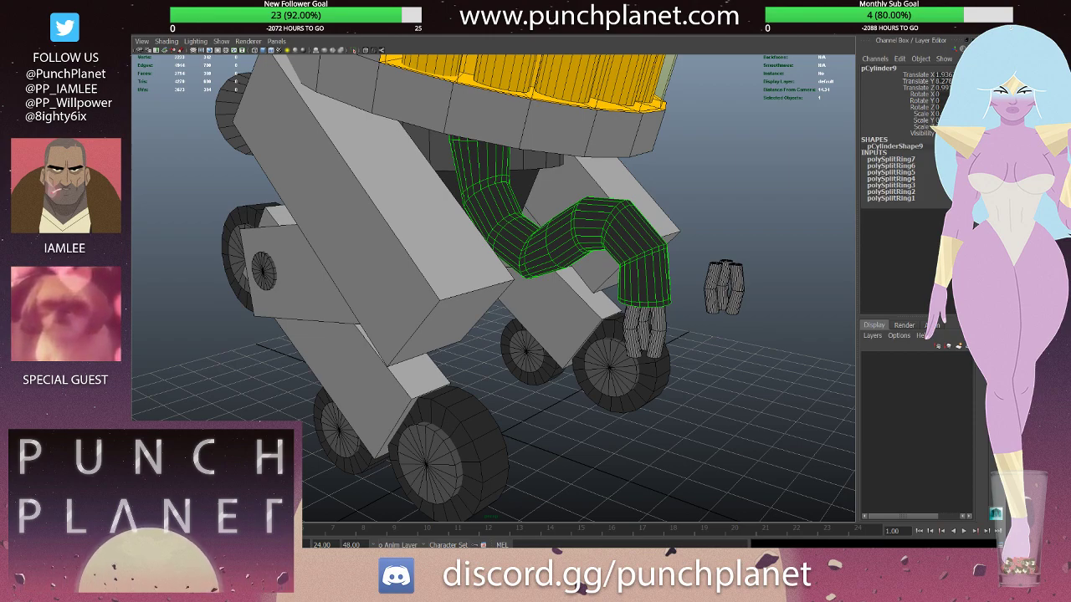
{"action": "left_click", "coordinate": [487, 185]}
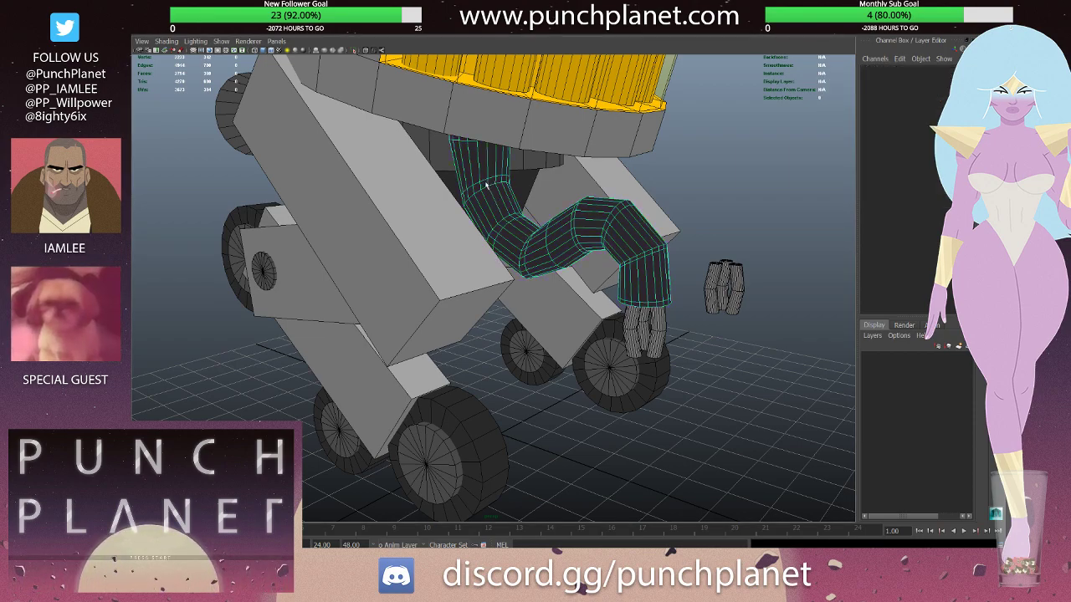
{"action": "left_click", "coordinate": [483, 186]}
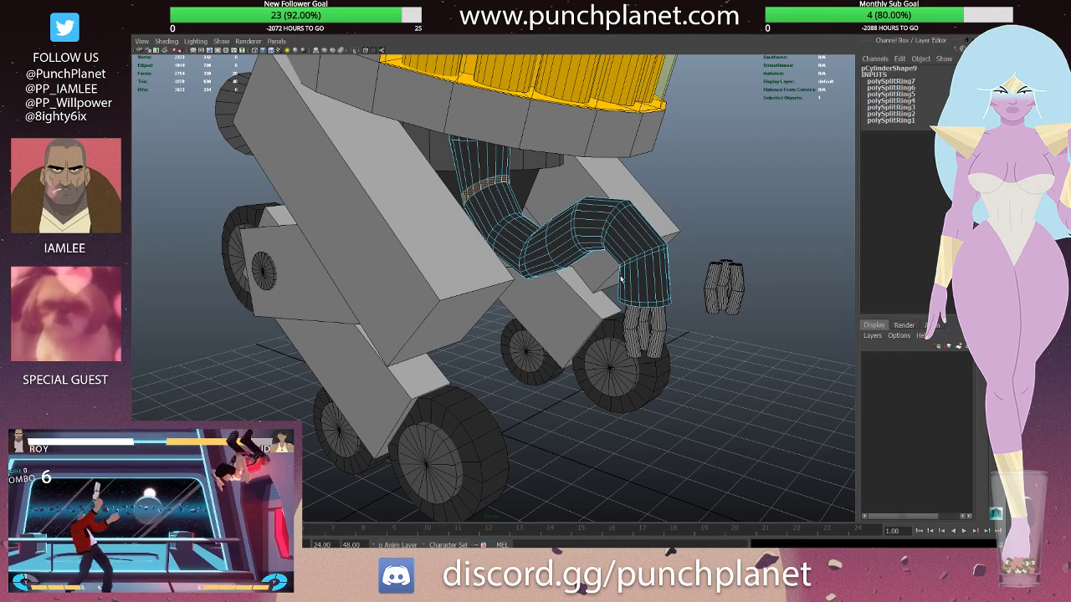
- Select the edited arm and apply surfaceShader3SG to part of it
{"action": "left_click_drag", "start_coordinate": [575, 287], "coordinate": [586, 268], "text": "alt"}
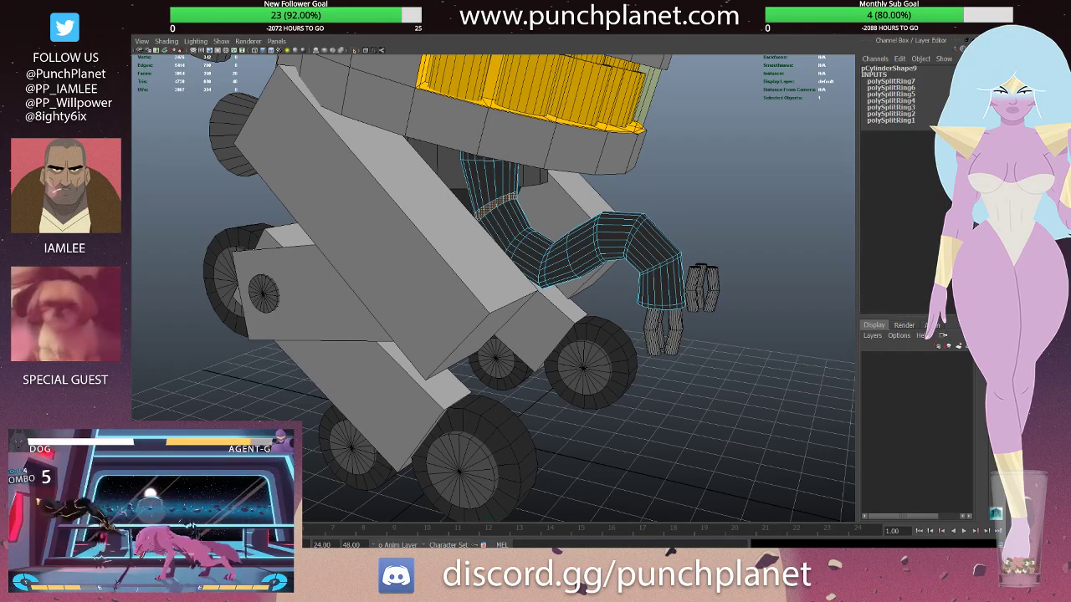
{"action": "left_click", "coordinate": [689, 187]}
{"action": "left_click", "coordinate": [518, 242]}
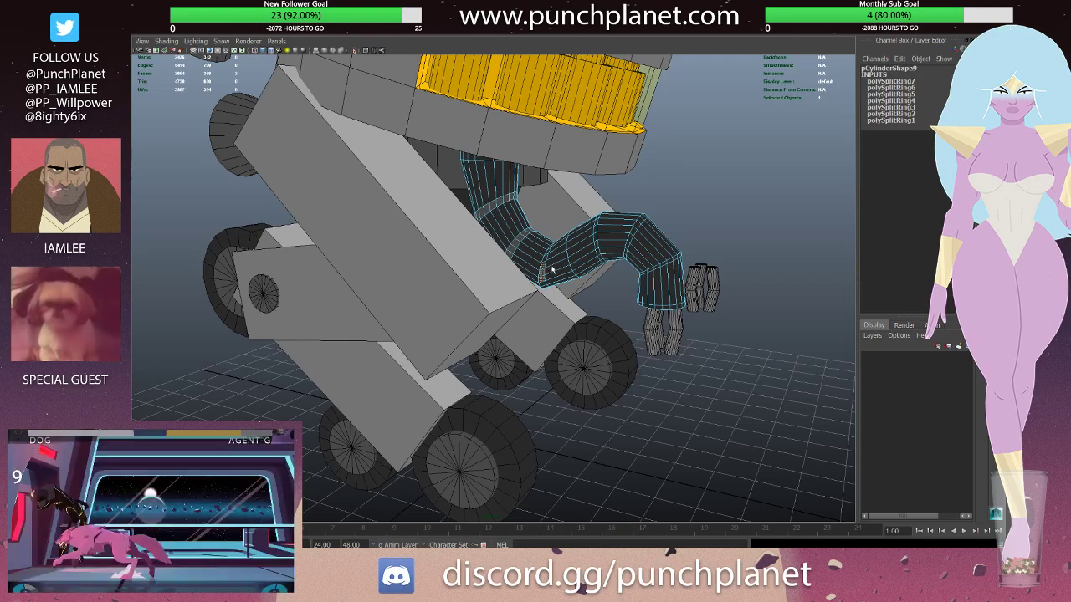
{"action": "right_click_drag", "start_coordinate": [542, 279], "coordinate": [607, 250]}
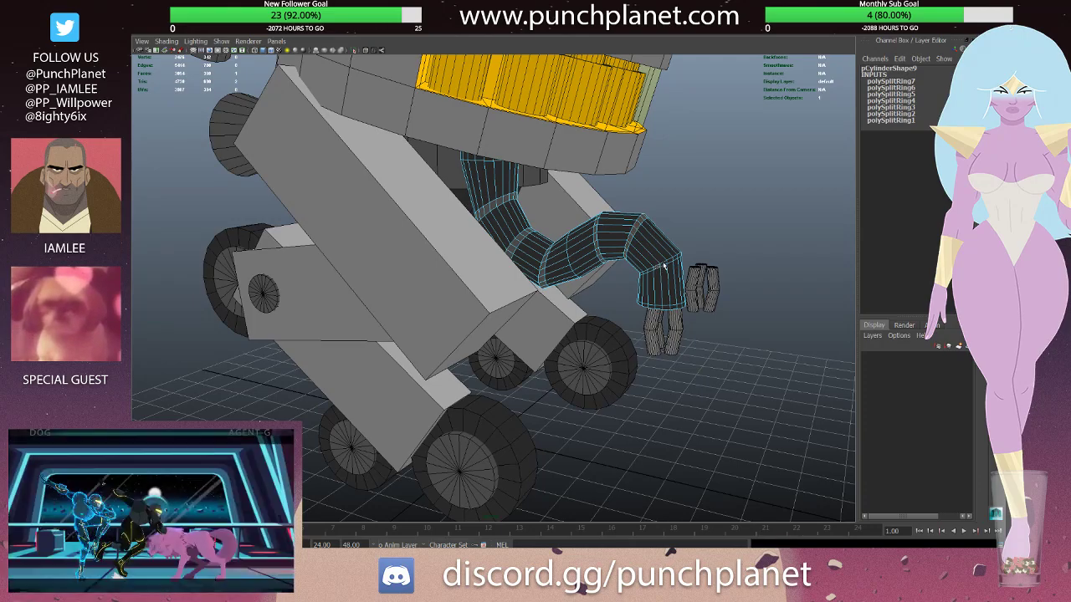
- Zoom and orbit to check the shaded arm from another angle, then reselect it
{"action": "scroll", "coordinate": [674, 255], "scroll_direction": "up", "scroll_amount": 3}
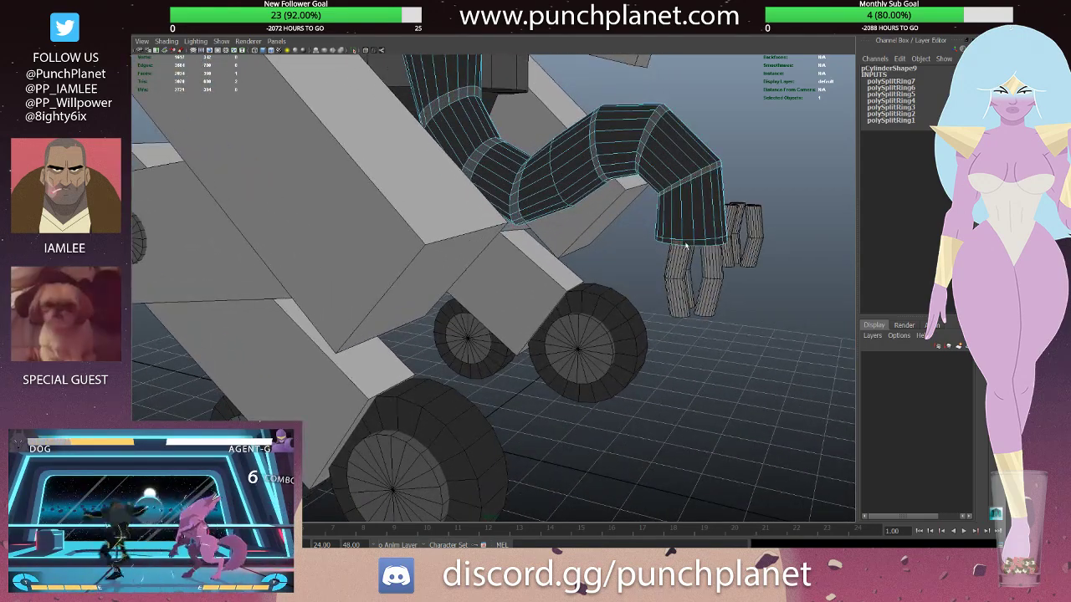
{"action": "mouse_move", "coordinate": [684, 245]}
{"action": "left_mouse_down", "text": "alt"}
{"action": "mouse_move", "coordinate": [635, 177]}
{"action": "mouse_move", "coordinate": [591, 167]}
{"action": "mouse_move", "coordinate": [516, 237]}
{"action": "mouse_move", "coordinate": [405, 156]}
{"action": "mouse_move", "coordinate": [583, 247]}
{"action": "mouse_move", "coordinate": [554, 190]}
{"action": "mouse_move", "coordinate": [562, 208]}
{"action": "mouse_move", "coordinate": [478, 176]}
{"action": "left_mouse_up", "text": "alt"}
{"action": "left_click", "coordinate": [553, 191]}
{"action": "left_click", "coordinate": [554, 198]}
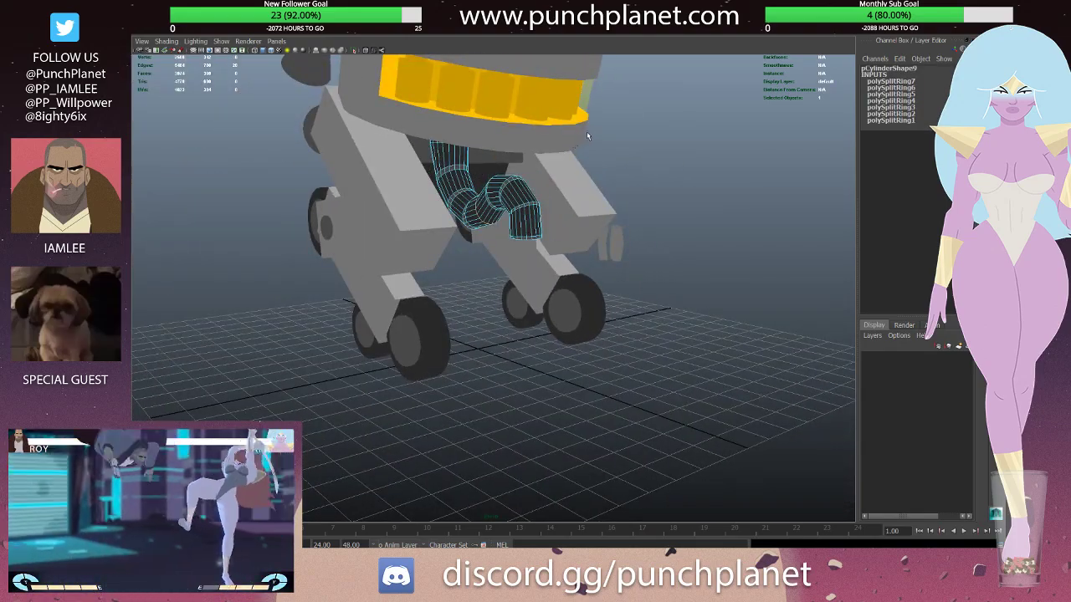
- Select components at the arm's elbow and adjust them with rotate and move
{"action": "left_click", "coordinate": [587, 131]}
{"action": "left_click_drag", "start_coordinate": [586, 131], "coordinate": [542, 263], "text": "alt"}
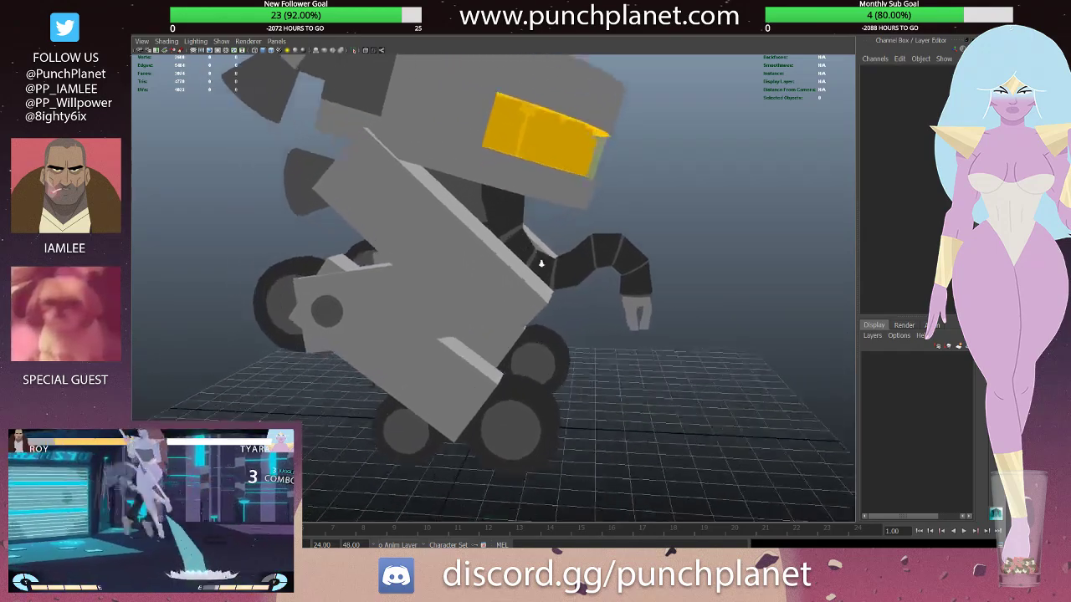
{"action": "right_click_drag", "start_coordinate": [542, 264], "coordinate": [607, 260], "text": "alt"}
{"action": "left_click", "coordinate": [603, 257]}
{"action": "key", "text": "F10"}
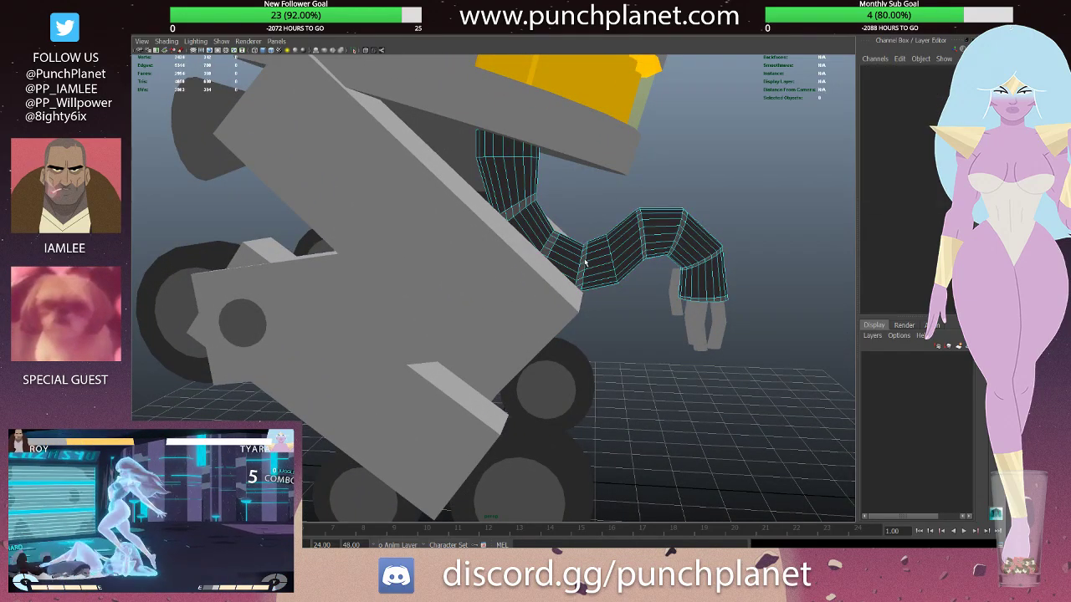
{"action": "left_click", "coordinate": [585, 263]}
{"action": "key", "text": "e"}
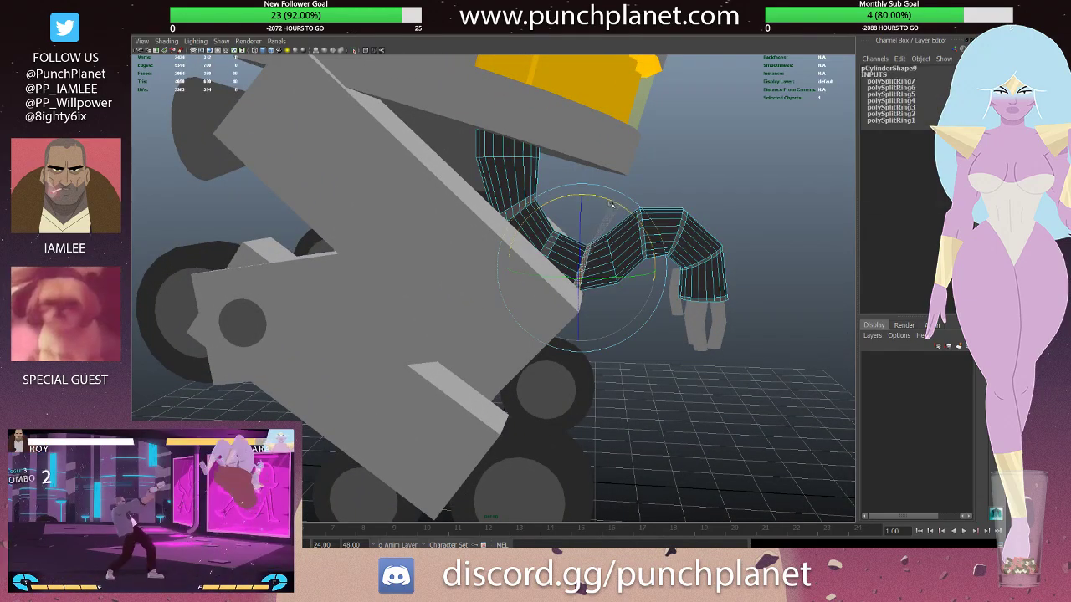
{"action": "key", "text": "w"}
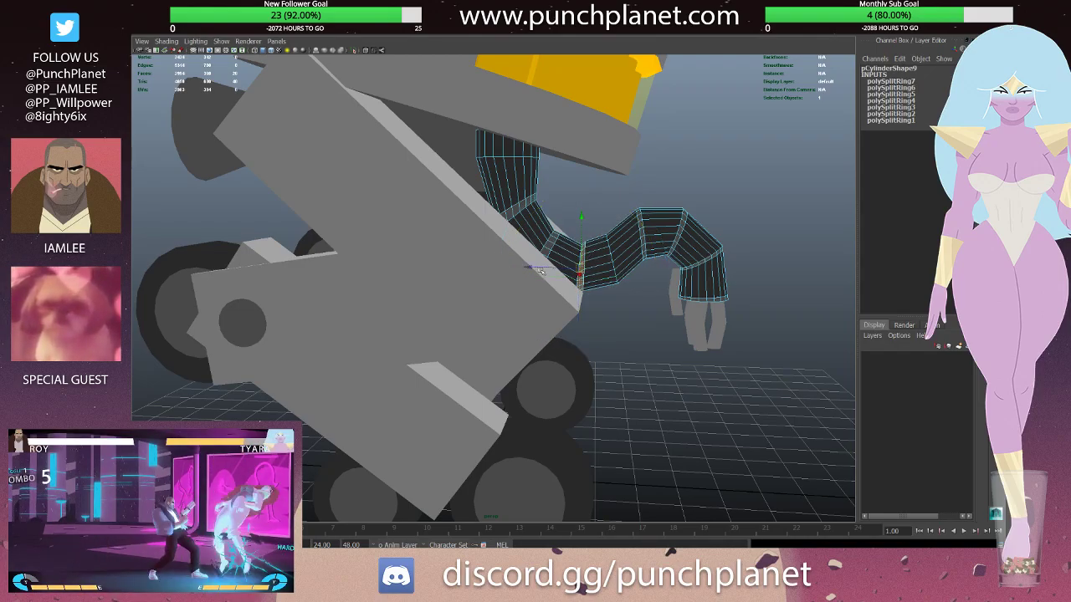
- Zoom around the elbow, return to object mode and reselect the arm from a new angle
{"action": "scroll", "coordinate": [623, 294], "scroll_direction": "up", "scroll_amount": 2}
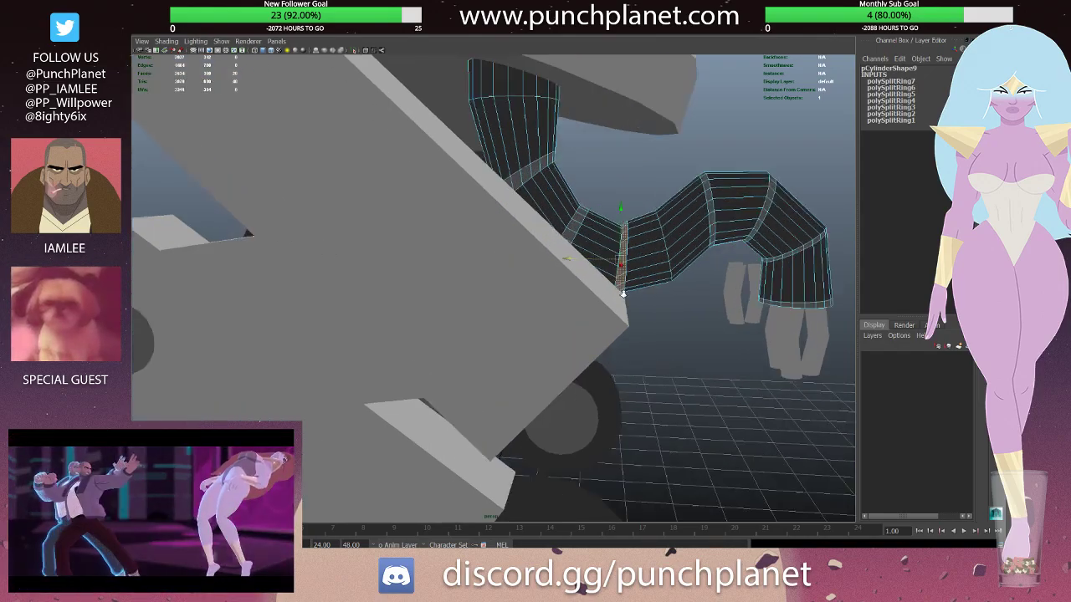
{"action": "scroll", "coordinate": [622, 293], "scroll_direction": "up", "scroll_amount": 3}
{"action": "scroll", "coordinate": [651, 223], "scroll_direction": "down", "scroll_amount": 3}
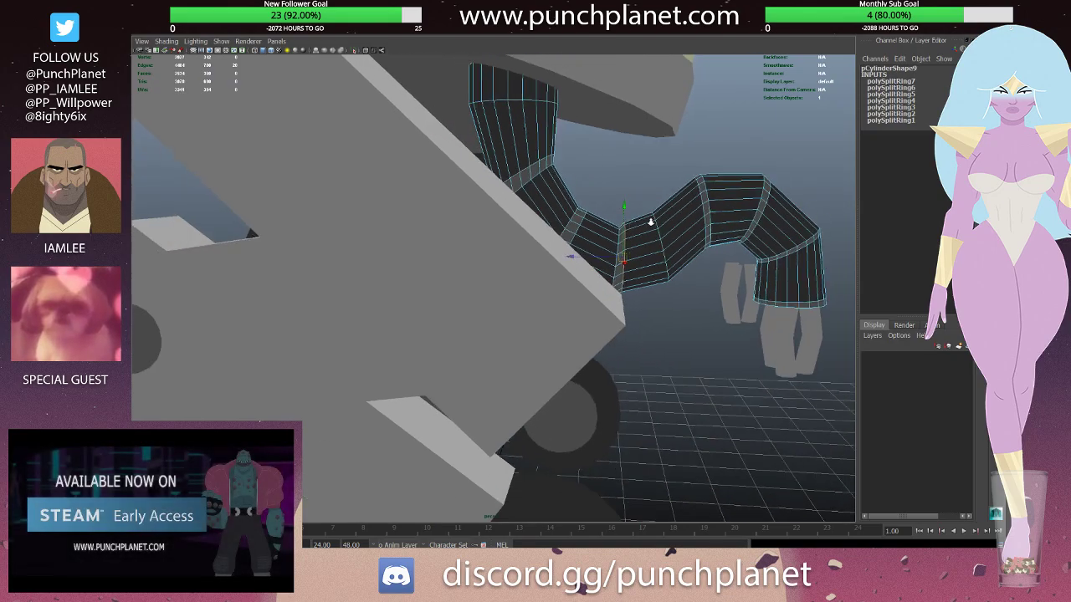
{"action": "scroll", "coordinate": [538, 216], "scroll_direction": "down", "scroll_amount": 5}
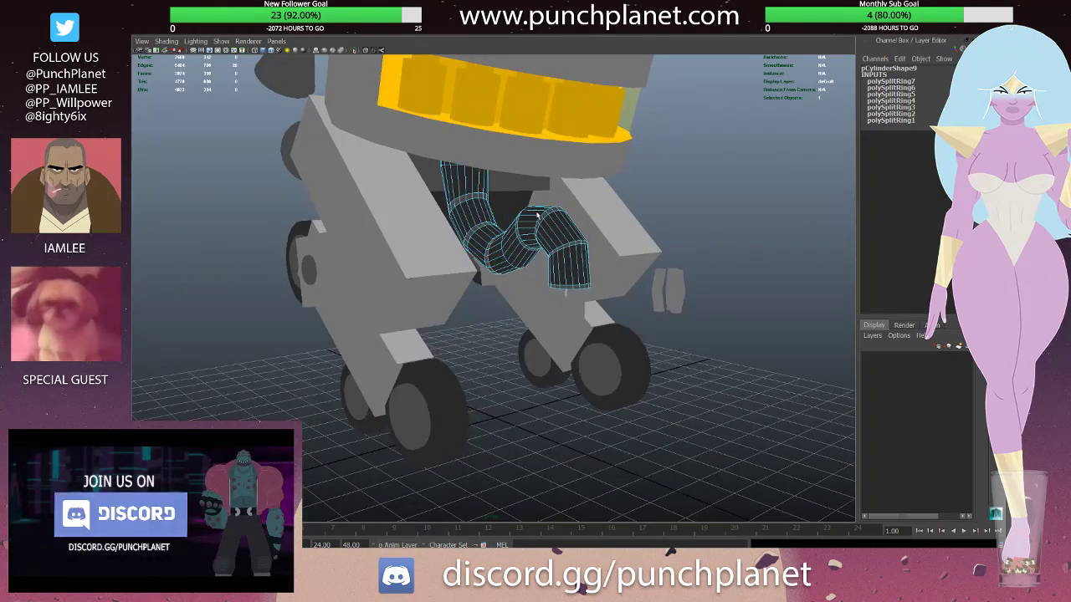
{"action": "key", "text": "F8"}
{"action": "left_click", "coordinate": [715, 179]}
{"action": "mouse_move", "coordinate": [716, 180]}
{"action": "left_mouse_down", "text": "alt"}
{"action": "mouse_move", "coordinate": [636, 214]}
{"action": "mouse_move", "coordinate": [651, 212]}
{"action": "mouse_move", "coordinate": [612, 190]}
{"action": "mouse_move", "coordinate": [611, 259]}
{"action": "left_mouse_up", "text": "alt"}
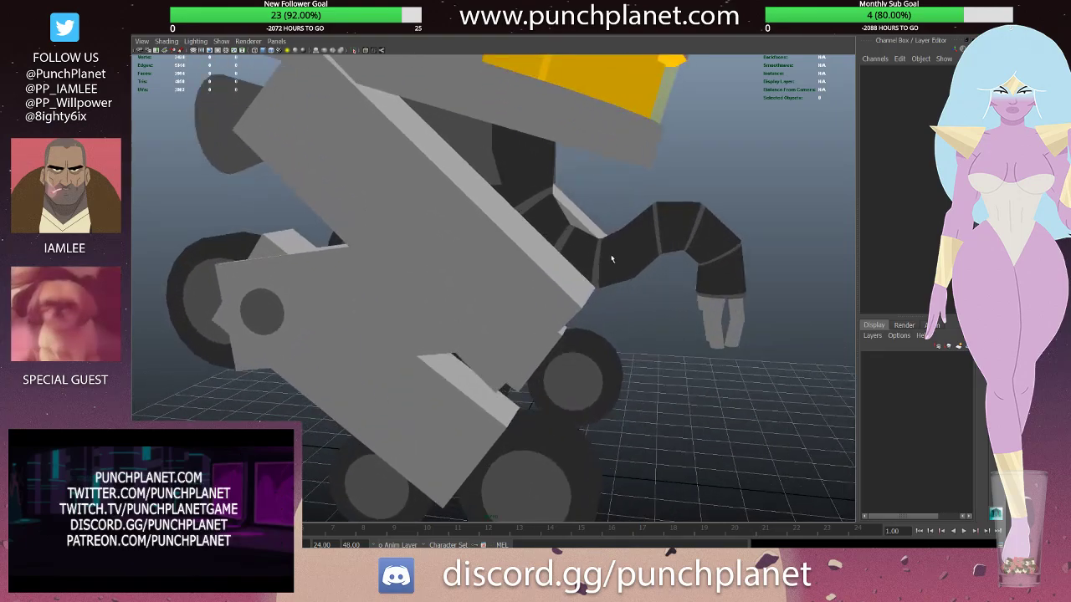
{"action": "left_click", "coordinate": [596, 269]}
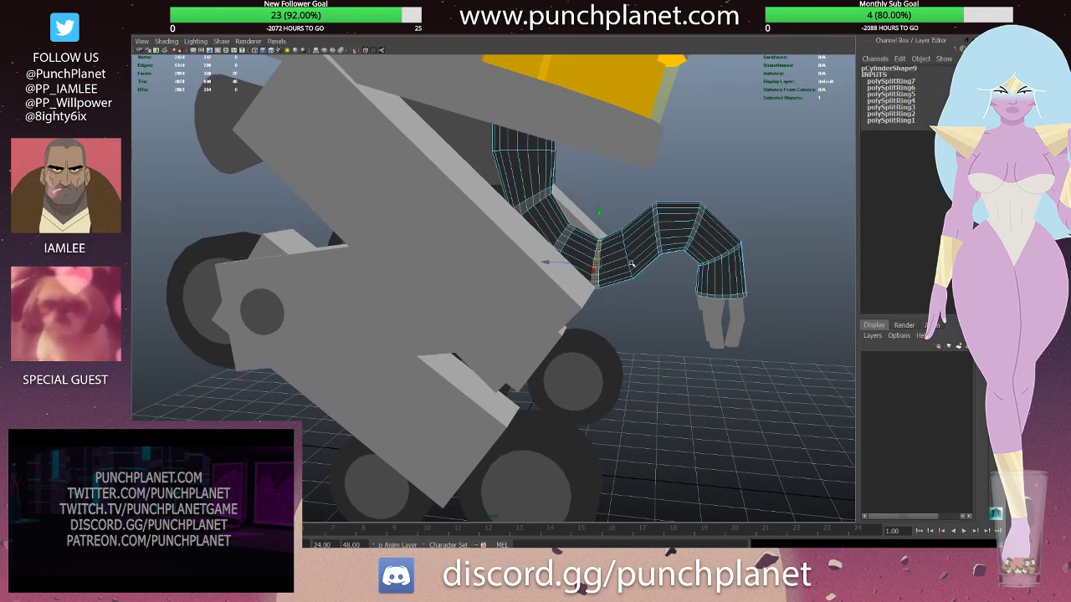
- Select an edge loop around the arm and move it to deepen the bend
{"action": "double_click", "coordinate": [561, 262]}
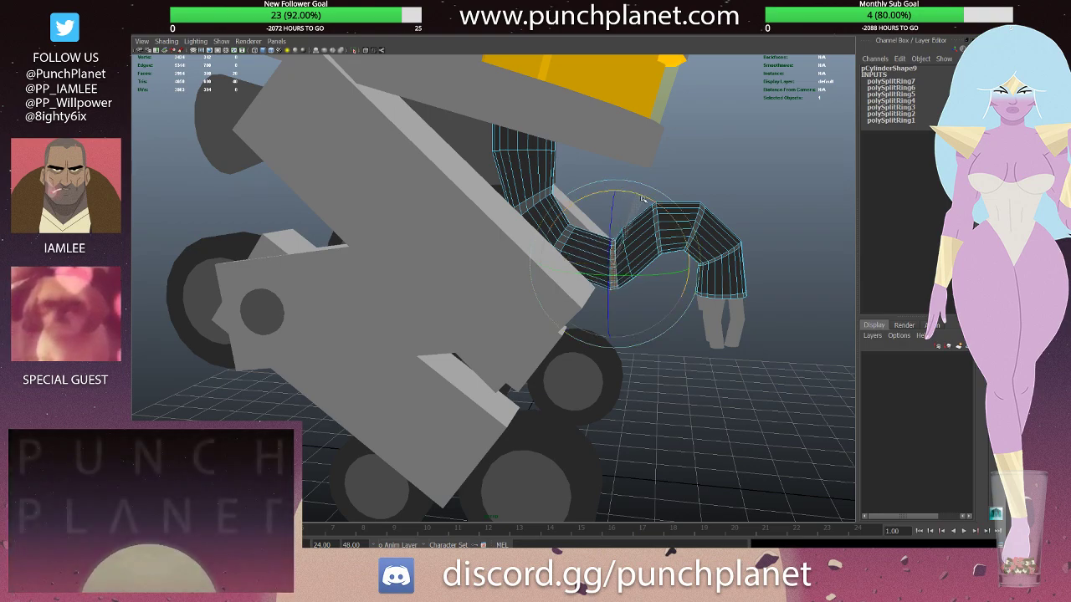
{"action": "key", "text": "w"}
{"action": "mouse_move", "coordinate": [626, 257]}
{"action": "left_mouse_down", "text": "alt"}
{"action": "mouse_move", "coordinate": [639, 245]}
{"action": "mouse_move", "coordinate": [601, 260]}
{"action": "mouse_move", "coordinate": [568, 244]}
{"action": "mouse_move", "coordinate": [556, 129]}
{"action": "left_mouse_up", "text": "alt"}
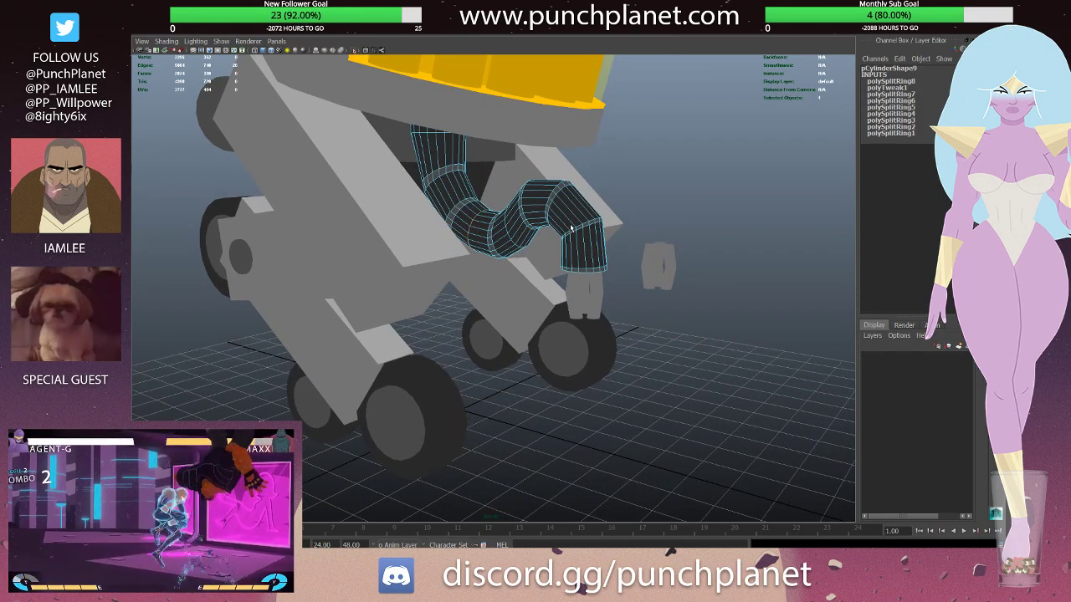
{"action": "left_click", "coordinate": [557, 129]}
{"action": "left_click", "coordinate": [511, 220]}
{"action": "left_click_drag", "start_coordinate": [510, 219], "coordinate": [613, 188], "text": "alt"}
- Add a new edge loop across the arm's top bend, then return to object mode
{"action": "key", "text": "F10"}
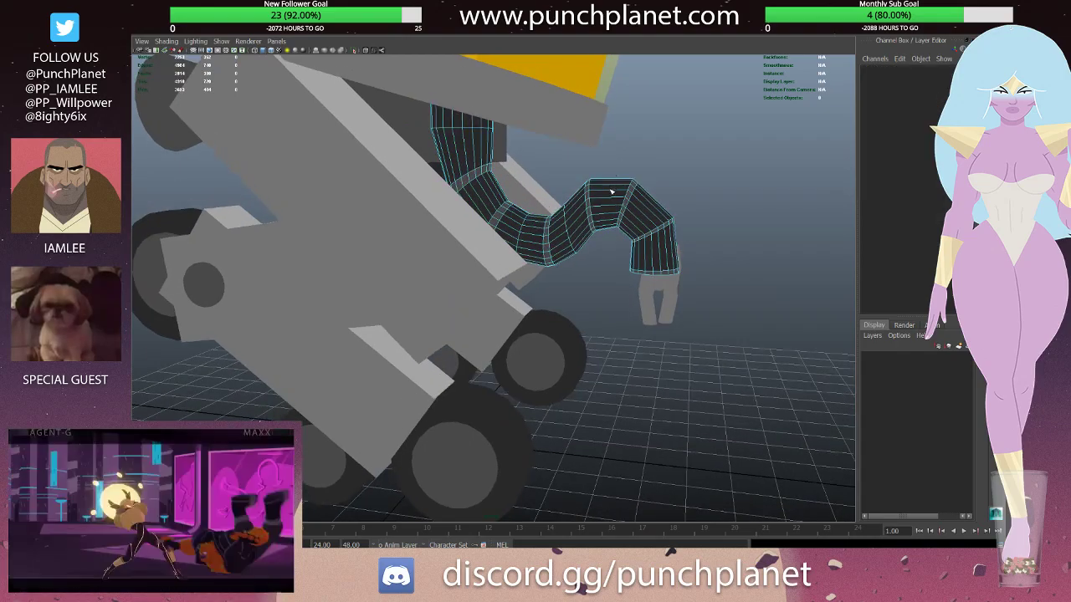
{"action": "left_click", "coordinate": [611, 192]}
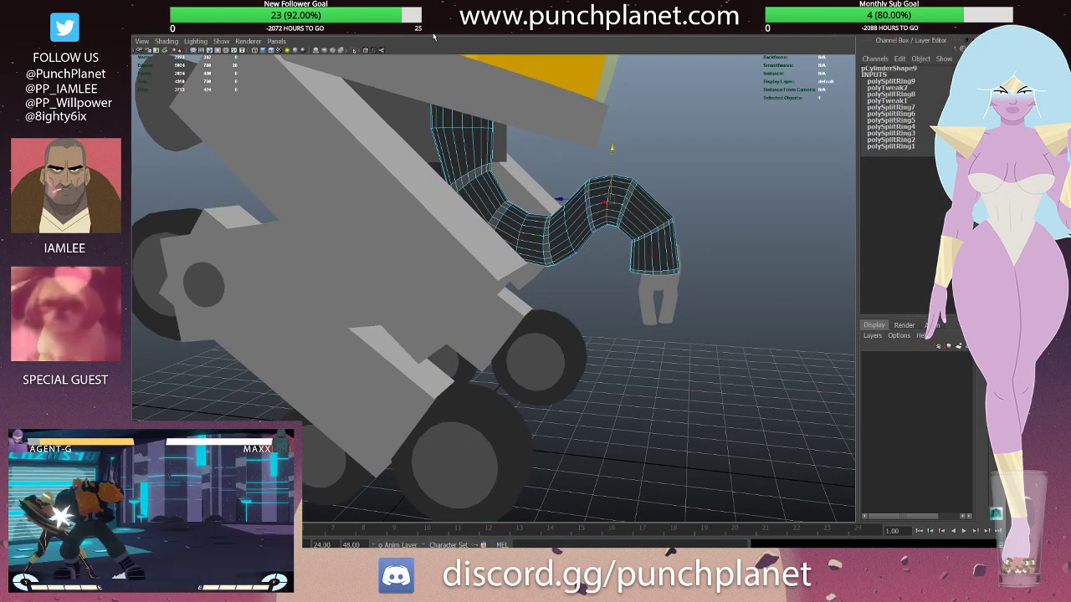
{"action": "left_click", "coordinate": [649, 213]}
{"action": "mouse_move", "coordinate": [650, 213]}
{"action": "left_mouse_down", "text": "alt"}
{"action": "mouse_move", "coordinate": [681, 219]}
{"action": "mouse_move", "coordinate": [582, 212]}
{"action": "left_mouse_up", "text": "alt"}
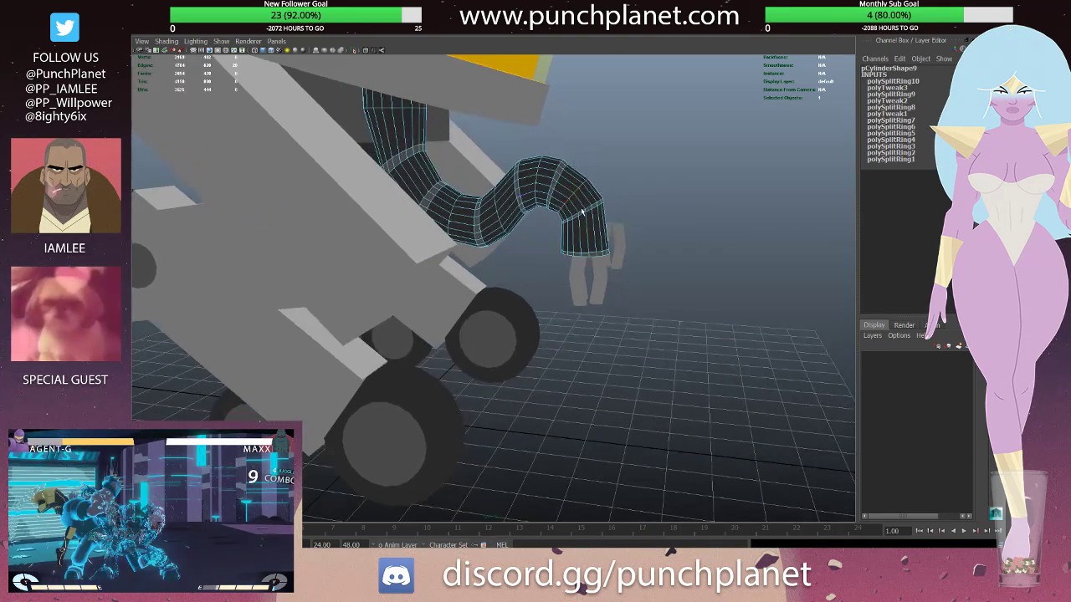
{"action": "mouse_move", "coordinate": [556, 176]}
{"action": "left_mouse_down", "text": "alt"}
{"action": "mouse_move", "coordinate": [583, 180]}
{"action": "mouse_move", "coordinate": [552, 192]}
{"action": "left_mouse_up", "text": "alt"}
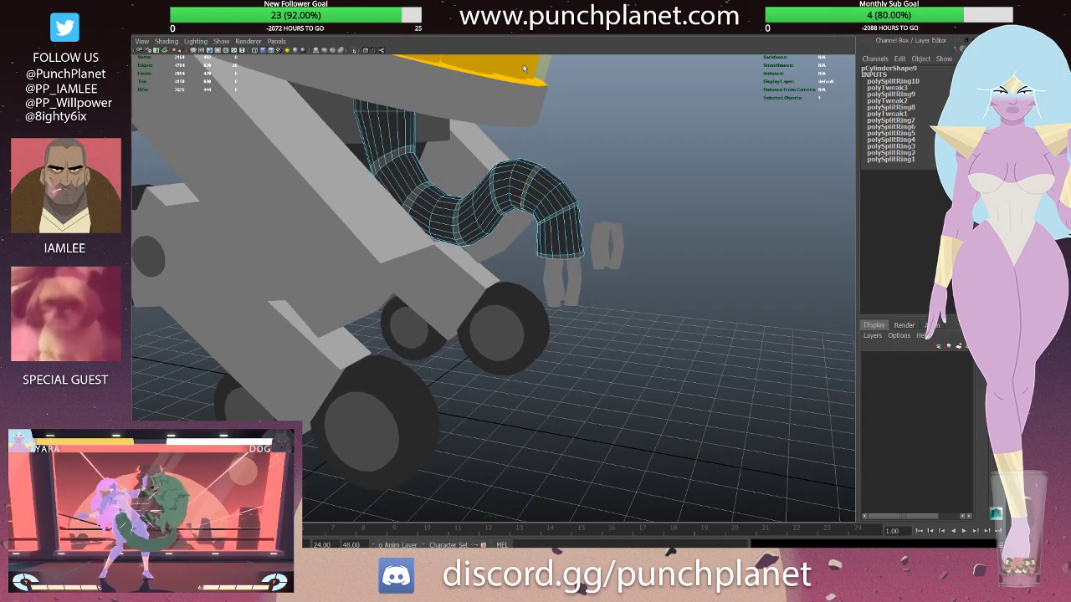
{"action": "key", "text": "F8"}
- Deselect the arm and orbit the robot from the front, close up and from above
{"action": "left_click", "coordinate": [591, 195]}
{"action": "scroll", "coordinate": [592, 195], "scroll_direction": "down", "scroll_amount": 4}
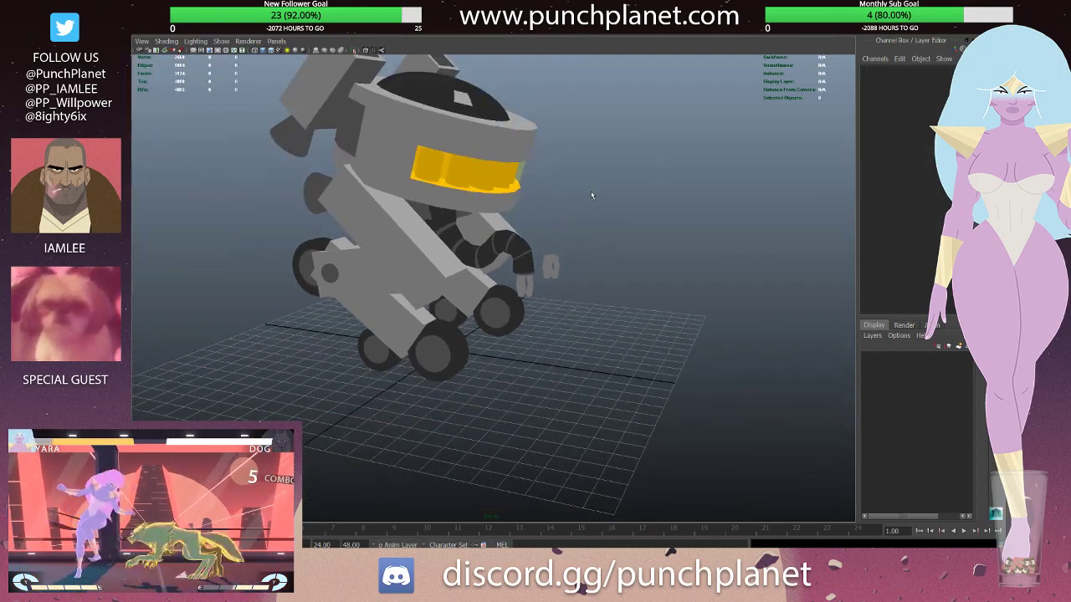
{"action": "mouse_move", "coordinate": [591, 195]}
{"action": "left_mouse_down", "text": "alt"}
{"action": "mouse_move", "coordinate": [482, 178]}
{"action": "mouse_move", "coordinate": [659, 247]}
{"action": "mouse_move", "coordinate": [502, 222]}
{"action": "mouse_move", "coordinate": [503, 261]}
{"action": "left_mouse_up", "text": "alt"}
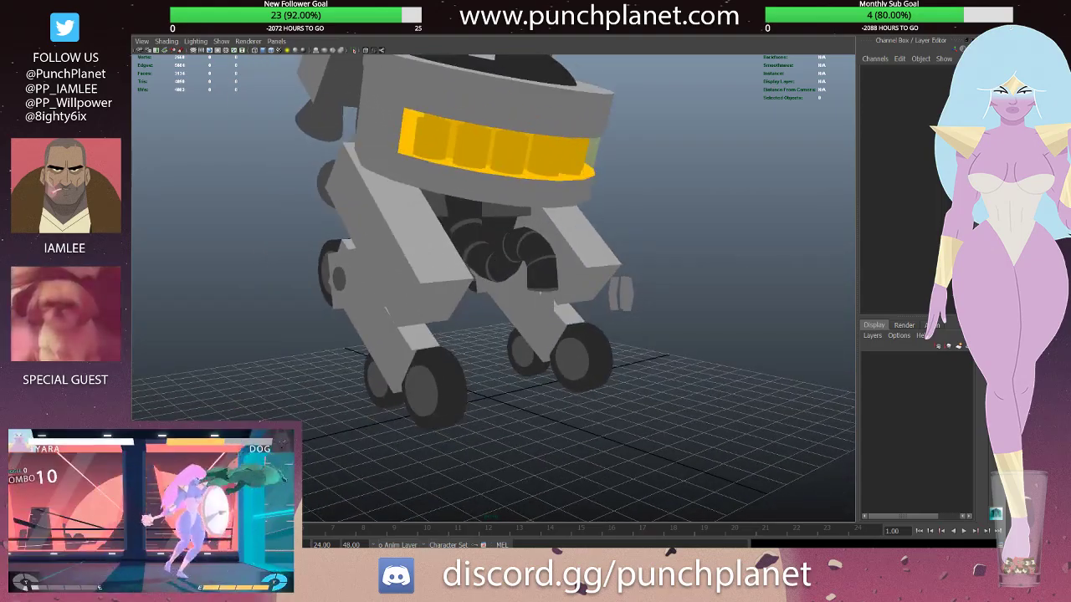
{"action": "left_click_drag", "start_coordinate": [637, 255], "coordinate": [567, 253], "text": "alt"}
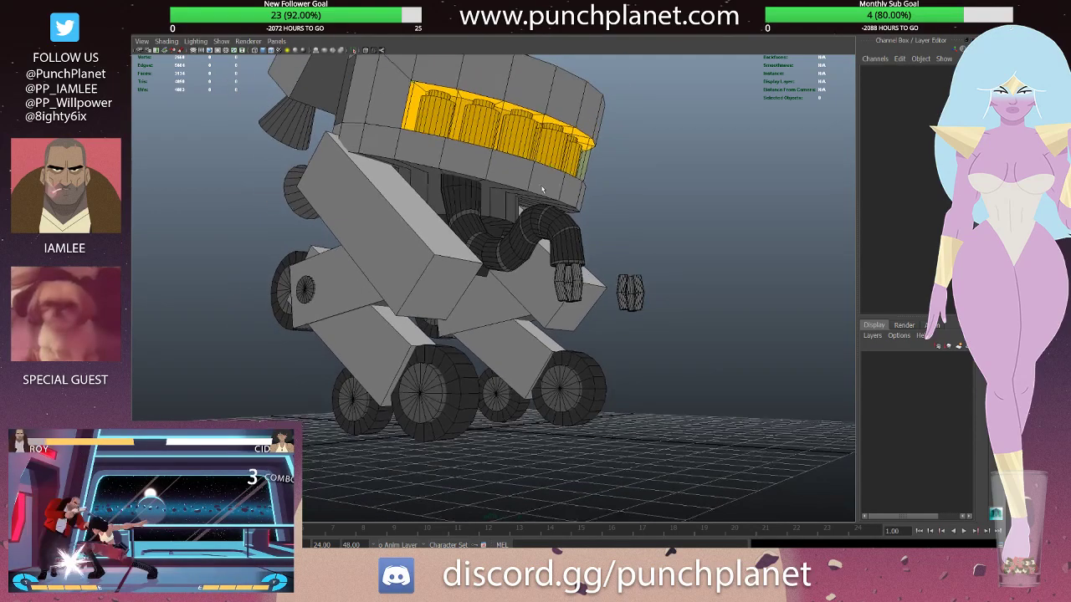
{"action": "left_click_drag", "start_coordinate": [646, 172], "coordinate": [518, 106], "text": "alt"}
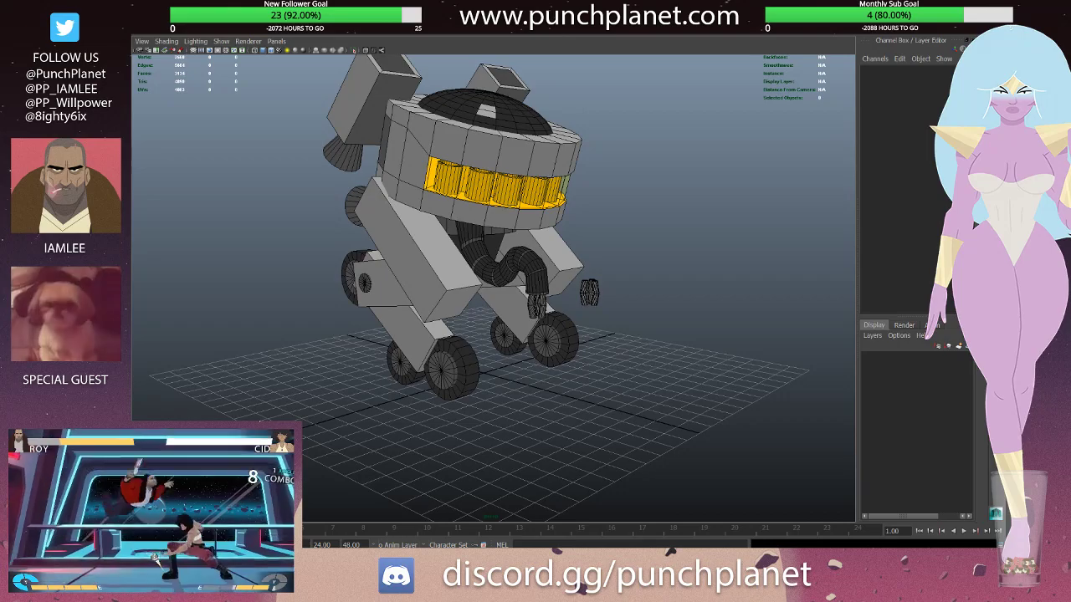
- Move the floor sphere pSphere2 up and seat it into the end of the arm
{"action": "left_click", "coordinate": [488, 517]}
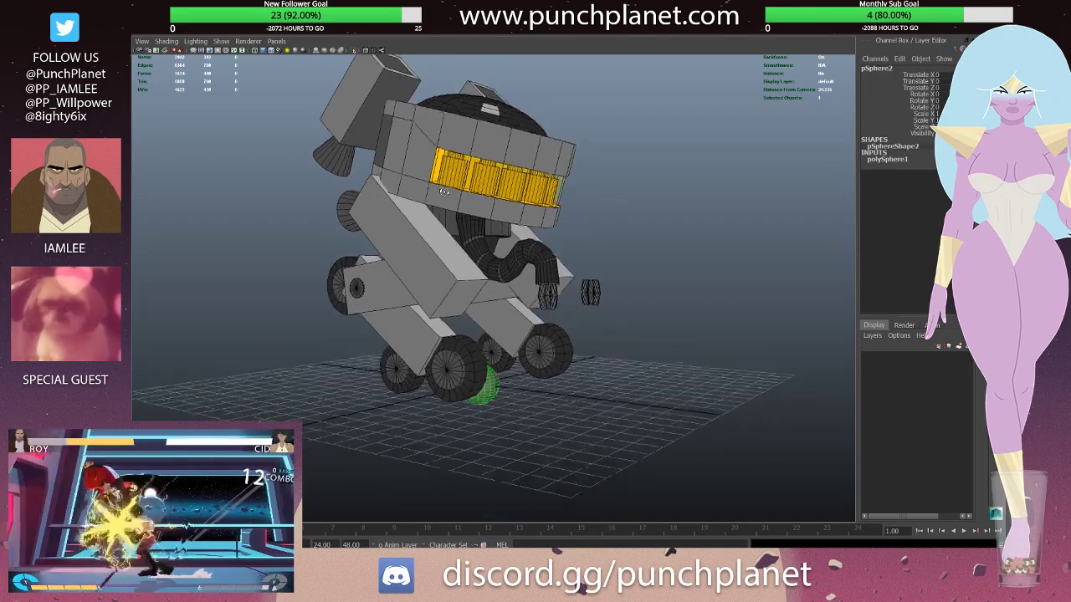
{"action": "left_click_drag", "start_coordinate": [494, 334], "coordinate": [435, 276], "text": "alt"}
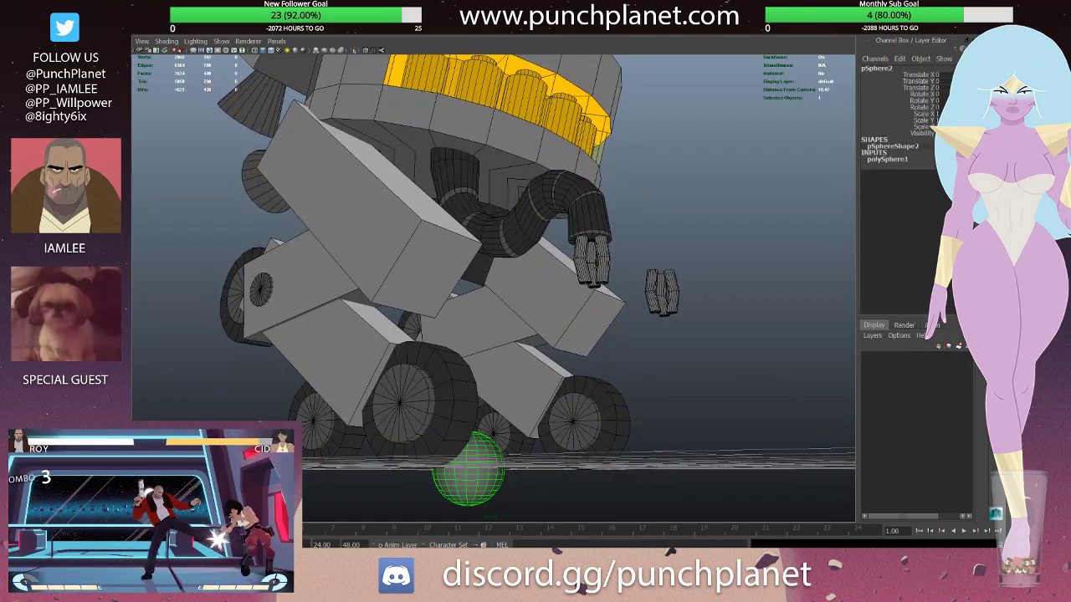
{"action": "right_click_drag", "start_coordinate": [609, 293], "coordinate": [609, 243], "text": "alt"}
{"action": "mouse_move", "coordinate": [609, 243]}
{"action": "middle_mouse_down"}
{"action": "mouse_move", "coordinate": [593, 226]}
{"action": "mouse_move", "coordinate": [577, 239]}
{"action": "middle_mouse_up"}
{"action": "mouse_move", "coordinate": [577, 238]}
{"action": "left_mouse_down", "text": "alt"}
{"action": "mouse_move", "coordinate": [502, 284]}
{"action": "mouse_move", "coordinate": [502, 259]}
{"action": "left_mouse_up", "text": "alt"}
{"action": "scroll", "coordinate": [473, 310], "scroll_direction": "up", "scroll_amount": 3}
{"action": "middle_click_drag", "start_coordinate": [502, 259], "coordinate": [497, 251]}
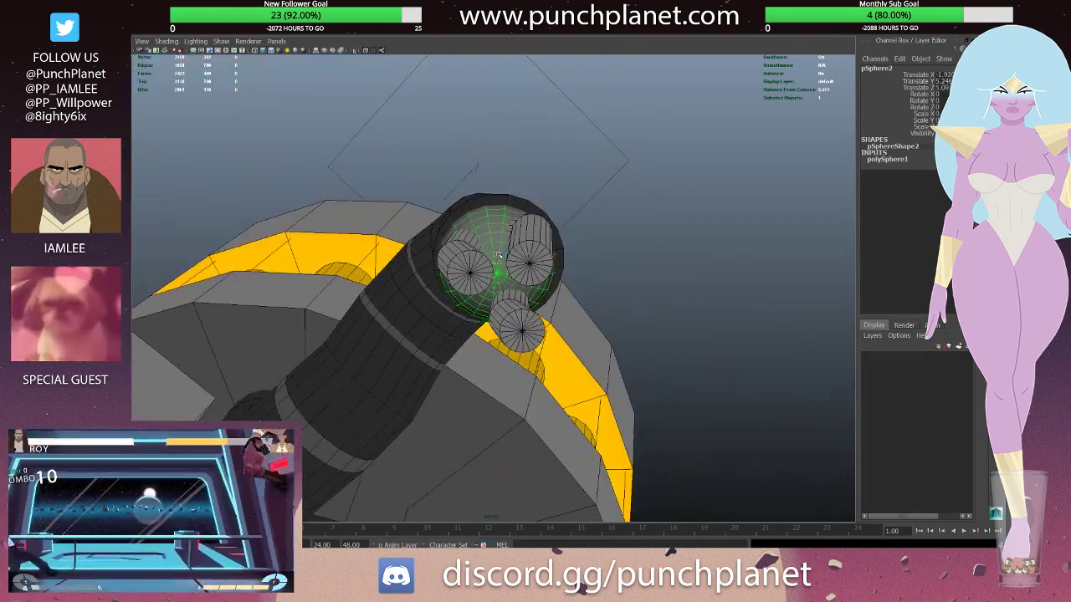
{"action": "left_click_drag", "start_coordinate": [498, 251], "coordinate": [512, 286], "text": "alt"}
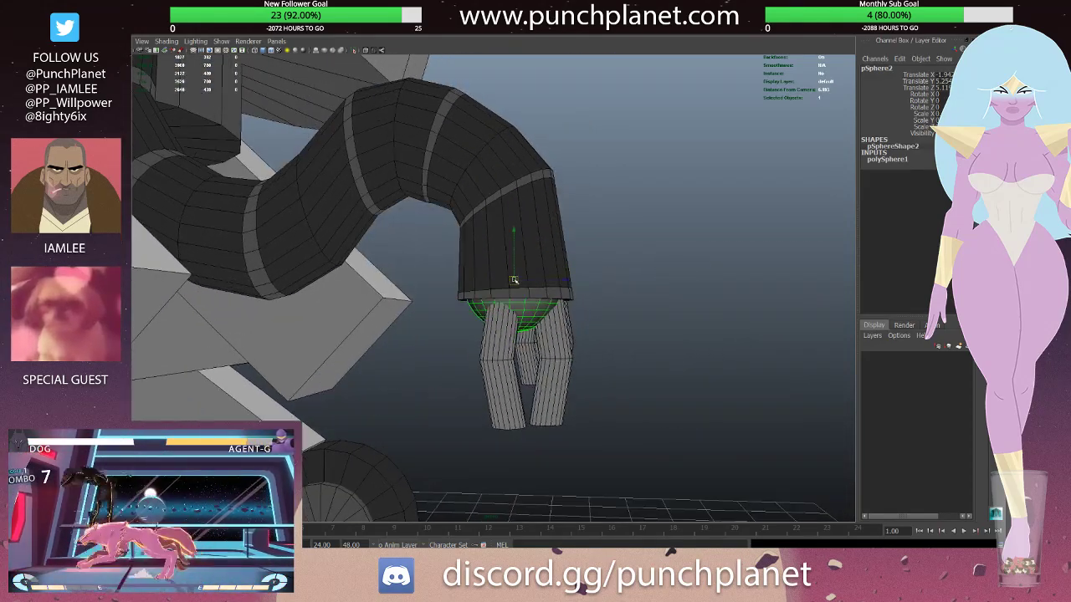
{"action": "middle_click_drag", "start_coordinate": [512, 286], "coordinate": [512, 288]}
{"action": "mouse_move", "coordinate": [494, 416]}
{"action": "left_mouse_down", "text": "alt"}
{"action": "mouse_move", "coordinate": [507, 412]}
{"action": "mouse_move", "coordinate": [482, 391]}
{"action": "mouse_move", "coordinate": [534, 333]}
{"action": "left_mouse_up", "text": "alt"}
- Delete the loose small cylinder beside the claw and reselect the fingertip sphere
{"action": "left_click", "coordinate": [482, 391]}
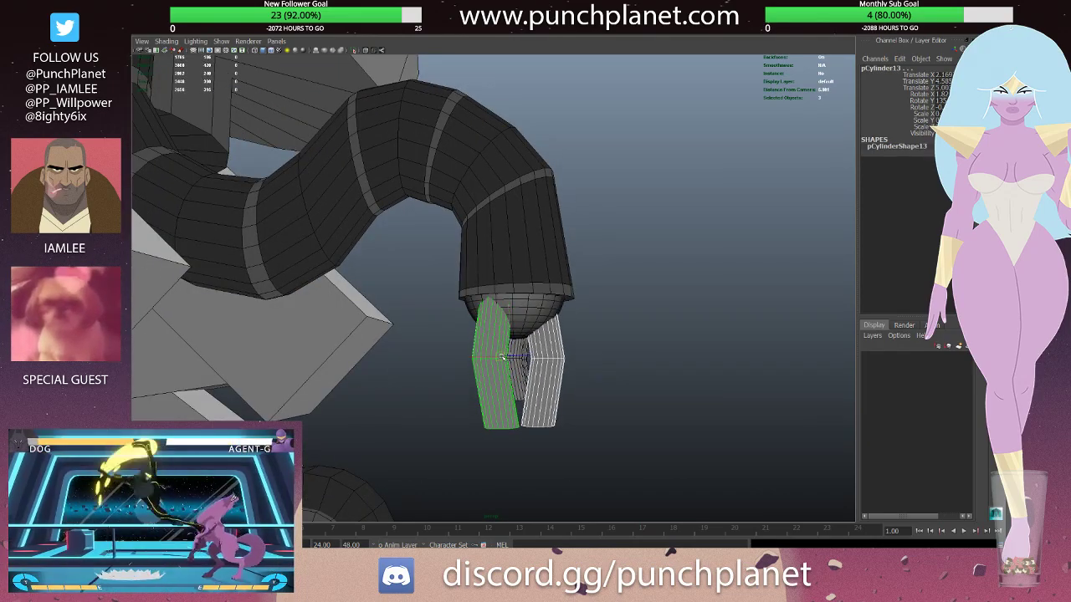
{"action": "right_click_drag", "start_coordinate": [534, 333], "coordinate": [419, 285], "text": "alt"}
{"action": "left_click_drag", "start_coordinate": [418, 285], "coordinate": [502, 284], "text": "alt"}
{"action": "left_click", "coordinate": [582, 282]}
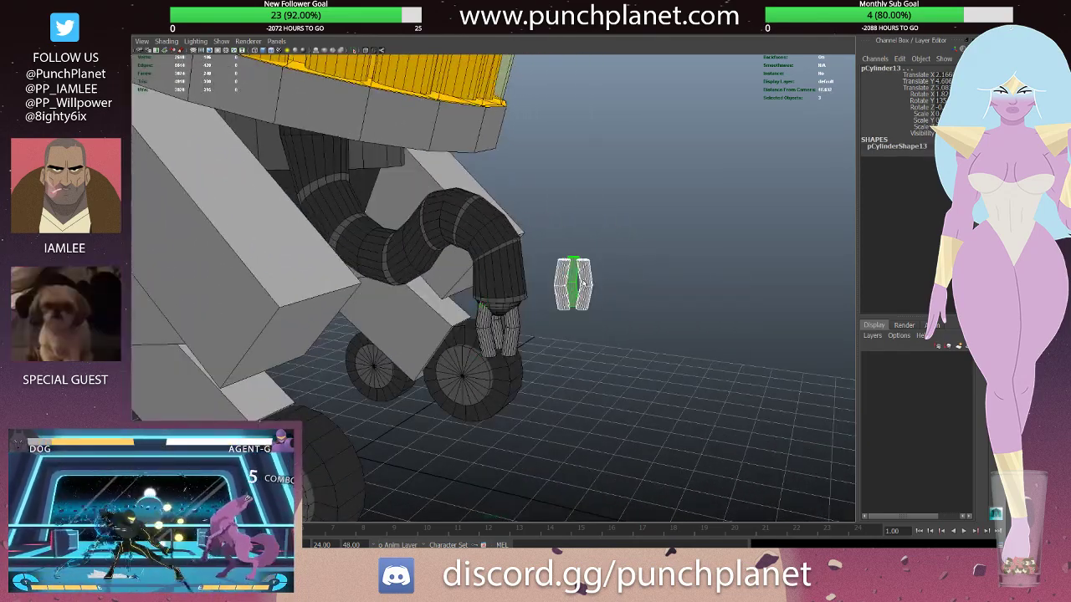
{"action": "key", "text": "Delete"}
{"action": "mouse_move", "coordinate": [581, 282]}
{"action": "right_mouse_down", "text": "alt"}
{"action": "mouse_move", "coordinate": [526, 284]}
{"action": "mouse_move", "coordinate": [486, 268]}
{"action": "right_mouse_up", "text": "alt"}
{"action": "left_click", "coordinate": [519, 296]}
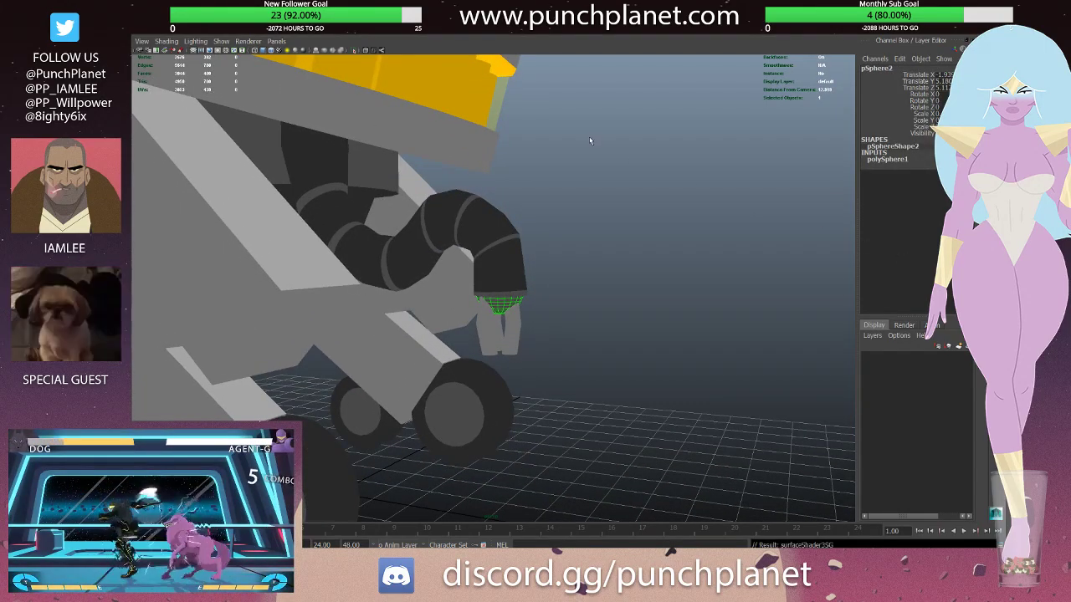
- Box-select the claw finger pieces, then select the claw group for rotating
{"action": "left_click", "coordinate": [586, 210]}
{"action": "mouse_move", "coordinate": [586, 209]}
{"action": "left_mouse_down", "text": "alt"}
{"action": "mouse_move", "coordinate": [535, 172]}
{"action": "mouse_move", "coordinate": [508, 279]}
{"action": "left_mouse_up", "text": "alt"}
{"action": "left_click_drag", "start_coordinate": [533, 343], "coordinate": [477, 293]}
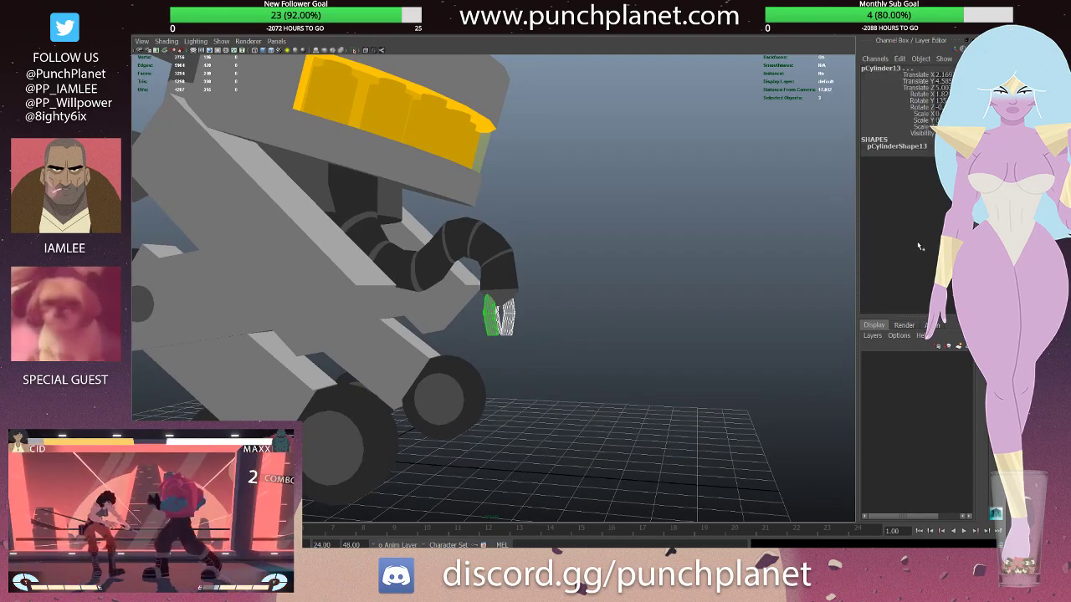
{"action": "left_click", "coordinate": [513, 272]}
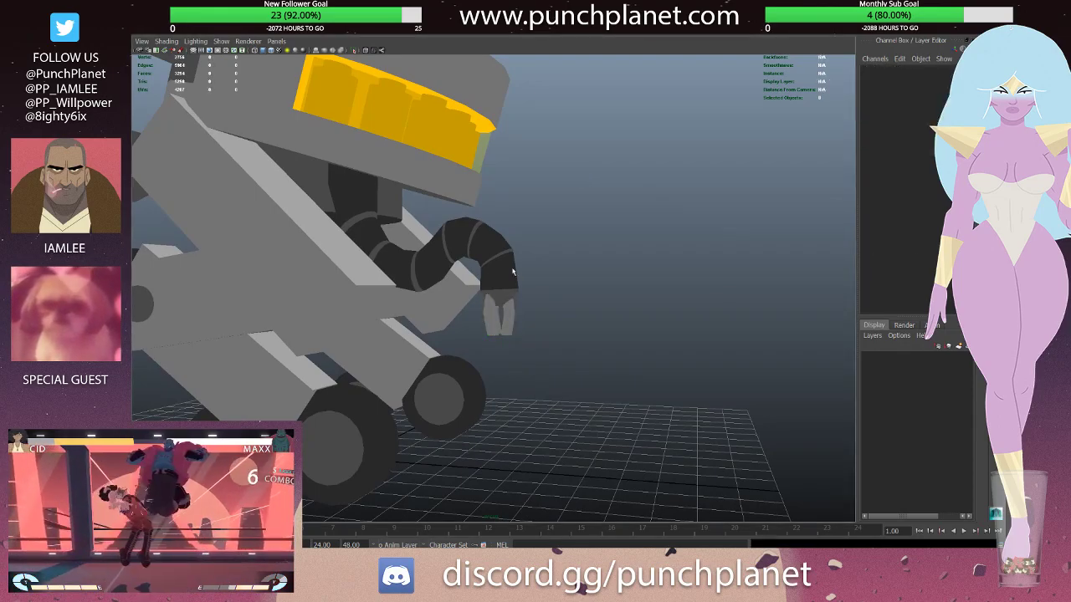
{"action": "left_click_drag", "start_coordinate": [519, 336], "coordinate": [479, 295]}
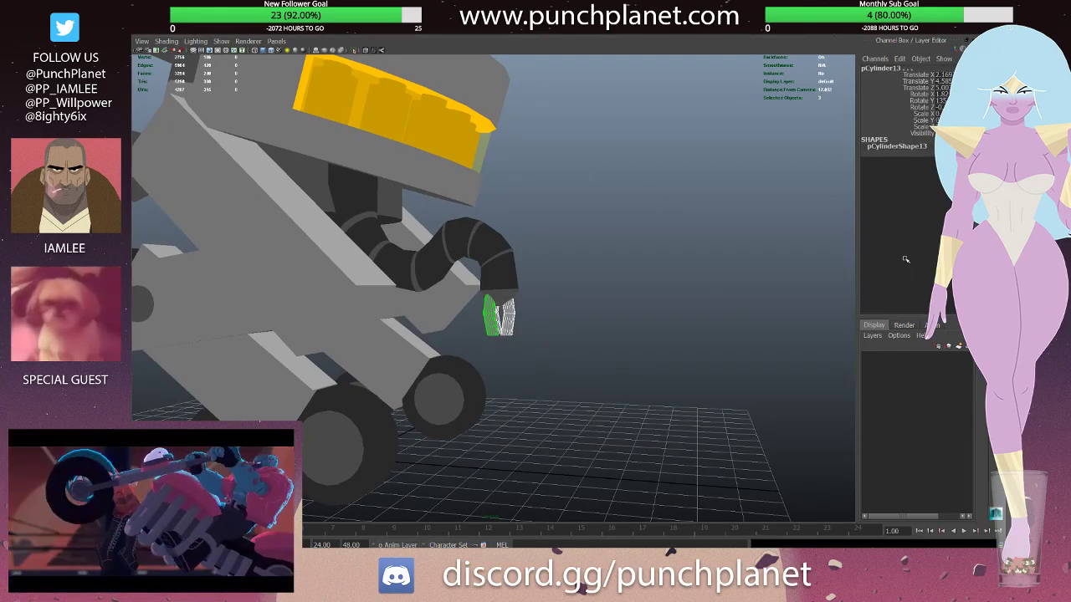
{"action": "left_click", "coordinate": [545, 274]}
{"action": "left_click", "coordinate": [504, 297]}
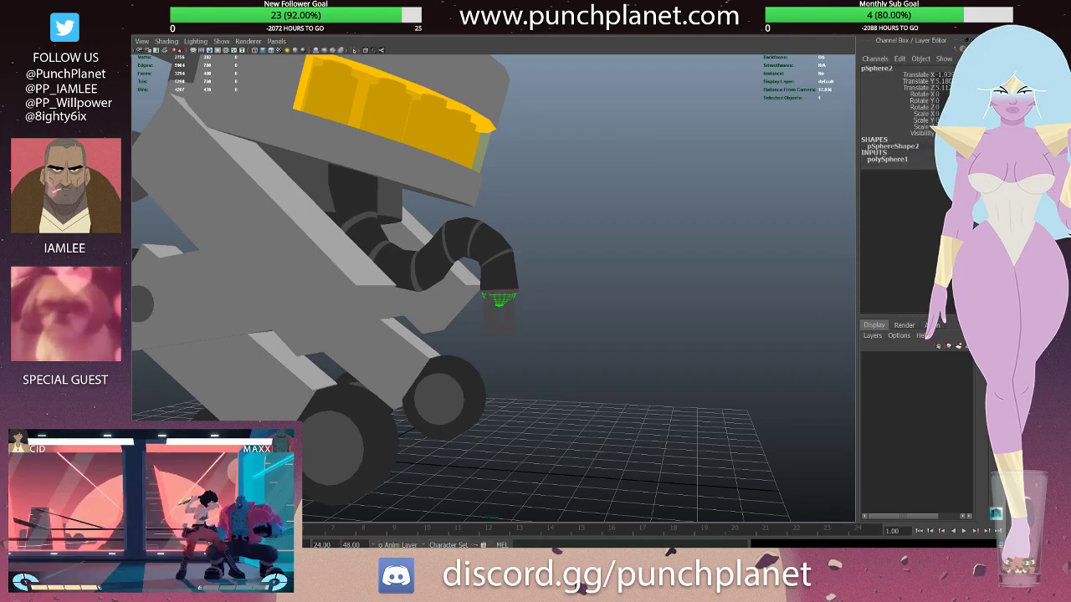
{"action": "left_click", "coordinate": [796, 200]}
{"action": "mouse_move", "coordinate": [795, 200]}
{"action": "left_mouse_down", "text": "alt"}
{"action": "mouse_move", "coordinate": [547, 153]}
{"action": "mouse_move", "coordinate": [468, 199]}
{"action": "mouse_move", "coordinate": [497, 209]}
{"action": "mouse_move", "coordinate": [436, 208]}
{"action": "left_mouse_up", "text": "alt"}
{"action": "mouse_move", "coordinate": [381, 207]}
{"action": "left_mouse_down", "text": "alt"}
{"action": "mouse_move", "coordinate": [532, 215]}
{"action": "mouse_move", "coordinate": [514, 239]}
{"action": "mouse_move", "coordinate": [552, 330]}
{"action": "mouse_move", "coordinate": [578, 305]}
{"action": "mouse_move", "coordinate": [605, 313]}
{"action": "left_mouse_up", "text": "alt"}
{"action": "left_click", "coordinate": [537, 305]}
{"action": "key", "text": "e"}
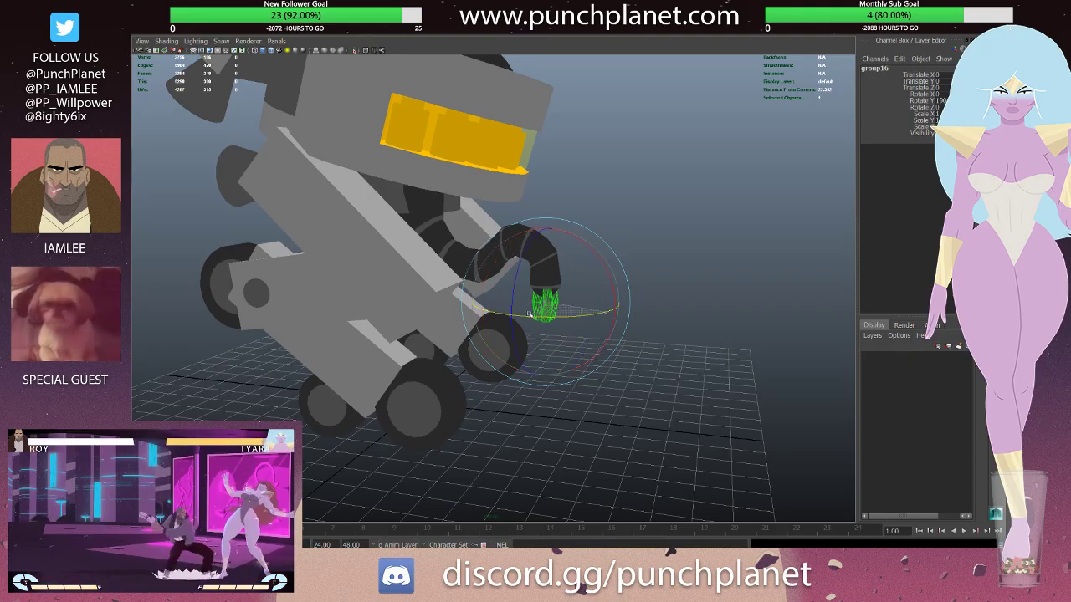
- Select a claw finger piece and save the scene
{"action": "left_click", "coordinate": [653, 276]}
{"action": "mouse_move", "coordinate": [653, 276]}
{"action": "left_mouse_down", "text": "alt"}
{"action": "mouse_move", "coordinate": [502, 173]}
{"action": "mouse_move", "coordinate": [526, 318]}
{"action": "left_mouse_up", "text": "alt"}
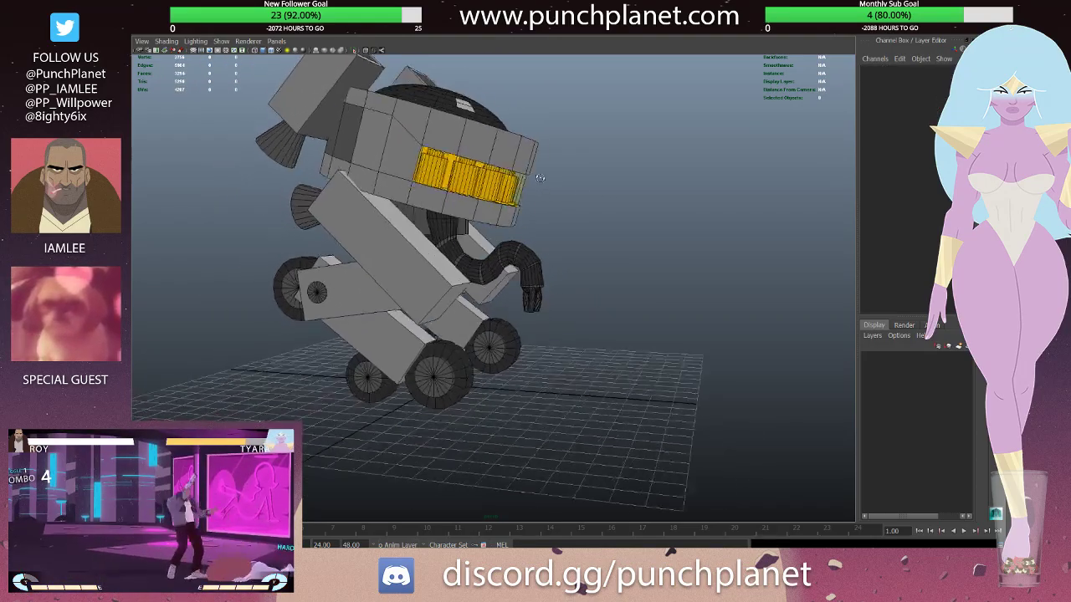
{"action": "left_click", "coordinate": [530, 314]}
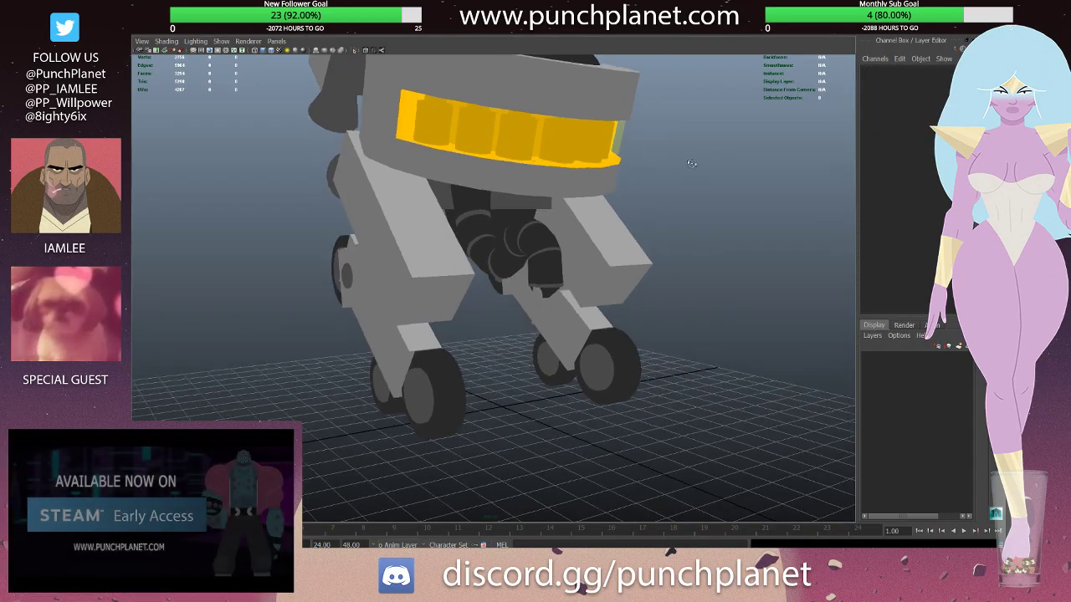
{"action": "mouse_move", "coordinate": [586, 276]}
{"action": "left_mouse_down", "text": "alt"}
{"action": "mouse_move", "coordinate": [431, 320]}
{"action": "mouse_move", "coordinate": [574, 278]}
{"action": "mouse_move", "coordinate": [533, 289]}
{"action": "left_mouse_up", "text": "alt"}
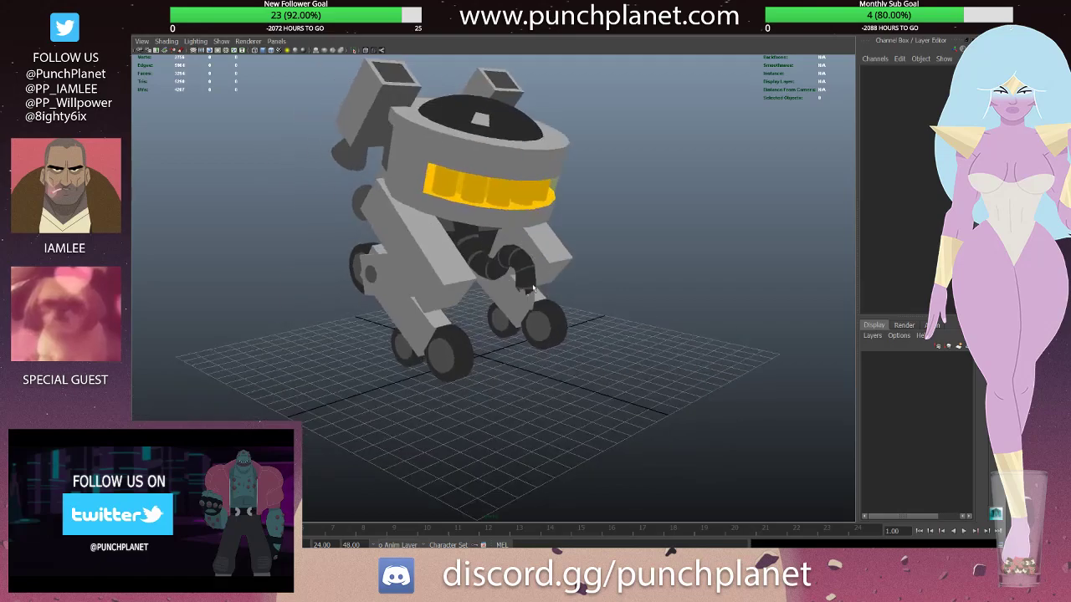
{"action": "key", "text": "ctrl+s"}
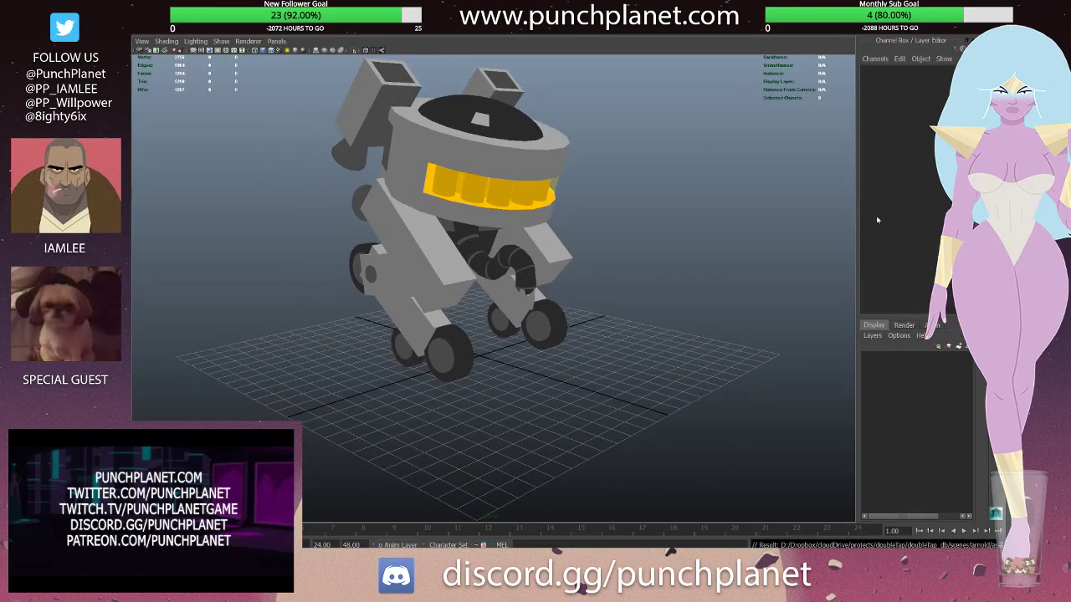
- Box-select the claw arm parts and group them with Ctrl+G
{"action": "mouse_move", "coordinate": [535, 276]}
{"action": "left_mouse_down", "text": "alt"}
{"action": "mouse_move", "coordinate": [519, 279]}
{"action": "mouse_move", "coordinate": [548, 320]}
{"action": "mouse_move", "coordinate": [533, 316]}
{"action": "left_mouse_up", "text": "alt"}
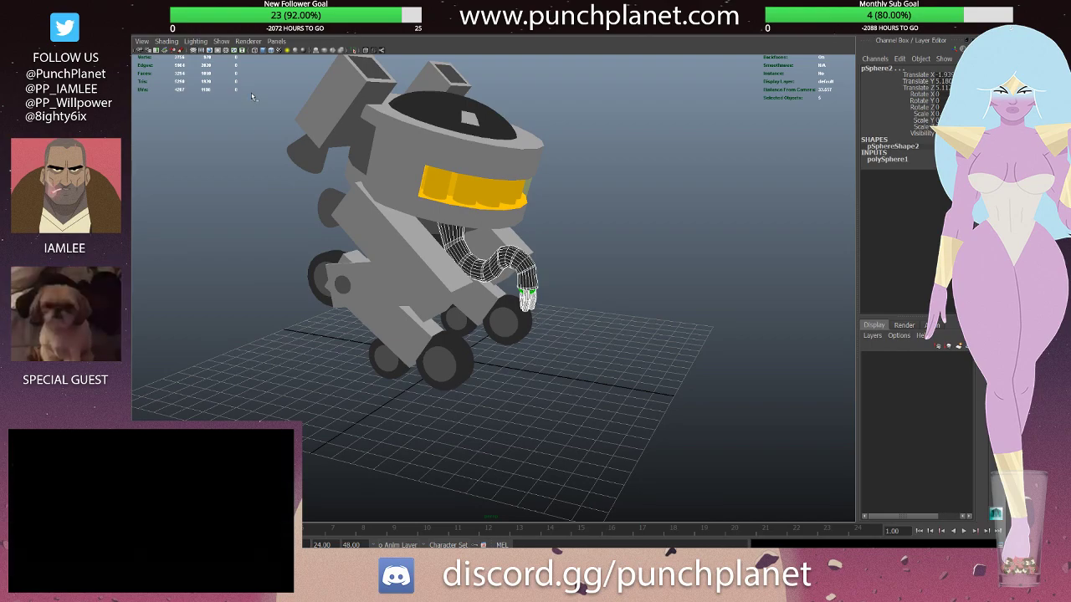
{"action": "key", "text": "ctrl+g"}
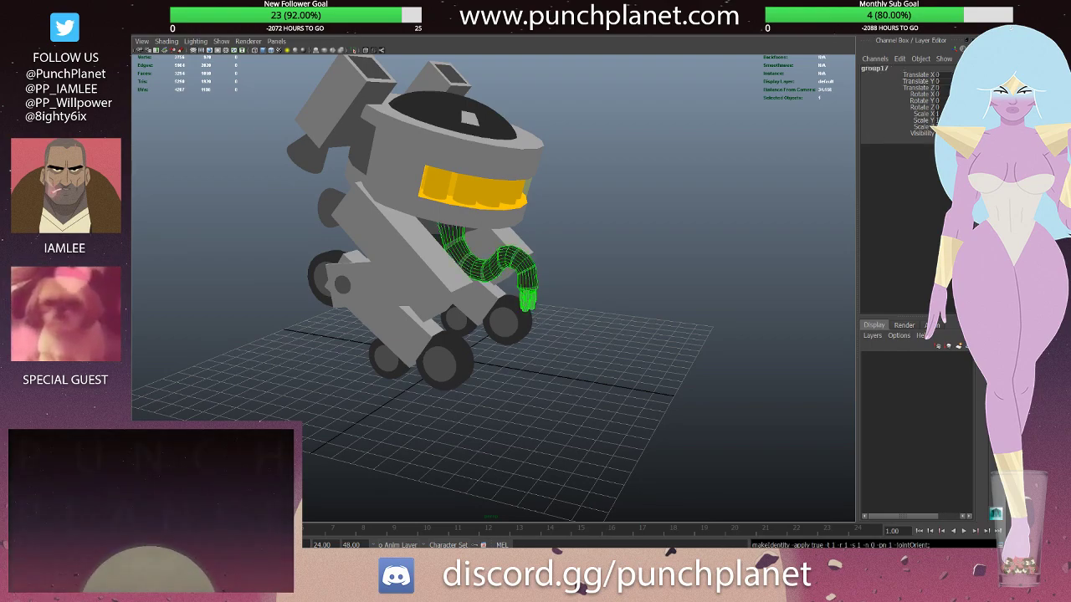
{"action": "mouse_move", "coordinate": [518, 277]}
{"action": "left_mouse_down", "text": "alt"}
{"action": "mouse_move", "coordinate": [586, 276]}
{"action": "mouse_move", "coordinate": [545, 248]}
{"action": "left_mouse_up", "text": "alt"}
{"action": "key", "text": "ctrl+g"}
{"action": "key", "text": "ctrl+z"}
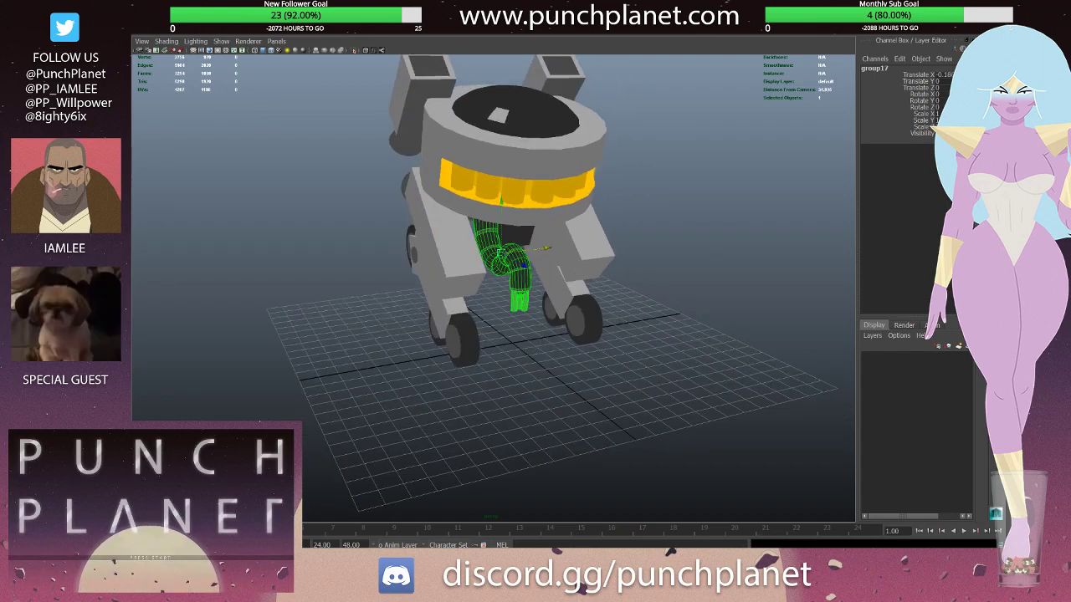
- Regroup the claw arm and nudge it into place beneath the head, undoing trial moves
{"action": "key", "text": "ctrl+g"}
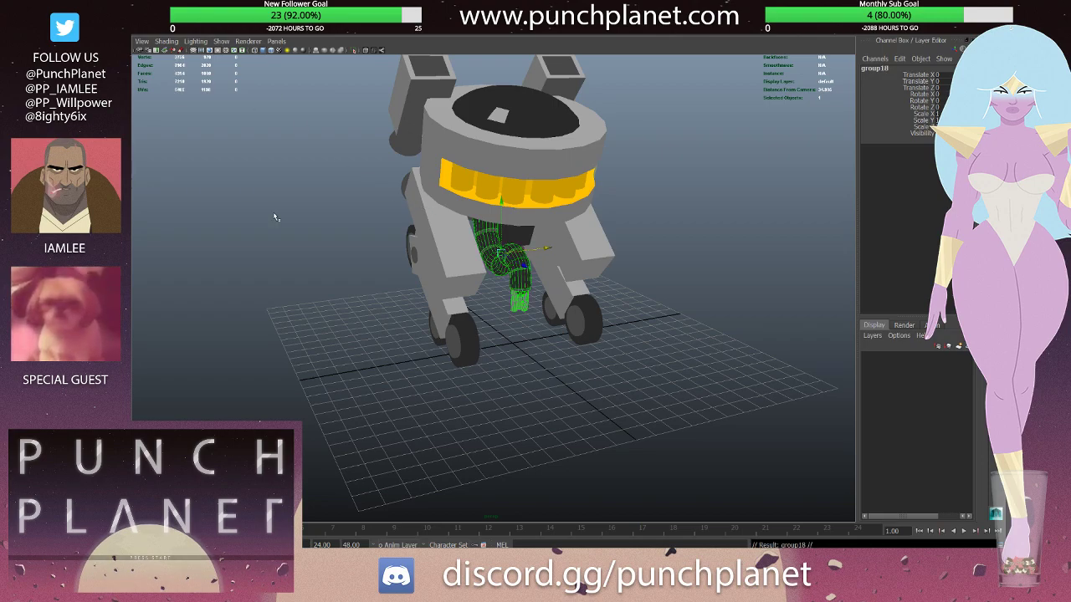
{"action": "left_click_drag", "start_coordinate": [503, 265], "coordinate": [464, 288]}
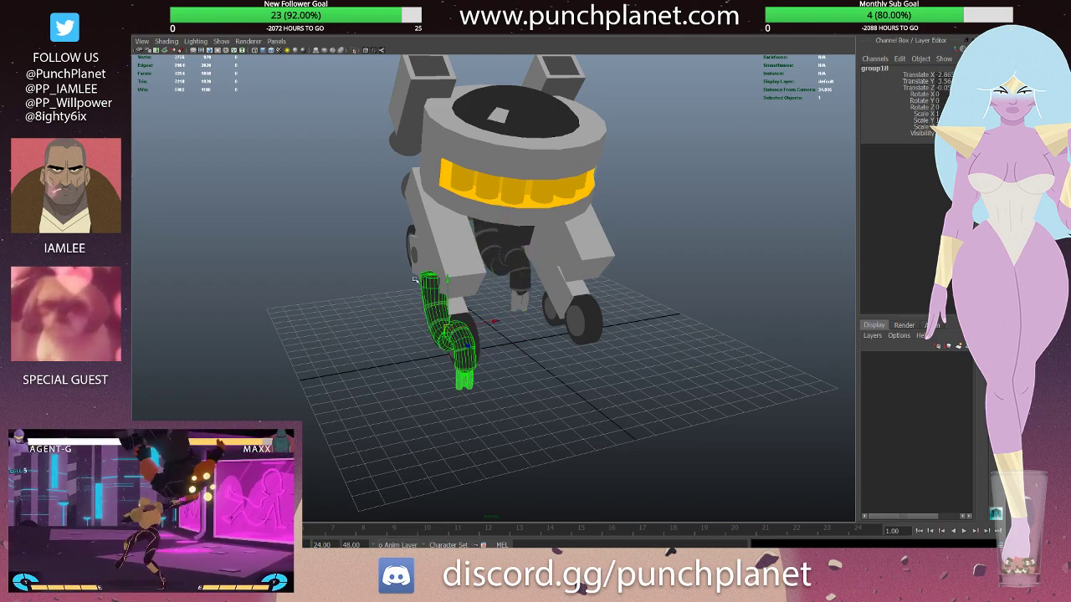
{"action": "key", "text": "ctrl+z"}
{"action": "left_click", "coordinate": [249, 224]}
{"action": "key", "text": "ctrl+z"}
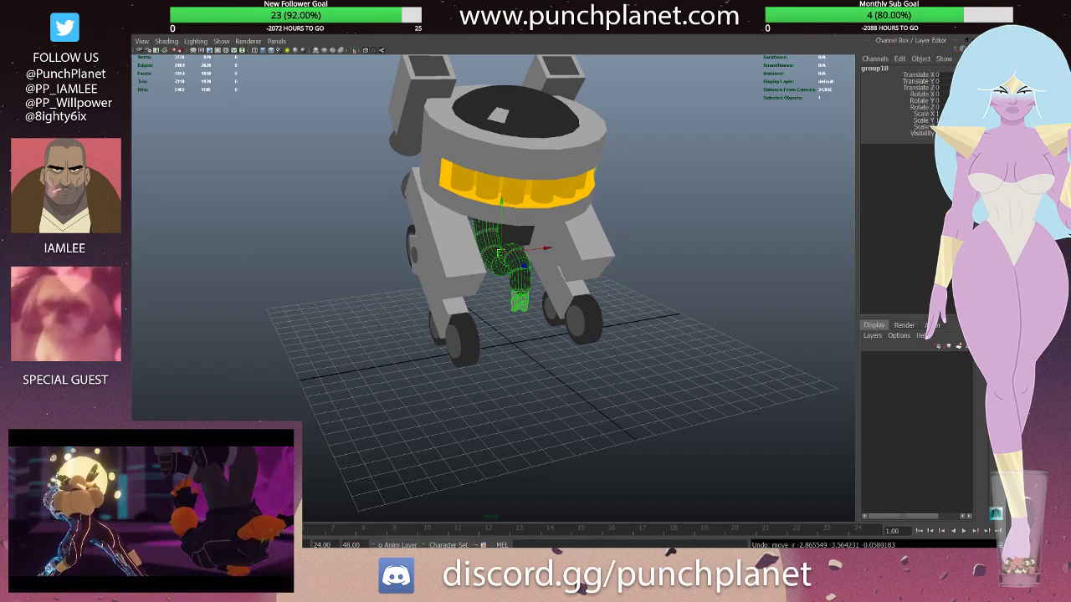
{"action": "key", "text": "ctrl+z"}
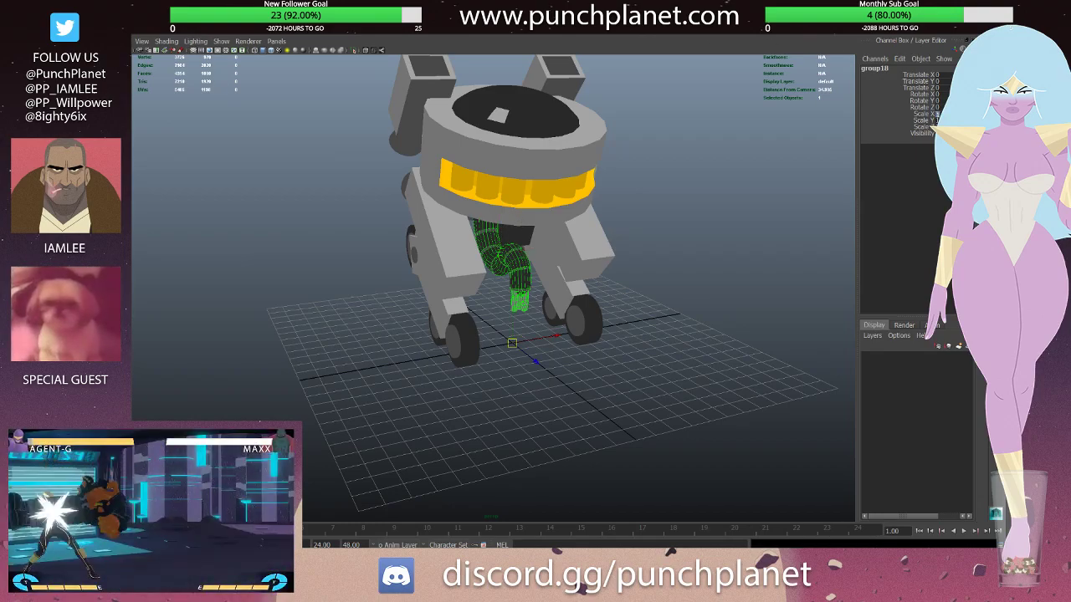
{"action": "key", "text": "ctrl+z"}
{"action": "mouse_move", "coordinate": [519, 225]}
{"action": "left_mouse_down", "text": "alt"}
{"action": "mouse_move", "coordinate": [595, 226]}
{"action": "mouse_move", "coordinate": [487, 197]}
{"action": "left_mouse_up", "text": "alt"}
{"action": "left_click", "coordinate": [596, 227]}
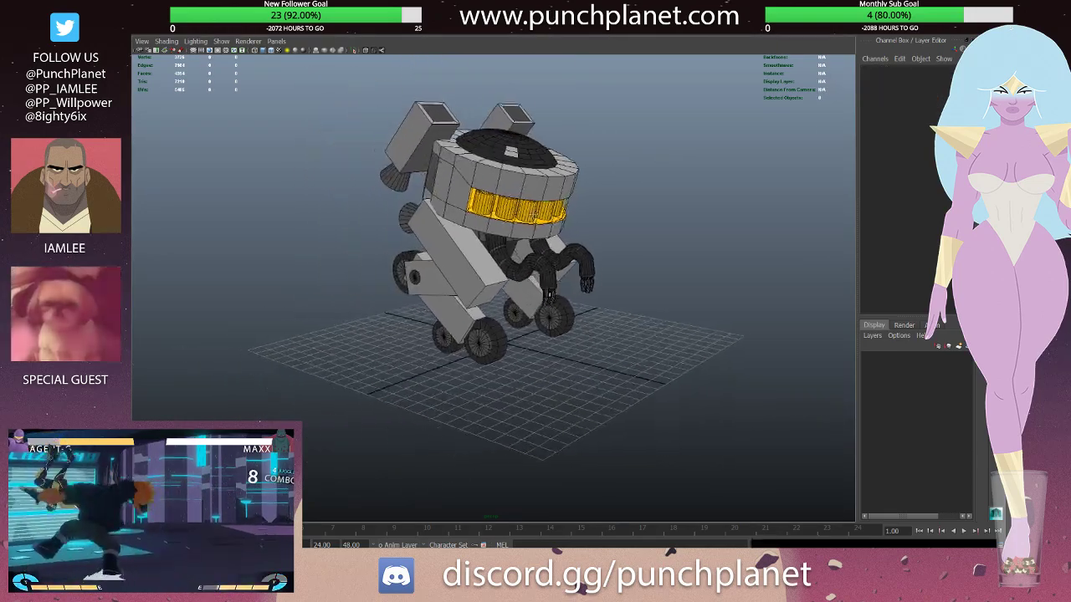
- Save the scene with Ctrl+S and orbit the two-armed robot from front, low and top views
{"action": "right_click_drag", "start_coordinate": [487, 196], "coordinate": [513, 218], "text": "alt"}
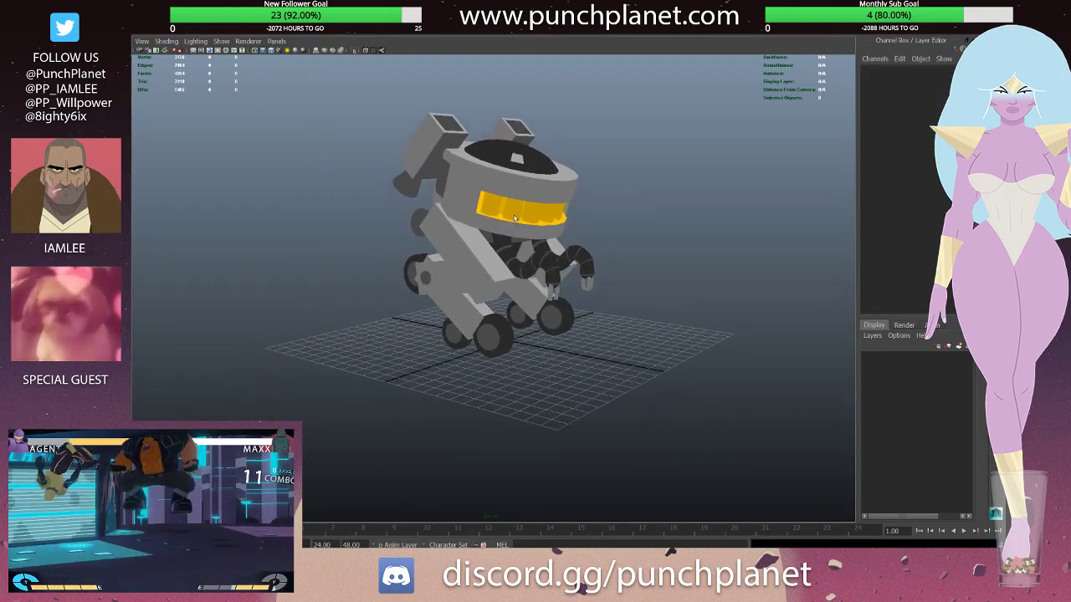
{"action": "key", "text": "ctrl+s"}
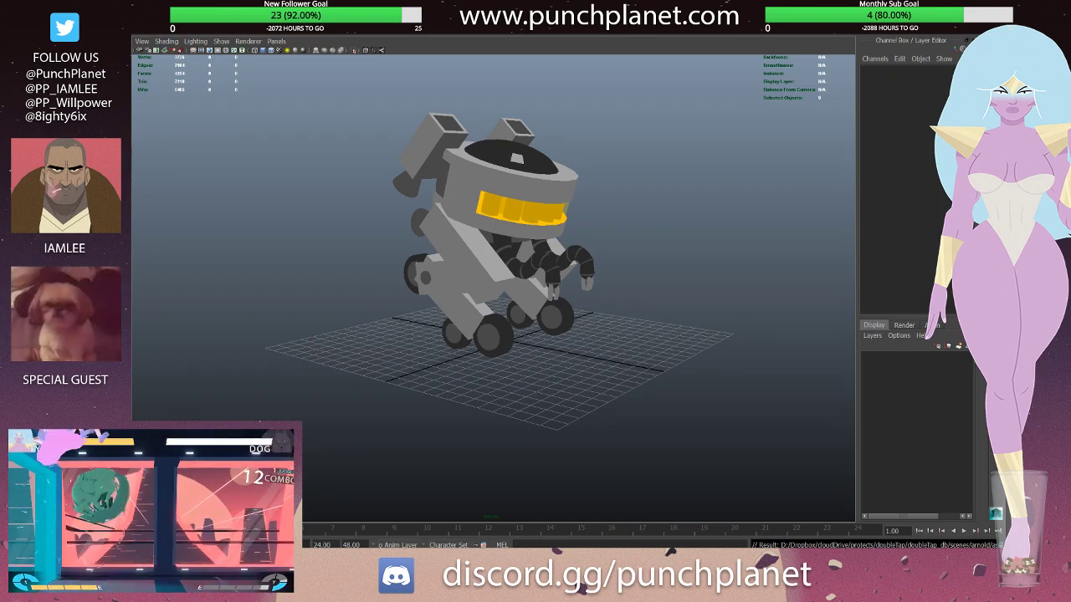
{"action": "right_click_drag", "start_coordinate": [577, 284], "coordinate": [592, 297], "text": "alt"}
{"action": "left_click_drag", "start_coordinate": [591, 297], "coordinate": [592, 297], "text": "alt"}
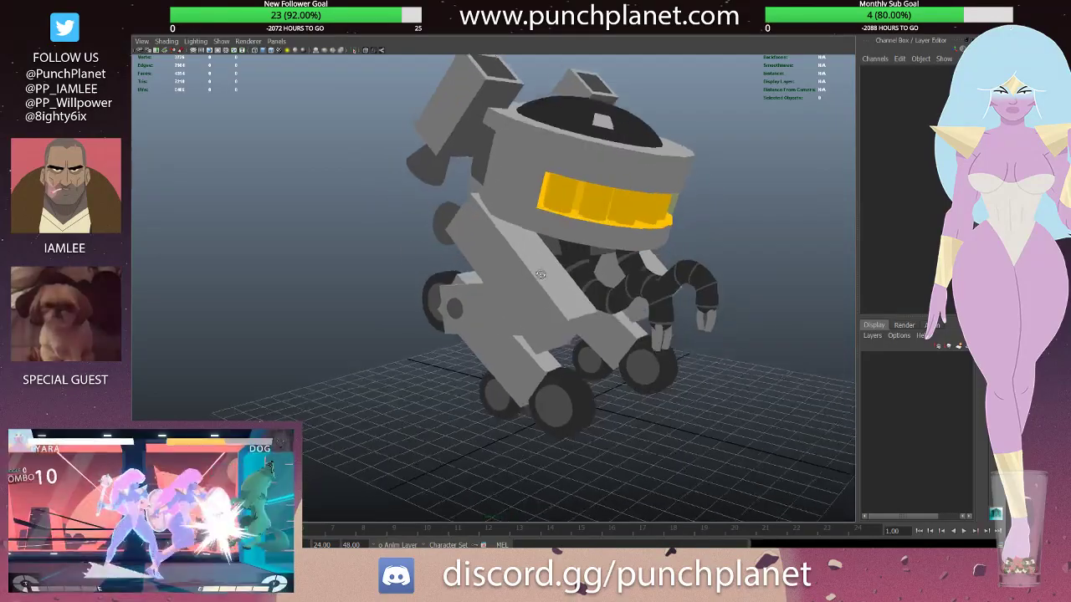
{"action": "left_click", "coordinate": [489, 337]}
{"action": "left_click_drag", "start_coordinate": [489, 337], "coordinate": [513, 326], "text": "alt"}
{"action": "mouse_move", "coordinate": [562, 351]}
{"action": "left_mouse_down", "text": "alt"}
{"action": "mouse_move", "coordinate": [548, 322]}
{"action": "mouse_move", "coordinate": [591, 332]}
{"action": "left_mouse_up", "text": "alt"}
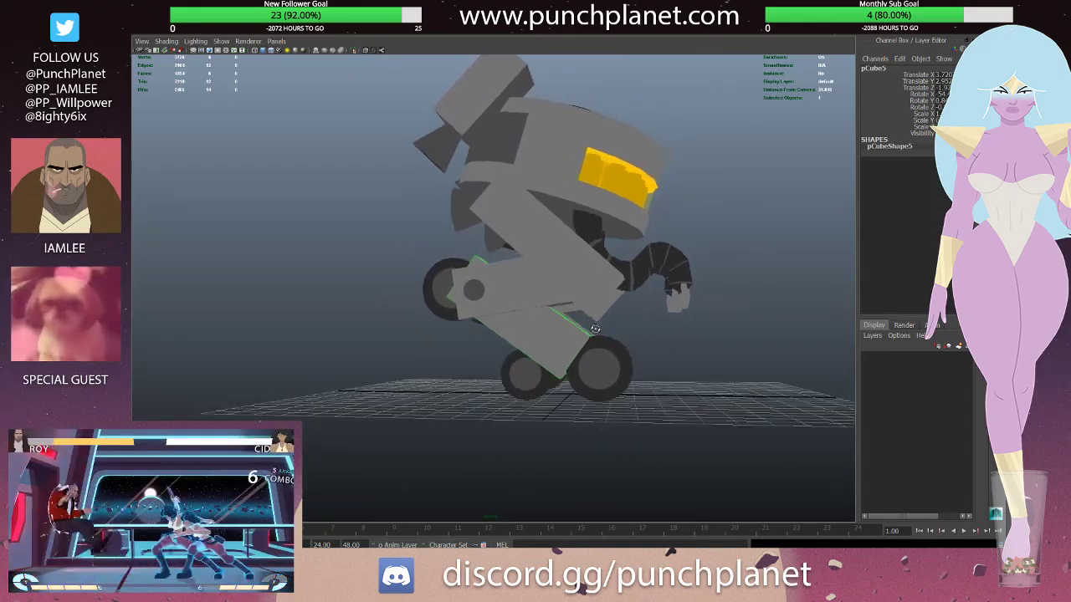
- Delete the two extra wheels on the robot's right side
{"action": "left_click", "coordinate": [596, 369]}
{"action": "left_click_drag", "start_coordinate": [595, 368], "coordinate": [569, 377], "text": "alt"}
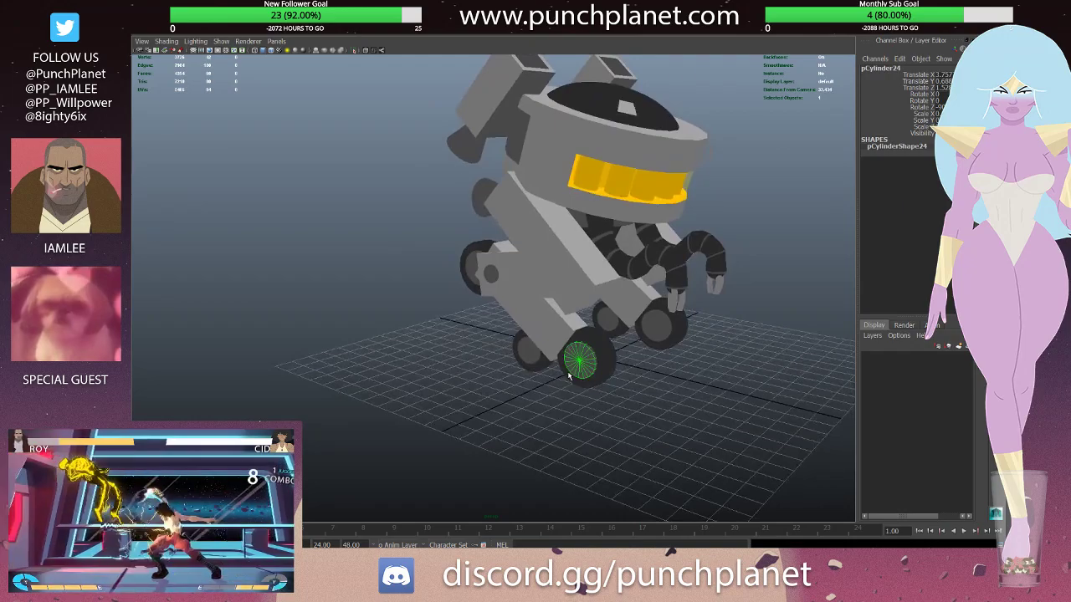
{"action": "left_click", "coordinate": [509, 407]}
{"action": "left_click_drag", "start_coordinate": [510, 407], "coordinate": [661, 360], "text": "alt"}
{"action": "left_click", "coordinate": [646, 368]}
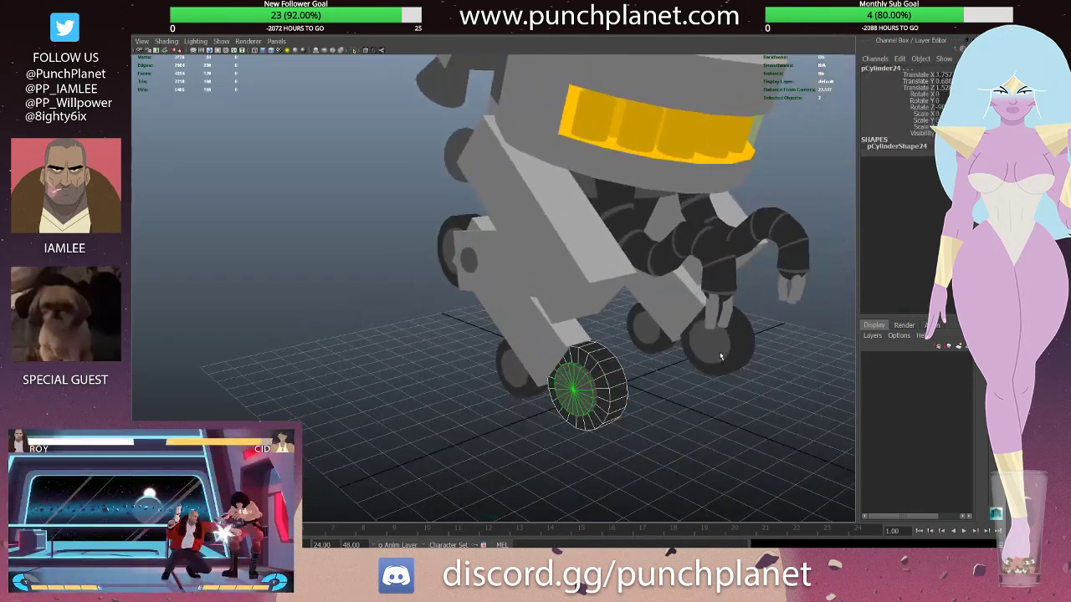
{"action": "left_click", "coordinate": [649, 351], "text": "shift"}
{"action": "key", "text": "Delete"}
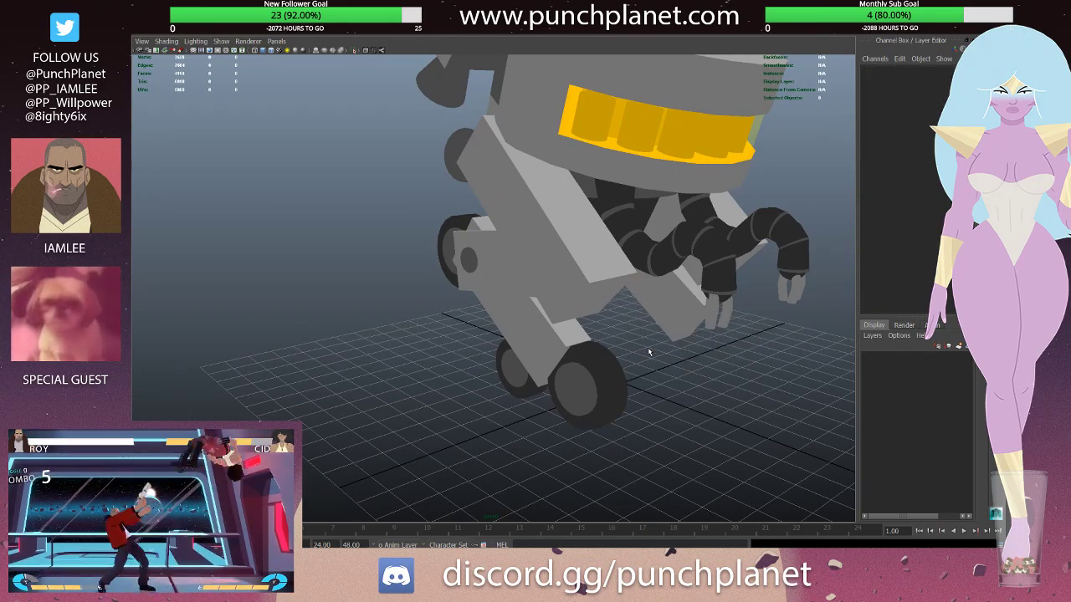
- Select and inspect the remaining front and back wheels from several angles
{"action": "left_click", "coordinate": [603, 393]}
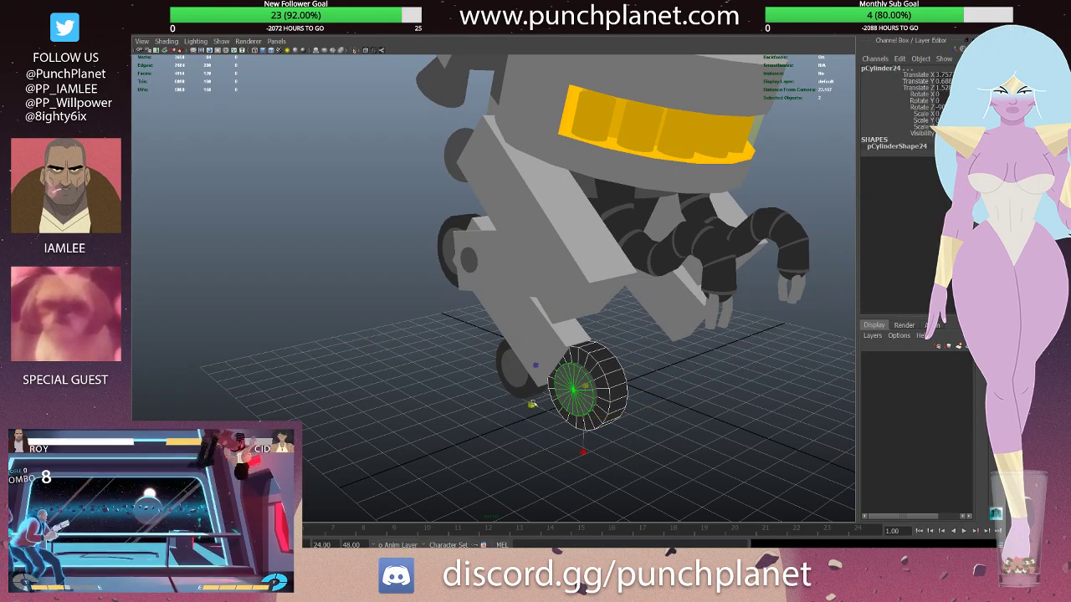
{"action": "left_click", "coordinate": [526, 393]}
{"action": "key", "text": "e"}
{"action": "key", "text": "r"}
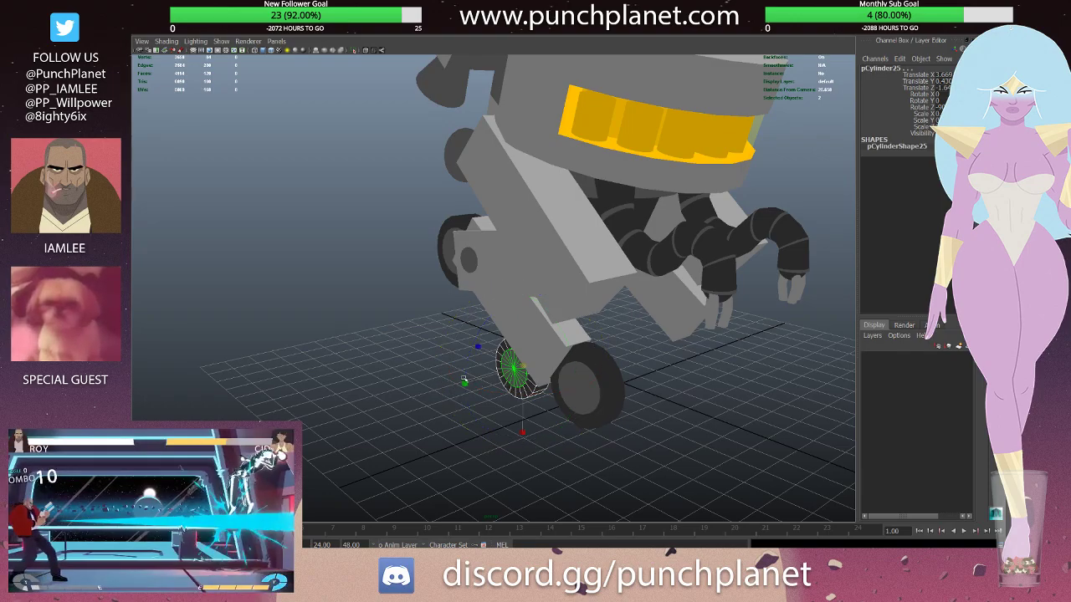
{"action": "left_click_drag", "start_coordinate": [519, 320], "coordinate": [493, 353], "text": "alt"}
{"action": "left_click", "coordinate": [401, 278]}
{"action": "mouse_move", "coordinate": [402, 278]}
{"action": "left_mouse_down", "text": "alt"}
{"action": "mouse_move", "coordinate": [626, 438]}
{"action": "mouse_move", "coordinate": [499, 440]}
{"action": "mouse_move", "coordinate": [511, 460]}
{"action": "mouse_move", "coordinate": [541, 400]}
{"action": "mouse_move", "coordinate": [551, 406]}
{"action": "left_mouse_up", "text": "alt"}
- Save the scene and review the robot from a frontal, low angle
{"action": "left_click", "coordinate": [500, 440]}
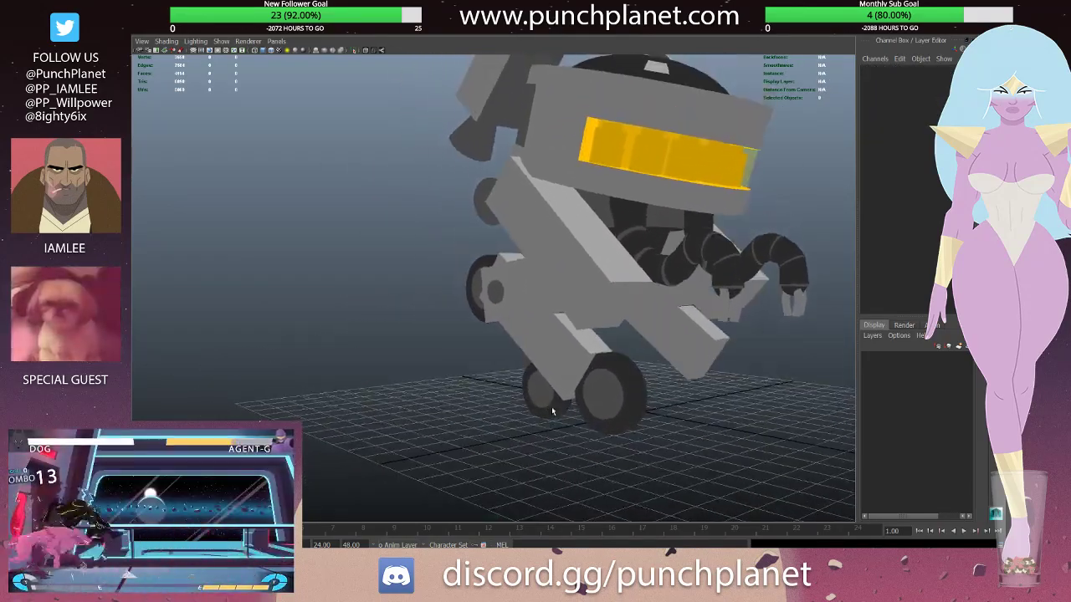
{"action": "key", "text": "ctrl+s"}
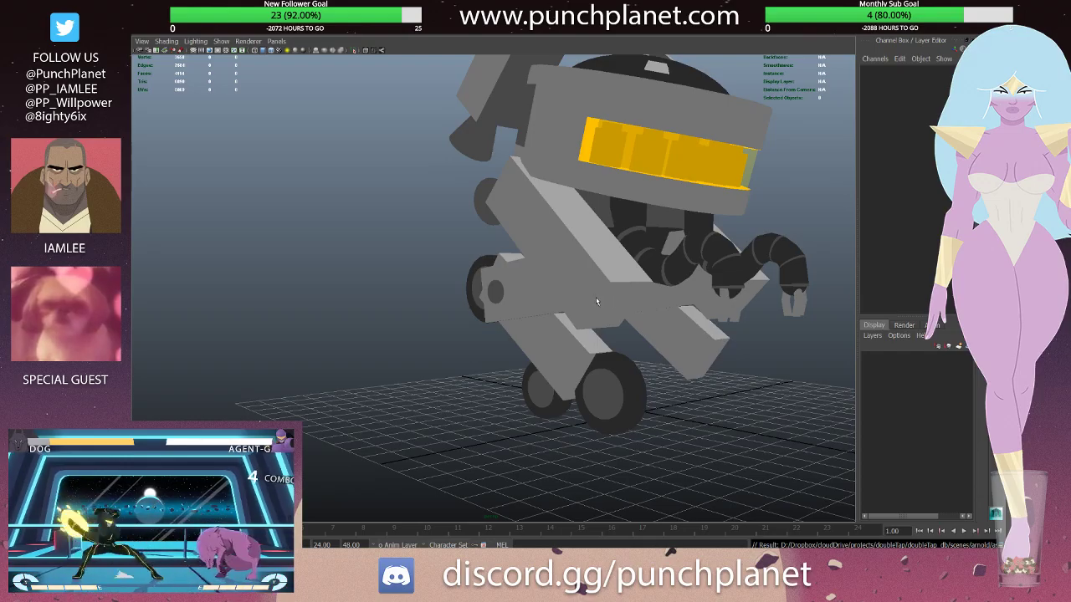
{"action": "mouse_move", "coordinate": [596, 297]}
{"action": "left_mouse_down", "text": "alt"}
{"action": "mouse_move", "coordinate": [542, 262]}
{"action": "mouse_move", "coordinate": [558, 344]}
{"action": "mouse_move", "coordinate": [553, 393]}
{"action": "mouse_move", "coordinate": [555, 353]}
{"action": "mouse_move", "coordinate": [533, 387]}
{"action": "mouse_move", "coordinate": [552, 375]}
{"action": "mouse_move", "coordinate": [541, 361]}
{"action": "mouse_move", "coordinate": [532, 368]}
{"action": "mouse_move", "coordinate": [518, 328]}
{"action": "mouse_move", "coordinate": [581, 358]}
{"action": "left_mouse_up", "text": "alt"}
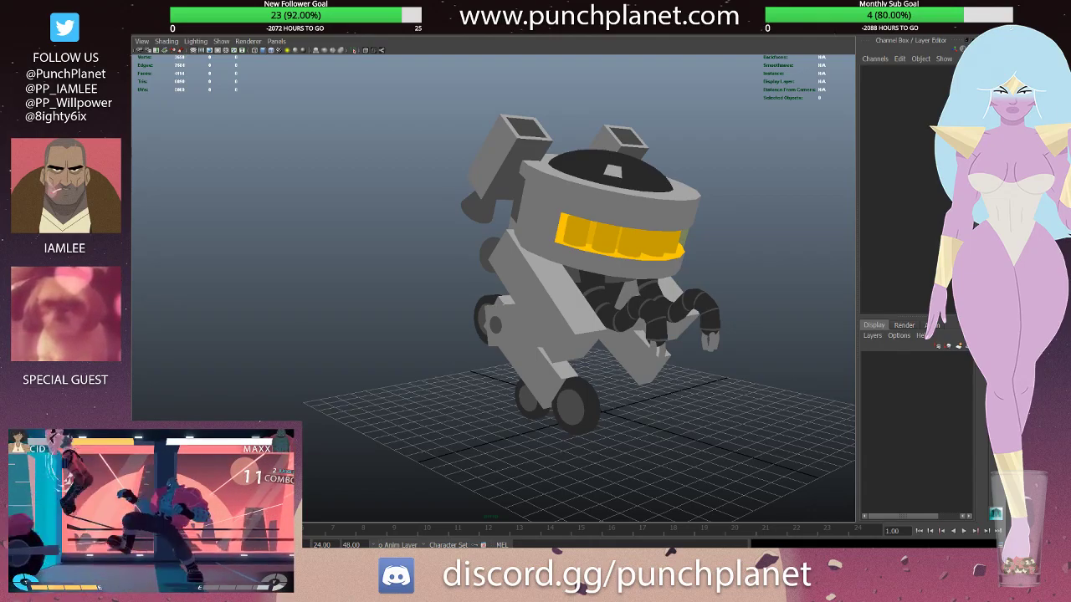
{"action": "mouse_move", "coordinate": [582, 359]}
{"action": "left_mouse_down", "text": "alt"}
{"action": "mouse_move", "coordinate": [572, 243]}
{"action": "mouse_move", "coordinate": [583, 327]}
{"action": "left_mouse_up", "text": "alt"}
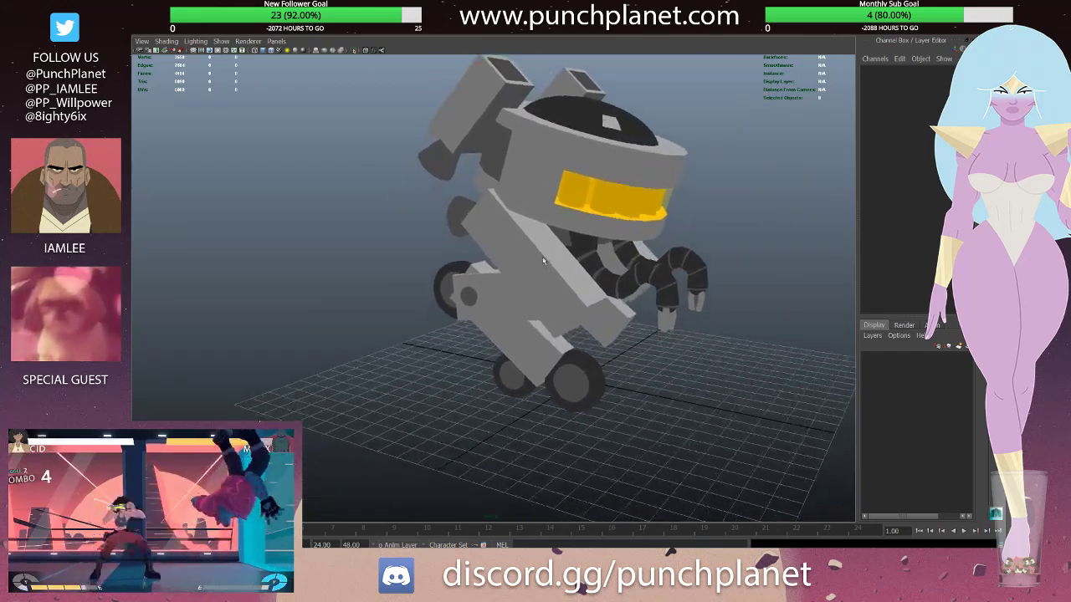
- Duplicate the back wheel's hub and nudge the copy into position
{"action": "scroll", "coordinate": [582, 327], "scroll_direction": "up", "scroll_amount": 3}
{"action": "left_click", "coordinate": [527, 396]}
{"action": "mouse_move", "coordinate": [527, 396]}
{"action": "left_mouse_down", "text": "alt"}
{"action": "mouse_move", "coordinate": [521, 287]}
{"action": "mouse_move", "coordinate": [658, 358]}
{"action": "mouse_move", "coordinate": [637, 379]}
{"action": "left_mouse_up", "text": "alt"}
{"action": "left_click", "coordinate": [639, 378]}
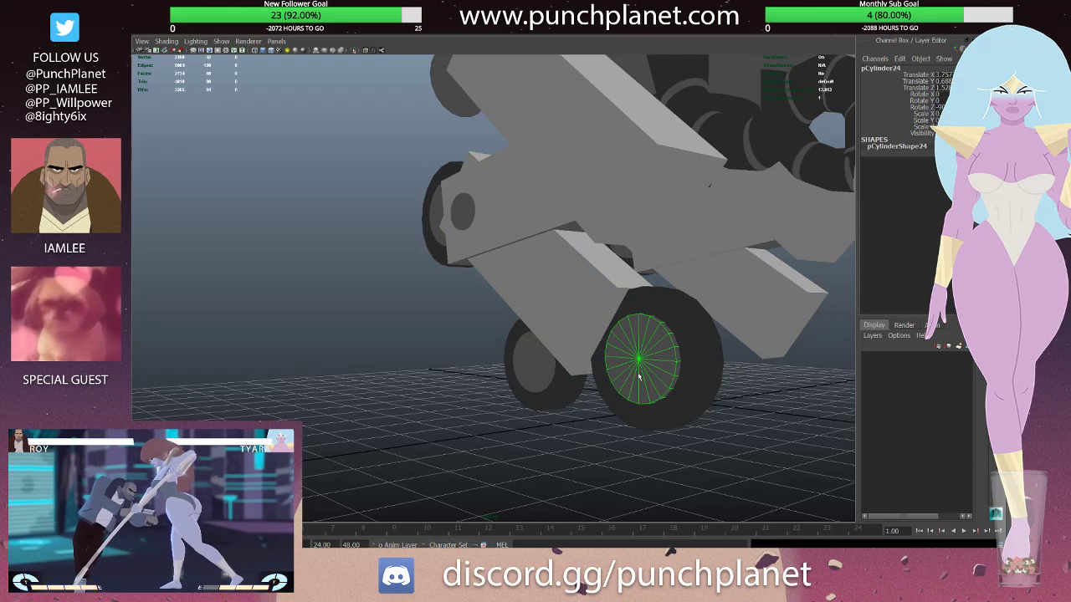
{"action": "left_click", "coordinate": [642, 362]}
{"action": "left_click", "coordinate": [649, 358]}
{"action": "key", "text": "w"}
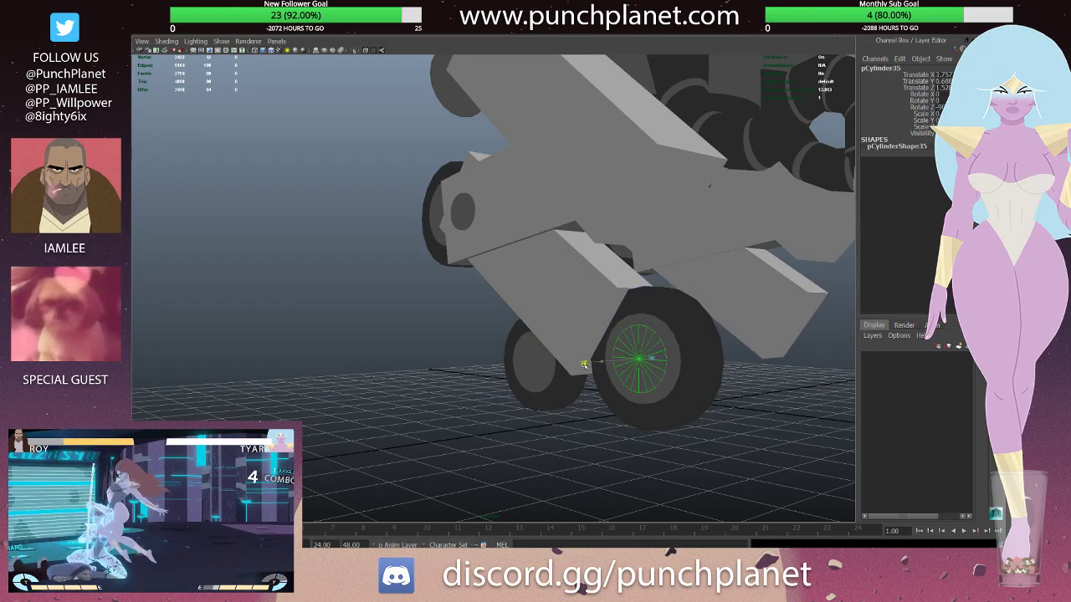
{"action": "left_click", "coordinate": [584, 364]}
{"action": "left_click", "coordinate": [590, 364]}
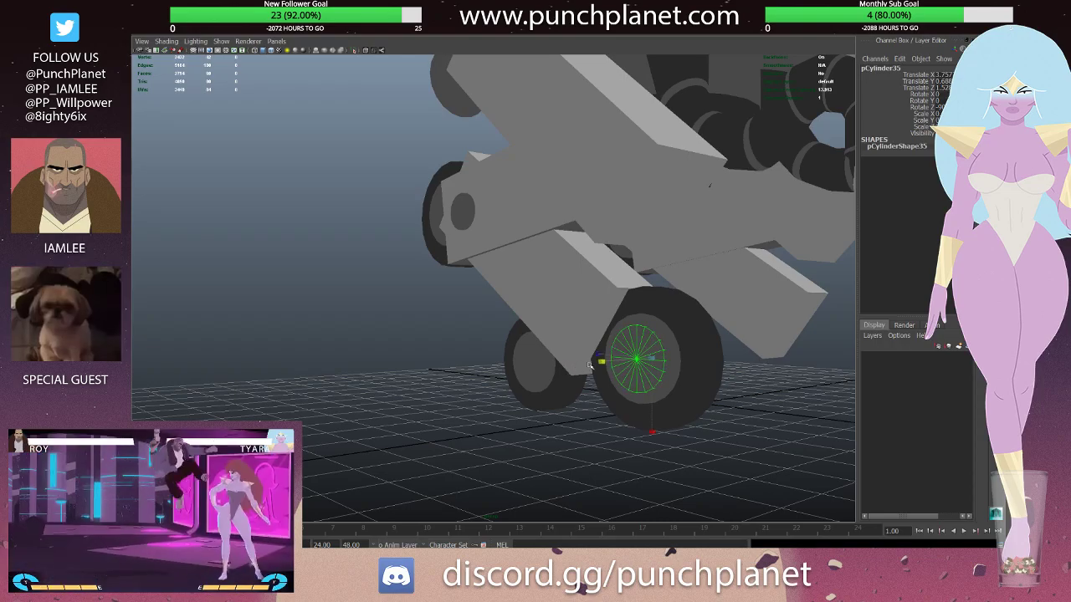
{"action": "left_click_drag", "start_coordinate": [589, 364], "coordinate": [716, 374], "text": "alt"}
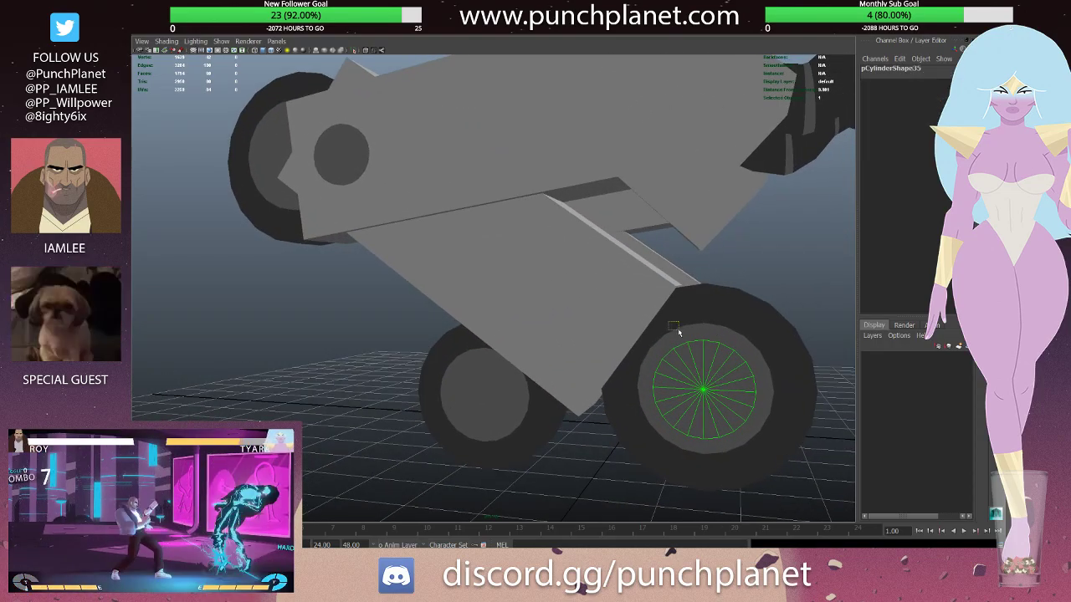
- Cut the hub copy down to a fan-shaped wedge of faces
{"action": "right_click_drag", "start_coordinate": [716, 332], "coordinate": [692, 401]}
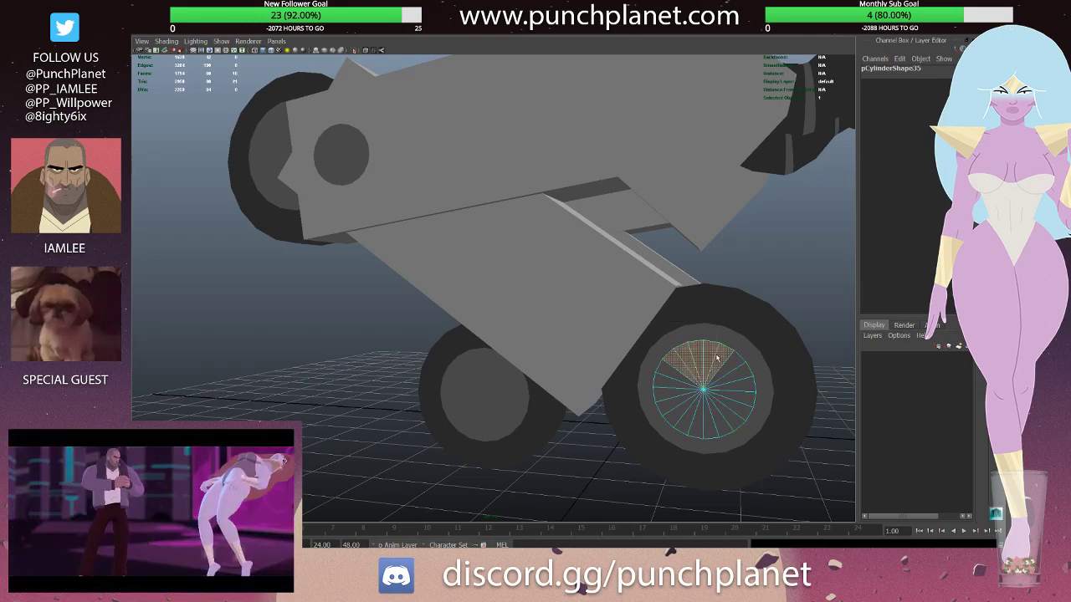
{"action": "left_click", "coordinate": [690, 405]}
{"action": "left_click_drag", "start_coordinate": [709, 342], "coordinate": [729, 355]}
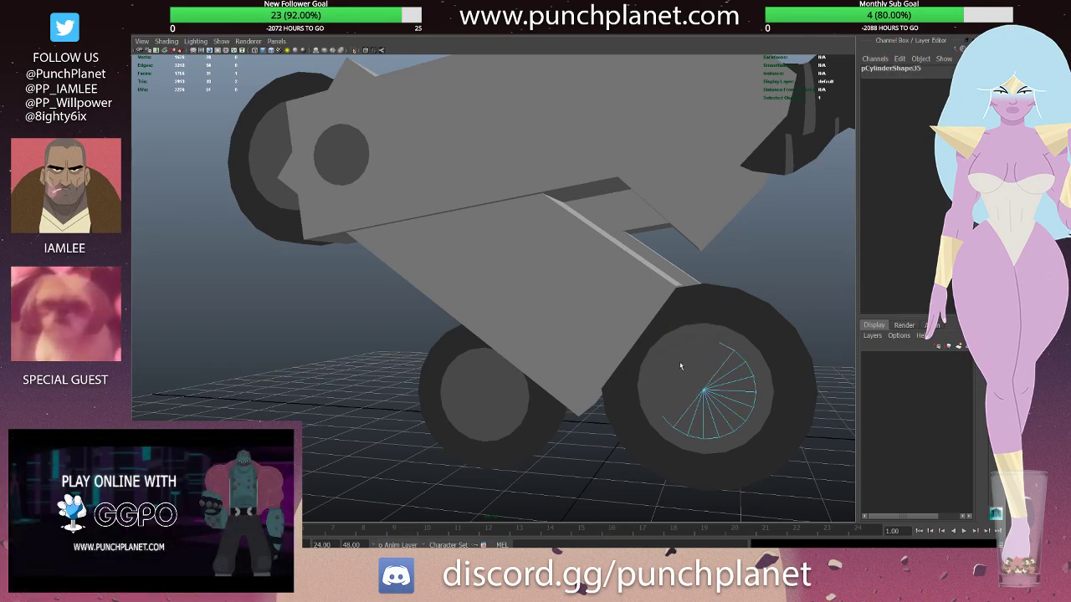
{"action": "mouse_move", "coordinate": [664, 425]}
{"action": "left_mouse_down", "text": "alt"}
{"action": "mouse_move", "coordinate": [612, 410]}
{"action": "mouse_move", "coordinate": [561, 354]}
{"action": "mouse_move", "coordinate": [598, 356]}
{"action": "mouse_move", "coordinate": [590, 312]}
{"action": "mouse_move", "coordinate": [655, 299]}
{"action": "mouse_move", "coordinate": [644, 289]}
{"action": "mouse_move", "coordinate": [638, 311]}
{"action": "mouse_move", "coordinate": [646, 251]}
{"action": "left_mouse_up", "text": "alt"}
{"action": "key", "text": "4"}
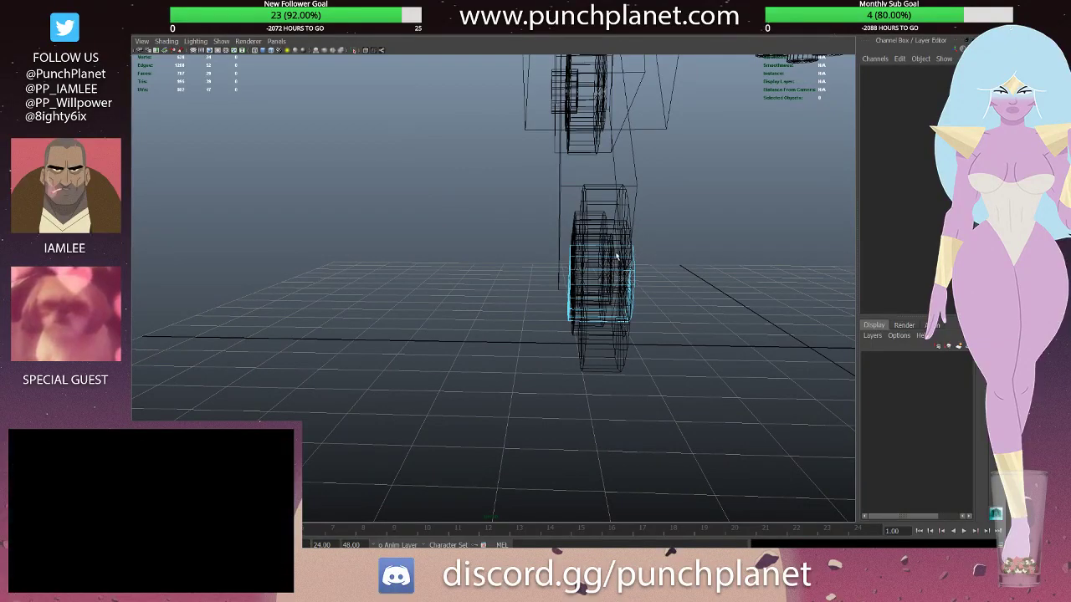
{"action": "mouse_move", "coordinate": [606, 243]}
{"action": "left_mouse_down"}
{"action": "mouse_move", "coordinate": [548, 297]}
{"action": "mouse_move", "coordinate": [548, 367]}
{"action": "left_mouse_up"}
{"action": "scroll", "coordinate": [548, 367], "scroll_direction": "up", "scroll_amount": 5}
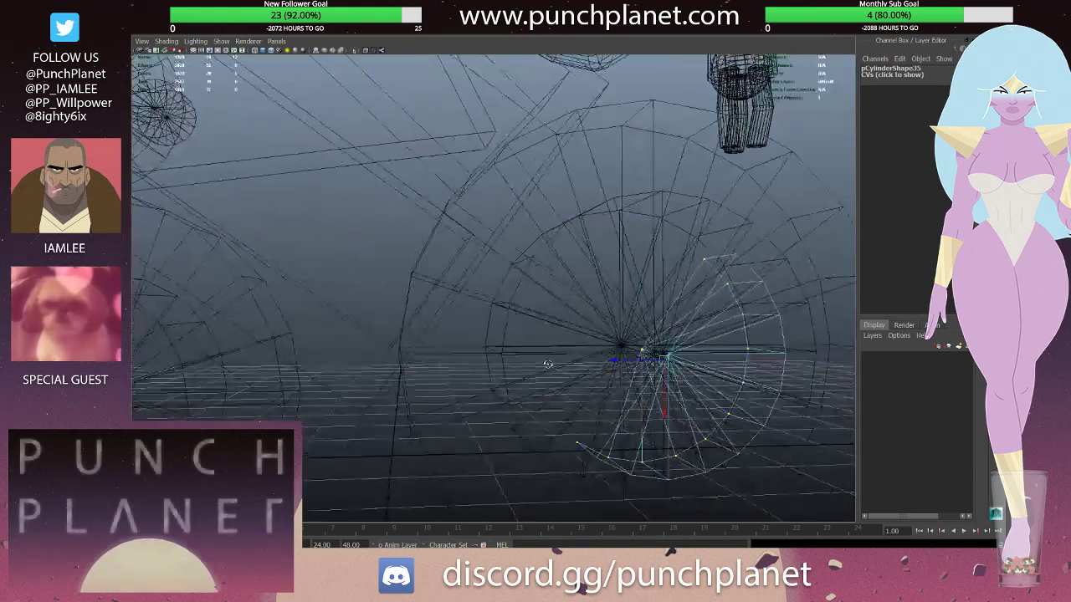
{"action": "key", "text": "5"}
{"action": "scroll", "coordinate": [609, 356], "scroll_direction": "down", "scroll_amount": 3}
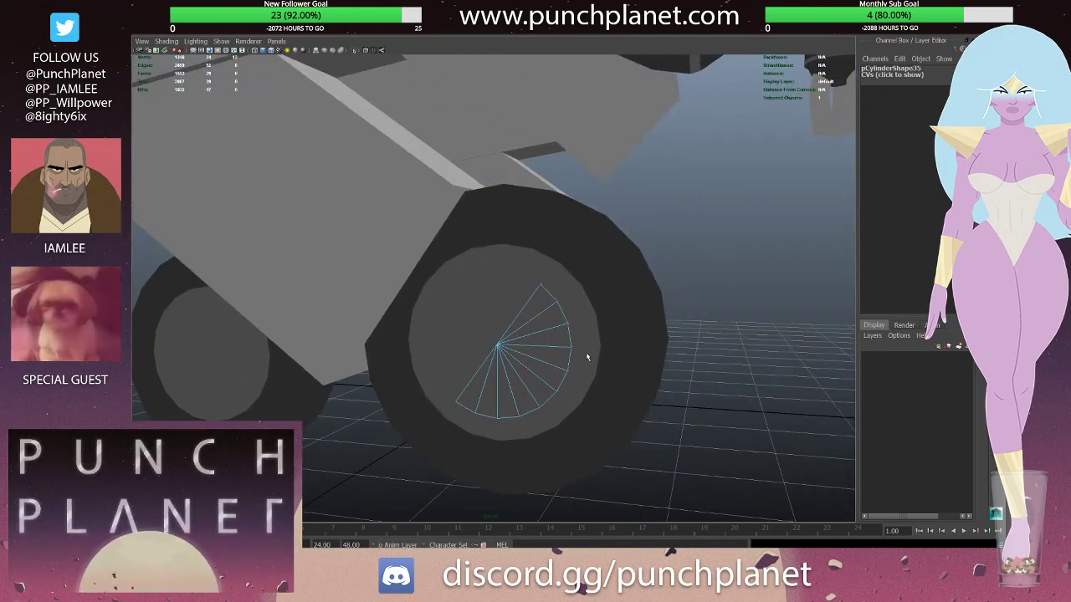
{"action": "key", "text": "F8"}
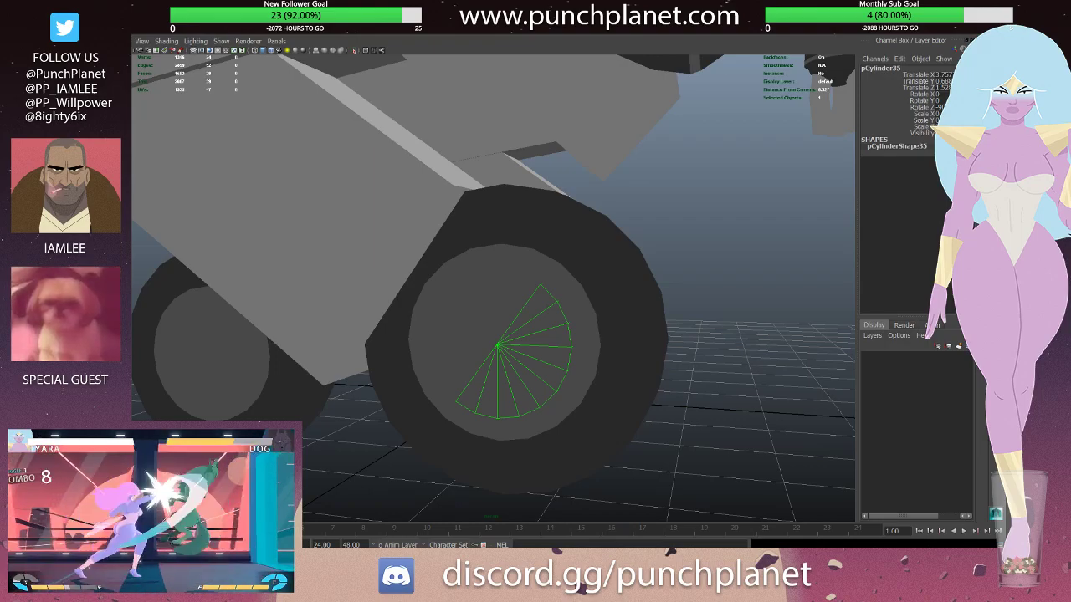
- Select the rim edges of the wedge-shaped hub for extruding
{"action": "mouse_move", "coordinate": [514, 153]}
{"action": "left_mouse_down", "text": "alt"}
{"action": "mouse_move", "coordinate": [571, 239]}
{"action": "mouse_move", "coordinate": [577, 229]}
{"action": "mouse_move", "coordinate": [586, 238]}
{"action": "mouse_move", "coordinate": [558, 249]}
{"action": "mouse_move", "coordinate": [603, 299]}
{"action": "mouse_move", "coordinate": [571, 293]}
{"action": "mouse_move", "coordinate": [566, 310]}
{"action": "left_mouse_up", "text": "alt"}
{"action": "left_click", "coordinate": [559, 216]}
{"action": "key", "text": "4"}
{"action": "key", "text": "5"}
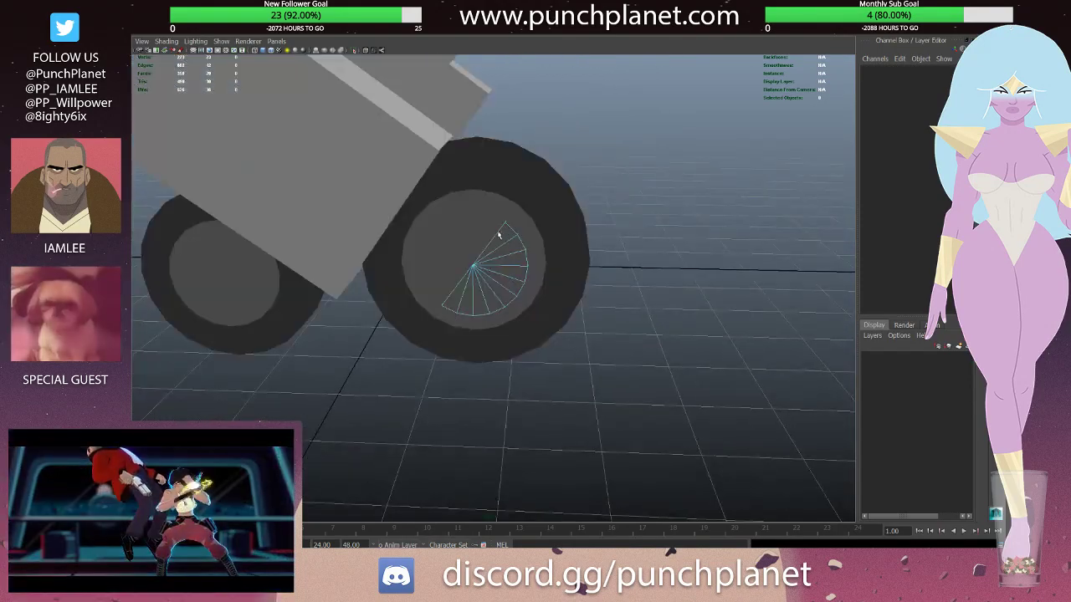
{"action": "left_click", "coordinate": [499, 235]}
{"action": "key", "text": "4"}
{"action": "left_click_drag", "start_coordinate": [506, 226], "coordinate": [523, 214], "text": "alt"}
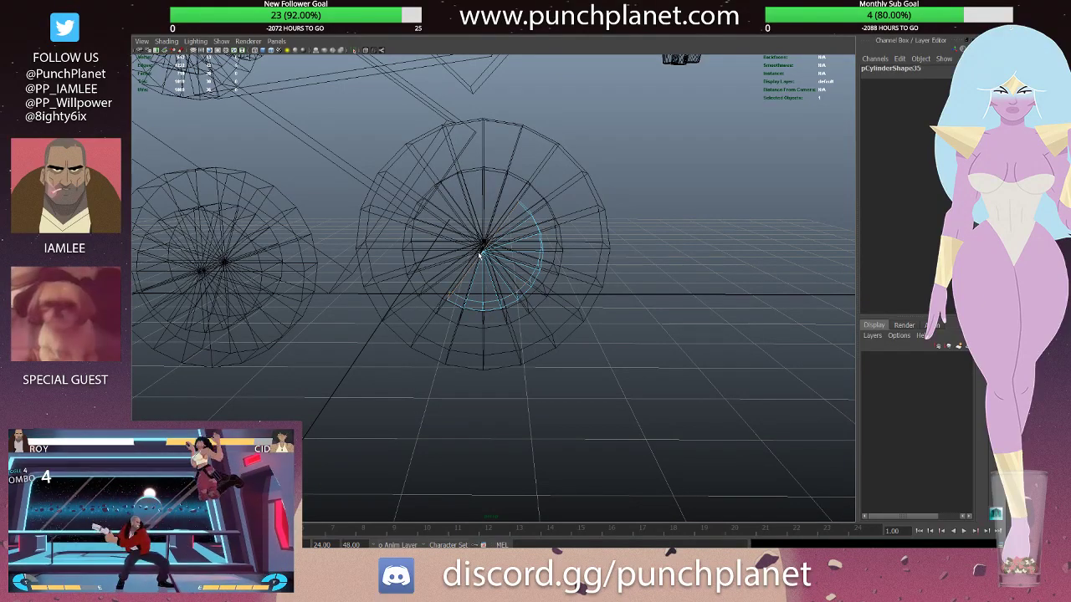
{"action": "key", "text": "5"}
{"action": "left_click_drag", "start_coordinate": [480, 256], "coordinate": [501, 267], "text": "alt"}
{"action": "key", "text": "ctrl+e"}
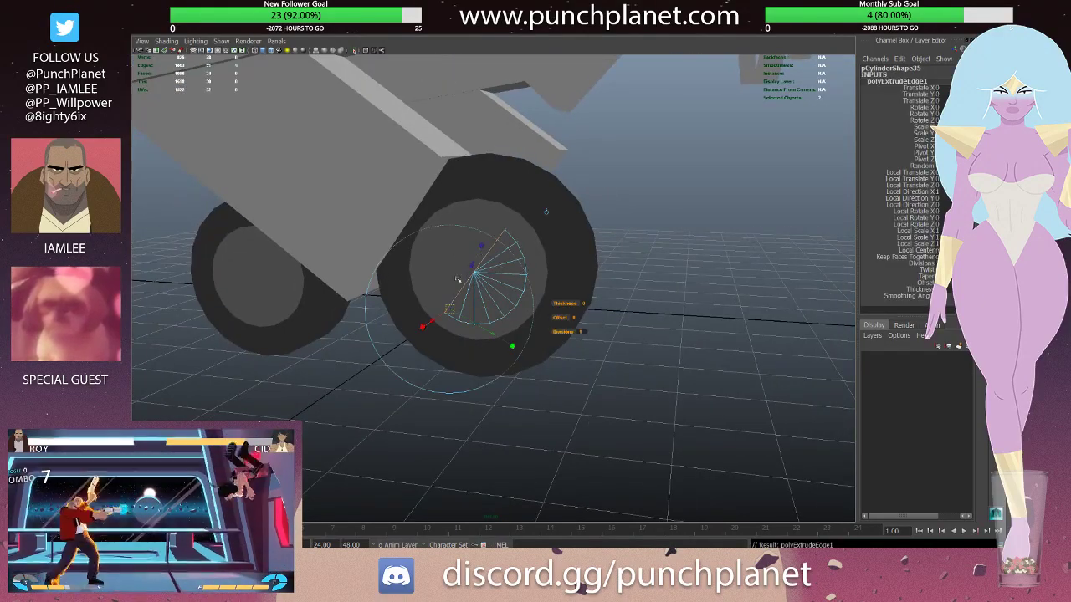
{"action": "mouse_move", "coordinate": [487, 328]}
{"action": "left_mouse_down", "text": "alt"}
{"action": "mouse_move", "coordinate": [502, 286]}
{"action": "mouse_move", "coordinate": [404, 183]}
{"action": "left_mouse_up", "text": "alt"}
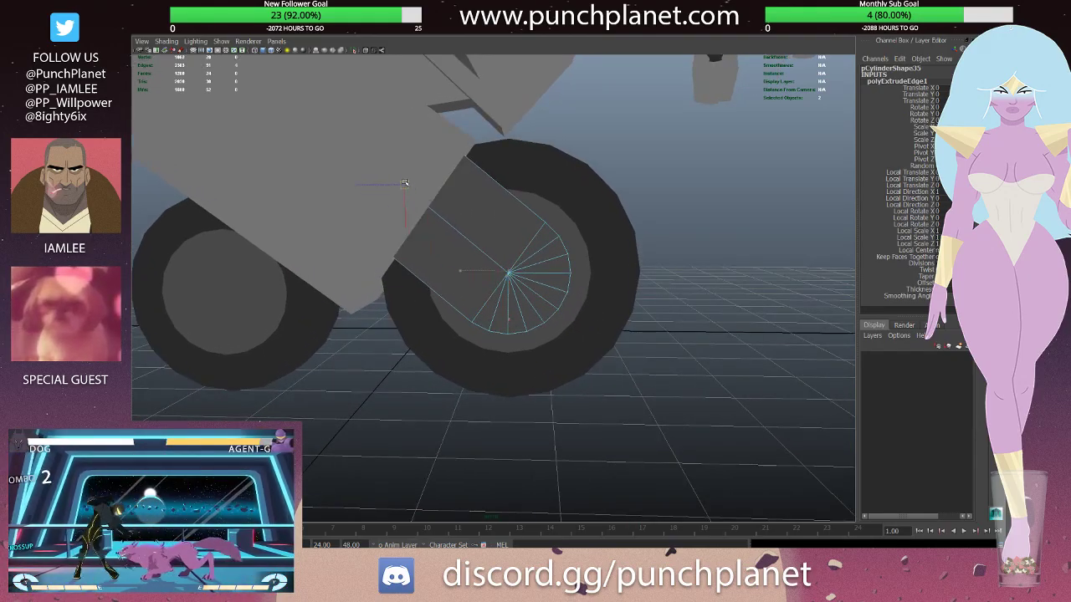
{"action": "key", "text": "4"}
{"action": "left_click_drag", "start_coordinate": [481, 224], "coordinate": [538, 258], "text": "alt"}
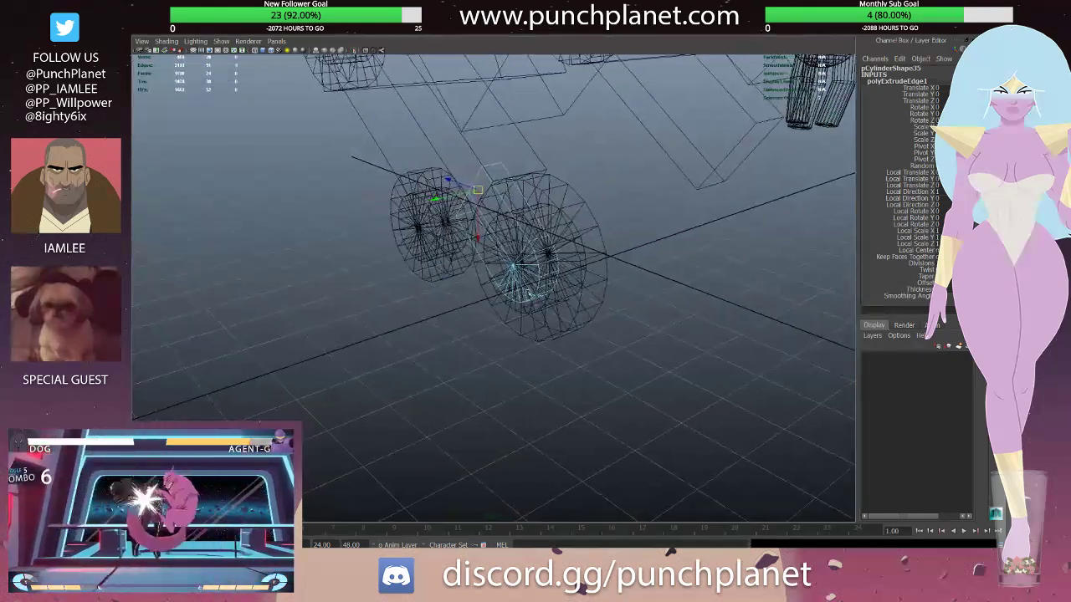
{"action": "key", "text": "5"}
{"action": "left_click", "coordinate": [538, 258]}
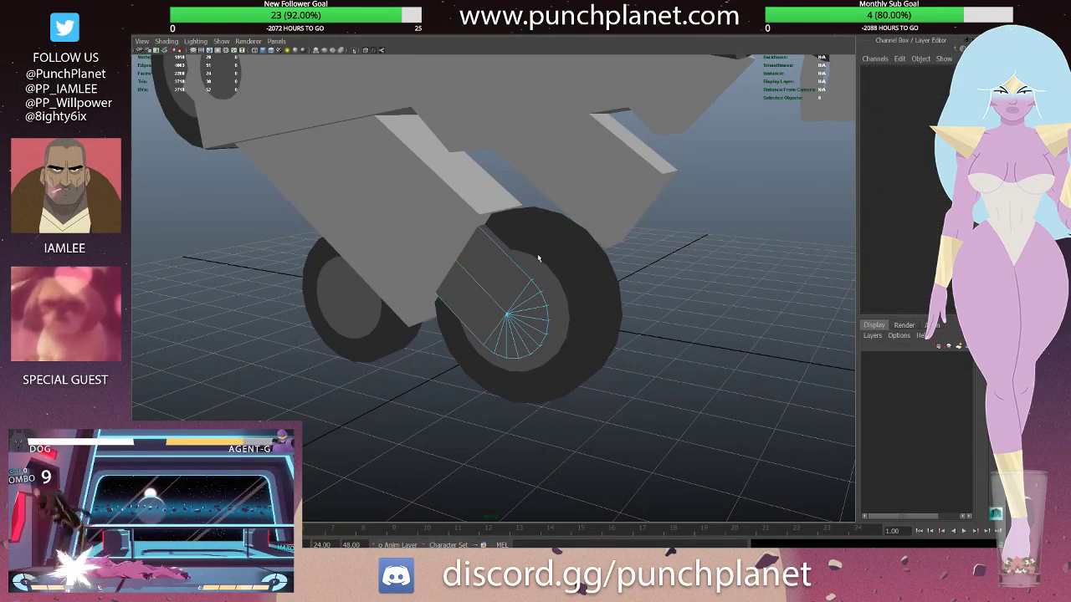
{"action": "left_click", "coordinate": [536, 255]}
{"action": "mouse_move", "coordinate": [537, 254]}
{"action": "left_mouse_down", "text": "alt"}
{"action": "mouse_move", "coordinate": [551, 275]}
{"action": "mouse_move", "coordinate": [488, 295]}
{"action": "mouse_move", "coordinate": [459, 281]}
{"action": "left_mouse_up", "text": "alt"}
{"action": "left_click", "coordinate": [551, 275]}
{"action": "left_click", "coordinate": [488, 295]}
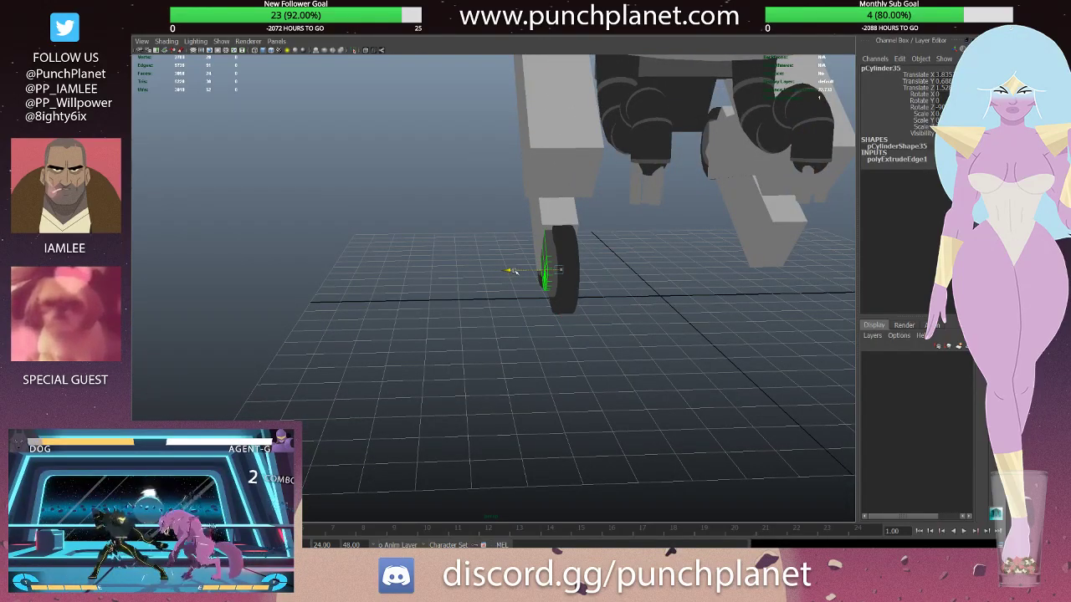
{"action": "left_click_drag", "start_coordinate": [509, 273], "coordinate": [574, 268], "text": "alt"}
{"action": "left_click_drag", "start_coordinate": [504, 289], "coordinate": [482, 310], "text": "alt"}
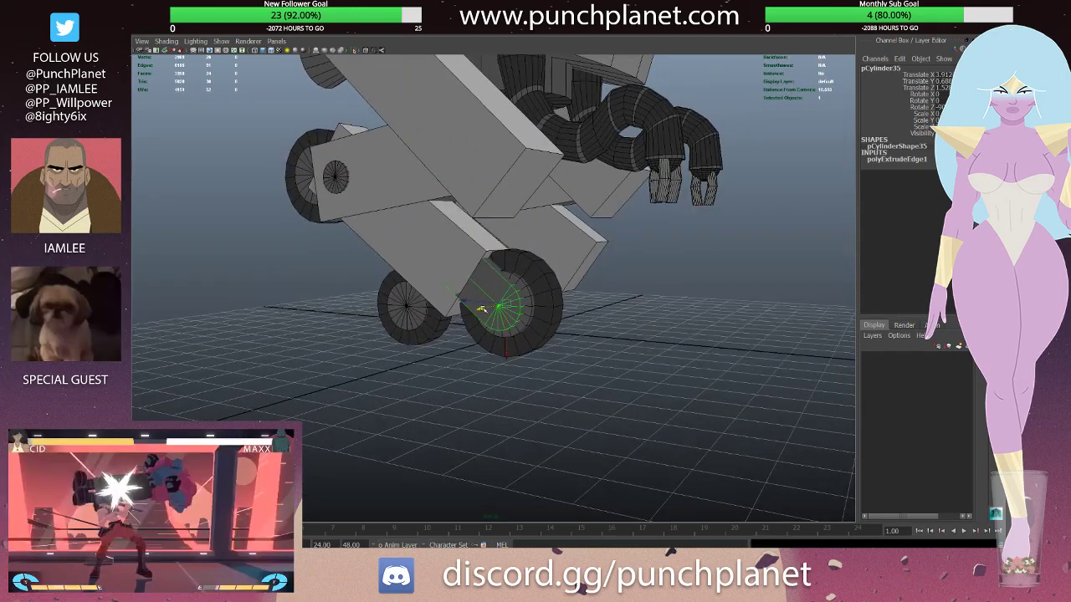
{"action": "left_click", "coordinate": [846, 261]}
{"action": "left_click_drag", "start_coordinate": [846, 262], "coordinate": [479, 253], "text": "alt"}
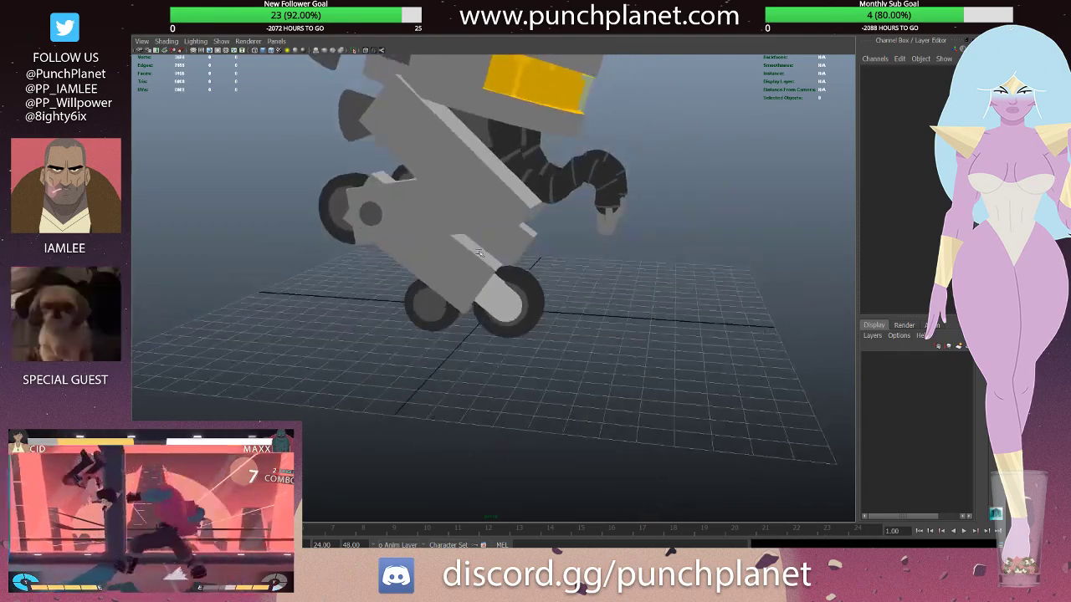
{"action": "left_click", "coordinate": [506, 304]}
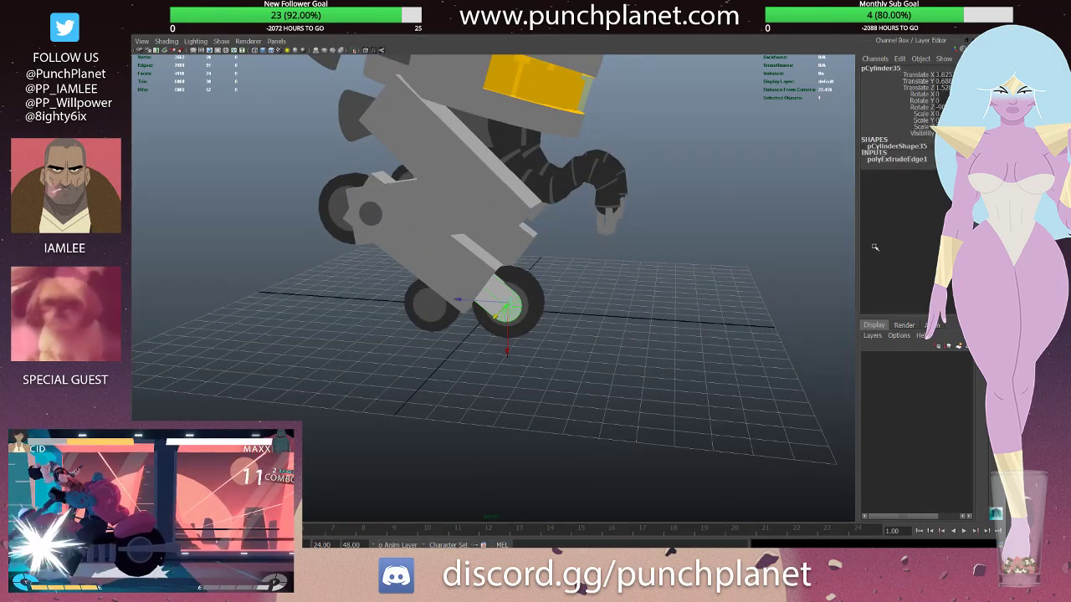
{"action": "left_click", "coordinate": [845, 251]}
{"action": "left_click_drag", "start_coordinate": [845, 251], "coordinate": [507, 229], "text": "alt"}
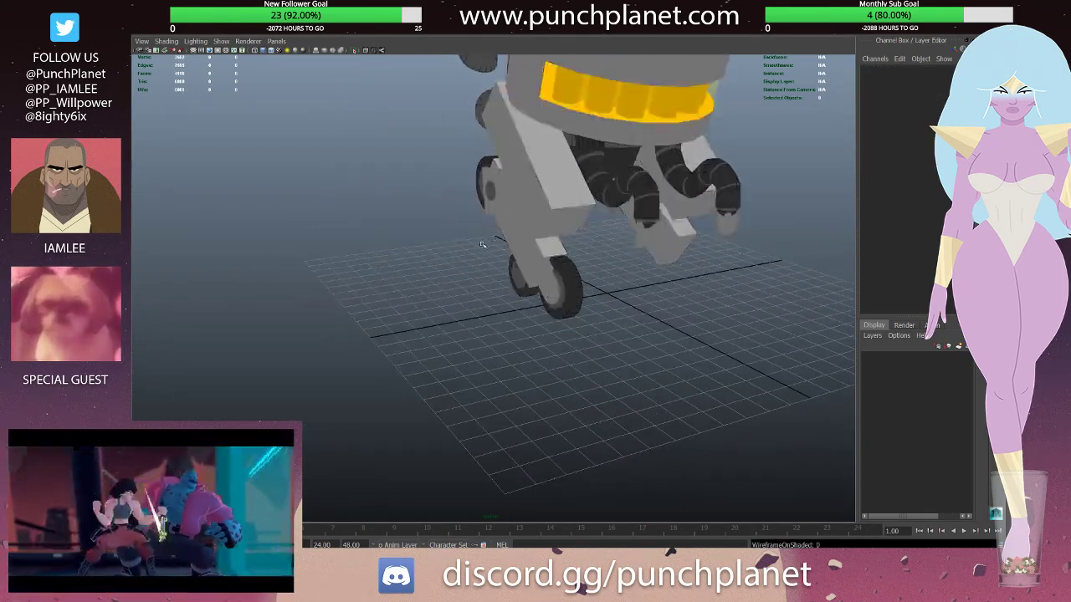
{"action": "scroll", "coordinate": [502, 251], "scroll_direction": "up", "scroll_amount": 8}
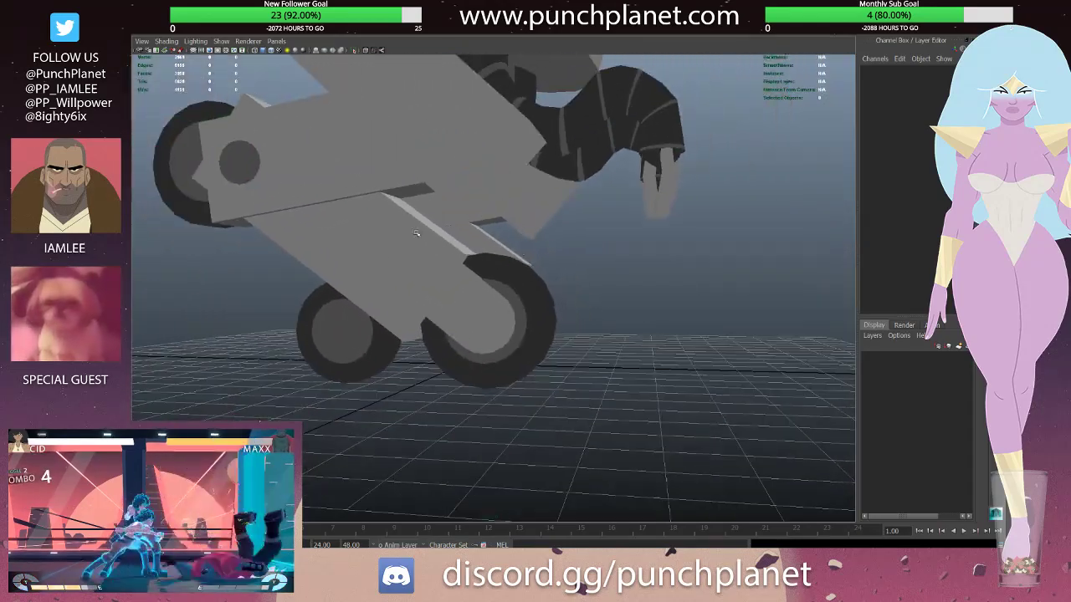
{"action": "mouse_move", "coordinate": [492, 268]}
{"action": "left_mouse_down", "text": "alt"}
{"action": "mouse_move", "coordinate": [487, 314]}
{"action": "mouse_move", "coordinate": [500, 327]}
{"action": "mouse_move", "coordinate": [494, 276]}
{"action": "mouse_move", "coordinate": [576, 262]}
{"action": "mouse_move", "coordinate": [489, 260]}
{"action": "mouse_move", "coordinate": [467, 277]}
{"action": "left_mouse_up", "text": "alt"}
{"action": "left_click", "coordinate": [486, 314]}
{"action": "left_click", "coordinate": [494, 277]}
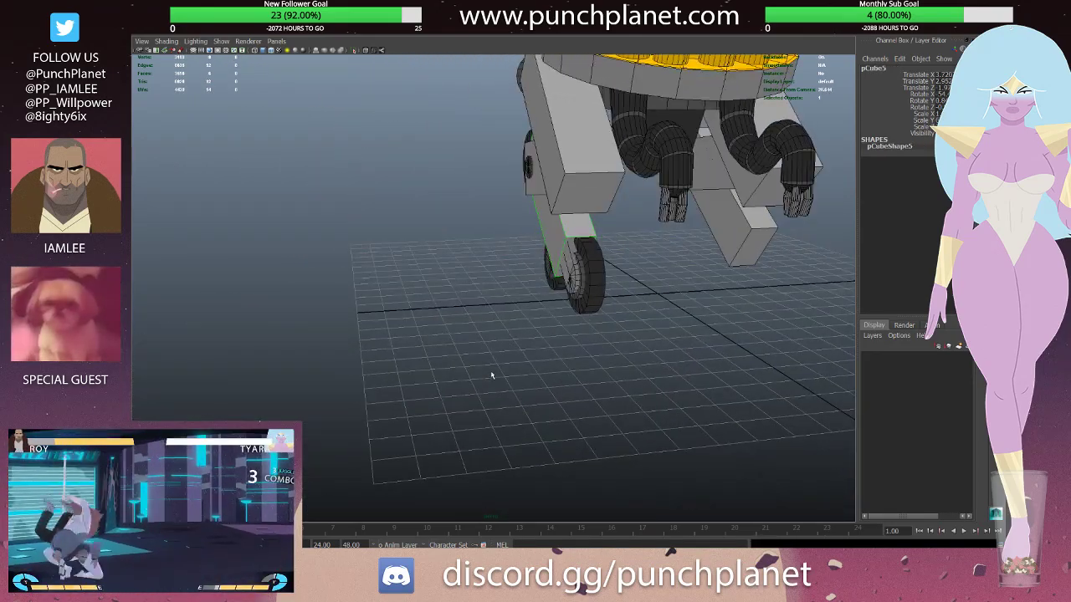
{"action": "mouse_move", "coordinate": [492, 375]}
{"action": "left_mouse_down", "text": "alt"}
{"action": "mouse_move", "coordinate": [514, 353]}
{"action": "mouse_move", "coordinate": [485, 315]}
{"action": "mouse_move", "coordinate": [544, 293]}
{"action": "mouse_move", "coordinate": [686, 333]}
{"action": "left_mouse_up", "text": "alt"}
{"action": "left_click", "coordinate": [536, 303]}
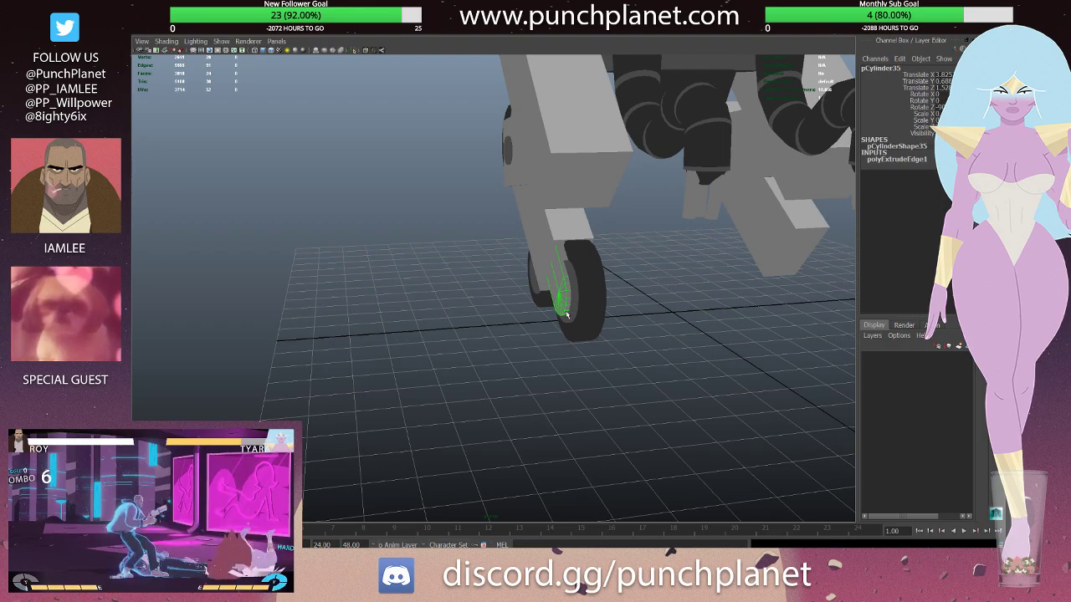
{"action": "left_click_drag", "start_coordinate": [566, 314], "coordinate": [531, 317], "text": "alt"}
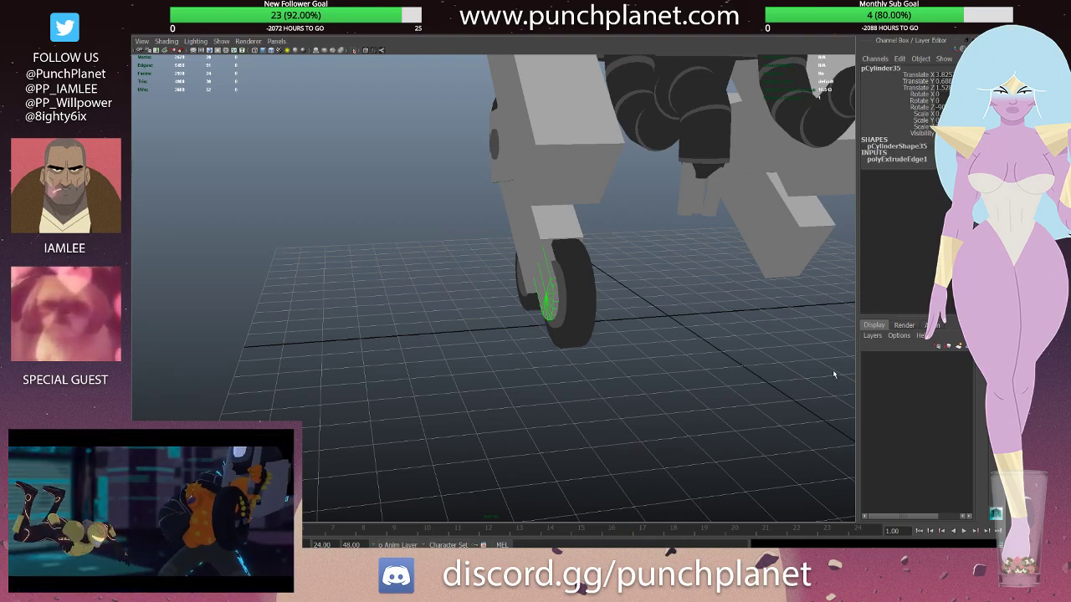
{"action": "scroll", "coordinate": [586, 335], "scroll_direction": "down", "scroll_amount": 5}
{"action": "left_click", "coordinate": [600, 376]}
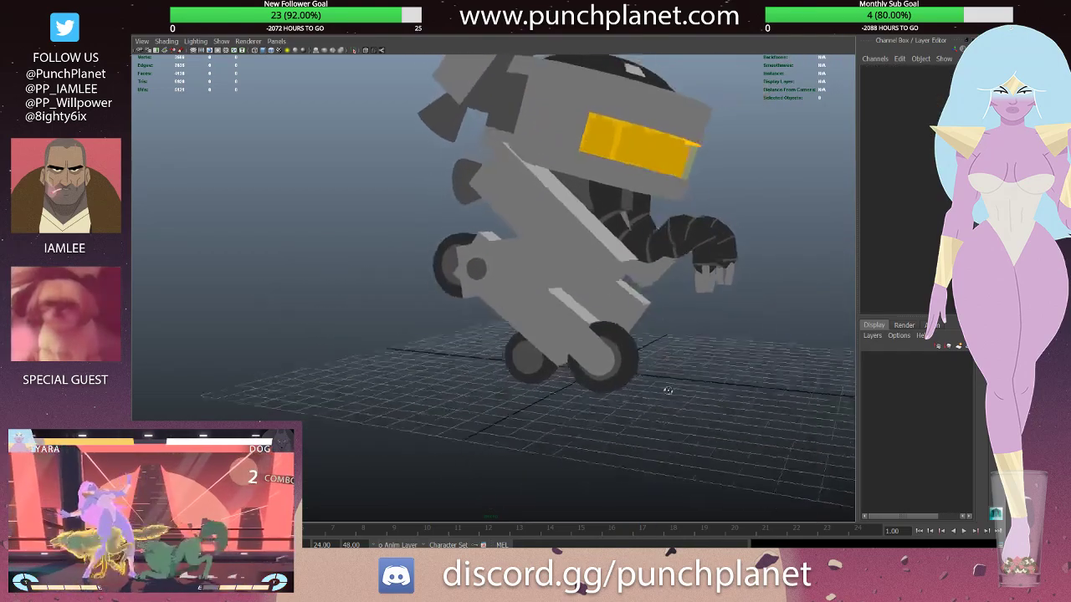
{"action": "mouse_move", "coordinate": [600, 376]}
{"action": "left_mouse_down", "text": "alt"}
{"action": "mouse_move", "coordinate": [674, 380]}
{"action": "mouse_move", "coordinate": [657, 376]}
{"action": "mouse_move", "coordinate": [636, 394]}
{"action": "mouse_move", "coordinate": [634, 382]}
{"action": "mouse_move", "coordinate": [573, 378]}
{"action": "mouse_move", "coordinate": [574, 364]}
{"action": "left_mouse_up", "text": "alt"}
{"action": "scroll", "coordinate": [658, 375], "scroll_direction": "down", "scroll_amount": 3}
{"action": "scroll", "coordinate": [631, 399], "scroll_direction": "up", "scroll_amount": 3}
{"action": "left_click", "coordinate": [553, 370]}
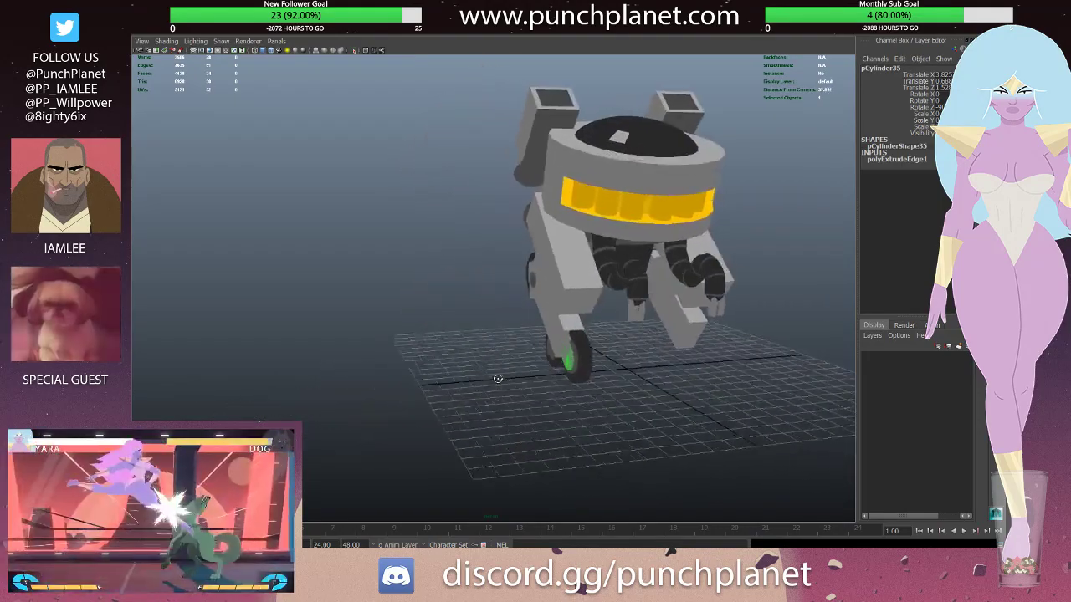
{"action": "scroll", "coordinate": [574, 360], "scroll_direction": "up", "scroll_amount": 3}
{"action": "scroll", "coordinate": [574, 351], "scroll_direction": "up", "scroll_amount": 2}
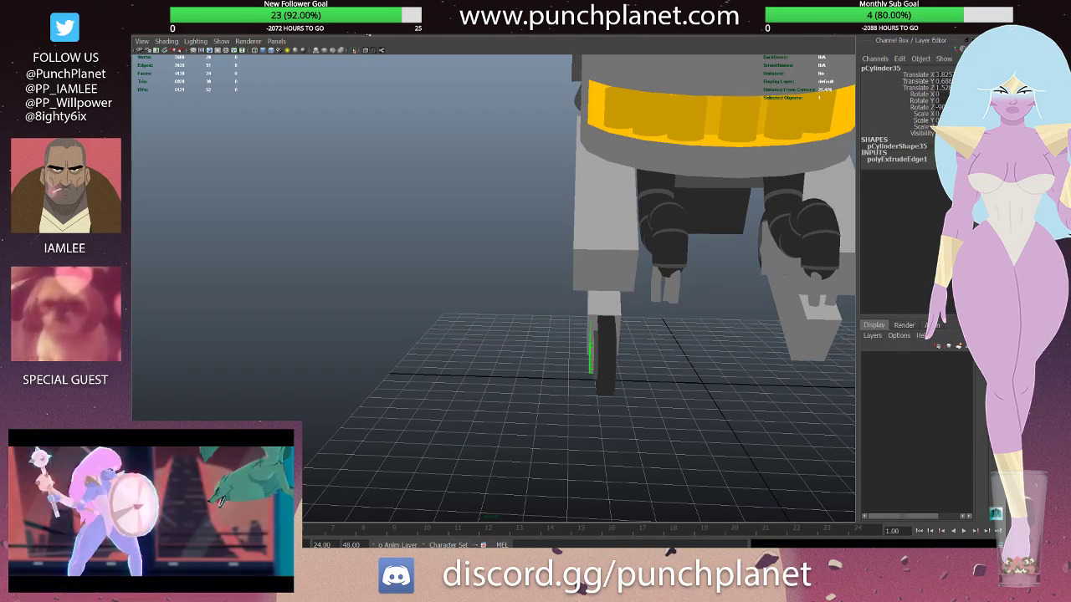
- Apply a trial Mesh > Mirror to the wheel fork piece and inspect polyMirror1
{"action": "left_click_drag", "start_coordinate": [577, 359], "coordinate": [566, 335], "text": "alt"}
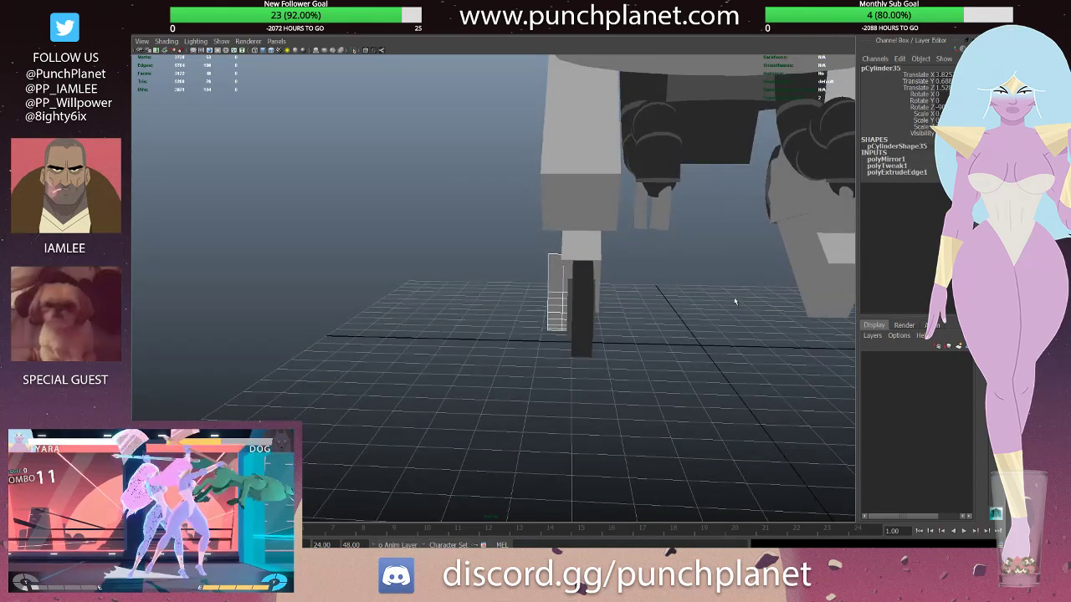
{"action": "left_click", "coordinate": [887, 159]}
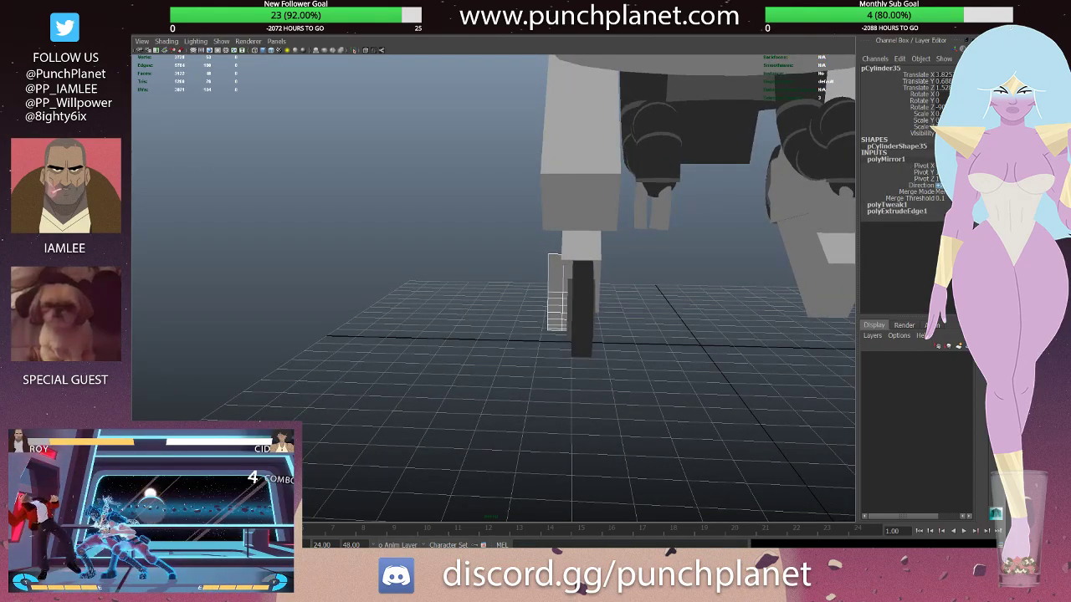
{"action": "left_click_drag", "start_coordinate": [626, 281], "coordinate": [870, 211], "text": "alt"}
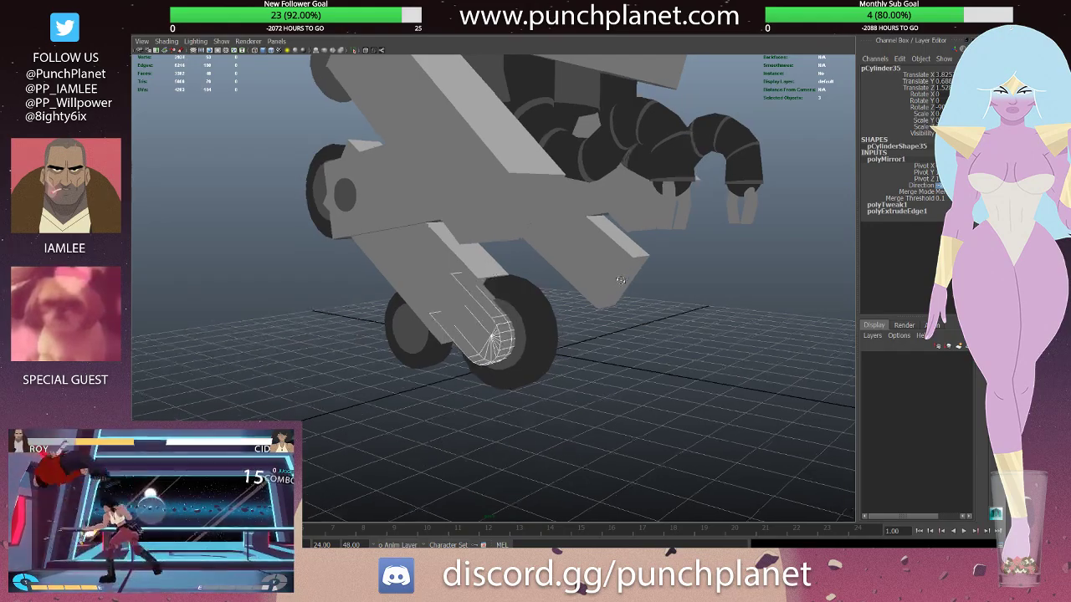
{"action": "left_click_drag", "start_coordinate": [870, 211], "coordinate": [868, 198], "text": "alt"}
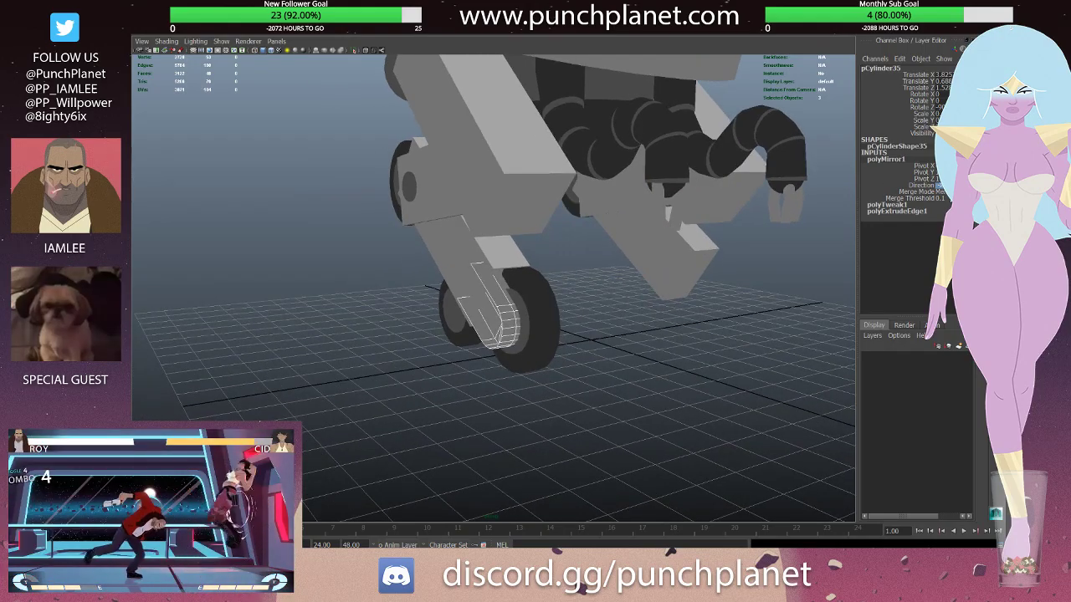
{"action": "left_click_drag", "start_coordinate": [635, 251], "coordinate": [764, 229], "text": "alt"}
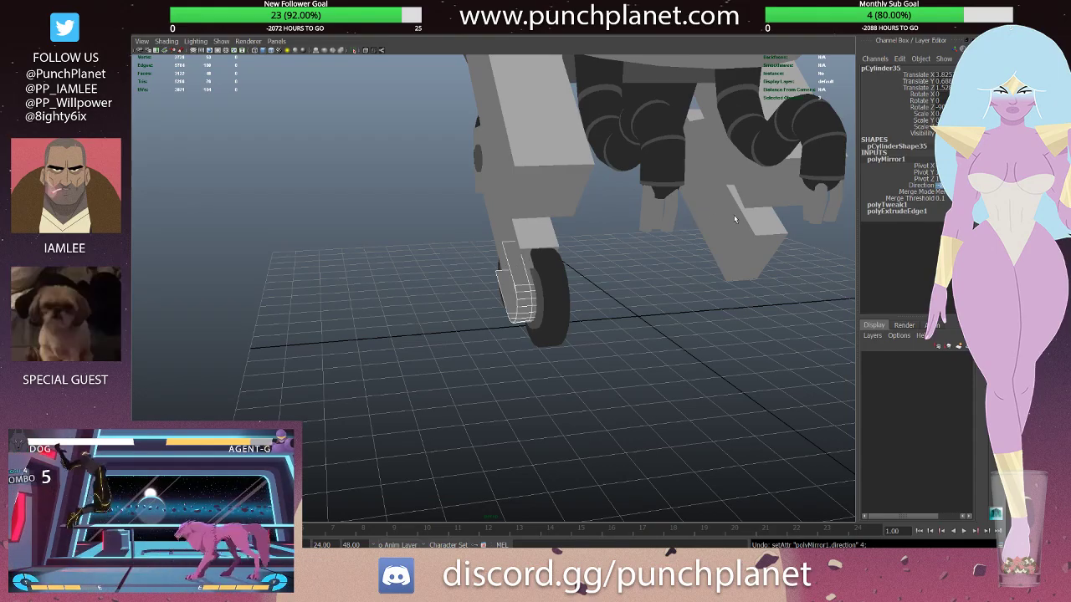
{"action": "left_click_drag", "start_coordinate": [687, 214], "coordinate": [623, 209], "text": "alt"}
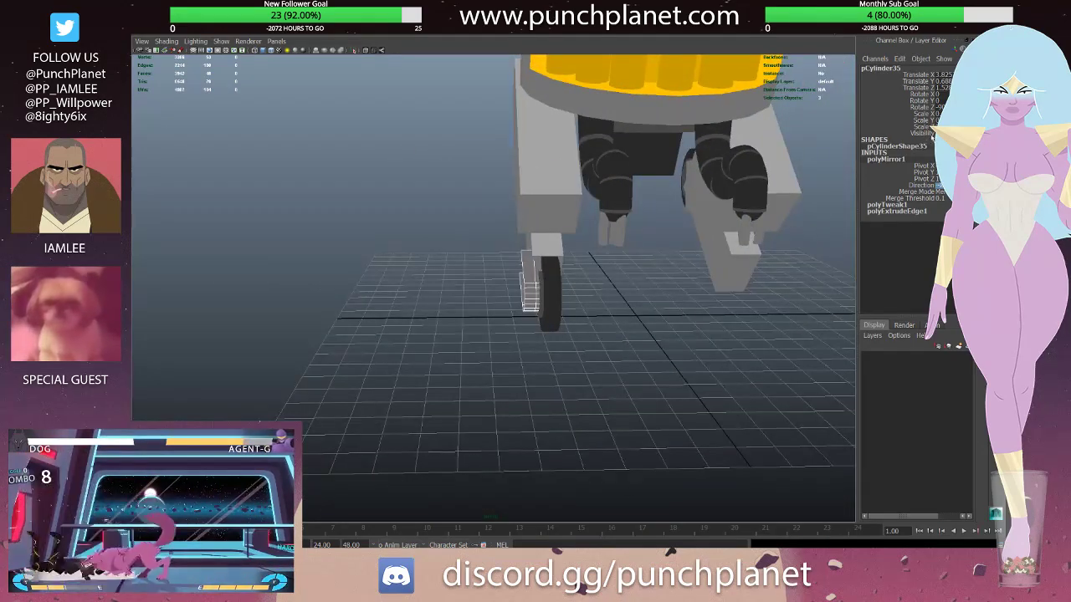
{"action": "left_click_drag", "start_coordinate": [566, 242], "coordinate": [645, 309], "text": "alt"}
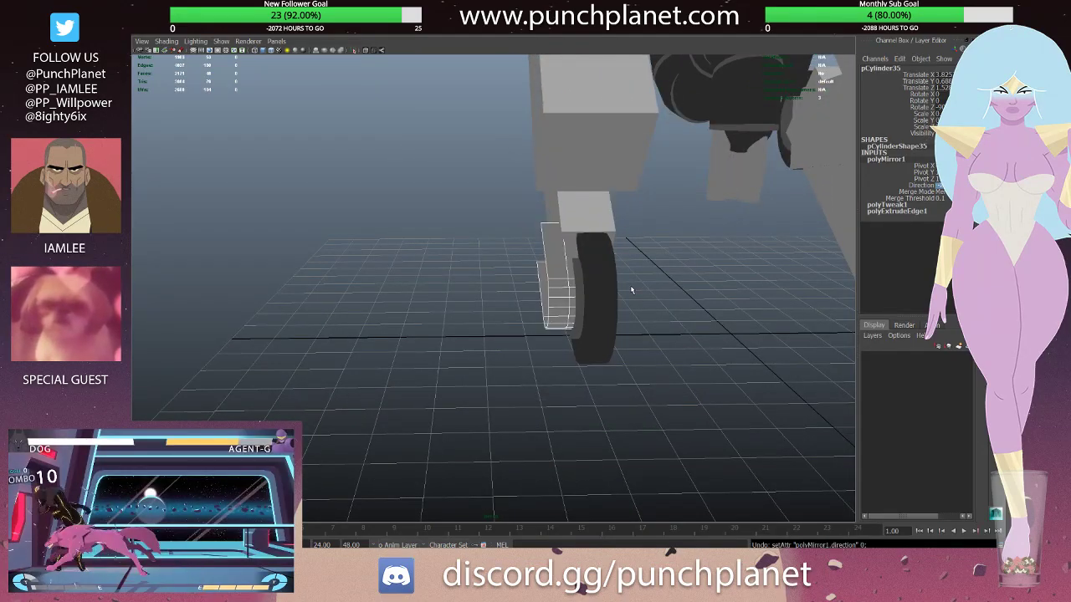
- Undo the mirror and isolate pCylinder35 on its own
{"action": "key", "text": "ctrl+z"}
{"action": "key", "text": "ctrl+z"}
{"action": "key", "text": "ctrl+z"}
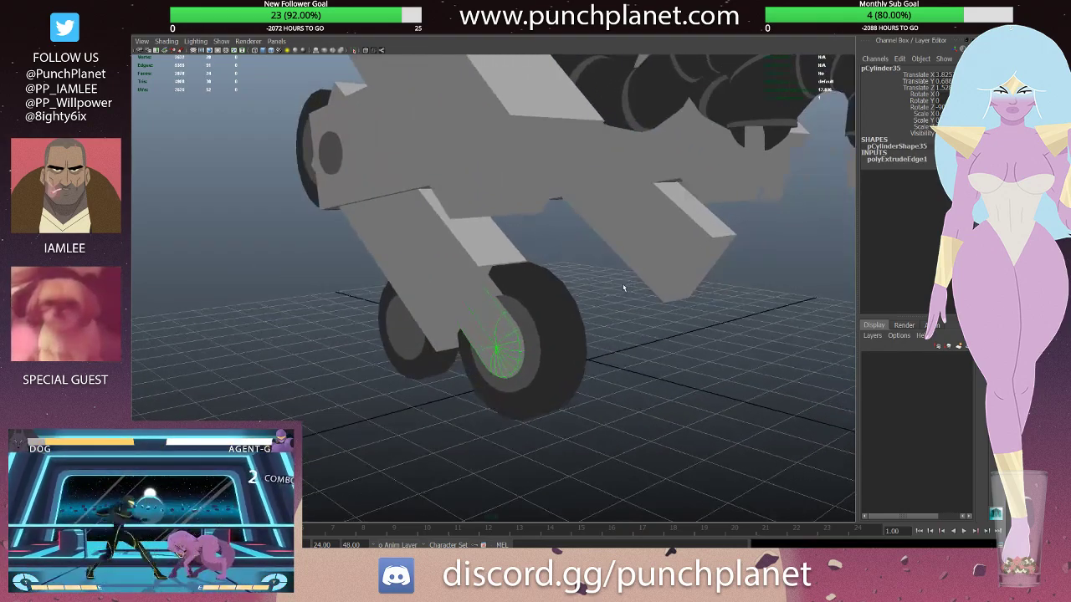
{"action": "key", "text": "ctrl+1"}
{"action": "mouse_move", "coordinate": [460, 327]}
{"action": "left_mouse_down", "text": "alt"}
{"action": "mouse_move", "coordinate": [598, 327]}
{"action": "mouse_move", "coordinate": [586, 335]}
{"action": "mouse_move", "coordinate": [626, 357]}
{"action": "mouse_move", "coordinate": [555, 277]}
{"action": "mouse_move", "coordinate": [578, 302]}
{"action": "mouse_move", "coordinate": [500, 293]}
{"action": "mouse_move", "coordinate": [631, 228]}
{"action": "mouse_move", "coordinate": [608, 371]}
{"action": "left_mouse_up", "text": "alt"}
- Delete the piece's history and mirror it into a U shape, adjusting the polyMirror1 offset
{"action": "left_click", "coordinate": [630, 228]}
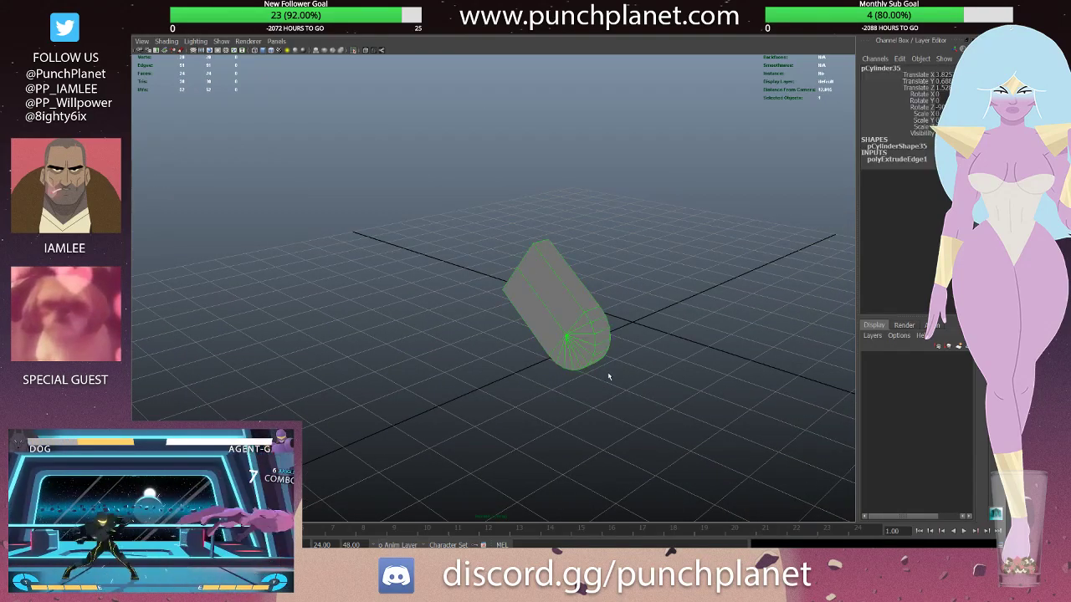
{"action": "key", "text": "alt+shift+d"}
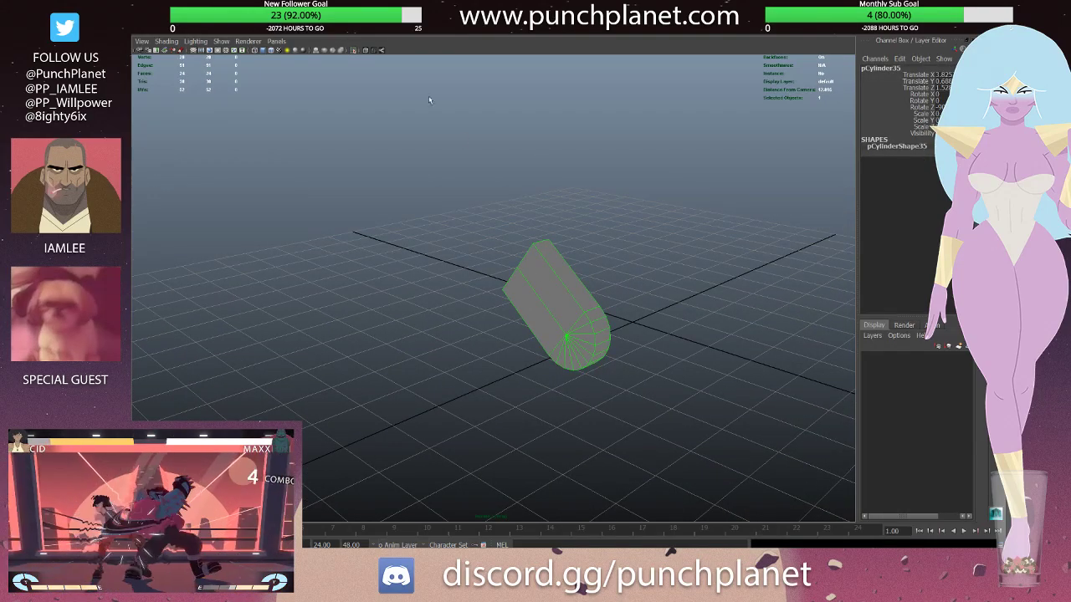
{"action": "key", "text": "g"}
{"action": "left_click", "coordinate": [887, 159]}
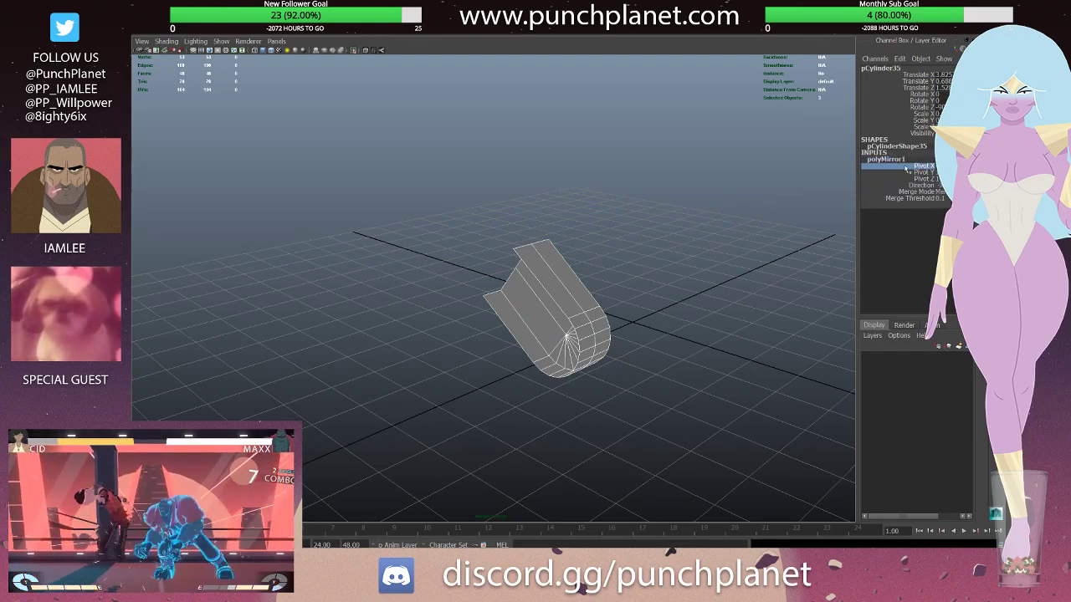
{"action": "middle_click_drag", "start_coordinate": [678, 167], "coordinate": [707, 164]}
{"action": "left_click_drag", "start_coordinate": [707, 164], "coordinate": [485, 36], "text": "alt"}
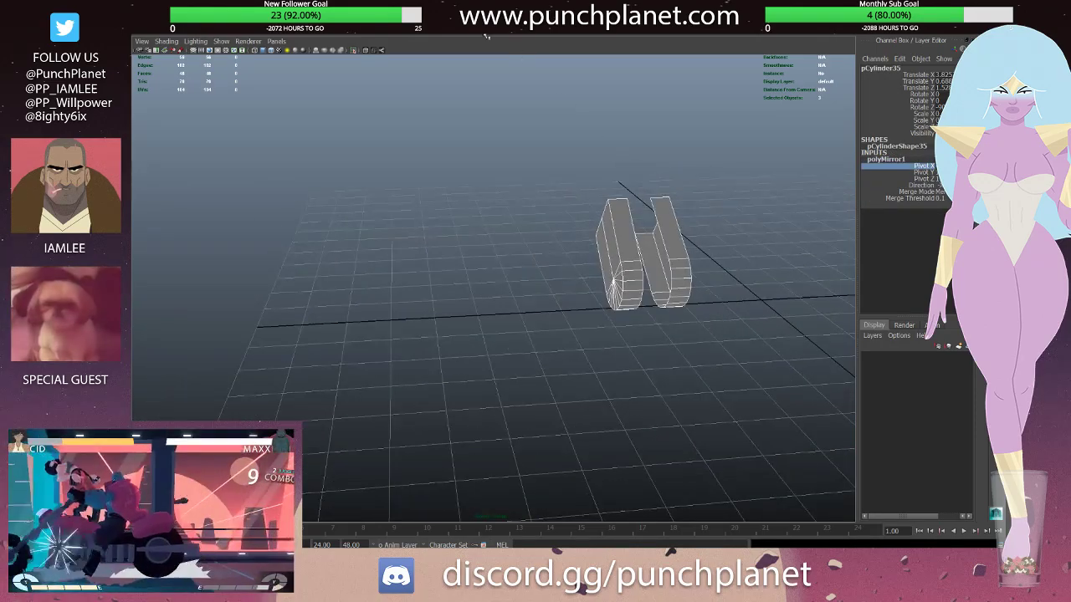
- Turn Isolate Select off to see the full robot around the U-shaped fork
{"action": "left_click", "coordinate": [347, 52]}
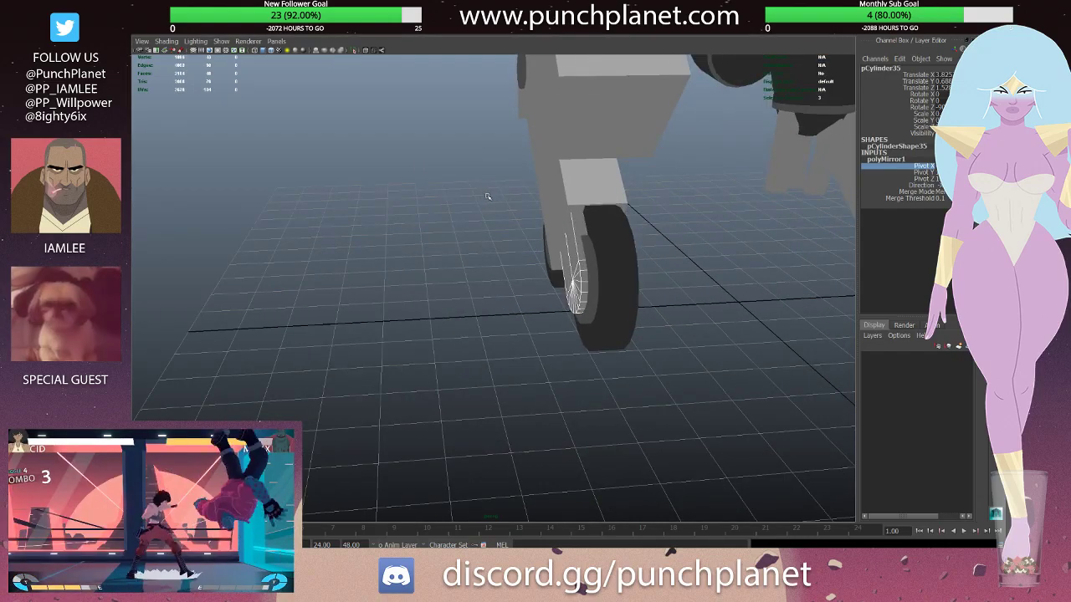
{"action": "left_click_drag", "start_coordinate": [494, 193], "coordinate": [497, 199], "text": "alt"}
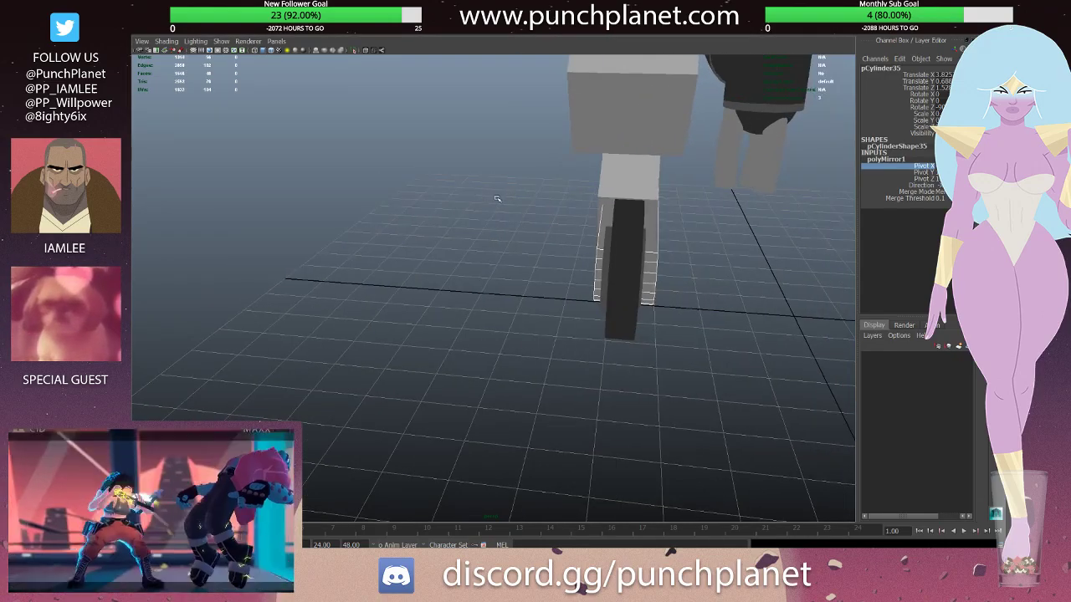
{"action": "left_click_drag", "start_coordinate": [601, 220], "coordinate": [538, 46], "text": "alt"}
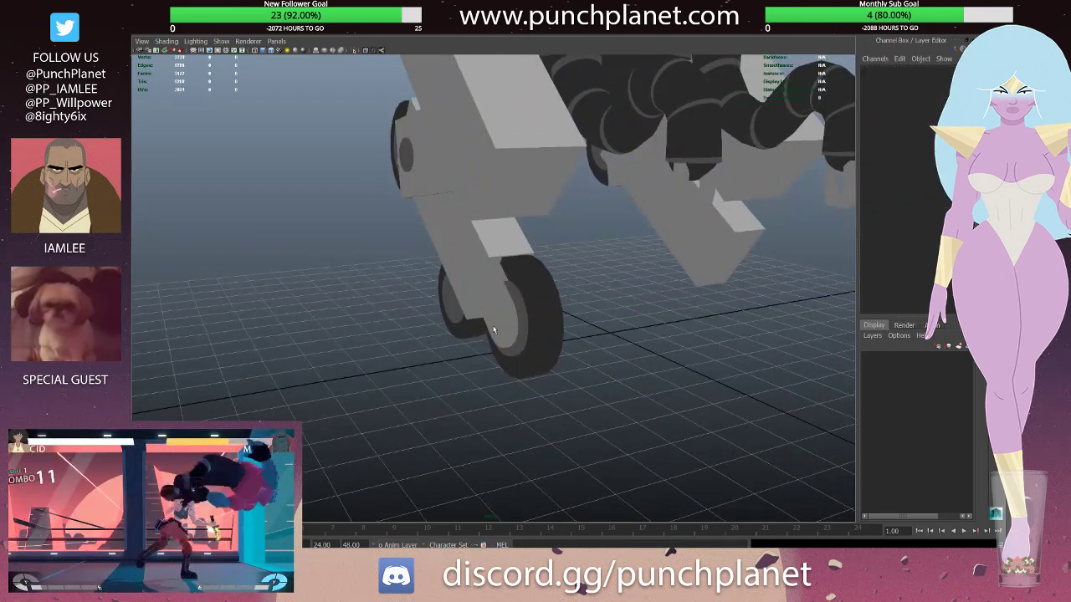
{"action": "mouse_move", "coordinate": [587, 159]}
{"action": "left_mouse_down", "text": "alt"}
{"action": "mouse_move", "coordinate": [631, 299]}
{"action": "mouse_move", "coordinate": [600, 329]}
{"action": "mouse_move", "coordinate": [437, 327]}
{"action": "left_mouse_up", "text": "alt"}
- Undo the history deletion and reselect the mirrored wheel piece
{"action": "key", "text": "ctrl+z"}
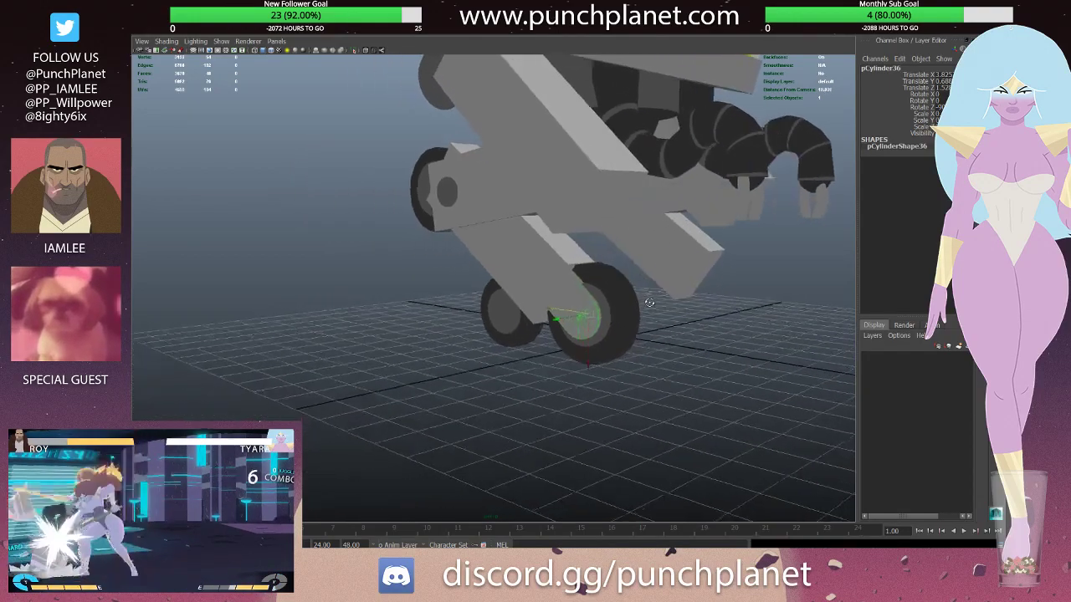
{"action": "left_click_drag", "start_coordinate": [672, 307], "coordinate": [650, 303], "text": "alt"}
{"action": "key", "text": "ctrl+z"}
{"action": "left_click", "coordinate": [650, 304]}
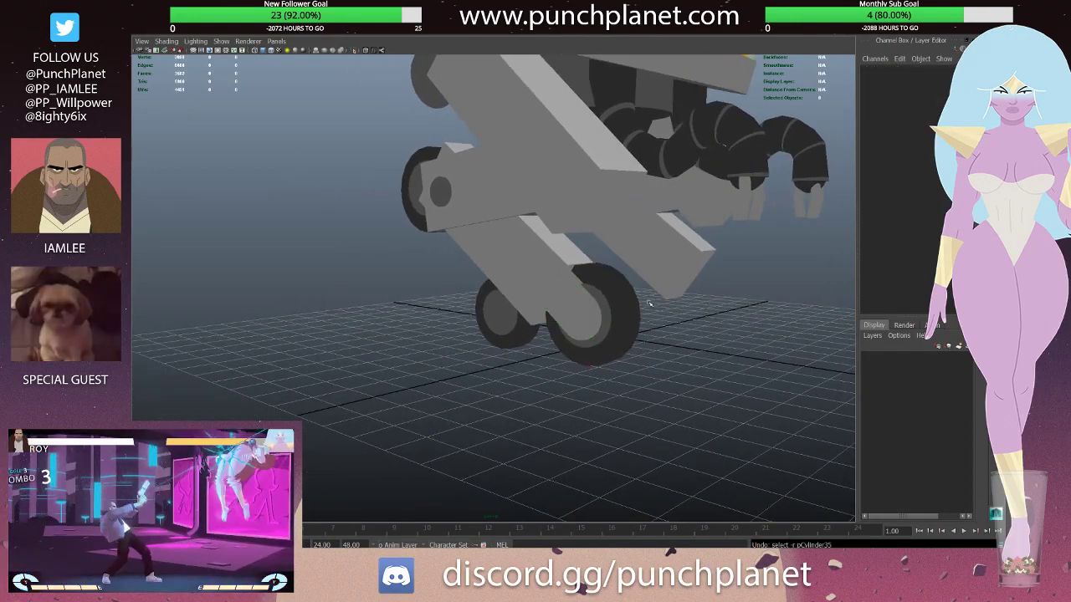
{"action": "left_click", "coordinate": [599, 315]}
{"action": "left_click_drag", "start_coordinate": [540, 286], "coordinate": [592, 228], "text": "alt"}
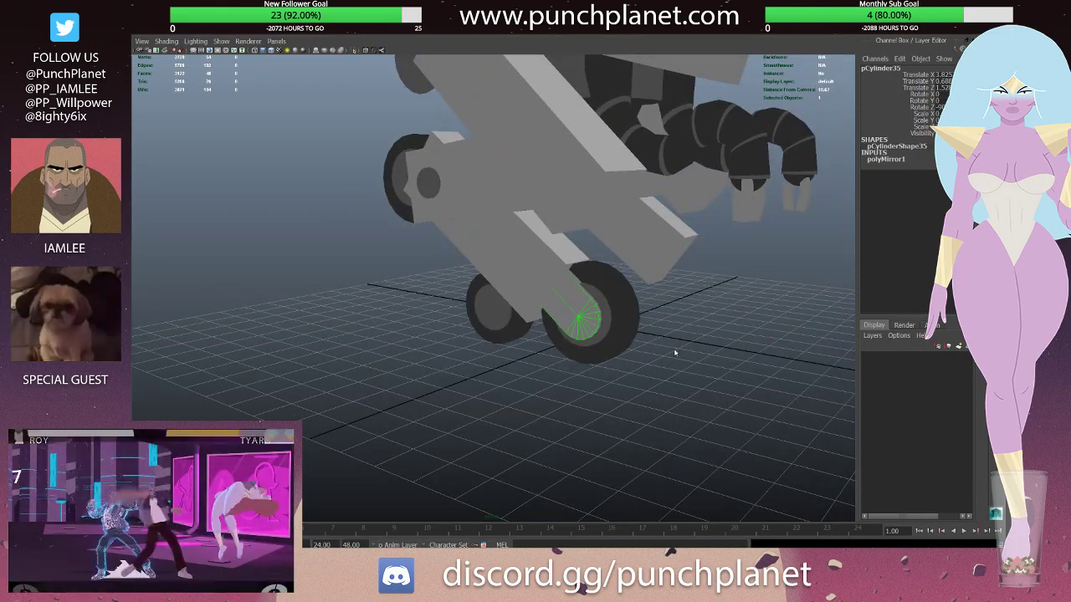
{"action": "left_click", "coordinate": [782, 372]}
{"action": "mouse_move", "coordinate": [783, 372]}
{"action": "left_mouse_down", "text": "alt"}
{"action": "mouse_move", "coordinate": [622, 225]}
{"action": "mouse_move", "coordinate": [568, 209]}
{"action": "mouse_move", "coordinate": [569, 230]}
{"action": "mouse_move", "coordinate": [557, 233]}
{"action": "left_mouse_up", "text": "alt"}
{"action": "left_click", "coordinate": [568, 209]}
- Select and frame the hub's side faces, trial-deleting a face before undoing it
{"action": "key", "text": "F11"}
{"action": "left_click", "coordinate": [551, 219]}
{"action": "left_click", "coordinate": [561, 245], "text": "shift"}
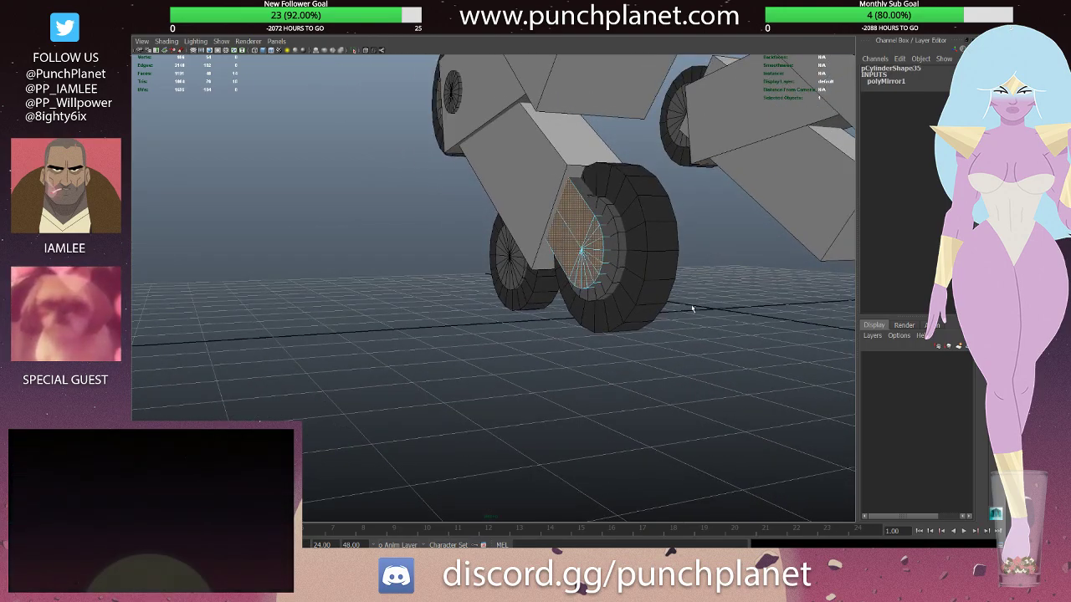
{"action": "key", "text": "f"}
{"action": "mouse_move", "coordinate": [583, 251]}
{"action": "left_mouse_down", "text": "alt"}
{"action": "mouse_move", "coordinate": [617, 242]}
{"action": "mouse_move", "coordinate": [623, 225]}
{"action": "mouse_move", "coordinate": [797, 370]}
{"action": "left_mouse_up", "text": "alt"}
{"action": "scroll", "coordinate": [623, 226], "scroll_direction": "down", "scroll_amount": 5}
{"action": "scroll", "coordinate": [625, 214], "scroll_direction": "up", "scroll_amount": 3}
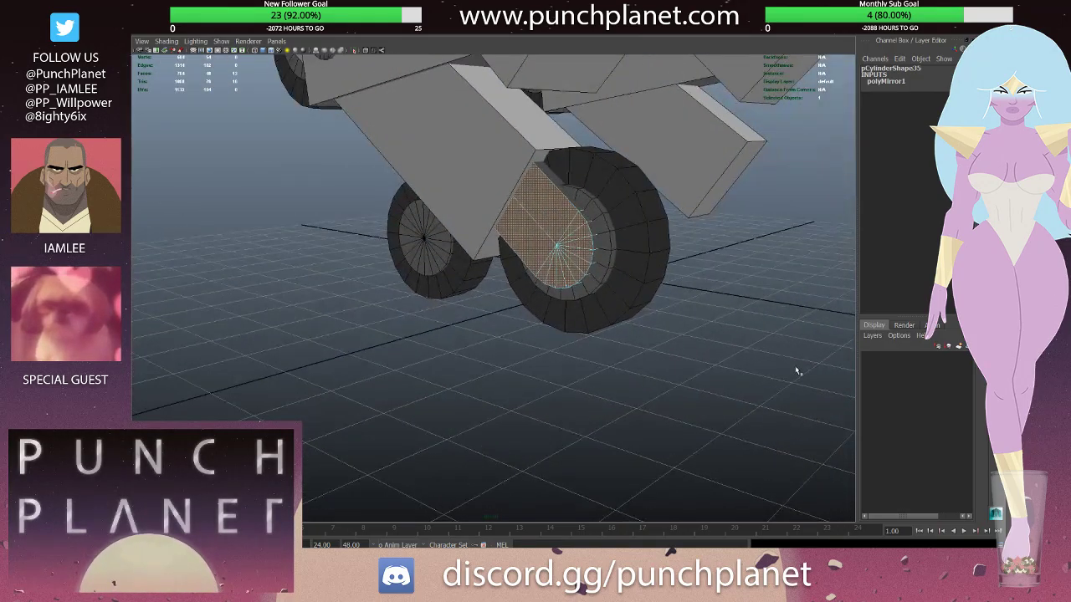
{"action": "left_click", "coordinate": [721, 390]}
{"action": "mouse_move", "coordinate": [722, 390]}
{"action": "left_mouse_down", "text": "alt"}
{"action": "mouse_move", "coordinate": [701, 246]}
{"action": "mouse_move", "coordinate": [712, 264]}
{"action": "mouse_move", "coordinate": [647, 230]}
{"action": "mouse_move", "coordinate": [562, 249]}
{"action": "mouse_move", "coordinate": [681, 282]}
{"action": "mouse_move", "coordinate": [727, 235]}
{"action": "mouse_move", "coordinate": [464, 183]}
{"action": "mouse_move", "coordinate": [574, 192]}
{"action": "mouse_move", "coordinate": [577, 239]}
{"action": "mouse_move", "coordinate": [610, 254]}
{"action": "mouse_move", "coordinate": [650, 249]}
{"action": "left_mouse_up", "text": "alt"}
{"action": "key", "text": "ctrl+z"}
{"action": "key", "text": "Delete"}
{"action": "key", "text": "ctrl+z"}
- Toggle between wireframe and shaded display to check the mirrored wheels
{"action": "key", "text": "4"}
{"action": "key", "text": "5"}
{"action": "key", "text": "4"}
{"action": "key", "text": "5"}
{"action": "key", "text": "4"}
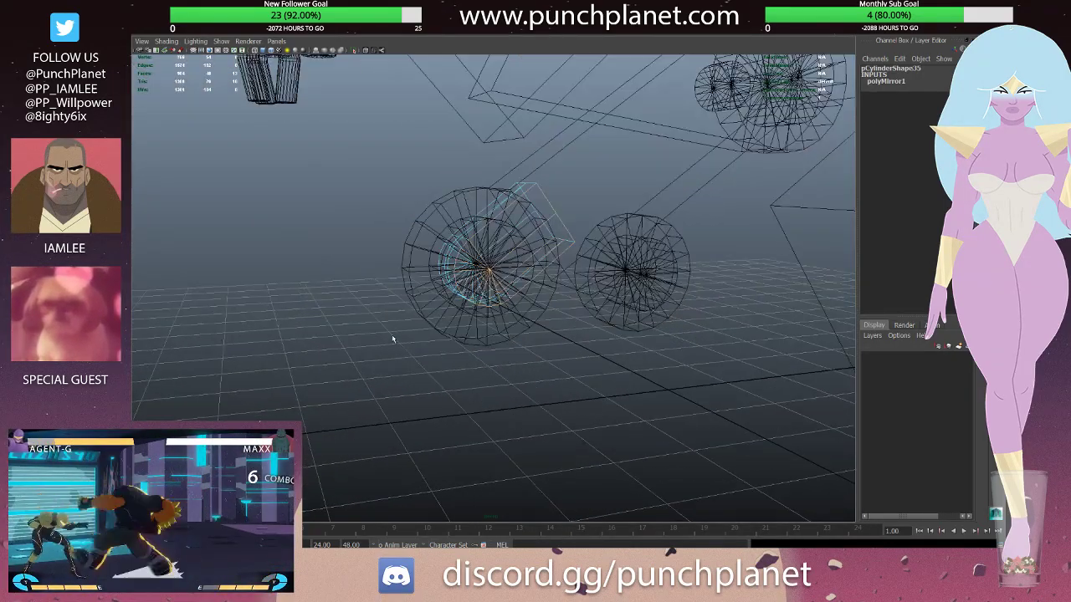
{"action": "key", "text": "5"}
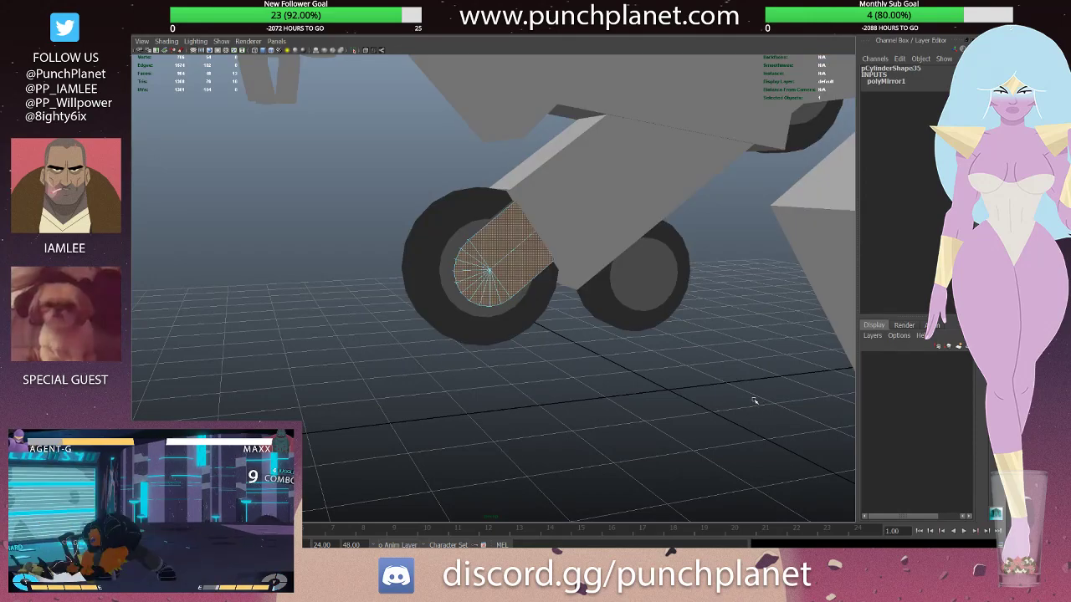
{"action": "mouse_move", "coordinate": [603, 359]}
{"action": "left_mouse_down", "text": "alt"}
{"action": "mouse_move", "coordinate": [450, 297]}
{"action": "mouse_move", "coordinate": [502, 335]}
{"action": "left_mouse_up", "text": "alt"}
{"action": "left_click", "coordinate": [469, 355]}
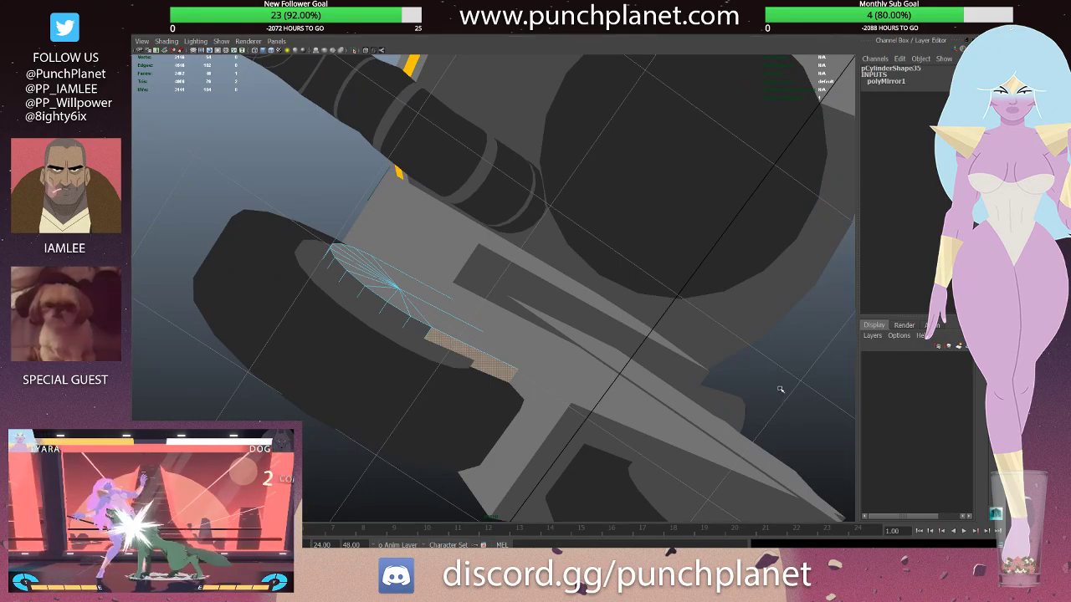
{"action": "mouse_move", "coordinate": [784, 402]}
{"action": "left_mouse_down", "text": "alt"}
{"action": "mouse_move", "coordinate": [613, 255]}
{"action": "mouse_move", "coordinate": [623, 263]}
{"action": "mouse_move", "coordinate": [481, 259]}
{"action": "mouse_move", "coordinate": [542, 265]}
{"action": "left_mouse_up", "text": "alt"}
{"action": "left_click", "coordinate": [623, 263]}
{"action": "left_click_drag", "start_coordinate": [653, 288], "coordinate": [589, 281], "text": "alt"}
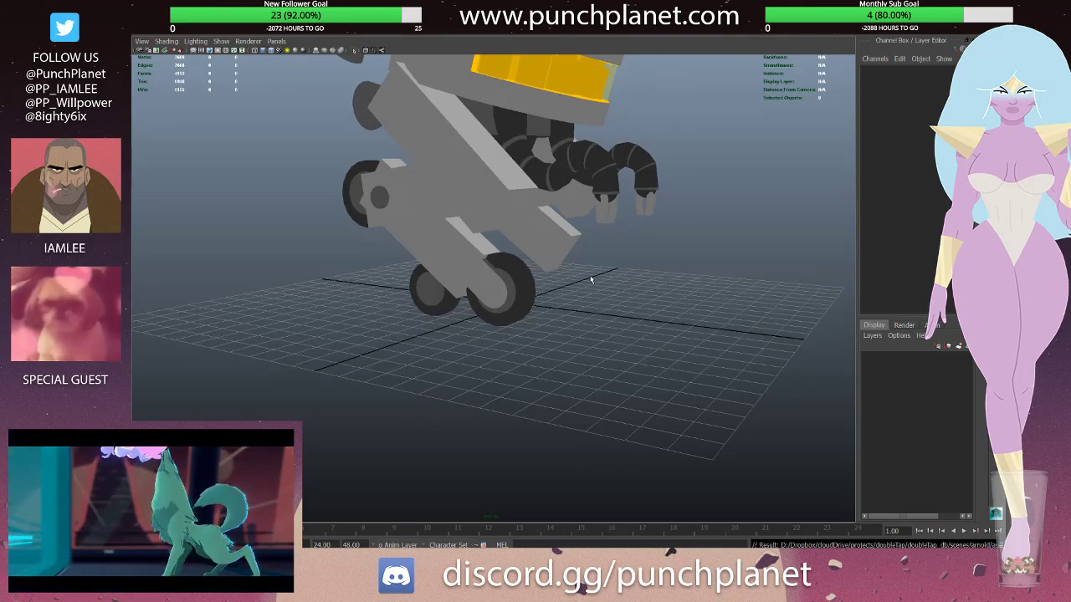
{"action": "mouse_move", "coordinate": [512, 268]}
{"action": "left_mouse_down", "text": "alt"}
{"action": "mouse_move", "coordinate": [556, 198]}
{"action": "mouse_move", "coordinate": [615, 264]}
{"action": "left_mouse_up", "text": "alt"}
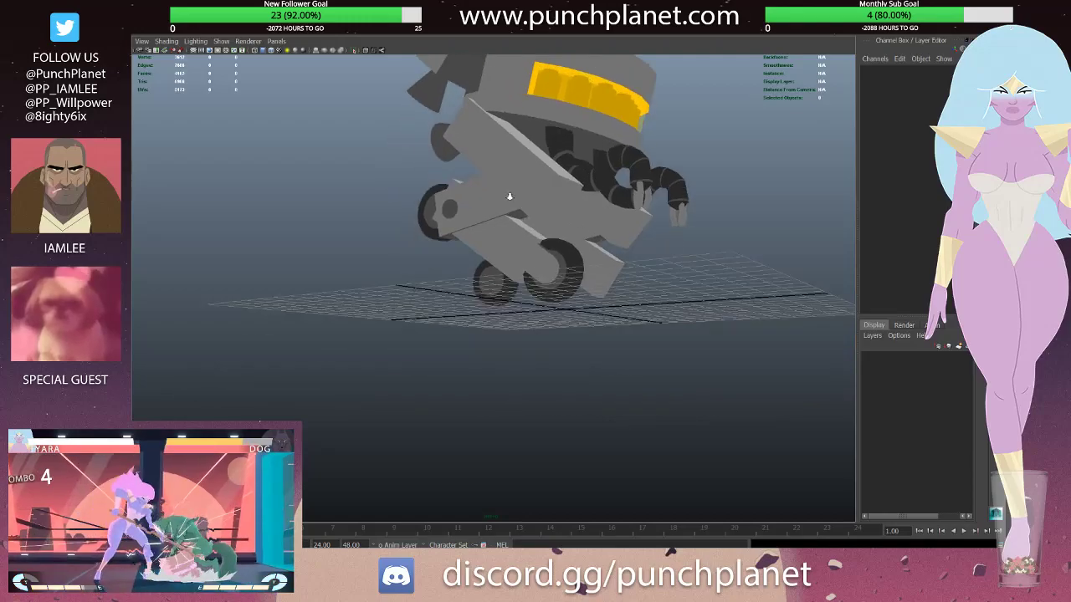
{"action": "left_click", "coordinate": [615, 265]}
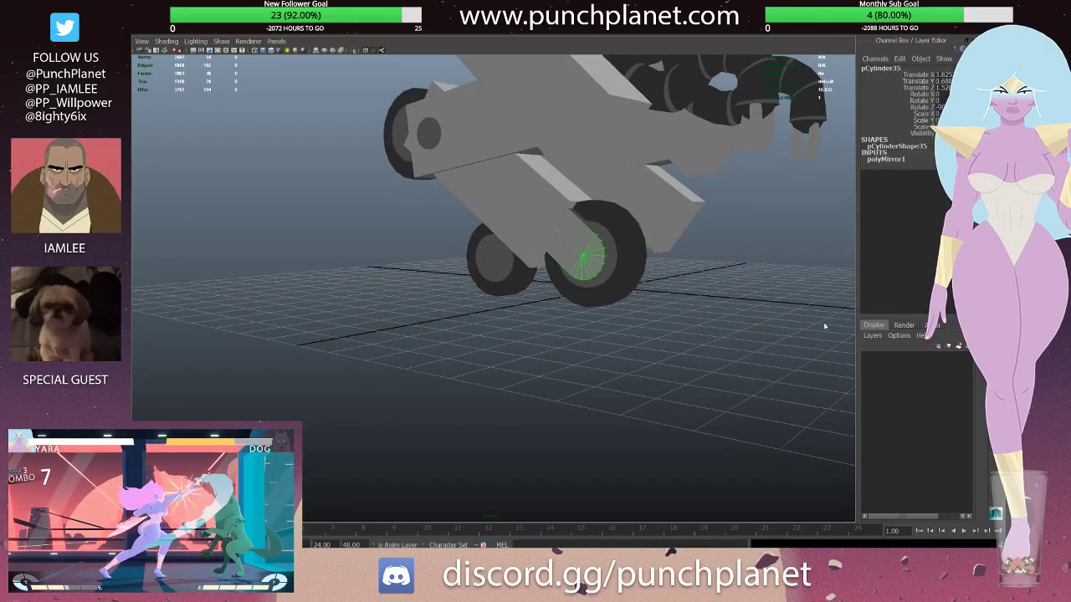
{"action": "mouse_move", "coordinate": [824, 326]}
{"action": "left_mouse_down", "text": "alt"}
{"action": "mouse_move", "coordinate": [591, 236]}
{"action": "mouse_move", "coordinate": [469, 313]}
{"action": "mouse_move", "coordinate": [575, 314]}
{"action": "mouse_move", "coordinate": [519, 403]}
{"action": "mouse_move", "coordinate": [409, 168]}
{"action": "left_mouse_up", "text": "alt"}
{"action": "left_click", "coordinate": [676, 274]}
{"action": "left_click", "coordinate": [518, 403]}
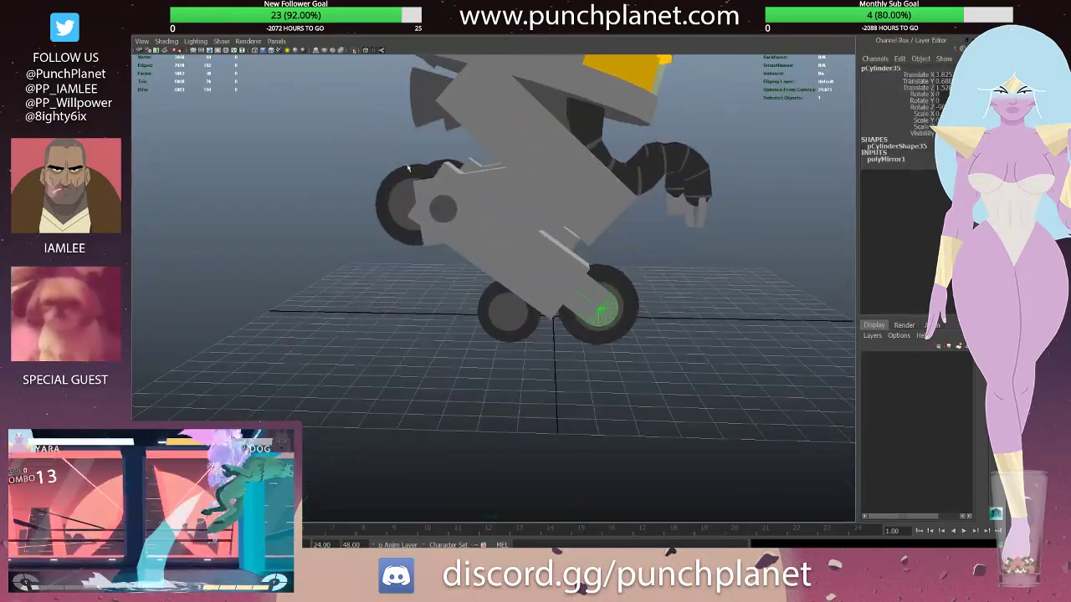
- Duplicate the hub disc, rotate it, and move the copy onto the neighbouring rear wheel
{"action": "left_click", "coordinate": [611, 326]}
{"action": "key", "text": "e"}
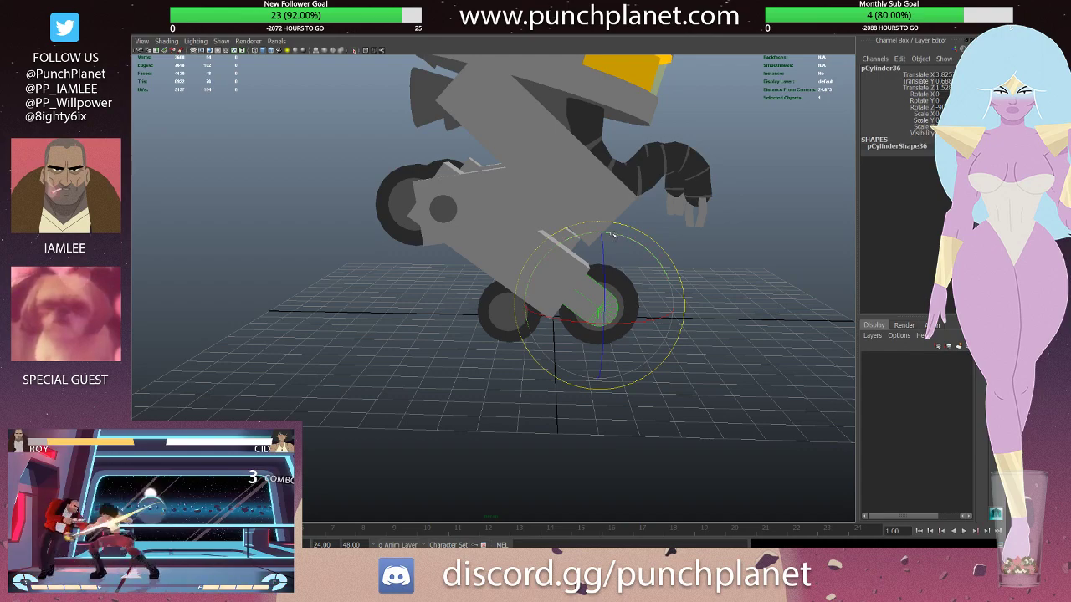
{"action": "left_click_drag", "start_coordinate": [612, 236], "coordinate": [628, 297]}
{"action": "key", "text": "w"}
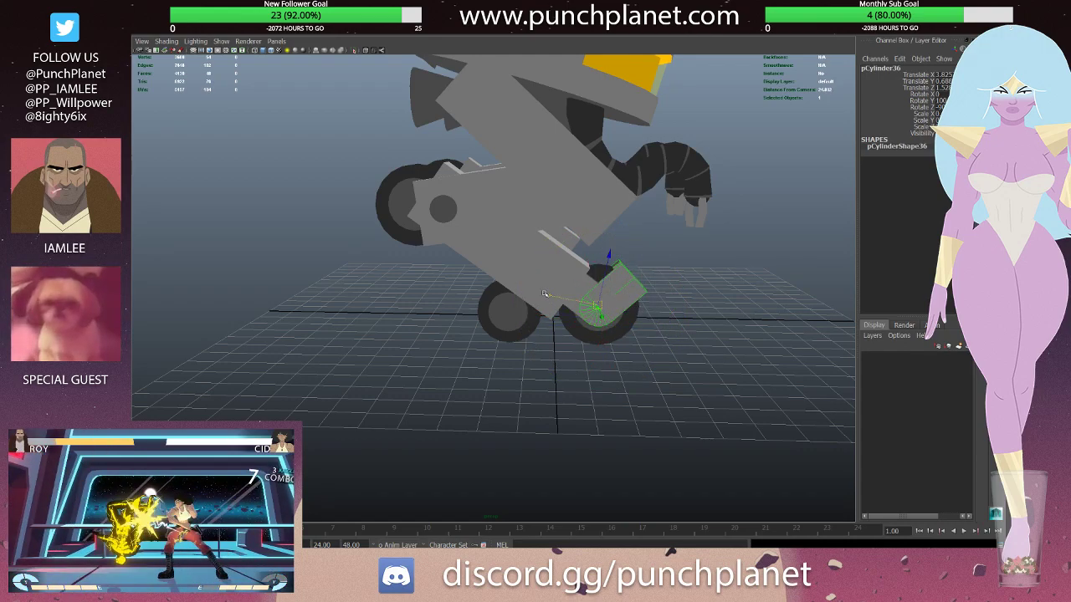
{"action": "left_click_drag", "start_coordinate": [544, 293], "coordinate": [451, 299]}
{"action": "mouse_move", "coordinate": [523, 234]}
{"action": "left_mouse_down"}
{"action": "mouse_move", "coordinate": [520, 257]}
{"action": "mouse_move", "coordinate": [596, 312]}
{"action": "mouse_move", "coordinate": [516, 373]}
{"action": "mouse_move", "coordinate": [660, 333]}
{"action": "mouse_move", "coordinate": [585, 285]}
{"action": "mouse_move", "coordinate": [514, 296]}
{"action": "mouse_move", "coordinate": [525, 303]}
{"action": "left_mouse_up"}
{"action": "left_click", "coordinate": [516, 373]}
{"action": "left_click", "coordinate": [585, 351]}
{"action": "left_click_drag", "start_coordinate": [622, 311], "coordinate": [623, 314]}
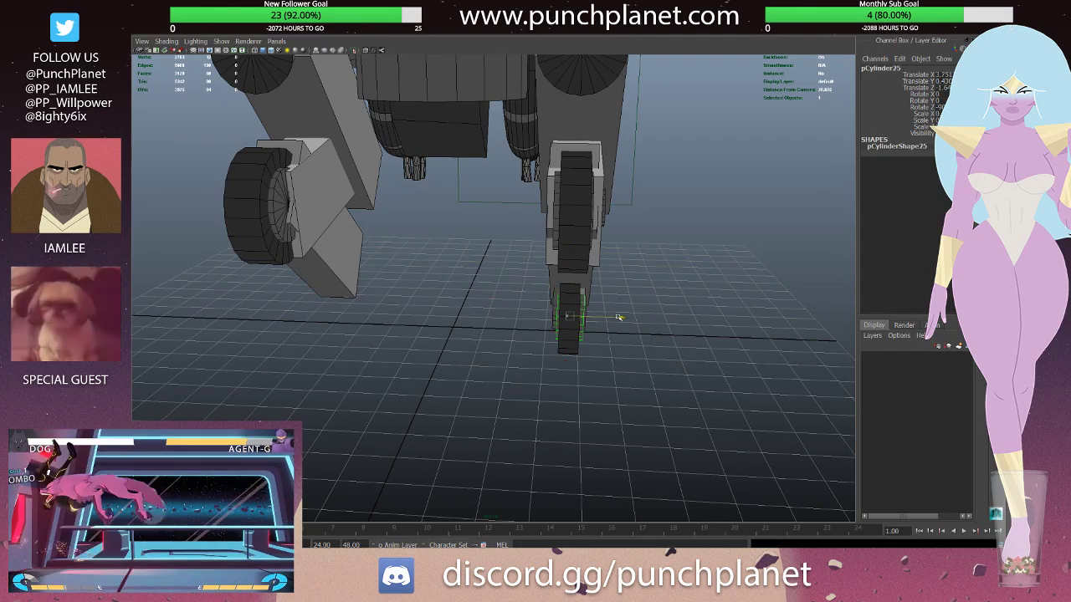
- Inspect the hub copy's fit from under the robot and check the right rear wheel
{"action": "left_click_drag", "start_coordinate": [617, 317], "coordinate": [490, 291], "text": "alt"}
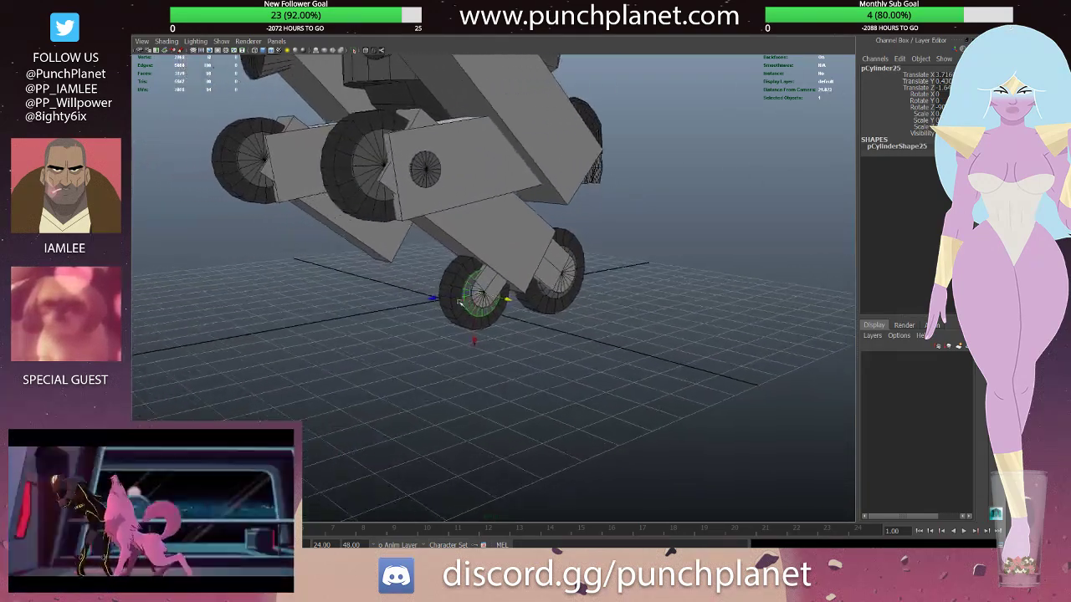
{"action": "left_click", "coordinate": [490, 291]}
{"action": "scroll", "coordinate": [484, 292], "scroll_direction": "up", "scroll_amount": 2}
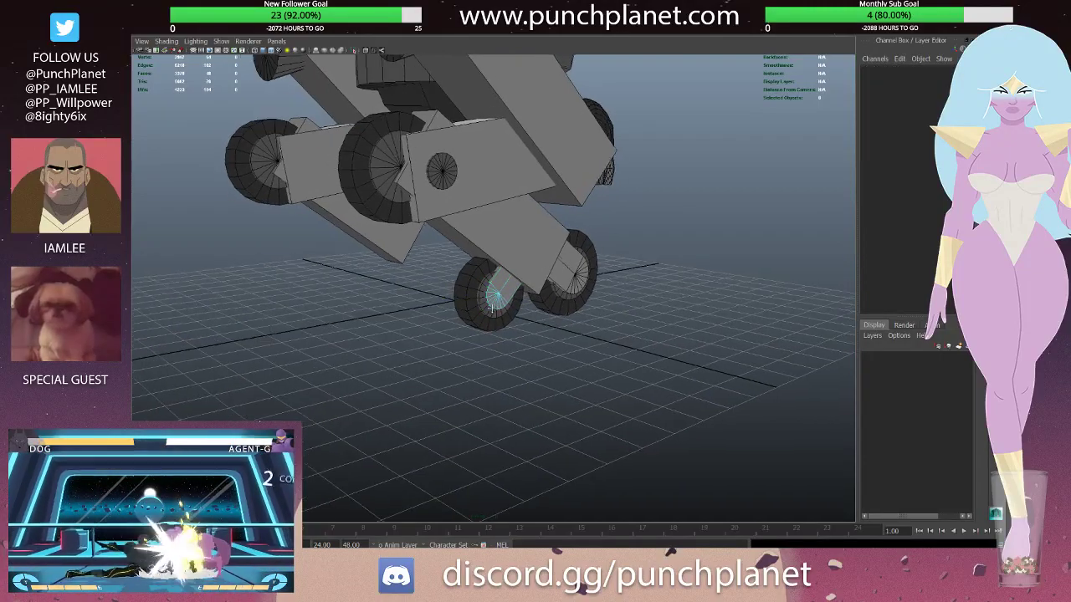
{"action": "scroll", "coordinate": [546, 293], "scroll_direction": "up", "scroll_amount": 3}
{"action": "left_click", "coordinate": [543, 252]}
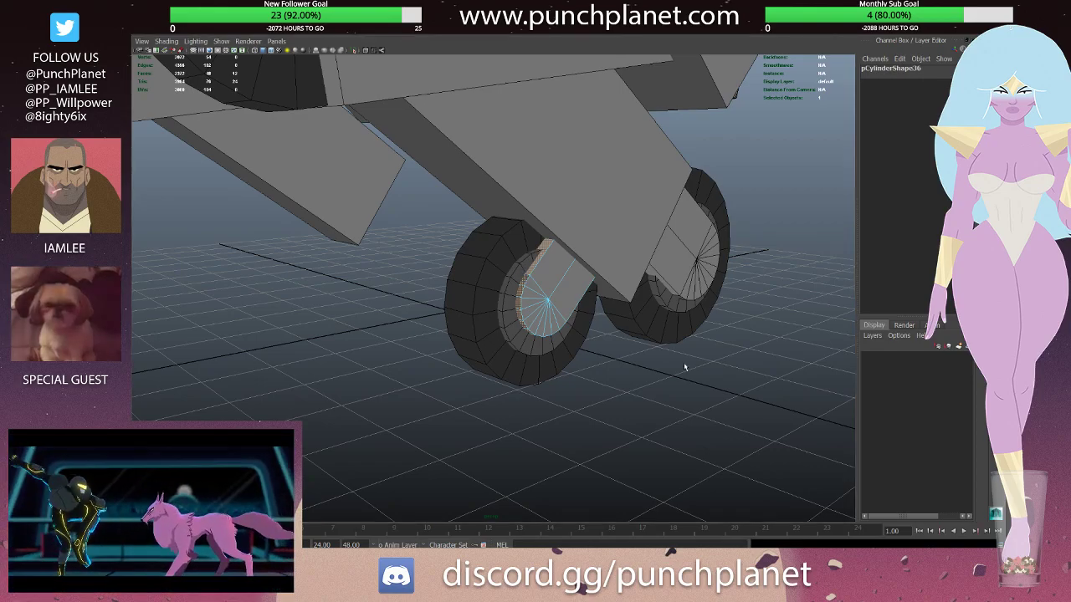
{"action": "left_click", "coordinate": [782, 388]}
{"action": "mouse_move", "coordinate": [781, 388]}
{"action": "left_mouse_down", "text": "alt"}
{"action": "mouse_move", "coordinate": [703, 264]}
{"action": "mouse_move", "coordinate": [586, 258]}
{"action": "mouse_move", "coordinate": [593, 234]}
{"action": "mouse_move", "coordinate": [593, 254]}
{"action": "mouse_move", "coordinate": [586, 244]}
{"action": "mouse_move", "coordinate": [644, 223]}
{"action": "mouse_move", "coordinate": [644, 257]}
{"action": "left_mouse_up", "text": "alt"}
{"action": "left_click", "coordinate": [590, 258]}
{"action": "left_click", "coordinate": [644, 222]}
- Select pCylinder37 and raise it up onto the upper wheel
{"action": "left_click", "coordinate": [643, 258]}
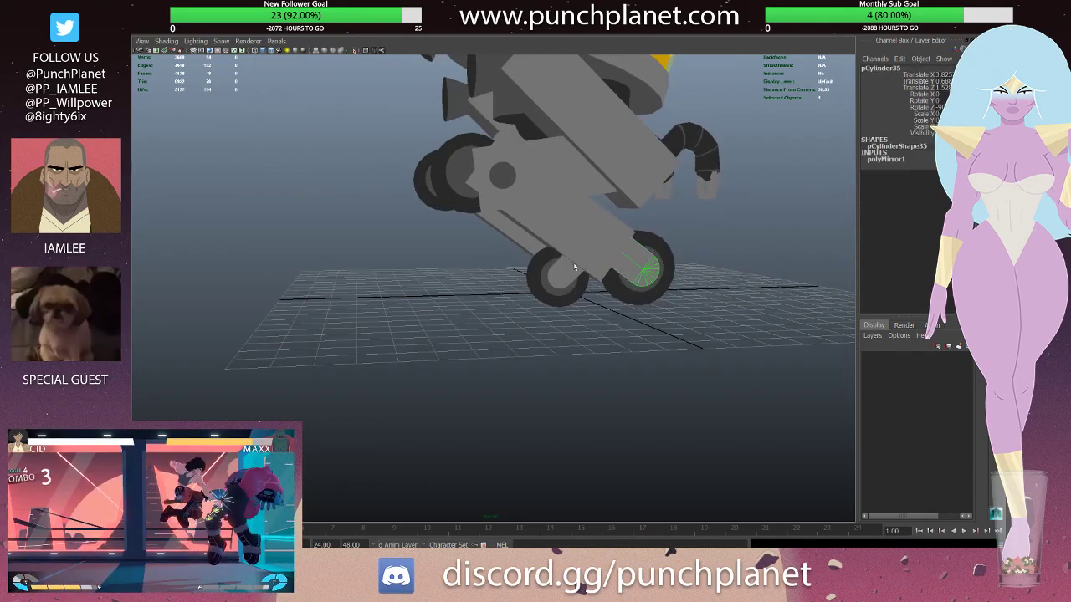
{"action": "left_click", "coordinate": [570, 269]}
{"action": "left_click_drag", "start_coordinate": [578, 265], "coordinate": [423, 251], "text": "alt"}
{"action": "left_click", "coordinate": [623, 267]}
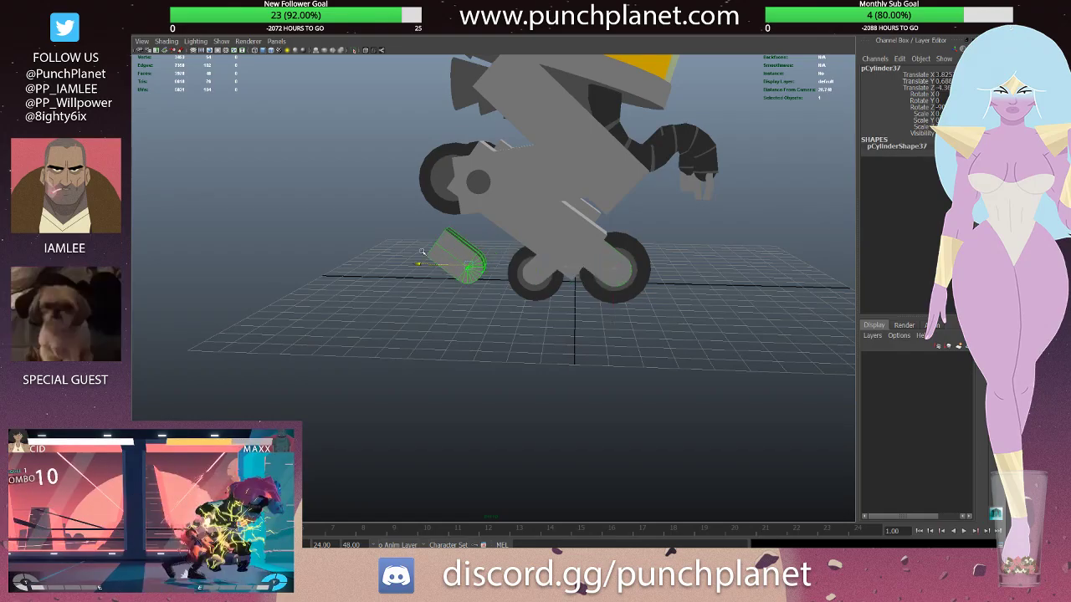
{"action": "left_click_drag", "start_coordinate": [467, 311], "coordinate": [469, 228]}
- Rotate the hub about 97° in Y and nudge it flat against the wheel face
{"action": "key", "text": "e"}
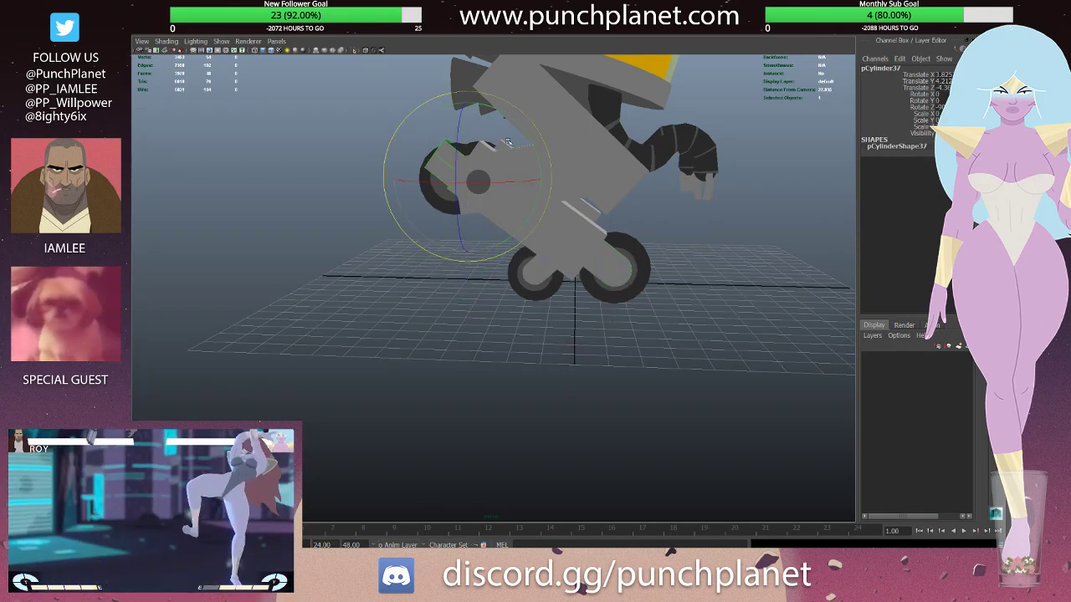
{"action": "left_click_drag", "start_coordinate": [506, 116], "coordinate": [581, 279]}
{"action": "key", "text": "w"}
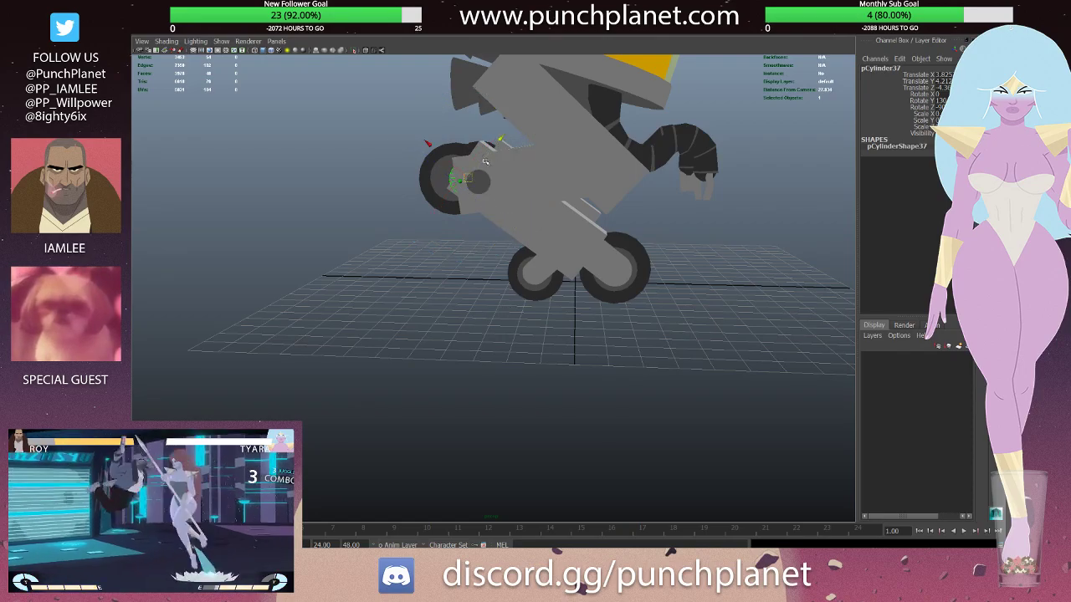
{"action": "left_click_drag", "start_coordinate": [469, 176], "coordinate": [442, 177]}
{"action": "key", "text": "e"}
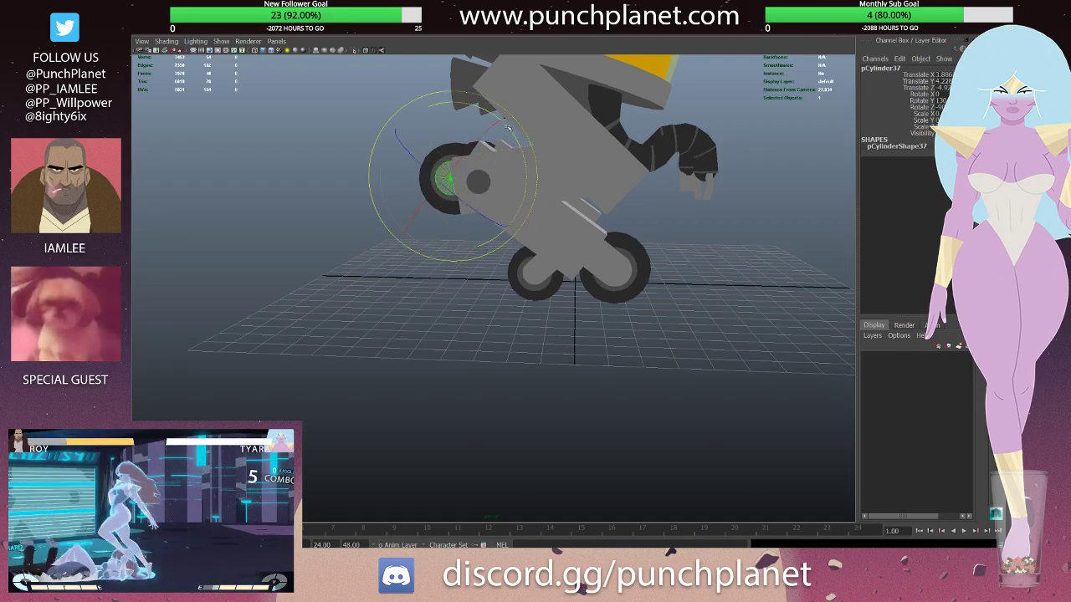
{"action": "scroll", "coordinate": [518, 214], "scroll_direction": "up", "scroll_amount": 3}
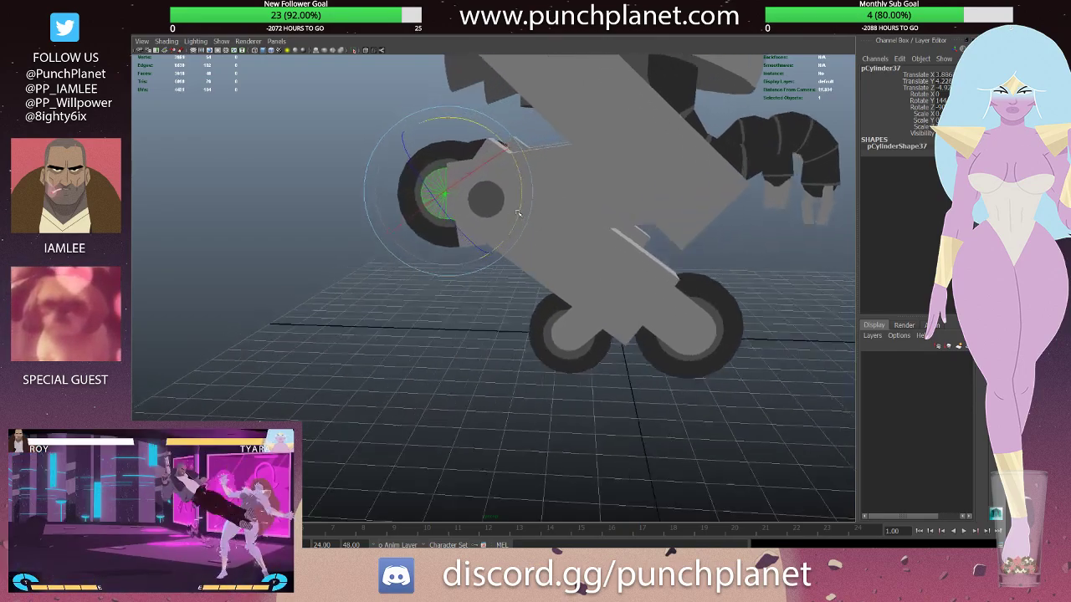
{"action": "mouse_move", "coordinate": [518, 215]}
{"action": "left_mouse_down", "text": "alt"}
{"action": "mouse_move", "coordinate": [514, 271]}
{"action": "mouse_move", "coordinate": [542, 287]}
{"action": "mouse_move", "coordinate": [349, 312]}
{"action": "left_mouse_up", "text": "alt"}
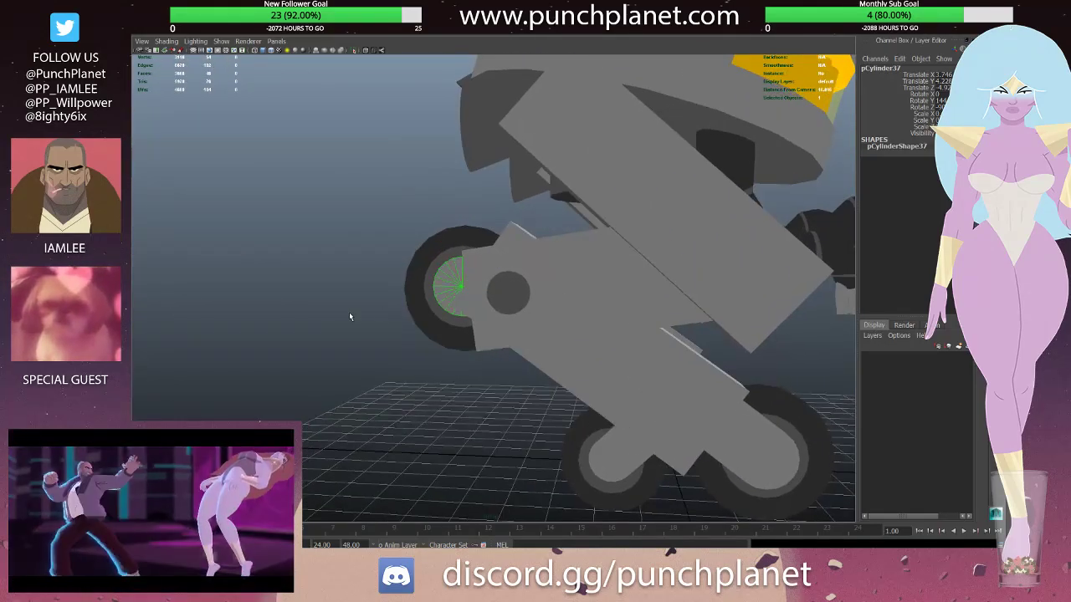
{"action": "left_click", "coordinate": [416, 289]}
{"action": "mouse_move", "coordinate": [416, 289]}
{"action": "left_mouse_down", "text": "alt"}
{"action": "mouse_move", "coordinate": [473, 222]}
{"action": "mouse_move", "coordinate": [585, 199]}
{"action": "mouse_move", "coordinate": [536, 198]}
{"action": "left_mouse_up", "text": "alt"}
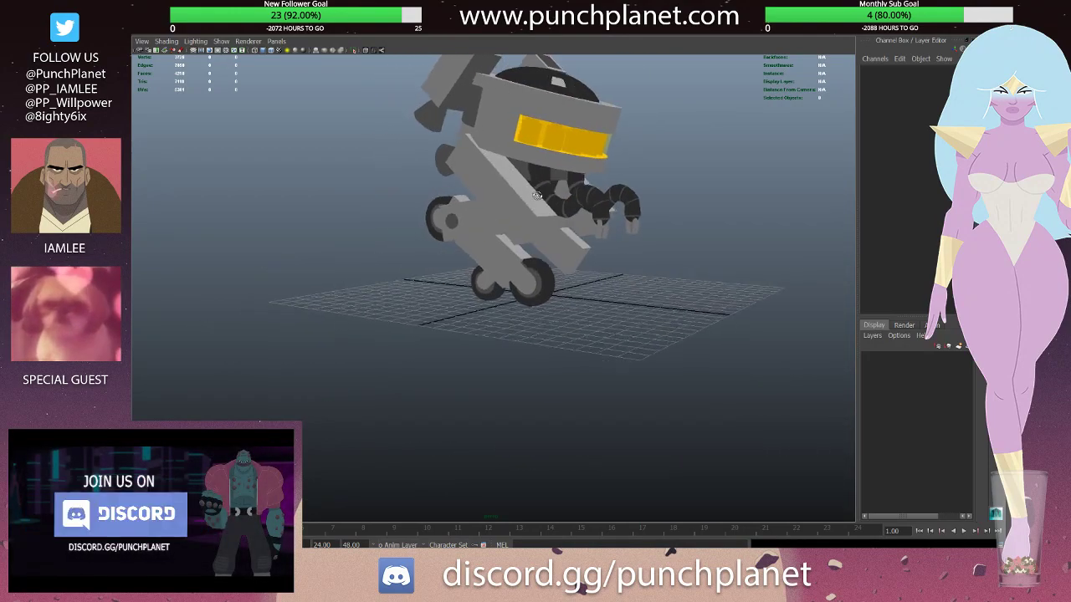
- Save the robot scene and orbit to a side and top view
{"action": "key", "text": "ctrl+s"}
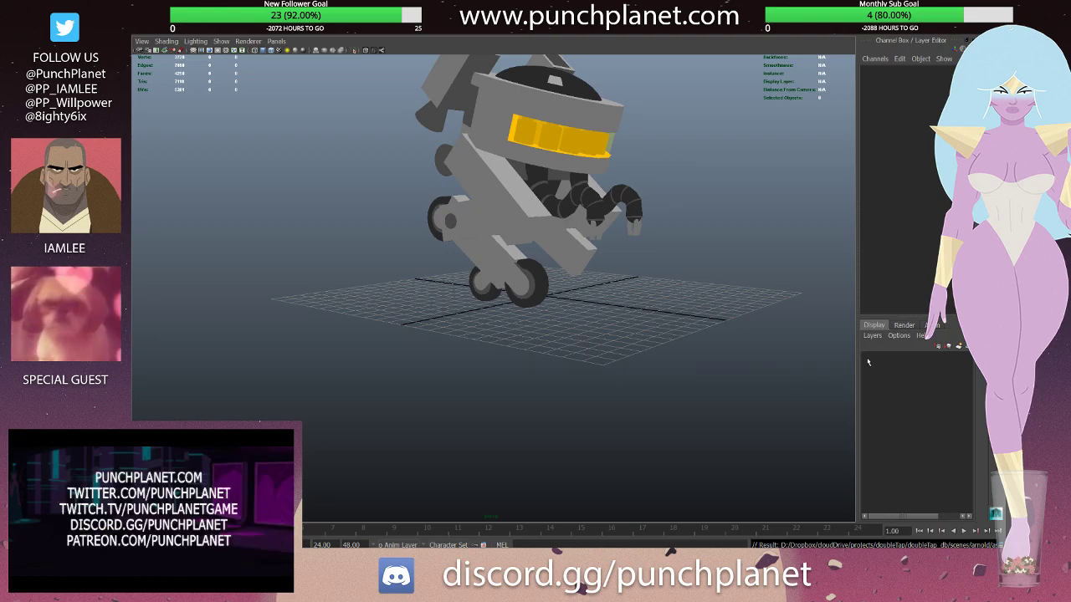
{"action": "mouse_move", "coordinate": [667, 285]}
{"action": "left_mouse_down", "text": "alt"}
{"action": "mouse_move", "coordinate": [671, 248]}
{"action": "mouse_move", "coordinate": [542, 264]}
{"action": "mouse_move", "coordinate": [468, 251]}
{"action": "left_mouse_up", "text": "alt"}
{"action": "left_click", "coordinate": [543, 265]}
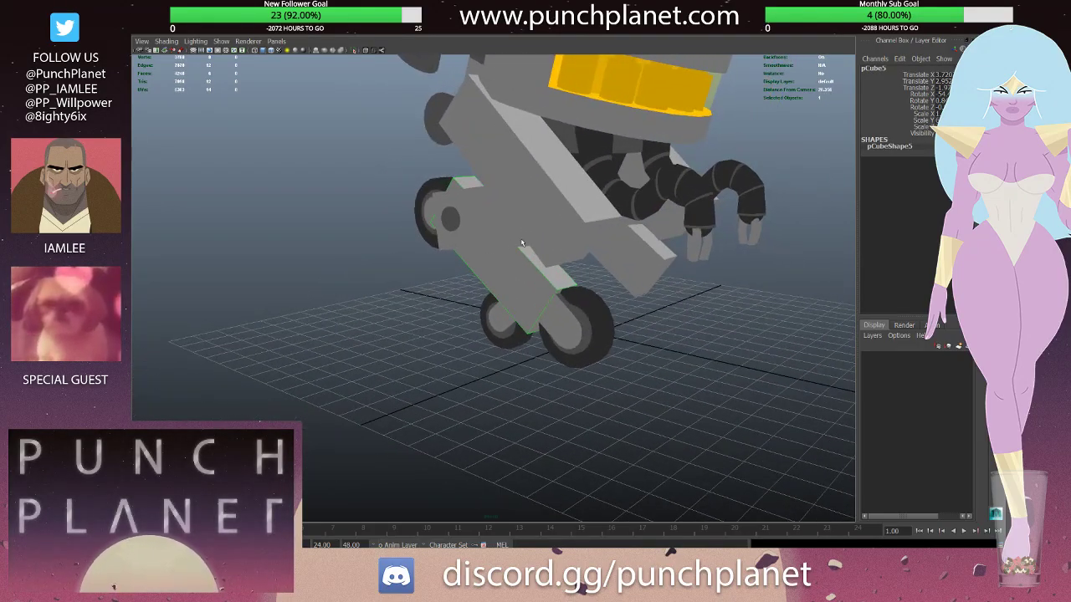
{"action": "right_click_drag", "start_coordinate": [469, 251], "coordinate": [416, 195], "text": "alt"}
- Select the lower wheel strut block and view it from a low angle
{"action": "left_click", "coordinate": [416, 195]}
{"action": "left_click_drag", "start_coordinate": [415, 195], "coordinate": [492, 276], "text": "alt"}
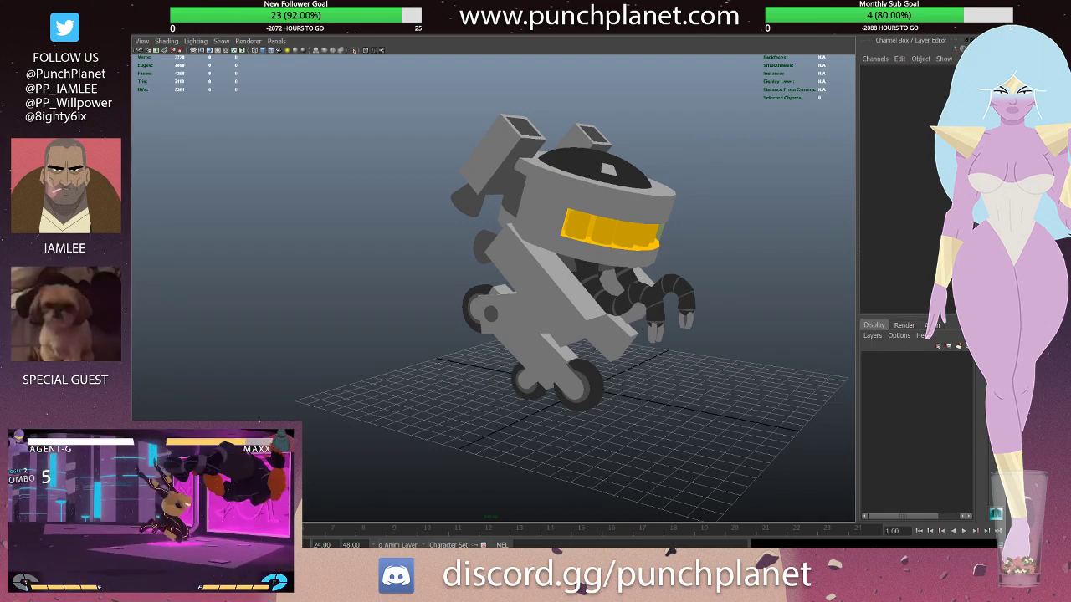
{"action": "left_click", "coordinate": [550, 348]}
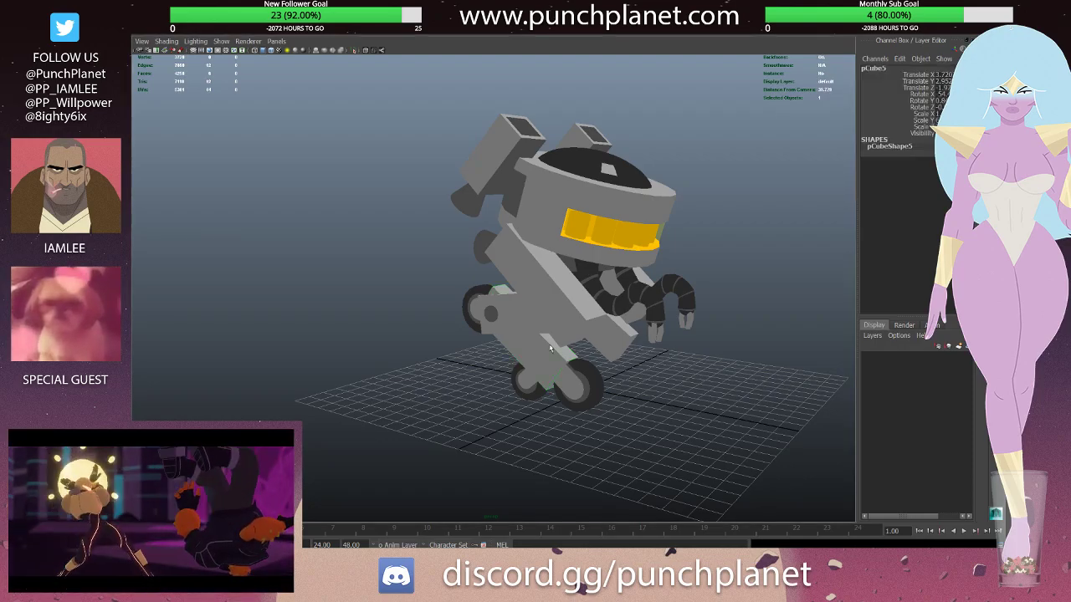
{"action": "mouse_move", "coordinate": [527, 326]}
{"action": "left_mouse_down", "text": "alt"}
{"action": "mouse_move", "coordinate": [568, 328]}
{"action": "mouse_move", "coordinate": [558, 310]}
{"action": "mouse_move", "coordinate": [441, 330]}
{"action": "left_mouse_up", "text": "alt"}
- Insert an edge loop across the upper wheel strut block
{"action": "left_click", "coordinate": [490, 209]}
{"action": "mouse_move", "coordinate": [489, 209]}
{"action": "left_mouse_down", "text": "alt"}
{"action": "mouse_move", "coordinate": [508, 275]}
{"action": "mouse_move", "coordinate": [527, 280]}
{"action": "mouse_move", "coordinate": [508, 216]}
{"action": "mouse_move", "coordinate": [535, 222]}
{"action": "left_mouse_up", "text": "alt"}
{"action": "left_click", "coordinate": [501, 214]}
{"action": "left_click", "coordinate": [499, 214]}
- Insert an edge loop across the lower wheel strut block
{"action": "left_click_drag", "start_coordinate": [496, 274], "coordinate": [467, 251], "text": "alt"}
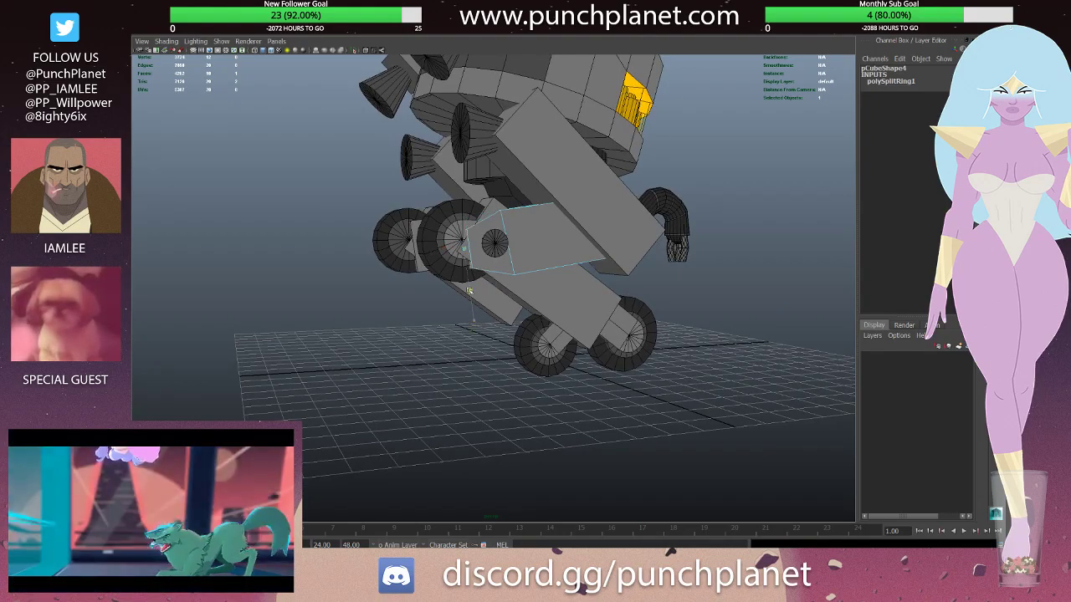
{"action": "left_click_drag", "start_coordinate": [469, 291], "coordinate": [435, 291], "text": "alt"}
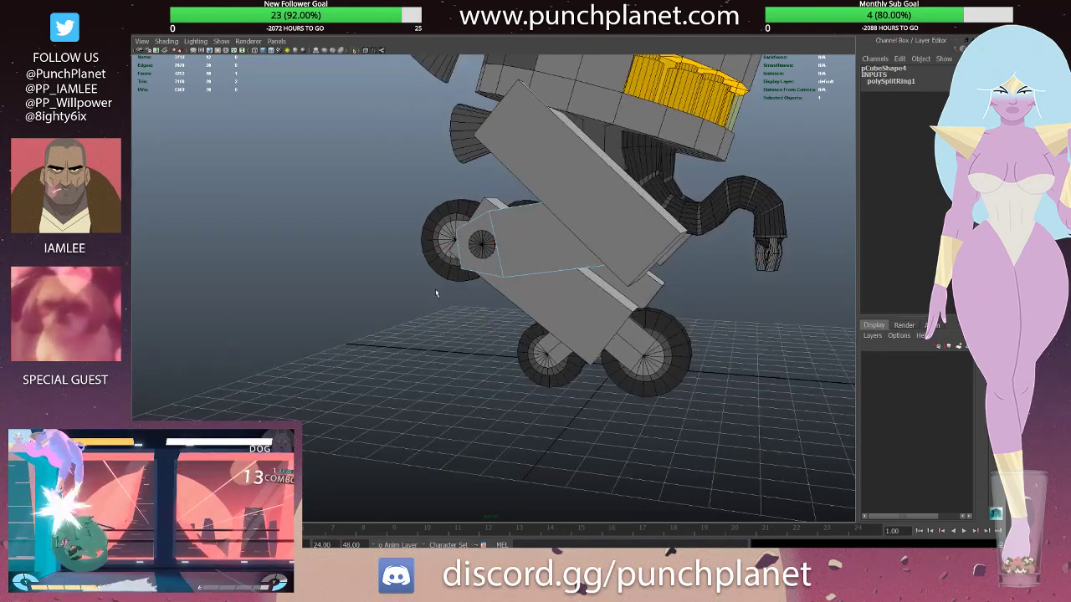
{"action": "left_click", "coordinate": [465, 290]}
{"action": "mouse_move", "coordinate": [464, 290]}
{"action": "left_mouse_down", "text": "alt"}
{"action": "mouse_move", "coordinate": [539, 286]}
{"action": "mouse_move", "coordinate": [500, 227]}
{"action": "mouse_move", "coordinate": [468, 226]}
{"action": "left_mouse_up", "text": "alt"}
{"action": "left_click", "coordinate": [525, 288]}
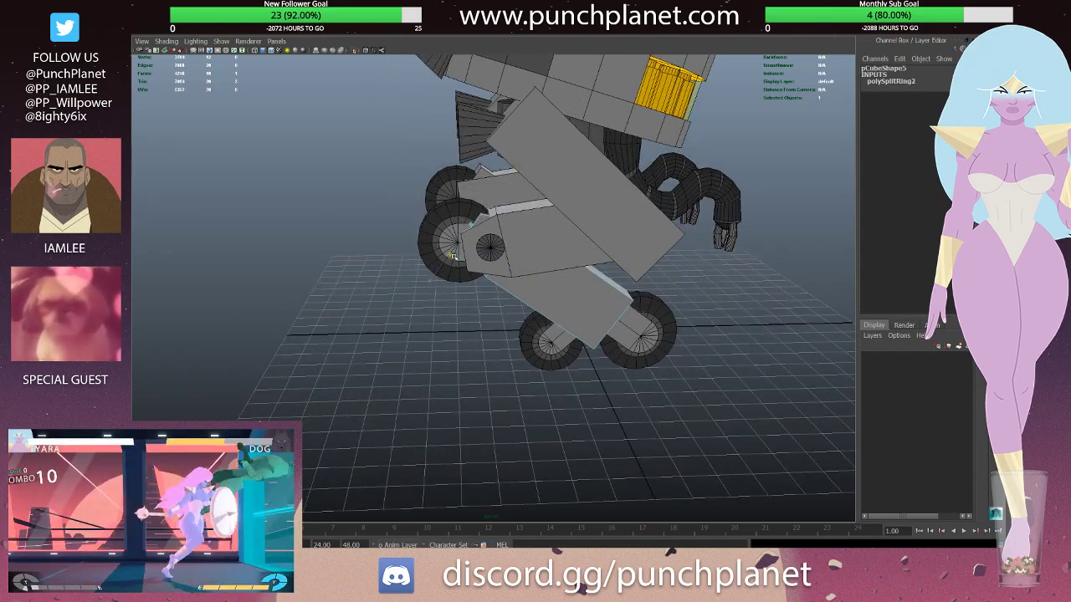
- Clear the selection, turn off wireframe on shaded, and save the scene
{"action": "left_click_drag", "start_coordinate": [448, 261], "coordinate": [468, 247], "text": "alt"}
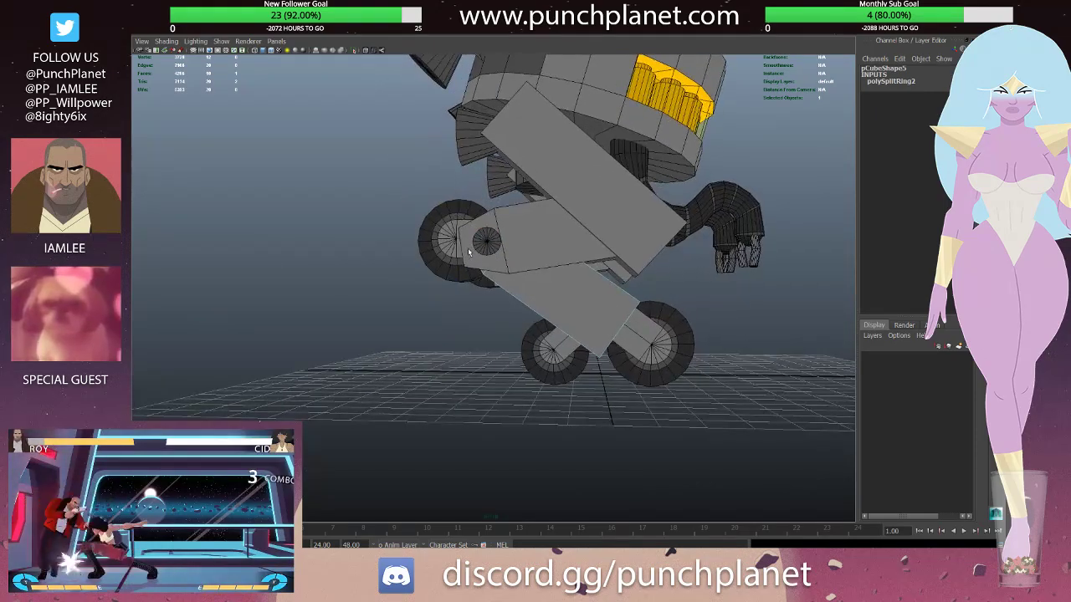
{"action": "left_click", "coordinate": [431, 298]}
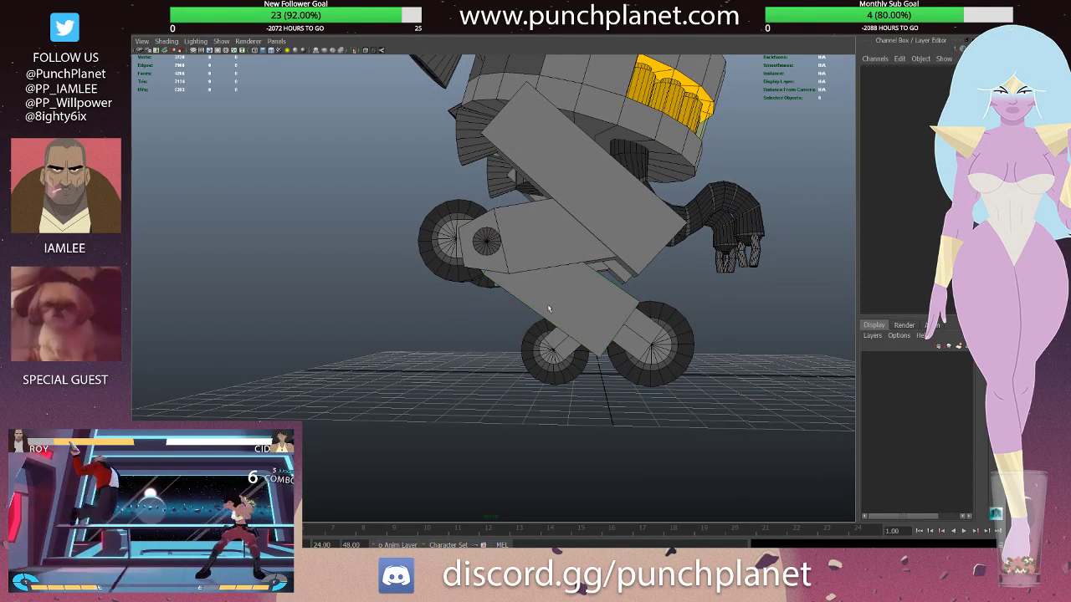
{"action": "key", "text": "5"}
{"action": "mouse_move", "coordinate": [442, 305]}
{"action": "left_mouse_down", "text": "alt"}
{"action": "mouse_move", "coordinate": [506, 298]}
{"action": "mouse_move", "coordinate": [441, 309]}
{"action": "mouse_move", "coordinate": [485, 322]}
{"action": "mouse_move", "coordinate": [455, 325]}
{"action": "mouse_move", "coordinate": [523, 334]}
{"action": "mouse_move", "coordinate": [469, 320]}
{"action": "mouse_move", "coordinate": [566, 315]}
{"action": "left_mouse_up", "text": "alt"}
{"action": "key", "text": "ctrl+s"}
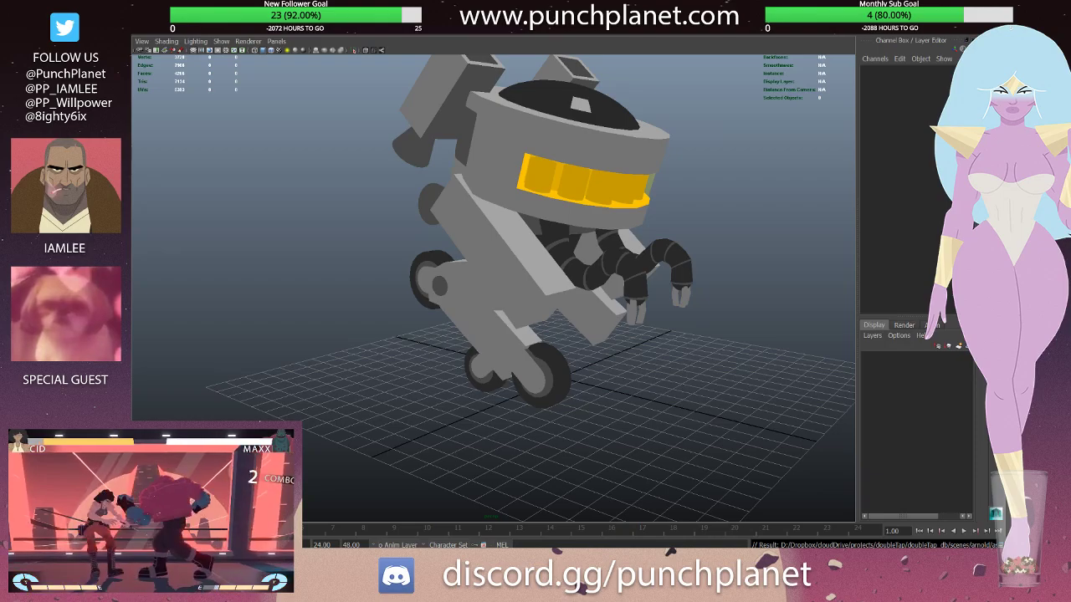
- Insert an edge loop near the lower end of the body block pCube3
{"action": "mouse_move", "coordinate": [535, 352]}
{"action": "left_mouse_down", "text": "alt"}
{"action": "mouse_move", "coordinate": [551, 273]}
{"action": "mouse_move", "coordinate": [596, 280]}
{"action": "mouse_move", "coordinate": [495, 295]}
{"action": "mouse_move", "coordinate": [516, 255]}
{"action": "mouse_move", "coordinate": [424, 56]}
{"action": "left_mouse_up", "text": "alt"}
{"action": "left_click", "coordinate": [516, 256]}
{"action": "left_click", "coordinate": [487, 174]}
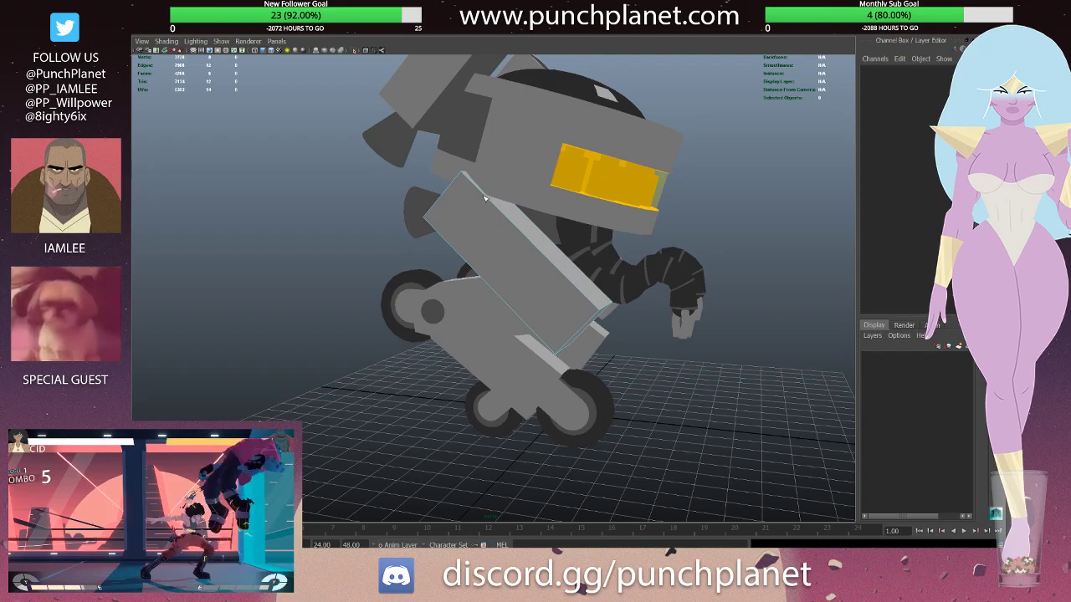
{"action": "left_click", "coordinate": [487, 201]}
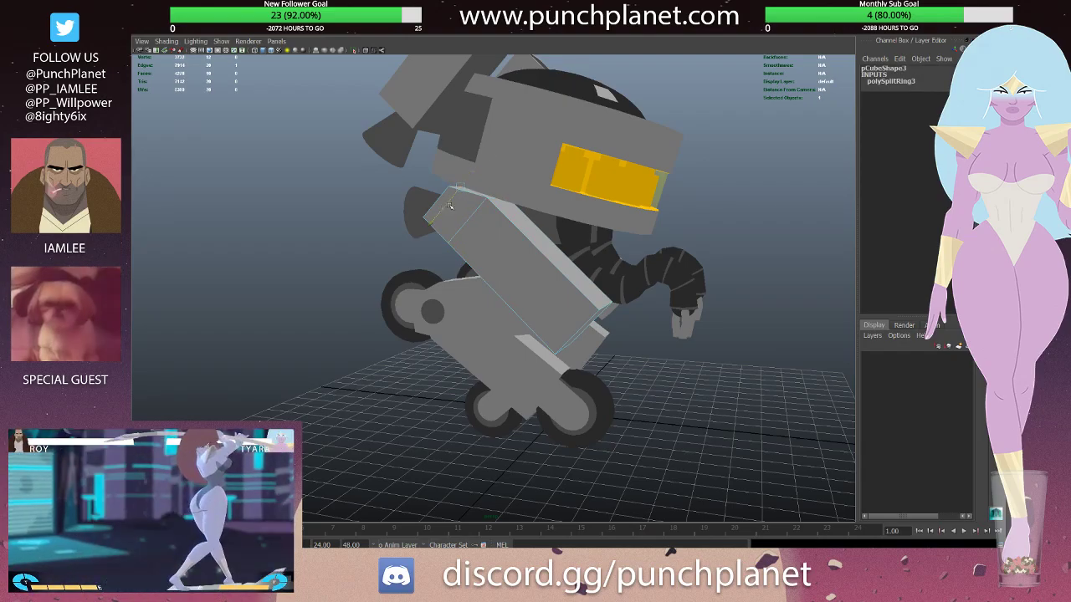
- Reselect the body block and nudge the new loop into place with the Move tool
{"action": "left_click_drag", "start_coordinate": [501, 256], "coordinate": [481, 256], "text": "alt"}
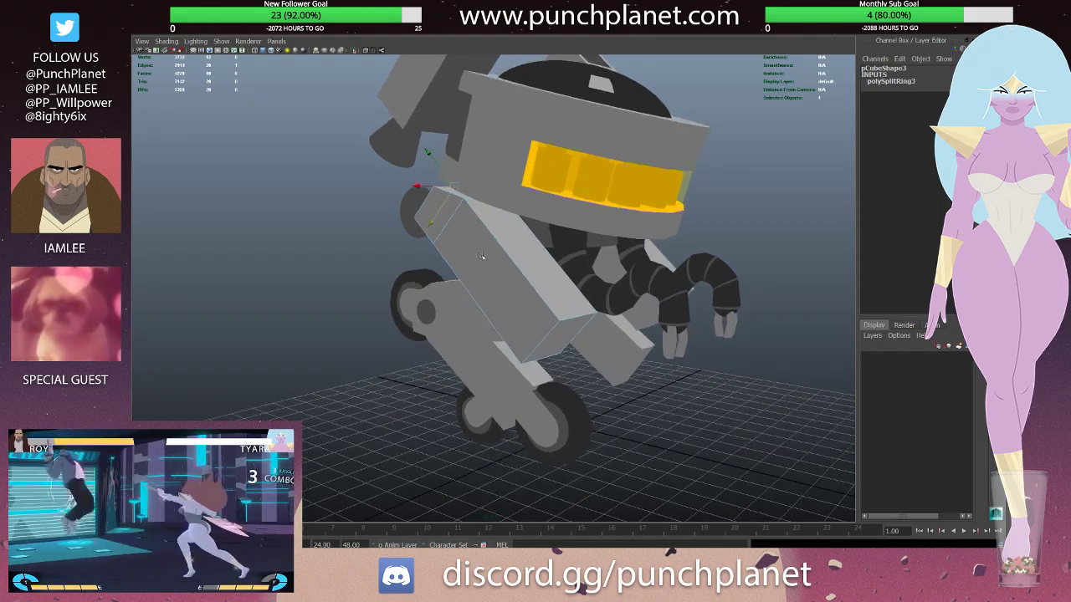
{"action": "left_click", "coordinate": [481, 260]}
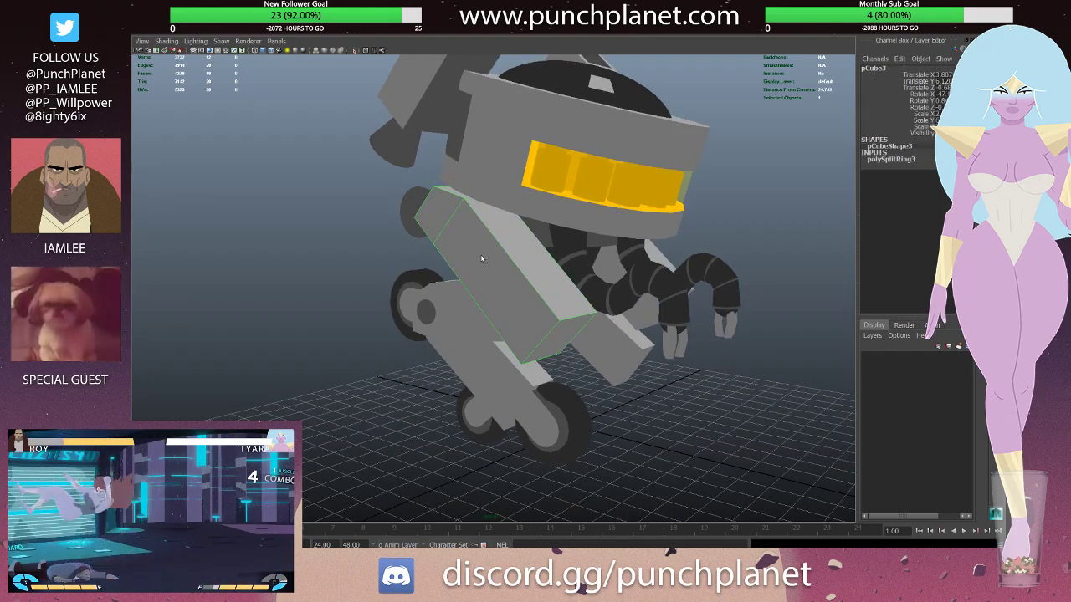
{"action": "left_click_drag", "start_coordinate": [480, 260], "coordinate": [502, 251], "text": "alt"}
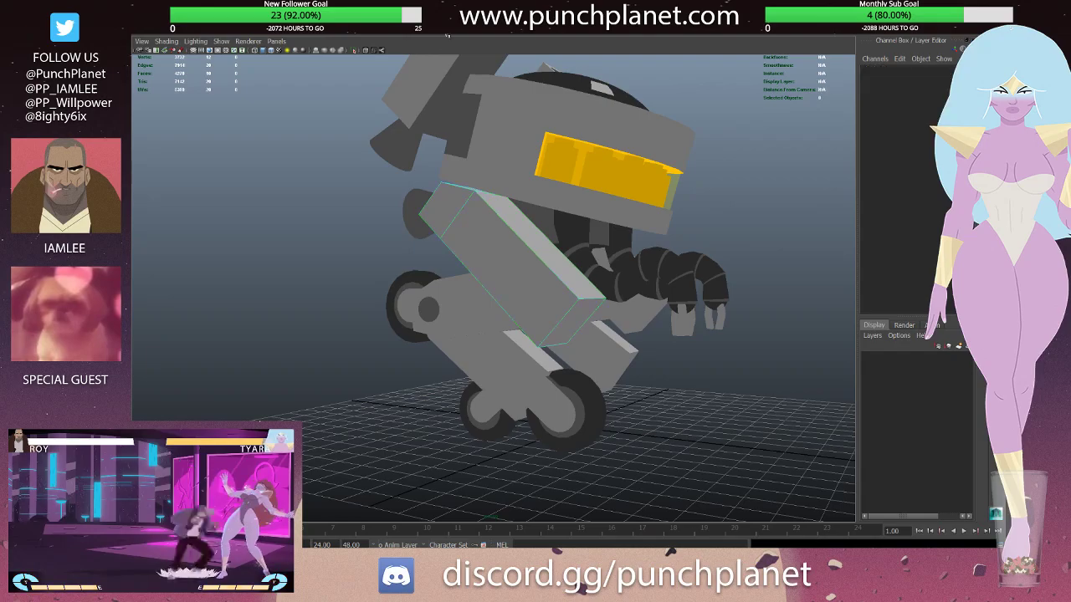
{"action": "left_click", "coordinate": [584, 310]}
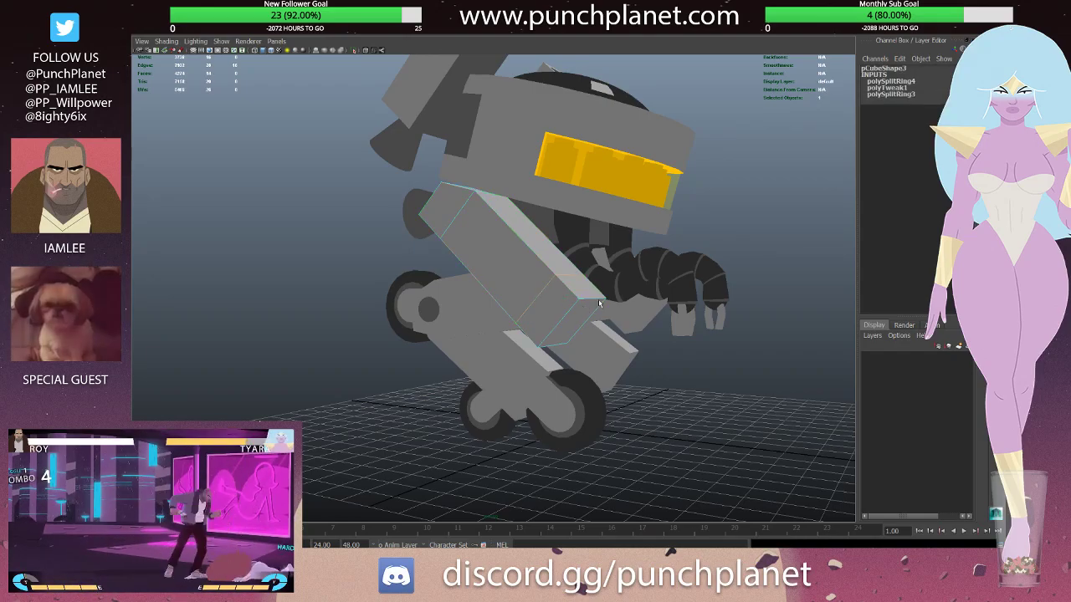
{"action": "key", "text": "w"}
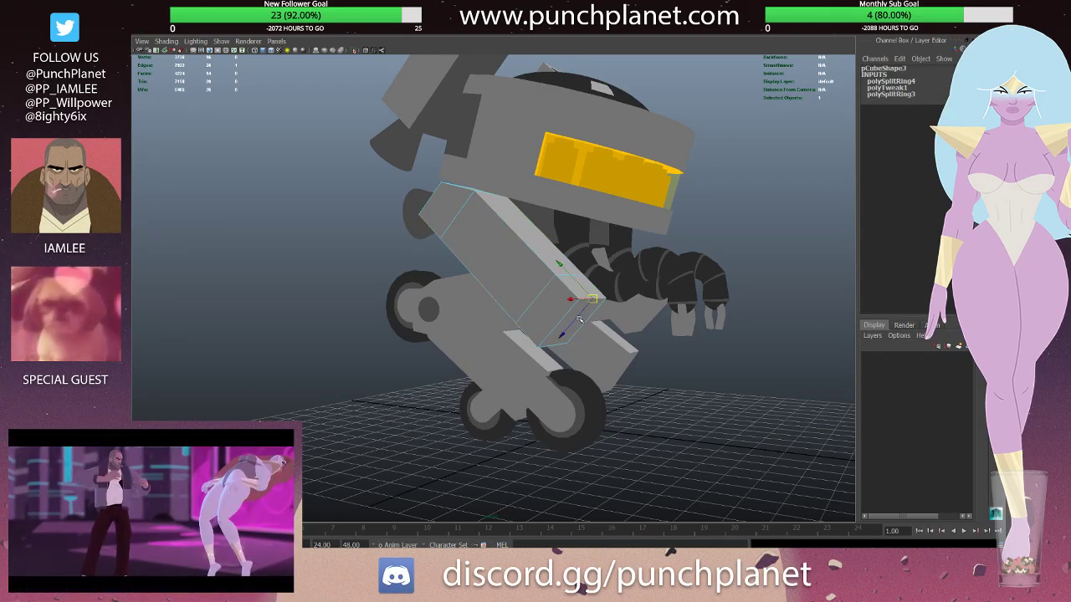
{"action": "mouse_move", "coordinate": [561, 265]}
{"action": "left_mouse_down", "text": "alt"}
{"action": "mouse_move", "coordinate": [596, 335]}
{"action": "mouse_move", "coordinate": [486, 311]}
{"action": "left_mouse_up", "text": "alt"}
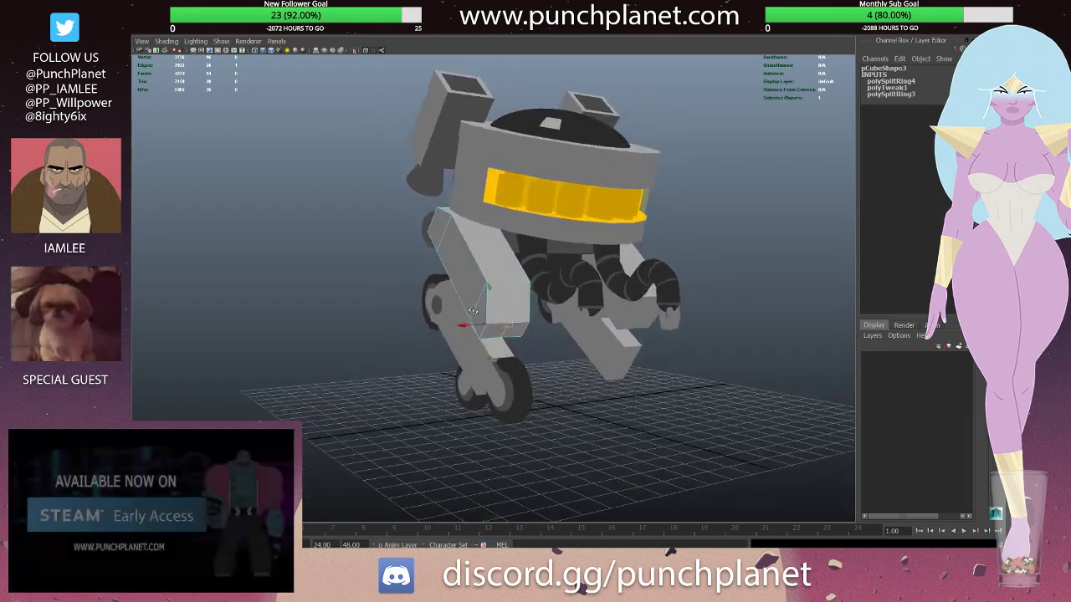
{"action": "left_click", "coordinate": [486, 311]}
- Frame the robot and show wireframe over the shaded head to inspect it
{"action": "key", "text": "f"}
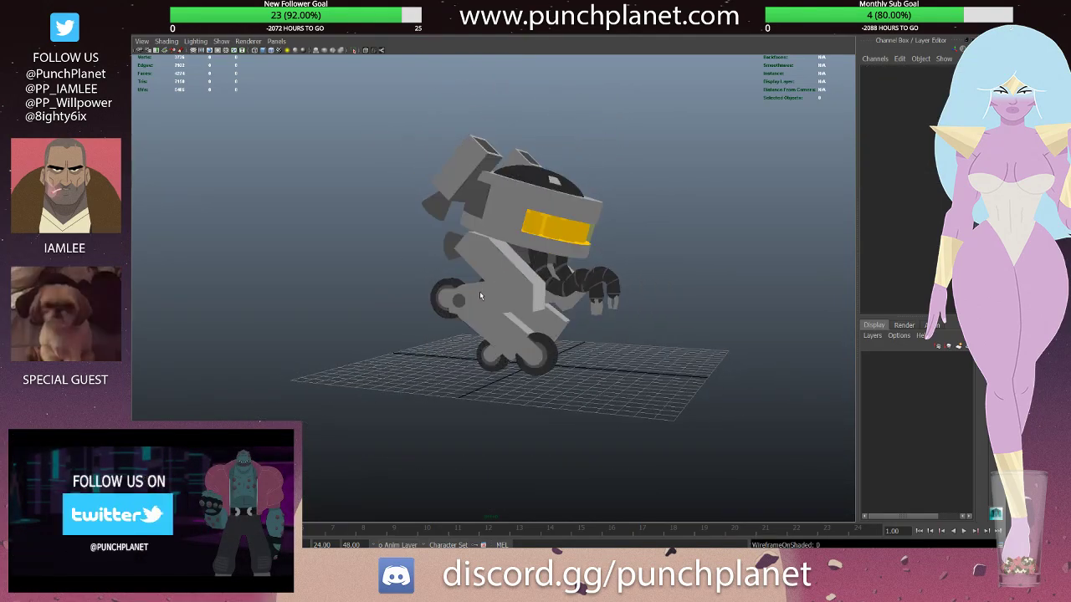
{"action": "left_click_drag", "start_coordinate": [480, 292], "coordinate": [421, 291], "text": "alt"}
{"action": "mouse_move", "coordinate": [421, 290]}
{"action": "right_mouse_down", "text": "alt"}
{"action": "mouse_move", "coordinate": [548, 318]}
{"action": "mouse_move", "coordinate": [502, 301]}
{"action": "right_mouse_up", "text": "alt"}
{"action": "left_click_drag", "start_coordinate": [502, 301], "coordinate": [518, 289], "text": "alt"}
{"action": "right_click_drag", "start_coordinate": [519, 289], "coordinate": [513, 277], "text": "alt"}
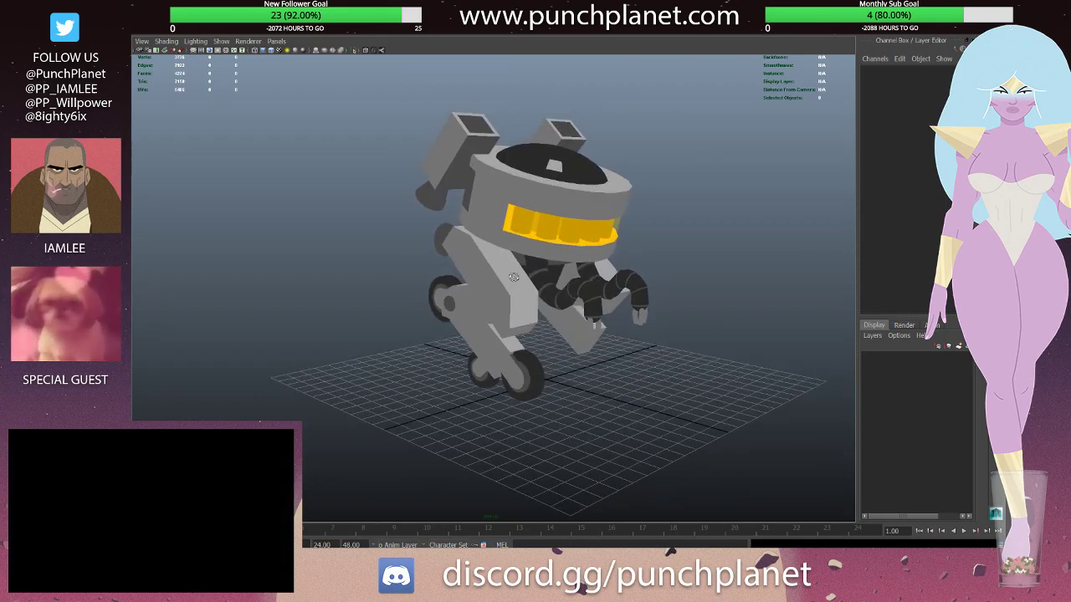
{"action": "mouse_move", "coordinate": [514, 277]}
{"action": "left_mouse_down", "text": "alt"}
{"action": "mouse_move", "coordinate": [485, 217]}
{"action": "mouse_move", "coordinate": [492, 291]}
{"action": "mouse_move", "coordinate": [446, 280]}
{"action": "left_mouse_up", "text": "alt"}
{"action": "left_click", "coordinate": [478, 208]}
{"action": "key", "text": "ctrl+6"}
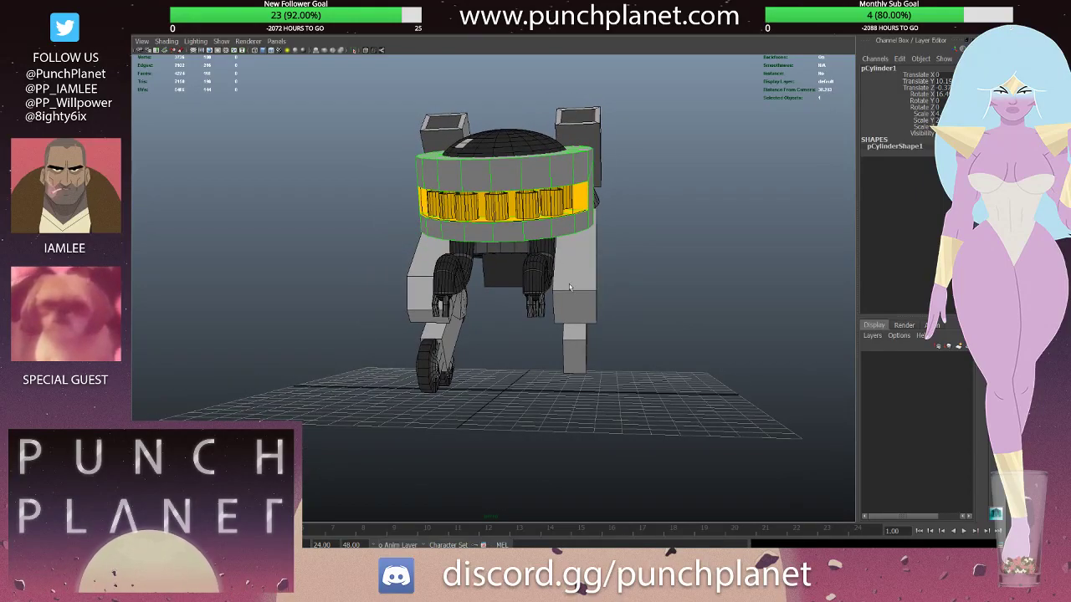
{"action": "left_click", "coordinate": [640, 431]}
{"action": "left_click_drag", "start_coordinate": [640, 431], "coordinate": [574, 268], "text": "alt"}
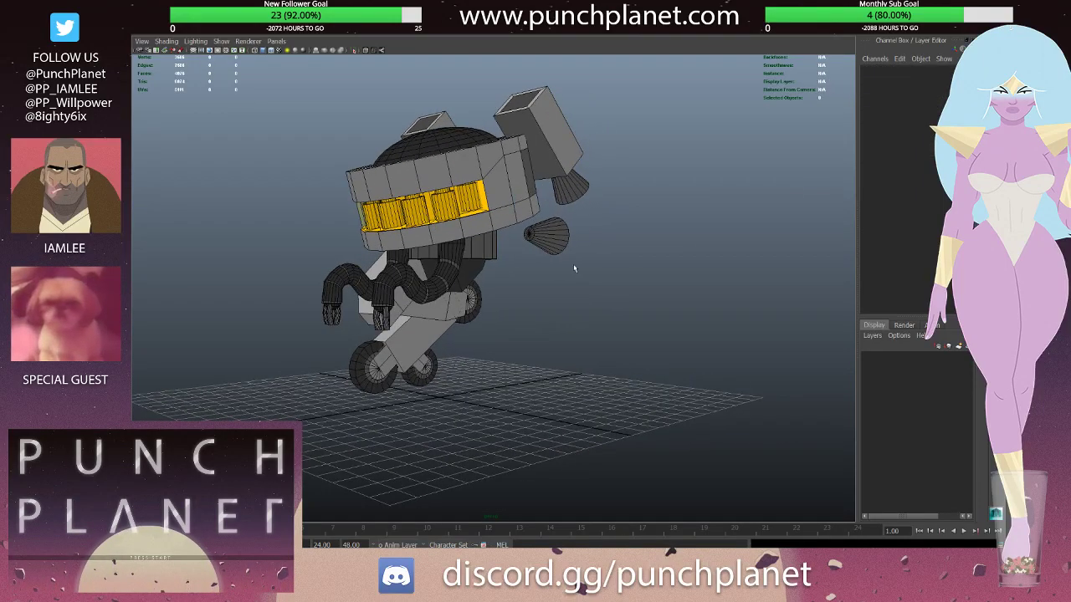
- Inspect the side cone and body blocks, returning to plain shading
{"action": "left_click", "coordinate": [558, 224]}
{"action": "left_click", "coordinate": [573, 200]}
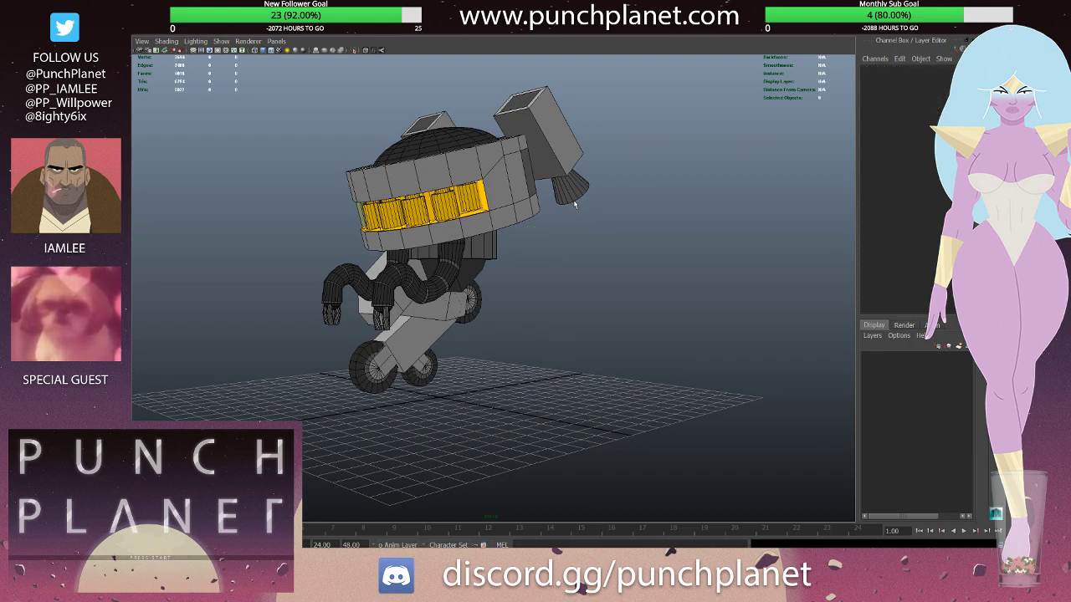
{"action": "left_click_drag", "start_coordinate": [573, 199], "coordinate": [534, 266], "text": "alt"}
{"action": "key", "text": "5"}
{"action": "left_click", "coordinate": [536, 269]}
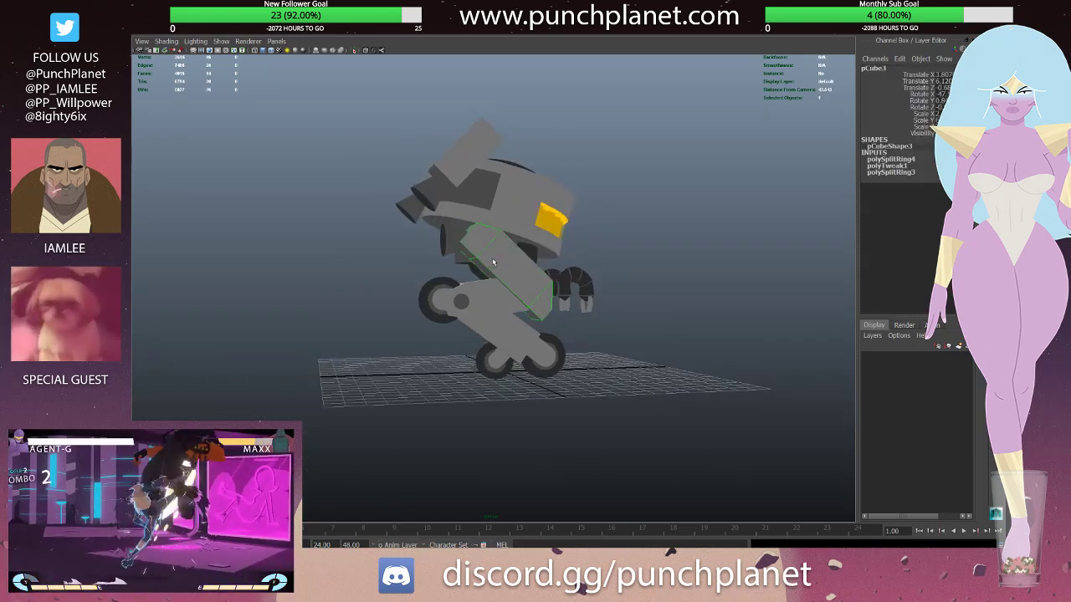
{"action": "scroll", "coordinate": [536, 277], "scroll_direction": "up", "scroll_amount": 3}
{"action": "scroll", "coordinate": [536, 280], "scroll_direction": "up", "scroll_amount": 2}
{"action": "mouse_move", "coordinate": [531, 267]}
{"action": "left_mouse_down", "text": "alt"}
{"action": "mouse_move", "coordinate": [453, 279]}
{"action": "mouse_move", "coordinate": [536, 290]}
{"action": "mouse_move", "coordinate": [476, 291]}
{"action": "mouse_move", "coordinate": [420, 282]}
{"action": "mouse_move", "coordinate": [420, 272]}
{"action": "mouse_move", "coordinate": [479, 283]}
{"action": "mouse_move", "coordinate": [433, 290]}
{"action": "left_mouse_up", "text": "alt"}
- Select the cone thruster pCylinder23 on the head's left side
{"action": "left_click", "coordinate": [420, 272]}
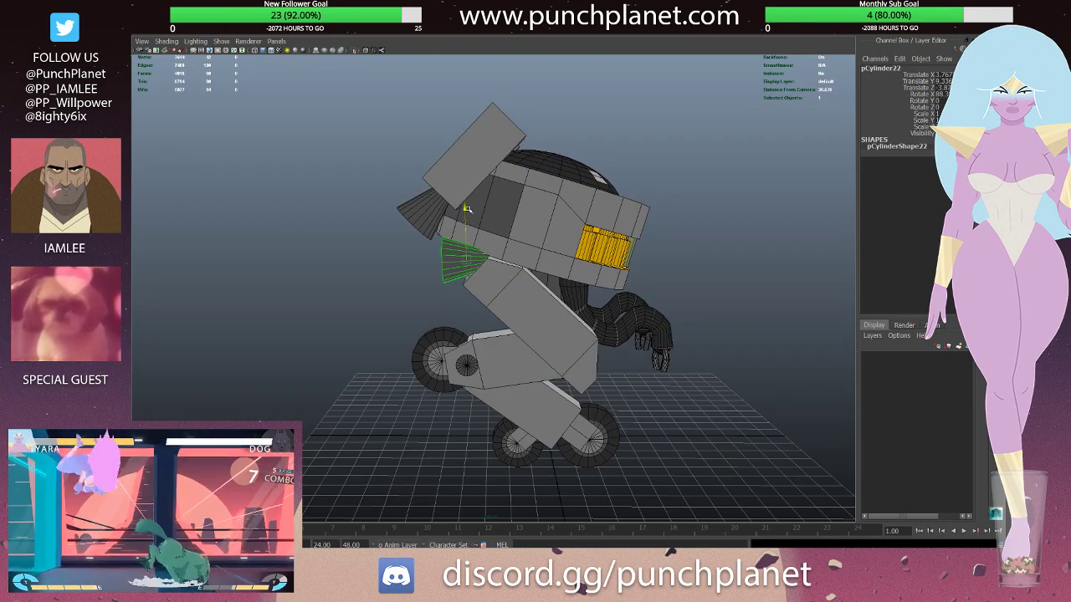
{"action": "left_click_drag", "start_coordinate": [528, 251], "coordinate": [440, 274], "text": "alt"}
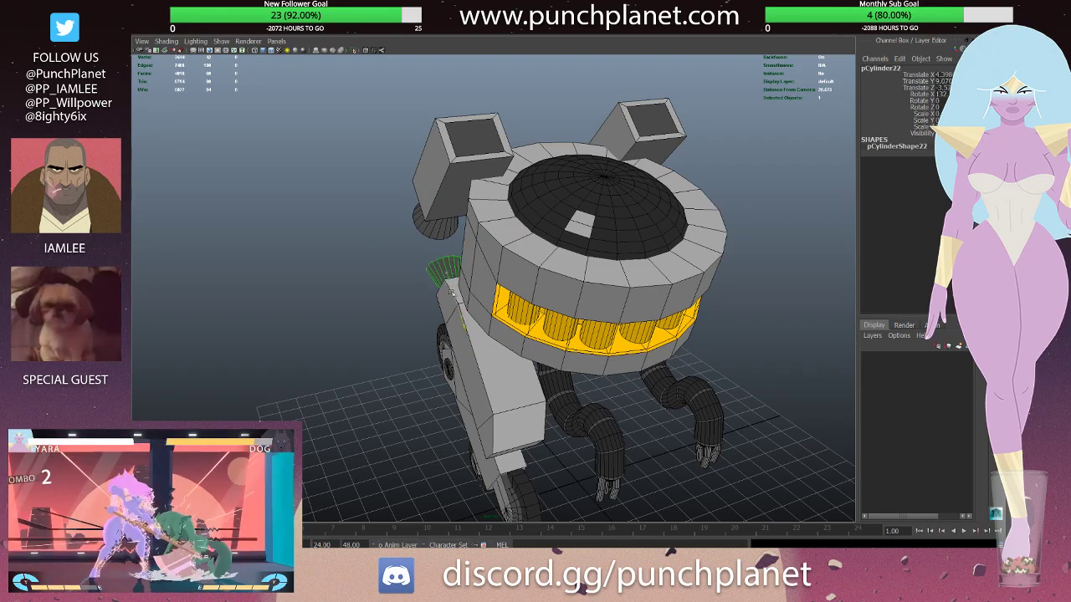
{"action": "mouse_move", "coordinate": [410, 296]}
{"action": "left_mouse_down", "text": "alt"}
{"action": "mouse_move", "coordinate": [423, 285]}
{"action": "mouse_move", "coordinate": [403, 249]}
{"action": "mouse_move", "coordinate": [412, 273]}
{"action": "mouse_move", "coordinate": [445, 226]}
{"action": "left_mouse_up", "text": "alt"}
{"action": "left_click", "coordinate": [422, 284]}
{"action": "left_click", "coordinate": [440, 234]}
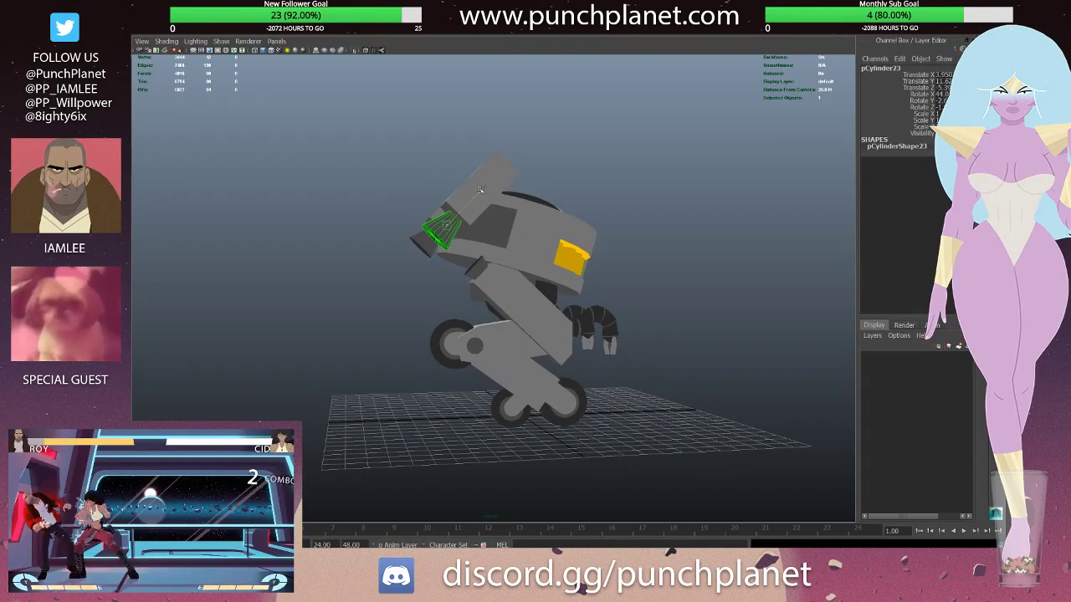
{"action": "left_click", "coordinate": [404, 339]}
{"action": "mouse_move", "coordinate": [405, 339]}
{"action": "left_mouse_down", "text": "alt"}
{"action": "mouse_move", "coordinate": [436, 251]}
{"action": "mouse_move", "coordinate": [476, 219]}
{"action": "left_mouse_up", "text": "alt"}
{"action": "left_click", "coordinate": [444, 220]}
- Delete the spare box and cone thruster, then look over the head
{"action": "key", "text": "ctrl+z"}
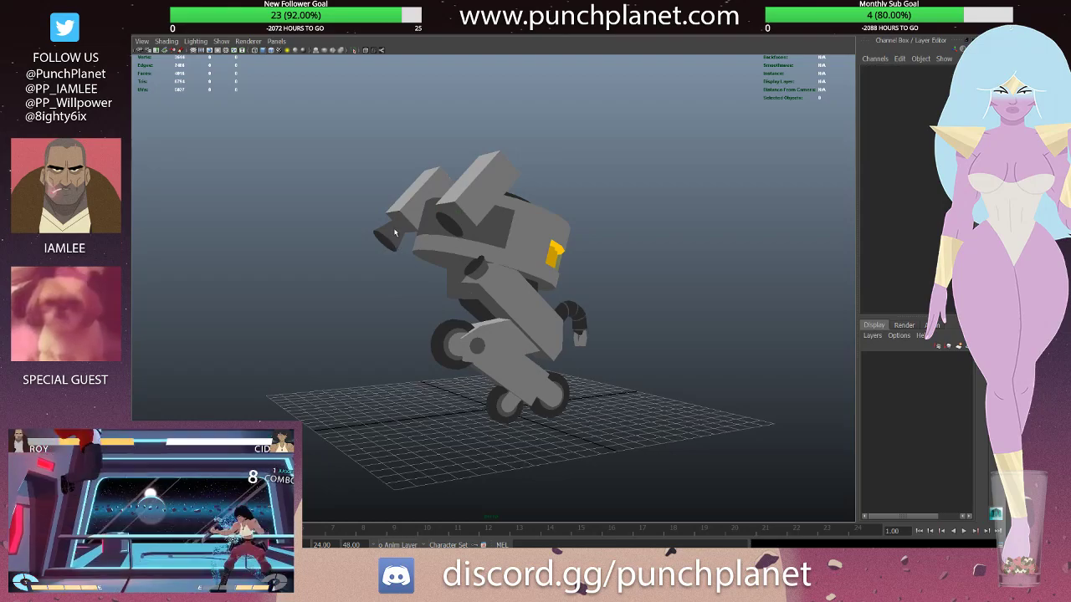
{"action": "key", "text": "ctrl+z"}
{"action": "key", "text": "Delete"}
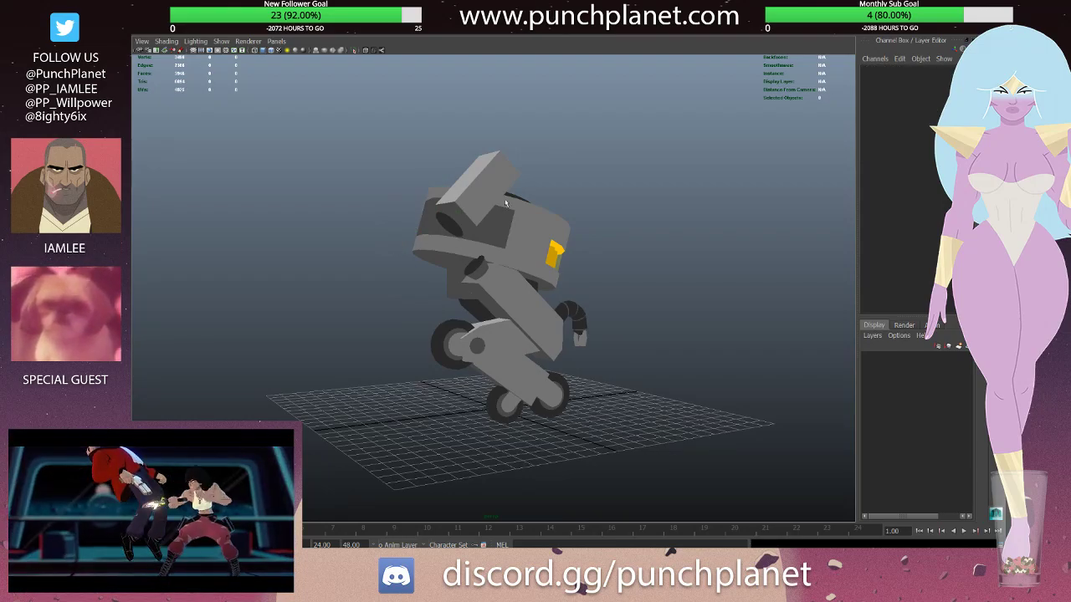
{"action": "left_click_drag", "start_coordinate": [505, 203], "coordinate": [501, 333], "text": "alt"}
{"action": "scroll", "coordinate": [594, 310], "scroll_direction": "up", "scroll_amount": 2}
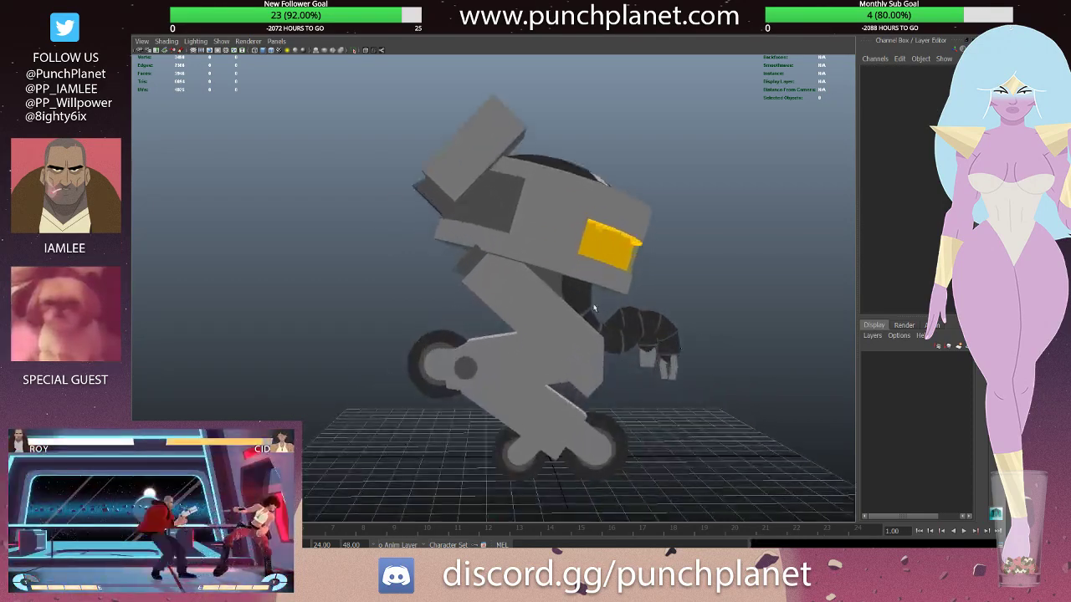
{"action": "left_click", "coordinate": [594, 309]}
{"action": "mouse_move", "coordinate": [594, 310]}
{"action": "left_mouse_down", "text": "alt"}
{"action": "mouse_move", "coordinate": [478, 271]}
{"action": "mouse_move", "coordinate": [486, 302]}
{"action": "mouse_move", "coordinate": [511, 268]}
{"action": "mouse_move", "coordinate": [397, 315]}
{"action": "mouse_move", "coordinate": [508, 300]}
{"action": "mouse_move", "coordinate": [409, 298]}
{"action": "mouse_move", "coordinate": [492, 292]}
{"action": "mouse_move", "coordinate": [486, 299]}
{"action": "left_mouse_up", "text": "alt"}
{"action": "left_click", "coordinate": [397, 316]}
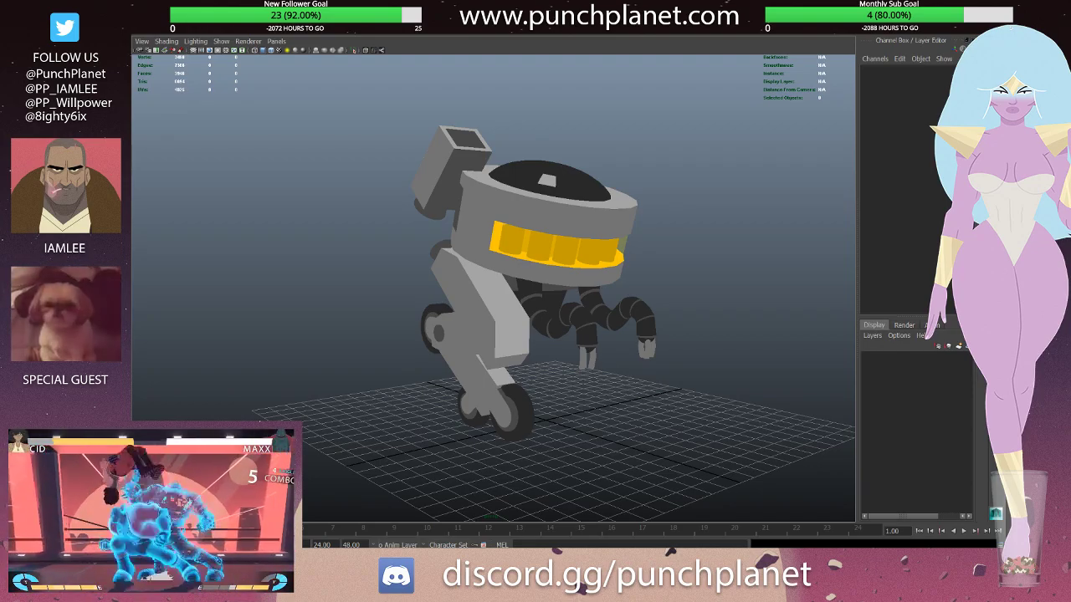
{"action": "mouse_move", "coordinate": [469, 359]}
{"action": "left_mouse_down", "text": "alt"}
{"action": "mouse_move", "coordinate": [574, 361]}
{"action": "mouse_move", "coordinate": [477, 336]}
{"action": "mouse_move", "coordinate": [572, 236]}
{"action": "mouse_move", "coordinate": [544, 246]}
{"action": "left_mouse_up", "text": "alt"}
{"action": "left_click", "coordinate": [571, 236]}
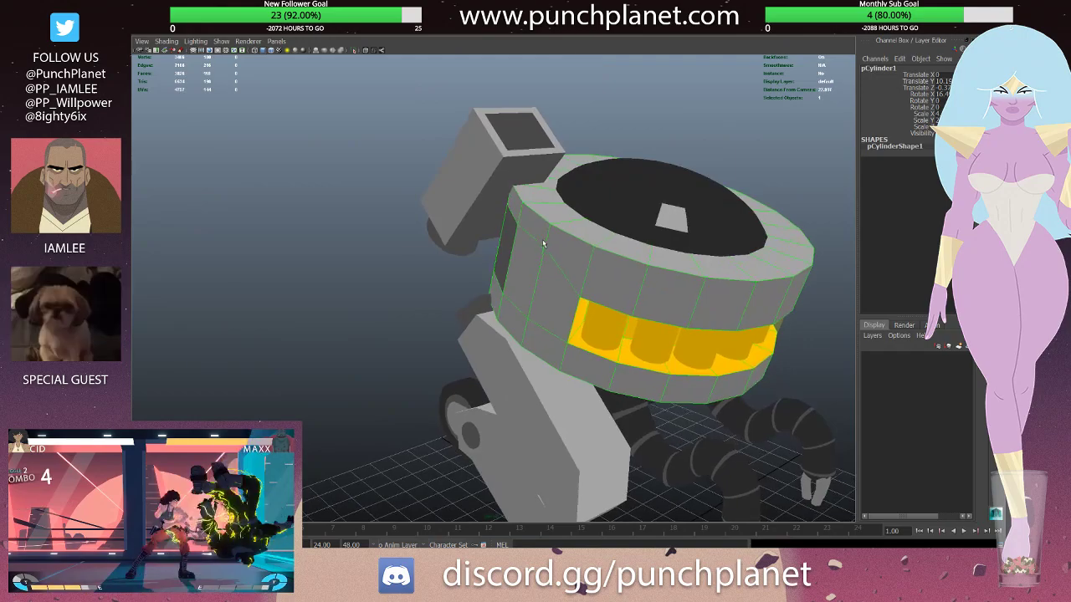
{"action": "left_click", "coordinate": [201, 208]}
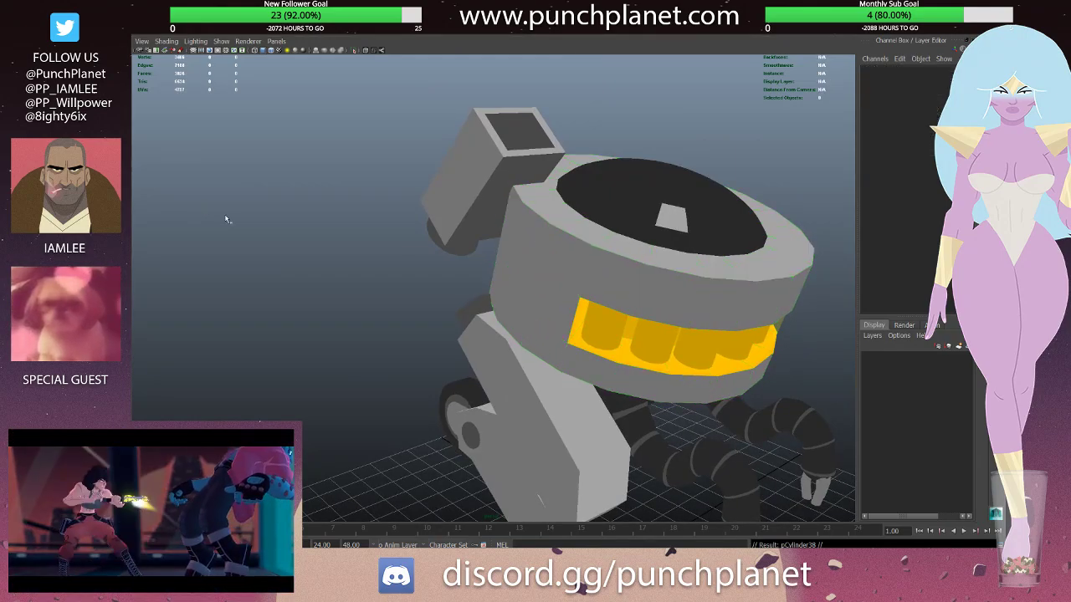
{"action": "left_click", "coordinate": [568, 268]}
{"action": "mouse_move", "coordinate": [568, 267]}
{"action": "left_mouse_down", "text": "alt"}
{"action": "mouse_move", "coordinate": [556, 290]}
{"action": "mouse_move", "coordinate": [542, 273]}
{"action": "left_mouse_up", "text": "alt"}
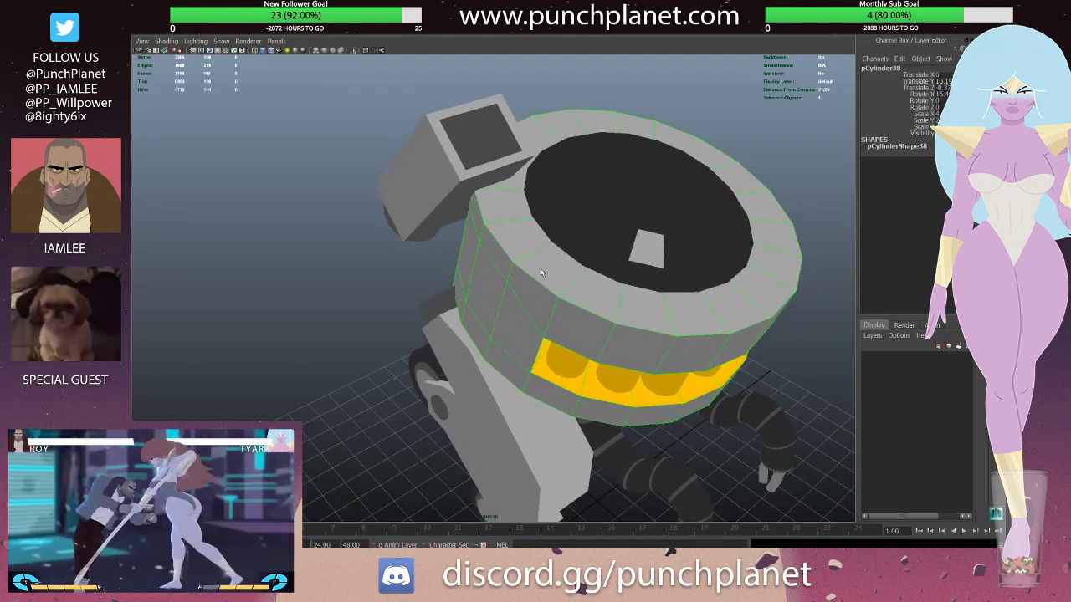
{"action": "key", "text": "ctrl+1"}
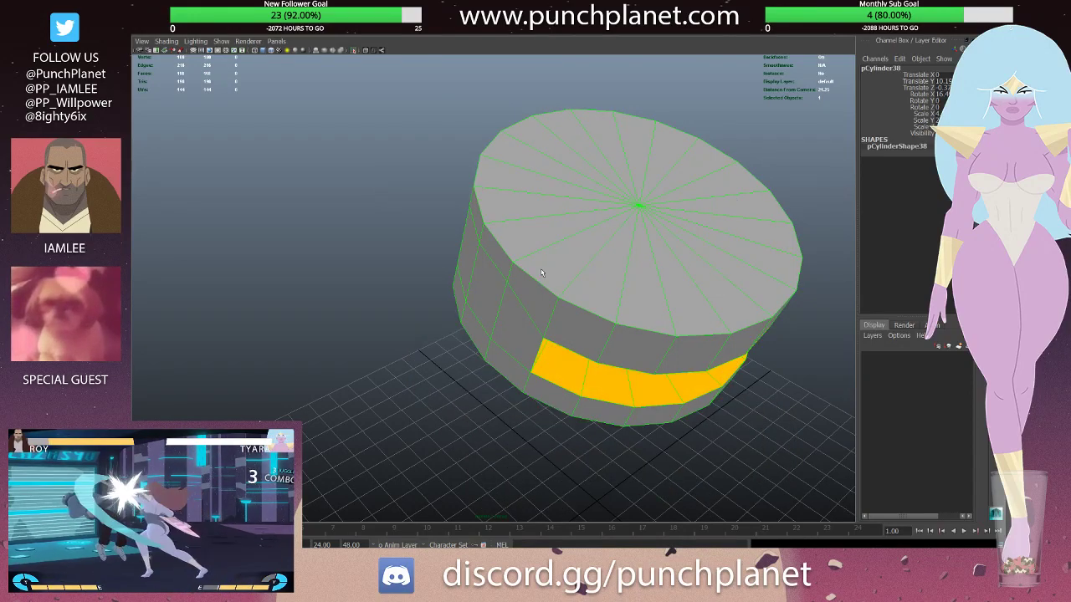
{"action": "left_click_drag", "start_coordinate": [542, 273], "coordinate": [561, 249], "text": "alt"}
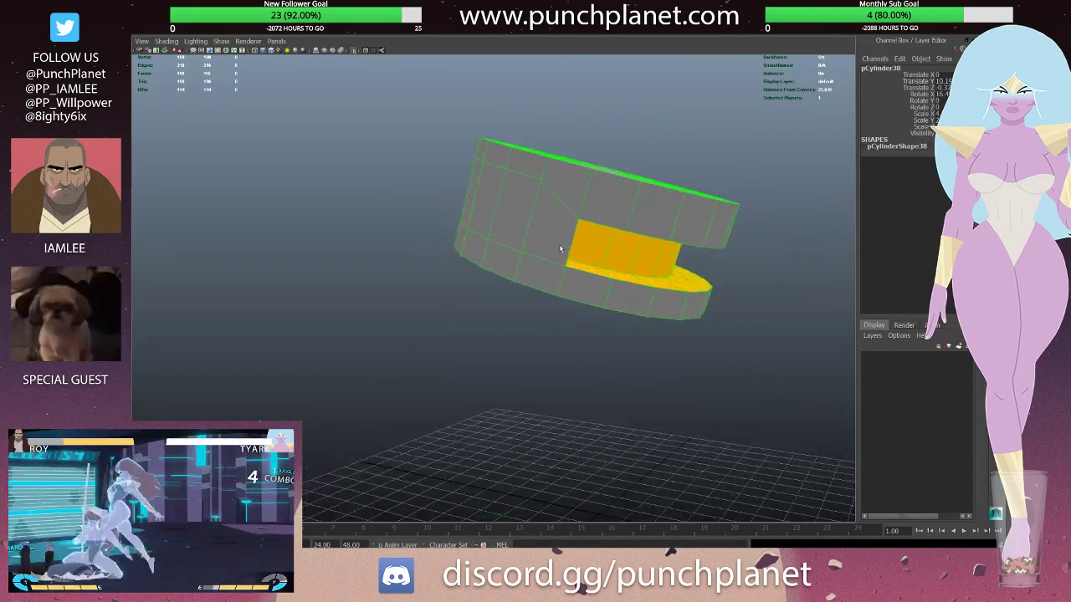
{"action": "right_click_drag", "start_coordinate": [560, 249], "coordinate": [538, 178]}
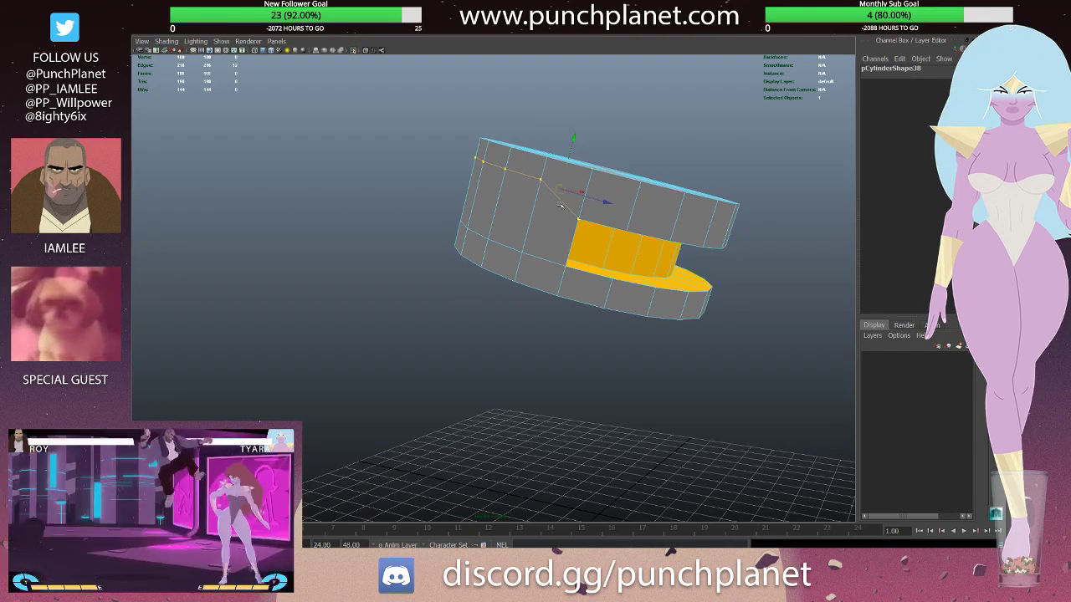
{"action": "left_click_drag", "start_coordinate": [559, 205], "coordinate": [565, 216], "text": "alt"}
{"action": "key", "text": "4"}
{"action": "key", "text": "5"}
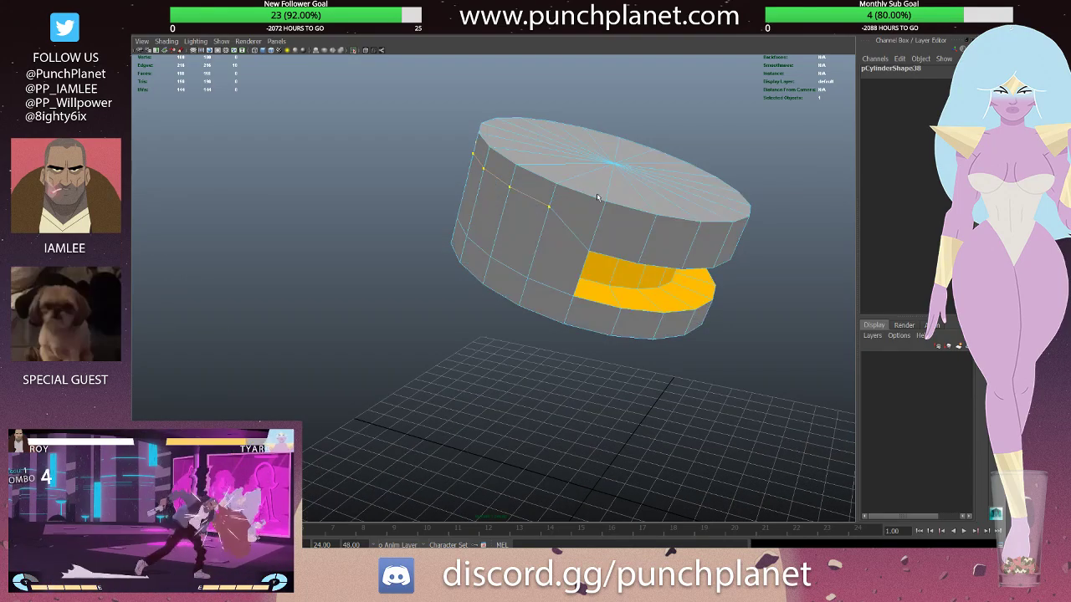
{"action": "mouse_move", "coordinate": [646, 178]}
{"action": "left_mouse_down", "text": "alt"}
{"action": "mouse_move", "coordinate": [590, 135]}
{"action": "mouse_move", "coordinate": [518, 169]}
{"action": "left_mouse_up", "text": "alt"}
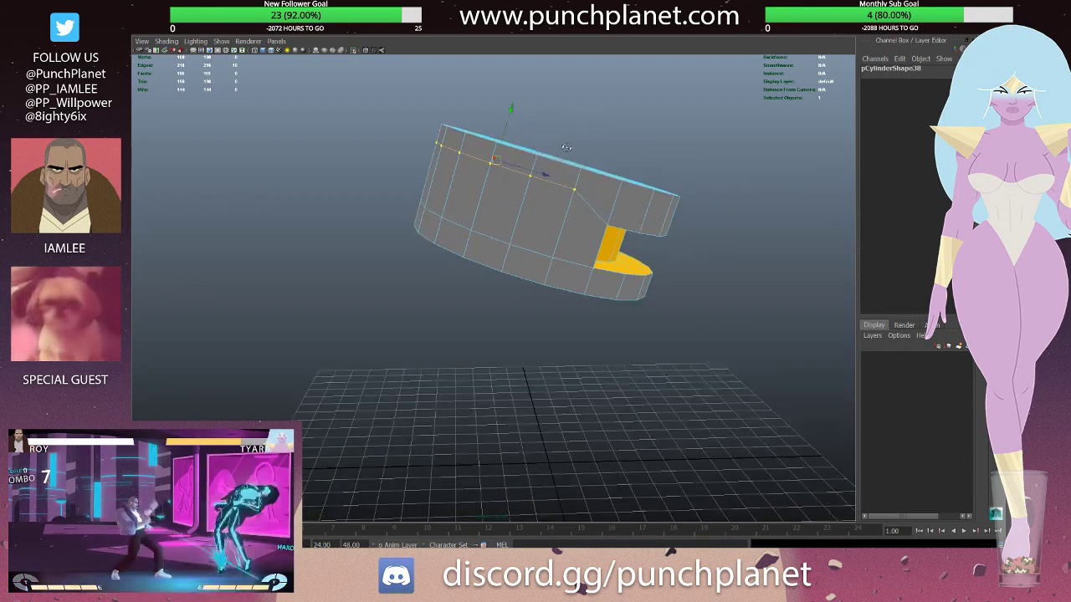
{"action": "key", "text": "F8"}
{"action": "left_click", "coordinate": [391, 232]}
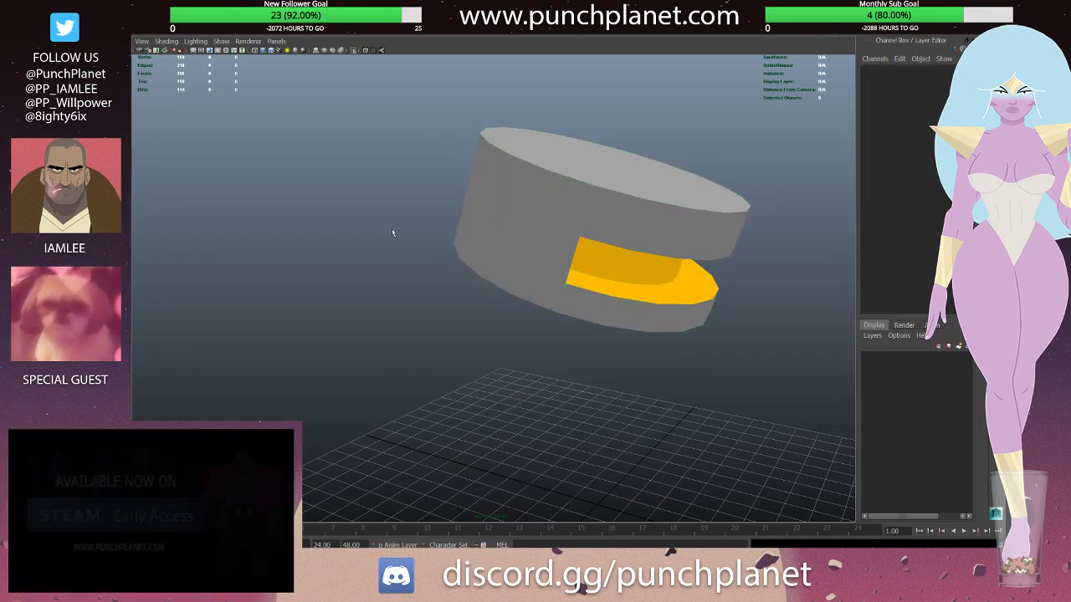
{"action": "key", "text": "ctrl+1"}
{"action": "left_click", "coordinate": [501, 268]}
{"action": "key", "text": "f"}
{"action": "left_click_drag", "start_coordinate": [512, 278], "coordinate": [255, 277], "text": "alt"}
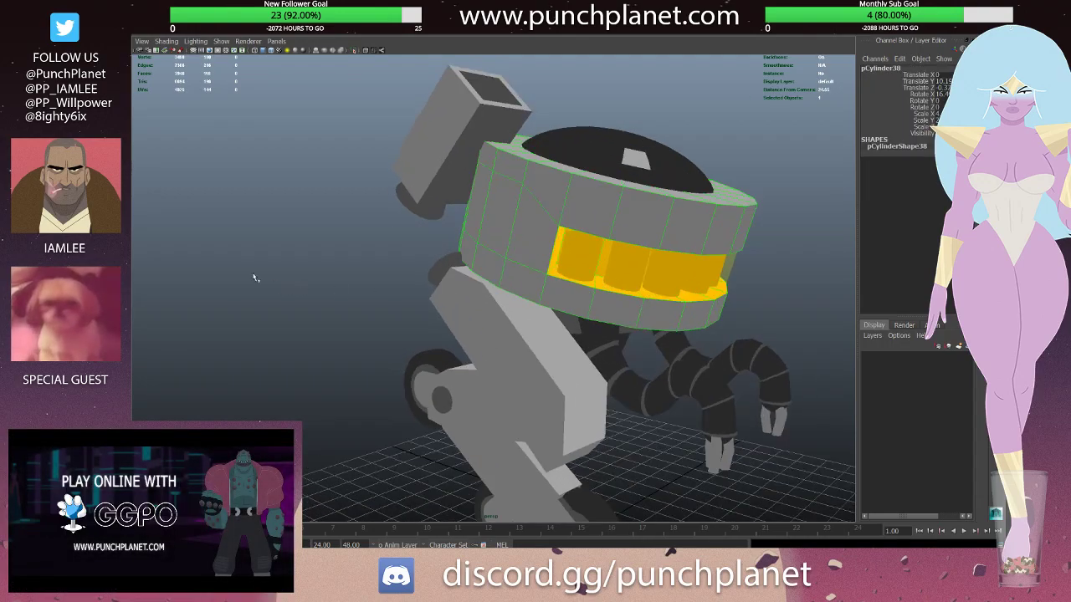
{"action": "key", "text": "ctrl+1"}
{"action": "left_click", "coordinate": [490, 245]}
{"action": "key", "text": "F8"}
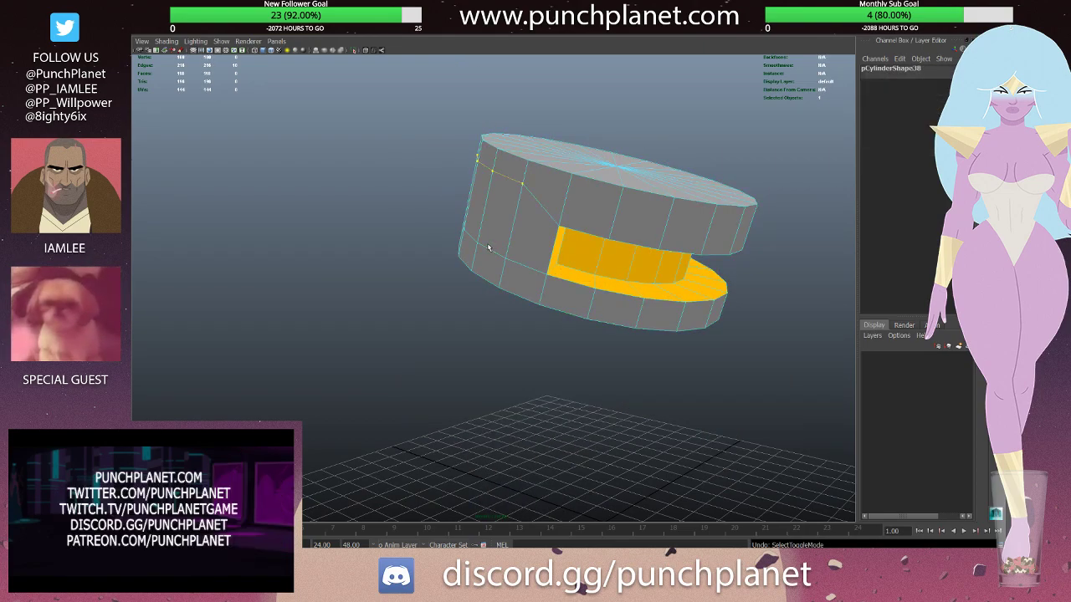
{"action": "key", "text": "ctrl+z"}
{"action": "key", "text": "ctrl+1"}
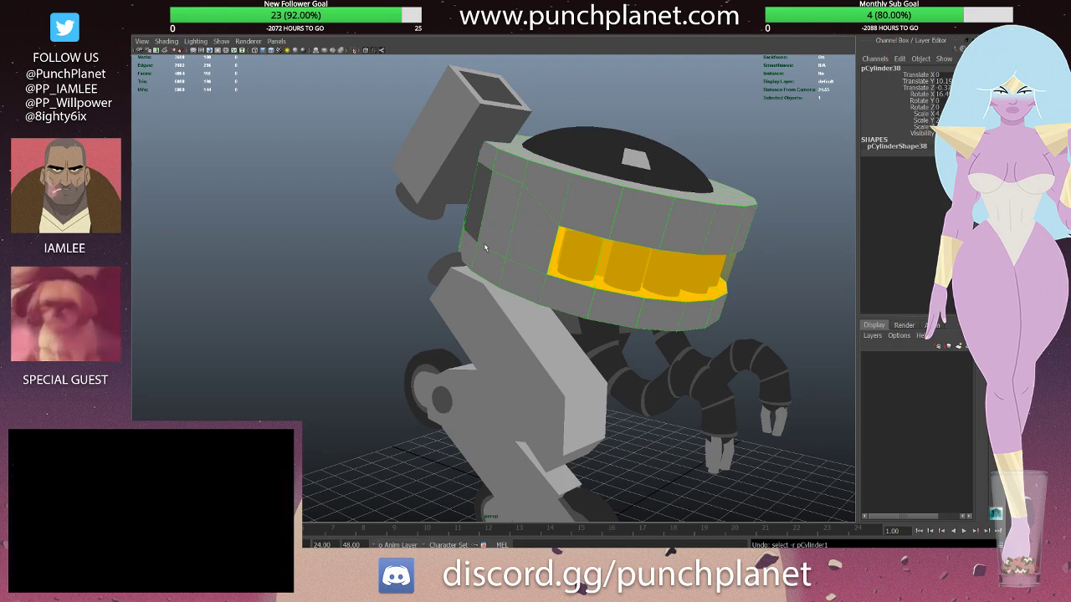
{"action": "mouse_move", "coordinate": [483, 247]}
{"action": "left_mouse_down", "text": "alt"}
{"action": "mouse_move", "coordinate": [390, 276]}
{"action": "mouse_move", "coordinate": [416, 244]}
{"action": "left_mouse_up", "text": "alt"}
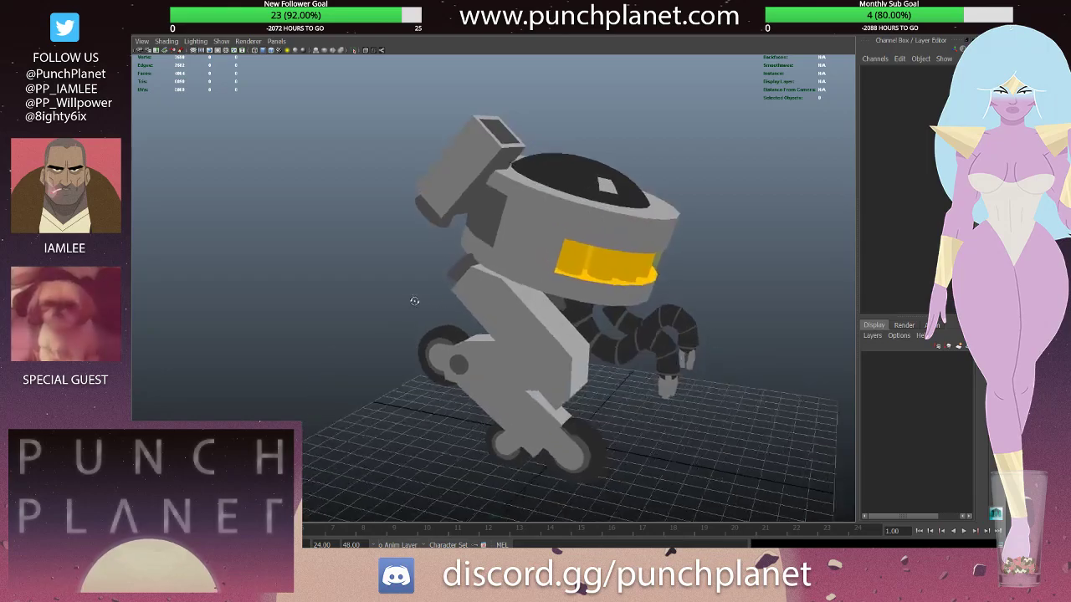
- Select the head cylinder and view its top and sides
{"action": "left_click", "coordinate": [195, 209]}
{"action": "left_click", "coordinate": [477, 233]}
{"action": "left_click_drag", "start_coordinate": [481, 233], "coordinate": [502, 251], "text": "alt"}
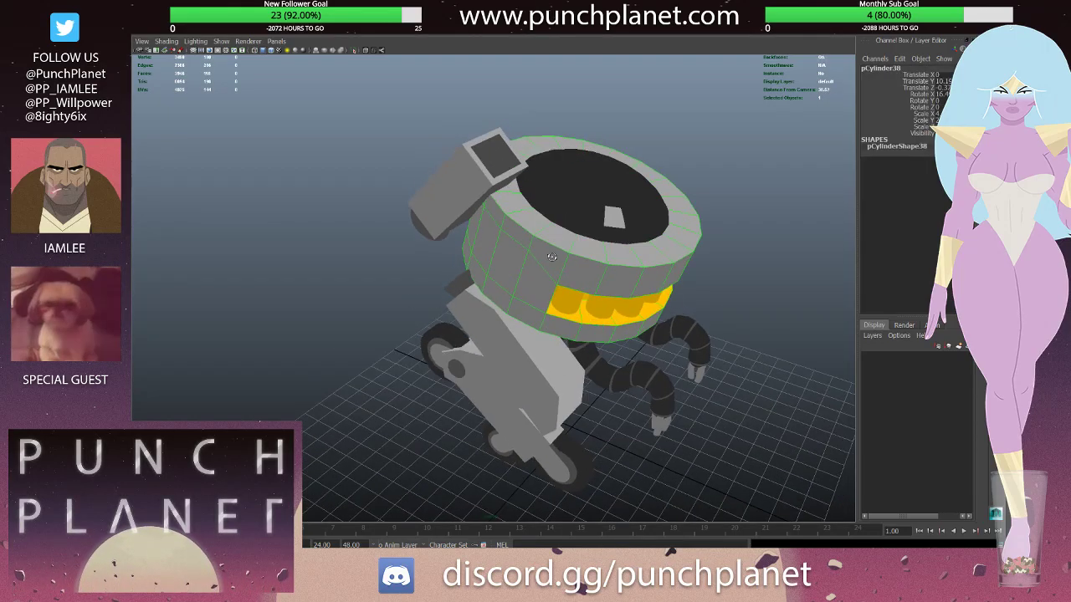
{"action": "right_click_drag", "start_coordinate": [502, 251], "coordinate": [513, 262], "text": "alt"}
{"action": "left_click_drag", "start_coordinate": [514, 262], "coordinate": [512, 245], "text": "alt"}
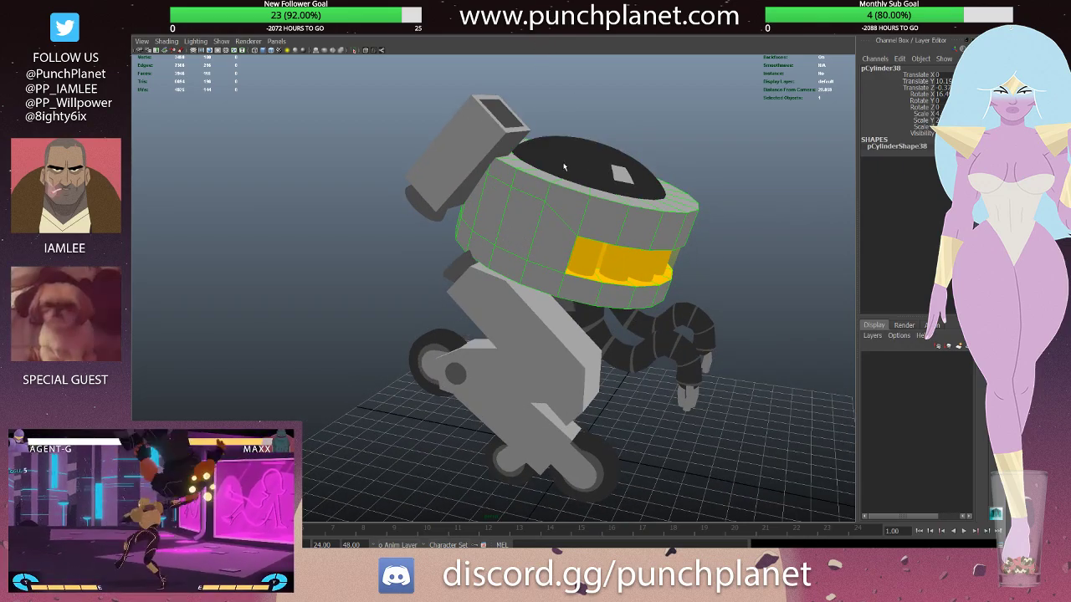
{"action": "mouse_move", "coordinate": [519, 171]}
{"action": "left_mouse_down", "text": "alt"}
{"action": "mouse_move", "coordinate": [528, 196]}
{"action": "mouse_move", "coordinate": [494, 244]}
{"action": "mouse_move", "coordinate": [472, 235]}
{"action": "left_mouse_up", "text": "alt"}
- Select a block of faces on the head's side and inspect them with Rotate active
{"action": "key", "text": "F10"}
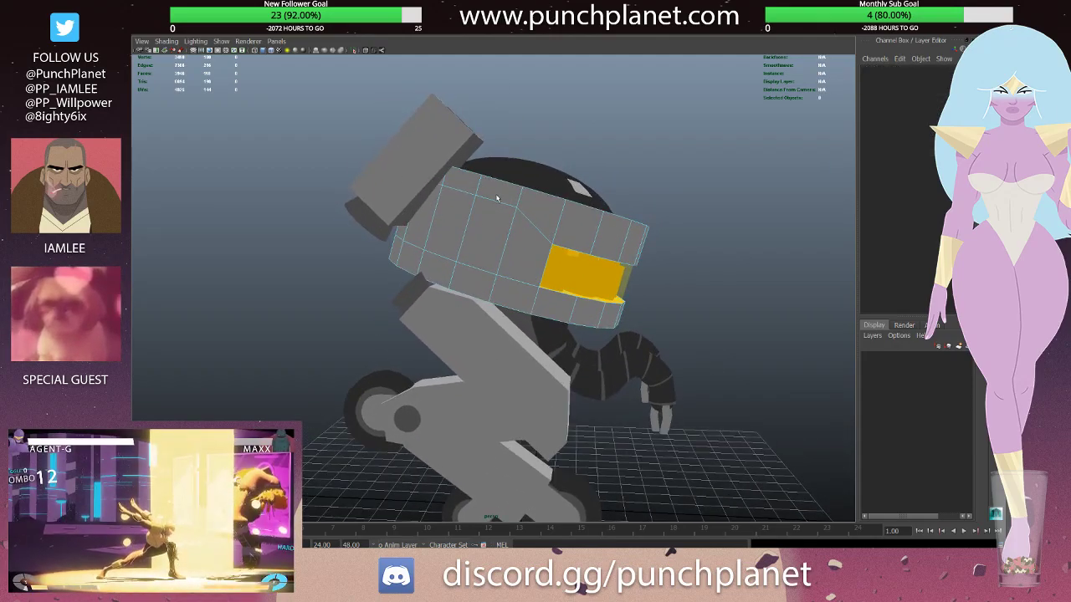
{"action": "mouse_move", "coordinate": [497, 198]}
{"action": "left_mouse_down"}
{"action": "mouse_move", "coordinate": [456, 277]}
{"action": "mouse_move", "coordinate": [547, 259]}
{"action": "mouse_move", "coordinate": [605, 270]}
{"action": "mouse_move", "coordinate": [602, 256]}
{"action": "mouse_move", "coordinate": [563, 251]}
{"action": "left_mouse_up"}
{"action": "key", "text": "e"}
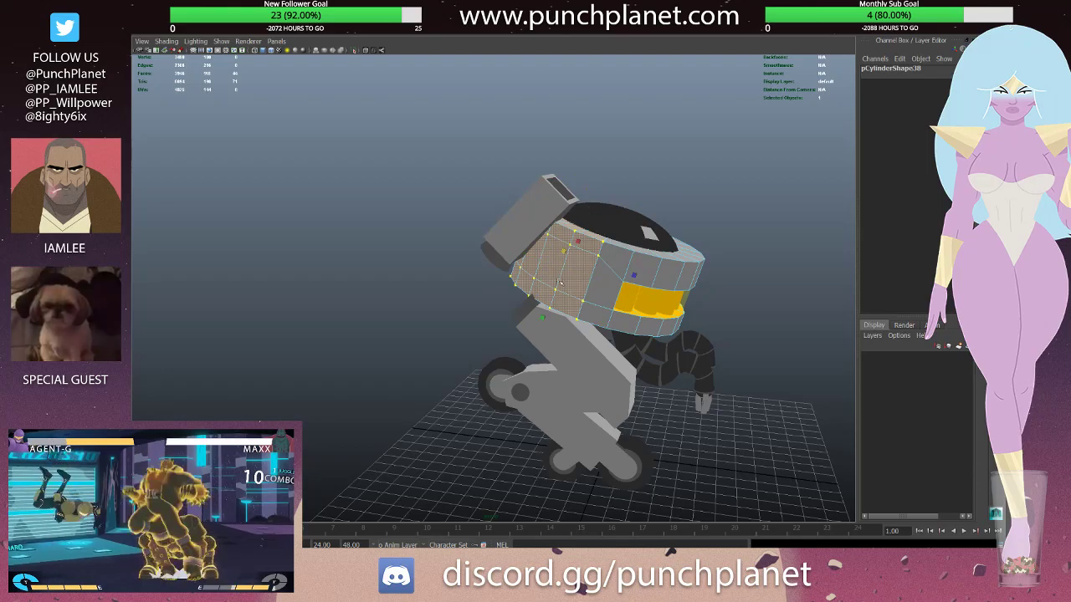
{"action": "mouse_move", "coordinate": [545, 307]}
{"action": "left_mouse_down", "text": "alt"}
{"action": "mouse_move", "coordinate": [564, 297]}
{"action": "mouse_move", "coordinate": [473, 283]}
{"action": "mouse_move", "coordinate": [557, 287]}
{"action": "left_mouse_up", "text": "alt"}
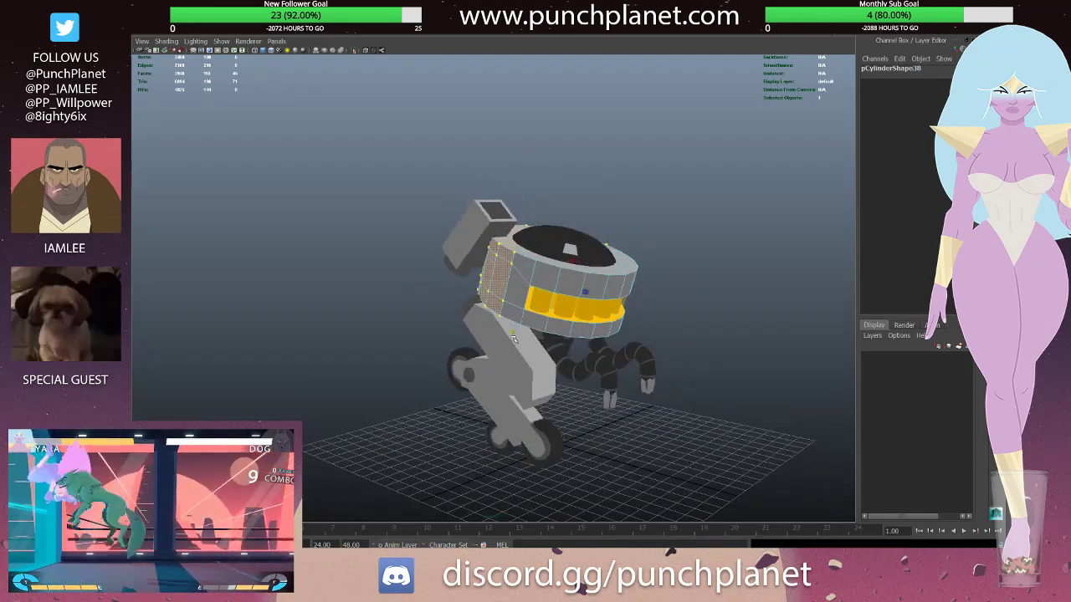
{"action": "mouse_move", "coordinate": [512, 347]}
{"action": "left_mouse_down", "text": "alt"}
{"action": "mouse_move", "coordinate": [520, 328]}
{"action": "mouse_move", "coordinate": [502, 330]}
{"action": "mouse_move", "coordinate": [528, 331]}
{"action": "mouse_move", "coordinate": [492, 321]}
{"action": "mouse_move", "coordinate": [510, 326]}
{"action": "left_mouse_up", "text": "alt"}
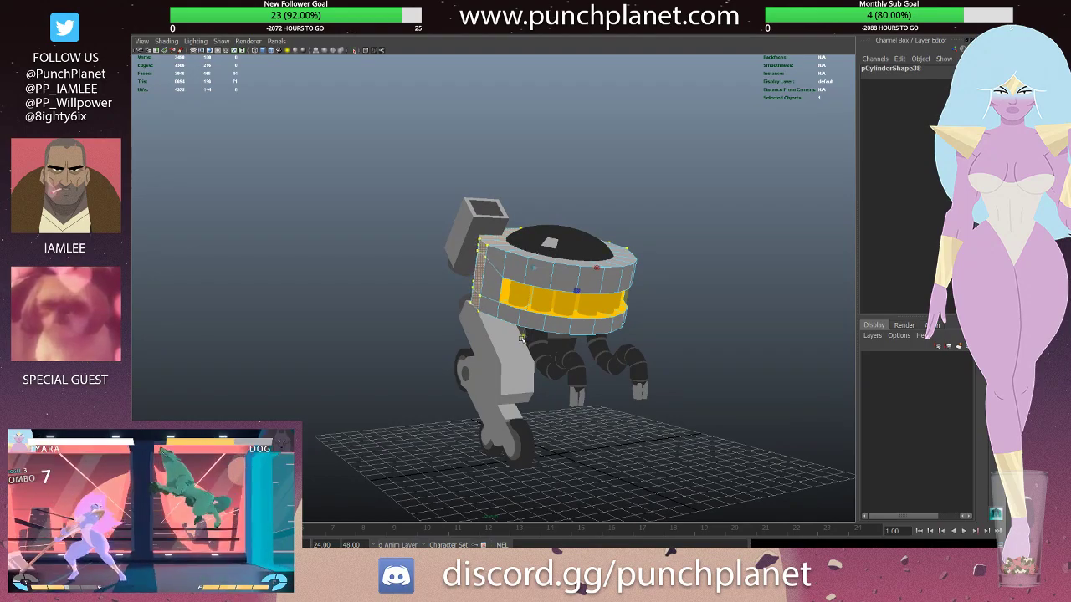
{"action": "mouse_move", "coordinate": [505, 315]}
{"action": "left_mouse_down", "text": "alt"}
{"action": "mouse_move", "coordinate": [485, 317]}
{"action": "mouse_move", "coordinate": [553, 309]}
{"action": "mouse_move", "coordinate": [498, 323]}
{"action": "mouse_move", "coordinate": [485, 311]}
{"action": "mouse_move", "coordinate": [579, 322]}
{"action": "left_mouse_up", "text": "alt"}
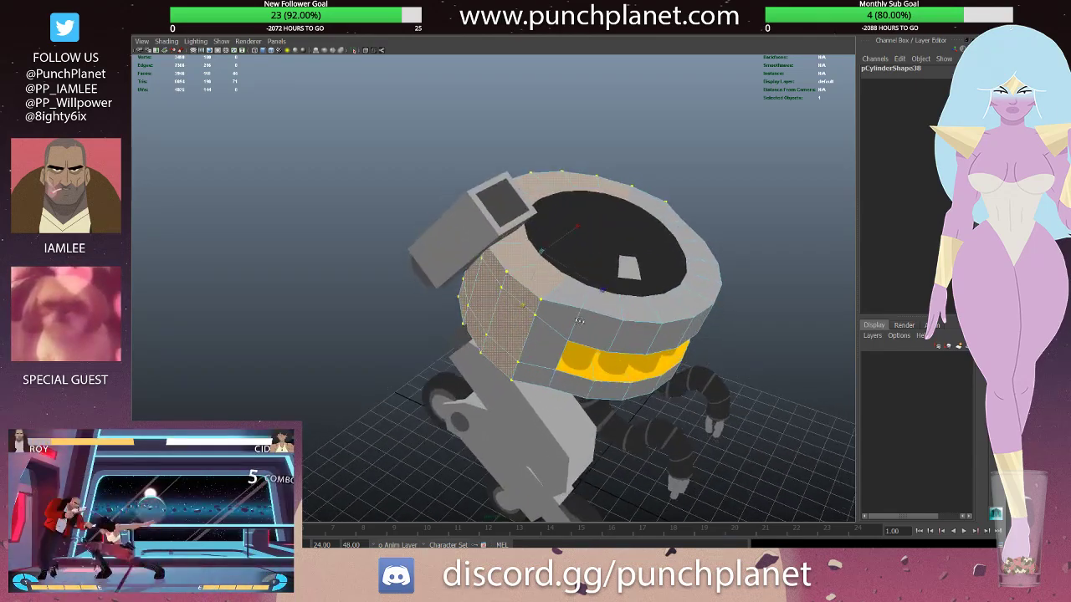
- Return the head to object mode and orbit around the robot
{"action": "key", "text": "F8"}
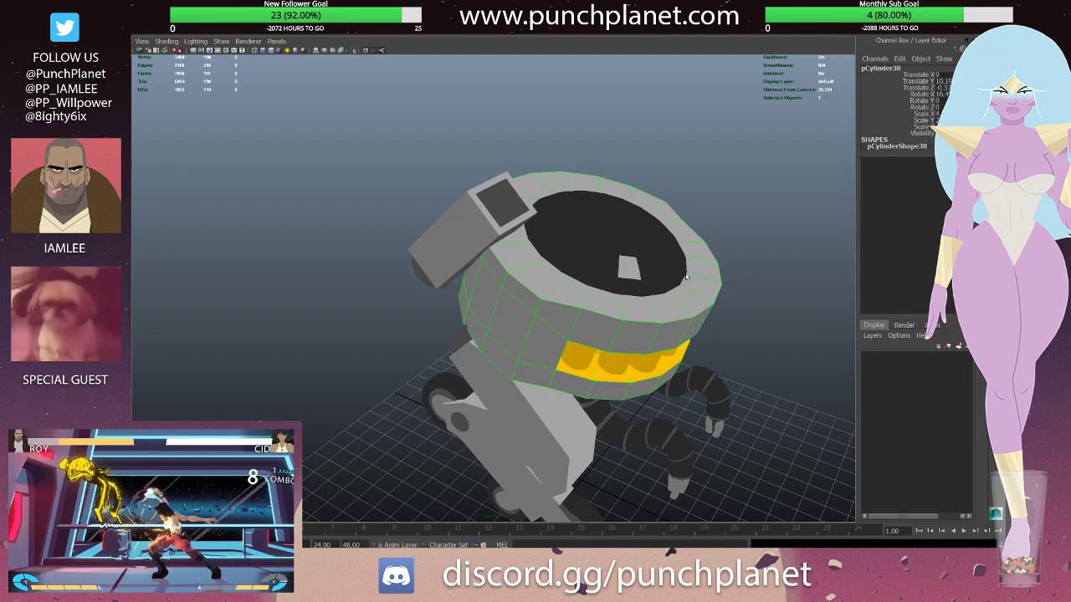
{"action": "mouse_move", "coordinate": [686, 278]}
{"action": "left_mouse_down", "text": "alt"}
{"action": "mouse_move", "coordinate": [553, 281]}
{"action": "mouse_move", "coordinate": [588, 258]}
{"action": "mouse_move", "coordinate": [563, 227]}
{"action": "left_mouse_up", "text": "alt"}
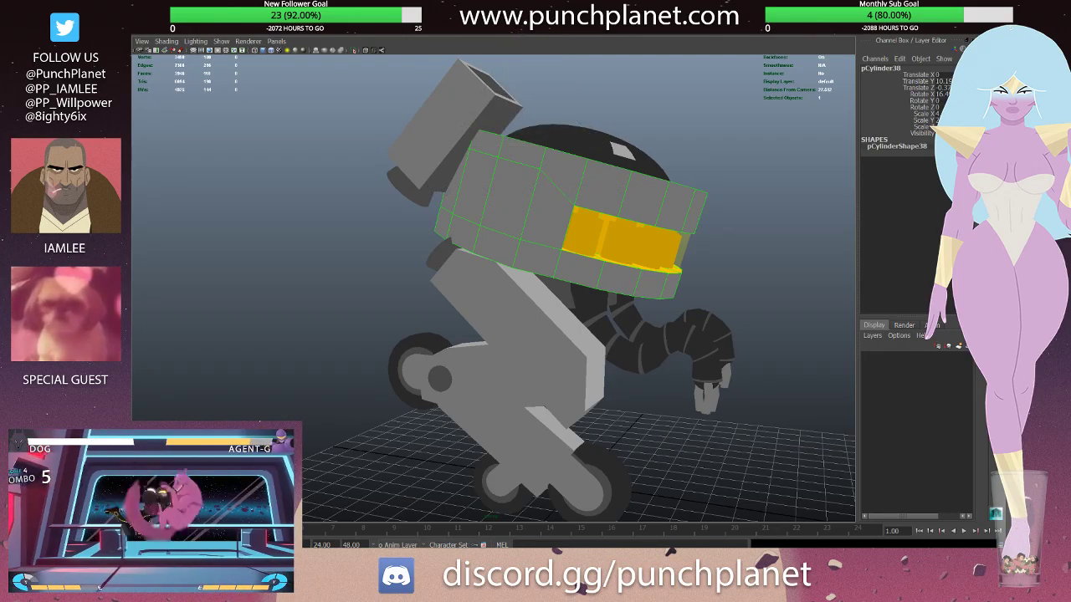
{"action": "mouse_move", "coordinate": [536, 251]}
{"action": "left_mouse_down", "text": "alt"}
{"action": "mouse_move", "coordinate": [600, 240]}
{"action": "mouse_move", "coordinate": [446, 264]}
{"action": "left_mouse_up", "text": "alt"}
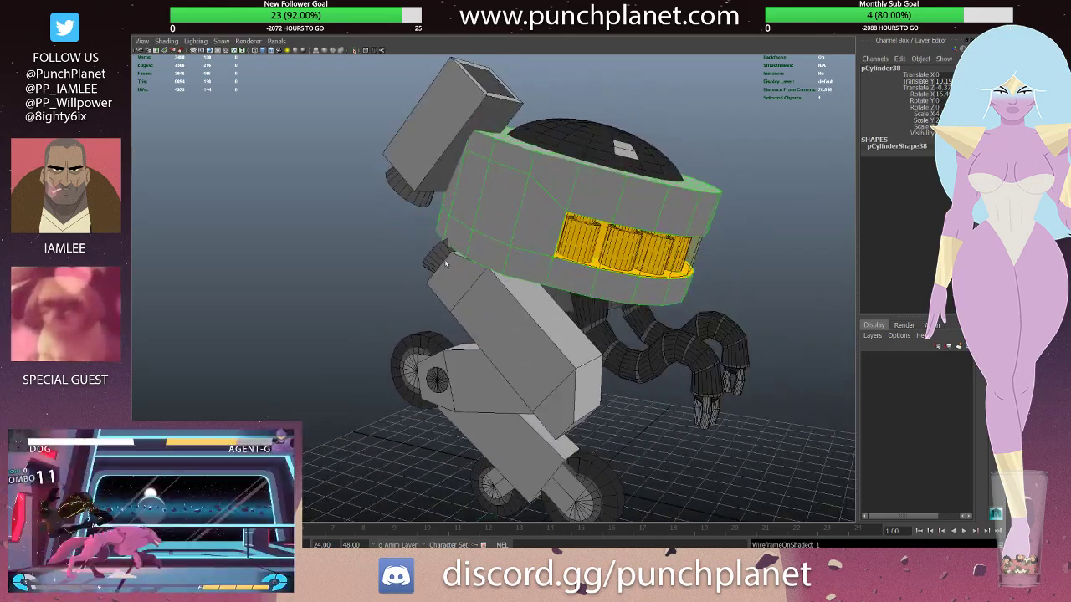
- Add an edge loop around the upper section of head ring pCylinder38, above the yellow visor
{"action": "left_click", "coordinate": [429, 272]}
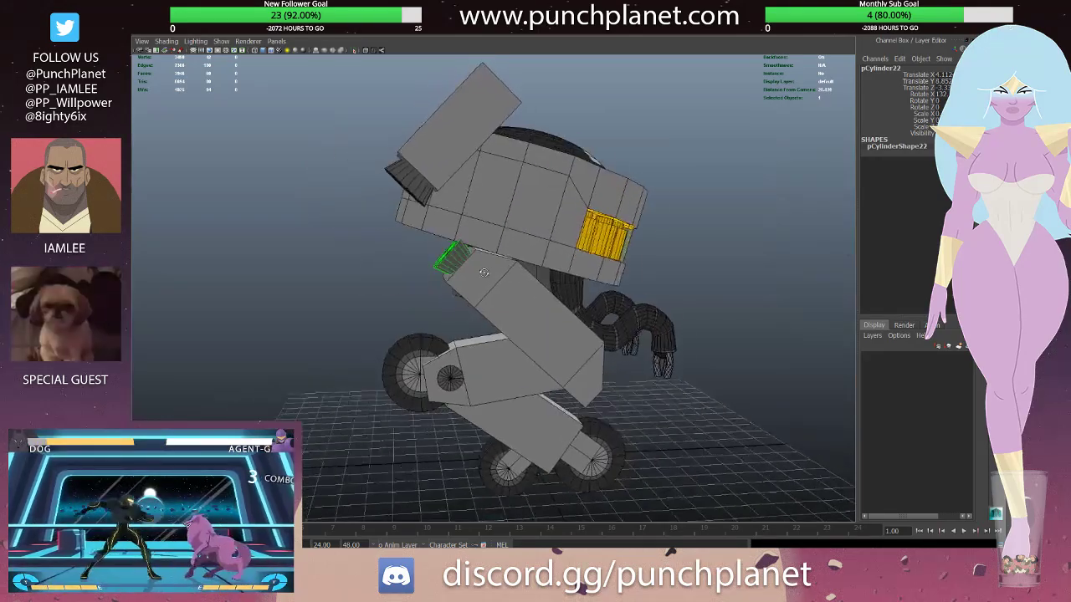
{"action": "mouse_move", "coordinate": [456, 275]}
{"action": "left_mouse_down", "text": "alt"}
{"action": "mouse_move", "coordinate": [480, 297]}
{"action": "mouse_move", "coordinate": [526, 293]}
{"action": "mouse_move", "coordinate": [502, 270]}
{"action": "mouse_move", "coordinate": [390, 290]}
{"action": "mouse_move", "coordinate": [420, 265]}
{"action": "mouse_move", "coordinate": [449, 274]}
{"action": "mouse_move", "coordinate": [529, 223]}
{"action": "mouse_move", "coordinate": [507, 231]}
{"action": "left_mouse_up", "text": "alt"}
{"action": "left_click", "coordinate": [389, 290]}
{"action": "left_click", "coordinate": [530, 223]}
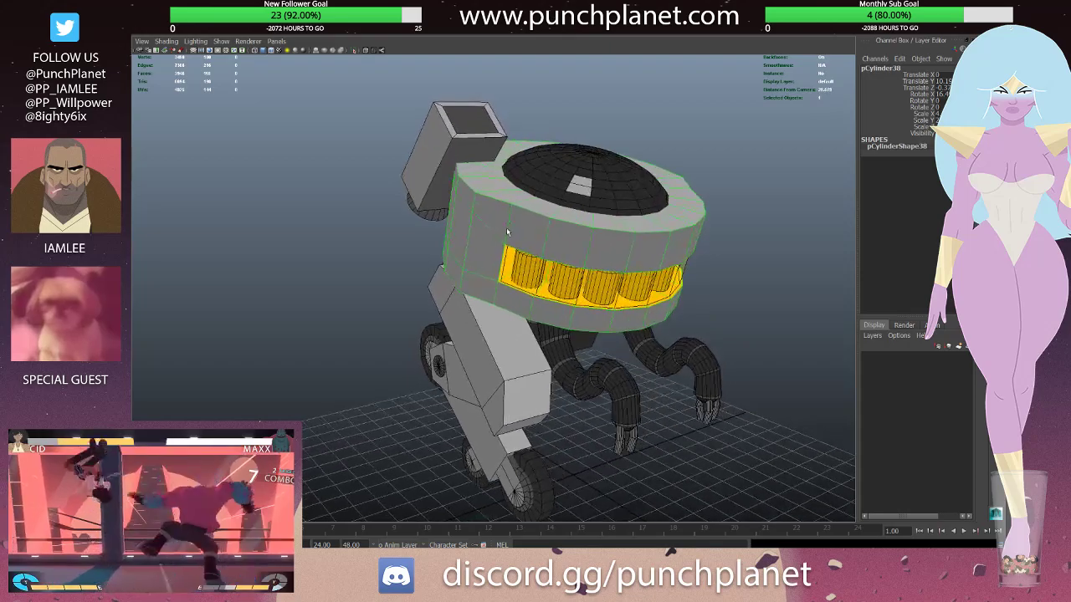
{"action": "right_click_drag", "start_coordinate": [492, 215], "coordinate": [492, 226]}
{"action": "mouse_move", "coordinate": [489, 226]}
{"action": "left_mouse_down", "text": "alt"}
{"action": "mouse_move", "coordinate": [505, 192]}
{"action": "mouse_move", "coordinate": [571, 299]}
{"action": "mouse_move", "coordinate": [634, 324]}
{"action": "left_mouse_up", "text": "alt"}
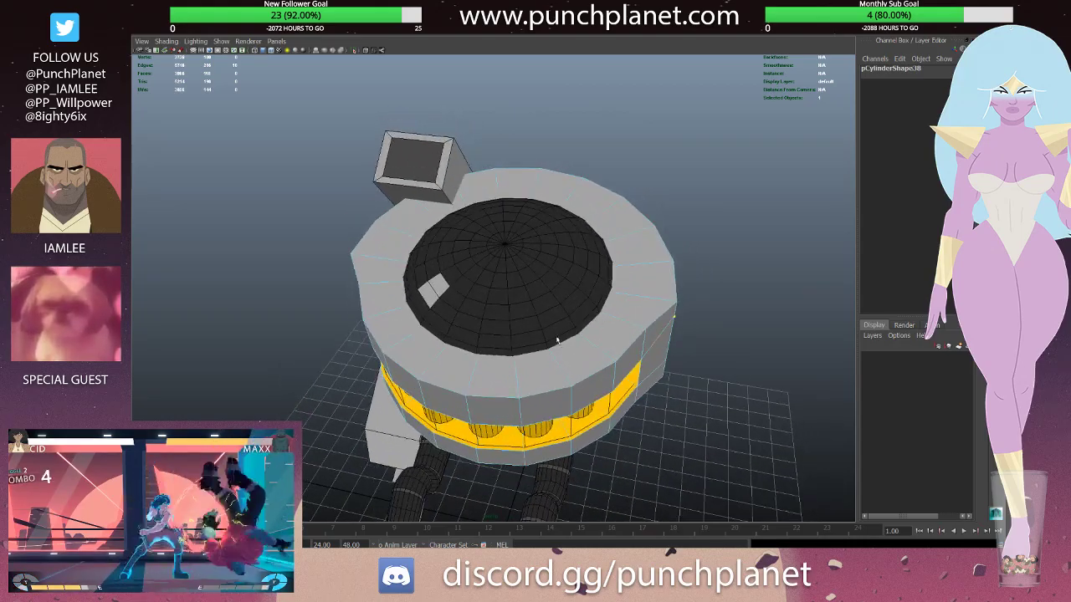
{"action": "left_click_drag", "start_coordinate": [558, 340], "coordinate": [658, 317], "text": "alt"}
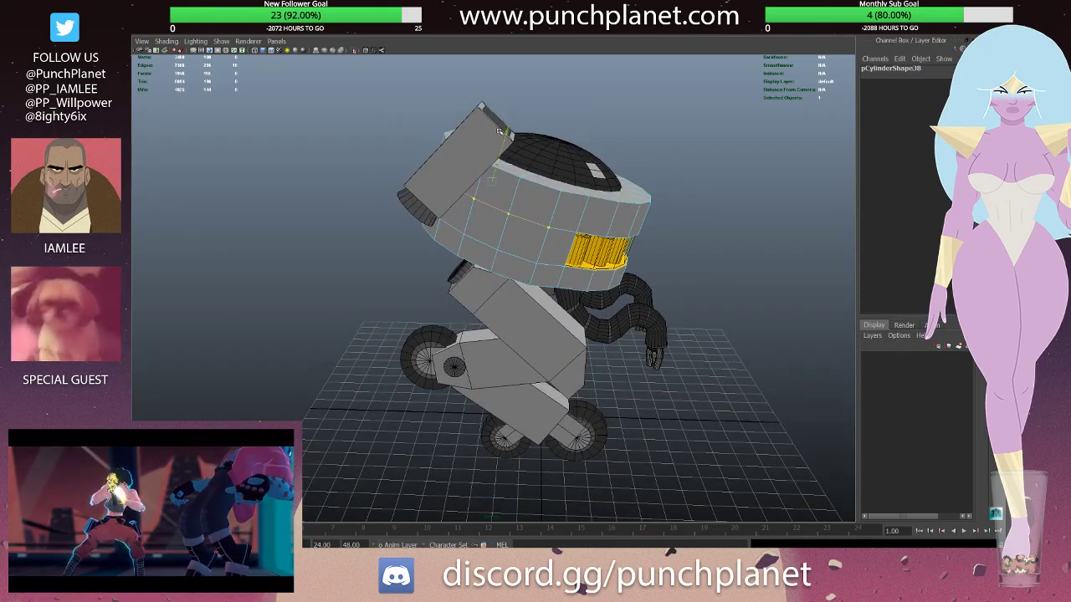
{"action": "mouse_move", "coordinate": [501, 129]}
{"action": "left_mouse_down", "text": "alt"}
{"action": "mouse_move", "coordinate": [539, 207]}
{"action": "mouse_move", "coordinate": [530, 210]}
{"action": "left_mouse_up", "text": "alt"}
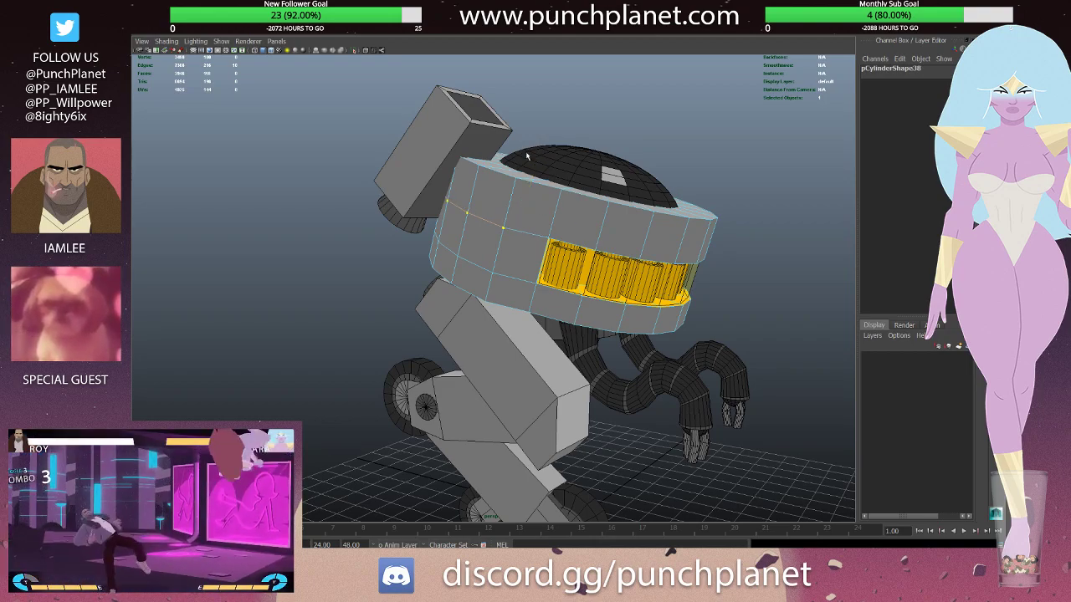
{"action": "key", "text": "F8"}
{"action": "key", "text": "F8"}
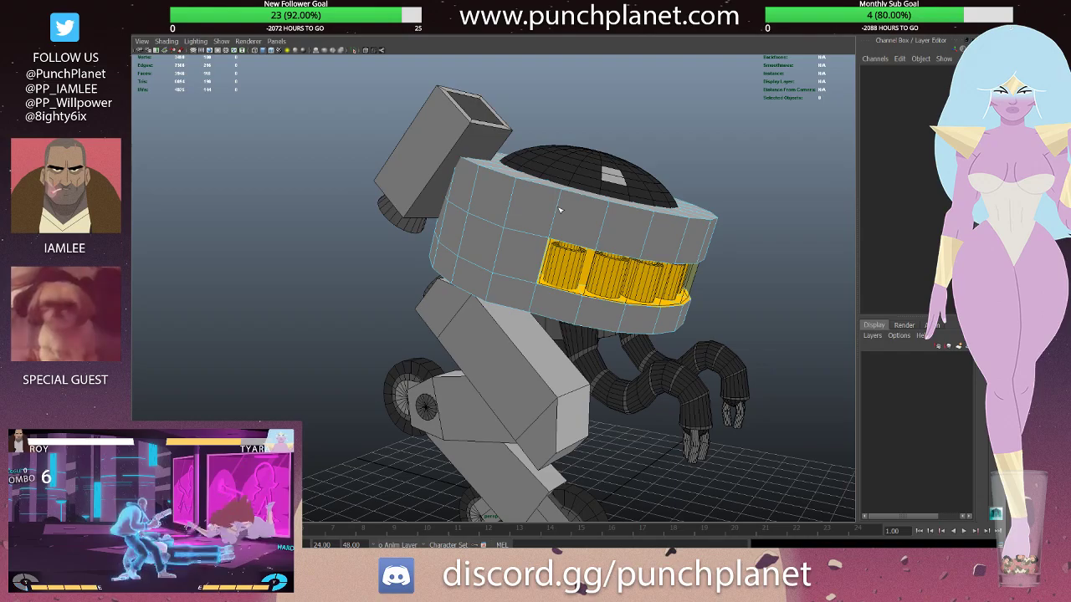
- Insert four more edge loops around head ring pCylinder38
{"action": "left_click_drag", "start_coordinate": [513, 299], "coordinate": [495, 282], "text": "alt"}
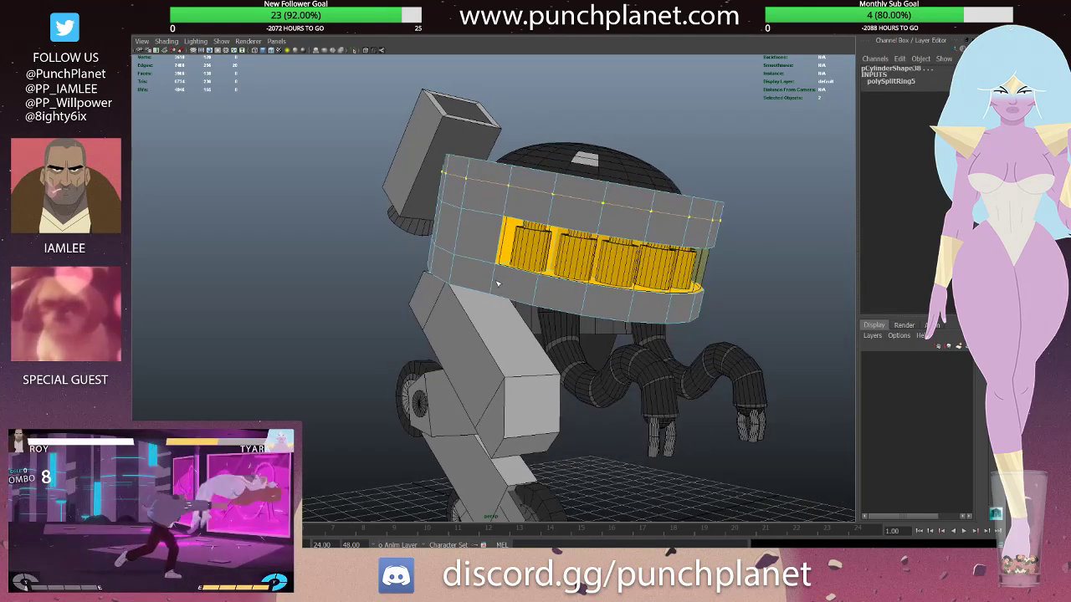
{"action": "left_click", "coordinate": [535, 289]}
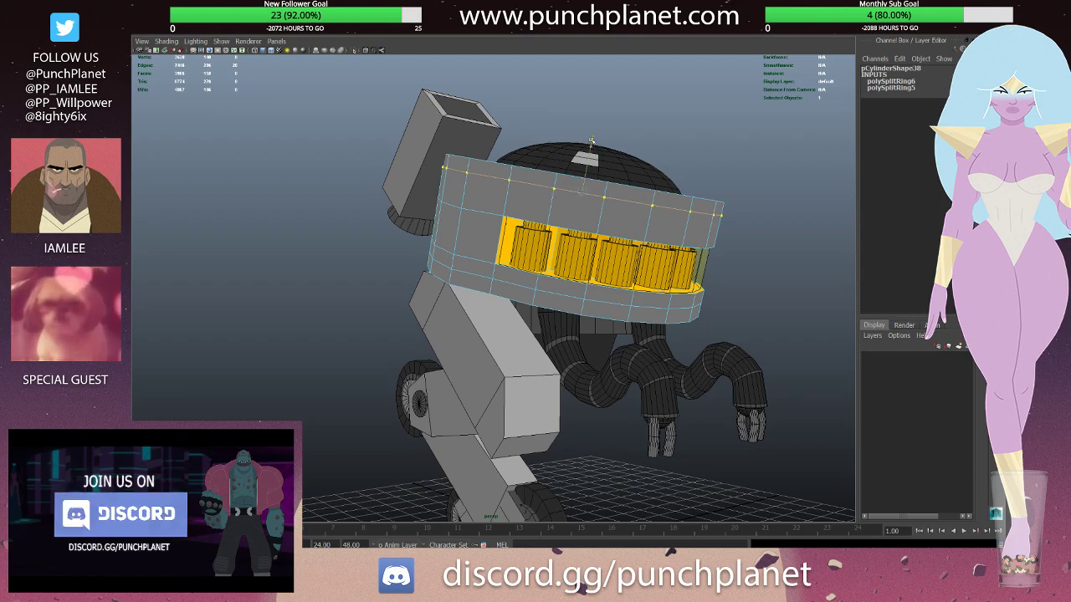
{"action": "mouse_move", "coordinate": [550, 159]}
{"action": "left_mouse_down", "text": "alt"}
{"action": "mouse_move", "coordinate": [505, 194]}
{"action": "mouse_move", "coordinate": [517, 223]}
{"action": "left_mouse_up", "text": "alt"}
{"action": "left_click", "coordinate": [514, 178]}
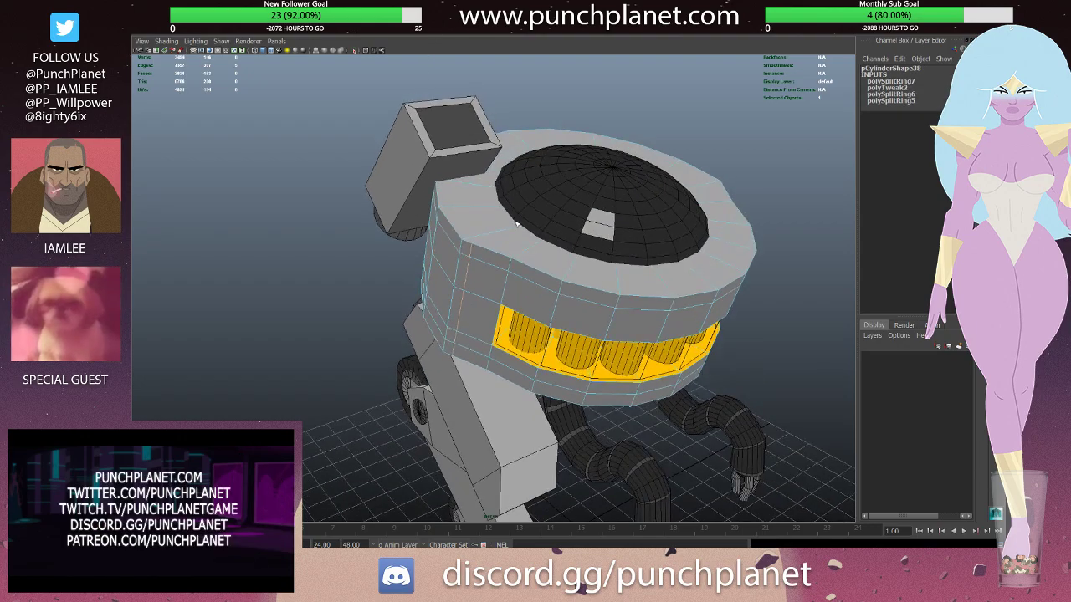
{"action": "left_click", "coordinate": [503, 269]}
{"action": "mouse_move", "coordinate": [502, 269]}
{"action": "left_mouse_down", "text": "alt"}
{"action": "mouse_move", "coordinate": [483, 297]}
{"action": "mouse_move", "coordinate": [495, 216]}
{"action": "mouse_move", "coordinate": [492, 272]}
{"action": "mouse_move", "coordinate": [670, 197]}
{"action": "left_mouse_up", "text": "alt"}
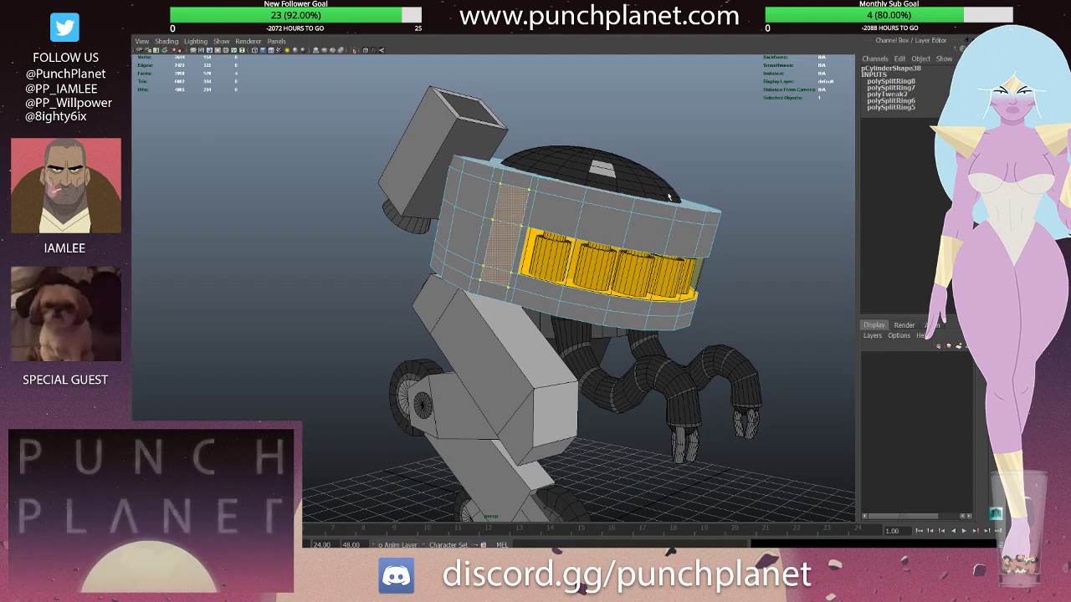
- Leave component mode and hide the wireframe for a close front view of the head
{"action": "left_click", "coordinate": [695, 184]}
{"action": "left_click_drag", "start_coordinate": [694, 184], "coordinate": [722, 249], "text": "alt"}
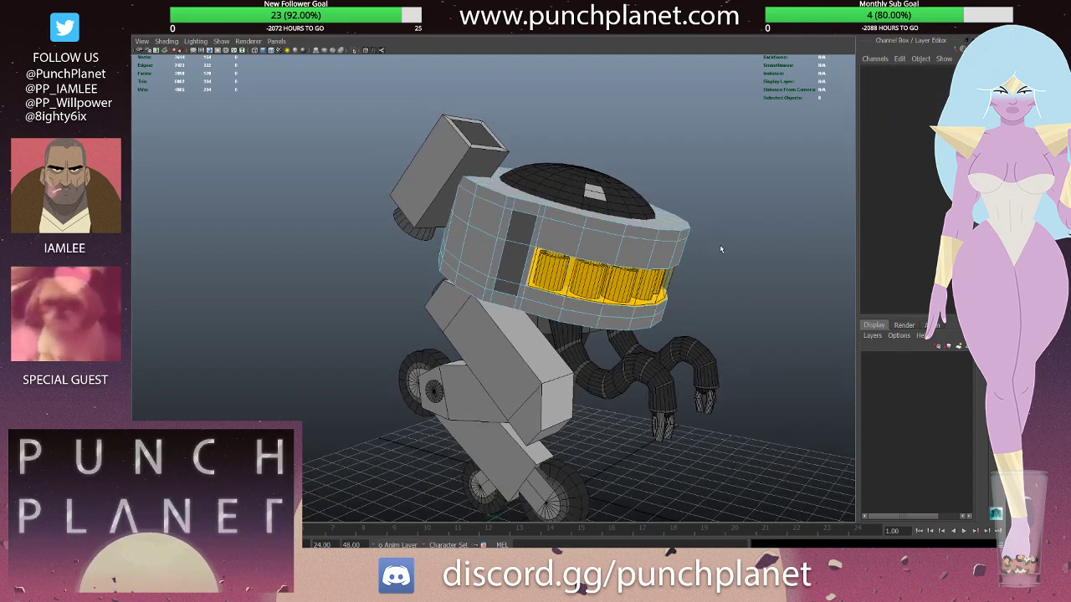
{"action": "key", "text": "F8"}
{"action": "scroll", "coordinate": [648, 242], "scroll_direction": "down", "scroll_amount": 3}
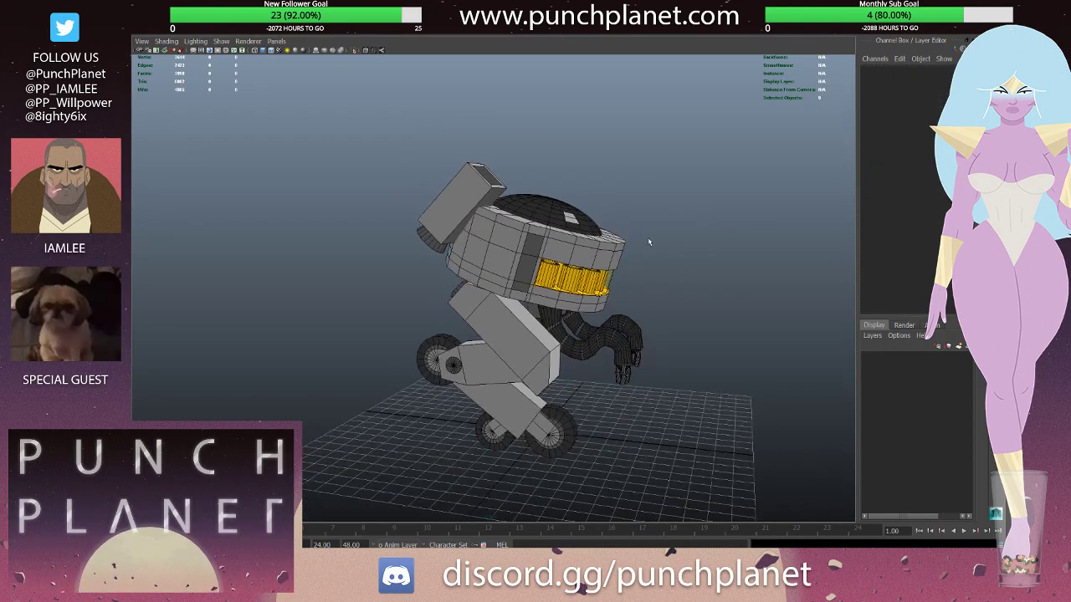
{"action": "key", "text": "5"}
{"action": "mouse_move", "coordinate": [648, 242]}
{"action": "left_mouse_down", "text": "alt"}
{"action": "mouse_move", "coordinate": [536, 246]}
{"action": "mouse_move", "coordinate": [457, 207]}
{"action": "mouse_move", "coordinate": [452, 246]}
{"action": "left_mouse_up", "text": "alt"}
{"action": "scroll", "coordinate": [526, 248], "scroll_direction": "up", "scroll_amount": 5}
{"action": "scroll", "coordinate": [493, 235], "scroll_direction": "down", "scroll_amount": 4}
- Select a face on the head's side panel and check it from several angles
{"action": "left_click", "coordinate": [457, 206]}
{"action": "scroll", "coordinate": [457, 207], "scroll_direction": "up", "scroll_amount": 3}
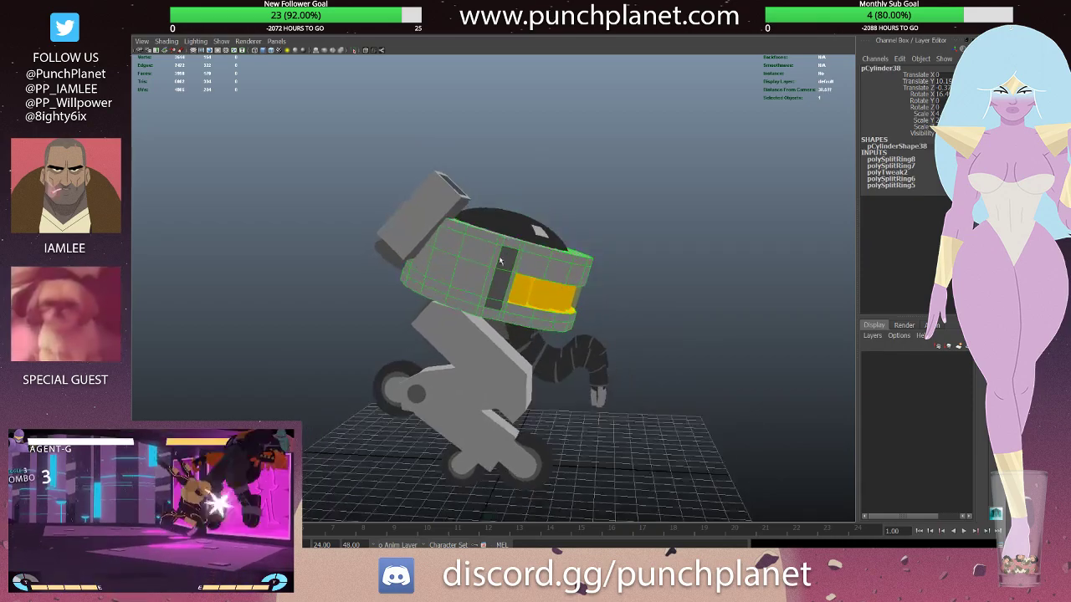
{"action": "key", "text": "F11"}
{"action": "left_click", "coordinate": [435, 260]}
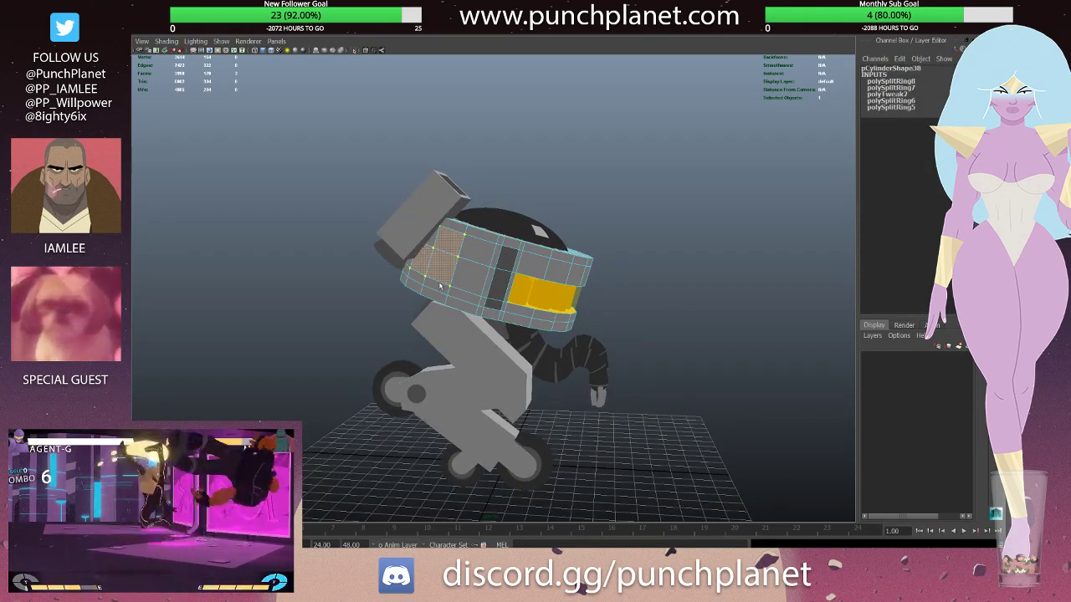
{"action": "left_click_drag", "start_coordinate": [434, 238], "coordinate": [516, 285], "text": "alt"}
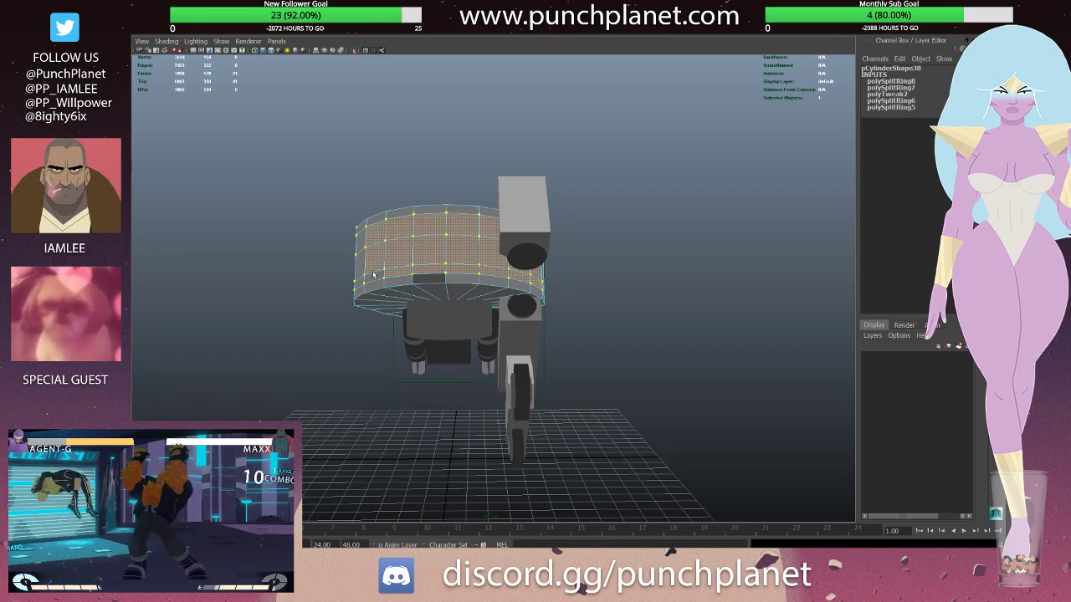
{"action": "mouse_move", "coordinate": [373, 274]}
{"action": "left_mouse_down", "text": "alt"}
{"action": "mouse_move", "coordinate": [399, 257]}
{"action": "mouse_move", "coordinate": [528, 239]}
{"action": "mouse_move", "coordinate": [755, 385]}
{"action": "left_mouse_up", "text": "alt"}
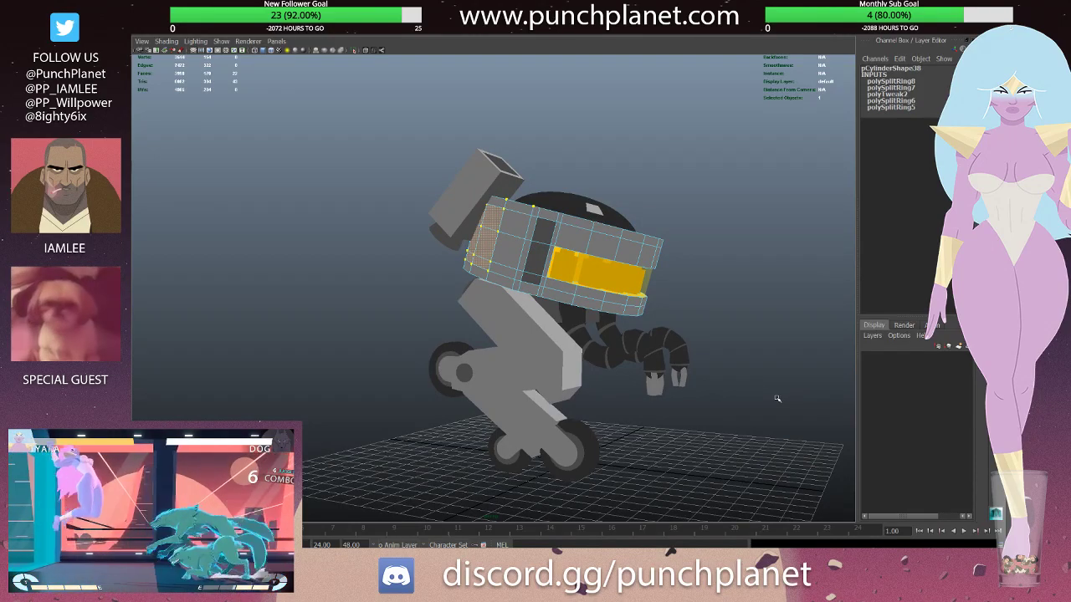
{"action": "left_click", "coordinate": [778, 387]}
{"action": "mouse_move", "coordinate": [733, 255]}
{"action": "left_mouse_down", "text": "alt"}
{"action": "mouse_move", "coordinate": [645, 253]}
{"action": "mouse_move", "coordinate": [520, 226]}
{"action": "mouse_move", "coordinate": [543, 210]}
{"action": "mouse_move", "coordinate": [529, 224]}
{"action": "left_mouse_up", "text": "alt"}
{"action": "scroll", "coordinate": [520, 226], "scroll_direction": "down", "scroll_amount": 2}
- Select side-panel faces for the stripe, then view the head in wireframe for vertex editing
{"action": "left_click", "coordinate": [443, 215]}
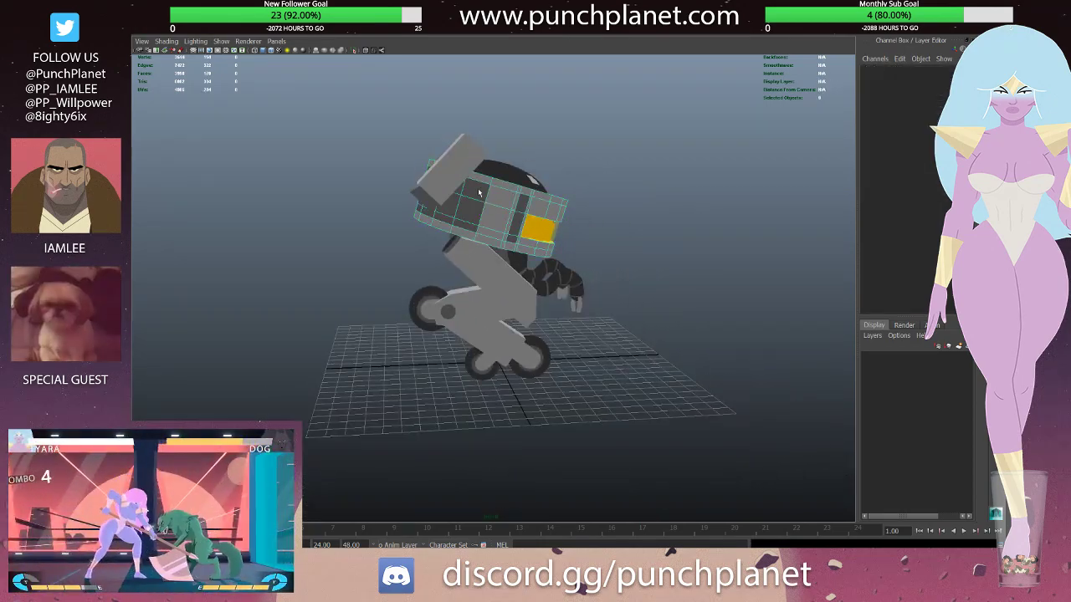
{"action": "left_click", "coordinate": [484, 195]}
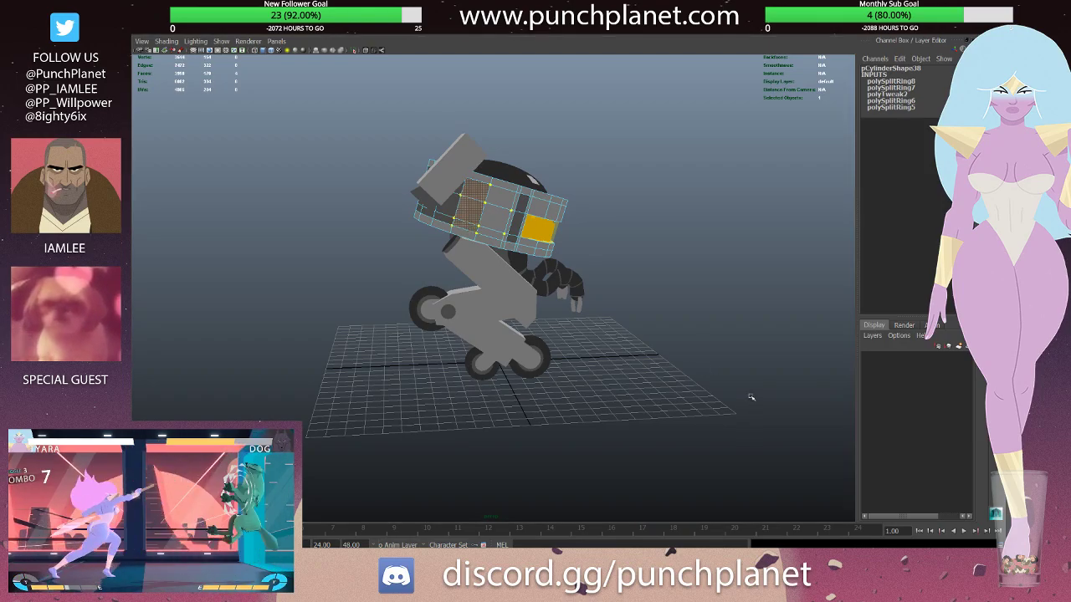
{"action": "left_click", "coordinate": [684, 224]}
{"action": "mouse_move", "coordinate": [684, 225]}
{"action": "left_mouse_down", "text": "alt"}
{"action": "mouse_move", "coordinate": [614, 228]}
{"action": "mouse_move", "coordinate": [544, 200]}
{"action": "left_mouse_up", "text": "alt"}
{"action": "left_click", "coordinate": [621, 207]}
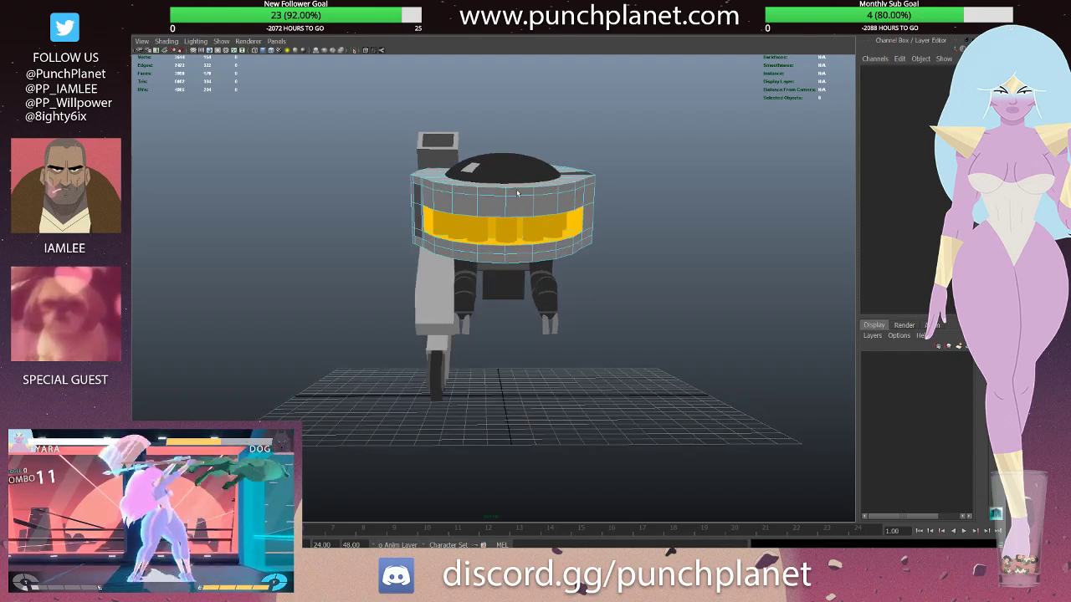
{"action": "key", "text": "4"}
{"action": "key", "text": "F8"}
- Clear the selection, return to smooth shading, and zoom out to the whole robot
{"action": "left_click", "coordinate": [714, 382]}
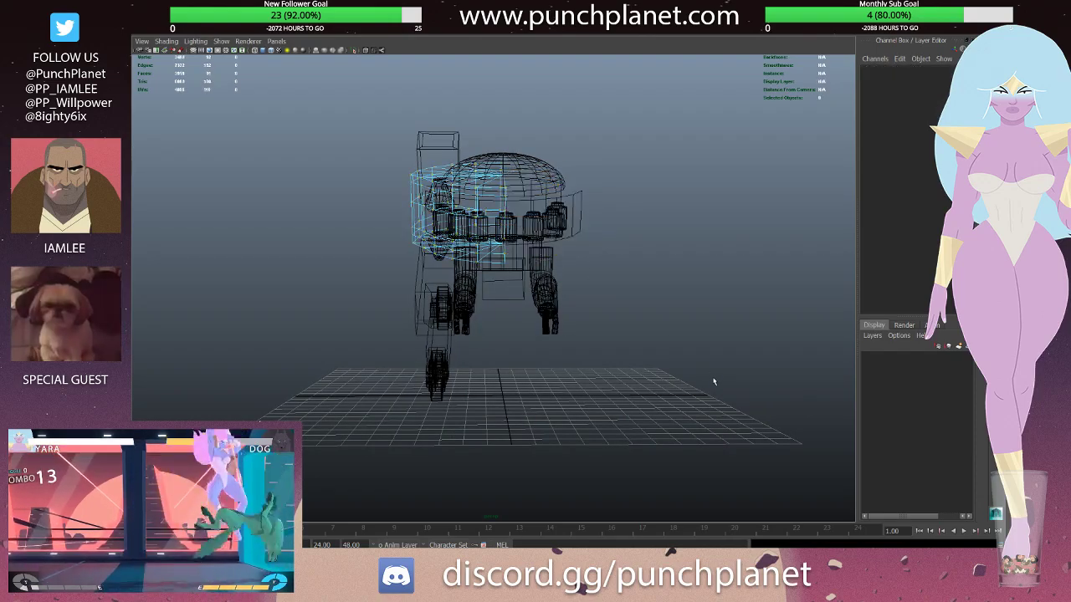
{"action": "mouse_move", "coordinate": [652, 380]}
{"action": "left_mouse_down", "text": "alt"}
{"action": "mouse_move", "coordinate": [510, 221]}
{"action": "mouse_move", "coordinate": [559, 268]}
{"action": "left_mouse_up", "text": "alt"}
{"action": "key", "text": "5"}
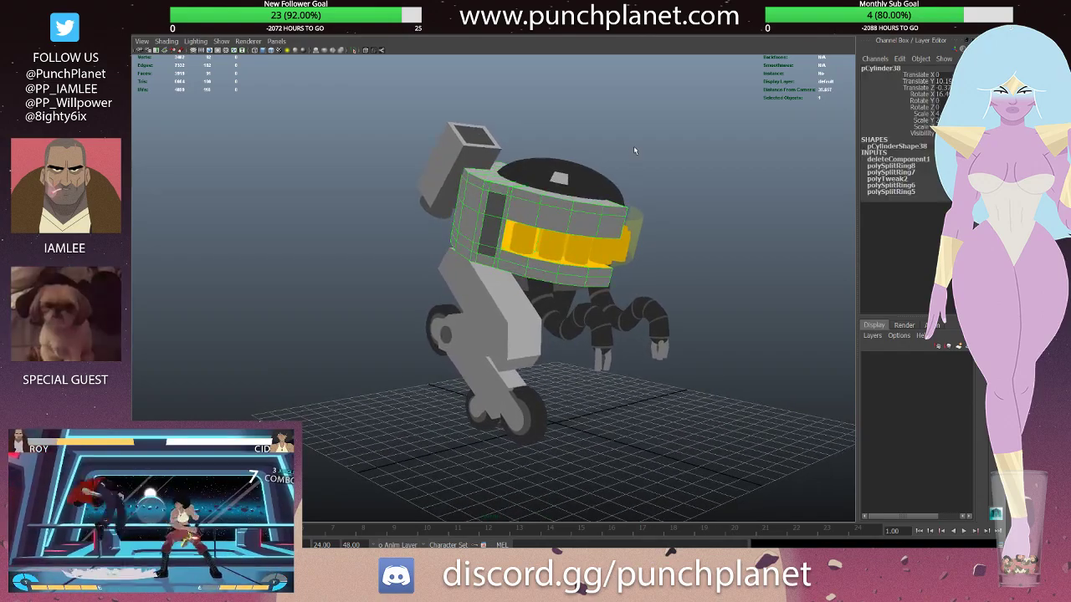
{"action": "left_click_drag", "start_coordinate": [634, 145], "coordinate": [586, 159], "text": "alt"}
{"action": "right_click_drag", "start_coordinate": [585, 159], "coordinate": [518, 168], "text": "alt"}
{"action": "mouse_move", "coordinate": [519, 167]}
{"action": "left_mouse_down", "text": "alt"}
{"action": "mouse_move", "coordinate": [500, 165]}
{"action": "mouse_move", "coordinate": [519, 176]}
{"action": "left_mouse_up", "text": "alt"}
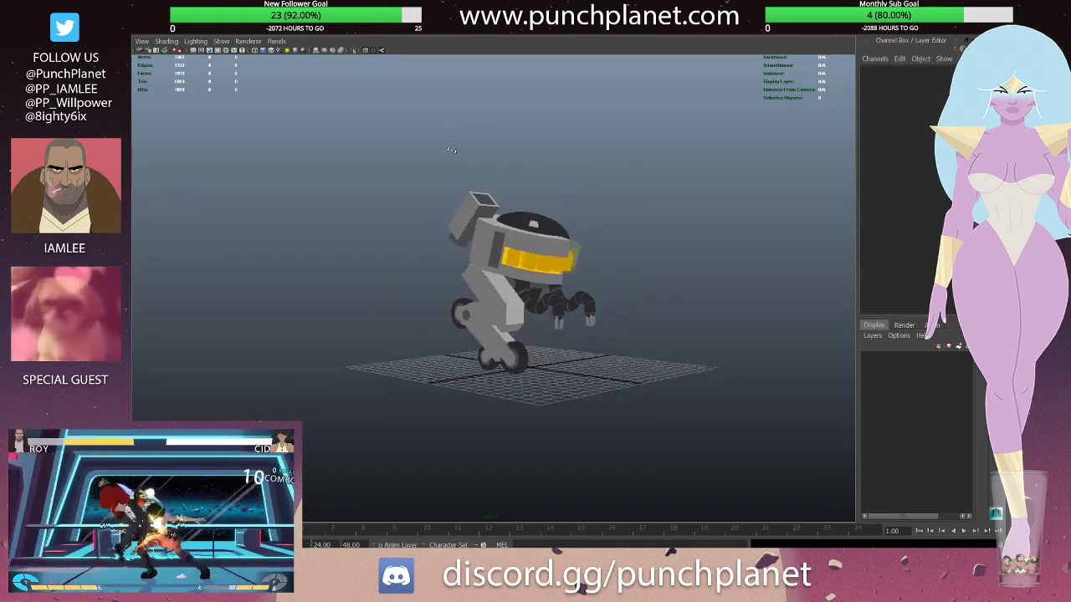
{"action": "right_click_drag", "start_coordinate": [518, 176], "coordinate": [585, 217], "text": "alt"}
- Select the helmet and inspect it up close from several angles
{"action": "left_click", "coordinate": [536, 222]}
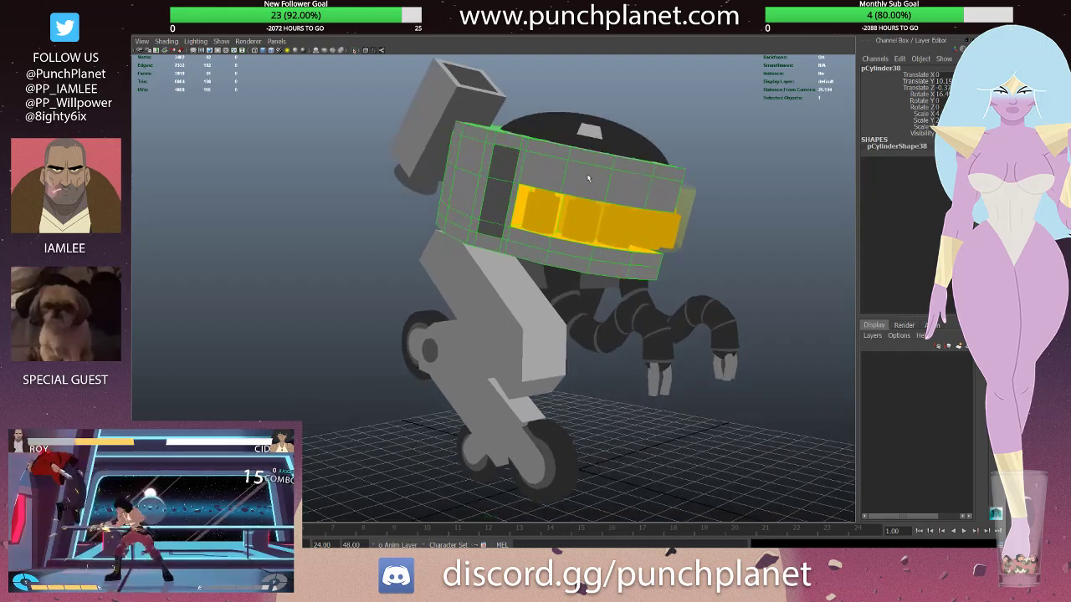
{"action": "left_click_drag", "start_coordinate": [586, 217], "coordinate": [580, 205], "text": "alt"}
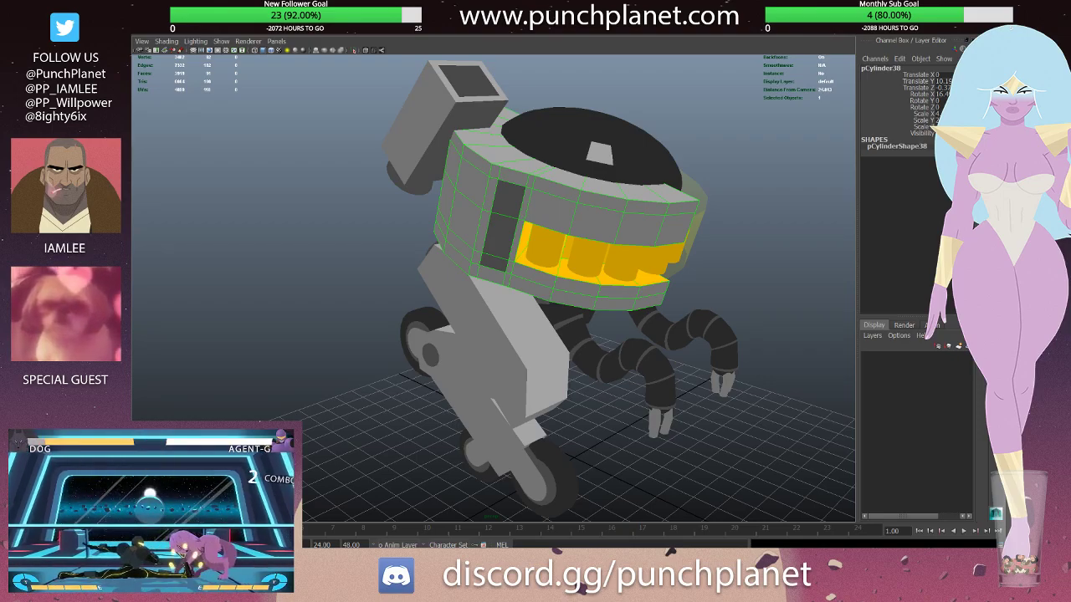
{"action": "left_click_drag", "start_coordinate": [636, 251], "coordinate": [659, 250], "text": "alt"}
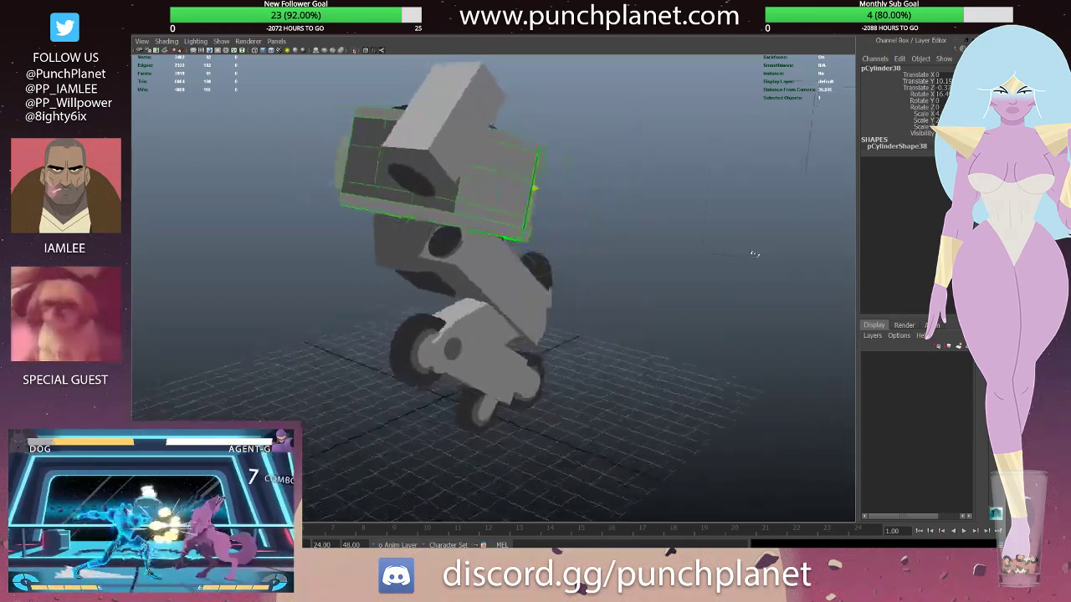
{"action": "scroll", "coordinate": [594, 225], "scroll_direction": "up", "scroll_amount": 2}
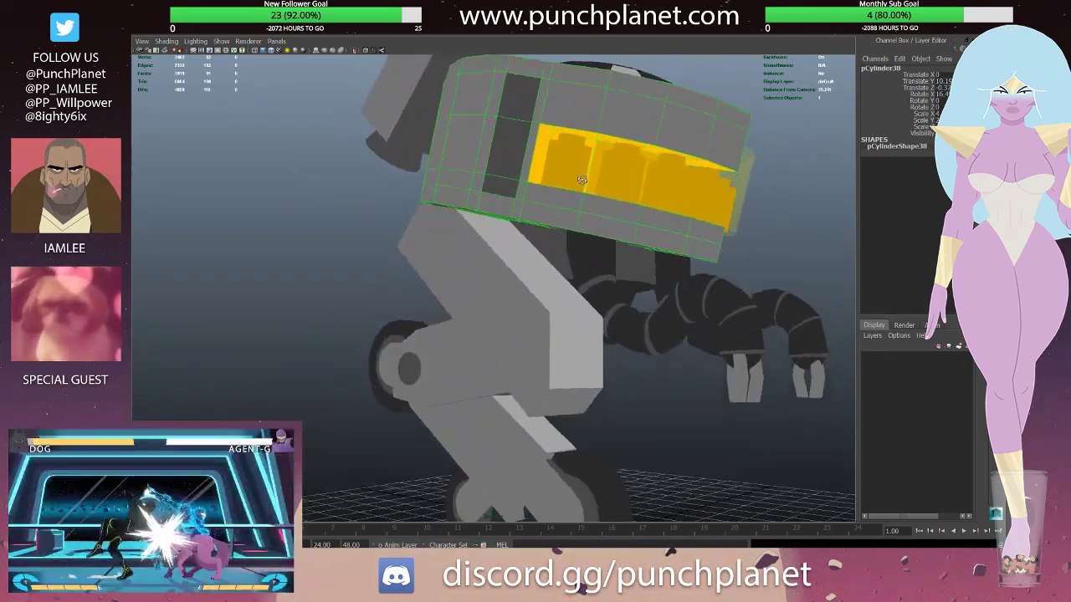
{"action": "mouse_move", "coordinate": [584, 214]}
{"action": "left_mouse_down", "text": "alt"}
{"action": "mouse_move", "coordinate": [707, 147]}
{"action": "mouse_move", "coordinate": [686, 161]}
{"action": "mouse_move", "coordinate": [632, 154]}
{"action": "left_mouse_up", "text": "alt"}
{"action": "left_click", "coordinate": [695, 151]}
{"action": "scroll", "coordinate": [686, 161], "scroll_direction": "down", "scroll_amount": 2}
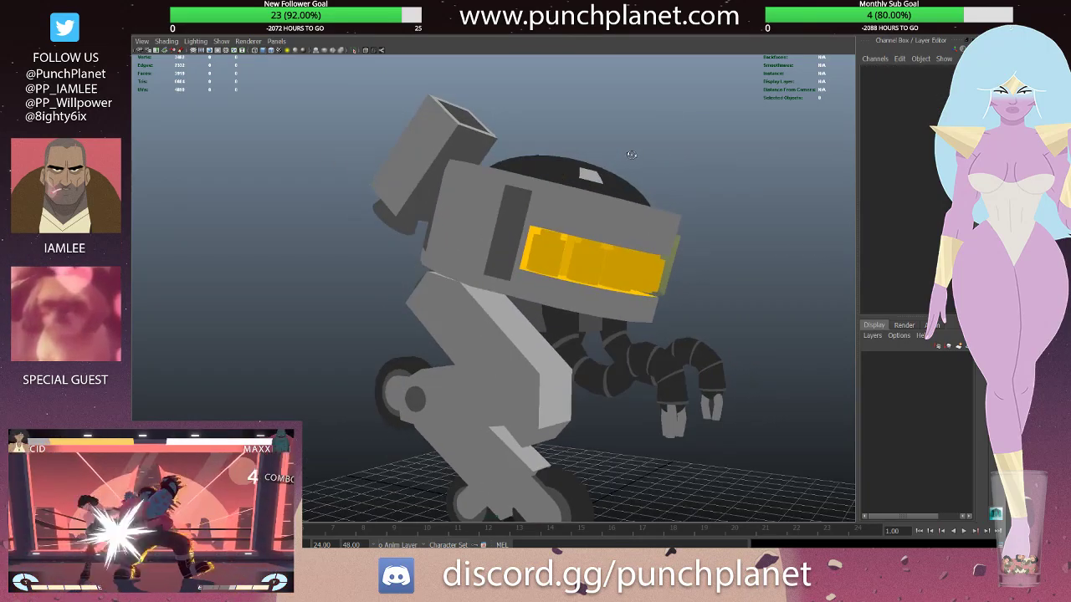
- Select the dome, isolate it, then bring the whole robot back
{"action": "left_click", "coordinate": [579, 165]}
{"action": "key", "text": "ctrl+1"}
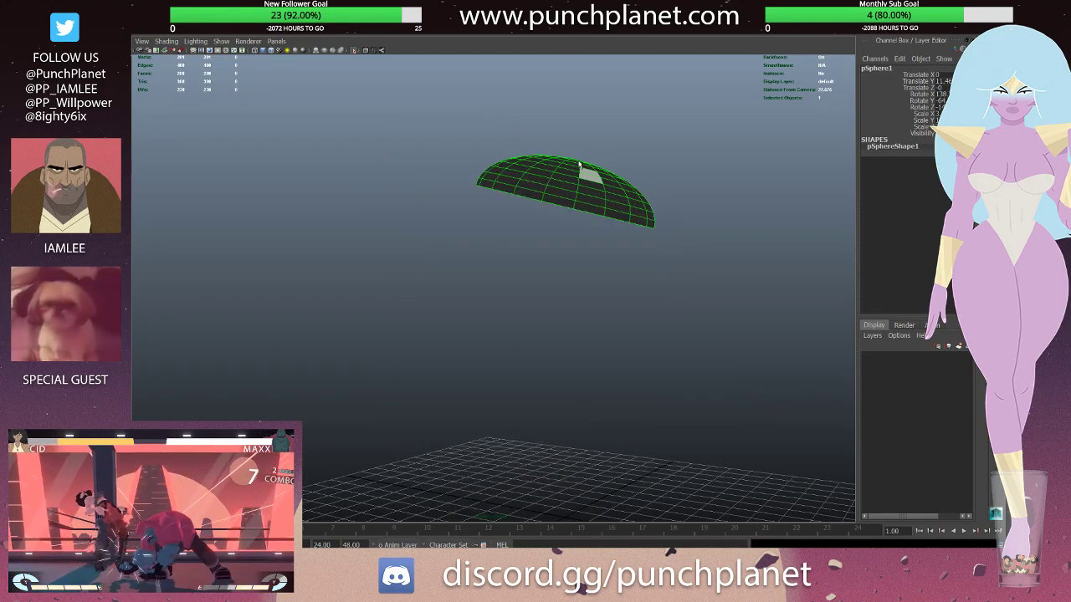
{"action": "key", "text": "ctrl+1"}
- Deselect the dome, select the helmet and orbit in close to inspect it
{"action": "left_click", "coordinate": [555, 116]}
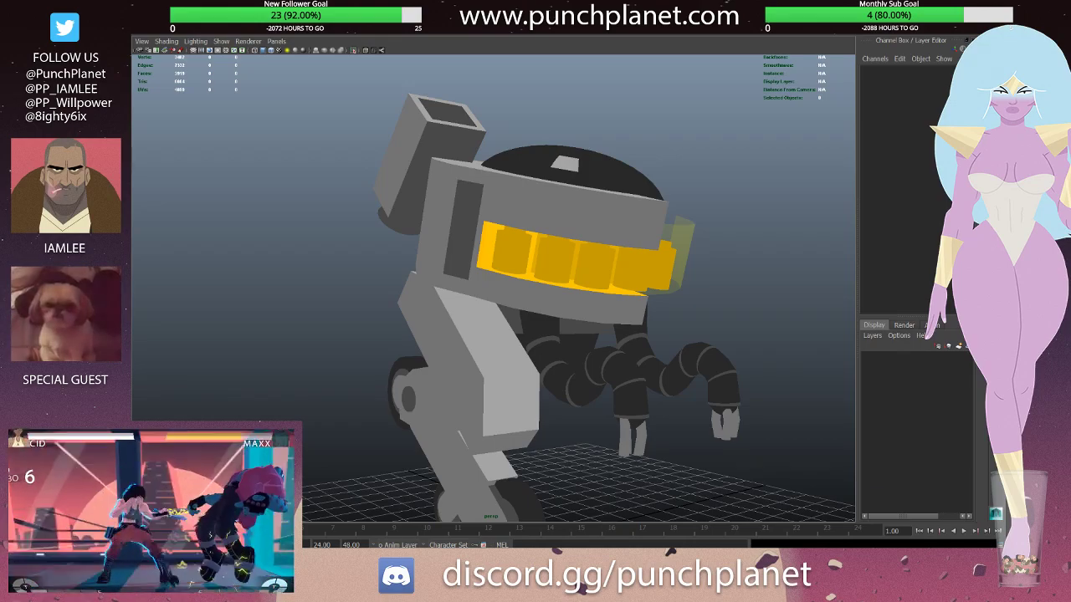
{"action": "left_click_drag", "start_coordinate": [586, 251], "coordinate": [647, 208], "text": "alt"}
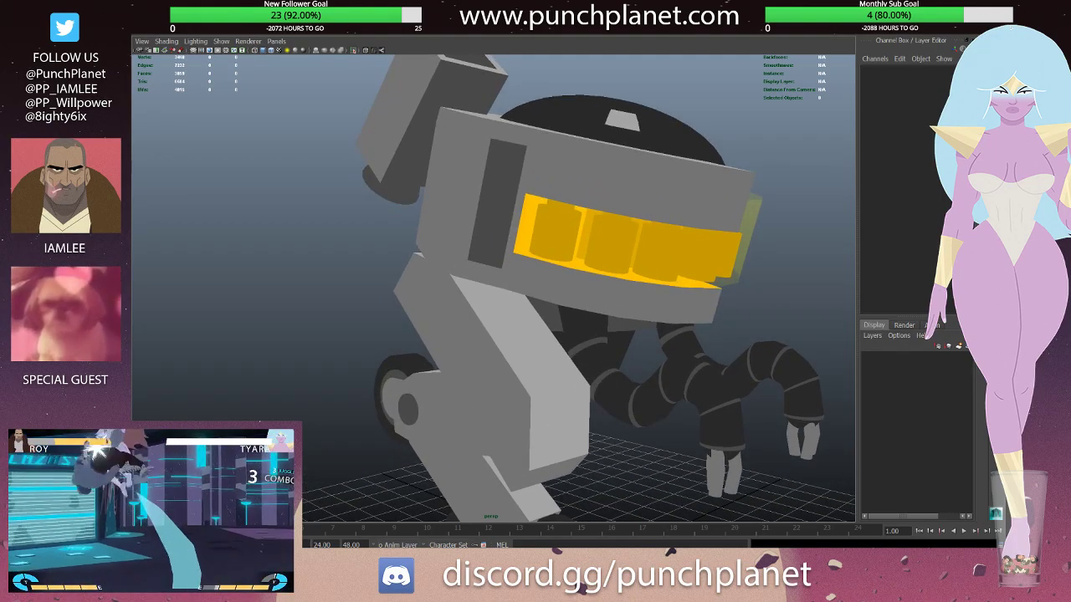
{"action": "left_click", "coordinate": [602, 168]}
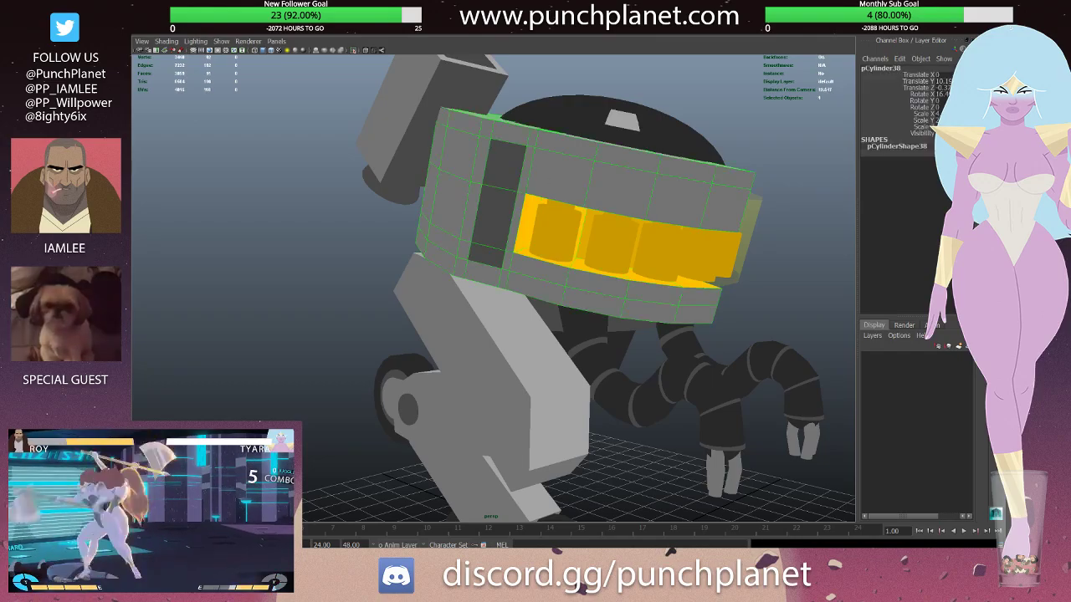
{"action": "left_click_drag", "start_coordinate": [586, 251], "coordinate": [617, 219], "text": "alt"}
{"action": "scroll", "coordinate": [618, 219], "scroll_direction": "up", "scroll_amount": 2}
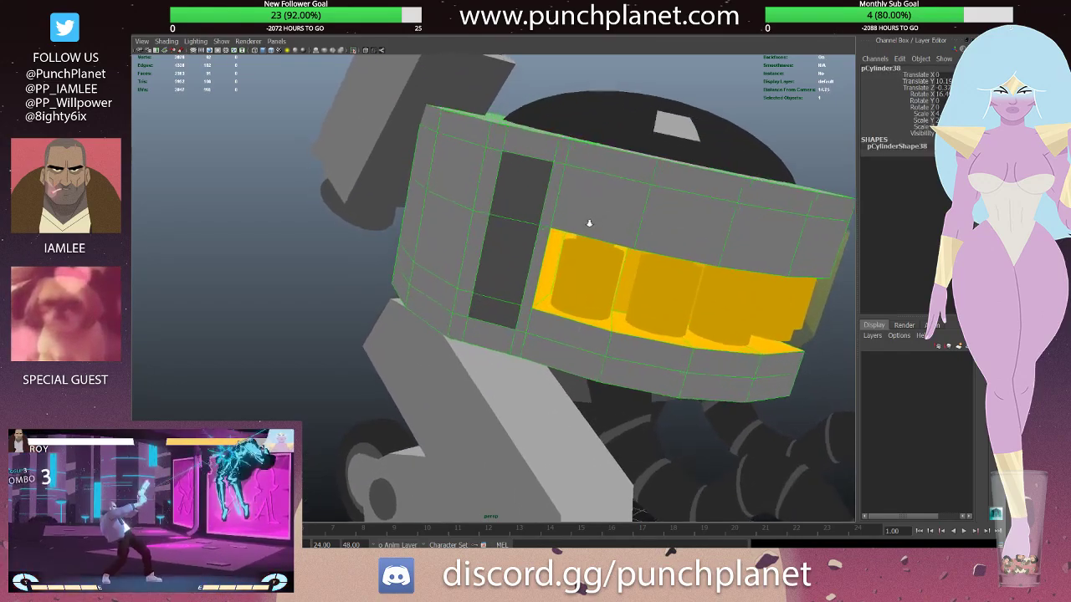
{"action": "scroll", "coordinate": [618, 219], "scroll_direction": "up", "scroll_amount": 2}
{"action": "left_click_drag", "start_coordinate": [454, 158], "coordinate": [483, 162], "text": "alt"}
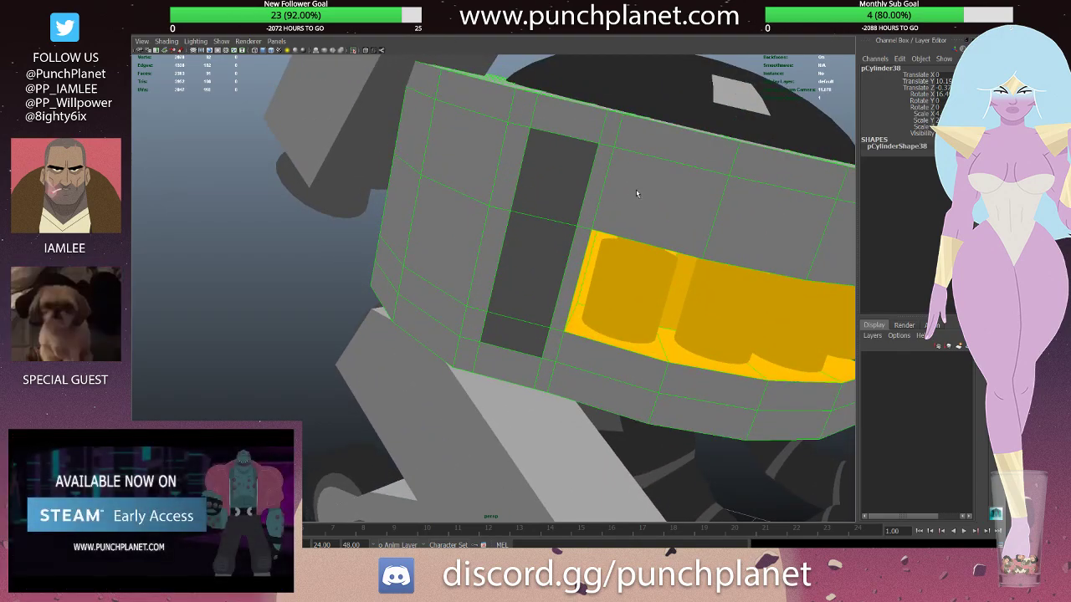
{"action": "scroll", "coordinate": [636, 194], "scroll_direction": "down", "scroll_amount": 3}
- Insert two vertical edge loops on head cylinder pCylinder38 flanking the dark stripe
{"action": "left_click", "coordinate": [589, 108]}
{"action": "left_click_drag", "start_coordinate": [589, 107], "coordinate": [589, 107], "text": "alt"}
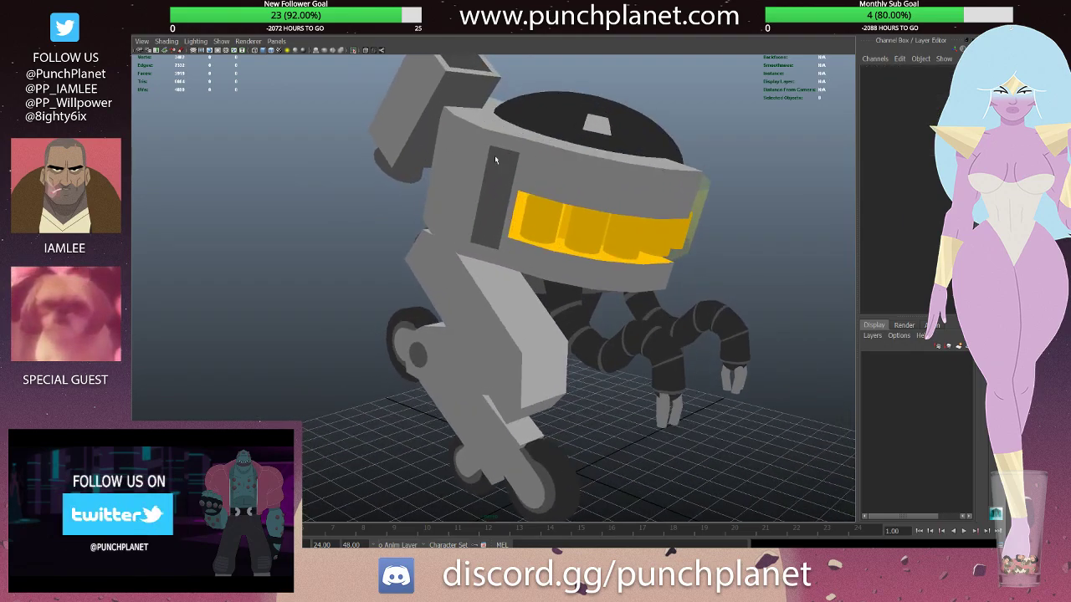
{"action": "left_click", "coordinate": [495, 156]}
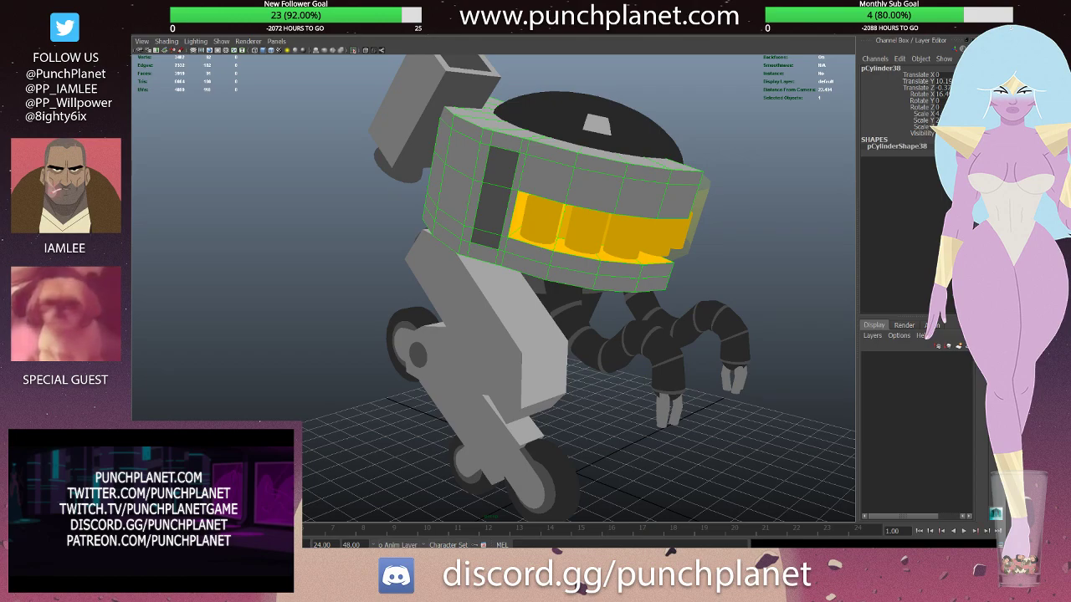
{"action": "key", "text": "F8"}
{"action": "left_click", "coordinate": [515, 178]}
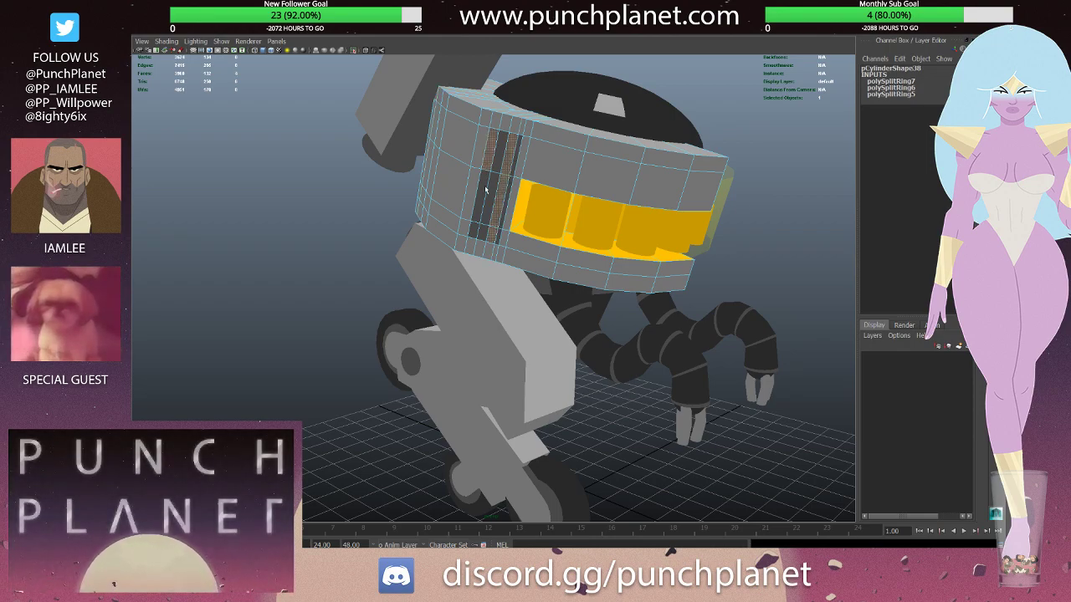
- Orbit to a closer, more frontal view of the robot and select the head cylinder
{"action": "left_click", "coordinate": [805, 386]}
{"action": "left_click_drag", "start_coordinate": [756, 210], "coordinate": [726, 203], "text": "alt"}
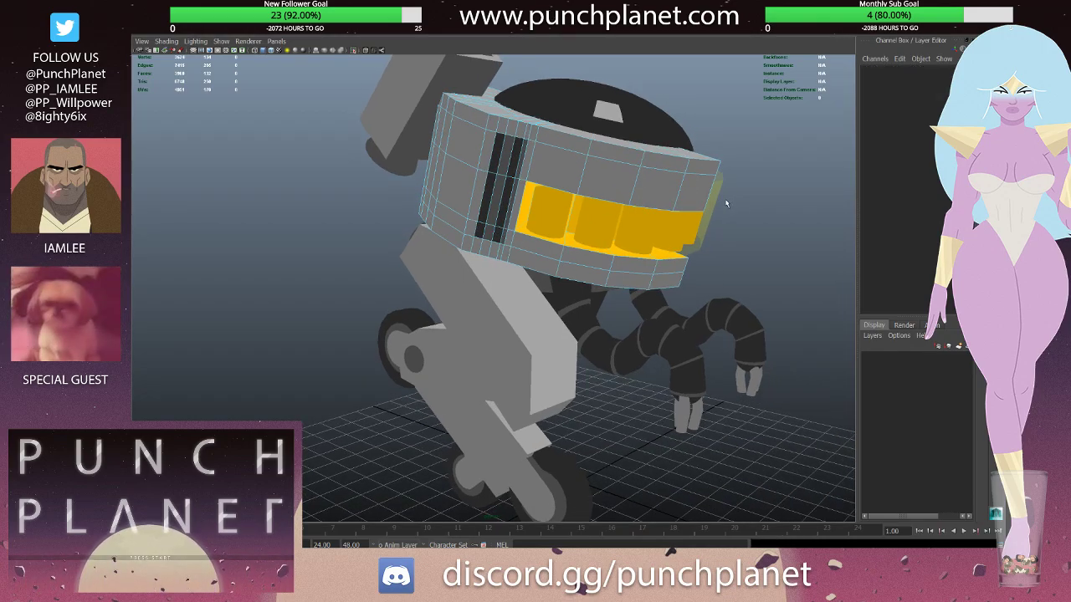
{"action": "right_click_drag", "start_coordinate": [778, 146], "coordinate": [719, 163], "text": "alt"}
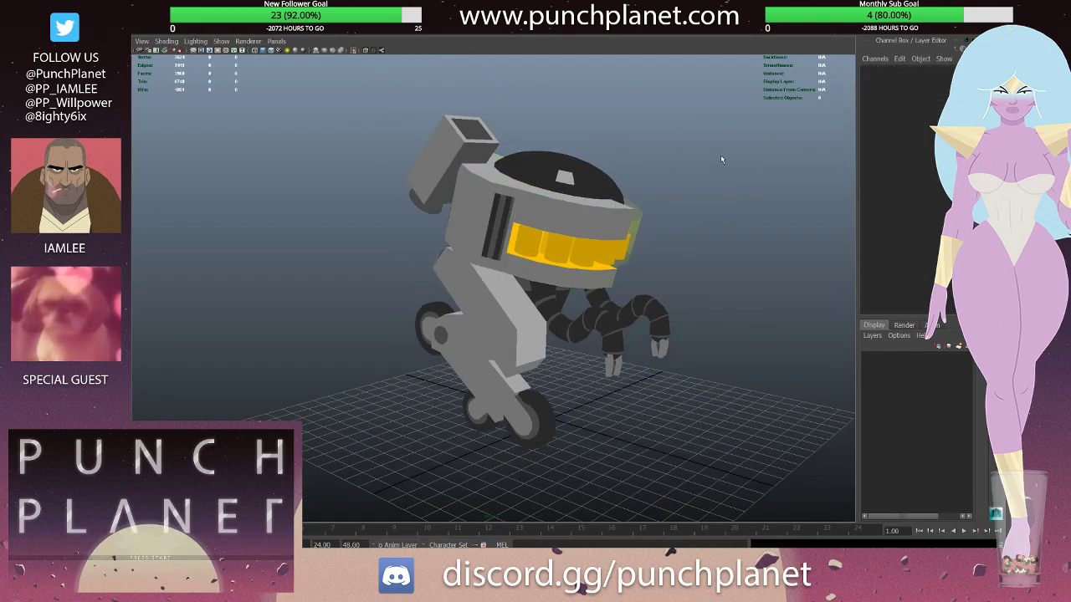
{"action": "mouse_move", "coordinate": [720, 154]}
{"action": "left_mouse_down", "text": "alt"}
{"action": "mouse_move", "coordinate": [630, 177]}
{"action": "mouse_move", "coordinate": [670, 180]}
{"action": "left_mouse_up", "text": "alt"}
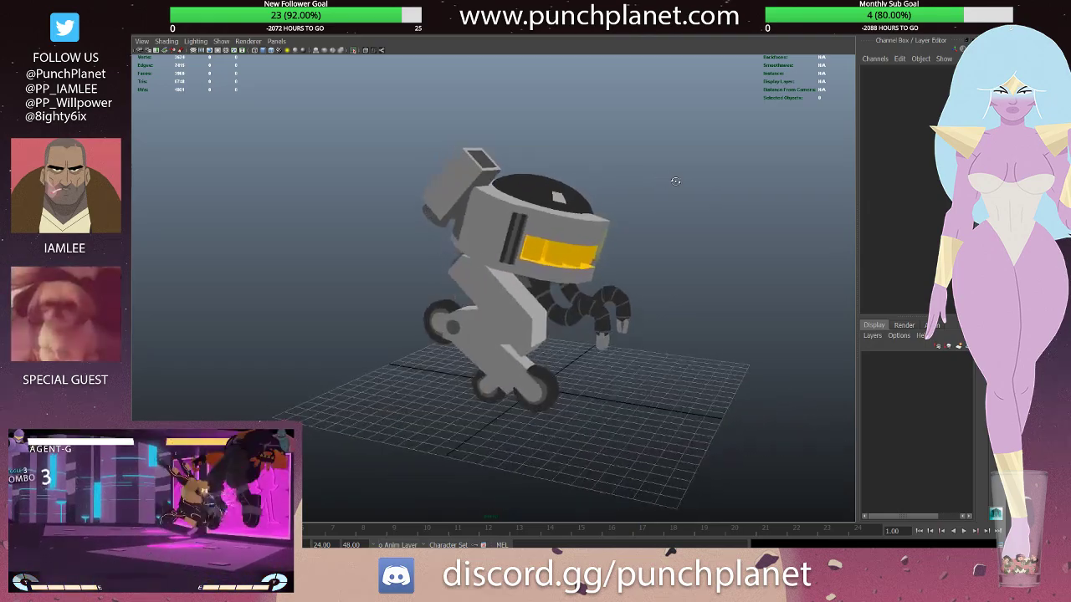
{"action": "right_click_drag", "start_coordinate": [669, 180], "coordinate": [703, 189], "text": "alt"}
{"action": "mouse_move", "coordinate": [702, 188]}
{"action": "left_mouse_down", "text": "alt"}
{"action": "mouse_move", "coordinate": [726, 193]}
{"action": "mouse_move", "coordinate": [500, 202]}
{"action": "mouse_move", "coordinate": [474, 233]}
{"action": "mouse_move", "coordinate": [494, 216]}
{"action": "left_mouse_up", "text": "alt"}
{"action": "left_click", "coordinate": [500, 202]}
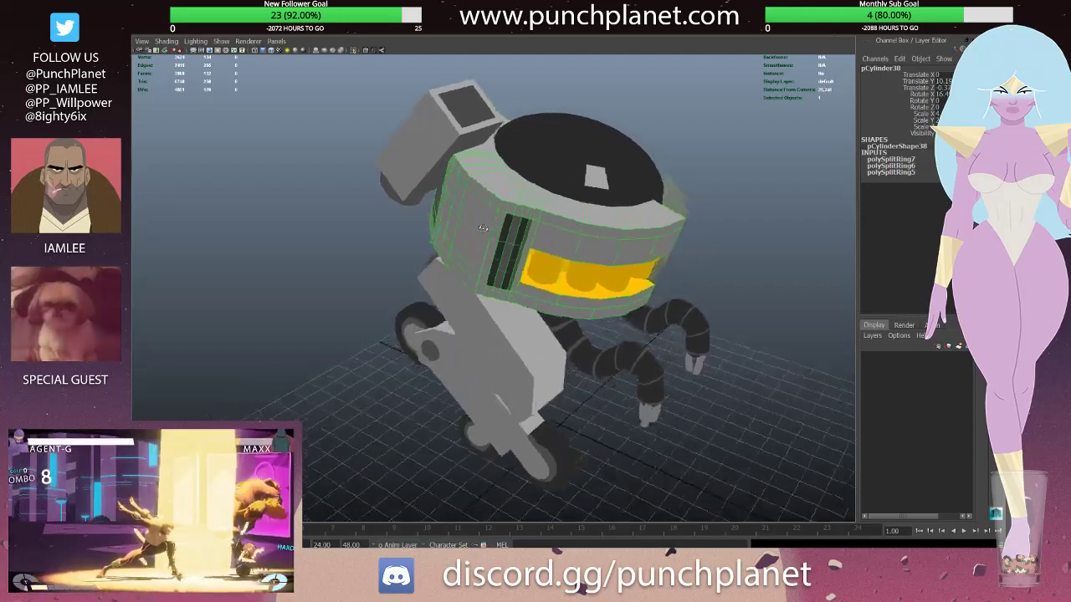
- From a higher angle, reselect the head and insert another edge loop on it
{"action": "left_click", "coordinate": [628, 120]}
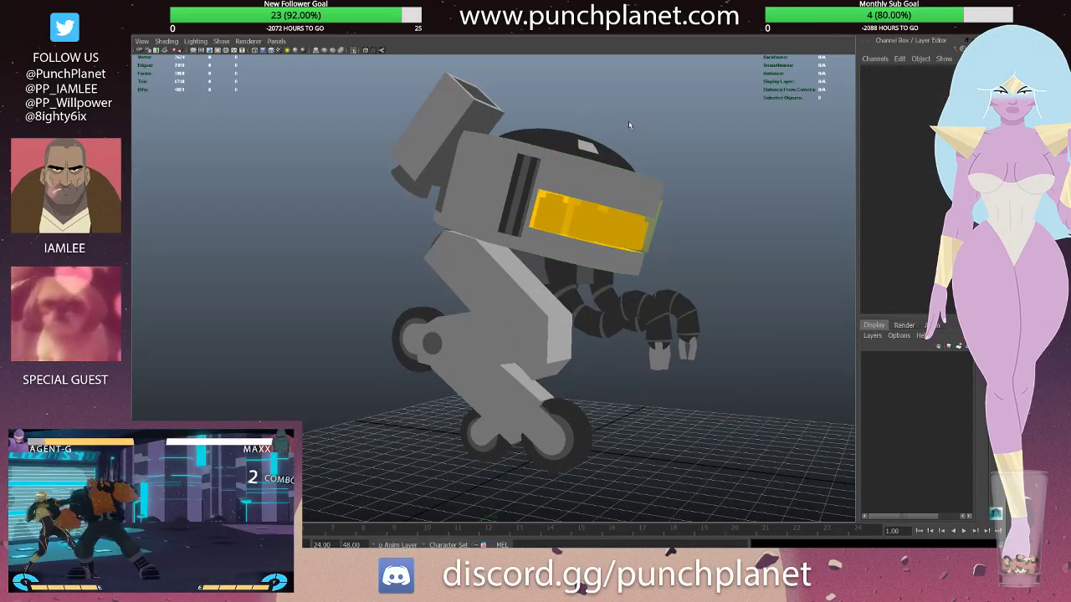
{"action": "mouse_move", "coordinate": [628, 120]}
{"action": "left_mouse_down", "text": "alt"}
{"action": "mouse_move", "coordinate": [503, 98]}
{"action": "mouse_move", "coordinate": [497, 122]}
{"action": "mouse_move", "coordinate": [500, 111]}
{"action": "left_mouse_up", "text": "alt"}
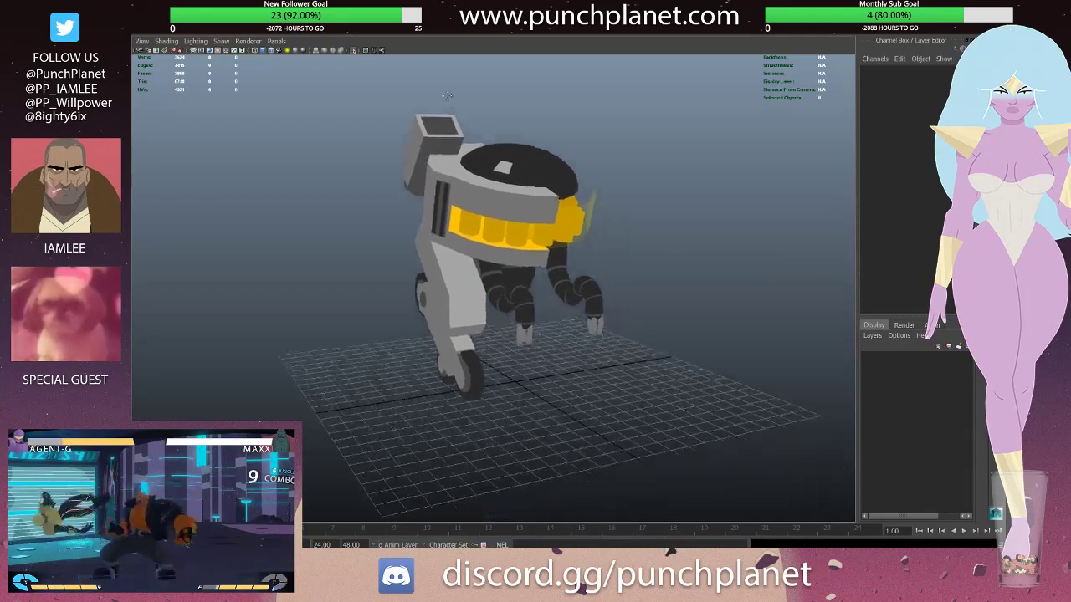
{"action": "left_click", "coordinate": [501, 111]}
{"action": "left_click", "coordinate": [500, 112], "text": "shift"}
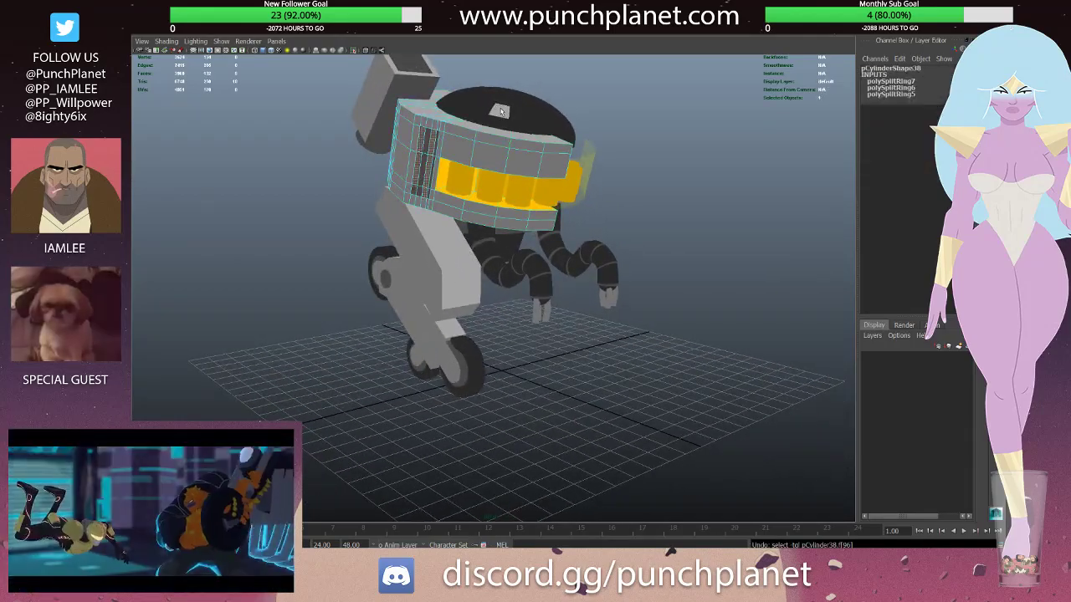
{"action": "left_click", "coordinate": [501, 111]}
{"action": "left_click_drag", "start_coordinate": [481, 128], "coordinate": [477, 155], "text": "alt"}
{"action": "scroll", "coordinate": [477, 159], "scroll_direction": "up", "scroll_amount": 5}
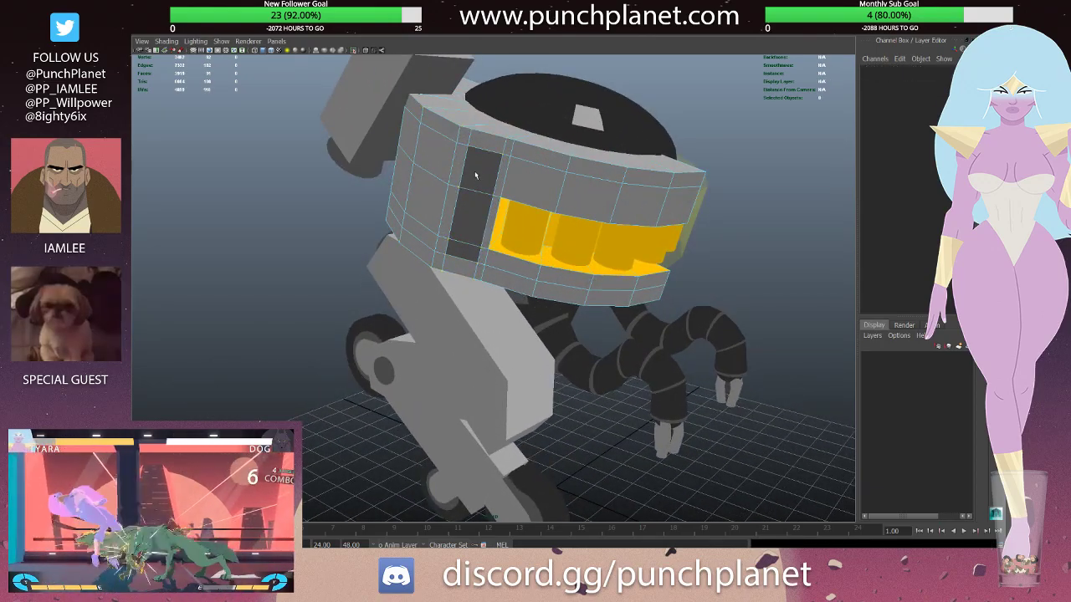
- Delete the side-strip face to open a slit and add two vertical splits (polySplit1–3) along it
{"action": "left_click", "coordinate": [482, 169]}
{"action": "key", "text": "Delete"}
{"action": "left_click_drag", "start_coordinate": [467, 218], "coordinate": [478, 249], "text": "alt"}
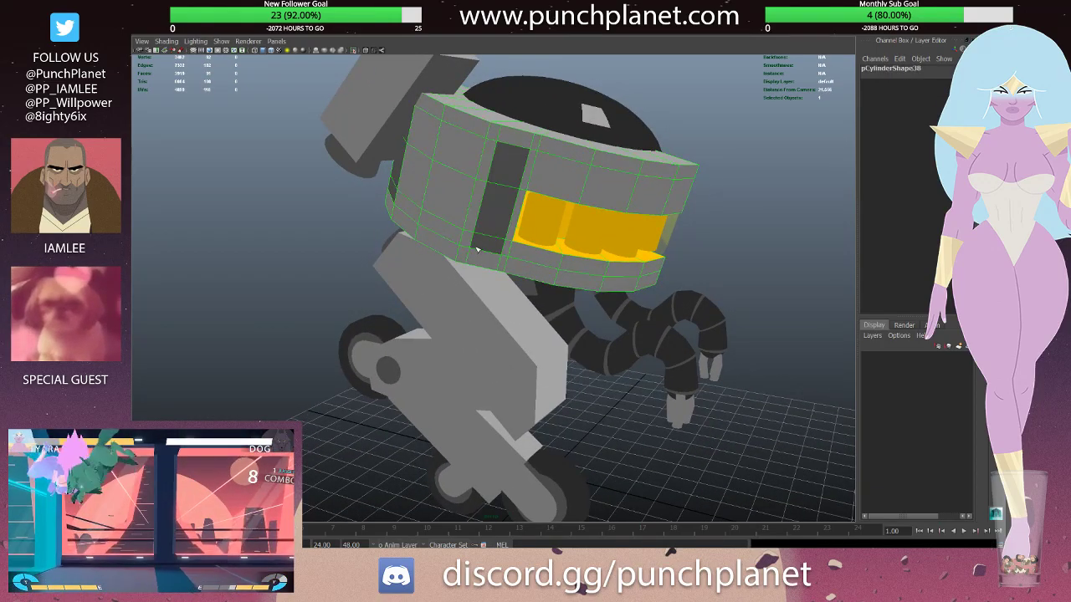
{"action": "key", "text": "Delete"}
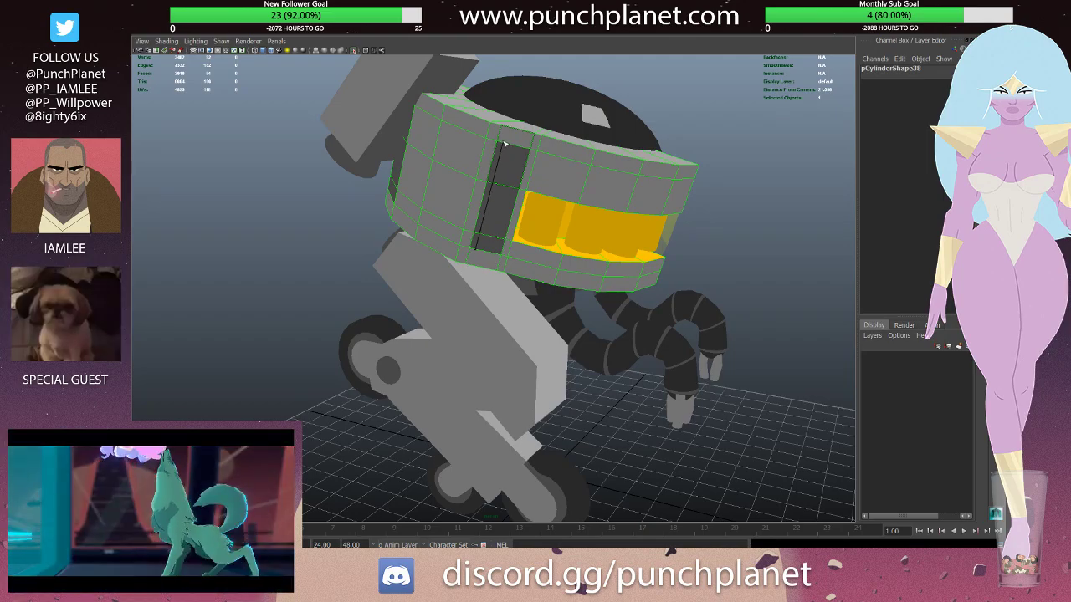
{"action": "left_click", "coordinate": [505, 144]}
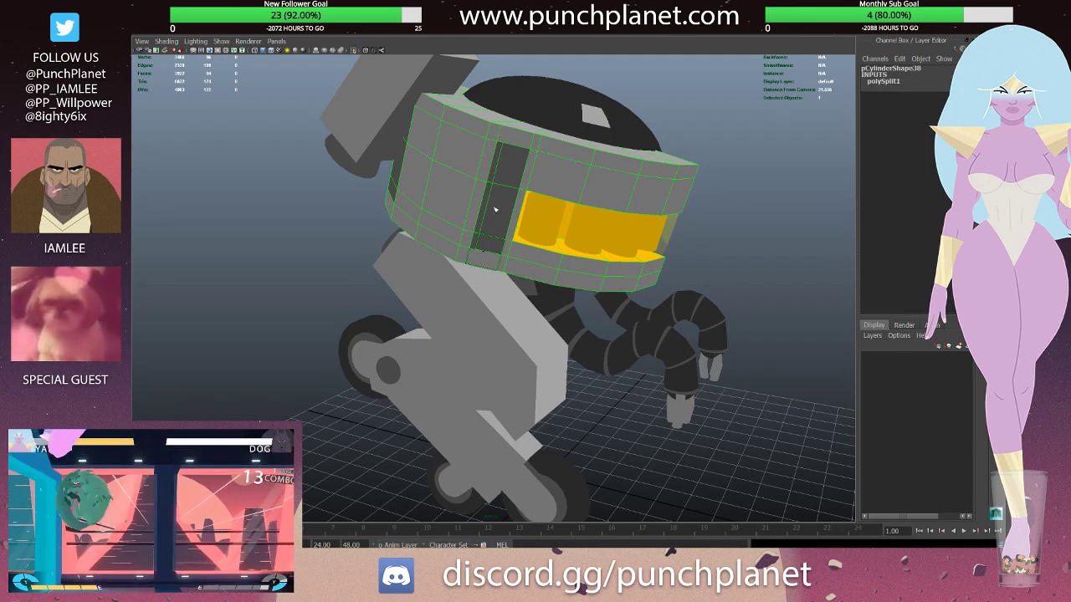
{"action": "left_click", "coordinate": [508, 235]}
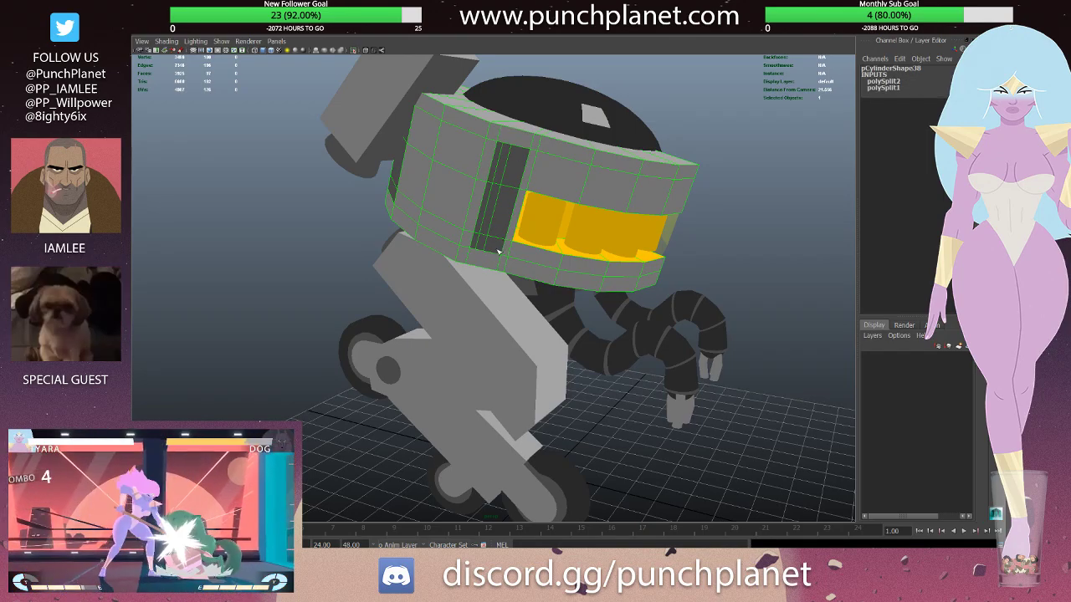
{"action": "left_click", "coordinate": [523, 148]}
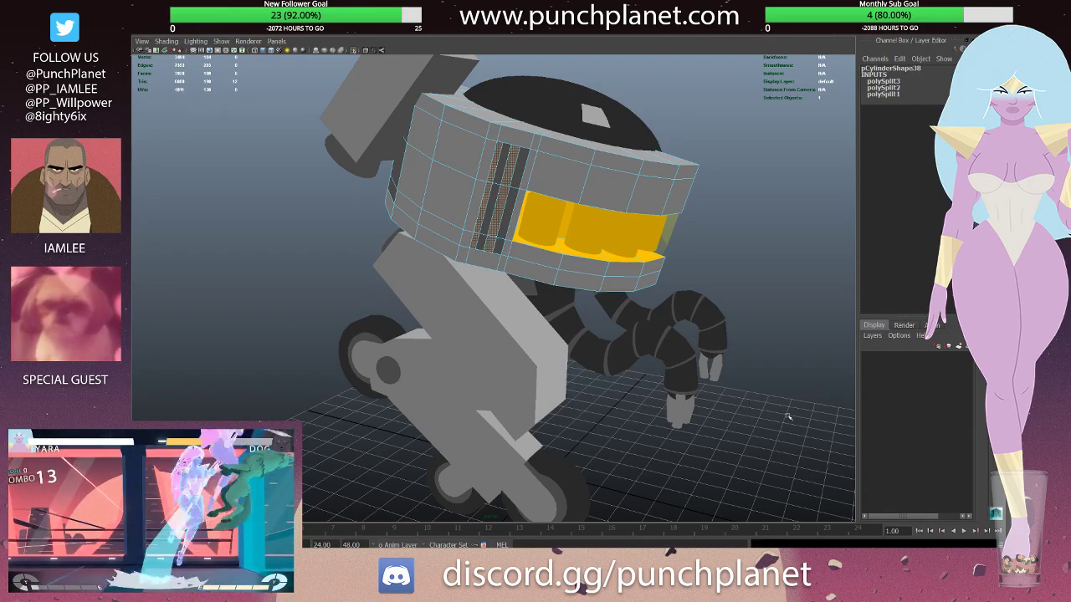
- Select the head from a new angle and assign a surface material to it
{"action": "left_click", "coordinate": [751, 233]}
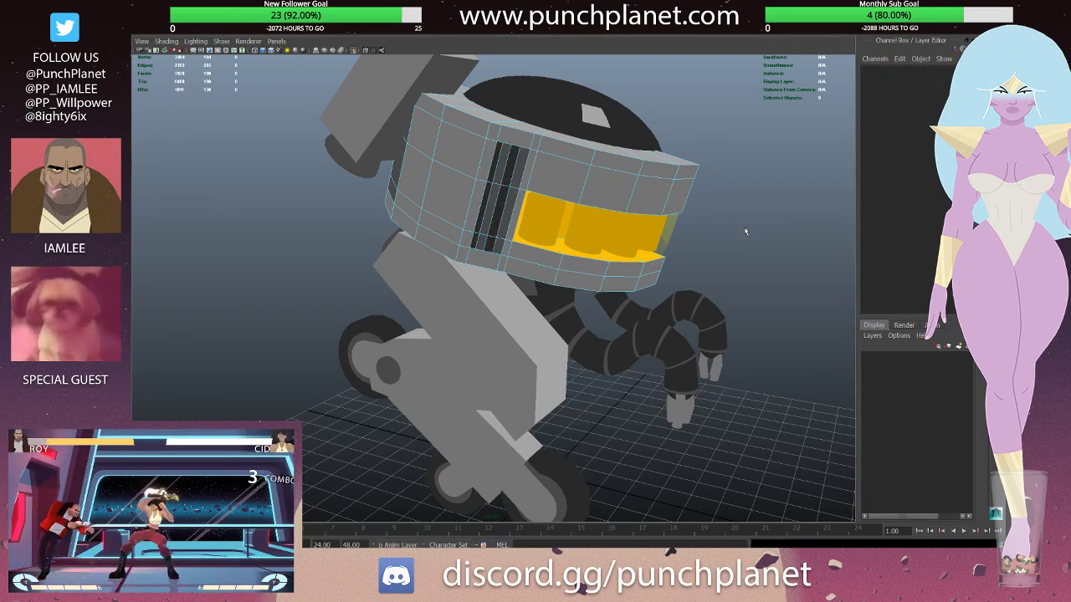
{"action": "mouse_move", "coordinate": [738, 224]}
{"action": "left_mouse_down", "text": "alt"}
{"action": "mouse_move", "coordinate": [463, 198]}
{"action": "mouse_move", "coordinate": [456, 219]}
{"action": "left_mouse_up", "text": "alt"}
{"action": "left_click", "coordinate": [451, 226]}
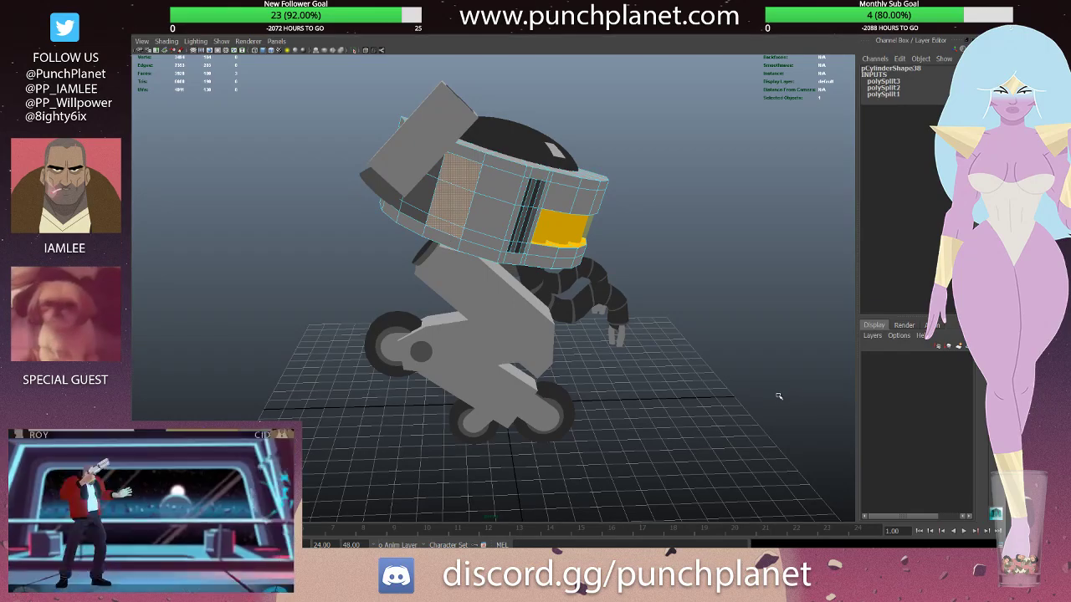
{"action": "right_click_drag", "start_coordinate": [779, 397], "coordinate": [696, 250]}
- Delete the head cylinder's construction history with Alt+Shift+D
{"action": "left_click_drag", "start_coordinate": [695, 249], "coordinate": [644, 220], "text": "alt"}
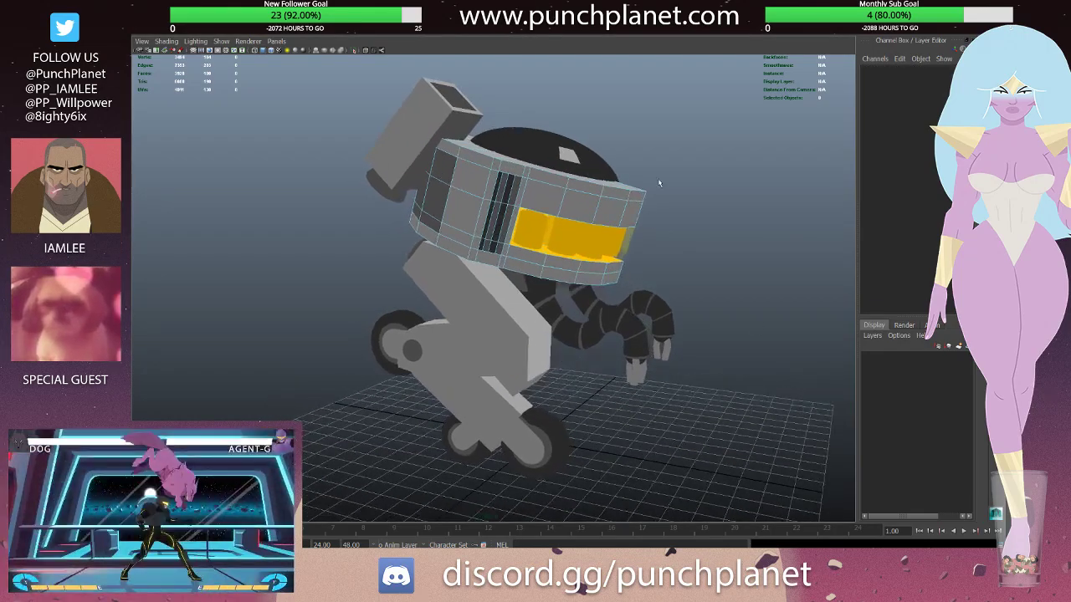
{"action": "left_click", "coordinate": [644, 220]}
{"action": "key", "text": "alt+shift+d"}
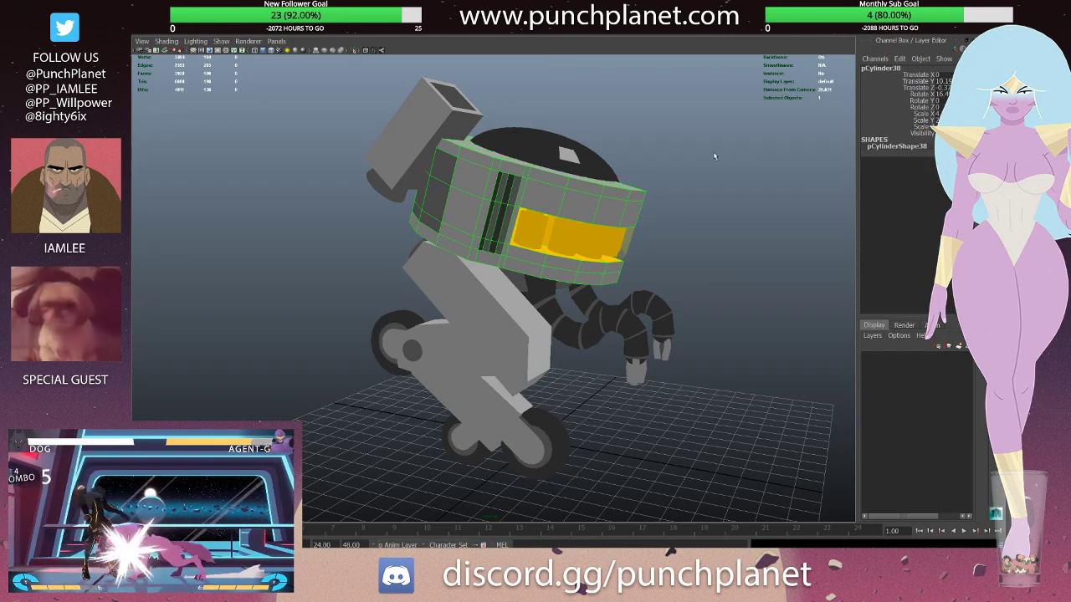
{"action": "left_click", "coordinate": [715, 156]}
{"action": "mouse_move", "coordinate": [714, 155]}
{"action": "left_mouse_down", "text": "alt"}
{"action": "mouse_move", "coordinate": [553, 157]}
{"action": "mouse_move", "coordinate": [646, 222]}
{"action": "mouse_move", "coordinate": [634, 176]}
{"action": "mouse_move", "coordinate": [603, 155]}
{"action": "left_mouse_up", "text": "alt"}
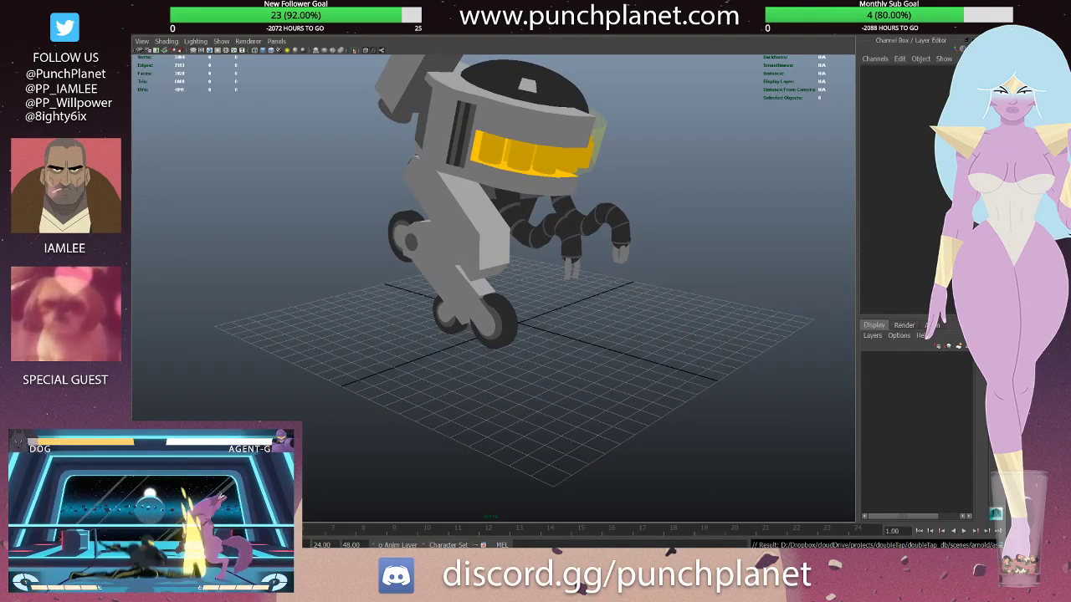
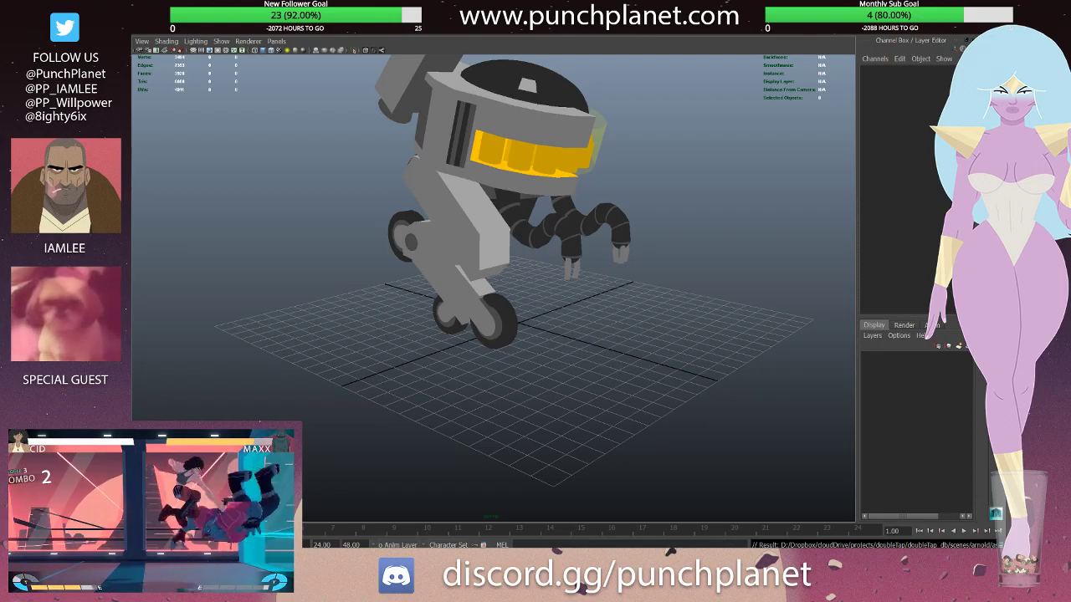
- Select the head cylinder and extrude its faces in face mode
{"action": "mouse_move", "coordinate": [469, 251]}
{"action": "left_mouse_down", "text": "alt"}
{"action": "mouse_move", "coordinate": [505, 224]}
{"action": "mouse_move", "coordinate": [477, 159]}
{"action": "left_mouse_up", "text": "alt"}
{"action": "left_click", "coordinate": [505, 225]}
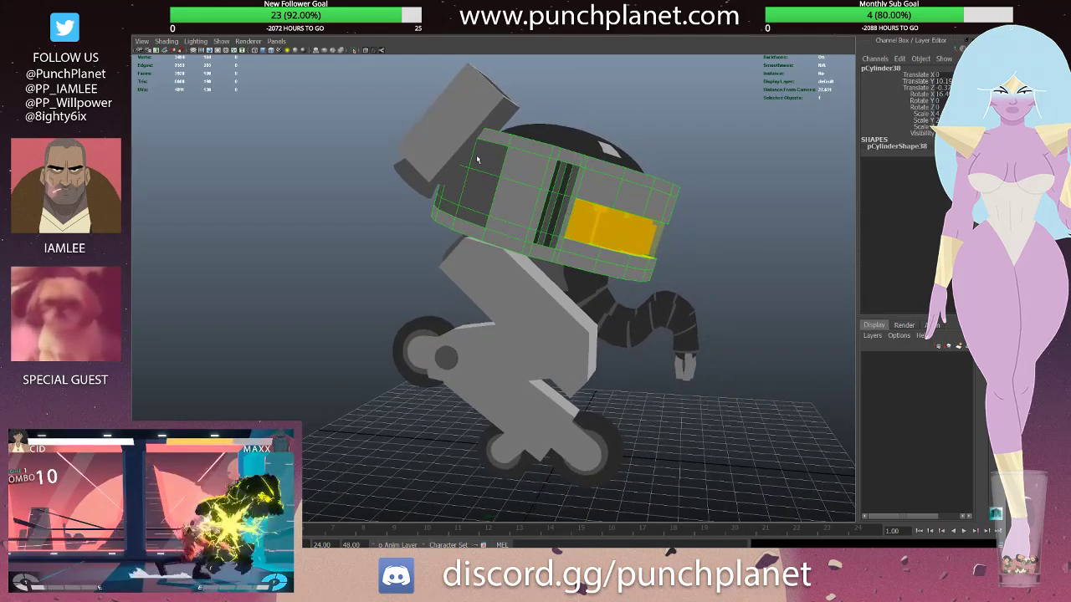
{"action": "key", "text": "F11"}
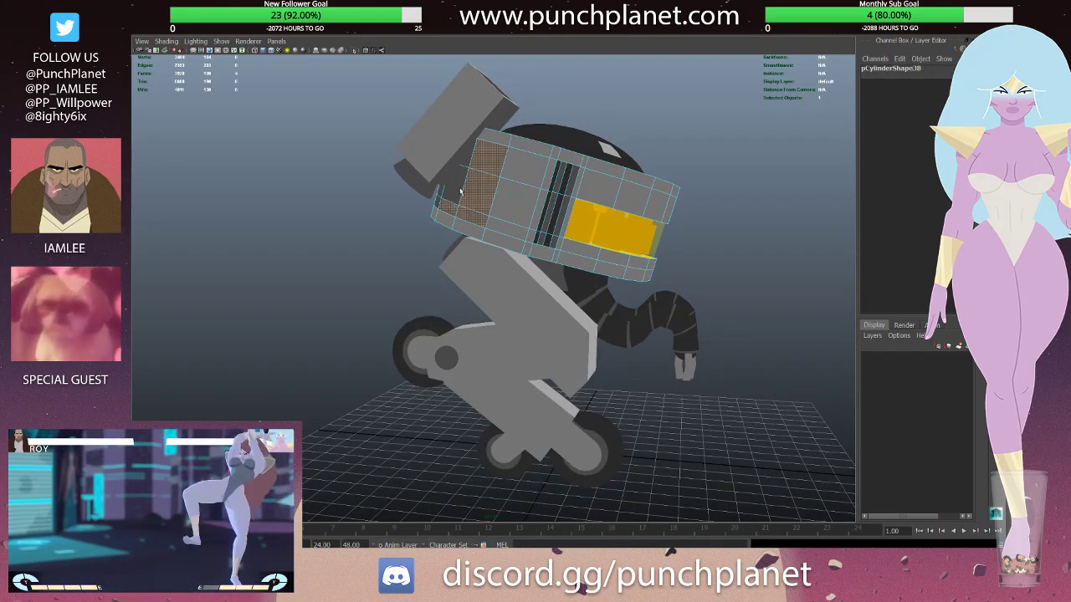
{"action": "left_click_drag", "start_coordinate": [466, 160], "coordinate": [411, 202], "text": "alt"}
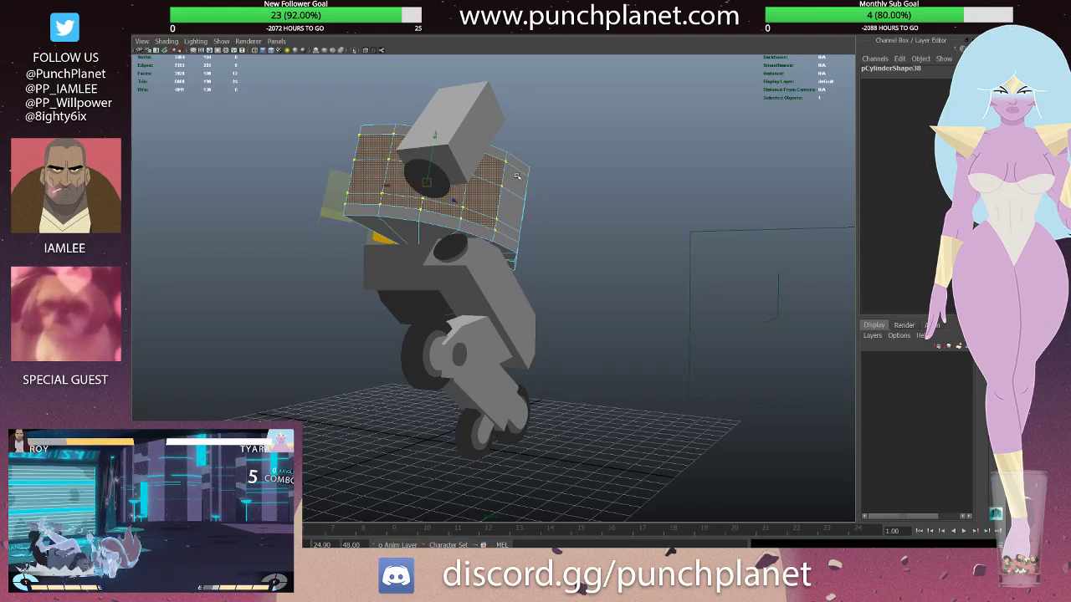
{"action": "left_click_drag", "start_coordinate": [517, 175], "coordinate": [429, 191], "text": "alt"}
{"action": "key", "text": "ctrl+e"}
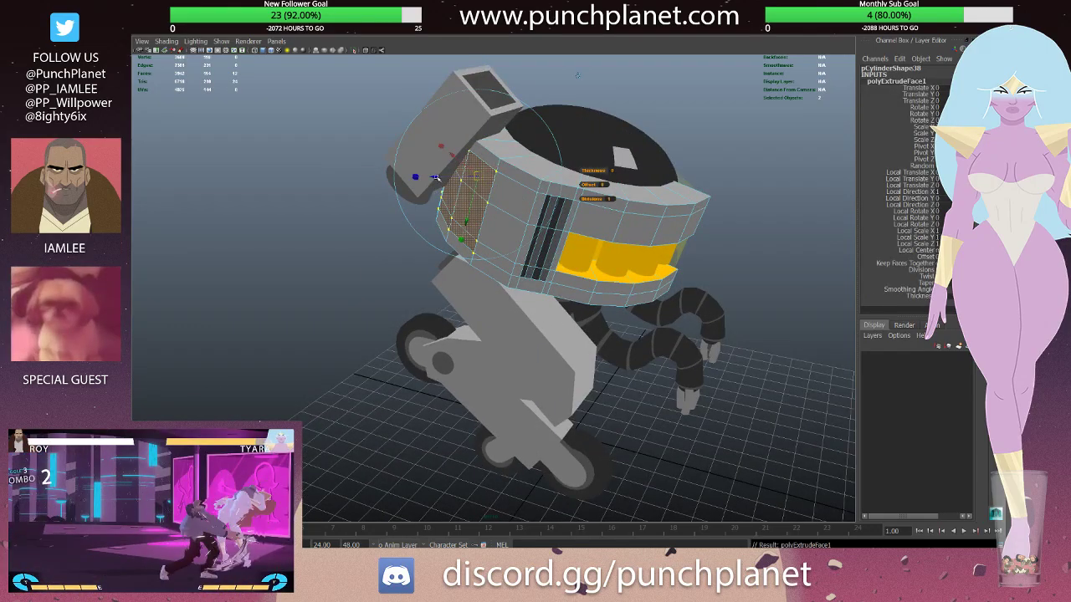
- Undo the face extrusion and return the head to object selection
{"action": "mouse_move", "coordinate": [577, 75]}
{"action": "left_mouse_down", "text": "alt"}
{"action": "mouse_move", "coordinate": [596, 58]}
{"action": "mouse_move", "coordinate": [600, 90]}
{"action": "mouse_move", "coordinate": [591, 89]}
{"action": "left_mouse_up", "text": "alt"}
{"action": "left_click_drag", "start_coordinate": [393, 187], "coordinate": [445, 208], "text": "alt"}
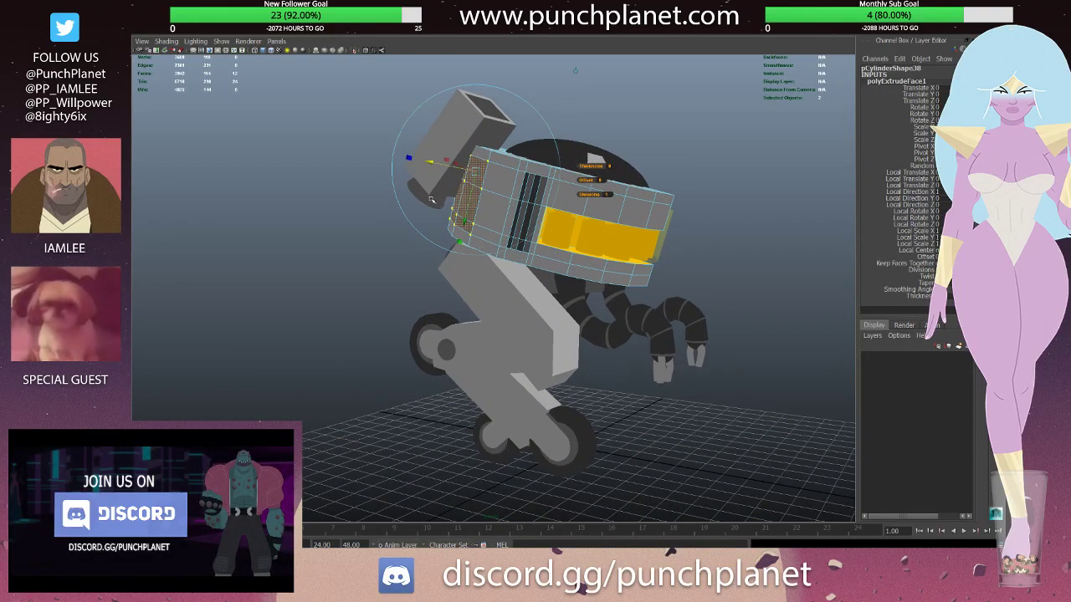
{"action": "key", "text": "ctrl+z"}
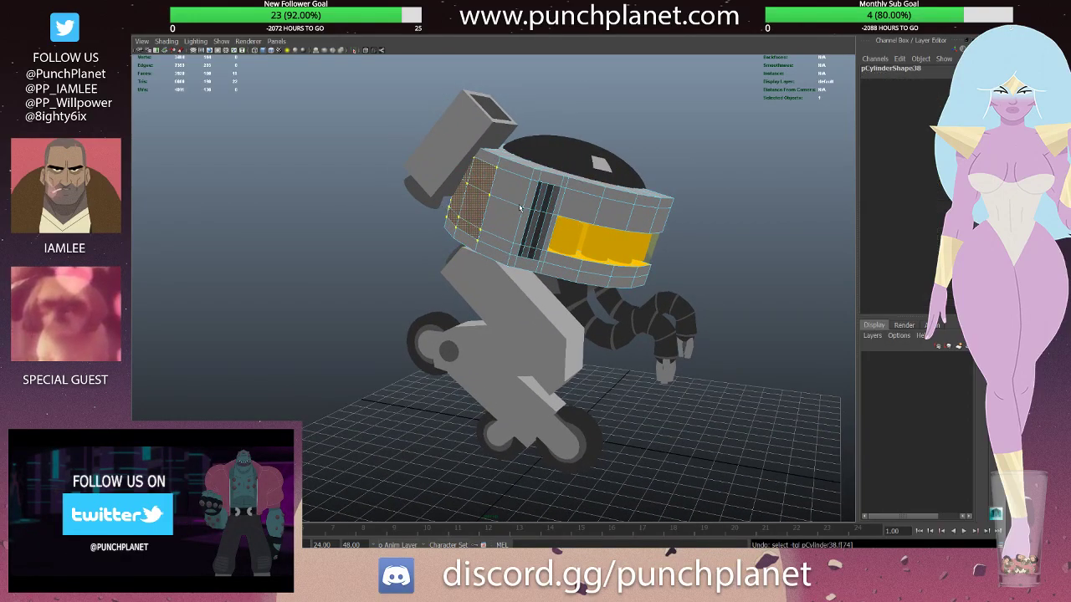
{"action": "left_click_drag", "start_coordinate": [520, 207], "coordinate": [592, 191], "text": "alt"}
{"action": "key", "text": "F8"}
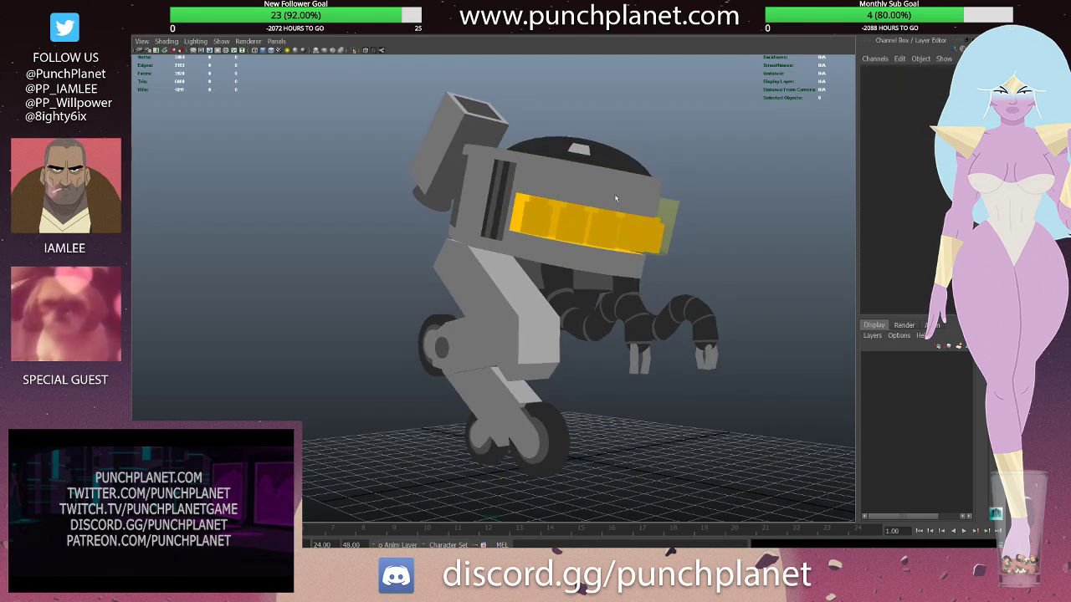
{"action": "right_click_drag", "start_coordinate": [592, 191], "coordinate": [535, 205], "text": "alt"}
{"action": "mouse_move", "coordinate": [534, 205]}
{"action": "left_mouse_down", "text": "alt"}
{"action": "mouse_move", "coordinate": [586, 205]}
{"action": "mouse_move", "coordinate": [536, 205]}
{"action": "left_mouse_up", "text": "alt"}
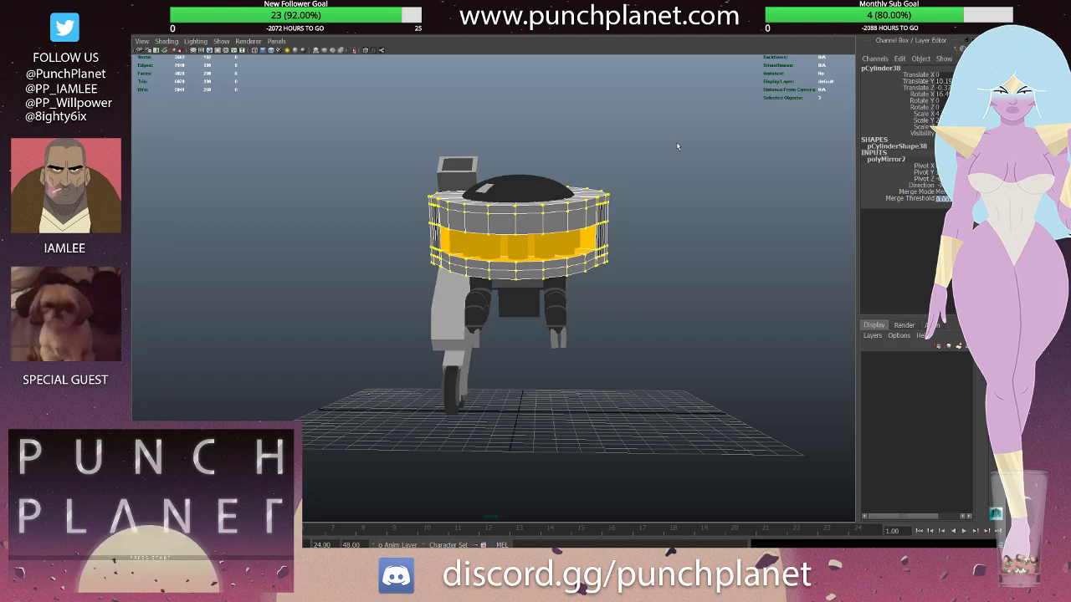
- Switch back to object mode and clear the selection from a low view
{"action": "key", "text": "F8"}
{"action": "left_click_drag", "start_coordinate": [678, 147], "coordinate": [567, 168], "text": "alt"}
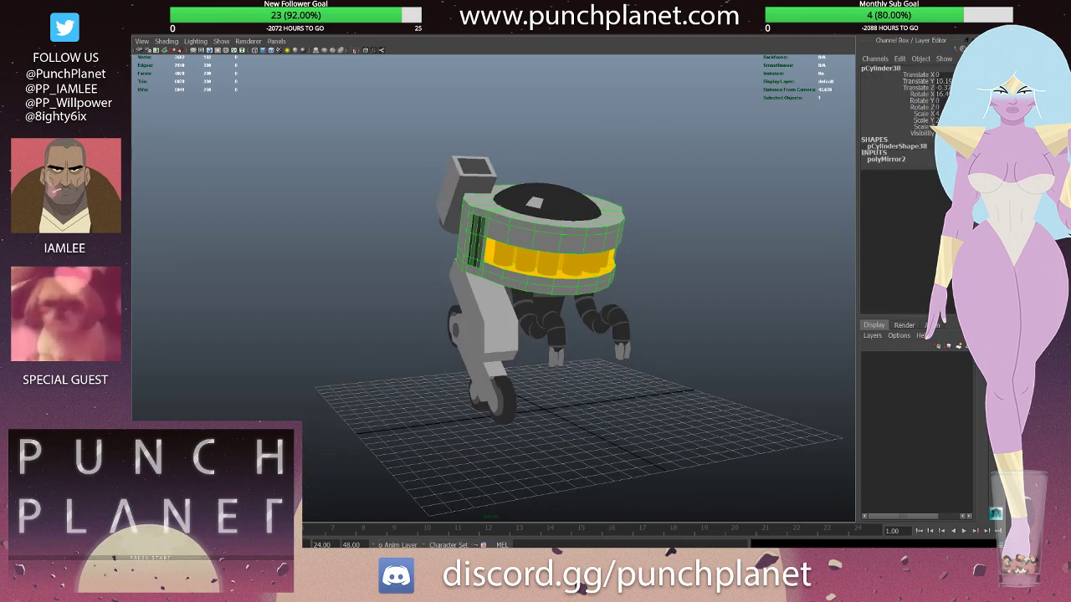
{"action": "left_click", "coordinate": [513, 162]}
{"action": "mouse_move", "coordinate": [514, 163]}
{"action": "left_mouse_down", "text": "alt"}
{"action": "mouse_move", "coordinate": [460, 196]}
{"action": "mouse_move", "coordinate": [518, 222]}
{"action": "mouse_move", "coordinate": [453, 207]}
{"action": "mouse_move", "coordinate": [496, 225]}
{"action": "left_mouse_up", "text": "alt"}
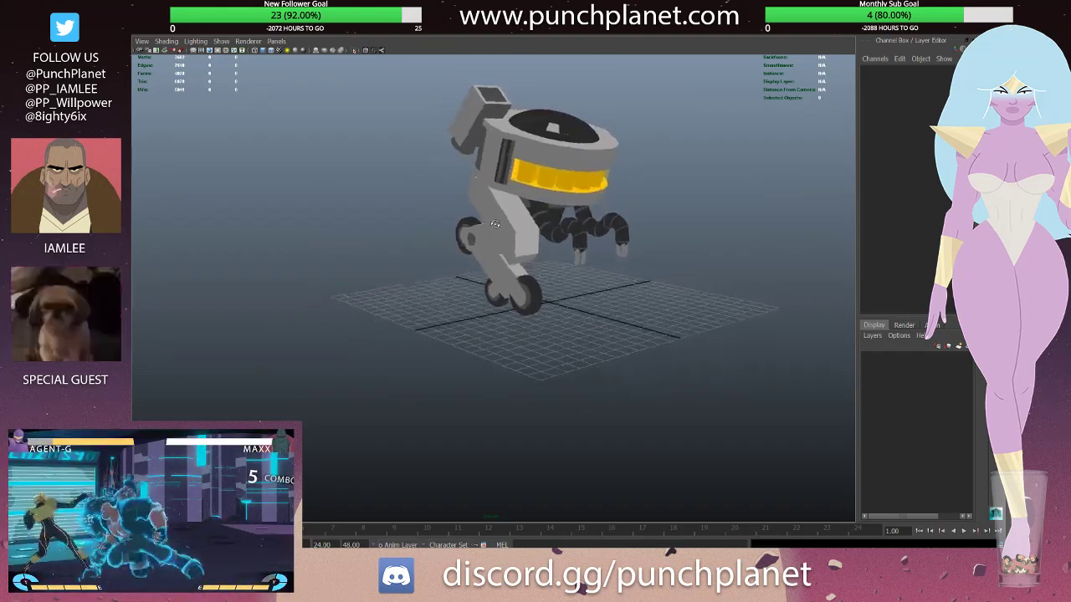
- Select the robot's leg, wheel and hub parts together
{"action": "scroll", "coordinate": [496, 224], "scroll_direction": "up", "scroll_amount": 5}
{"action": "mouse_move", "coordinate": [502, 225]}
{"action": "left_mouse_down", "text": "alt"}
{"action": "mouse_move", "coordinate": [543, 233]}
{"action": "mouse_move", "coordinate": [527, 202]}
{"action": "left_mouse_up", "text": "alt"}
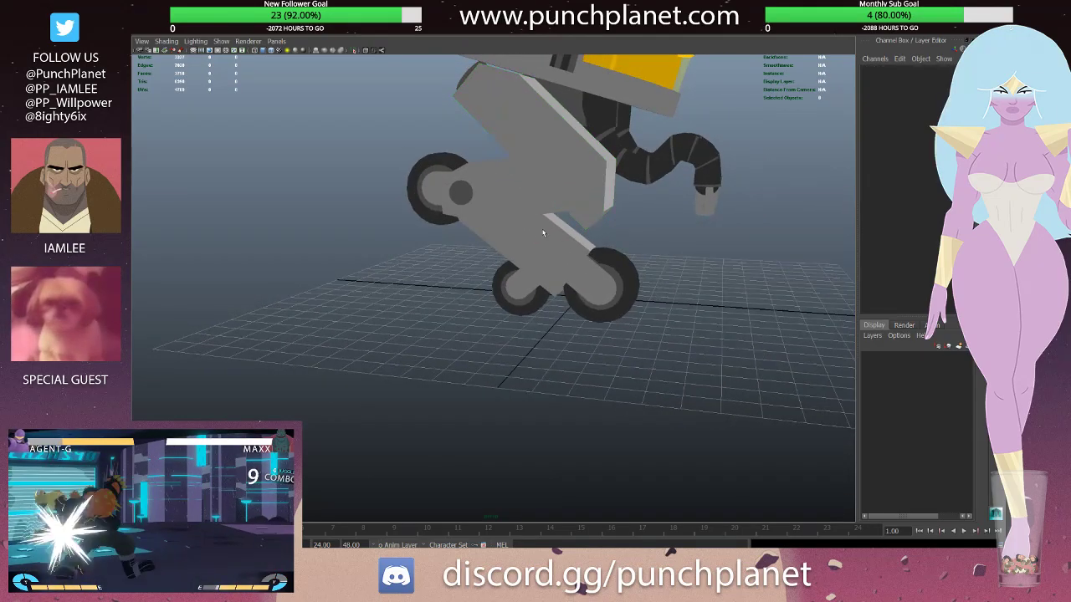
{"action": "left_click", "coordinate": [527, 202]}
{"action": "scroll", "coordinate": [643, 219], "scroll_direction": "down", "scroll_amount": 5}
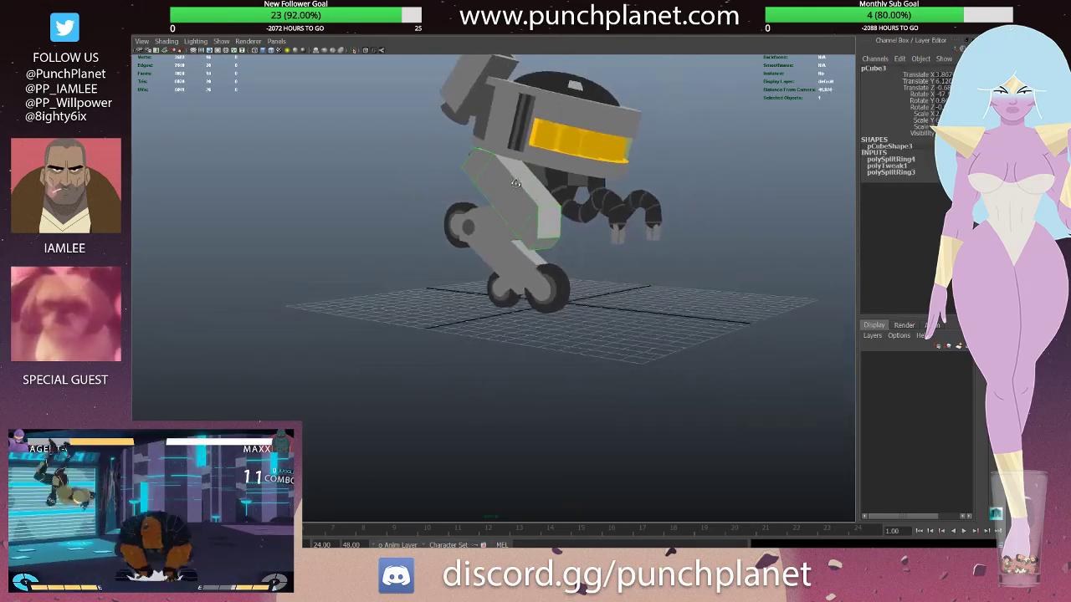
{"action": "left_click", "coordinate": [441, 163]}
{"action": "mouse_move", "coordinate": [441, 163]}
{"action": "left_mouse_down", "text": "alt"}
{"action": "mouse_move", "coordinate": [438, 138]}
{"action": "mouse_move", "coordinate": [440, 159]}
{"action": "left_mouse_up", "text": "alt"}
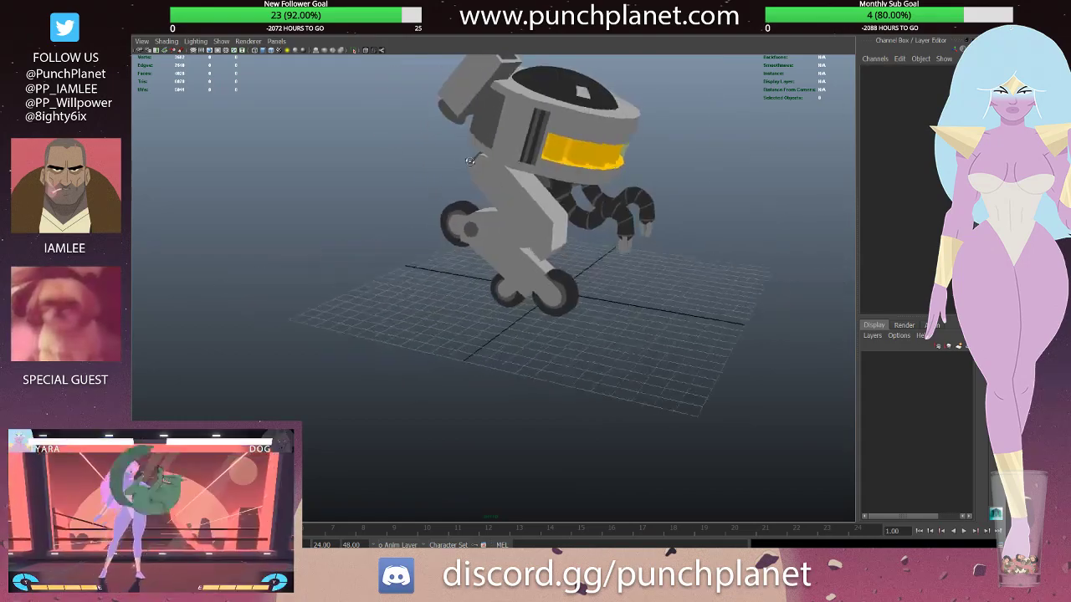
{"action": "left_click", "coordinate": [477, 255]}
{"action": "left_click_drag", "start_coordinate": [477, 256], "coordinate": [437, 251], "text": "alt"}
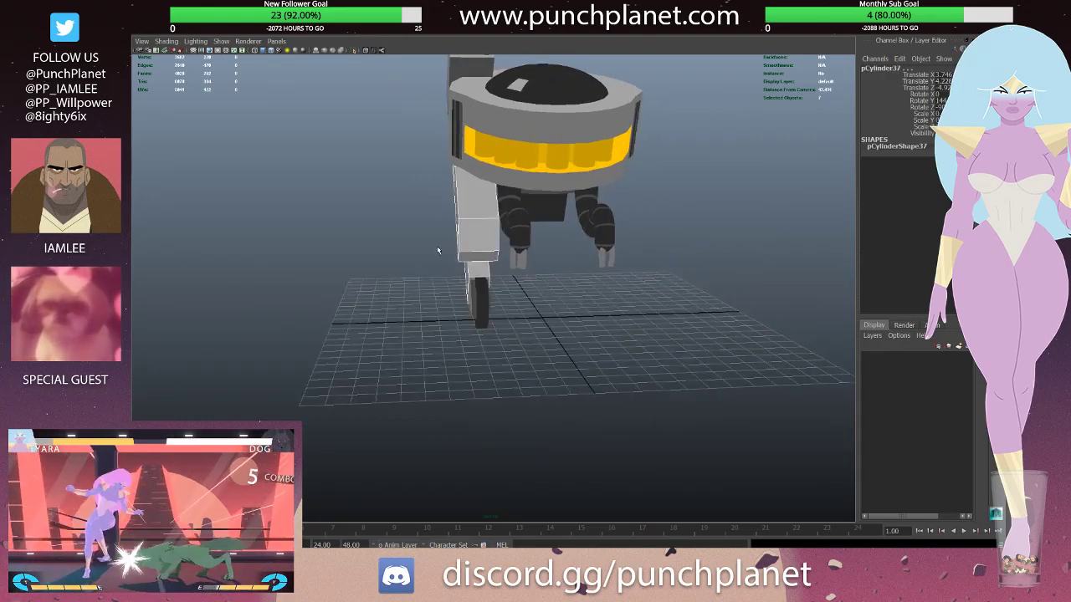
{"action": "left_click", "coordinate": [490, 318]}
{"action": "mouse_move", "coordinate": [489, 319]}
{"action": "left_mouse_down", "text": "alt"}
{"action": "mouse_move", "coordinate": [549, 276]}
{"action": "mouse_move", "coordinate": [474, 279]}
{"action": "left_mouse_up", "text": "alt"}
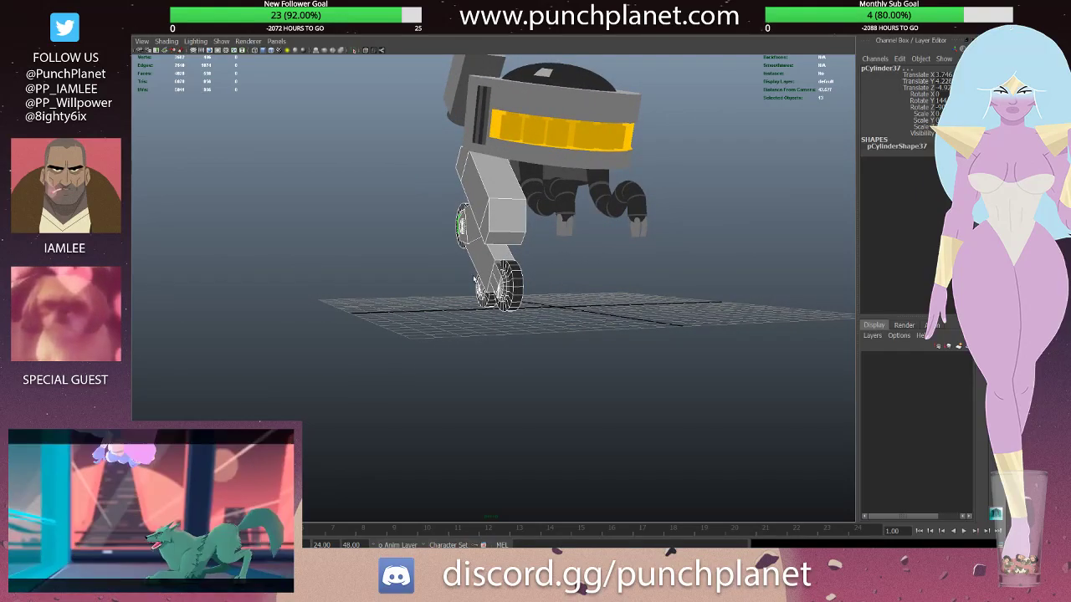
- Group the leg and wheel parts into group20 and mirror with Scale X -1
{"action": "key", "text": "ctrl+g"}
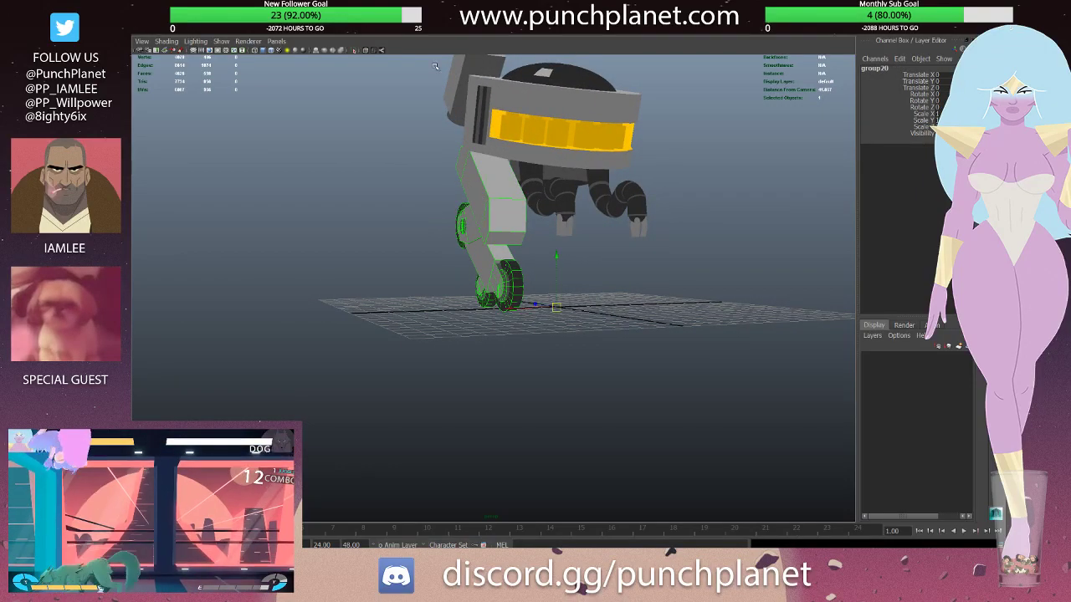
{"action": "type", "text": "-1"}
{"action": "key", "text": "Return"}
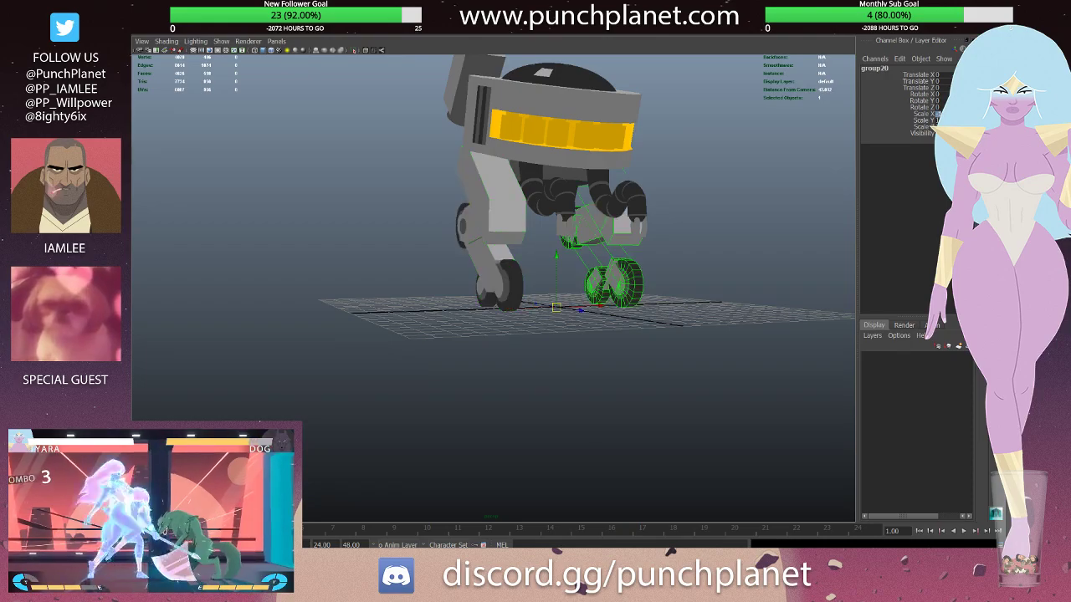
{"action": "mouse_move", "coordinate": [584, 224]}
{"action": "left_mouse_down", "text": "alt"}
{"action": "mouse_move", "coordinate": [553, 219]}
{"action": "mouse_move", "coordinate": [345, 35]}
{"action": "left_mouse_up", "text": "alt"}
{"action": "left_click", "coordinate": [557, 220]}
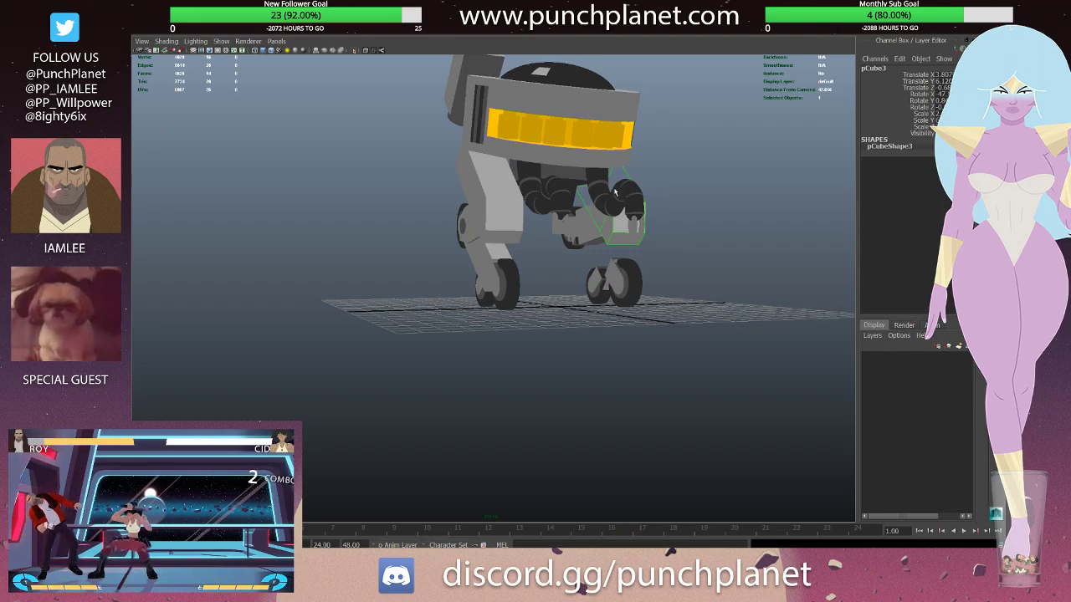
{"action": "mouse_move", "coordinate": [615, 193]}
{"action": "left_mouse_down", "text": "alt"}
{"action": "mouse_move", "coordinate": [772, 192]}
{"action": "mouse_move", "coordinate": [700, 192]}
{"action": "mouse_move", "coordinate": [341, 75]}
{"action": "left_mouse_up", "text": "alt"}
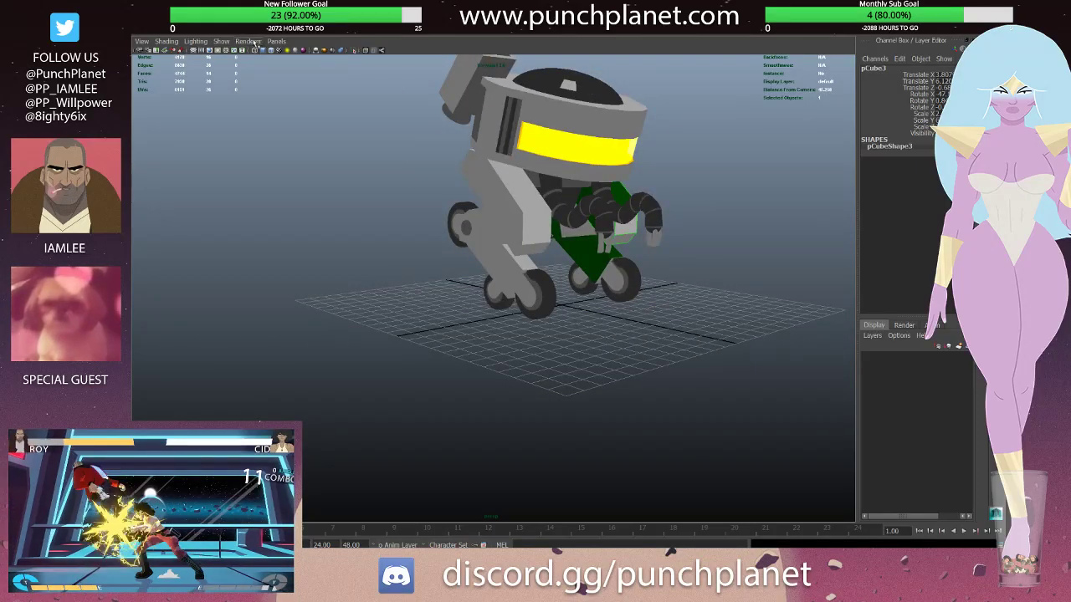
- Check the mirrored leg by selecting the cube parts and the new right leg group
{"action": "mouse_move", "coordinate": [254, 42]}
{"action": "left_mouse_down", "text": "alt"}
{"action": "mouse_move", "coordinate": [712, 232]}
{"action": "mouse_move", "coordinate": [666, 215]}
{"action": "mouse_move", "coordinate": [606, 224]}
{"action": "left_mouse_up", "text": "alt"}
{"action": "left_click", "coordinate": [712, 231]}
{"action": "left_click", "coordinate": [607, 224]}
{"action": "left_click_drag", "start_coordinate": [693, 220], "coordinate": [615, 207], "text": "alt"}
{"action": "left_click", "coordinate": [597, 196]}
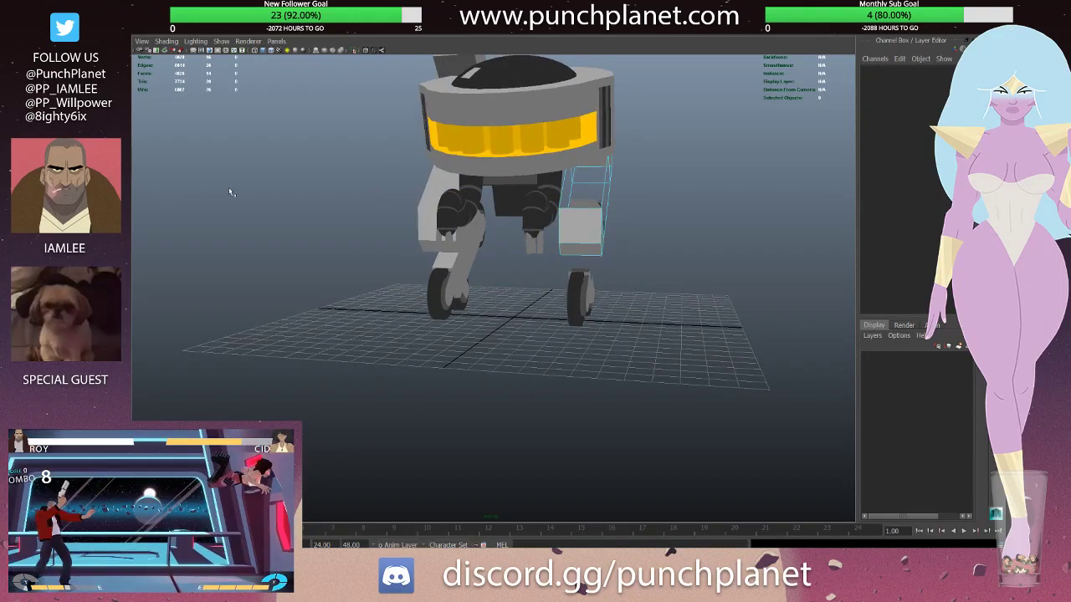
{"action": "left_click", "coordinate": [514, 126]}
{"action": "left_click", "coordinate": [536, 167]}
{"action": "left_click", "coordinate": [598, 193]}
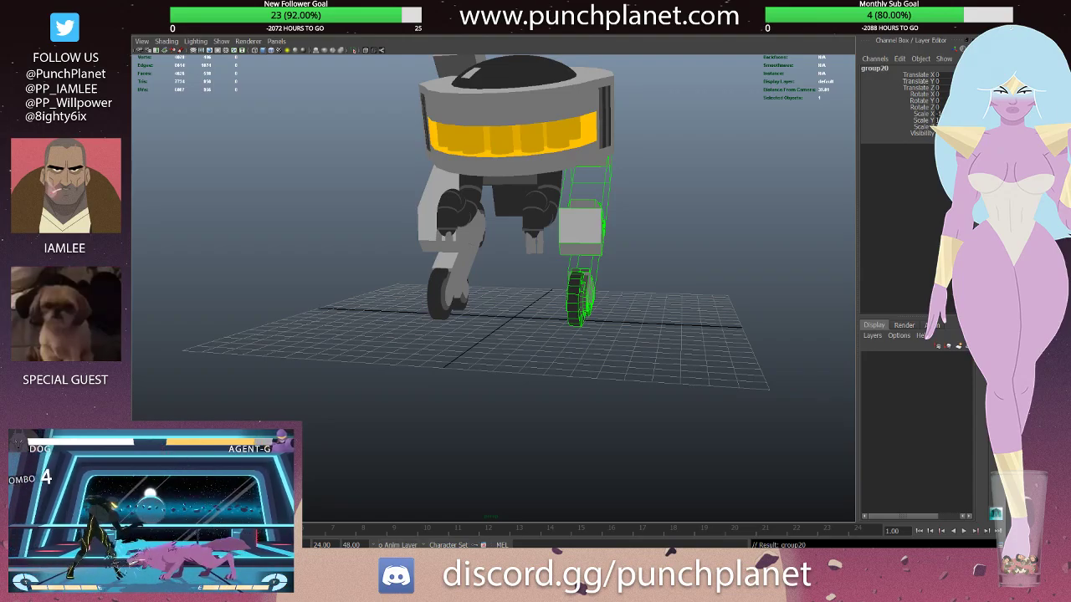
{"action": "left_click_drag", "start_coordinate": [584, 223], "coordinate": [555, 219], "text": "alt"}
{"action": "mouse_move", "coordinate": [547, 157]}
{"action": "left_mouse_down", "text": "alt"}
{"action": "mouse_move", "coordinate": [557, 157]}
{"action": "mouse_move", "coordinate": [537, 195]}
{"action": "mouse_move", "coordinate": [465, 163]}
{"action": "left_mouse_up", "text": "alt"}
{"action": "left_click", "coordinate": [557, 157]}
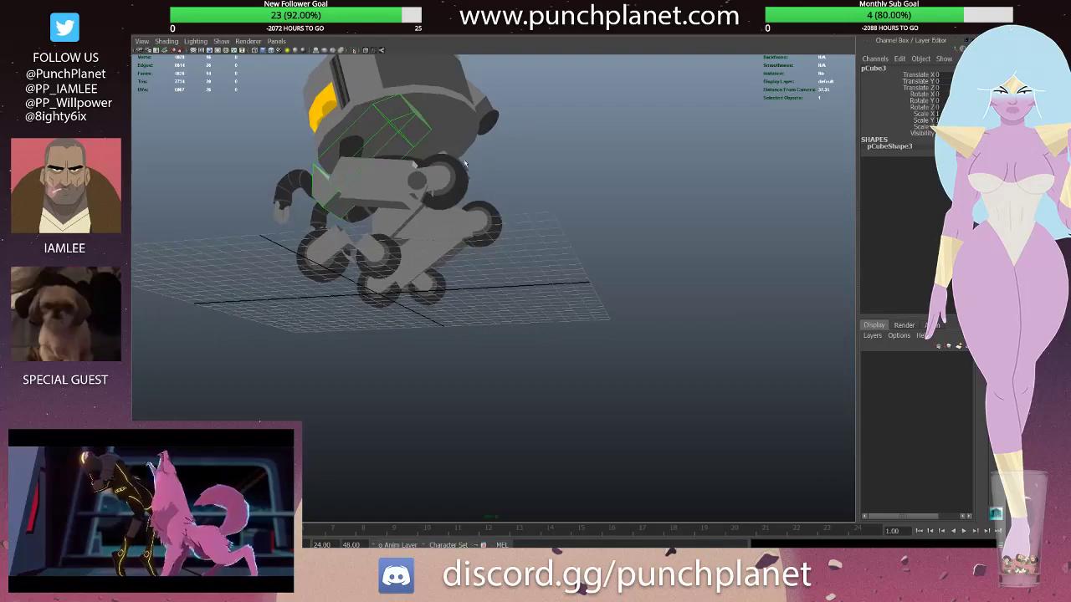
{"action": "key", "text": "F11"}
{"action": "left_click", "coordinate": [401, 148]}
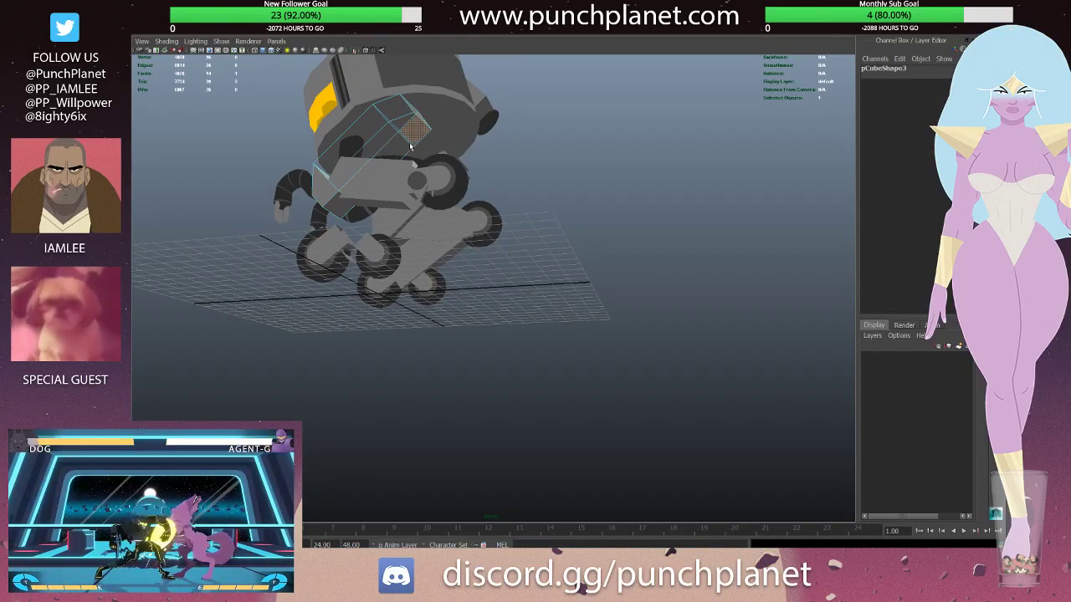
{"action": "left_click_drag", "start_coordinate": [410, 147], "coordinate": [350, 175], "text": "alt"}
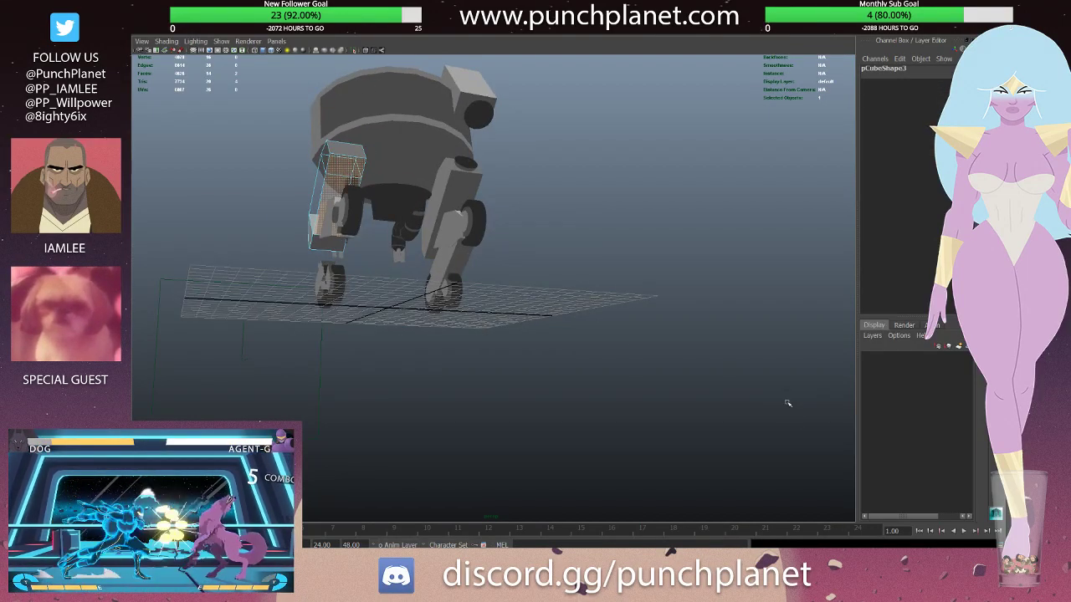
{"action": "right_click_drag", "start_coordinate": [796, 403], "coordinate": [778, 400], "text": "alt"}
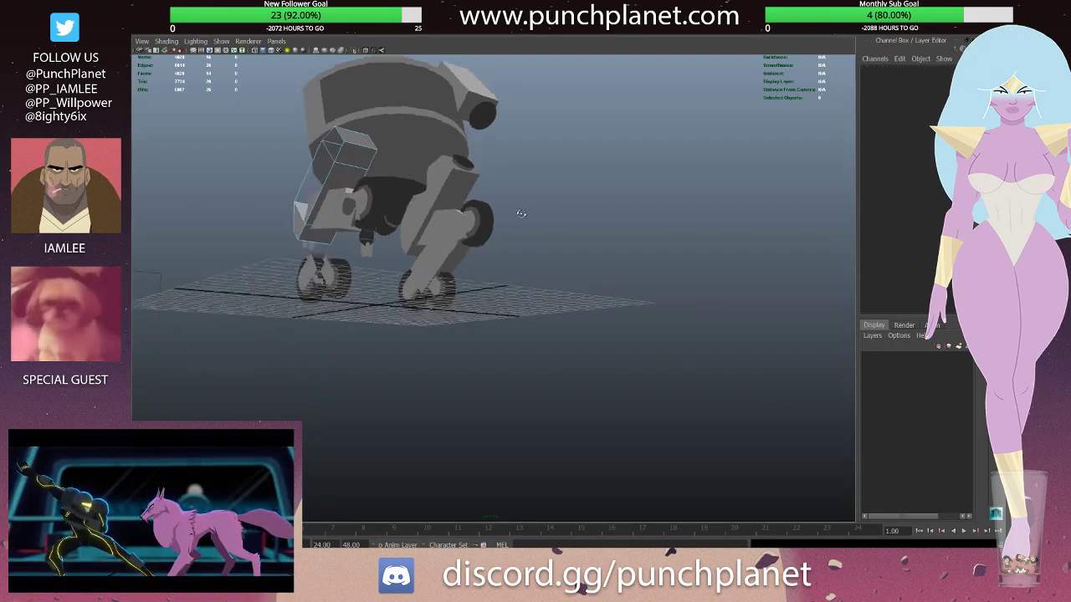
{"action": "mouse_move", "coordinate": [596, 215]}
{"action": "left_mouse_down", "text": "alt"}
{"action": "mouse_move", "coordinate": [446, 223]}
{"action": "mouse_move", "coordinate": [792, 377]}
{"action": "left_mouse_up", "text": "alt"}
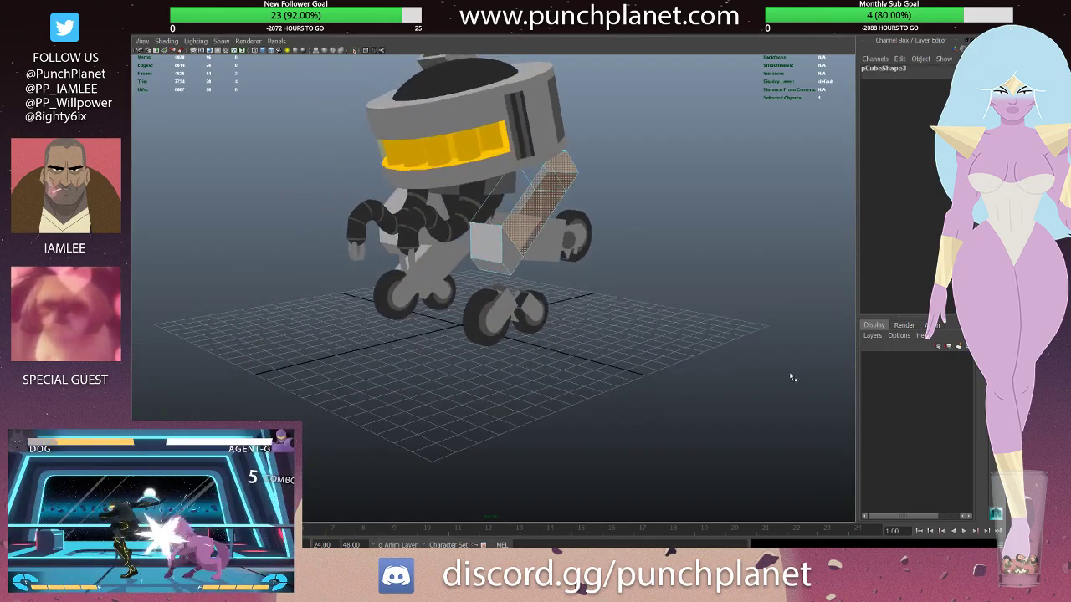
{"action": "mouse_move", "coordinate": [554, 182]}
{"action": "left_mouse_down"}
{"action": "mouse_move", "coordinate": [529, 202]}
{"action": "mouse_move", "coordinate": [477, 204]}
{"action": "mouse_move", "coordinate": [700, 272]}
{"action": "left_mouse_up"}
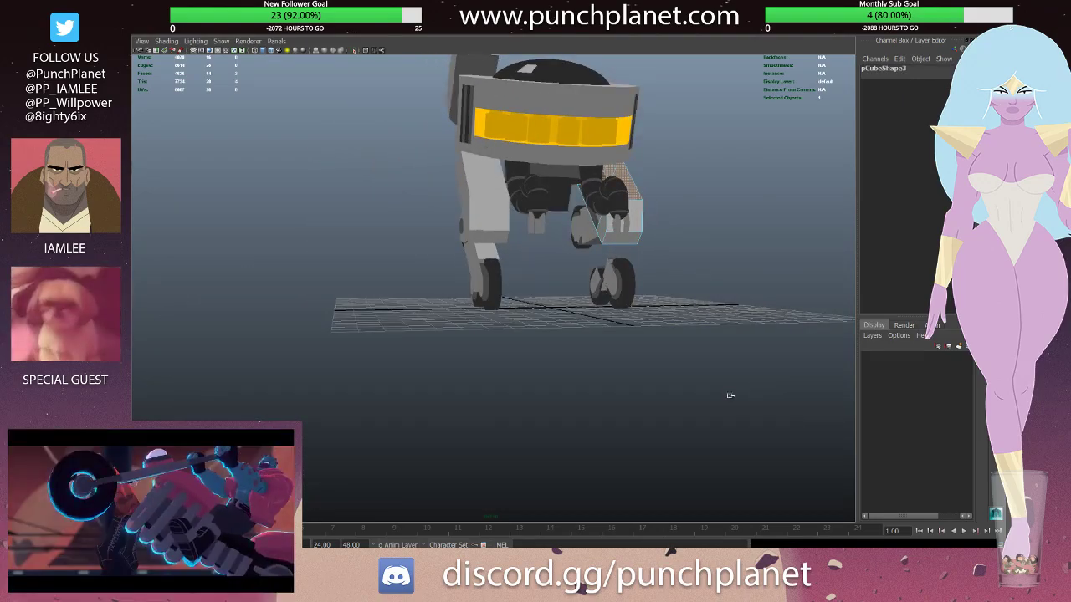
{"action": "left_click", "coordinate": [730, 396]}
{"action": "left_click", "coordinate": [586, 207]}
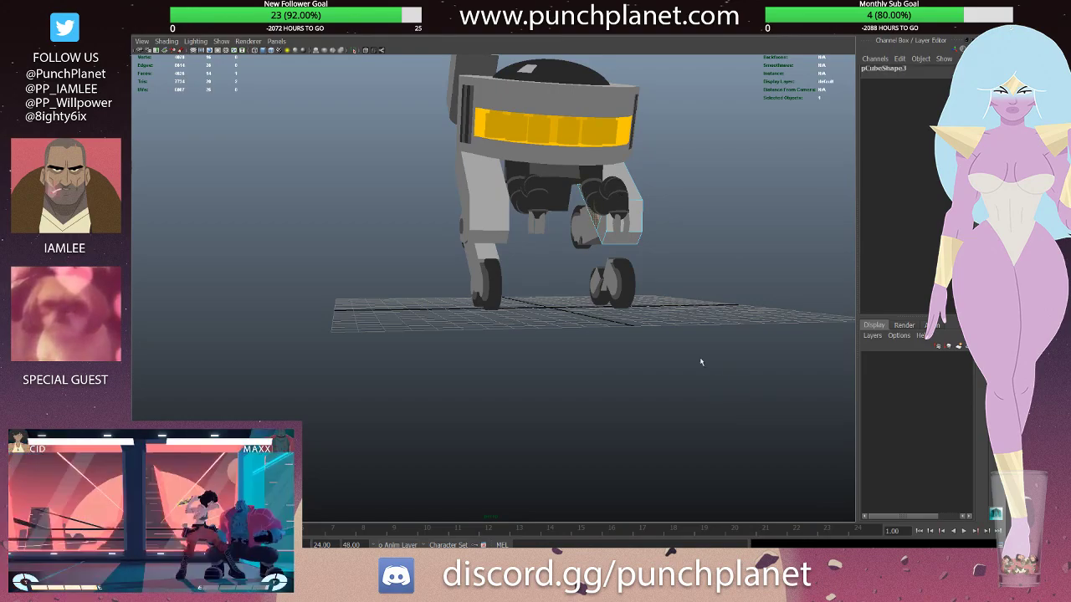
{"action": "left_click", "coordinate": [750, 393]}
{"action": "scroll", "coordinate": [684, 231], "scroll_direction": "up", "scroll_amount": 3}
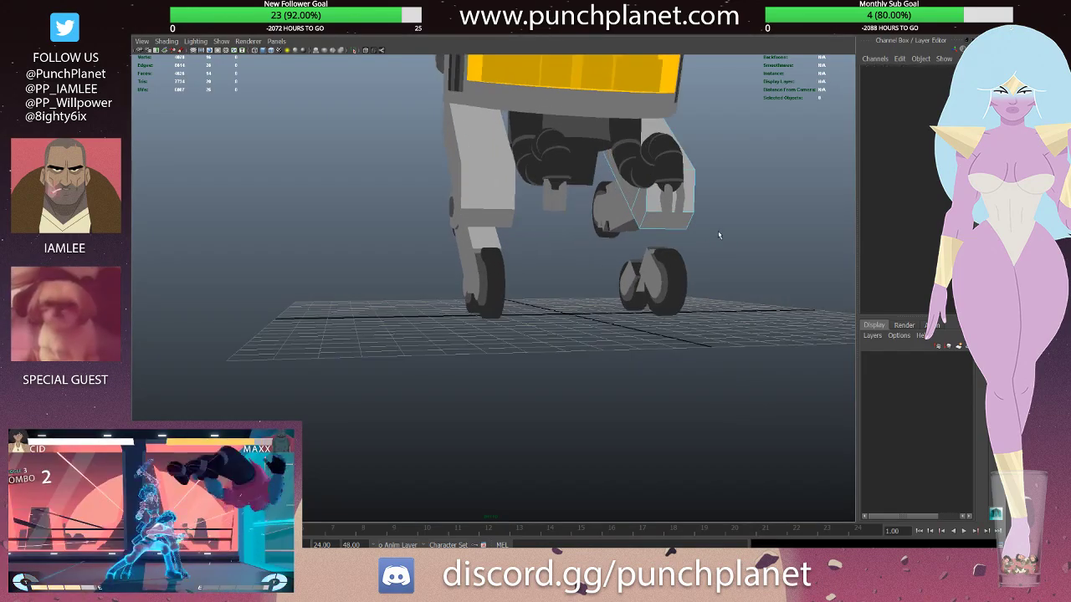
{"action": "left_click_drag", "start_coordinate": [685, 232], "coordinate": [587, 242], "text": "alt"}
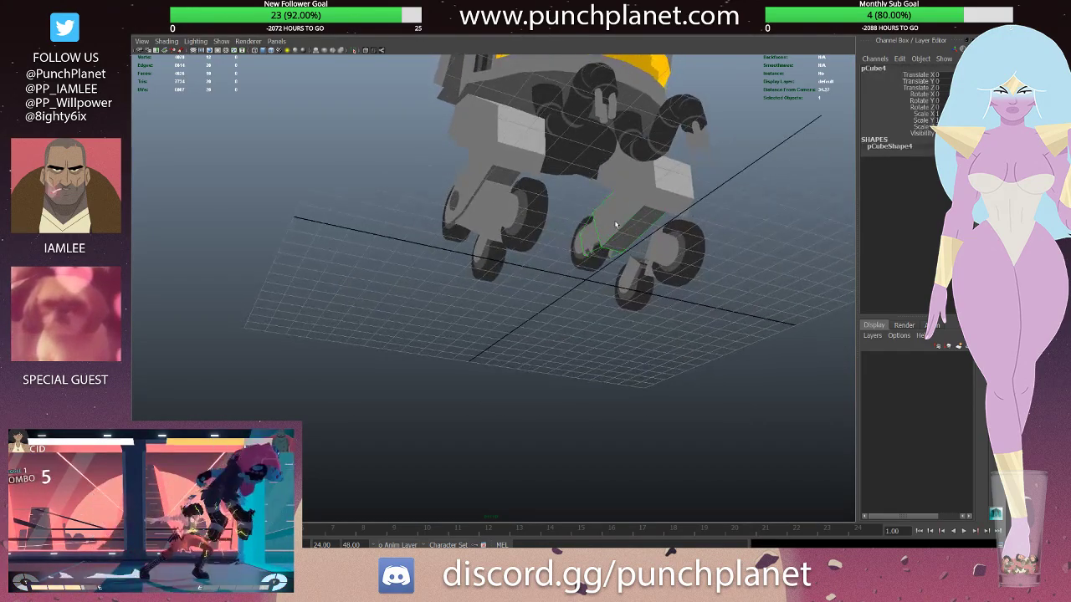
{"action": "left_click", "coordinate": [587, 242]}
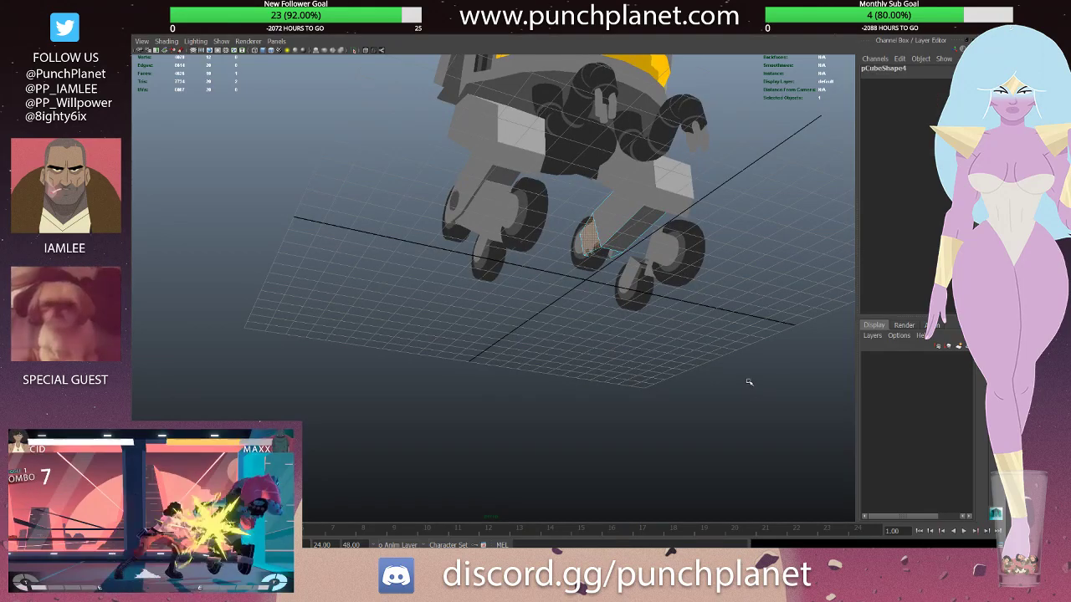
{"action": "left_click", "coordinate": [617, 255]}
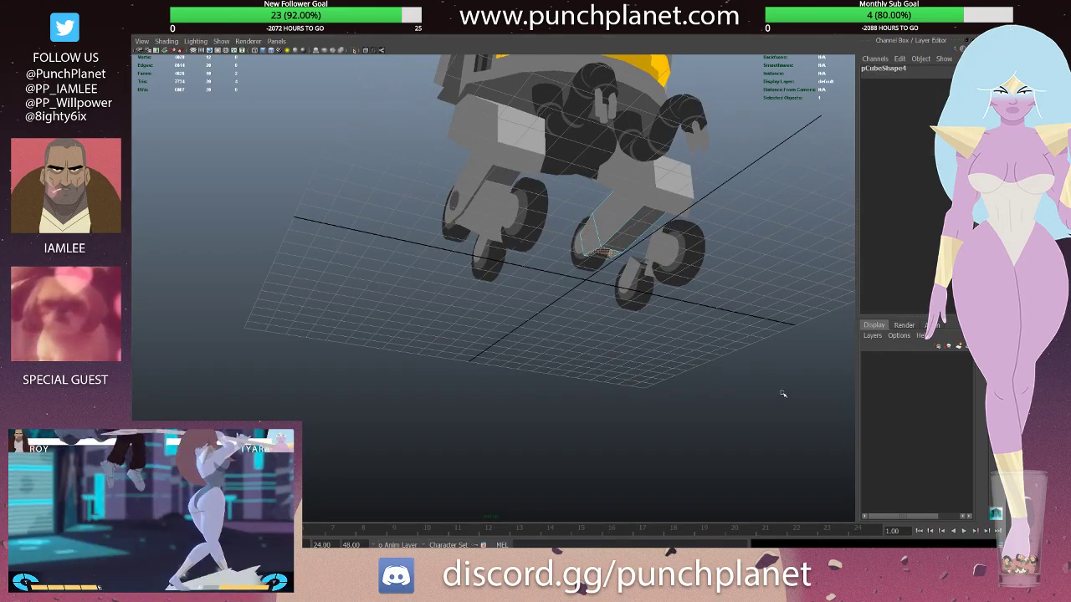
{"action": "left_click", "coordinate": [774, 276]}
{"action": "mouse_move", "coordinate": [769, 263]}
{"action": "left_mouse_down", "text": "alt"}
{"action": "mouse_move", "coordinate": [446, 216]}
{"action": "mouse_move", "coordinate": [486, 214]}
{"action": "left_mouse_up", "text": "alt"}
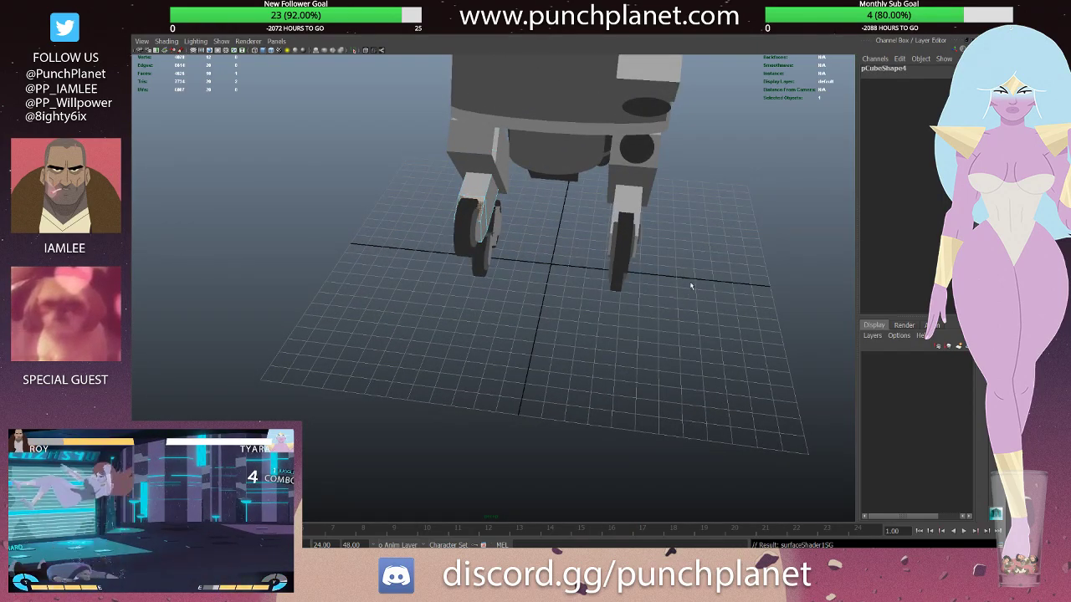
{"action": "mouse_move", "coordinate": [691, 286]}
{"action": "left_mouse_down", "text": "alt"}
{"action": "mouse_move", "coordinate": [664, 282]}
{"action": "mouse_move", "coordinate": [707, 254]}
{"action": "mouse_move", "coordinate": [682, 227]}
{"action": "mouse_move", "coordinate": [717, 397]}
{"action": "left_mouse_up", "text": "alt"}
{"action": "left_click", "coordinate": [774, 196]}
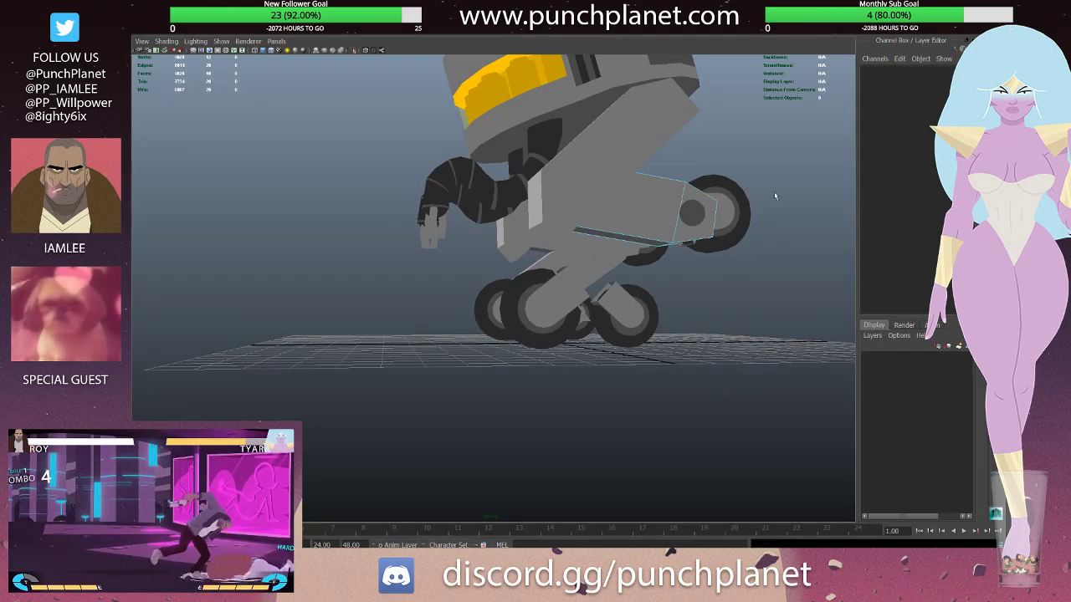
{"action": "mouse_move", "coordinate": [775, 196]}
{"action": "left_mouse_down", "text": "alt"}
{"action": "mouse_move", "coordinate": [615, 163]}
{"action": "mouse_move", "coordinate": [712, 382]}
{"action": "left_mouse_up", "text": "alt"}
{"action": "left_click", "coordinate": [615, 163]}
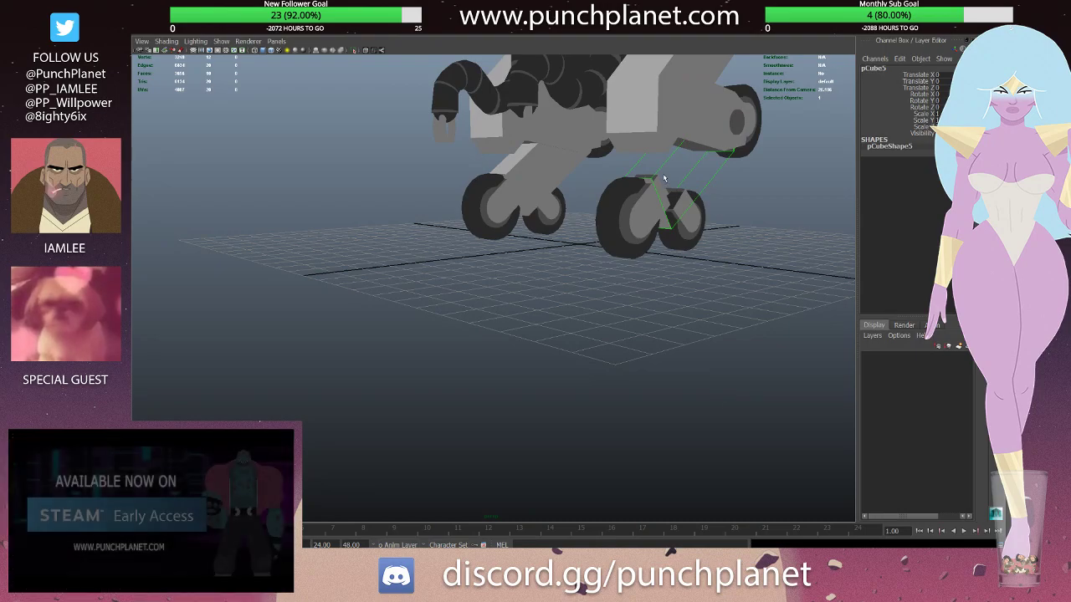
{"action": "key", "text": "F11"}
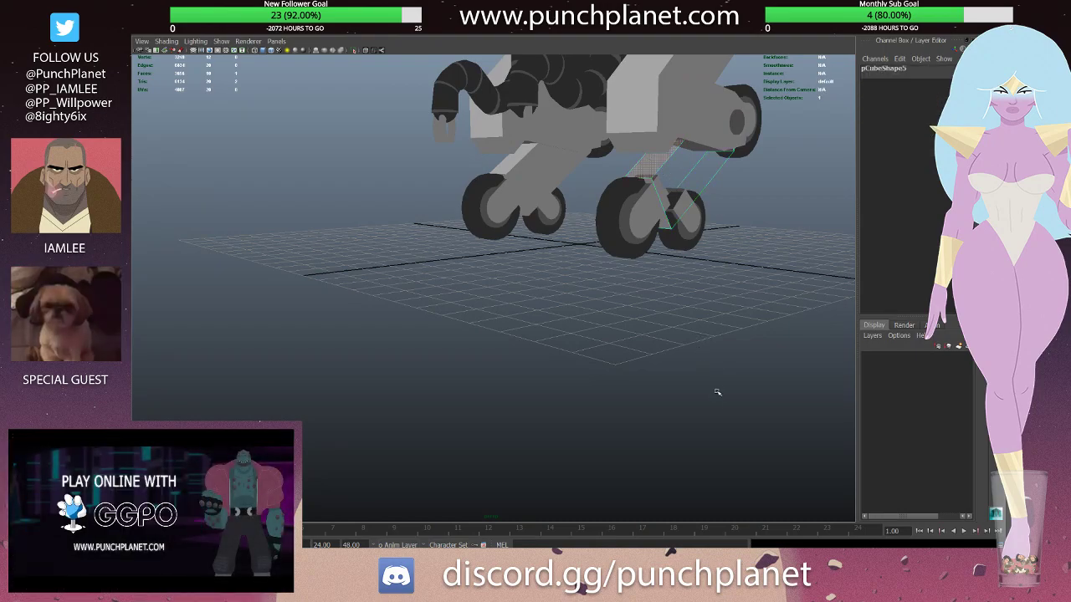
{"action": "left_click", "coordinate": [717, 392]}
{"action": "mouse_move", "coordinate": [717, 392]}
{"action": "left_mouse_down", "text": "alt"}
{"action": "mouse_move", "coordinate": [732, 204]}
{"action": "mouse_move", "coordinate": [711, 185]}
{"action": "mouse_move", "coordinate": [769, 189]}
{"action": "mouse_move", "coordinate": [730, 190]}
{"action": "left_mouse_up", "text": "alt"}
{"action": "left_click", "coordinate": [712, 185]}
{"action": "left_click", "coordinate": [748, 390]}
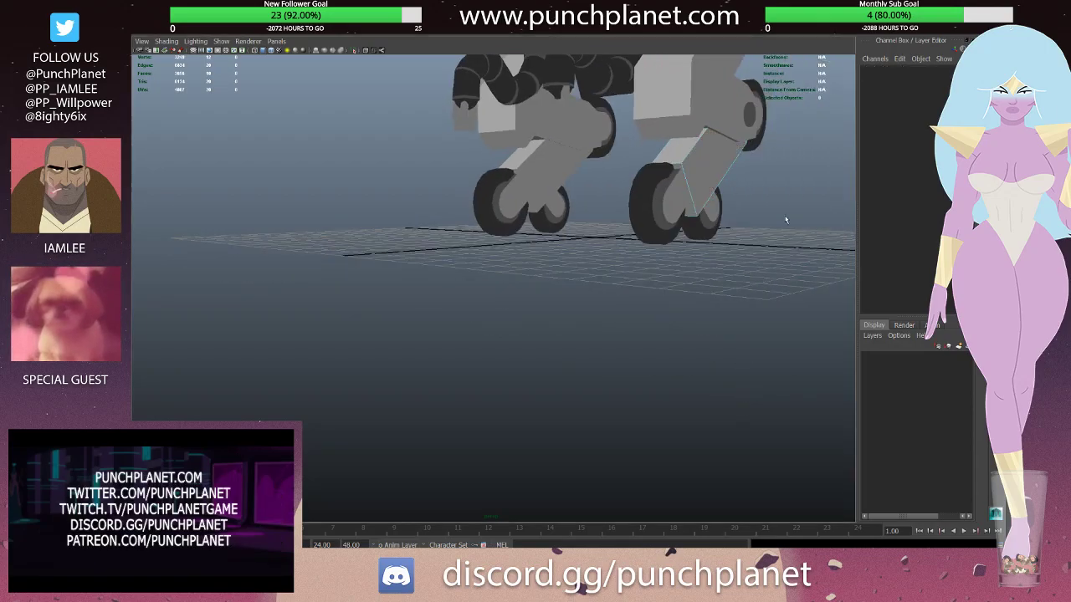
{"action": "left_click_drag", "start_coordinate": [748, 390], "coordinate": [458, 161], "text": "alt"}
{"action": "left_click", "coordinate": [458, 160]}
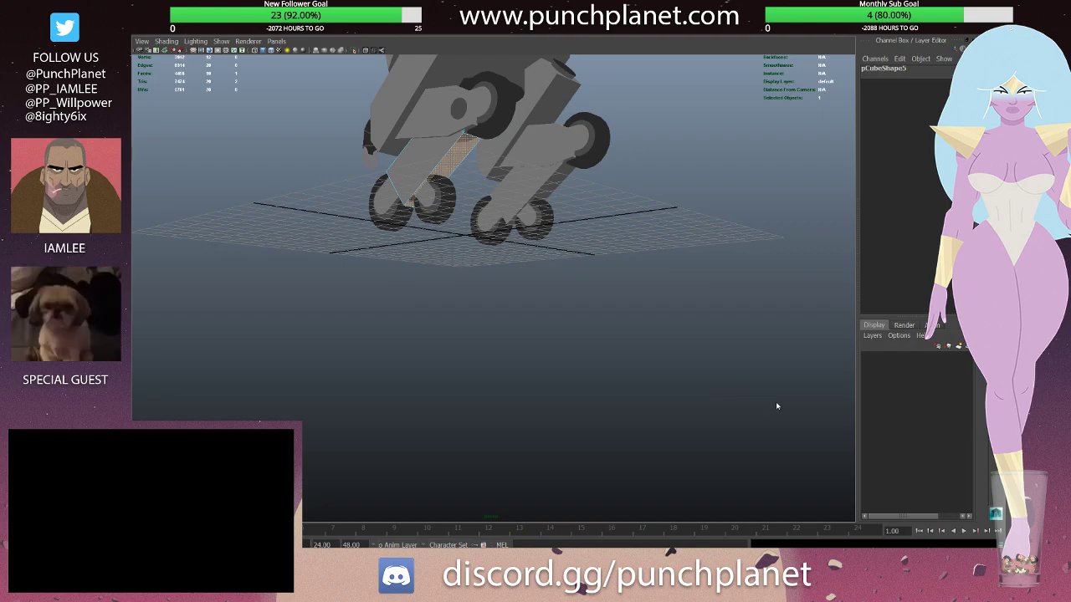
{"action": "left_click_drag", "start_coordinate": [777, 387], "coordinate": [498, 199], "text": "alt"}
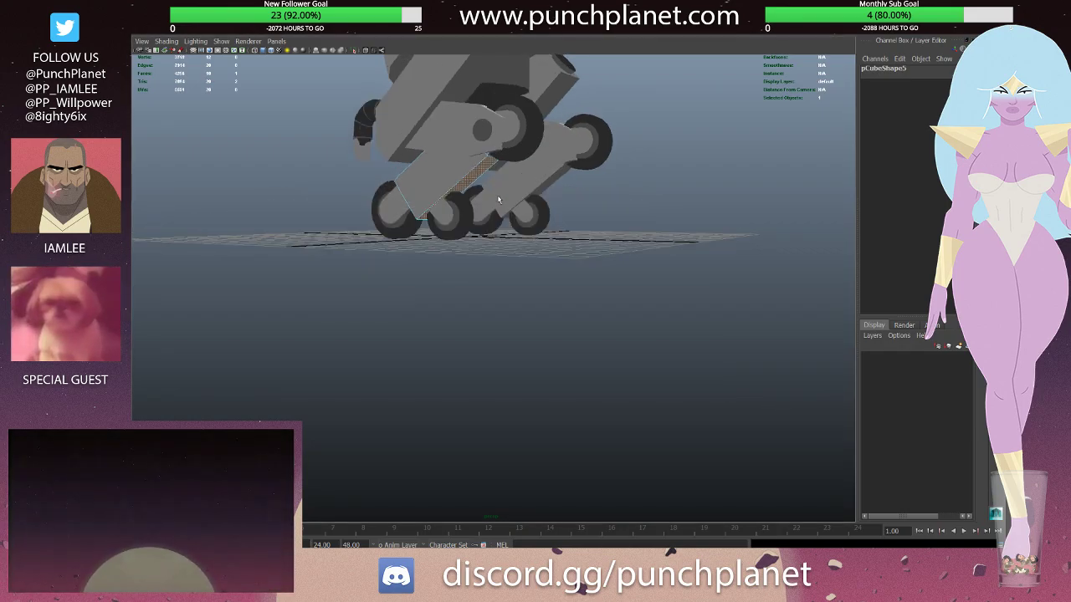
{"action": "key", "text": "F8"}
{"action": "key", "text": "ctrl+1"}
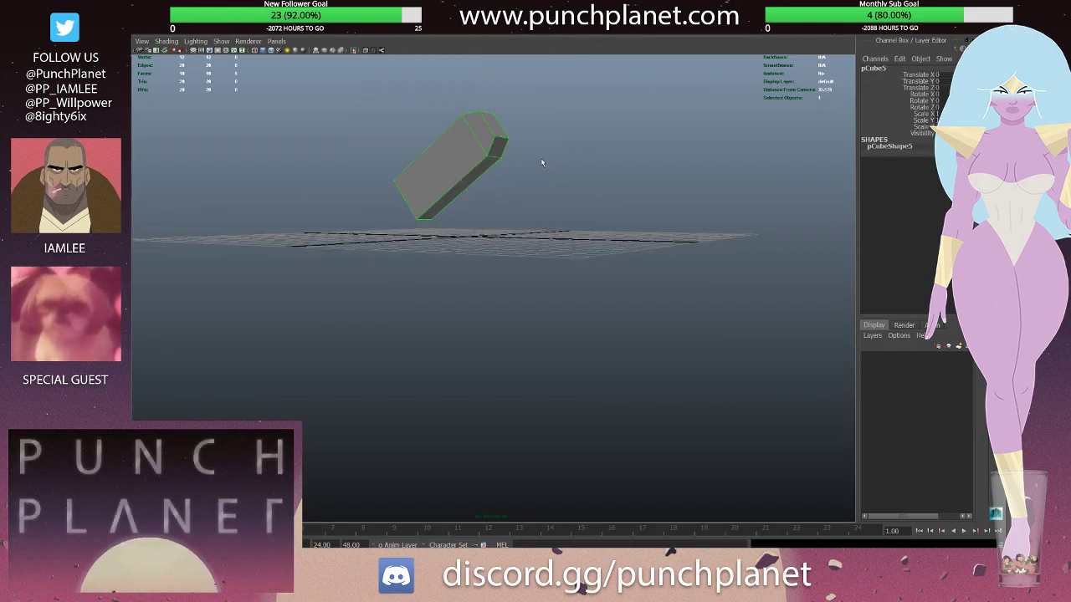
{"action": "left_click", "coordinate": [542, 162]}
{"action": "mouse_move", "coordinate": [542, 162]}
{"action": "left_mouse_down", "text": "alt"}
{"action": "mouse_move", "coordinate": [619, 165]}
{"action": "mouse_move", "coordinate": [621, 175]}
{"action": "left_mouse_up", "text": "alt"}
{"action": "key", "text": "ctrl+1"}
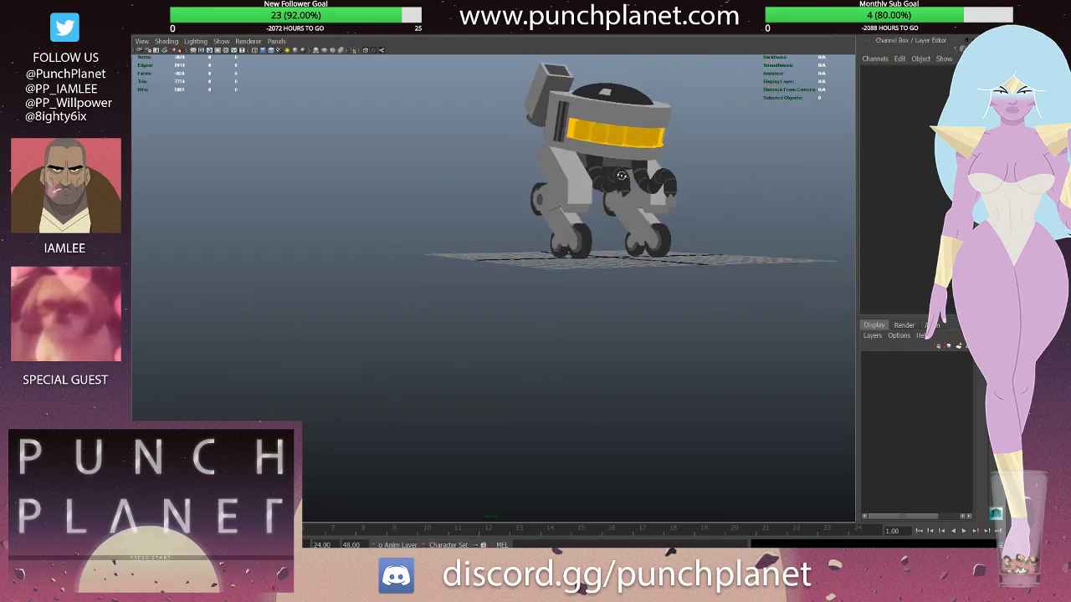
{"action": "left_click", "coordinate": [663, 238]}
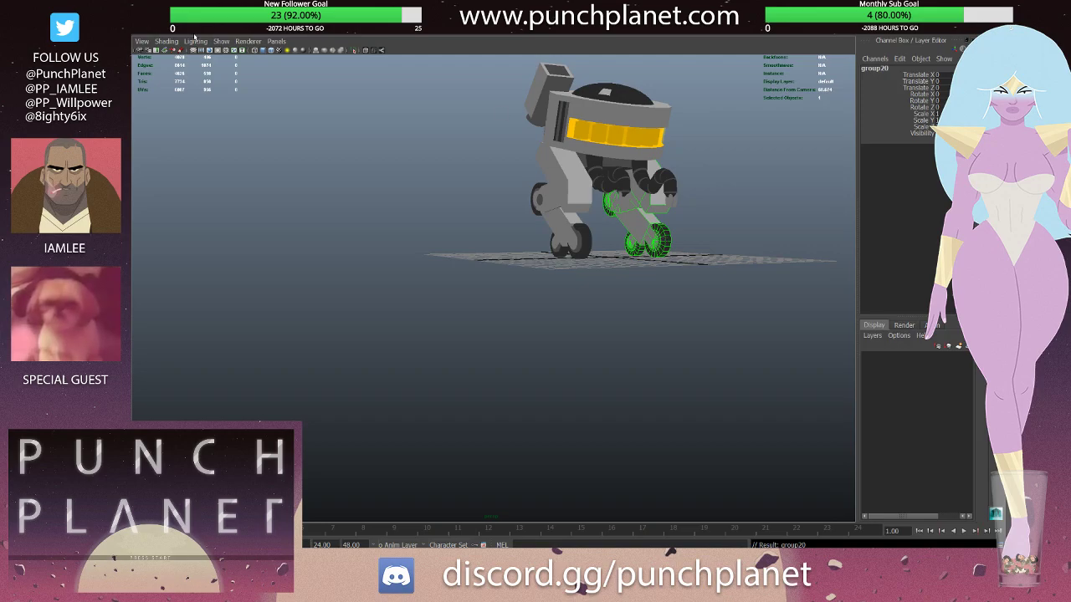
{"action": "left_click", "coordinate": [444, 199]}
{"action": "mouse_move", "coordinate": [443, 199]}
{"action": "left_mouse_down", "text": "alt"}
{"action": "mouse_move", "coordinate": [474, 241]}
{"action": "mouse_move", "coordinate": [688, 328]}
{"action": "left_mouse_up", "text": "alt"}
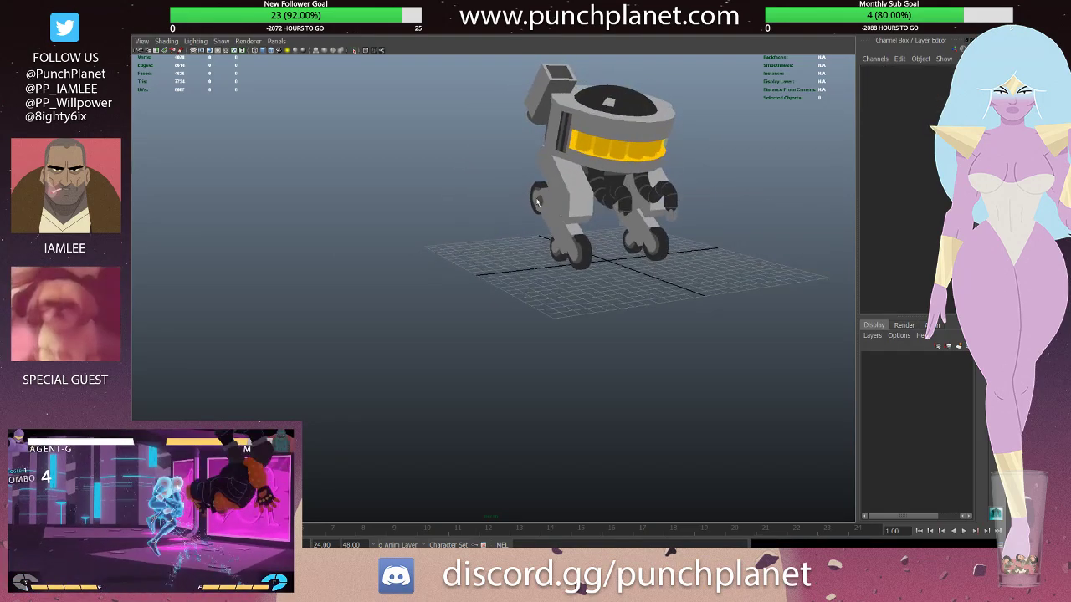
{"action": "left_click_drag", "start_coordinate": [556, 207], "coordinate": [643, 238], "text": "alt"}
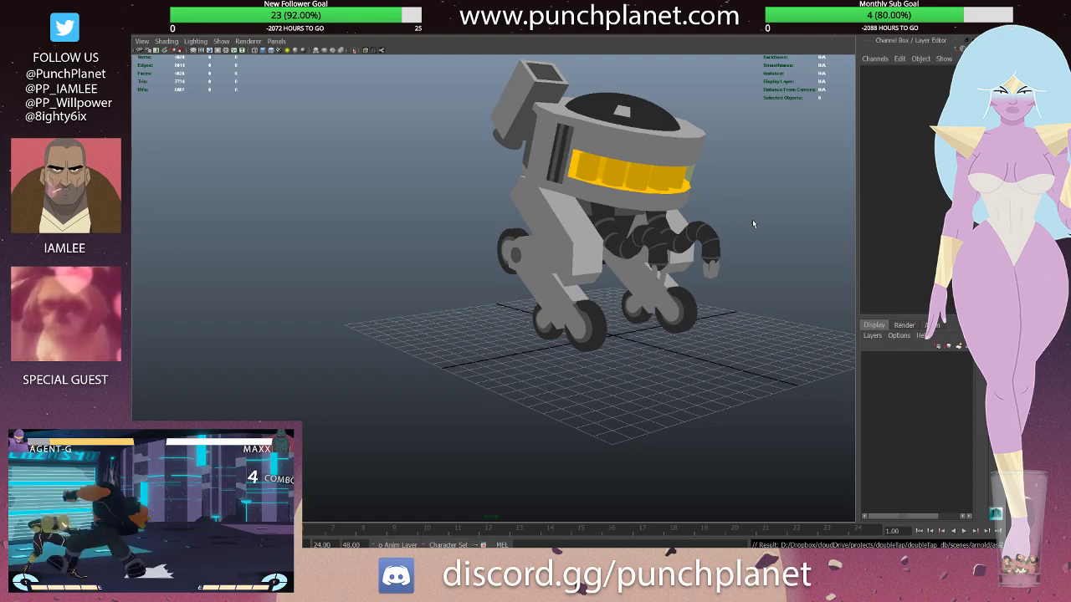
{"action": "left_click_drag", "start_coordinate": [752, 219], "coordinate": [642, 246], "text": "alt"}
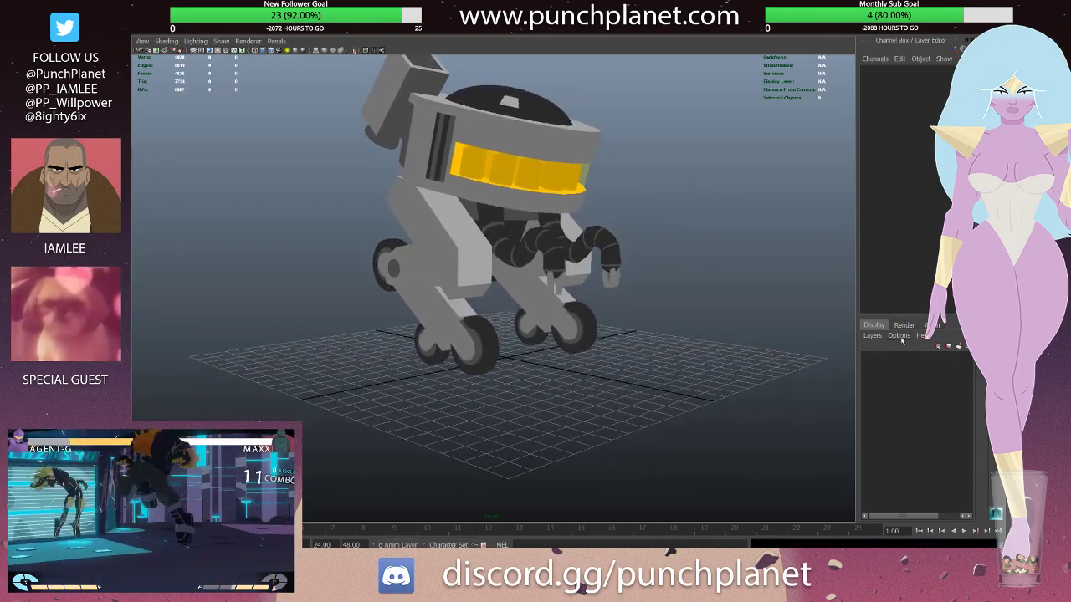
{"action": "mouse_move", "coordinate": [776, 328]}
{"action": "left_mouse_down", "text": "alt"}
{"action": "mouse_move", "coordinate": [504, 244]}
{"action": "mouse_move", "coordinate": [569, 244]}
{"action": "mouse_move", "coordinate": [511, 250]}
{"action": "mouse_move", "coordinate": [505, 296]}
{"action": "left_mouse_up", "text": "alt"}
{"action": "left_click", "coordinate": [423, 297]}
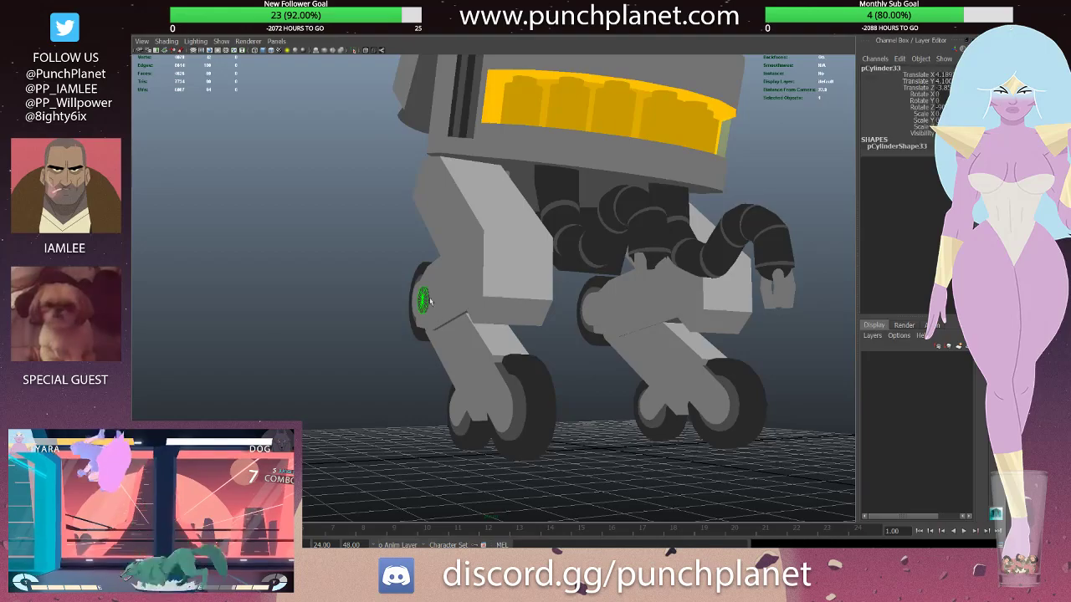
{"action": "mouse_move", "coordinate": [422, 297]}
{"action": "left_mouse_down", "text": "alt"}
{"action": "mouse_move", "coordinate": [513, 313]}
{"action": "mouse_move", "coordinate": [480, 313]}
{"action": "mouse_move", "coordinate": [495, 317]}
{"action": "left_mouse_up", "text": "alt"}
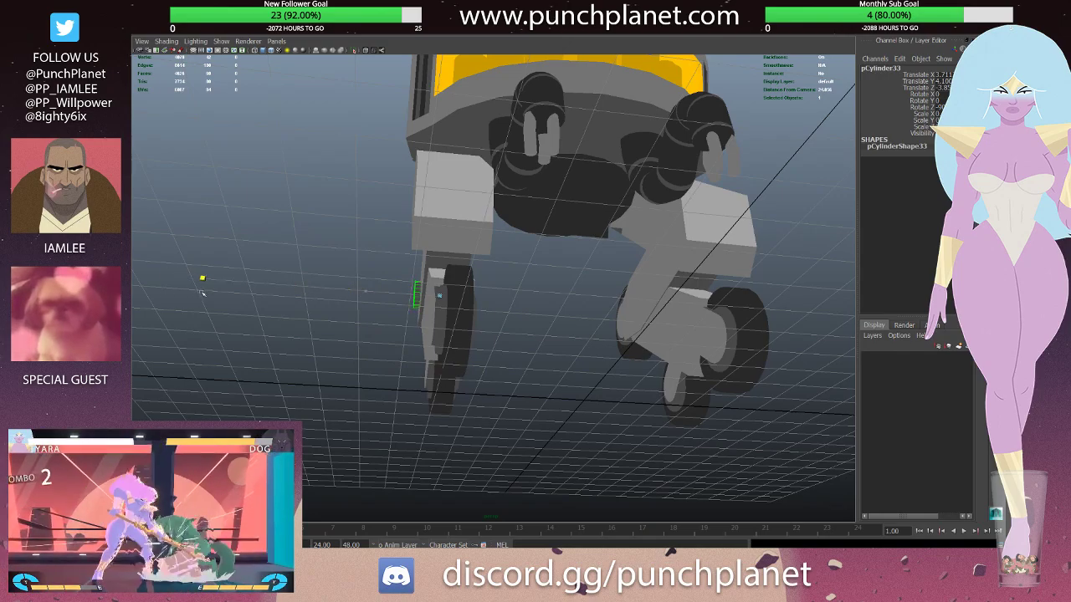
{"action": "mouse_move", "coordinate": [201, 292]}
{"action": "left_mouse_down", "text": "alt"}
{"action": "mouse_move", "coordinate": [432, 325]}
{"action": "mouse_move", "coordinate": [667, 291]}
{"action": "left_mouse_up", "text": "alt"}
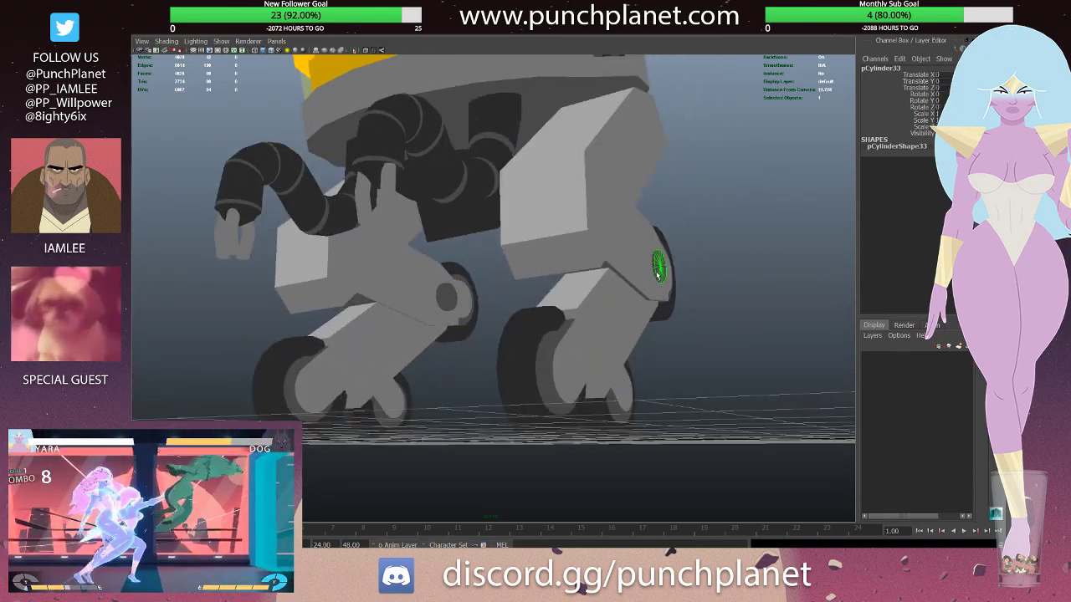
{"action": "left_click", "coordinate": [659, 275]}
{"action": "left_click_drag", "start_coordinate": [659, 274], "coordinate": [559, 289], "text": "alt"}
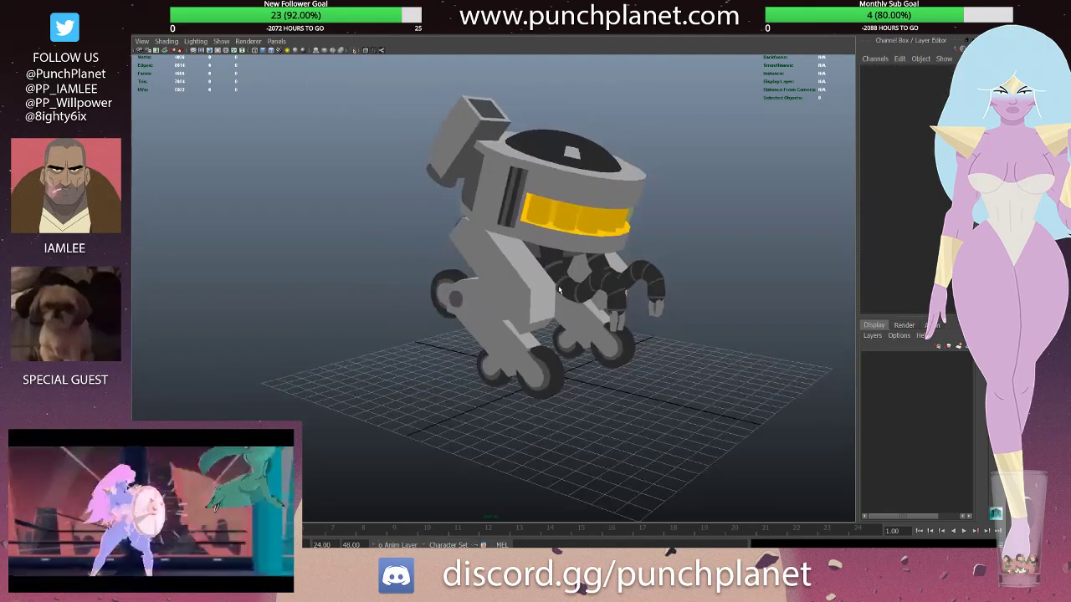
{"action": "left_click", "coordinate": [455, 304]}
{"action": "left_click_drag", "start_coordinate": [454, 304], "coordinate": [539, 317], "text": "alt"}
{"action": "left_click_drag", "start_coordinate": [653, 316], "coordinate": [607, 316], "text": "alt"}
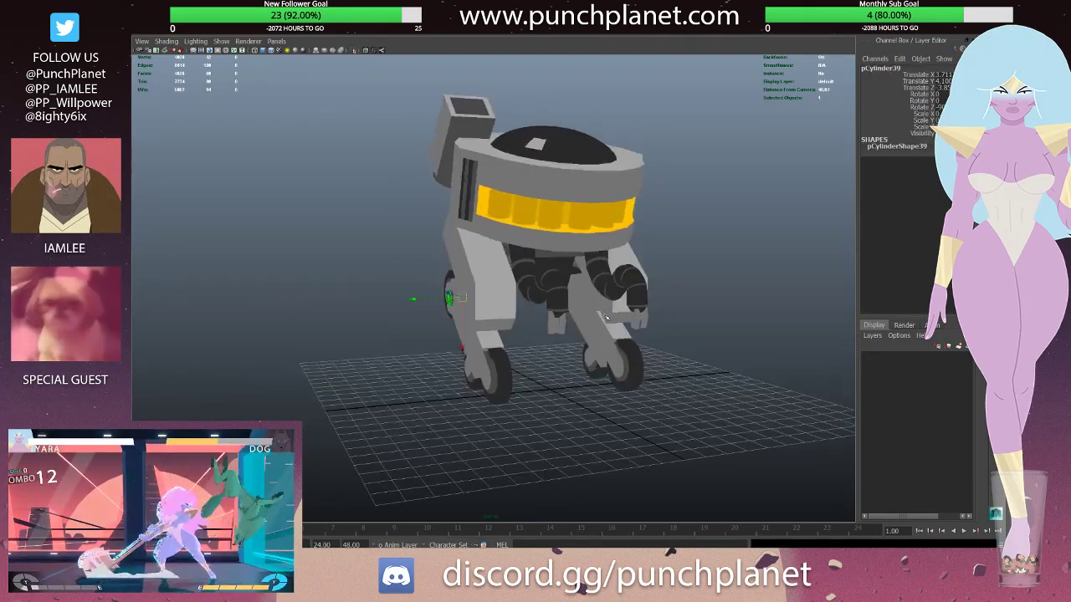
{"action": "left_click_drag", "start_coordinate": [586, 251], "coordinate": [559, 238], "text": "alt"}
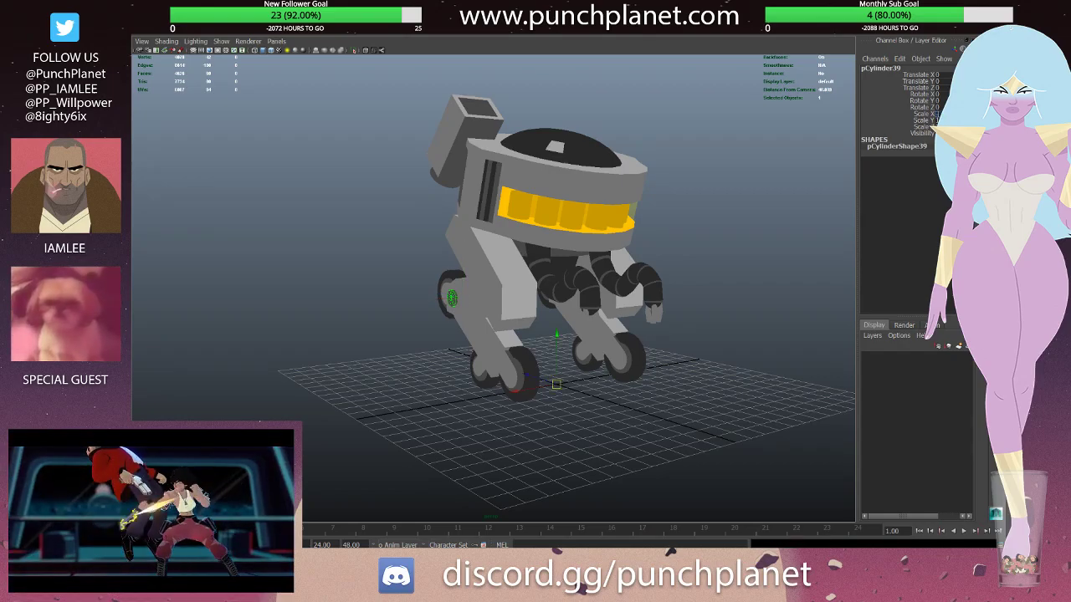
{"action": "left_click", "coordinate": [766, 279]}
{"action": "mouse_move", "coordinate": [766, 279]}
{"action": "left_mouse_down", "text": "alt"}
{"action": "mouse_move", "coordinate": [589, 282]}
{"action": "mouse_move", "coordinate": [712, 287]}
{"action": "mouse_move", "coordinate": [651, 256]}
{"action": "mouse_move", "coordinate": [789, 208]}
{"action": "mouse_move", "coordinate": [733, 275]}
{"action": "mouse_move", "coordinate": [586, 281]}
{"action": "mouse_move", "coordinate": [552, 289]}
{"action": "mouse_move", "coordinate": [645, 299]}
{"action": "mouse_move", "coordinate": [533, 291]}
{"action": "mouse_move", "coordinate": [556, 315]}
{"action": "mouse_move", "coordinate": [536, 308]}
{"action": "left_mouse_up", "text": "alt"}
{"action": "scroll", "coordinate": [523, 285], "scroll_direction": "up", "scroll_amount": 2}
{"action": "scroll", "coordinate": [552, 292], "scroll_direction": "down", "scroll_amount": 3}
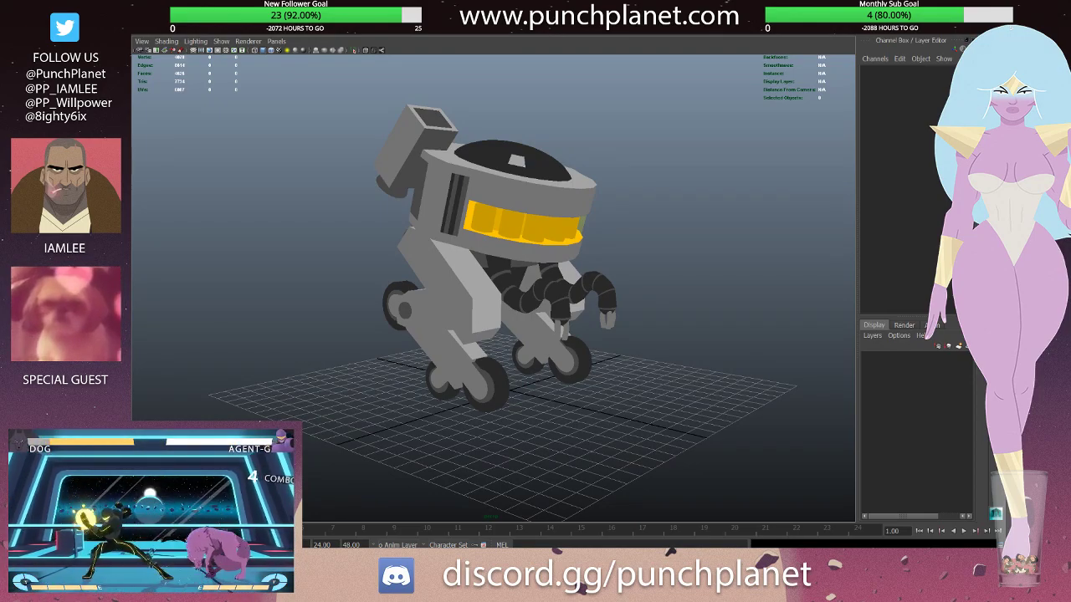
{"action": "left_click_drag", "start_coordinate": [535, 308], "coordinate": [563, 290], "text": "alt"}
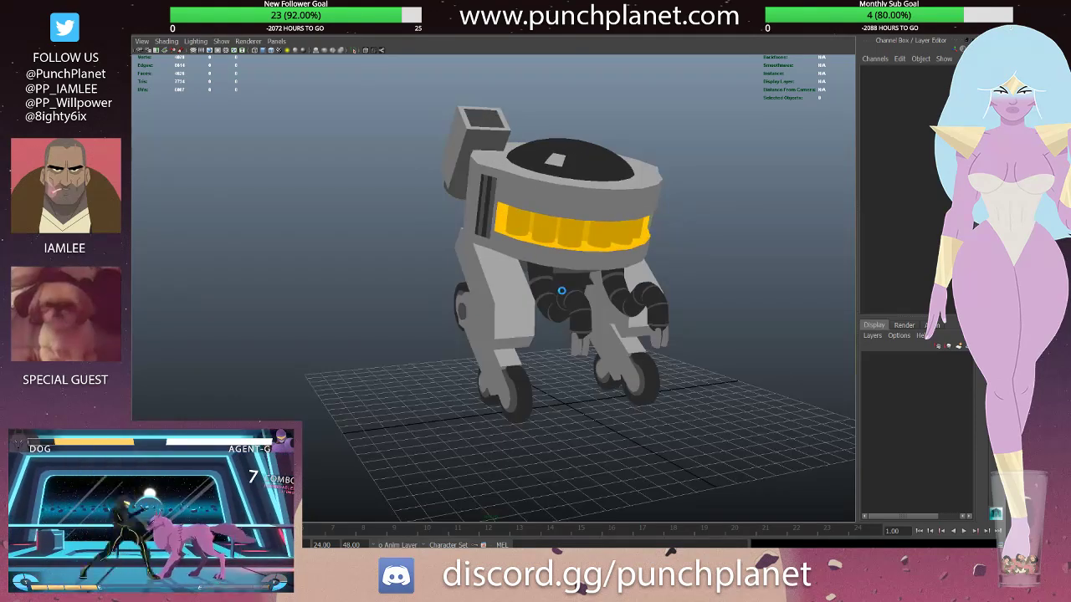
{"action": "mouse_move", "coordinate": [537, 226]}
{"action": "left_mouse_down", "text": "alt"}
{"action": "mouse_move", "coordinate": [502, 245]}
{"action": "mouse_move", "coordinate": [506, 229]}
{"action": "mouse_move", "coordinate": [667, 296]}
{"action": "mouse_move", "coordinate": [541, 286]}
{"action": "mouse_move", "coordinate": [424, 162]}
{"action": "mouse_move", "coordinate": [475, 180]}
{"action": "mouse_move", "coordinate": [545, 184]}
{"action": "mouse_move", "coordinate": [398, 54]}
{"action": "left_mouse_up", "text": "alt"}
{"action": "left_click", "coordinate": [506, 228]}
{"action": "key", "text": "f"}
{"action": "left_click", "coordinate": [676, 307]}
{"action": "left_click", "coordinate": [475, 180]}
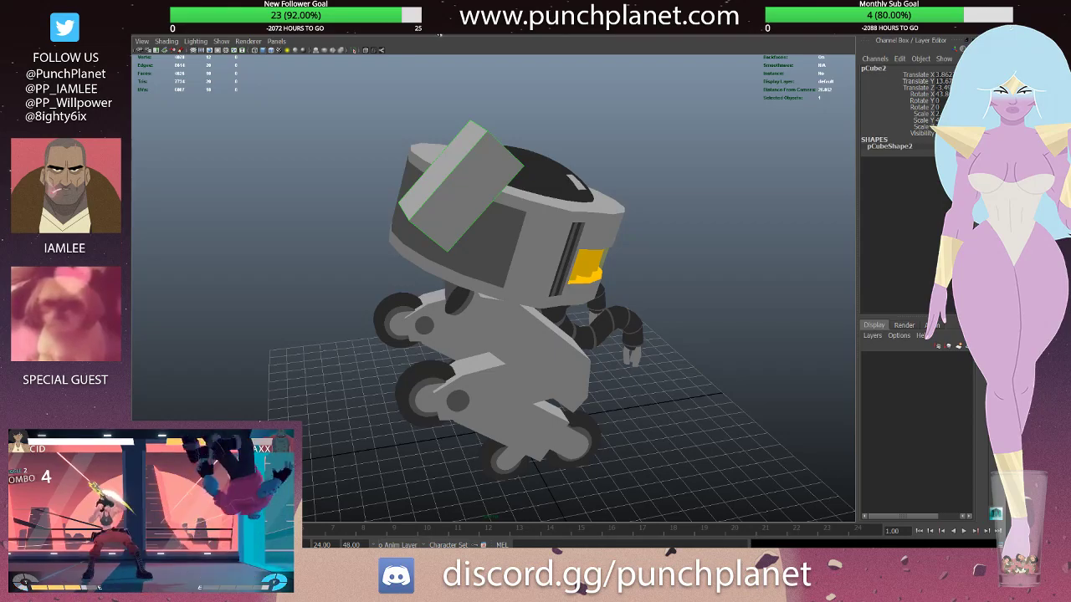
{"action": "left_click", "coordinate": [440, 93]}
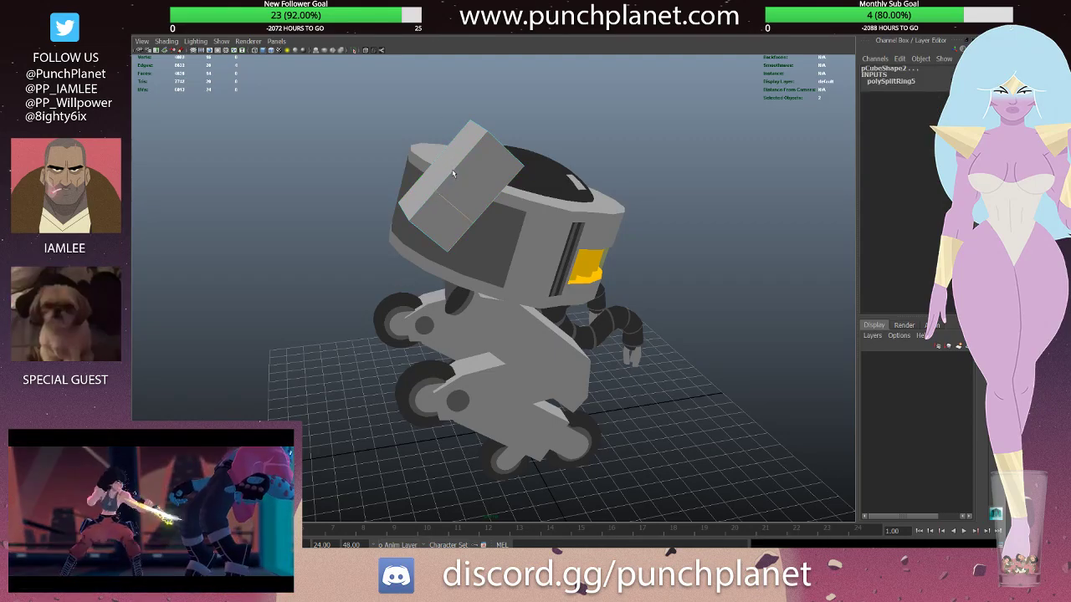
{"action": "left_click_drag", "start_coordinate": [401, 106], "coordinate": [451, 147], "text": "alt"}
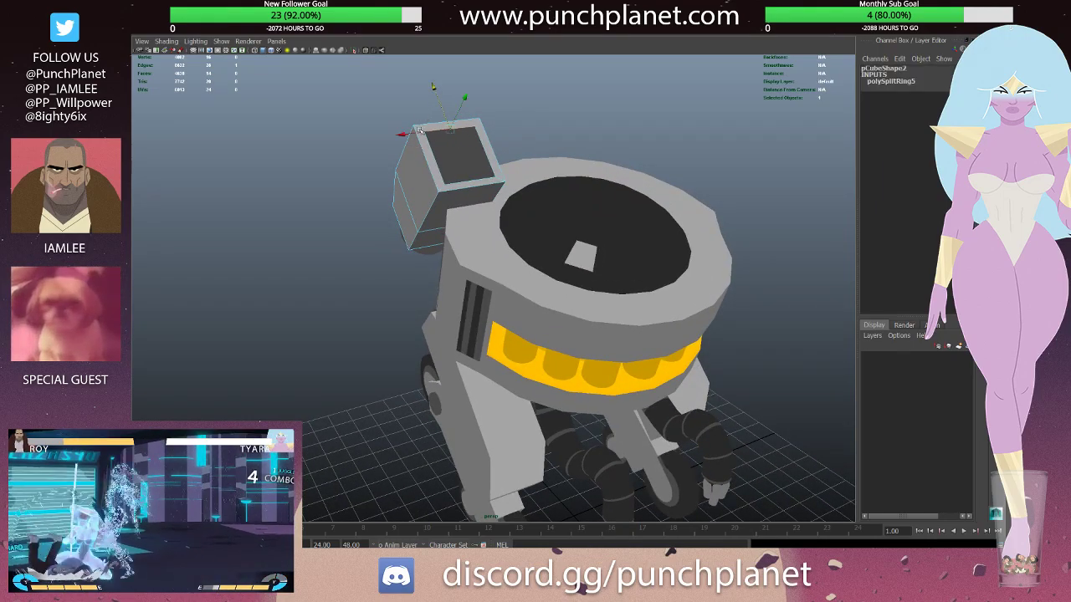
{"action": "mouse_move", "coordinate": [420, 128]}
{"action": "left_mouse_down", "text": "alt"}
{"action": "mouse_move", "coordinate": [435, 154]}
{"action": "mouse_move", "coordinate": [419, 154]}
{"action": "left_mouse_up", "text": "alt"}
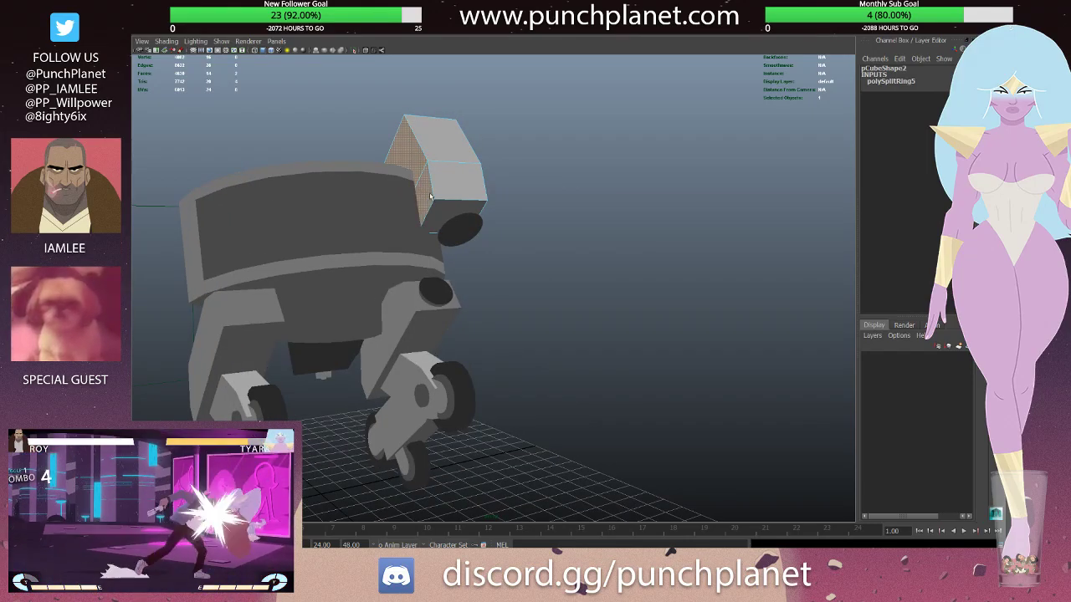
{"action": "left_click_drag", "start_coordinate": [430, 196], "coordinate": [424, 196], "text": "alt"}
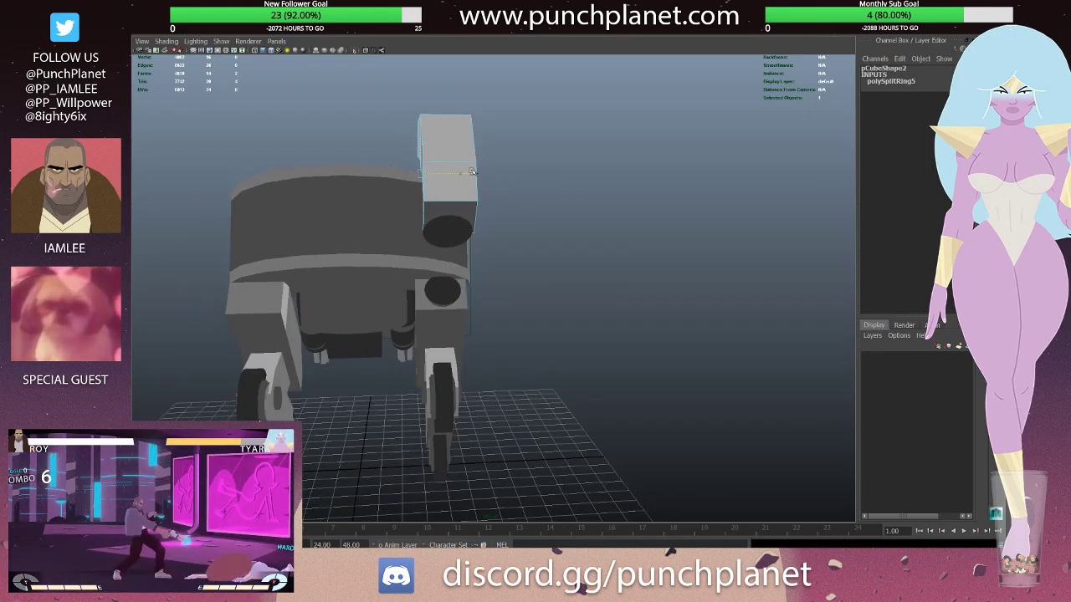
{"action": "mouse_move", "coordinate": [509, 172]}
{"action": "left_mouse_down", "text": "alt"}
{"action": "mouse_move", "coordinate": [469, 139]}
{"action": "mouse_move", "coordinate": [603, 189]}
{"action": "mouse_move", "coordinate": [497, 175]}
{"action": "left_mouse_up", "text": "alt"}
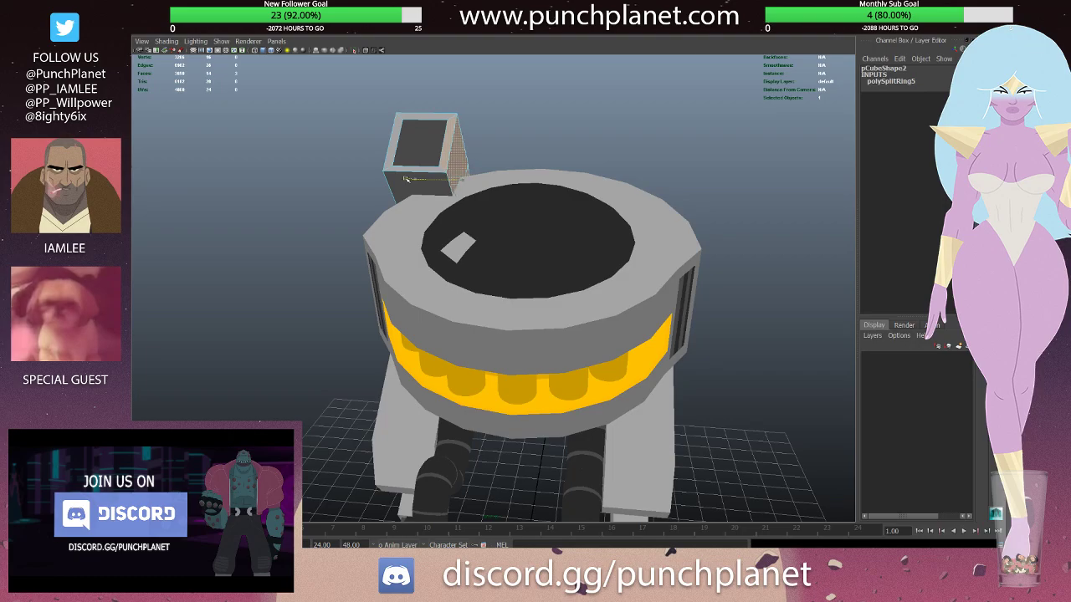
{"action": "mouse_move", "coordinate": [407, 179]}
{"action": "left_mouse_down", "text": "alt"}
{"action": "mouse_move", "coordinate": [508, 181]}
{"action": "mouse_move", "coordinate": [420, 184]}
{"action": "left_mouse_up", "text": "alt"}
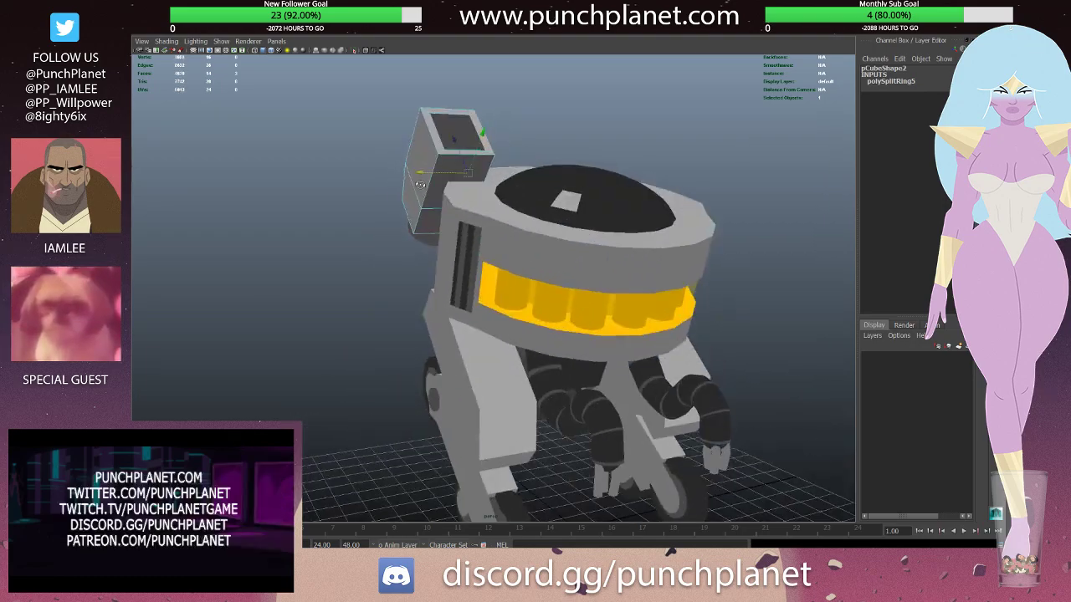
{"action": "left_click", "coordinate": [404, 211]}
{"action": "mouse_move", "coordinate": [404, 210]}
{"action": "left_mouse_down", "text": "alt"}
{"action": "mouse_move", "coordinate": [454, 264]}
{"action": "mouse_move", "coordinate": [587, 135]}
{"action": "mouse_move", "coordinate": [545, 310]}
{"action": "left_mouse_up", "text": "alt"}
{"action": "left_click", "coordinate": [454, 264]}
{"action": "left_click", "coordinate": [587, 136]}
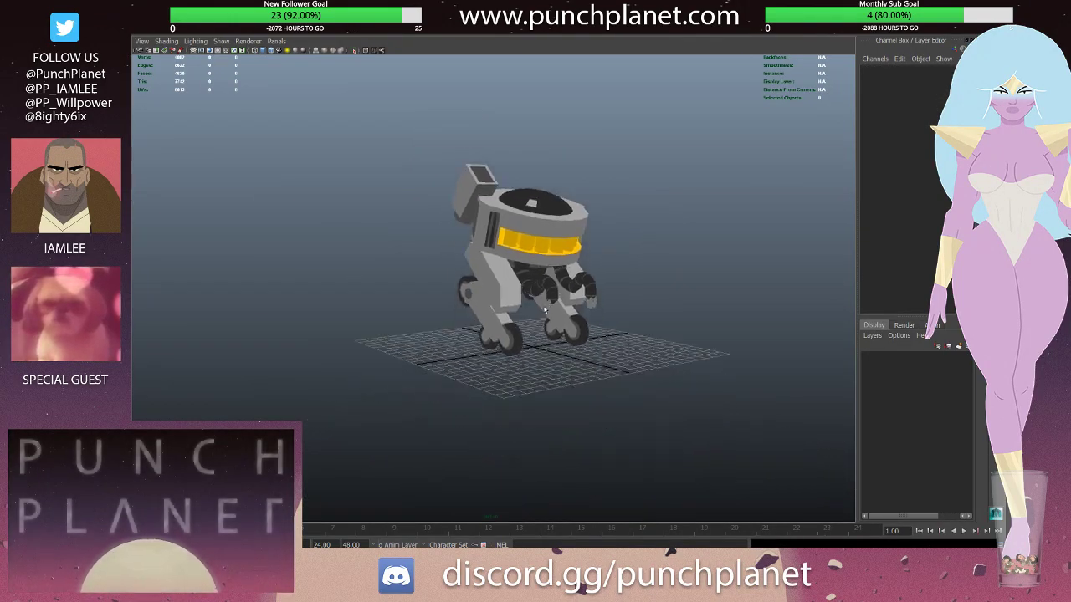
{"action": "mouse_move", "coordinate": [467, 220]}
{"action": "left_mouse_down", "text": "alt"}
{"action": "mouse_move", "coordinate": [434, 221]}
{"action": "mouse_move", "coordinate": [573, 279]}
{"action": "left_mouse_up", "text": "alt"}
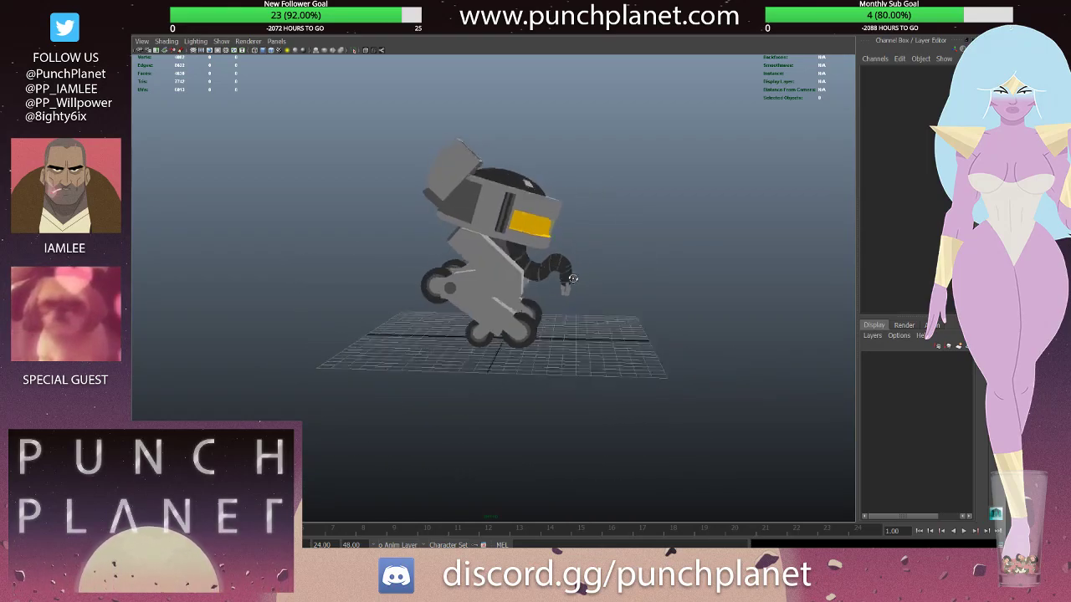
{"action": "scroll", "coordinate": [533, 278], "scroll_direction": "up", "scroll_amount": 3}
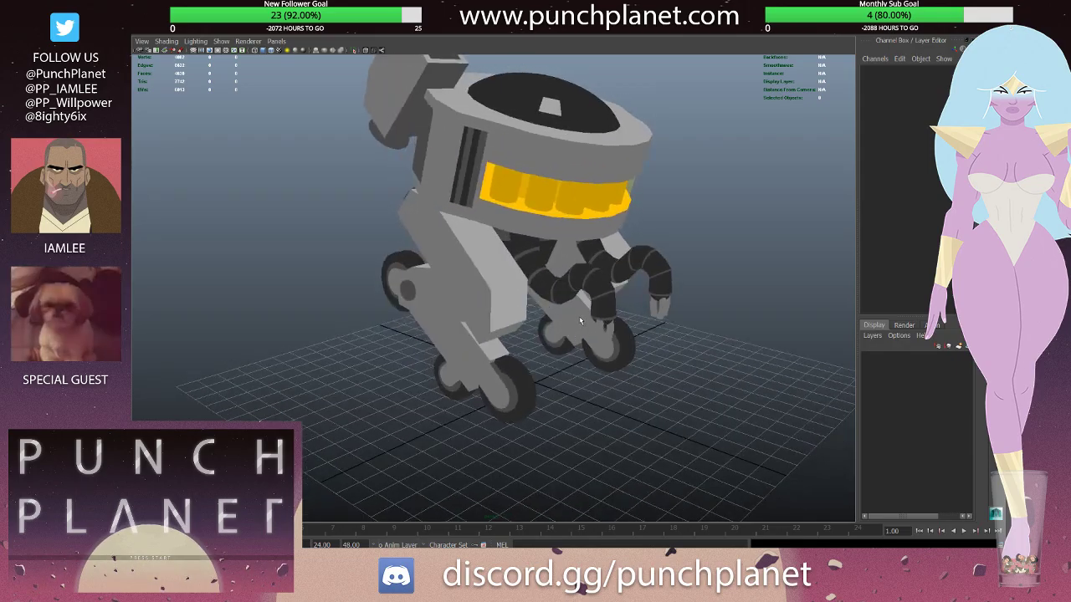
{"action": "mouse_move", "coordinate": [532, 277]}
{"action": "left_mouse_down", "text": "alt"}
{"action": "mouse_move", "coordinate": [615, 386]}
{"action": "mouse_move", "coordinate": [674, 383]}
{"action": "mouse_move", "coordinate": [565, 373]}
{"action": "mouse_move", "coordinate": [528, 338]}
{"action": "left_mouse_up", "text": "alt"}
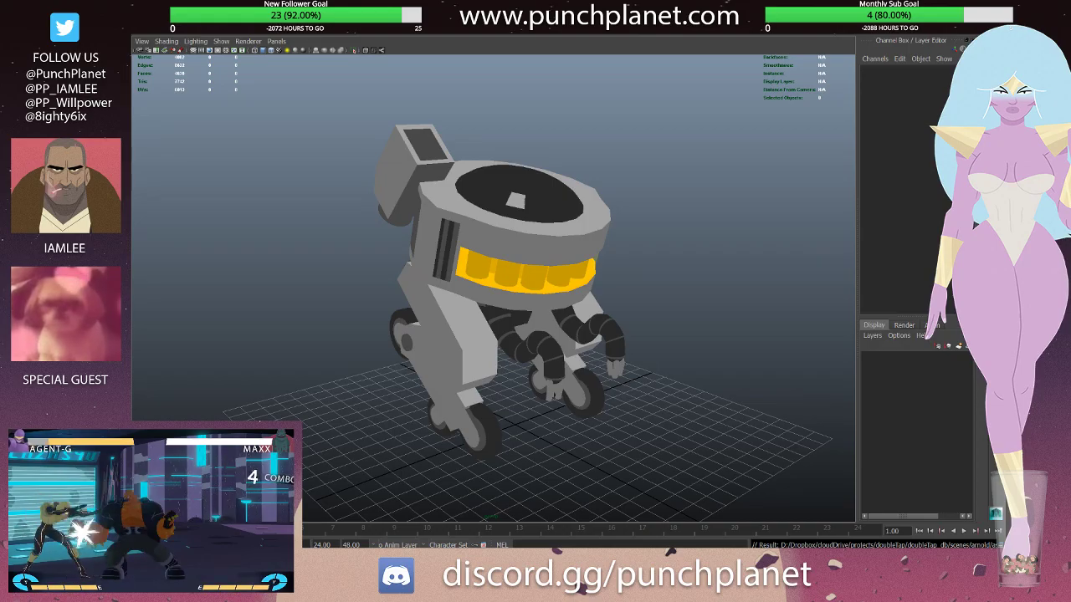
{"action": "mouse_move", "coordinate": [536, 251]}
{"action": "left_mouse_down", "text": "alt"}
{"action": "mouse_move", "coordinate": [586, 186]}
{"action": "mouse_move", "coordinate": [399, 188]}
{"action": "mouse_move", "coordinate": [475, 193]}
{"action": "left_mouse_up", "text": "alt"}
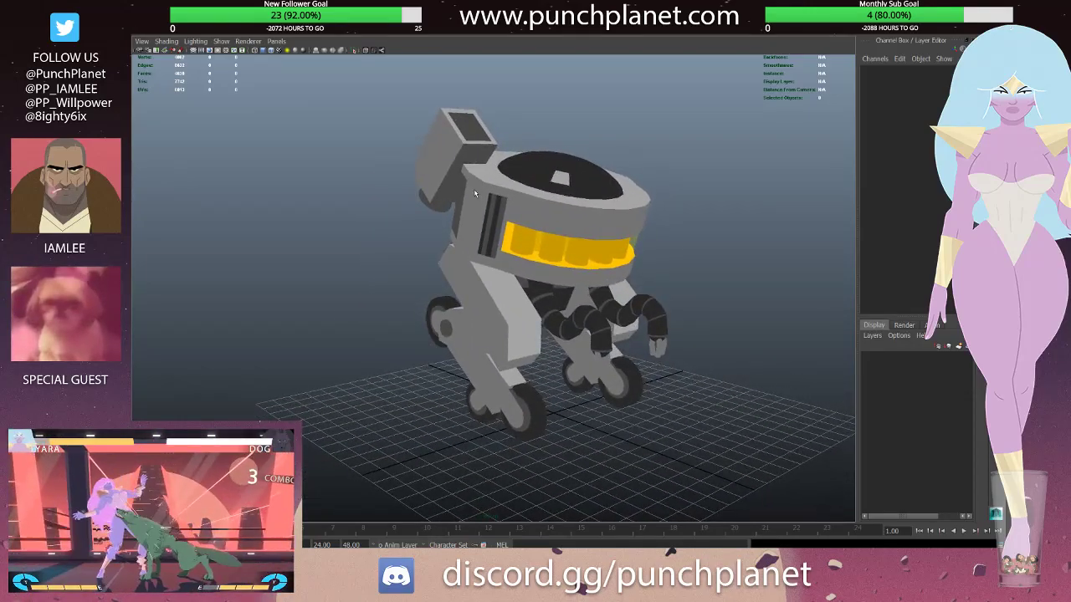
{"action": "left_click_drag", "start_coordinate": [478, 251], "coordinate": [506, 207], "text": "alt"}
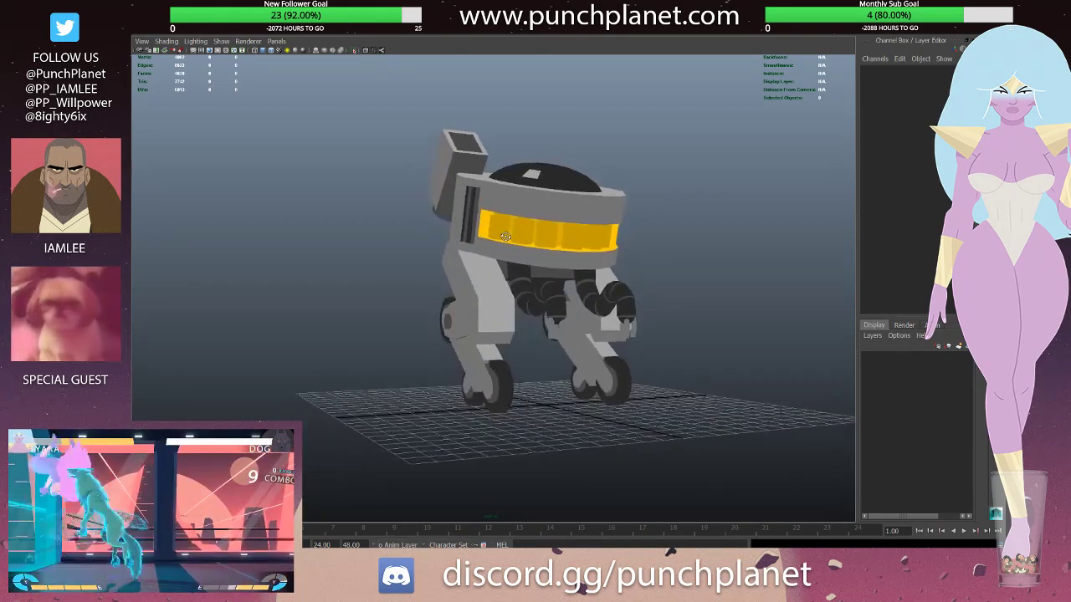
{"action": "left_click", "coordinate": [507, 205]}
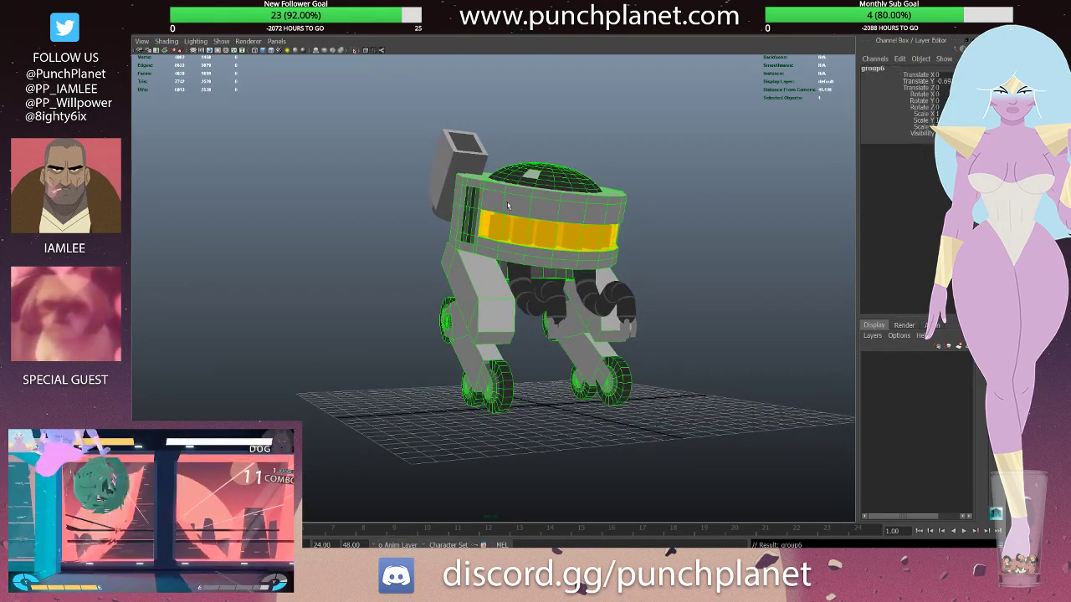
{"action": "mouse_move", "coordinate": [563, 217]}
{"action": "left_mouse_down", "text": "alt"}
{"action": "mouse_move", "coordinate": [610, 222]}
{"action": "mouse_move", "coordinate": [601, 230]}
{"action": "mouse_move", "coordinate": [502, 217]}
{"action": "left_mouse_up", "text": "alt"}
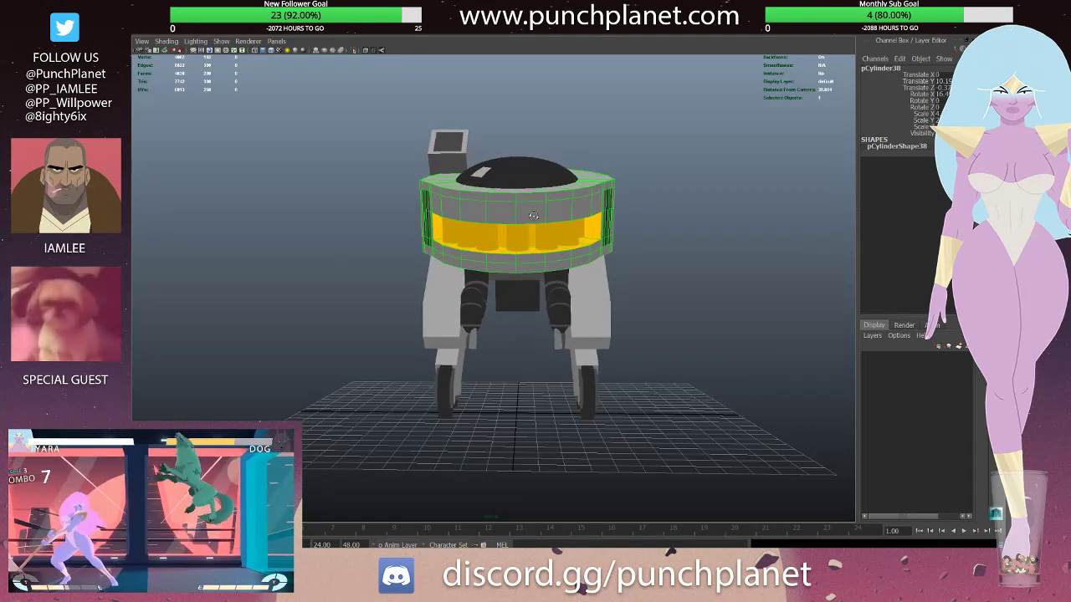
{"action": "scroll", "coordinate": [407, 198], "scroll_direction": "down", "scroll_amount": 3}
{"action": "left_click", "coordinate": [400, 193]}
{"action": "mouse_move", "coordinate": [401, 192]}
{"action": "left_mouse_down", "text": "alt"}
{"action": "mouse_move", "coordinate": [400, 219]}
{"action": "mouse_move", "coordinate": [400, 186]}
{"action": "left_mouse_up", "text": "alt"}
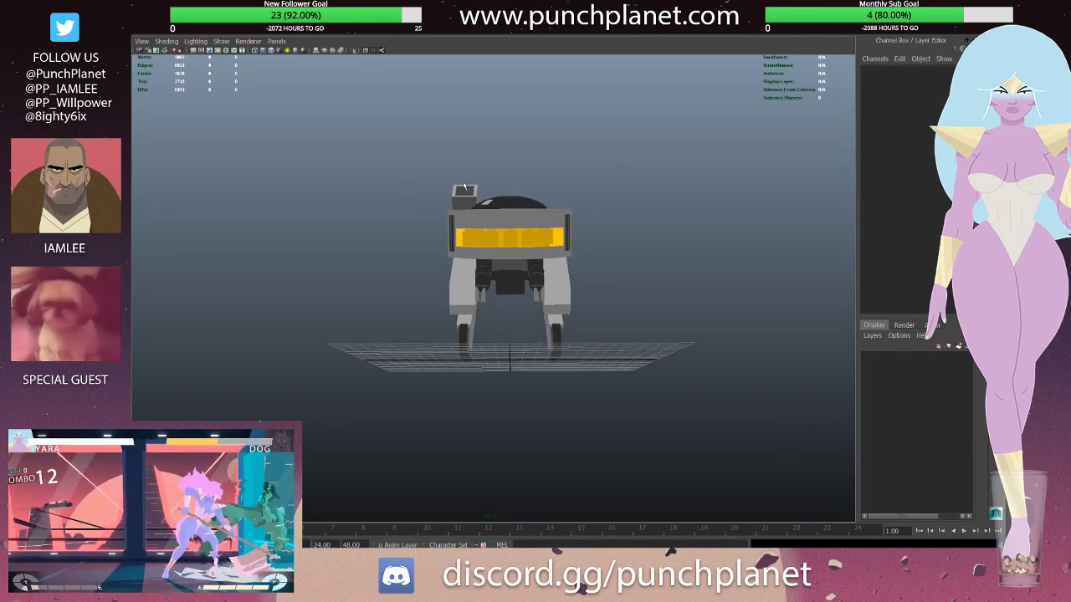
- Group the dome, visor band and shell into group21, undoing a stray scale change
{"action": "left_click", "coordinate": [580, 250]}
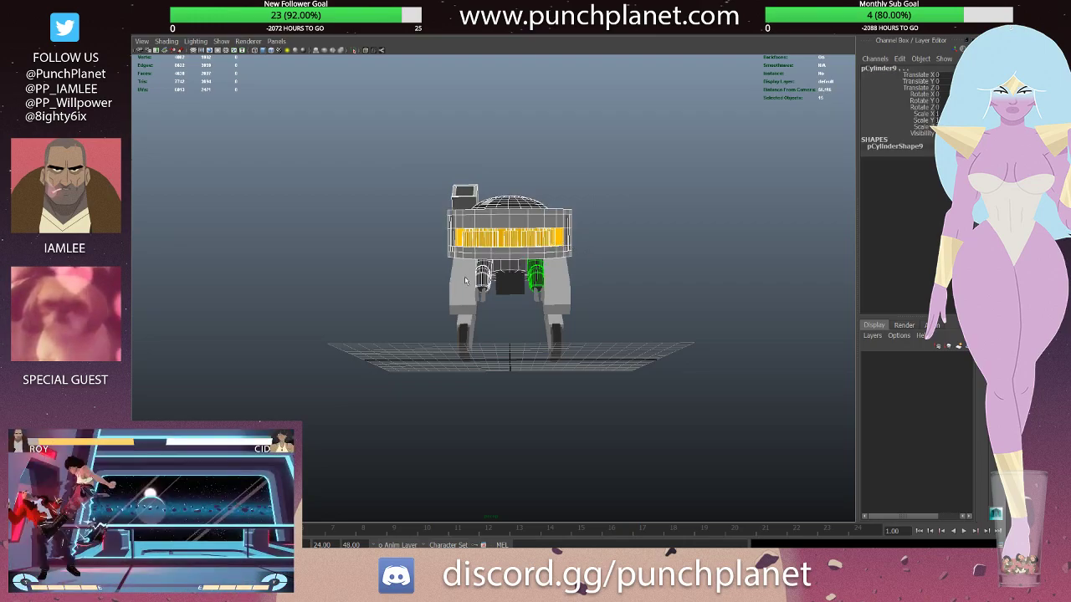
{"action": "key", "text": "ctrl+g"}
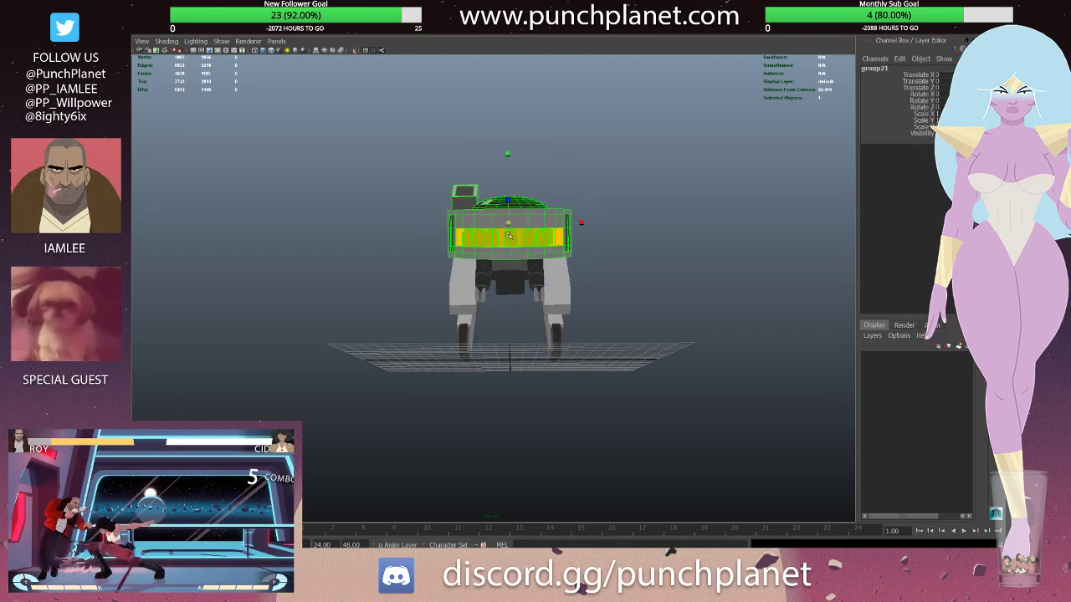
{"action": "mouse_move", "coordinate": [496, 224]}
{"action": "left_mouse_down", "text": "alt"}
{"action": "mouse_move", "coordinate": [586, 251]}
{"action": "mouse_move", "coordinate": [561, 223]}
{"action": "mouse_move", "coordinate": [506, 201]}
{"action": "mouse_move", "coordinate": [496, 210]}
{"action": "mouse_move", "coordinate": [560, 210]}
{"action": "mouse_move", "coordinate": [581, 259]}
{"action": "mouse_move", "coordinate": [637, 258]}
{"action": "mouse_move", "coordinate": [479, 241]}
{"action": "mouse_move", "coordinate": [527, 214]}
{"action": "left_mouse_up", "text": "alt"}
{"action": "scroll", "coordinate": [602, 260], "scroll_direction": "up", "scroll_amount": 2}
{"action": "key", "text": "ctrl+z"}
{"action": "scroll", "coordinate": [560, 210], "scroll_direction": "down", "scroll_amount": 2}
{"action": "scroll", "coordinate": [581, 259], "scroll_direction": "up", "scroll_amount": 3}
{"action": "scroll", "coordinate": [581, 258], "scroll_direction": "down", "scroll_amount": 3}
{"action": "scroll", "coordinate": [638, 257], "scroll_direction": "up", "scroll_amount": 3}
{"action": "scroll", "coordinate": [586, 251], "scroll_direction": "down", "scroll_amount": 3}
- Select the new head group and check it from several angles, then deselect
{"action": "left_click", "coordinate": [534, 209]}
{"action": "scroll", "coordinate": [534, 209], "scroll_direction": "up", "scroll_amount": 2}
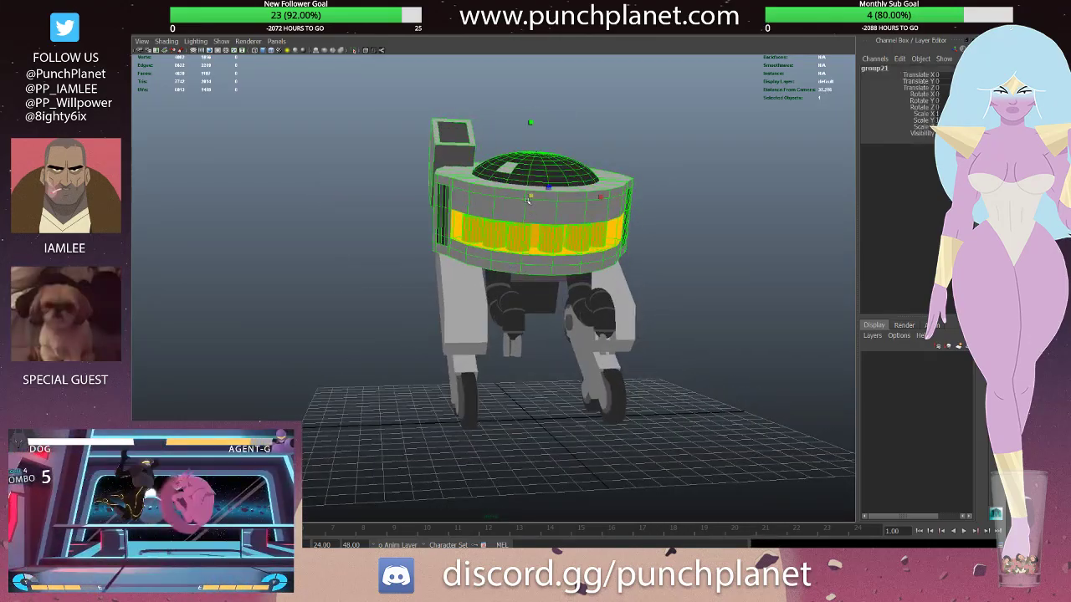
{"action": "mouse_move", "coordinate": [528, 197]}
{"action": "left_mouse_down", "text": "alt"}
{"action": "mouse_move", "coordinate": [559, 191]}
{"action": "mouse_move", "coordinate": [554, 170]}
{"action": "left_mouse_up", "text": "alt"}
{"action": "key", "text": "ctrl+z"}
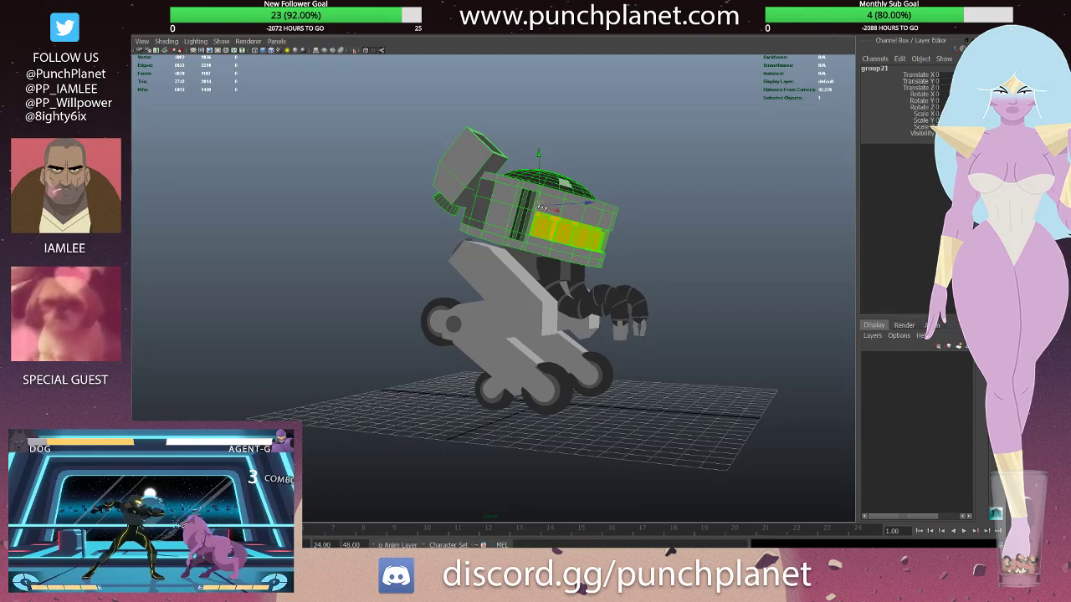
{"action": "left_click_drag", "start_coordinate": [541, 206], "coordinate": [538, 203], "text": "alt"}
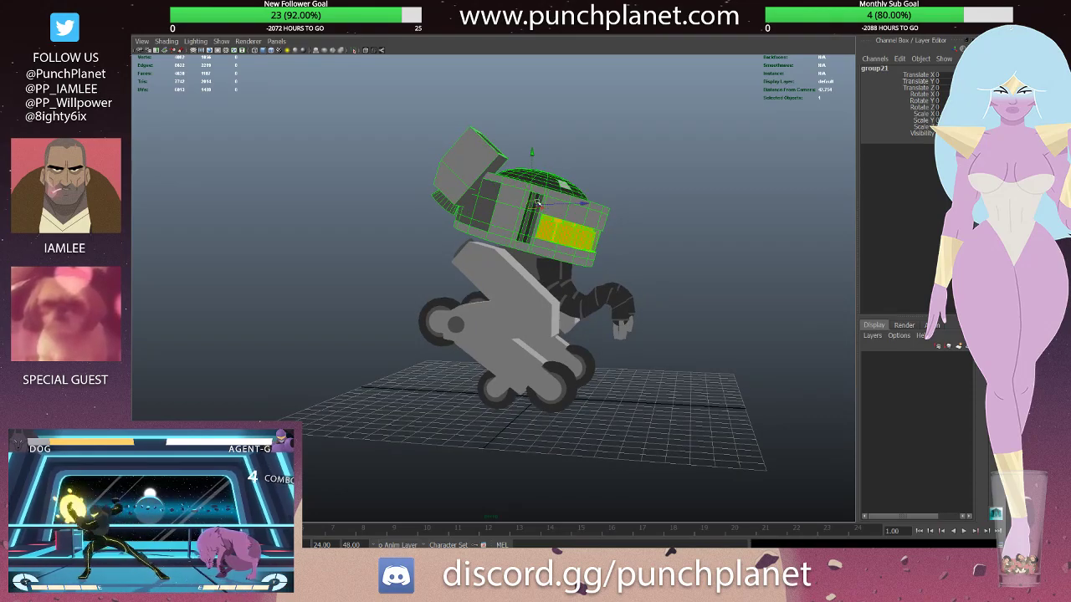
{"action": "left_click", "coordinate": [530, 155]}
{"action": "mouse_move", "coordinate": [530, 155]}
{"action": "left_mouse_down", "text": "alt"}
{"action": "mouse_move", "coordinate": [645, 167]}
{"action": "mouse_move", "coordinate": [494, 195]}
{"action": "mouse_move", "coordinate": [459, 180]}
{"action": "left_mouse_up", "text": "alt"}
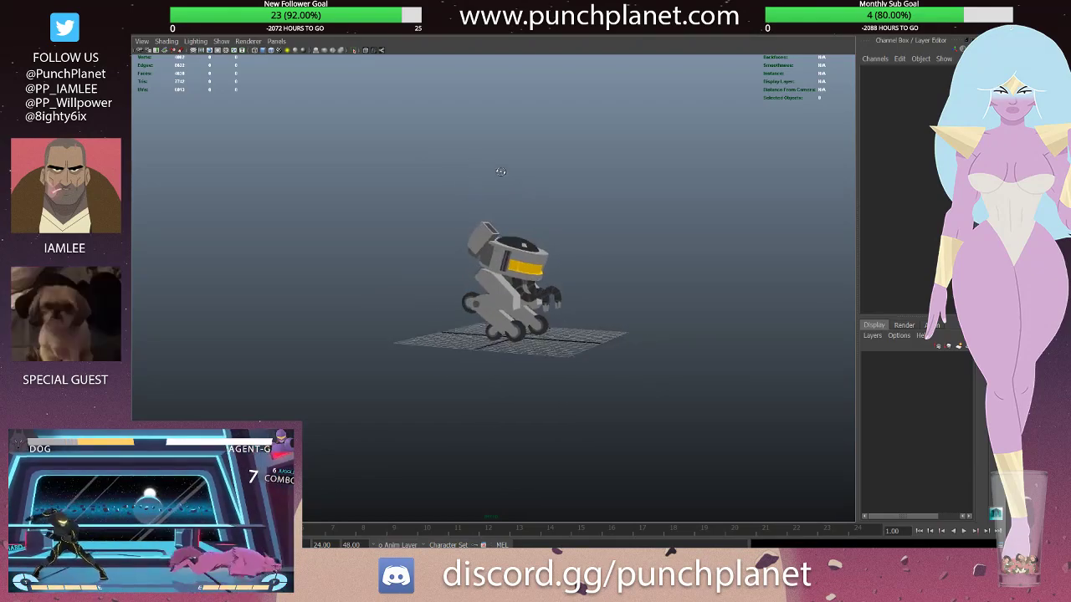
{"action": "right_click_drag", "start_coordinate": [500, 172], "coordinate": [723, 264], "text": "alt"}
{"action": "left_click_drag", "start_coordinate": [724, 264], "coordinate": [697, 263], "text": "alt"}
{"action": "right_click_drag", "start_coordinate": [697, 263], "coordinate": [670, 255], "text": "alt"}
{"action": "left_click_drag", "start_coordinate": [669, 255], "coordinate": [578, 241], "text": "alt"}
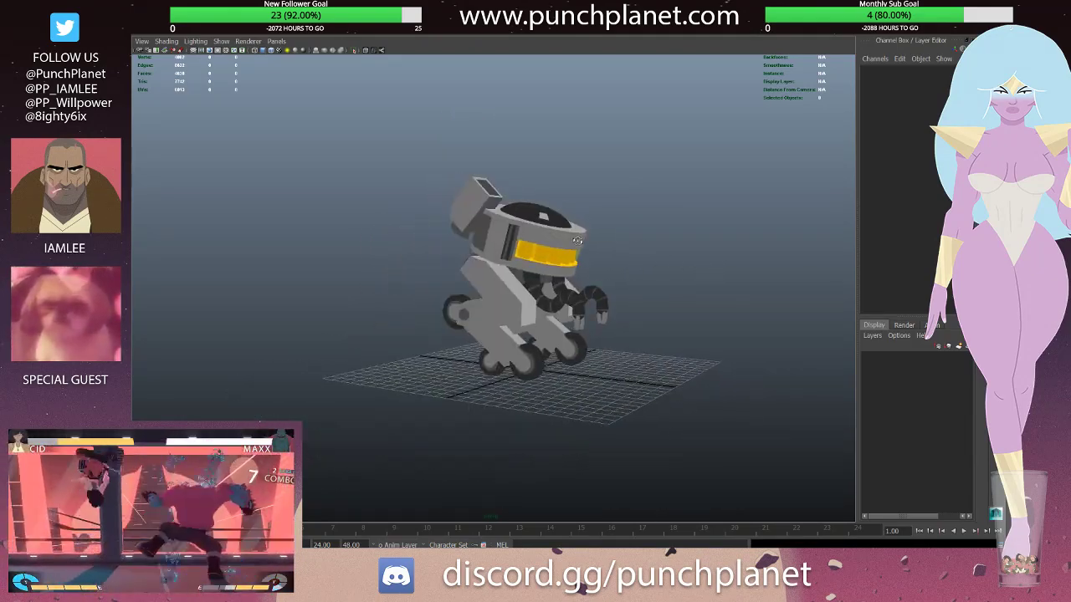
{"action": "left_click_drag", "start_coordinate": [572, 197], "coordinate": [535, 209], "text": "alt"}
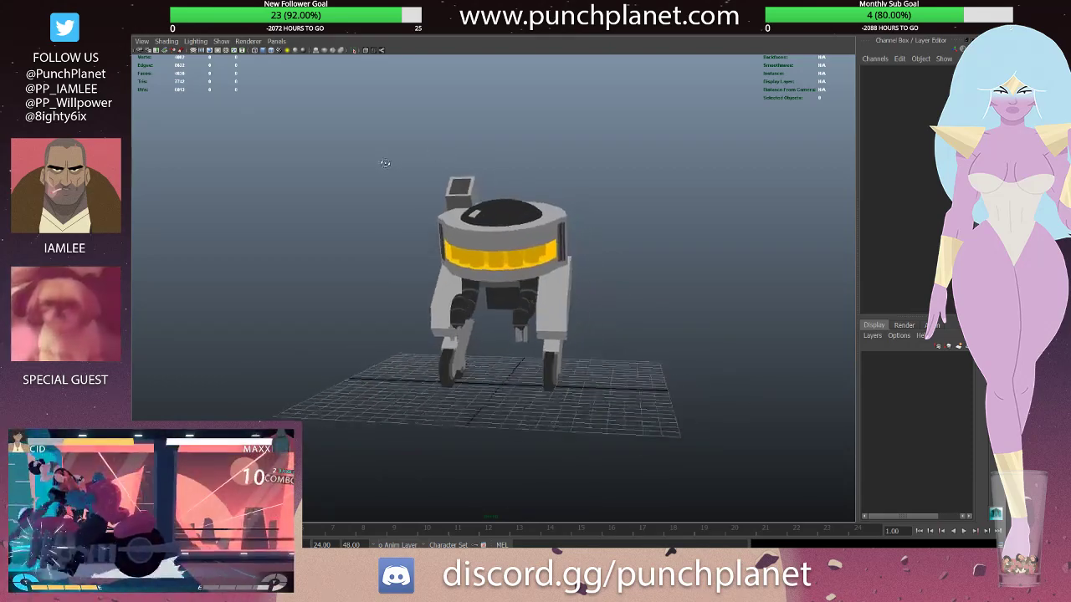
{"action": "right_click_drag", "start_coordinate": [536, 210], "coordinate": [506, 226], "text": "alt"}
{"action": "left_click_drag", "start_coordinate": [506, 226], "coordinate": [559, 226], "text": "alt"}
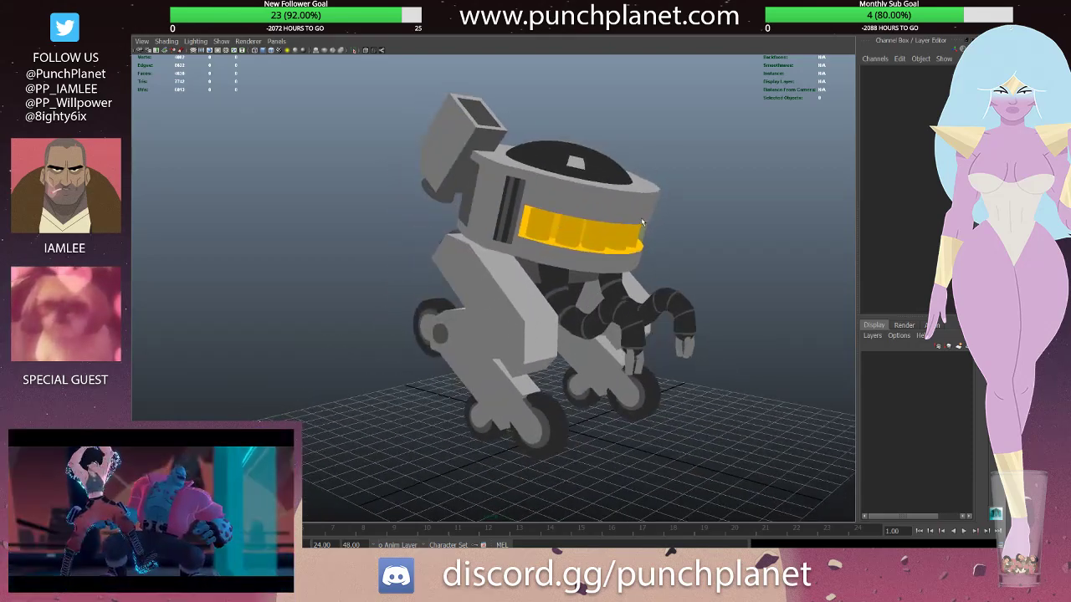
{"action": "mouse_move", "coordinate": [643, 222]}
{"action": "left_mouse_down", "text": "alt"}
{"action": "mouse_move", "coordinate": [519, 226]}
{"action": "mouse_move", "coordinate": [432, 201]}
{"action": "left_mouse_up", "text": "alt"}
{"action": "left_click", "coordinate": [519, 226]}
{"action": "right_click_drag", "start_coordinate": [432, 201], "coordinate": [376, 220], "text": "alt"}
{"action": "left_click", "coordinate": [375, 220]}
{"action": "mouse_move", "coordinate": [376, 220]}
{"action": "left_mouse_down", "text": "alt"}
{"action": "mouse_move", "coordinate": [346, 194]}
{"action": "mouse_move", "coordinate": [373, 199]}
{"action": "left_mouse_up", "text": "alt"}
{"action": "right_click_drag", "start_coordinate": [372, 199], "coordinate": [419, 230], "text": "alt"}
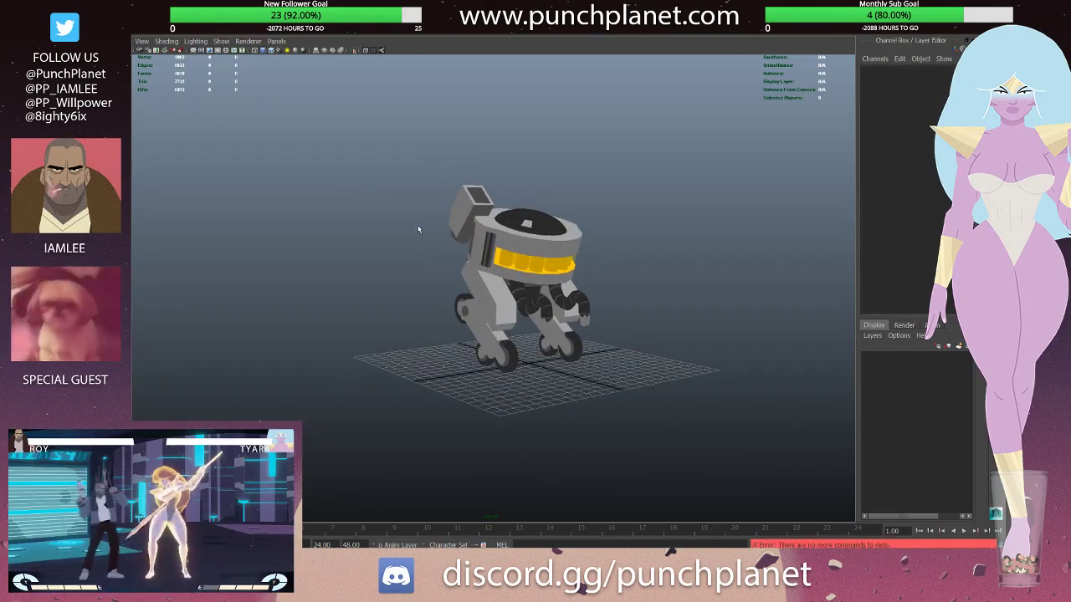
{"action": "left_click_drag", "start_coordinate": [502, 239], "coordinate": [443, 216], "text": "alt"}
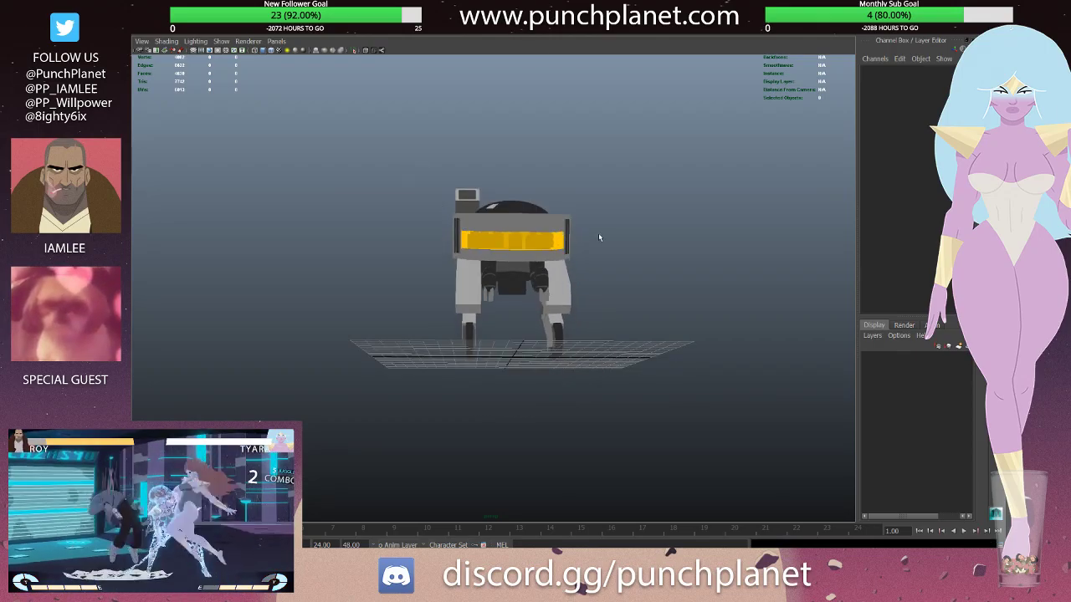
{"action": "left_click_drag", "start_coordinate": [607, 254], "coordinate": [573, 237], "text": "alt"}
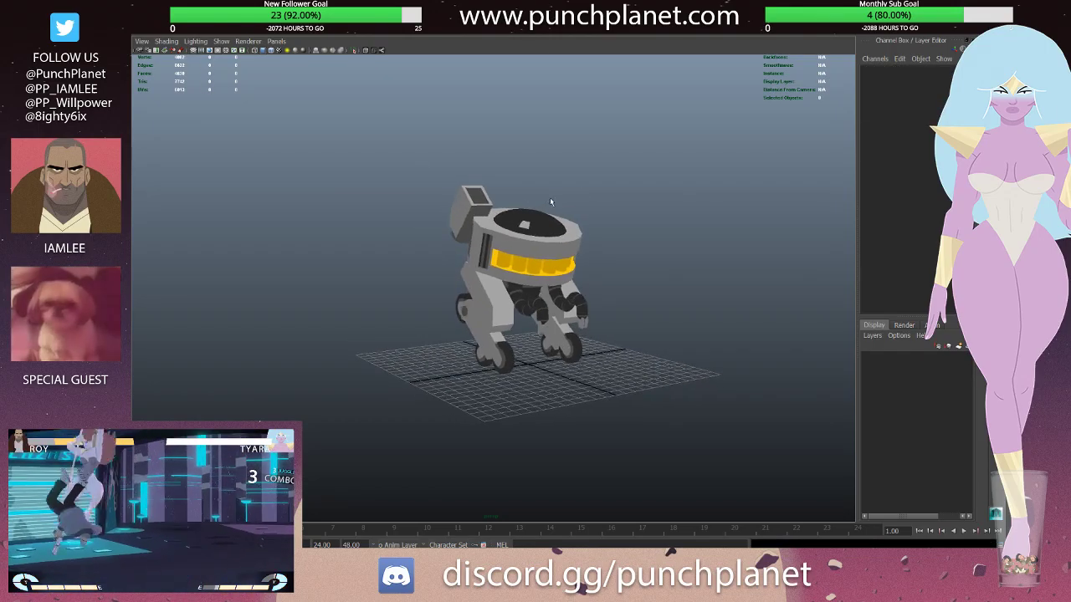
{"action": "scroll", "coordinate": [574, 236], "scroll_direction": "up", "scroll_amount": 3}
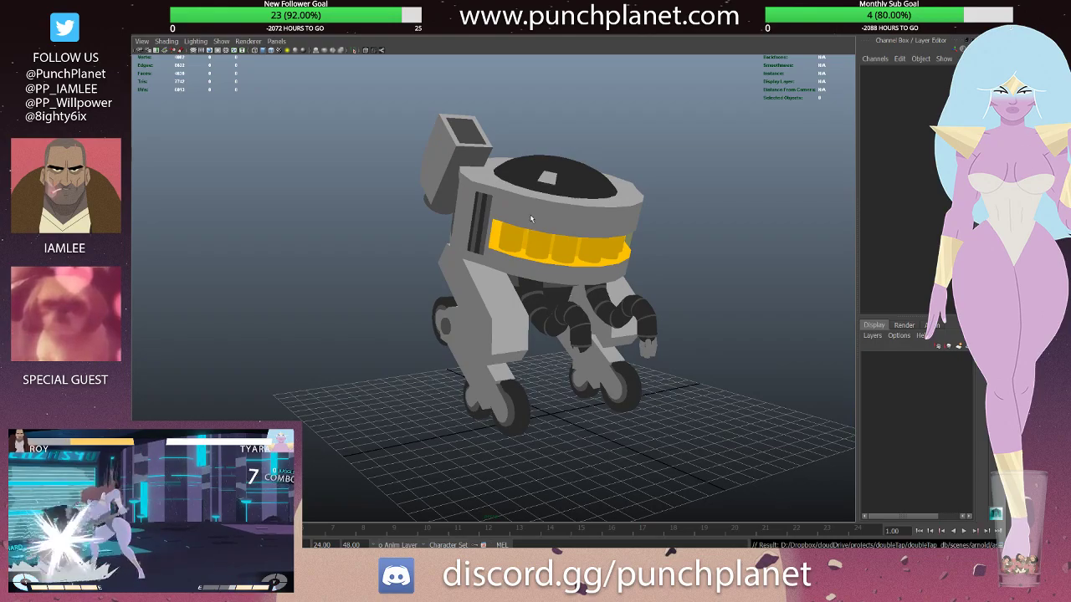
{"action": "left_click_drag", "start_coordinate": [471, 220], "coordinate": [418, 224], "text": "alt"}
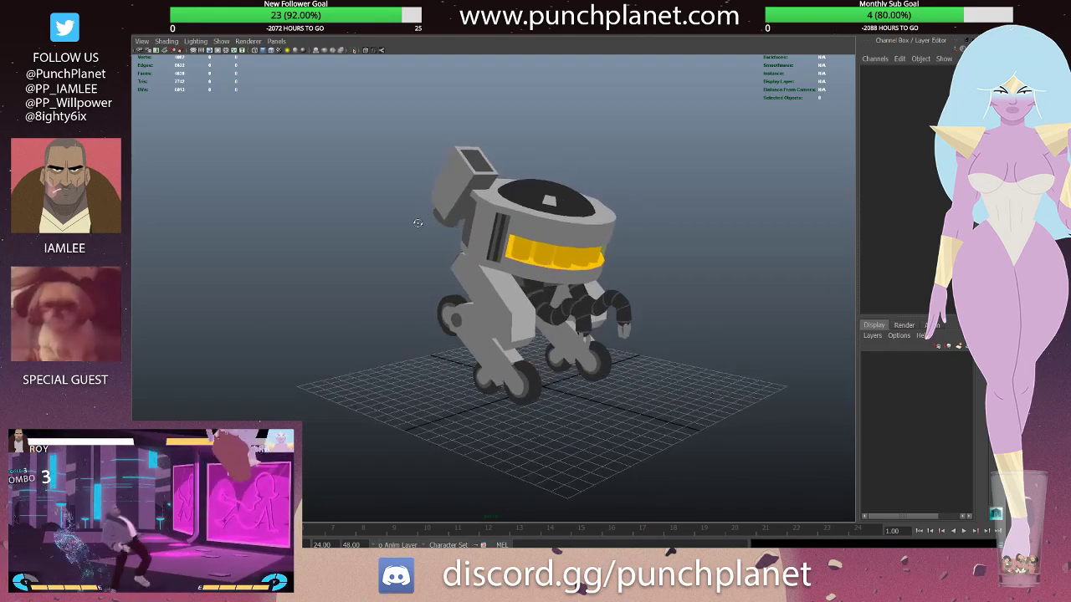
- Test-move the leg and wheel parts, undoing each trial move
{"action": "left_click", "coordinate": [500, 311]}
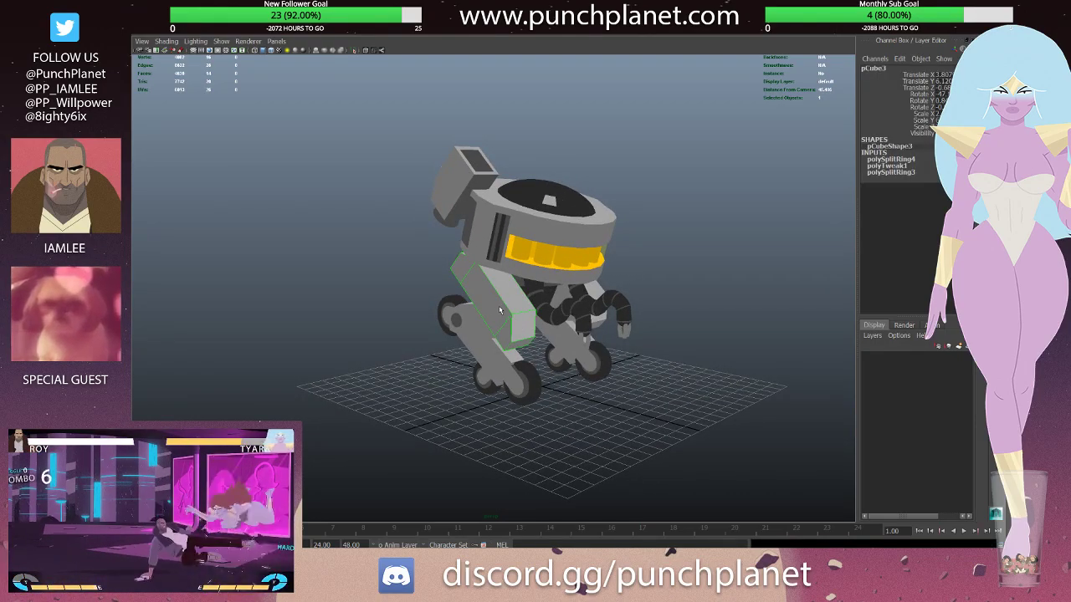
{"action": "left_click_drag", "start_coordinate": [499, 312], "coordinate": [460, 308], "text": "alt"}
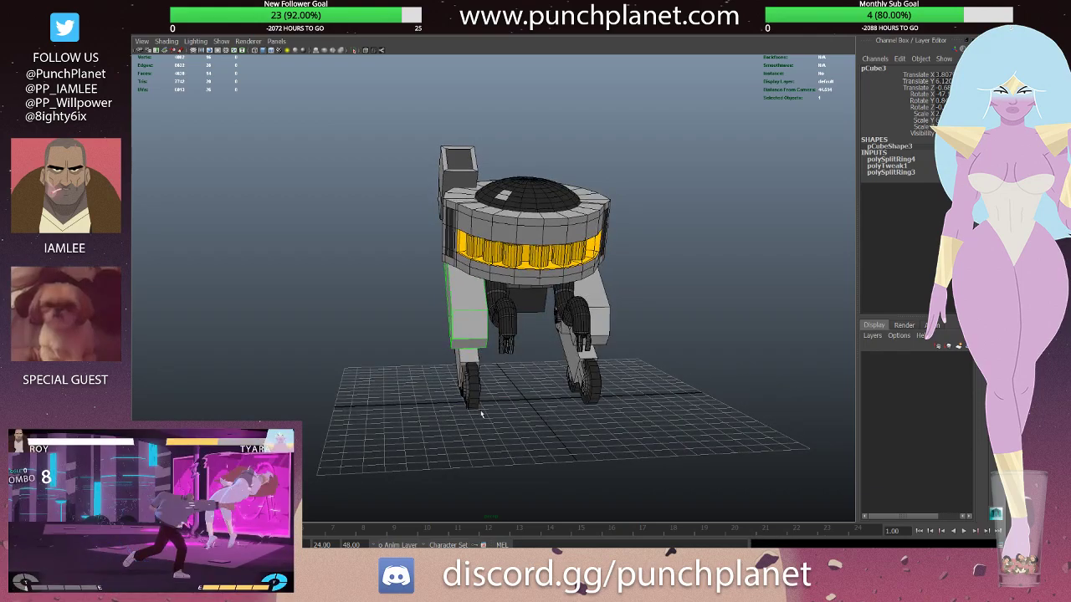
{"action": "left_click", "coordinate": [471, 385]}
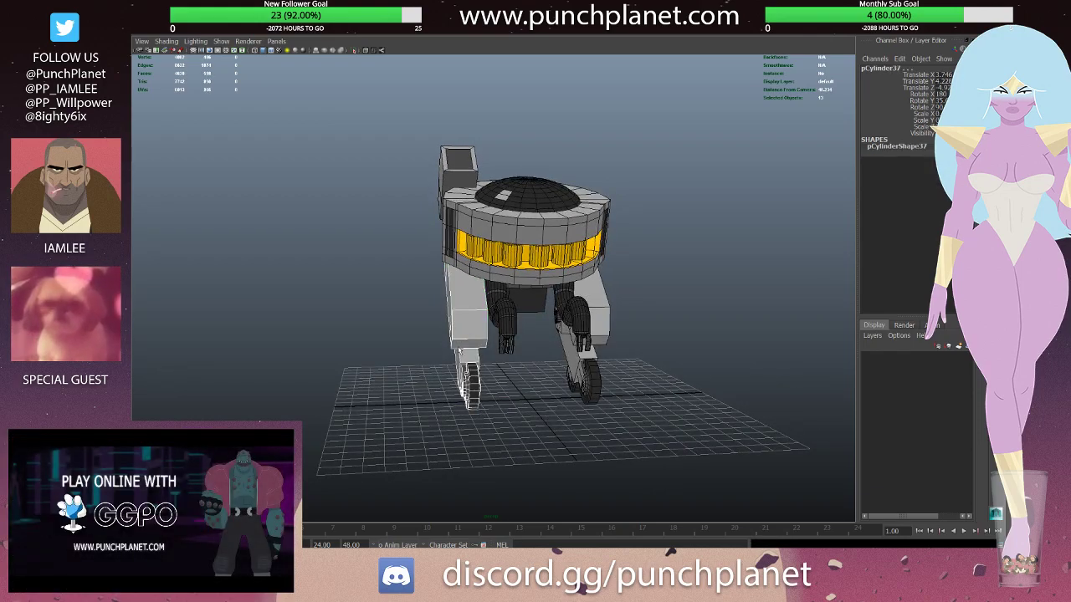
{"action": "left_click_drag", "start_coordinate": [460, 312], "coordinate": [399, 317]}
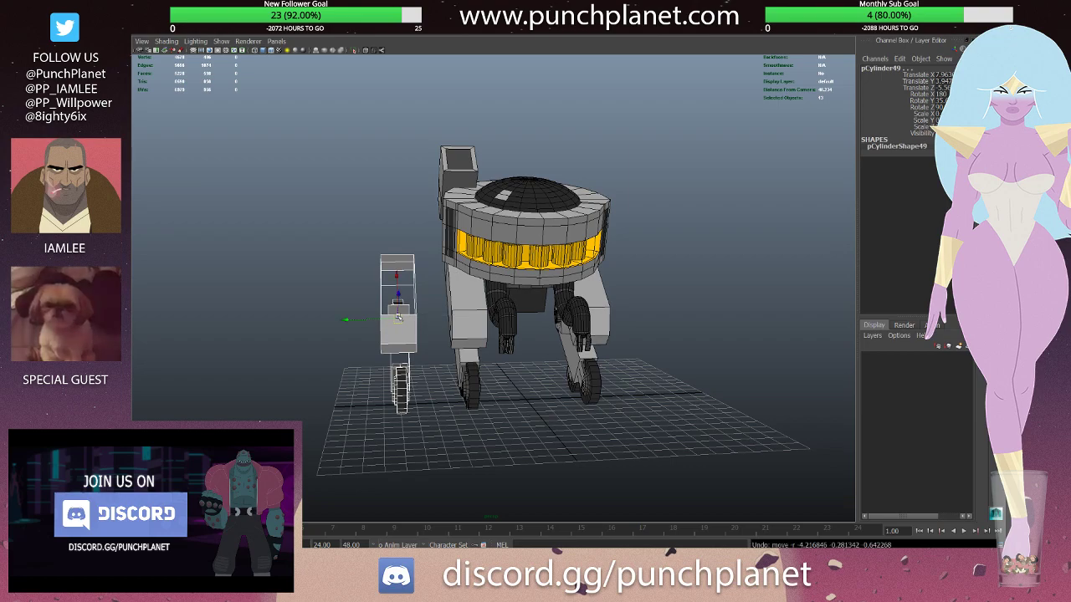
{"action": "key", "text": "ctrl+z"}
{"action": "key", "text": "ctrl+z"}
{"action": "left_click", "coordinate": [491, 318]}
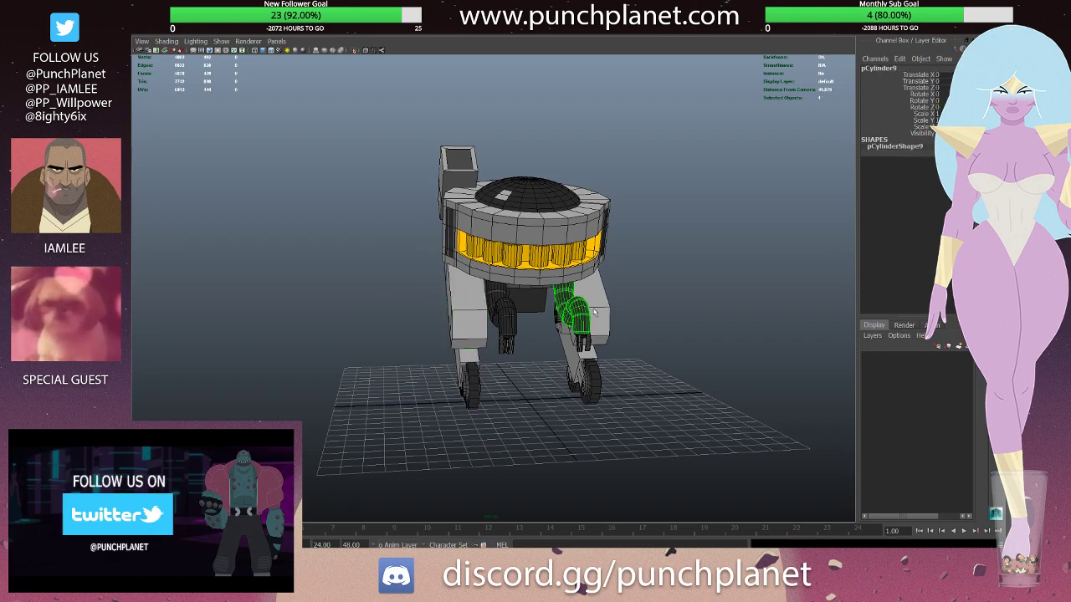
{"action": "left_click", "coordinate": [601, 299]}
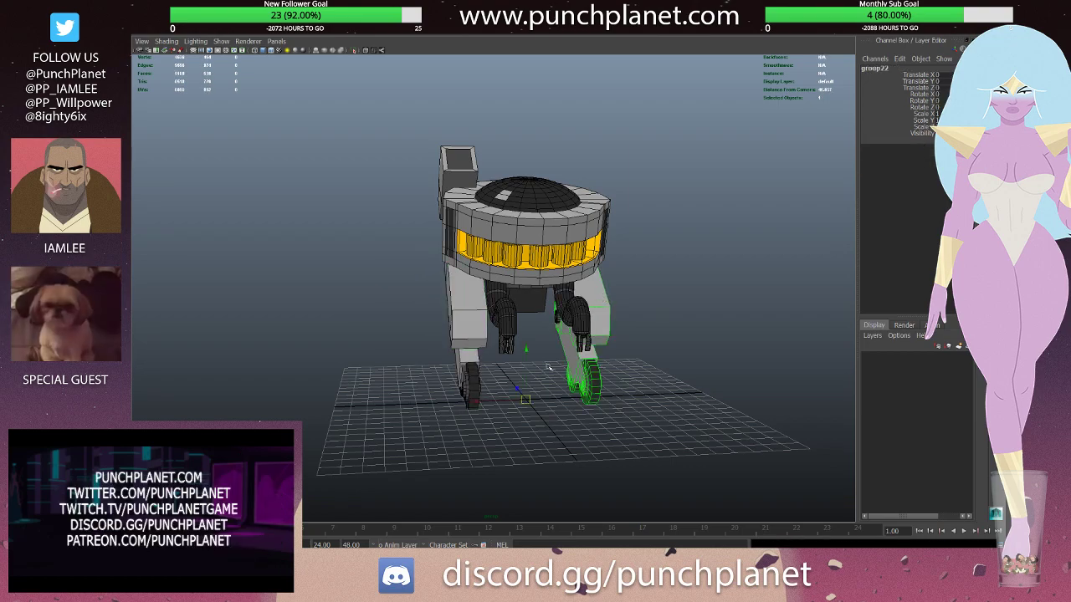
{"action": "left_click_drag", "start_coordinate": [529, 398], "coordinate": [644, 362]}
{"action": "key", "text": "ctrl+z"}
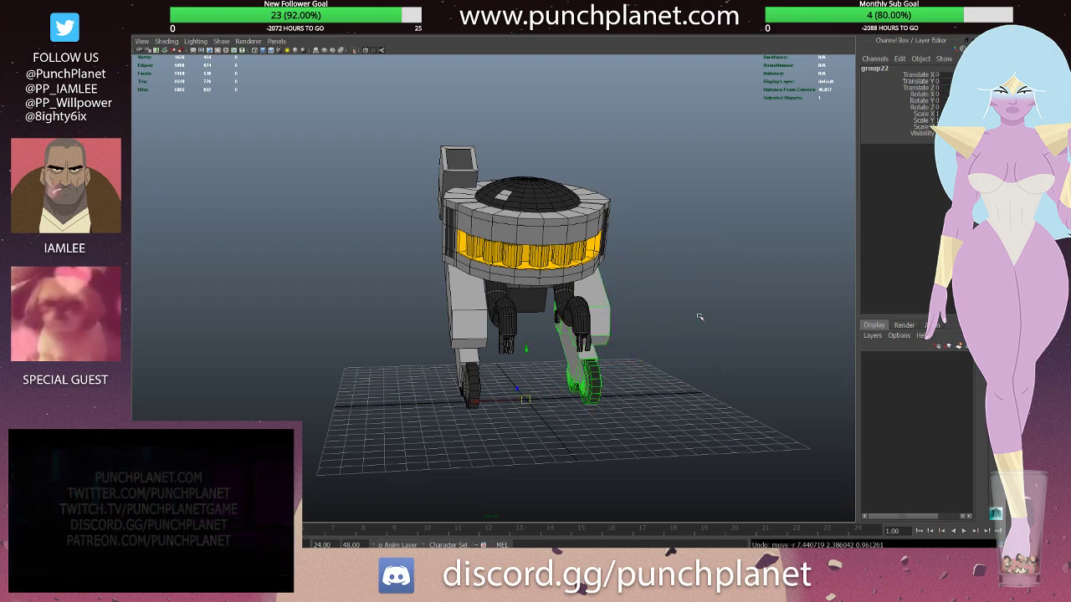
- Select the left leg's upper block pCube7 from a low side view
{"action": "mouse_move", "coordinate": [700, 318]}
{"action": "left_mouse_down", "text": "alt"}
{"action": "mouse_move", "coordinate": [547, 277]}
{"action": "mouse_move", "coordinate": [499, 302]}
{"action": "mouse_move", "coordinate": [467, 279]}
{"action": "left_mouse_up", "text": "alt"}
{"action": "left_click", "coordinate": [510, 288]}
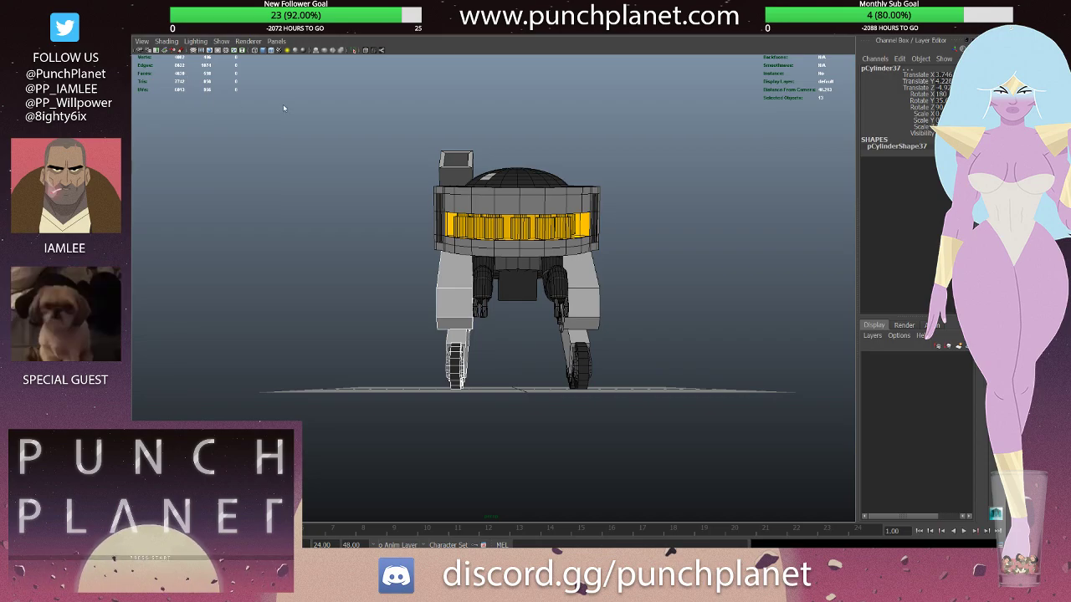
{"action": "left_click", "coordinate": [459, 297]}
{"action": "mouse_move", "coordinate": [458, 297]}
{"action": "left_mouse_down", "text": "alt"}
{"action": "mouse_move", "coordinate": [469, 298]}
{"action": "mouse_move", "coordinate": [409, 284]}
{"action": "left_mouse_up", "text": "alt"}
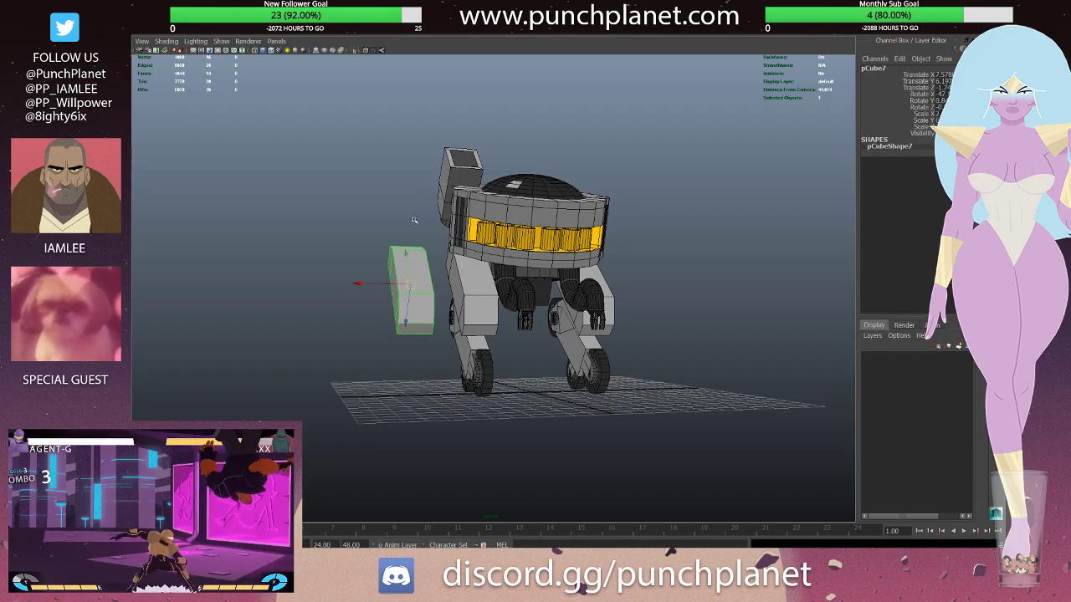
- Try repositioning the leg block, then undo it
{"action": "key", "text": "ctrl+z"}
{"action": "key", "text": "ctrl+z"}
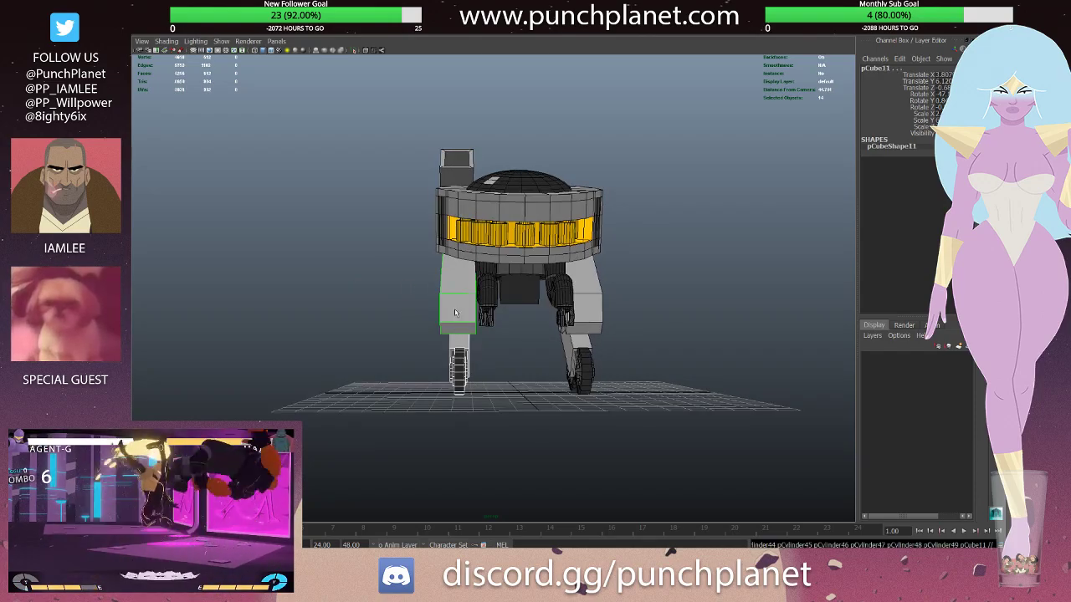
{"action": "mouse_move", "coordinate": [456, 313]}
{"action": "left_mouse_down"}
{"action": "mouse_move", "coordinate": [400, 311]}
{"action": "mouse_move", "coordinate": [434, 268]}
{"action": "mouse_move", "coordinate": [460, 274]}
{"action": "left_mouse_up"}
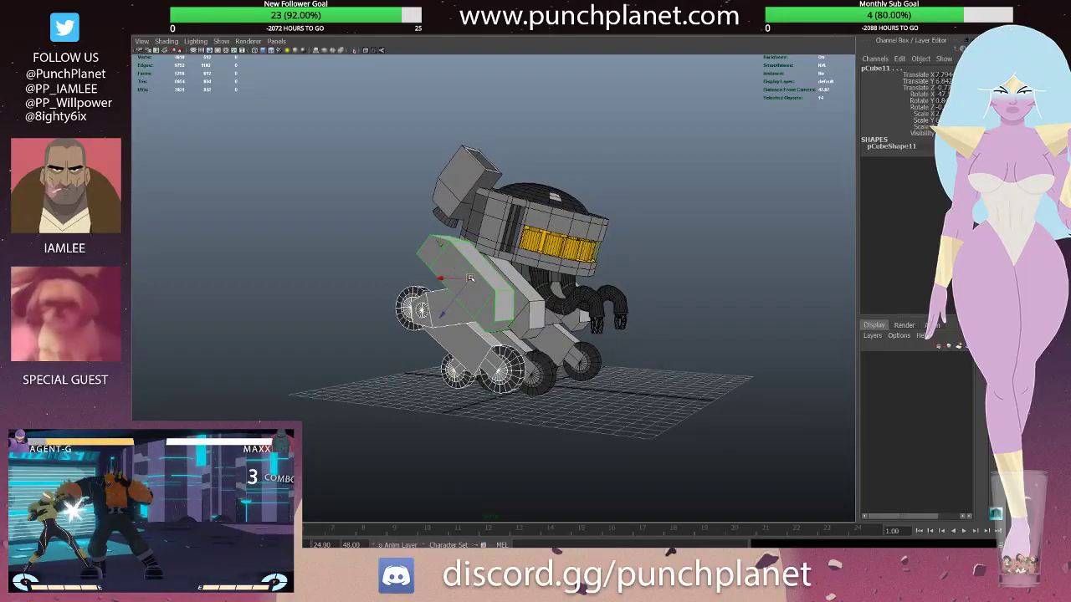
{"action": "left_click_drag", "start_coordinate": [461, 316], "coordinate": [435, 209]}
{"action": "key", "text": "ctrl+z"}
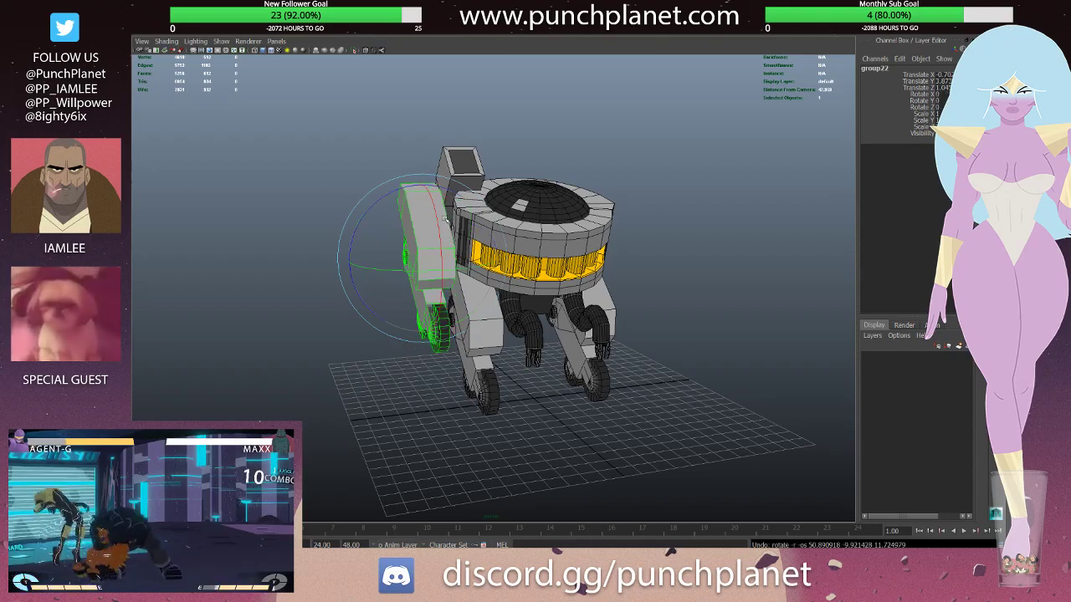
{"action": "left_click_drag", "start_coordinate": [438, 278], "coordinate": [538, 266], "text": "alt"}
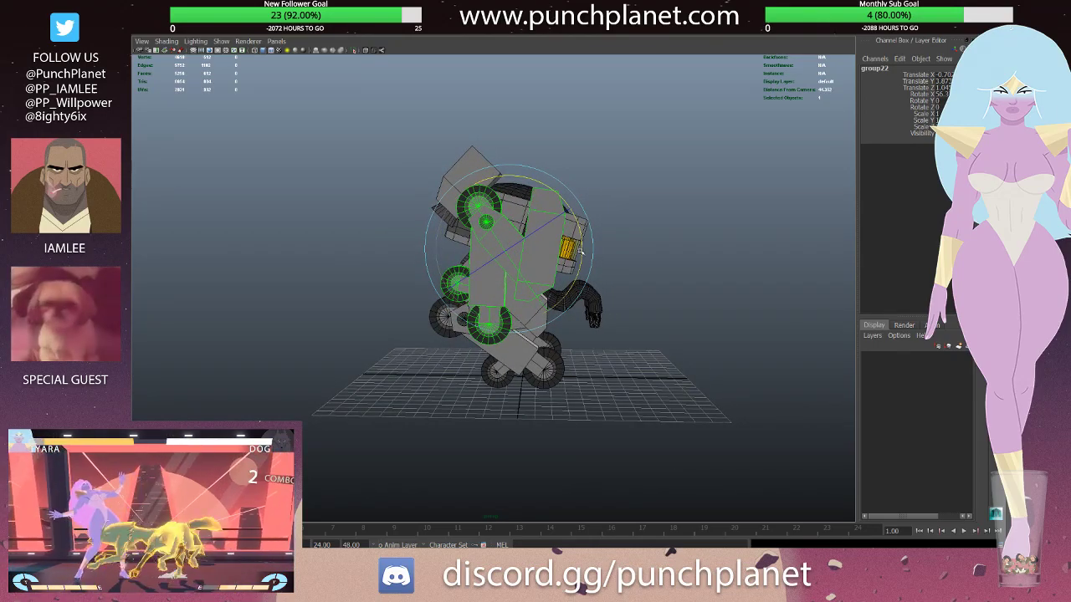
- Rotate group22 upward around its pivot into a raised side-arm pose
{"action": "left_click_drag", "start_coordinate": [455, 249], "coordinate": [503, 267]}
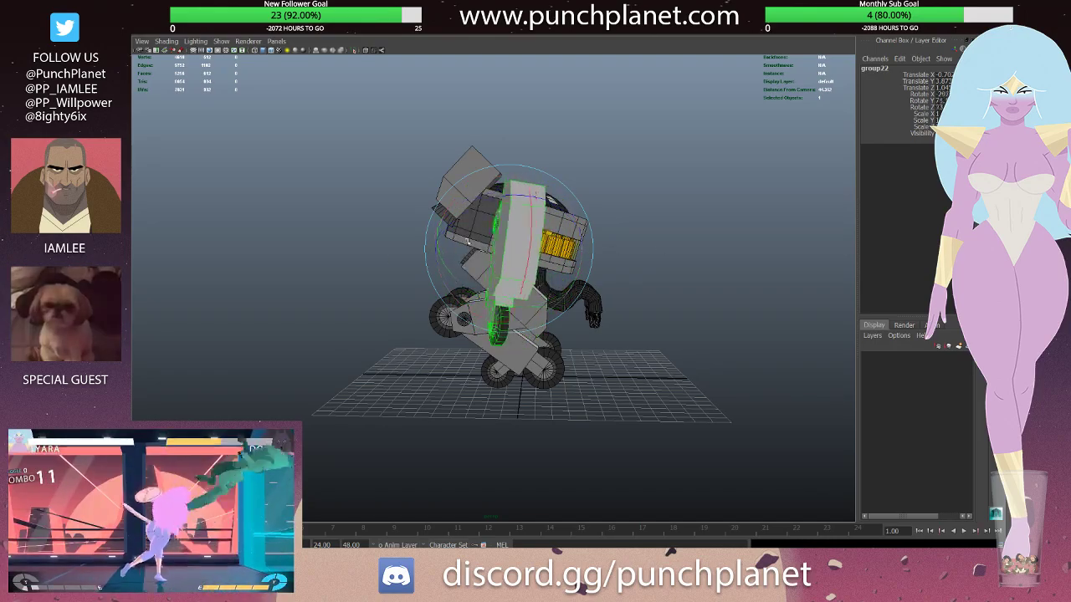
{"action": "mouse_move", "coordinate": [526, 190]}
{"action": "left_mouse_down"}
{"action": "mouse_move", "coordinate": [509, 307]}
{"action": "mouse_move", "coordinate": [473, 264]}
{"action": "mouse_move", "coordinate": [487, 280]}
{"action": "left_mouse_up"}
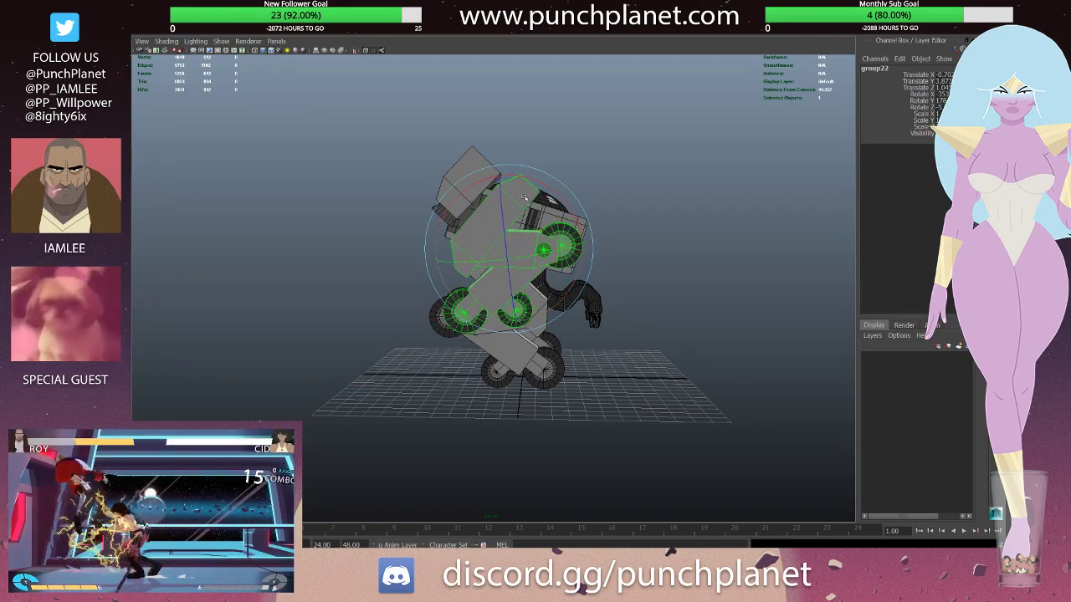
{"action": "left_click_drag", "start_coordinate": [524, 198], "coordinate": [527, 193]}
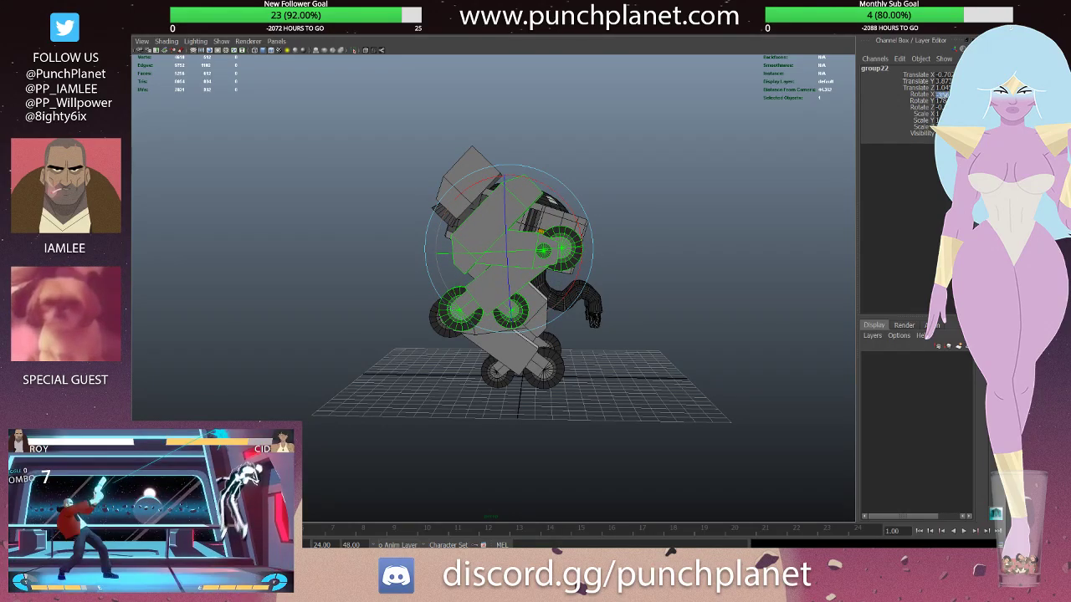
{"action": "left_click_drag", "start_coordinate": [527, 193], "coordinate": [530, 191]}
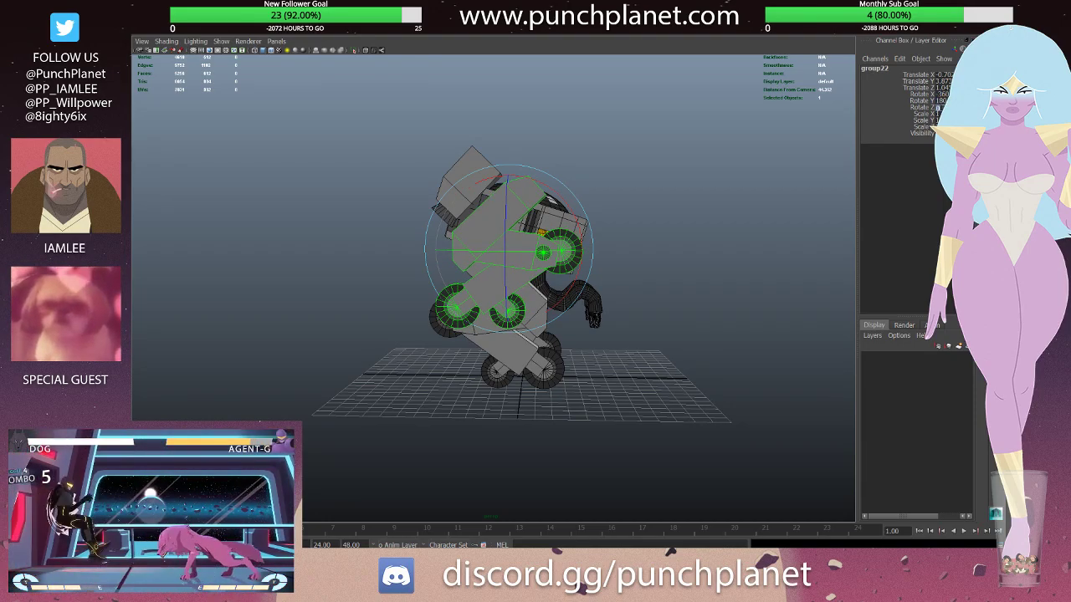
{"action": "mouse_move", "coordinate": [503, 243]}
{"action": "left_mouse_down", "text": "alt"}
{"action": "mouse_move", "coordinate": [458, 245]}
{"action": "mouse_move", "coordinate": [543, 268]}
{"action": "mouse_move", "coordinate": [552, 251]}
{"action": "left_mouse_up", "text": "alt"}
{"action": "left_click", "coordinate": [578, 244]}
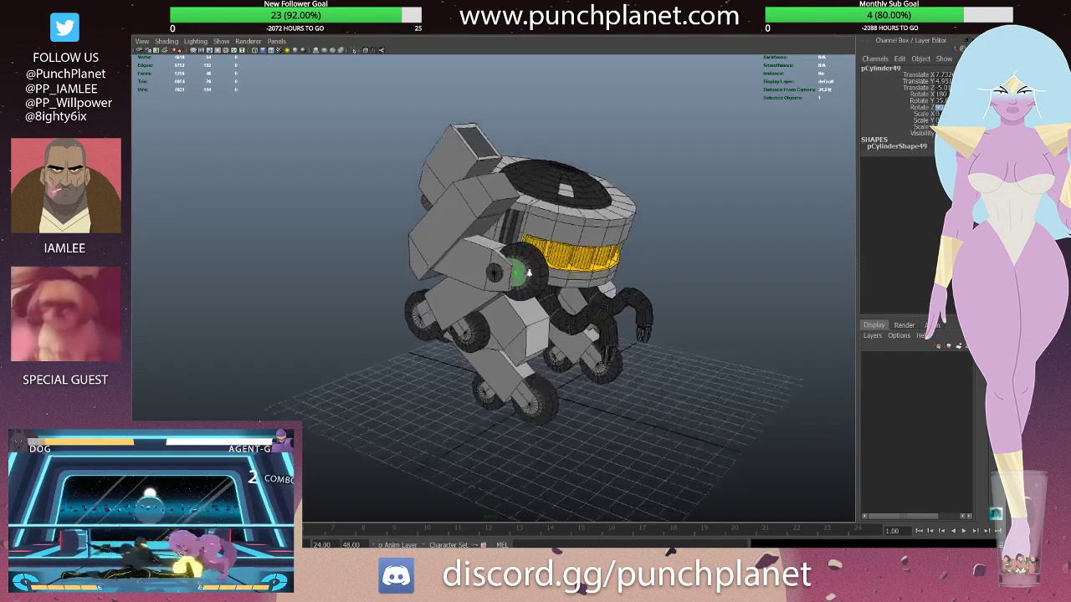
- Inspect the wheel close up, then show the model shaded without wireframe
{"action": "right_click_drag", "start_coordinate": [553, 251], "coordinate": [530, 253], "text": "alt"}
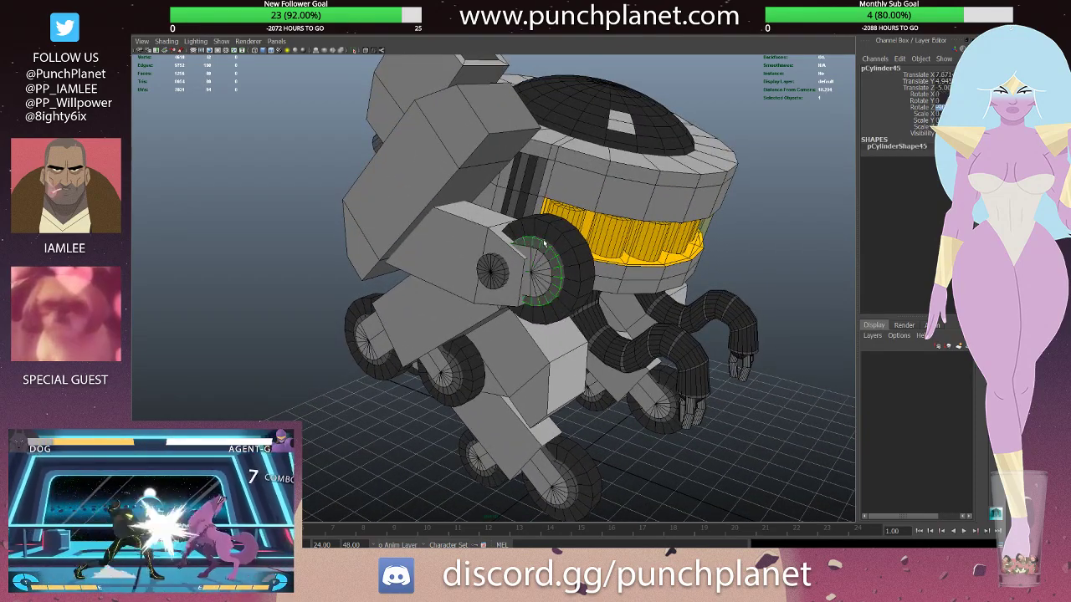
{"action": "left_click", "coordinate": [556, 235], "text": "shift"}
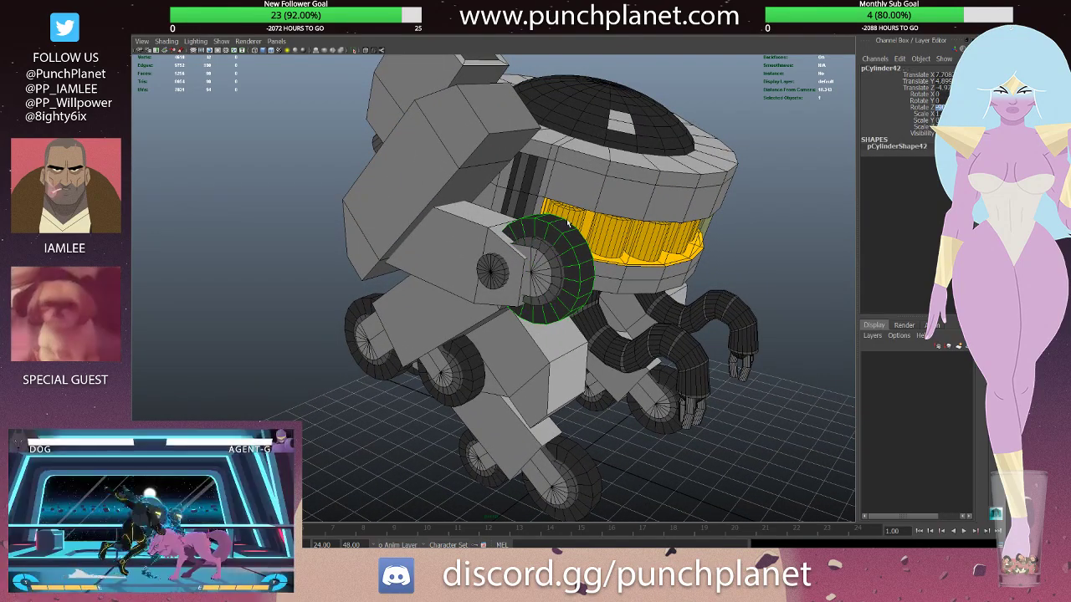
{"action": "left_click", "coordinate": [553, 247], "text": "shift"}
{"action": "right_click_drag", "start_coordinate": [569, 296], "coordinate": [519, 268], "text": "alt"}
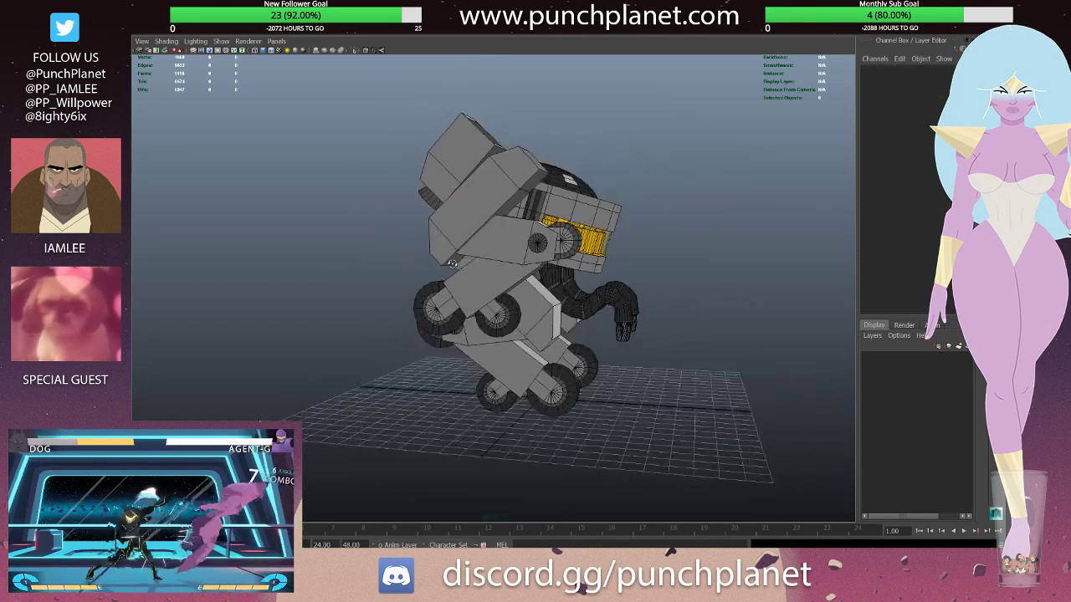
{"action": "mouse_move", "coordinate": [519, 267]}
{"action": "left_mouse_down", "text": "alt"}
{"action": "mouse_move", "coordinate": [504, 258]}
{"action": "mouse_move", "coordinate": [476, 277]}
{"action": "left_mouse_up", "text": "alt"}
{"action": "key", "text": "5"}
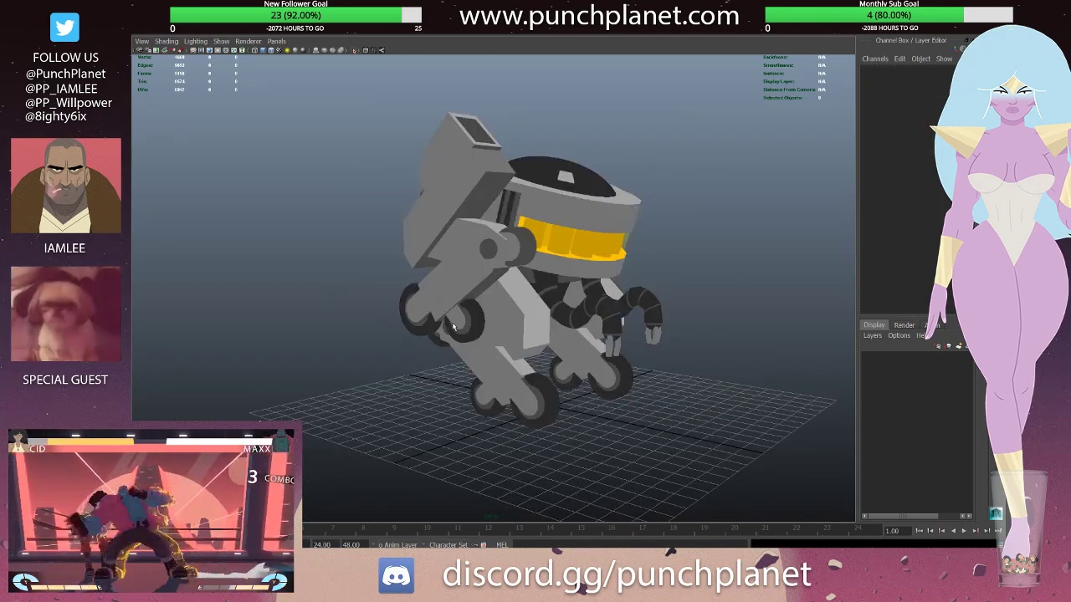
- Select each wheel hub in turn to inspect it
{"action": "left_click", "coordinate": [462, 329]}
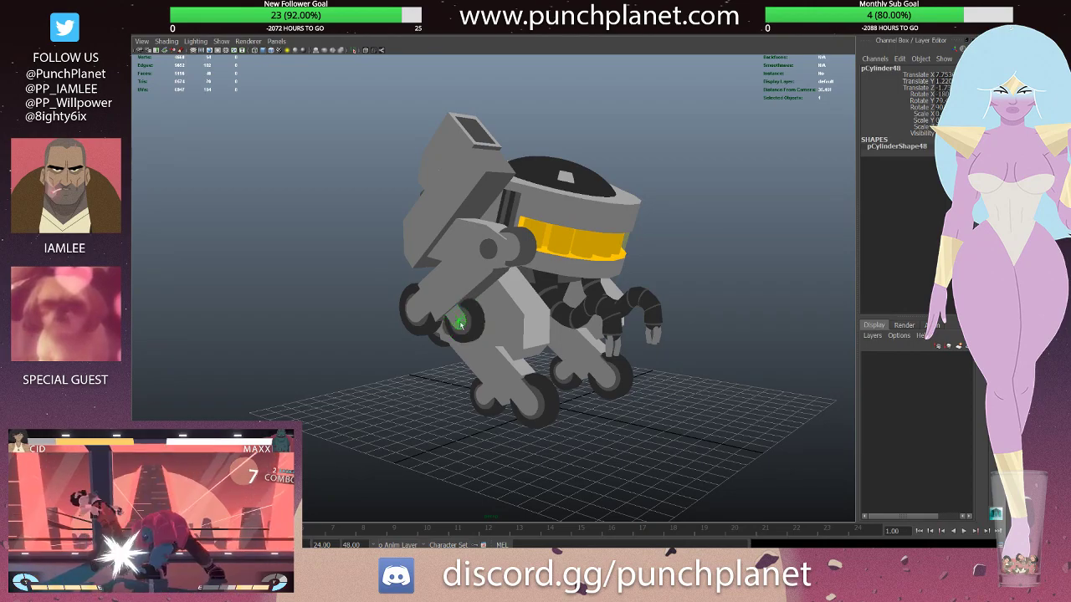
{"action": "left_click", "coordinate": [459, 324], "text": "shift"}
{"action": "left_click", "coordinate": [472, 331]}
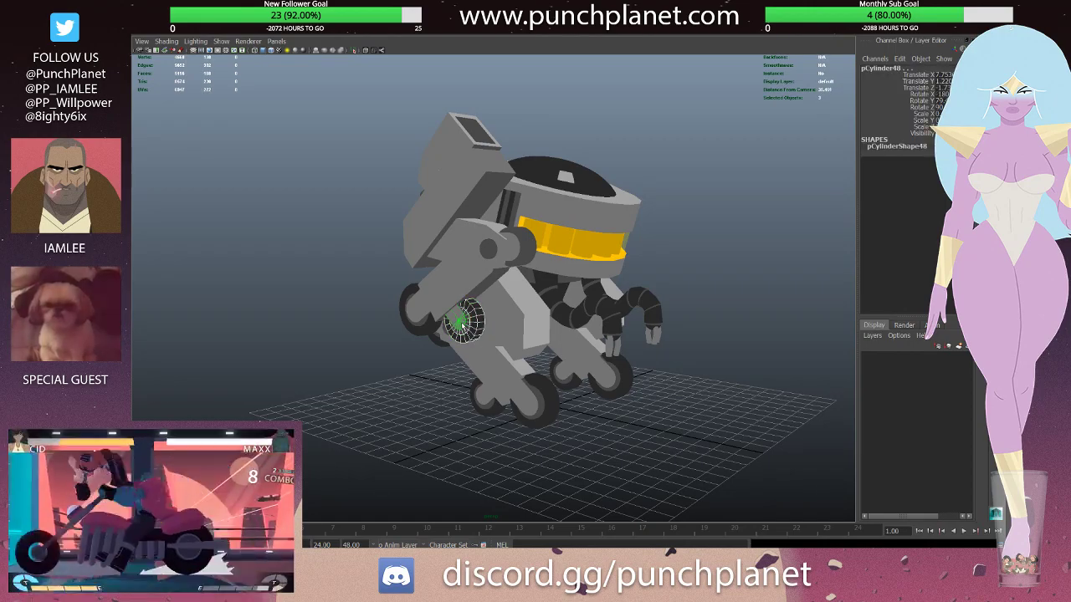
{"action": "left_click", "coordinate": [462, 323], "text": "shift"}
{"action": "left_click_drag", "start_coordinate": [463, 325], "coordinate": [449, 311], "text": "alt"}
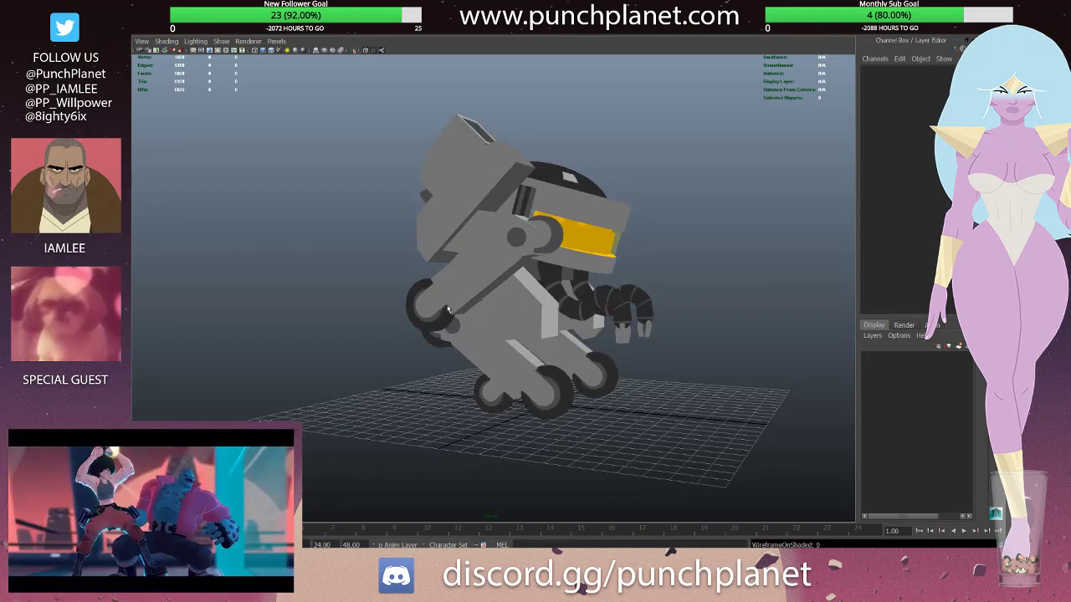
{"action": "left_click", "coordinate": [418, 325]}
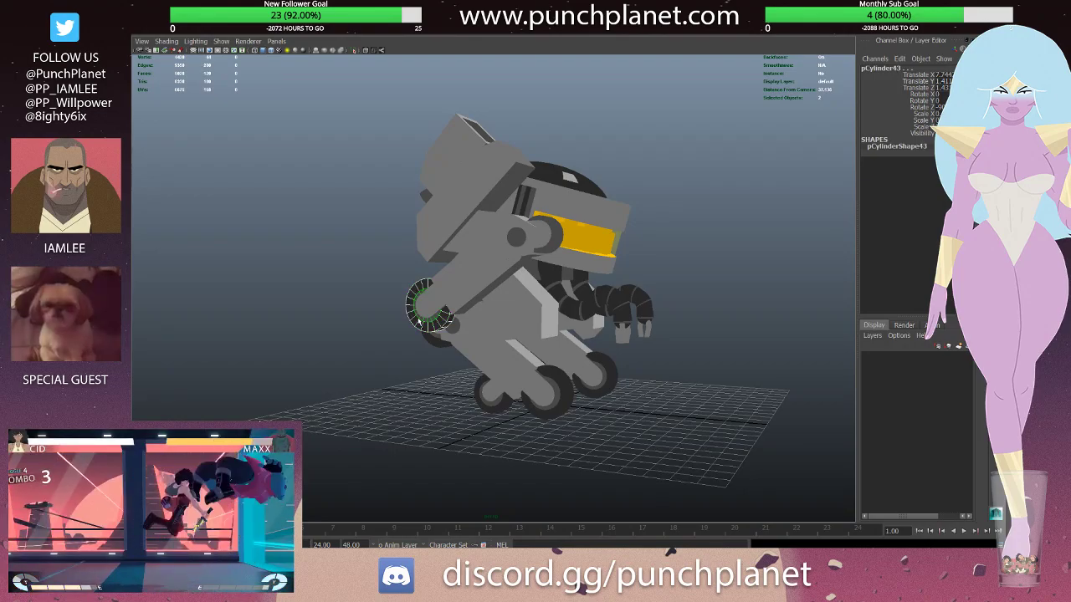
{"action": "left_click", "coordinate": [418, 321], "text": "shift"}
- Select the raised left arm group group22
{"action": "mouse_move", "coordinate": [483, 315]}
{"action": "left_mouse_down", "text": "alt"}
{"action": "mouse_move", "coordinate": [481, 302]}
{"action": "mouse_move", "coordinate": [409, 285]}
{"action": "mouse_move", "coordinate": [424, 303]}
{"action": "mouse_move", "coordinate": [506, 284]}
{"action": "mouse_move", "coordinate": [480, 252]}
{"action": "mouse_move", "coordinate": [548, 215]}
{"action": "mouse_move", "coordinate": [516, 202]}
{"action": "mouse_move", "coordinate": [483, 227]}
{"action": "mouse_move", "coordinate": [512, 238]}
{"action": "mouse_move", "coordinate": [467, 240]}
{"action": "left_mouse_up", "text": "alt"}
{"action": "left_click", "coordinate": [424, 303]}
{"action": "key", "text": "Up"}
{"action": "left_click", "coordinate": [482, 235]}
{"action": "left_click", "coordinate": [553, 113]}
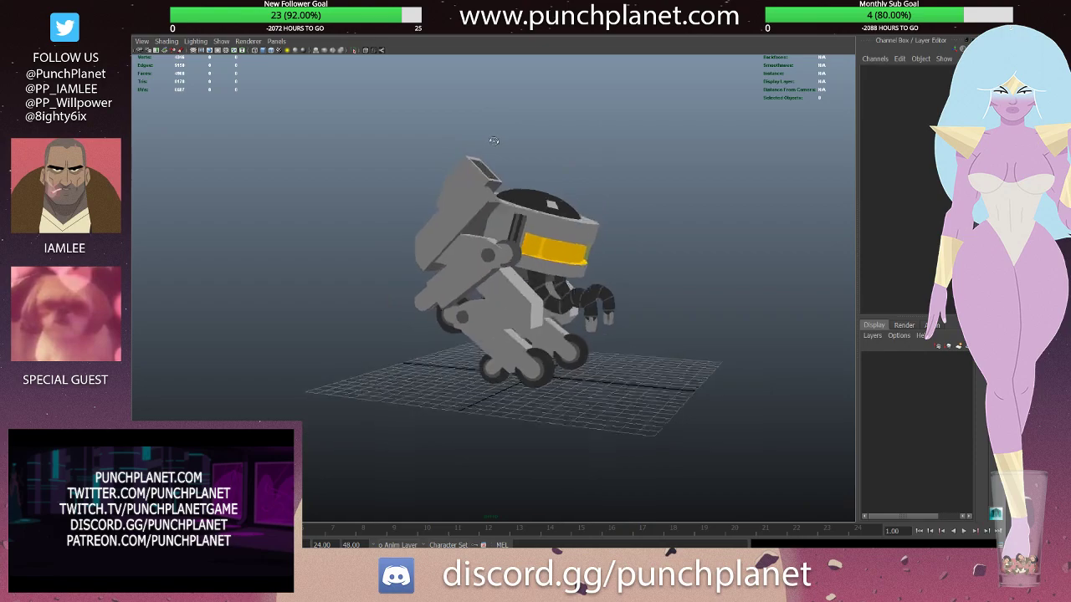
{"action": "left_click_drag", "start_coordinate": [553, 114], "coordinate": [537, 172], "text": "alt"}
{"action": "left_click", "coordinate": [455, 232]}
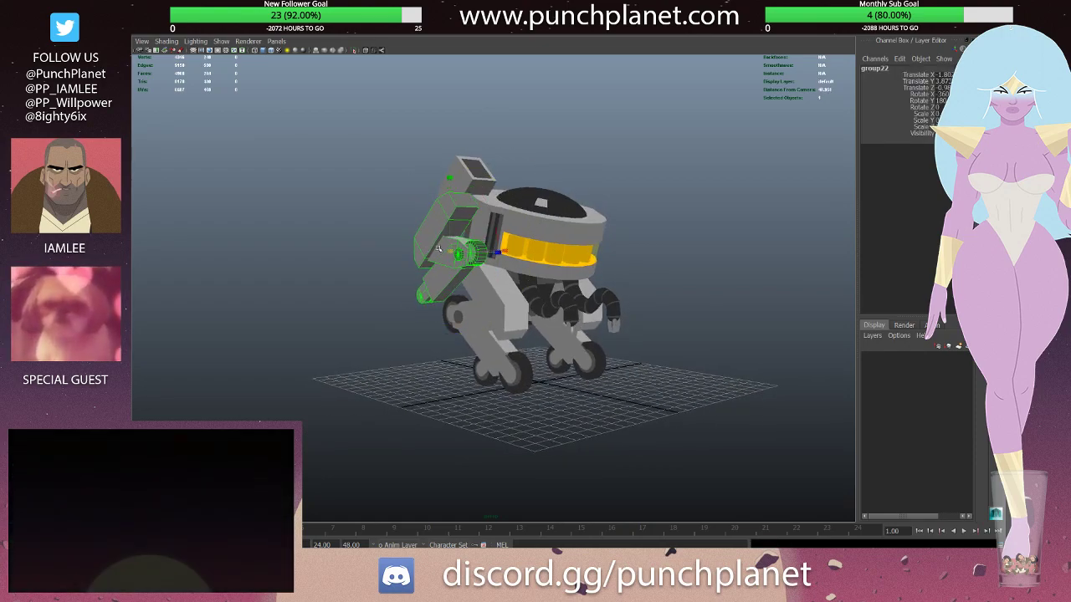
- Group the head-top box pCube2 with pCylinder23 into group23
{"action": "left_click_drag", "start_coordinate": [450, 250], "coordinate": [539, 253], "text": "alt"}
{"action": "left_click", "coordinate": [577, 167]}
{"action": "mouse_move", "coordinate": [577, 167]}
{"action": "left_mouse_down", "text": "alt"}
{"action": "mouse_move", "coordinate": [582, 160]}
{"action": "mouse_move", "coordinate": [448, 216]}
{"action": "left_mouse_up", "text": "alt"}
{"action": "left_click", "coordinate": [452, 216]}
{"action": "left_click", "coordinate": [448, 217], "text": "shift"}
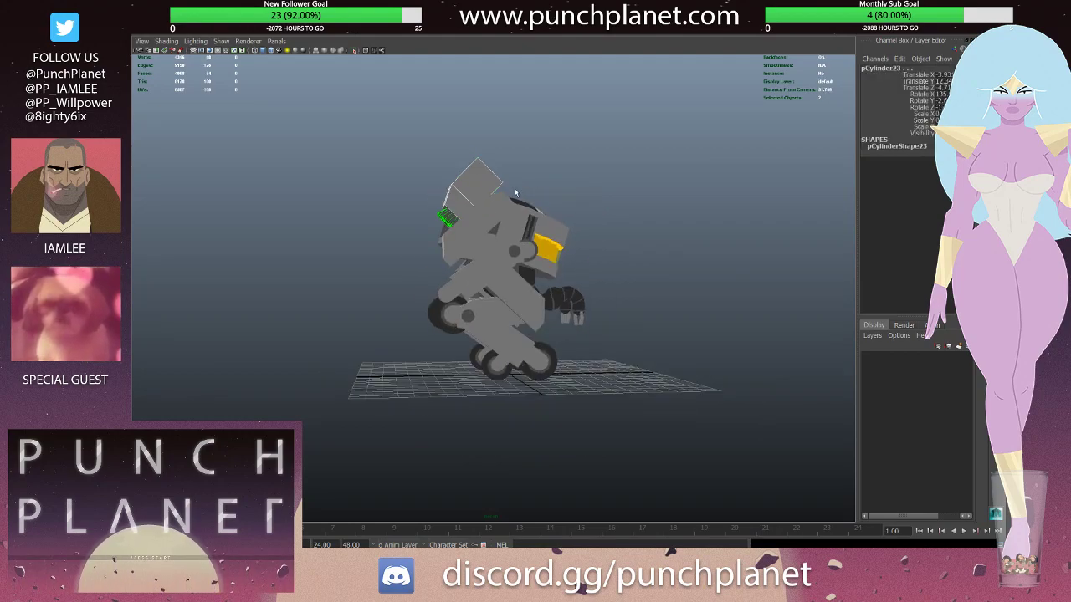
{"action": "key", "text": "ctrl+g"}
- Try rotating group23 with the Rotate tool, undo it, and select an arm part
{"action": "mouse_move", "coordinate": [515, 193]}
{"action": "left_mouse_down", "text": "alt"}
{"action": "mouse_move", "coordinate": [479, 205]}
{"action": "mouse_move", "coordinate": [443, 191]}
{"action": "mouse_move", "coordinate": [538, 195]}
{"action": "left_mouse_up", "text": "alt"}
{"action": "key", "text": "ctrl+z"}
{"action": "key", "text": "ctrl+z"}
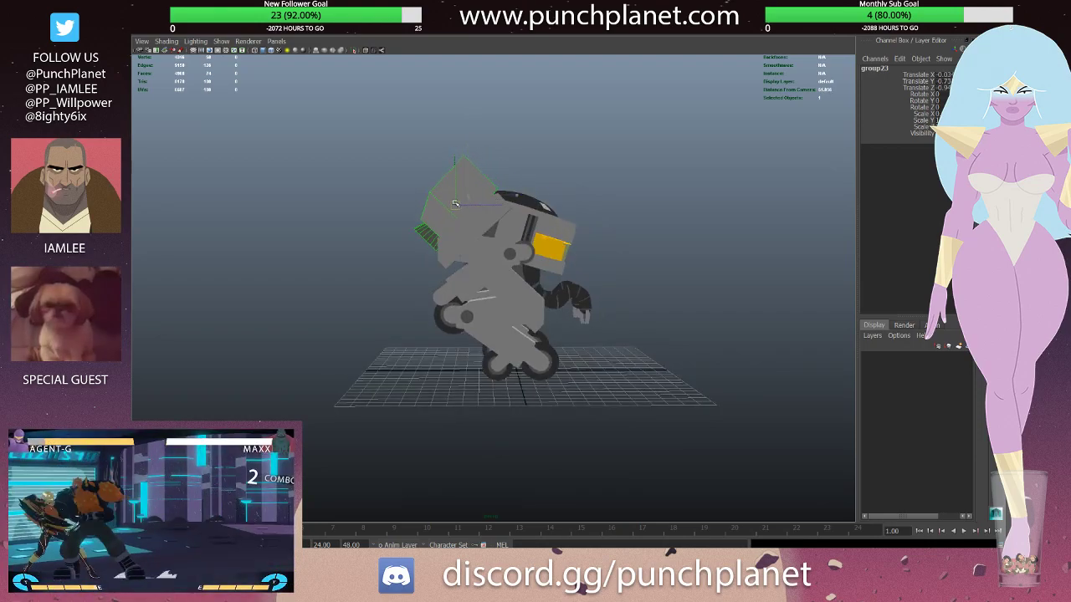
{"action": "left_click_drag", "start_coordinate": [454, 204], "coordinate": [492, 210], "text": "alt"}
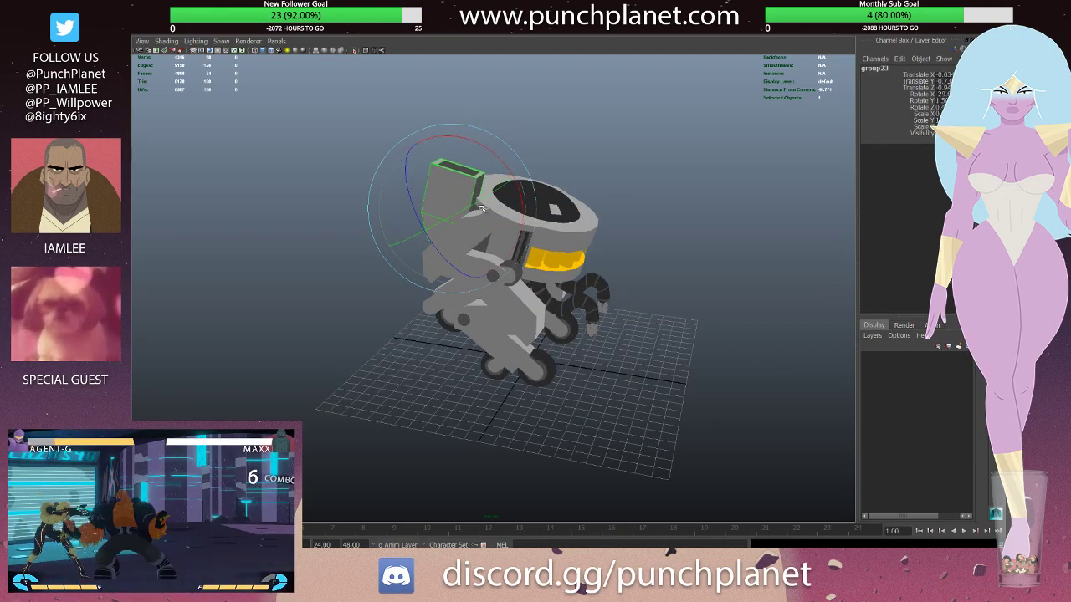
{"action": "left_click_drag", "start_coordinate": [506, 153], "coordinate": [446, 217], "text": "alt"}
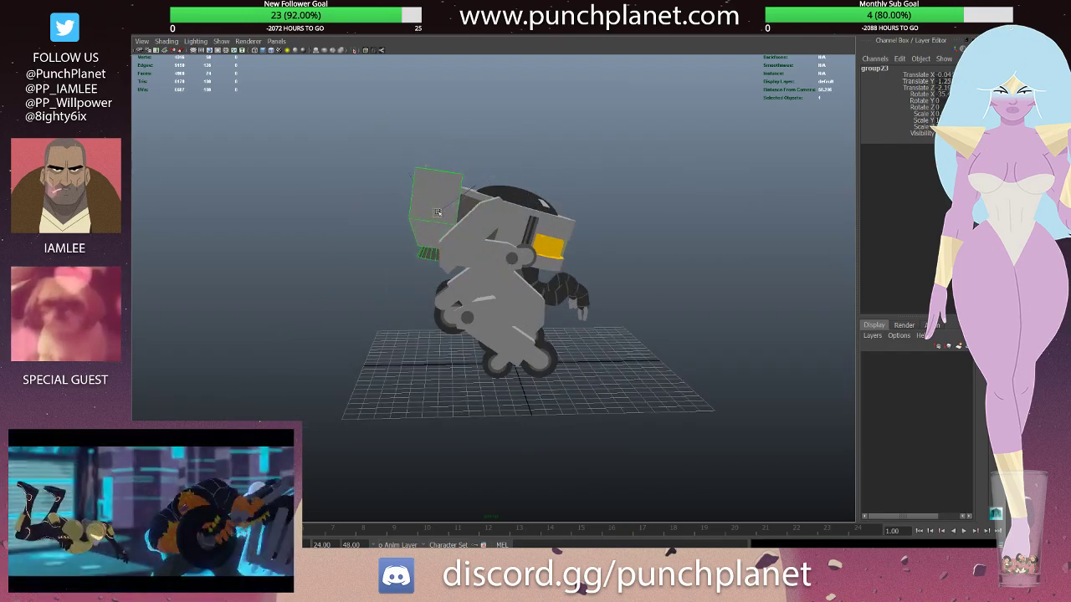
{"action": "mouse_move", "coordinate": [437, 213]}
{"action": "left_mouse_down", "text": "alt"}
{"action": "mouse_move", "coordinate": [405, 236]}
{"action": "mouse_move", "coordinate": [474, 197]}
{"action": "mouse_move", "coordinate": [413, 194]}
{"action": "mouse_move", "coordinate": [455, 212]}
{"action": "mouse_move", "coordinate": [504, 209]}
{"action": "mouse_move", "coordinate": [463, 192]}
{"action": "mouse_move", "coordinate": [422, 149]}
{"action": "mouse_move", "coordinate": [395, 219]}
{"action": "mouse_move", "coordinate": [544, 226]}
{"action": "mouse_move", "coordinate": [383, 229]}
{"action": "mouse_move", "coordinate": [511, 259]}
{"action": "mouse_move", "coordinate": [449, 244]}
{"action": "left_mouse_up", "text": "alt"}
{"action": "key", "text": "e"}
{"action": "key", "text": "ctrl+z"}
{"action": "left_click", "coordinate": [422, 149]}
{"action": "left_click", "coordinate": [490, 252]}
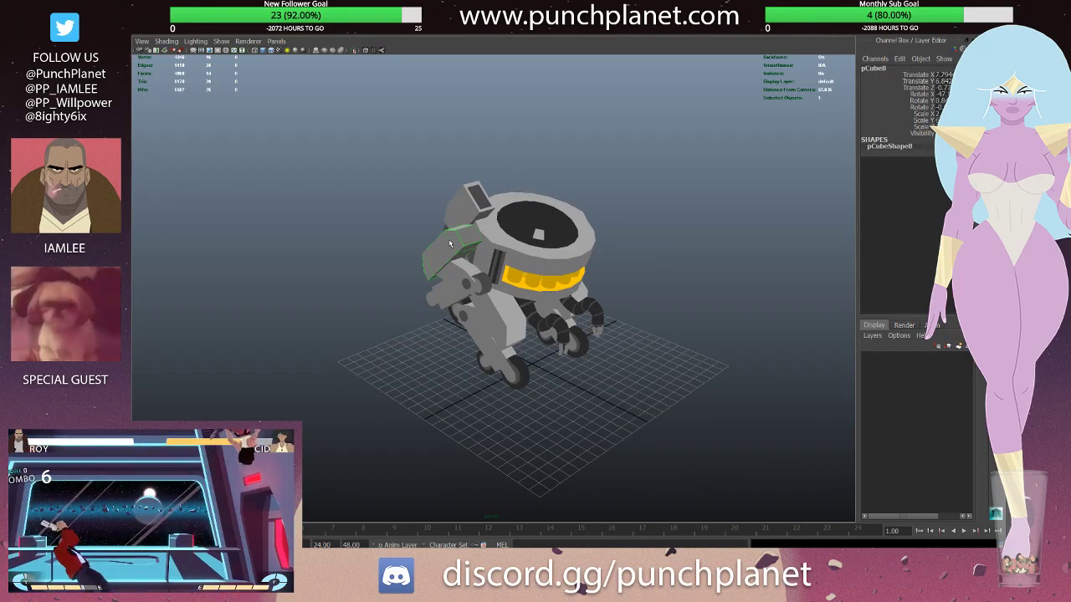
{"action": "left_click", "coordinate": [449, 244], "text": "ctrl"}
{"action": "left_click", "coordinate": [466, 283]}
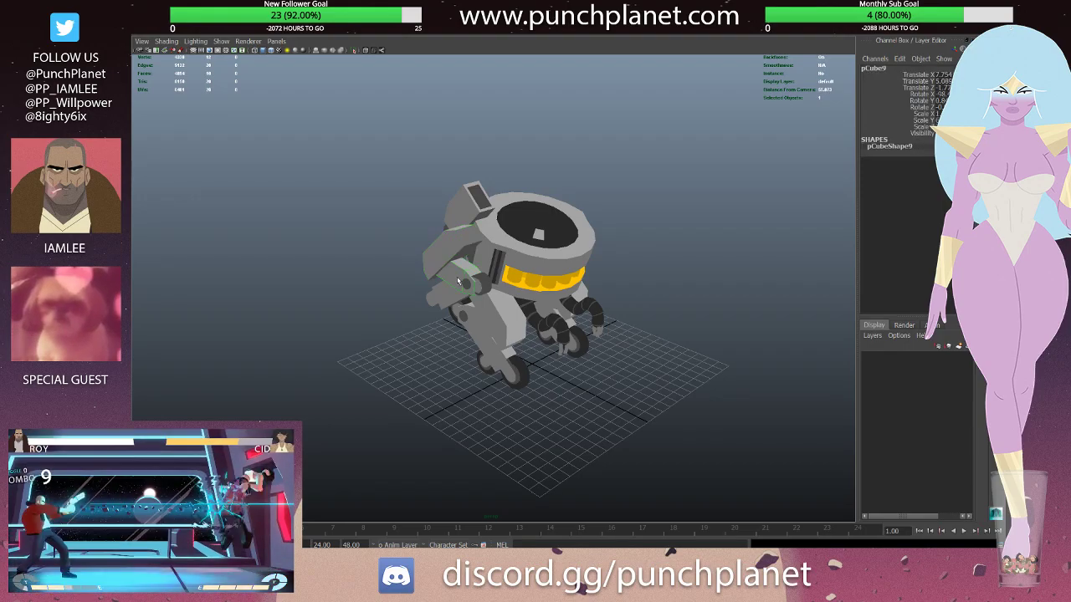
{"action": "scroll", "coordinate": [458, 281], "scroll_direction": "up", "scroll_amount": 5}
{"action": "left_click", "coordinate": [457, 280], "text": "ctrl"}
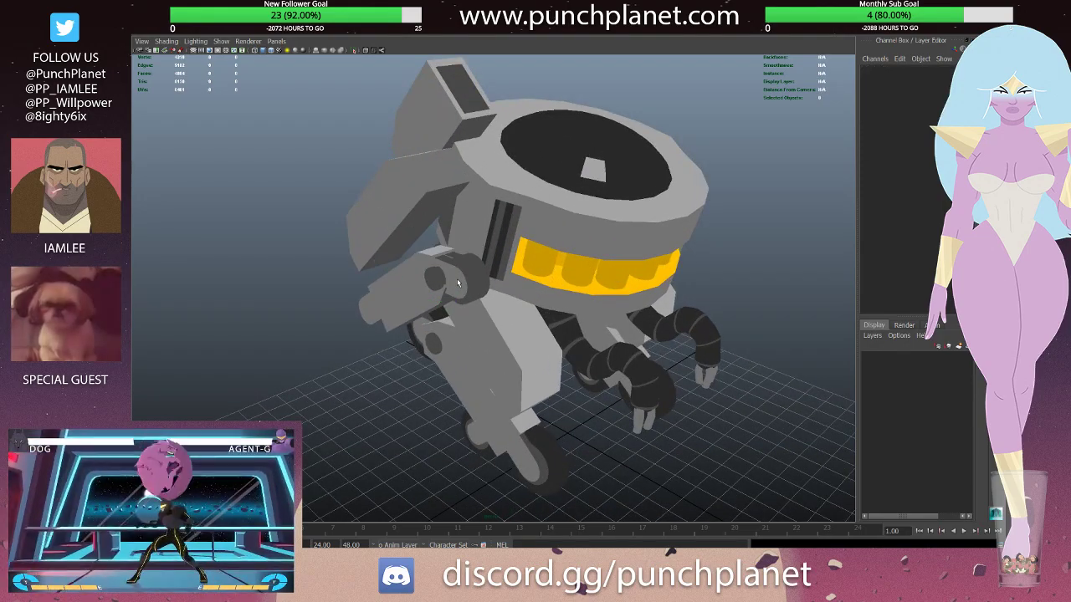
{"action": "left_click", "coordinate": [456, 279]}
{"action": "mouse_move", "coordinate": [457, 279]}
{"action": "left_mouse_down", "text": "alt"}
{"action": "mouse_move", "coordinate": [389, 310]}
{"action": "mouse_move", "coordinate": [502, 352]}
{"action": "mouse_move", "coordinate": [469, 335]}
{"action": "mouse_move", "coordinate": [508, 336]}
{"action": "mouse_move", "coordinate": [470, 290]}
{"action": "left_mouse_up", "text": "alt"}
{"action": "left_click", "coordinate": [389, 311]}
{"action": "left_click", "coordinate": [502, 352]}
{"action": "left_click", "coordinate": [502, 352], "text": "ctrl"}
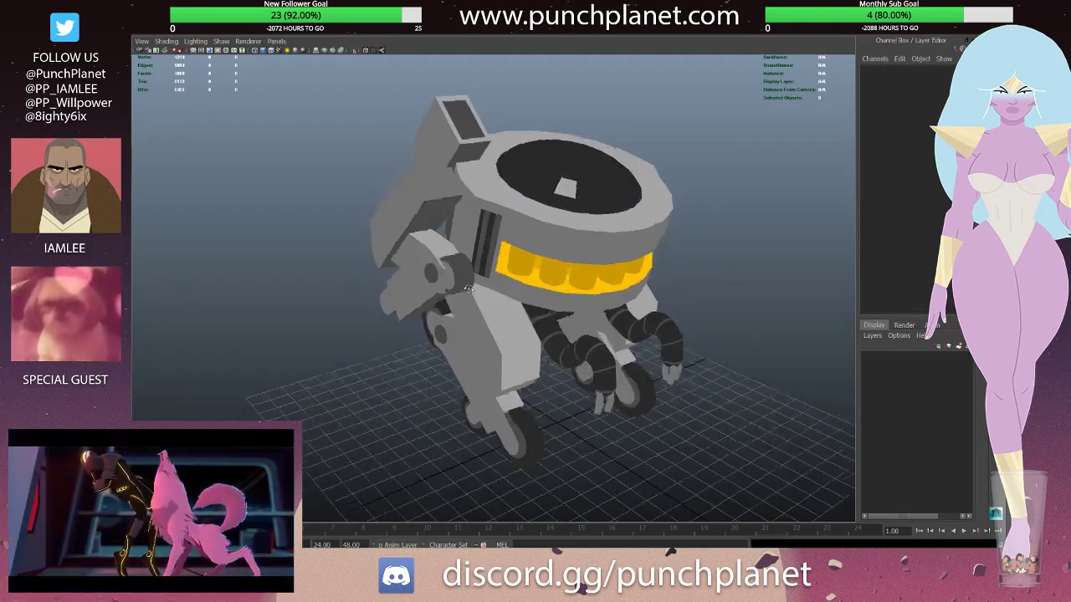
{"action": "left_click_drag", "start_coordinate": [450, 224], "coordinate": [460, 216], "text": "alt"}
{"action": "left_click", "coordinate": [460, 215]}
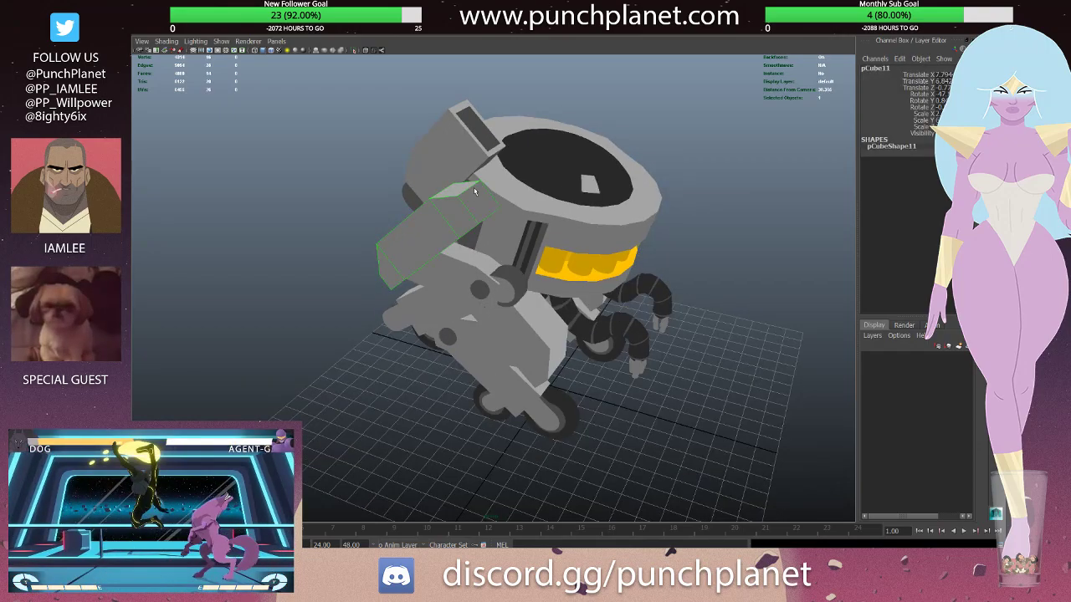
{"action": "key", "text": "F11"}
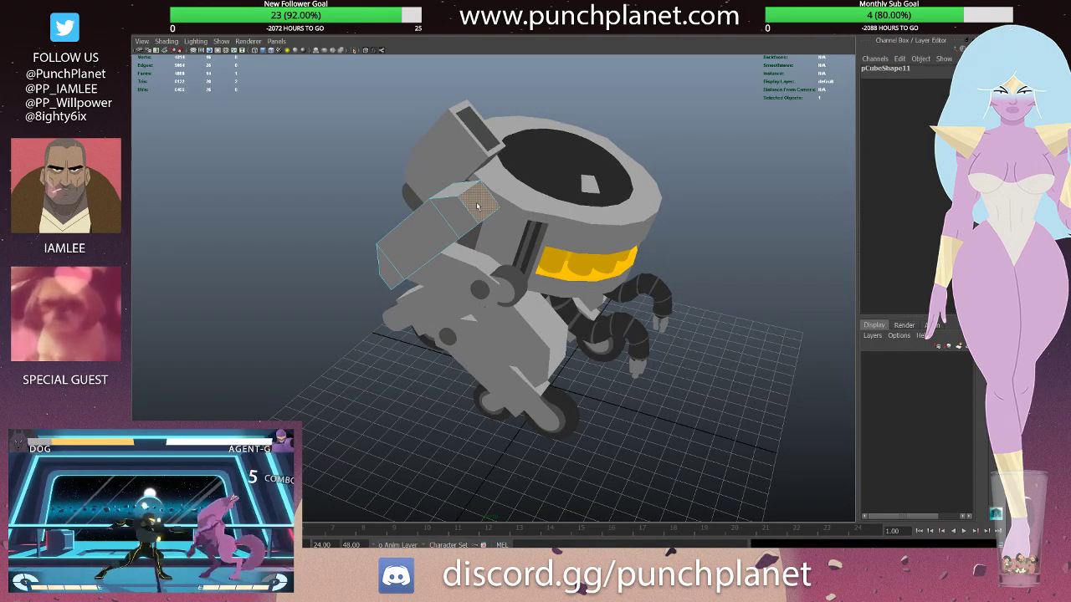
{"action": "left_click", "coordinate": [475, 203]}
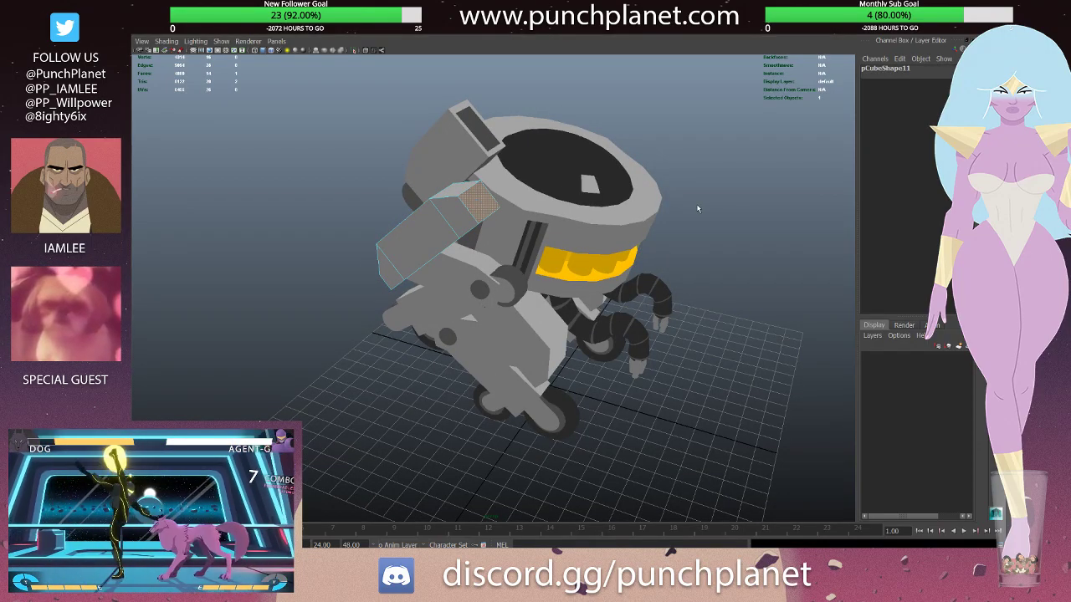
{"action": "left_click", "coordinate": [726, 402]}
{"action": "mouse_move", "coordinate": [726, 402]}
{"action": "left_mouse_down", "text": "alt"}
{"action": "mouse_move", "coordinate": [619, 206]}
{"action": "mouse_move", "coordinate": [666, 209]}
{"action": "mouse_move", "coordinate": [472, 183]}
{"action": "mouse_move", "coordinate": [837, 357]}
{"action": "left_mouse_up", "text": "alt"}
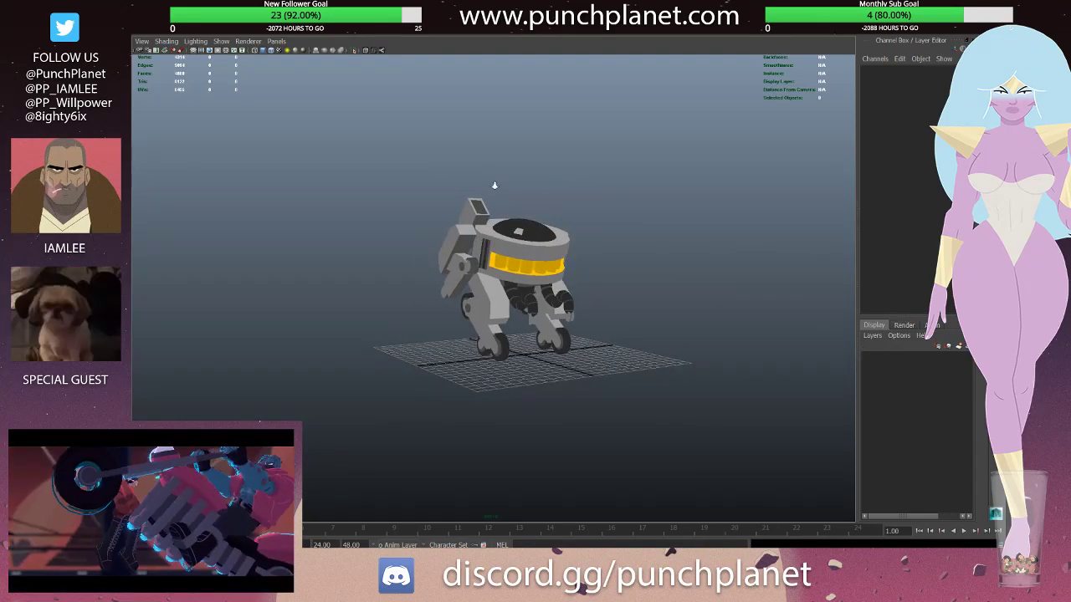
- Save the scene, select both arm-joint cylinders and group them with Ctrl+G
{"action": "left_click_drag", "start_coordinate": [495, 185], "coordinate": [578, 213], "text": "alt"}
{"action": "key", "text": "ctrl+s"}
{"action": "left_click_drag", "start_coordinate": [701, 329], "coordinate": [925, 454], "text": "alt"}
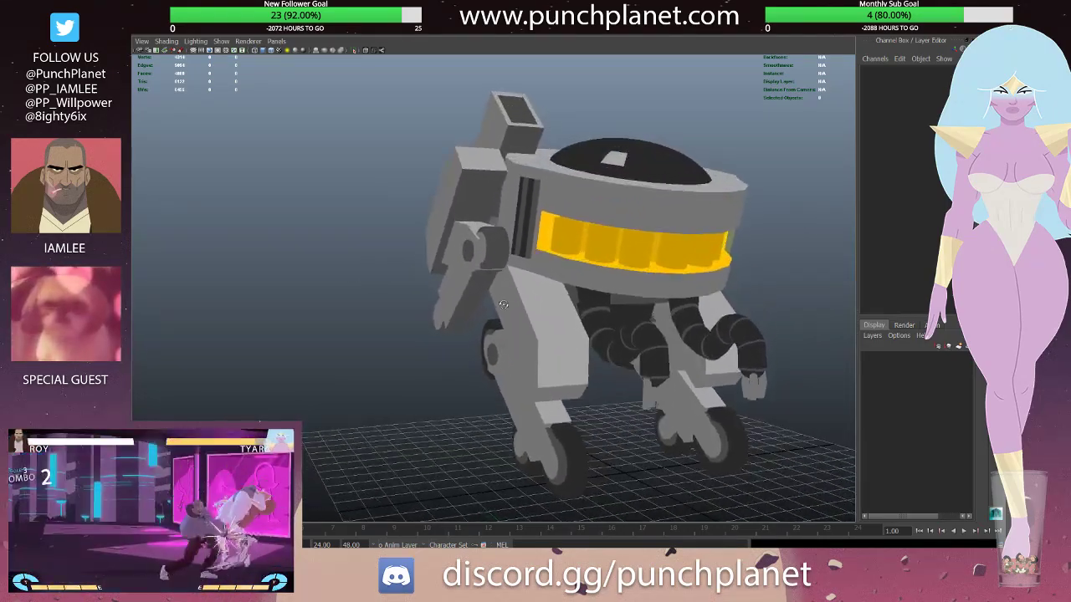
{"action": "left_click", "coordinate": [514, 299]}
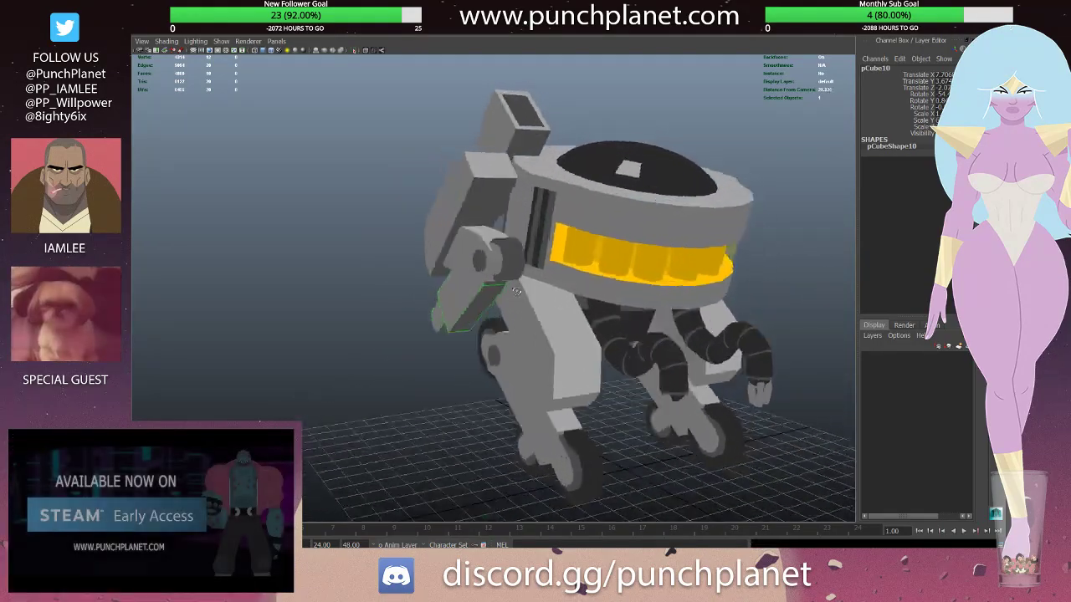
{"action": "left_click", "coordinate": [583, 262], "text": "shift"}
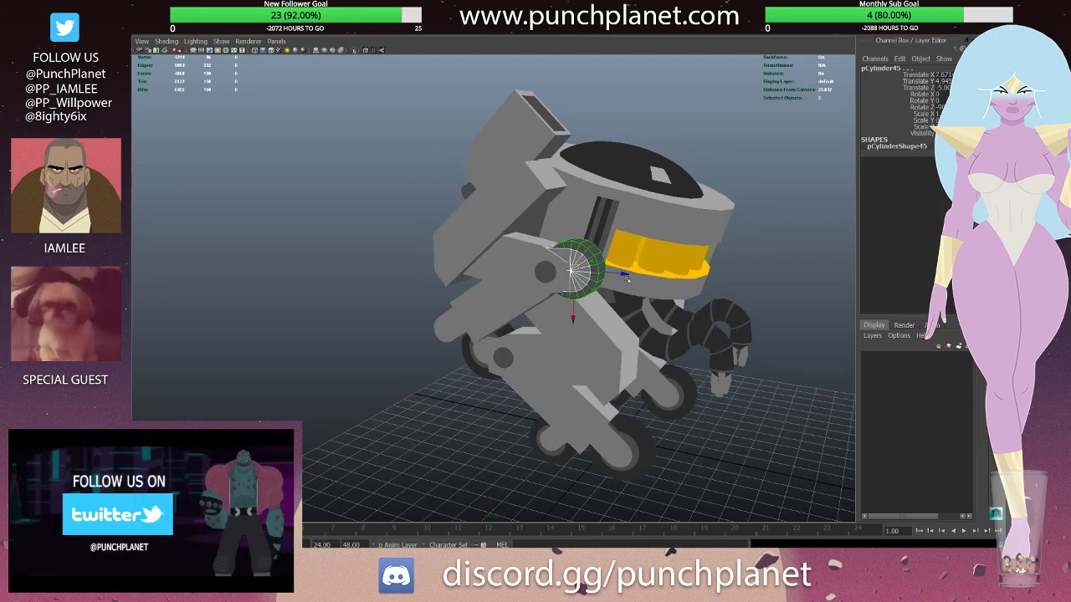
{"action": "left_click_drag", "start_coordinate": [621, 273], "coordinate": [606, 273]}
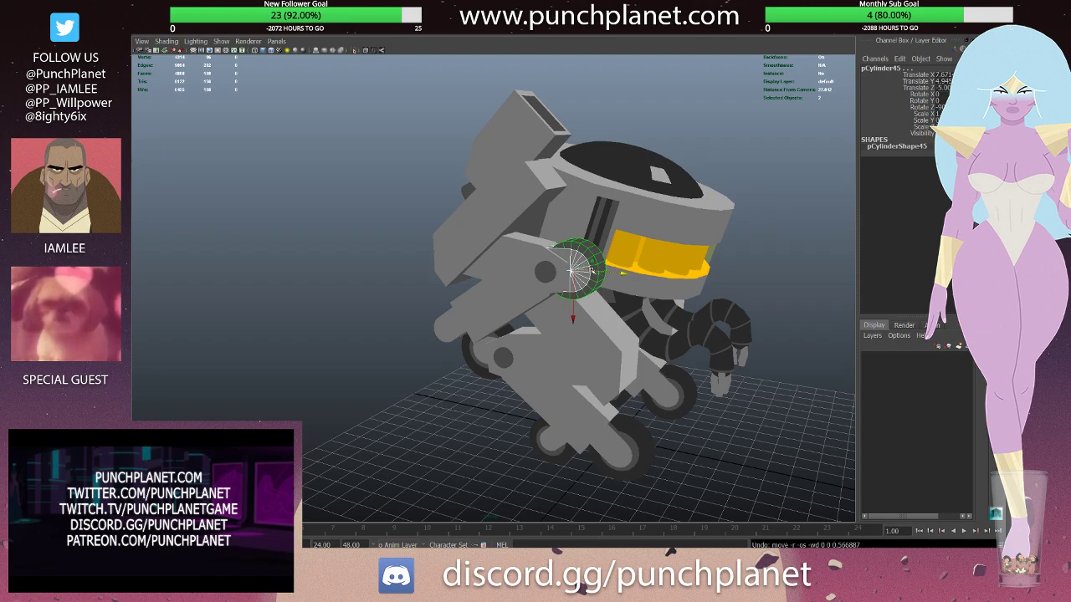
{"action": "key", "text": "ctrl+g"}
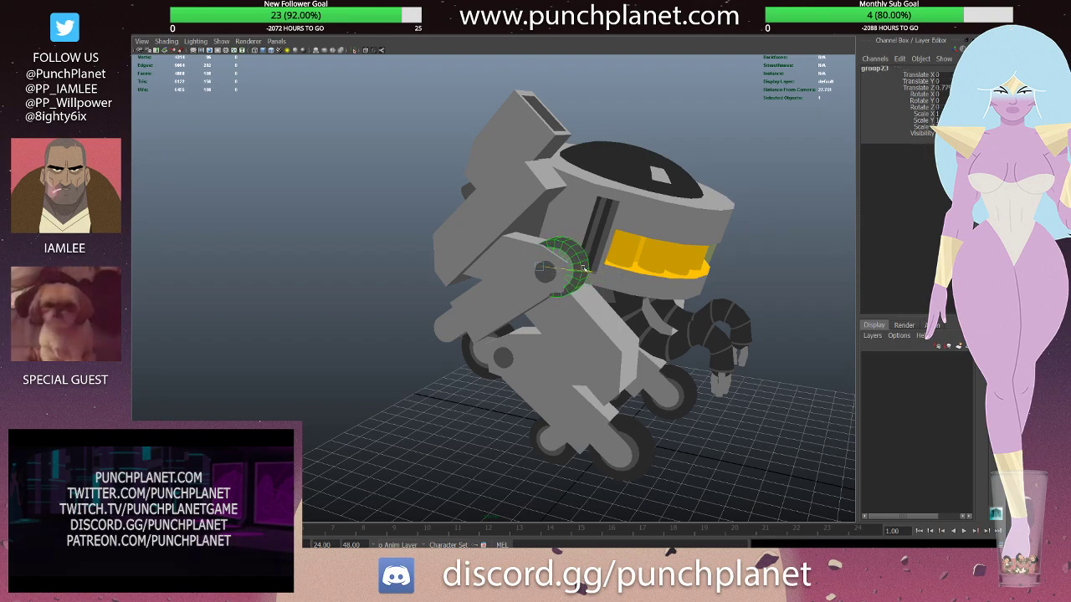
- Undo the trial nudge of the new group and recheck the joint cylinder from several angles
{"action": "left_click_drag", "start_coordinate": [609, 275], "coordinate": [616, 274]}
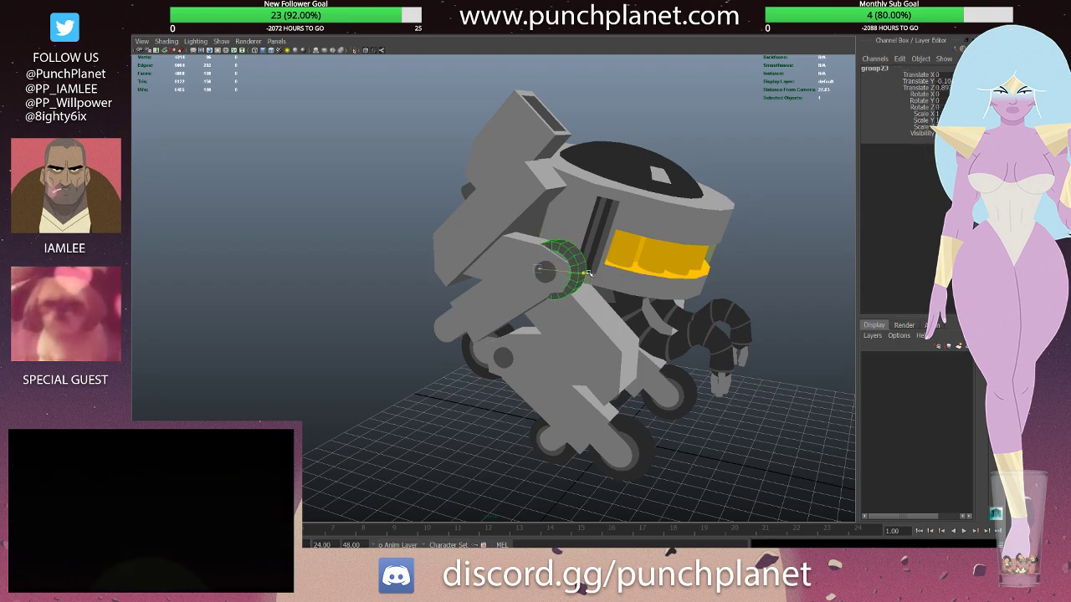
{"action": "mouse_move", "coordinate": [662, 261]}
{"action": "left_mouse_down", "text": "alt"}
{"action": "mouse_move", "coordinate": [710, 253]}
{"action": "mouse_move", "coordinate": [608, 272]}
{"action": "mouse_move", "coordinate": [672, 265]}
{"action": "mouse_move", "coordinate": [637, 278]}
{"action": "left_mouse_up", "text": "alt"}
{"action": "key", "text": "ctrl+z"}
{"action": "left_click", "coordinate": [673, 267]}
{"action": "key", "text": "shift+z"}
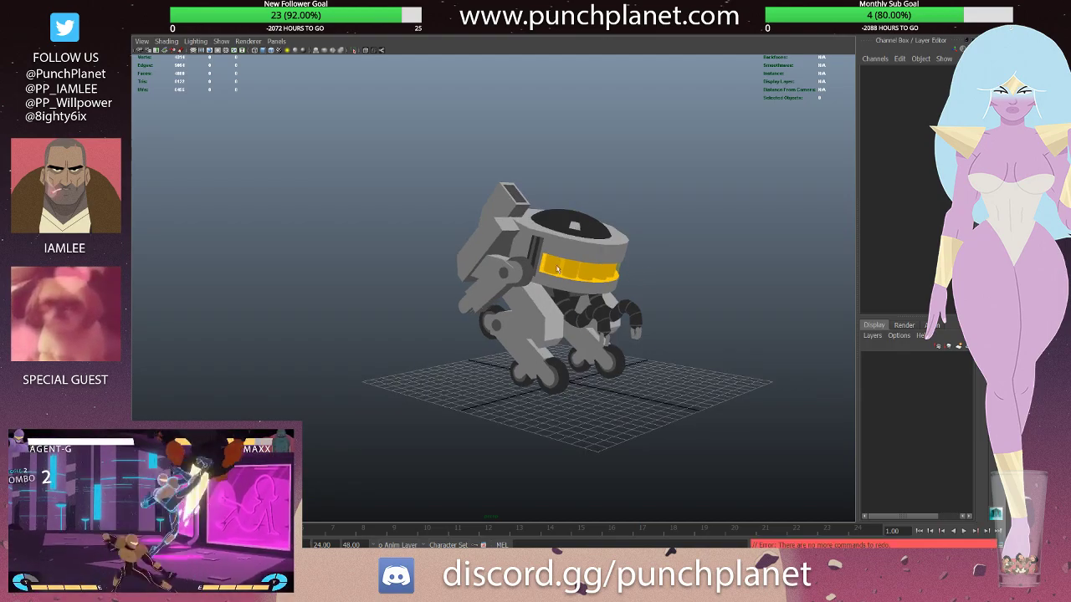
{"action": "left_click", "coordinate": [517, 268]}
{"action": "left_click_drag", "start_coordinate": [518, 270], "coordinate": [600, 280], "text": "alt"}
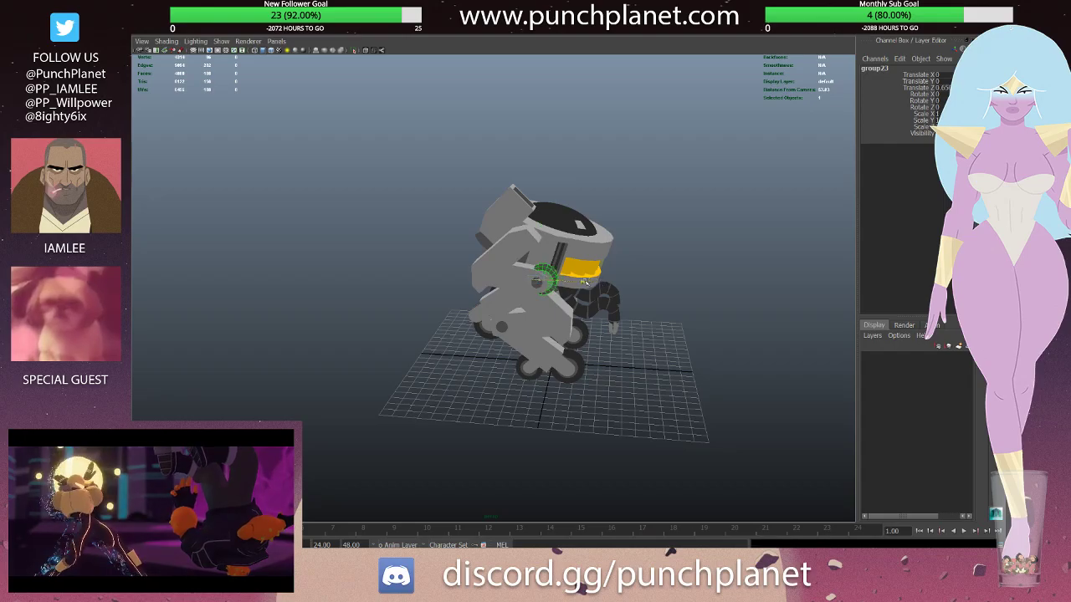
{"action": "left_click", "coordinate": [619, 279]}
{"action": "mouse_move", "coordinate": [618, 278]}
{"action": "left_mouse_down", "text": "alt"}
{"action": "mouse_move", "coordinate": [534, 266]}
{"action": "mouse_move", "coordinate": [601, 306]}
{"action": "left_mouse_up", "text": "alt"}
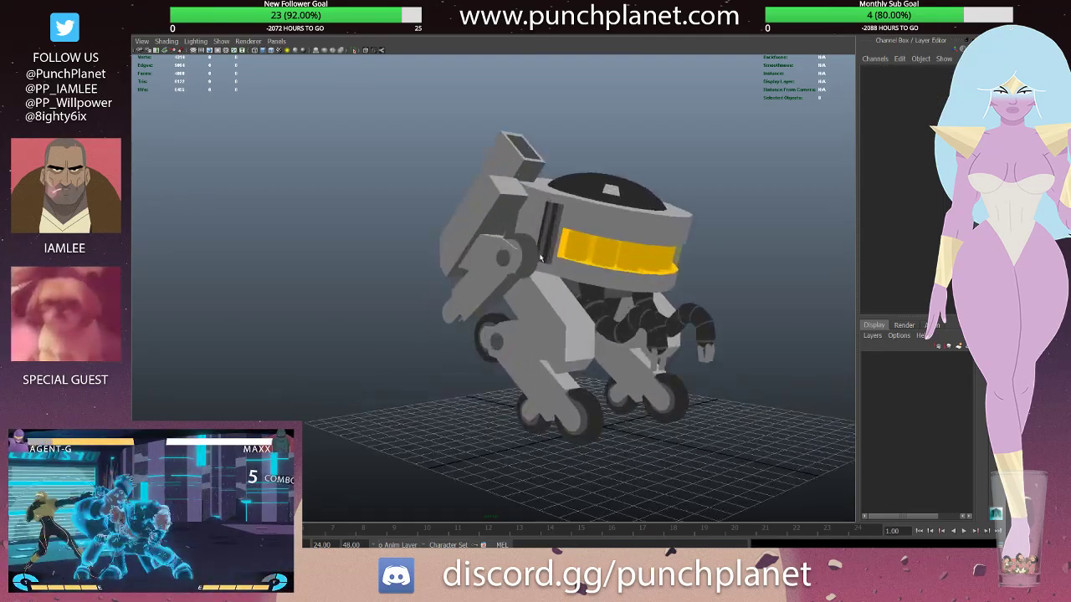
- Inspect the robot in wireframe from the rear and side, and save the scene
{"action": "left_click", "coordinate": [540, 259]}
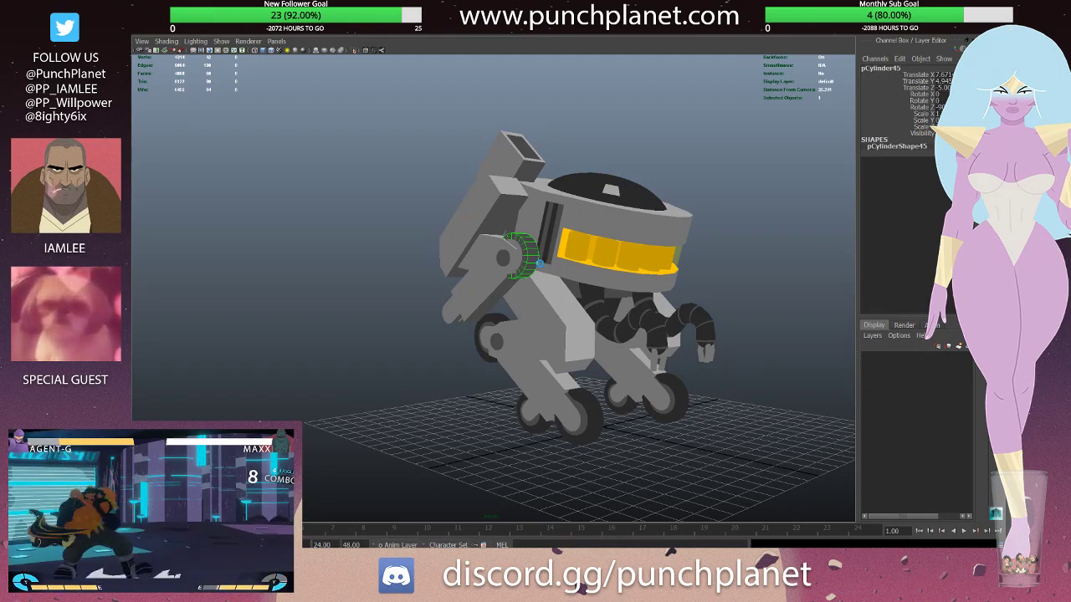
{"action": "left_click", "coordinate": [787, 312]}
{"action": "mouse_move", "coordinate": [788, 312]}
{"action": "left_mouse_down", "text": "alt"}
{"action": "mouse_move", "coordinate": [677, 239]}
{"action": "mouse_move", "coordinate": [701, 246]}
{"action": "mouse_move", "coordinate": [678, 242]}
{"action": "mouse_move", "coordinate": [661, 262]}
{"action": "mouse_move", "coordinate": [731, 241]}
{"action": "mouse_move", "coordinate": [648, 252]}
{"action": "left_mouse_up", "text": "alt"}
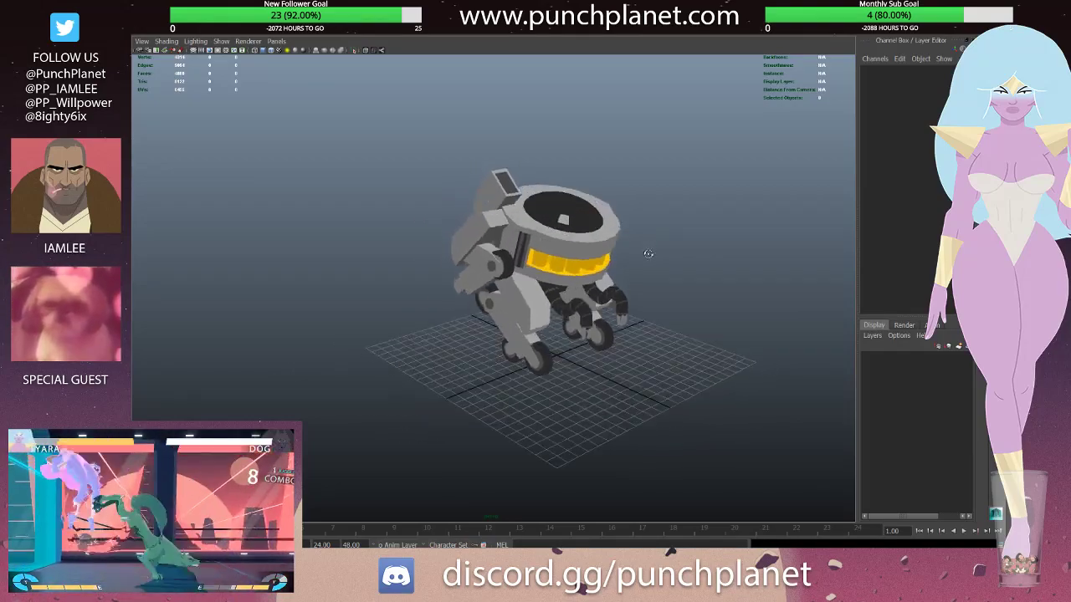
{"action": "mouse_move", "coordinate": [648, 253]}
{"action": "left_mouse_down", "text": "alt"}
{"action": "mouse_move", "coordinate": [650, 239]}
{"action": "mouse_move", "coordinate": [677, 241]}
{"action": "mouse_move", "coordinate": [565, 222]}
{"action": "mouse_move", "coordinate": [576, 235]}
{"action": "mouse_move", "coordinate": [587, 223]}
{"action": "left_mouse_up", "text": "alt"}
{"action": "key", "text": "4"}
{"action": "key", "text": "4"}
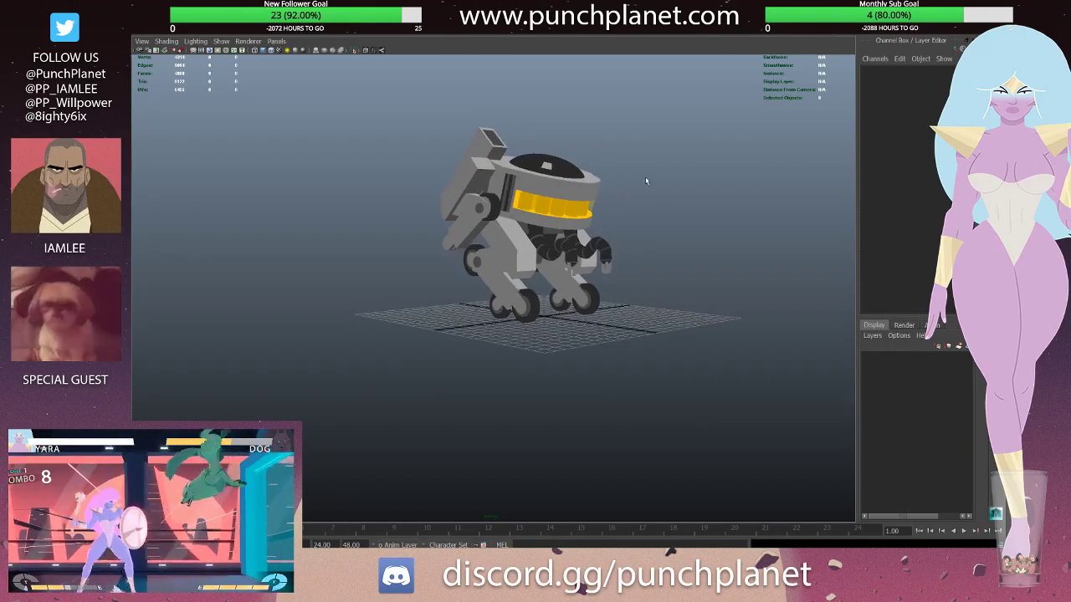
{"action": "left_click_drag", "start_coordinate": [645, 180], "coordinate": [691, 198], "text": "alt"}
{"action": "key", "text": "ctrl+s"}
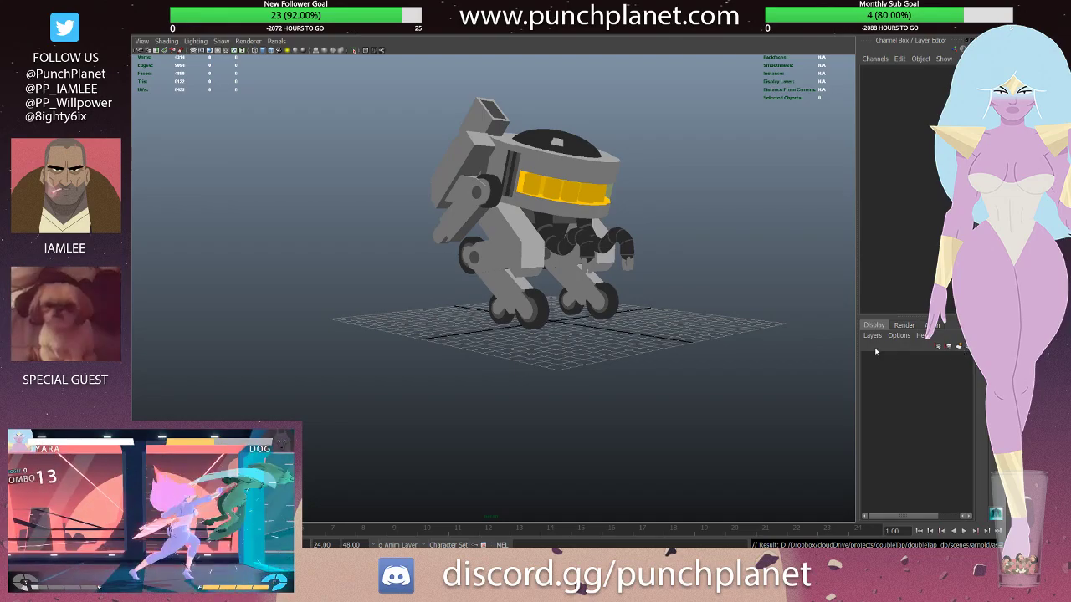
{"action": "left_click_drag", "start_coordinate": [519, 167], "coordinate": [456, 157], "text": "alt"}
{"action": "left_click", "coordinate": [456, 157]}
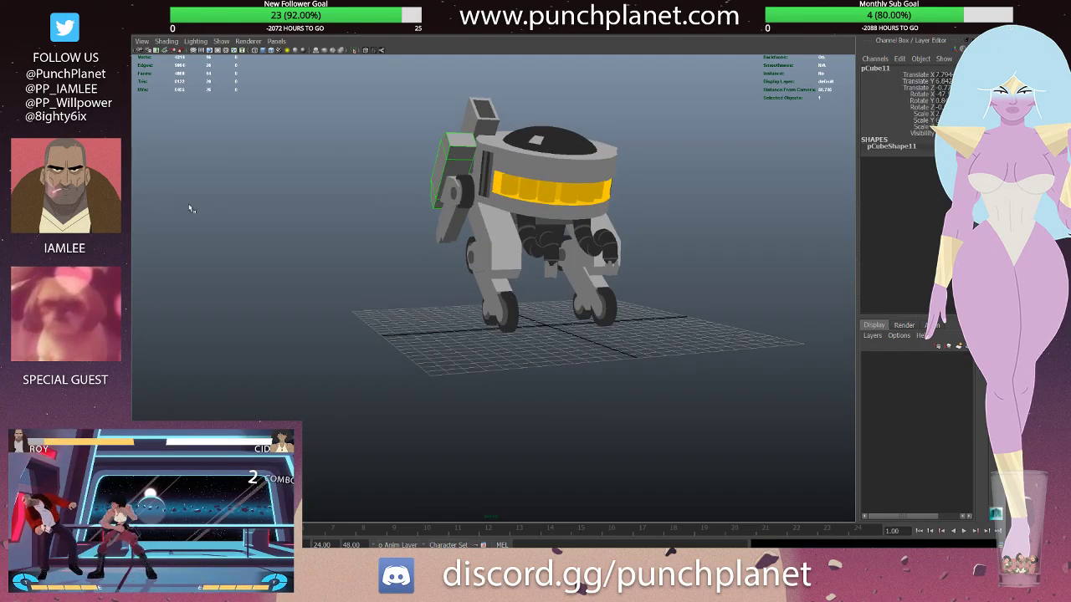
{"action": "key", "text": "Up"}
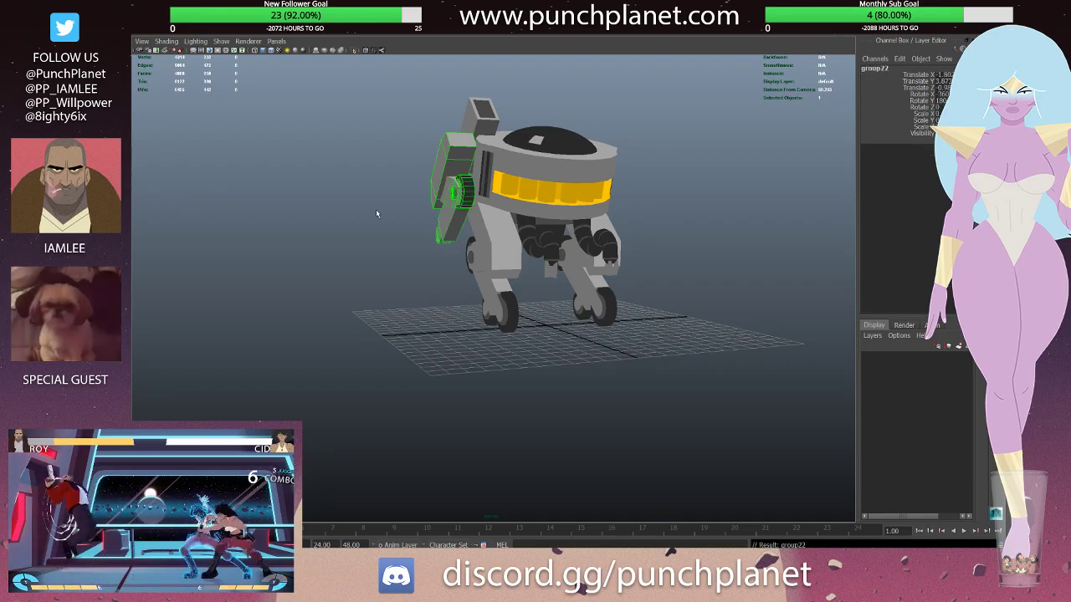
{"action": "mouse_move", "coordinate": [376, 209]}
{"action": "left_mouse_down", "text": "alt"}
{"action": "mouse_move", "coordinate": [446, 158]}
{"action": "mouse_move", "coordinate": [485, 167]}
{"action": "mouse_move", "coordinate": [461, 177]}
{"action": "mouse_move", "coordinate": [503, 177]}
{"action": "mouse_move", "coordinate": [480, 98]}
{"action": "left_mouse_up", "text": "alt"}
{"action": "left_click", "coordinate": [503, 177]}
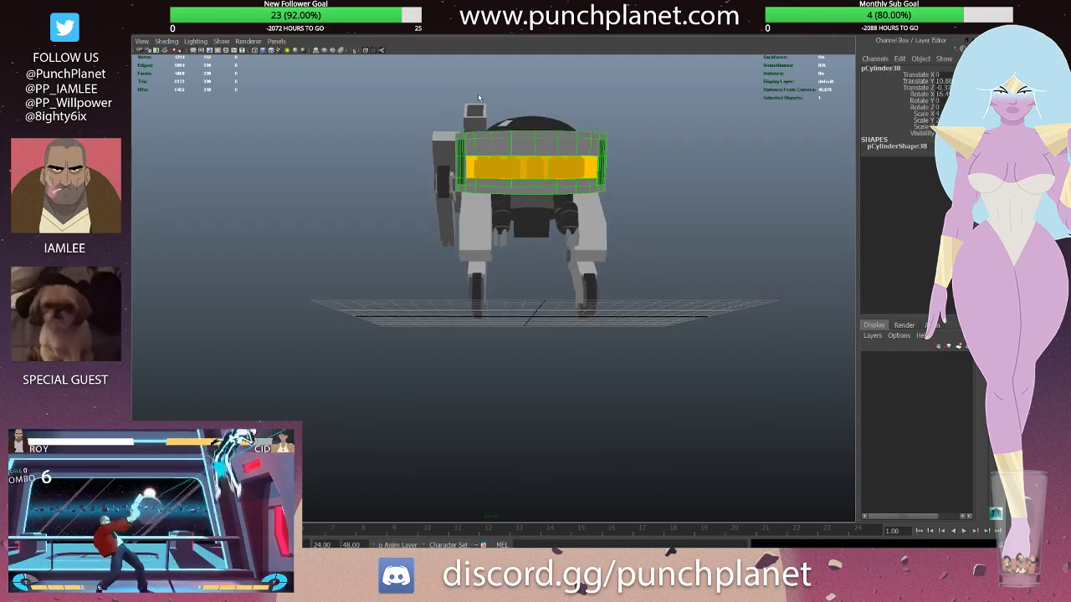
{"action": "left_click", "coordinate": [518, 82]}
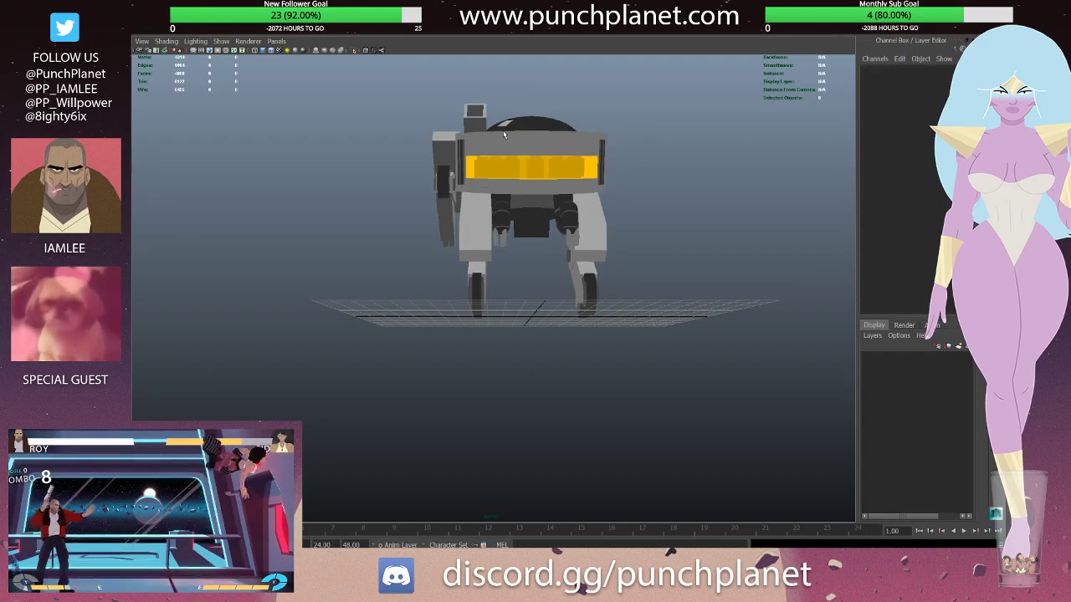
{"action": "left_click", "coordinate": [609, 178]}
{"action": "mouse_move", "coordinate": [609, 177]}
{"action": "left_mouse_down", "text": "alt"}
{"action": "mouse_move", "coordinate": [446, 107]}
{"action": "mouse_move", "coordinate": [444, 149]}
{"action": "mouse_move", "coordinate": [423, 158]}
{"action": "mouse_move", "coordinate": [536, 198]}
{"action": "mouse_move", "coordinate": [528, 158]}
{"action": "mouse_move", "coordinate": [518, 174]}
{"action": "mouse_move", "coordinate": [512, 161]}
{"action": "mouse_move", "coordinate": [580, 241]}
{"action": "mouse_move", "coordinate": [475, 240]}
{"action": "mouse_move", "coordinate": [576, 198]}
{"action": "left_mouse_up", "text": "alt"}
{"action": "left_click", "coordinate": [537, 198]}
{"action": "key", "text": "ctrl+z"}
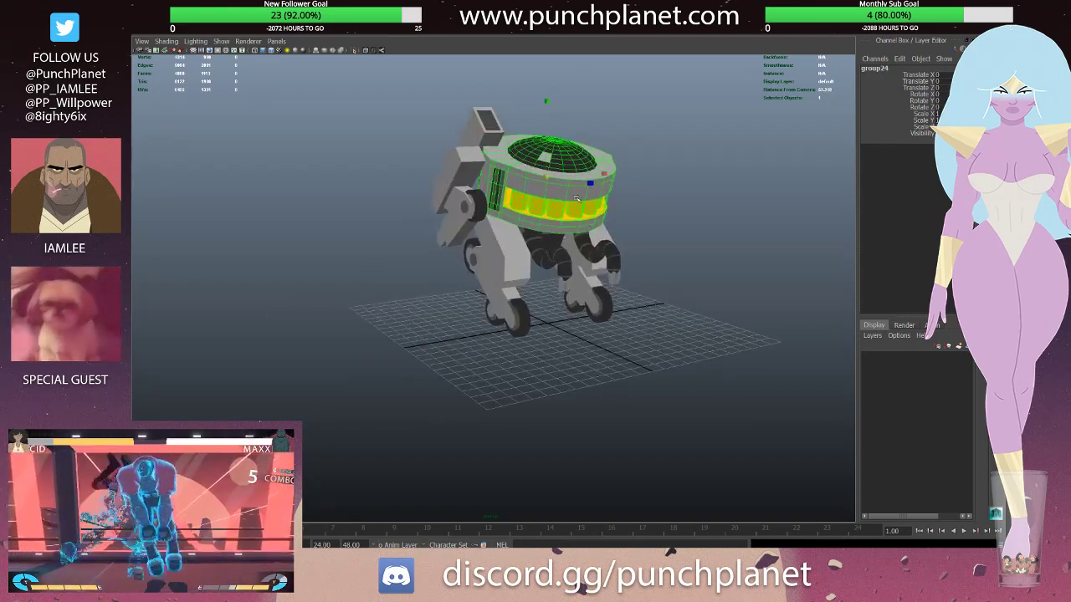
{"action": "left_click", "coordinate": [610, 110]}
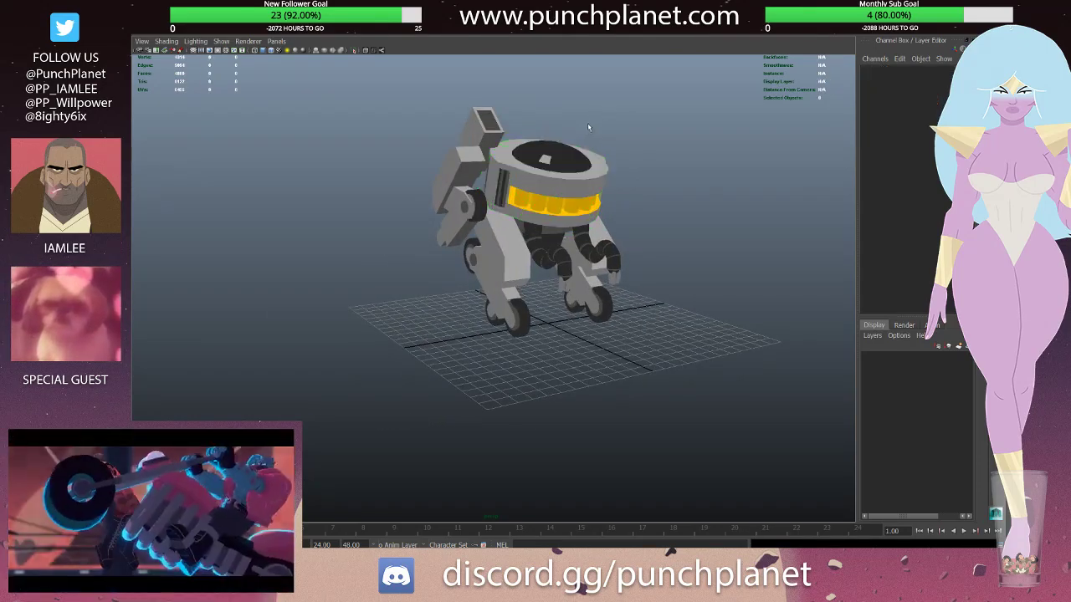
{"action": "mouse_move", "coordinate": [586, 124]}
{"action": "left_mouse_down", "text": "alt"}
{"action": "mouse_move", "coordinate": [597, 129]}
{"action": "mouse_move", "coordinate": [440, 166]}
{"action": "mouse_move", "coordinate": [490, 195]}
{"action": "mouse_move", "coordinate": [505, 180]}
{"action": "left_mouse_up", "text": "alt"}
{"action": "left_click", "coordinate": [440, 166]}
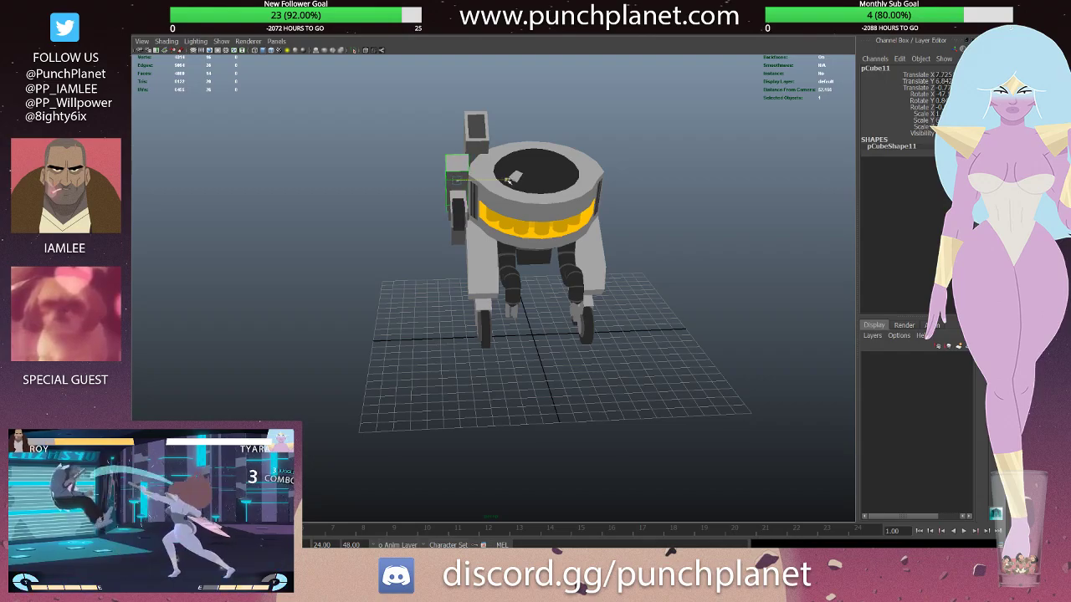
{"action": "left_click", "coordinate": [584, 111]}
{"action": "mouse_move", "coordinate": [585, 111]}
{"action": "left_mouse_down", "text": "alt"}
{"action": "mouse_move", "coordinate": [544, 189]}
{"action": "mouse_move", "coordinate": [425, 242]}
{"action": "mouse_move", "coordinate": [479, 268]}
{"action": "left_mouse_up", "text": "alt"}
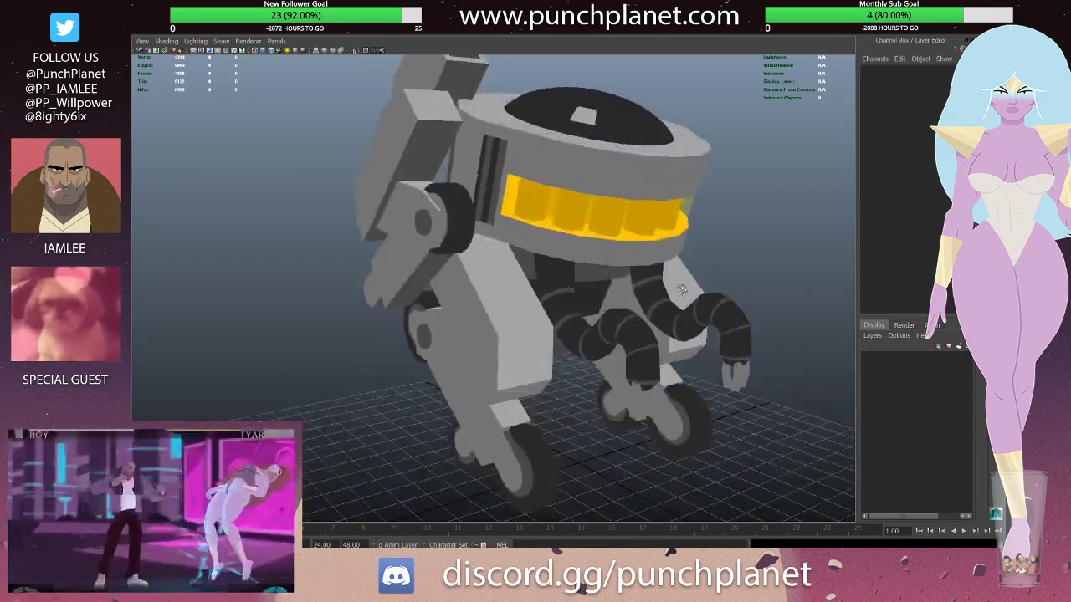
{"action": "mouse_move", "coordinate": [478, 268]}
{"action": "left_mouse_down", "text": "alt"}
{"action": "mouse_move", "coordinate": [522, 251]}
{"action": "mouse_move", "coordinate": [441, 255]}
{"action": "mouse_move", "coordinate": [483, 287]}
{"action": "mouse_move", "coordinate": [437, 263]}
{"action": "mouse_move", "coordinate": [484, 287]}
{"action": "mouse_move", "coordinate": [455, 250]}
{"action": "left_mouse_up", "text": "alt"}
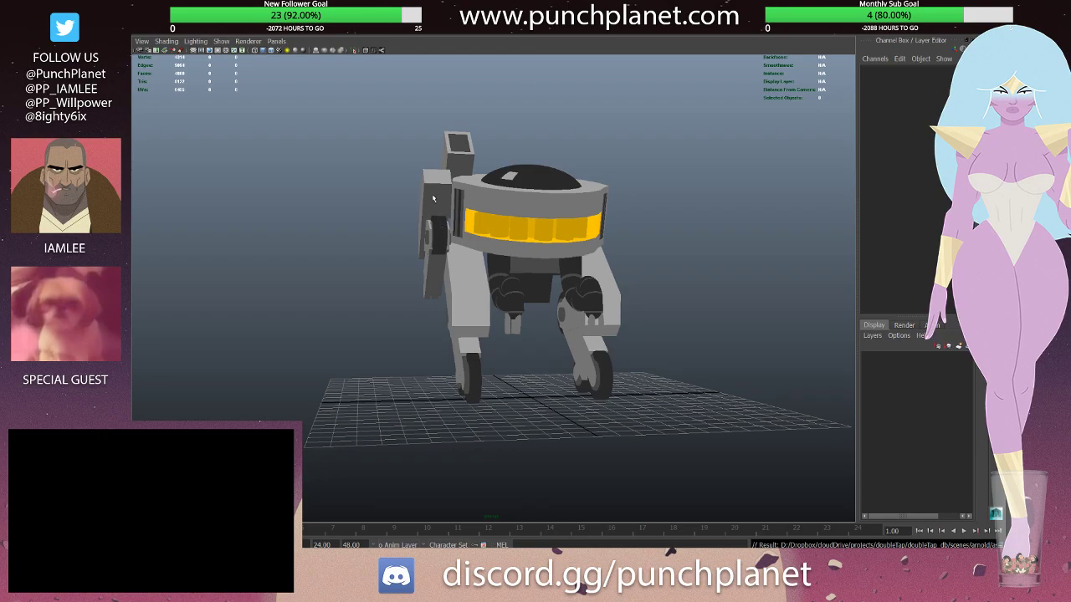
{"action": "left_click", "coordinate": [434, 198]}
- Group the side box and its wheel with Ctrl+G, ready to reposition
{"action": "key", "text": "ctrl+g"}
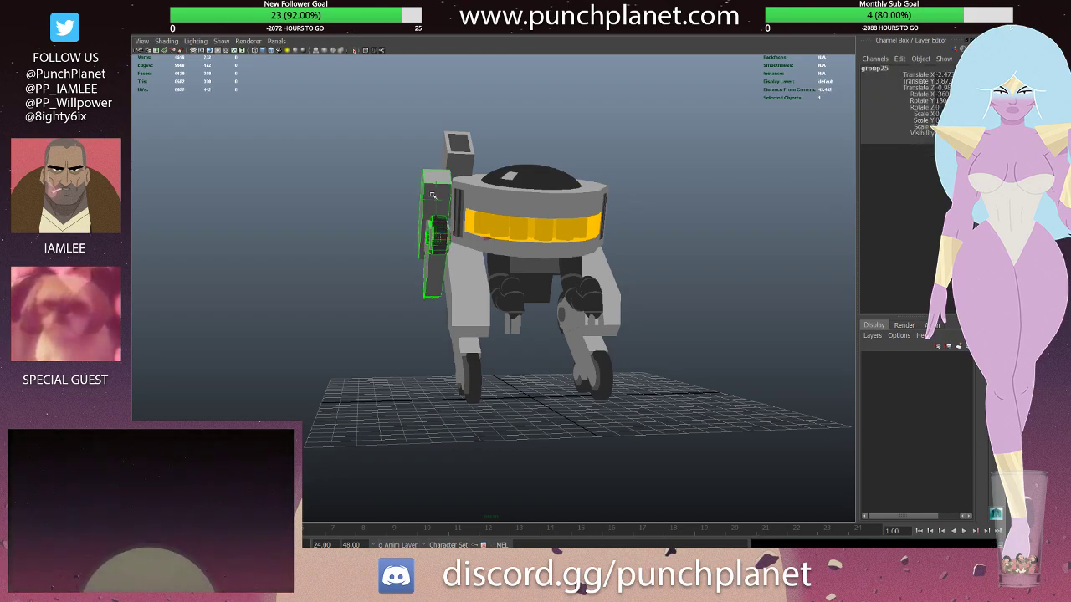
{"action": "key", "text": "w"}
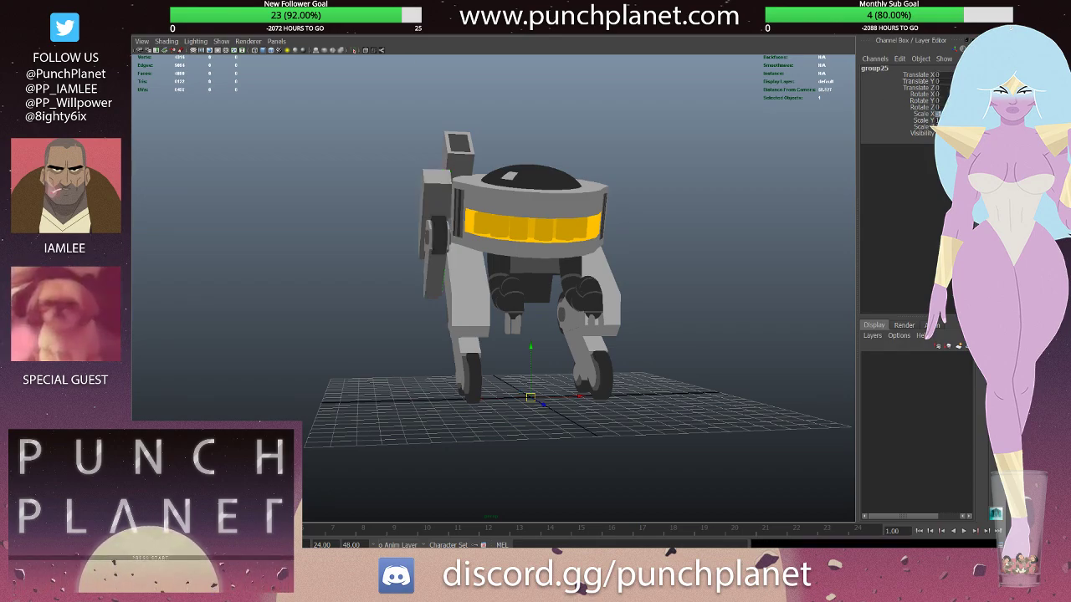
{"action": "left_click_drag", "start_coordinate": [580, 193], "coordinate": [847, 130], "text": "alt"}
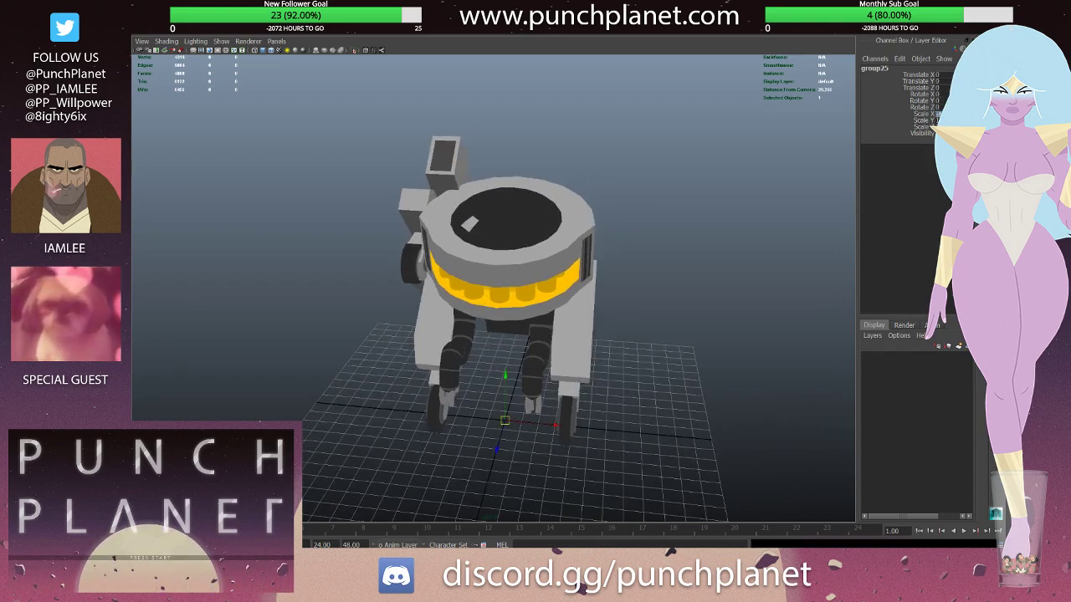
{"action": "left_click_drag", "start_coordinate": [502, 210], "coordinate": [582, 165], "text": "alt"}
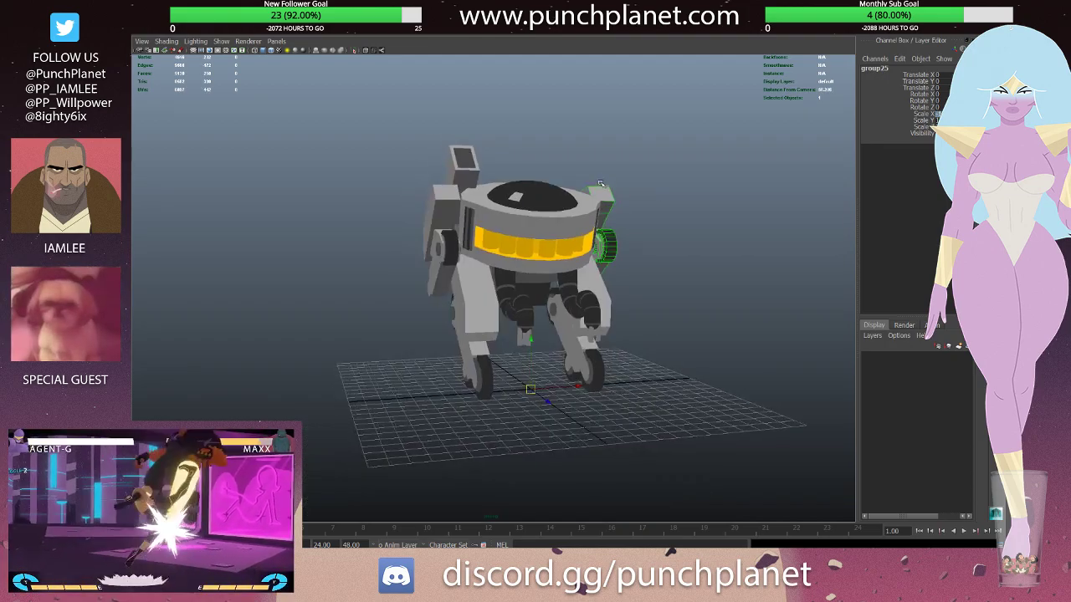
{"action": "left_click", "coordinate": [582, 166]}
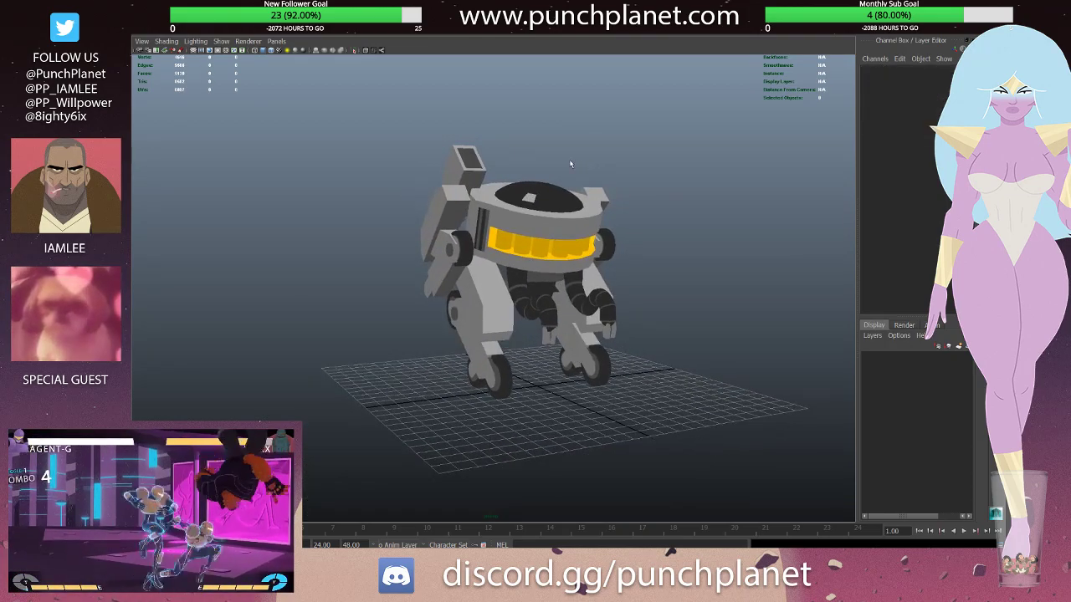
- Select the box on the robot's top and orbit around to inspect it
{"action": "left_click", "coordinate": [460, 159]}
{"action": "left_click_drag", "start_coordinate": [460, 159], "coordinate": [441, 207], "text": "alt"}
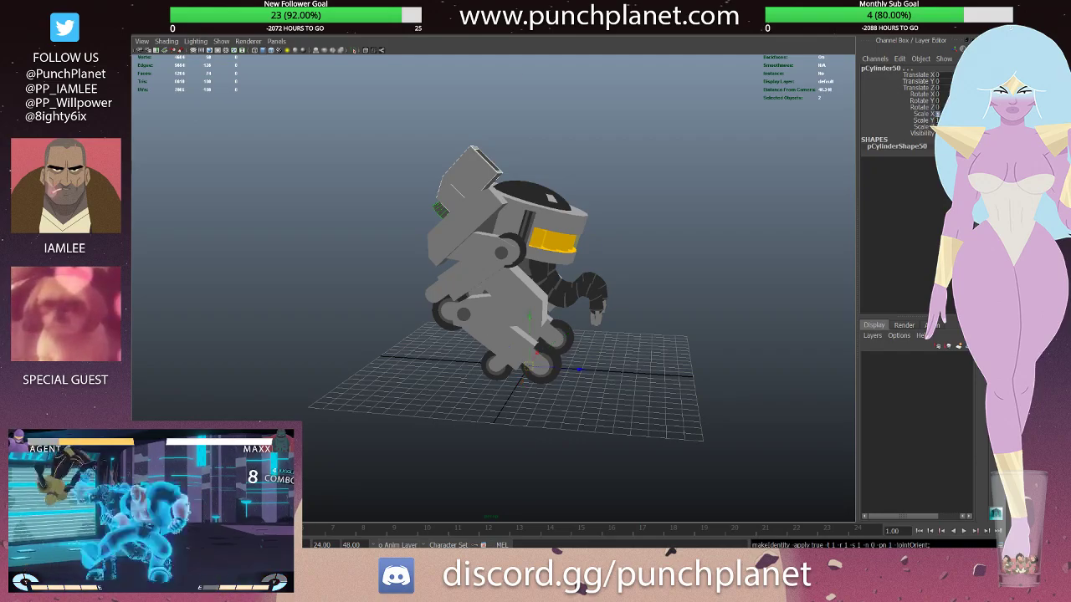
{"action": "left_click", "coordinate": [686, 235]}
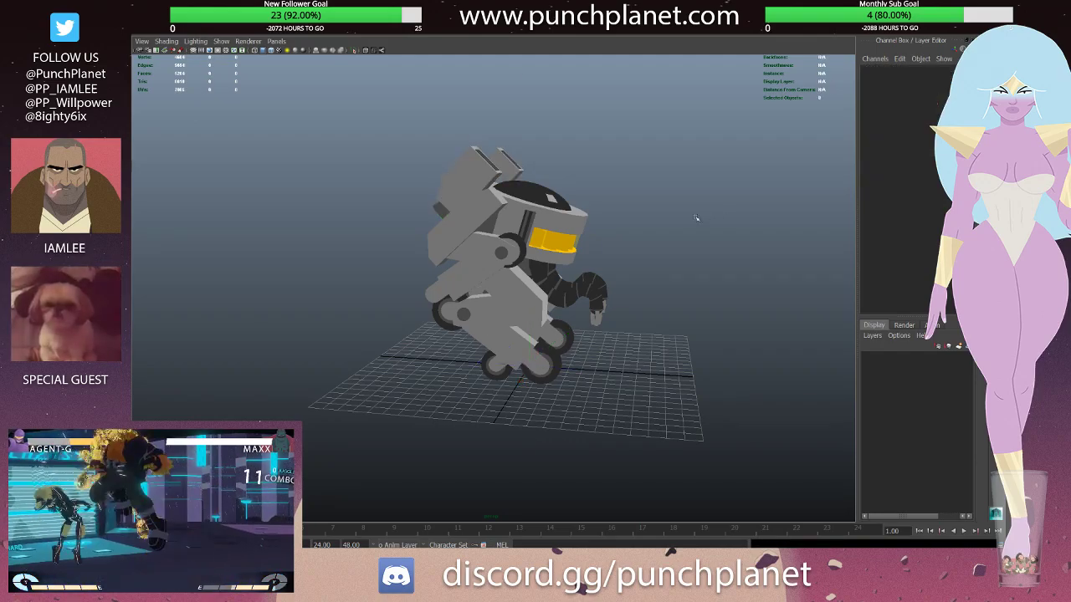
{"action": "left_click_drag", "start_coordinate": [686, 234], "coordinate": [610, 239], "text": "alt"}
{"action": "mouse_move", "coordinate": [610, 240]}
{"action": "right_mouse_down", "text": "alt"}
{"action": "mouse_move", "coordinate": [538, 254]}
{"action": "mouse_move", "coordinate": [712, 318]}
{"action": "right_mouse_up", "text": "alt"}
{"action": "left_click_drag", "start_coordinate": [712, 318], "coordinate": [685, 318], "text": "alt"}
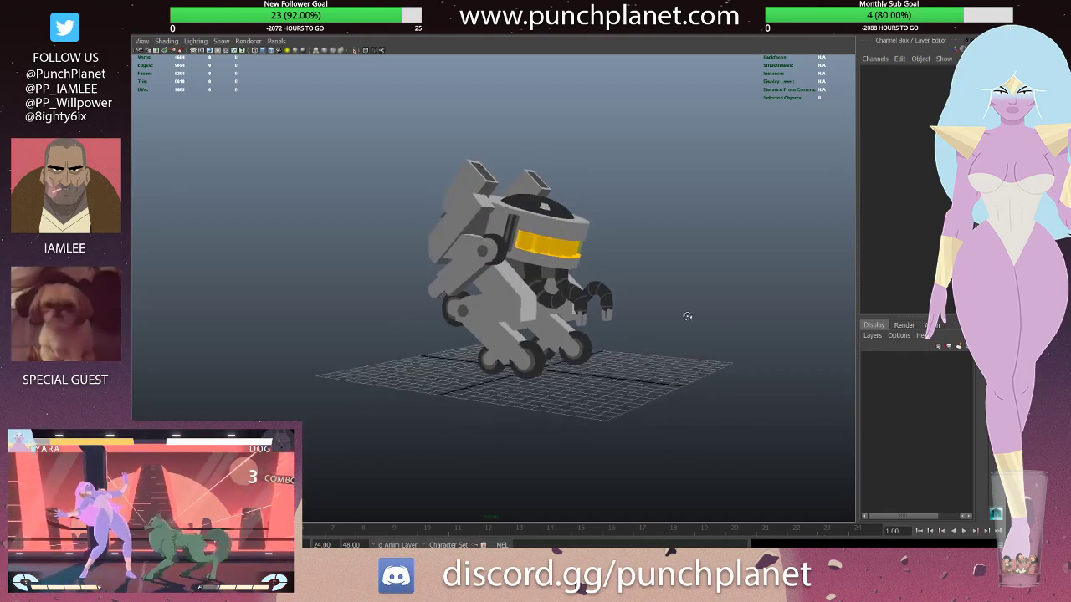
{"action": "left_click_drag", "start_coordinate": [653, 277], "coordinate": [353, 329], "text": "alt"}
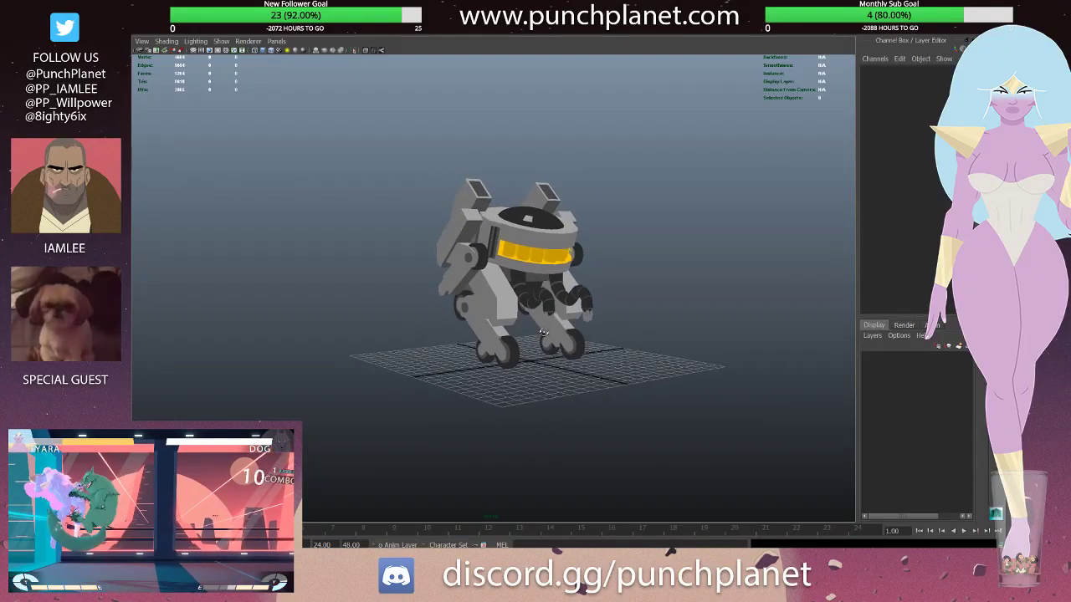
{"action": "mouse_move", "coordinate": [543, 342]}
{"action": "left_mouse_down", "text": "alt"}
{"action": "mouse_move", "coordinate": [594, 349]}
{"action": "mouse_move", "coordinate": [497, 338]}
{"action": "mouse_move", "coordinate": [670, 266]}
{"action": "left_mouse_up", "text": "alt"}
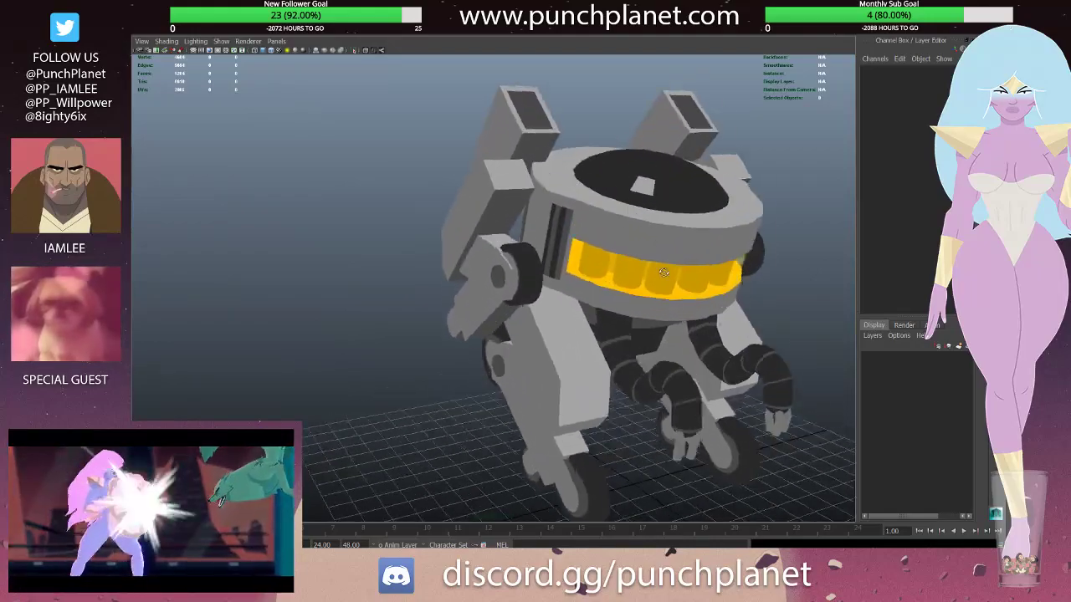
- Select the stray duplicate cylinder piece on the robot's top and delete it
{"action": "right_click_drag", "start_coordinate": [669, 266], "coordinate": [589, 228], "text": "alt"}
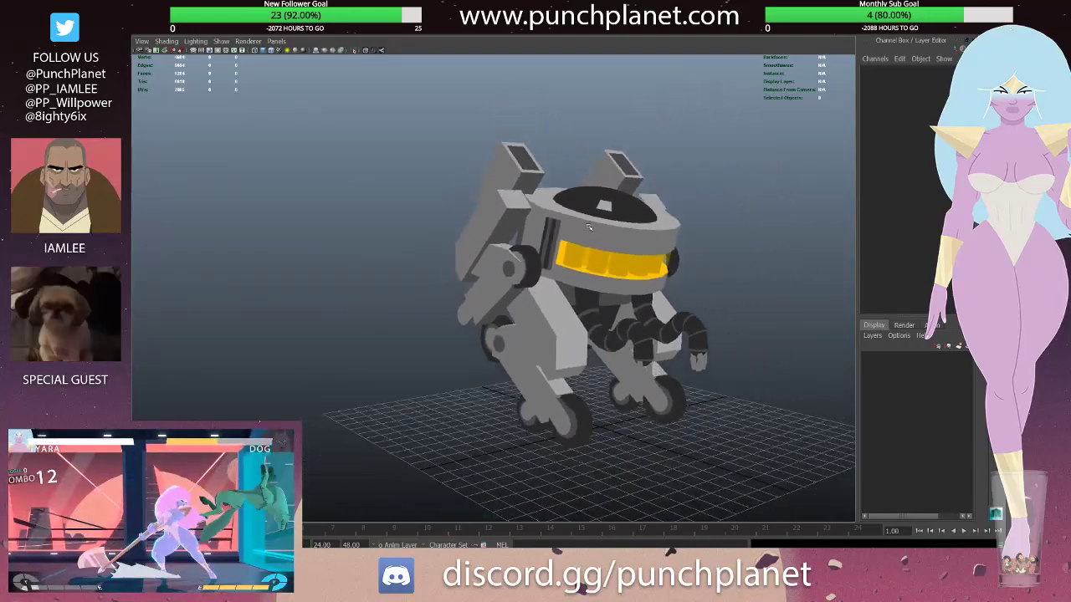
{"action": "left_click_drag", "start_coordinate": [584, 227], "coordinate": [550, 233], "text": "alt"}
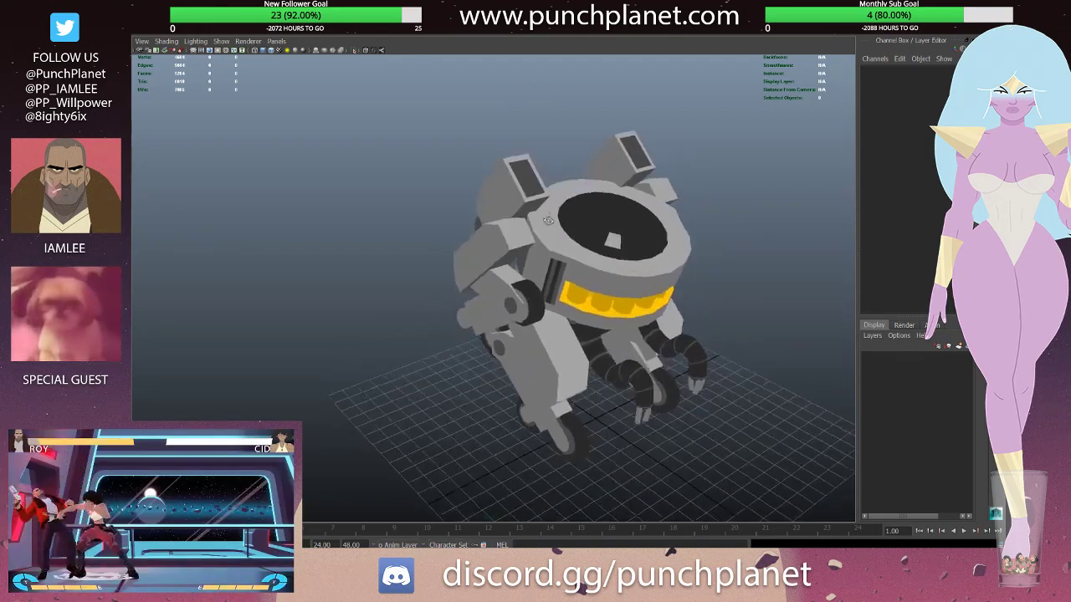
{"action": "left_click", "coordinate": [529, 226]}
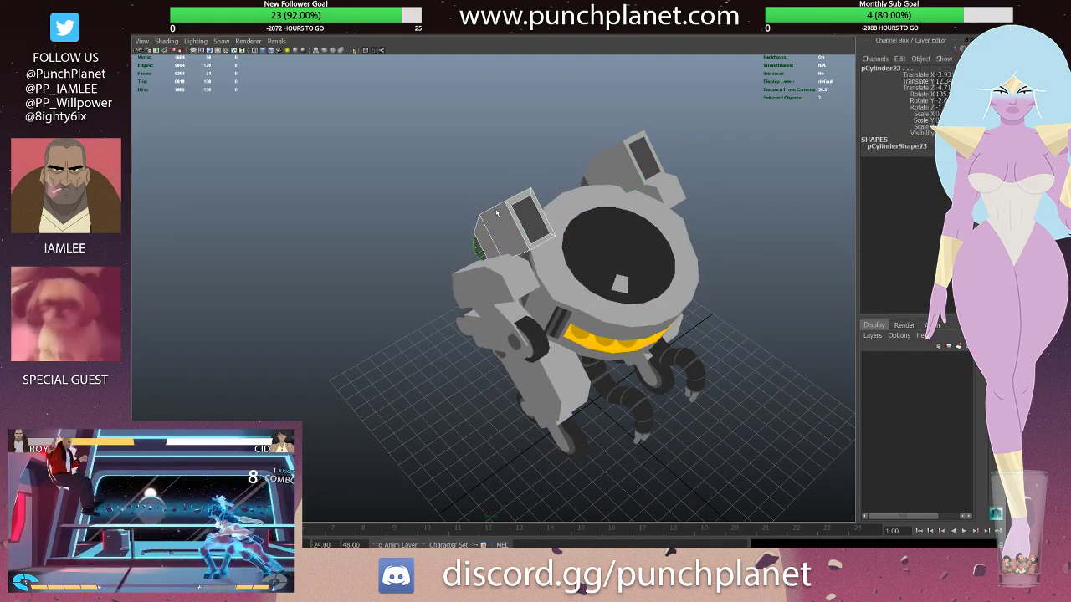
{"action": "mouse_move", "coordinate": [497, 213]}
{"action": "left_mouse_down", "text": "alt"}
{"action": "mouse_move", "coordinate": [534, 199]}
{"action": "mouse_move", "coordinate": [519, 202]}
{"action": "left_mouse_up", "text": "alt"}
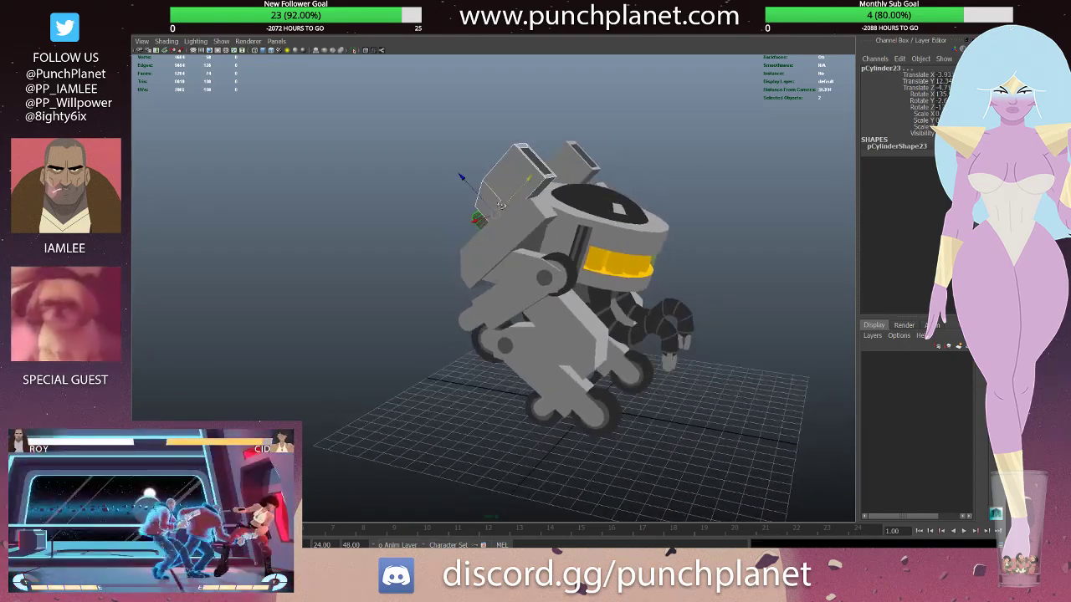
{"action": "left_click_drag", "start_coordinate": [511, 194], "coordinate": [518, 196], "text": "alt"}
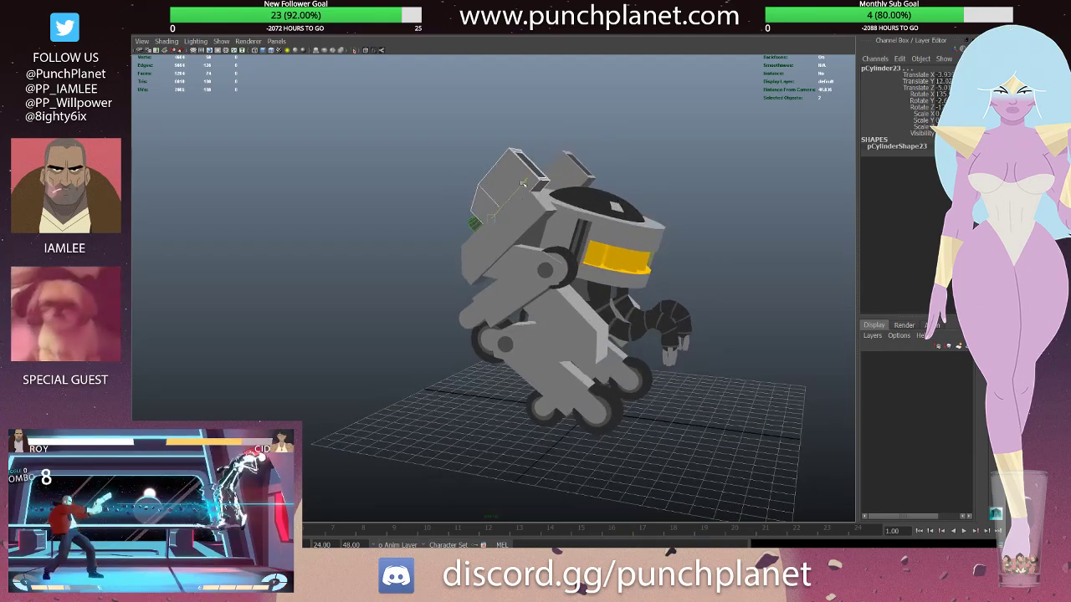
{"action": "left_click_drag", "start_coordinate": [512, 196], "coordinate": [581, 171], "text": "alt"}
{"action": "left_click_drag", "start_coordinate": [674, 203], "coordinate": [660, 217], "text": "alt"}
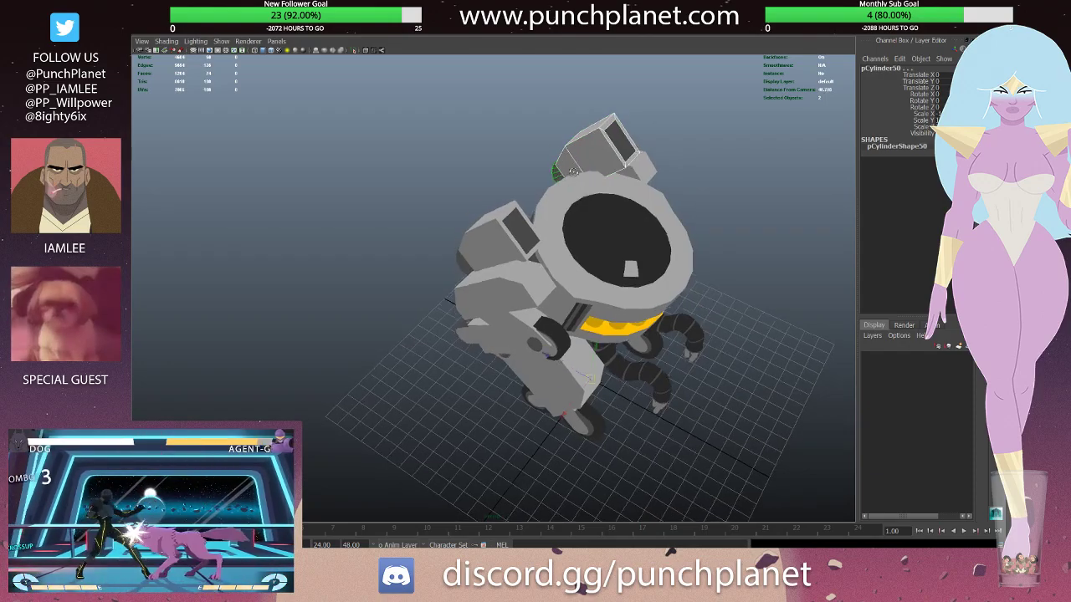
{"action": "left_click_drag", "start_coordinate": [562, 179], "coordinate": [551, 228], "text": "alt"}
{"action": "key", "text": "Delete"}
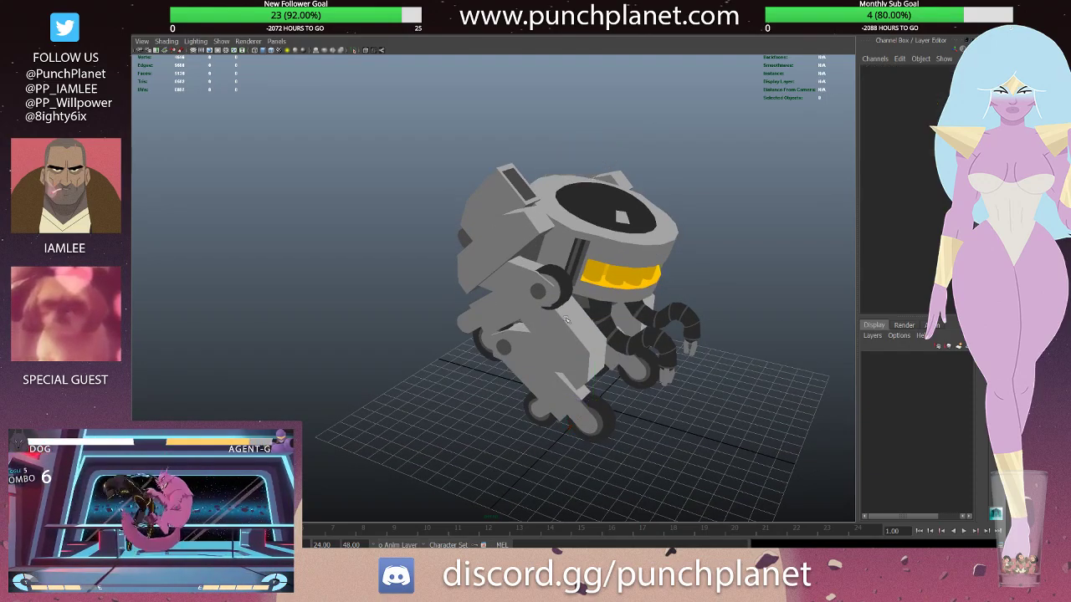
- Select the robot's upper-left box and orbit around to check it
{"action": "left_click_drag", "start_coordinate": [566, 320], "coordinate": [510, 178], "text": "alt"}
{"action": "left_click", "coordinate": [510, 179]}
{"action": "left_click_drag", "start_coordinate": [495, 214], "coordinate": [455, 241], "text": "alt"}
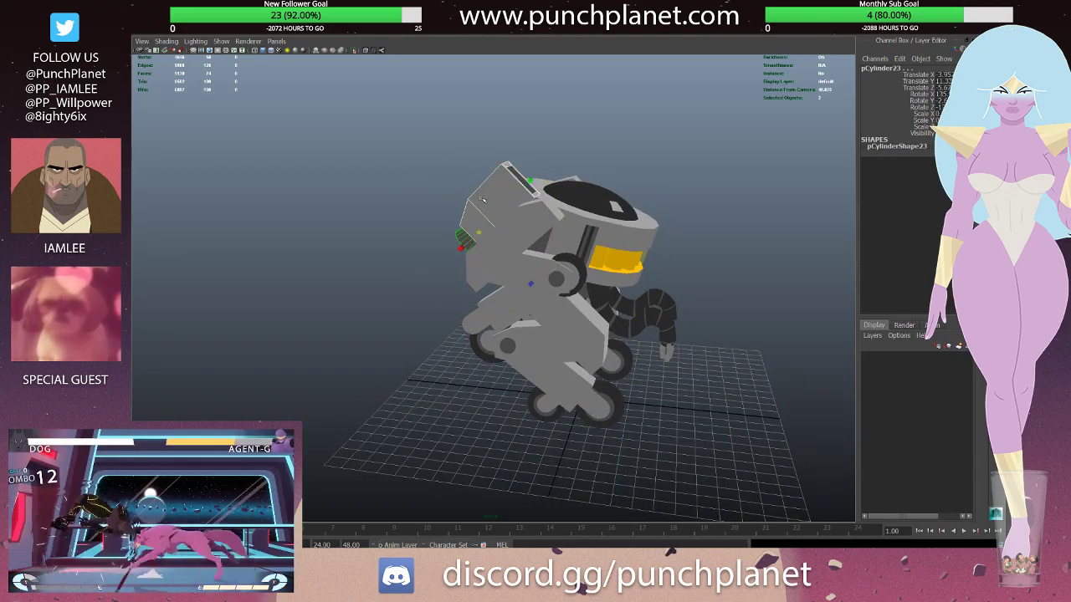
{"action": "left_click_drag", "start_coordinate": [473, 225], "coordinate": [525, 292], "text": "alt"}
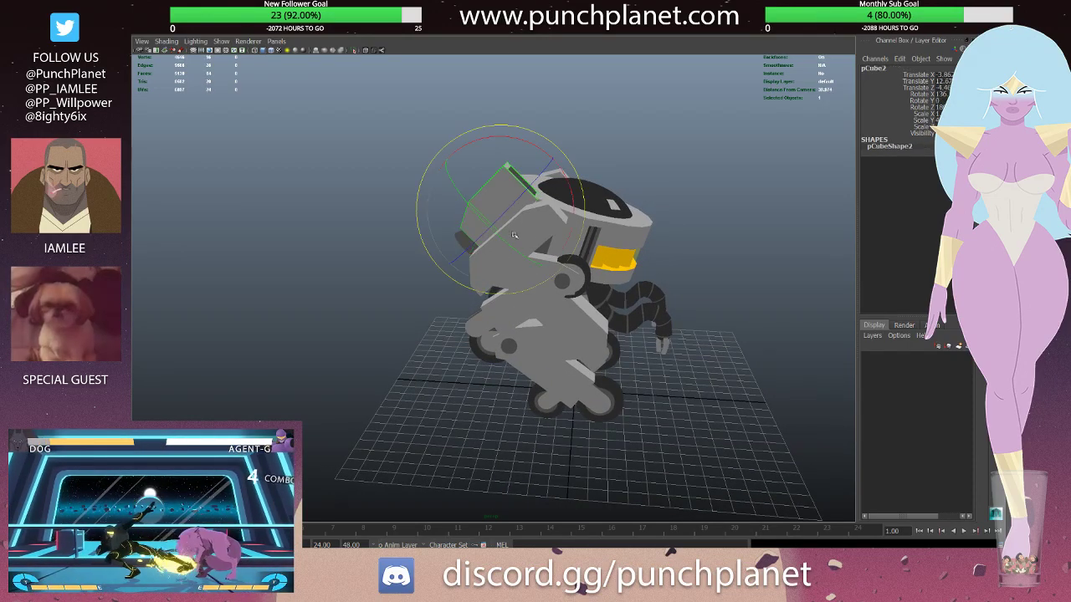
{"action": "mouse_move", "coordinate": [540, 260]}
{"action": "left_mouse_down", "text": "alt"}
{"action": "mouse_move", "coordinate": [490, 278]}
{"action": "mouse_move", "coordinate": [505, 274]}
{"action": "mouse_move", "coordinate": [463, 267]}
{"action": "mouse_move", "coordinate": [517, 201]}
{"action": "mouse_move", "coordinate": [476, 208]}
{"action": "mouse_move", "coordinate": [494, 166]}
{"action": "mouse_move", "coordinate": [400, 241]}
{"action": "mouse_move", "coordinate": [461, 245]}
{"action": "left_mouse_up", "text": "alt"}
- Select pCylinder23 and a second part to check them, then return to a frontal view
{"action": "left_click", "coordinate": [493, 166]}
{"action": "left_click", "coordinate": [483, 207]}
{"action": "left_click", "coordinate": [465, 244], "text": "shift"}
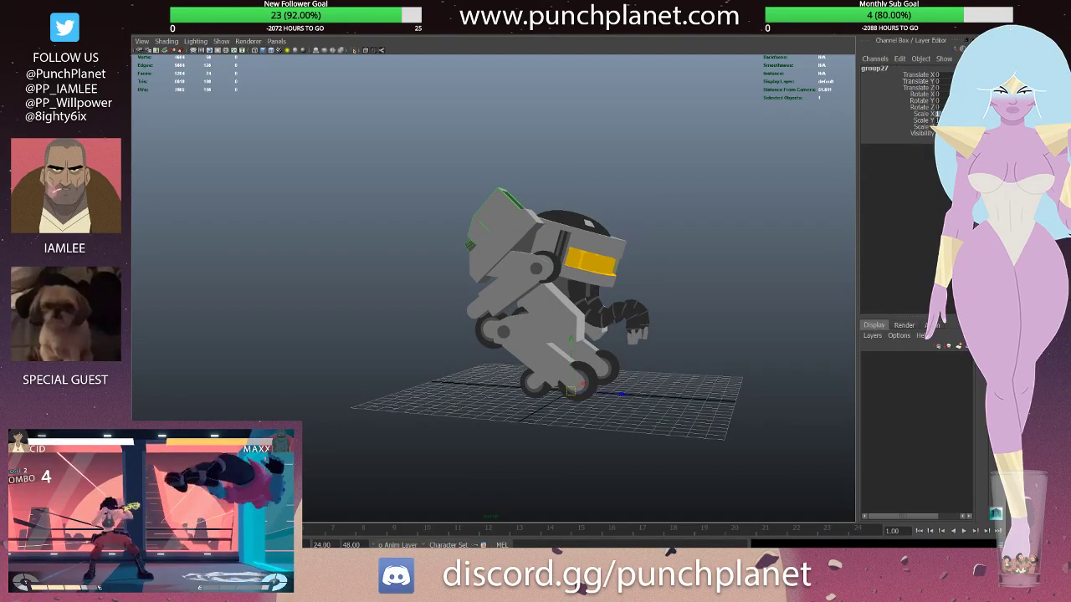
{"action": "left_click", "coordinate": [602, 221]}
{"action": "left_click_drag", "start_coordinate": [603, 221], "coordinate": [708, 310], "text": "alt"}
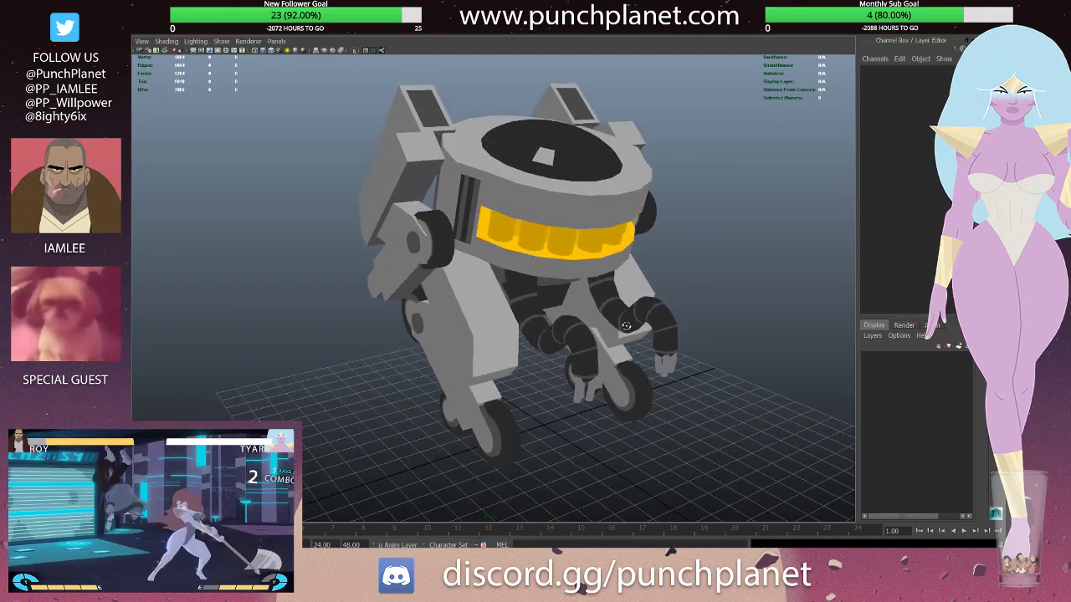
{"action": "mouse_move", "coordinate": [627, 327]}
{"action": "left_mouse_down", "text": "alt"}
{"action": "mouse_move", "coordinate": [562, 310]}
{"action": "mouse_move", "coordinate": [524, 350]}
{"action": "mouse_move", "coordinate": [529, 368]}
{"action": "mouse_move", "coordinate": [557, 311]}
{"action": "mouse_move", "coordinate": [366, 307]}
{"action": "mouse_move", "coordinate": [620, 313]}
{"action": "mouse_move", "coordinate": [650, 252]}
{"action": "left_mouse_up", "text": "alt"}
{"action": "scroll", "coordinate": [523, 344], "scroll_direction": "down", "scroll_amount": 3}
- Frame the visor band cylinder and cut the first two vertical edges across it
{"action": "left_click", "coordinate": [650, 252]}
{"action": "key", "text": "f"}
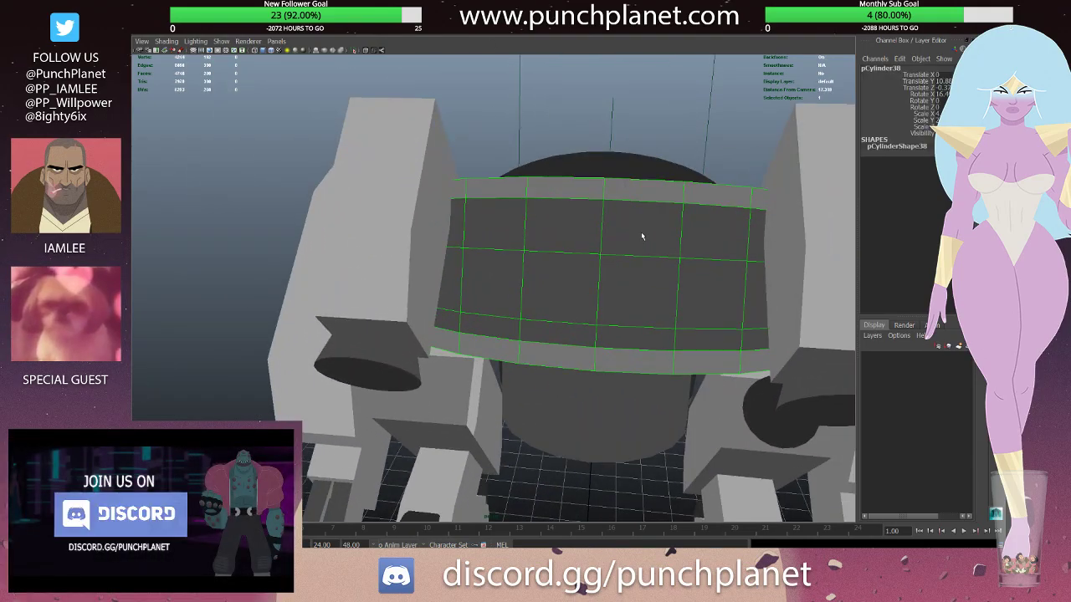
{"action": "key", "text": "F10"}
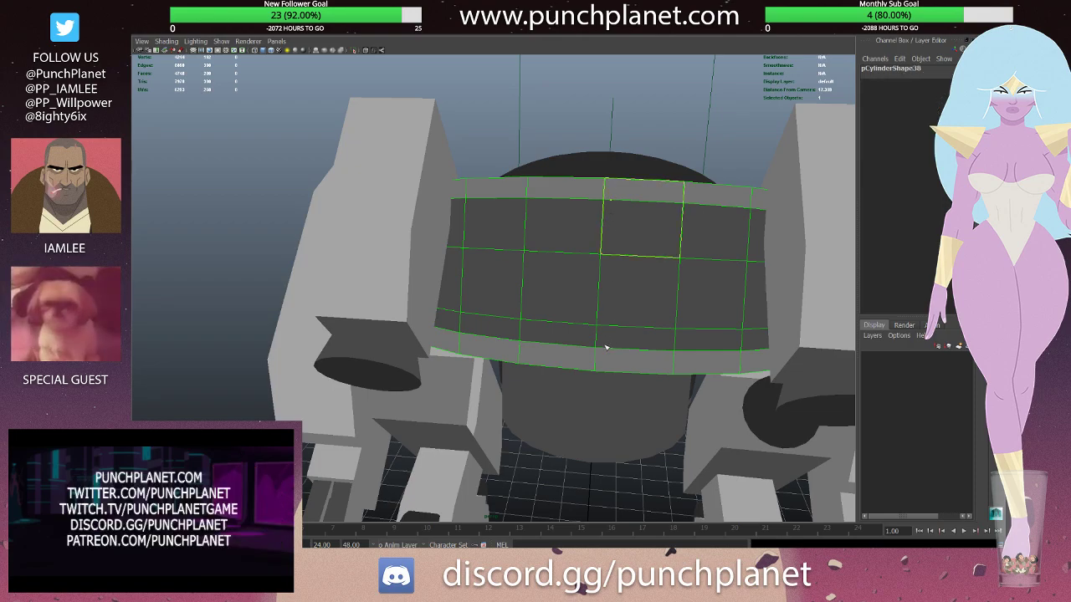
{"action": "left_click", "coordinate": [606, 349]}
{"action": "key", "text": "Return"}
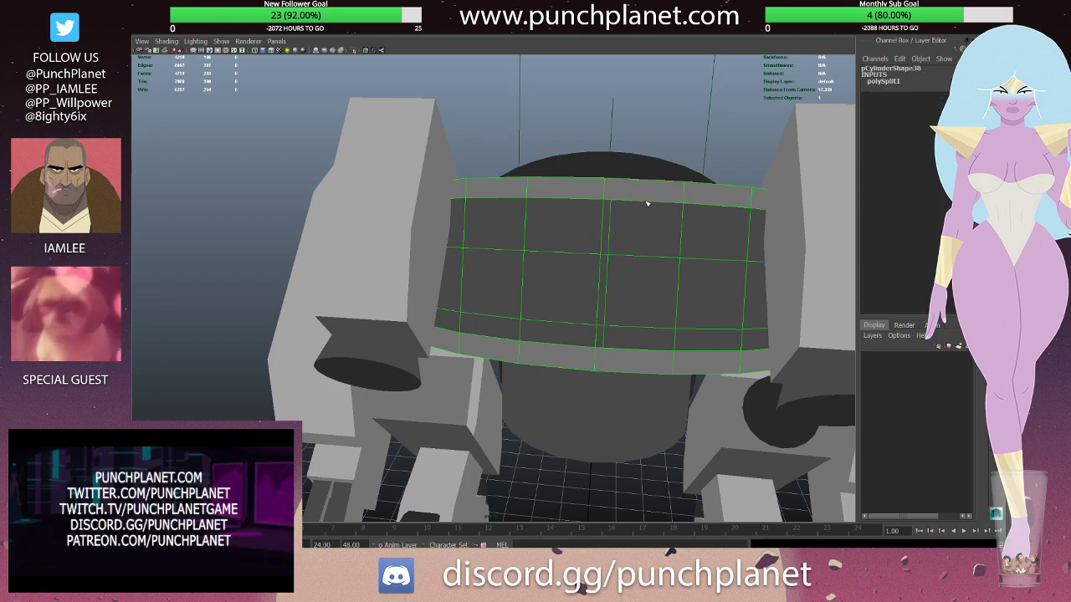
{"action": "left_click", "coordinate": [641, 343]}
{"action": "key", "text": "Return"}
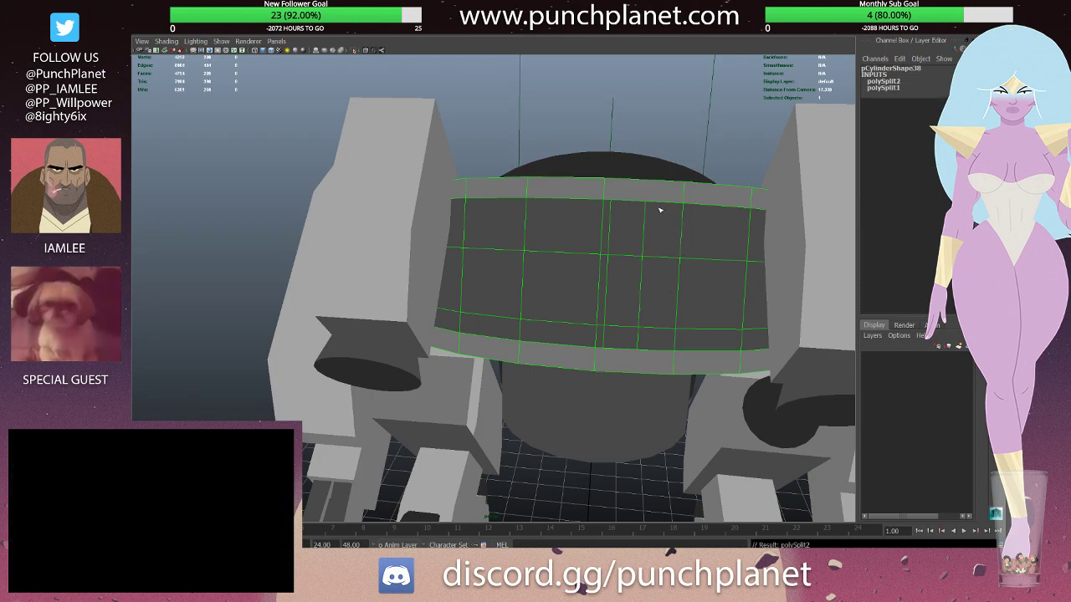
- Add third and fourth vertical cuts on the band, undoing the misplaced ones
{"action": "left_click", "coordinate": [657, 204]}
{"action": "left_click", "coordinate": [651, 352]}
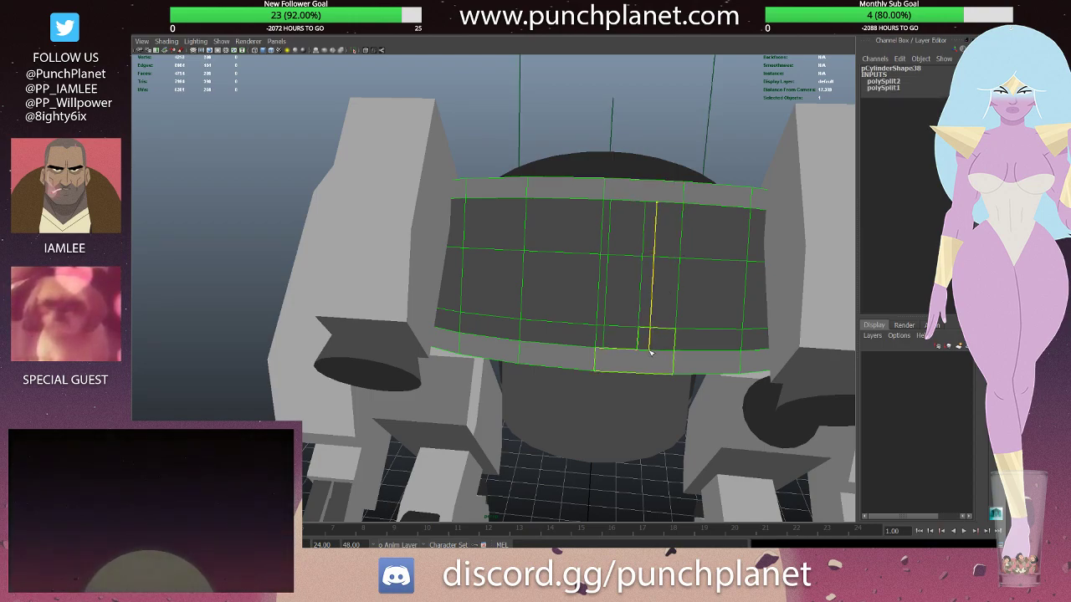
{"action": "key", "text": "Return"}
{"action": "left_click", "coordinate": [708, 204]}
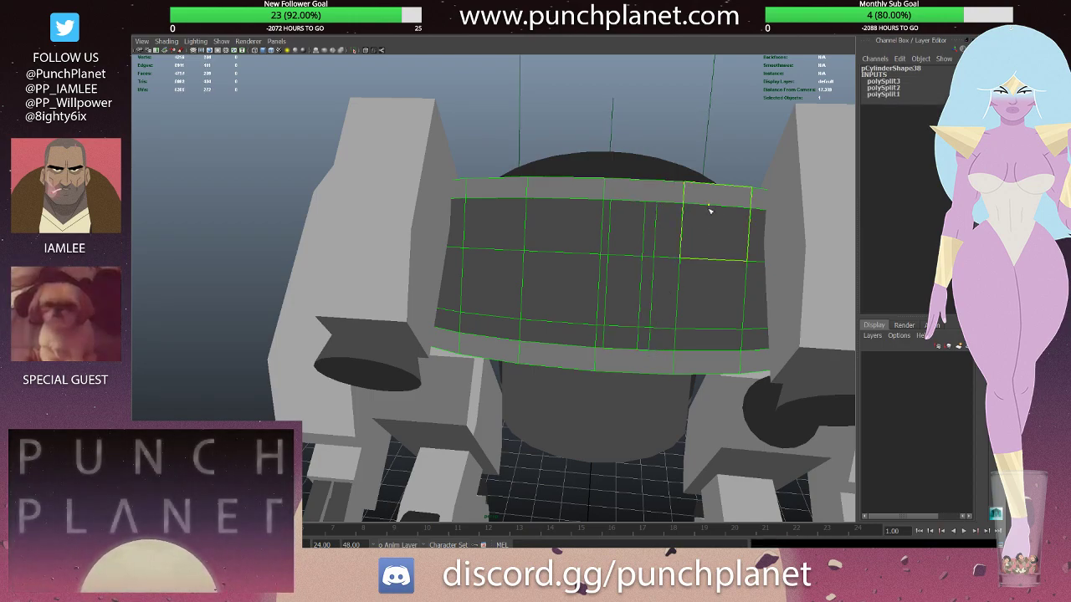
{"action": "left_click", "coordinate": [707, 346]}
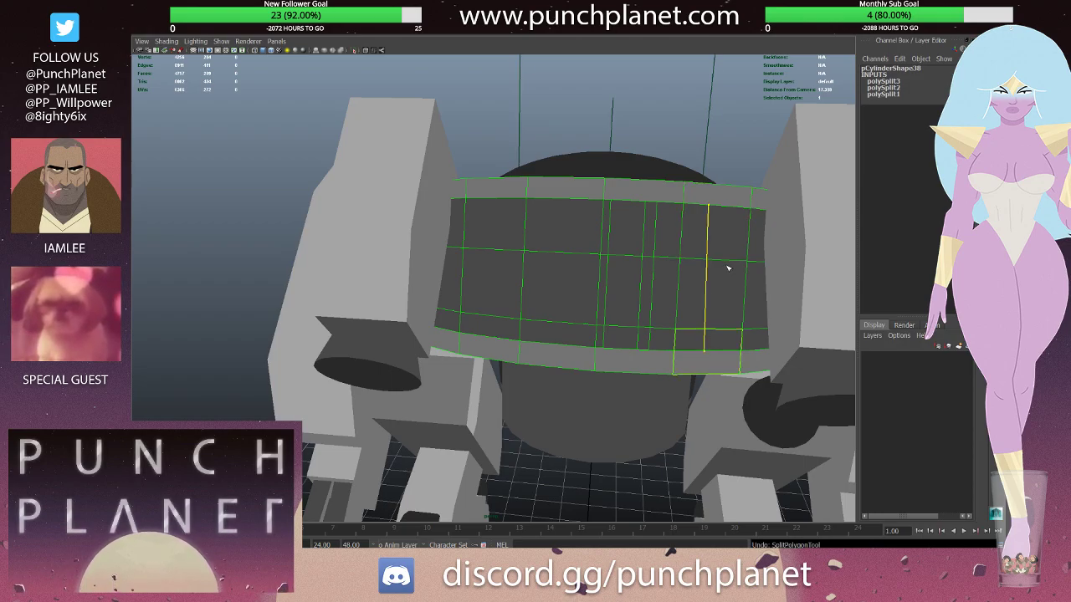
{"action": "key", "text": "Return"}
{"action": "key", "text": "ctrl+z"}
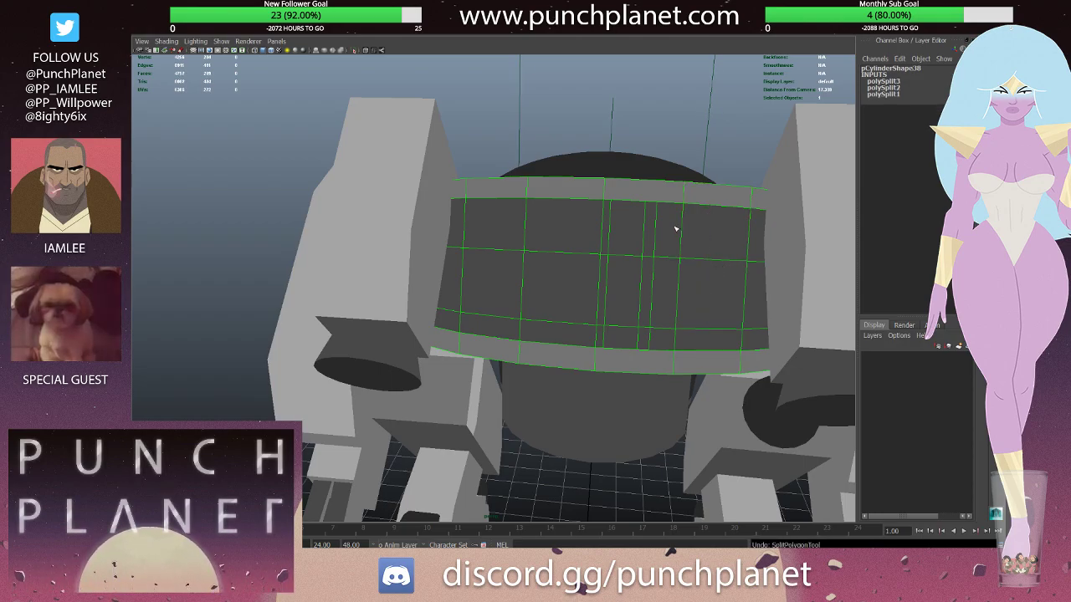
{"action": "key", "text": "ctrl+z"}
{"action": "key", "text": "ctrl+z"}
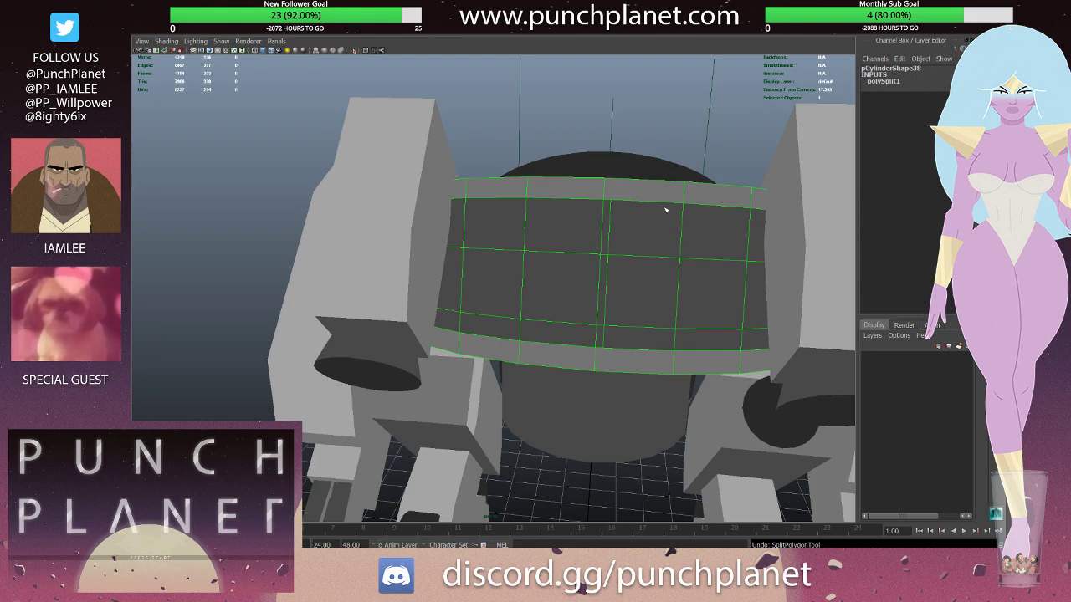
{"action": "left_click", "coordinate": [669, 355]}
{"action": "key", "text": "Return"}
{"action": "key", "text": "ctrl+z"}
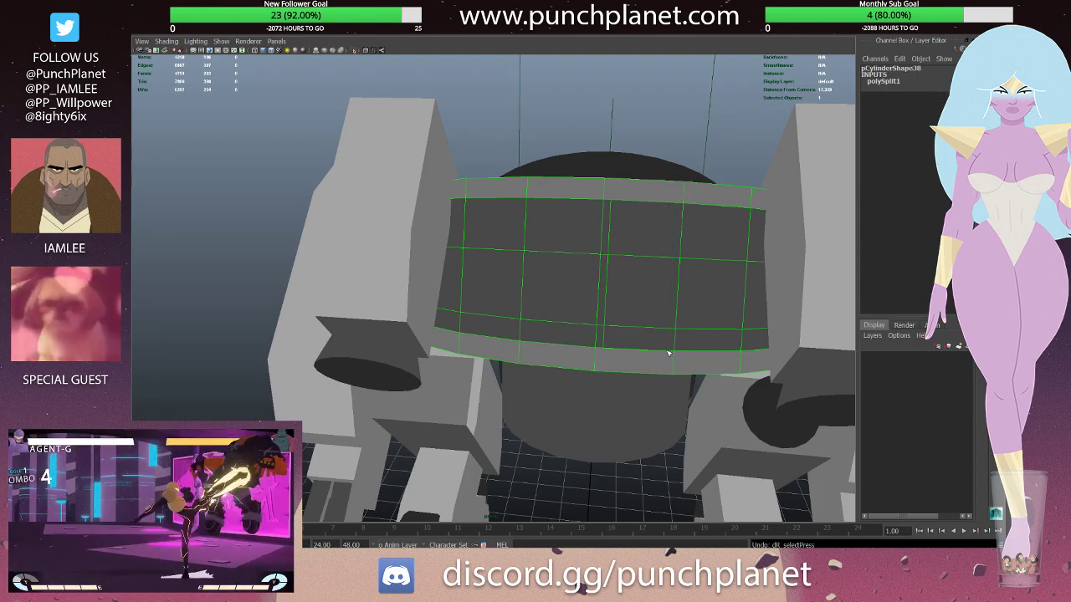
- Cut the remaining vertical edges toward the band's right side, then switch to vertex editing
{"action": "left_click", "coordinate": [678, 208]}
{"action": "key", "text": "Return"}
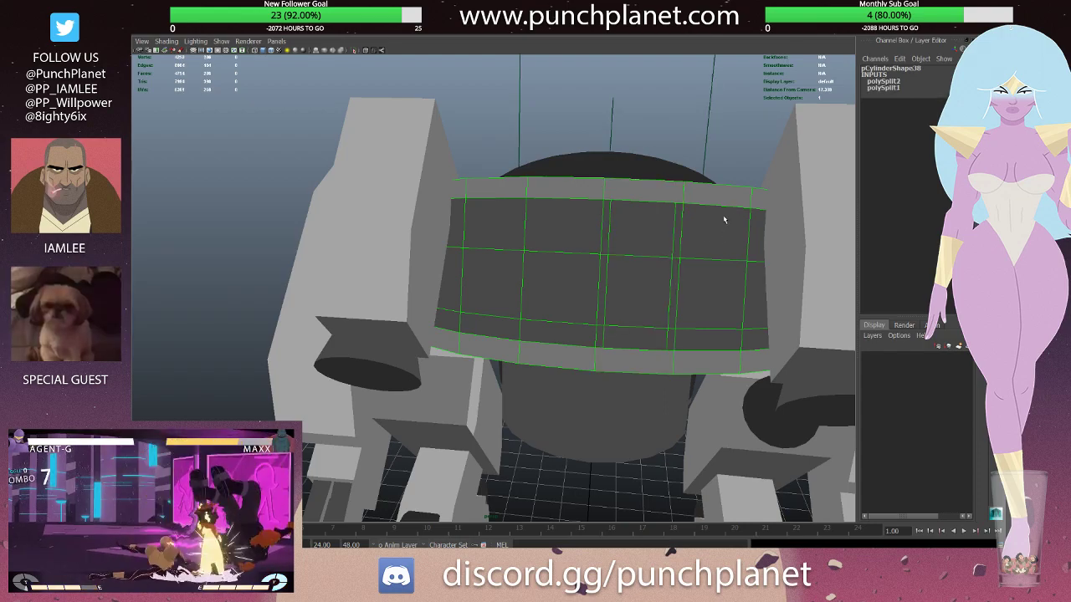
{"action": "left_click", "coordinate": [736, 350]}
{"action": "key", "text": "Return"}
{"action": "left_click_drag", "start_coordinate": [737, 350], "coordinate": [717, 288], "text": "alt"}
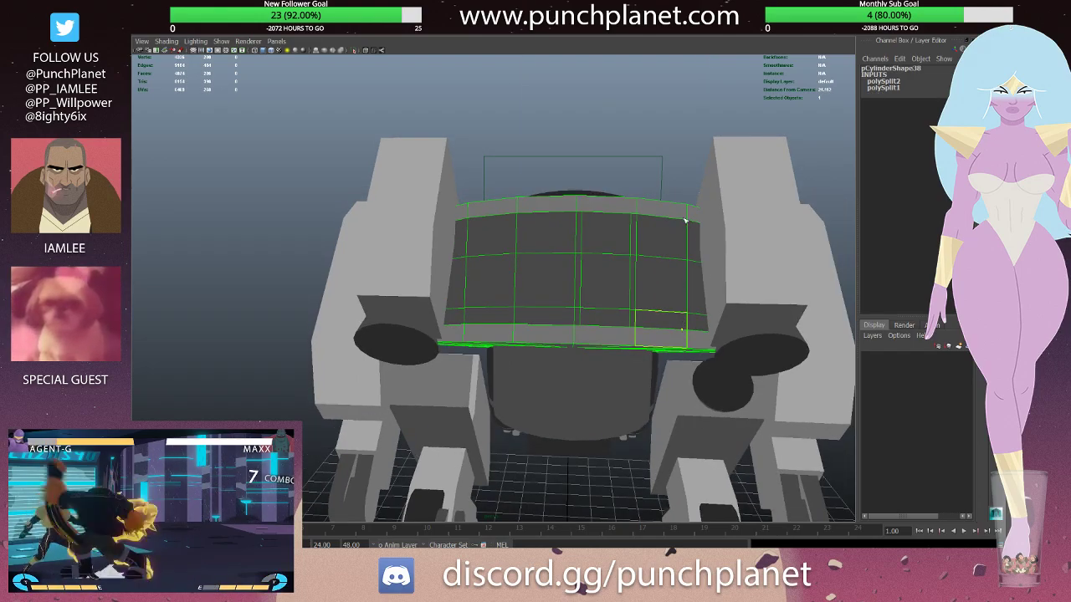
{"action": "key", "text": "Return"}
{"action": "scroll", "coordinate": [511, 327], "scroll_direction": "up", "scroll_amount": 2}
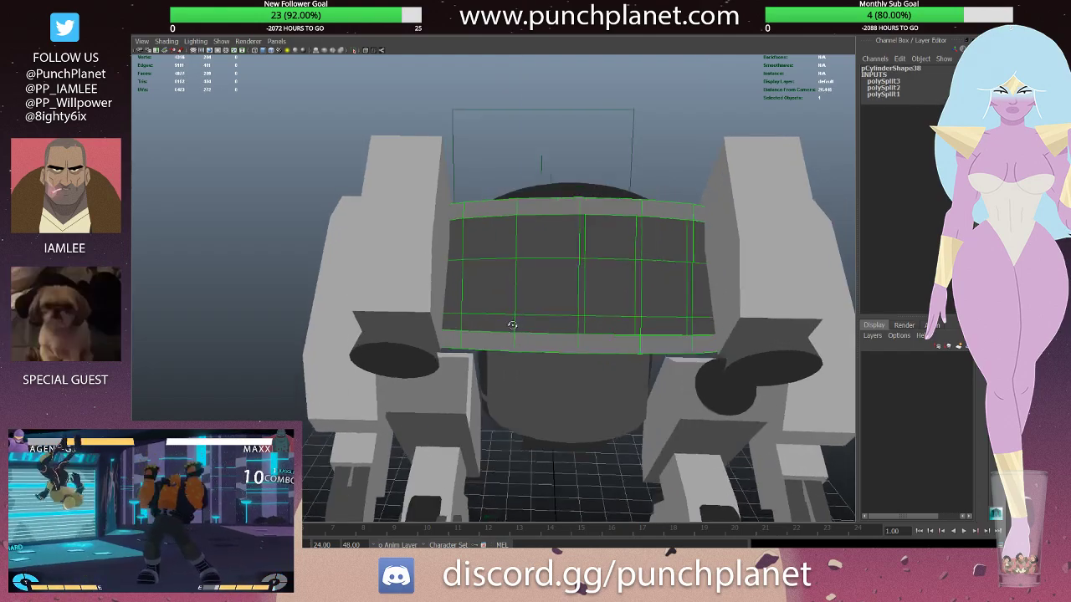
{"action": "scroll", "coordinate": [513, 330], "scroll_direction": "up", "scroll_amount": 2}
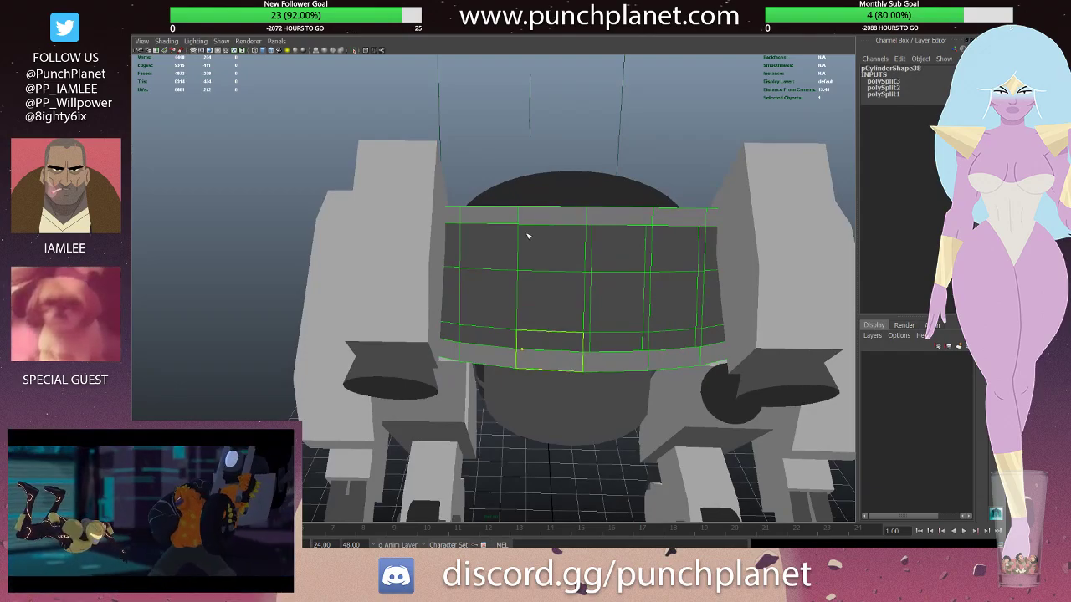
{"action": "key", "text": "Return"}
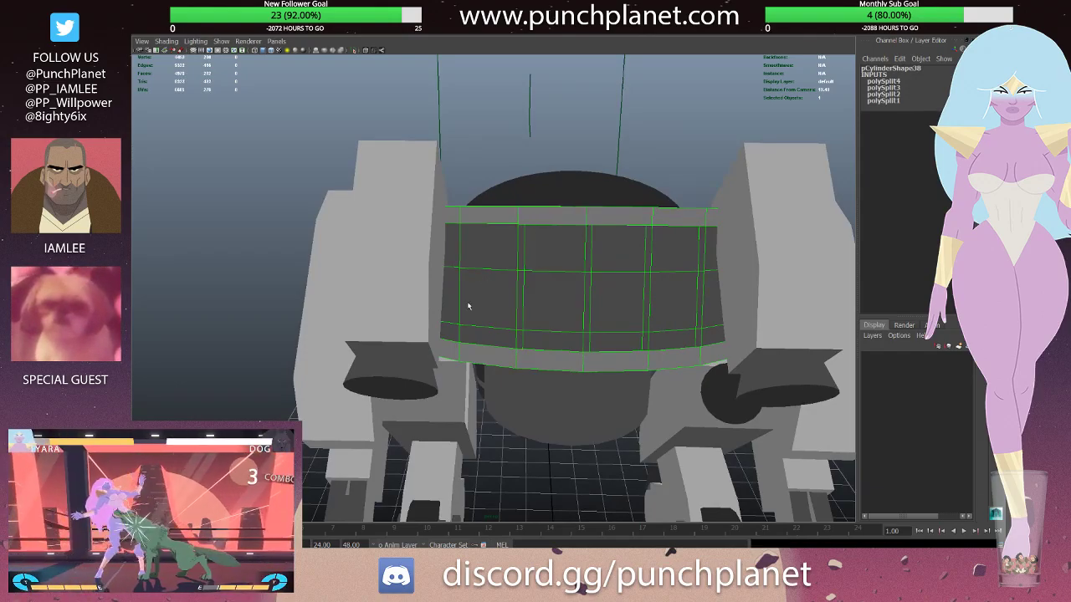
{"action": "left_click", "coordinate": [464, 242]}
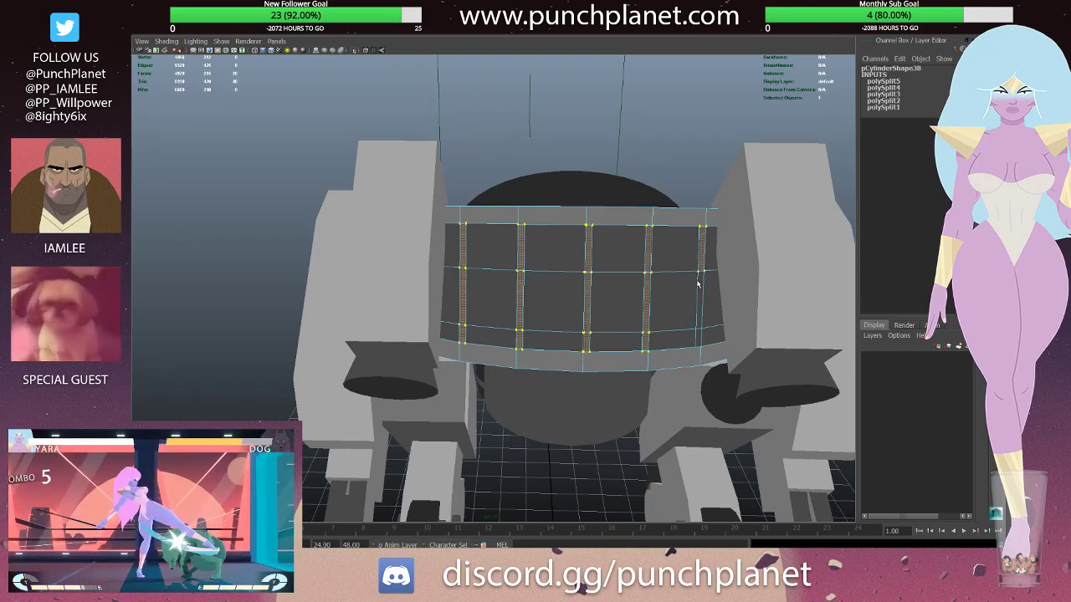
- Clear the selection, save with Ctrl+S, then select the top cylinder band
{"action": "right_click_drag", "start_coordinate": [699, 337], "coordinate": [582, 245], "text": "alt"}
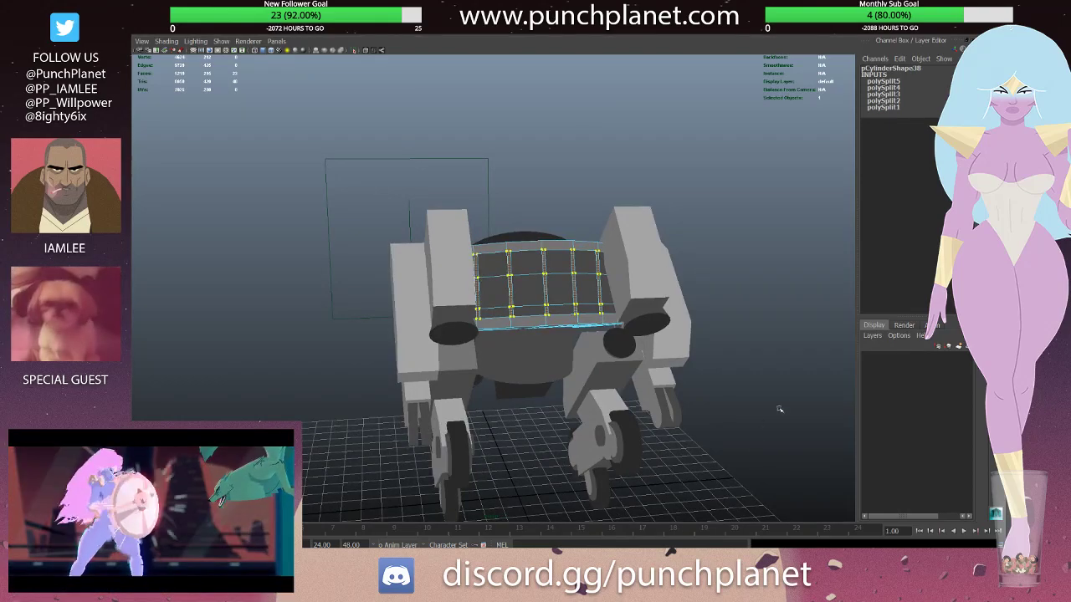
{"action": "mouse_move", "coordinate": [807, 394]}
{"action": "left_mouse_down", "text": "alt"}
{"action": "mouse_move", "coordinate": [748, 234]}
{"action": "mouse_move", "coordinate": [710, 231]}
{"action": "left_mouse_up", "text": "alt"}
{"action": "right_click_drag", "start_coordinate": [710, 232], "coordinate": [762, 212]}
{"action": "left_click", "coordinate": [763, 212]}
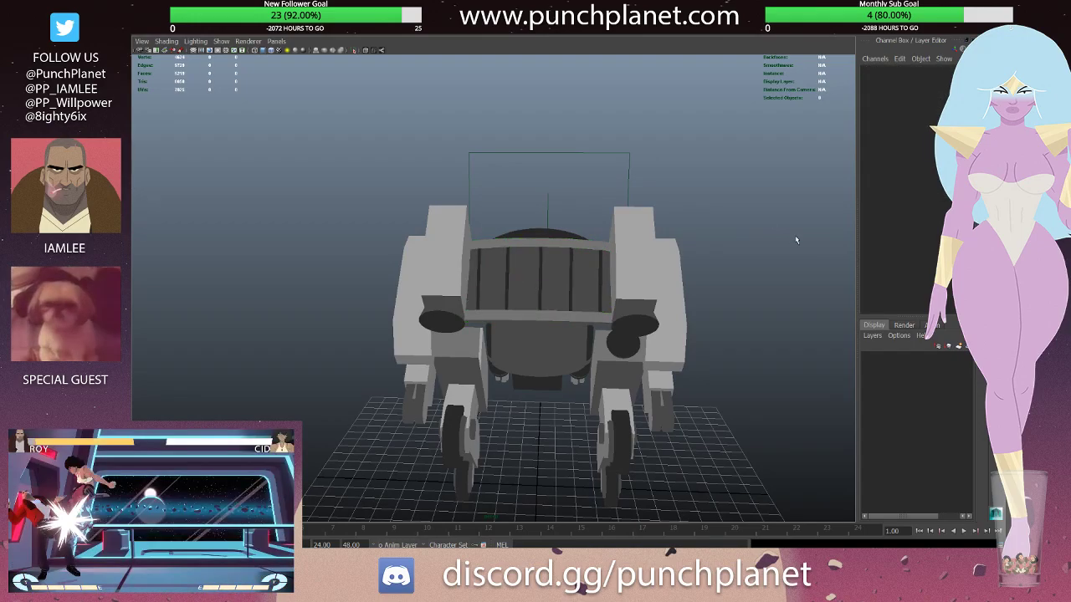
{"action": "mouse_move", "coordinate": [763, 212]}
{"action": "left_mouse_down", "text": "alt"}
{"action": "mouse_move", "coordinate": [648, 244]}
{"action": "mouse_move", "coordinate": [660, 216]}
{"action": "mouse_move", "coordinate": [565, 219]}
{"action": "mouse_move", "coordinate": [558, 254]}
{"action": "mouse_move", "coordinate": [491, 253]}
{"action": "mouse_move", "coordinate": [619, 237]}
{"action": "left_mouse_up", "text": "alt"}
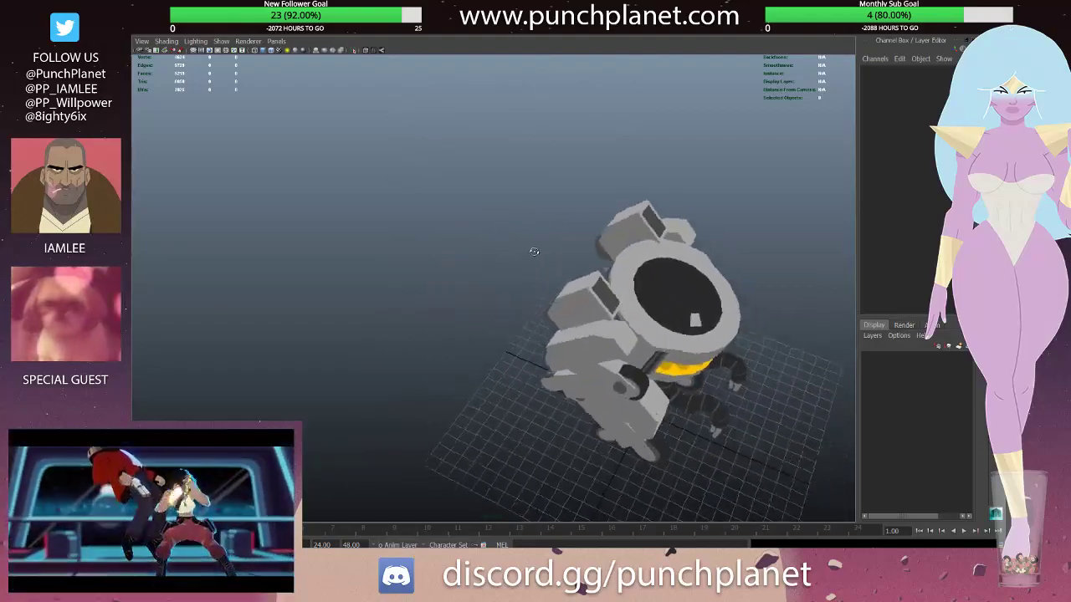
{"action": "key", "text": "ctrl+s"}
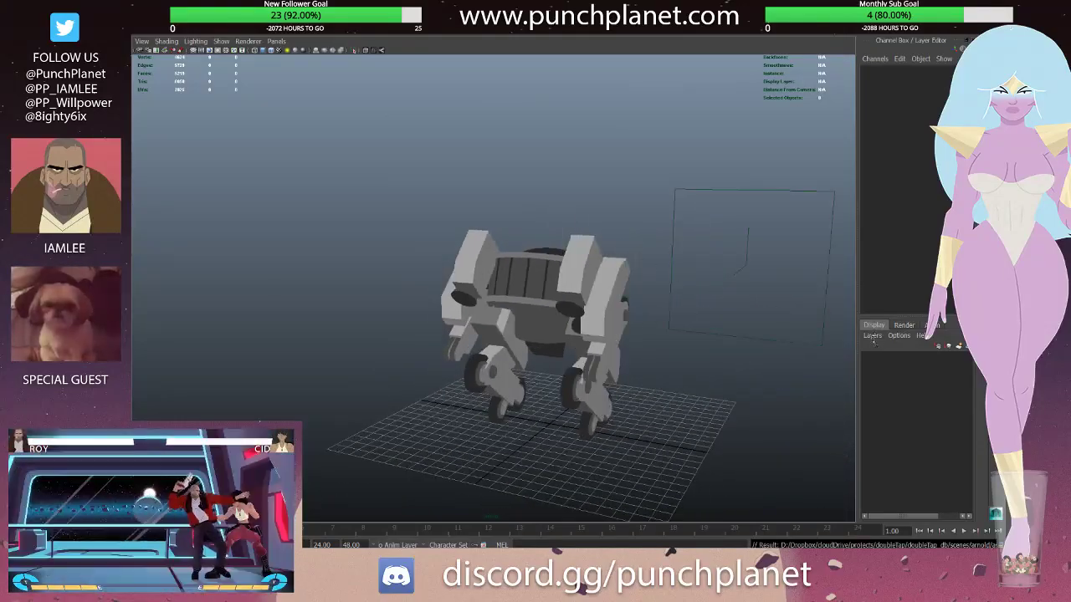
{"action": "mouse_move", "coordinate": [638, 285]}
{"action": "left_mouse_down", "text": "alt"}
{"action": "mouse_move", "coordinate": [646, 244]}
{"action": "mouse_move", "coordinate": [627, 222]}
{"action": "mouse_move", "coordinate": [480, 226]}
{"action": "mouse_move", "coordinate": [515, 151]}
{"action": "mouse_move", "coordinate": [550, 220]}
{"action": "mouse_move", "coordinate": [537, 136]}
{"action": "left_mouse_up", "text": "alt"}
{"action": "left_click", "coordinate": [480, 226]}
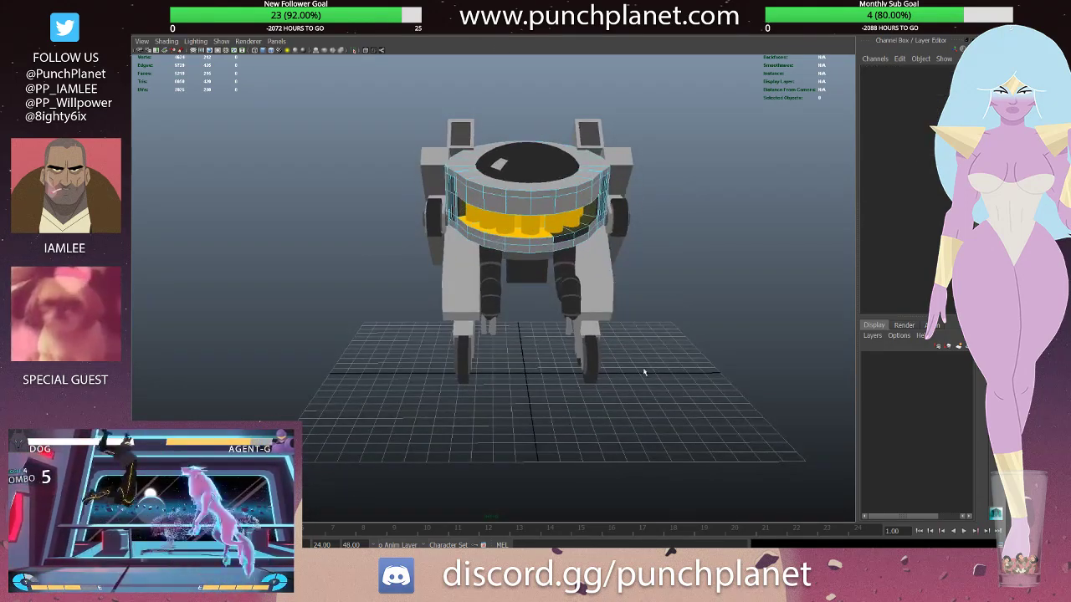
- Delete the band's right-half faces and mirror the remaining half across
{"action": "key", "text": "Delete"}
{"action": "left_click_drag", "start_coordinate": [591, 365], "coordinate": [535, 160], "text": "alt"}
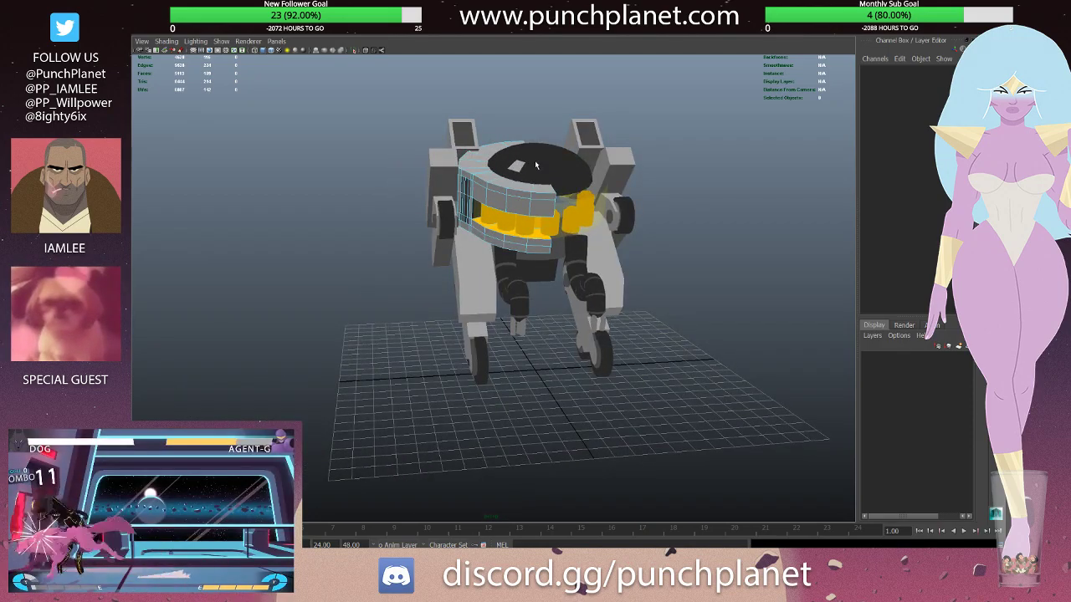
{"action": "right_click_drag", "start_coordinate": [535, 165], "coordinate": [500, 99]}
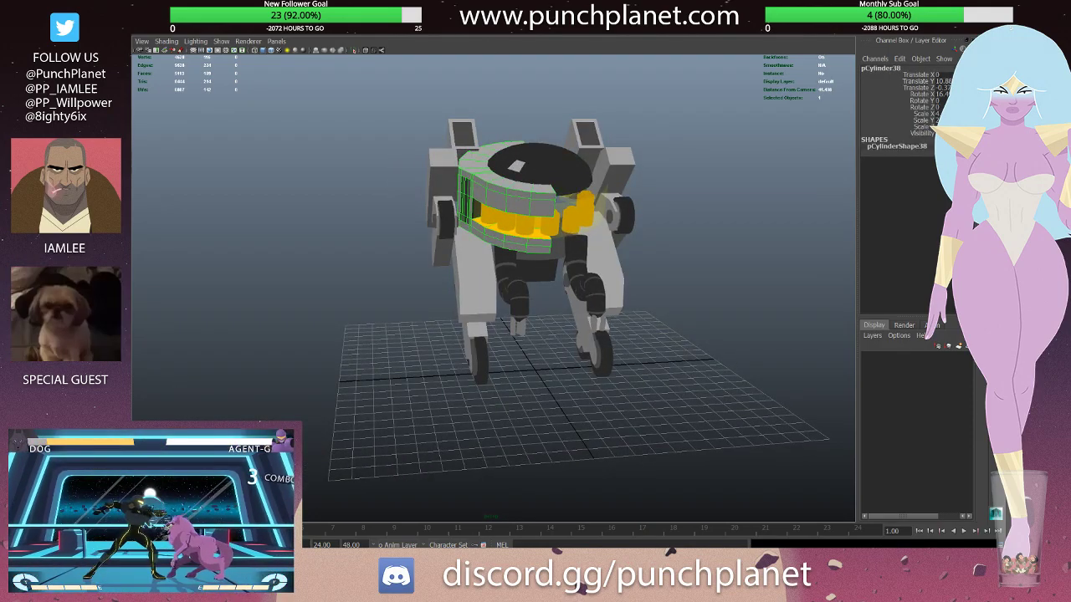
{"action": "key", "text": "g"}
{"action": "left_click", "coordinate": [899, 160]}
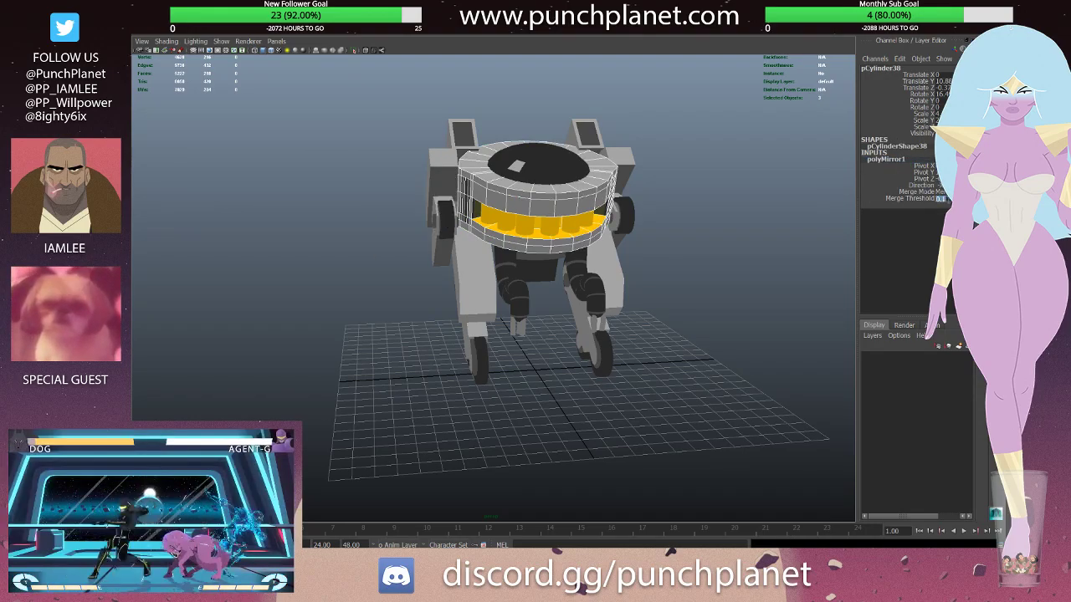
- Set the polyMirror1 pivot X to 0 and check the mirrored band in wireframe
{"action": "left_click", "coordinate": [636, 210]}
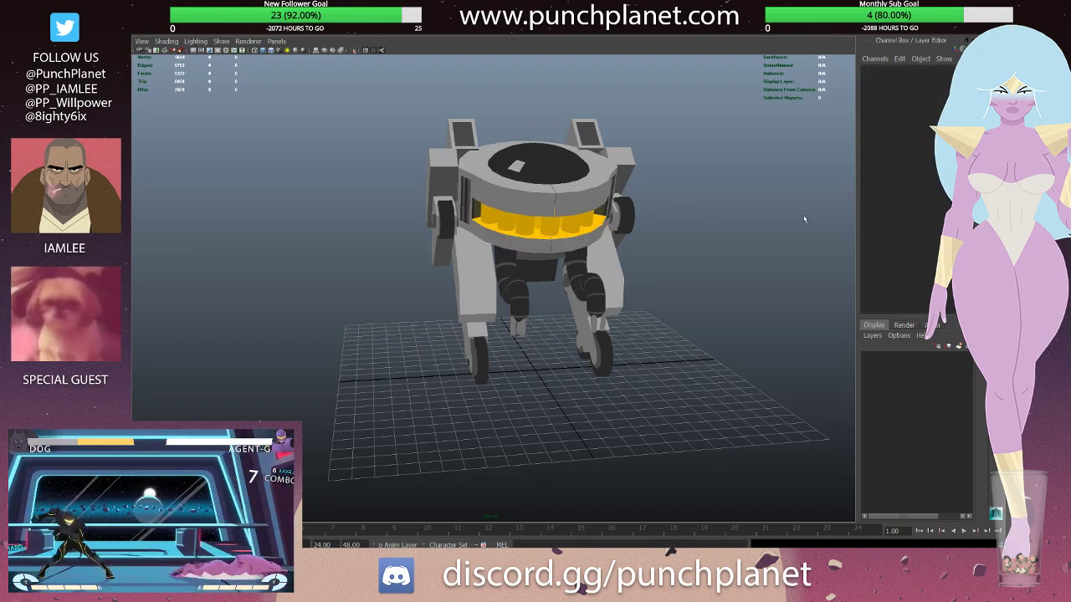
{"action": "mouse_move", "coordinate": [636, 209]}
{"action": "left_mouse_down", "text": "alt"}
{"action": "mouse_move", "coordinate": [623, 203]}
{"action": "mouse_move", "coordinate": [586, 251]}
{"action": "left_mouse_up", "text": "alt"}
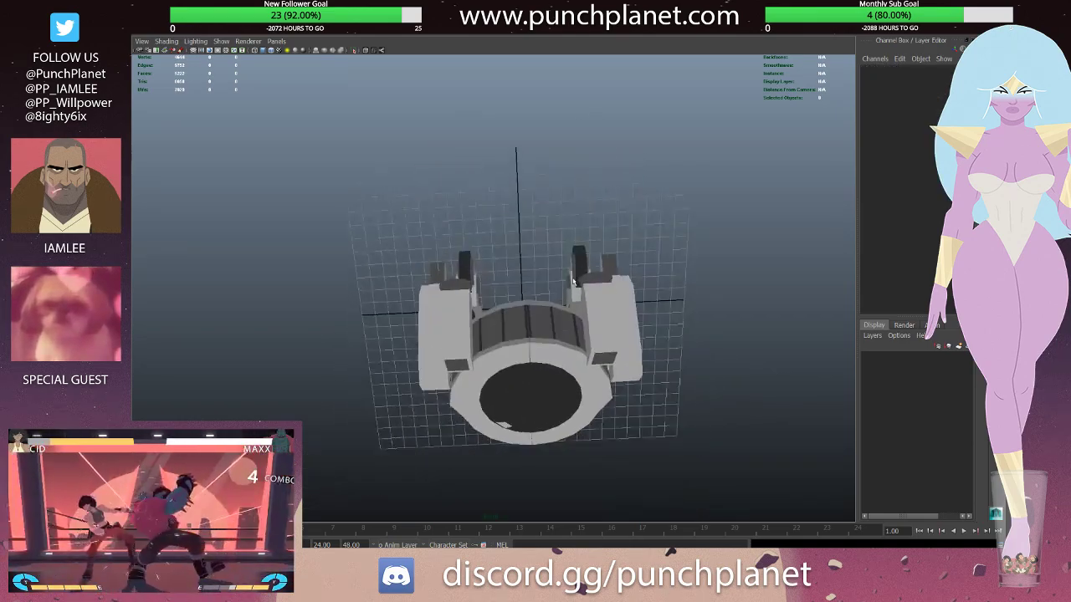
{"action": "scroll", "coordinate": [588, 388], "scroll_direction": "up", "scroll_amount": 5}
{"action": "left_click", "coordinate": [547, 265]}
{"action": "middle_click_drag", "start_coordinate": [536, 274], "coordinate": [534, 276]}
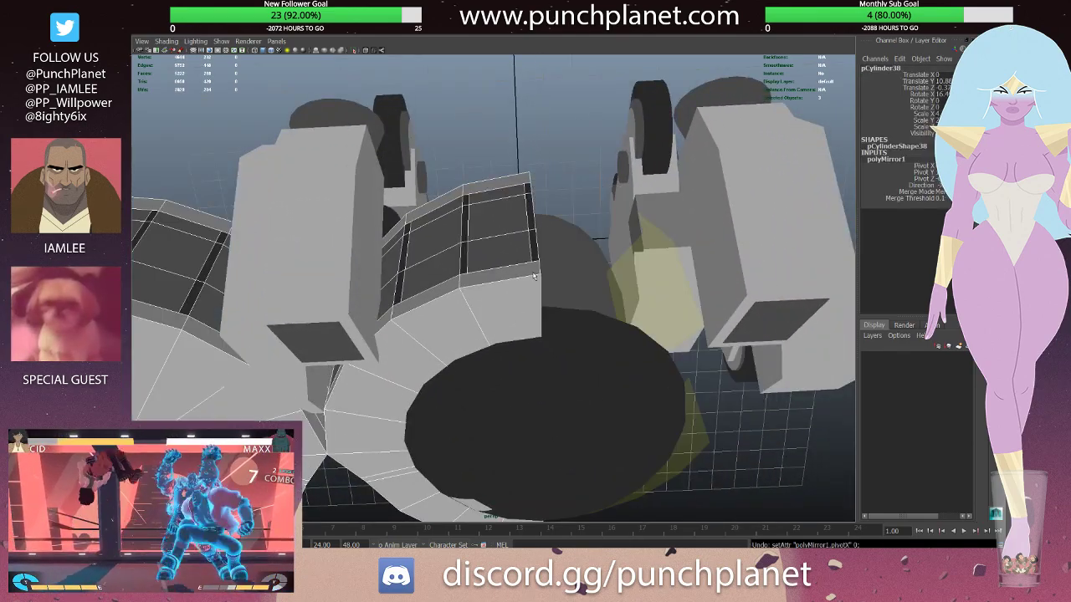
{"action": "mouse_move", "coordinate": [543, 279]}
{"action": "left_mouse_down", "text": "alt"}
{"action": "mouse_move", "coordinate": [535, 365]}
{"action": "mouse_move", "coordinate": [595, 238]}
{"action": "mouse_move", "coordinate": [626, 233]}
{"action": "mouse_move", "coordinate": [614, 201]}
{"action": "mouse_move", "coordinate": [634, 231]}
{"action": "left_mouse_up", "text": "alt"}
{"action": "key", "text": "4"}
{"action": "key", "text": "ctrl+z"}
{"action": "key", "text": "5"}
- Reselect the band, recheck its mirror settings, and isolate pCylinder38 on its own
{"action": "left_click", "coordinate": [614, 195]}
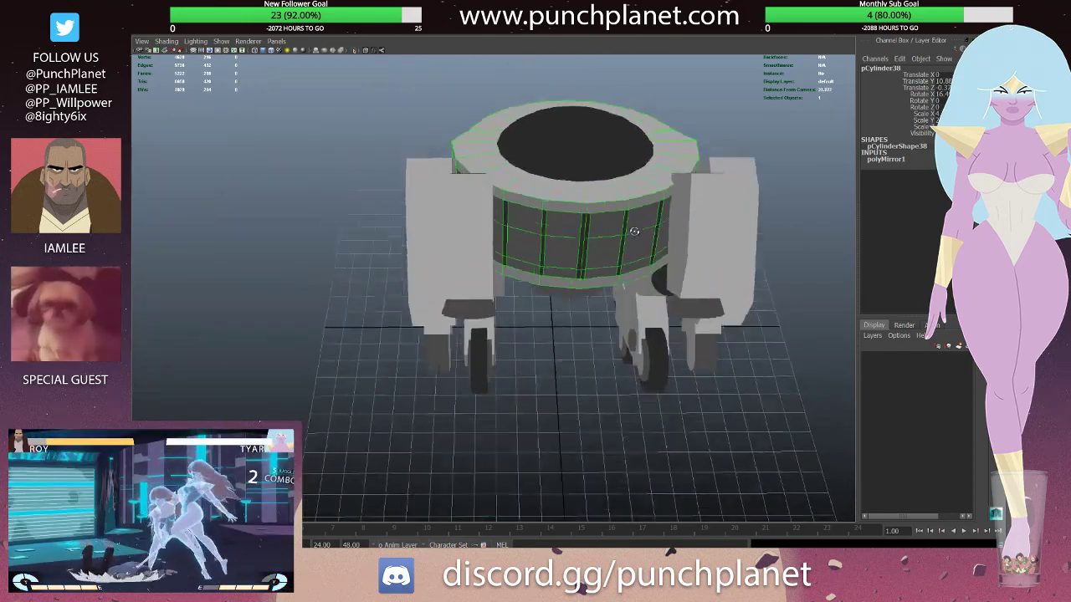
{"action": "right_click_drag", "start_coordinate": [634, 231], "coordinate": [694, 272], "text": "alt"}
{"action": "left_click", "coordinate": [885, 159]}
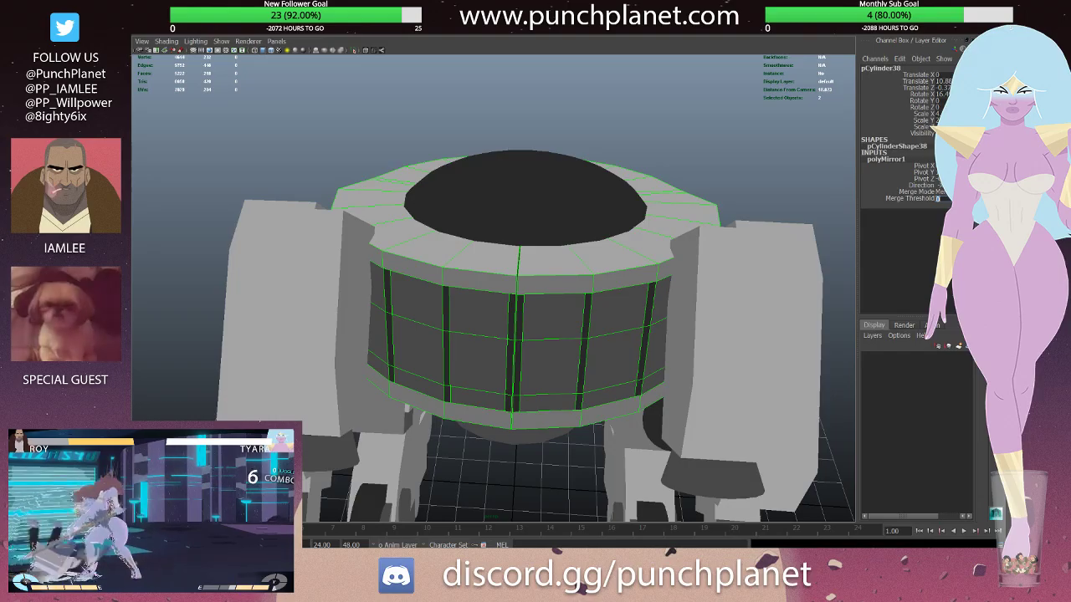
{"action": "scroll", "coordinate": [584, 309], "scroll_direction": "up", "scroll_amount": 3}
{"action": "right_click_drag", "start_coordinate": [648, 327], "coordinate": [603, 274], "text": "alt"}
{"action": "mouse_move", "coordinate": [604, 274]}
{"action": "left_mouse_down", "text": "alt"}
{"action": "mouse_move", "coordinate": [437, 270]}
{"action": "mouse_move", "coordinate": [546, 286]}
{"action": "mouse_move", "coordinate": [544, 351]}
{"action": "mouse_move", "coordinate": [502, 301]}
{"action": "mouse_move", "coordinate": [490, 304]}
{"action": "mouse_move", "coordinate": [563, 270]}
{"action": "mouse_move", "coordinate": [513, 103]}
{"action": "left_mouse_up", "text": "alt"}
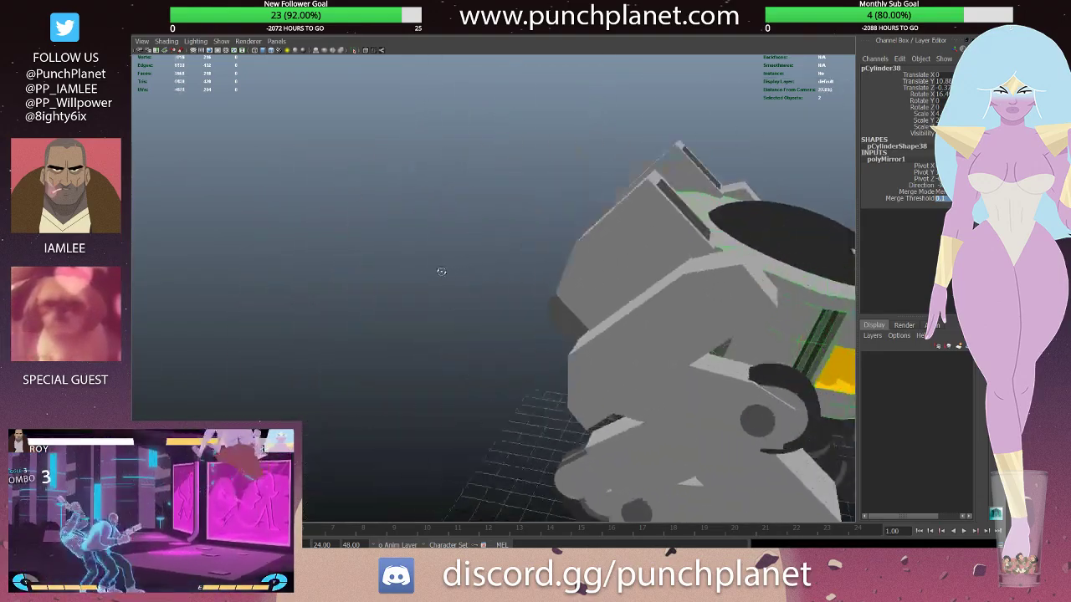
{"action": "left_click", "coordinate": [564, 270]}
{"action": "mouse_move", "coordinate": [577, 195]}
{"action": "left_mouse_down", "text": "alt"}
{"action": "mouse_move", "coordinate": [543, 190]}
{"action": "mouse_move", "coordinate": [541, 219]}
{"action": "mouse_move", "coordinate": [541, 239]}
{"action": "mouse_move", "coordinate": [577, 254]}
{"action": "left_mouse_up", "text": "alt"}
{"action": "key", "text": "ctrl+1"}
{"action": "key", "text": "F11"}
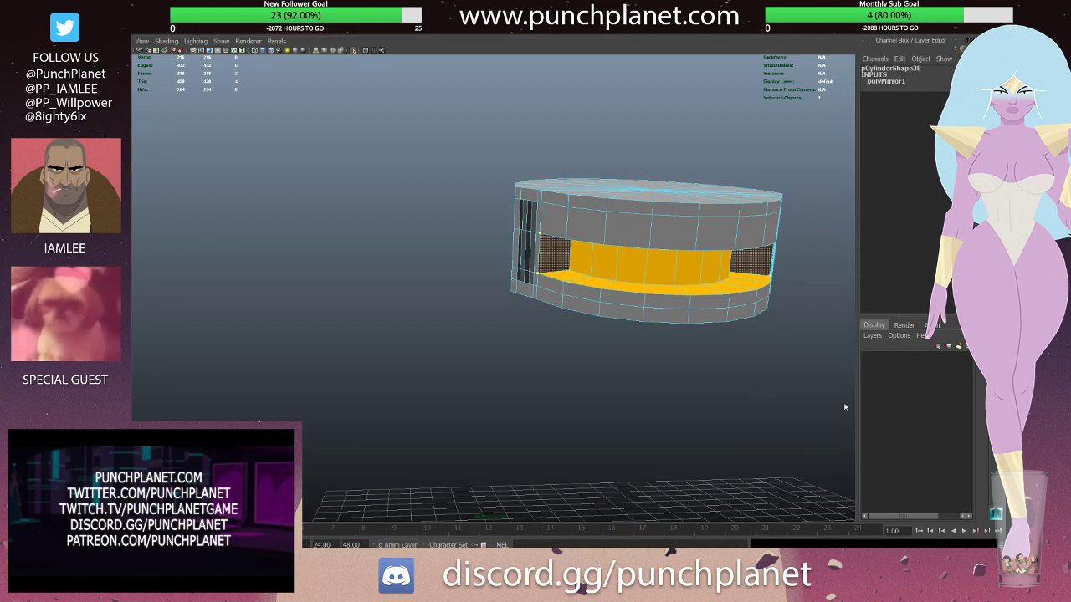
- Select the band's inner end faces, return to object mode, and turn off Isolate Select
{"action": "key", "text": "shift+period"}
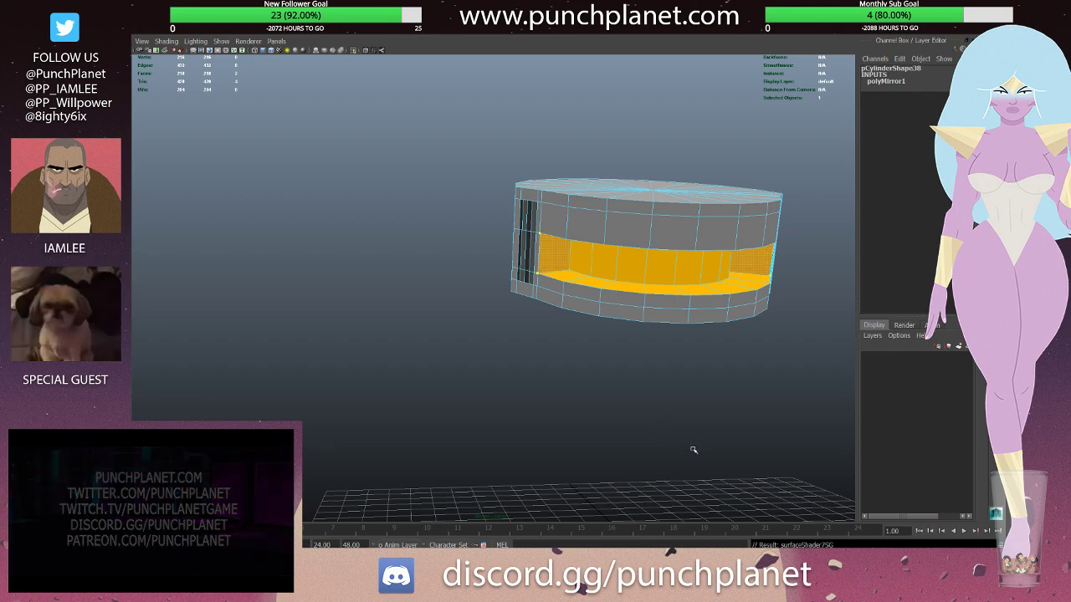
{"action": "mouse_move", "coordinate": [692, 447]}
{"action": "left_mouse_down", "text": "alt"}
{"action": "mouse_move", "coordinate": [664, 227]}
{"action": "mouse_move", "coordinate": [691, 411]}
{"action": "left_mouse_up", "text": "alt"}
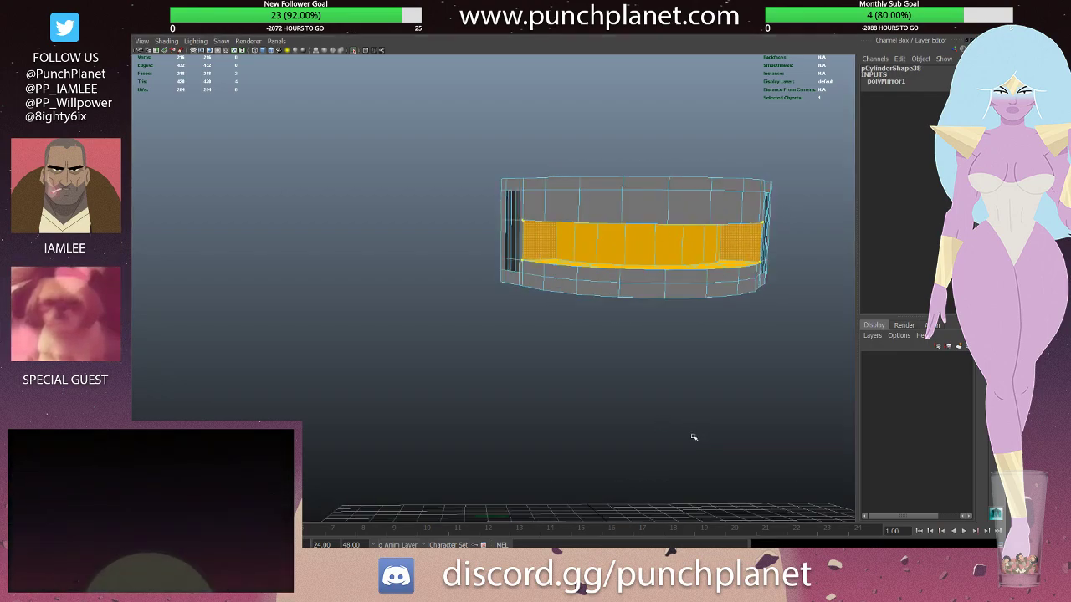
{"action": "left_click_drag", "start_coordinate": [806, 304], "coordinate": [540, 228], "text": "alt"}
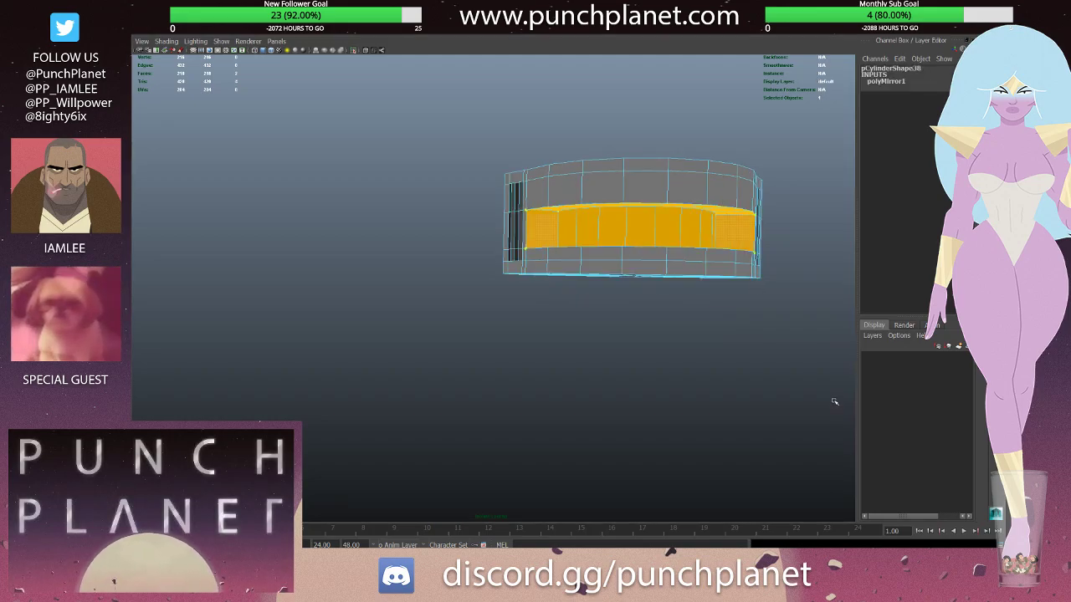
{"action": "left_click_drag", "start_coordinate": [737, 230], "coordinate": [846, 331], "text": "alt"}
{"action": "key", "text": "F8"}
{"action": "left_click", "coordinate": [780, 239]}
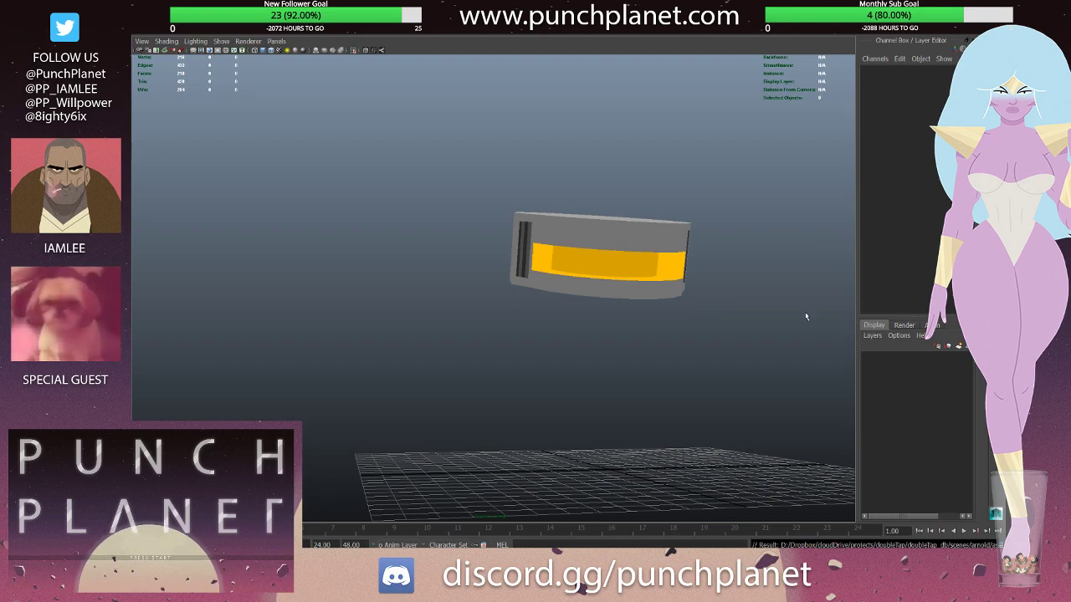
{"action": "key", "text": "ctrl+shift+h"}
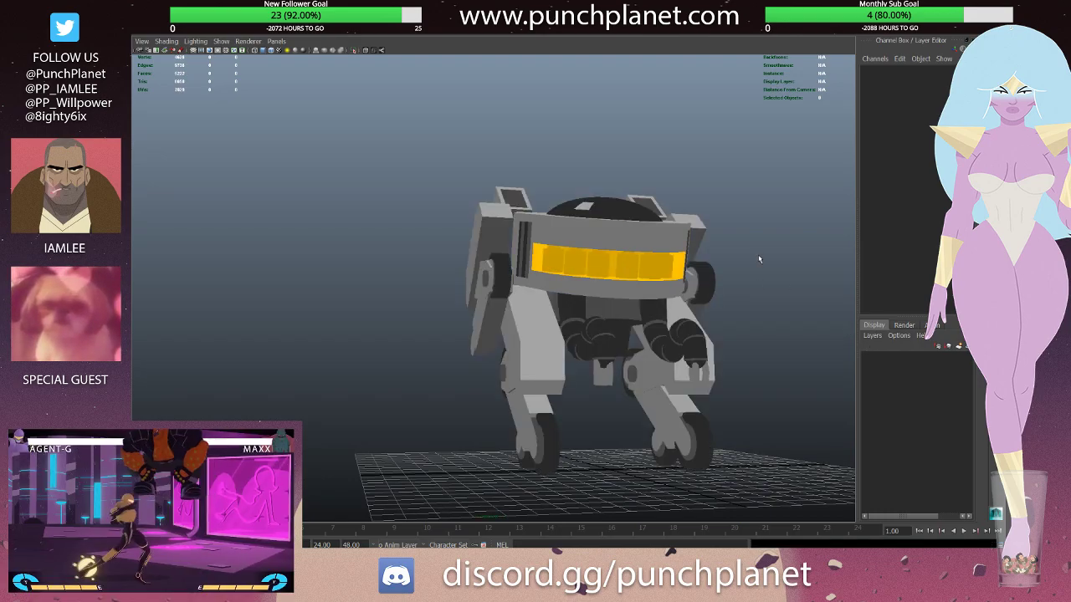
{"action": "mouse_move", "coordinate": [758, 254]}
{"action": "left_mouse_down", "text": "alt"}
{"action": "mouse_move", "coordinate": [637, 250]}
{"action": "mouse_move", "coordinate": [722, 251]}
{"action": "left_mouse_up", "text": "alt"}
{"action": "left_click", "coordinate": [637, 251]}
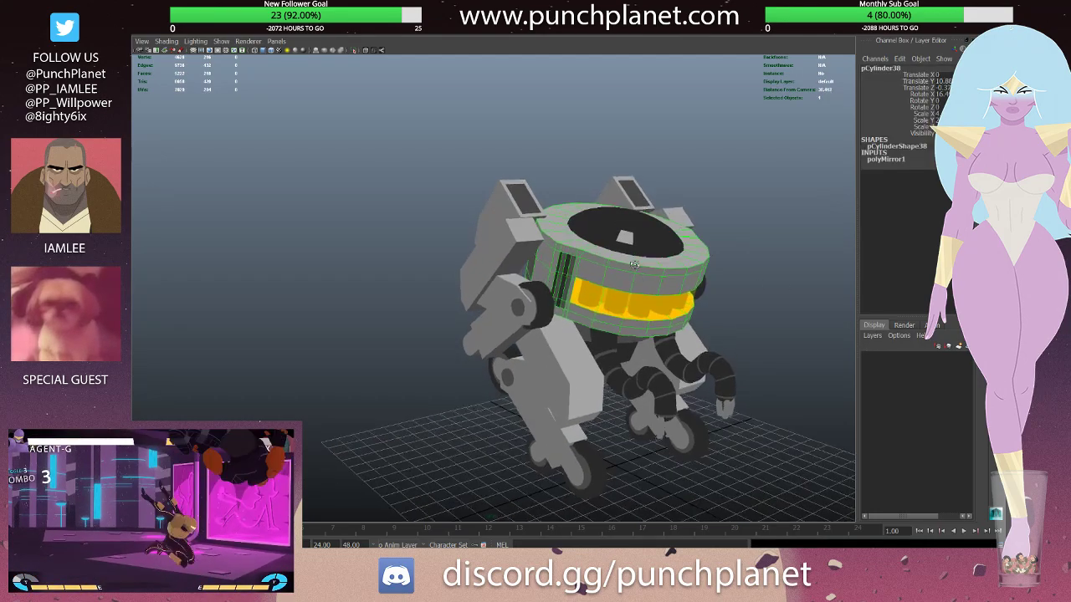
{"action": "mouse_move", "coordinate": [748, 320]}
{"action": "left_mouse_down", "text": "alt"}
{"action": "mouse_move", "coordinate": [645, 320]}
{"action": "mouse_move", "coordinate": [582, 285]}
{"action": "mouse_move", "coordinate": [574, 304]}
{"action": "left_mouse_up", "text": "alt"}
{"action": "left_click", "coordinate": [645, 320]}
{"action": "scroll", "coordinate": [602, 293], "scroll_direction": "up", "scroll_amount": 5}
{"action": "left_click", "coordinate": [581, 284]}
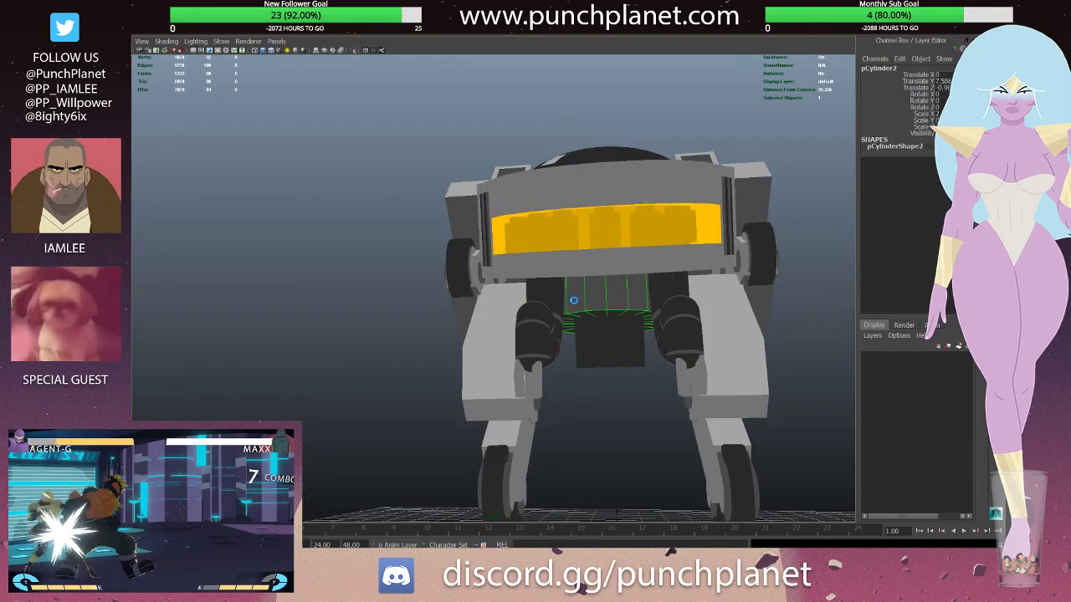
{"action": "left_click_drag", "start_coordinate": [574, 300], "coordinate": [592, 264], "text": "alt"}
{"action": "key", "text": "e"}
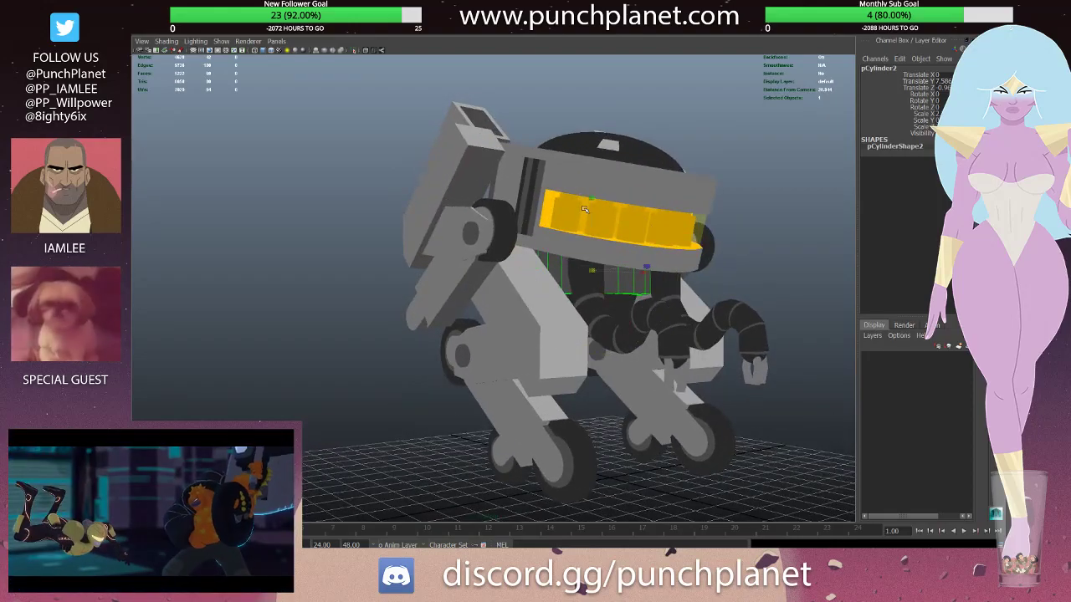
{"action": "left_click_drag", "start_coordinate": [594, 251], "coordinate": [588, 244], "text": "alt"}
{"action": "key", "text": "4"}
{"action": "left_click", "coordinate": [507, 226]}
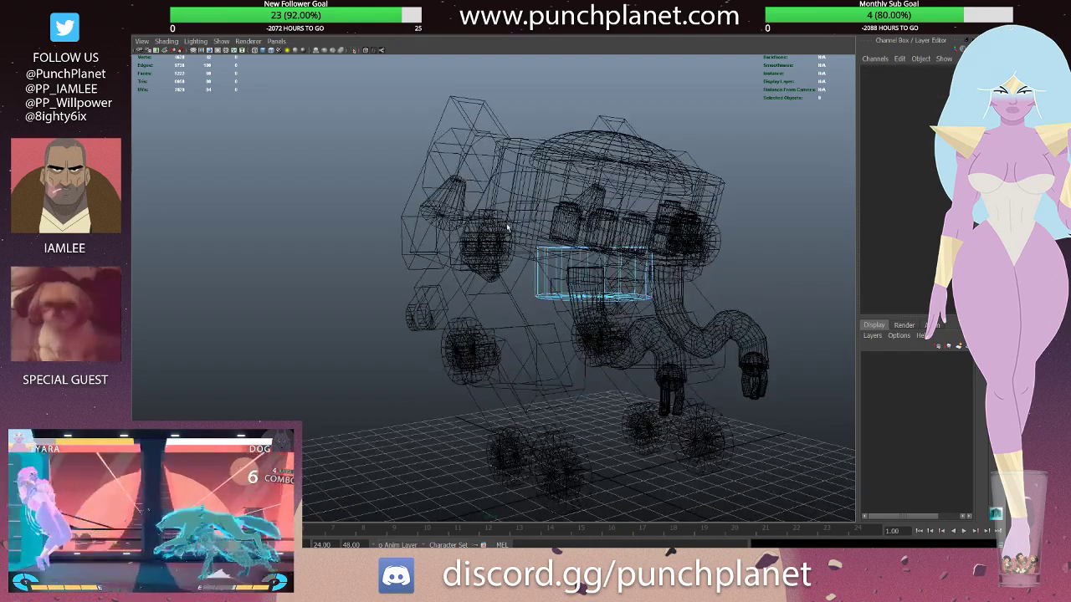
{"action": "left_click", "coordinate": [641, 265]}
{"action": "key", "text": "5"}
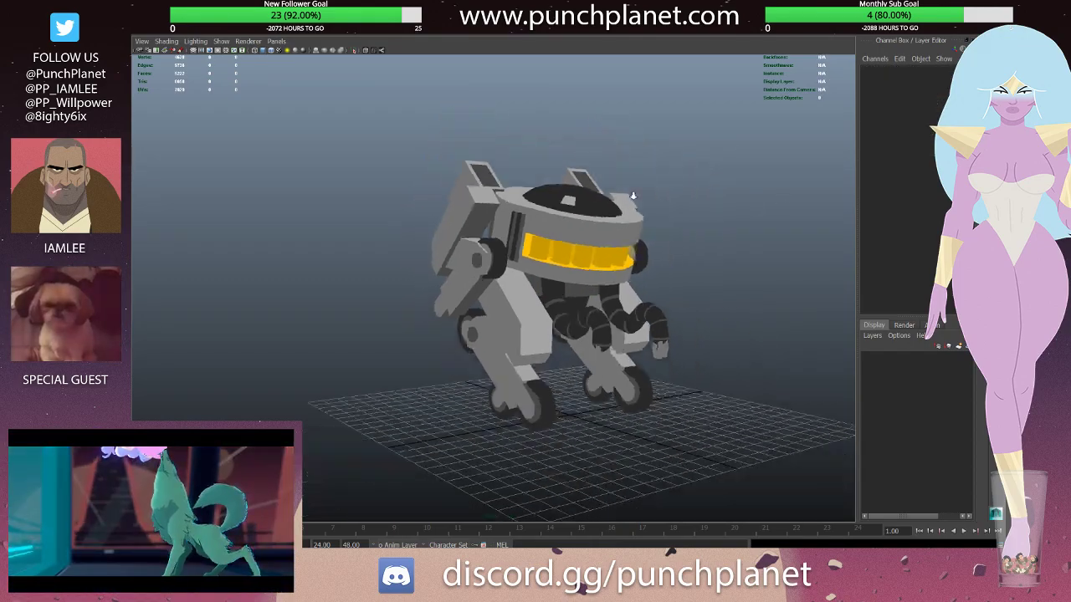
{"action": "mouse_move", "coordinate": [597, 169]}
{"action": "left_mouse_down", "text": "alt"}
{"action": "mouse_move", "coordinate": [585, 215]}
{"action": "mouse_move", "coordinate": [509, 162]}
{"action": "mouse_move", "coordinate": [543, 227]}
{"action": "left_mouse_up", "text": "alt"}
{"action": "left_click", "coordinate": [543, 227]}
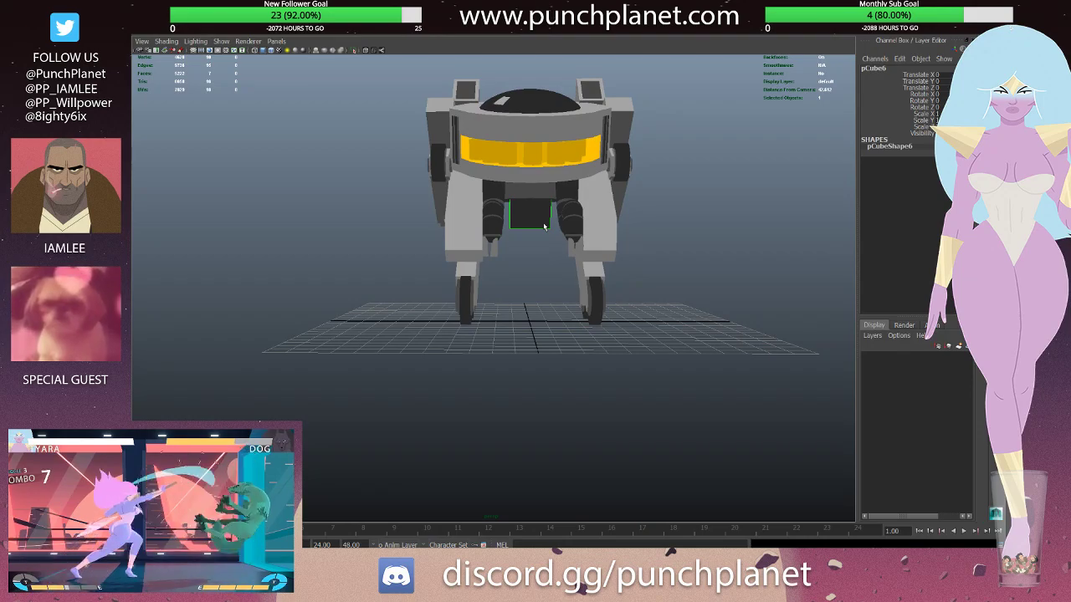
- Extrude the front face of the small box pCube6 under the robot's body
{"action": "mouse_move", "coordinate": [544, 227]}
{"action": "left_mouse_down", "text": "alt"}
{"action": "mouse_move", "coordinate": [624, 241]}
{"action": "mouse_move", "coordinate": [541, 179]}
{"action": "left_mouse_up", "text": "alt"}
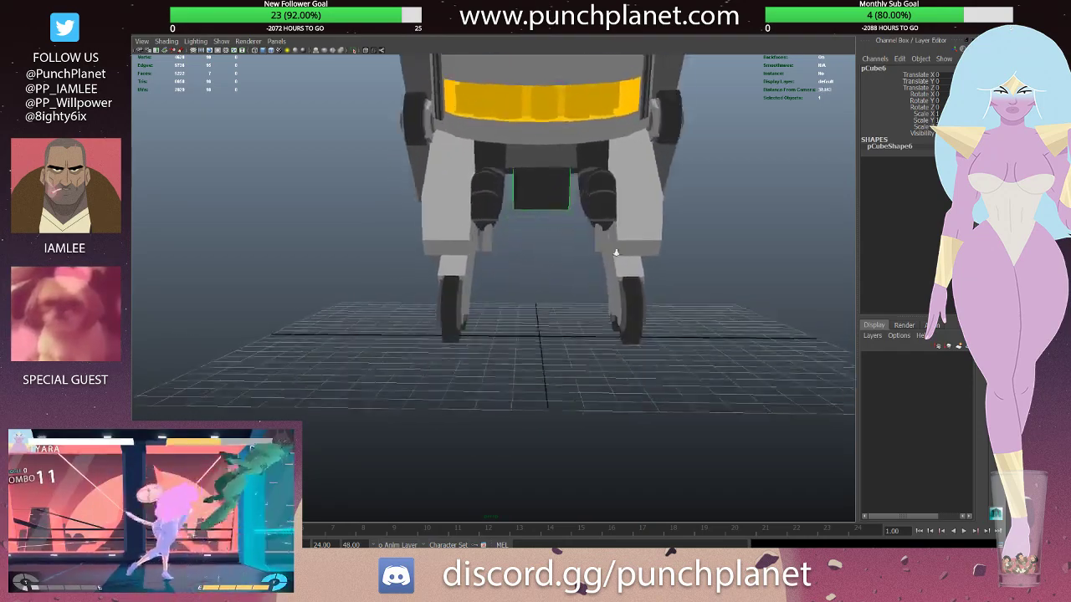
{"action": "left_click", "coordinate": [542, 189]}
{"action": "left_click", "coordinate": [542, 194]}
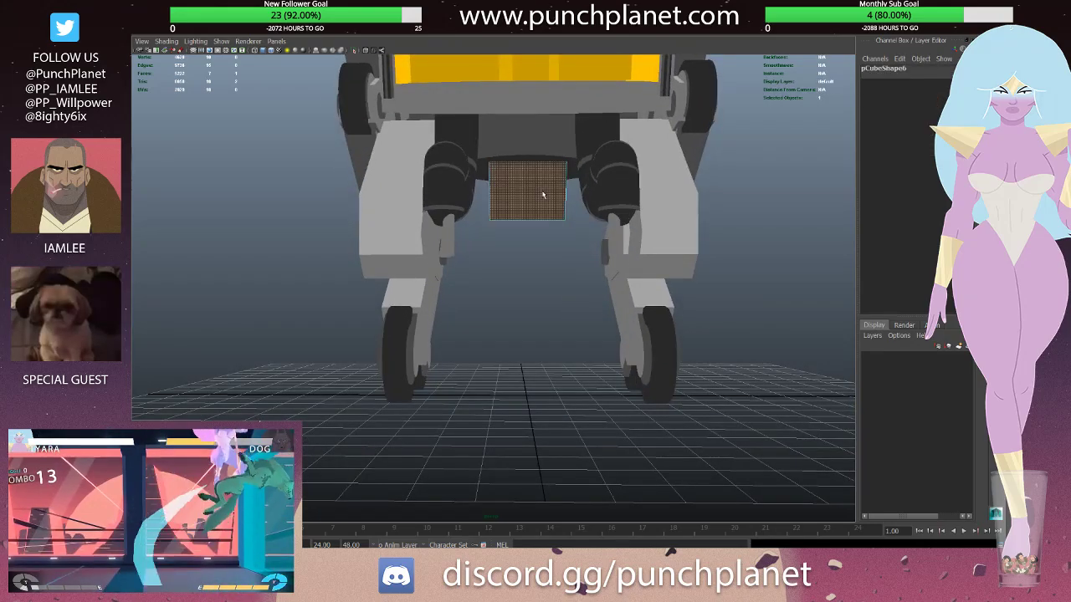
{"action": "key", "text": "ctrl+e"}
{"action": "left_click_drag", "start_coordinate": [512, 174], "coordinate": [436, 175], "text": "alt"}
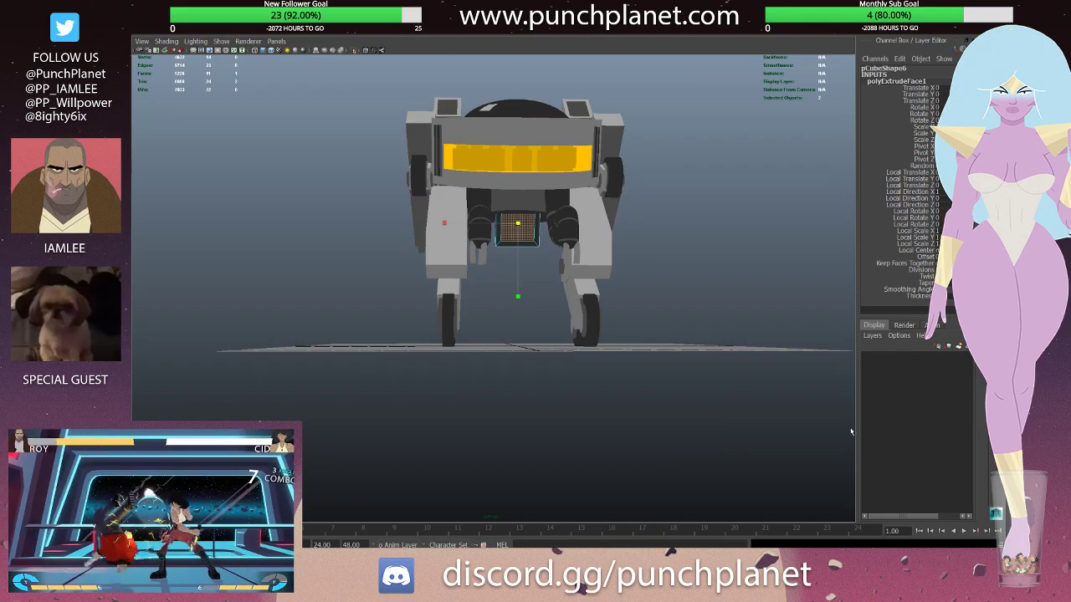
{"action": "left_click", "coordinate": [837, 368]}
- Extrude the yellow panel's face a second time and push it inward to form a framed recess
{"action": "left_click_drag", "start_coordinate": [837, 368], "coordinate": [698, 238], "text": "alt"}
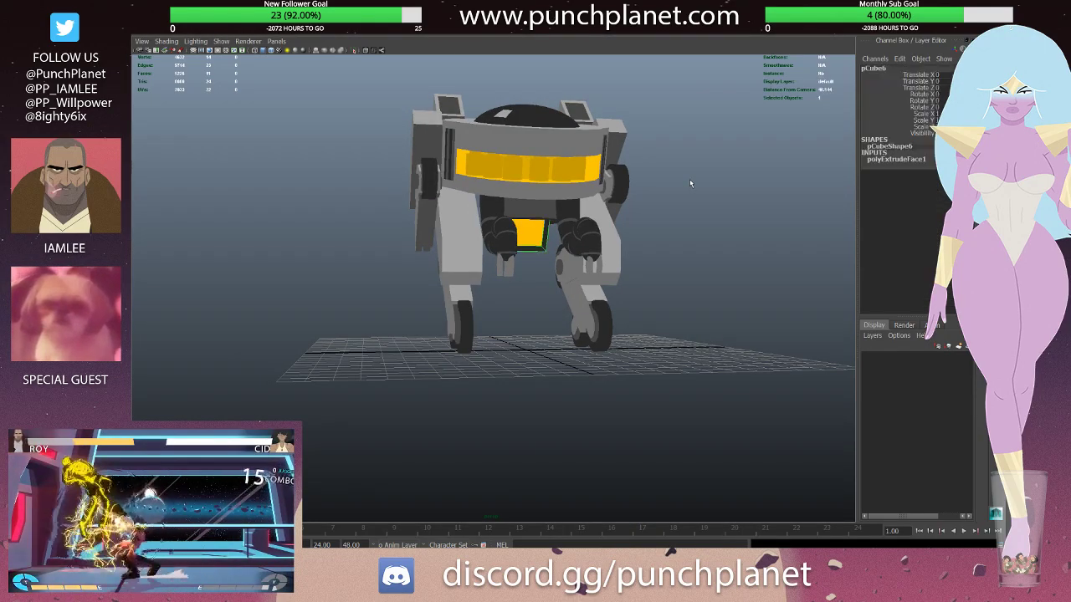
{"action": "mouse_move", "coordinate": [690, 178]}
{"action": "left_mouse_down", "text": "alt"}
{"action": "mouse_move", "coordinate": [679, 205]}
{"action": "mouse_move", "coordinate": [470, 240]}
{"action": "mouse_move", "coordinate": [540, 227]}
{"action": "left_mouse_up", "text": "alt"}
{"action": "scroll", "coordinate": [540, 227], "scroll_direction": "up", "scroll_amount": 3}
{"action": "left_click", "coordinate": [543, 226]}
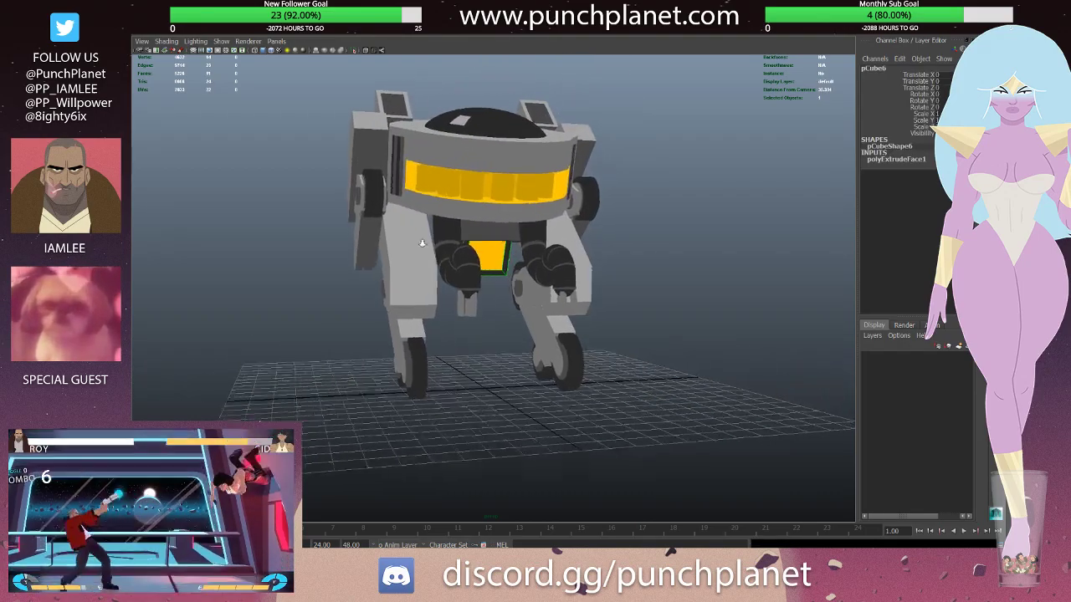
{"action": "key", "text": "f"}
{"action": "key", "text": "F11"}
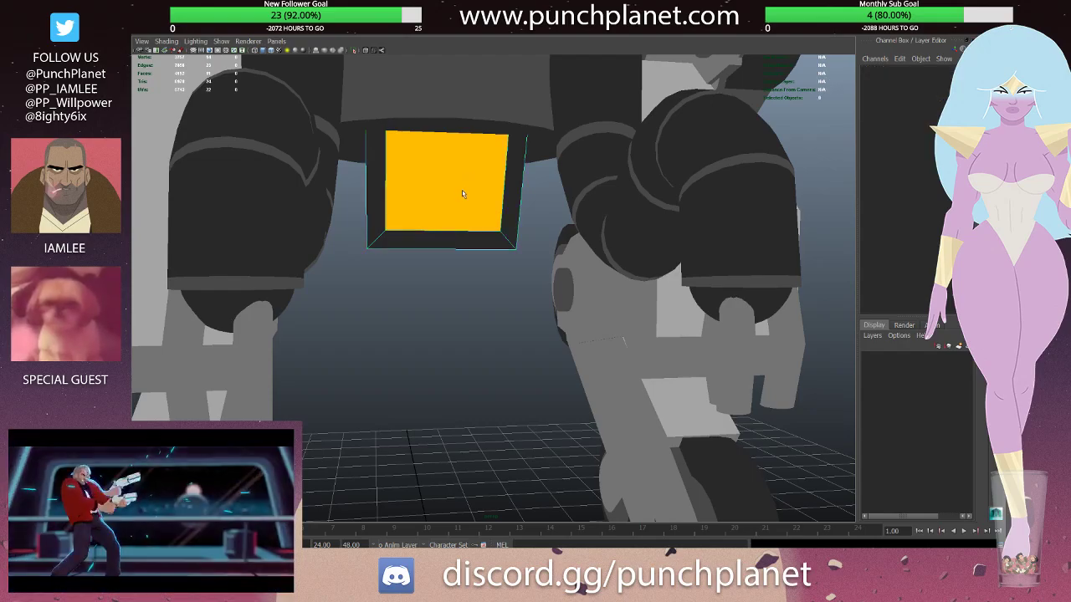
{"action": "left_click", "coordinate": [462, 190]}
{"action": "left_click_drag", "start_coordinate": [462, 190], "coordinate": [526, 222], "text": "alt"}
{"action": "key", "text": "ctrl+e"}
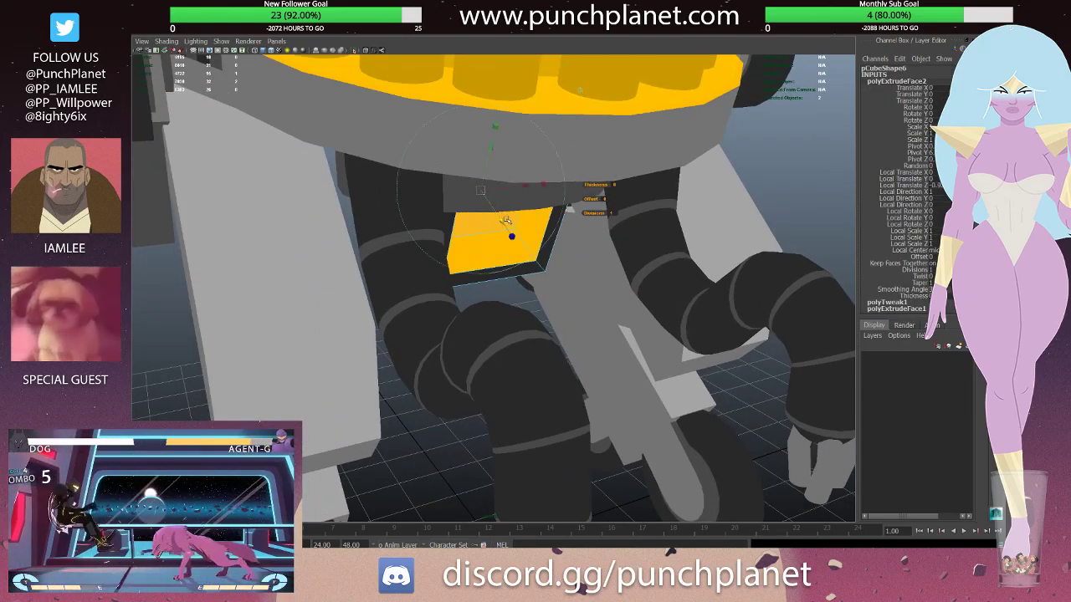
{"action": "left_click_drag", "start_coordinate": [506, 220], "coordinate": [461, 144], "text": "alt"}
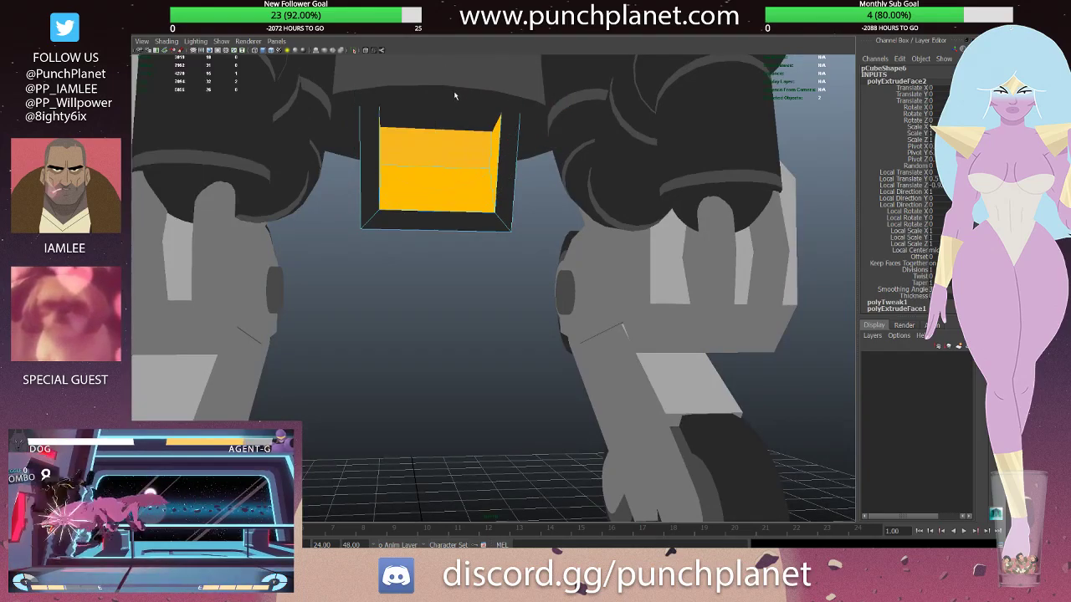
{"action": "left_click_drag", "start_coordinate": [455, 94], "coordinate": [481, 173], "text": "alt"}
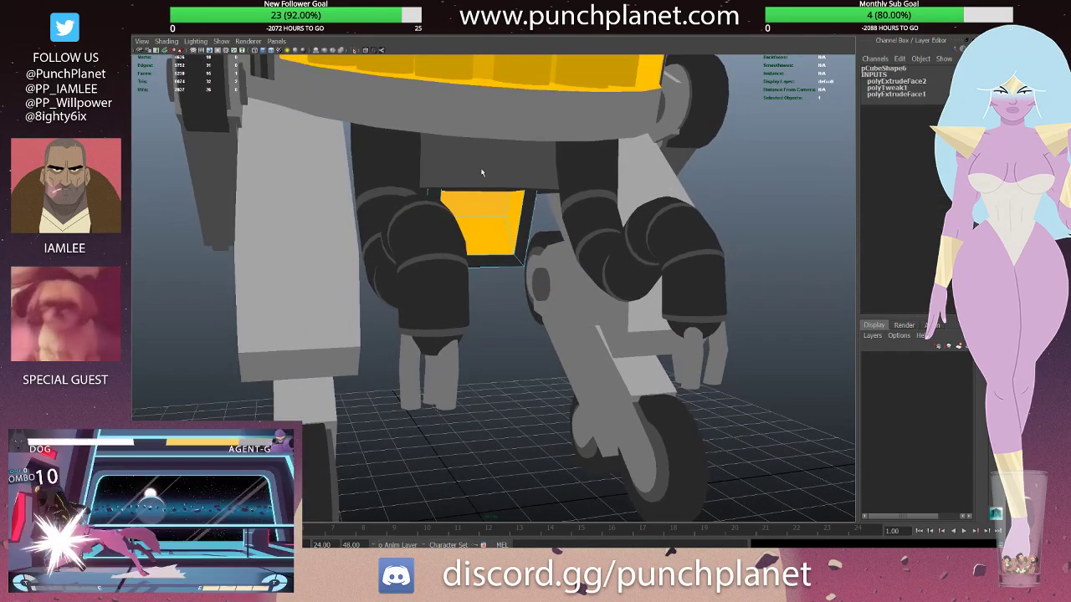
{"action": "left_click", "coordinate": [501, 171]}
- Split new edges across the underside dome pCylinder2 around the yellow panel
{"action": "mouse_move", "coordinate": [500, 171]}
{"action": "left_mouse_down", "text": "alt"}
{"action": "mouse_move", "coordinate": [513, 166]}
{"action": "mouse_move", "coordinate": [453, 173]}
{"action": "left_mouse_up", "text": "alt"}
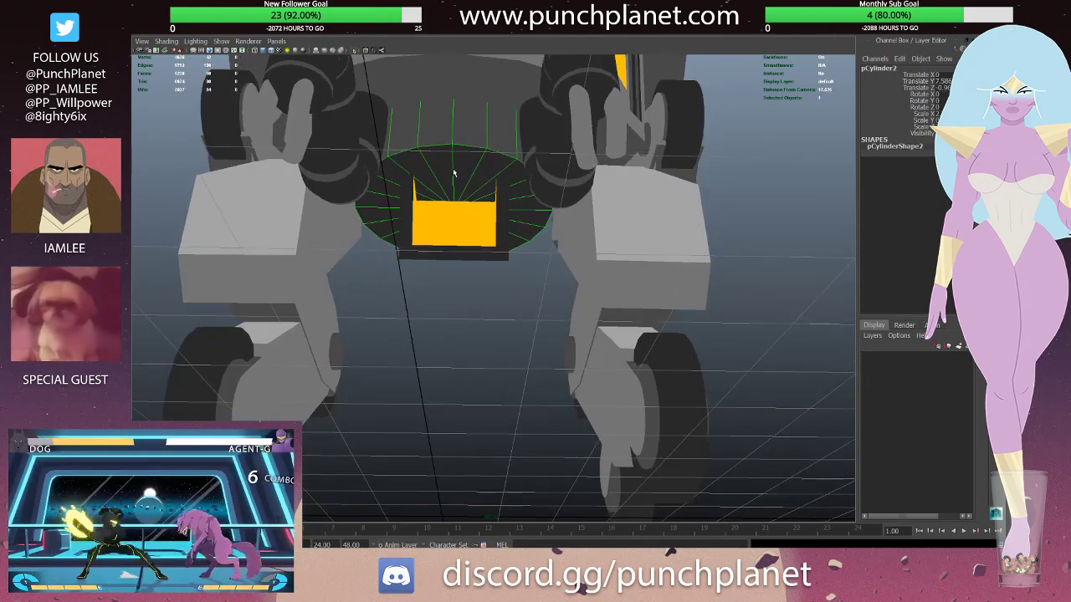
{"action": "right_click_drag", "start_coordinate": [452, 172], "coordinate": [421, 180]}
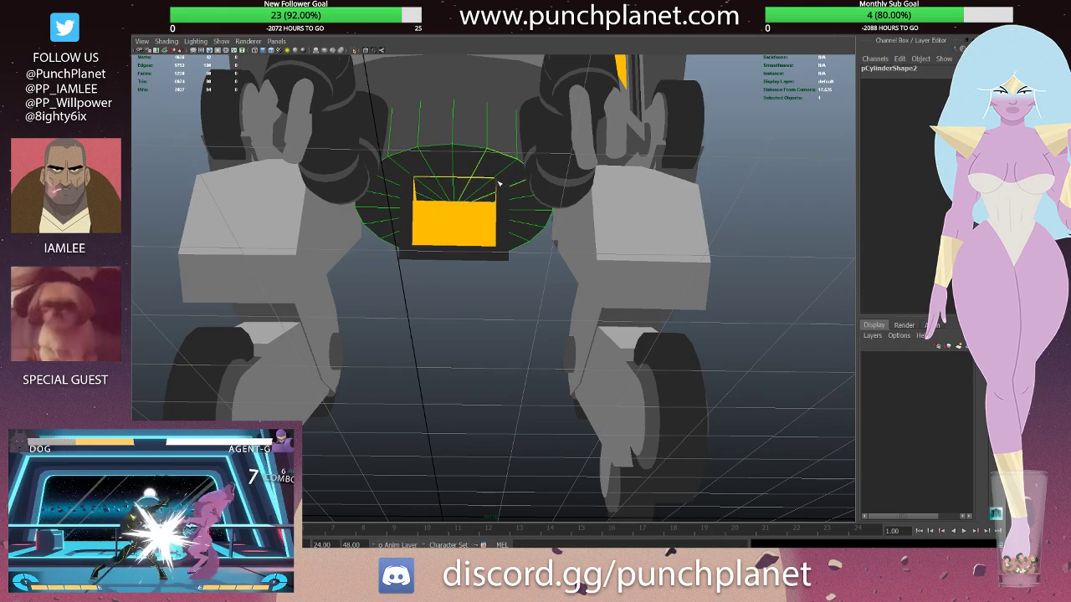
{"action": "left_click", "coordinate": [459, 184]}
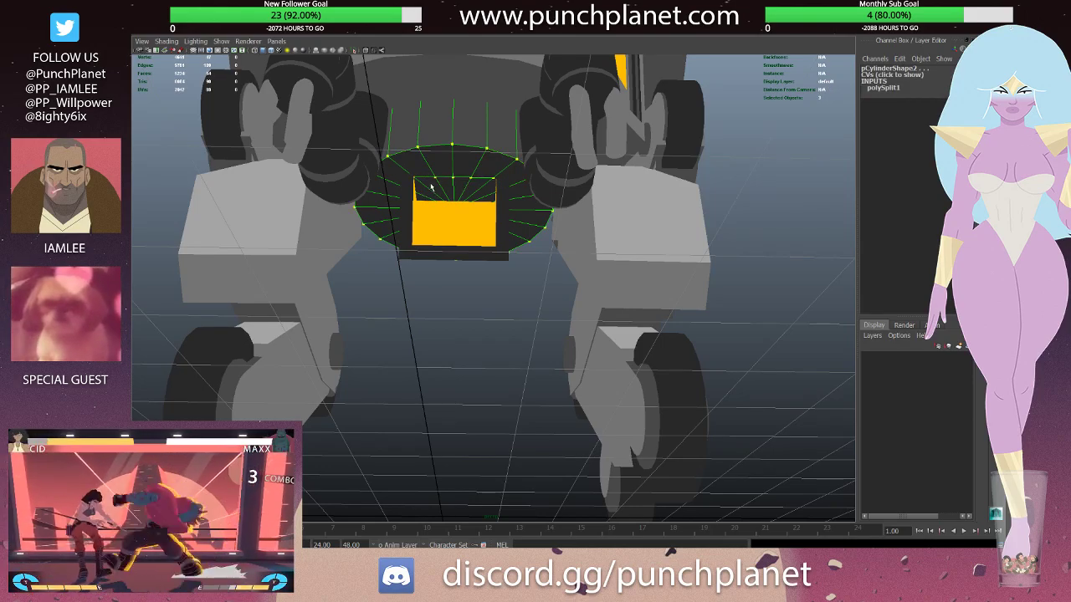
{"action": "key", "text": "f"}
{"action": "key", "text": "F11"}
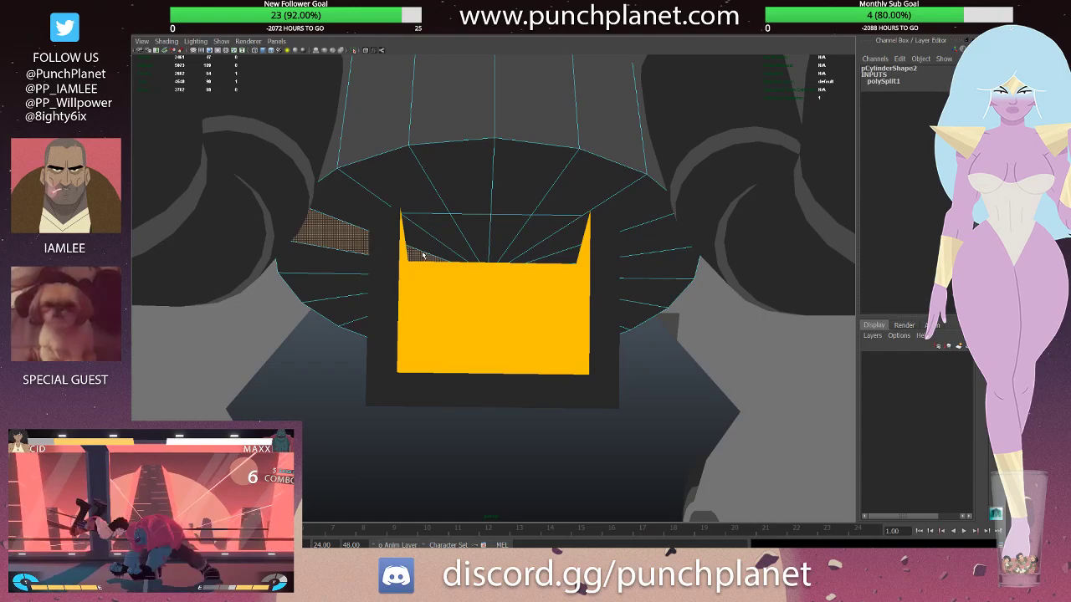
{"action": "key", "text": "F8"}
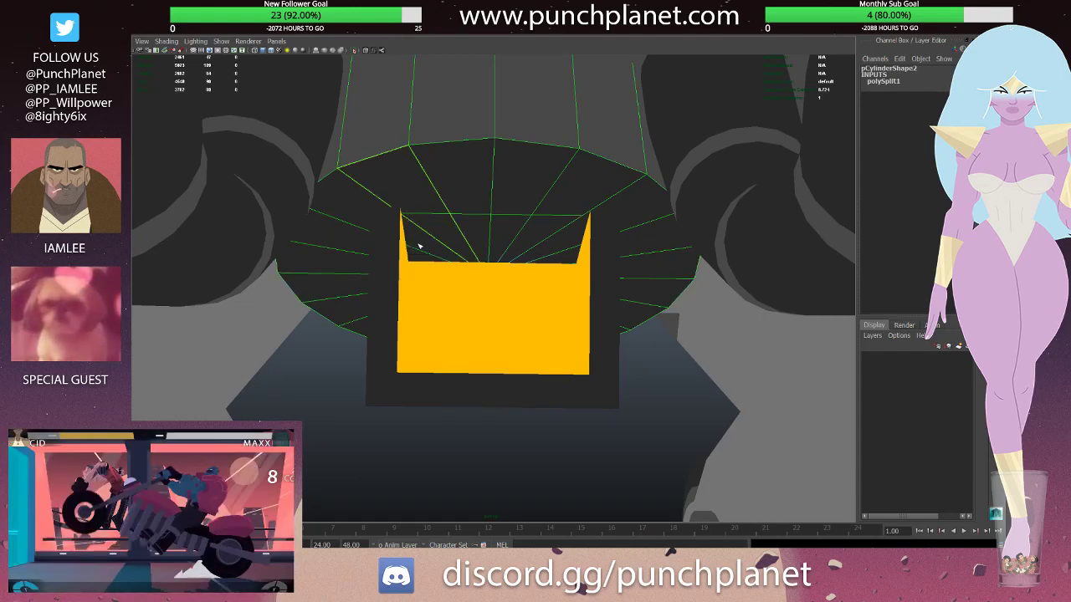
{"action": "key", "text": "4"}
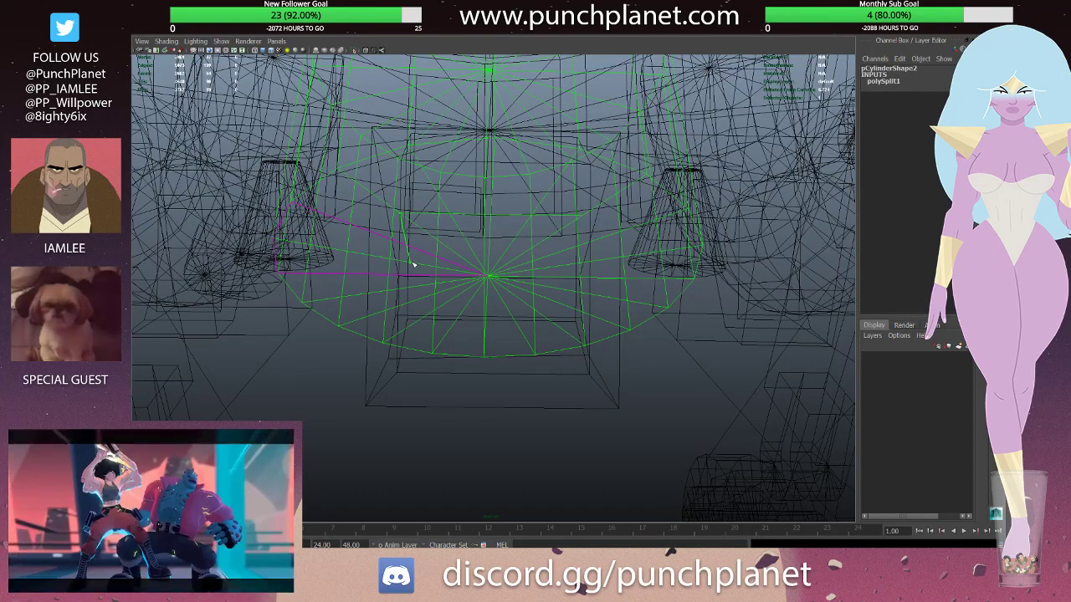
{"action": "left_click", "coordinate": [563, 269]}
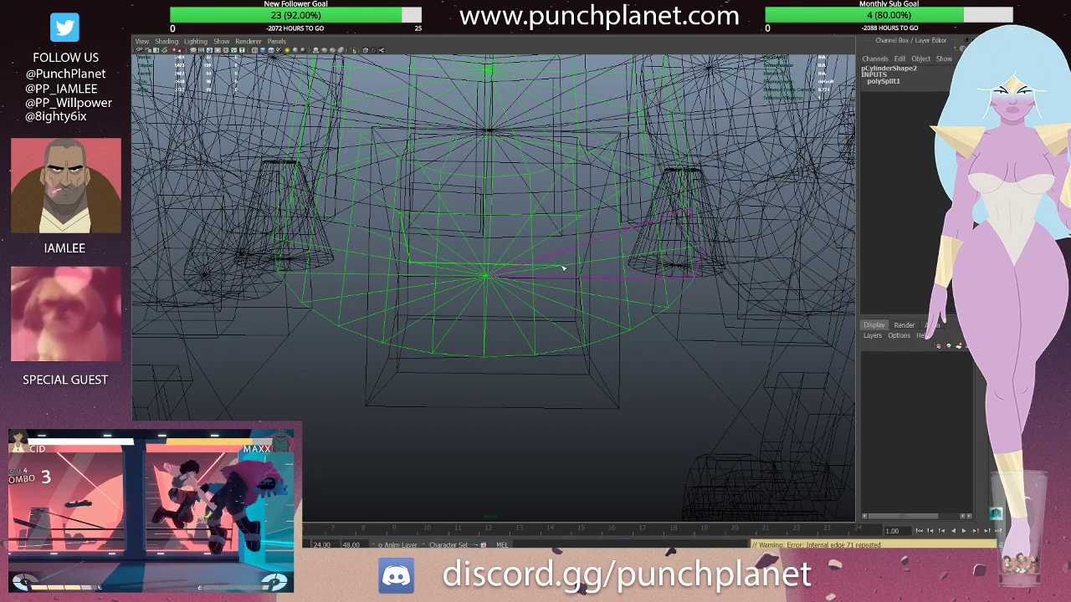
{"action": "key", "text": "Return"}
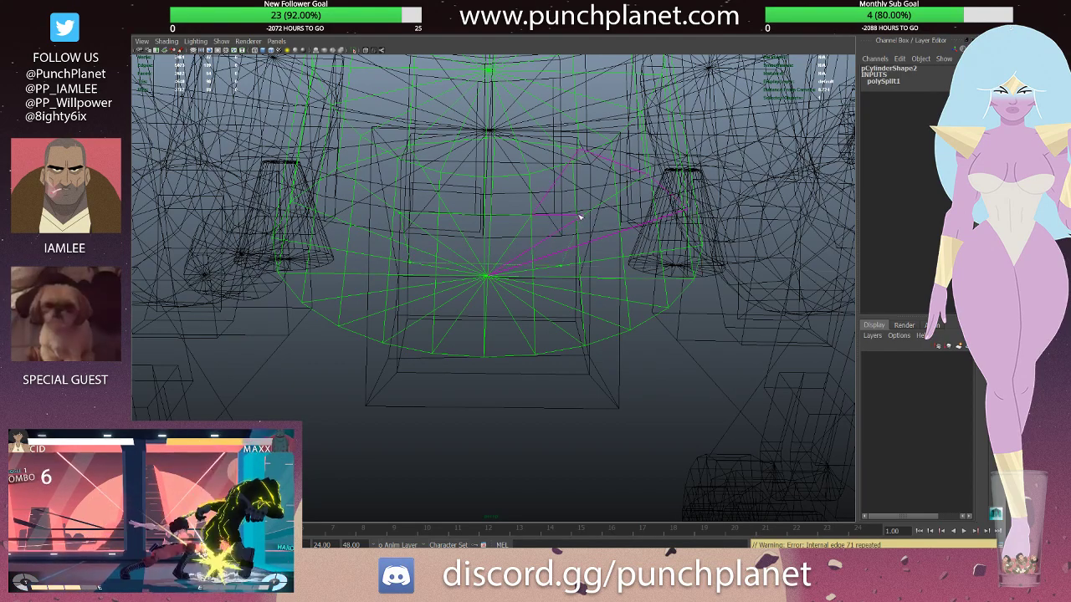
{"action": "scroll", "coordinate": [548, 229], "scroll_direction": "up", "scroll_amount": 2}
{"action": "key", "text": "5"}
{"action": "middle_click_drag", "start_coordinate": [527, 241], "coordinate": [525, 222], "text": "alt"}
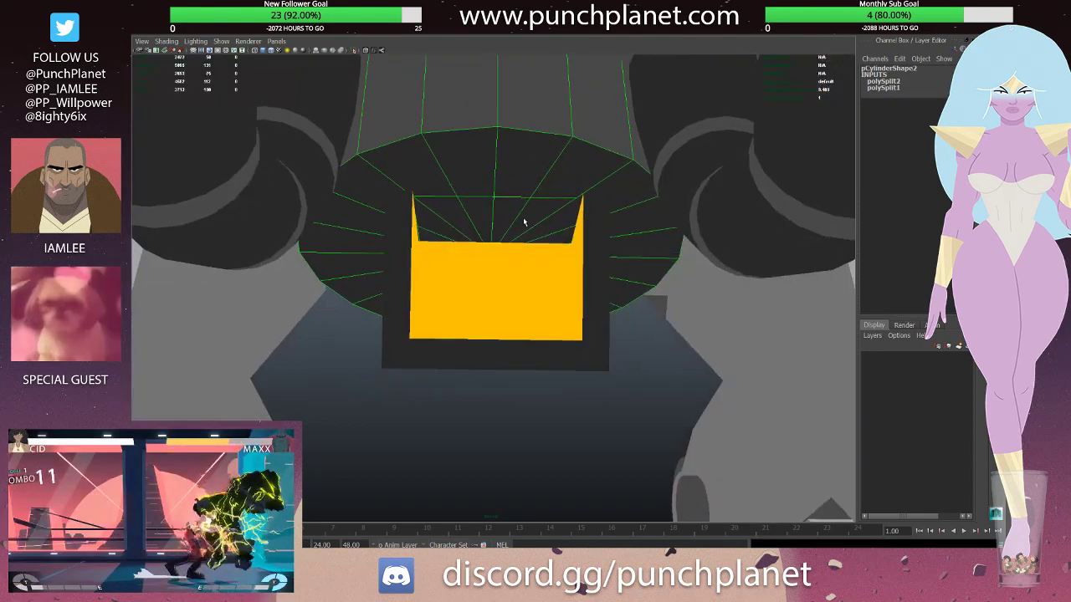
- Select and delete the dome faces sitting above the yellow panel
{"action": "left_click_drag", "start_coordinate": [465, 237], "coordinate": [443, 210]}
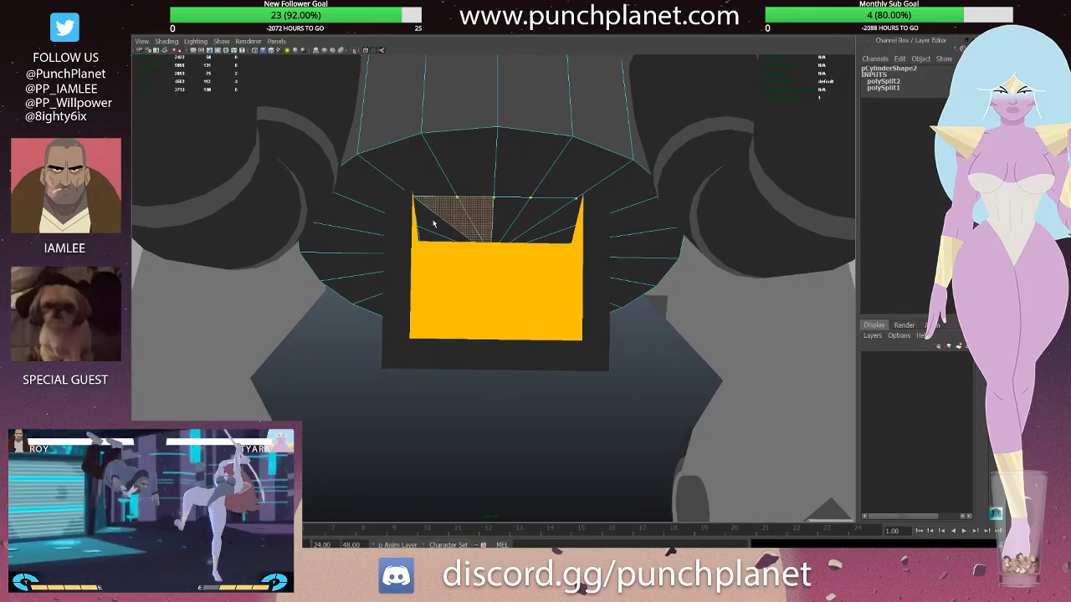
{"action": "right_click_drag", "start_coordinate": [443, 210], "coordinate": [394, 212], "text": "alt"}
{"action": "left_click_drag", "start_coordinate": [394, 212], "coordinate": [519, 219], "text": "alt"}
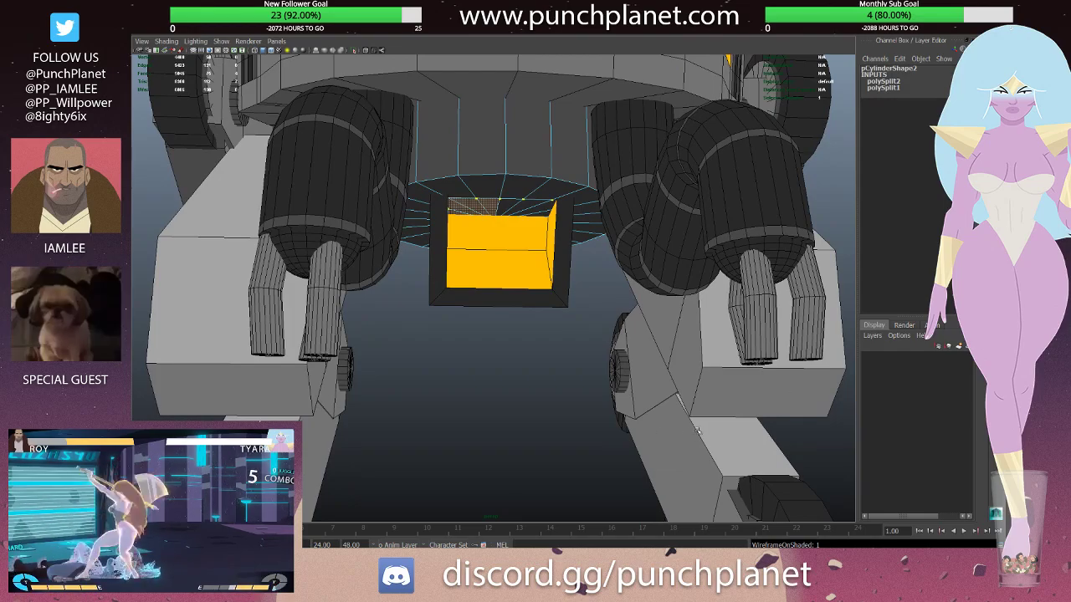
{"action": "left_click", "coordinate": [492, 344]}
{"action": "mouse_move", "coordinate": [492, 343]}
{"action": "left_mouse_down", "text": "alt"}
{"action": "mouse_move", "coordinate": [423, 318]}
{"action": "mouse_move", "coordinate": [489, 174]}
{"action": "left_mouse_up", "text": "alt"}
{"action": "left_click", "coordinate": [440, 310]}
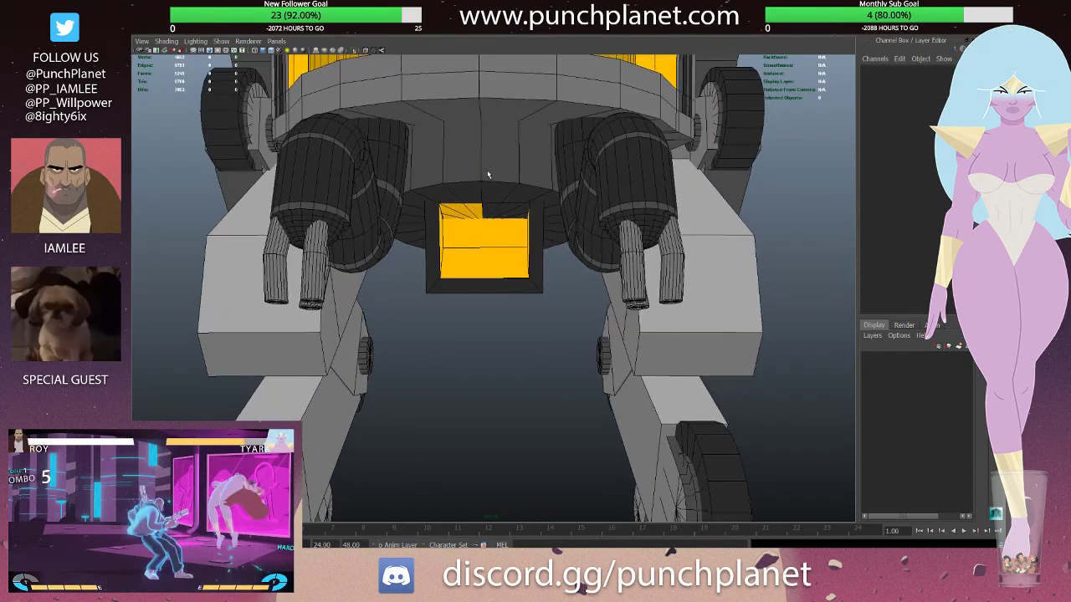
{"action": "left_click", "coordinate": [489, 174]}
{"action": "key", "text": "F11"}
{"action": "left_click", "coordinate": [489, 175]}
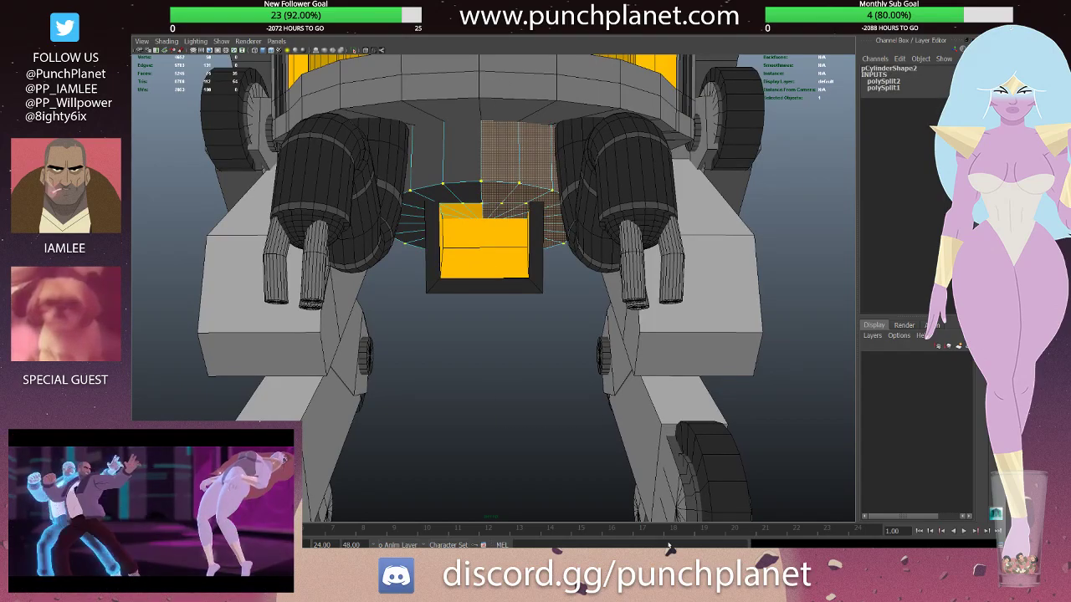
{"action": "key", "text": "Delete"}
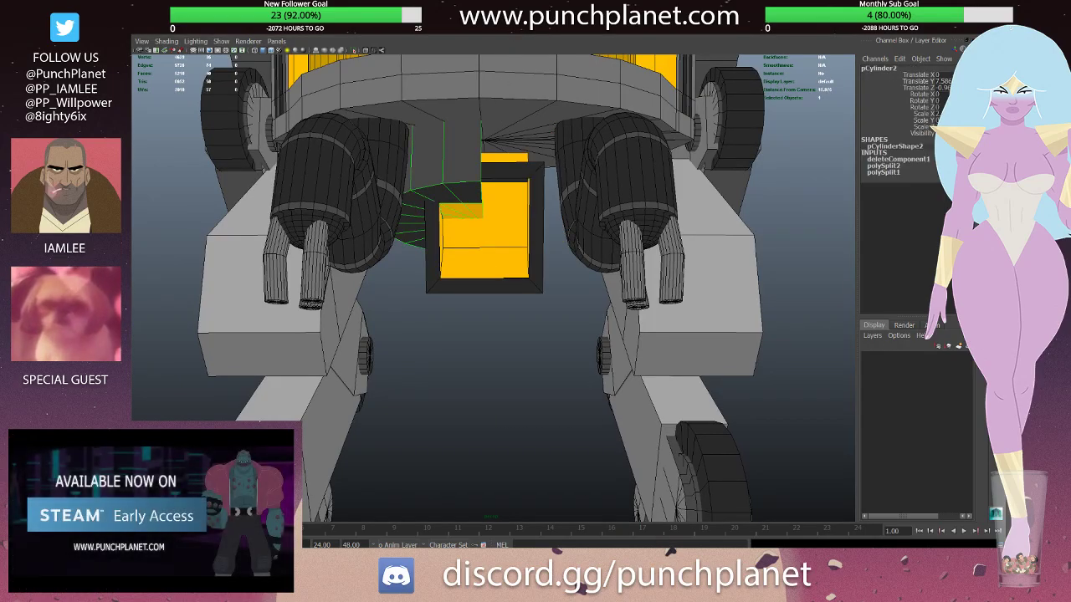
- Clear the dome's construction history and mirror it to make it symmetrical
{"action": "key", "text": "alt+shift+d"}
{"action": "key", "text": "g"}
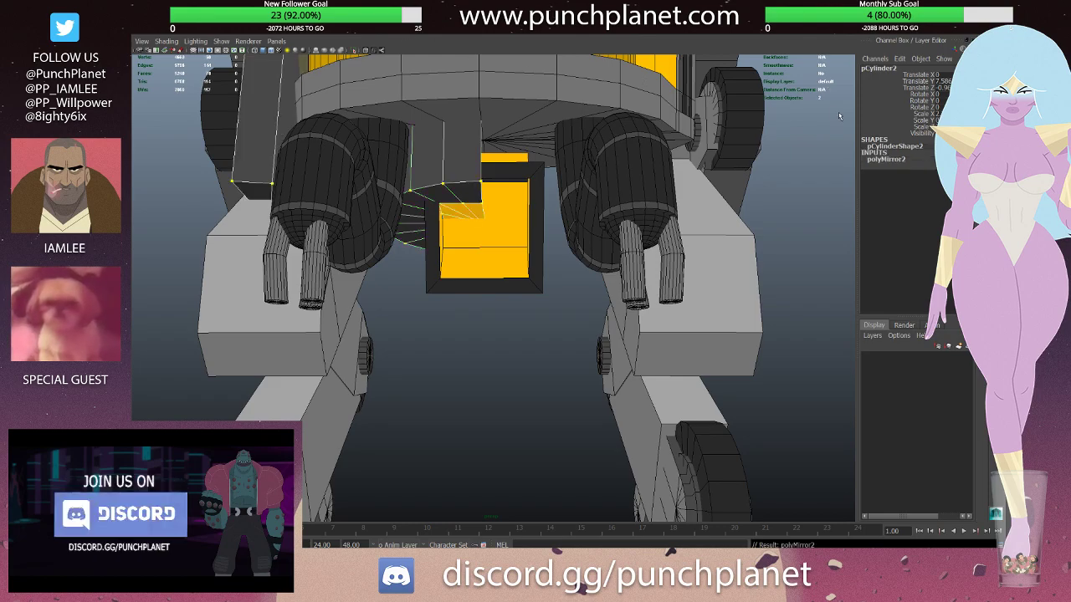
{"action": "left_click", "coordinate": [899, 160]}
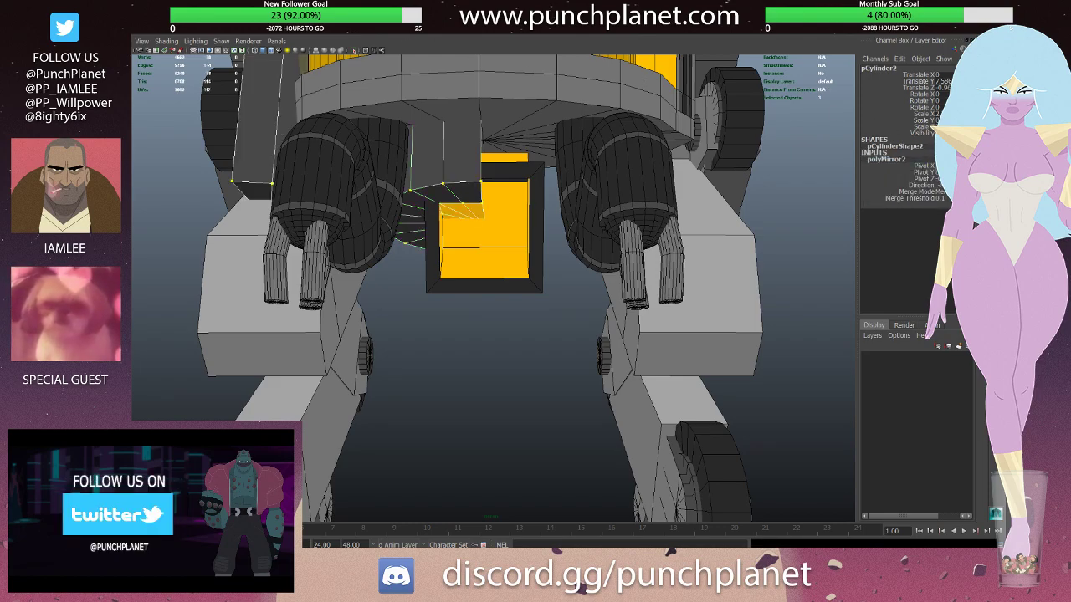
{"action": "left_click", "coordinate": [493, 337]}
- Turn off the wireframe overlay and select the yellow box pCube6 under the body
{"action": "left_click_drag", "start_coordinate": [493, 337], "coordinate": [491, 290], "text": "alt"}
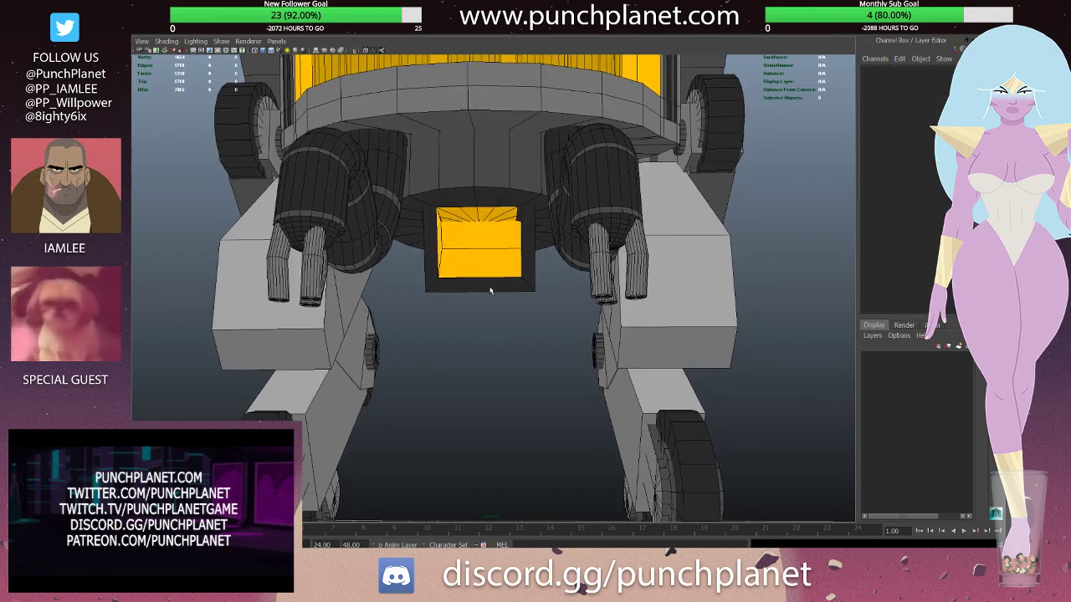
{"action": "left_click", "coordinate": [492, 253]}
{"action": "mouse_move", "coordinate": [492, 253]}
{"action": "left_mouse_down", "text": "alt"}
{"action": "mouse_move", "coordinate": [497, 224]}
{"action": "mouse_move", "coordinate": [512, 258]}
{"action": "mouse_move", "coordinate": [514, 248]}
{"action": "mouse_move", "coordinate": [558, 255]}
{"action": "mouse_move", "coordinate": [544, 255]}
{"action": "left_mouse_up", "text": "alt"}
{"action": "left_click", "coordinate": [514, 248]}
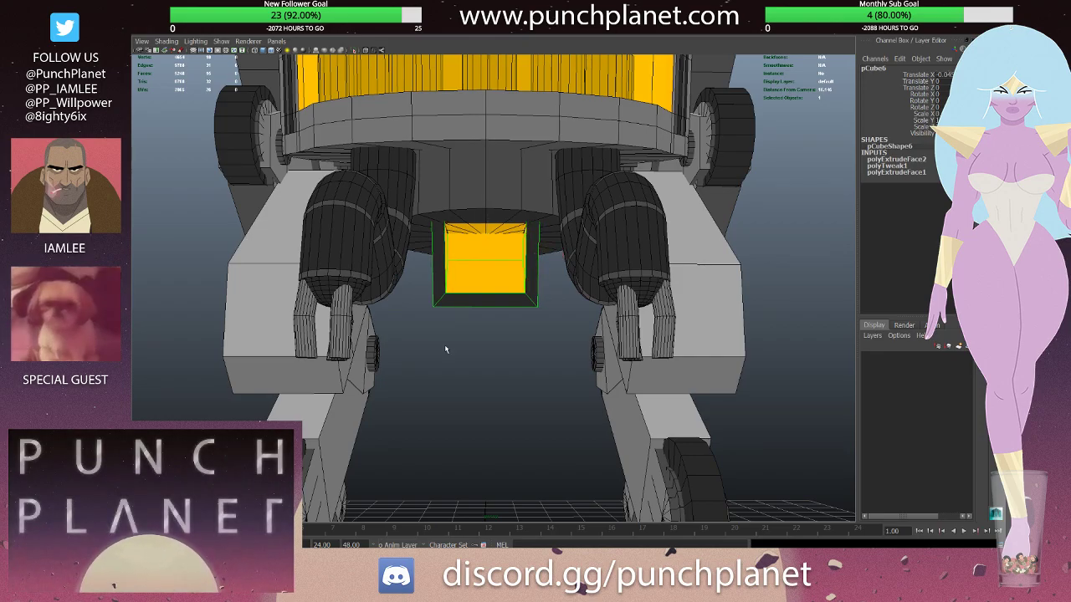
{"action": "left_click", "coordinate": [472, 308]}
{"action": "left_click_drag", "start_coordinate": [472, 308], "coordinate": [414, 258], "text": "alt"}
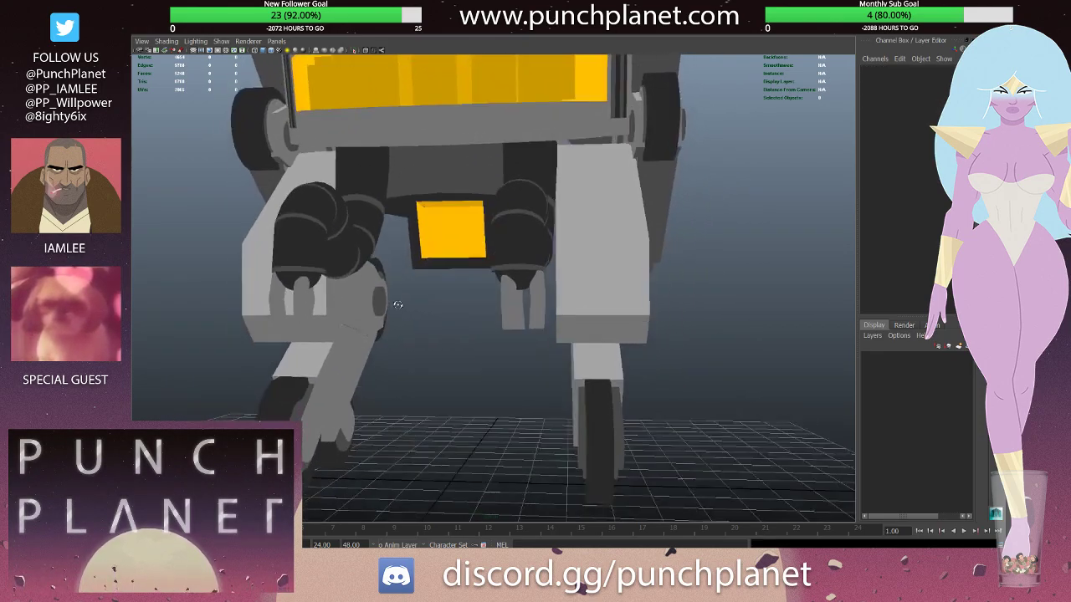
{"action": "scroll", "coordinate": [414, 264], "scroll_direction": "up", "scroll_amount": 5}
{"action": "left_click", "coordinate": [423, 202]}
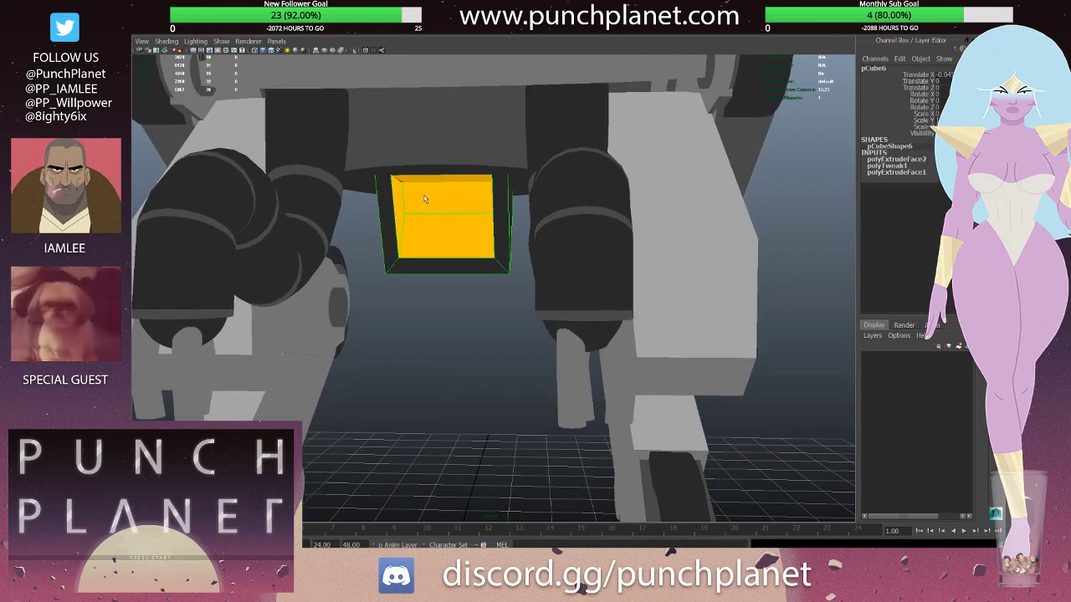
{"action": "left_click", "coordinate": [403, 209]}
- Assign the yellow surfaceShader material to the recessed box pCube6
{"action": "left_click_drag", "start_coordinate": [402, 209], "coordinate": [542, 204], "text": "alt"}
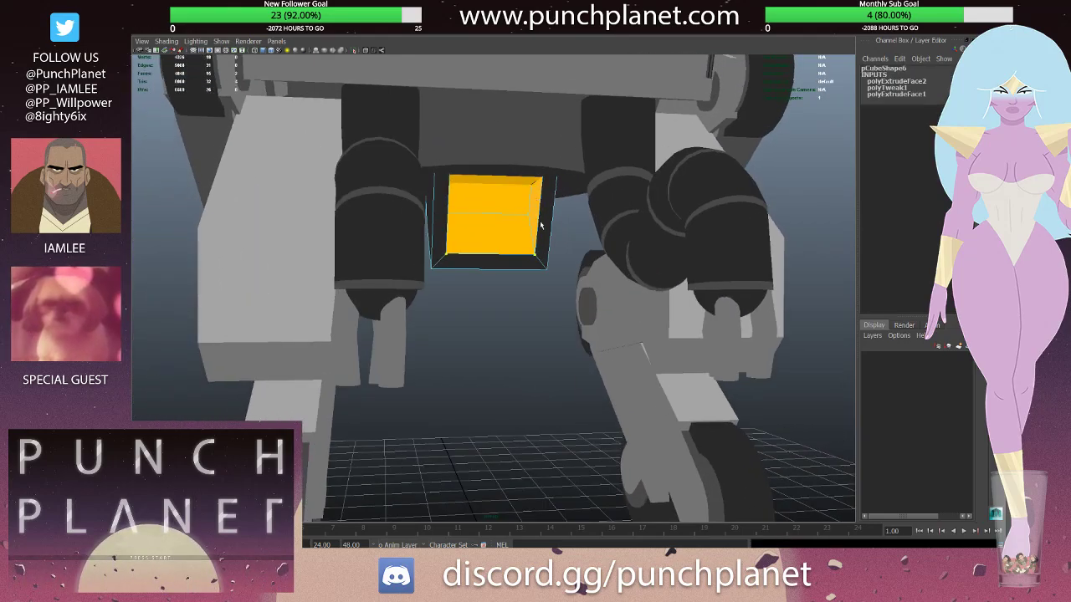
{"action": "right_click_drag", "start_coordinate": [540, 224], "coordinate": [457, 270]}
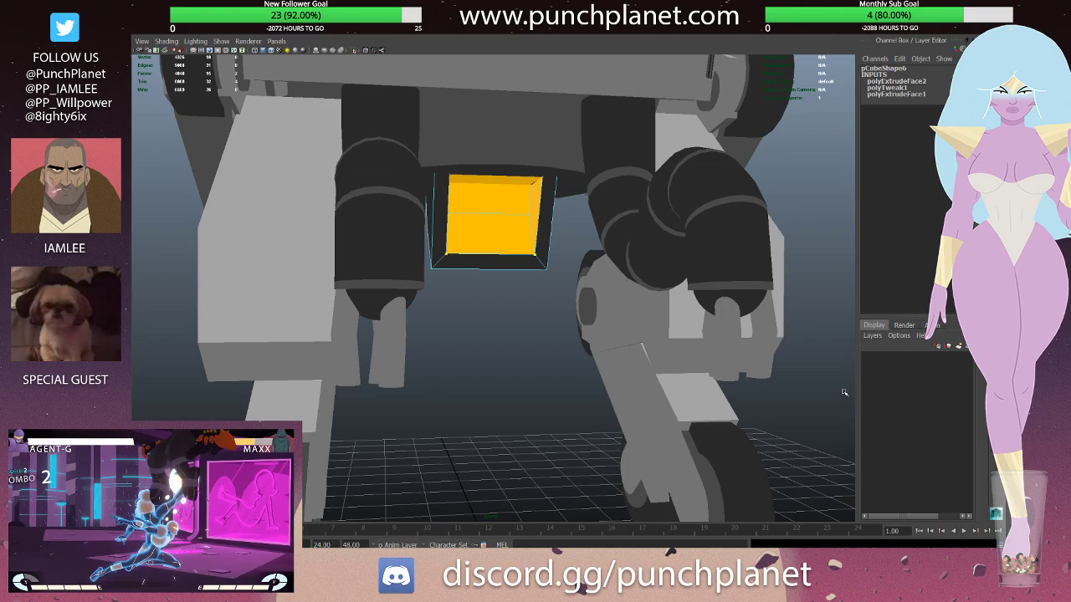
{"action": "left_click", "coordinate": [458, 269]}
{"action": "scroll", "coordinate": [465, 280], "scroll_direction": "down", "scroll_amount": 4}
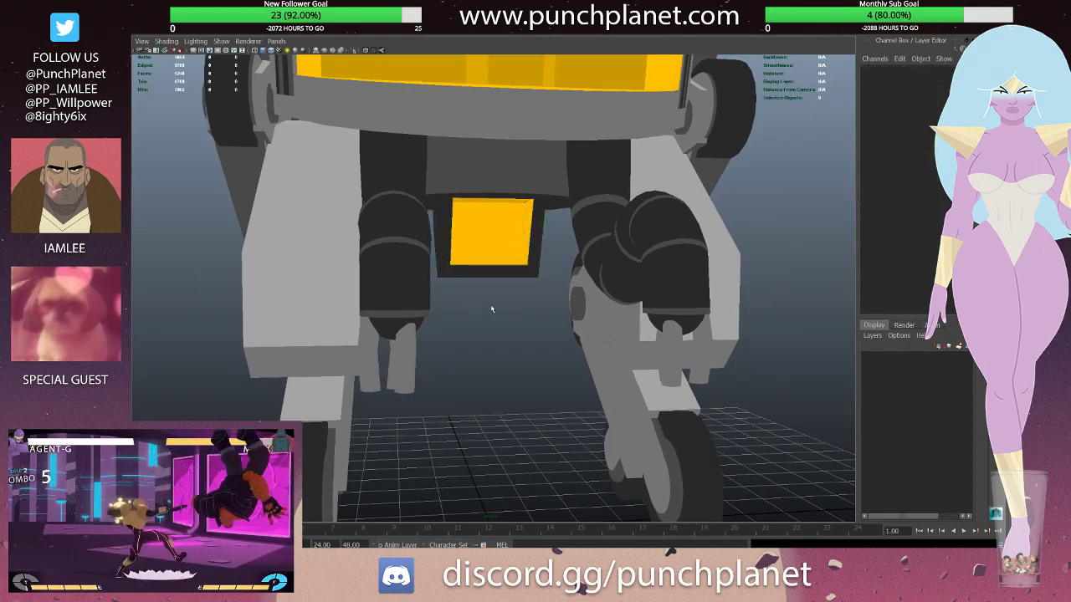
{"action": "left_click_drag", "start_coordinate": [491, 310], "coordinate": [518, 245], "text": "alt"}
{"action": "left_click", "coordinate": [481, 239]}
{"action": "scroll", "coordinate": [516, 253], "scroll_direction": "up", "scroll_amount": 2}
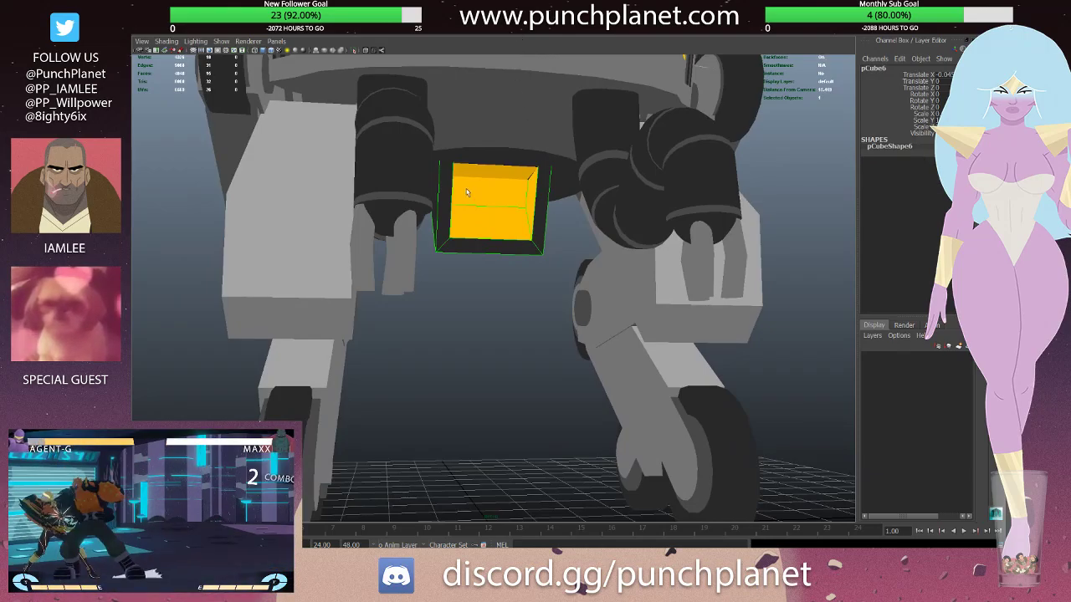
{"action": "scroll", "coordinate": [507, 199], "scroll_direction": "up", "scroll_amount": 2}
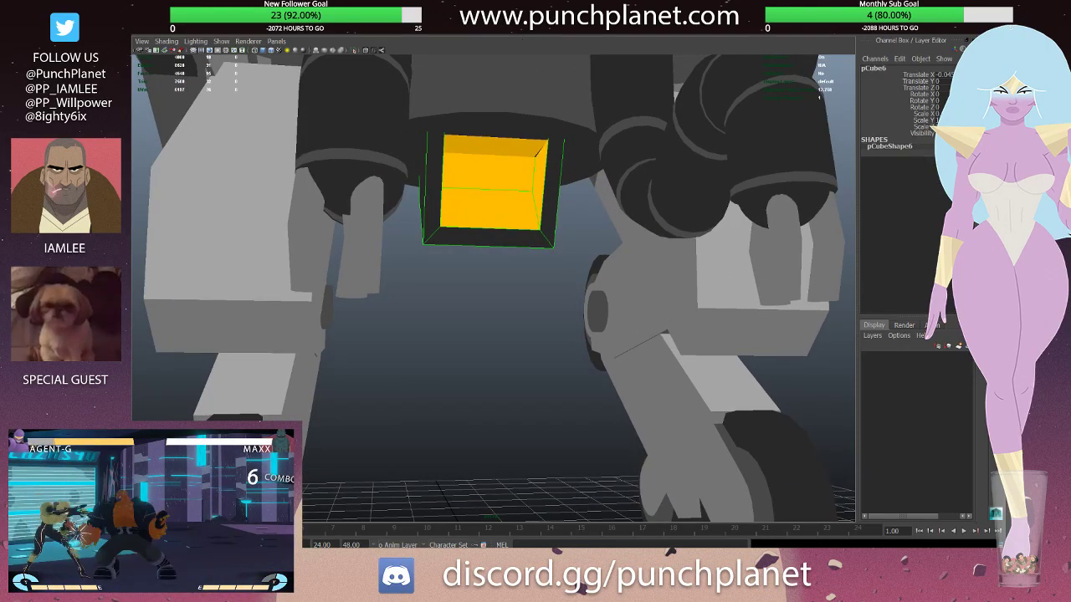
{"action": "left_click_drag", "start_coordinate": [503, 251], "coordinate": [502, 201], "text": "alt"}
- Move pPlane1 from the floor grid up under the yellow box and into its opening
{"action": "left_click", "coordinate": [430, 359]}
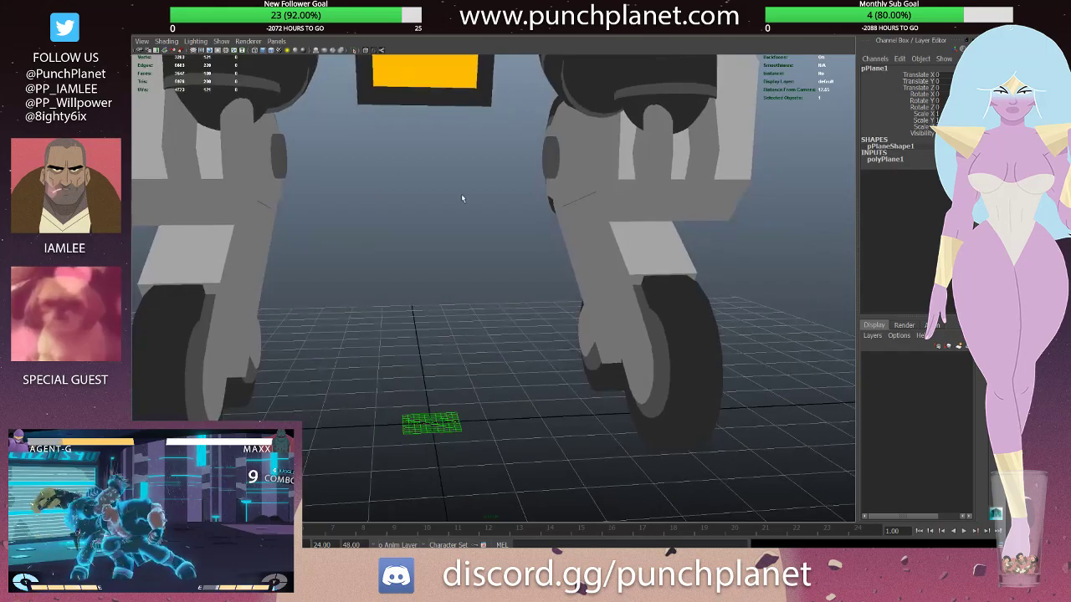
{"action": "left_click", "coordinate": [879, 159]}
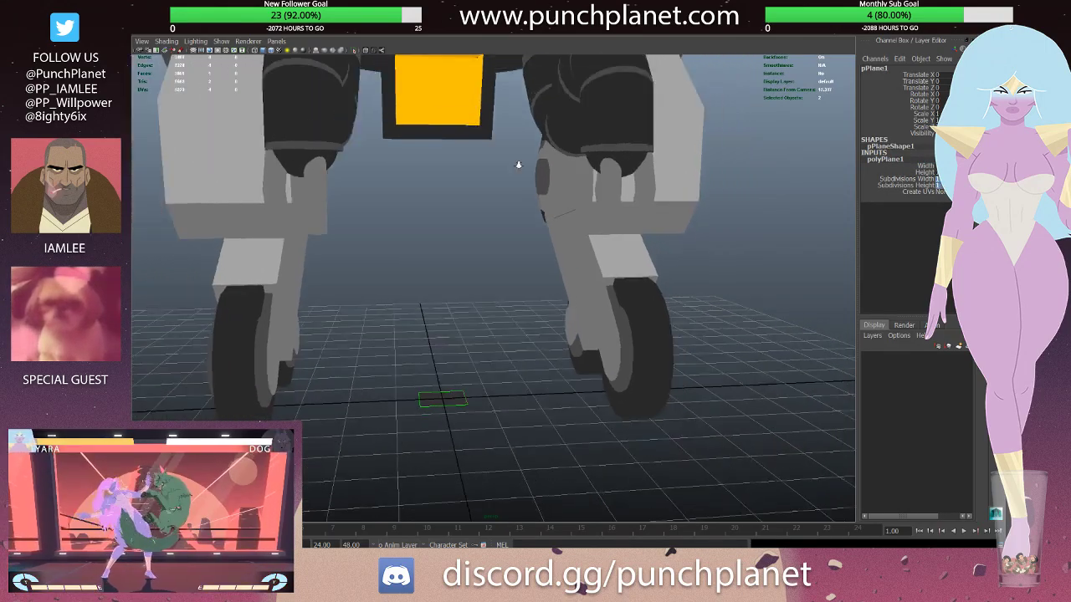
{"action": "left_click_drag", "start_coordinate": [513, 162], "coordinate": [473, 220], "text": "alt"}
{"action": "middle_click_drag", "start_coordinate": [471, 209], "coordinate": [470, 215]}
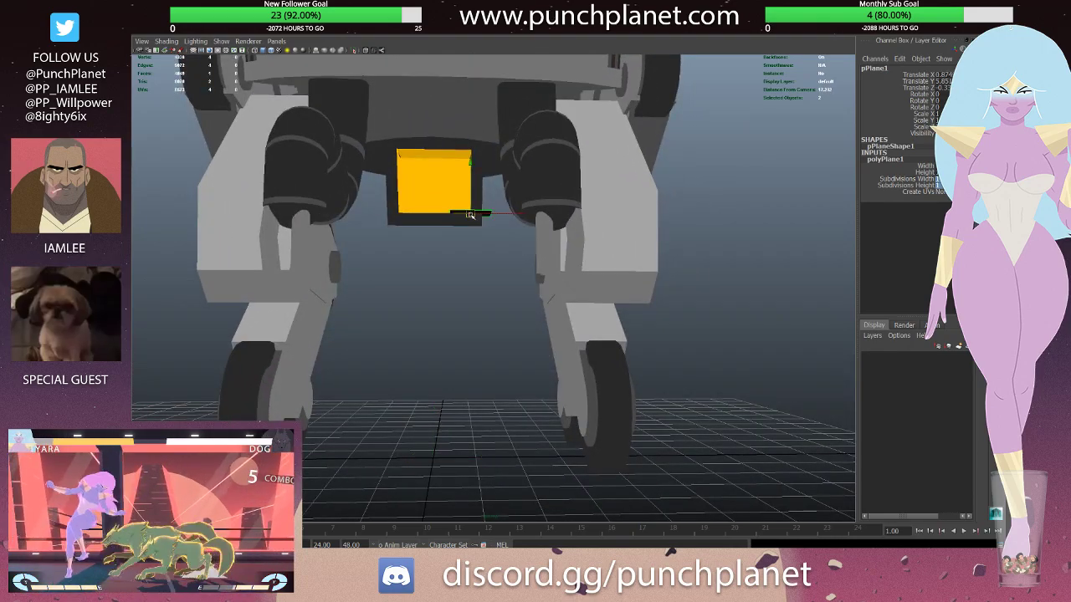
{"action": "key", "text": "e"}
{"action": "left_click_drag", "start_coordinate": [432, 189], "coordinate": [428, 137]}
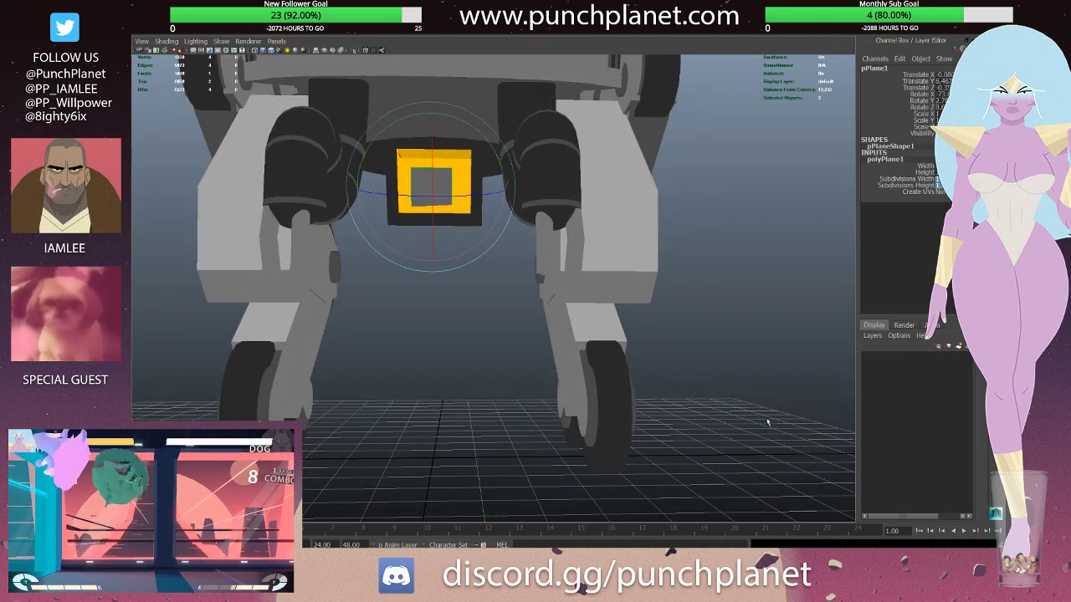
{"action": "key", "text": "ctrl+z"}
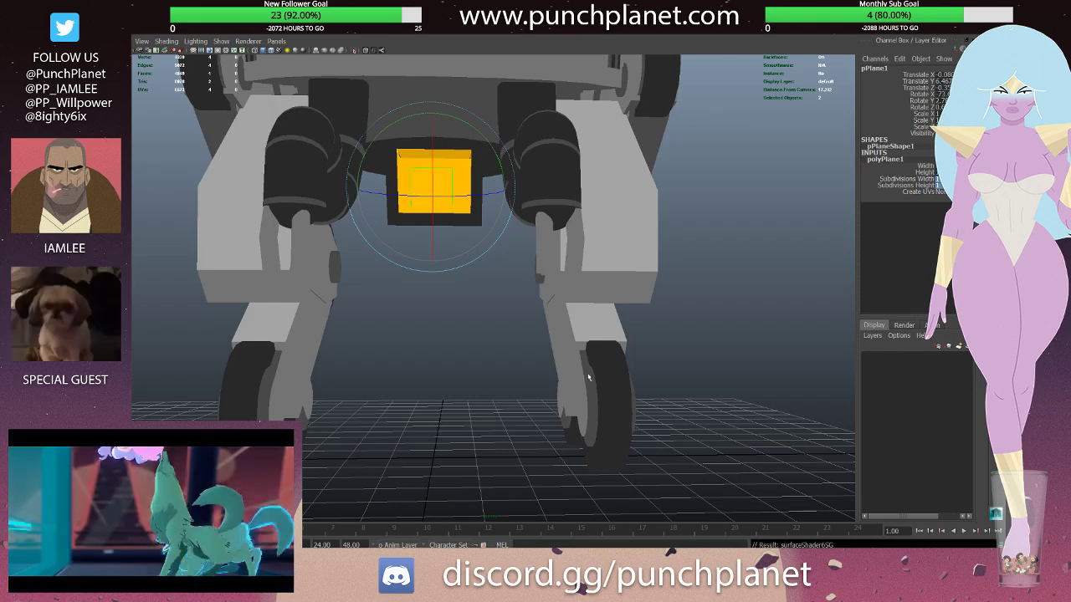
{"action": "key", "text": "w"}
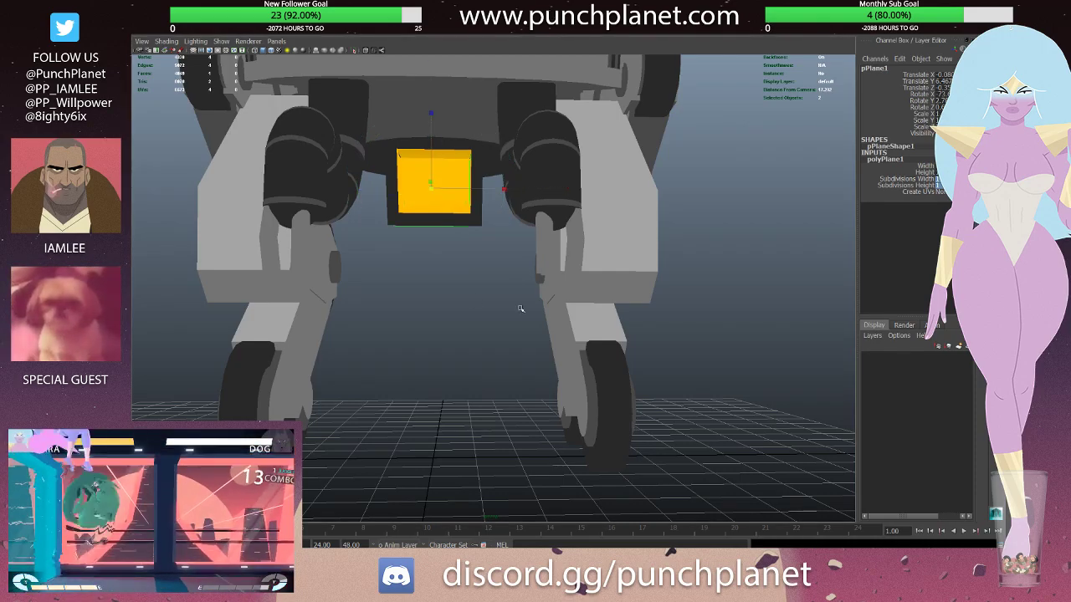
{"action": "mouse_move", "coordinate": [431, 182]}
{"action": "left_mouse_down"}
{"action": "mouse_move", "coordinate": [433, 209]}
{"action": "mouse_move", "coordinate": [451, 230]}
{"action": "mouse_move", "coordinate": [449, 204]}
{"action": "mouse_move", "coordinate": [464, 252]}
{"action": "left_mouse_up"}
- Rotate and tilt pPlane1 so it sits inside the box's recess
{"action": "key", "text": "e"}
{"action": "key", "text": "w"}
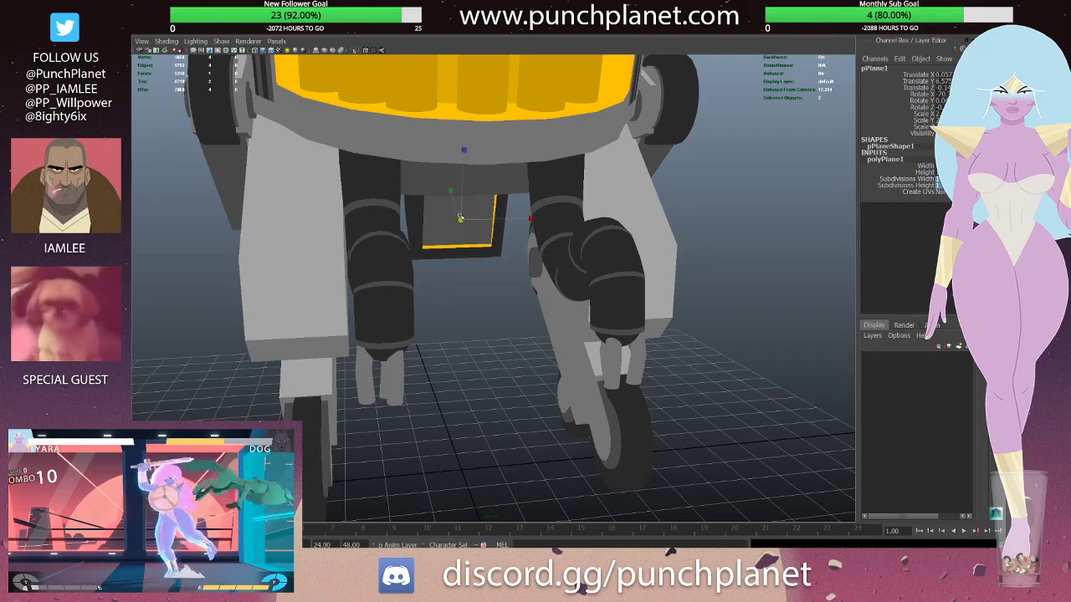
{"action": "key", "text": "ctrl+z"}
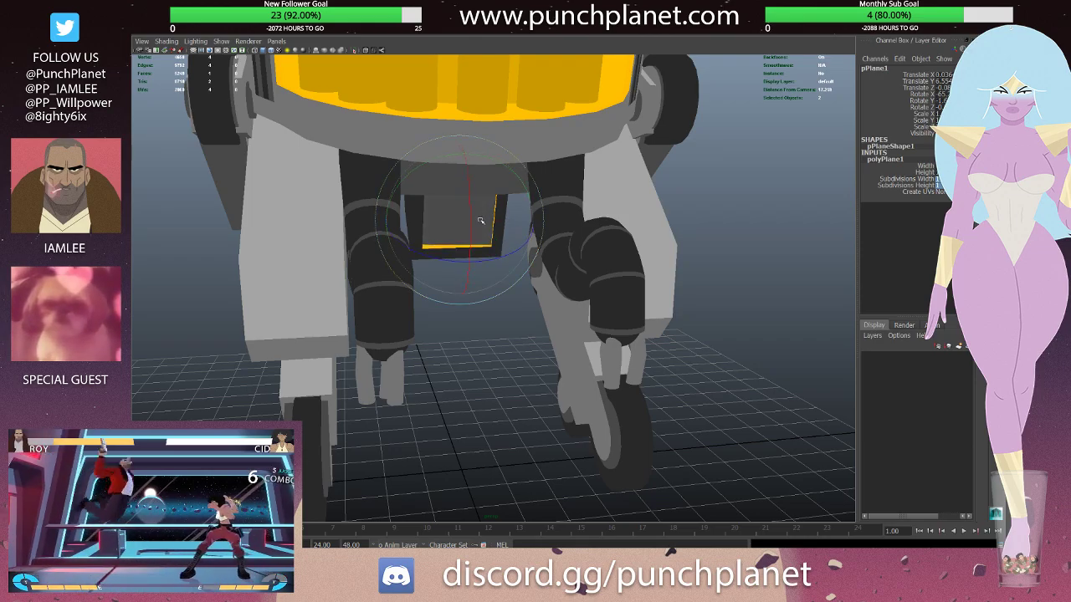
{"action": "left_click_drag", "start_coordinate": [481, 217], "coordinate": [454, 261]}
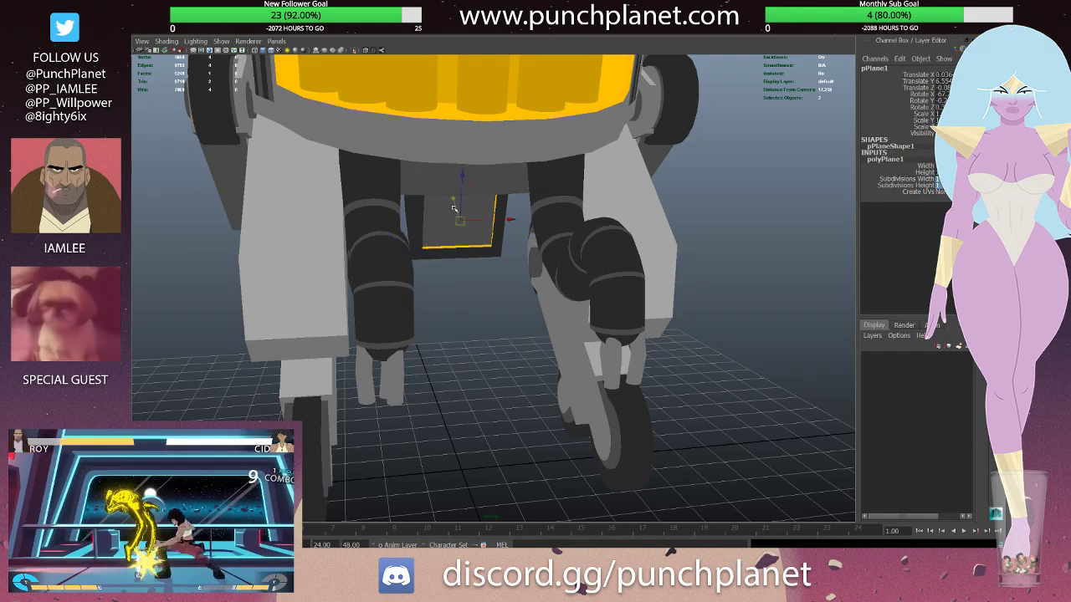
{"action": "key", "text": "e"}
{"action": "left_click_drag", "start_coordinate": [453, 201], "coordinate": [466, 211]}
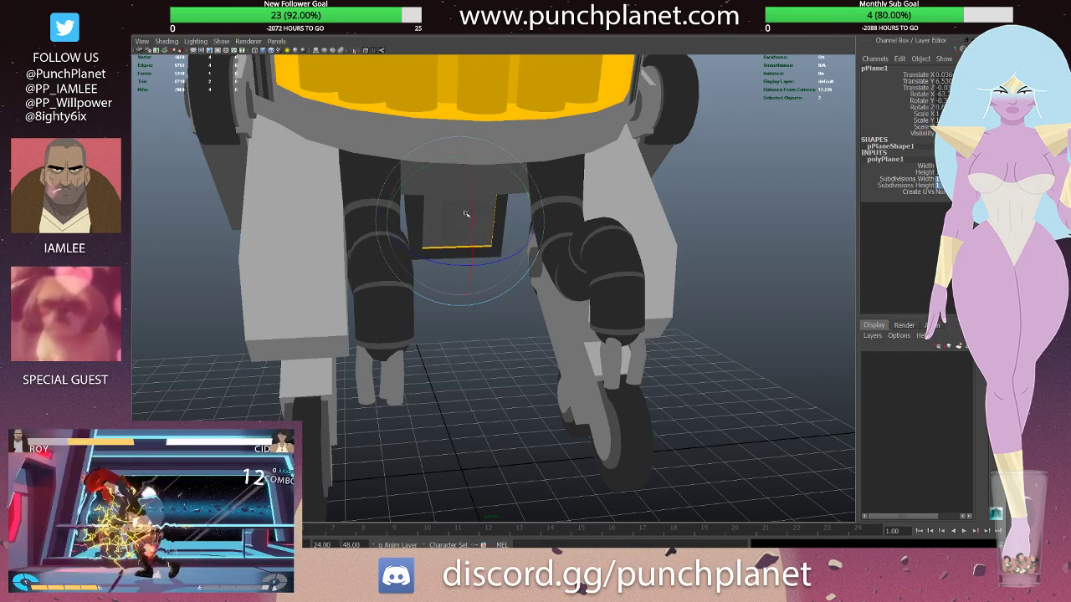
{"action": "key", "text": "q"}
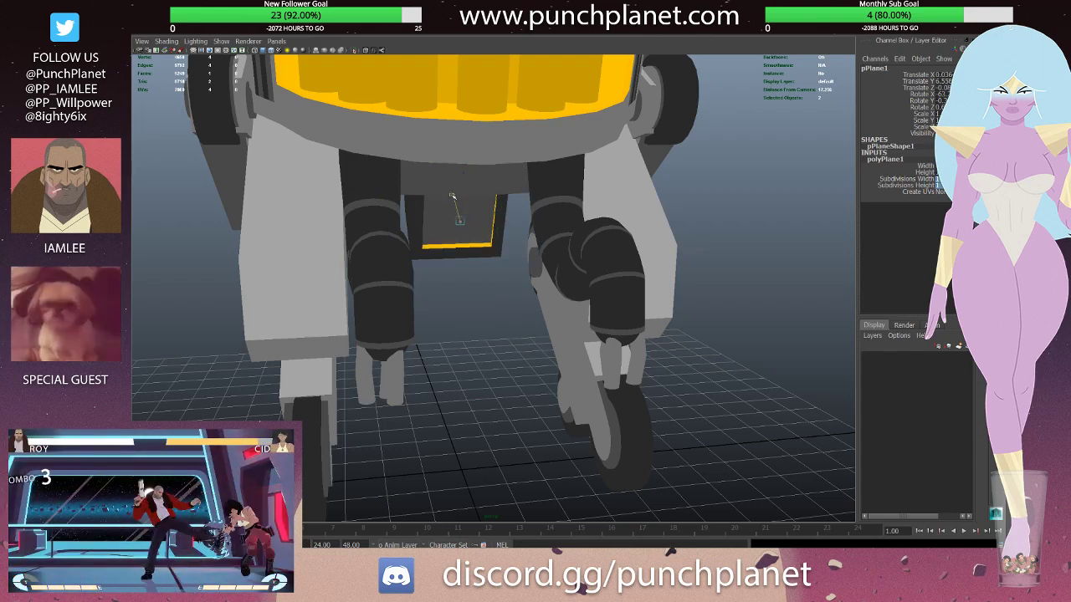
{"action": "key", "text": "e"}
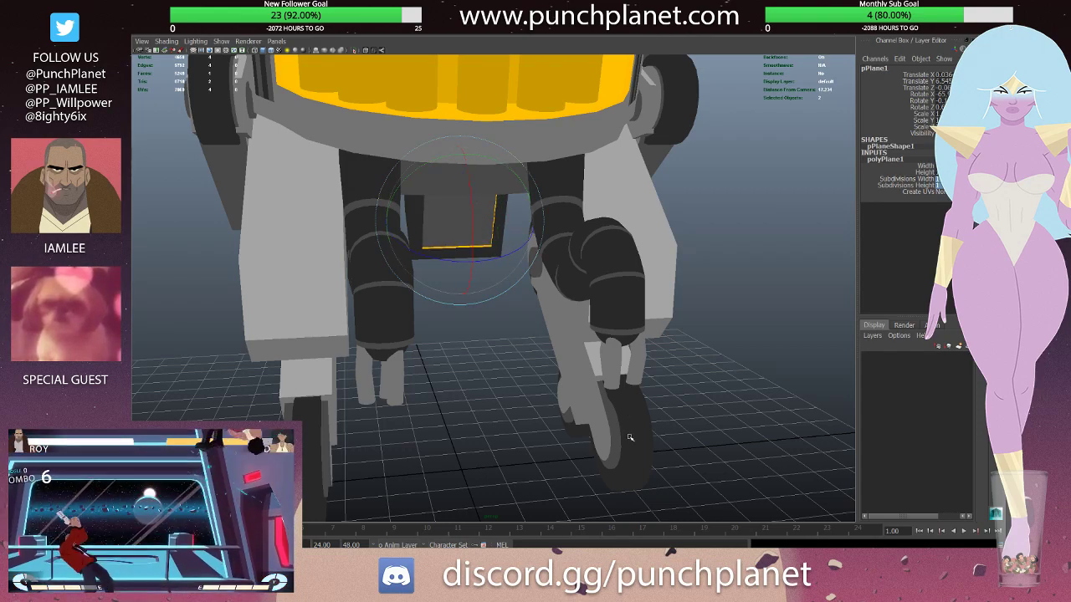
{"action": "mouse_move", "coordinate": [630, 418]}
{"action": "left_mouse_down", "text": "alt"}
{"action": "mouse_move", "coordinate": [569, 213]}
{"action": "mouse_move", "coordinate": [451, 251]}
{"action": "mouse_move", "coordinate": [461, 258]}
{"action": "mouse_move", "coordinate": [416, 232]}
{"action": "left_mouse_up", "text": "alt"}
- Isolate the yellow box pCube6 to inspect it, then bring back the rest of the robot
{"action": "left_click", "coordinate": [449, 256]}
{"action": "key", "text": "ctrl+1"}
{"action": "key", "text": "F8"}
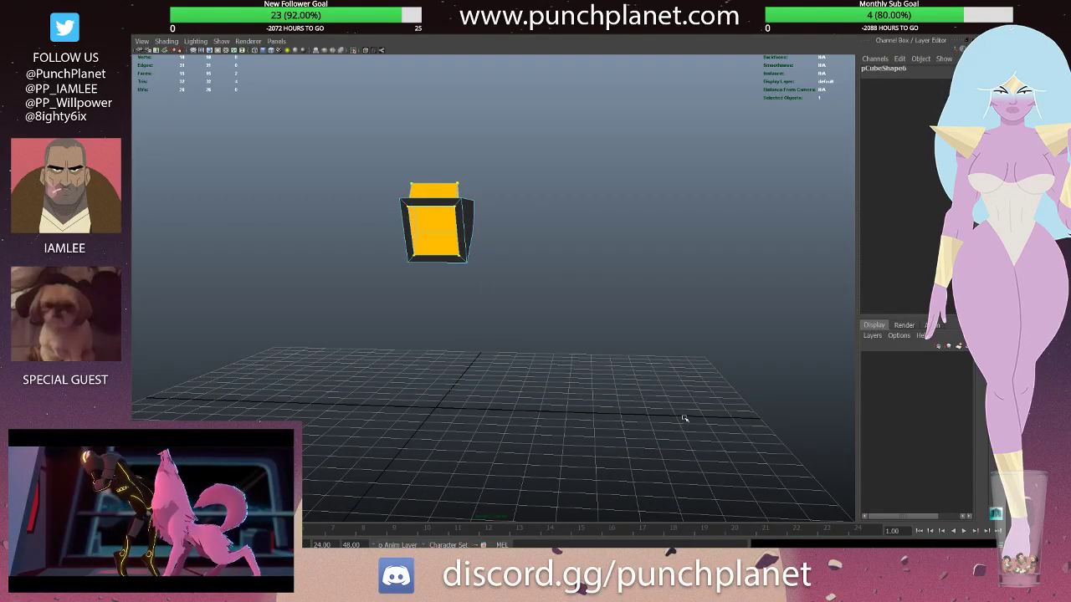
{"action": "left_click", "coordinate": [534, 241]}
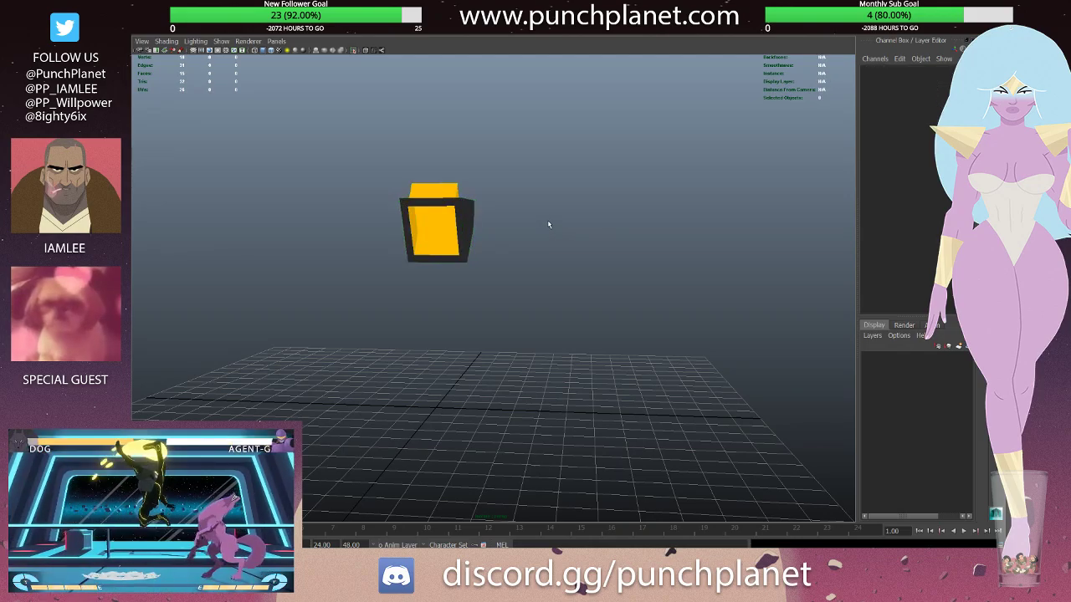
{"action": "key", "text": "ctrl+shift+h"}
- Frame a lower front view of the robot and save the scene with Ctrl+S
{"action": "scroll", "coordinate": [548, 224], "scroll_direction": "down", "scroll_amount": 5}
{"action": "mouse_move", "coordinate": [548, 224]}
{"action": "left_mouse_down", "text": "alt"}
{"action": "mouse_move", "coordinate": [430, 223]}
{"action": "mouse_move", "coordinate": [502, 257]}
{"action": "mouse_move", "coordinate": [466, 277]}
{"action": "mouse_move", "coordinate": [437, 268]}
{"action": "left_mouse_up", "text": "alt"}
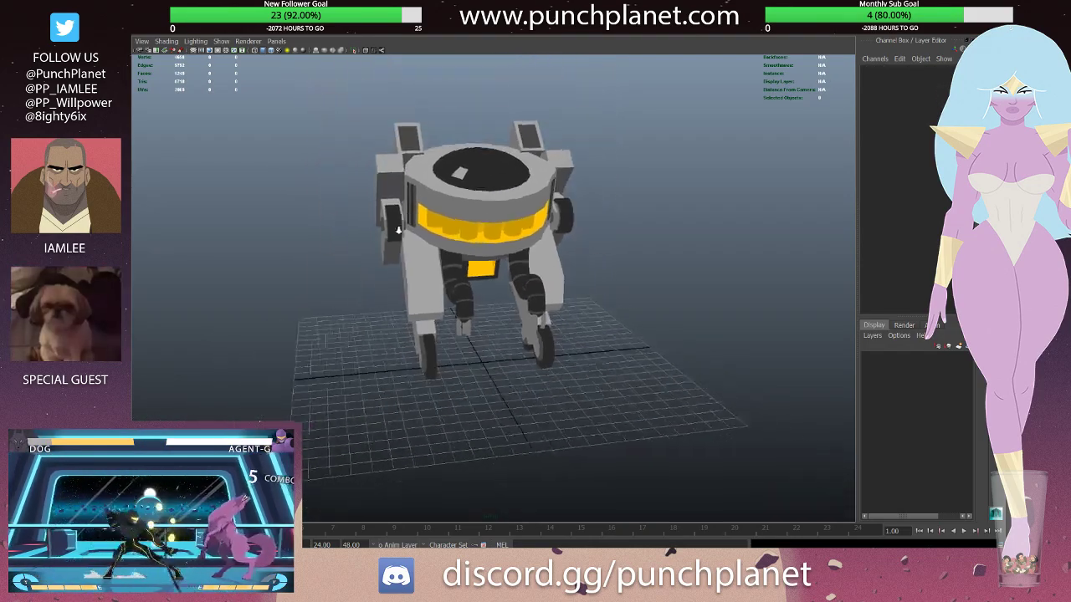
{"action": "scroll", "coordinate": [502, 257], "scroll_direction": "up", "scroll_amount": 5}
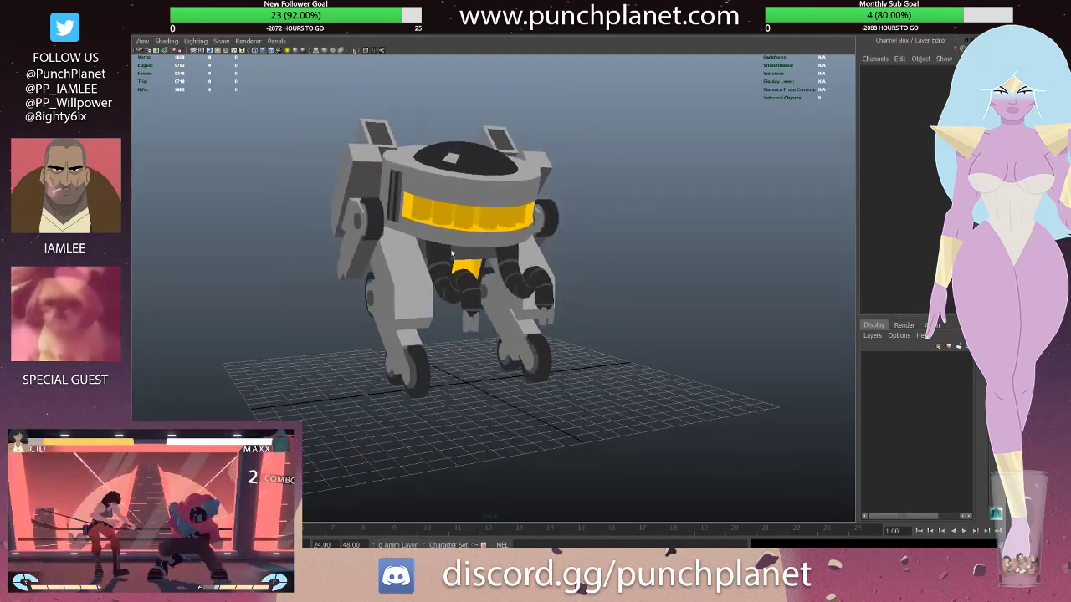
{"action": "key", "text": "ctrl+s"}
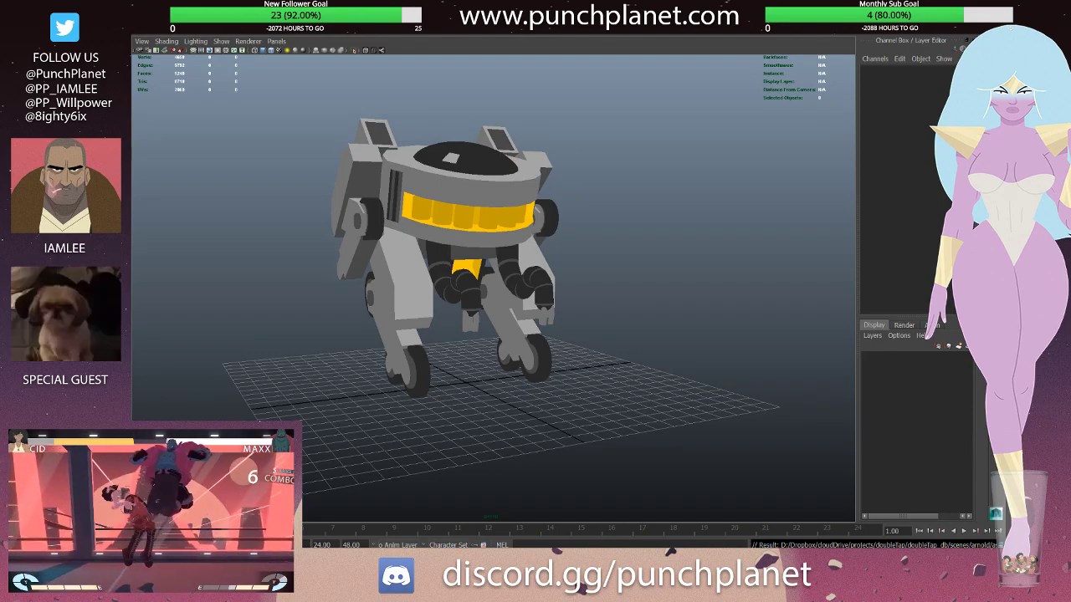
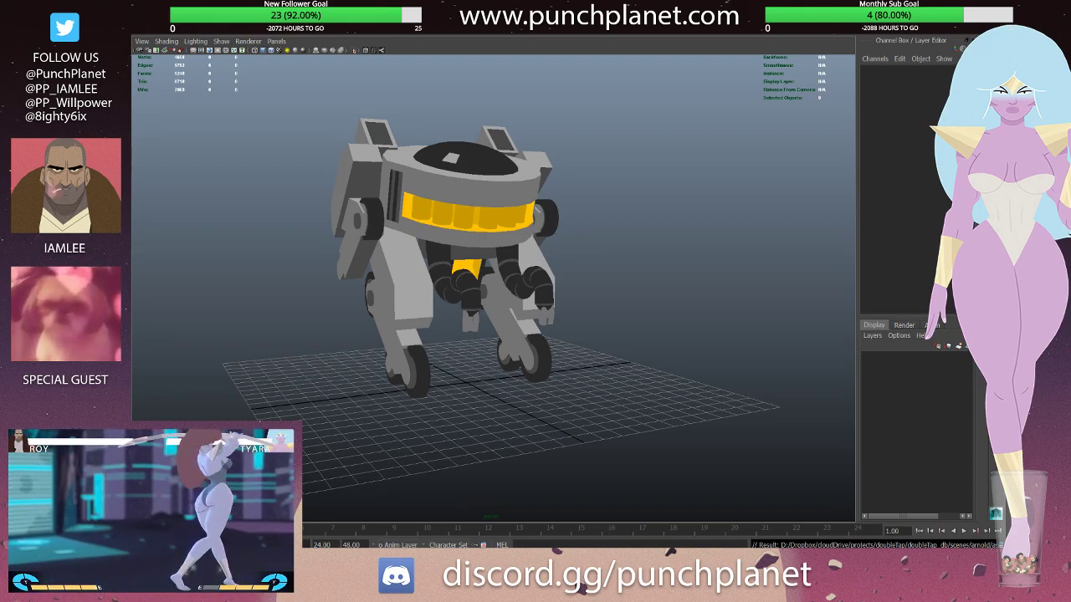
- Orbit in close to the robot's ears and select the ear piece
{"action": "mouse_move", "coordinate": [638, 241]}
{"action": "left_mouse_down", "text": "alt"}
{"action": "mouse_move", "coordinate": [588, 220]}
{"action": "mouse_move", "coordinate": [662, 228]}
{"action": "mouse_move", "coordinate": [646, 255]}
{"action": "mouse_move", "coordinate": [565, 273]}
{"action": "mouse_move", "coordinate": [477, 238]}
{"action": "mouse_move", "coordinate": [592, 284]}
{"action": "mouse_move", "coordinate": [469, 256]}
{"action": "mouse_move", "coordinate": [579, 238]}
{"action": "left_mouse_up", "text": "alt"}
{"action": "scroll", "coordinate": [593, 284], "scroll_direction": "up", "scroll_amount": 3}
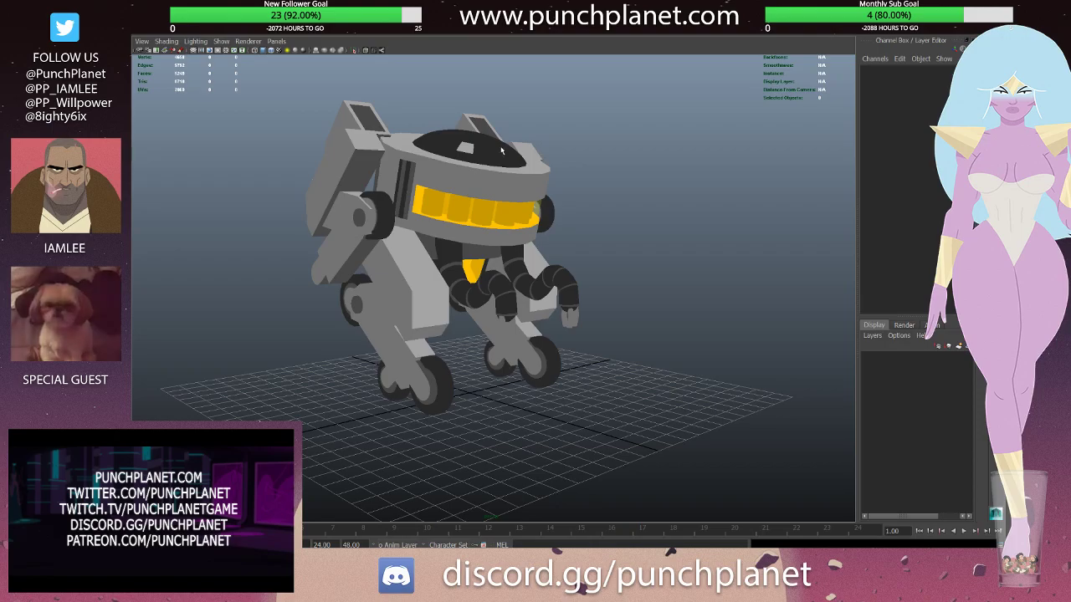
{"action": "mouse_move", "coordinate": [502, 151]}
{"action": "left_mouse_down", "text": "alt"}
{"action": "mouse_move", "coordinate": [464, 168]}
{"action": "mouse_move", "coordinate": [486, 200]}
{"action": "left_mouse_up", "text": "alt"}
{"action": "scroll", "coordinate": [487, 201], "scroll_direction": "up", "scroll_amount": 2}
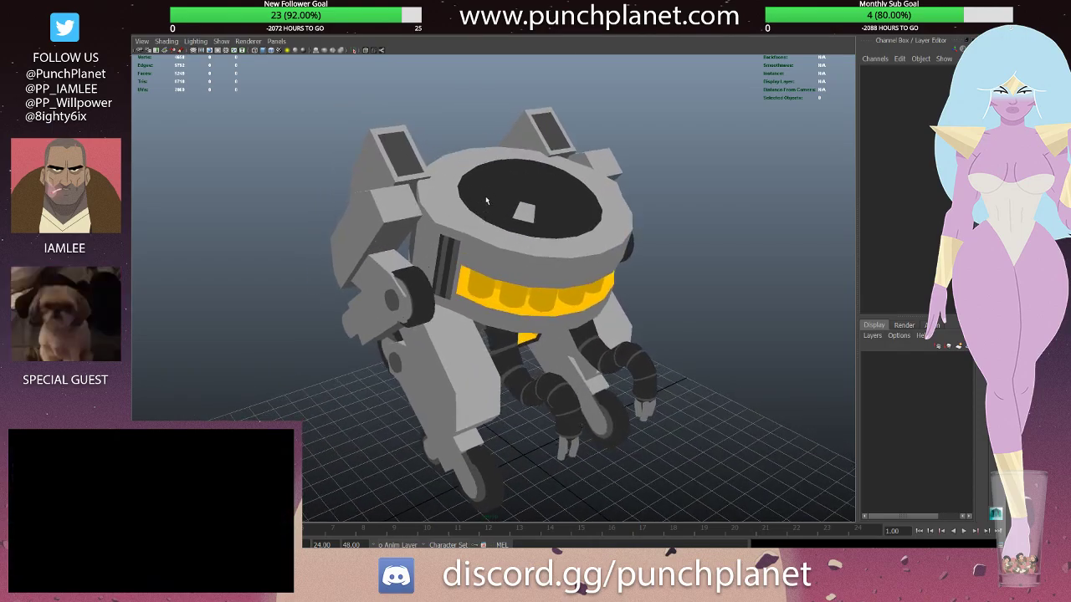
{"action": "left_click", "coordinate": [405, 153]}
{"action": "mouse_move", "coordinate": [405, 153]}
{"action": "left_mouse_down", "text": "alt"}
{"action": "mouse_move", "coordinate": [555, 135]}
{"action": "mouse_move", "coordinate": [544, 148]}
{"action": "left_mouse_up", "text": "alt"}
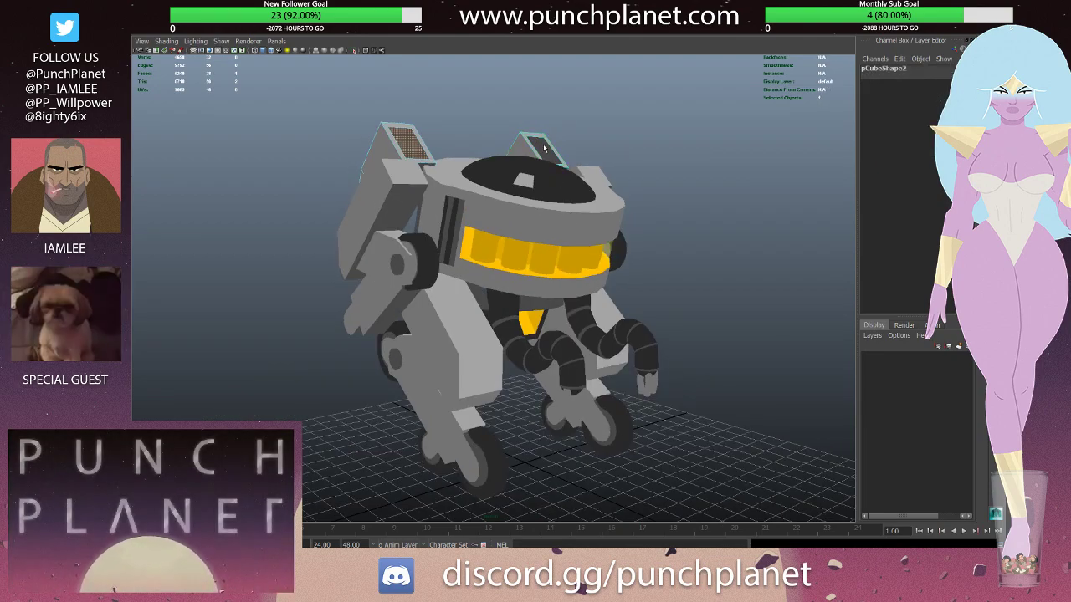
{"action": "left_click", "coordinate": [544, 148], "text": "shift"}
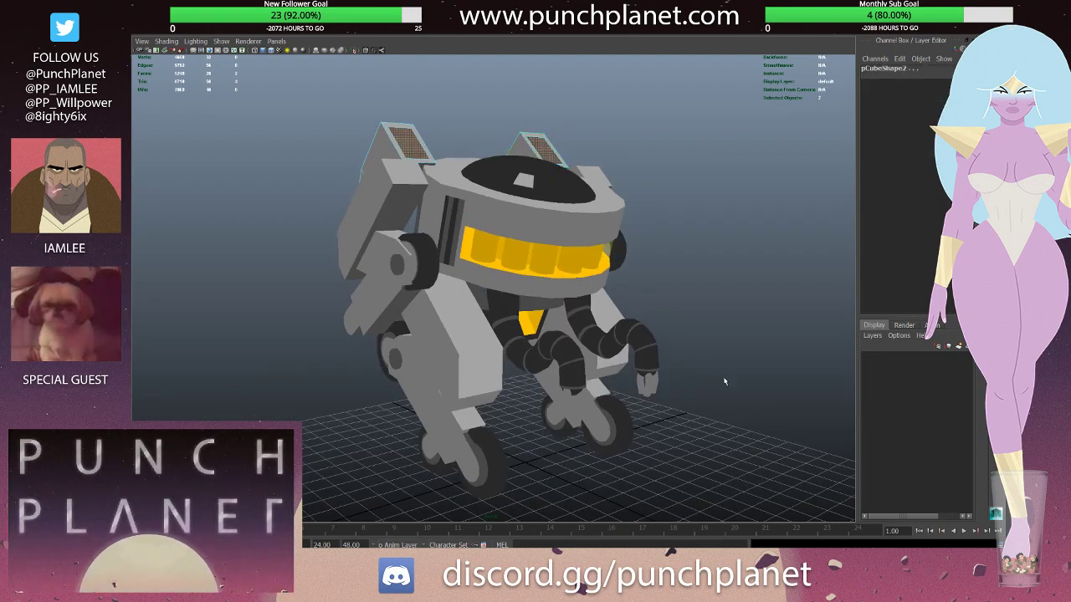
{"action": "left_click", "coordinate": [656, 416]}
{"action": "mouse_move", "coordinate": [656, 416]}
{"action": "left_mouse_down", "text": "alt"}
{"action": "mouse_move", "coordinate": [567, 177]}
{"action": "mouse_move", "coordinate": [456, 153]}
{"action": "mouse_move", "coordinate": [510, 133]}
{"action": "left_mouse_up", "text": "alt"}
{"action": "left_click", "coordinate": [519, 132]}
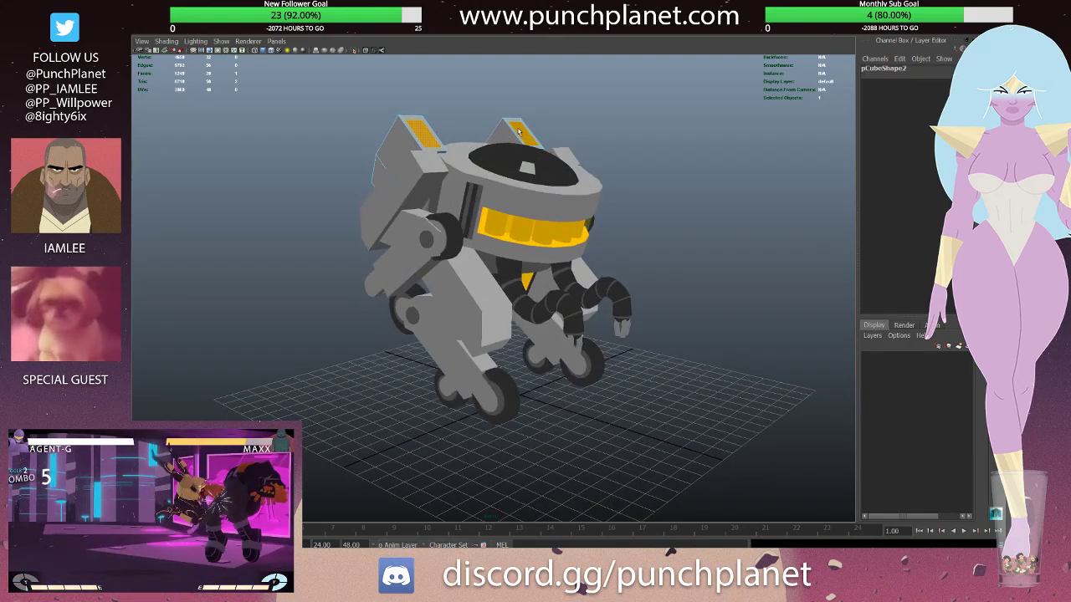
- Try extruding the ear piece, then undo it and return to whole-object selection
{"action": "key", "text": "ctrl+e"}
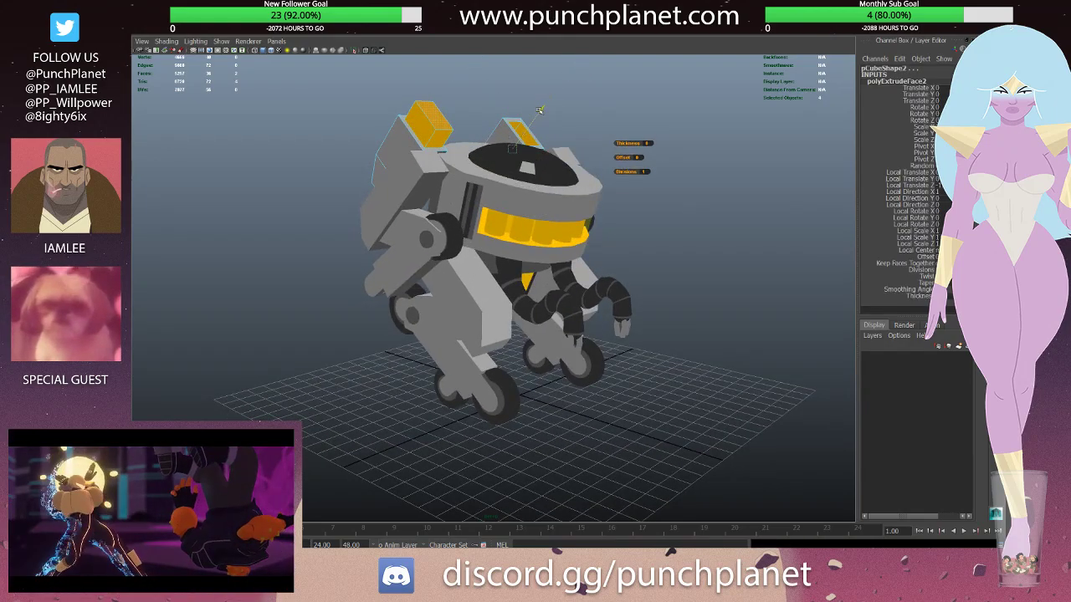
{"action": "key", "text": "ctrl+z"}
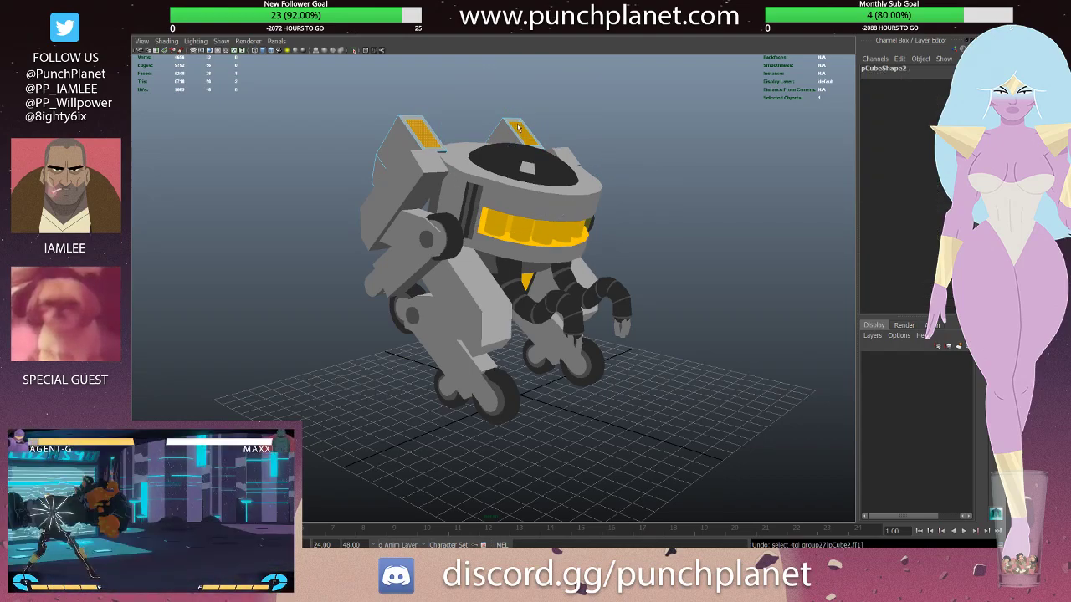
{"action": "key", "text": "ctrl+z"}
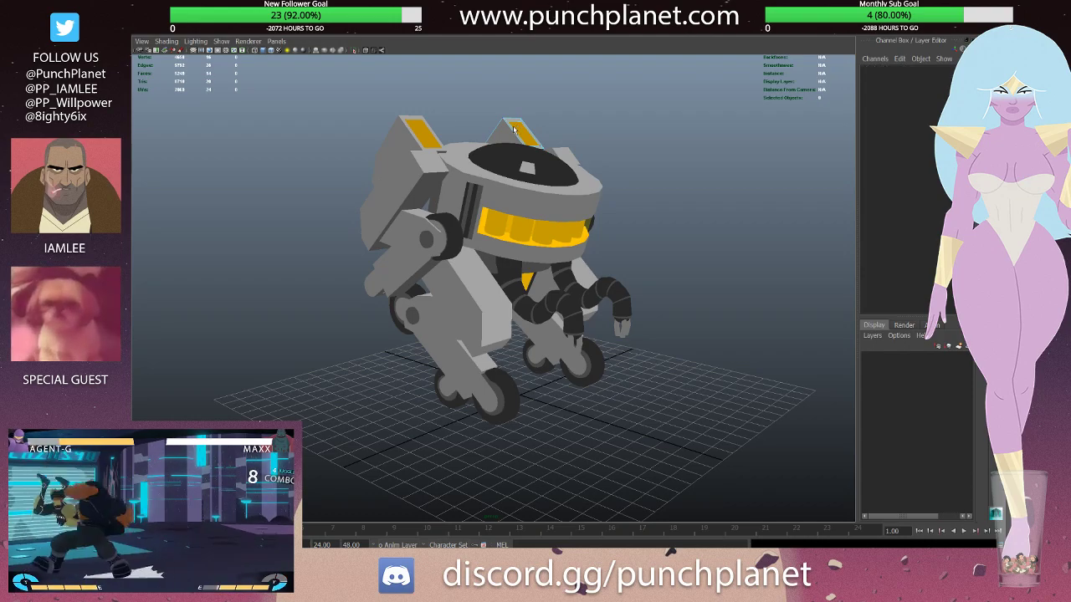
{"action": "left_click", "coordinate": [513, 130]}
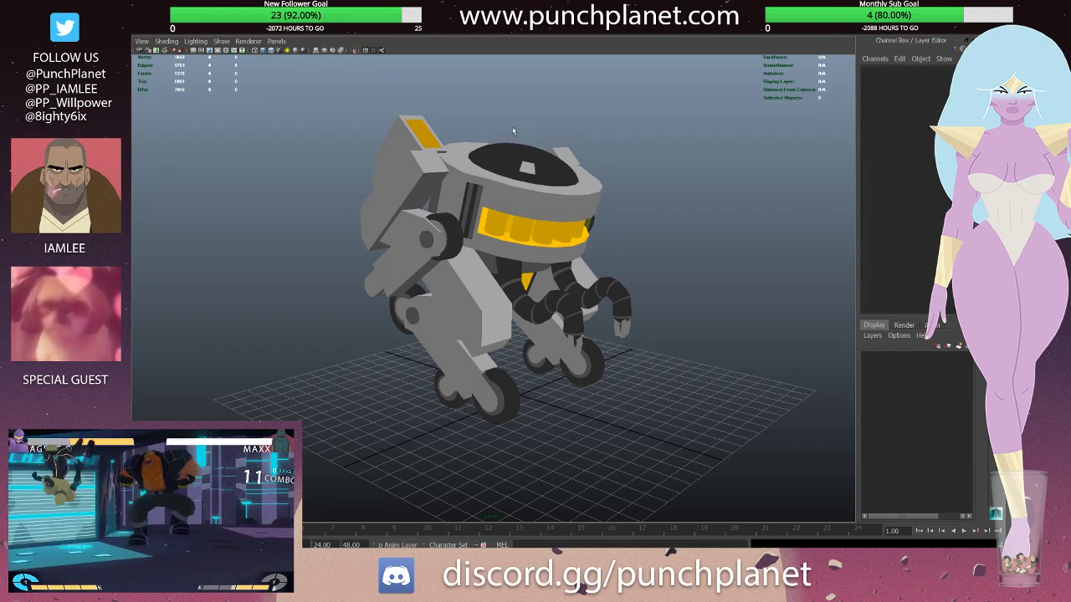
{"action": "left_click", "coordinate": [421, 133]}
{"action": "key", "text": "ctrl+e"}
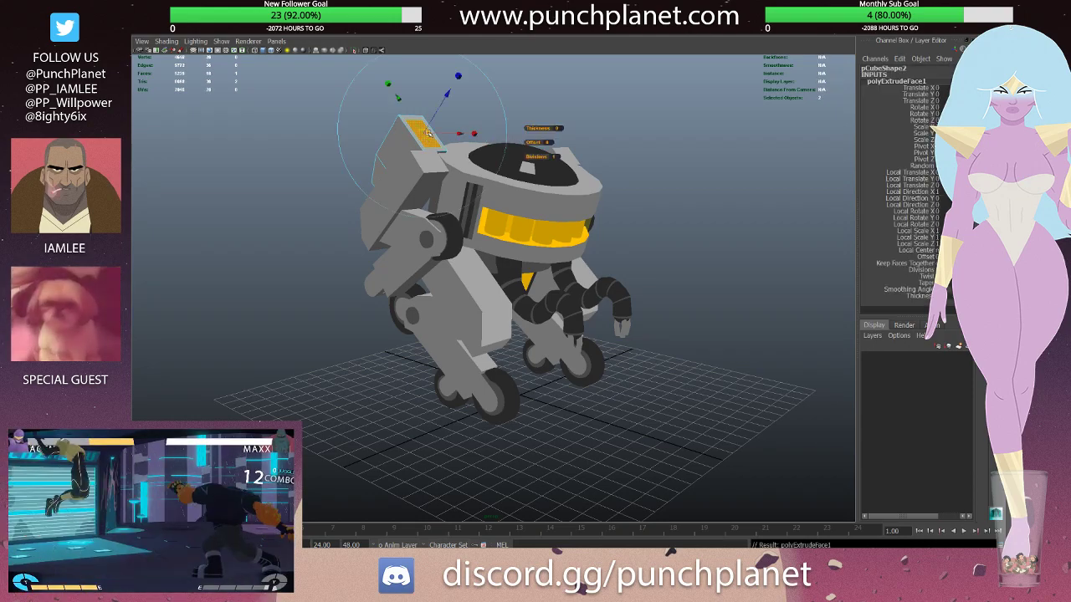
{"action": "left_click", "coordinate": [450, 92]}
{"action": "key", "text": "ctrl+z"}
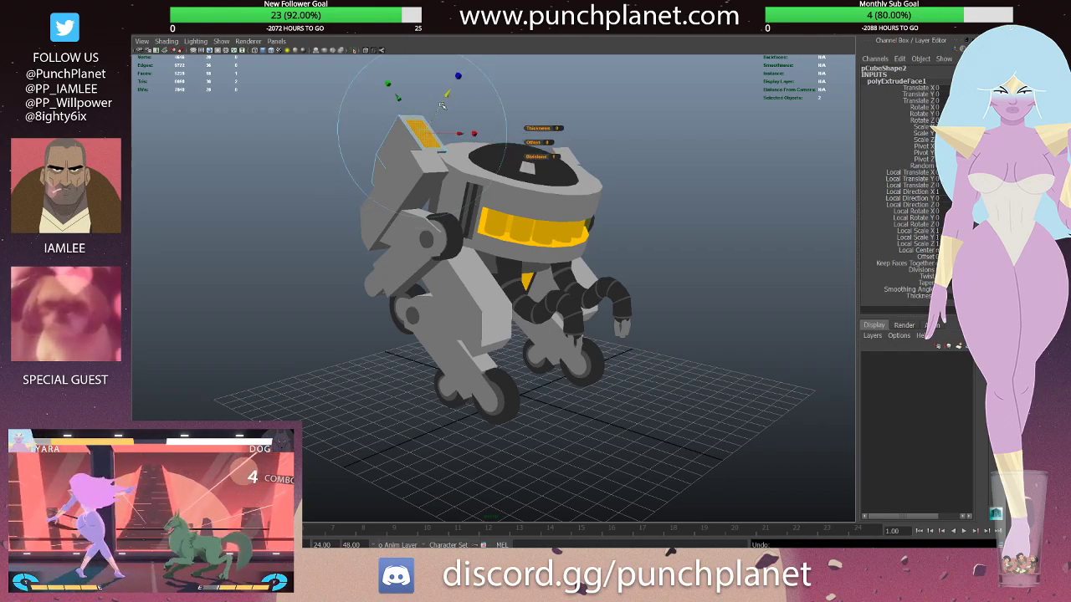
{"action": "key", "text": "F8"}
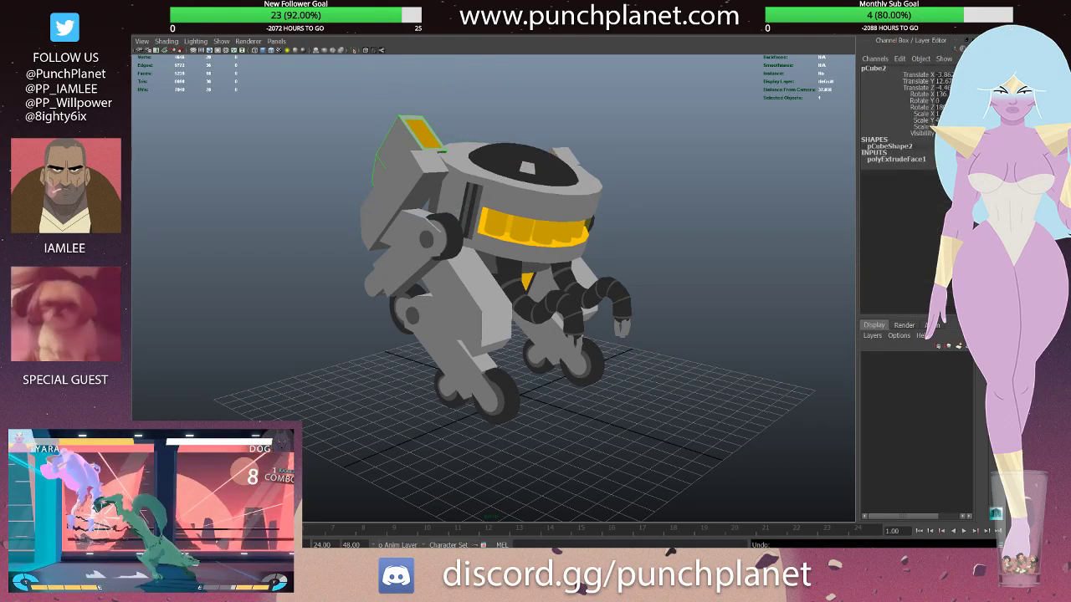
- Extrude the left ear's top face and offset it inward to form a rim
{"action": "left_click_drag", "start_coordinate": [381, 159], "coordinate": [402, 115], "text": "alt"}
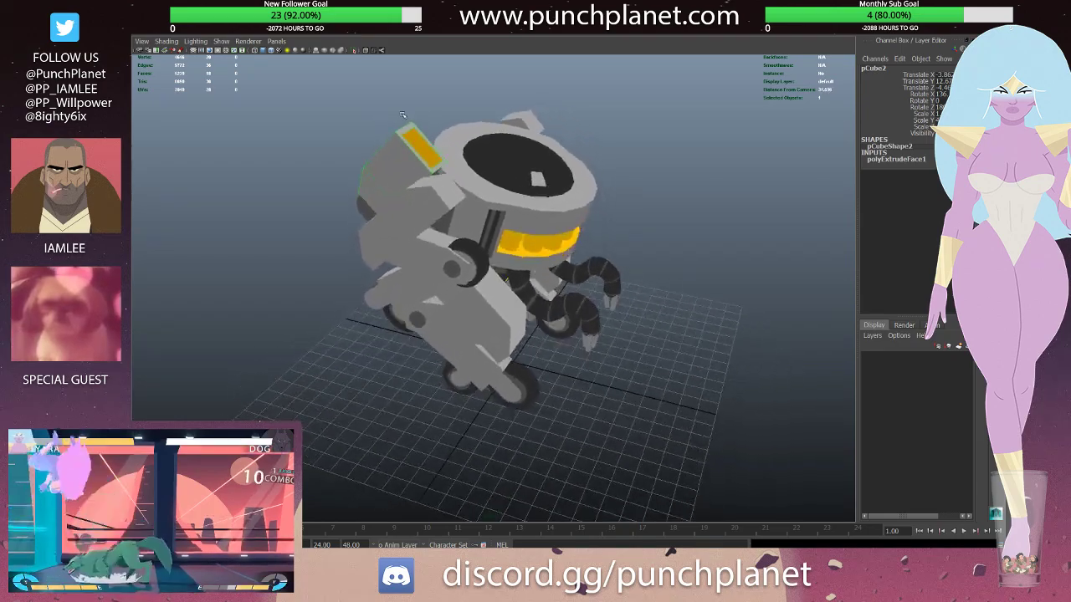
{"action": "key", "text": "F11"}
{"action": "left_click", "coordinate": [418, 152]}
{"action": "key", "text": "ctrl+e"}
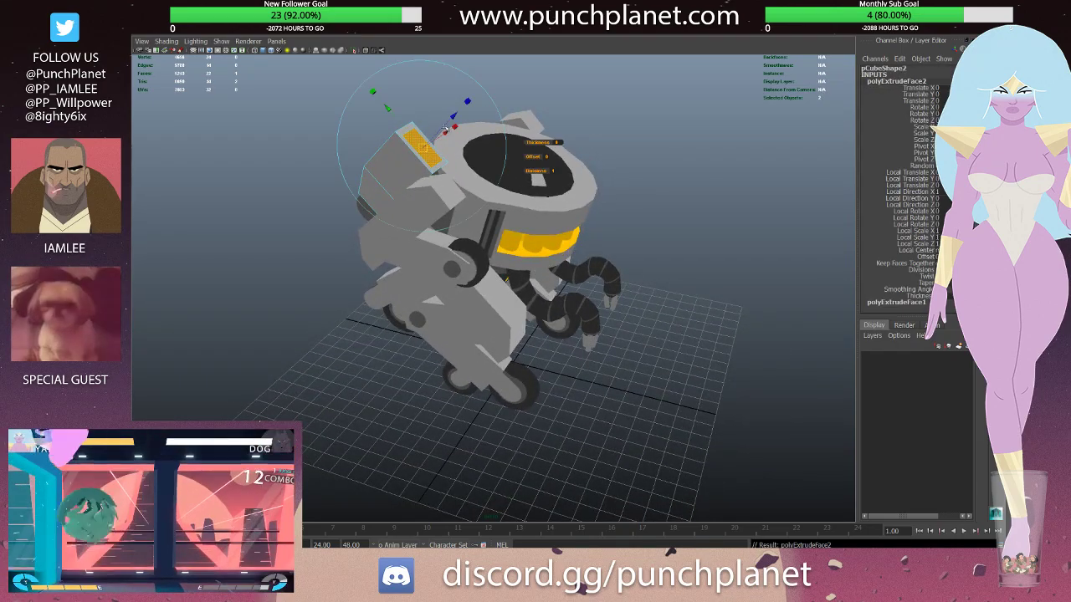
{"action": "left_click_drag", "start_coordinate": [458, 111], "coordinate": [410, 144]}
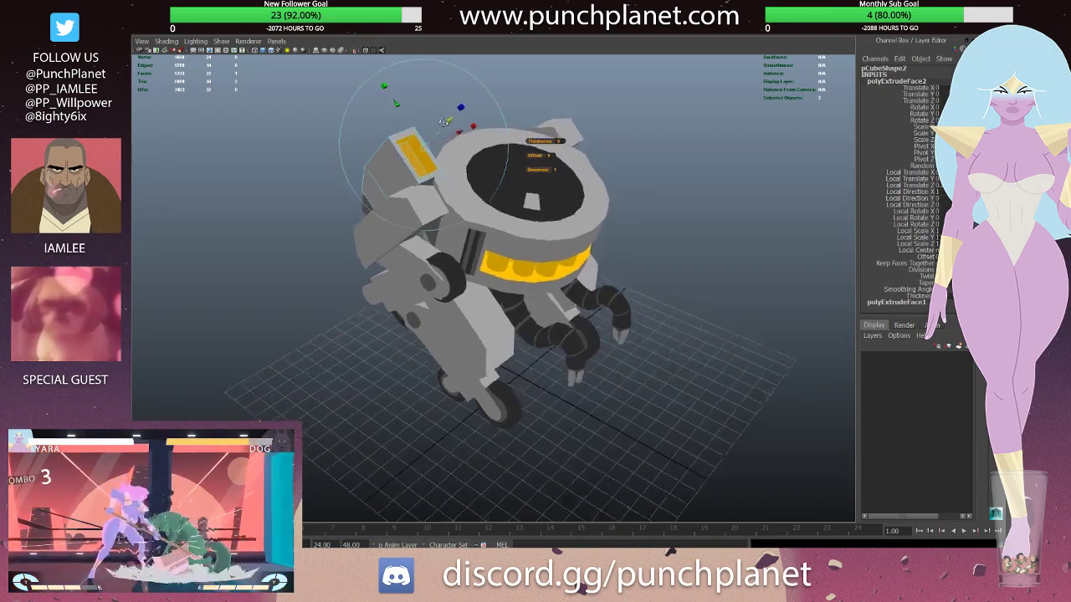
{"action": "left_click", "coordinate": [411, 132]}
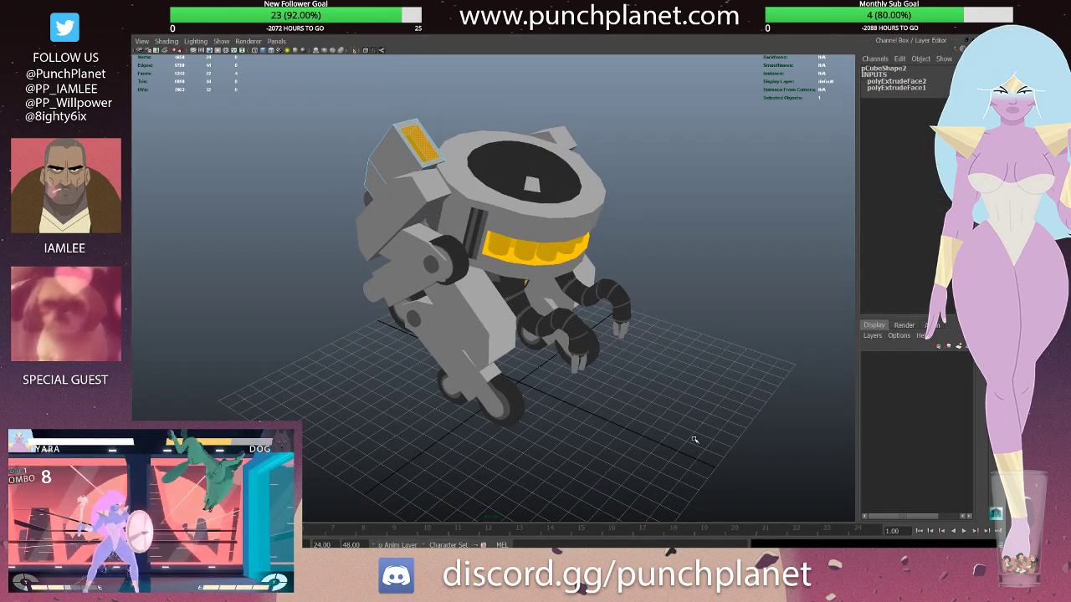
{"action": "left_click", "coordinate": [664, 195]}
{"action": "right_click_drag", "start_coordinate": [665, 196], "coordinate": [581, 178], "text": "alt"}
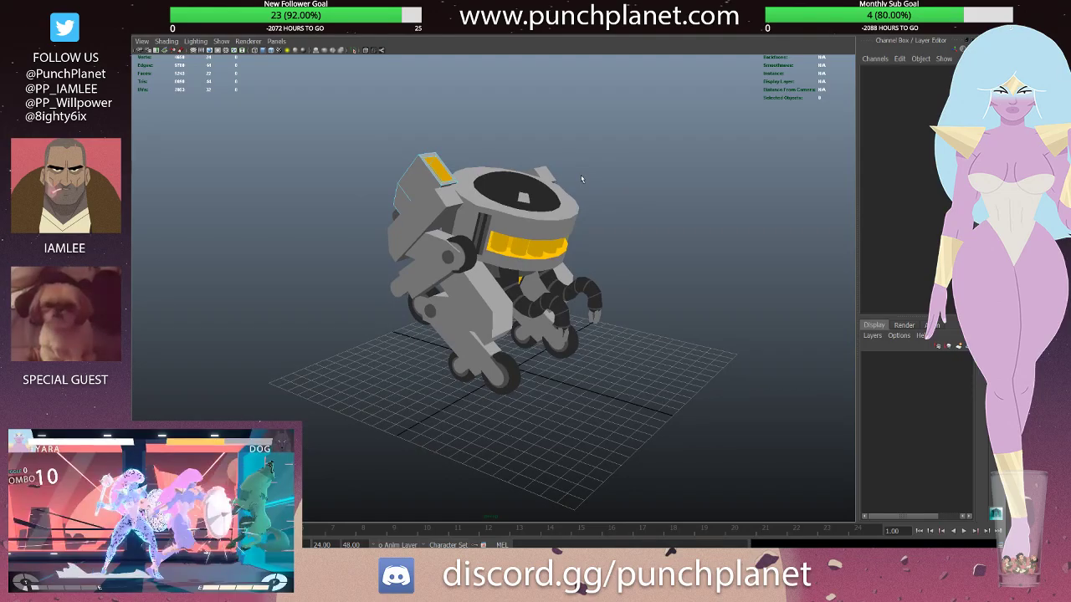
{"action": "mouse_move", "coordinate": [642, 159]}
{"action": "left_mouse_down", "text": "alt"}
{"action": "mouse_move", "coordinate": [665, 176]}
{"action": "mouse_move", "coordinate": [586, 167]}
{"action": "left_mouse_up", "text": "alt"}
- Orbit around the ear to inspect its inset yellow panel, then view the robot from the front
{"action": "scroll", "coordinate": [521, 160], "scroll_direction": "up", "scroll_amount": 5}
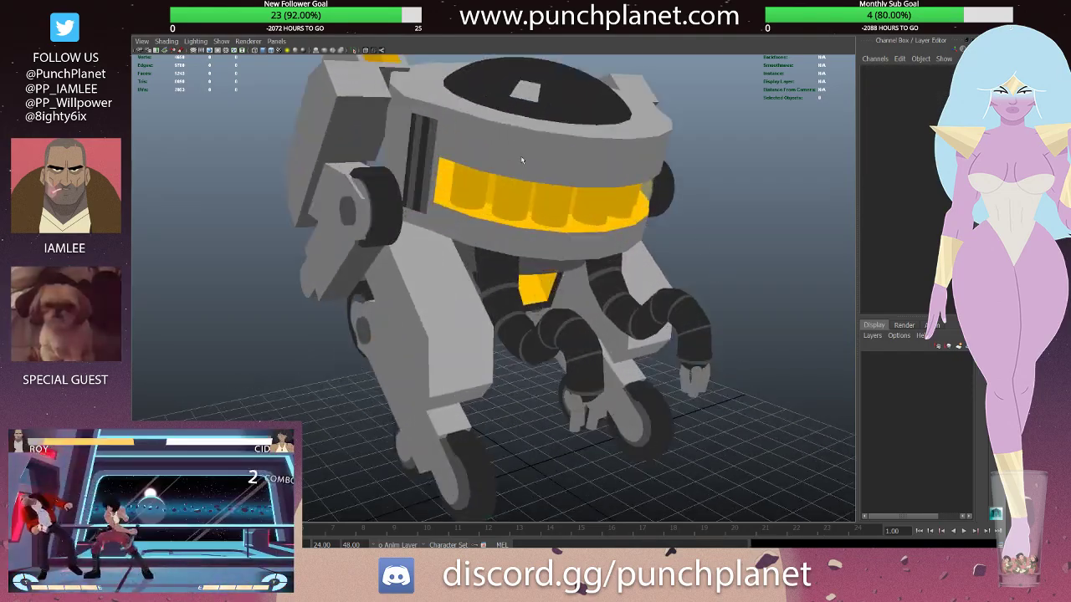
{"action": "left_click_drag", "start_coordinate": [521, 160], "coordinate": [479, 202], "text": "alt"}
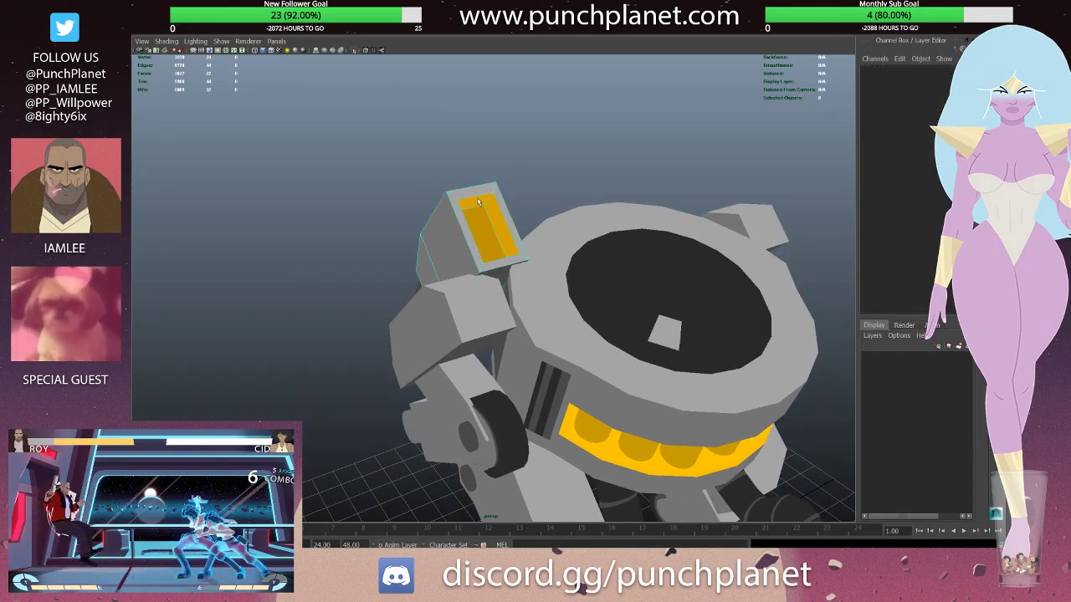
{"action": "left_click", "coordinate": [478, 203]}
{"action": "left_click_drag", "start_coordinate": [494, 215], "coordinate": [447, 220], "text": "alt"}
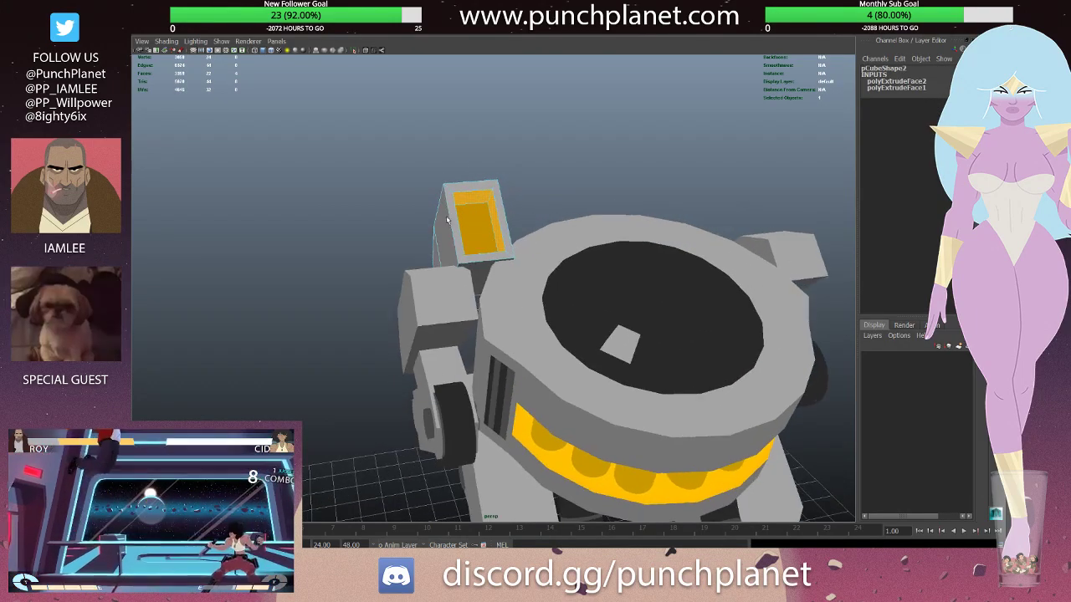
{"action": "mouse_move", "coordinate": [539, 221]}
{"action": "left_mouse_down", "text": "alt"}
{"action": "mouse_move", "coordinate": [496, 210]}
{"action": "mouse_move", "coordinate": [480, 220]}
{"action": "left_mouse_up", "text": "alt"}
{"action": "key", "text": "w"}
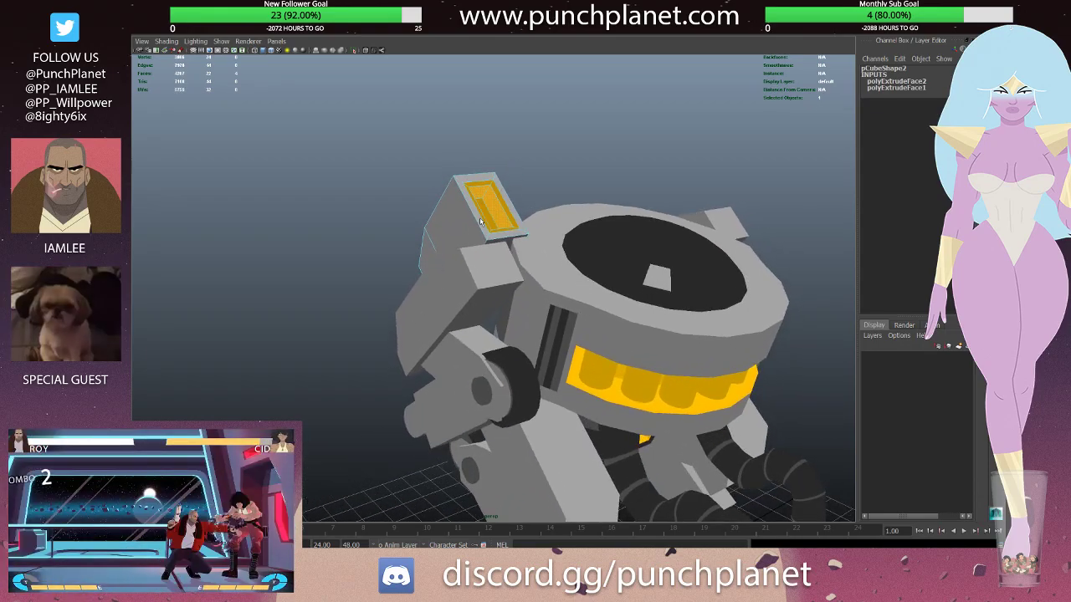
{"action": "left_click", "coordinate": [598, 96]}
{"action": "scroll", "coordinate": [598, 95], "scroll_direction": "down", "scroll_amount": 3}
{"action": "mouse_move", "coordinate": [599, 95]}
{"action": "left_mouse_down", "text": "alt"}
{"action": "mouse_move", "coordinate": [583, 151]}
{"action": "mouse_move", "coordinate": [525, 188]}
{"action": "mouse_move", "coordinate": [576, 194]}
{"action": "left_mouse_up", "text": "alt"}
{"action": "scroll", "coordinate": [576, 195], "scroll_direction": "up", "scroll_amount": 3}
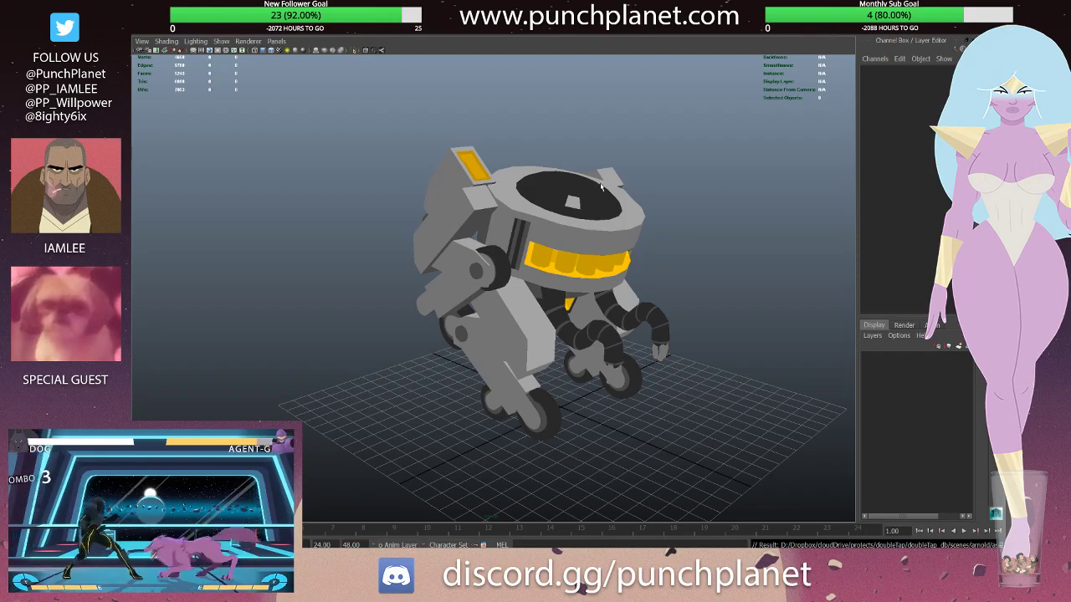
{"action": "mouse_move", "coordinate": [648, 261]}
{"action": "left_mouse_down", "text": "alt"}
{"action": "mouse_move", "coordinate": [633, 244]}
{"action": "mouse_move", "coordinate": [647, 249]}
{"action": "mouse_move", "coordinate": [514, 255]}
{"action": "mouse_move", "coordinate": [473, 205]}
{"action": "mouse_move", "coordinate": [470, 219]}
{"action": "left_mouse_up", "text": "alt"}
{"action": "scroll", "coordinate": [514, 255], "scroll_direction": "up", "scroll_amount": 2}
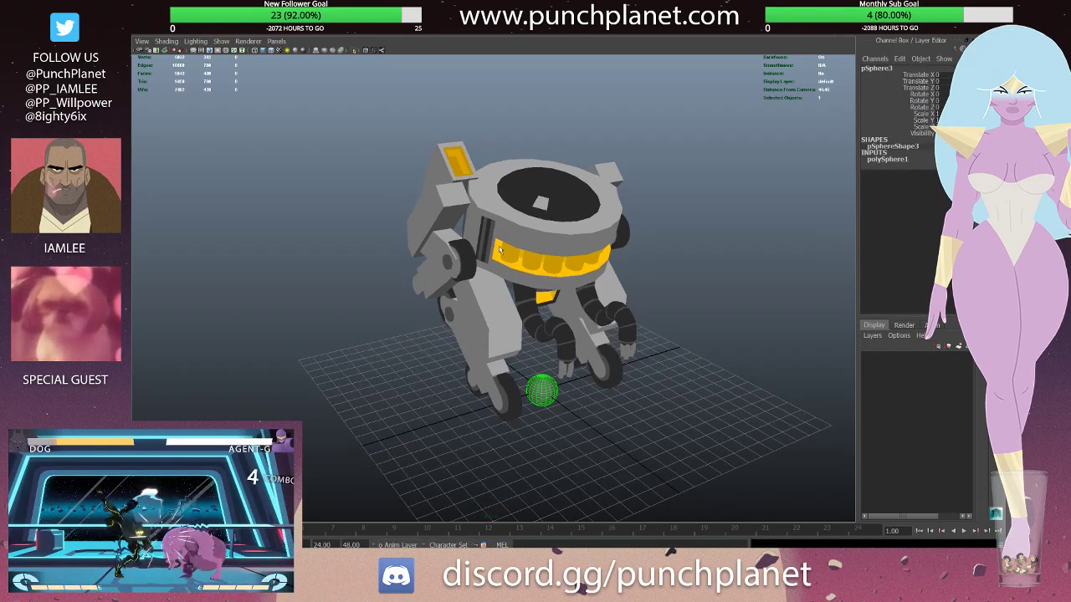
{"action": "left_click_drag", "start_coordinate": [470, 219], "coordinate": [502, 251], "text": "alt"}
{"action": "left_click", "coordinate": [894, 159]}
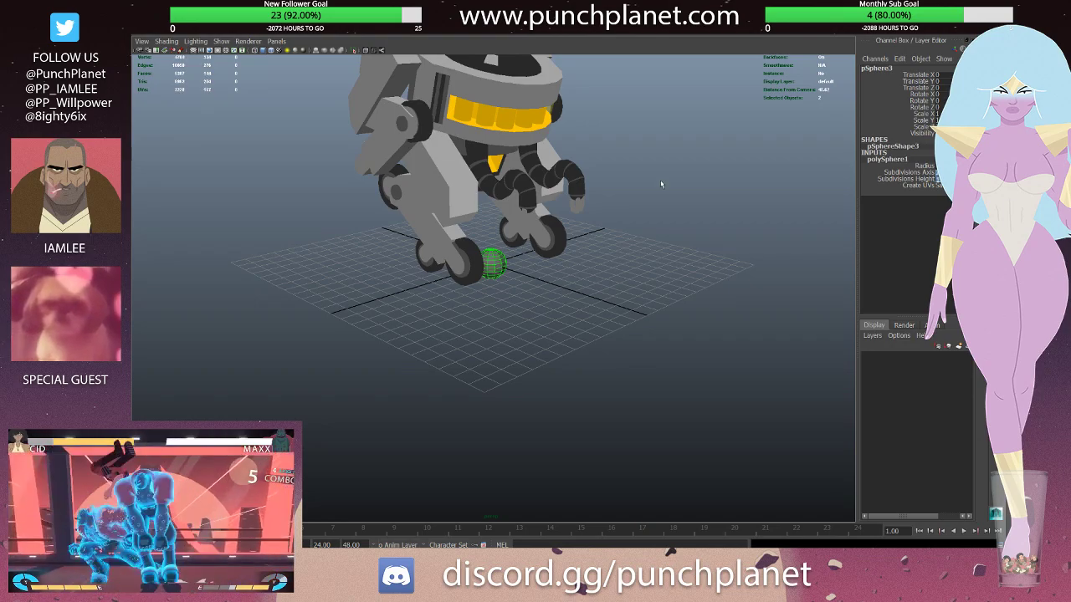
{"action": "left_click_drag", "start_coordinate": [661, 184], "coordinate": [479, 219], "text": "alt"}
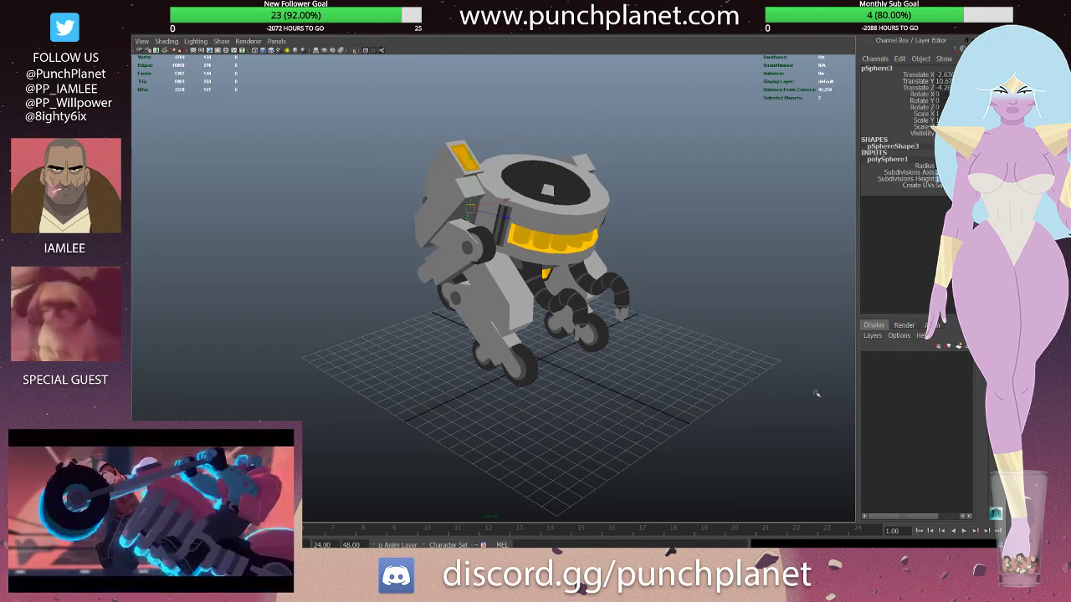
{"action": "mouse_move", "coordinate": [806, 392]}
{"action": "left_mouse_down", "text": "alt"}
{"action": "mouse_move", "coordinate": [478, 210]}
{"action": "mouse_move", "coordinate": [411, 222]}
{"action": "left_mouse_up", "text": "alt"}
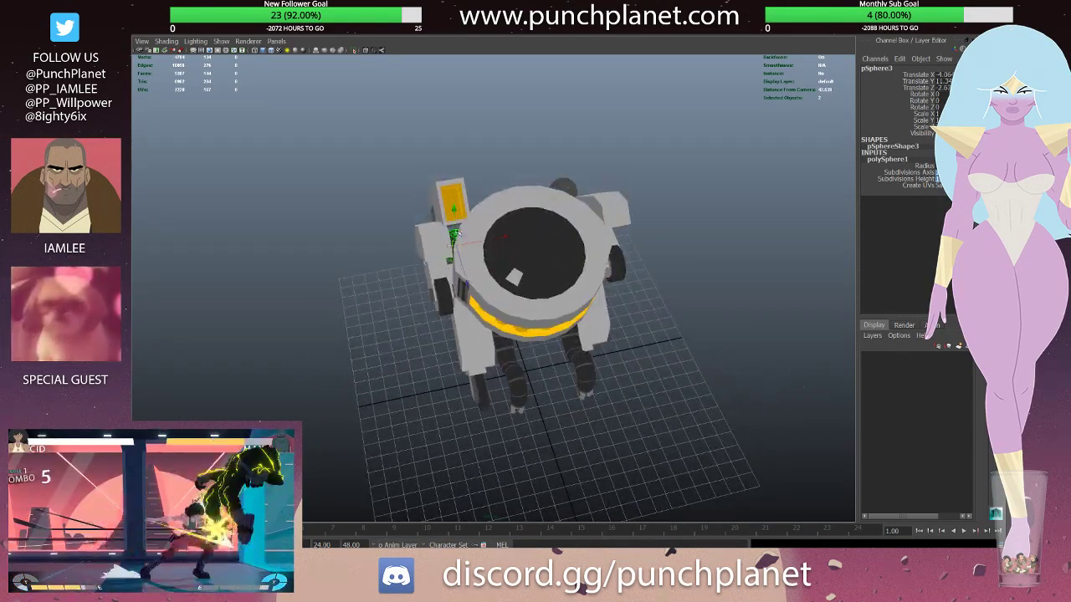
{"action": "left_click", "coordinate": [513, 267]}
{"action": "left_click", "coordinate": [456, 236]}
{"action": "key", "text": "e"}
{"action": "mouse_move", "coordinate": [489, 251]}
{"action": "left_mouse_down"}
{"action": "mouse_move", "coordinate": [514, 280]}
{"action": "mouse_move", "coordinate": [457, 216]}
{"action": "mouse_move", "coordinate": [458, 200]}
{"action": "mouse_move", "coordinate": [452, 214]}
{"action": "left_mouse_up"}
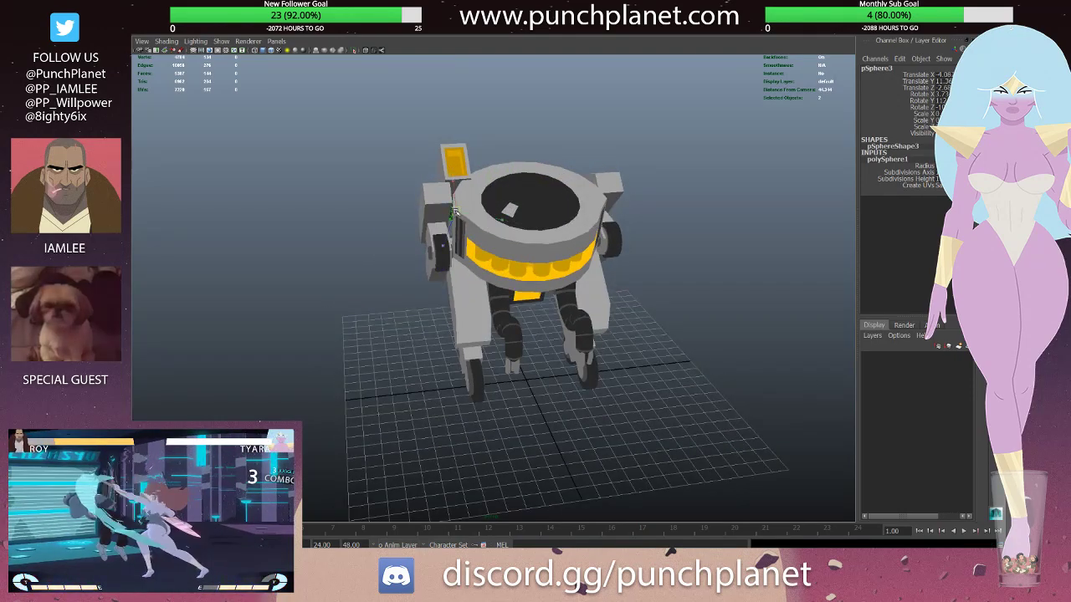
{"action": "left_click", "coordinate": [407, 173]}
{"action": "mouse_move", "coordinate": [407, 174]}
{"action": "left_mouse_down", "text": "alt"}
{"action": "mouse_move", "coordinate": [420, 191]}
{"action": "mouse_move", "coordinate": [435, 178]}
{"action": "left_mouse_up", "text": "alt"}
{"action": "scroll", "coordinate": [435, 178], "scroll_direction": "up", "scroll_amount": 3}
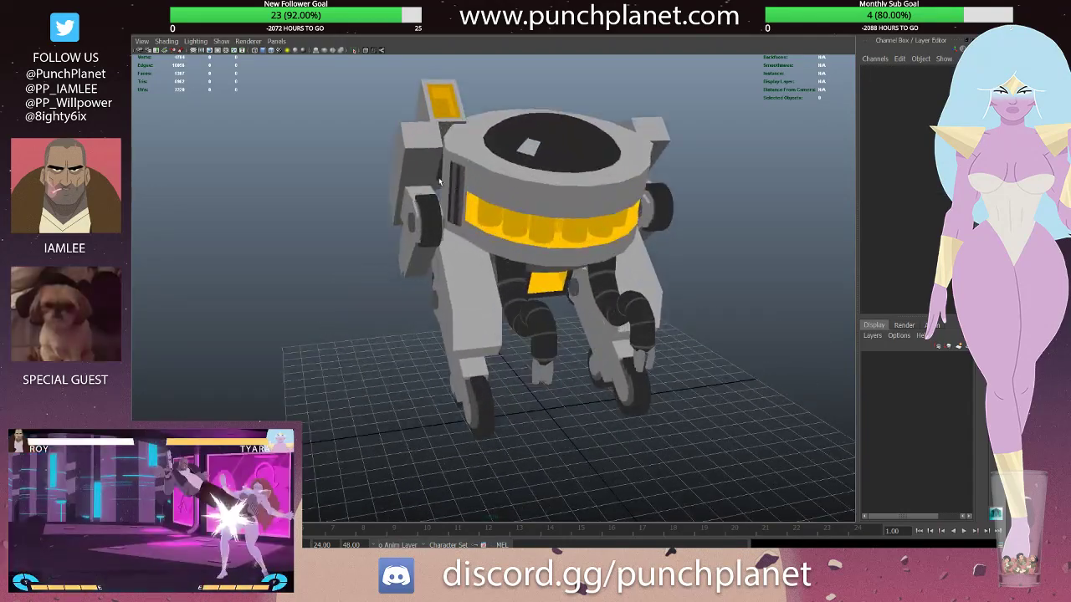
{"action": "left_click", "coordinate": [448, 165]}
{"action": "left_click", "coordinate": [448, 165]}
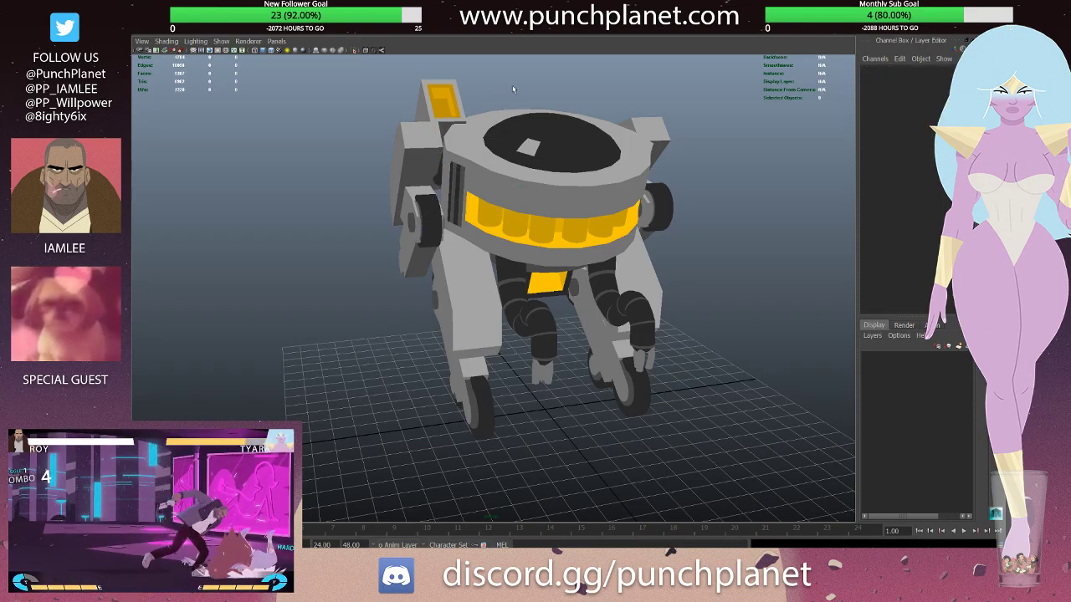
{"action": "mouse_move", "coordinate": [448, 165]}
{"action": "left_mouse_down", "text": "alt"}
{"action": "mouse_move", "coordinate": [516, 145]}
{"action": "mouse_move", "coordinate": [682, 148]}
{"action": "mouse_move", "coordinate": [498, 159]}
{"action": "mouse_move", "coordinate": [484, 217]}
{"action": "mouse_move", "coordinate": [462, 216]}
{"action": "mouse_move", "coordinate": [558, 248]}
{"action": "left_mouse_up", "text": "alt"}
- Select the curled arm tube pCylinder9 and orbit to a side view of it
{"action": "scroll", "coordinate": [511, 233], "scroll_direction": "up", "scroll_amount": 5}
{"action": "scroll", "coordinate": [558, 248], "scroll_direction": "up", "scroll_amount": 3}
{"action": "left_click", "coordinate": [528, 193]}
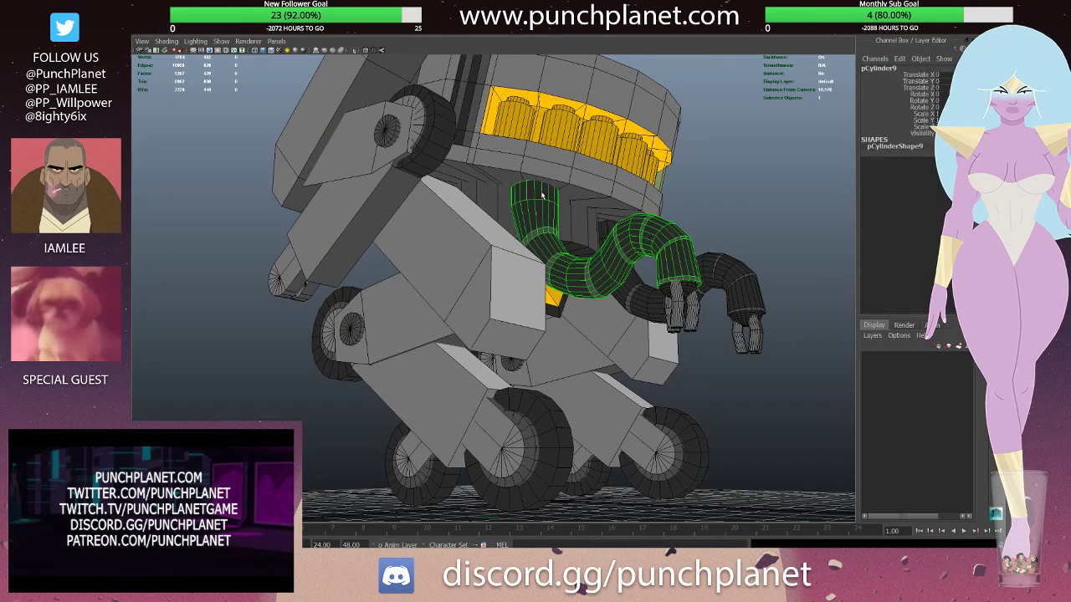
{"action": "left_click_drag", "start_coordinate": [529, 193], "coordinate": [545, 224], "text": "alt"}
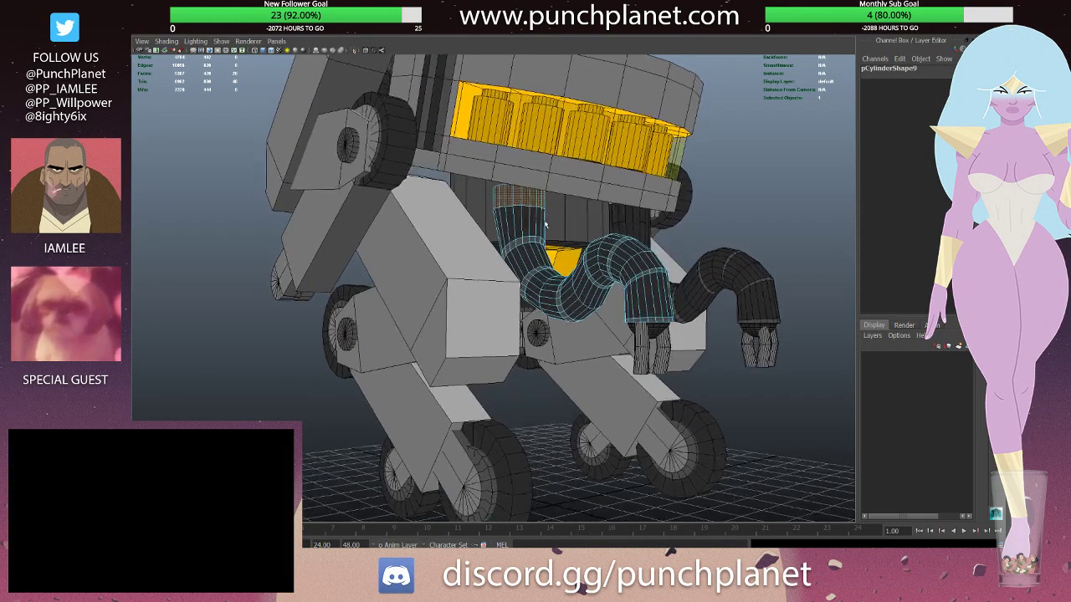
{"action": "left_click", "coordinate": [739, 392]}
{"action": "mouse_move", "coordinate": [739, 393]}
{"action": "left_mouse_down", "text": "alt"}
{"action": "mouse_move", "coordinate": [734, 220]}
{"action": "mouse_move", "coordinate": [694, 229]}
{"action": "mouse_move", "coordinate": [687, 257]}
{"action": "mouse_move", "coordinate": [626, 260]}
{"action": "left_mouse_up", "text": "alt"}
{"action": "scroll", "coordinate": [737, 224], "scroll_direction": "down", "scroll_amount": 5}
{"action": "scroll", "coordinate": [691, 239], "scroll_direction": "up", "scroll_amount": 3}
{"action": "scroll", "coordinate": [626, 260], "scroll_direction": "down", "scroll_amount": 3}
{"action": "left_click_drag", "start_coordinate": [540, 242], "coordinate": [600, 243], "text": "alt"}
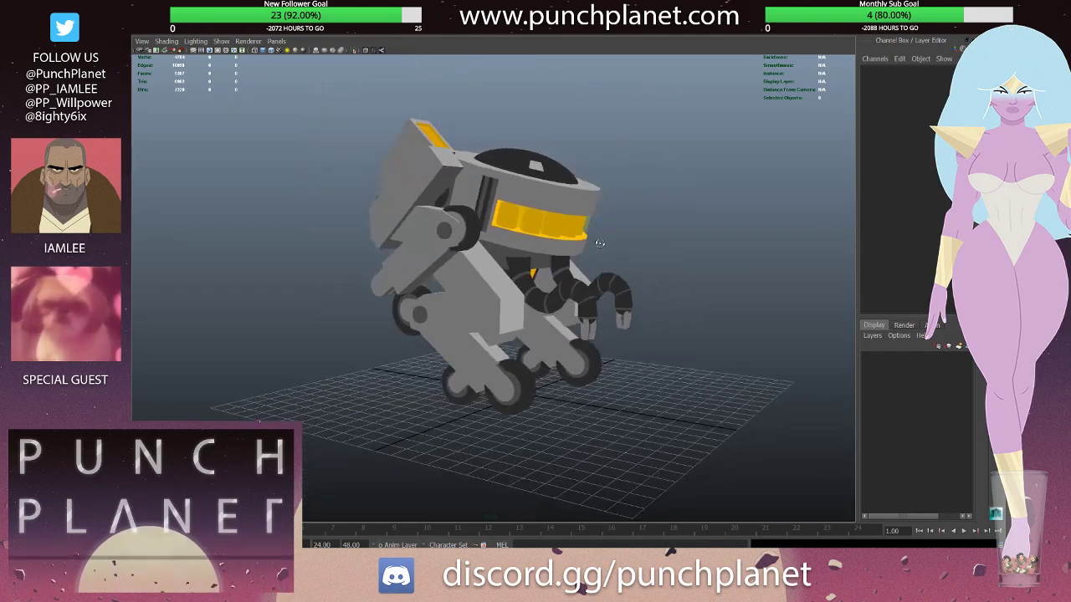
- Select the face loop at the tube's top, shift it slightly, then undo
{"action": "key", "text": "F8"}
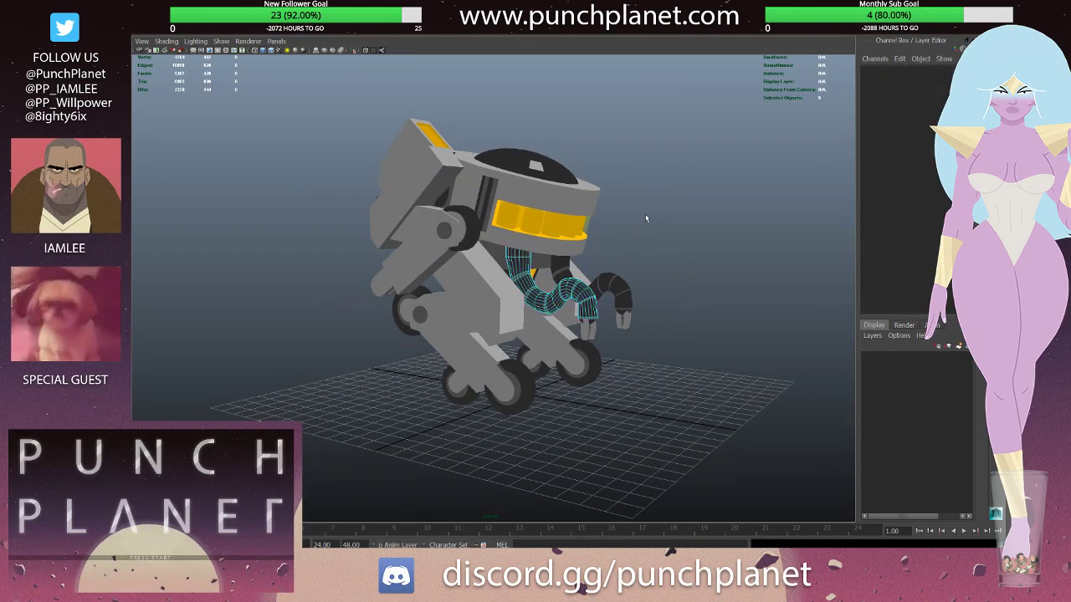
{"action": "scroll", "coordinate": [658, 215], "scroll_direction": "up", "scroll_amount": 5}
{"action": "key", "text": "F8"}
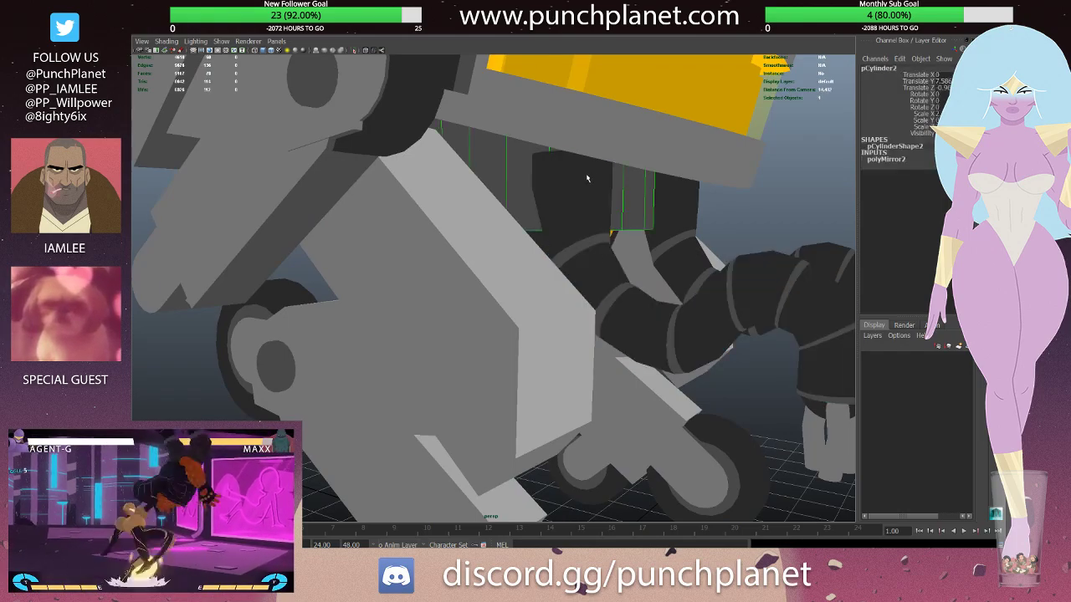
{"action": "left_click", "coordinate": [677, 227]}
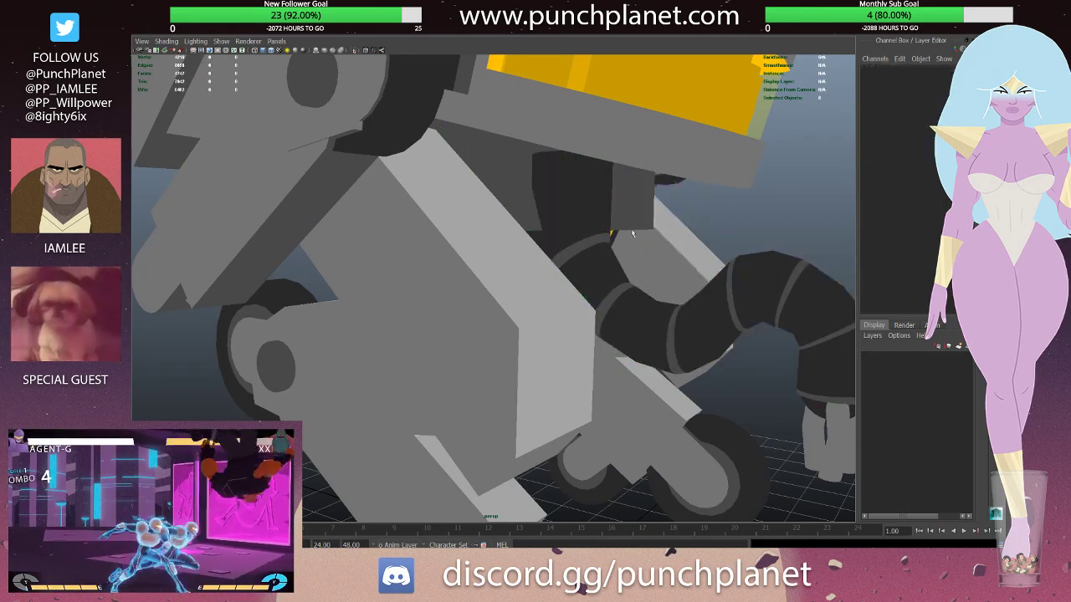
{"action": "left_click", "coordinate": [572, 180]}
{"action": "key", "text": "F8"}
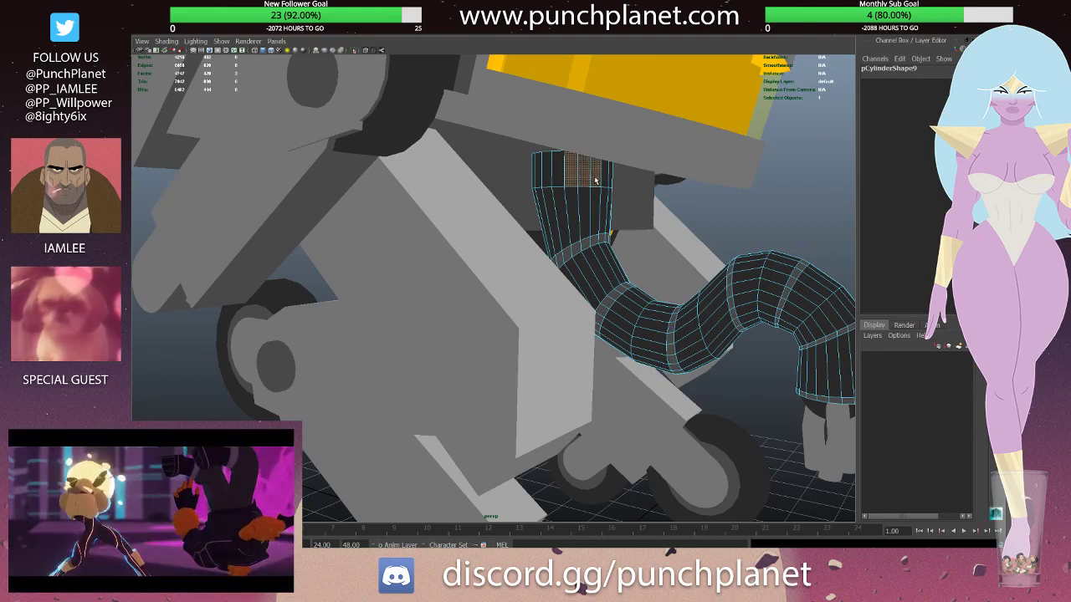
{"action": "double_click", "coordinate": [570, 179]}
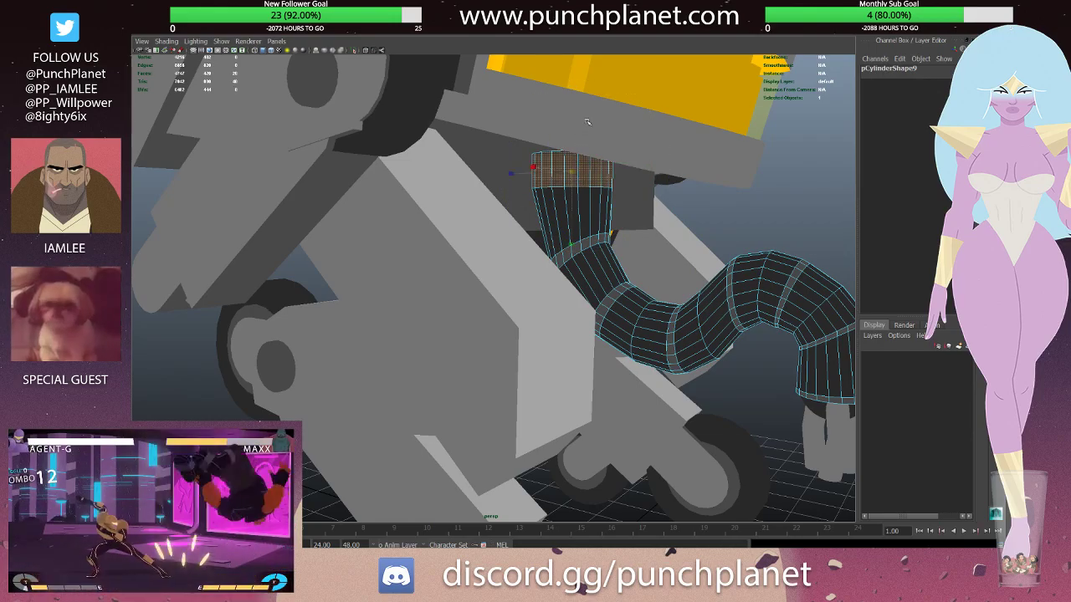
{"action": "middle_click_drag", "start_coordinate": [571, 240], "coordinate": [569, 235]}
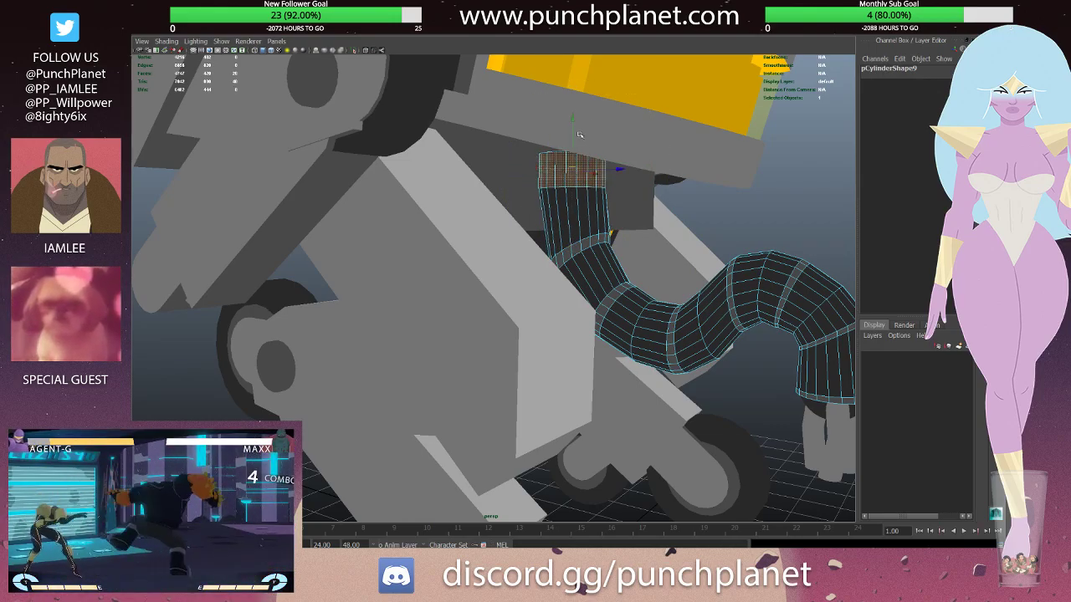
{"action": "key", "text": "ctrl+z"}
{"action": "key", "text": "ctrl+z"}
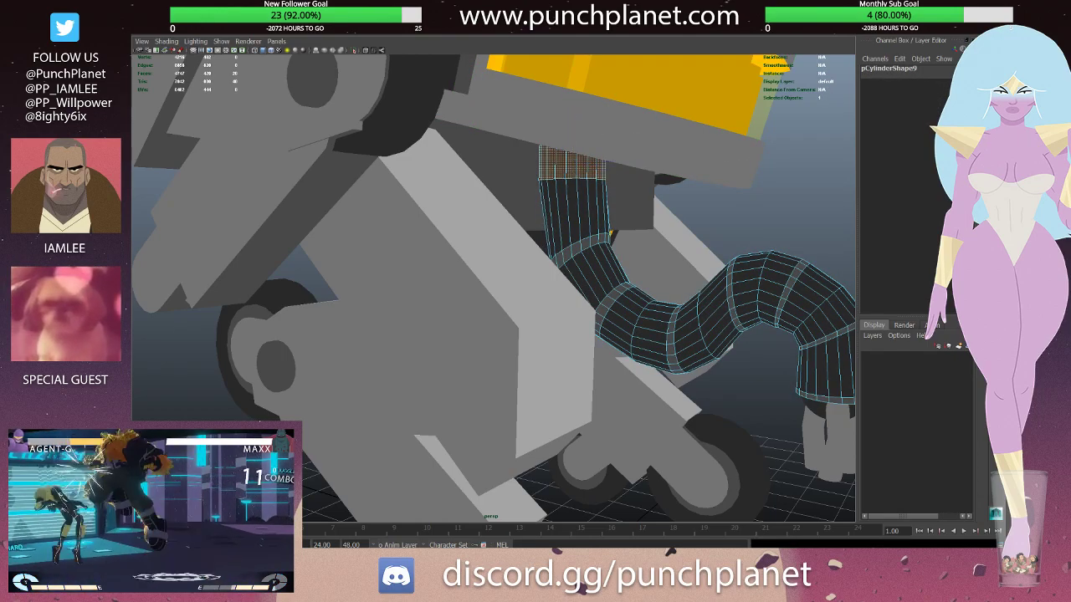
{"action": "key", "text": "ctrl+z"}
- Insert an edge loop near the tube's top, undo it, and reselect the arm tube
{"action": "left_click", "coordinate": [567, 172]}
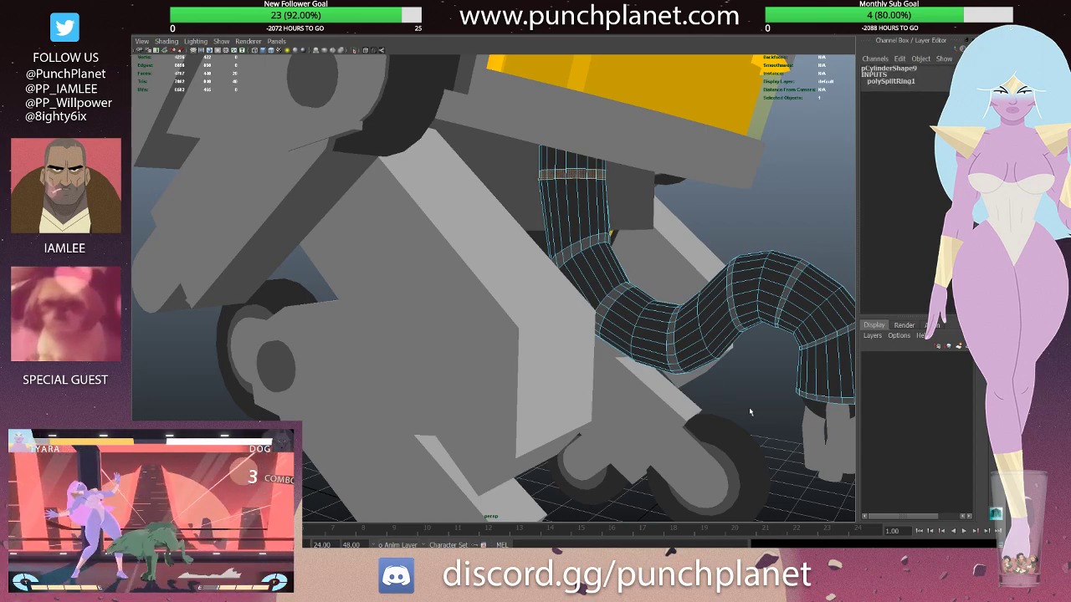
{"action": "key", "text": "ctrl+z"}
{"action": "left_click_drag", "start_coordinate": [777, 393], "coordinate": [688, 178], "text": "alt"}
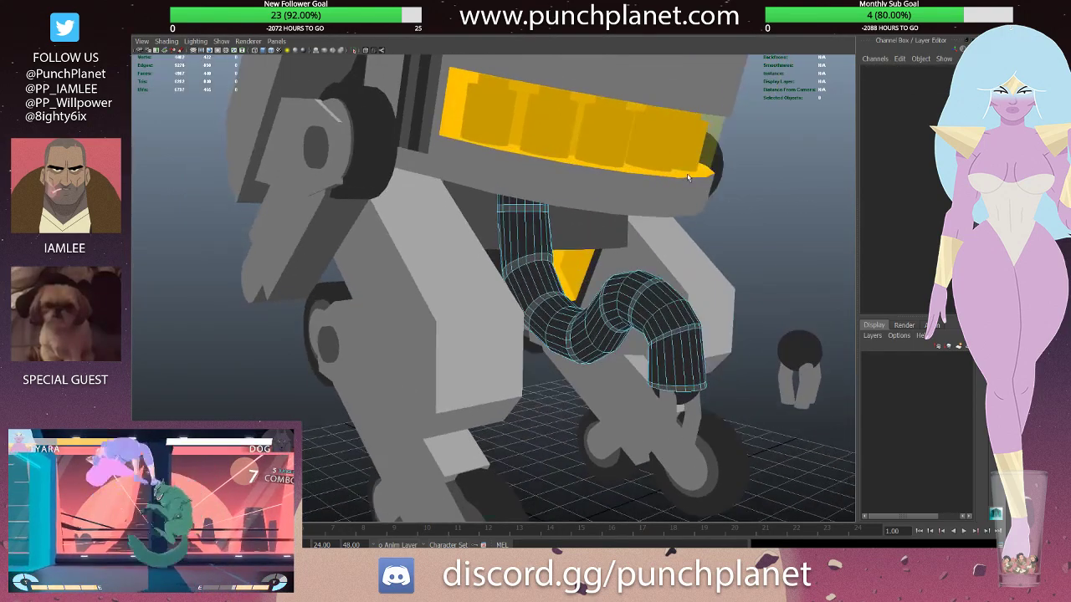
{"action": "left_click_drag", "start_coordinate": [707, 218], "coordinate": [559, 203], "text": "alt"}
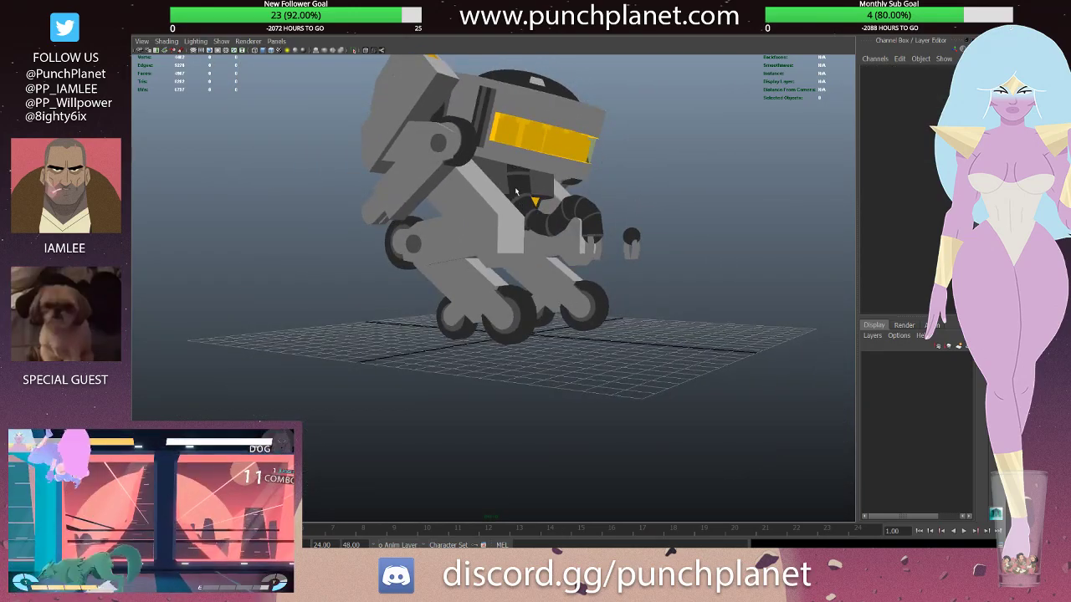
{"action": "left_click", "coordinate": [517, 193]}
{"action": "left_click_drag", "start_coordinate": [516, 193], "coordinate": [496, 201], "text": "alt"}
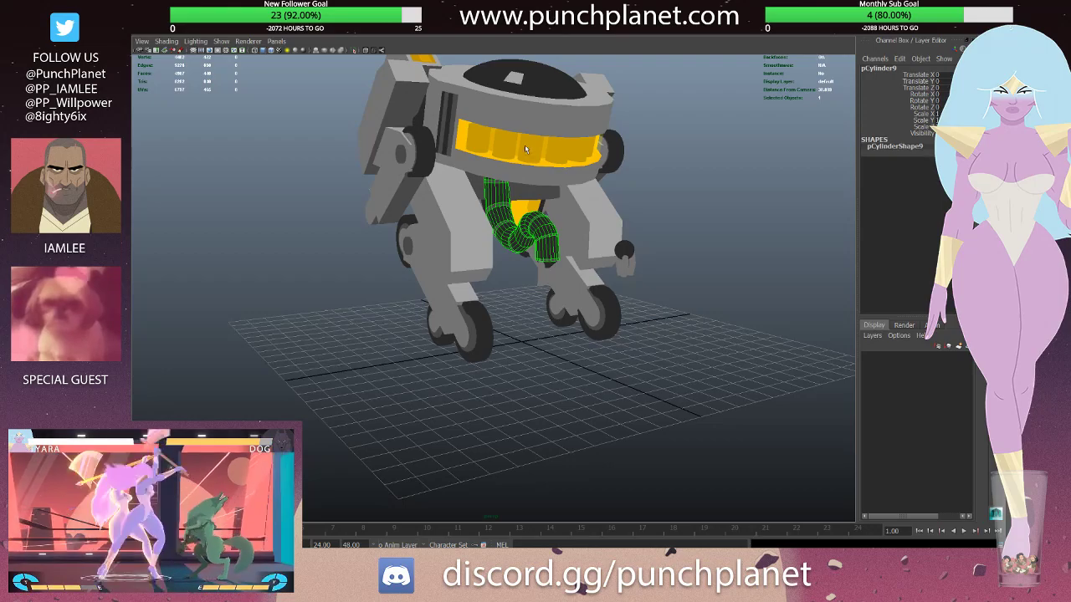
{"action": "left_click_drag", "start_coordinate": [526, 149], "coordinate": [462, 168], "text": "alt"}
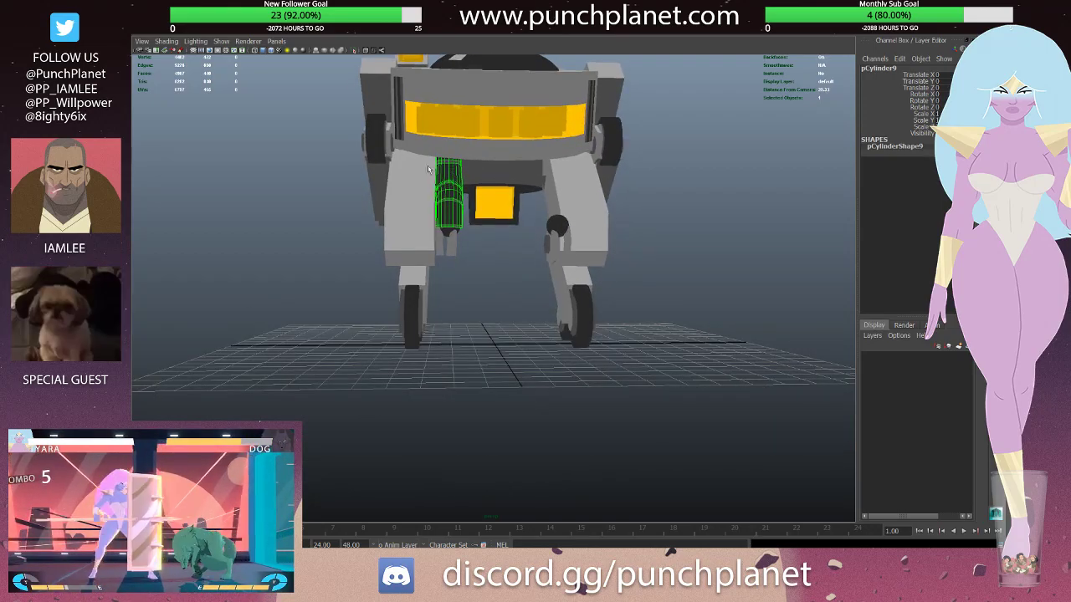
- Show pCylinder9's vertices with the rotate tool, then return to object mode and deselect
{"action": "key", "text": "ctrl+F9"}
{"action": "key", "text": "e"}
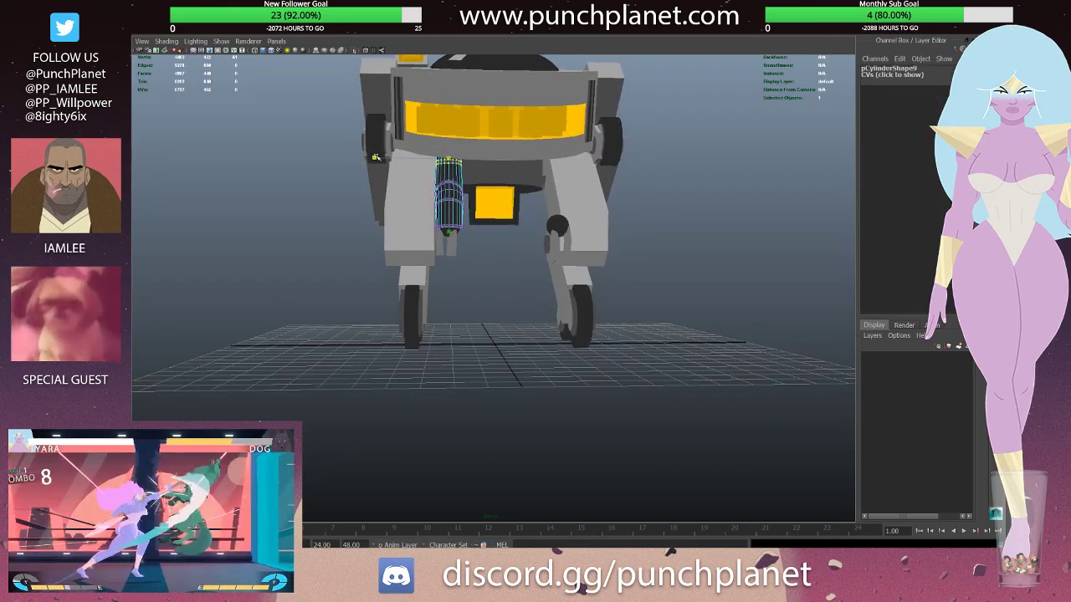
{"action": "left_click_drag", "start_coordinate": [371, 157], "coordinate": [594, 306], "text": "alt"}
{"action": "scroll", "coordinate": [594, 306], "scroll_direction": "up", "scroll_amount": 3}
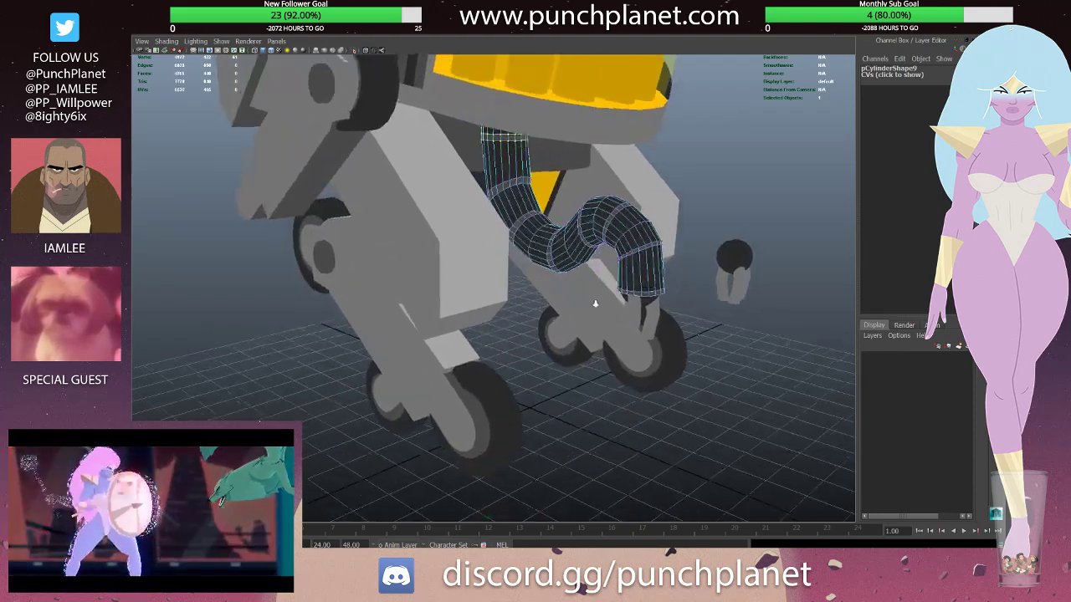
{"action": "key", "text": "F8"}
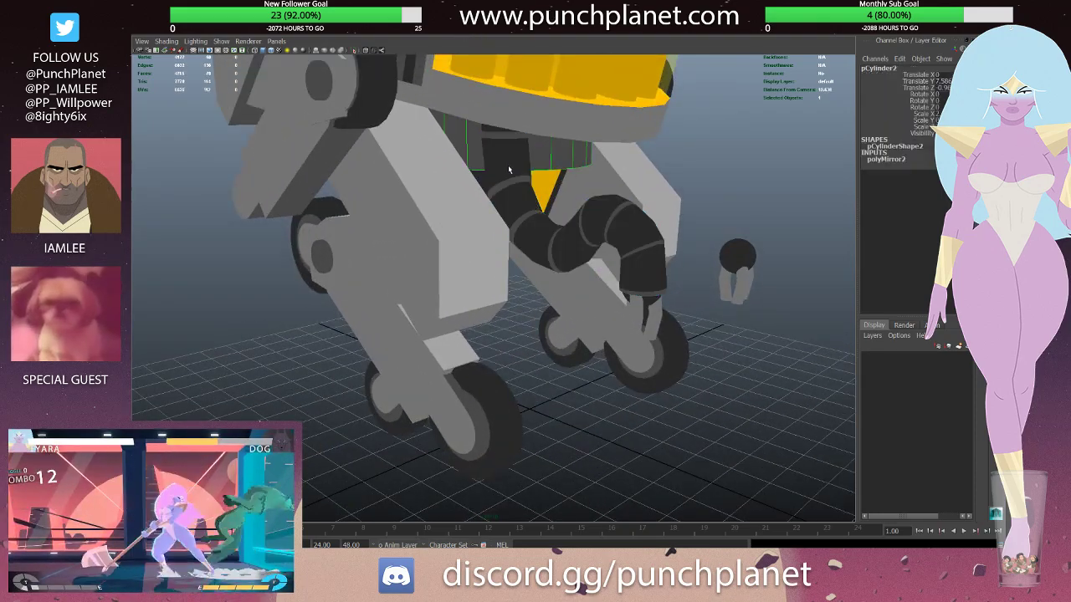
{"action": "left_click_drag", "start_coordinate": [516, 162], "coordinate": [534, 155], "text": "alt"}
{"action": "left_click", "coordinate": [533, 156]}
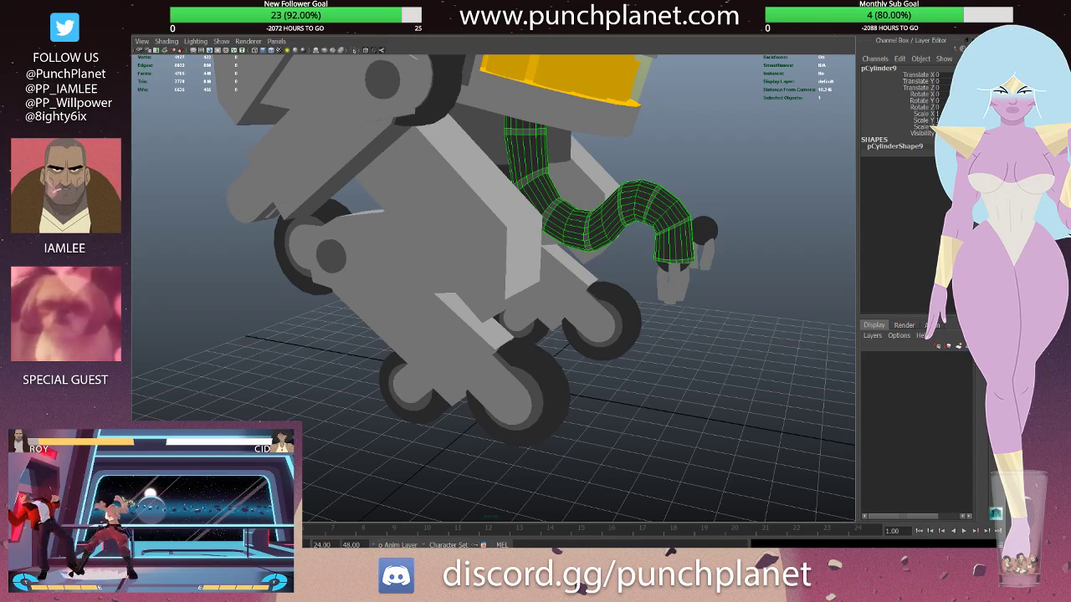
{"action": "left_click", "coordinate": [537, 143], "text": "ctrl"}
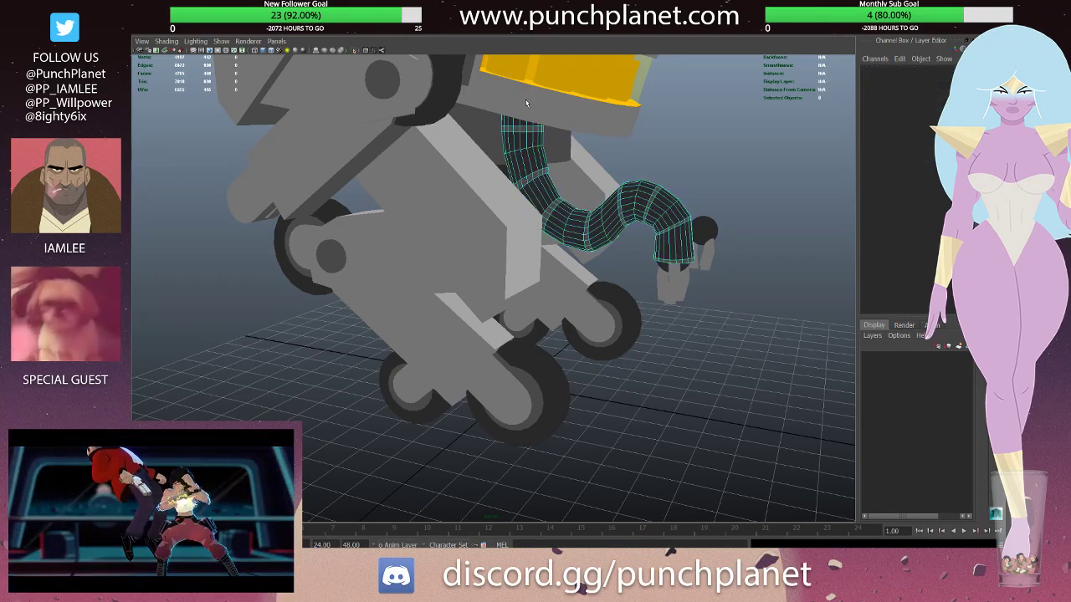
{"action": "left_click_drag", "start_coordinate": [525, 98], "coordinate": [591, 177], "text": "alt"}
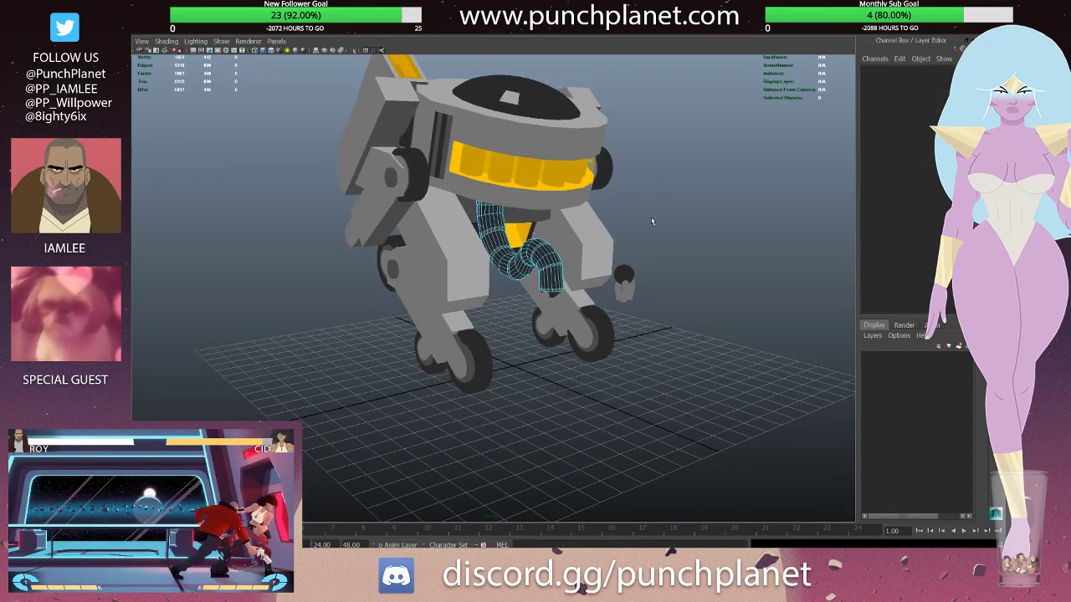
{"action": "key", "text": "ctrl+z"}
{"action": "key", "text": "shift+z"}
{"action": "key", "text": "ctrl+z"}
{"action": "left_click_drag", "start_coordinate": [689, 248], "coordinate": [663, 311], "text": "alt"}
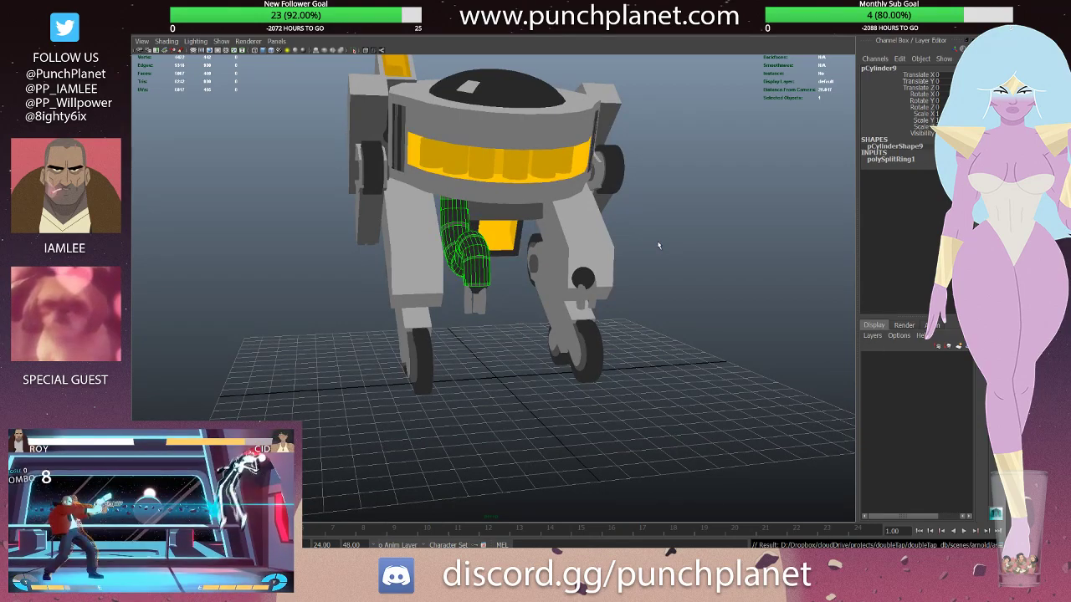
{"action": "key", "text": "ctrl+d"}
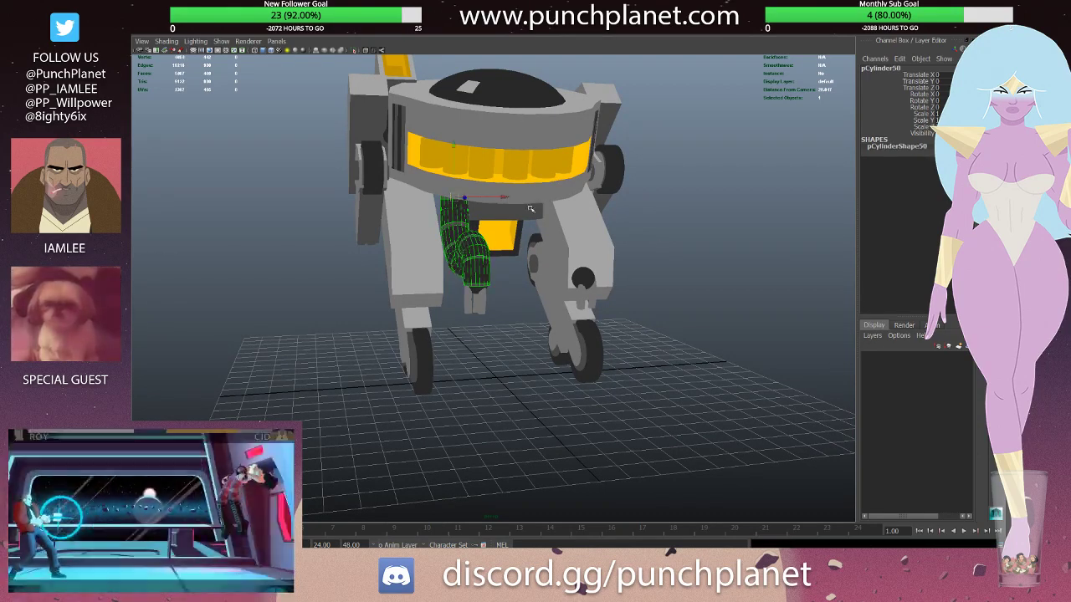
{"action": "key", "text": "w"}
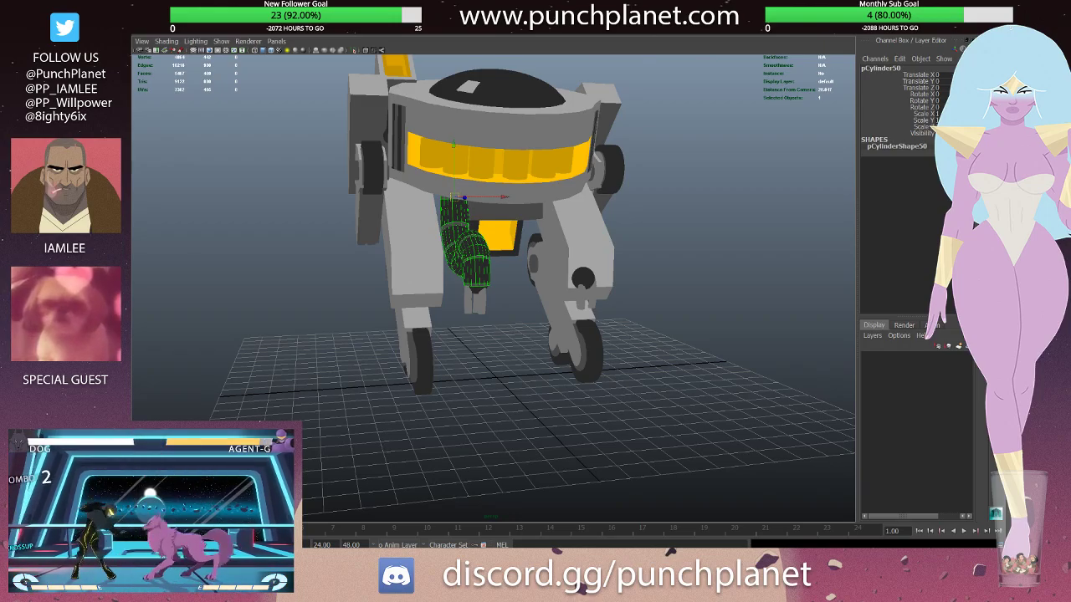
{"action": "type", "text": "-1"}
{"action": "key", "text": "Return"}
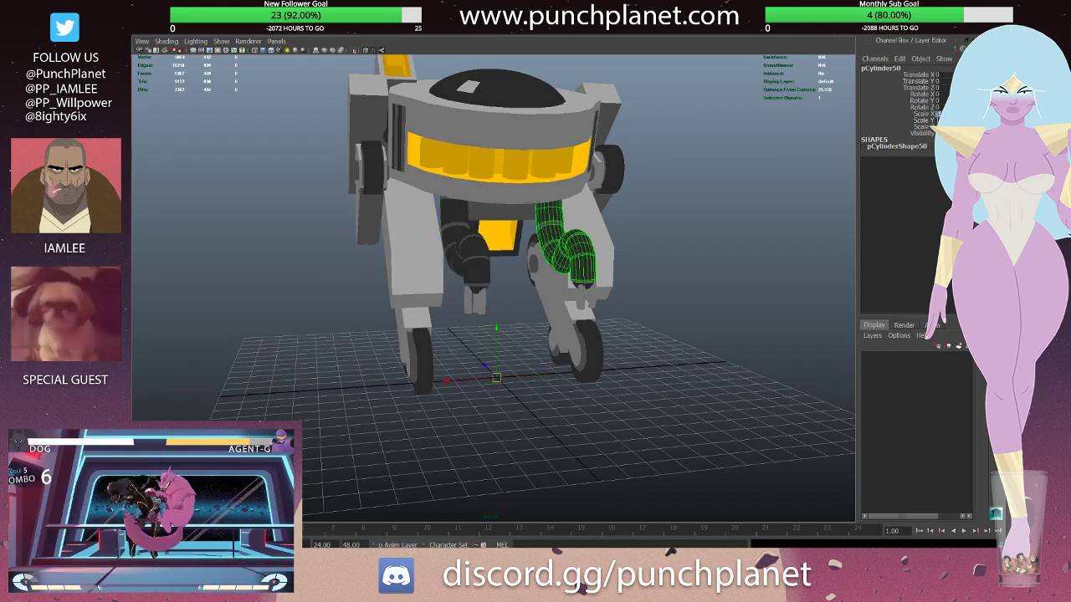
{"action": "left_click", "coordinate": [671, 202]}
{"action": "mouse_move", "coordinate": [671, 201]}
{"action": "left_mouse_down", "text": "alt"}
{"action": "mouse_move", "coordinate": [619, 235]}
{"action": "mouse_move", "coordinate": [657, 244]}
{"action": "mouse_move", "coordinate": [666, 241]}
{"action": "mouse_move", "coordinate": [445, 247]}
{"action": "mouse_move", "coordinate": [580, 248]}
{"action": "mouse_move", "coordinate": [519, 245]}
{"action": "left_mouse_up", "text": "alt"}
{"action": "scroll", "coordinate": [502, 244], "scroll_direction": "down", "scroll_amount": 3}
{"action": "left_click", "coordinate": [446, 216]}
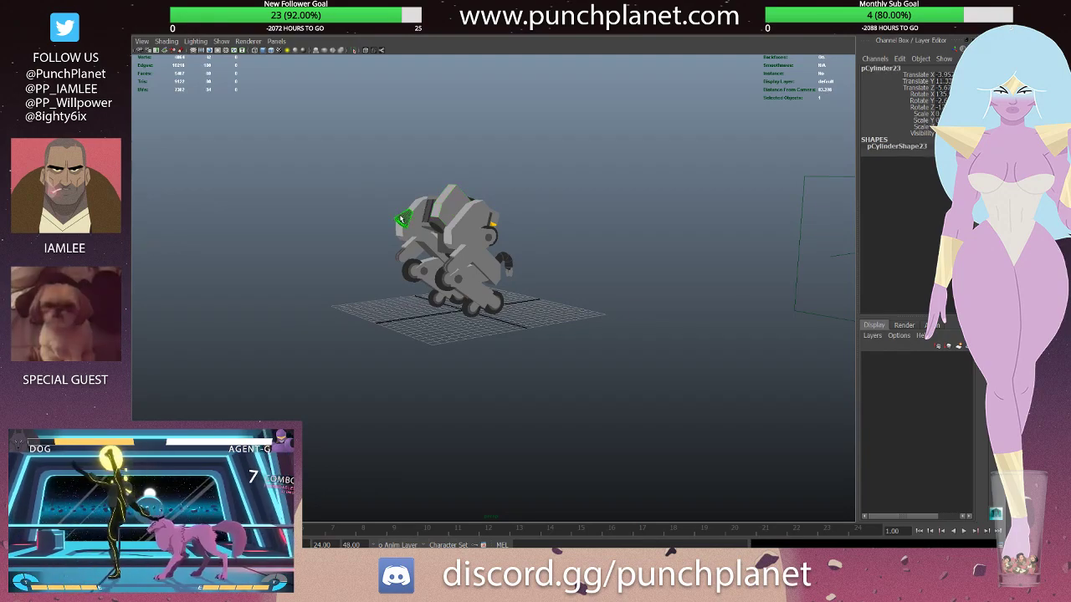
{"action": "left_click", "coordinate": [400, 218]}
{"action": "left_click", "coordinate": [447, 206]}
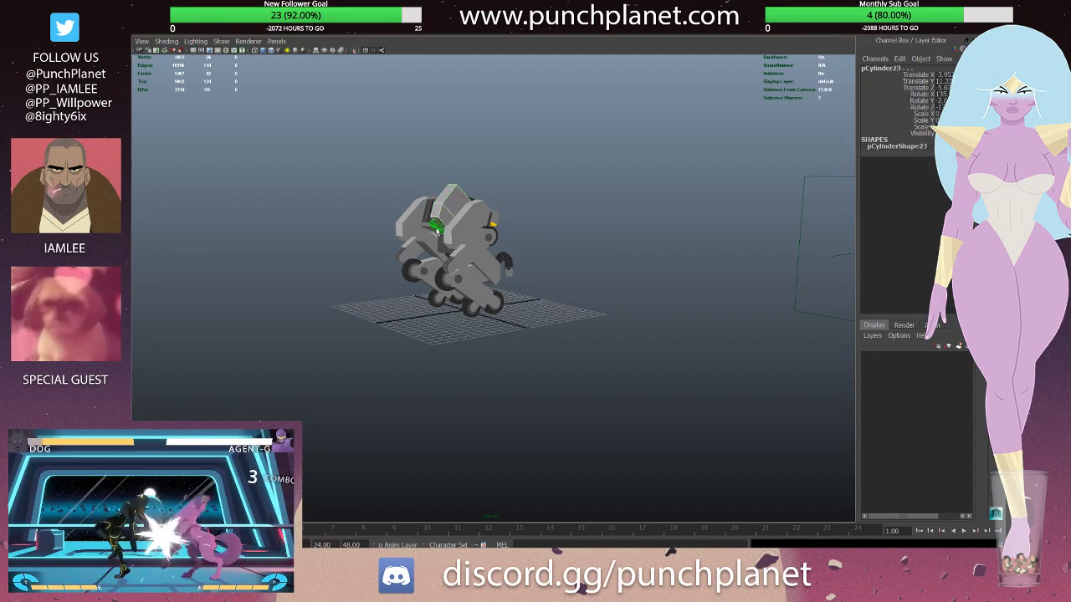
{"action": "mouse_move", "coordinate": [447, 206]}
{"action": "left_mouse_down", "text": "alt"}
{"action": "mouse_move", "coordinate": [473, 241]}
{"action": "mouse_move", "coordinate": [452, 238]}
{"action": "left_mouse_up", "text": "alt"}
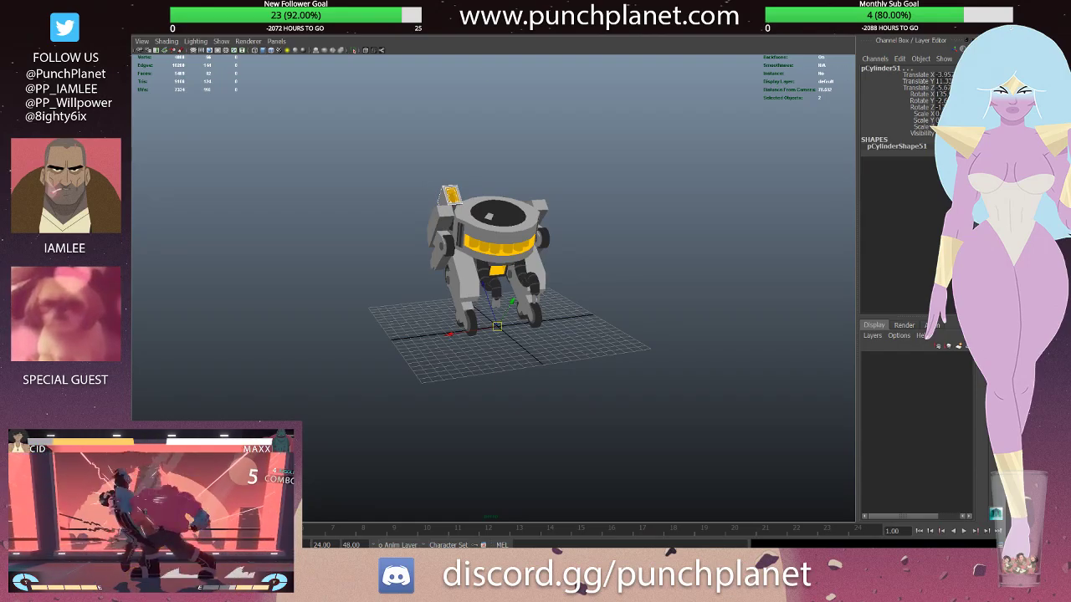
{"action": "left_click_drag", "start_coordinate": [371, 102], "coordinate": [425, 107], "text": "alt"}
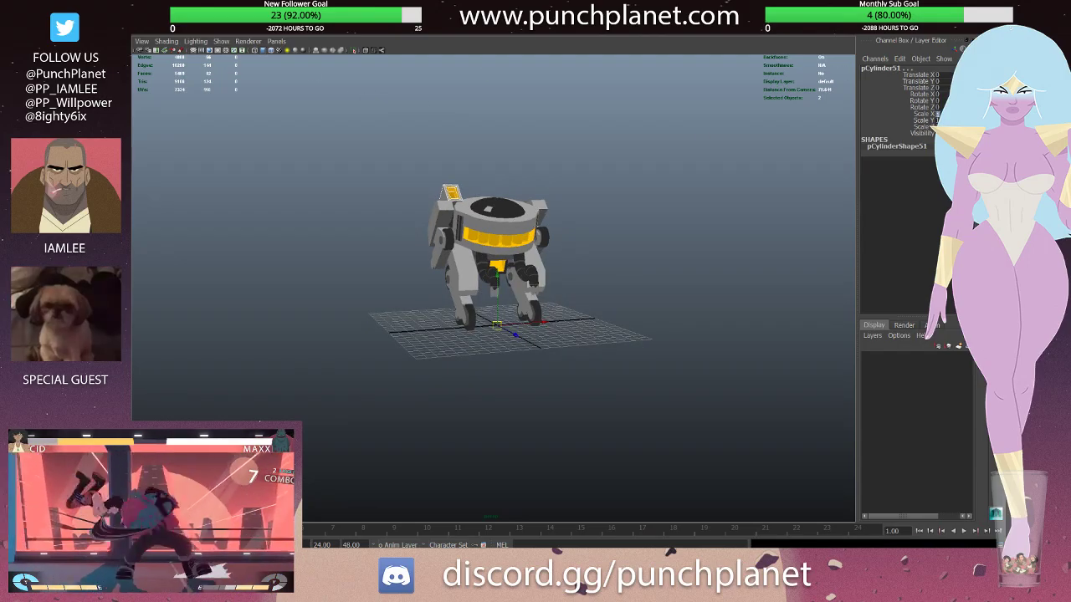
{"action": "left_click", "coordinate": [603, 215]}
{"action": "mouse_move", "coordinate": [602, 215]}
{"action": "left_mouse_down", "text": "alt"}
{"action": "mouse_move", "coordinate": [620, 242]}
{"action": "mouse_move", "coordinate": [549, 241]}
{"action": "mouse_move", "coordinate": [506, 222]}
{"action": "left_mouse_up", "text": "alt"}
{"action": "scroll", "coordinate": [507, 222], "scroll_direction": "up", "scroll_amount": 5}
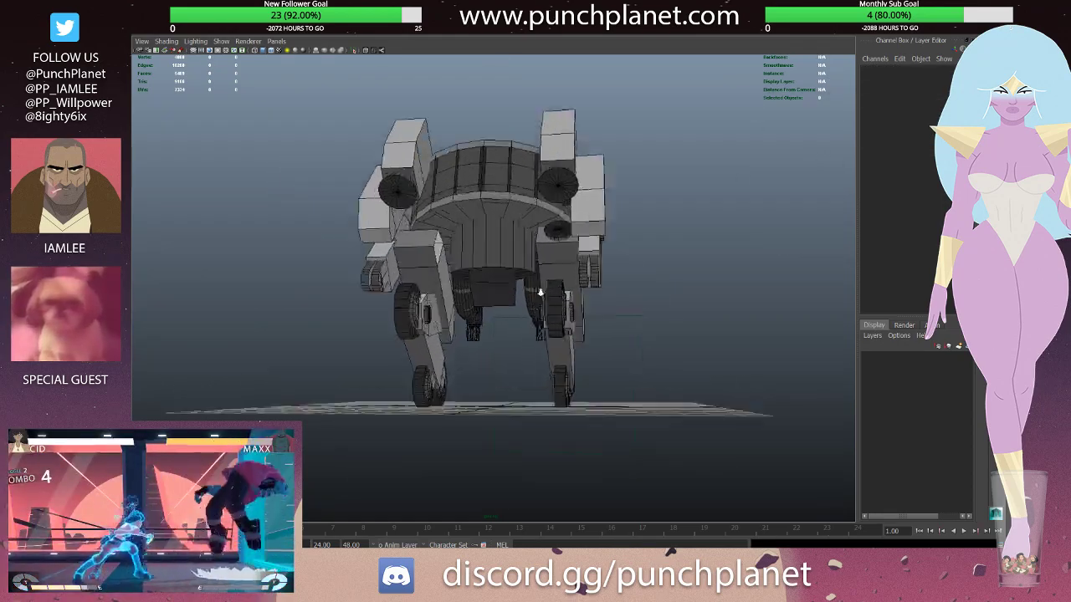
{"action": "left_click", "coordinate": [504, 188]}
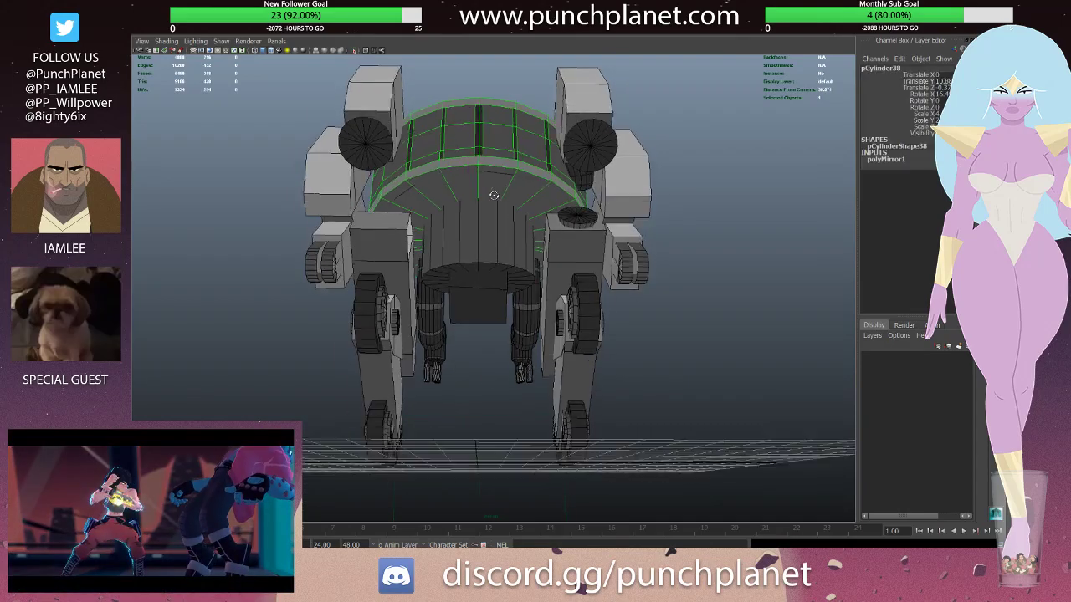
{"action": "left_click_drag", "start_coordinate": [504, 188], "coordinate": [516, 186], "text": "alt"}
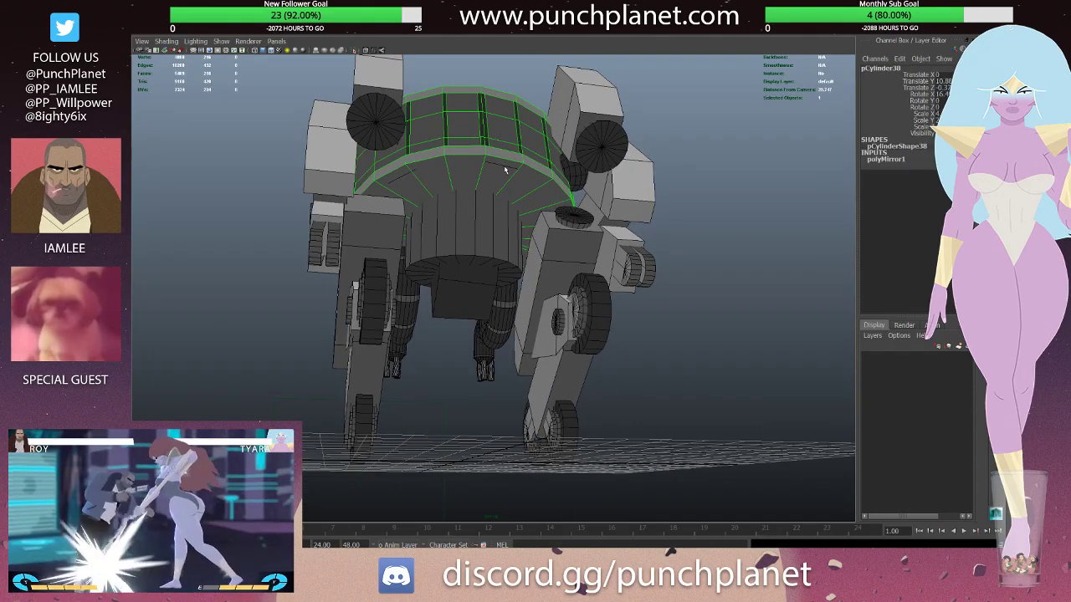
{"action": "mouse_move", "coordinate": [506, 170]}
{"action": "left_mouse_down", "text": "alt"}
{"action": "mouse_move", "coordinate": [424, 149]}
{"action": "mouse_move", "coordinate": [420, 162]}
{"action": "mouse_move", "coordinate": [533, 248]}
{"action": "left_mouse_up", "text": "alt"}
{"action": "left_click", "coordinate": [424, 149]}
{"action": "left_click", "coordinate": [398, 165]}
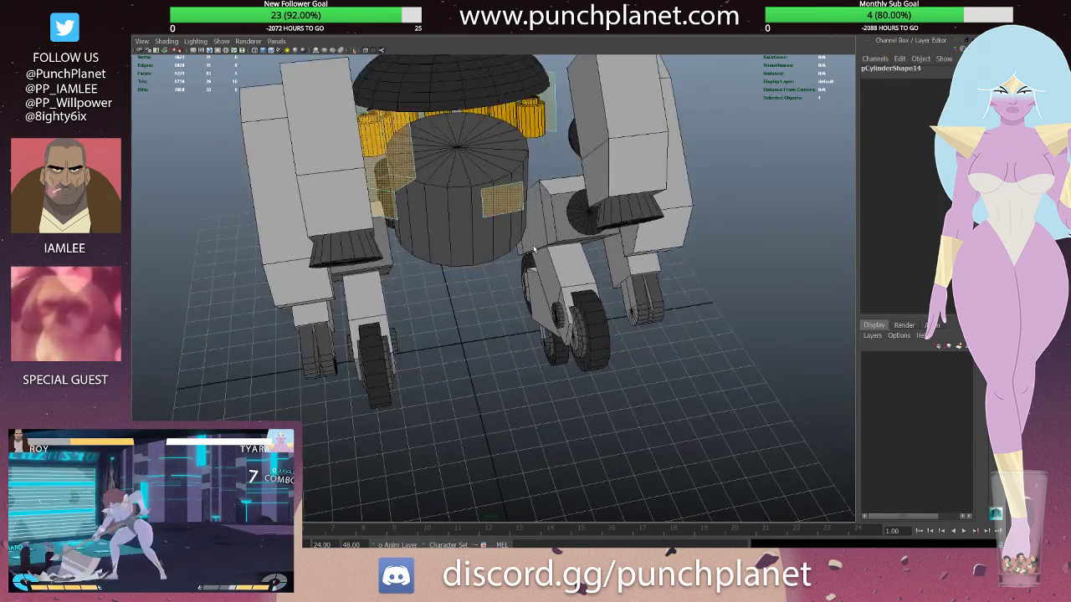
{"action": "key", "text": "Delete"}
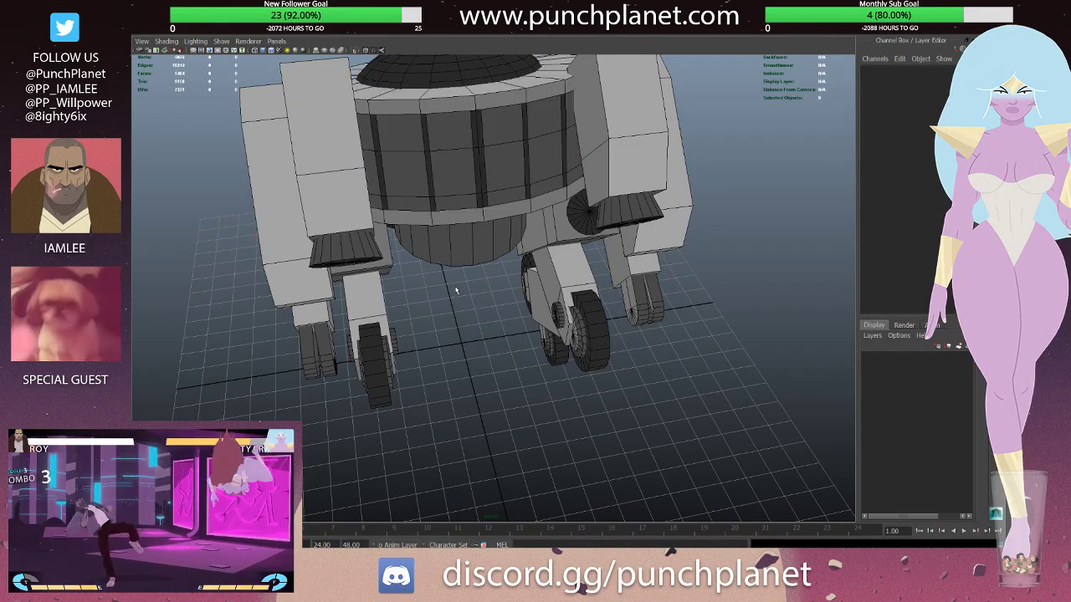
{"action": "key", "text": "ctrl+z"}
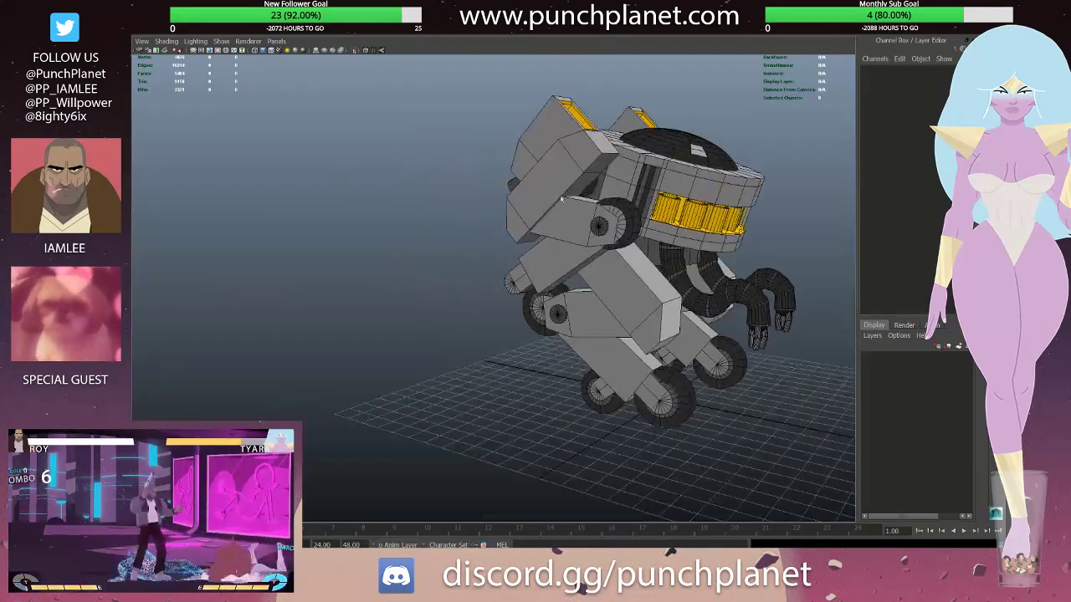
{"action": "mouse_move", "coordinate": [456, 290]}
{"action": "left_mouse_down", "text": "alt"}
{"action": "mouse_move", "coordinate": [519, 343]}
{"action": "mouse_move", "coordinate": [419, 232]}
{"action": "mouse_move", "coordinate": [461, 226]}
{"action": "mouse_move", "coordinate": [418, 232]}
{"action": "mouse_move", "coordinate": [432, 242]}
{"action": "left_mouse_up", "text": "alt"}
{"action": "scroll", "coordinate": [418, 232], "scroll_direction": "down", "scroll_amount": 5}
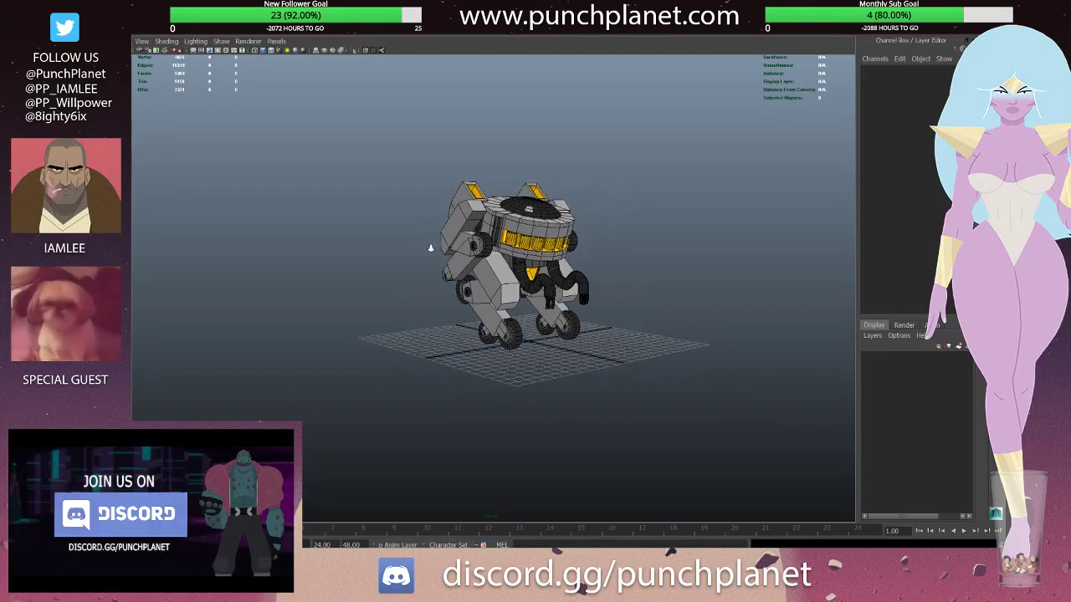
{"action": "scroll", "coordinate": [432, 242], "scroll_direction": "up", "scroll_amount": 3}
{"action": "left_click_drag", "start_coordinate": [553, 241], "coordinate": [481, 198], "text": "alt"}
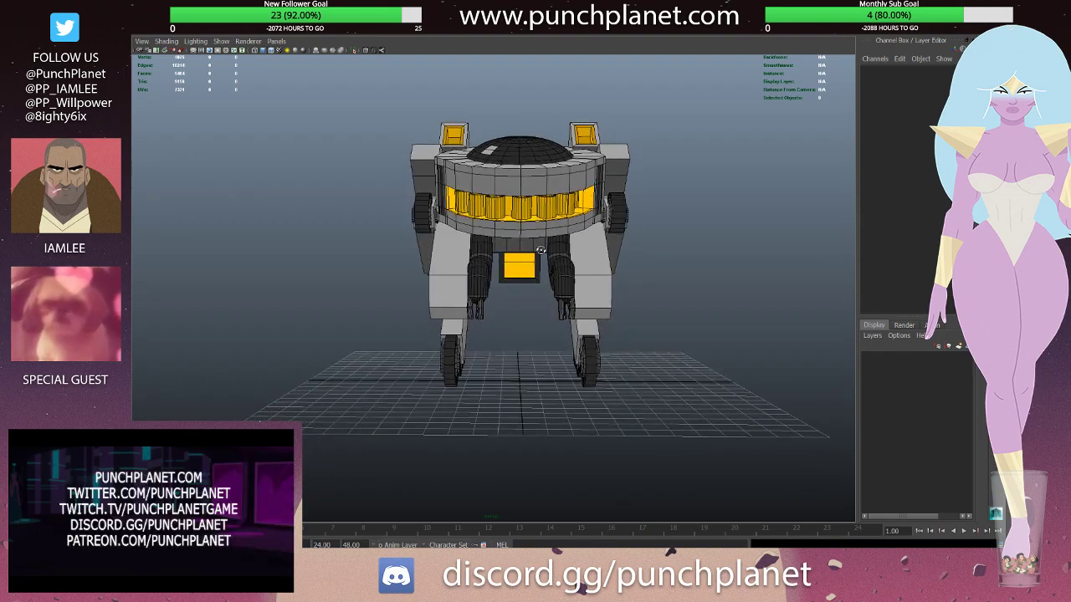
- Pick-walk up to the dome group and the leg group, nudging the leg slightly sideways
{"action": "left_click", "coordinate": [480, 170]}
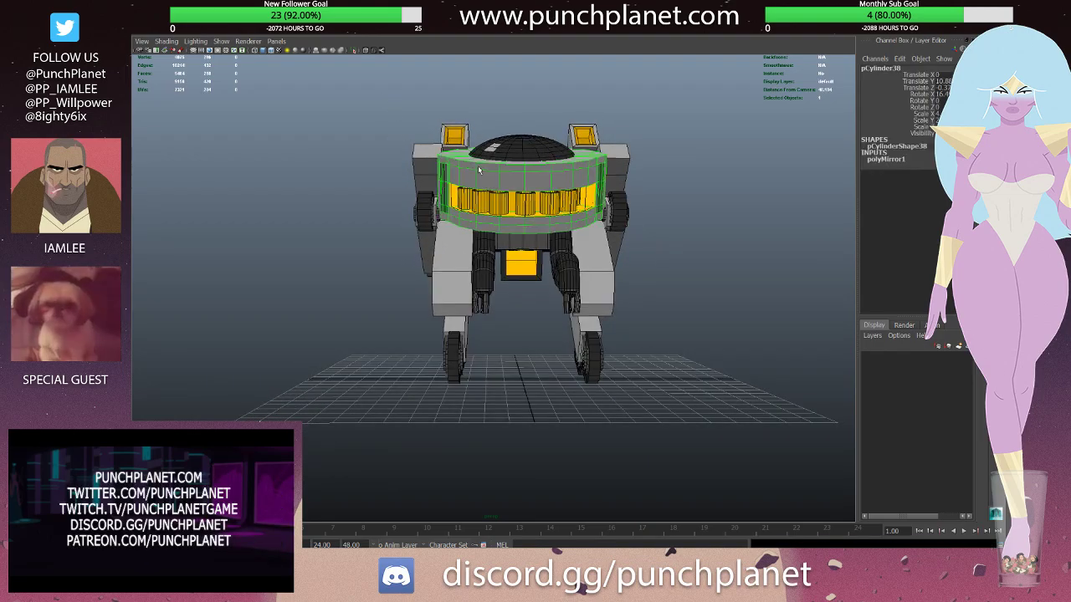
{"action": "key", "text": "Up"}
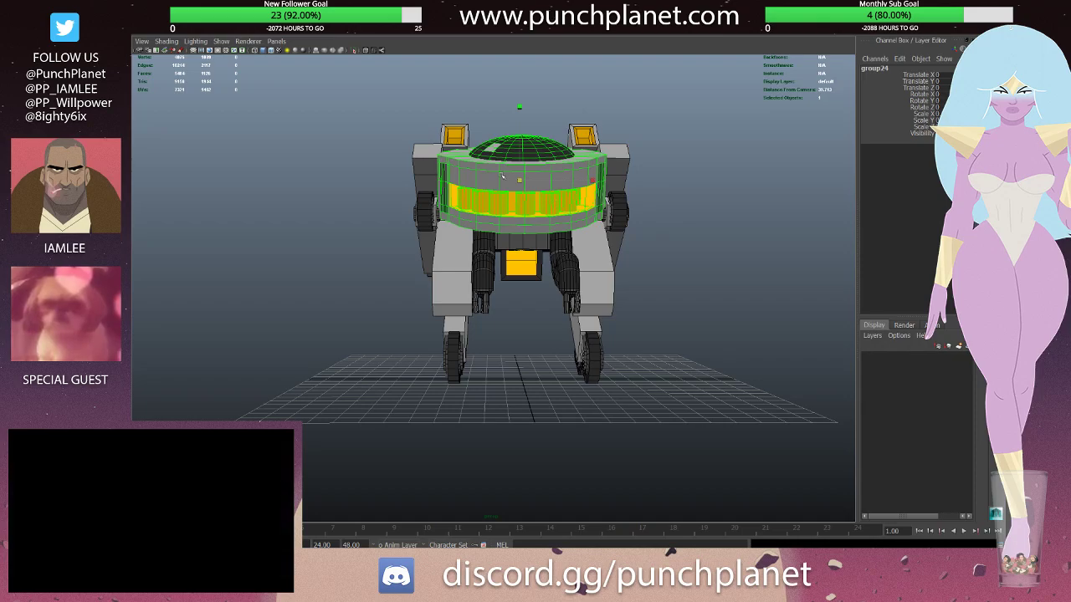
{"action": "mouse_move", "coordinate": [505, 180]}
{"action": "left_mouse_down", "text": "alt"}
{"action": "mouse_move", "coordinate": [546, 248]}
{"action": "mouse_move", "coordinate": [505, 231]}
{"action": "mouse_move", "coordinate": [488, 241]}
{"action": "mouse_move", "coordinate": [540, 234]}
{"action": "mouse_move", "coordinate": [497, 178]}
{"action": "mouse_move", "coordinate": [480, 255]}
{"action": "left_mouse_up", "text": "alt"}
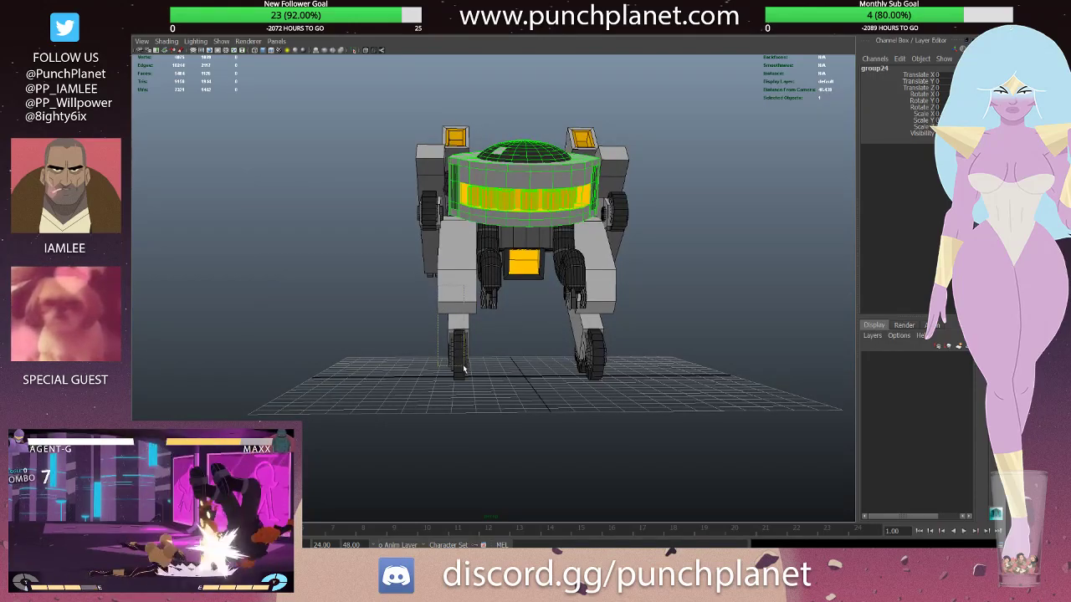
{"action": "left_click", "coordinate": [464, 368]}
{"action": "mouse_move", "coordinate": [463, 368]}
{"action": "left_mouse_down", "text": "alt"}
{"action": "mouse_move", "coordinate": [535, 335]}
{"action": "mouse_move", "coordinate": [485, 324]}
{"action": "mouse_move", "coordinate": [505, 251]}
{"action": "left_mouse_up", "text": "alt"}
{"action": "key", "text": "Up"}
{"action": "middle_click_drag", "start_coordinate": [405, 261], "coordinate": [412, 261]}
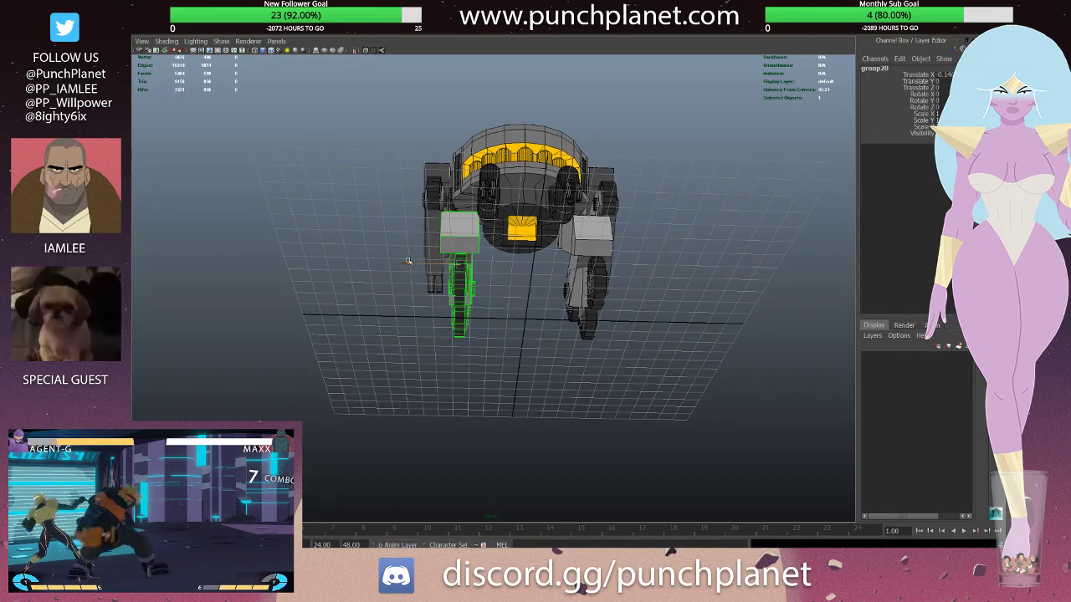
{"action": "mouse_move", "coordinate": [436, 263]}
{"action": "left_mouse_down", "text": "alt"}
{"action": "mouse_move", "coordinate": [536, 301]}
{"action": "mouse_move", "coordinate": [579, 281]}
{"action": "mouse_move", "coordinate": [591, 380]}
{"action": "mouse_move", "coordinate": [516, 287]}
{"action": "left_mouse_up", "text": "alt"}
- Mirror the front leg with its wheel onto the robot's other side
{"action": "left_click", "coordinate": [554, 310]}
{"action": "left_click", "coordinate": [579, 281]}
{"action": "left_click", "coordinate": [591, 381]}
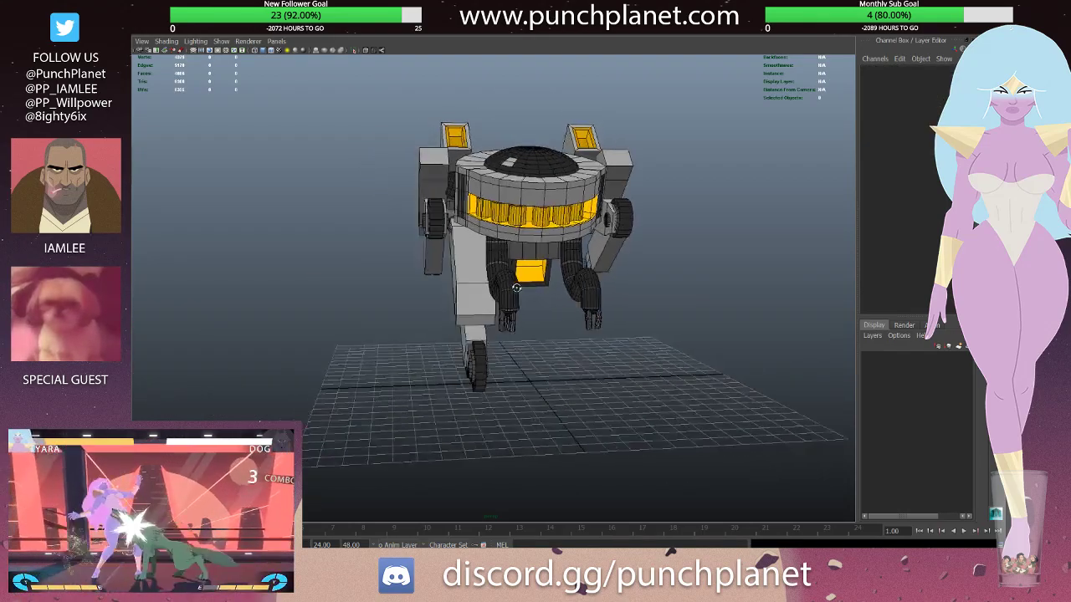
{"action": "left_click", "coordinate": [470, 333]}
{"action": "key", "text": "ctrl+g"}
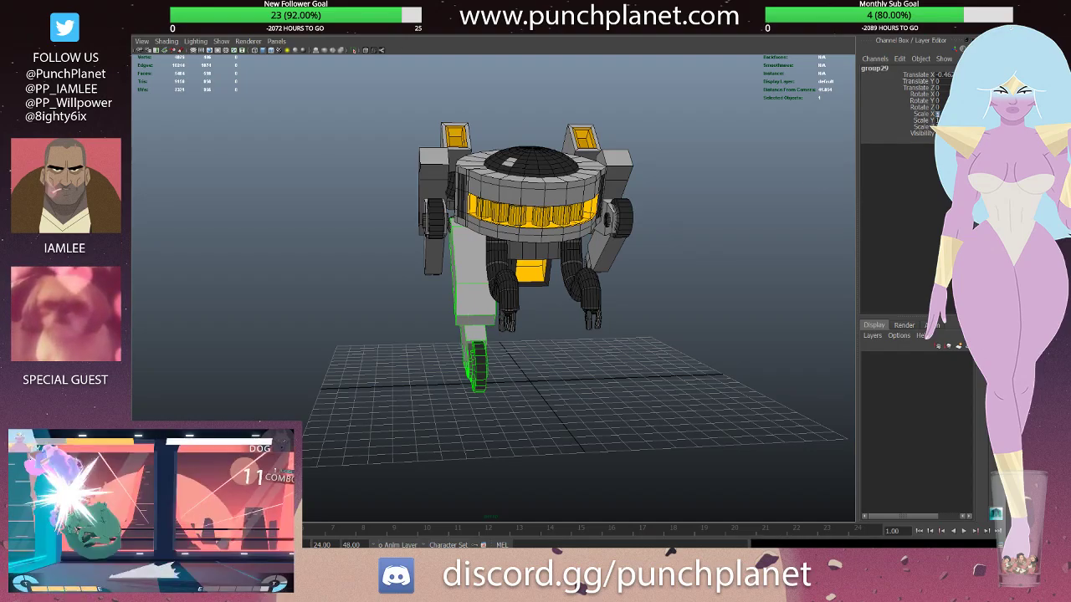
{"action": "key", "text": "ctrl+shift+d"}
{"action": "left_click_drag", "start_coordinate": [554, 211], "coordinate": [555, 207], "text": "alt"}
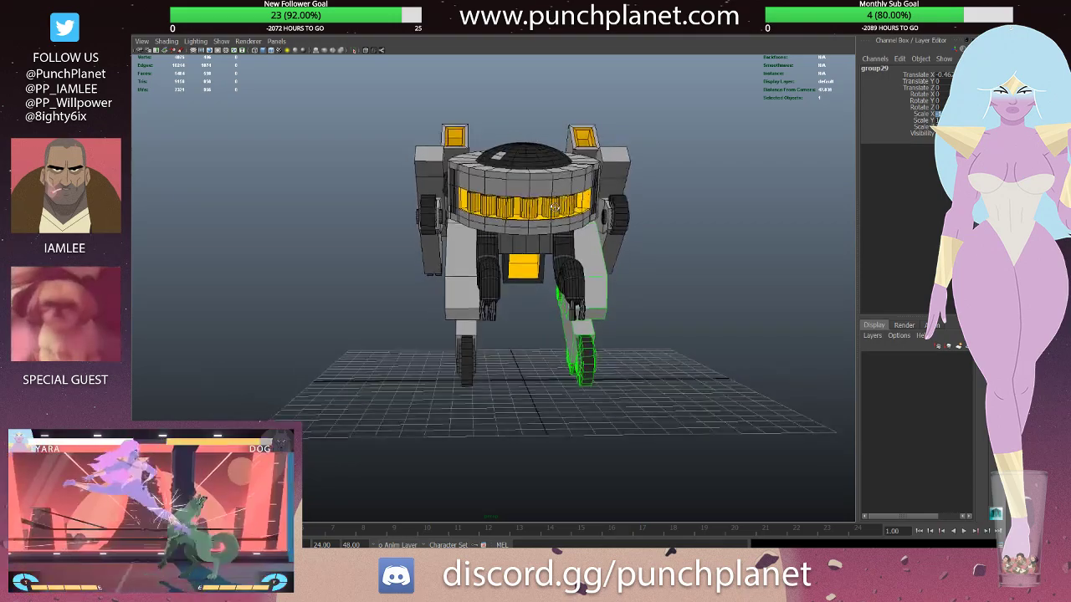
- Nudge the whole left arm group slightly sideways
{"action": "left_click", "coordinate": [422, 172]}
{"action": "key", "text": "Up"}
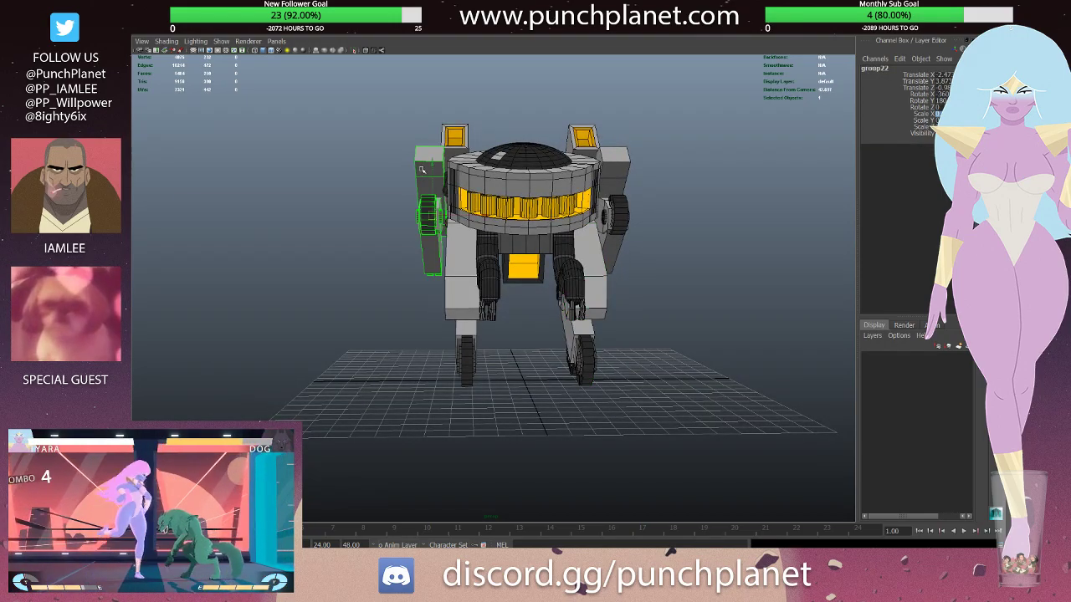
{"action": "left_click_drag", "start_coordinate": [484, 215], "coordinate": [490, 216]}
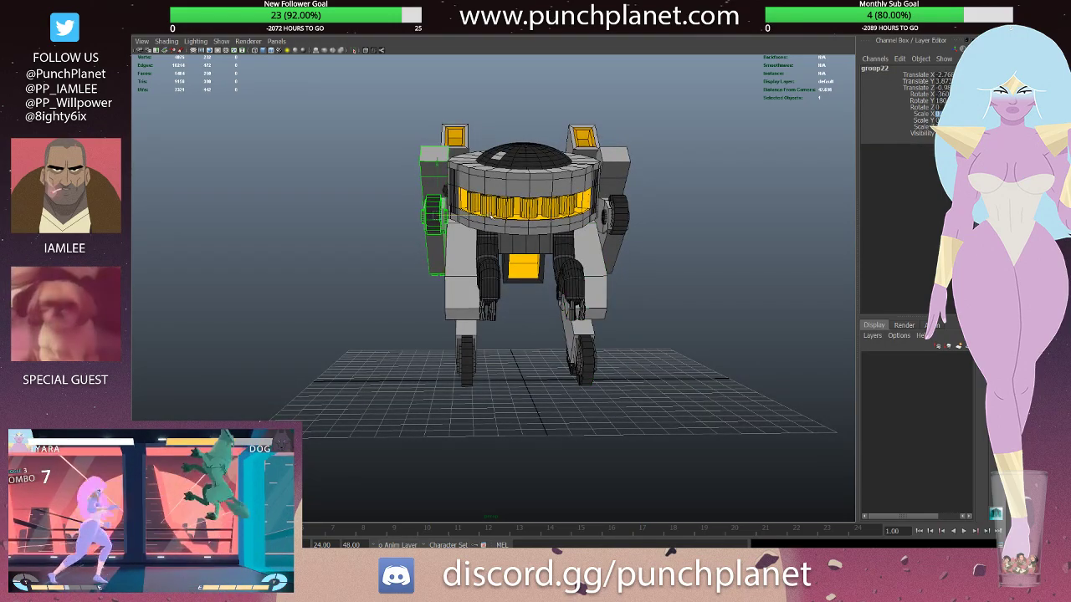
- Delete the right arm assembly group
{"action": "left_click", "coordinate": [605, 173]}
{"action": "key", "text": "Up"}
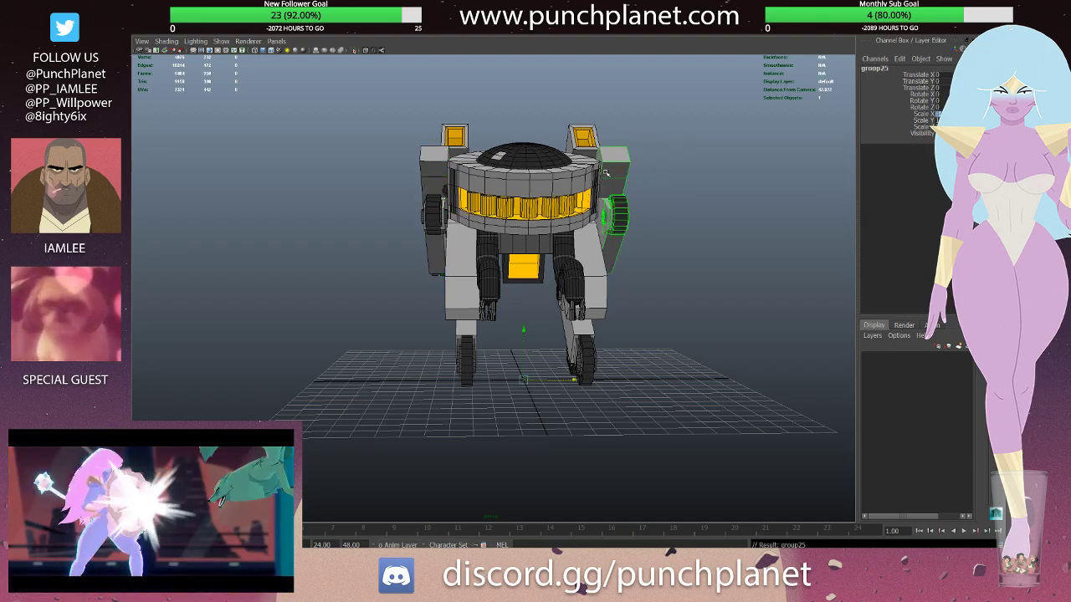
{"action": "key", "text": "Delete"}
{"action": "left_click", "coordinate": [446, 193]}
{"action": "left_click_drag", "start_coordinate": [446, 193], "coordinate": [479, 259], "text": "alt"}
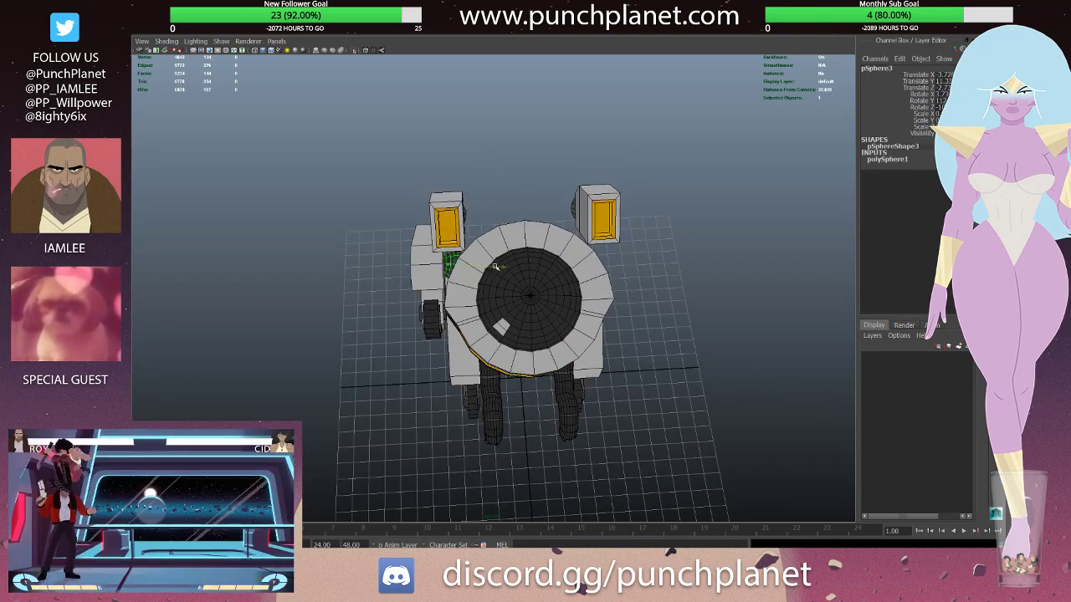
- Switch to plain shaded display and orbit around the robot, checking the arm and claw pieces
{"action": "left_click", "coordinate": [463, 180]}
{"action": "left_click_drag", "start_coordinate": [464, 181], "coordinate": [667, 248], "text": "alt"}
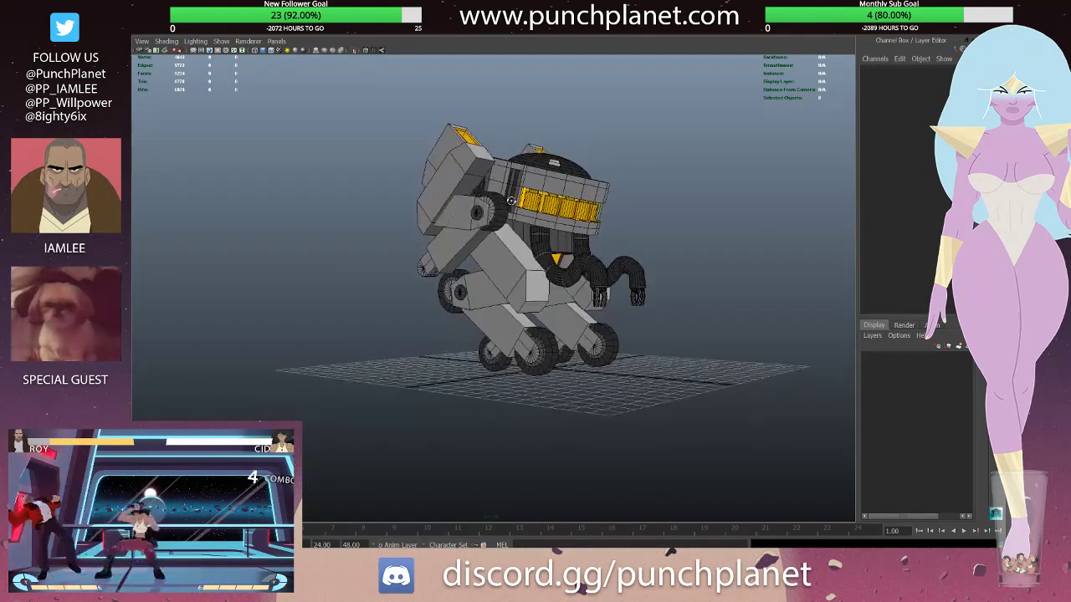
{"action": "key", "text": "3"}
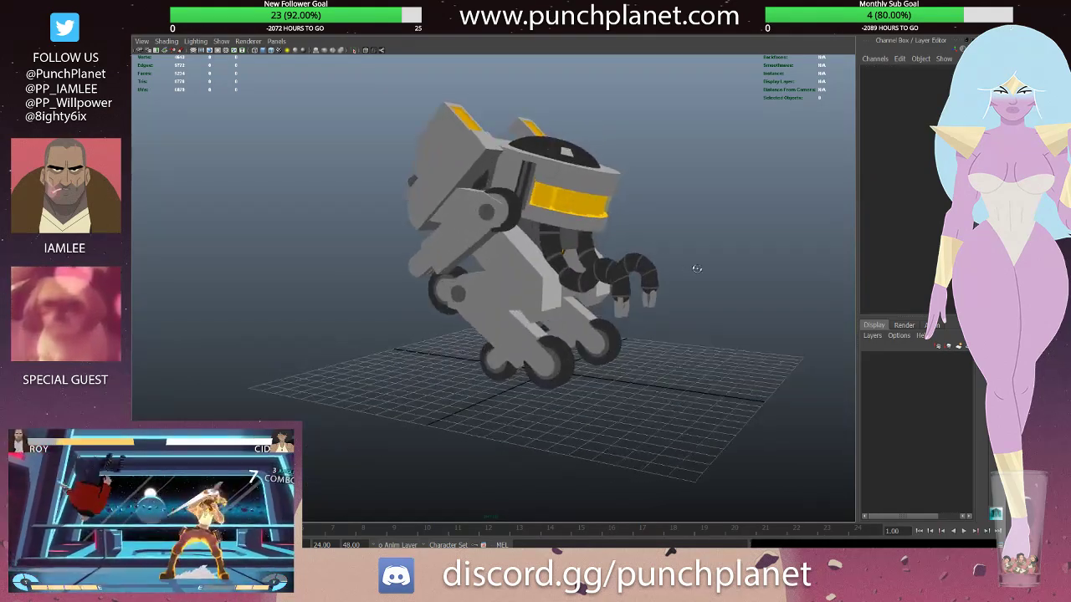
{"action": "mouse_move", "coordinate": [667, 248]}
{"action": "left_mouse_down", "text": "alt"}
{"action": "mouse_move", "coordinate": [655, 268]}
{"action": "mouse_move", "coordinate": [471, 261]}
{"action": "mouse_move", "coordinate": [428, 274]}
{"action": "mouse_move", "coordinate": [436, 262]}
{"action": "left_mouse_up", "text": "alt"}
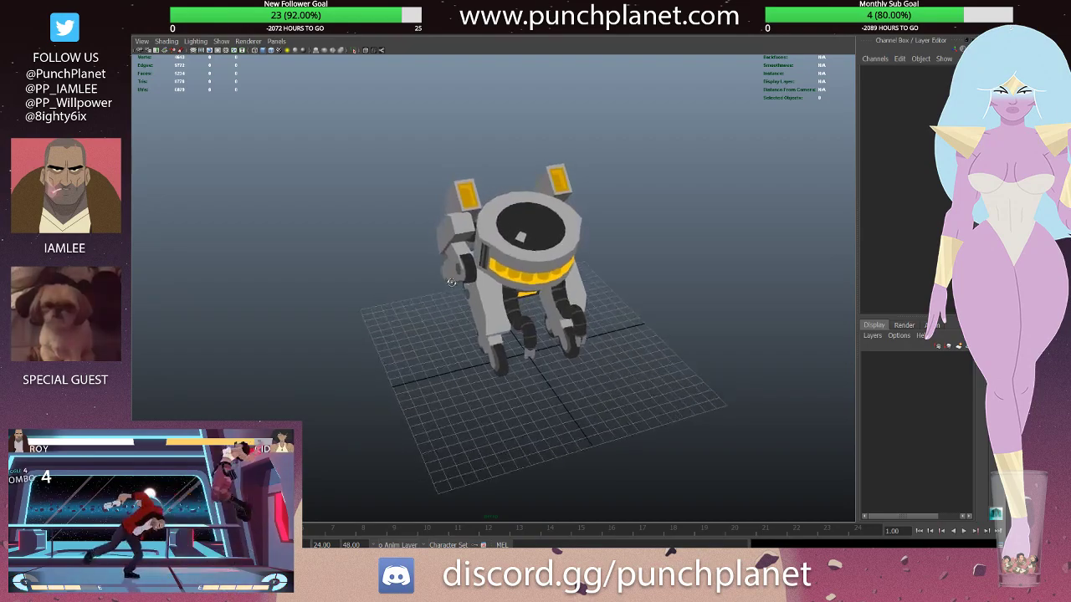
{"action": "scroll", "coordinate": [433, 234], "scroll_direction": "up", "scroll_amount": 5}
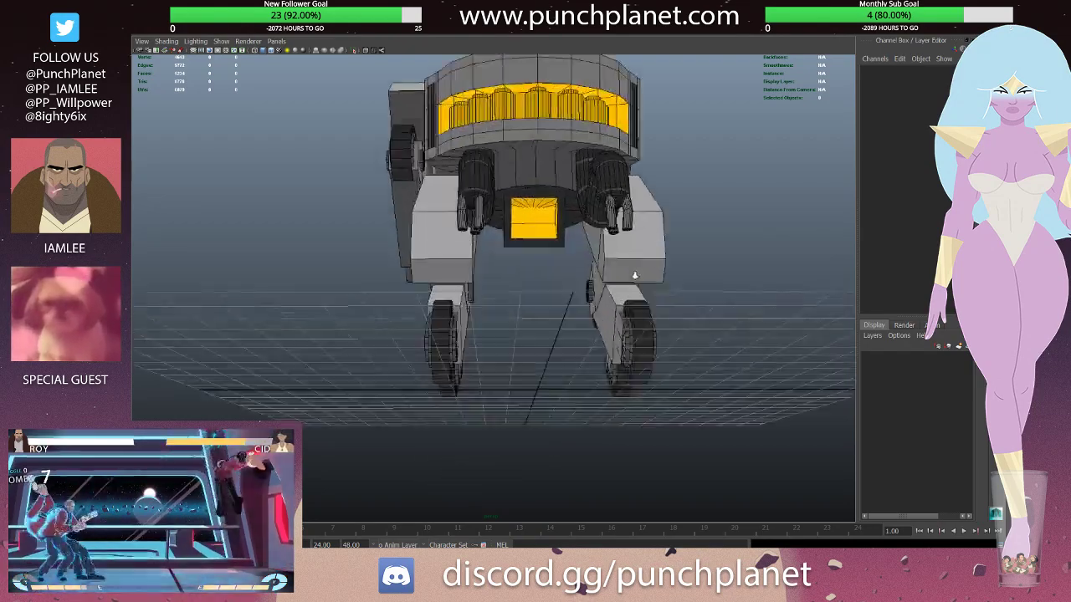
{"action": "left_click", "coordinate": [536, 130]}
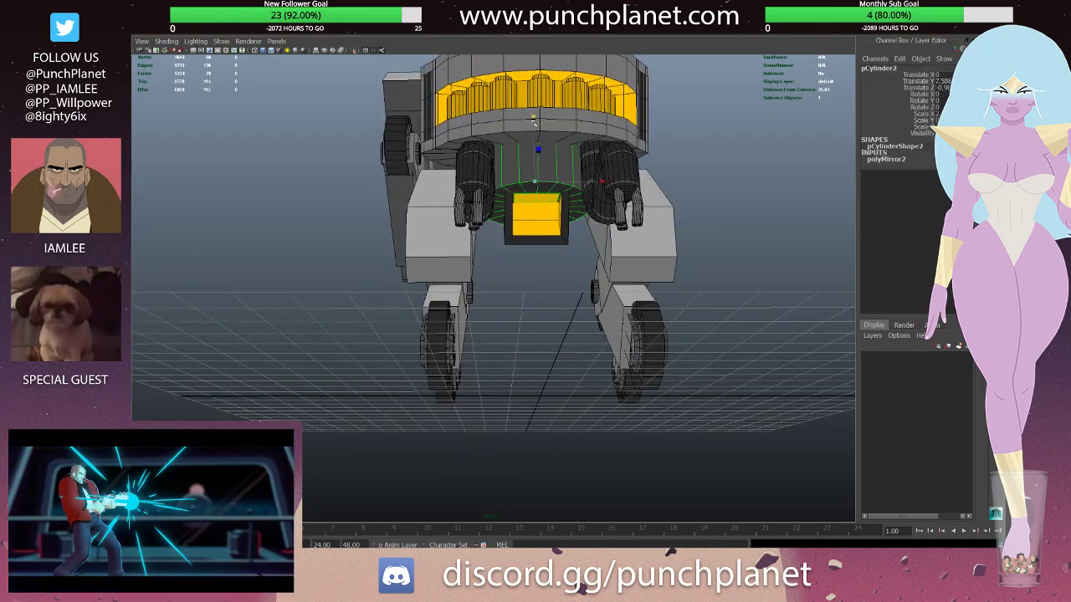
{"action": "left_click_drag", "start_coordinate": [536, 130], "coordinate": [493, 222], "text": "alt"}
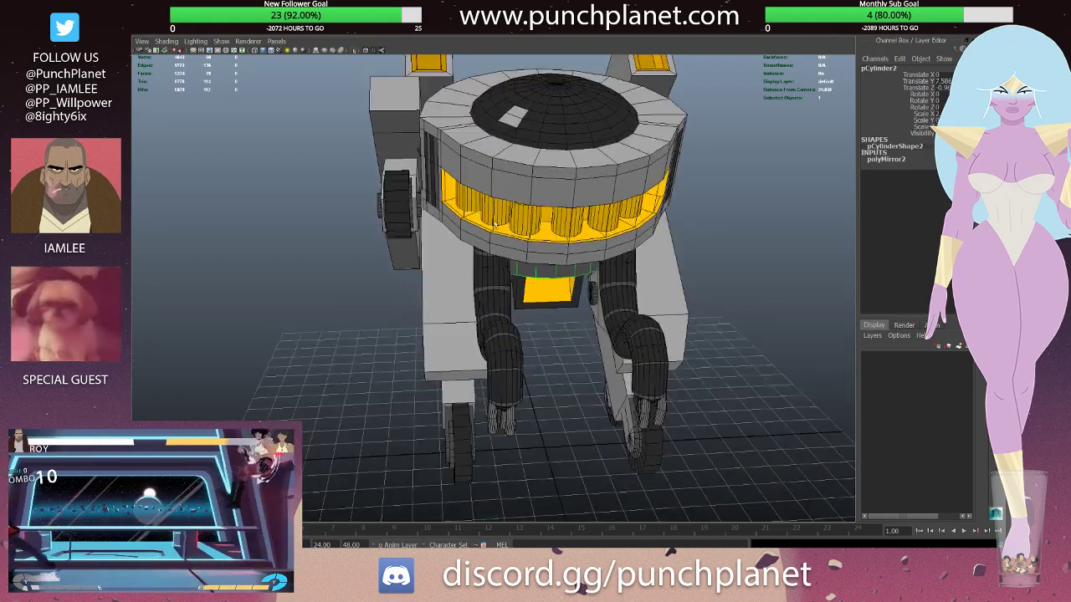
{"action": "left_click", "coordinate": [515, 429]}
{"action": "left_click_drag", "start_coordinate": [514, 429], "coordinate": [516, 384], "text": "alt"}
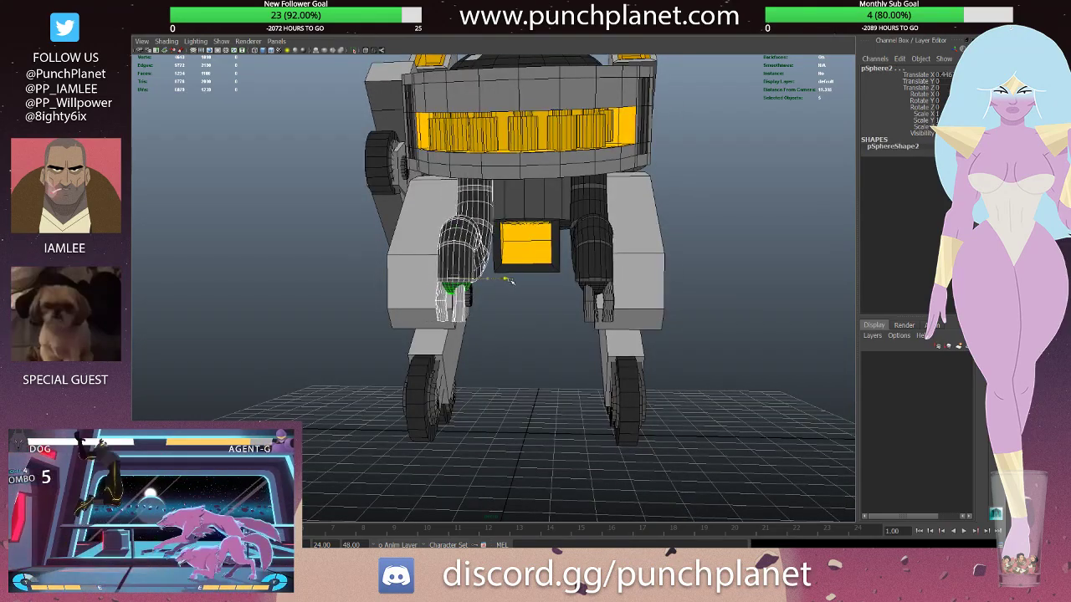
{"action": "left_click", "coordinate": [501, 318]}
{"action": "mouse_move", "coordinate": [501, 318]}
{"action": "left_mouse_down", "text": "alt"}
{"action": "mouse_move", "coordinate": [559, 281]}
{"action": "mouse_move", "coordinate": [405, 269]}
{"action": "mouse_move", "coordinate": [584, 264]}
{"action": "left_mouse_up", "text": "alt"}
- Select the front arm pieces and group them together with Ctrl+G
{"action": "scroll", "coordinate": [584, 264], "scroll_direction": "up", "scroll_amount": 3}
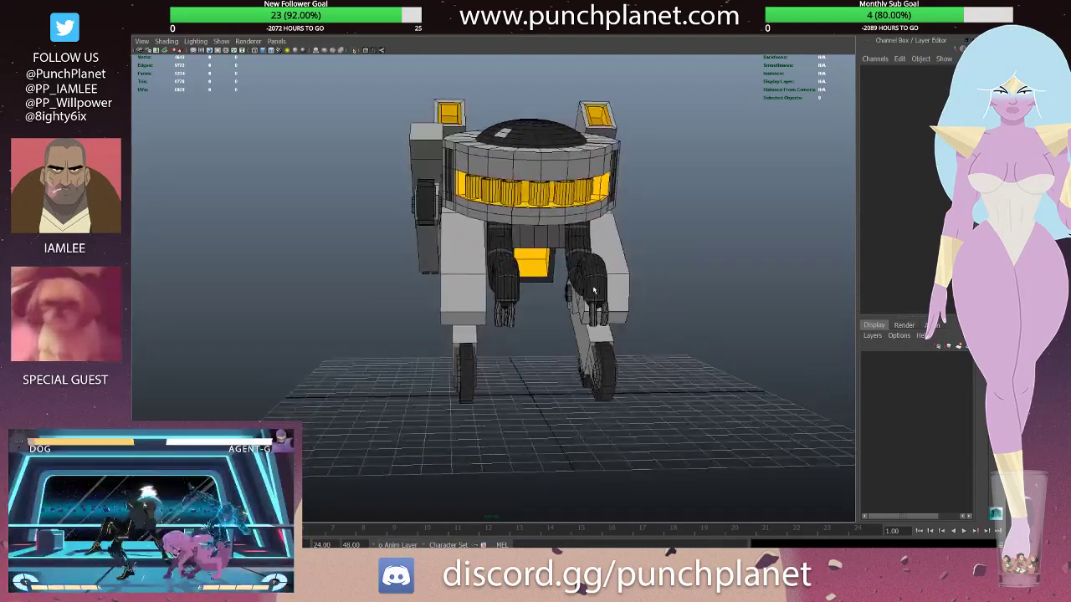
{"action": "left_click", "coordinate": [584, 264]}
{"action": "key", "text": "Up"}
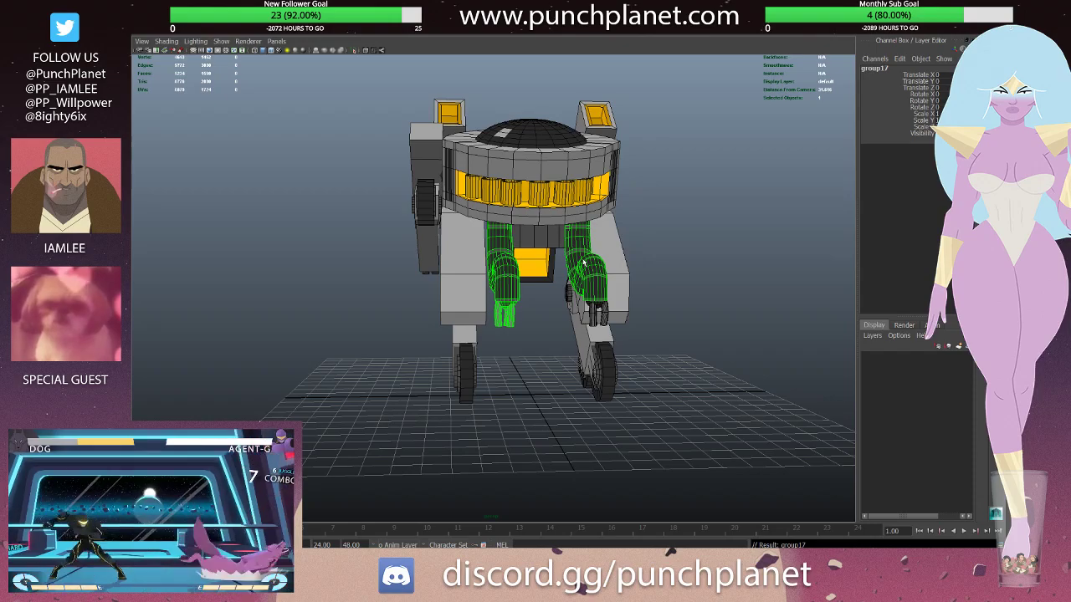
{"action": "left_click_drag", "start_coordinate": [584, 264], "coordinate": [564, 283], "text": "alt"}
{"action": "left_click", "coordinate": [512, 431]}
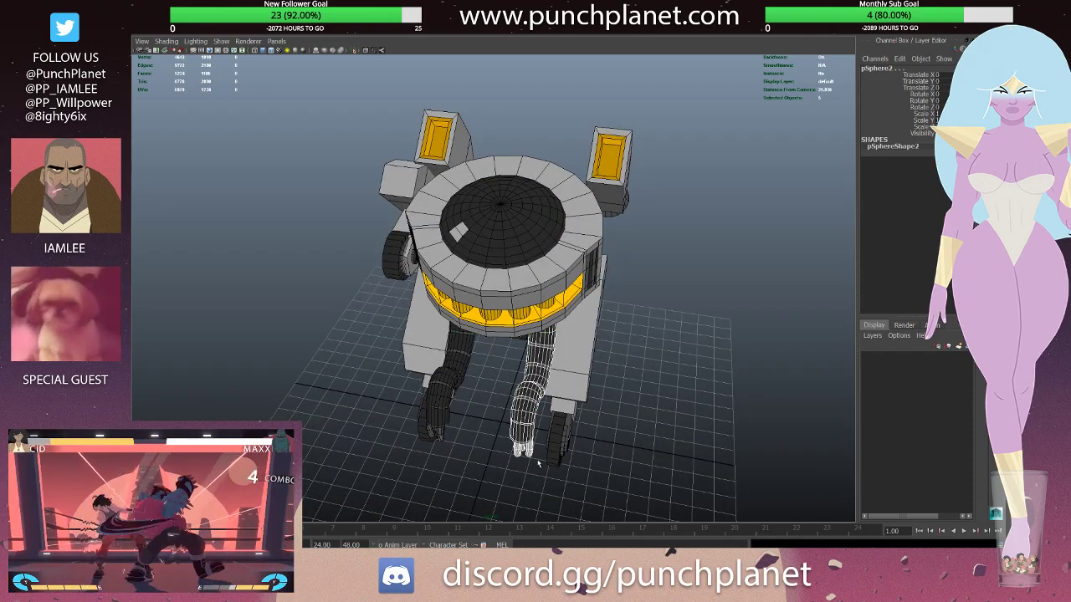
{"action": "left_click_drag", "start_coordinate": [538, 463], "coordinate": [557, 424], "text": "alt"}
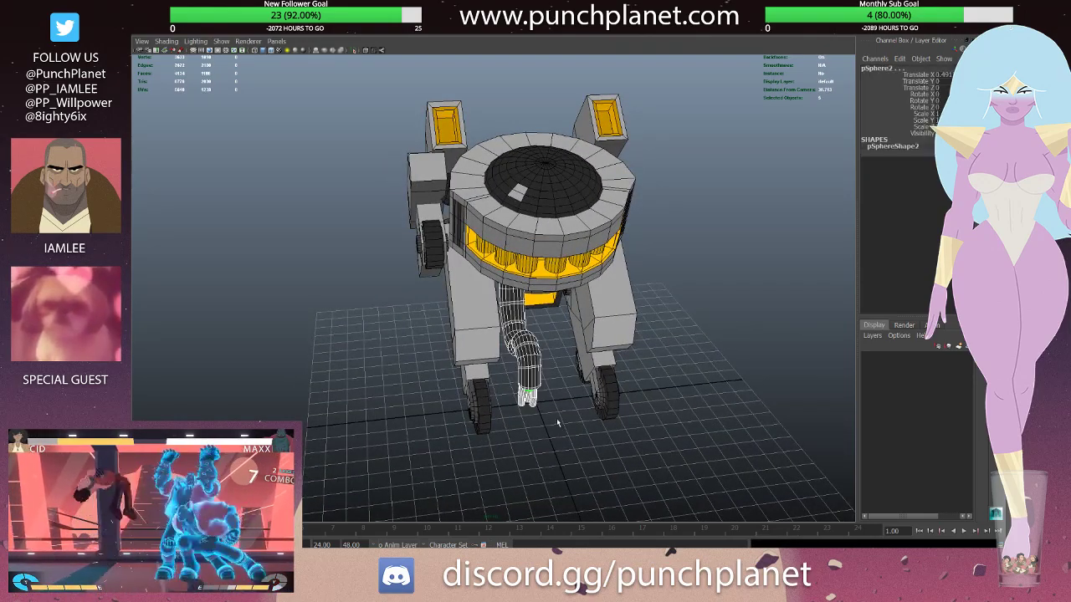
{"action": "key", "text": "ctrl+g"}
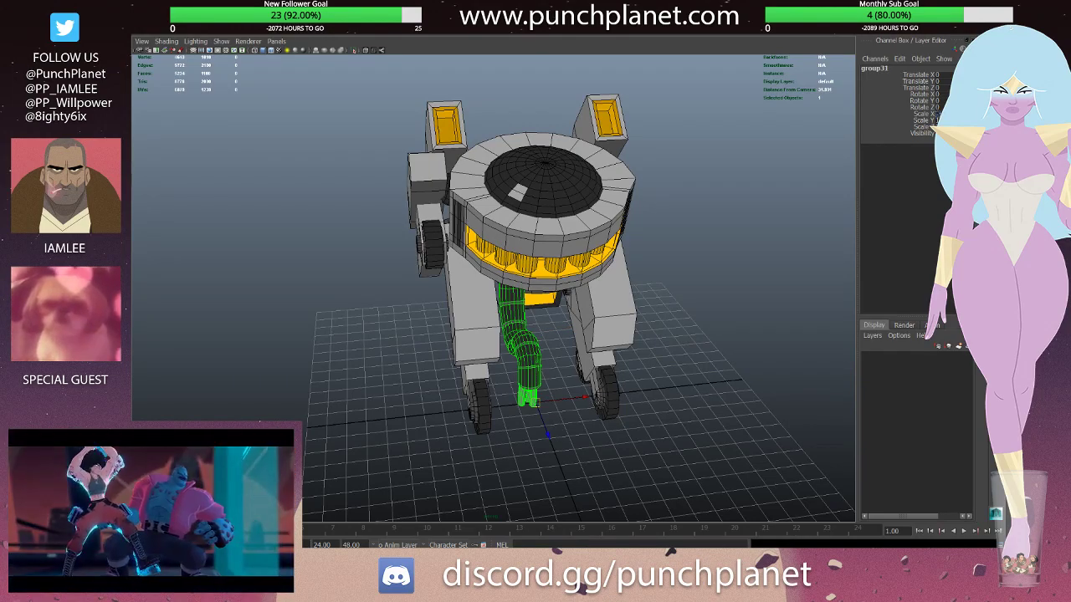
- Orbit around the robot to inspect the newly grouped arm
{"action": "left_click_drag", "start_coordinate": [657, 243], "coordinate": [661, 205], "text": "alt"}
{"action": "left_click_drag", "start_coordinate": [425, 247], "coordinate": [435, 245], "text": "alt"}
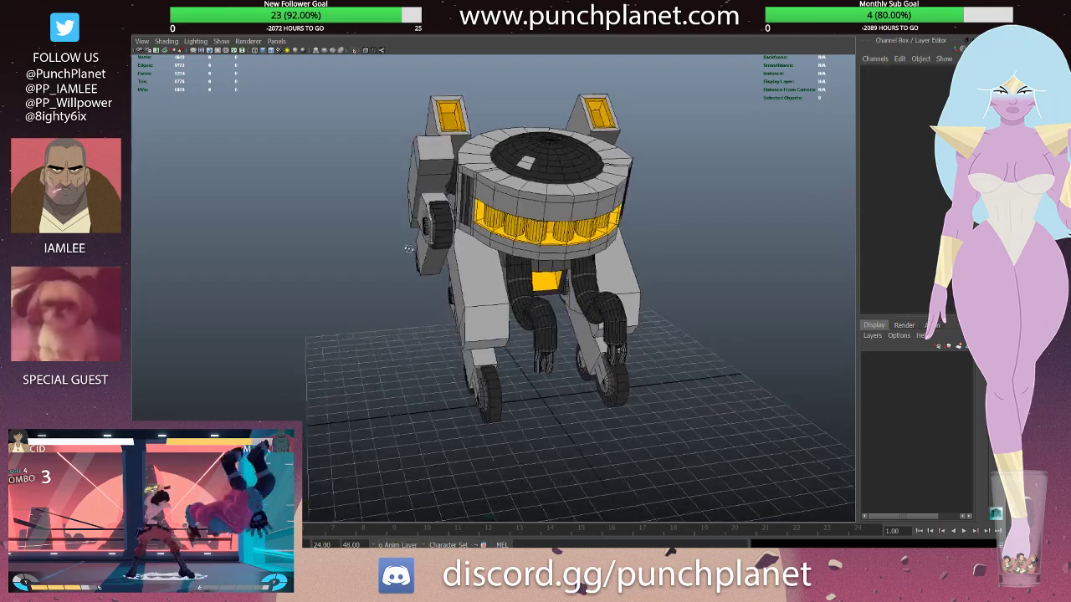
{"action": "left_click", "coordinate": [461, 194]}
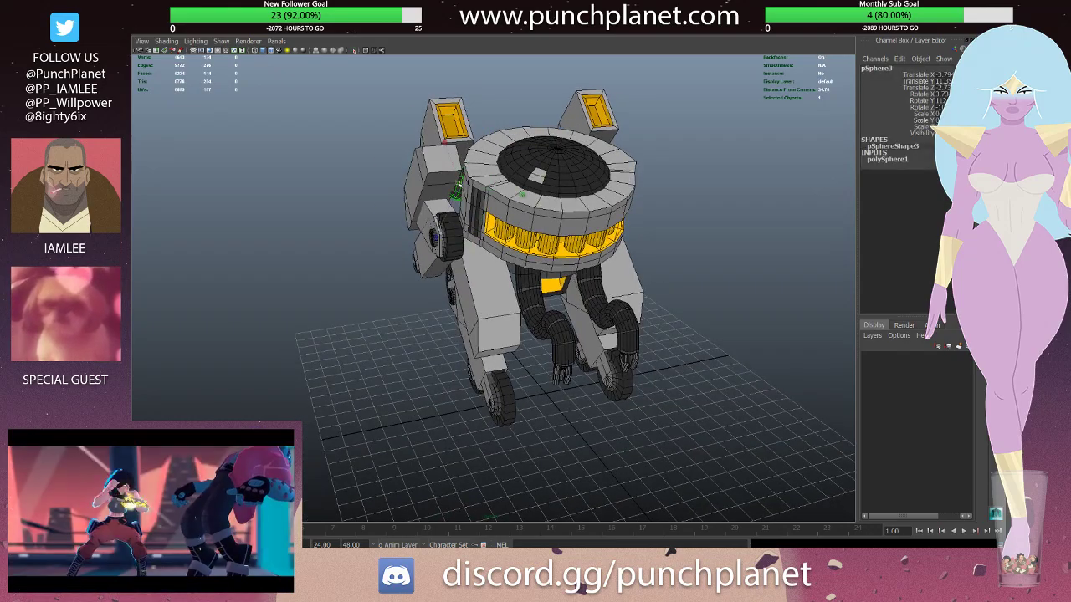
{"action": "left_click", "coordinate": [402, 184]}
{"action": "scroll", "coordinate": [502, 251], "scroll_direction": "down", "scroll_amount": 3}
{"action": "mouse_move", "coordinate": [401, 184]}
{"action": "left_mouse_down", "text": "alt"}
{"action": "mouse_move", "coordinate": [585, 243]}
{"action": "mouse_move", "coordinate": [624, 266]}
{"action": "mouse_move", "coordinate": [618, 239]}
{"action": "left_mouse_up", "text": "alt"}
{"action": "scroll", "coordinate": [586, 242], "scroll_direction": "up", "scroll_amount": 3}
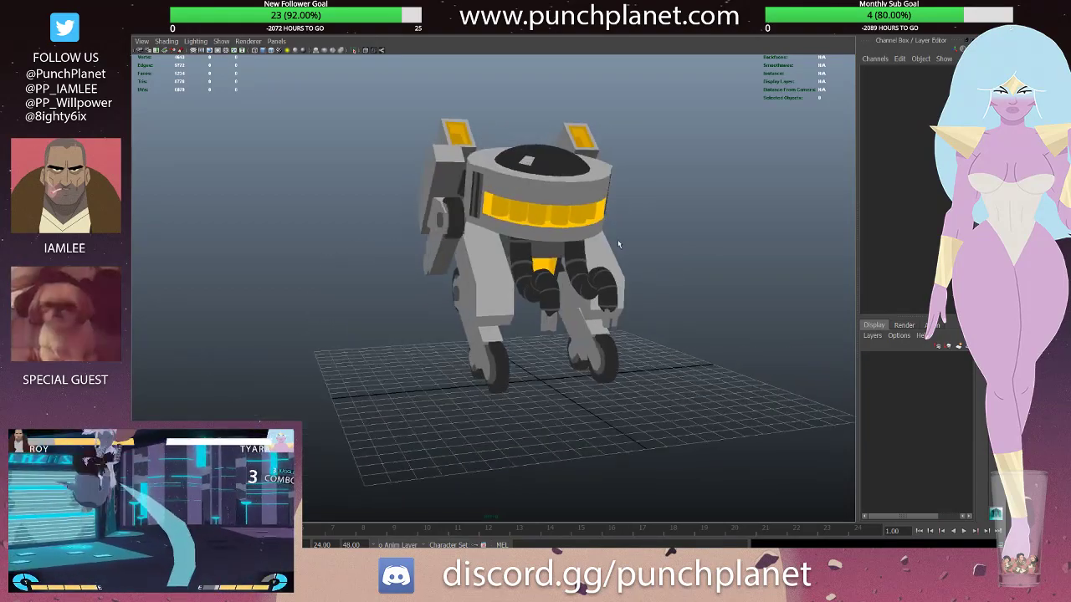
{"action": "scroll", "coordinate": [432, 217], "scroll_direction": "down", "scroll_amount": 3}
{"action": "mouse_move", "coordinate": [432, 217]}
{"action": "left_mouse_down", "text": "alt"}
{"action": "mouse_move", "coordinate": [573, 261]}
{"action": "mouse_move", "coordinate": [484, 253]}
{"action": "mouse_move", "coordinate": [433, 298]}
{"action": "mouse_move", "coordinate": [724, 286]}
{"action": "mouse_move", "coordinate": [530, 278]}
{"action": "mouse_move", "coordinate": [484, 197]}
{"action": "left_mouse_up", "text": "alt"}
{"action": "scroll", "coordinate": [573, 261], "scroll_direction": "up", "scroll_amount": 3}
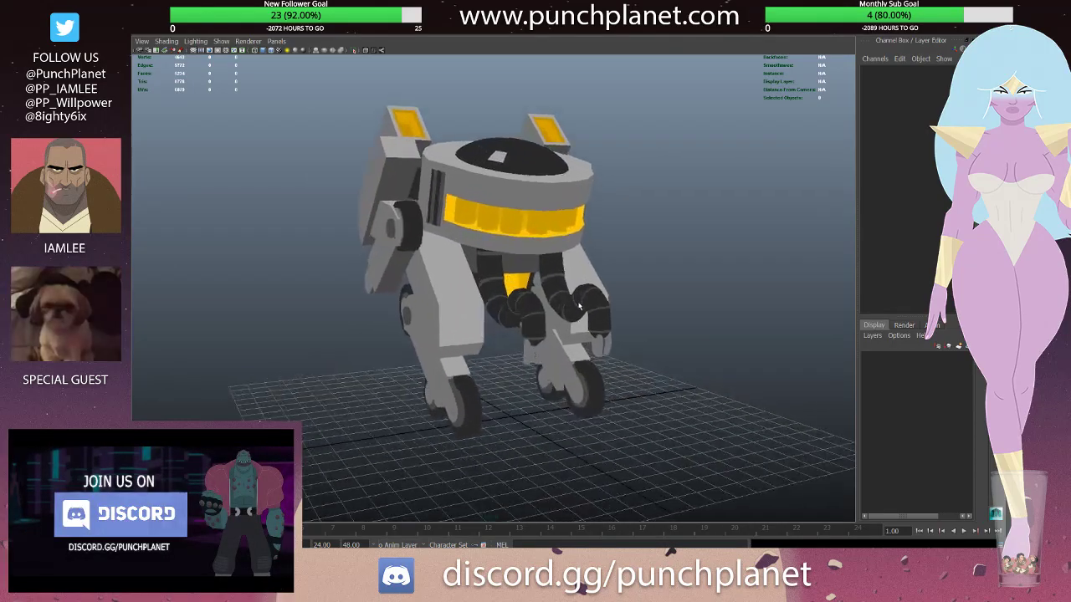
{"action": "left_click", "coordinate": [484, 196]}
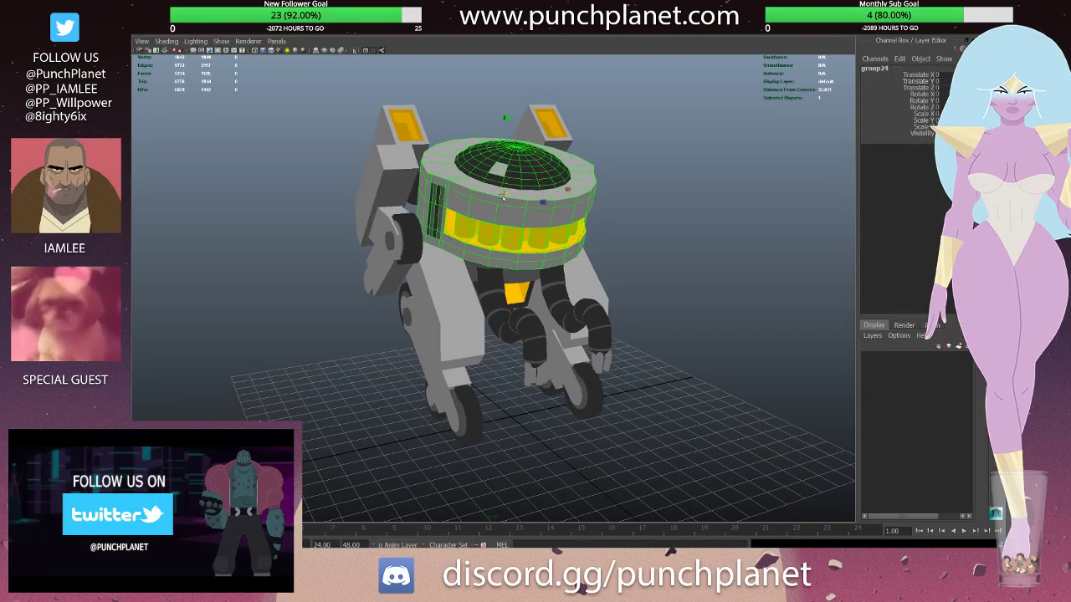
{"action": "mouse_move", "coordinate": [502, 196]}
{"action": "left_mouse_down", "text": "alt"}
{"action": "mouse_move", "coordinate": [474, 171]}
{"action": "mouse_move", "coordinate": [441, 175]}
{"action": "left_mouse_up", "text": "alt"}
{"action": "scroll", "coordinate": [486, 192], "scroll_direction": "down", "scroll_amount": 5}
{"action": "left_click", "coordinate": [473, 171]}
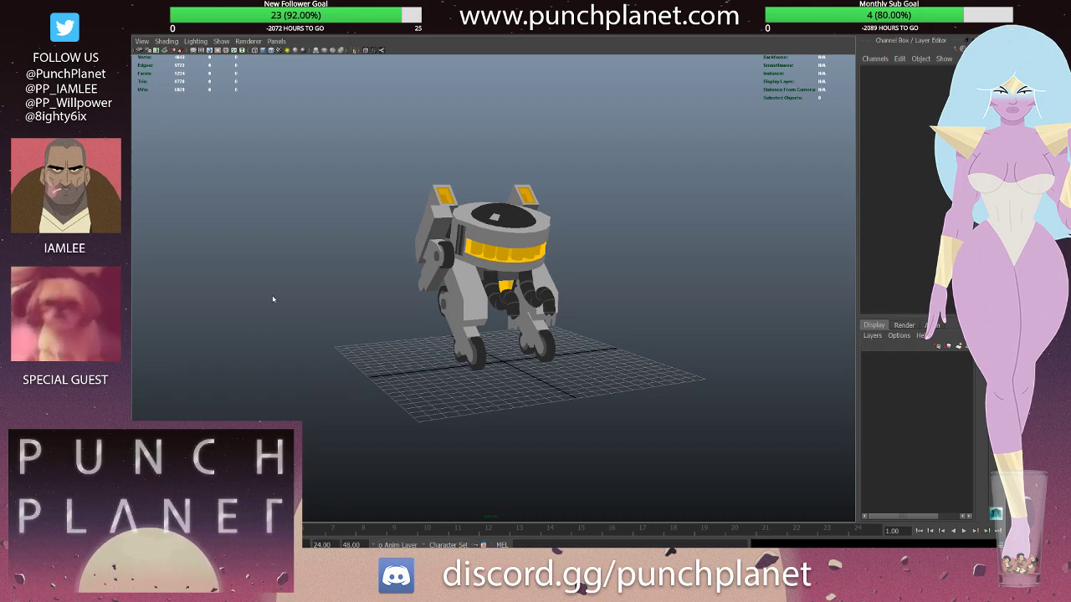
{"action": "right_click_drag", "start_coordinate": [271, 294], "coordinate": [662, 322], "text": "alt"}
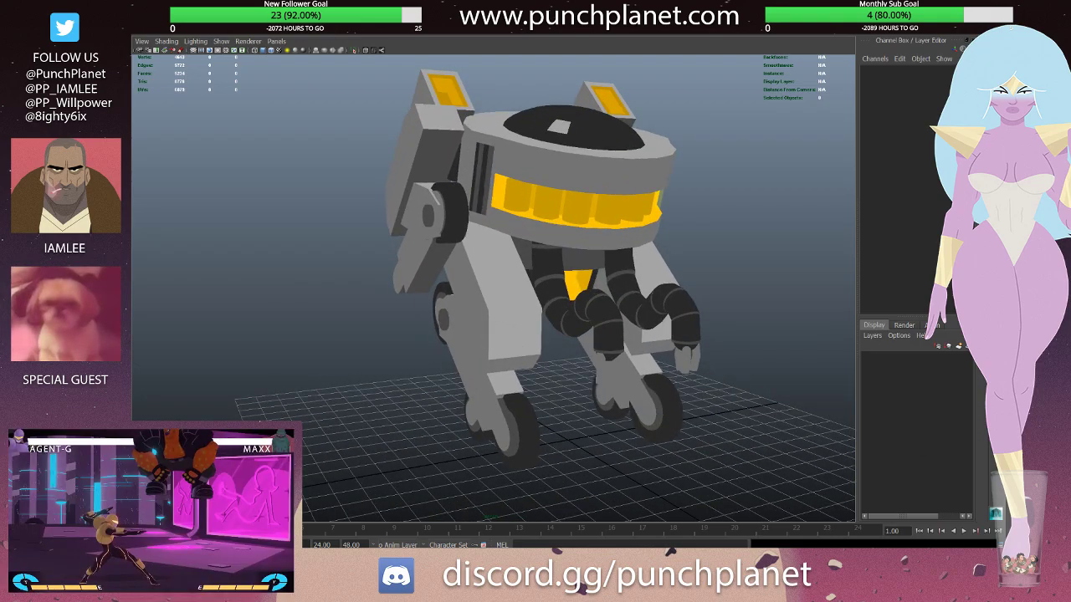
{"action": "mouse_move", "coordinate": [502, 251]}
{"action": "left_mouse_down", "text": "alt"}
{"action": "mouse_move", "coordinate": [427, 134]}
{"action": "mouse_move", "coordinate": [440, 132]}
{"action": "left_mouse_up", "text": "alt"}
{"action": "left_click", "coordinate": [423, 133]}
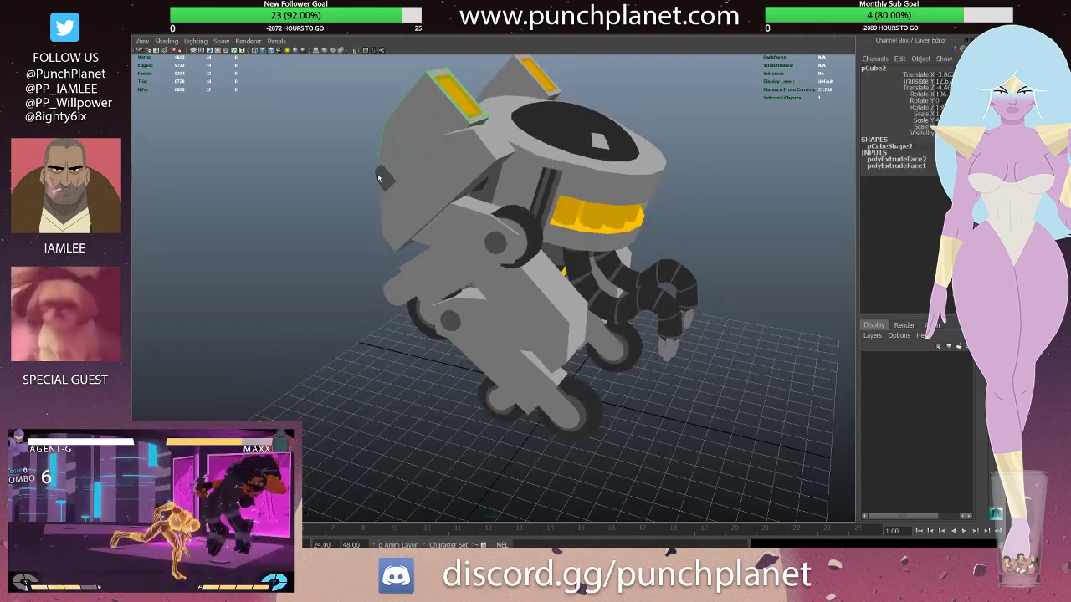
{"action": "left_click", "coordinate": [379, 174]}
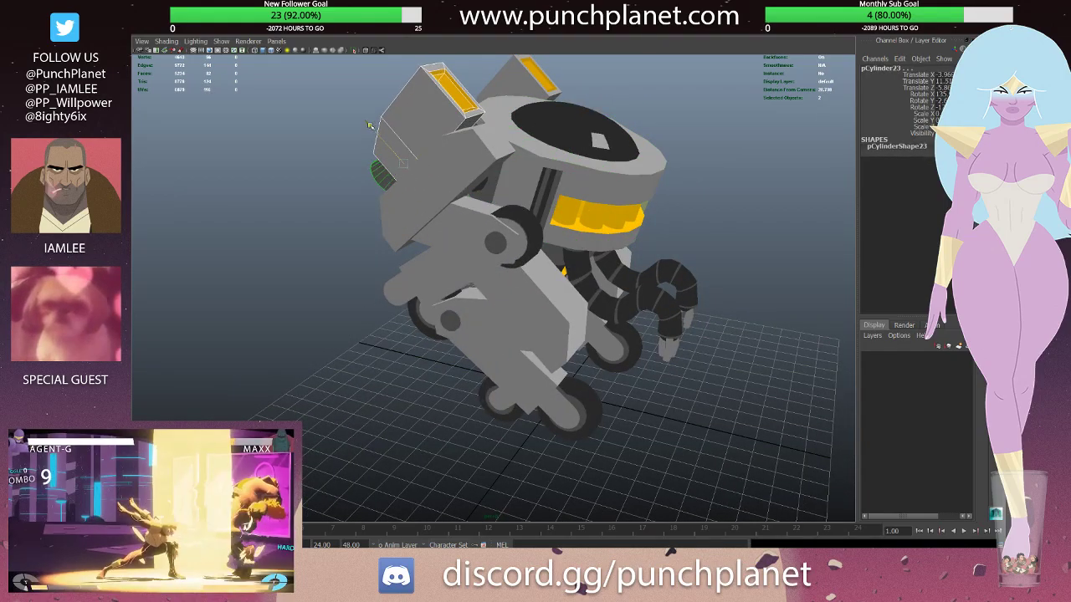
{"action": "left_click_drag", "start_coordinate": [370, 125], "coordinate": [383, 138], "text": "alt"}
{"action": "key", "text": "ctrl+z"}
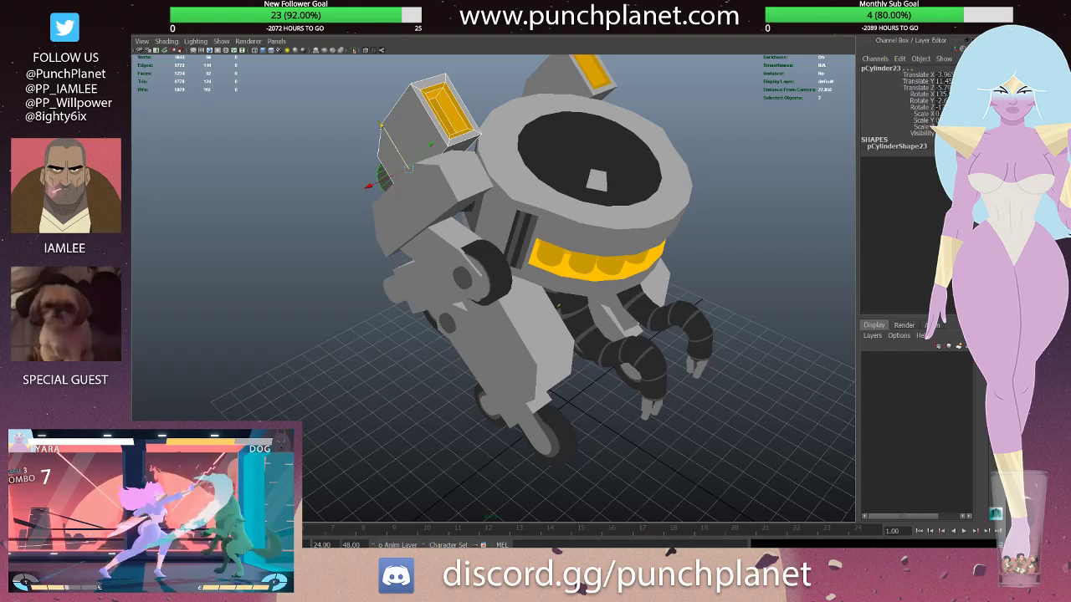
{"action": "mouse_move", "coordinate": [536, 251]}
{"action": "left_mouse_down", "text": "alt"}
{"action": "mouse_move", "coordinate": [626, 240]}
{"action": "mouse_move", "coordinate": [359, 226]}
{"action": "mouse_move", "coordinate": [483, 239]}
{"action": "mouse_move", "coordinate": [495, 228]}
{"action": "mouse_move", "coordinate": [454, 240]}
{"action": "left_mouse_up", "text": "alt"}
{"action": "left_click", "coordinate": [345, 216]}
{"action": "left_click", "coordinate": [353, 230]}
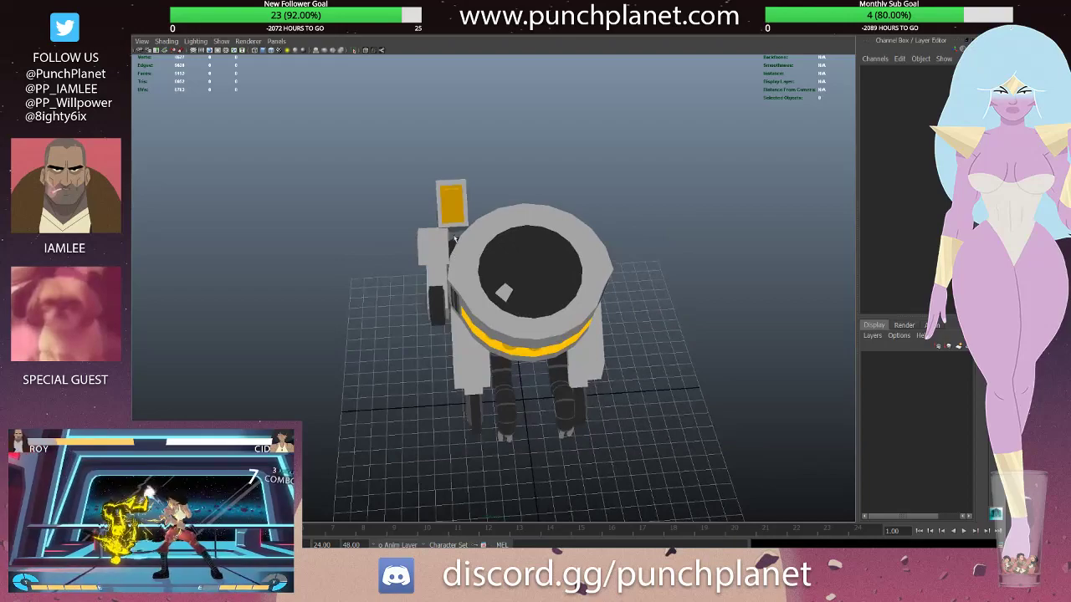
- Select the robot's body ring, briefly toggling wireframe and shaded display
{"action": "left_click", "coordinate": [437, 196]}
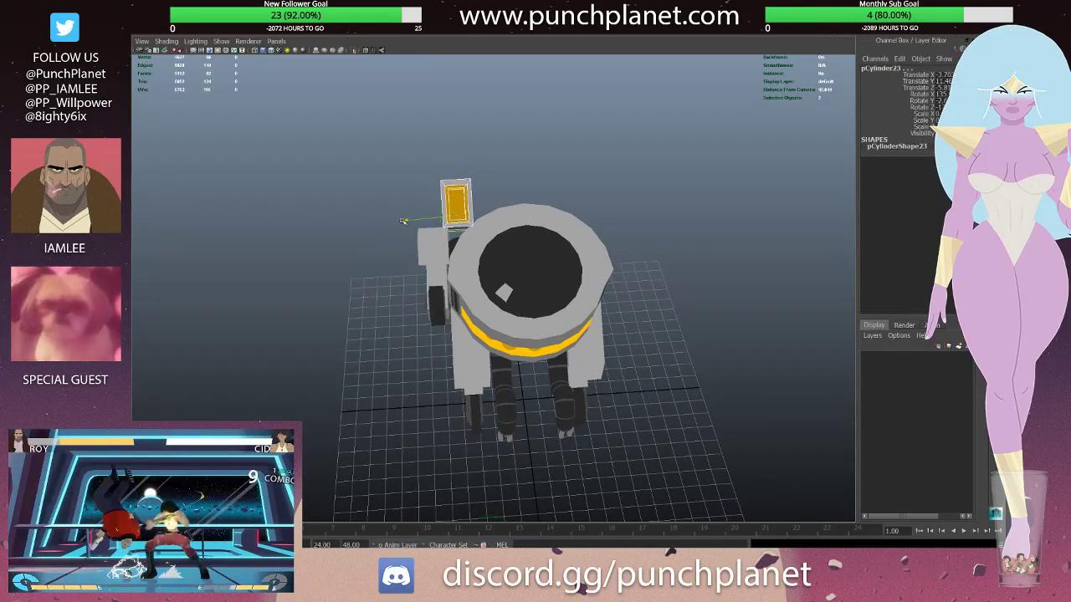
{"action": "mouse_move", "coordinate": [409, 220]}
{"action": "left_mouse_down", "text": "alt"}
{"action": "mouse_move", "coordinate": [450, 254]}
{"action": "mouse_move", "coordinate": [509, 275]}
{"action": "mouse_move", "coordinate": [489, 212]}
{"action": "left_mouse_up", "text": "alt"}
{"action": "left_click", "coordinate": [501, 263]}
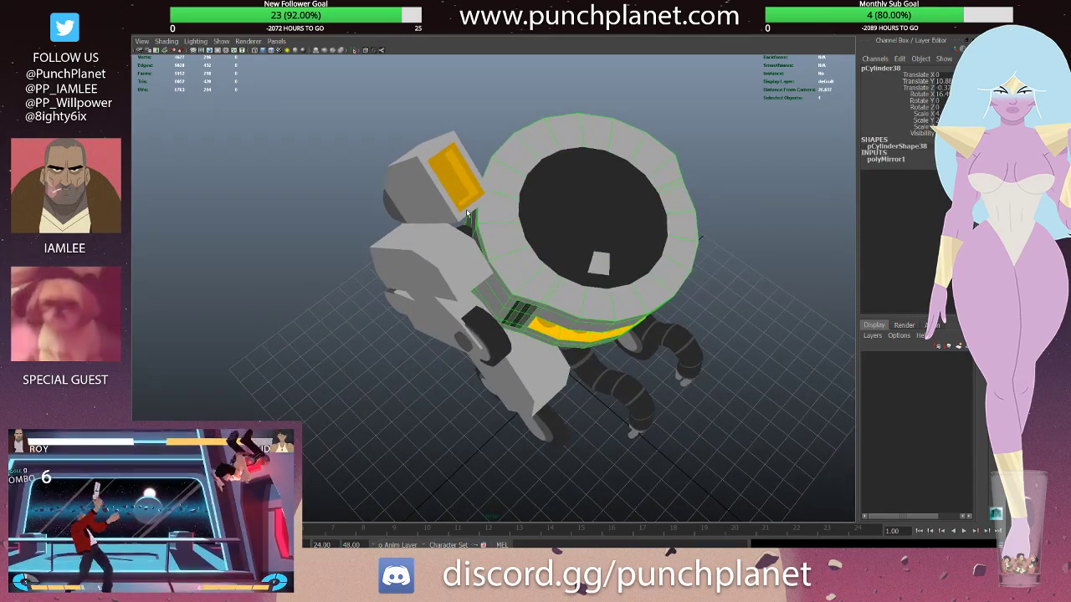
{"action": "key", "text": "F10"}
{"action": "left_click_drag", "start_coordinate": [467, 214], "coordinate": [456, 308], "text": "alt"}
{"action": "key", "text": "4"}
{"action": "key", "text": "5"}
{"action": "left_click", "coordinate": [455, 306]}
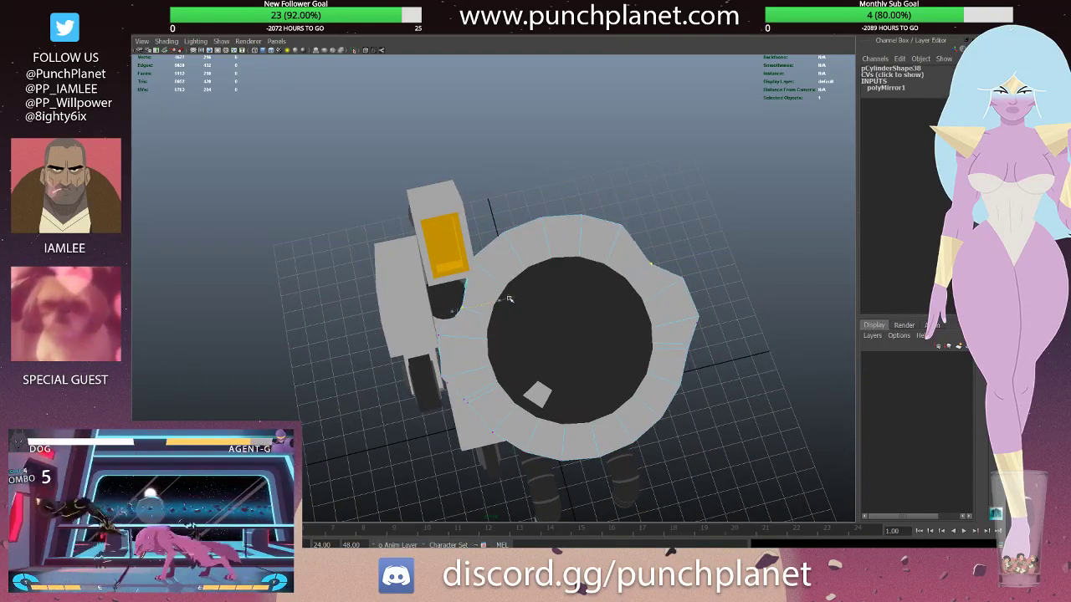
{"action": "mouse_move", "coordinate": [515, 294]}
{"action": "left_mouse_down", "text": "alt"}
{"action": "mouse_move", "coordinate": [445, 266]}
{"action": "mouse_move", "coordinate": [452, 220]}
{"action": "mouse_move", "coordinate": [504, 293]}
{"action": "mouse_move", "coordinate": [436, 275]}
{"action": "mouse_move", "coordinate": [504, 252]}
{"action": "mouse_move", "coordinate": [515, 266]}
{"action": "left_mouse_up", "text": "alt"}
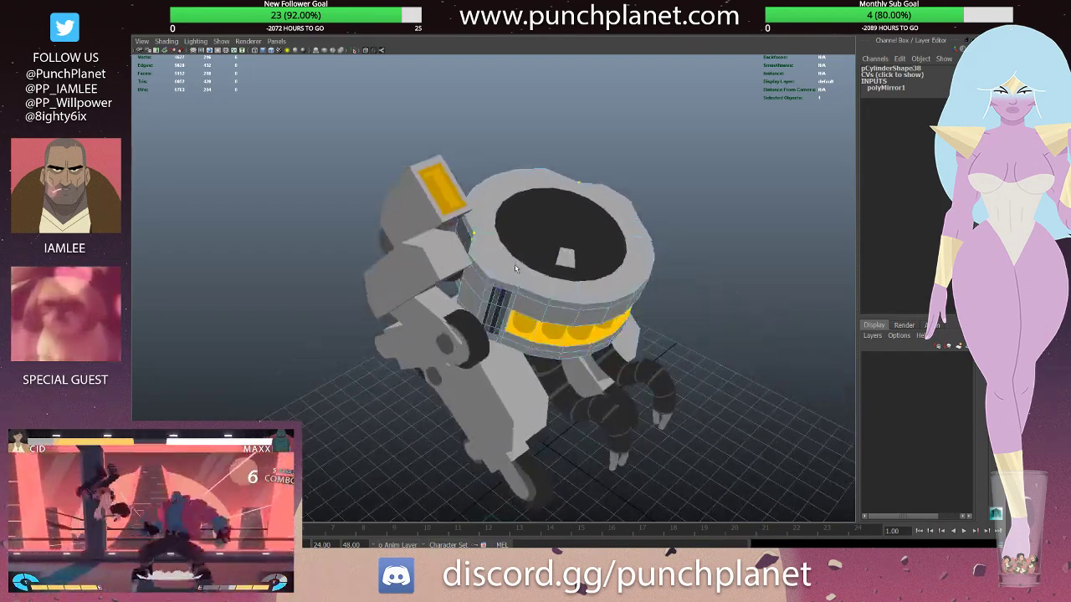
- Isolate pCylinder38 with Ctrl+1 and switch to face editing
{"action": "key", "text": "F8"}
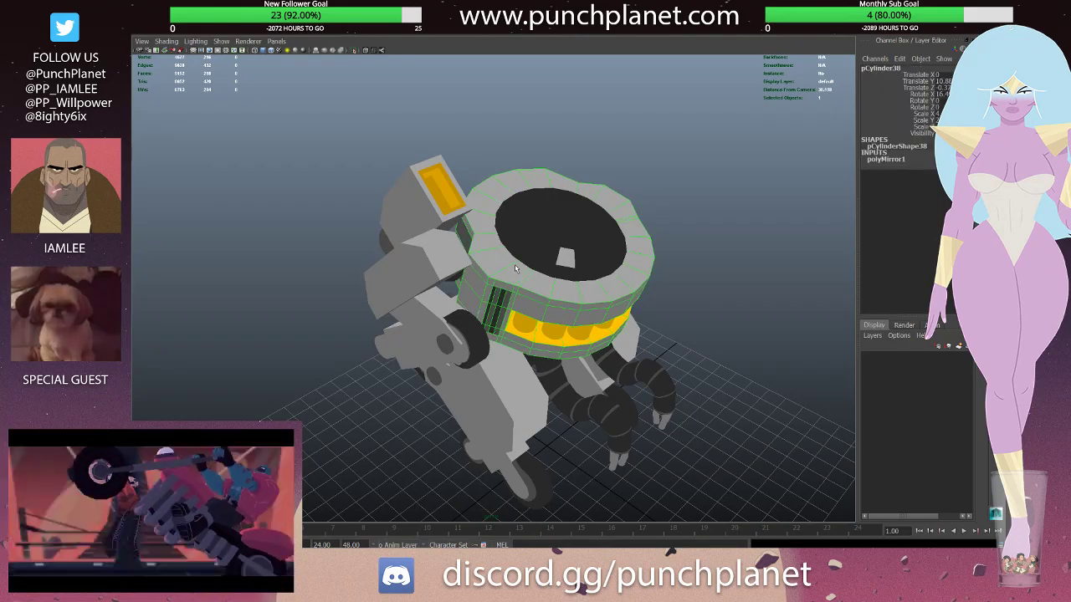
{"action": "key", "text": "ctrl+1"}
{"action": "mouse_move", "coordinate": [516, 268]}
{"action": "left_mouse_down", "text": "alt"}
{"action": "mouse_move", "coordinate": [495, 226]}
{"action": "mouse_move", "coordinate": [460, 251]}
{"action": "mouse_move", "coordinate": [552, 262]}
{"action": "left_mouse_up", "text": "alt"}
{"action": "key", "text": "F8"}
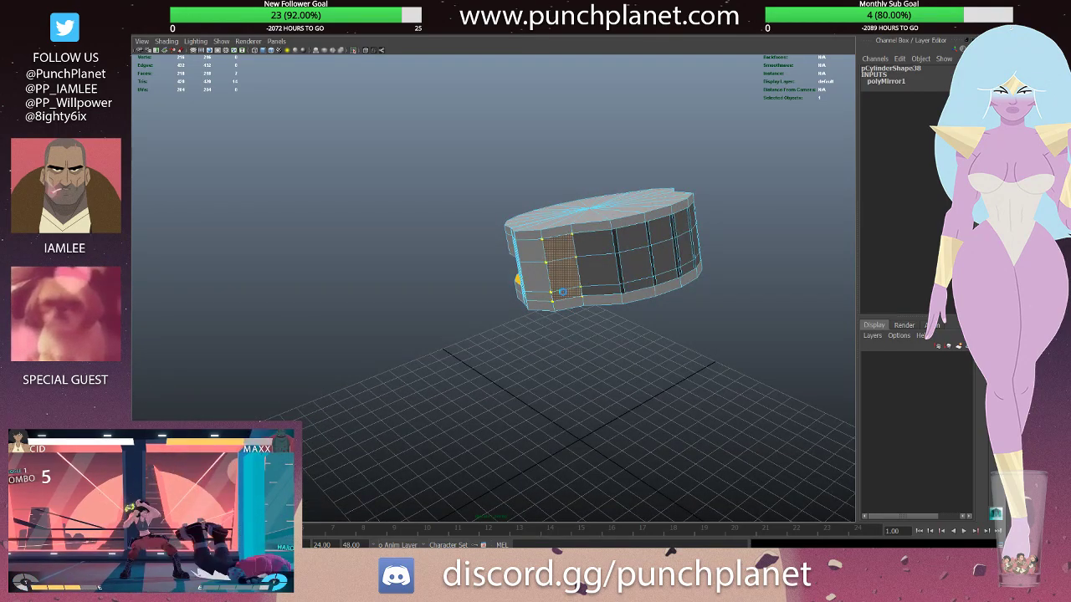
- Clear the ring's face selection, return to object mode and exit Isolate Select to show the whole robot
{"action": "left_click", "coordinate": [759, 240]}
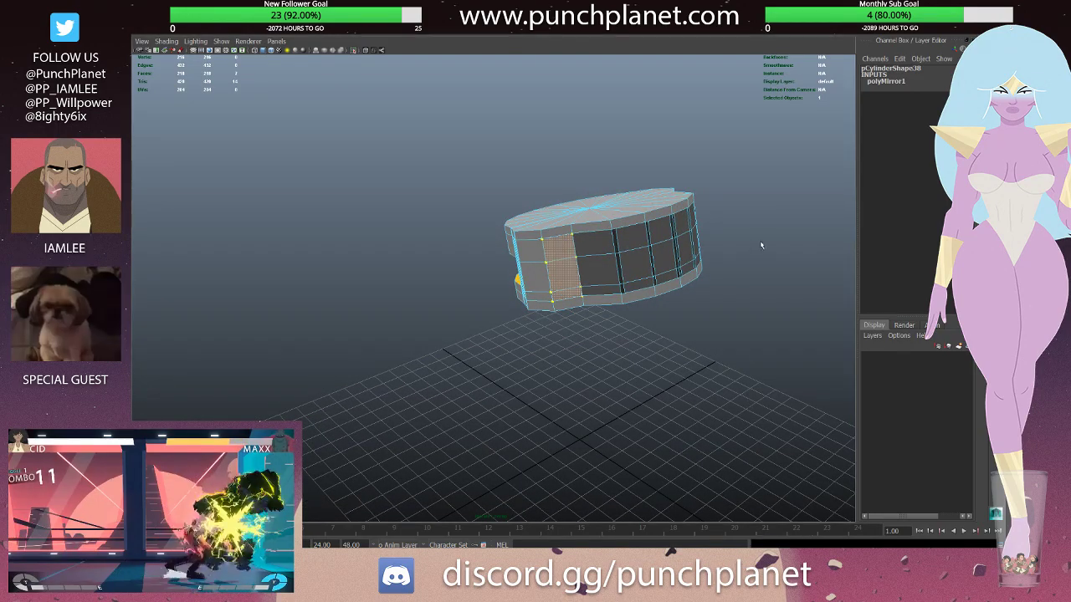
{"action": "left_click_drag", "start_coordinate": [760, 240], "coordinate": [650, 242], "text": "alt"}
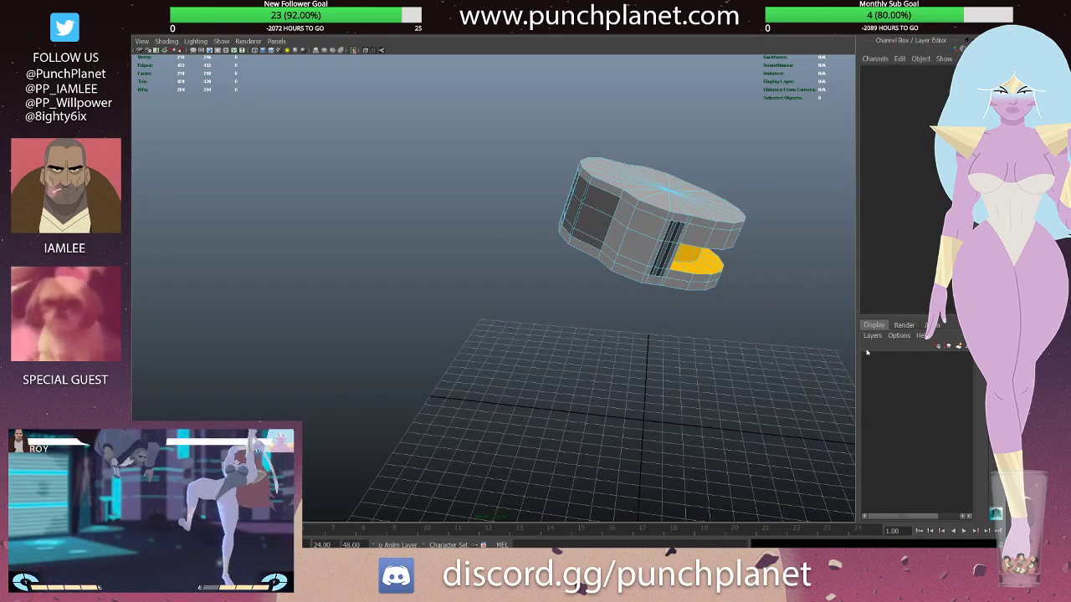
{"action": "left_click_drag", "start_coordinate": [636, 318], "coordinate": [559, 141], "text": "alt"}
{"action": "key", "text": "F8"}
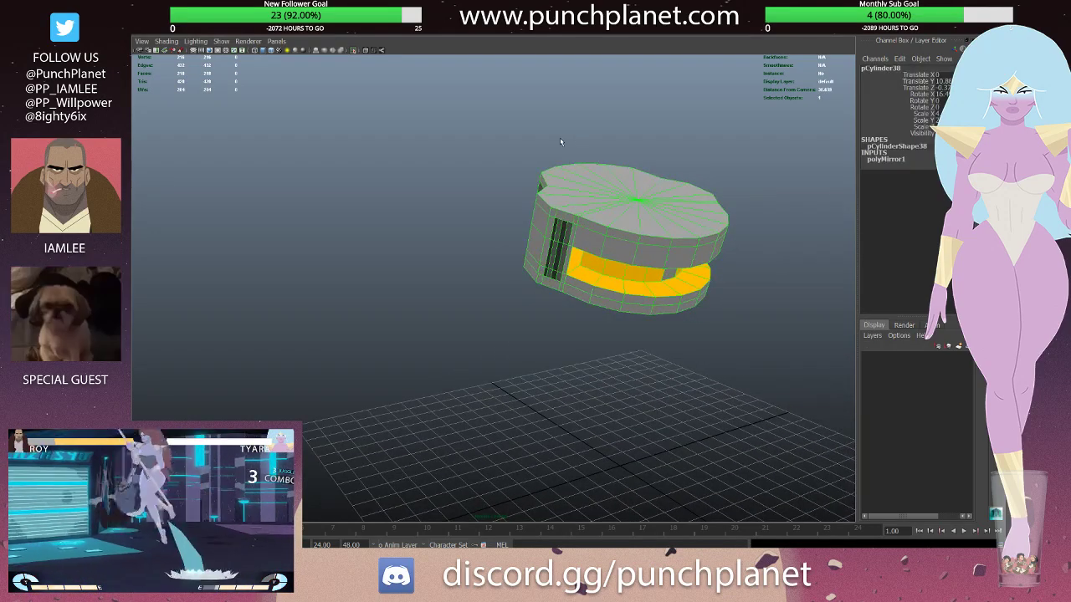
{"action": "left_click", "coordinate": [560, 140]}
{"action": "key", "text": "ctrl+1"}
- Re-isolate the body ring, inspect one of its faces, then bring the whole robot back
{"action": "left_click_drag", "start_coordinate": [560, 140], "coordinate": [597, 199], "text": "alt"}
{"action": "left_click", "coordinate": [577, 172]}
{"action": "key", "text": "ctrl+1"}
{"action": "key", "text": "F11"}
{"action": "left_click", "coordinate": [597, 200]}
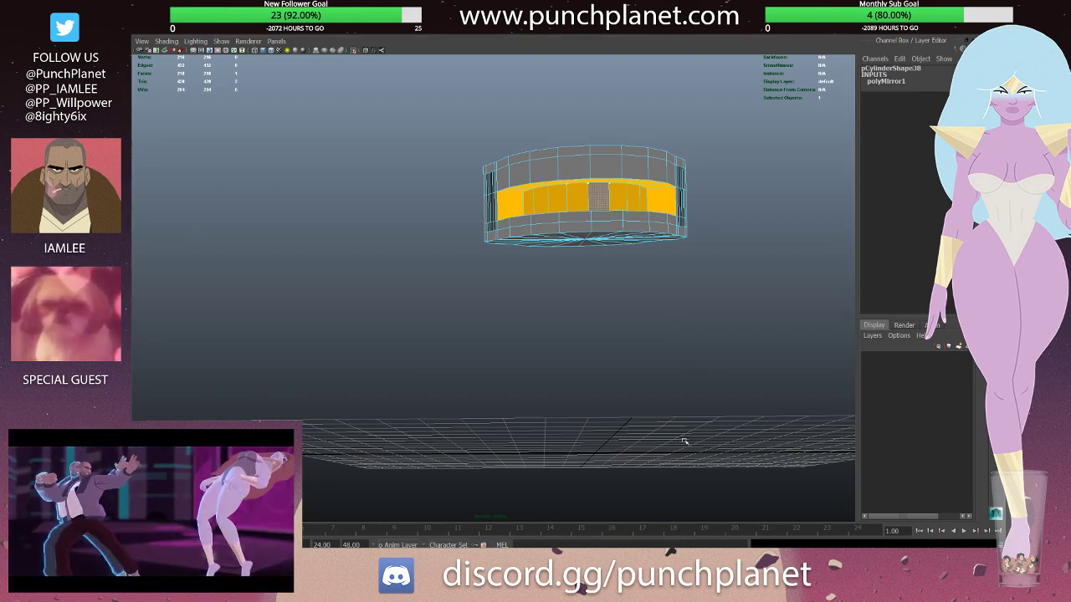
{"action": "key", "text": "F8"}
{"action": "left_click", "coordinate": [727, 224]}
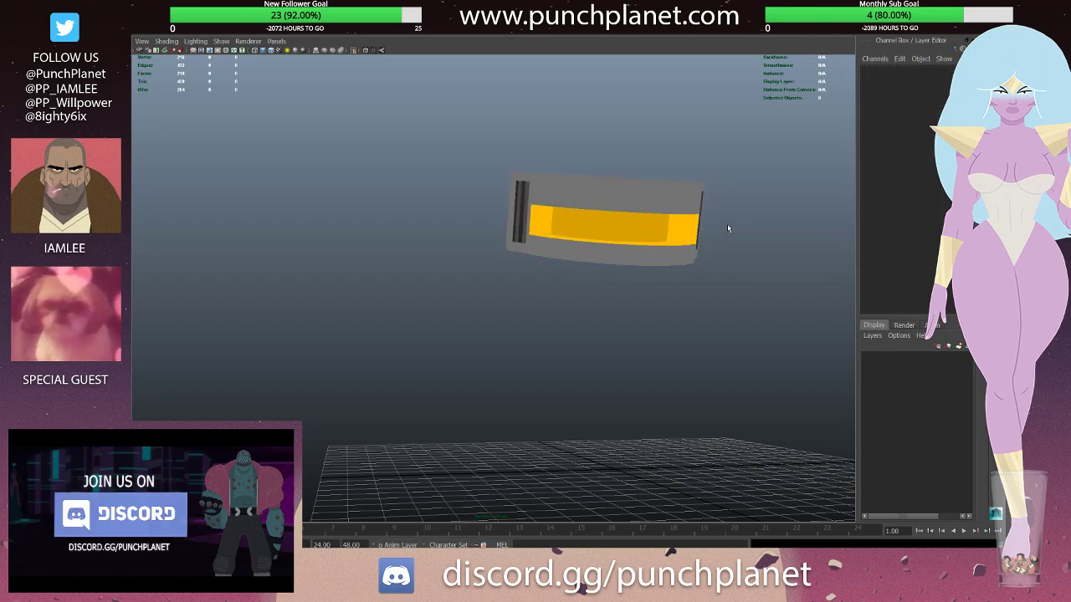
{"action": "key", "text": "ctrl+1"}
{"action": "mouse_move", "coordinate": [727, 224]}
{"action": "left_mouse_down", "text": "alt"}
{"action": "mouse_move", "coordinate": [670, 188]}
{"action": "mouse_move", "coordinate": [632, 226]}
{"action": "mouse_move", "coordinate": [545, 218]}
{"action": "left_mouse_up", "text": "alt"}
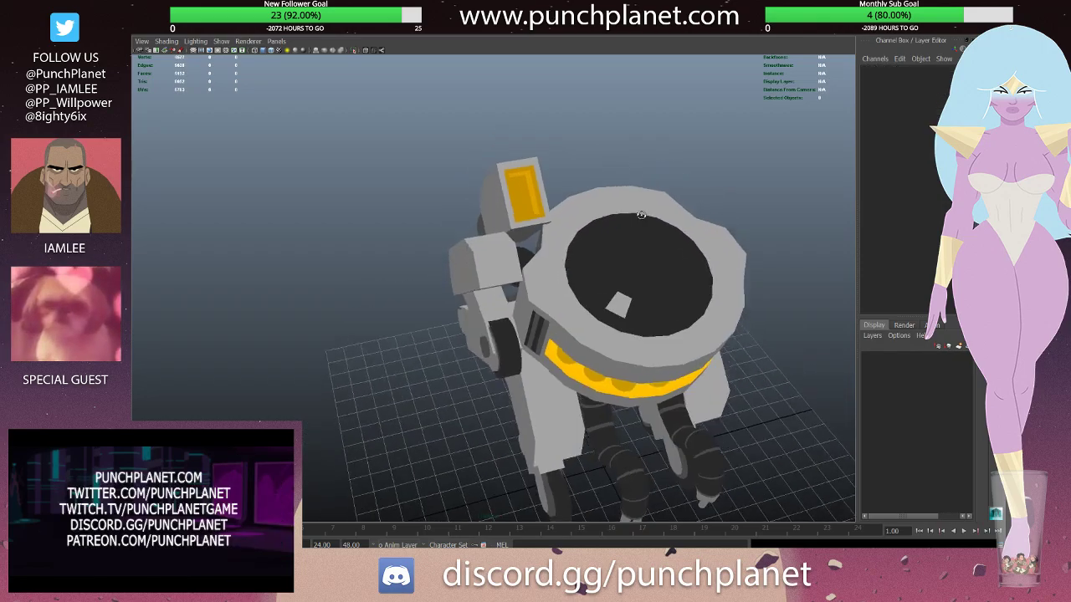
- Undo the orange shoulder box's scale change and shrink it slightly instead
{"action": "left_click", "coordinate": [515, 202]}
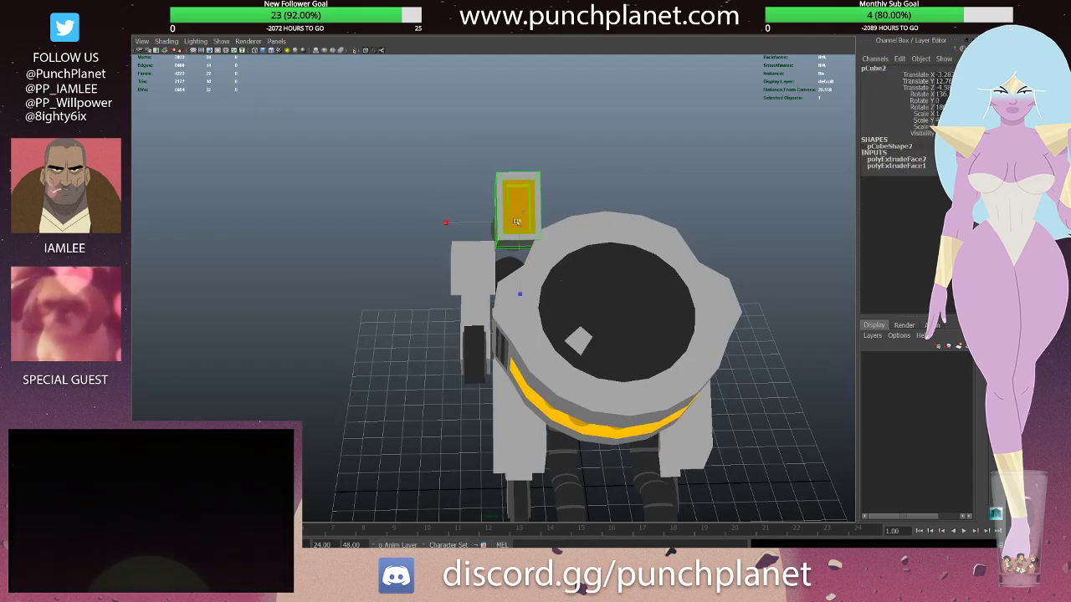
{"action": "key", "text": "ctrl+z"}
{"action": "mouse_move", "coordinate": [532, 220]}
{"action": "left_mouse_down"}
{"action": "mouse_move", "coordinate": [473, 223]}
{"action": "mouse_move", "coordinate": [494, 240]}
{"action": "left_mouse_up"}
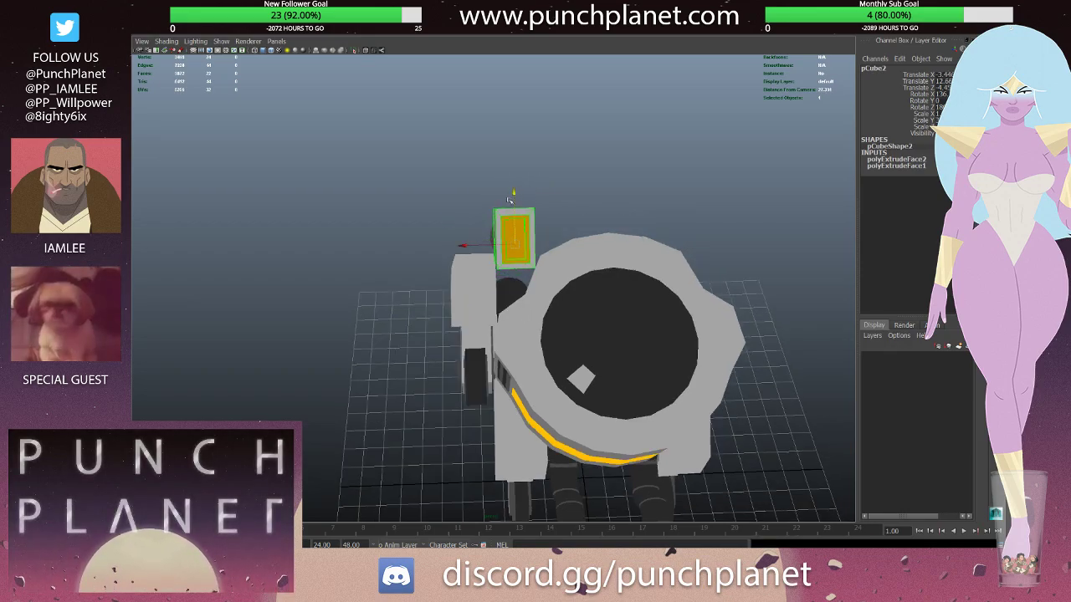
- Inspect the small shoulder cylinder and its joint sphere from lower side angles
{"action": "mouse_move", "coordinate": [508, 199]}
{"action": "left_mouse_down", "text": "alt"}
{"action": "mouse_move", "coordinate": [514, 284]}
{"action": "mouse_move", "coordinate": [531, 260]}
{"action": "left_mouse_up", "text": "alt"}
{"action": "left_click", "coordinate": [456, 224]}
{"action": "left_click", "coordinate": [519, 288]}
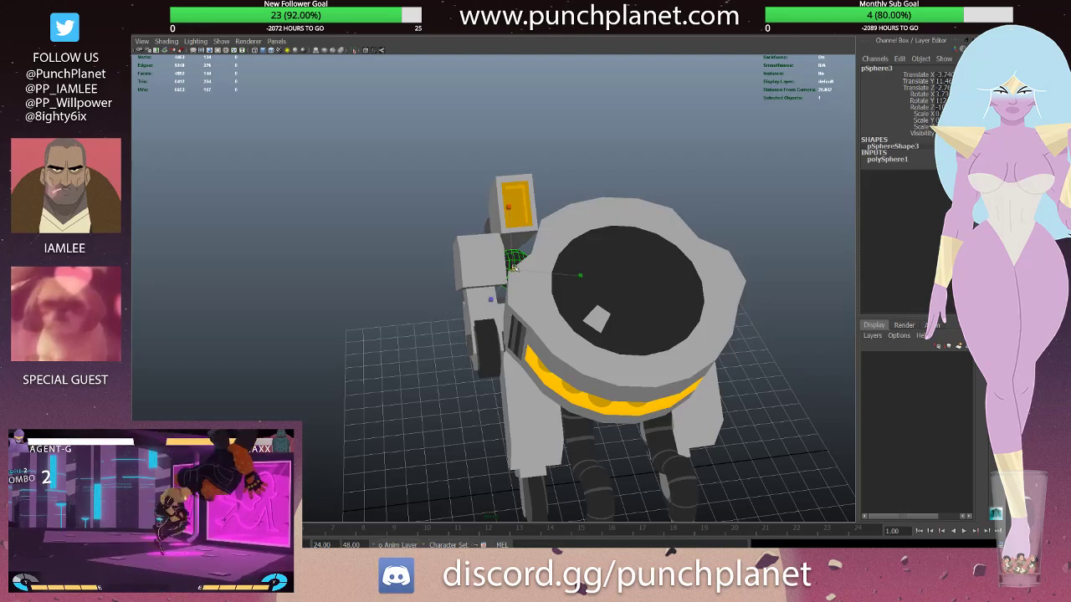
{"action": "mouse_move", "coordinate": [532, 260]}
{"action": "left_mouse_down", "text": "alt"}
{"action": "mouse_move", "coordinate": [559, 198]}
{"action": "mouse_move", "coordinate": [473, 212]}
{"action": "mouse_move", "coordinate": [760, 217]}
{"action": "mouse_move", "coordinate": [686, 200]}
{"action": "mouse_move", "coordinate": [623, 164]}
{"action": "left_mouse_up", "text": "alt"}
{"action": "scroll", "coordinate": [538, 244], "scroll_direction": "down", "scroll_amount": 3}
{"action": "left_click_drag", "start_coordinate": [610, 202], "coordinate": [599, 263], "text": "alt"}
{"action": "scroll", "coordinate": [600, 263], "scroll_direction": "up", "scroll_amount": 3}
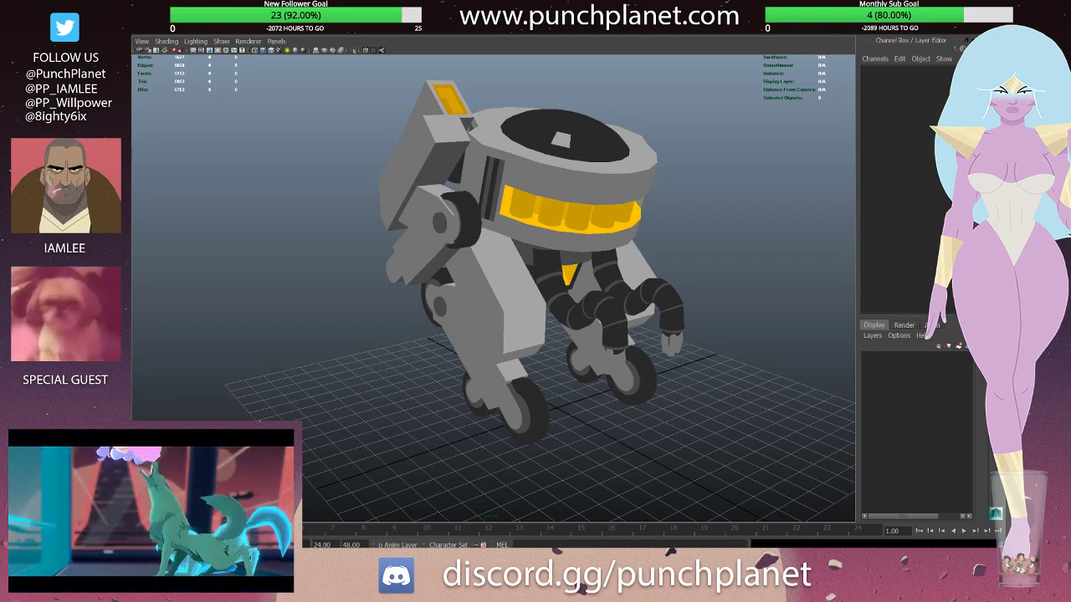
{"action": "mouse_move", "coordinate": [585, 243]}
{"action": "left_mouse_down", "text": "alt"}
{"action": "mouse_move", "coordinate": [561, 251]}
{"action": "mouse_move", "coordinate": [491, 236]}
{"action": "mouse_move", "coordinate": [653, 239]}
{"action": "mouse_move", "coordinate": [502, 251]}
{"action": "mouse_move", "coordinate": [473, 273]}
{"action": "left_mouse_up", "text": "alt"}
- Select the robot's head cylinder and frame the view on it
{"action": "left_click", "coordinate": [485, 260]}
{"action": "key", "text": "f"}
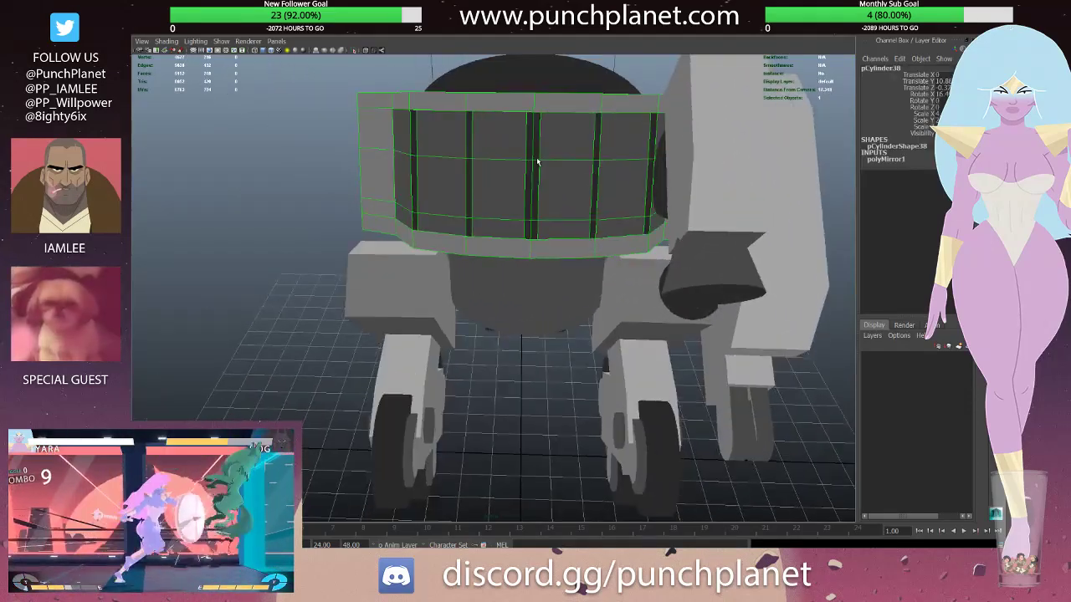
{"action": "right_click_drag", "start_coordinate": [537, 172], "coordinate": [540, 144]}
{"action": "mouse_move", "coordinate": [542, 143]}
{"action": "left_mouse_down", "text": "alt"}
{"action": "mouse_move", "coordinate": [480, 201]}
{"action": "mouse_move", "coordinate": [509, 212]}
{"action": "mouse_move", "coordinate": [485, 220]}
{"action": "mouse_move", "coordinate": [520, 254]}
{"action": "mouse_move", "coordinate": [492, 230]}
{"action": "left_mouse_up", "text": "alt"}
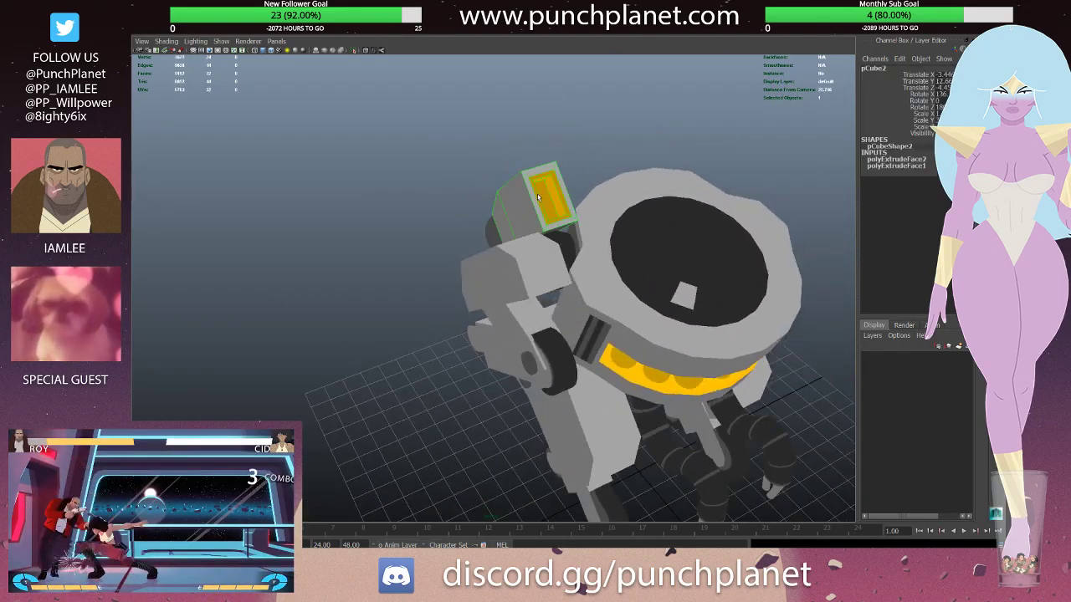
- Group the yellow-topped block with its sphere joint and mirror a copy with Duplicate Special
{"action": "left_click", "coordinate": [492, 230]}
{"action": "left_click", "coordinate": [565, 241]}
{"action": "left_click_drag", "start_coordinate": [565, 241], "coordinate": [572, 251], "text": "alt"}
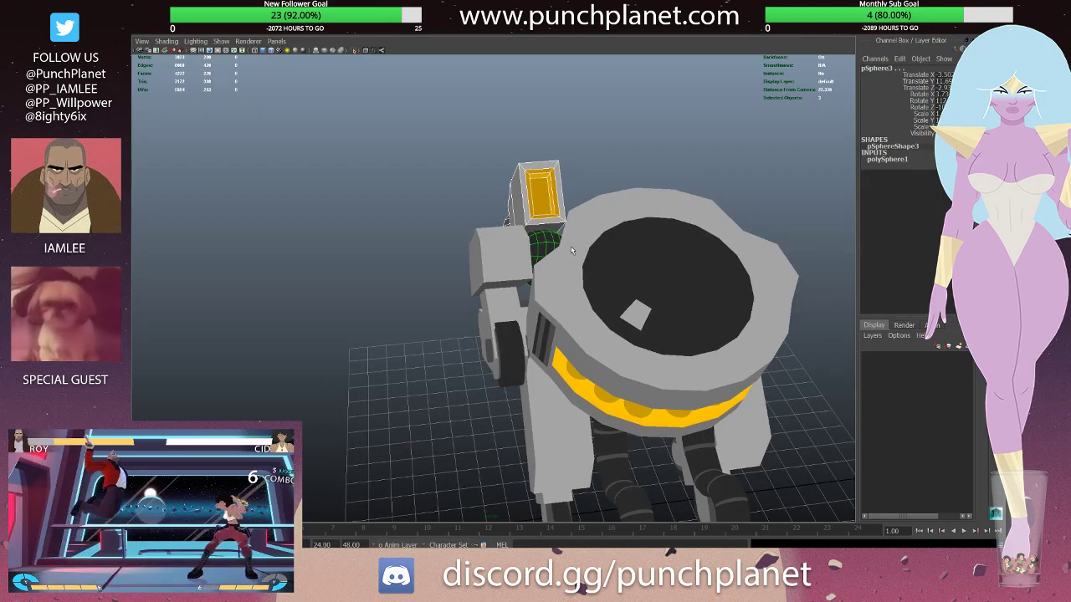
{"action": "key", "text": "ctrl+g"}
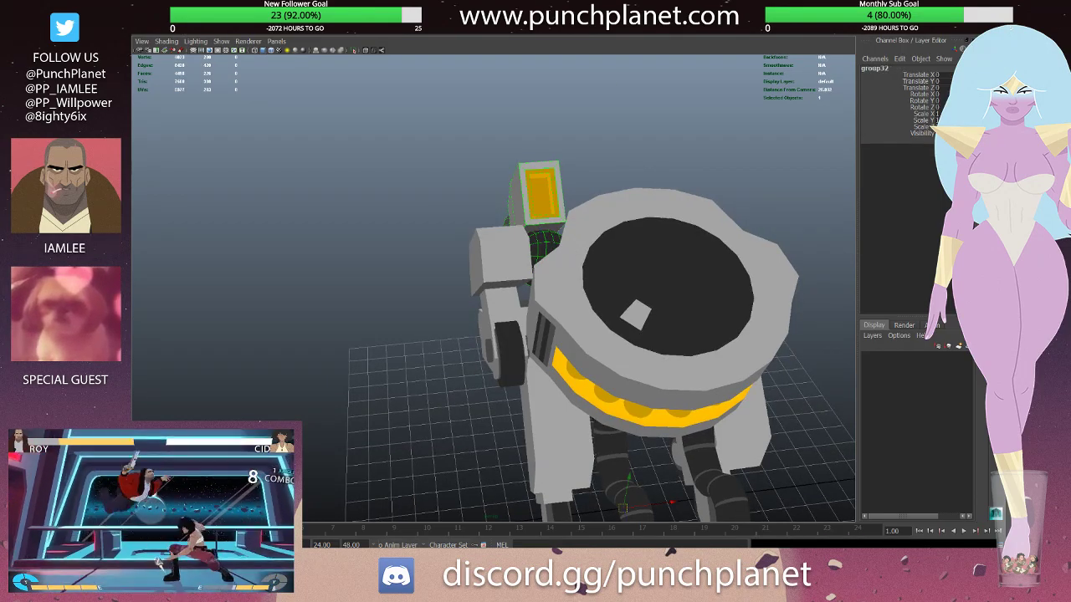
{"action": "key", "text": "ctrl+shift+d"}
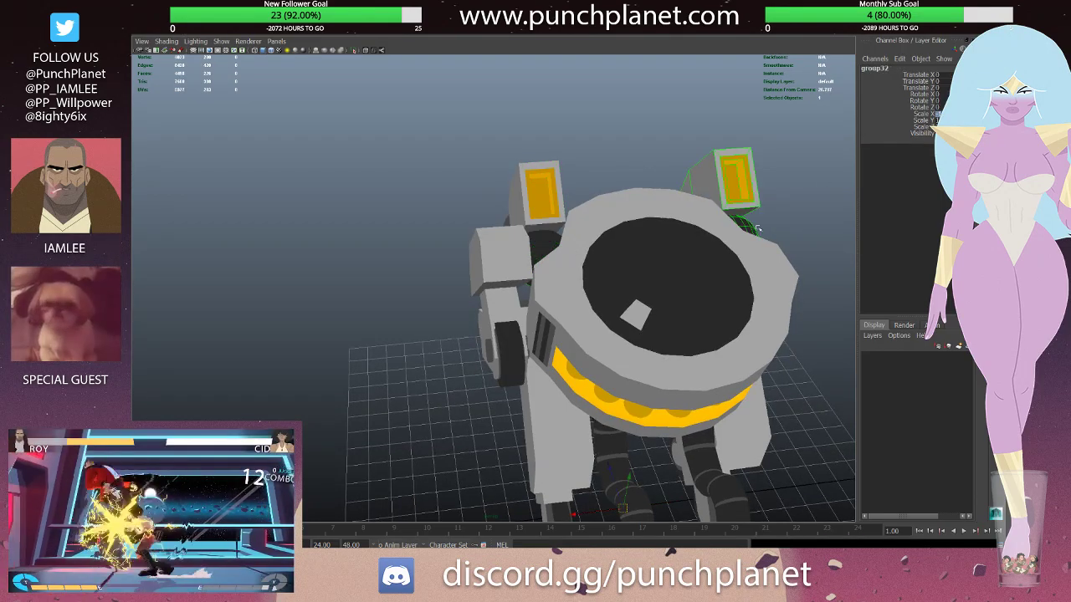
{"action": "mouse_move", "coordinate": [759, 227]}
{"action": "left_mouse_down", "text": "alt"}
{"action": "mouse_move", "coordinate": [547, 316]}
{"action": "mouse_move", "coordinate": [665, 287]}
{"action": "mouse_move", "coordinate": [532, 274]}
{"action": "mouse_move", "coordinate": [655, 318]}
{"action": "mouse_move", "coordinate": [503, 311]}
{"action": "mouse_move", "coordinate": [528, 331]}
{"action": "mouse_move", "coordinate": [518, 322]}
{"action": "mouse_move", "coordinate": [539, 284]}
{"action": "mouse_move", "coordinate": [502, 283]}
{"action": "left_mouse_up", "text": "alt"}
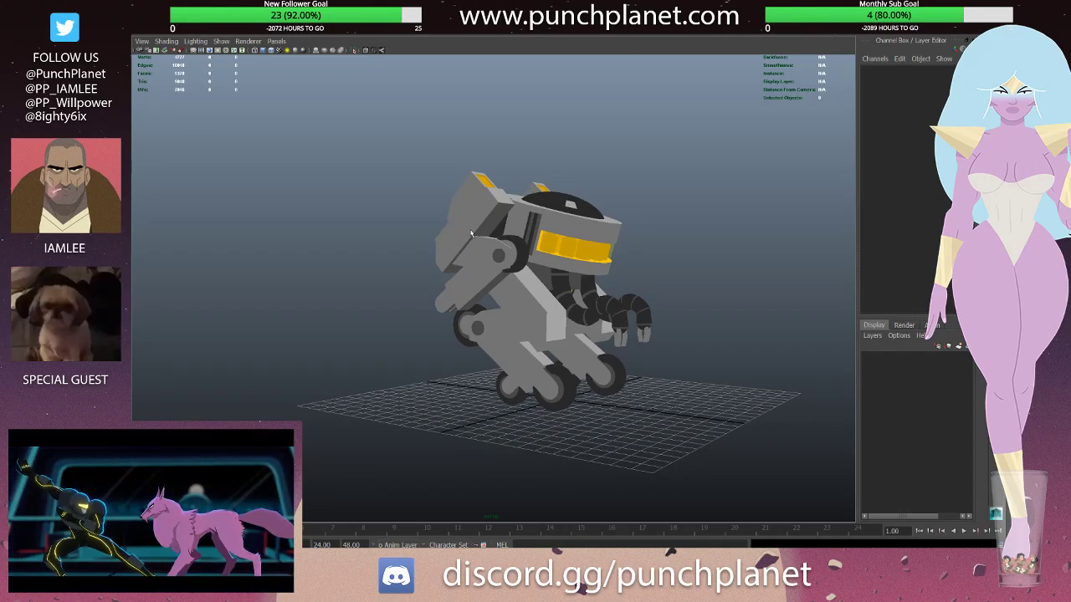
- Select the upper side arm with its wheel and group them
{"action": "left_click_drag", "start_coordinate": [472, 234], "coordinate": [533, 253], "text": "alt"}
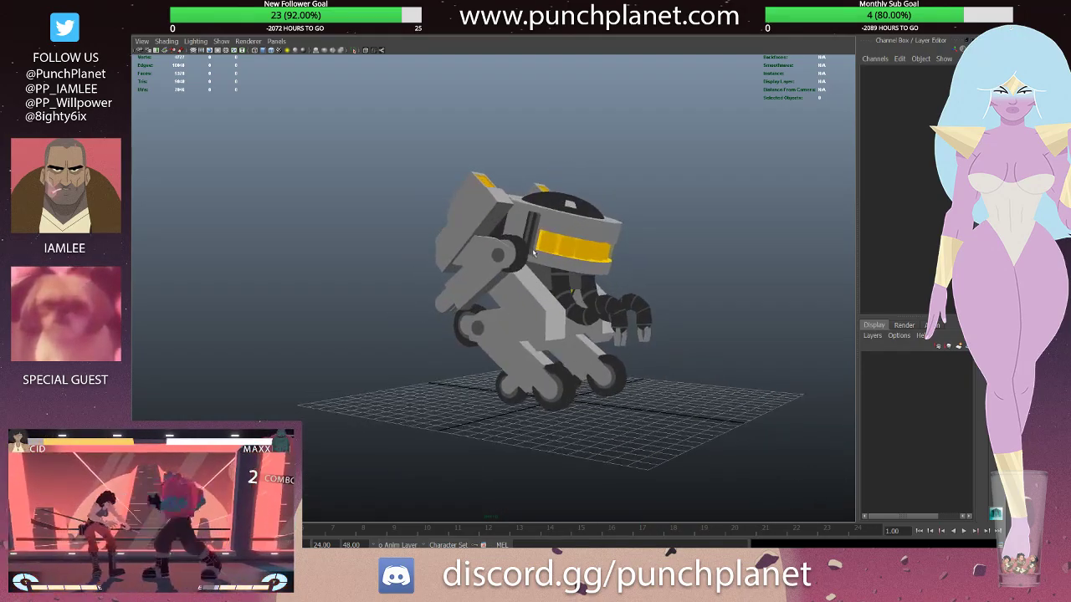
{"action": "right_click_drag", "start_coordinate": [533, 252], "coordinate": [502, 267], "text": "alt"}
{"action": "mouse_move", "coordinate": [502, 268]}
{"action": "left_mouse_down", "text": "alt"}
{"action": "mouse_move", "coordinate": [481, 286]}
{"action": "mouse_move", "coordinate": [482, 271]}
{"action": "mouse_move", "coordinate": [467, 280]}
{"action": "mouse_move", "coordinate": [562, 292]}
{"action": "mouse_move", "coordinate": [380, 283]}
{"action": "left_mouse_up", "text": "alt"}
{"action": "scroll", "coordinate": [481, 278], "scroll_direction": "up", "scroll_amount": 2}
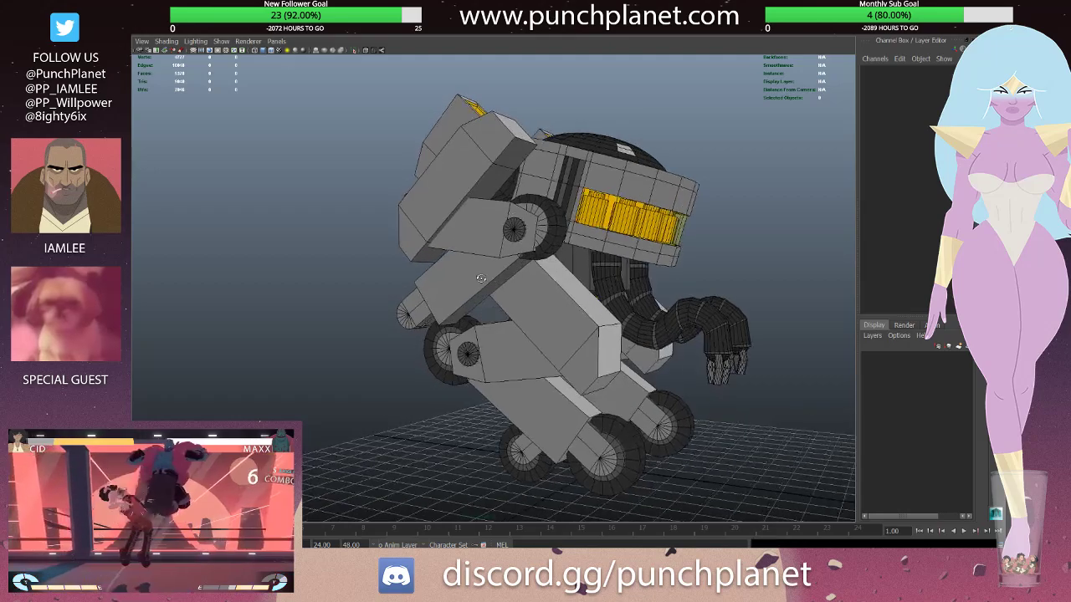
{"action": "left_click", "coordinate": [470, 274]}
{"action": "key", "text": "ctrl+g"}
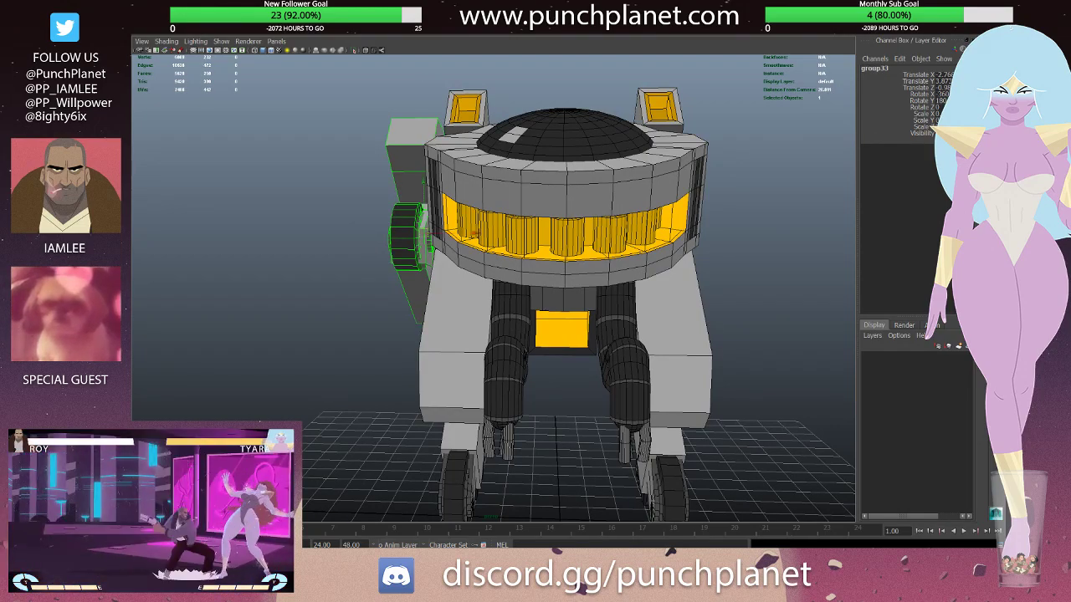
- Regroup the side assembly with its pivot at the origin and mirror it with Scale X -1
{"action": "scroll", "coordinate": [406, 159], "scroll_direction": "down", "scroll_amount": 2}
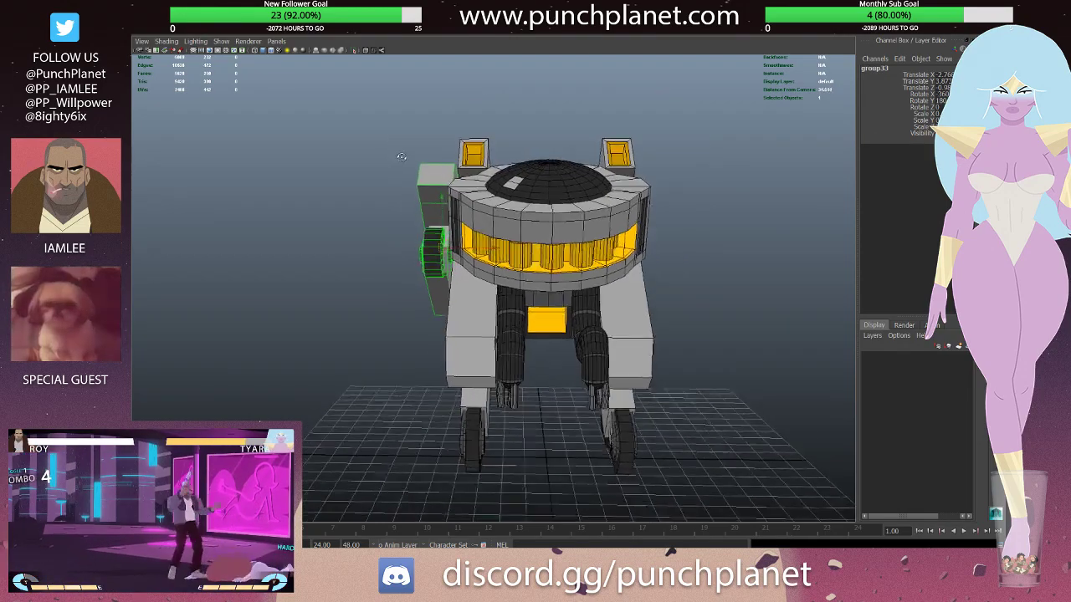
{"action": "scroll", "coordinate": [405, 159], "scroll_direction": "down", "scroll_amount": 2}
{"action": "key", "text": "ctrl+g"}
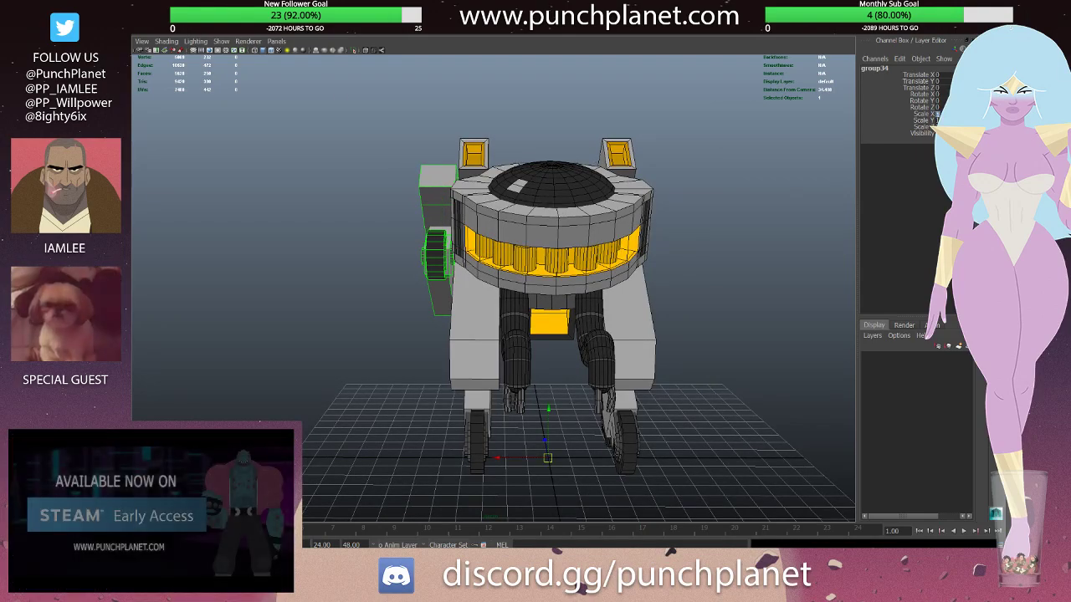
{"action": "key", "text": "Return"}
- Pull back to check the whole robot, then select the side body piece
{"action": "left_click", "coordinate": [678, 227]}
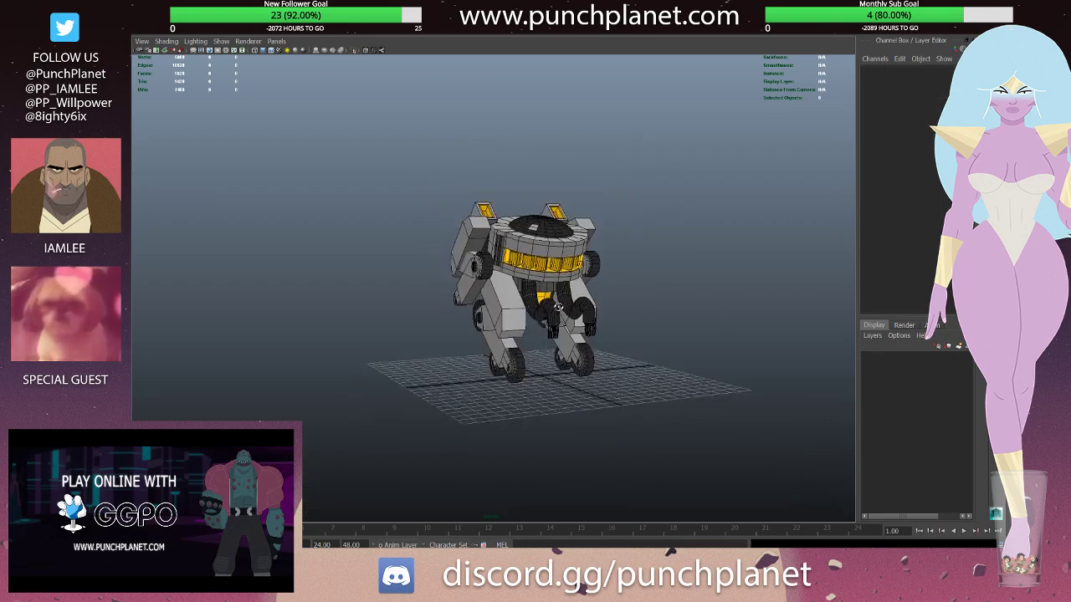
{"action": "mouse_move", "coordinate": [677, 227]}
{"action": "left_mouse_down", "text": "alt"}
{"action": "mouse_move", "coordinate": [514, 328]}
{"action": "mouse_move", "coordinate": [646, 288]}
{"action": "mouse_move", "coordinate": [471, 293]}
{"action": "mouse_move", "coordinate": [538, 327]}
{"action": "mouse_move", "coordinate": [561, 315]}
{"action": "left_mouse_up", "text": "alt"}
{"action": "scroll", "coordinate": [519, 318], "scroll_direction": "up", "scroll_amount": 3}
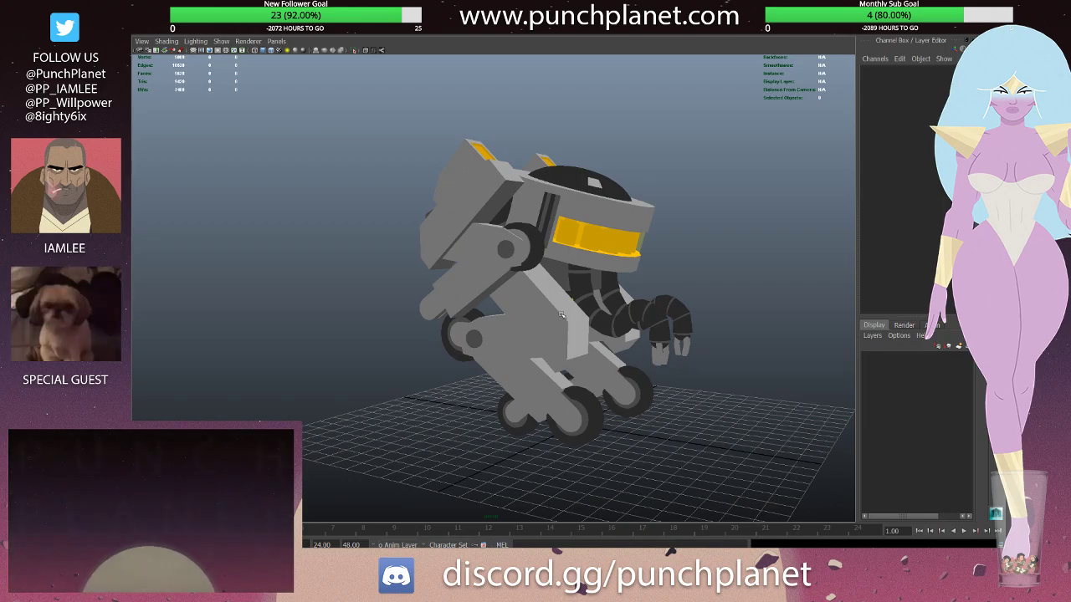
{"action": "mouse_move", "coordinate": [561, 316]}
{"action": "left_mouse_down", "text": "alt"}
{"action": "mouse_move", "coordinate": [525, 316]}
{"action": "mouse_move", "coordinate": [575, 316]}
{"action": "left_mouse_up", "text": "alt"}
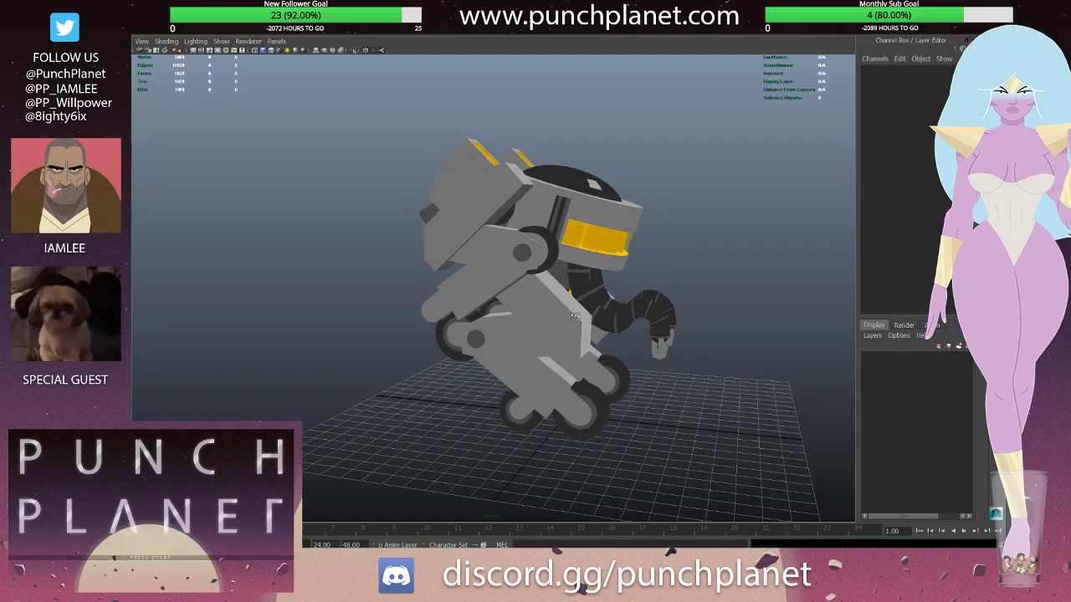
{"action": "mouse_move", "coordinate": [575, 316]}
{"action": "left_mouse_down", "text": "alt"}
{"action": "mouse_move", "coordinate": [604, 290]}
{"action": "mouse_move", "coordinate": [539, 270]}
{"action": "mouse_move", "coordinate": [569, 251]}
{"action": "left_mouse_up", "text": "alt"}
{"action": "left_click", "coordinate": [604, 290]}
- Check the small cylinder and side body piece in face mode from side and front angles
{"action": "key", "text": "F11"}
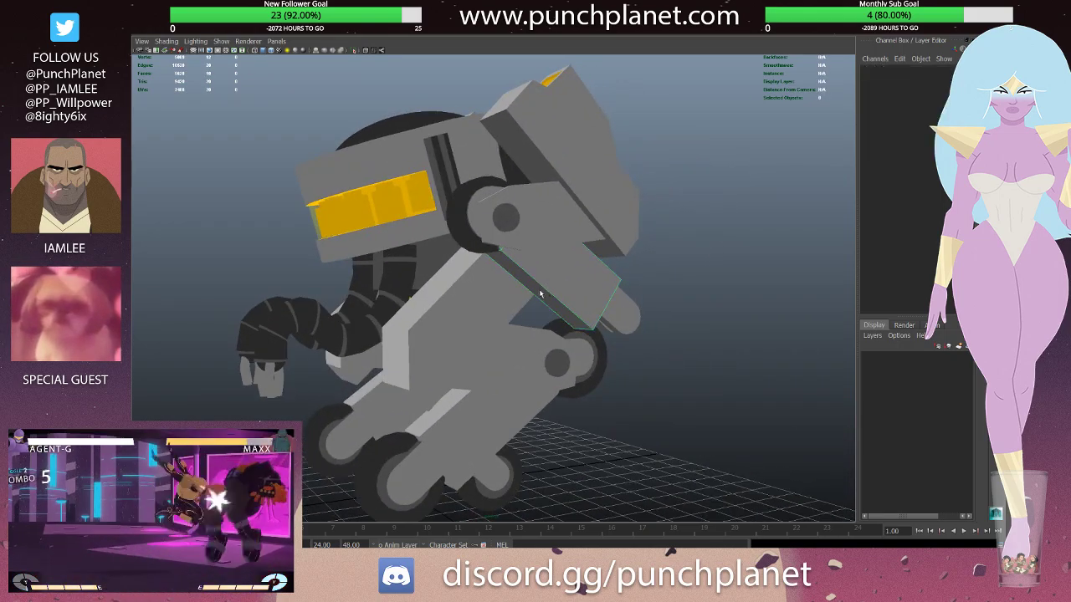
{"action": "left_click", "coordinate": [615, 329]}
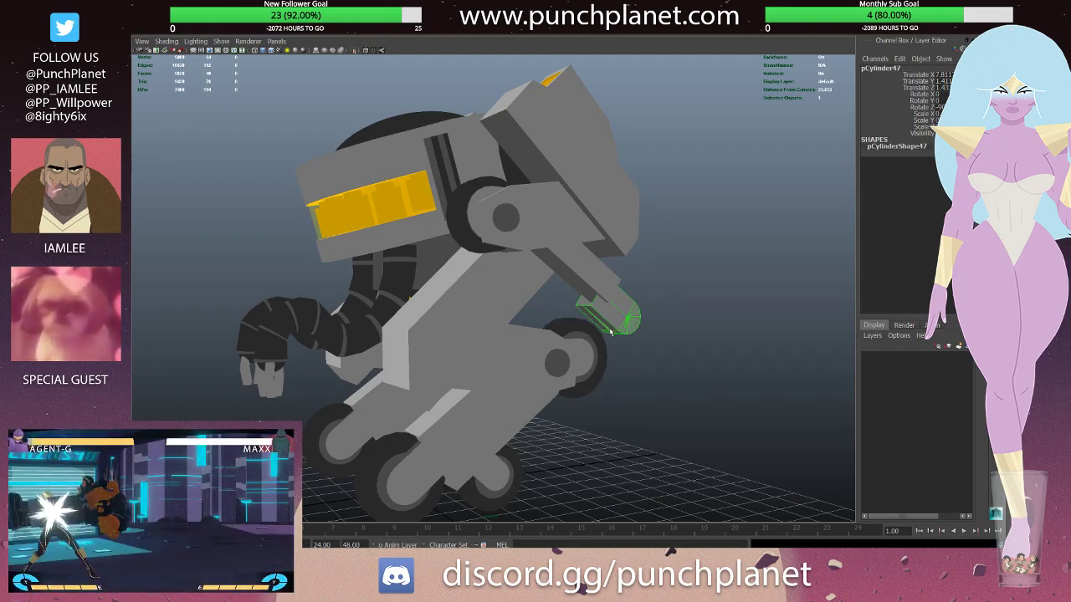
{"action": "left_click", "coordinate": [610, 329]}
{"action": "mouse_move", "coordinate": [607, 309]}
{"action": "left_mouse_down", "text": "alt"}
{"action": "mouse_move", "coordinate": [410, 264]}
{"action": "mouse_move", "coordinate": [585, 215]}
{"action": "mouse_move", "coordinate": [523, 249]}
{"action": "left_mouse_up", "text": "alt"}
{"action": "left_click", "coordinate": [640, 276]}
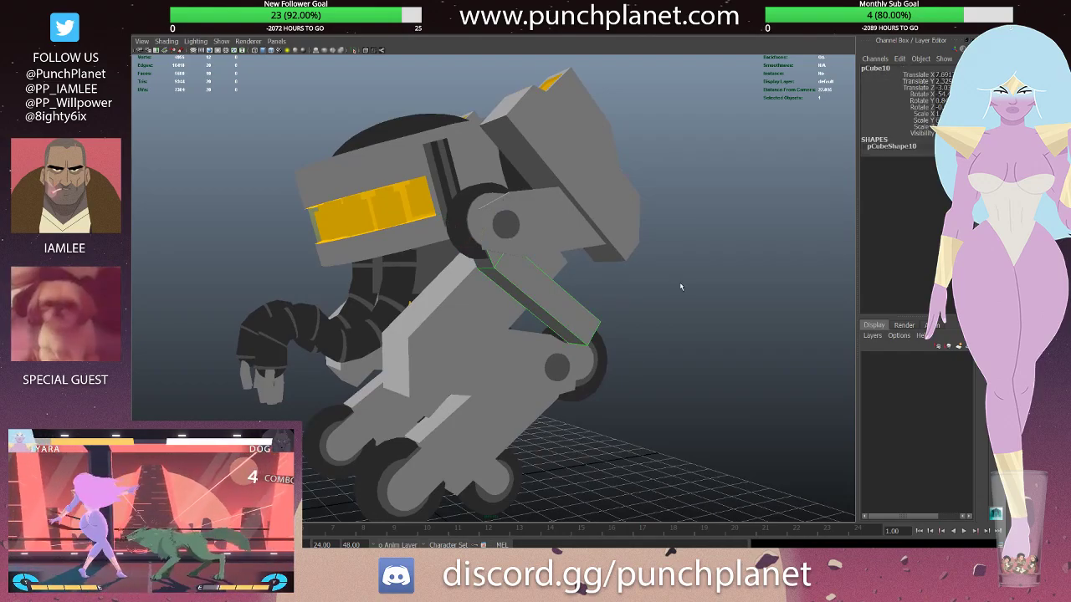
{"action": "mouse_move", "coordinate": [681, 284]}
{"action": "left_mouse_down", "text": "alt"}
{"action": "mouse_move", "coordinate": [627, 304]}
{"action": "mouse_move", "coordinate": [648, 306]}
{"action": "mouse_move", "coordinate": [644, 313]}
{"action": "left_mouse_up", "text": "alt"}
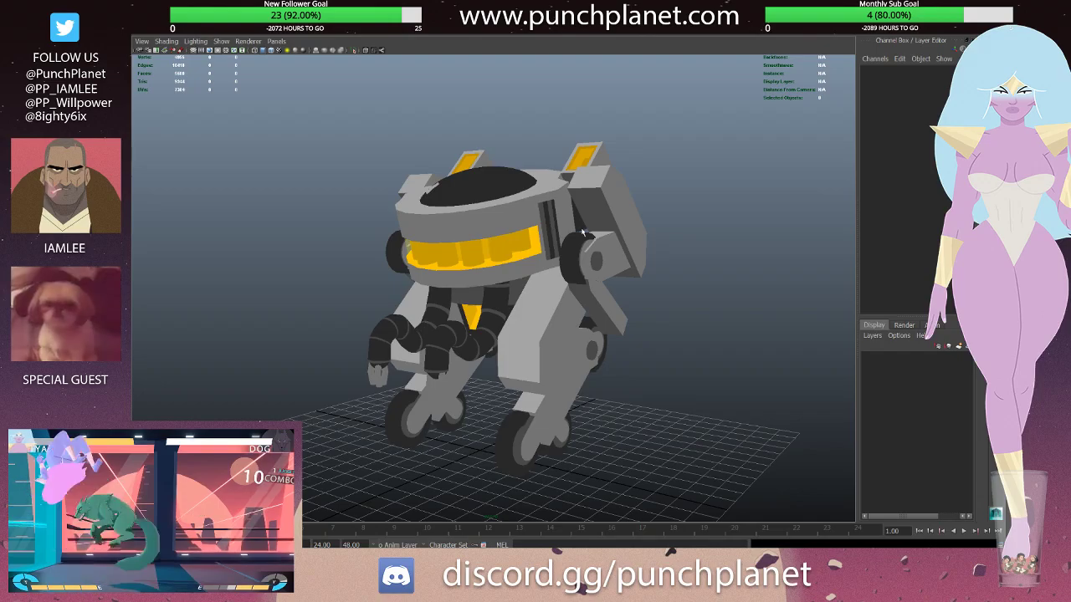
{"action": "mouse_move", "coordinate": [584, 232]}
{"action": "left_mouse_down", "text": "alt"}
{"action": "mouse_move", "coordinate": [581, 323]}
{"action": "mouse_move", "coordinate": [486, 308]}
{"action": "mouse_move", "coordinate": [556, 310]}
{"action": "left_mouse_up", "text": "alt"}
{"action": "left_click", "coordinate": [581, 322]}
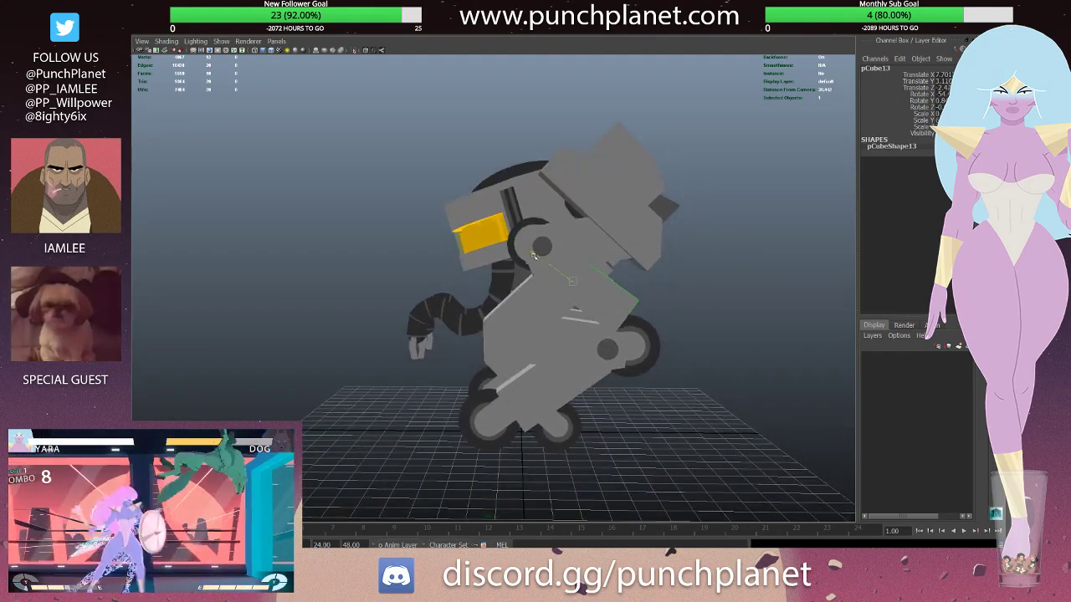
- Zoom in and orbit around the robot's side with nothing selected
{"action": "mouse_move", "coordinate": [542, 268]}
{"action": "left_mouse_down", "text": "alt"}
{"action": "mouse_move", "coordinate": [631, 338]}
{"action": "mouse_move", "coordinate": [675, 331]}
{"action": "mouse_move", "coordinate": [643, 242]}
{"action": "mouse_move", "coordinate": [715, 307]}
{"action": "mouse_move", "coordinate": [571, 303]}
{"action": "left_mouse_up", "text": "alt"}
{"action": "right_click_drag", "start_coordinate": [570, 303], "coordinate": [647, 250], "text": "alt"}
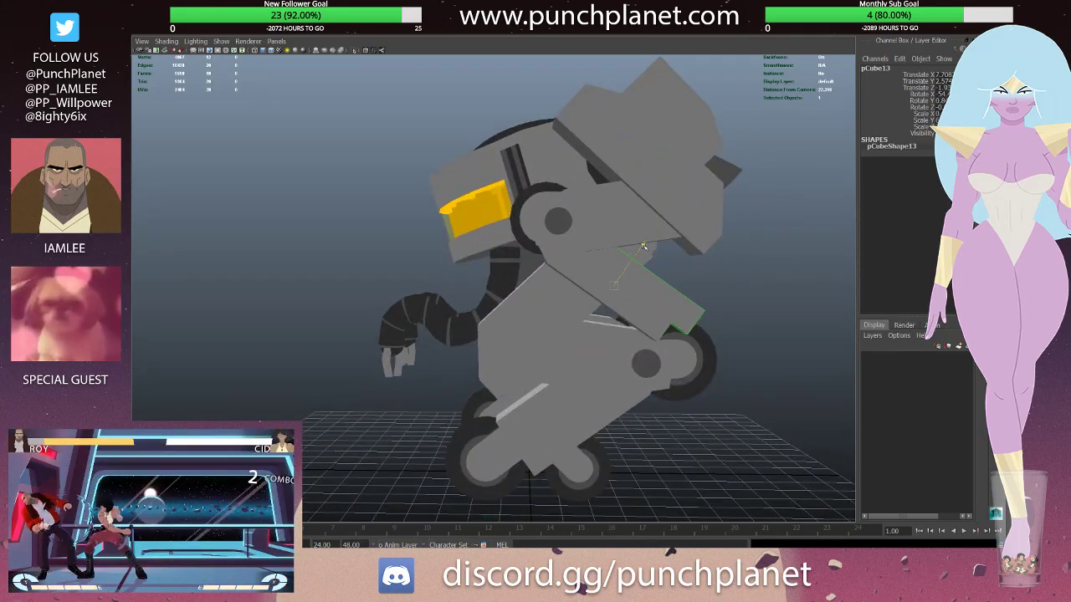
{"action": "left_click_drag", "start_coordinate": [650, 266], "coordinate": [672, 313], "text": "alt"}
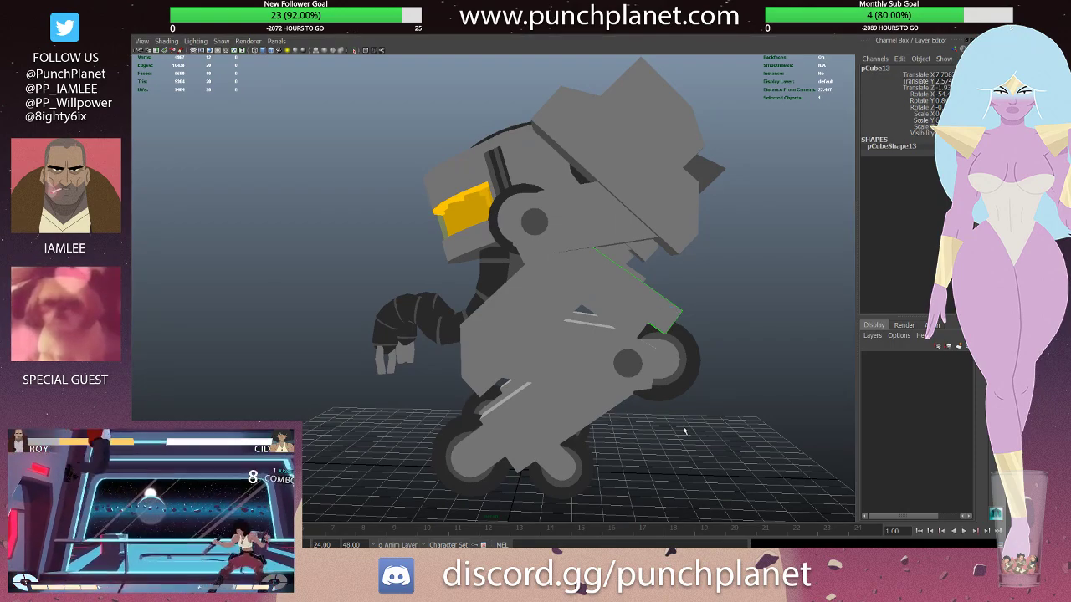
{"action": "left_click", "coordinate": [840, 391]}
{"action": "mouse_move", "coordinate": [840, 391]}
{"action": "left_mouse_down", "text": "alt"}
{"action": "mouse_move", "coordinate": [784, 288]}
{"action": "mouse_move", "coordinate": [728, 311]}
{"action": "mouse_move", "coordinate": [699, 274]}
{"action": "left_mouse_up", "text": "alt"}
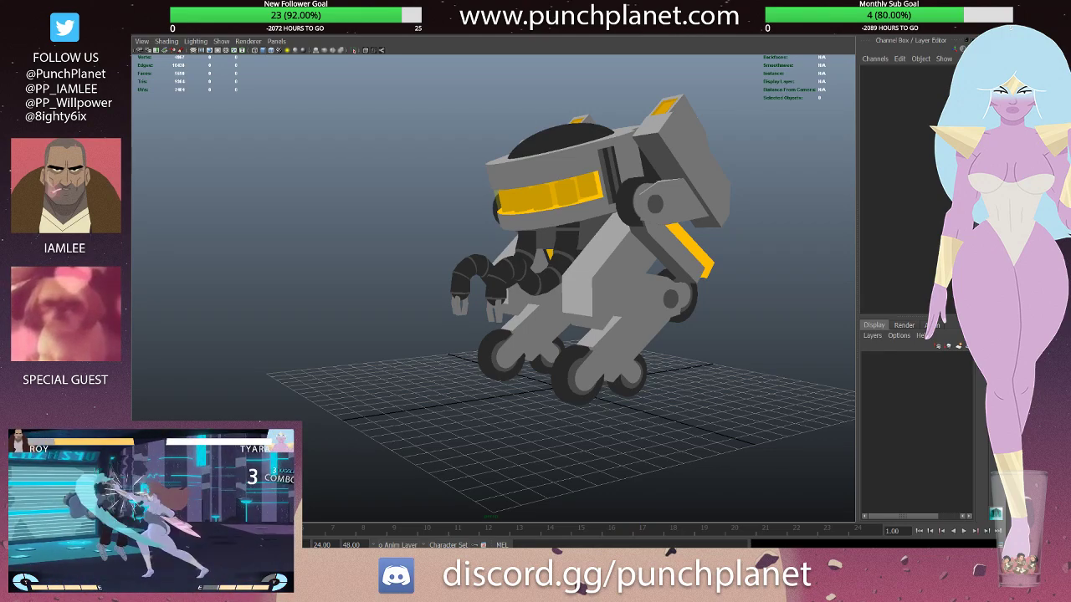
{"action": "left_click_drag", "start_coordinate": [636, 302], "coordinate": [585, 308], "text": "alt"}
- Select the side leg plate and an edge of the yellow strip, switching between component and object mode
{"action": "left_click", "coordinate": [640, 272]}
{"action": "mouse_move", "coordinate": [640, 271]}
{"action": "left_mouse_down", "text": "alt"}
{"action": "mouse_move", "coordinate": [657, 283]}
{"action": "mouse_move", "coordinate": [673, 241]}
{"action": "left_mouse_up", "text": "alt"}
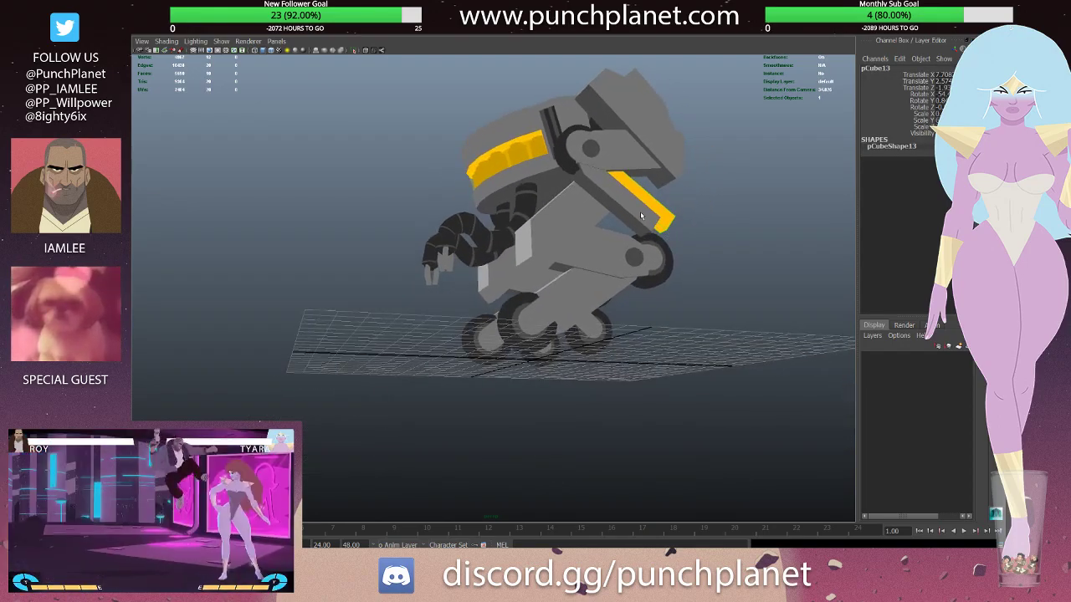
{"action": "left_click", "coordinate": [619, 215]}
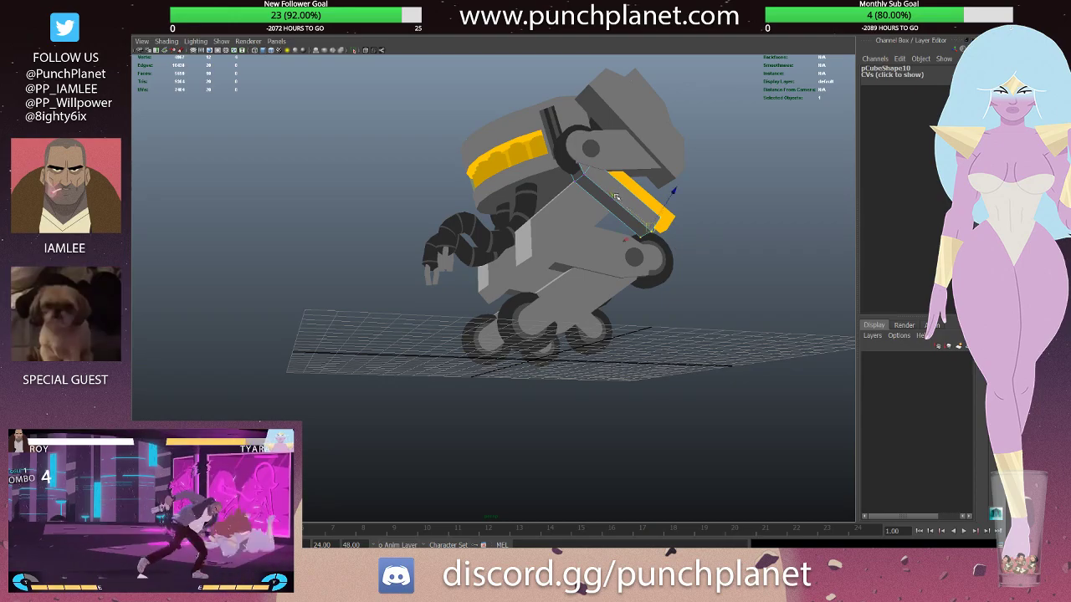
{"action": "left_click_drag", "start_coordinate": [635, 203], "coordinate": [630, 235], "text": "alt"}
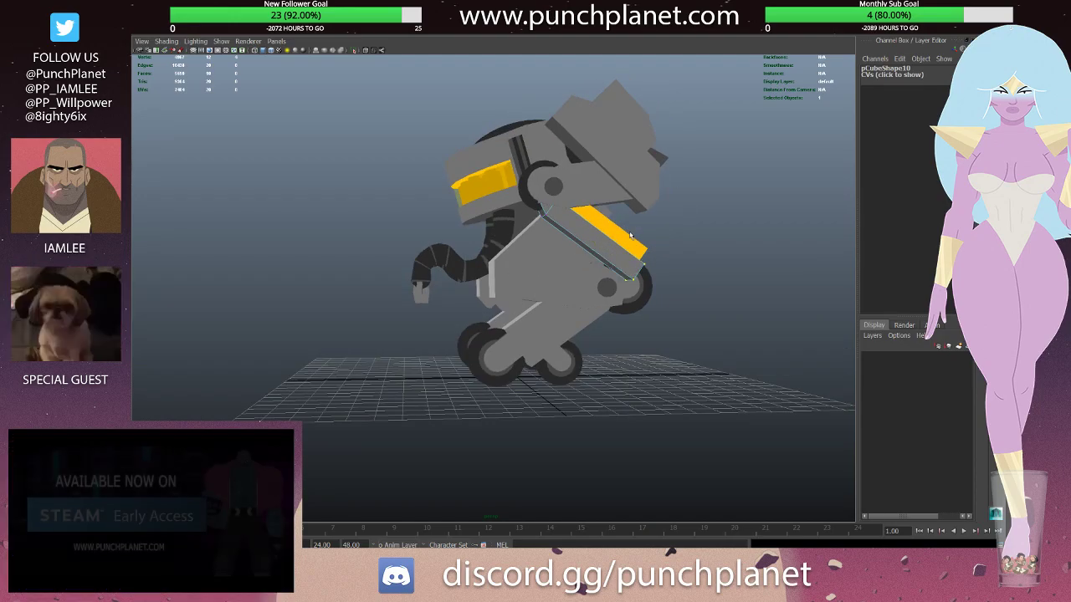
{"action": "key", "text": "F8"}
{"action": "mouse_move", "coordinate": [631, 235]}
{"action": "left_mouse_down", "text": "alt"}
{"action": "mouse_move", "coordinate": [642, 251]}
{"action": "mouse_move", "coordinate": [550, 243]}
{"action": "left_mouse_up", "text": "alt"}
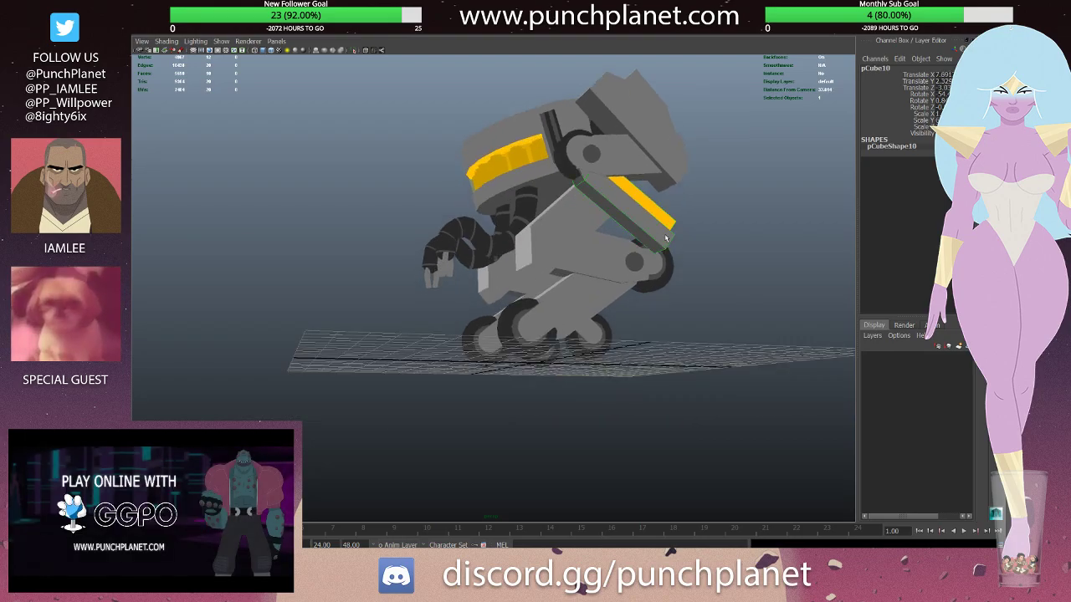
{"action": "key", "text": "F8"}
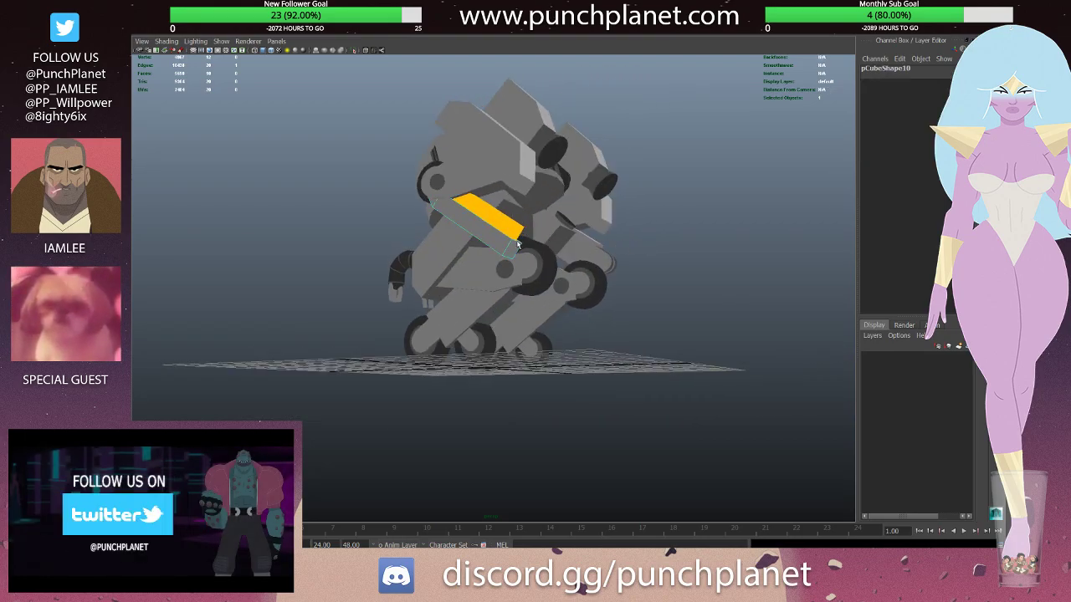
{"action": "mouse_move", "coordinate": [518, 244]}
{"action": "left_mouse_down", "text": "alt"}
{"action": "mouse_move", "coordinate": [533, 288]}
{"action": "mouse_move", "coordinate": [493, 276]}
{"action": "left_mouse_up", "text": "alt"}
- Examine the side leg plate's components, briefly previewing it in wireframe before returning to shaded
{"action": "left_click", "coordinate": [496, 277]}
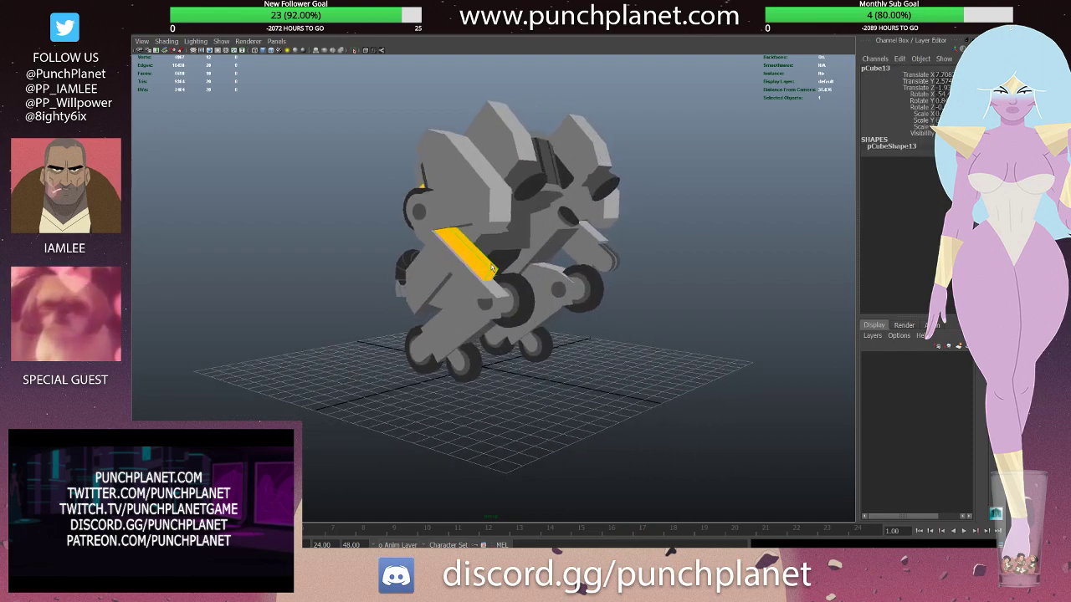
{"action": "key", "text": "F8"}
{"action": "key", "text": "4"}
{"action": "key", "text": "5"}
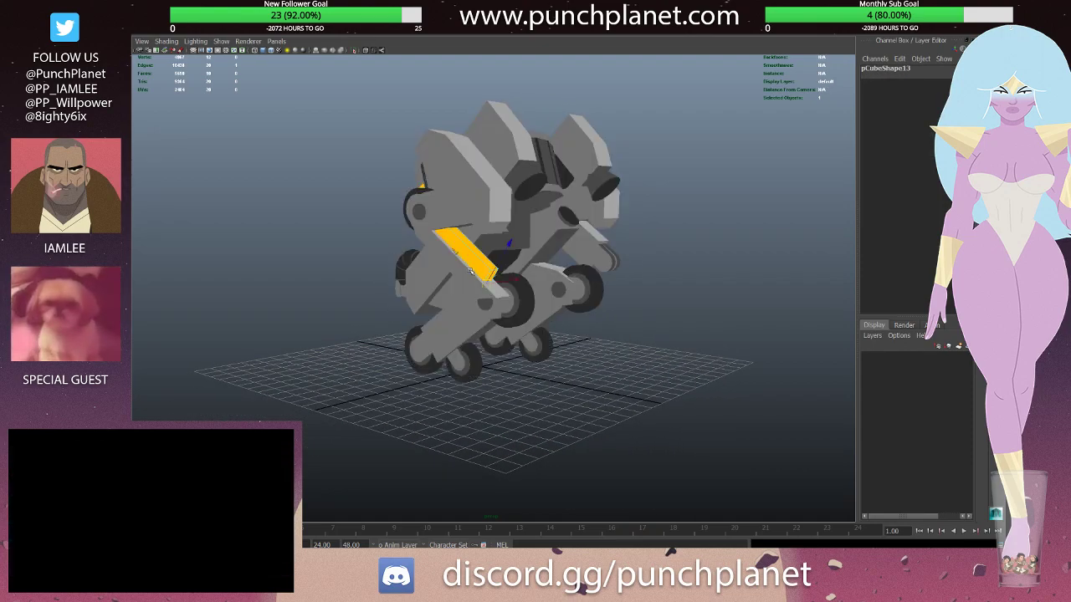
{"action": "mouse_move", "coordinate": [466, 273]}
{"action": "left_mouse_down", "text": "alt"}
{"action": "mouse_move", "coordinate": [743, 239]}
{"action": "mouse_move", "coordinate": [559, 232]}
{"action": "mouse_move", "coordinate": [611, 234]}
{"action": "mouse_move", "coordinate": [620, 275]}
{"action": "mouse_move", "coordinate": [699, 262]}
{"action": "mouse_move", "coordinate": [662, 256]}
{"action": "left_mouse_up", "text": "alt"}
{"action": "key", "text": "F8"}
{"action": "left_click", "coordinate": [716, 250]}
- Move the camera to the robot's side and select the small cylinder pCylinder47
{"action": "mouse_move", "coordinate": [662, 256]}
{"action": "right_mouse_down", "text": "alt"}
{"action": "mouse_move", "coordinate": [592, 229]}
{"action": "mouse_move", "coordinate": [636, 251]}
{"action": "right_mouse_up", "text": "alt"}
{"action": "mouse_move", "coordinate": [635, 251]}
{"action": "left_mouse_down", "text": "alt"}
{"action": "mouse_move", "coordinate": [520, 268]}
{"action": "mouse_move", "coordinate": [617, 275]}
{"action": "mouse_move", "coordinate": [577, 260]}
{"action": "mouse_move", "coordinate": [650, 268]}
{"action": "mouse_move", "coordinate": [636, 270]}
{"action": "mouse_move", "coordinate": [664, 253]}
{"action": "mouse_move", "coordinate": [549, 266]}
{"action": "mouse_move", "coordinate": [569, 270]}
{"action": "left_mouse_up", "text": "alt"}
{"action": "left_click", "coordinate": [519, 268]}
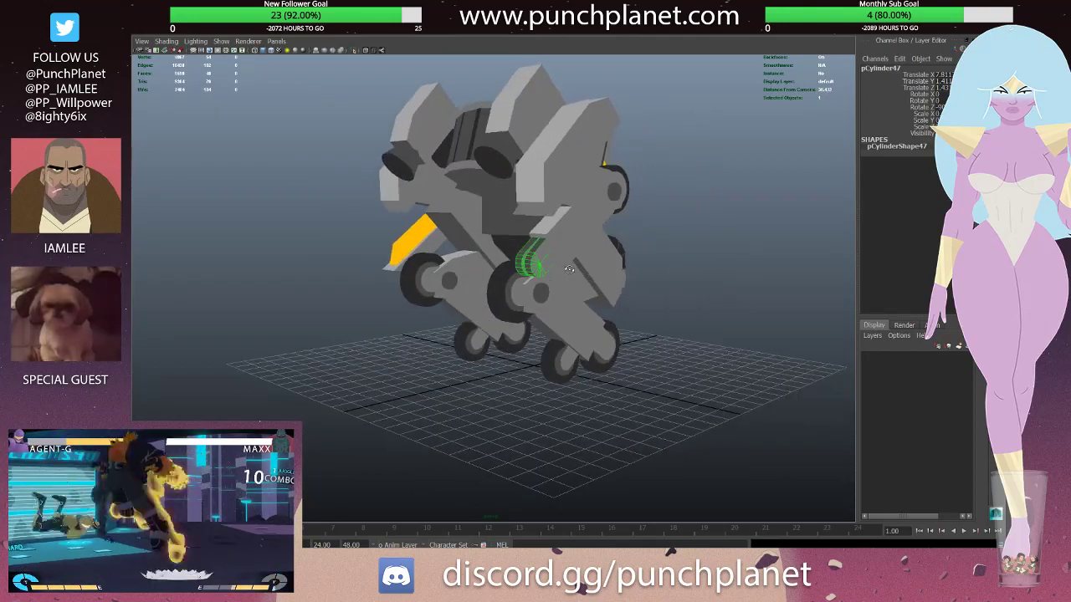
- Select the leg box pCube10, extrude one of its faces, and pick a different face
{"action": "left_click", "coordinate": [572, 271]}
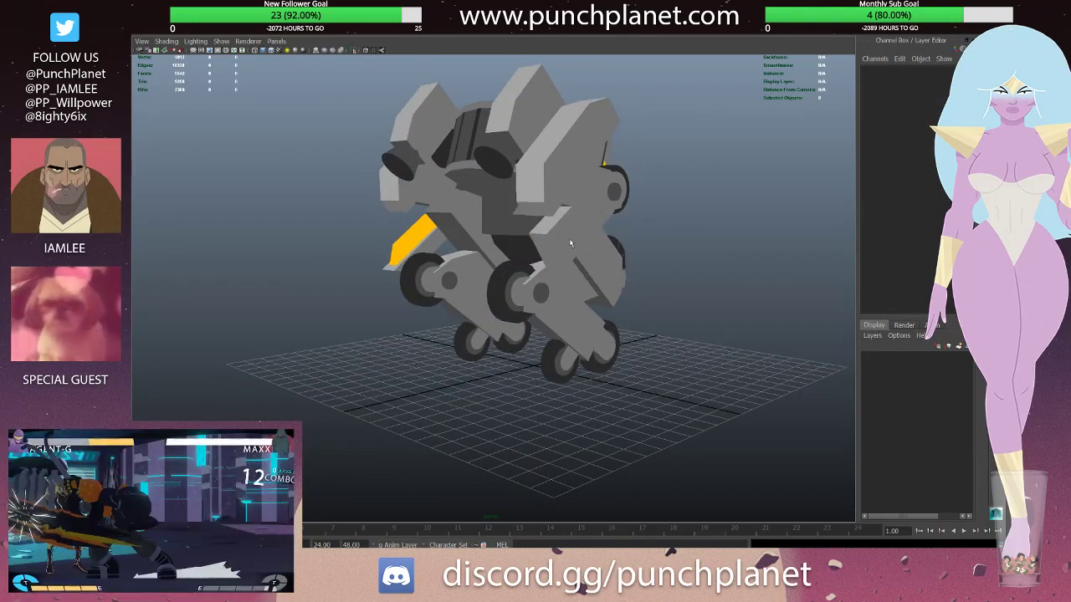
{"action": "mouse_move", "coordinate": [571, 243]}
{"action": "left_mouse_down", "text": "alt"}
{"action": "mouse_move", "coordinate": [673, 267]}
{"action": "mouse_move", "coordinate": [557, 226]}
{"action": "left_mouse_up", "text": "alt"}
{"action": "left_click", "coordinate": [565, 242]}
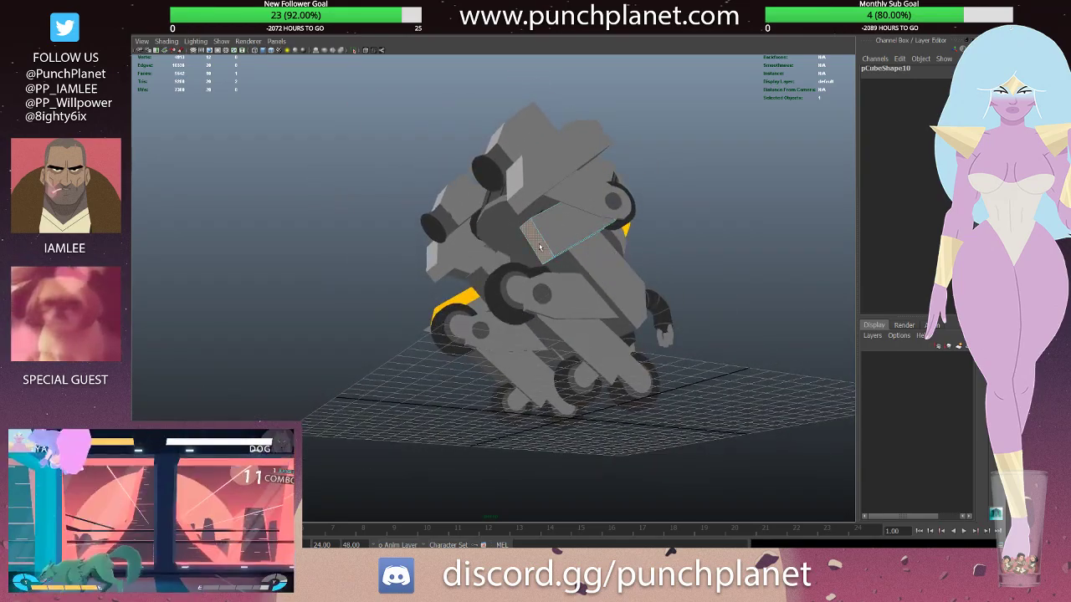
{"action": "key", "text": "ctrl+e"}
{"action": "left_click_drag", "start_coordinate": [542, 258], "coordinate": [493, 266], "text": "alt"}
{"action": "left_click", "coordinate": [532, 258]}
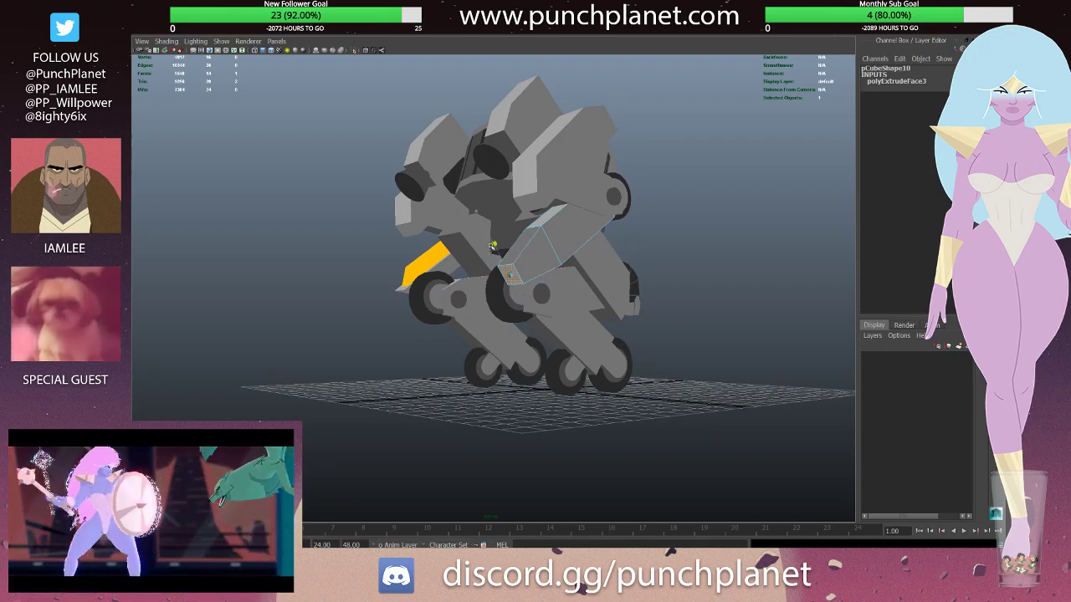
- Reselect pCube10 and inspect the extended leg box from the side and from above
{"action": "mouse_move", "coordinate": [525, 299]}
{"action": "left_mouse_down", "text": "alt"}
{"action": "mouse_move", "coordinate": [482, 271]}
{"action": "mouse_move", "coordinate": [520, 257]}
{"action": "mouse_move", "coordinate": [527, 148]}
{"action": "left_mouse_up", "text": "alt"}
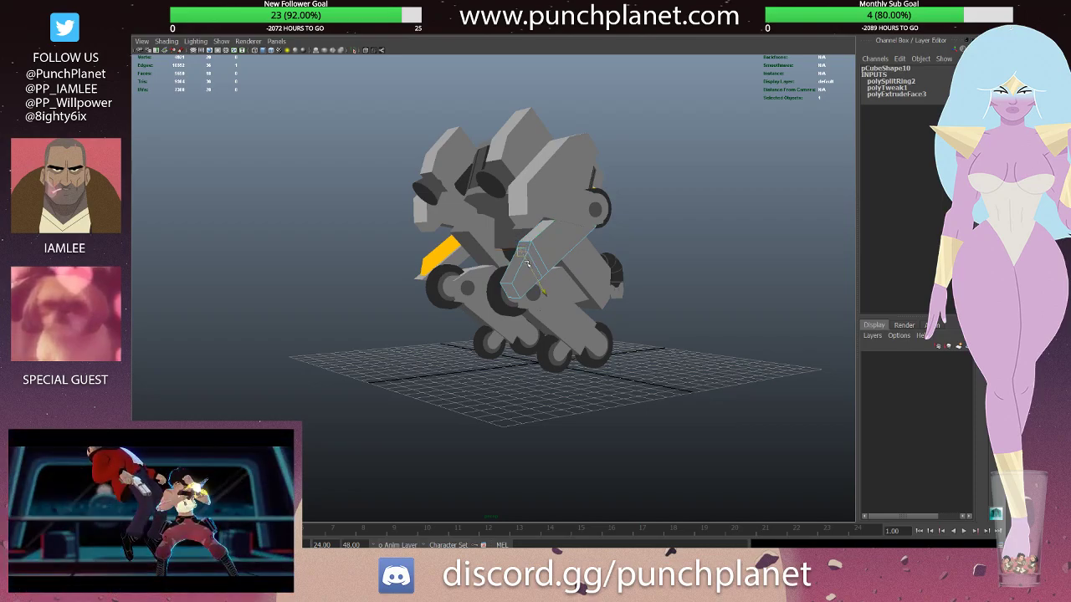
{"action": "mouse_move", "coordinate": [533, 279]}
{"action": "left_mouse_down", "text": "alt"}
{"action": "mouse_move", "coordinate": [469, 238]}
{"action": "mouse_move", "coordinate": [532, 241]}
{"action": "left_mouse_up", "text": "alt"}
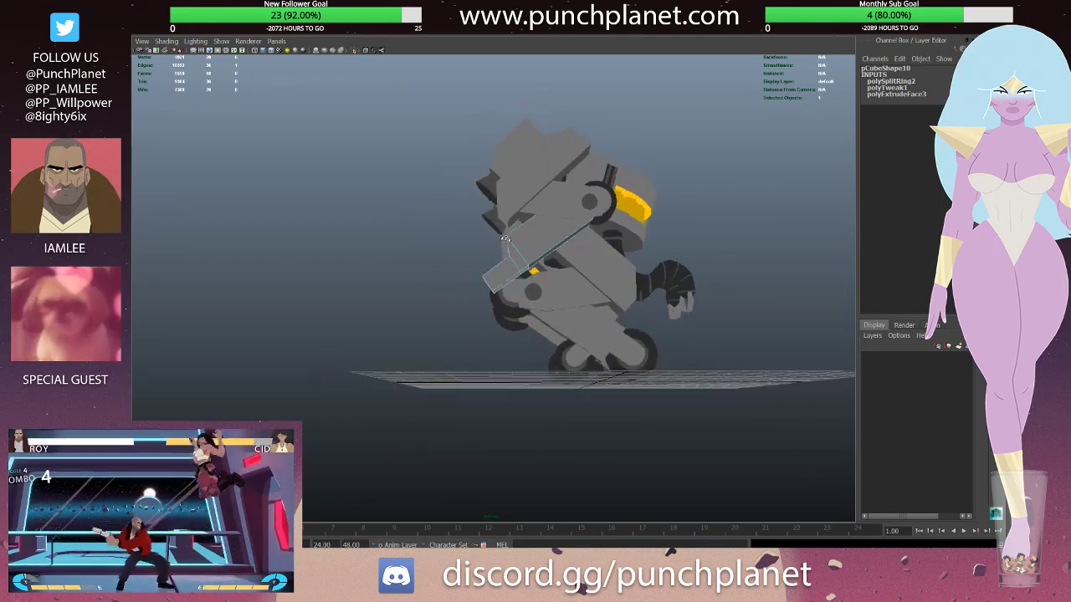
{"action": "left_click", "coordinate": [523, 263]}
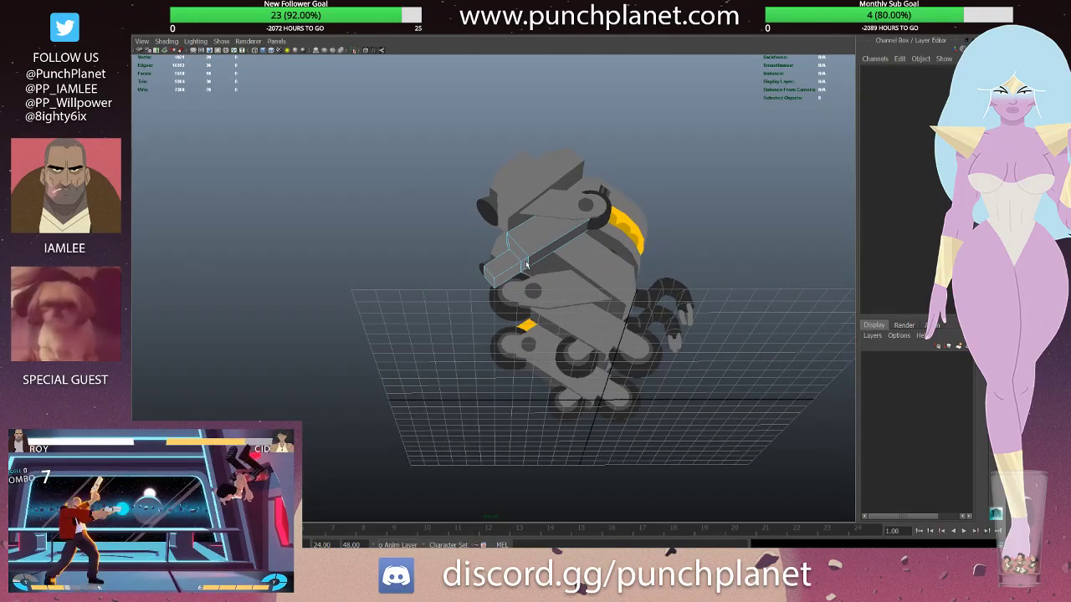
{"action": "left_click", "coordinate": [515, 276]}
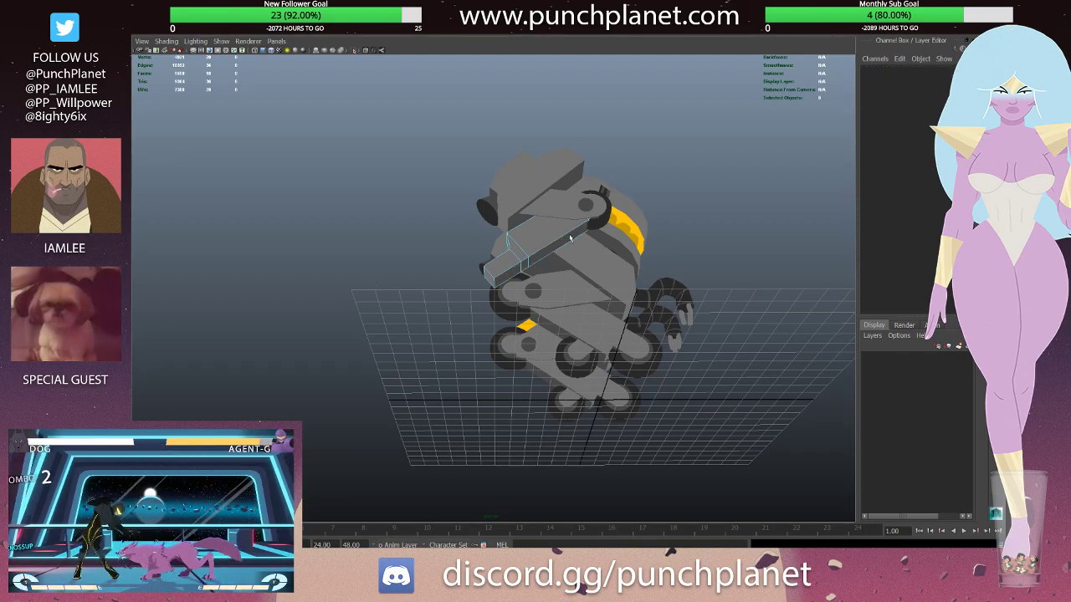
{"action": "mouse_move", "coordinate": [780, 388]}
{"action": "left_mouse_down", "text": "alt"}
{"action": "mouse_move", "coordinate": [568, 283]}
{"action": "mouse_move", "coordinate": [786, 384]}
{"action": "left_mouse_up", "text": "alt"}
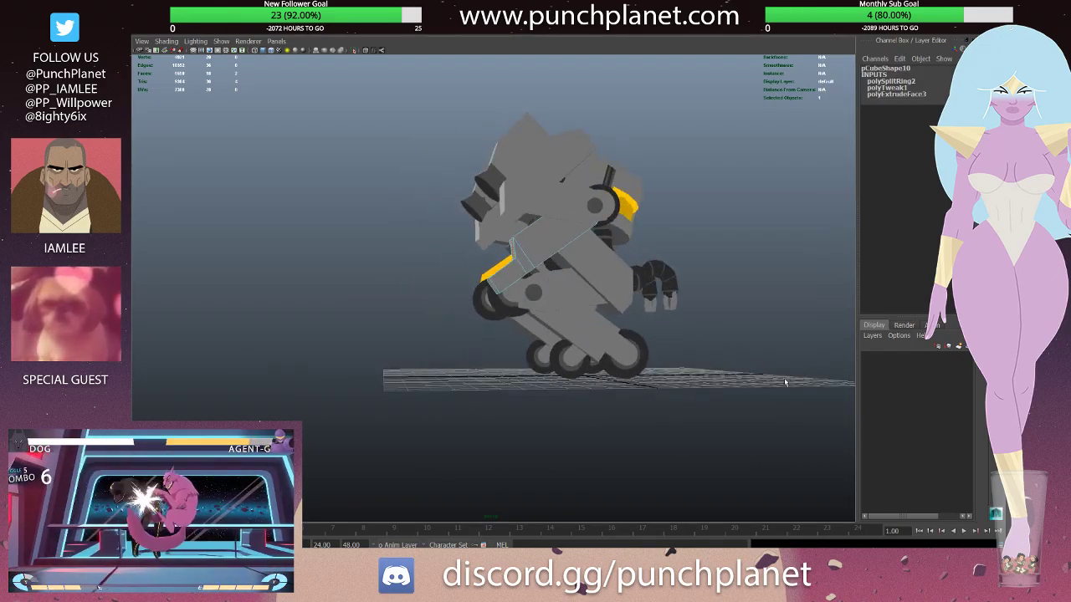
{"action": "left_click", "coordinate": [722, 360]}
{"action": "mouse_move", "coordinate": [723, 360]}
{"action": "left_mouse_down", "text": "alt"}
{"action": "mouse_move", "coordinate": [645, 251]}
{"action": "mouse_move", "coordinate": [623, 253]}
{"action": "mouse_move", "coordinate": [682, 205]}
{"action": "mouse_move", "coordinate": [679, 244]}
{"action": "left_mouse_up", "text": "alt"}
{"action": "mouse_move", "coordinate": [744, 252]}
{"action": "left_mouse_down", "text": "alt"}
{"action": "mouse_move", "coordinate": [620, 240]}
{"action": "mouse_move", "coordinate": [424, 248]}
{"action": "mouse_move", "coordinate": [544, 264]}
{"action": "mouse_move", "coordinate": [677, 280]}
{"action": "mouse_move", "coordinate": [411, 212]}
{"action": "mouse_move", "coordinate": [595, 280]}
{"action": "mouse_move", "coordinate": [514, 259]}
{"action": "mouse_move", "coordinate": [535, 251]}
{"action": "mouse_move", "coordinate": [485, 245]}
{"action": "mouse_move", "coordinate": [505, 241]}
{"action": "mouse_move", "coordinate": [410, 241]}
{"action": "mouse_move", "coordinate": [419, 243]}
{"action": "left_mouse_up", "text": "alt"}
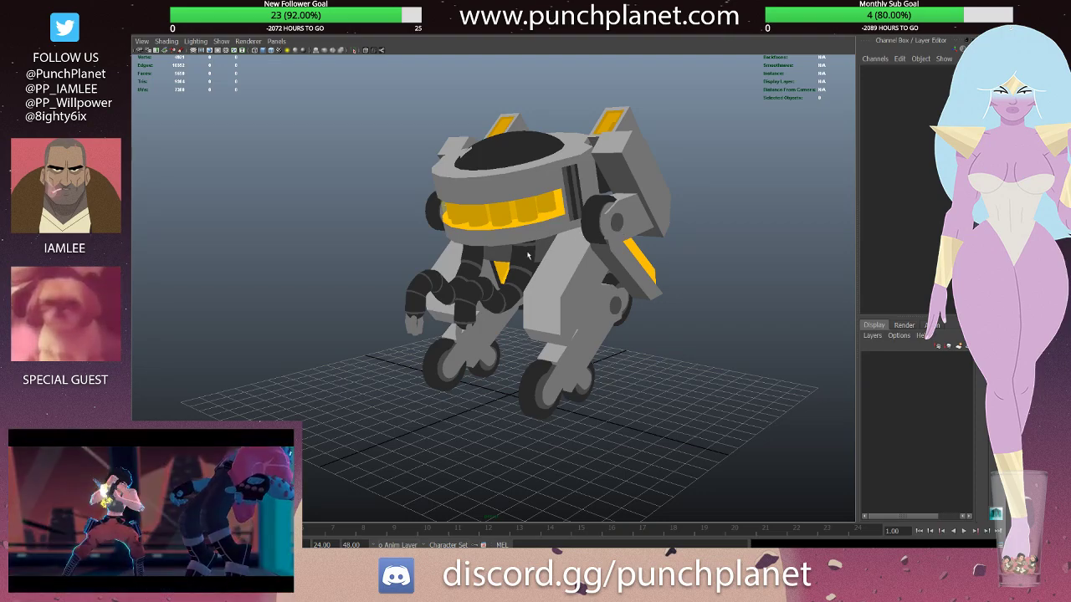
{"action": "left_click_drag", "start_coordinate": [528, 255], "coordinate": [624, 225], "text": "alt"}
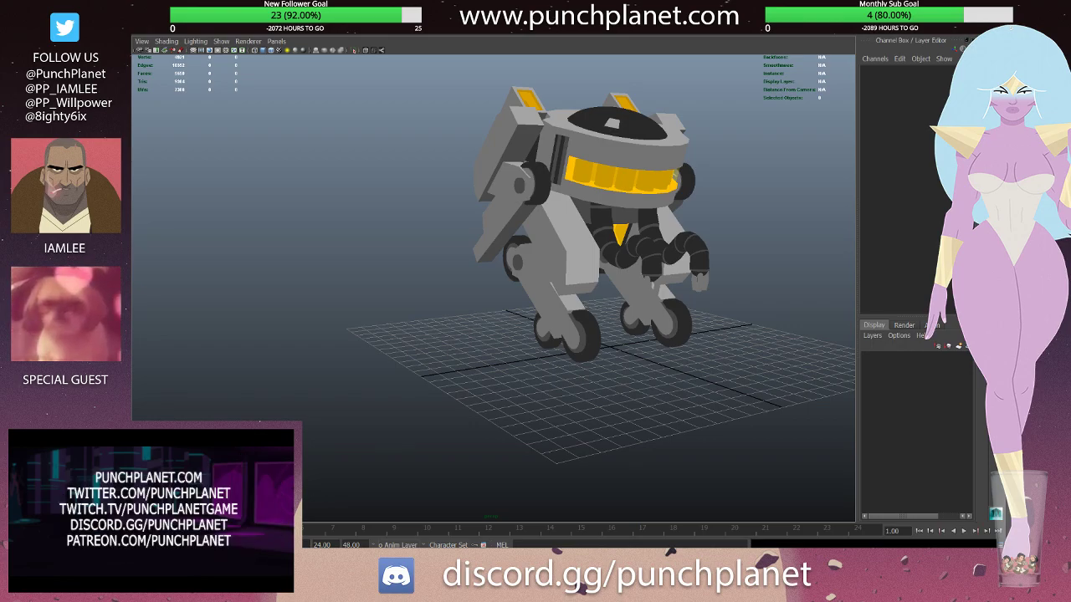
{"action": "mouse_move", "coordinate": [585, 209]}
{"action": "left_mouse_down", "text": "alt"}
{"action": "mouse_move", "coordinate": [728, 208]}
{"action": "mouse_move", "coordinate": [627, 210]}
{"action": "mouse_move", "coordinate": [569, 237]}
{"action": "mouse_move", "coordinate": [497, 205]}
{"action": "mouse_move", "coordinate": [612, 190]}
{"action": "mouse_move", "coordinate": [578, 197]}
{"action": "mouse_move", "coordinate": [729, 204]}
{"action": "mouse_move", "coordinate": [629, 172]}
{"action": "mouse_move", "coordinate": [554, 174]}
{"action": "mouse_move", "coordinate": [663, 203]}
{"action": "mouse_move", "coordinate": [654, 197]}
{"action": "mouse_move", "coordinate": [651, 230]}
{"action": "mouse_move", "coordinate": [651, 204]}
{"action": "left_mouse_up", "text": "alt"}
{"action": "left_click", "coordinate": [576, 235]}
{"action": "scroll", "coordinate": [730, 204], "scroll_direction": "down", "scroll_amount": 5}
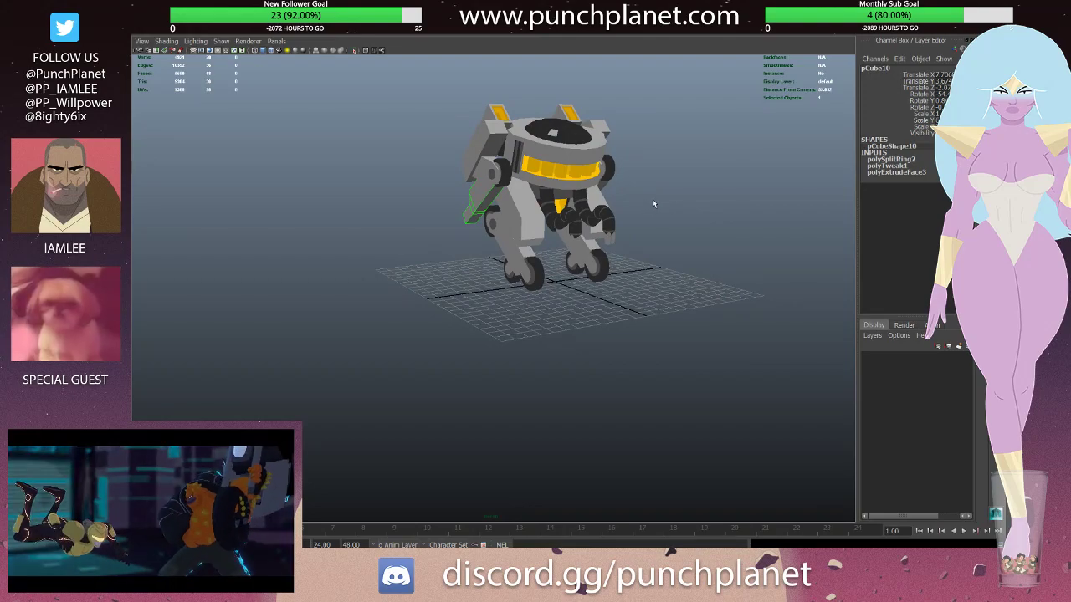
{"action": "left_click", "coordinate": [654, 203]}
{"action": "right_click_drag", "start_coordinate": [655, 204], "coordinate": [642, 208], "text": "alt"}
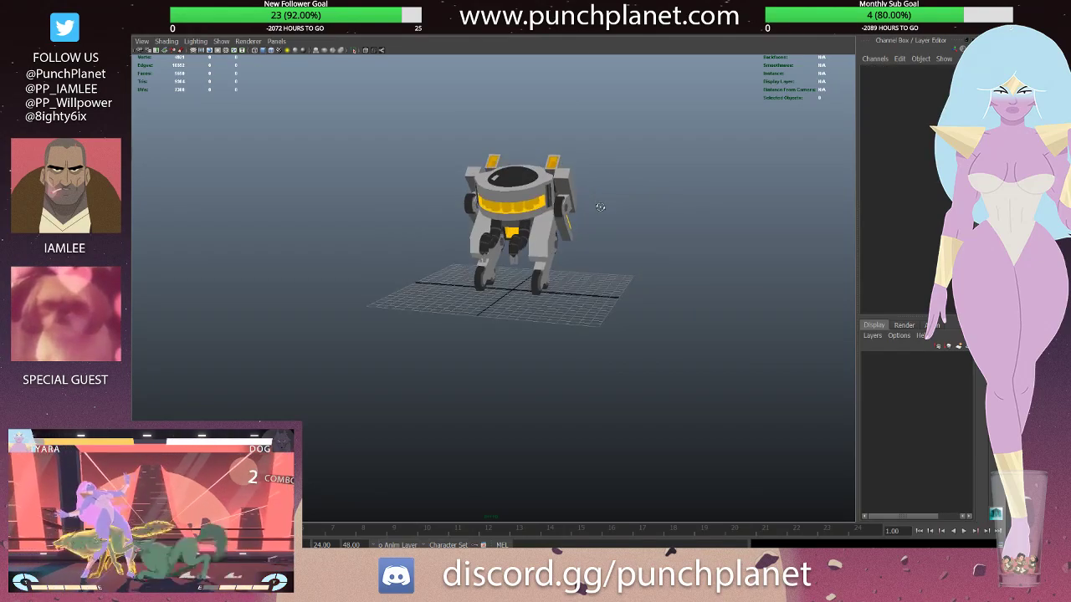
{"action": "mouse_move", "coordinate": [600, 207]}
{"action": "left_mouse_down", "text": "alt"}
{"action": "mouse_move", "coordinate": [603, 224]}
{"action": "mouse_move", "coordinate": [654, 203]}
{"action": "mouse_move", "coordinate": [649, 226]}
{"action": "mouse_move", "coordinate": [651, 202]}
{"action": "left_mouse_up", "text": "alt"}
{"action": "right_click_drag", "start_coordinate": [651, 202], "coordinate": [773, 242], "text": "alt"}
{"action": "mouse_move", "coordinate": [772, 242]}
{"action": "left_mouse_down", "text": "alt"}
{"action": "mouse_move", "coordinate": [649, 202]}
{"action": "mouse_move", "coordinate": [613, 219]}
{"action": "mouse_move", "coordinate": [502, 224]}
{"action": "mouse_move", "coordinate": [586, 217]}
{"action": "left_mouse_up", "text": "alt"}
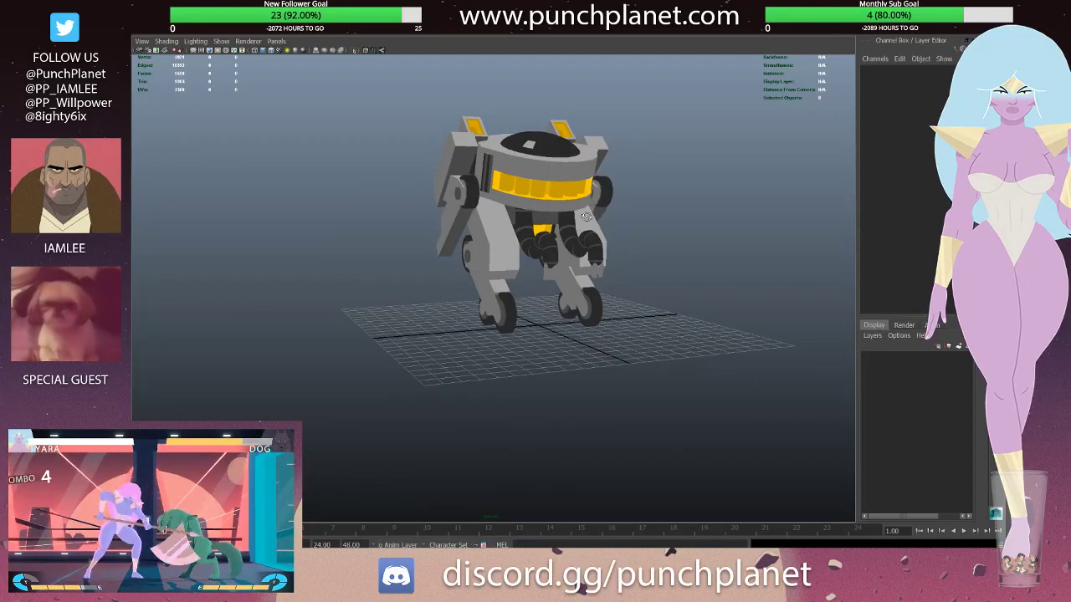
{"action": "mouse_move", "coordinate": [587, 216]}
{"action": "left_mouse_down", "text": "alt"}
{"action": "mouse_move", "coordinate": [553, 219]}
{"action": "mouse_move", "coordinate": [628, 220]}
{"action": "mouse_move", "coordinate": [547, 198]}
{"action": "left_mouse_up", "text": "alt"}
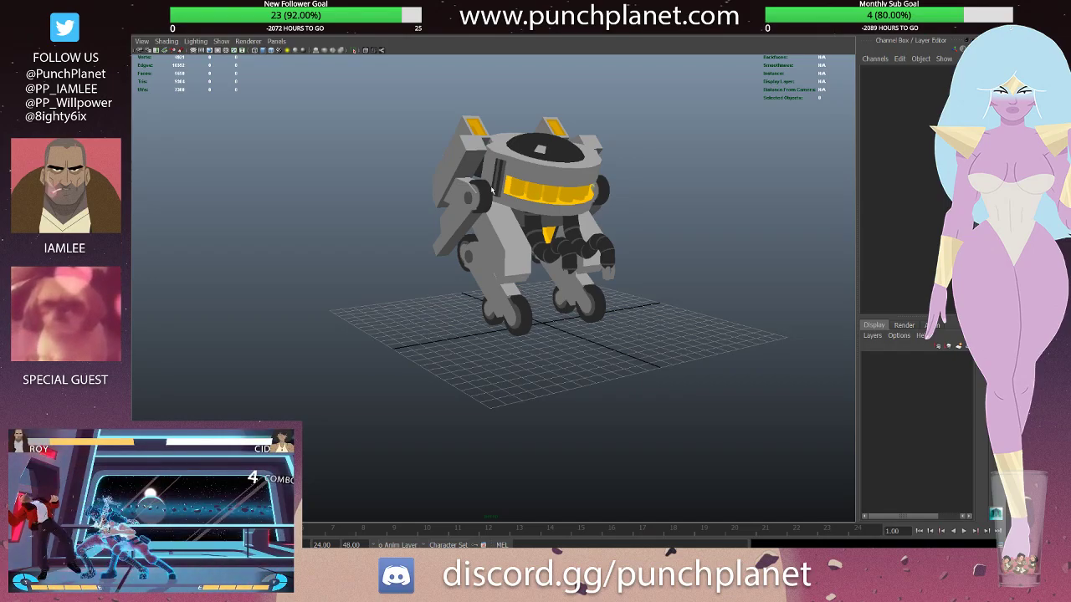
{"action": "mouse_move", "coordinate": [492, 191]}
{"action": "left_mouse_down", "text": "alt"}
{"action": "mouse_move", "coordinate": [616, 185]}
{"action": "mouse_move", "coordinate": [569, 188]}
{"action": "left_mouse_up", "text": "alt"}
- Zoom in and try an extrusion on the leg box faces, then undo it
{"action": "scroll", "coordinate": [512, 215], "scroll_direction": "up", "scroll_amount": 3}
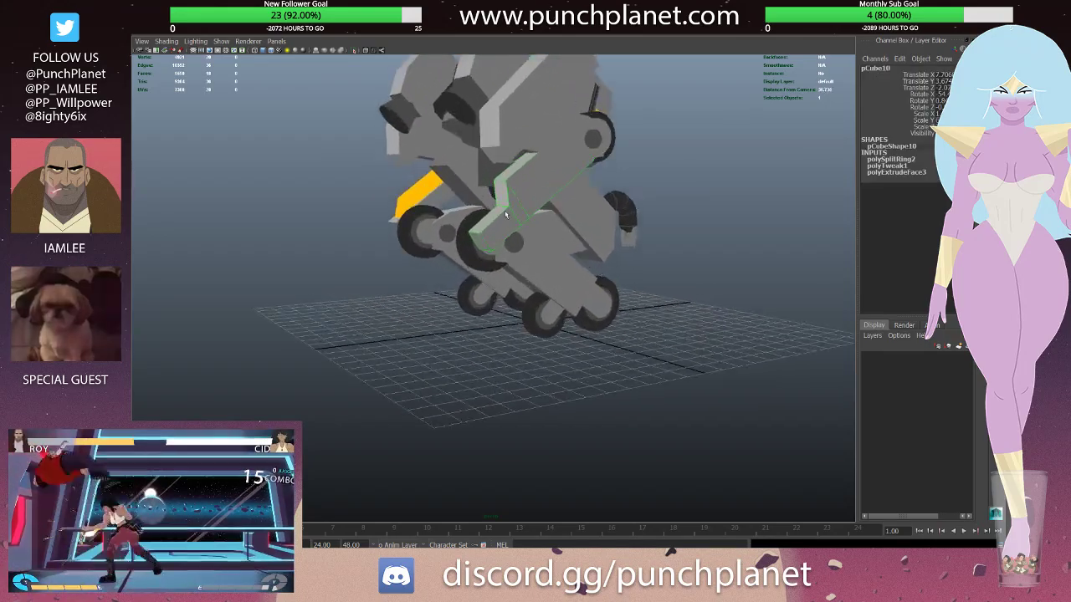
{"action": "scroll", "coordinate": [510, 213], "scroll_direction": "up", "scroll_amount": 2}
{"action": "scroll", "coordinate": [508, 210], "scroll_direction": "up", "scroll_amount": 2}
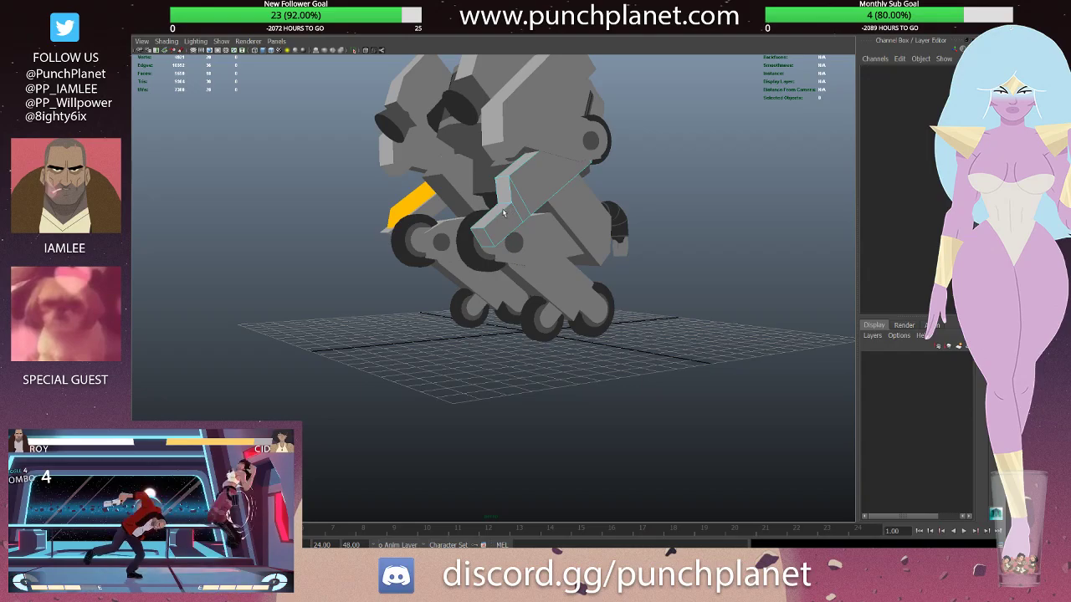
{"action": "key", "text": "ctrl+e"}
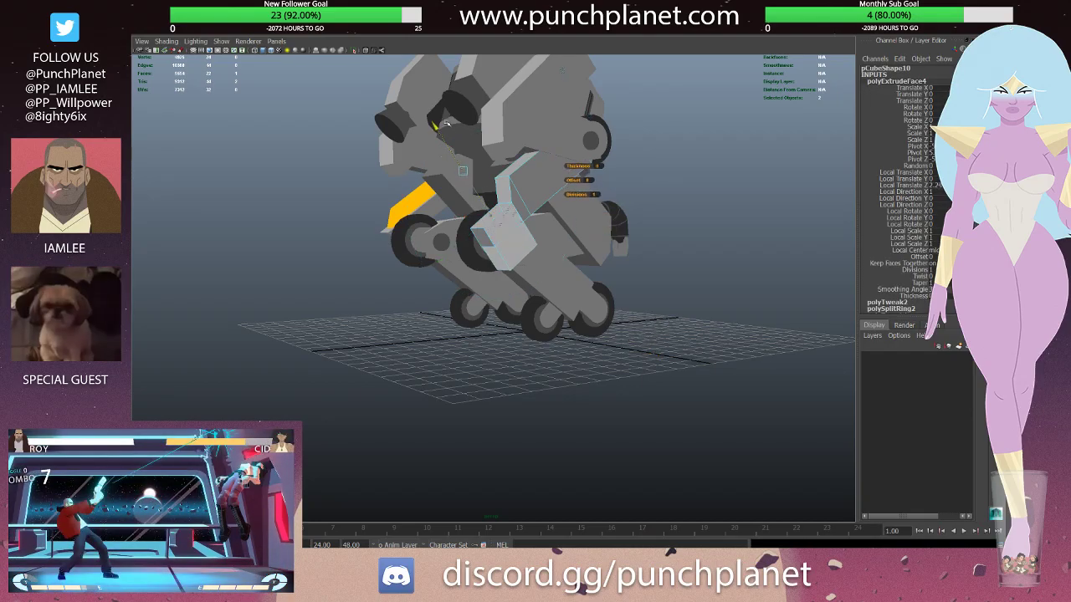
{"action": "key", "text": "ctrl+z"}
- Orbit around the robot and reselect the leg box pCube10
{"action": "mouse_move", "coordinate": [484, 208]}
{"action": "left_mouse_down", "text": "alt"}
{"action": "mouse_move", "coordinate": [530, 194]}
{"action": "mouse_move", "coordinate": [494, 220]}
{"action": "left_mouse_up", "text": "alt"}
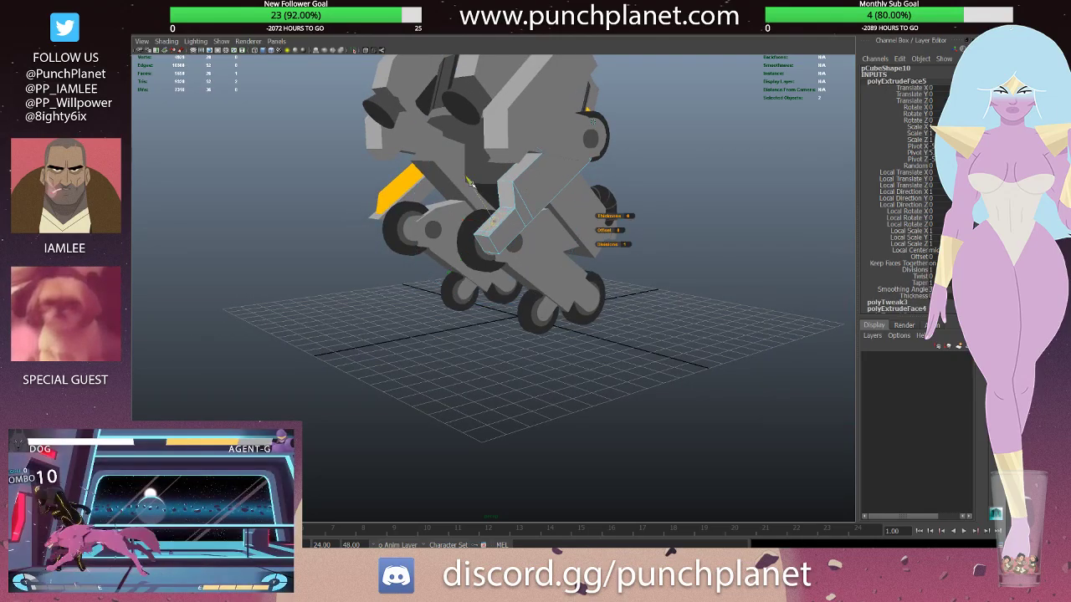
{"action": "mouse_move", "coordinate": [483, 224]}
{"action": "left_mouse_down", "text": "alt"}
{"action": "mouse_move", "coordinate": [487, 200]}
{"action": "mouse_move", "coordinate": [504, 201]}
{"action": "mouse_move", "coordinate": [423, 190]}
{"action": "left_mouse_up", "text": "alt"}
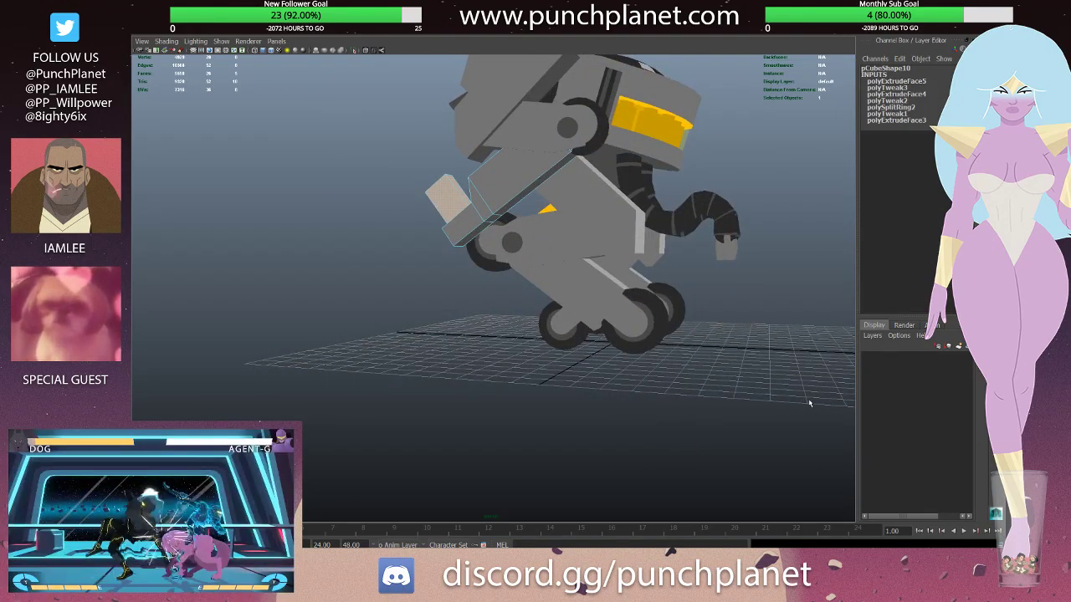
{"action": "left_click", "coordinate": [720, 356]}
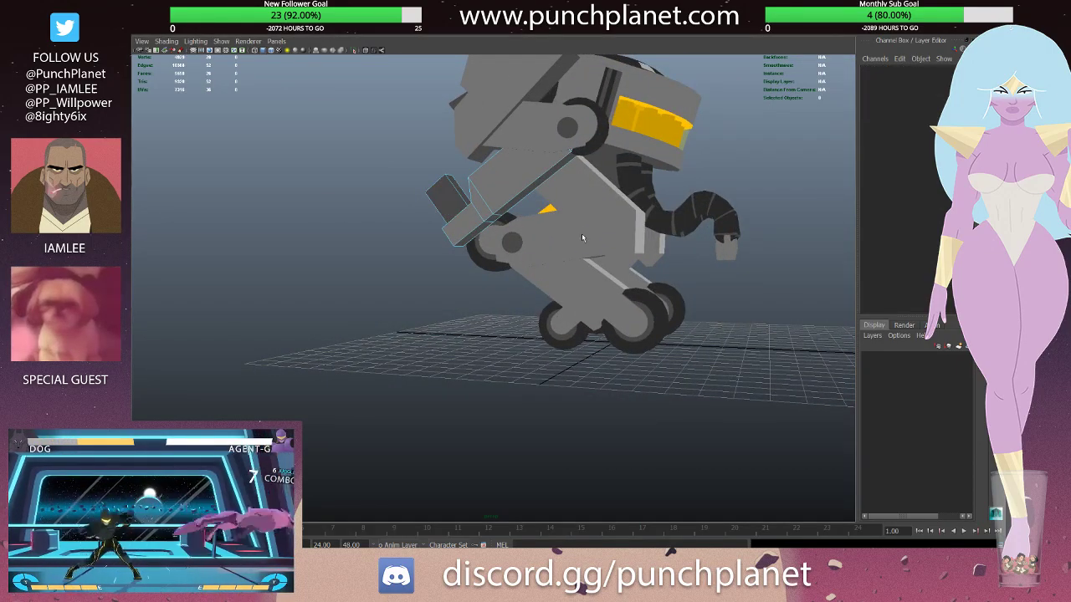
{"action": "left_click_drag", "start_coordinate": [582, 233], "coordinate": [424, 191], "text": "alt"}
{"action": "left_click", "coordinate": [433, 193]}
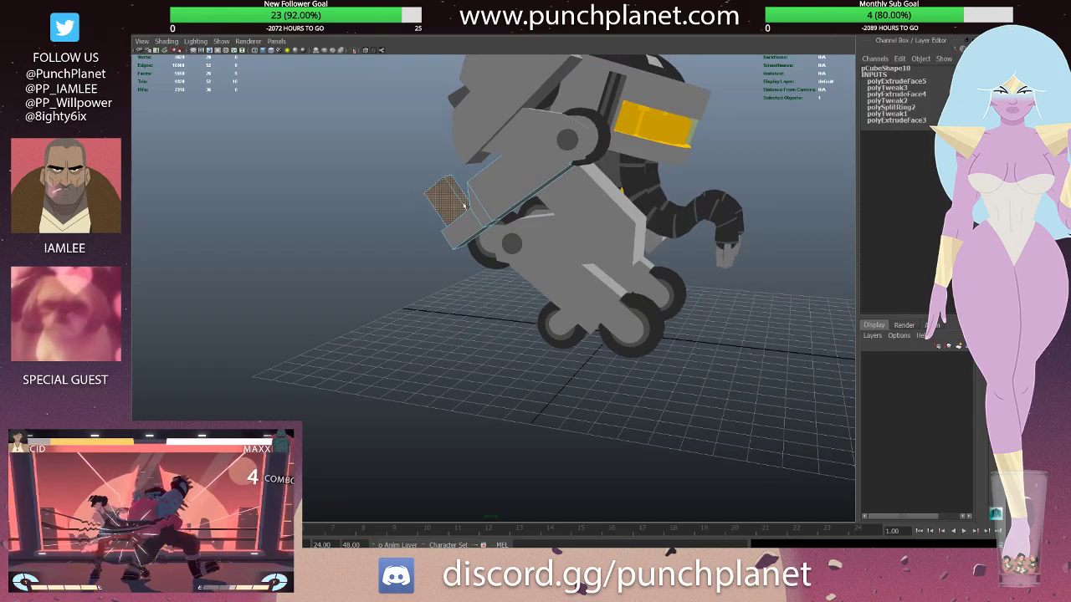
{"action": "left_click", "coordinate": [774, 255]}
{"action": "mouse_move", "coordinate": [774, 256]}
{"action": "left_mouse_down", "text": "alt"}
{"action": "mouse_move", "coordinate": [533, 189]}
{"action": "mouse_move", "coordinate": [503, 193]}
{"action": "left_mouse_up", "text": "alt"}
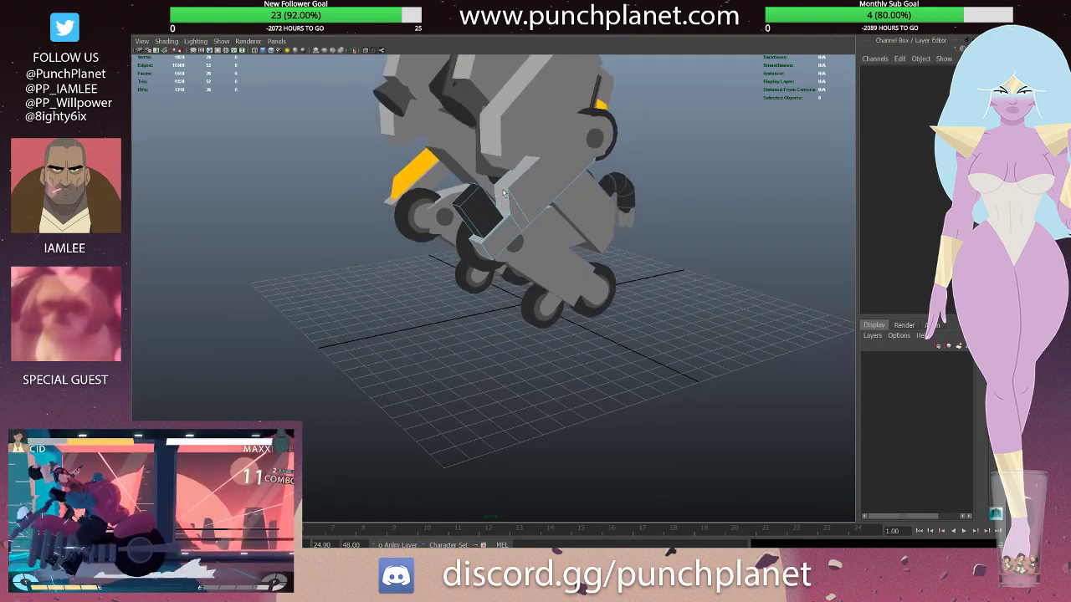
{"action": "left_click", "coordinate": [477, 250]}
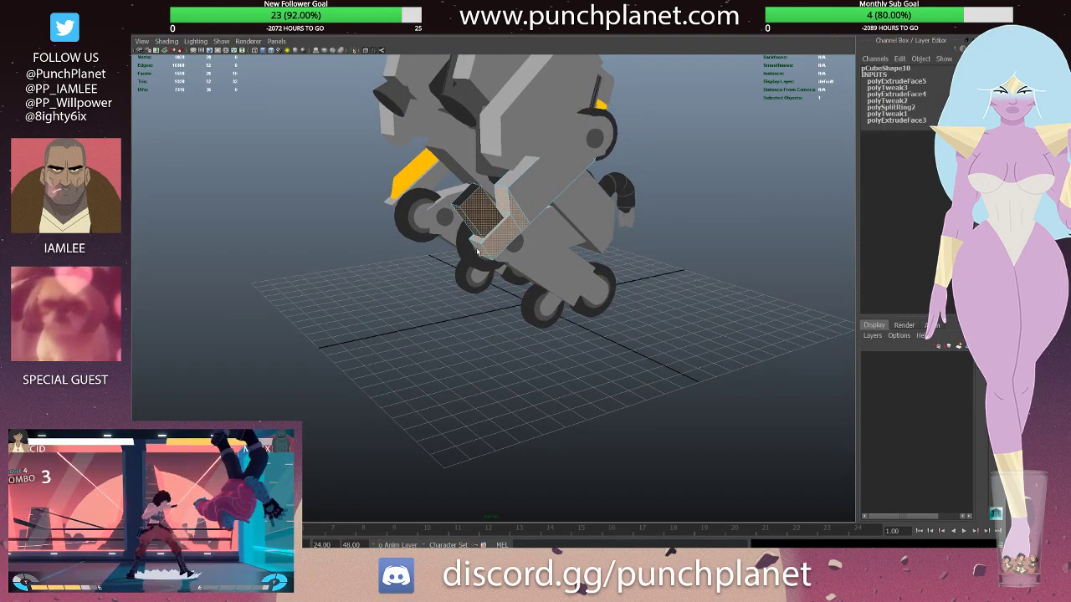
- Select a strip of faces on pCube10 and extrude it
{"action": "mouse_move", "coordinate": [469, 192]}
{"action": "left_mouse_down", "text": "alt"}
{"action": "mouse_move", "coordinate": [508, 214]}
{"action": "mouse_move", "coordinate": [544, 172]}
{"action": "mouse_move", "coordinate": [515, 213]}
{"action": "mouse_move", "coordinate": [489, 202]}
{"action": "left_mouse_up", "text": "alt"}
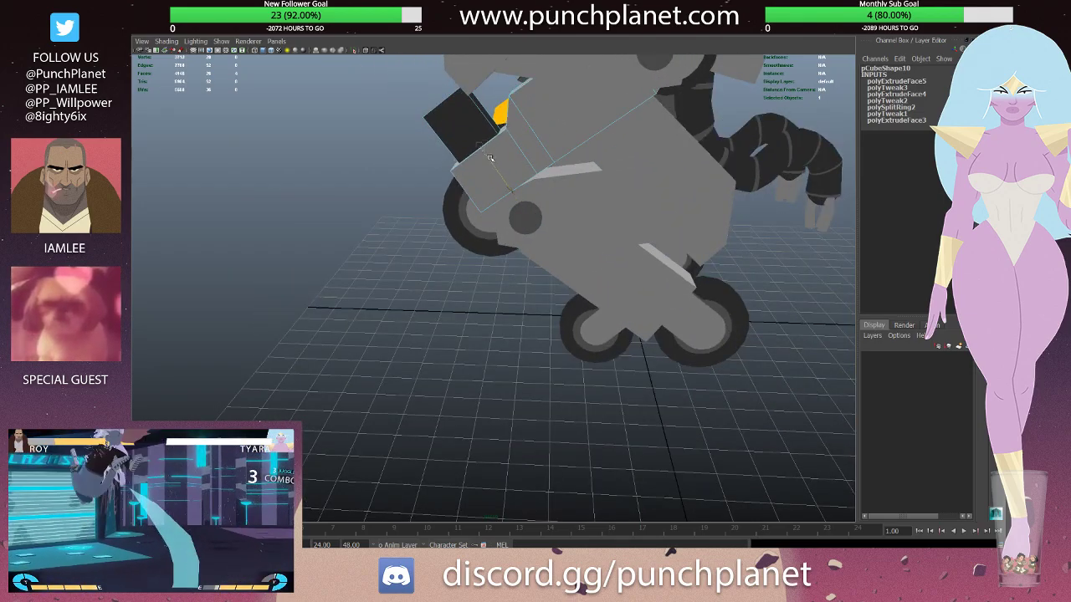
{"action": "left_click_drag", "start_coordinate": [488, 155], "coordinate": [537, 169], "text": "alt"}
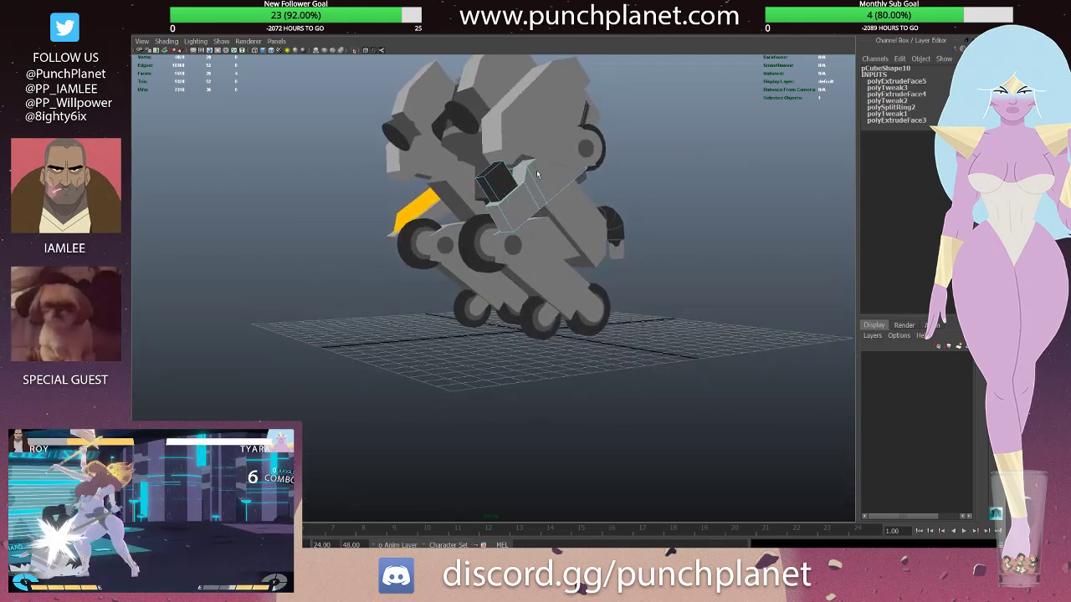
{"action": "mouse_move", "coordinate": [504, 211]}
{"action": "left_mouse_down", "text": "alt"}
{"action": "mouse_move", "coordinate": [510, 203]}
{"action": "mouse_move", "coordinate": [495, 206]}
{"action": "mouse_move", "coordinate": [517, 172]}
{"action": "left_mouse_up", "text": "alt"}
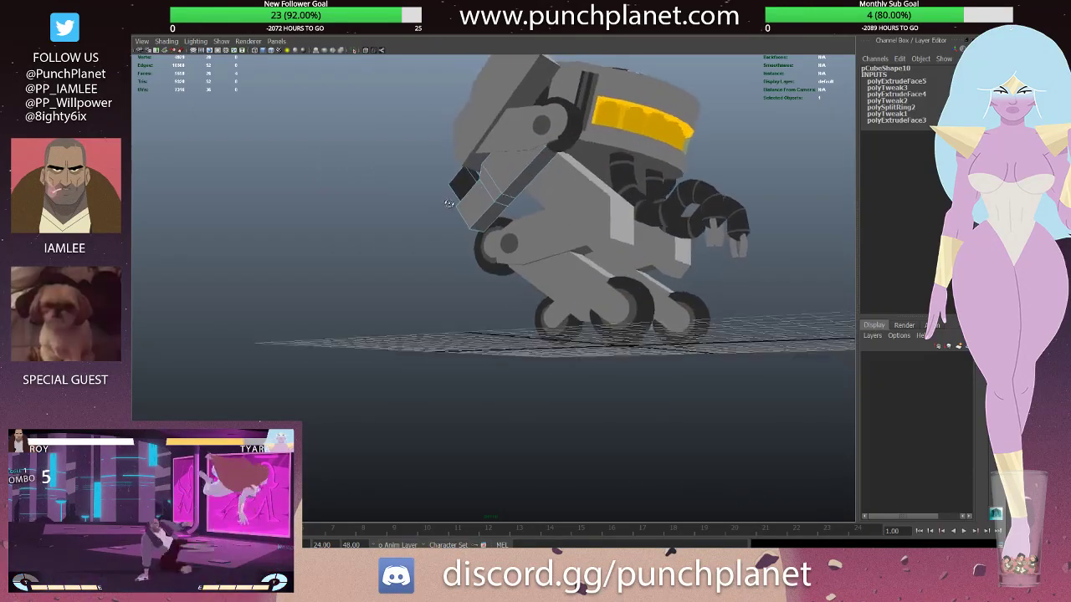
{"action": "left_click", "coordinate": [517, 173]}
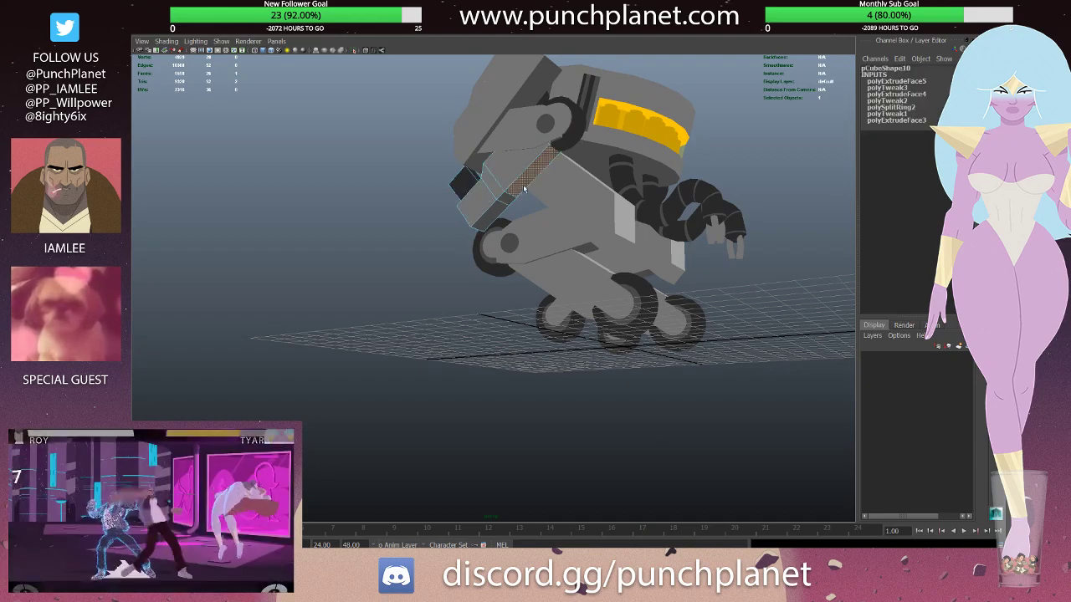
{"action": "key", "text": "ctrl+e"}
- Extrude the arm block's faces once more and reselect the grey arm block
{"action": "left_click_drag", "start_coordinate": [566, 204], "coordinate": [553, 197], "text": "alt"}
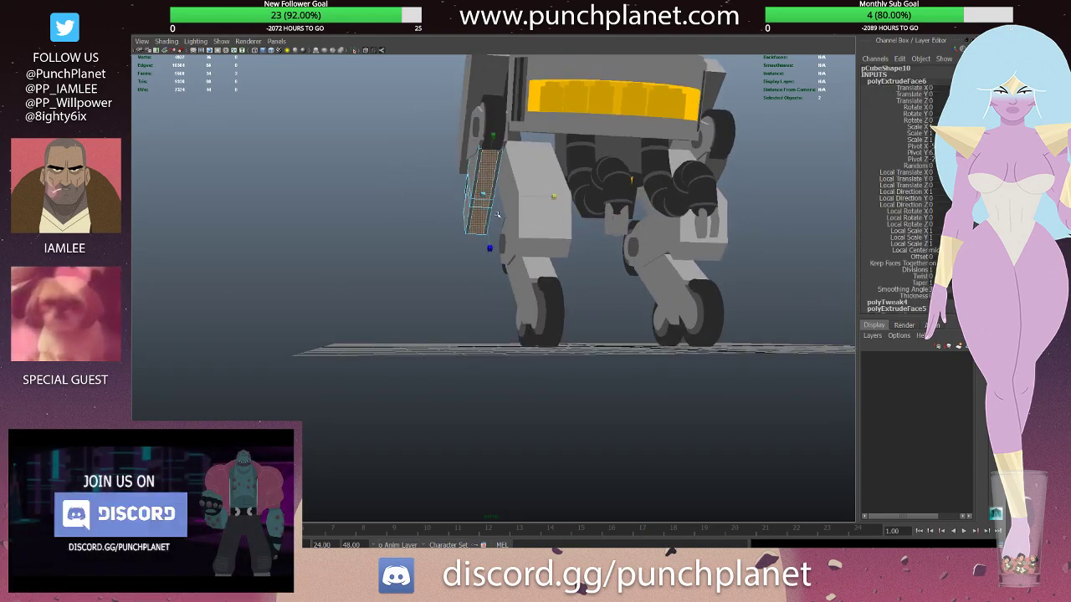
{"action": "left_click_drag", "start_coordinate": [482, 159], "coordinate": [528, 196], "text": "alt"}
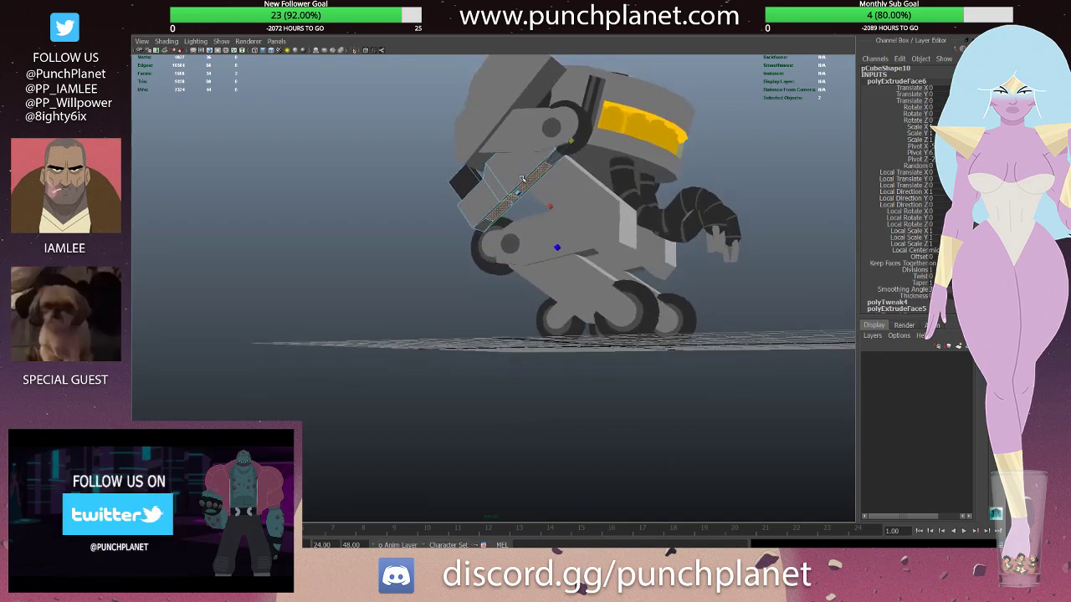
{"action": "key", "text": "ctrl+e"}
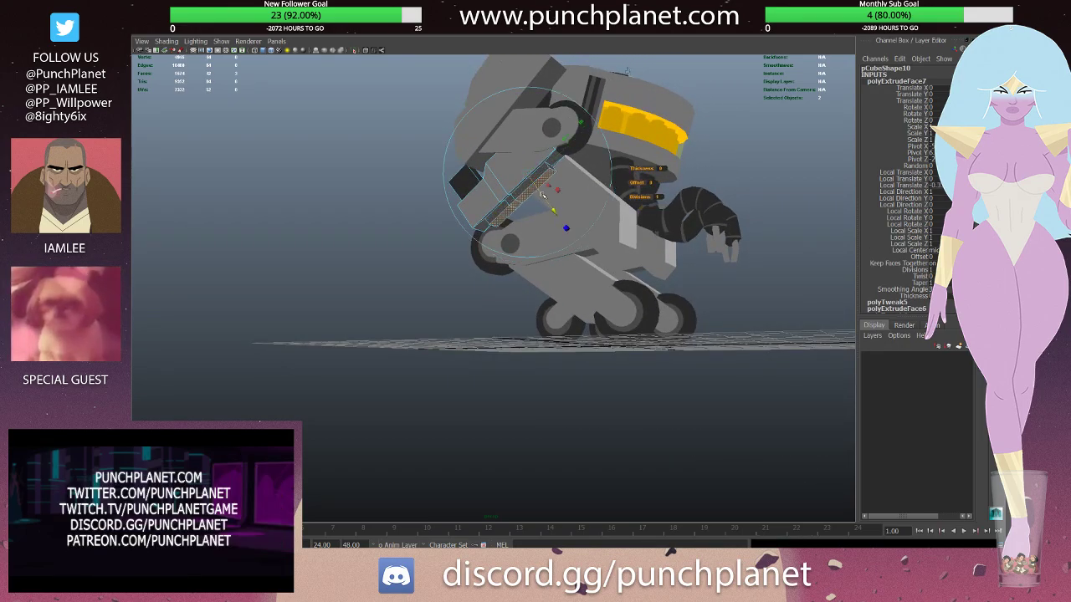
{"action": "mouse_move", "coordinate": [575, 147]}
{"action": "left_mouse_down", "text": "alt"}
{"action": "mouse_move", "coordinate": [469, 222]}
{"action": "mouse_move", "coordinate": [389, 240]}
{"action": "mouse_move", "coordinate": [522, 232]}
{"action": "left_mouse_up", "text": "alt"}
{"action": "left_click", "coordinate": [494, 216]}
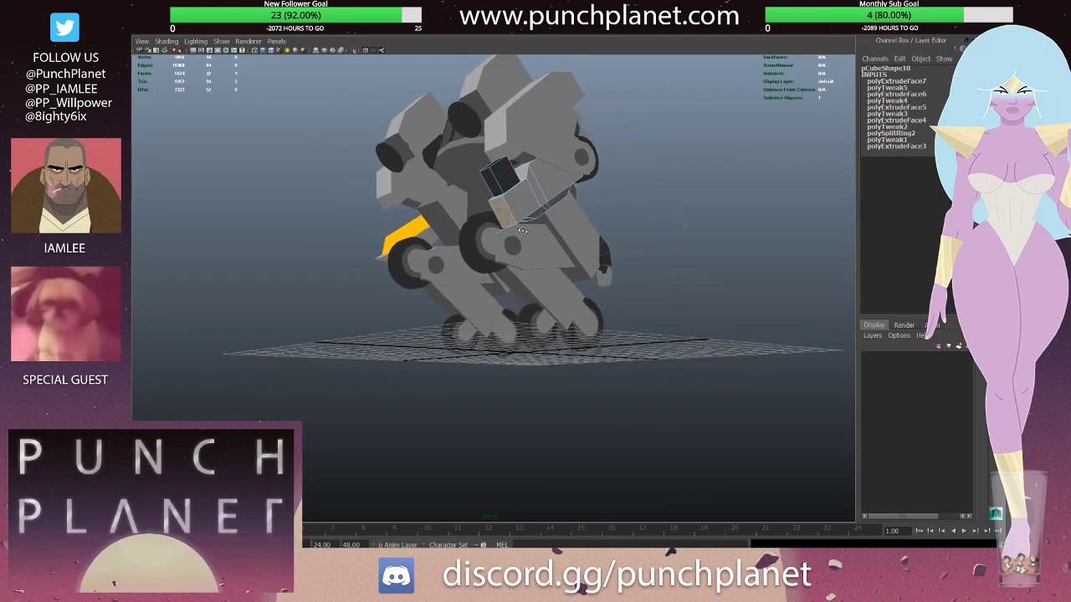
- Extrude the shoulder block's selected faces again and orbit to review the new shape
{"action": "key", "text": "ctrl+e"}
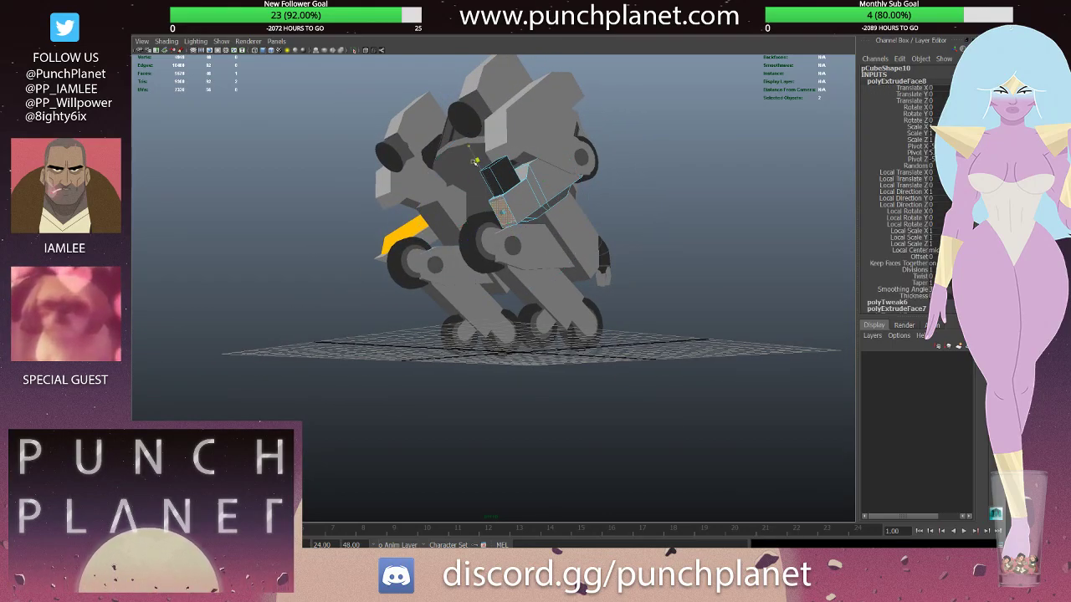
{"action": "mouse_move", "coordinate": [476, 161]}
{"action": "left_mouse_down", "text": "alt"}
{"action": "mouse_move", "coordinate": [567, 218]}
{"action": "mouse_move", "coordinate": [563, 231]}
{"action": "mouse_move", "coordinate": [505, 214]}
{"action": "left_mouse_up", "text": "alt"}
{"action": "right_click_drag", "start_coordinate": [505, 214], "coordinate": [485, 209], "text": "alt"}
{"action": "left_click_drag", "start_coordinate": [485, 209], "coordinate": [520, 208], "text": "alt"}
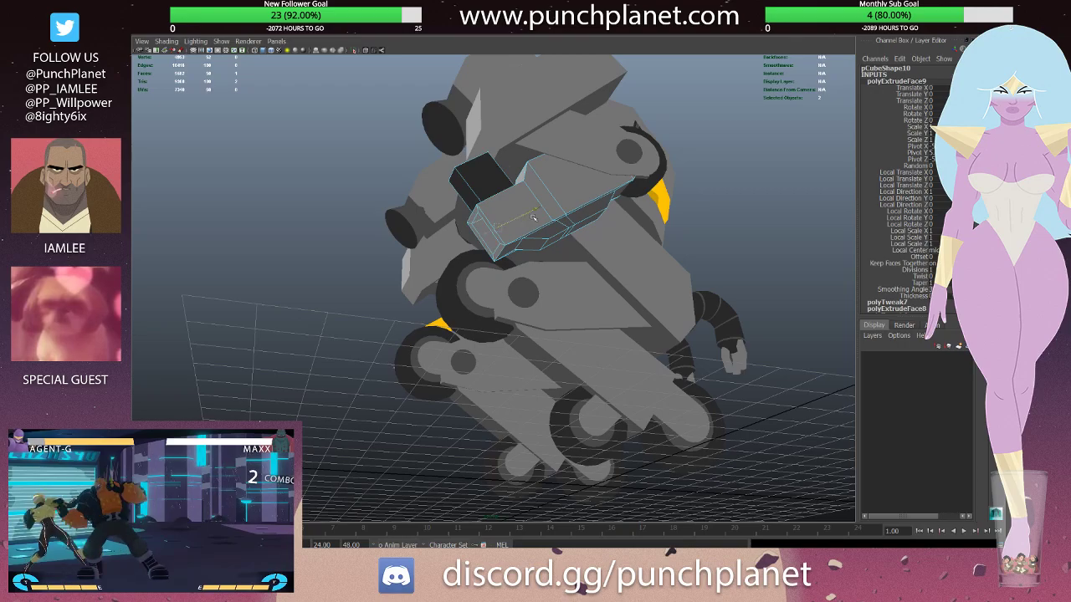
{"action": "left_click_drag", "start_coordinate": [522, 248], "coordinate": [698, 394], "text": "alt"}
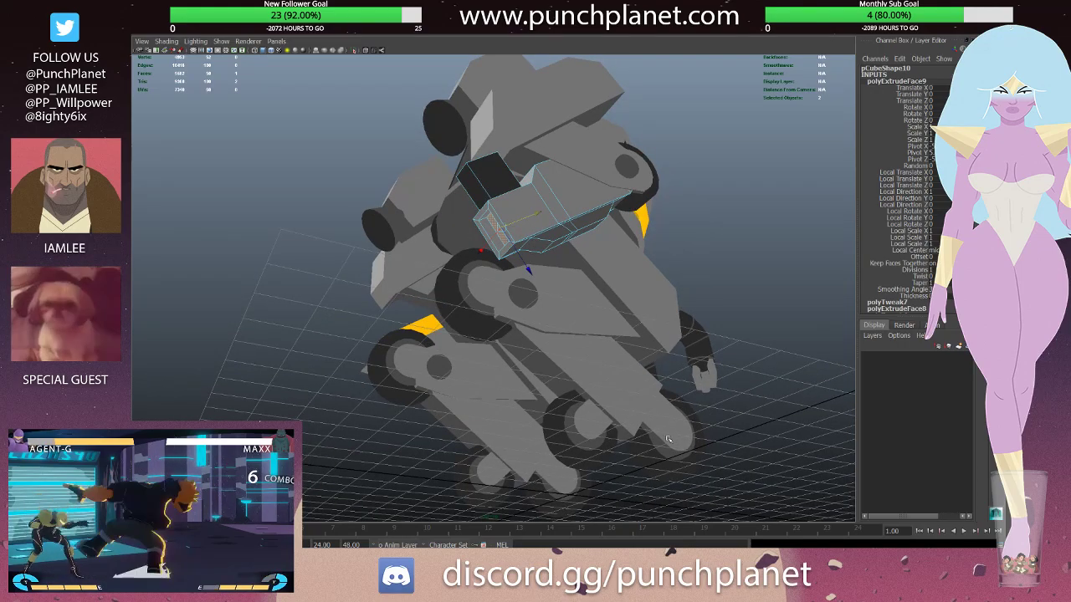
{"action": "left_click_drag", "start_coordinate": [837, 389], "coordinate": [501, 215], "text": "alt"}
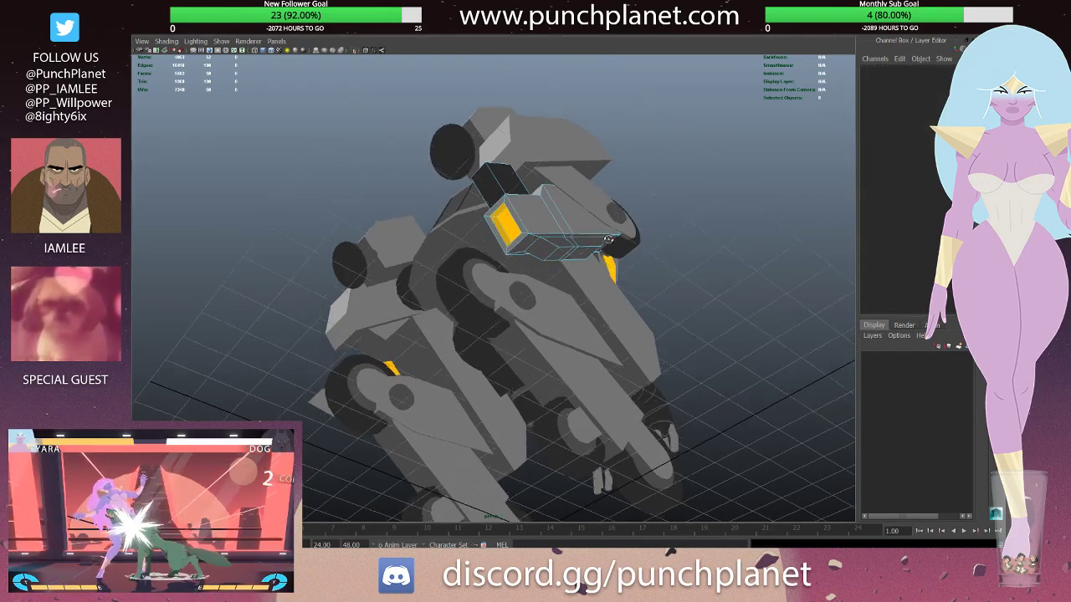
{"action": "mouse_move", "coordinate": [686, 417]}
{"action": "left_mouse_down", "text": "alt"}
{"action": "mouse_move", "coordinate": [502, 218]}
{"action": "mouse_move", "coordinate": [516, 219]}
{"action": "mouse_move", "coordinate": [423, 230]}
{"action": "left_mouse_up", "text": "alt"}
- Select the pCube10 arm block and inspect it from a front-side angle
{"action": "left_click", "coordinate": [494, 223]}
{"action": "mouse_move", "coordinate": [508, 232]}
{"action": "left_mouse_down", "text": "alt"}
{"action": "mouse_move", "coordinate": [574, 239]}
{"action": "mouse_move", "coordinate": [625, 202]}
{"action": "mouse_move", "coordinate": [594, 217]}
{"action": "mouse_move", "coordinate": [644, 269]}
{"action": "mouse_move", "coordinate": [522, 258]}
{"action": "left_mouse_up", "text": "alt"}
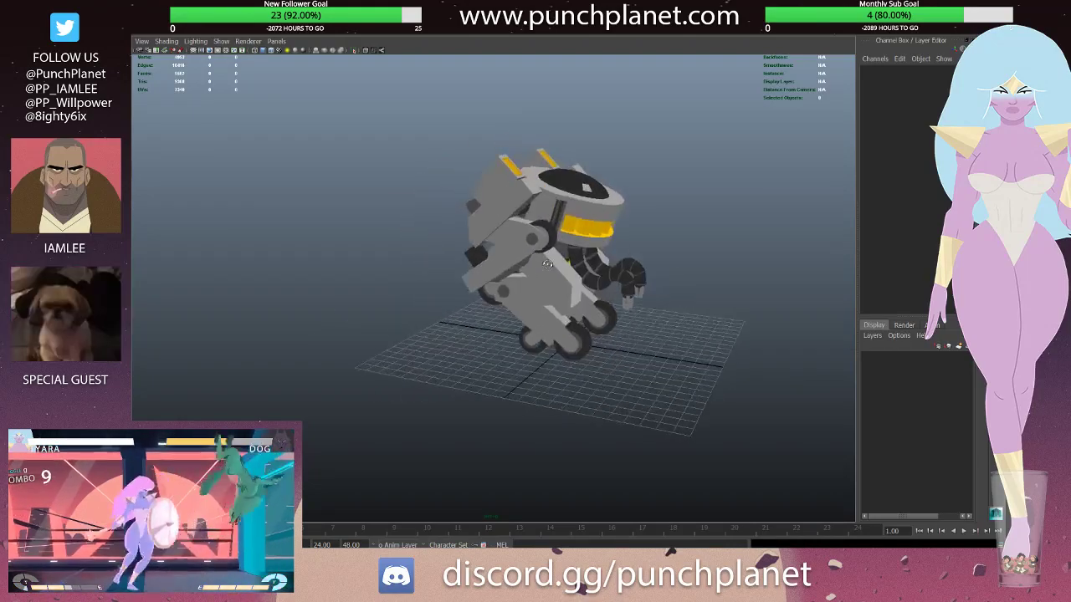
{"action": "right_click_drag", "start_coordinate": [522, 258], "coordinate": [558, 220], "text": "alt"}
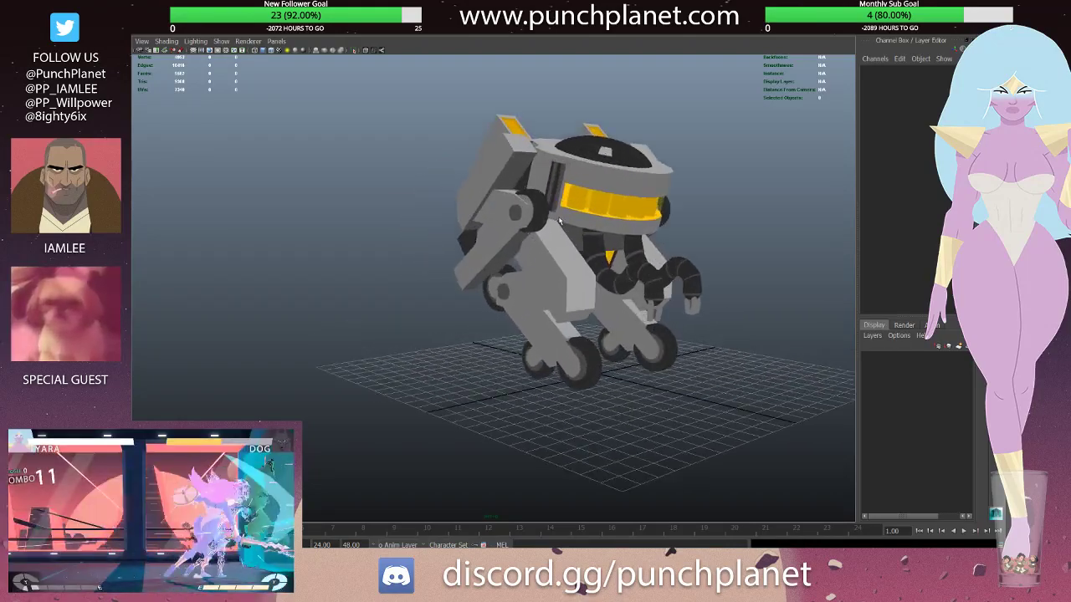
{"action": "middle_click_drag", "start_coordinate": [508, 216], "coordinate": [507, 216], "text": "alt"}
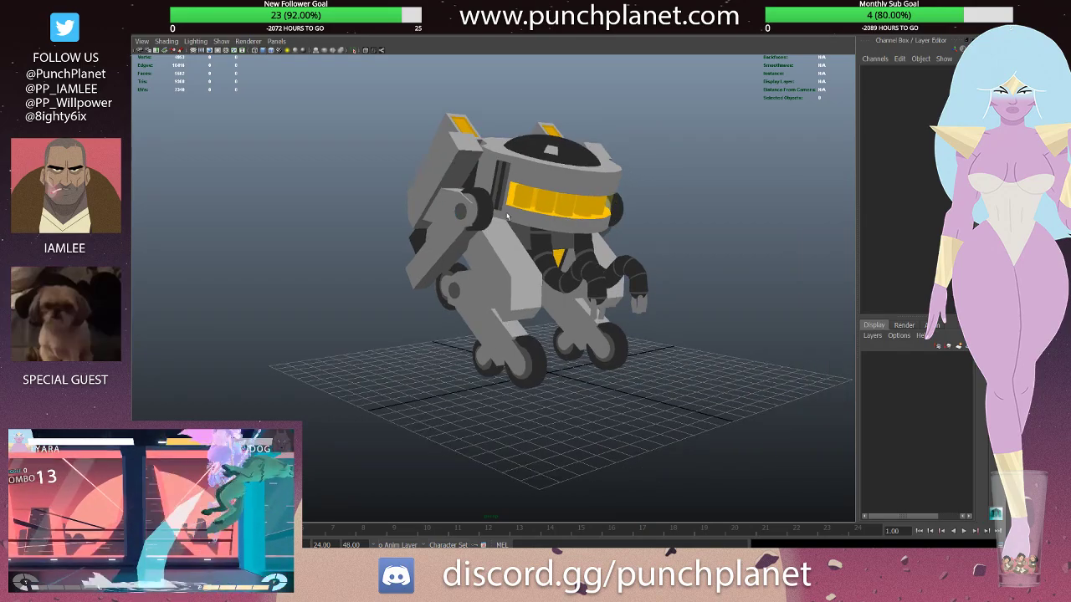
{"action": "mouse_move", "coordinate": [507, 216]}
{"action": "left_mouse_down", "text": "alt"}
{"action": "mouse_move", "coordinate": [520, 223]}
{"action": "mouse_move", "coordinate": [508, 238]}
{"action": "mouse_move", "coordinate": [542, 194]}
{"action": "mouse_move", "coordinate": [466, 200]}
{"action": "mouse_move", "coordinate": [390, 246]}
{"action": "mouse_move", "coordinate": [414, 220]}
{"action": "mouse_move", "coordinate": [404, 230]}
{"action": "mouse_move", "coordinate": [610, 241]}
{"action": "mouse_move", "coordinate": [452, 238]}
{"action": "mouse_move", "coordinate": [441, 219]}
{"action": "mouse_move", "coordinate": [413, 216]}
{"action": "left_mouse_up", "text": "alt"}
{"action": "left_click", "coordinate": [508, 236]}
{"action": "left_click", "coordinate": [503, 201]}
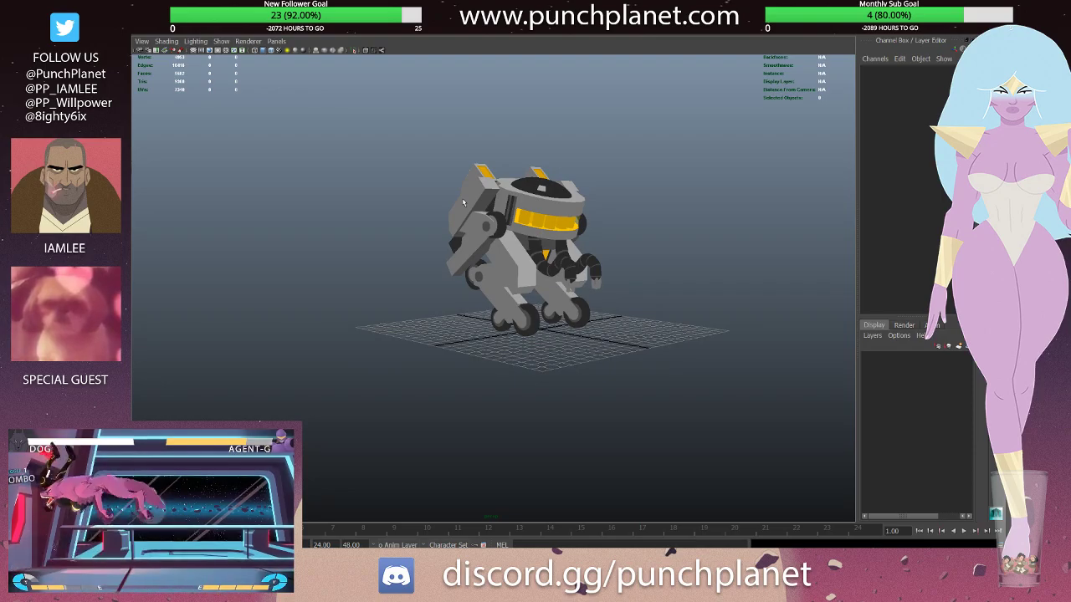
- Select the side faces of the pCube10 arm block from a front view
{"action": "left_click_drag", "start_coordinate": [464, 203], "coordinate": [503, 199], "text": "alt"}
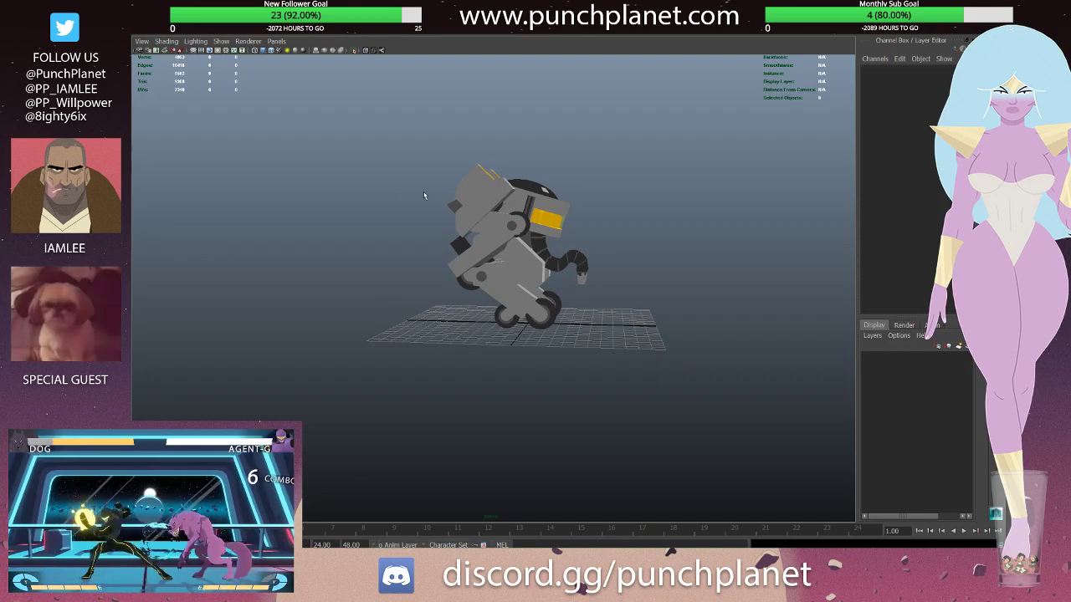
{"action": "mouse_move", "coordinate": [425, 196]}
{"action": "left_mouse_down", "text": "alt"}
{"action": "mouse_move", "coordinate": [367, 204]}
{"action": "mouse_move", "coordinate": [435, 193]}
{"action": "left_mouse_up", "text": "alt"}
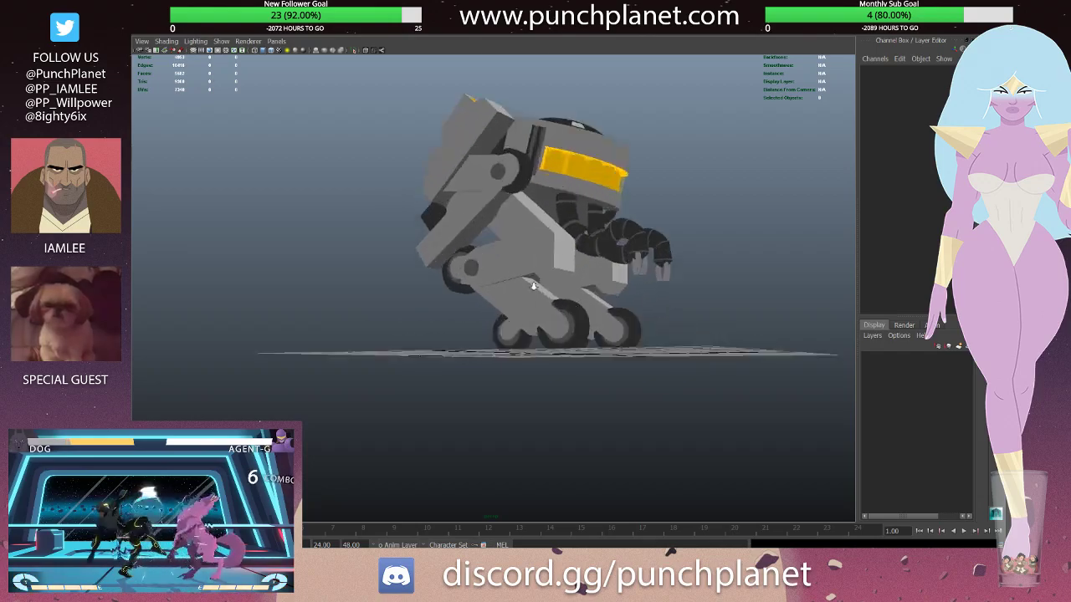
{"action": "scroll", "coordinate": [469, 179], "scroll_direction": "up", "scroll_amount": 5}
{"action": "left_click", "coordinate": [479, 174]}
{"action": "right_click_drag", "start_coordinate": [479, 174], "coordinate": [466, 194]}
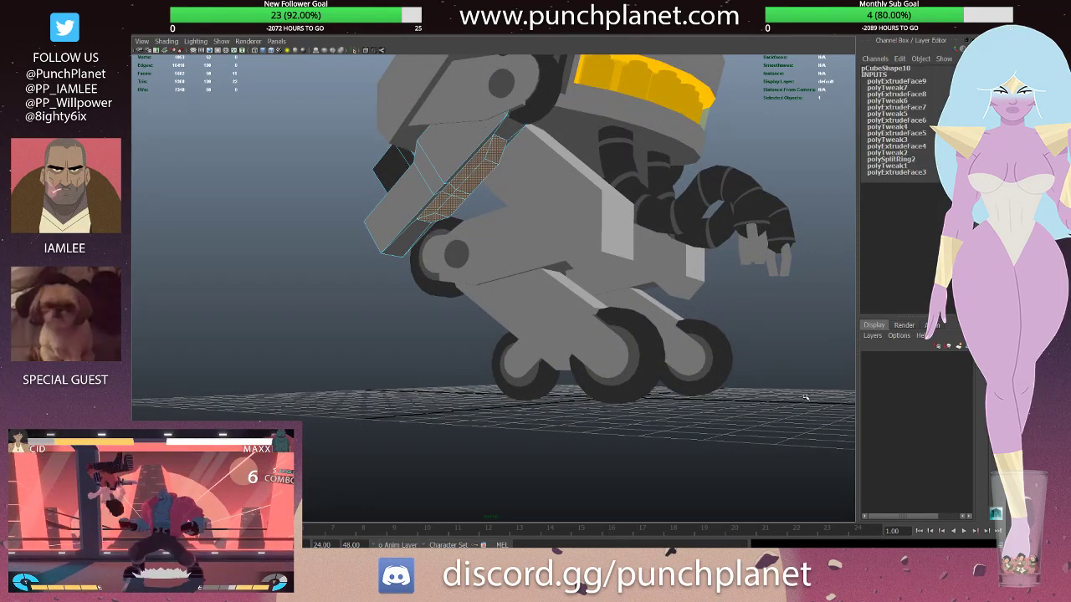
{"action": "scroll", "coordinate": [790, 264], "scroll_direction": "down", "scroll_amount": 5}
- Orbit around the finished robot to check it from all sides, including top-down
{"action": "mouse_move", "coordinate": [790, 264]}
{"action": "left_mouse_down", "text": "alt"}
{"action": "mouse_move", "coordinate": [566, 210]}
{"action": "mouse_move", "coordinate": [439, 243]}
{"action": "left_mouse_up", "text": "alt"}
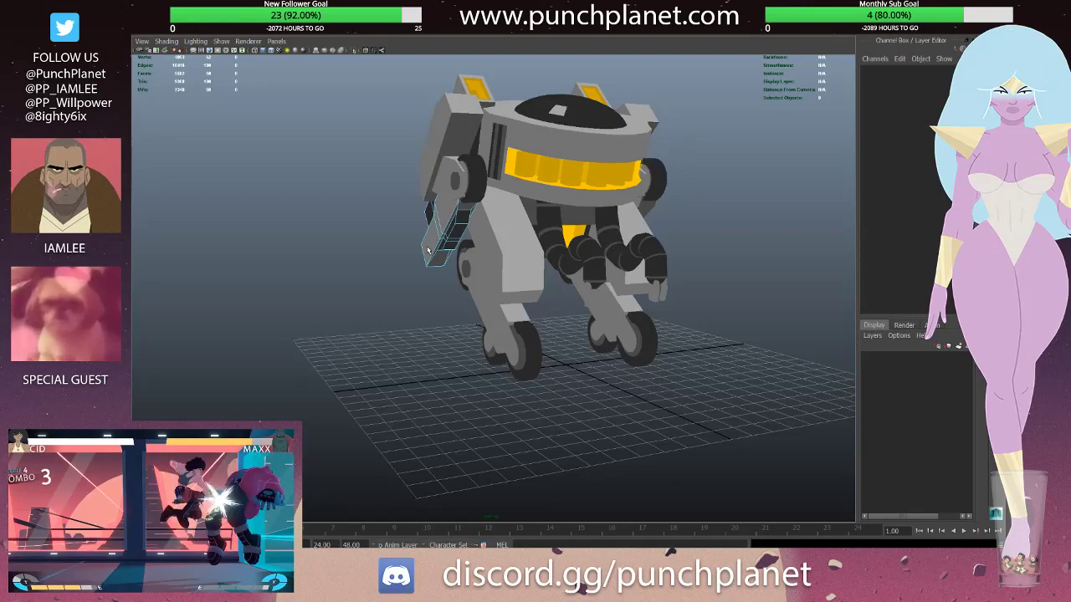
{"action": "mouse_move", "coordinate": [387, 284]}
{"action": "left_mouse_down", "text": "alt"}
{"action": "mouse_move", "coordinate": [600, 282]}
{"action": "mouse_move", "coordinate": [390, 281]}
{"action": "mouse_move", "coordinate": [387, 259]}
{"action": "left_mouse_up", "text": "alt"}
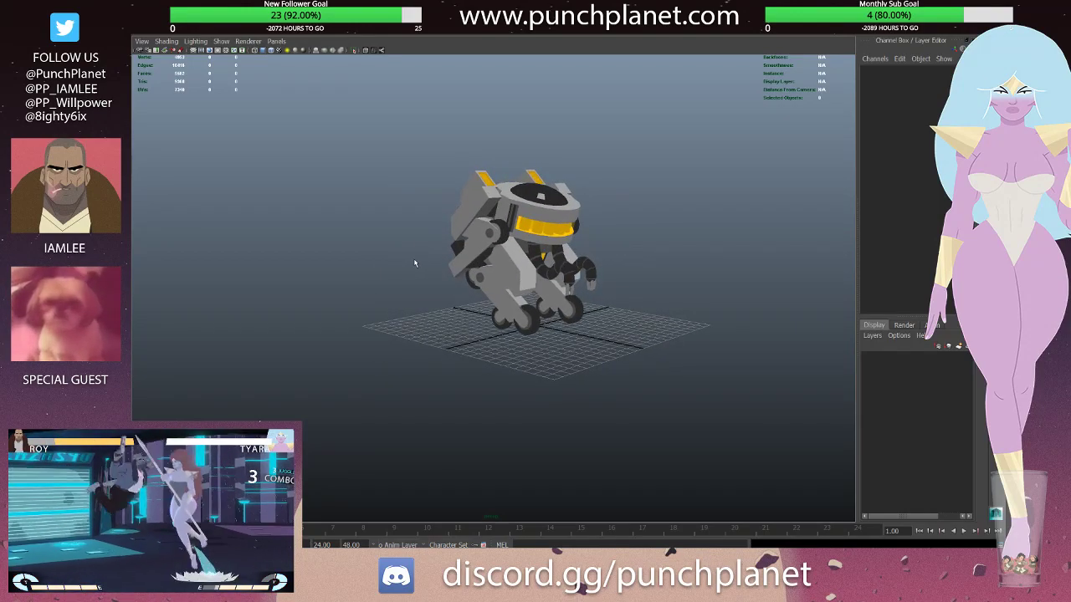
{"action": "mouse_move", "coordinate": [414, 263]}
{"action": "left_mouse_down", "text": "alt"}
{"action": "mouse_move", "coordinate": [430, 258]}
{"action": "mouse_move", "coordinate": [416, 264]}
{"action": "left_mouse_up", "text": "alt"}
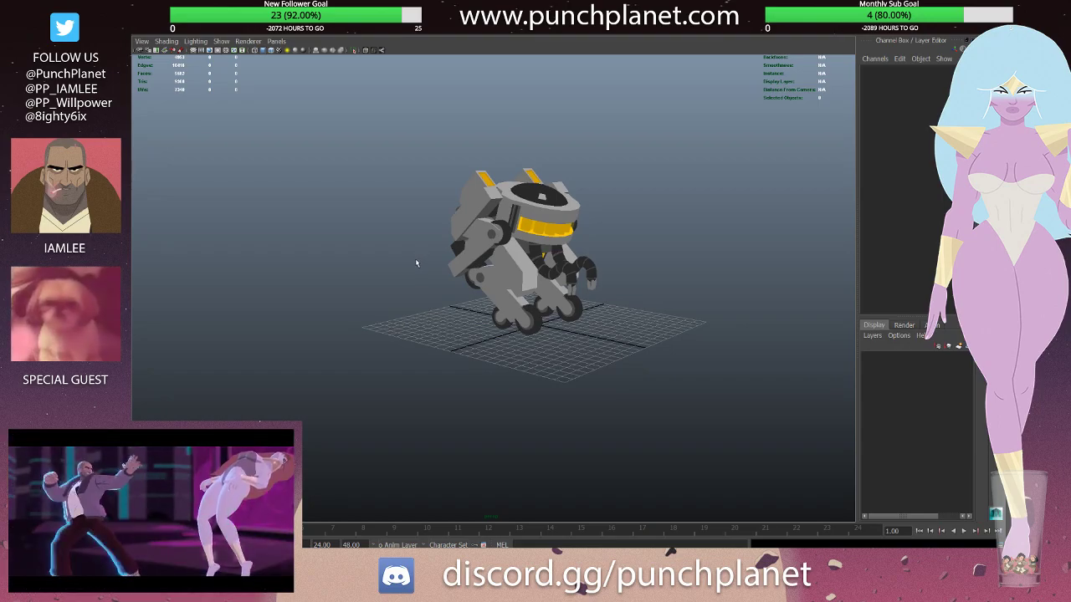
{"action": "mouse_move", "coordinate": [409, 254]}
{"action": "left_mouse_down", "text": "alt"}
{"action": "mouse_move", "coordinate": [299, 248]}
{"action": "mouse_move", "coordinate": [310, 295]}
{"action": "mouse_move", "coordinate": [600, 284]}
{"action": "mouse_move", "coordinate": [406, 282]}
{"action": "mouse_move", "coordinate": [477, 283]}
{"action": "left_mouse_up", "text": "alt"}
{"action": "right_click_drag", "start_coordinate": [478, 283], "coordinate": [529, 246], "text": "alt"}
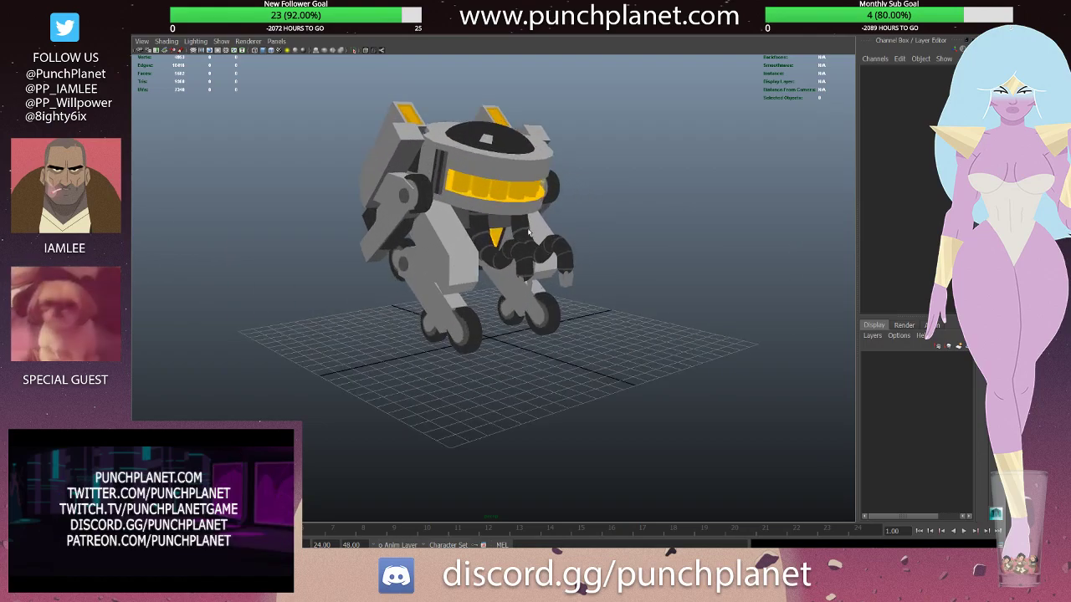
{"action": "mouse_move", "coordinate": [528, 235]}
{"action": "left_mouse_down", "text": "alt"}
{"action": "mouse_move", "coordinate": [510, 226]}
{"action": "mouse_move", "coordinate": [558, 193]}
{"action": "left_mouse_up", "text": "alt"}
- Save the scene and walk up the hierarchy to select the whole robot group
{"action": "key", "text": "ctrl+s"}
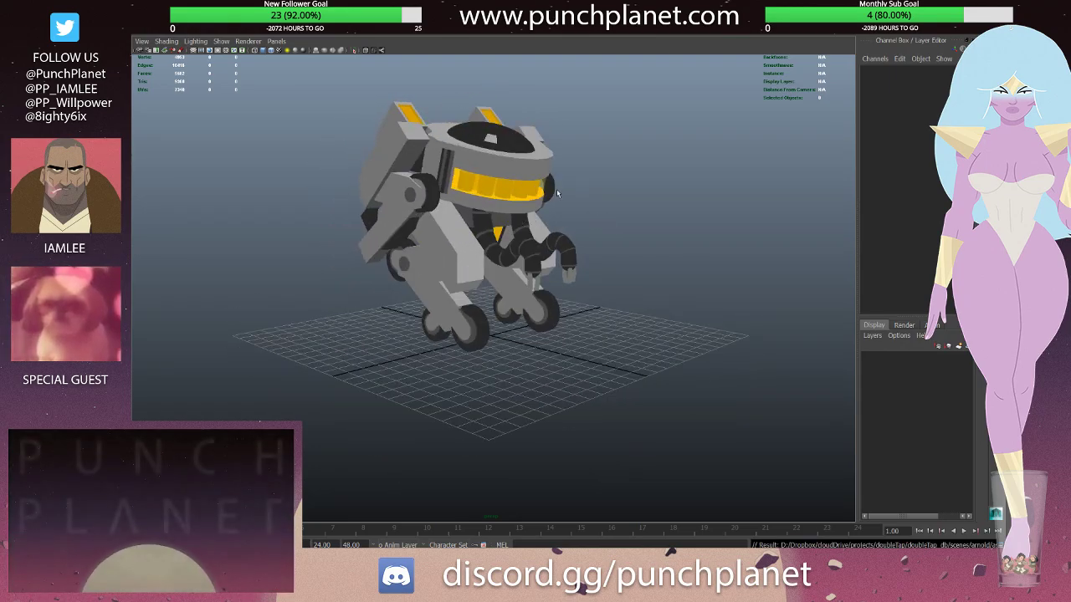
{"action": "left_click", "coordinate": [406, 196]}
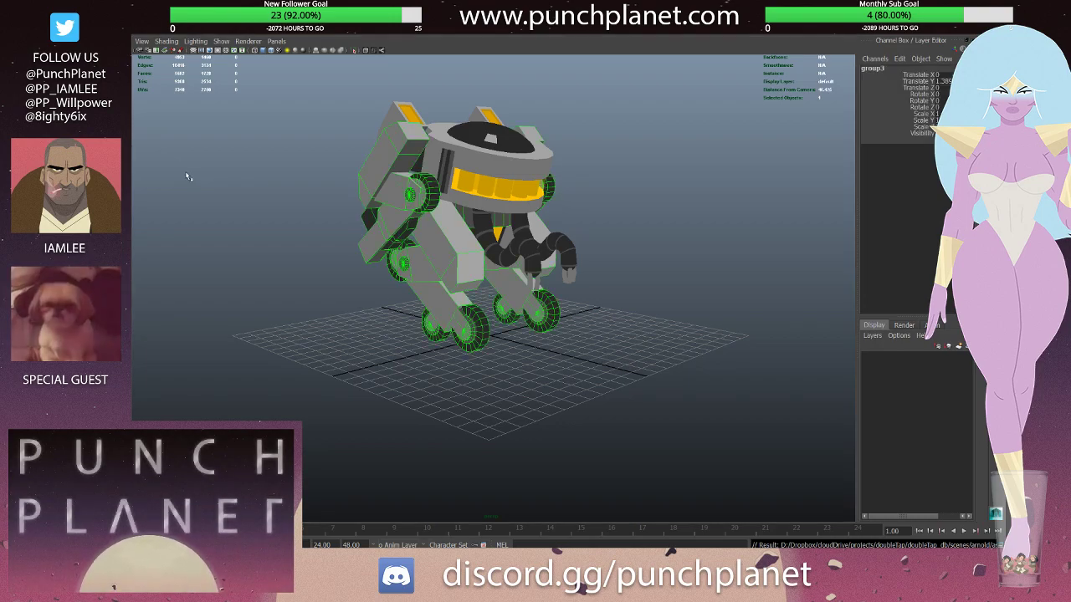
{"action": "key", "text": "ctrl+z"}
{"action": "key", "text": "ctrl+z"}
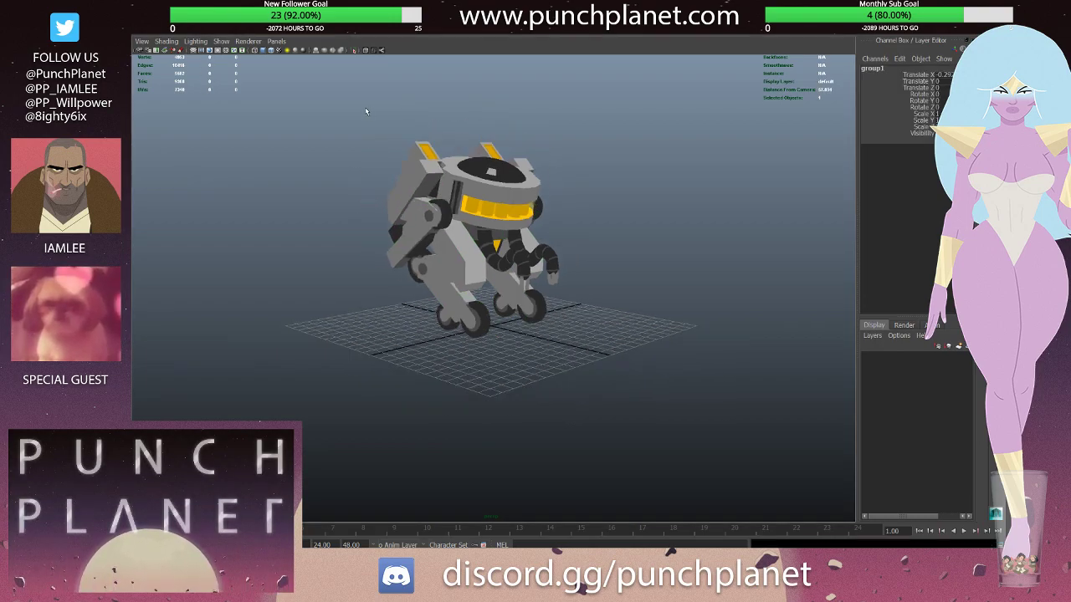
{"action": "key", "text": "ctrl+z"}
{"action": "left_click", "coordinate": [473, 178]}
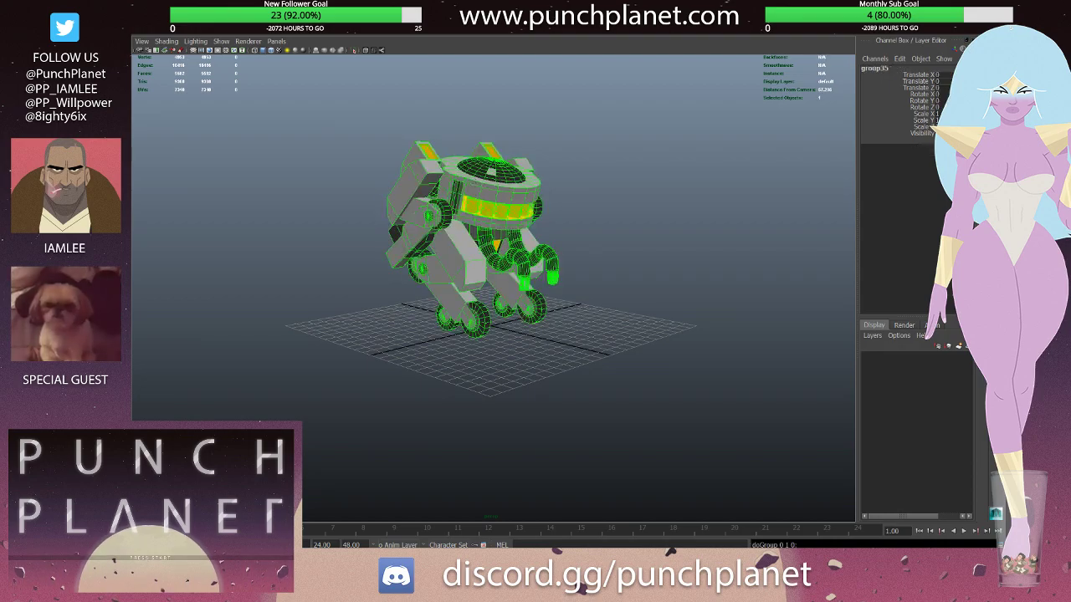
{"action": "left_click_drag", "start_coordinate": [493, 251], "coordinate": [502, 251], "text": "alt"}
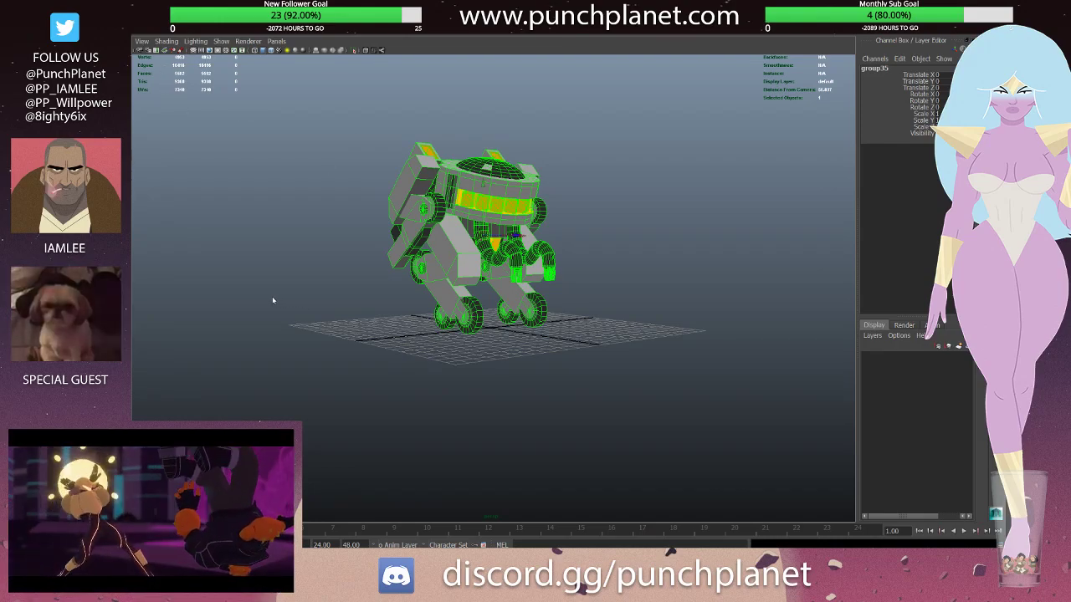
- Test-move the pCube10 arm part to the left, then undo the move
{"action": "left_click", "coordinate": [212, 272]}
{"action": "left_click_drag", "start_coordinate": [213, 273], "coordinate": [612, 210], "text": "alt"}
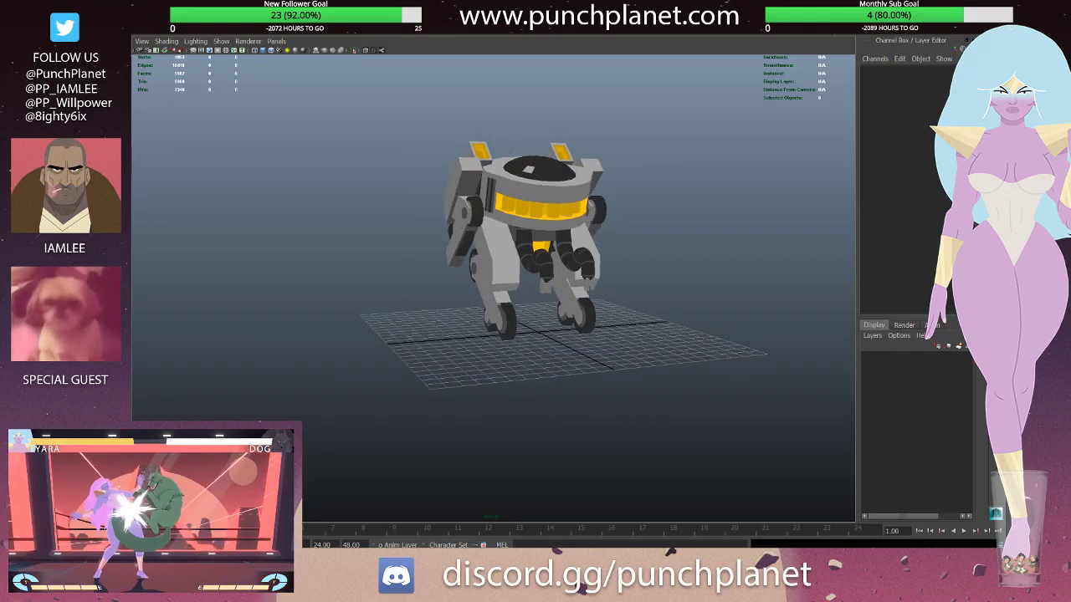
{"action": "left_click", "coordinate": [485, 161]}
{"action": "left_click", "coordinate": [460, 238]}
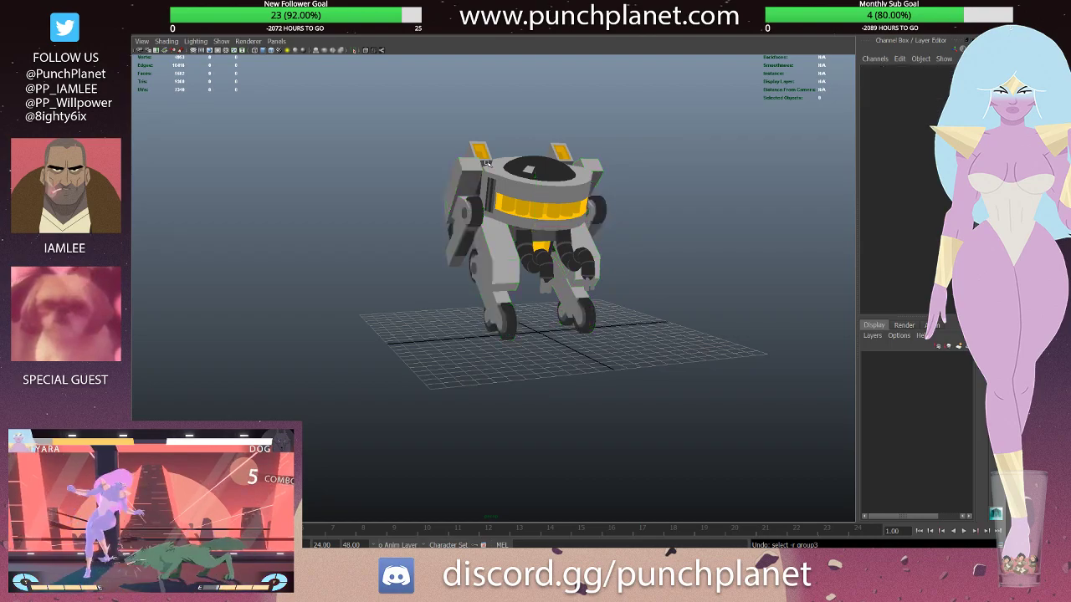
{"action": "left_click_drag", "start_coordinate": [460, 238], "coordinate": [407, 233]}
{"action": "key", "text": "ctrl+z"}
- Save the unchanged robot scene as arnold_rig_001.mb
{"action": "key", "text": "ctrl+s"}
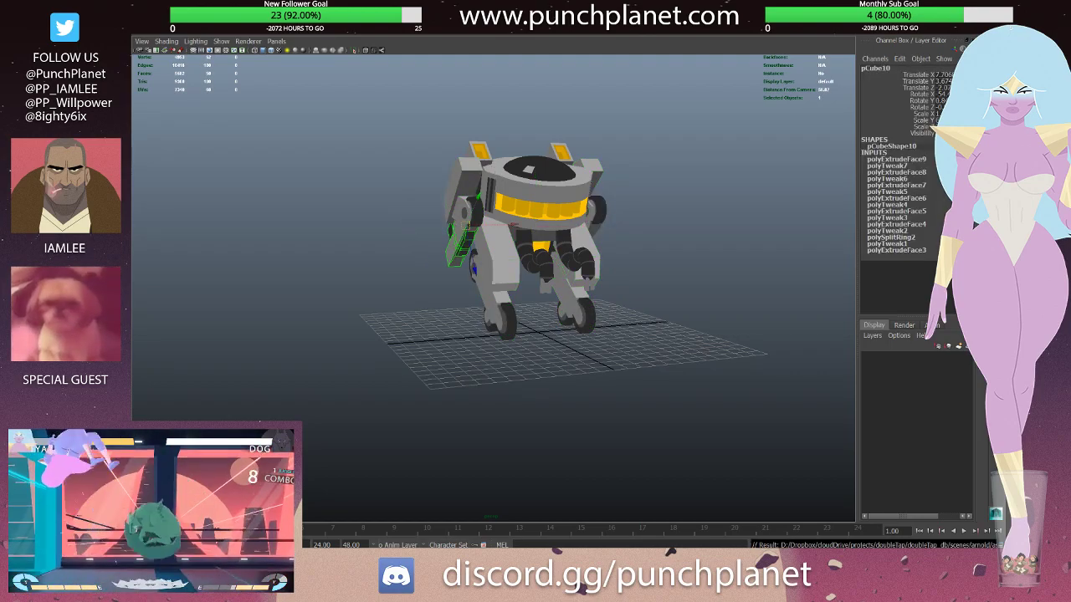
{"action": "left_click_drag", "start_coordinate": [374, 112], "coordinate": [397, 113], "text": "alt"}
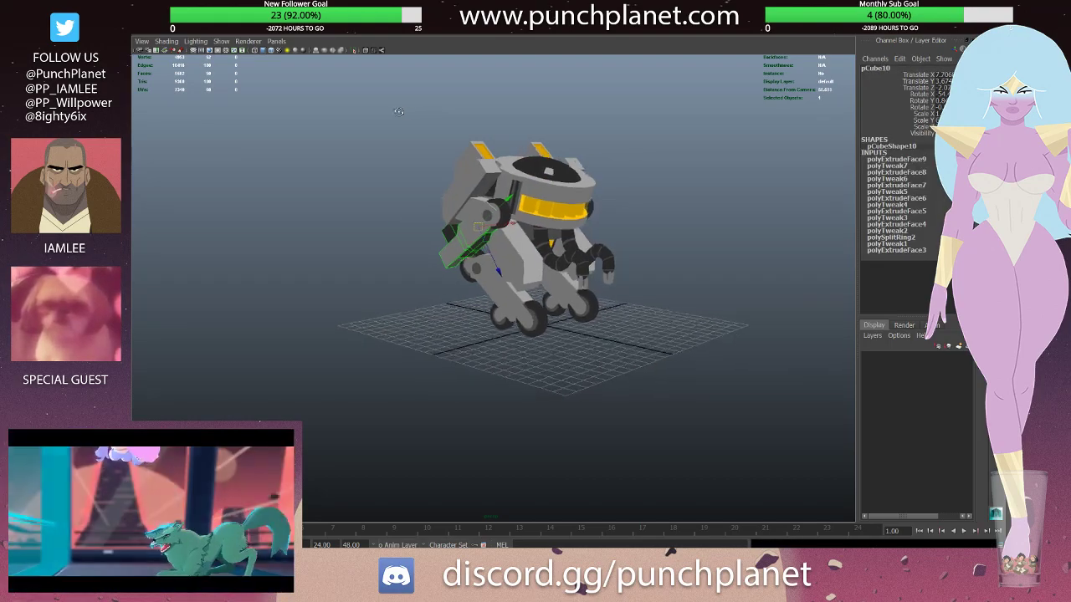
{"action": "left_click", "coordinate": [250, 86]}
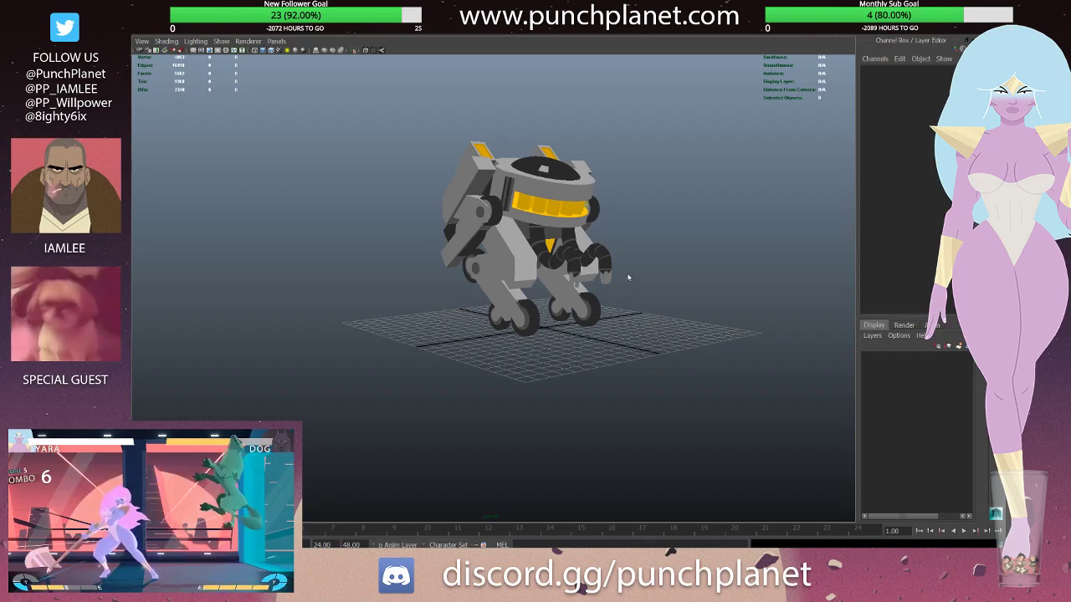
{"action": "key", "text": "ctrl+s"}
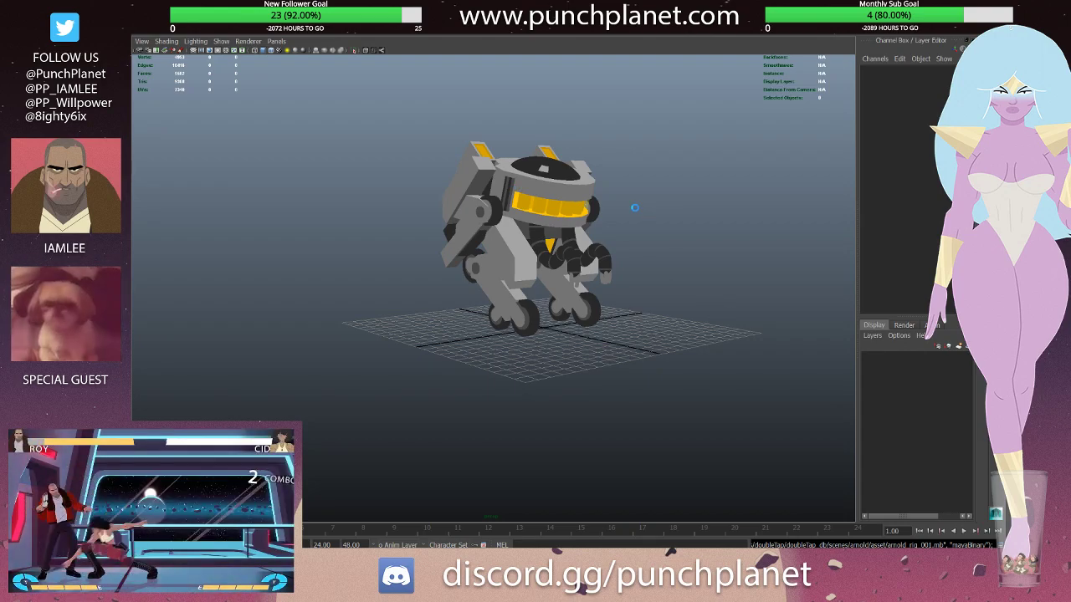
{"action": "mouse_move", "coordinate": [611, 210]}
{"action": "left_mouse_down", "text": "alt"}
{"action": "mouse_move", "coordinate": [552, 162]}
{"action": "mouse_move", "coordinate": [505, 173]}
{"action": "left_mouse_up", "text": "alt"}
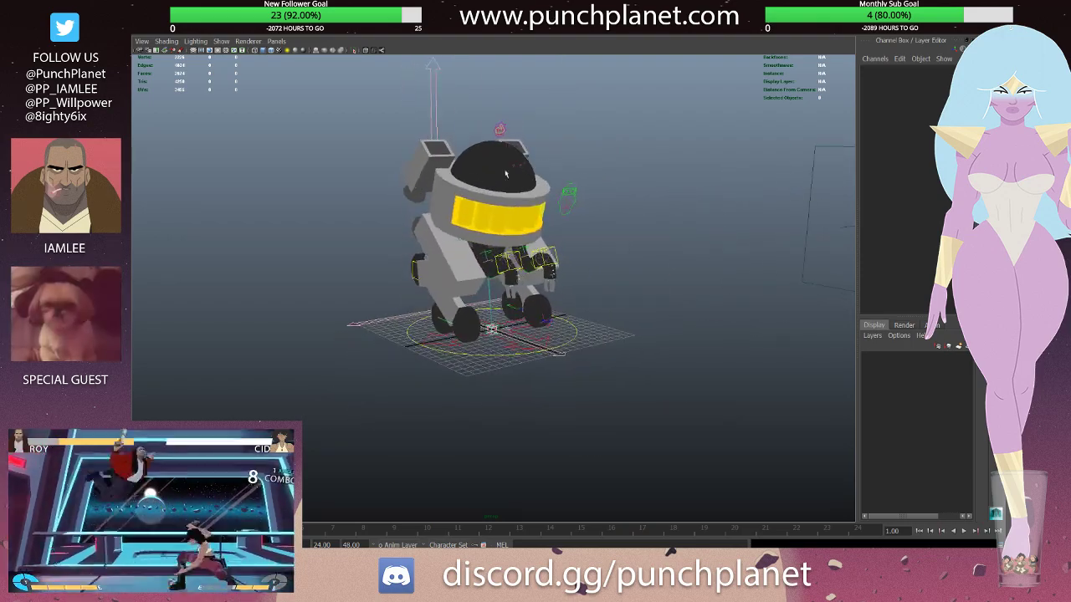
{"action": "key", "text": "ctrl+shift+a"}
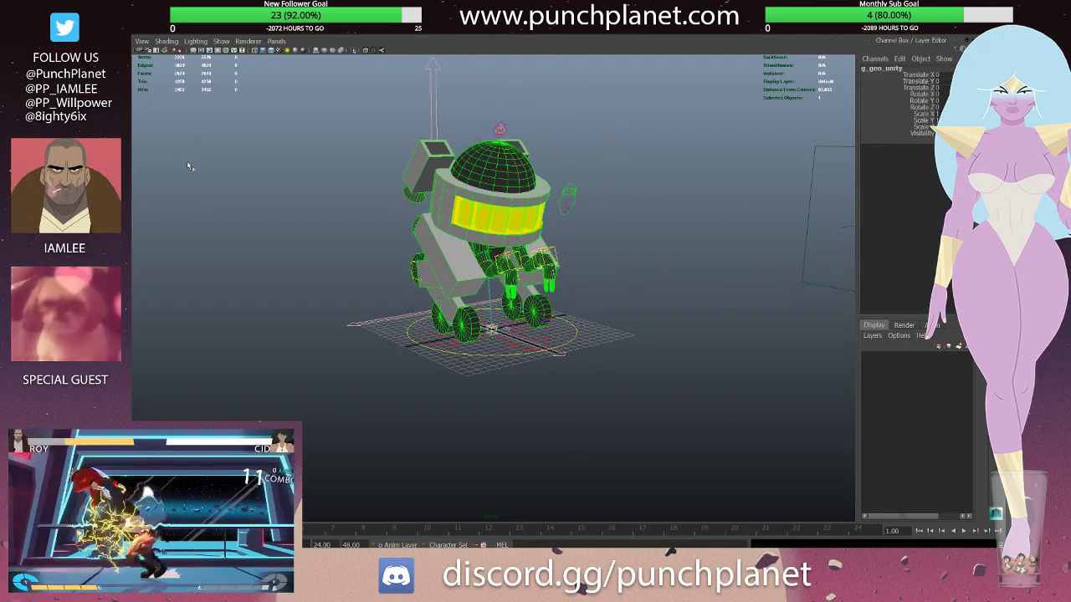
{"action": "key", "text": "ctrl+d"}
{"action": "key", "text": "Delete"}
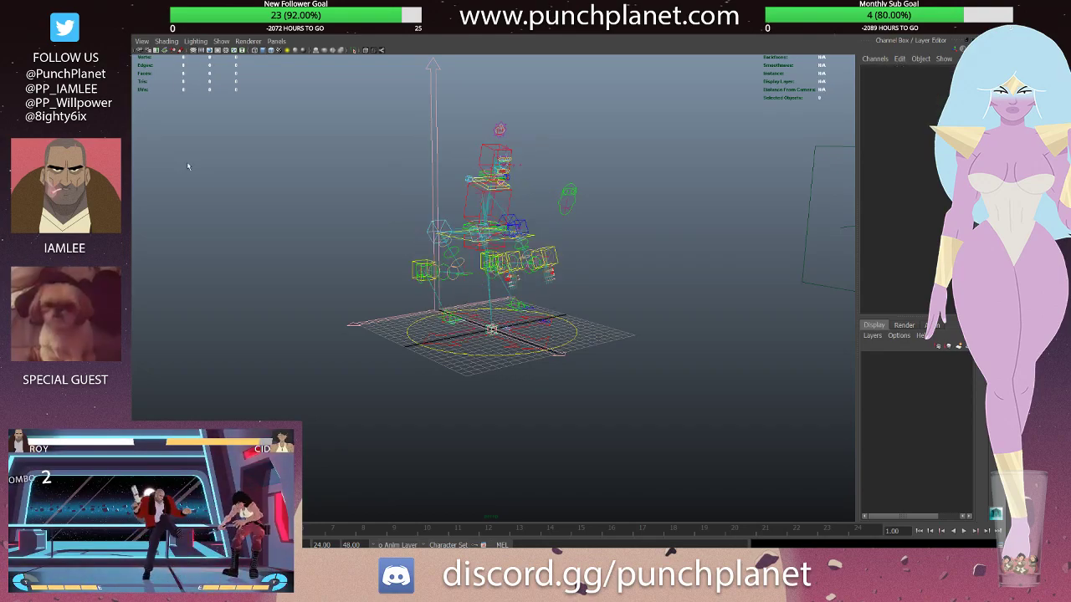
{"action": "left_click_drag", "start_coordinate": [312, 118], "coordinate": [352, 126], "text": "alt"}
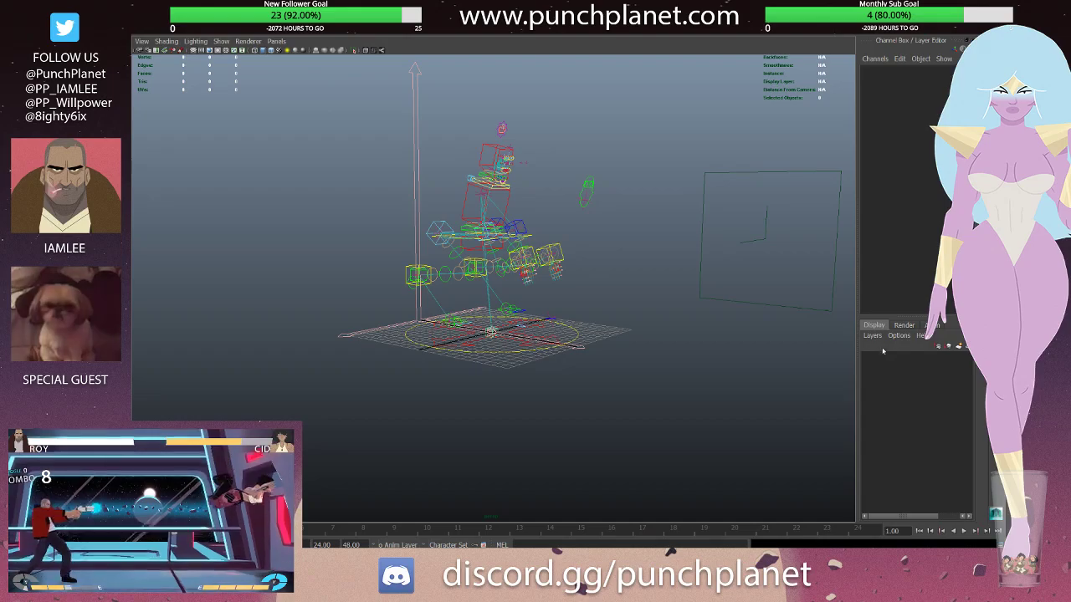
{"action": "scroll", "coordinate": [494, 251], "scroll_direction": "up", "scroll_amount": 2}
{"action": "left_click_drag", "start_coordinate": [468, 201], "coordinate": [502, 214], "text": "alt"}
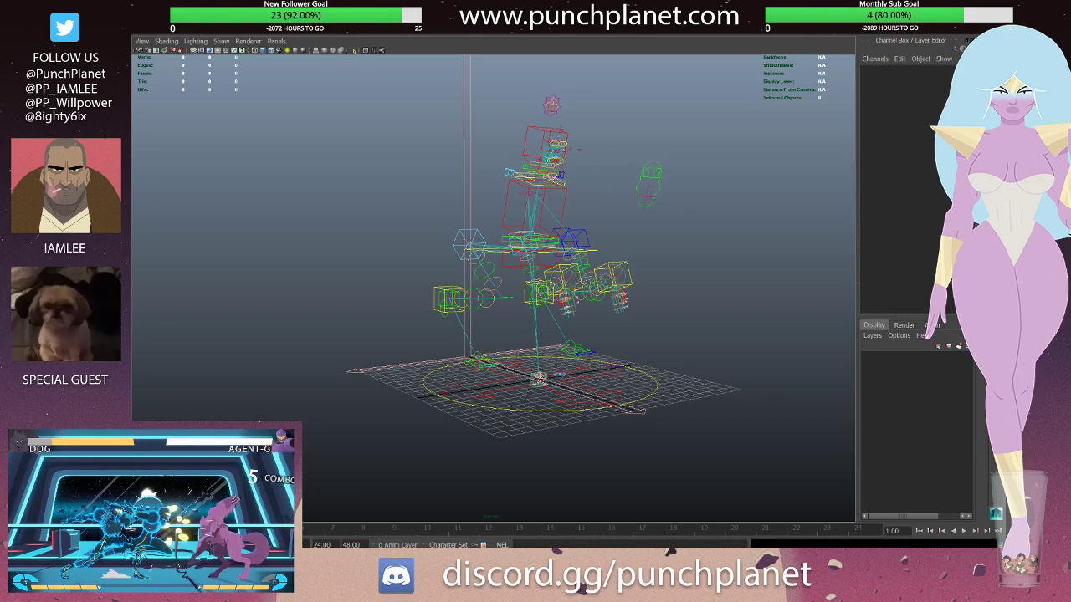
{"action": "key", "text": "ctrl+z"}
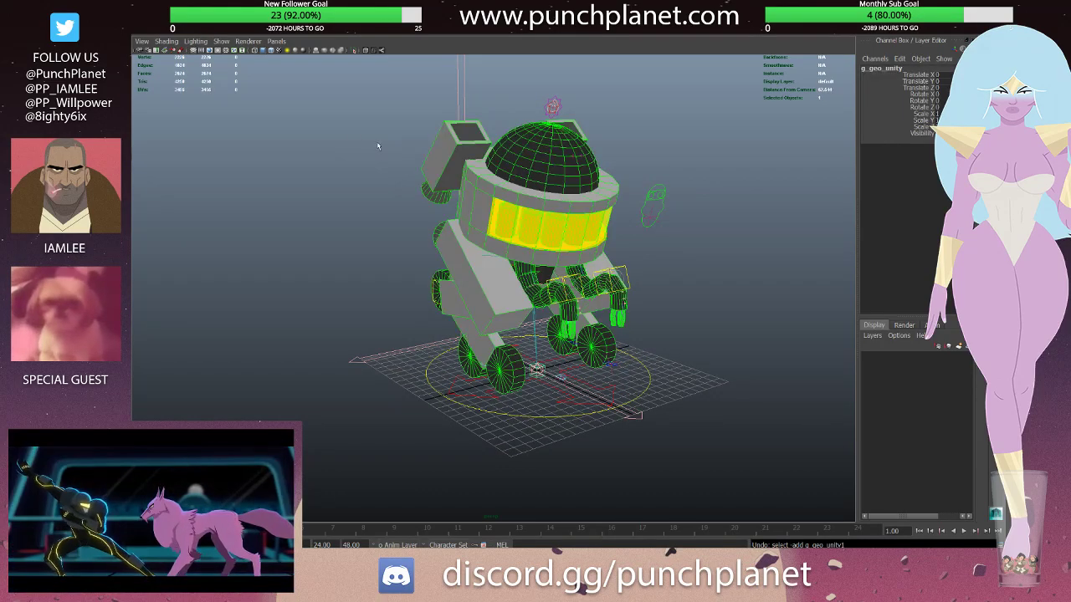
- Load the exported robot model file and start reverting earlier poses and selections
{"action": "key", "text": "ctrl+s"}
{"action": "left_click", "coordinate": [262, 99]}
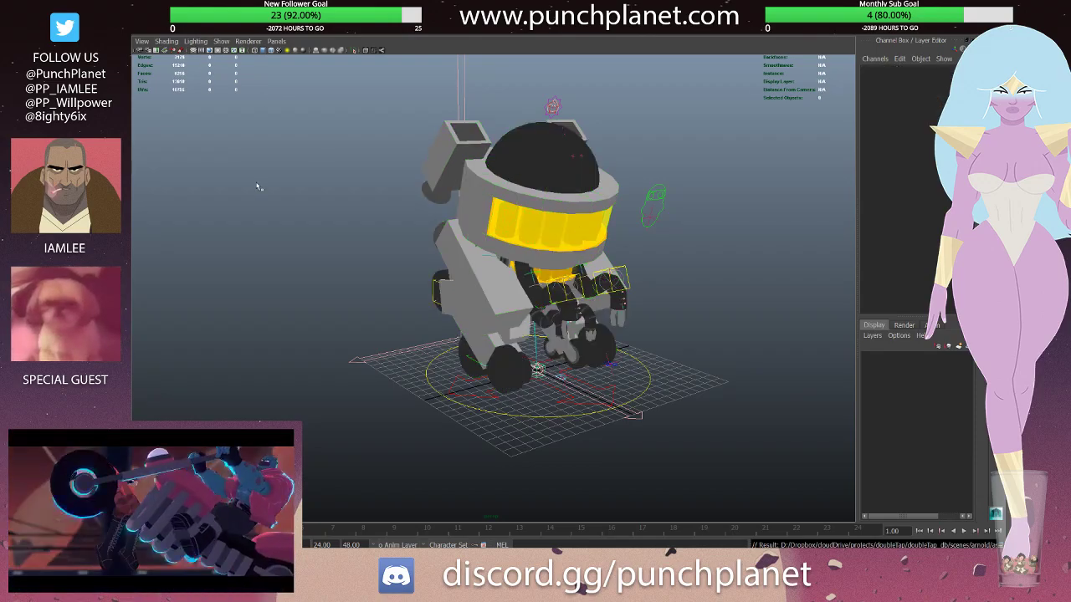
{"action": "key", "text": "ctrl+z"}
{"action": "key", "text": "ctrl+z"}
{"action": "key", "text": "ctrl+z"}
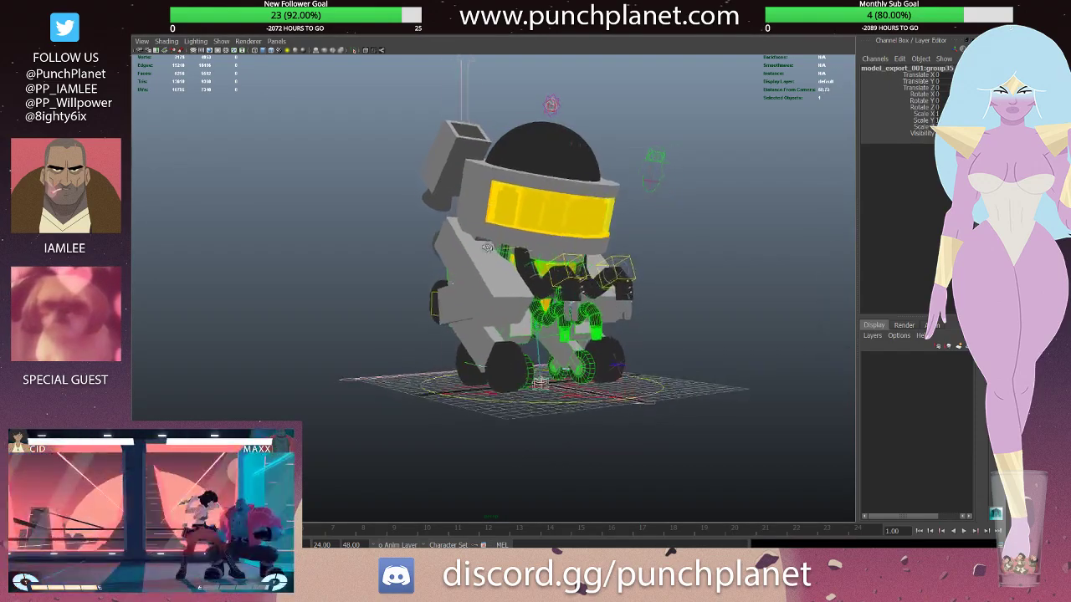
{"action": "key", "text": "ctrl+z"}
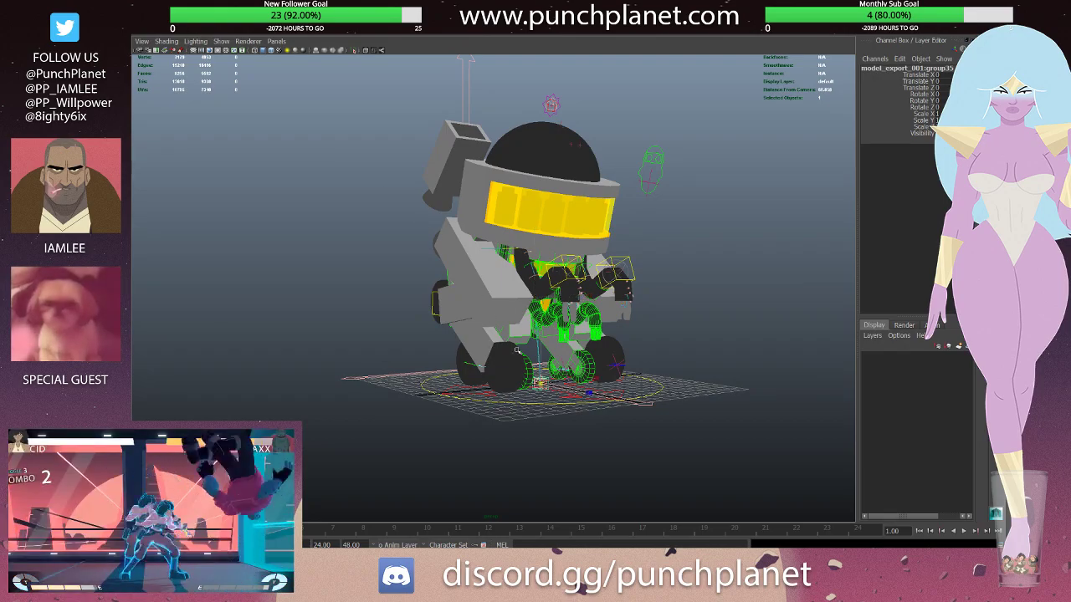
{"action": "key", "text": "ctrl+z"}
{"action": "key", "text": "ctrl+z"}
{"action": "key", "text": "ctrl+z"}
{"action": "key", "text": "ctrl+z"}
{"action": "key", "text": "ctrl+z"}
{"action": "key", "text": "ctrl+z"}
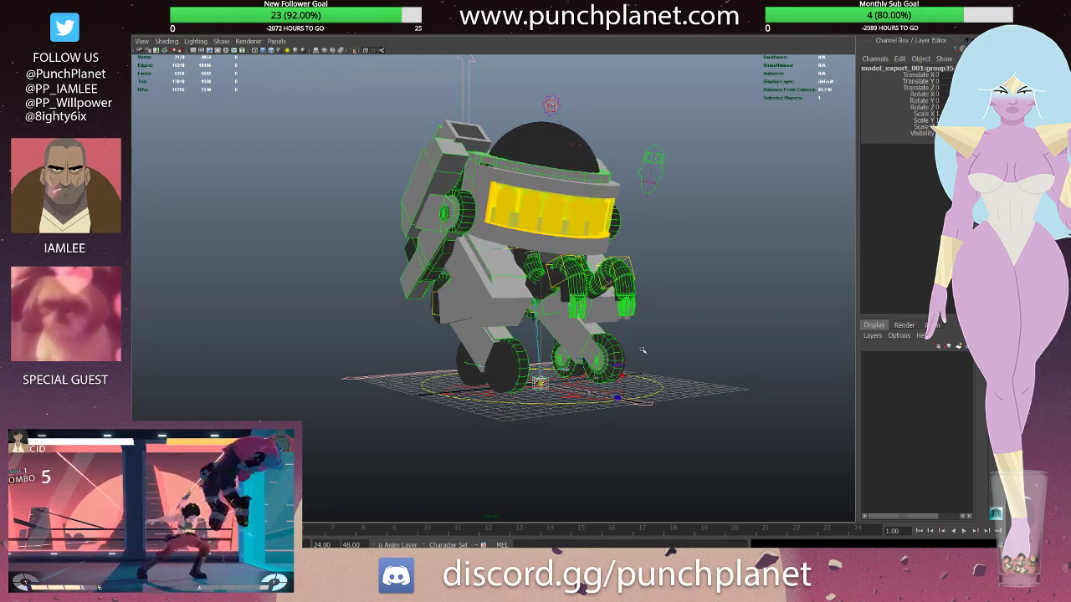
{"action": "key", "text": "ctrl+z"}
{"action": "key", "text": "ctrl+z"}
{"action": "key", "text": "ctrl+z"}
{"action": "key", "text": "ctrl+z"}
{"action": "key", "text": "ctrl+z"}
{"action": "key", "text": "ctrl+z"}
{"action": "key", "text": "ctrl+z"}
{"action": "key", "text": "ctrl+z"}
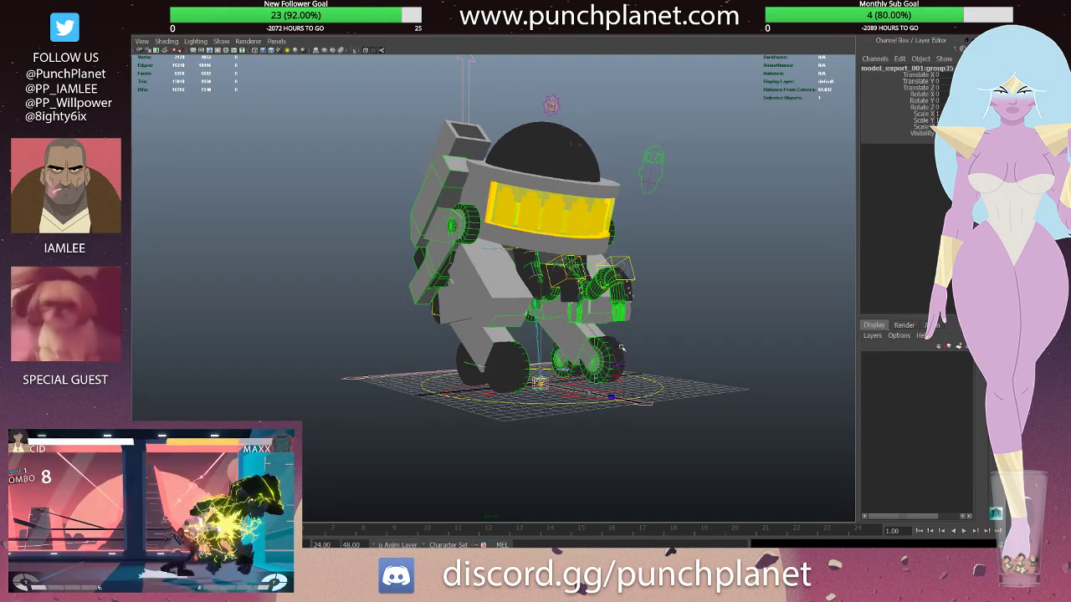
{"action": "key", "text": "ctrl+z"}
{"action": "key", "text": "ctrl+z"}
- Undo through earlier arm poses and views until the flat-shaded robot sits on its rig
{"action": "key", "text": "ctrl+z"}
{"action": "key", "text": "ctrl+z"}
{"action": "key", "text": "ctrl+z"}
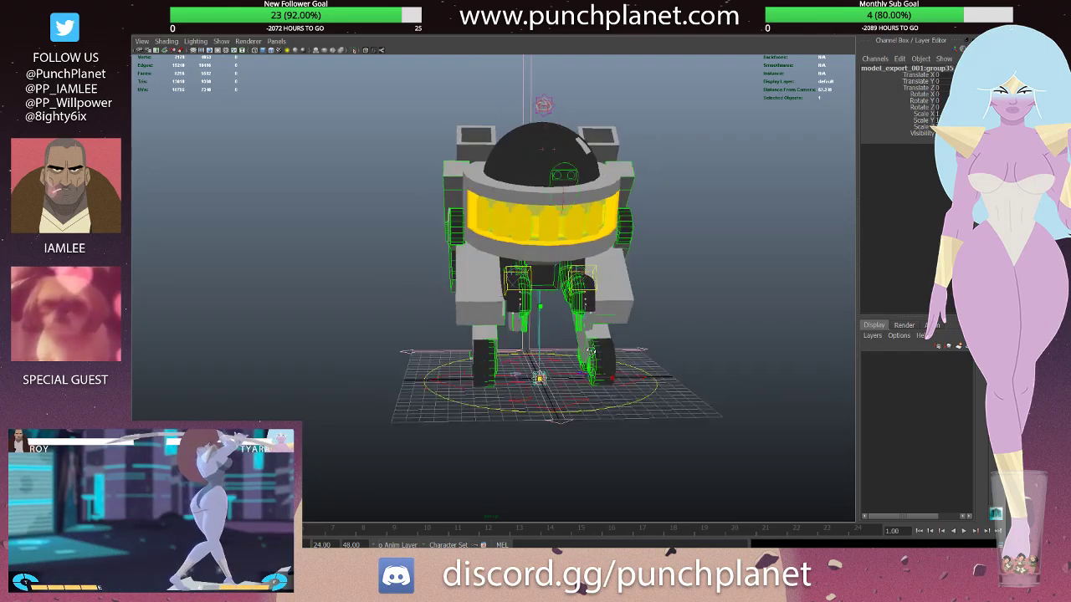
{"action": "key", "text": "ctrl+z"}
{"action": "key", "text": "ctrl+z"}
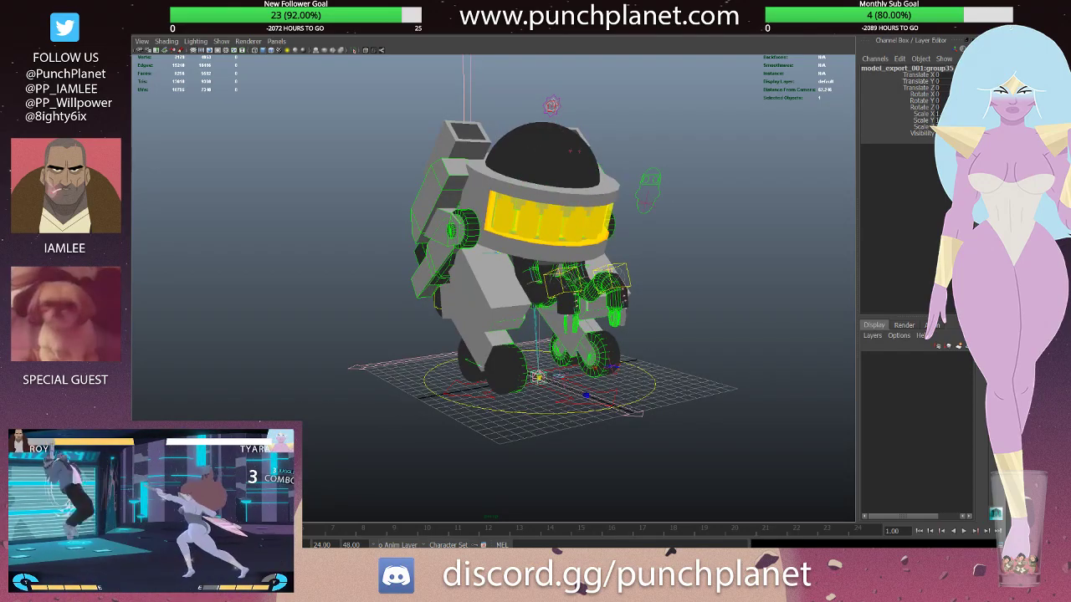
{"action": "key", "text": "ctrl+z"}
{"action": "key", "text": "ctrl+z"}
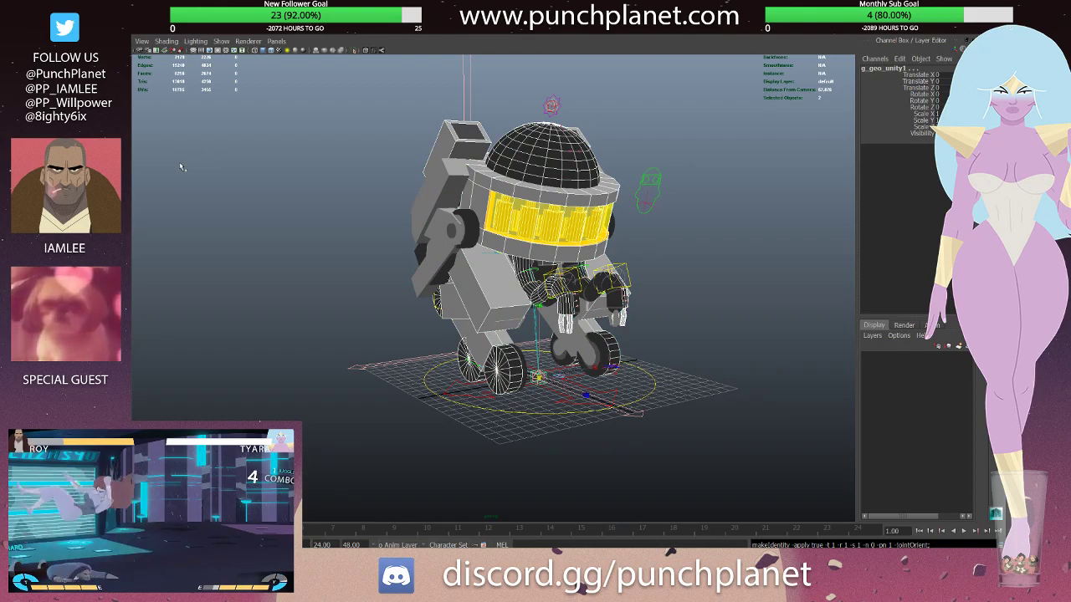
{"action": "key", "text": "ctrl+z"}
{"action": "key", "text": "ctrl+z"}
{"action": "key", "text": "ctrl+z"}
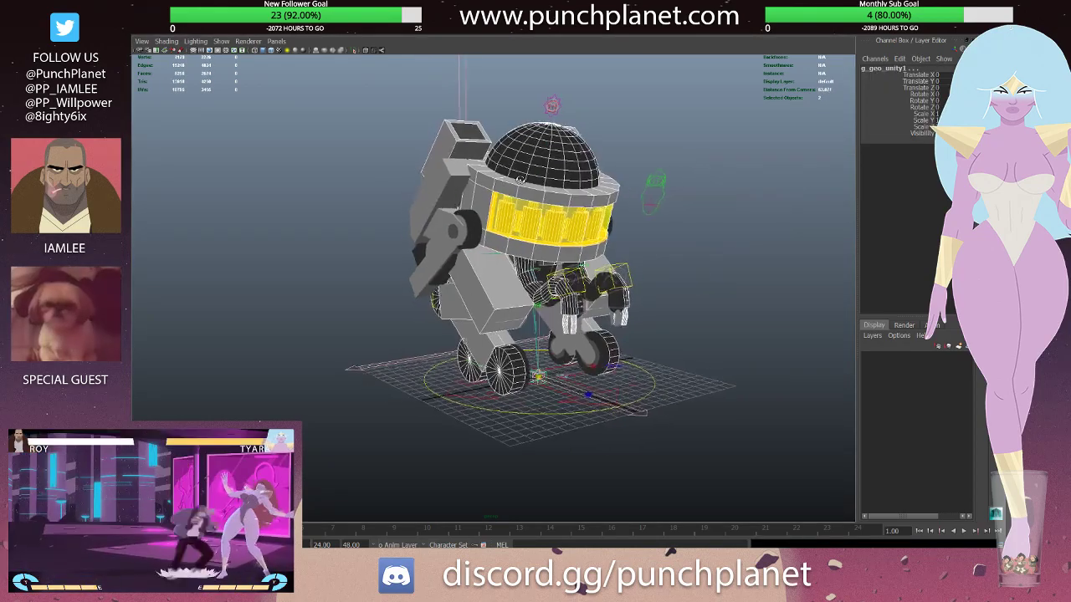
{"action": "key", "text": "ctrl+z"}
{"action": "key", "text": "ctrl+z"}
{"action": "key", "text": "ctrl+z"}
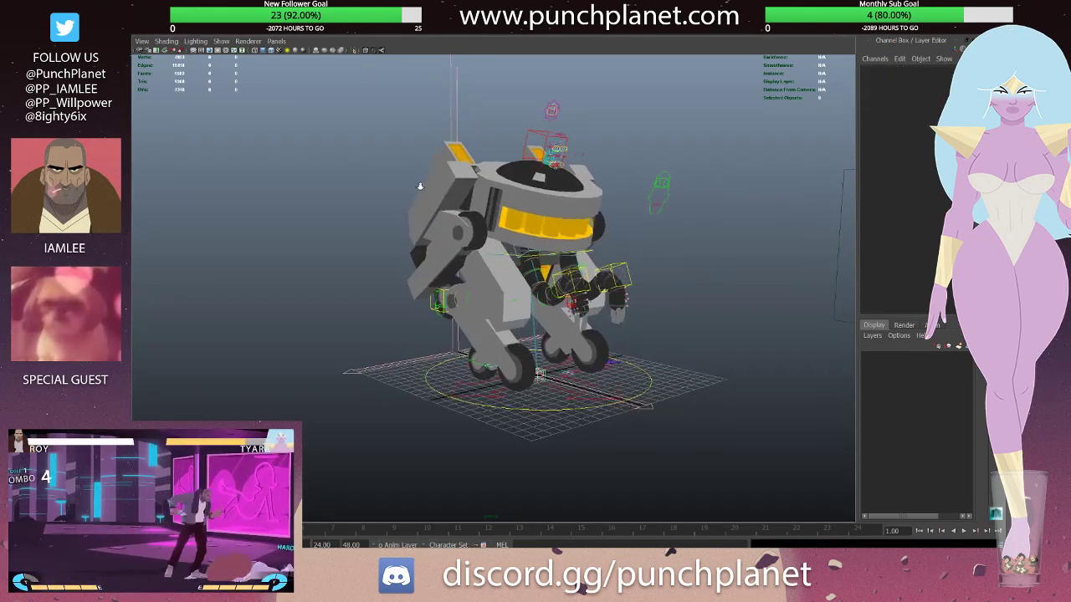
{"action": "key", "text": "ctrl+z"}
{"action": "key", "text": "ctrl+z"}
{"action": "key", "text": "ctrl+z"}
{"action": "key", "text": "ctrl+z"}
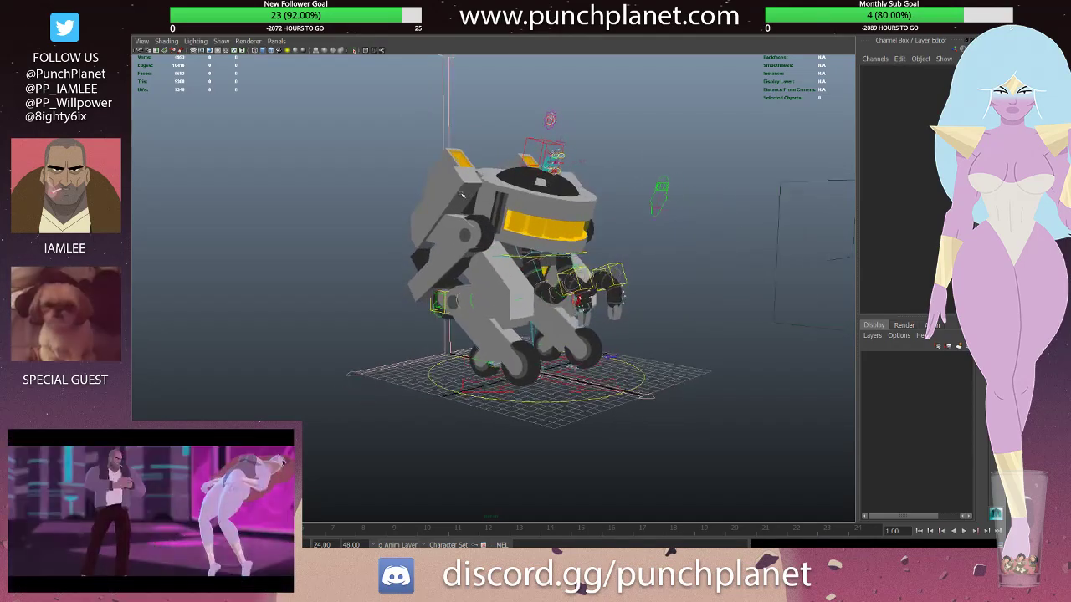
{"action": "key", "text": "ctrl+z"}
{"action": "key", "text": "ctrl+z"}
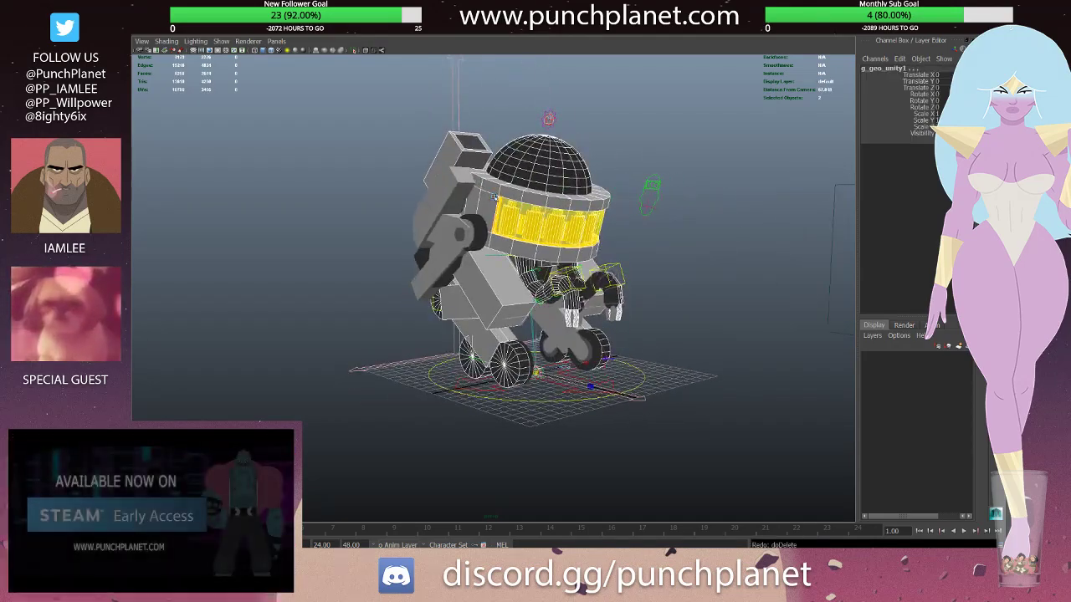
{"action": "key", "text": "ctrl+z"}
{"action": "key", "text": "ctrl+z"}
{"action": "key", "text": "ctrl+z"}
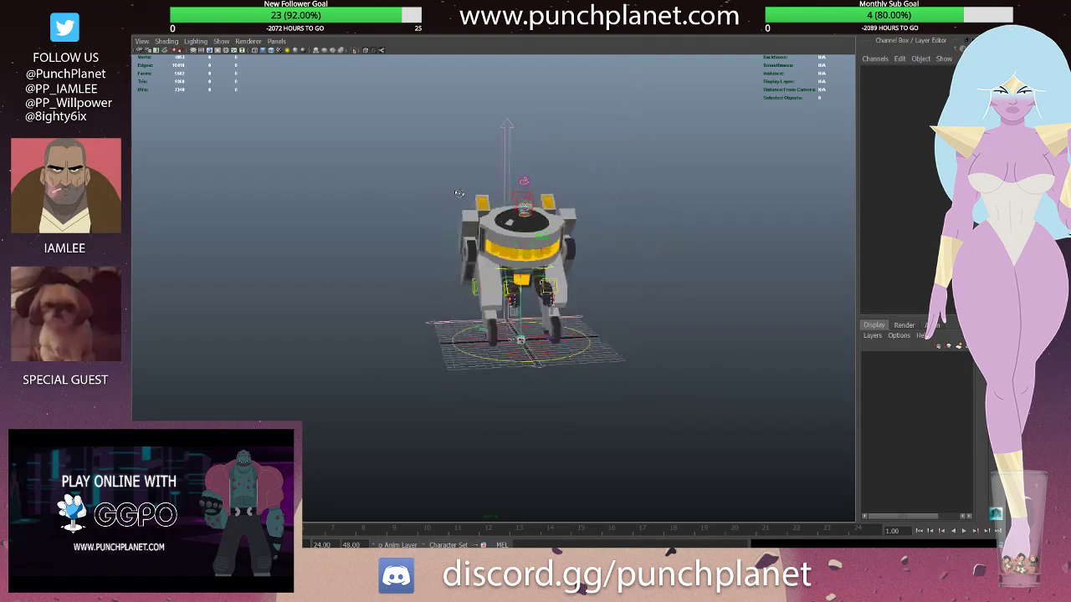
{"action": "key", "text": "ctrl+z"}
{"action": "key", "text": "ctrl+z"}
{"action": "key", "text": "ctrl+z"}
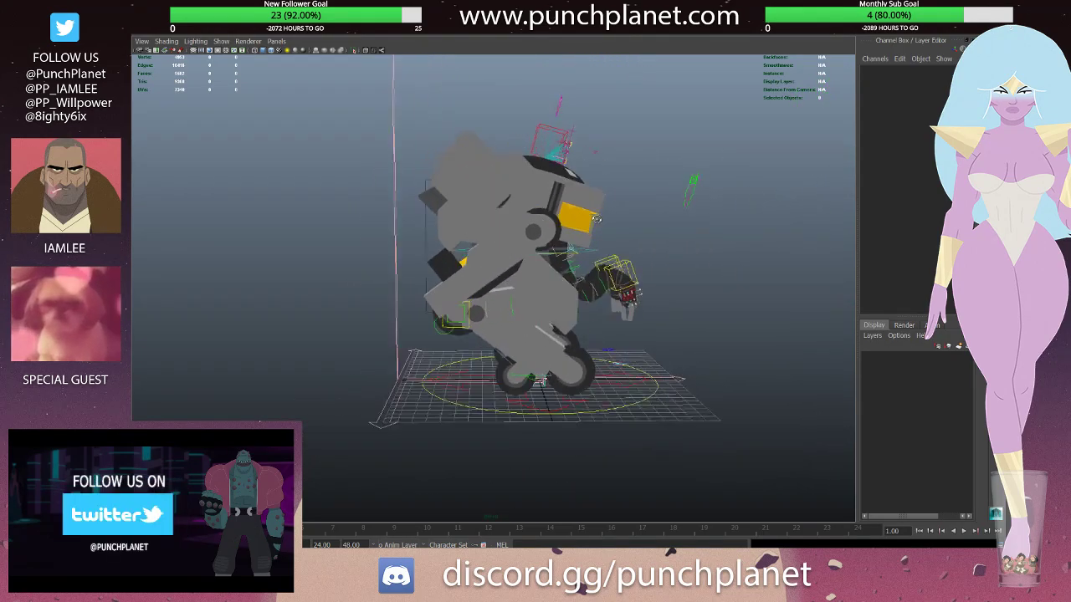
{"action": "key", "text": "ctrl+z"}
{"action": "key", "text": "ctrl+z"}
{"action": "key", "text": "ctrl+z"}
{"action": "key", "text": "ctrl+z"}
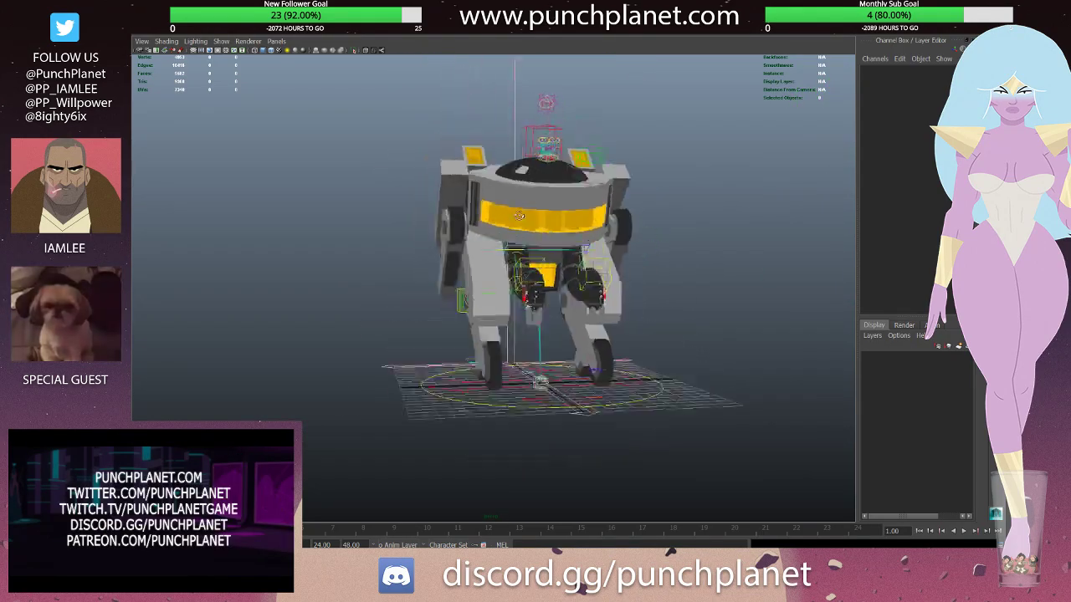
{"action": "key", "text": "ctrl+z"}
{"action": "key", "text": "ctrl+z"}
{"action": "key", "text": "ctrl+z"}
{"action": "key", "text": "ctrl+z"}
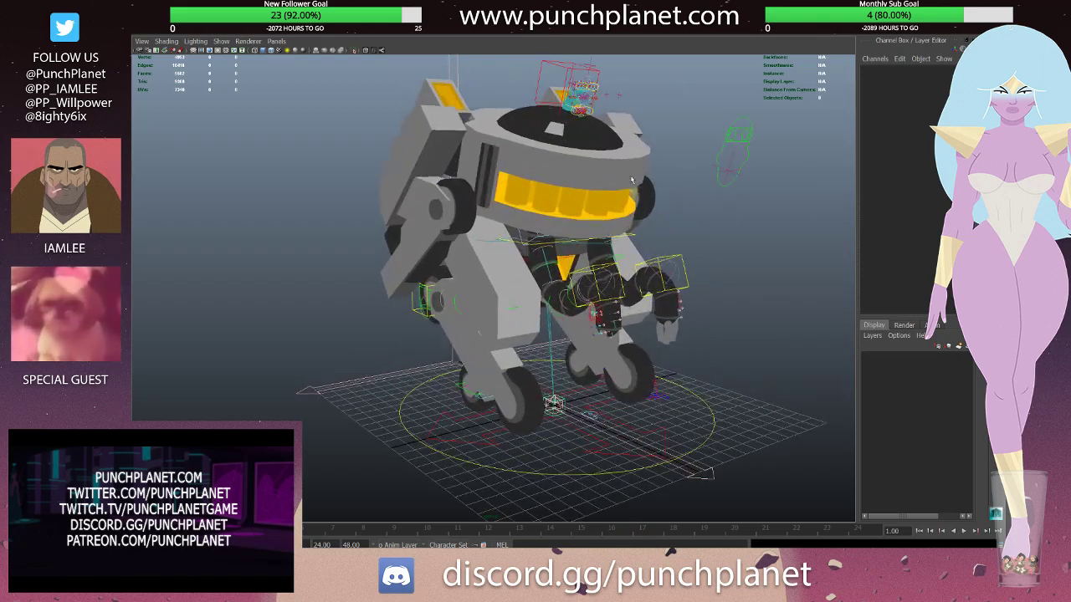
{"action": "key", "text": "ctrl+z"}
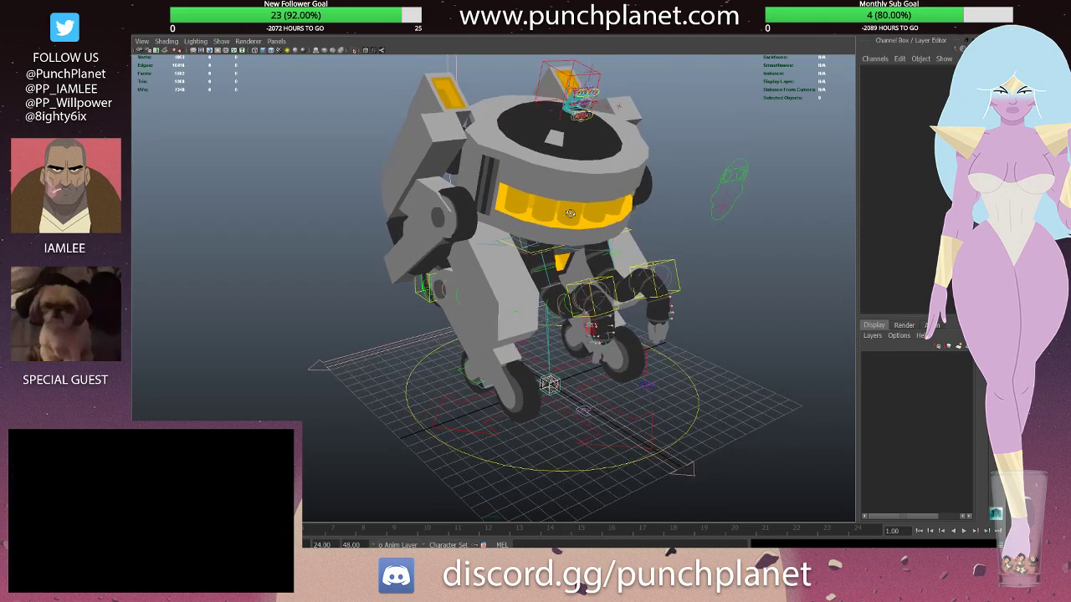
{"action": "key", "text": "ctrl+z"}
{"action": "key", "text": "ctrl+z"}
{"action": "key", "text": "ctrl+z"}
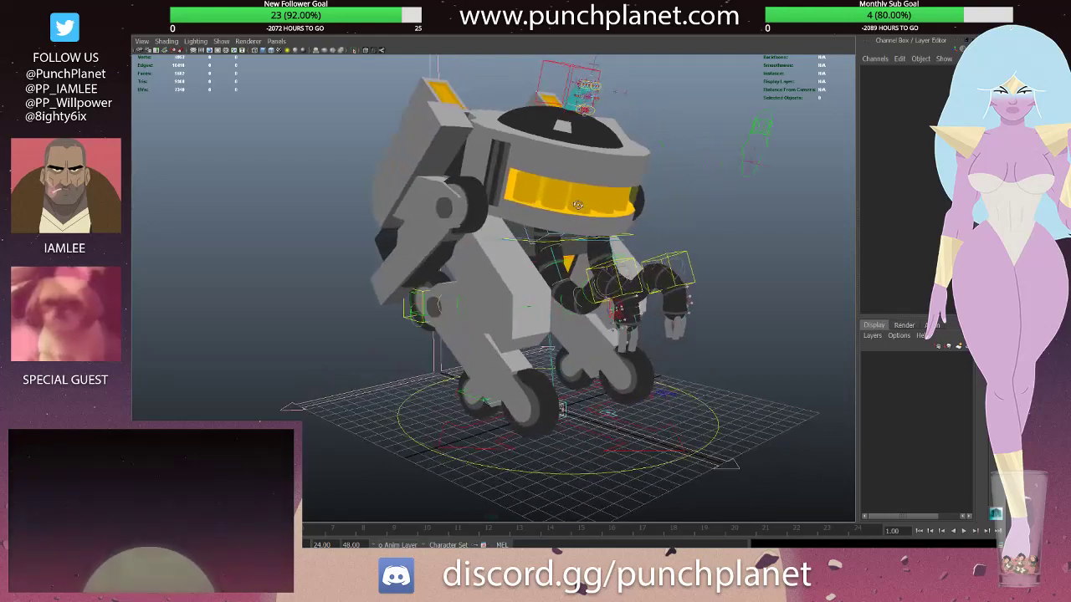
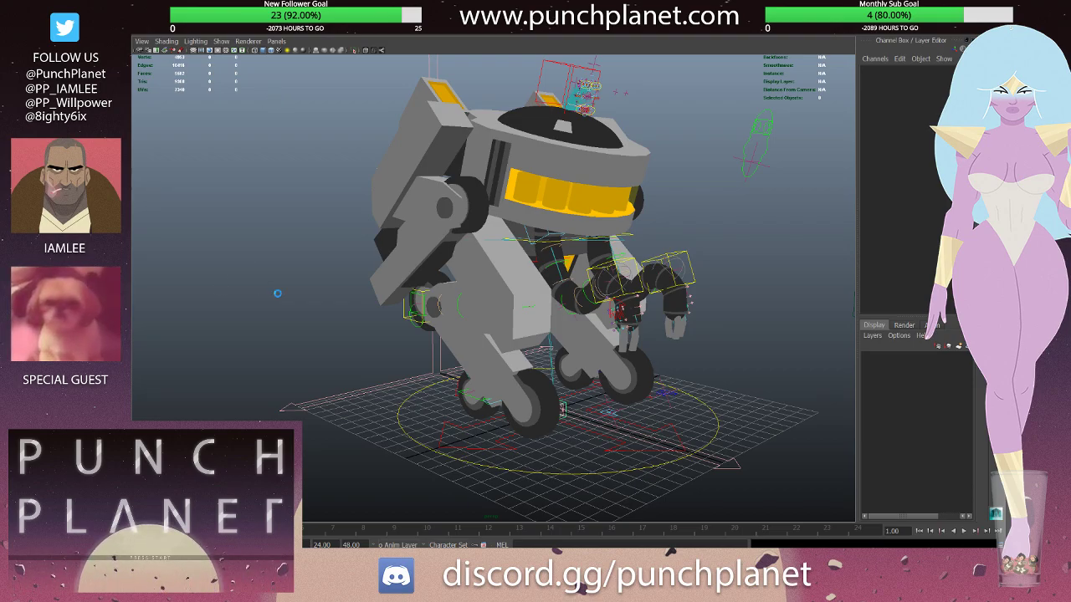
- Step through the robot's animation frames to check its rigged poses
{"action": "key", "text": "ctrl+z"}
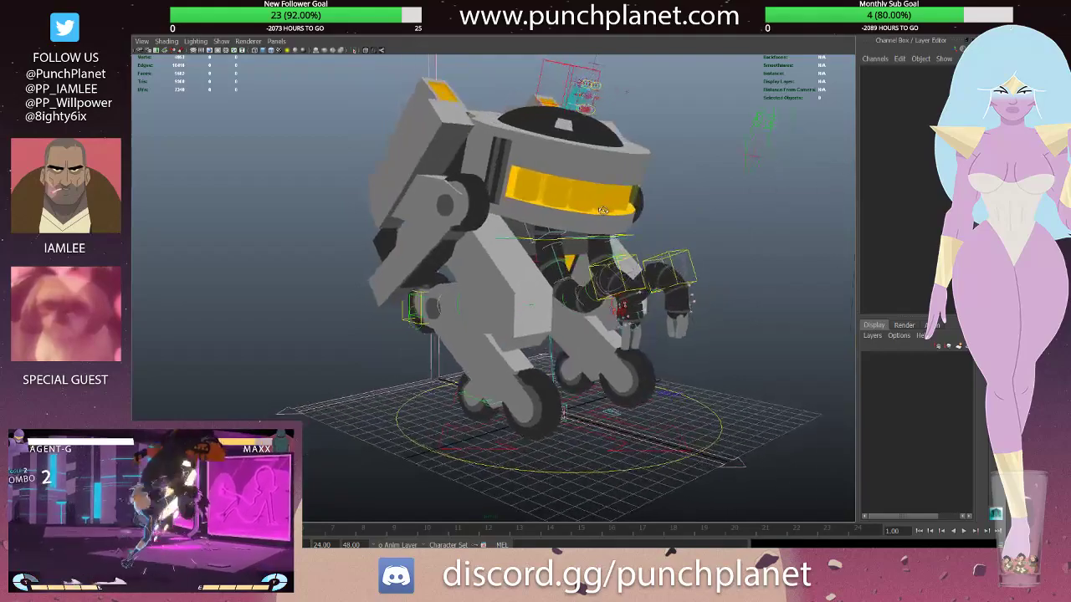
{"action": "key", "text": "ctrl+z"}
{"action": "key", "text": "ctrl+z"}
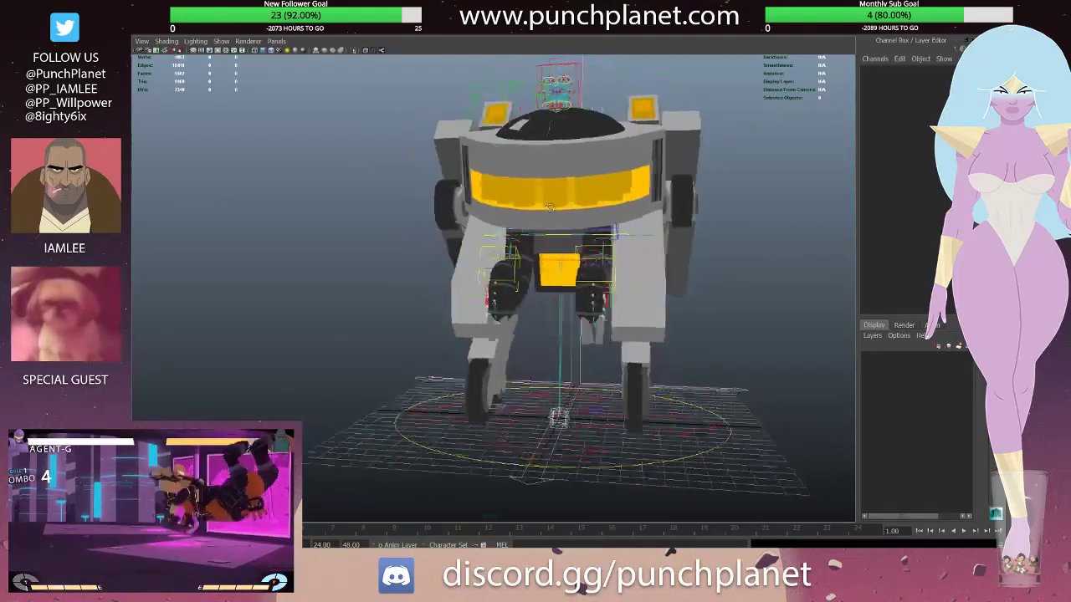
{"action": "key", "text": "ctrl+z"}
{"action": "key", "text": "ctrl+z"}
{"action": "key", "text": "ctrl+z"}
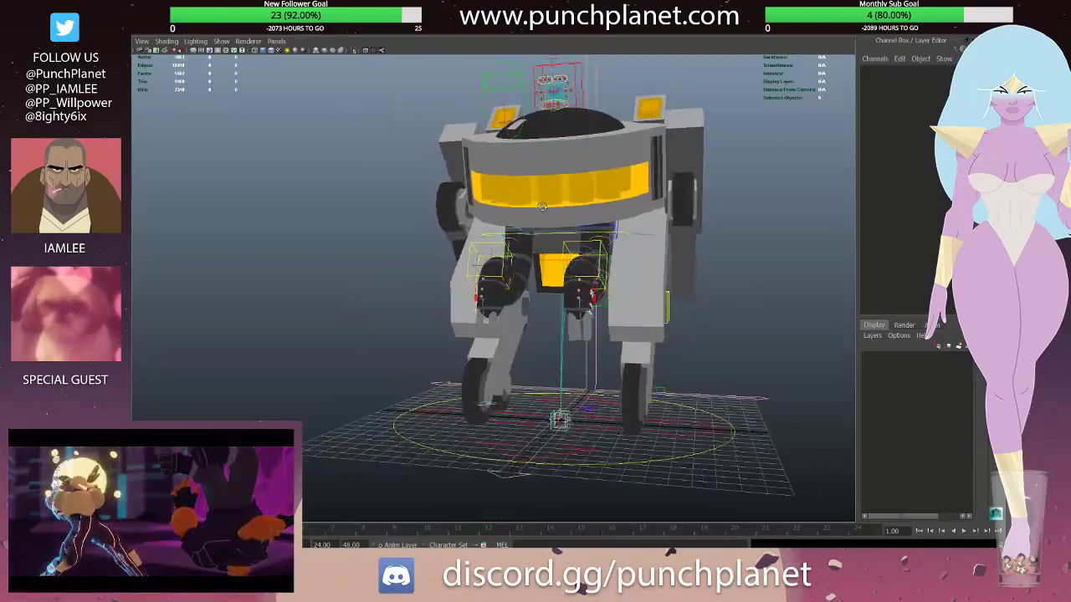
{"action": "key", "text": "ctrl+z"}
{"action": "key", "text": "ctrl+z"}
{"action": "key", "text": "ctrl+z"}
{"action": "key", "text": "ctrl+z"}
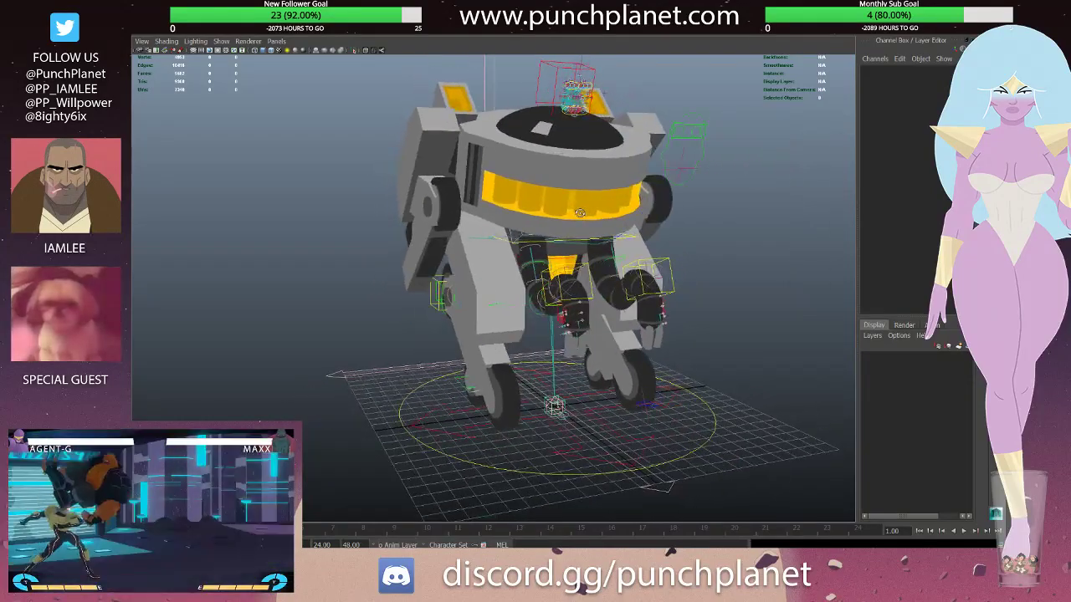
{"action": "key", "text": "ctrl+z"}
- Continue through the leg, arm and body poses to the upright frontal pose, then select the left shoulder block
{"action": "key", "text": "ctrl+z"}
{"action": "key", "text": "ctrl+z"}
{"action": "key", "text": "ctrl+z"}
{"action": "key", "text": "ctrl+z"}
{"action": "key", "text": "ctrl+z"}
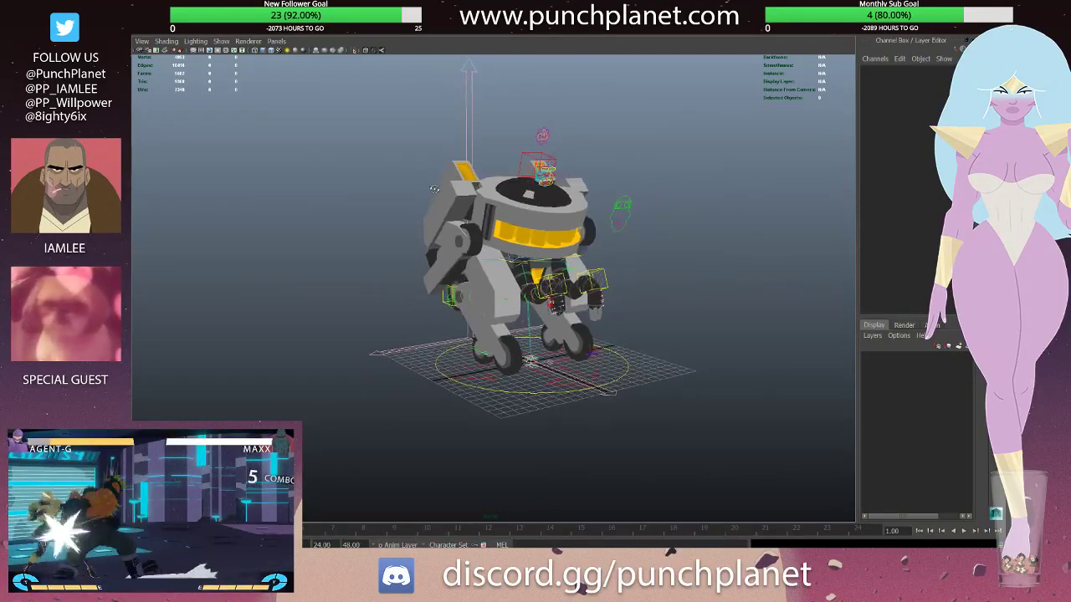
{"action": "key", "text": "ctrl+z"}
{"action": "key", "text": "ctrl+z"}
{"action": "key", "text": "ctrl+z"}
{"action": "key", "text": "ctrl+z"}
{"action": "key", "text": "ctrl+z"}
{"action": "key", "text": "ctrl+z"}
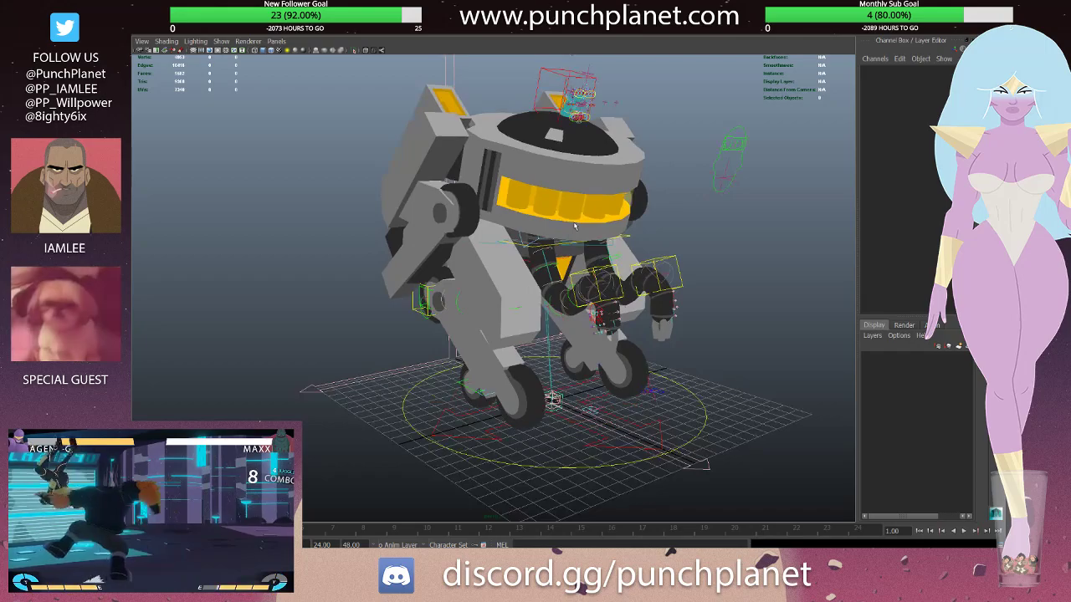
{"action": "key", "text": "ctrl+z"}
{"action": "key", "text": "ctrl+z"}
{"action": "key", "text": "ctrl+z"}
{"action": "key", "text": "ctrl+z"}
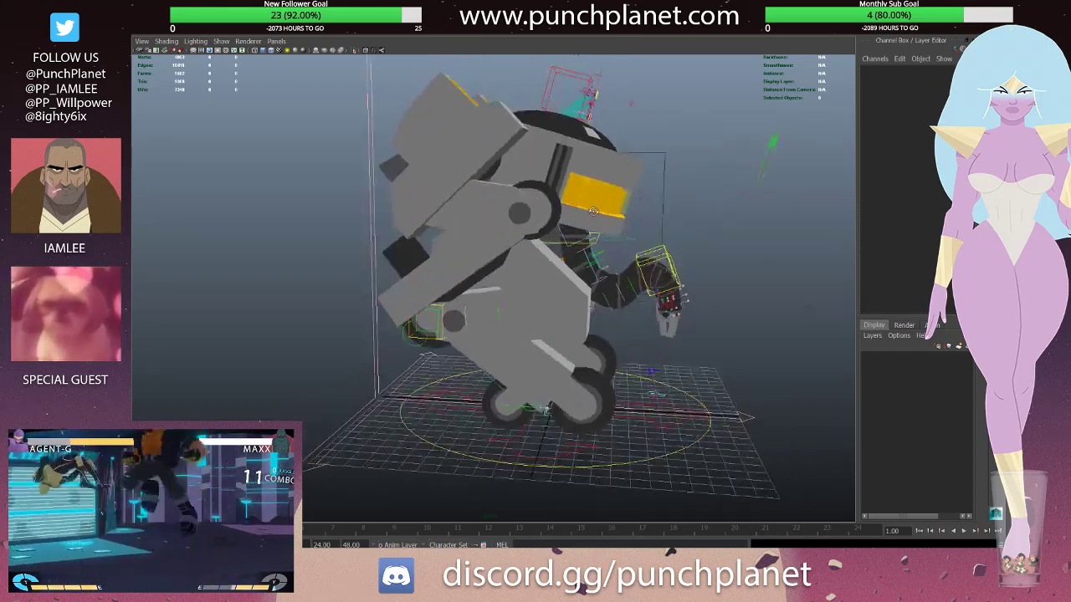
{"action": "key", "text": "ctrl+z"}
{"action": "key", "text": "ctrl+z"}
{"action": "key", "text": "ctrl+z"}
{"action": "key", "text": "ctrl+z"}
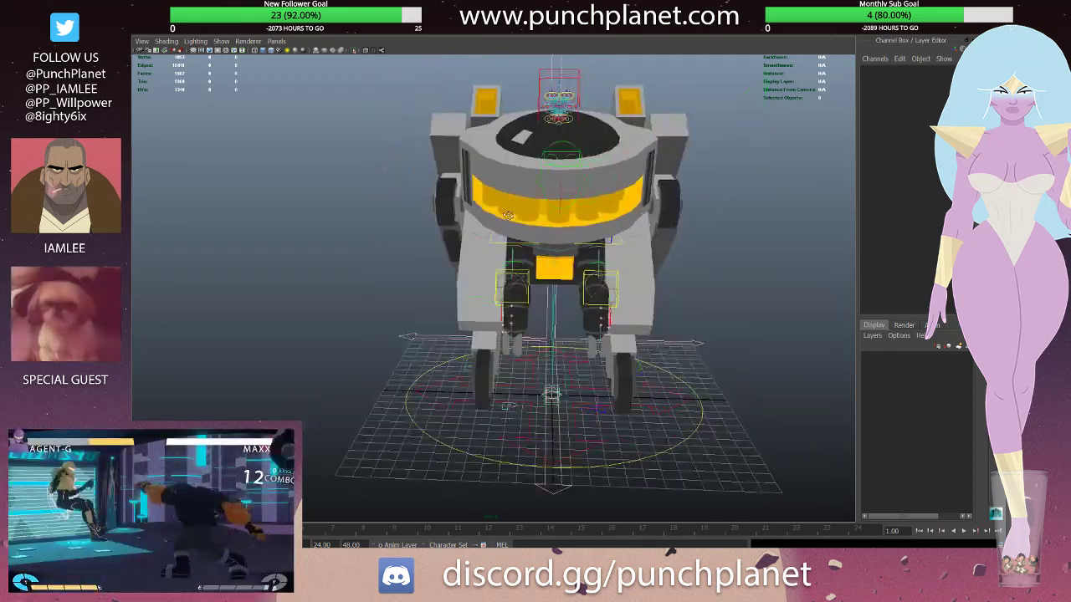
{"action": "key", "text": "ctrl+z"}
{"action": "left_click", "coordinate": [447, 156]}
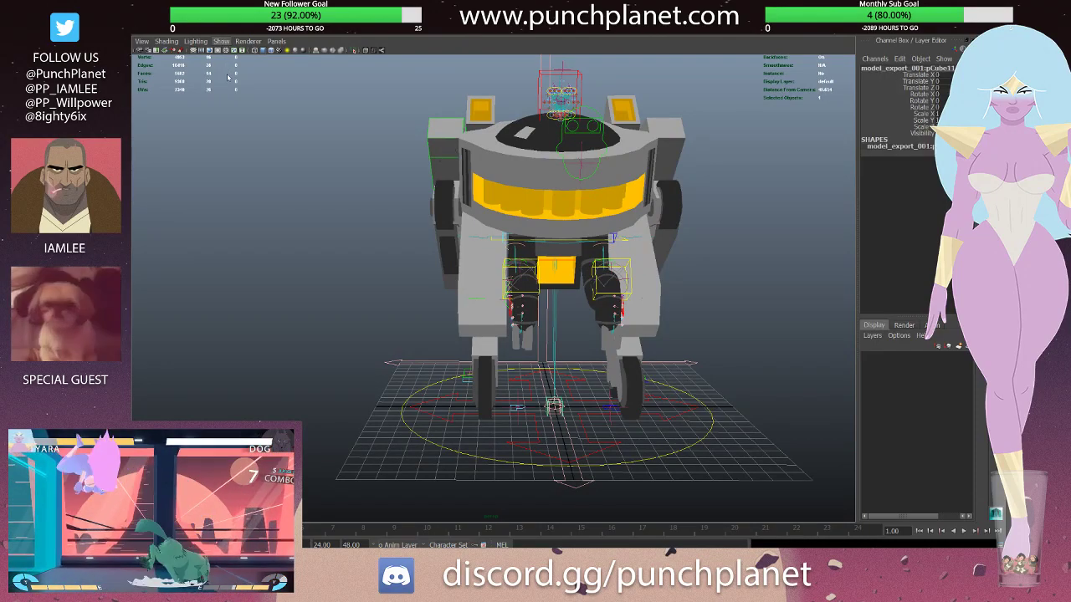
- Hide the rig controls so only geometry shows, then select and deselect the left wheel
{"action": "key", "text": "ctrl+z"}
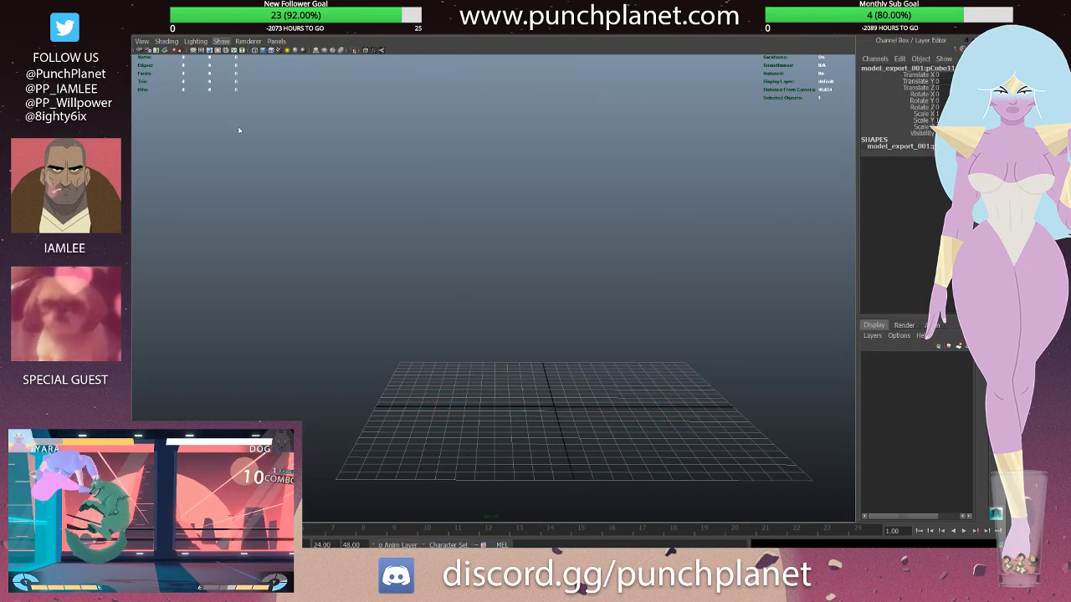
{"action": "key", "text": "shift+z"}
{"action": "left_click_drag", "start_coordinate": [450, 261], "coordinate": [450, 262]}
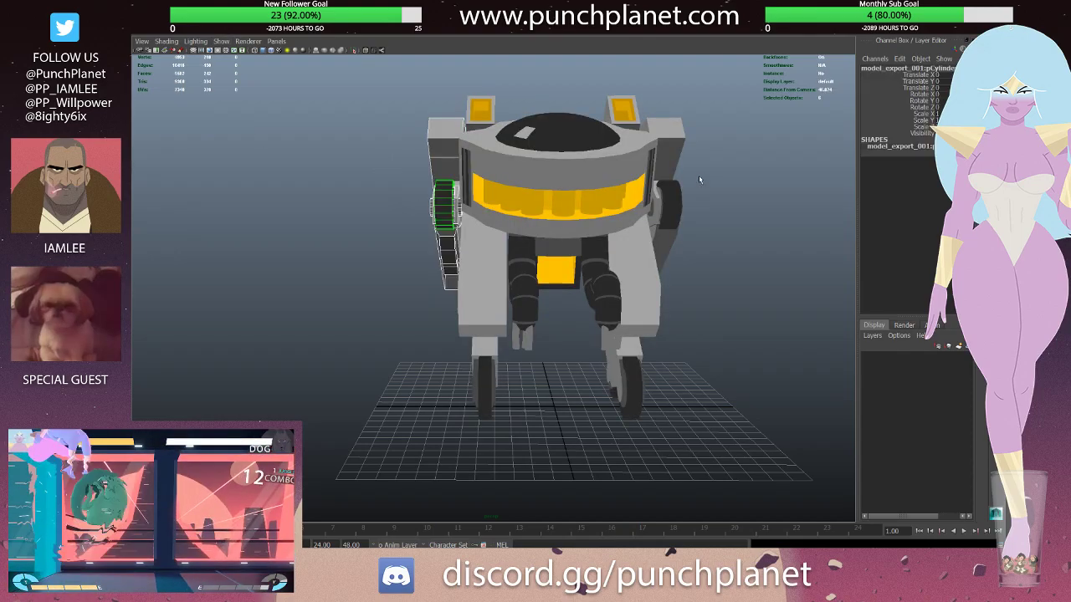
{"action": "left_click_drag", "start_coordinate": [672, 223], "coordinate": [451, 247], "text": "alt"}
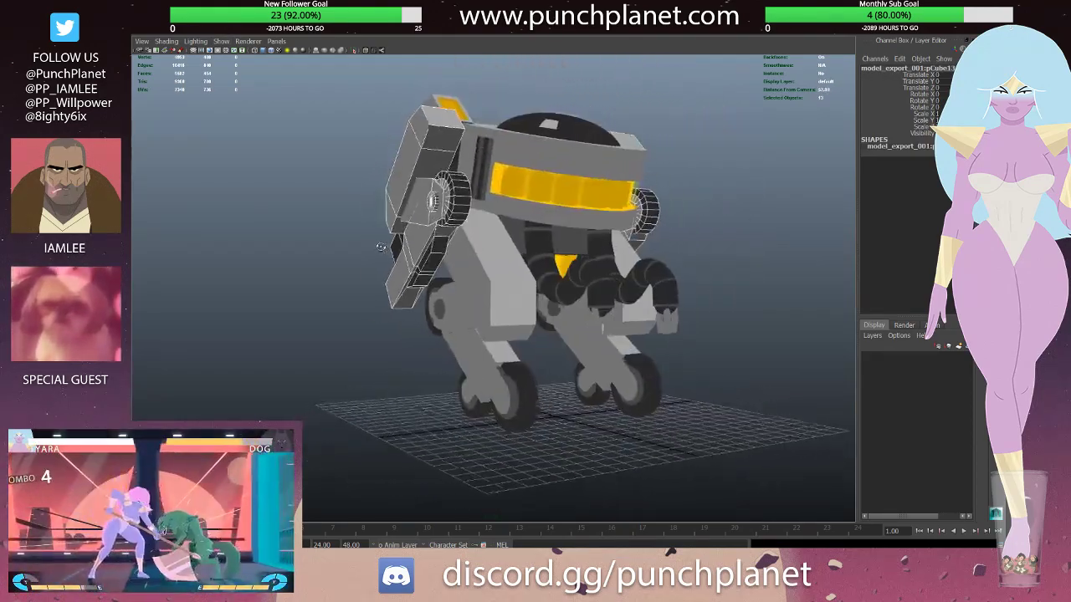
{"action": "left_click", "coordinate": [452, 247]}
- Orbit and zoom around the bare robot to view it from the side and front
{"action": "mouse_move", "coordinate": [471, 214]}
{"action": "left_mouse_down", "text": "alt"}
{"action": "mouse_move", "coordinate": [540, 190]}
{"action": "mouse_move", "coordinate": [440, 193]}
{"action": "mouse_move", "coordinate": [564, 228]}
{"action": "left_mouse_up", "text": "alt"}
{"action": "scroll", "coordinate": [564, 228], "scroll_direction": "up", "scroll_amount": 3}
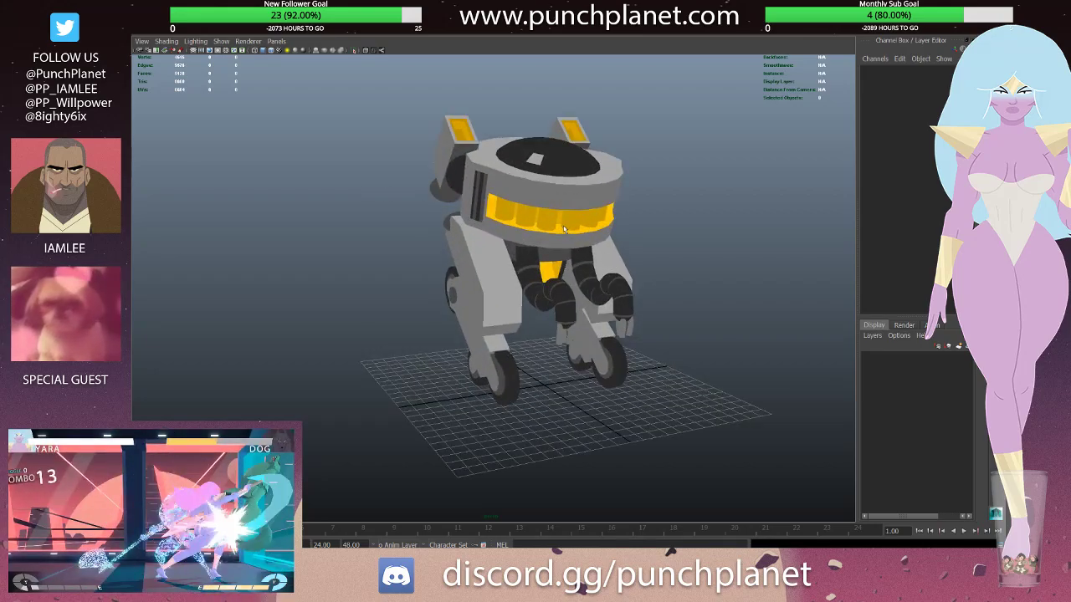
{"action": "mouse_move", "coordinate": [564, 228]}
{"action": "left_mouse_down", "text": "alt"}
{"action": "mouse_move", "coordinate": [533, 225]}
{"action": "mouse_move", "coordinate": [548, 227]}
{"action": "left_mouse_up", "text": "alt"}
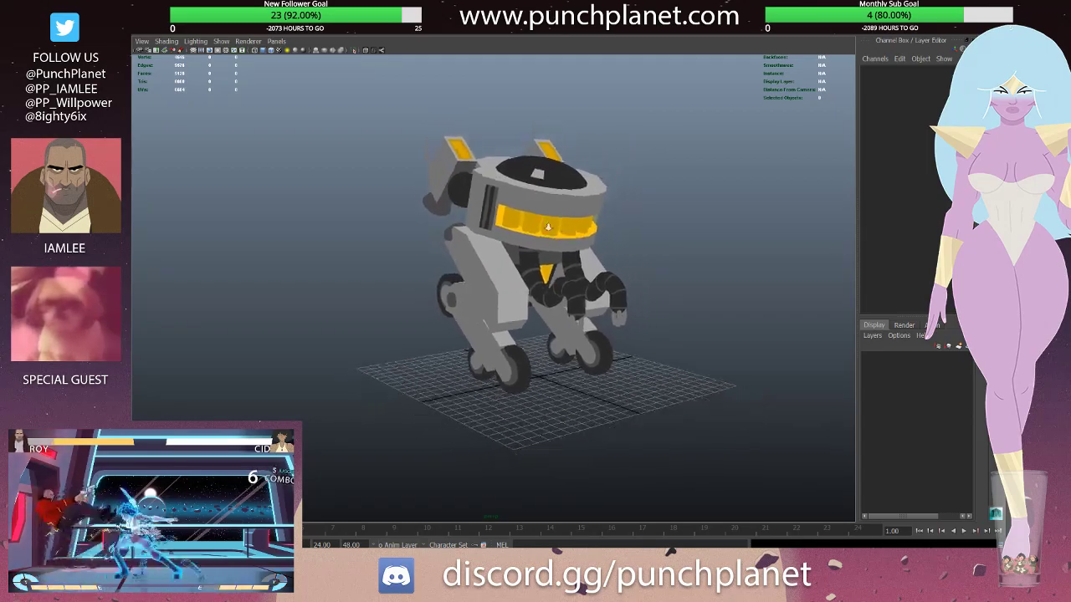
{"action": "right_click_drag", "start_coordinate": [548, 227], "coordinate": [432, 230], "text": "alt"}
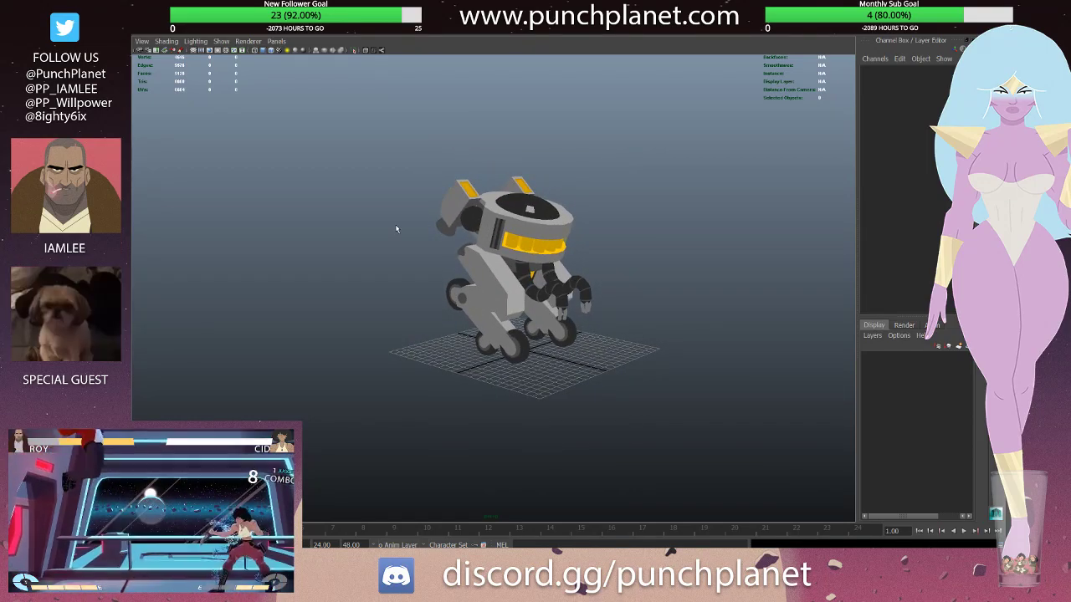
{"action": "left_click_drag", "start_coordinate": [449, 198], "coordinate": [560, 214], "text": "alt"}
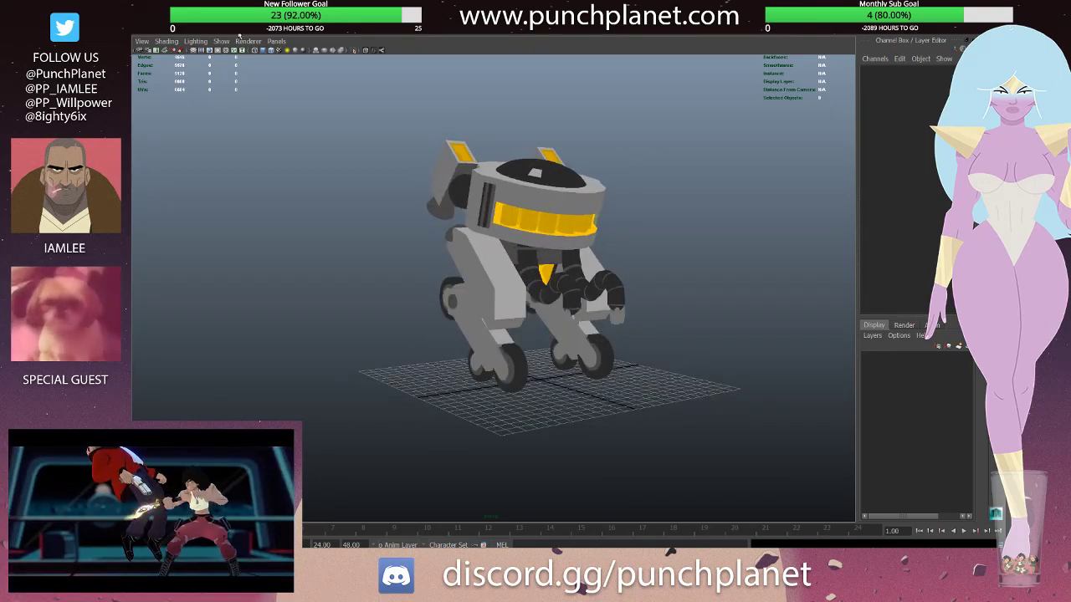
{"action": "left_click", "coordinate": [228, 65]}
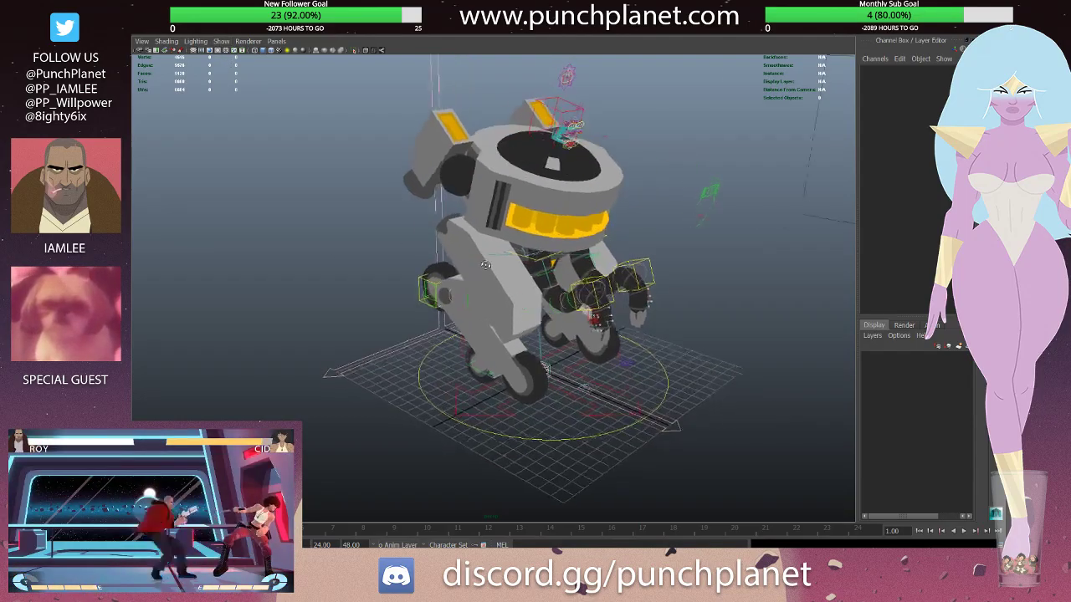
{"action": "scroll", "coordinate": [517, 149], "scroll_direction": "up", "scroll_amount": 5}
{"action": "scroll", "coordinate": [518, 149], "scroll_direction": "down", "scroll_amount": 5}
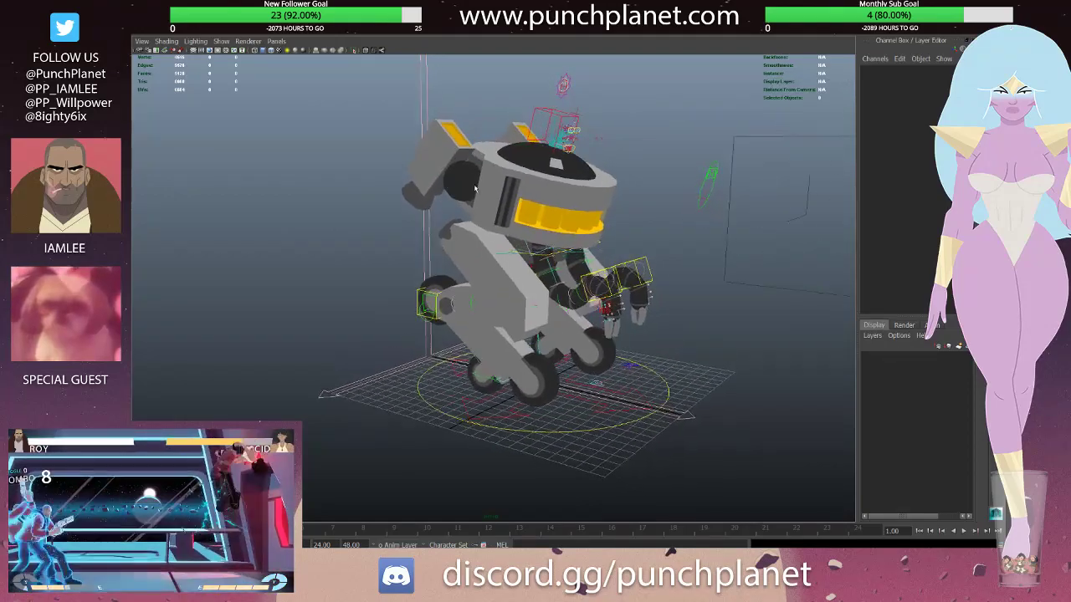
{"action": "scroll", "coordinate": [437, 192], "scroll_direction": "down", "scroll_amount": 3}
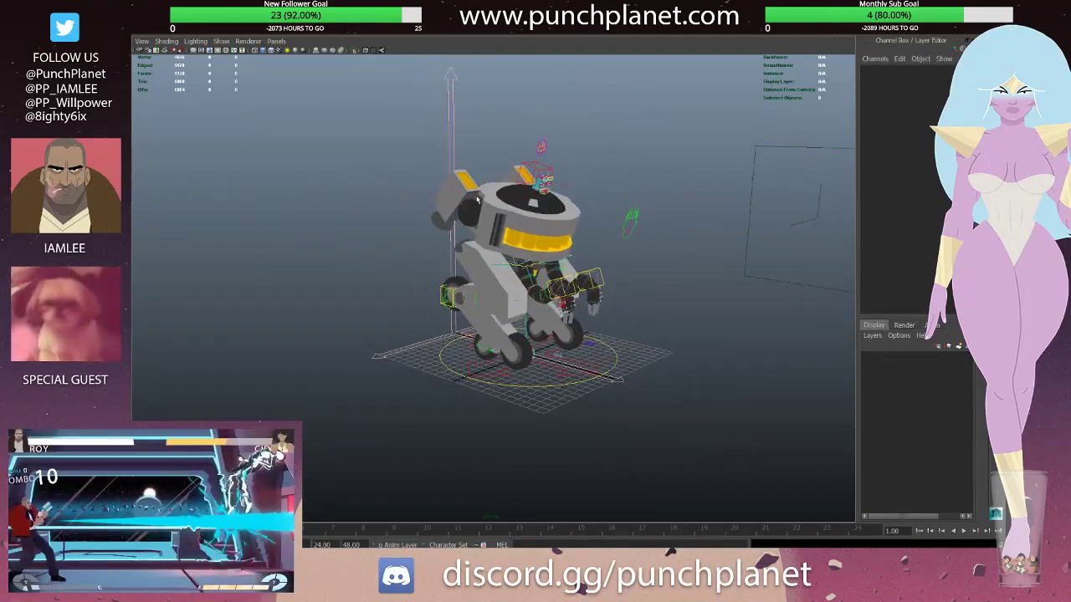
{"action": "left_click", "coordinate": [466, 249]}
{"action": "left_click_drag", "start_coordinate": [467, 249], "coordinate": [601, 261], "text": "alt"}
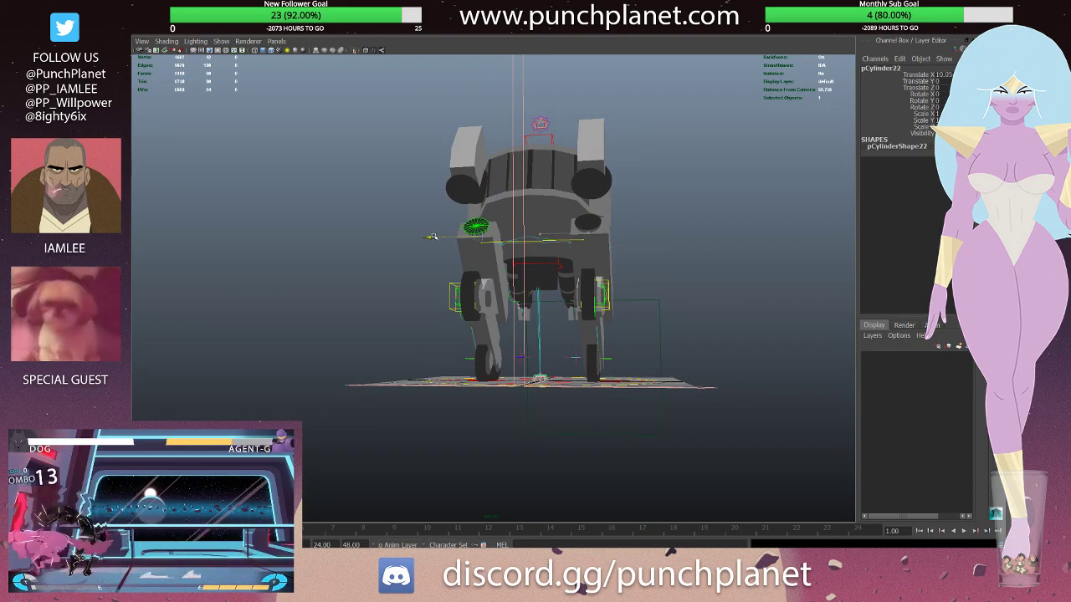
{"action": "left_click", "coordinate": [387, 220]}
{"action": "left_click_drag", "start_coordinate": [387, 220], "coordinate": [417, 233], "text": "alt"}
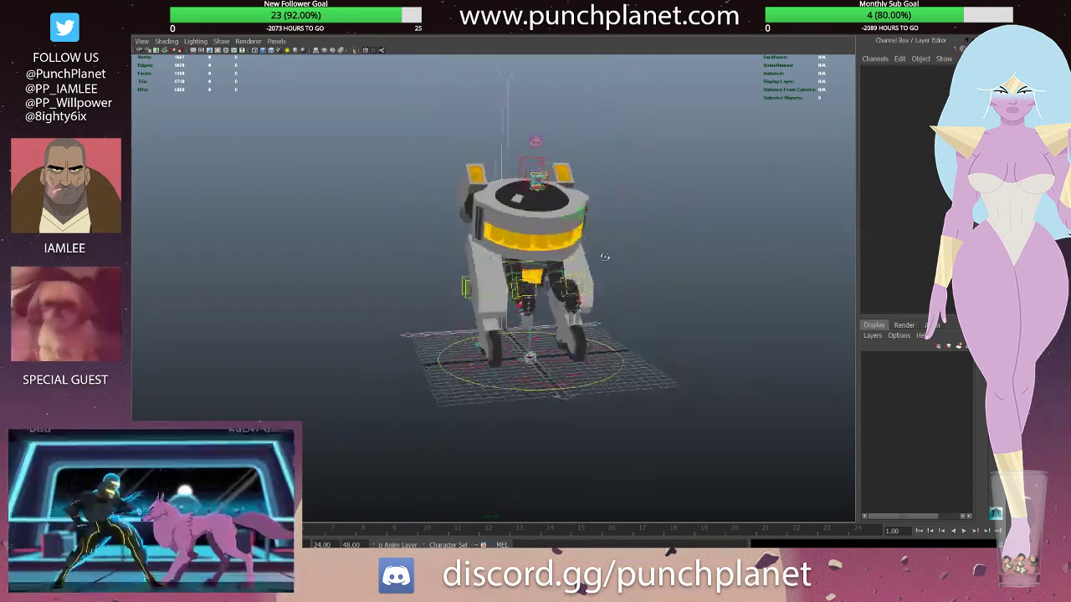
{"action": "mouse_move", "coordinate": [417, 233]}
{"action": "left_mouse_down", "text": "alt"}
{"action": "mouse_move", "coordinate": [655, 256]}
{"action": "mouse_move", "coordinate": [623, 240]}
{"action": "left_mouse_up", "text": "alt"}
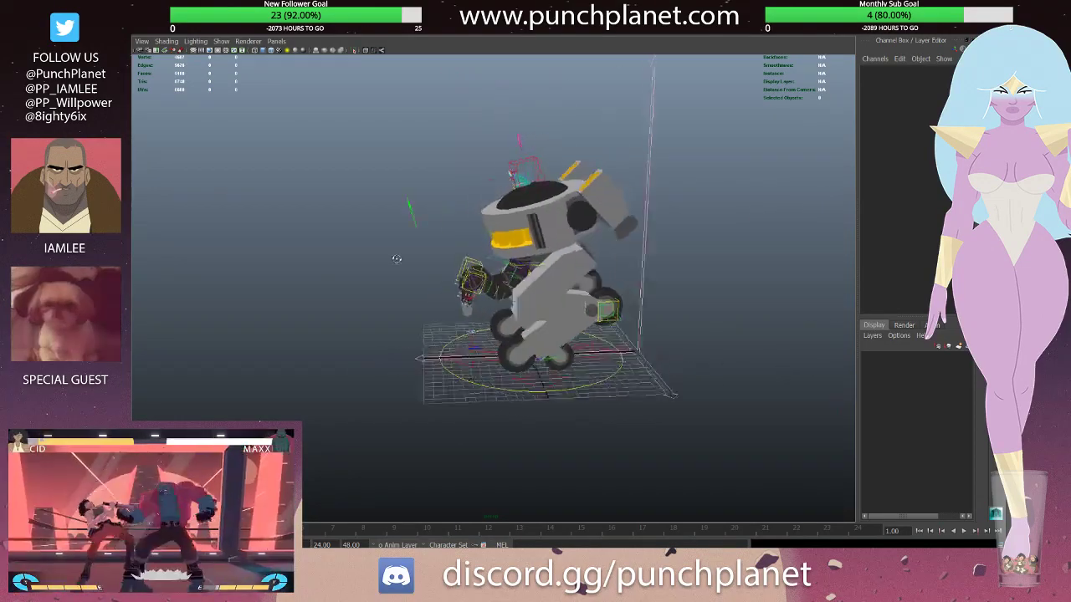
{"action": "mouse_move", "coordinate": [536, 261]}
{"action": "left_mouse_down", "text": "alt"}
{"action": "mouse_move", "coordinate": [524, 257]}
{"action": "mouse_move", "coordinate": [586, 276]}
{"action": "left_mouse_up", "text": "alt"}
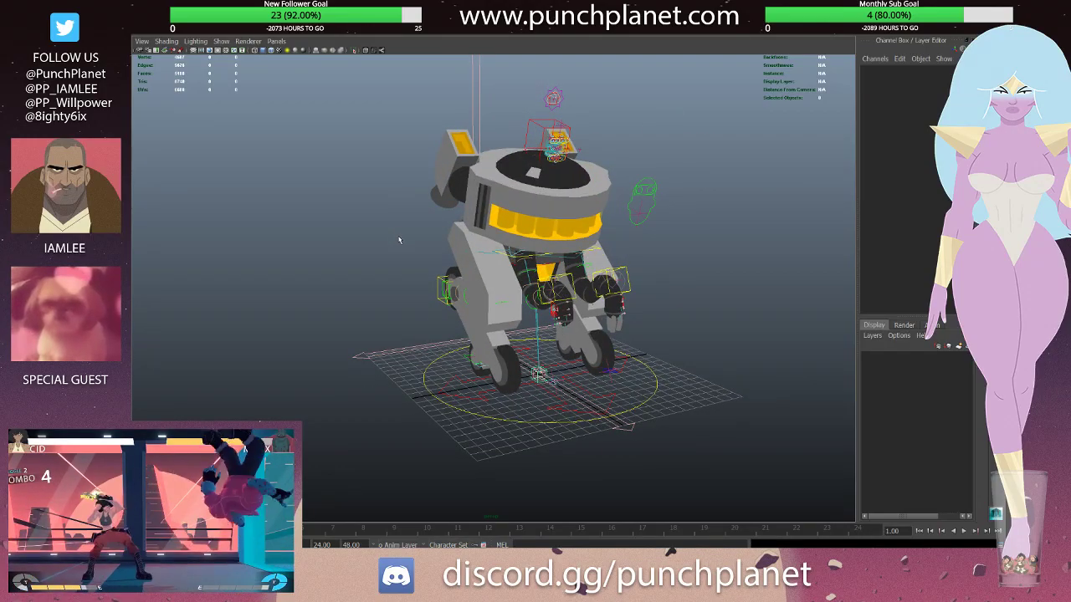
{"action": "left_click", "coordinate": [535, 201]}
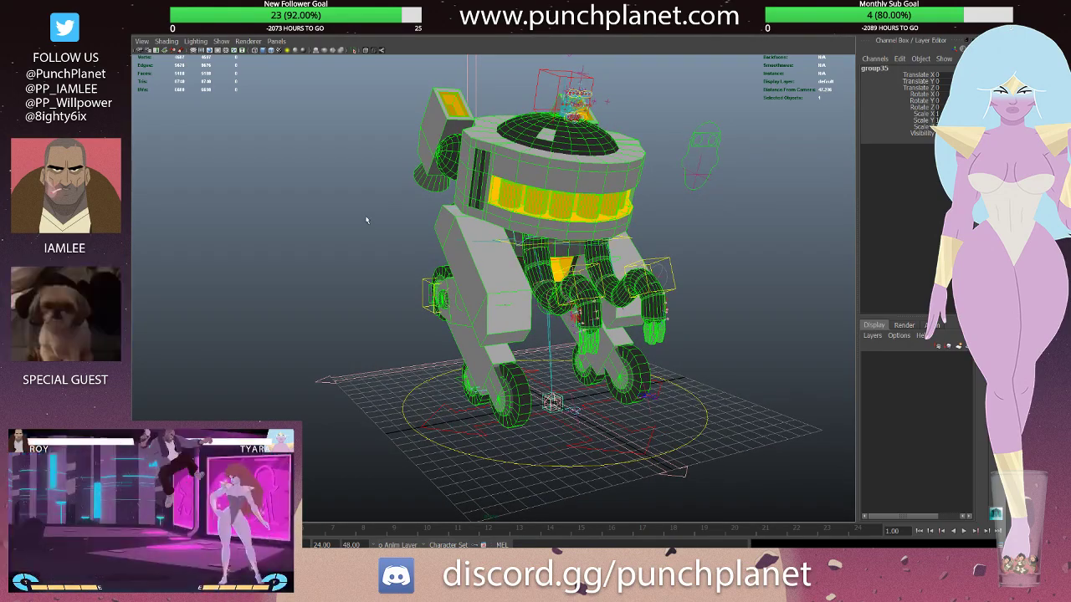
{"action": "left_click", "coordinate": [408, 213]}
{"action": "scroll", "coordinate": [408, 213], "scroll_direction": "down", "scroll_amount": 3}
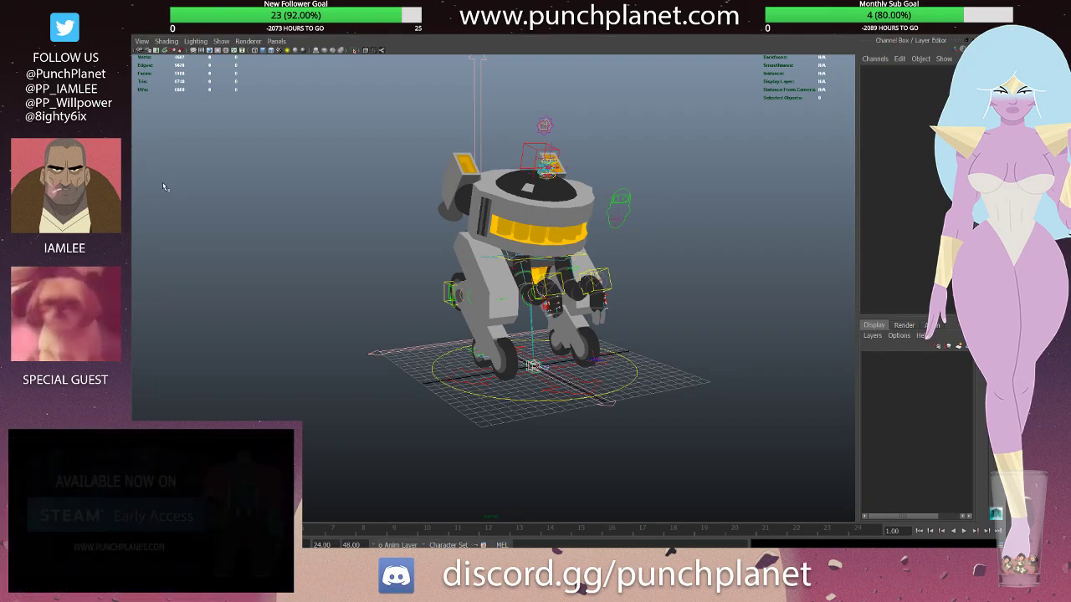
{"action": "left_click", "coordinate": [536, 251]}
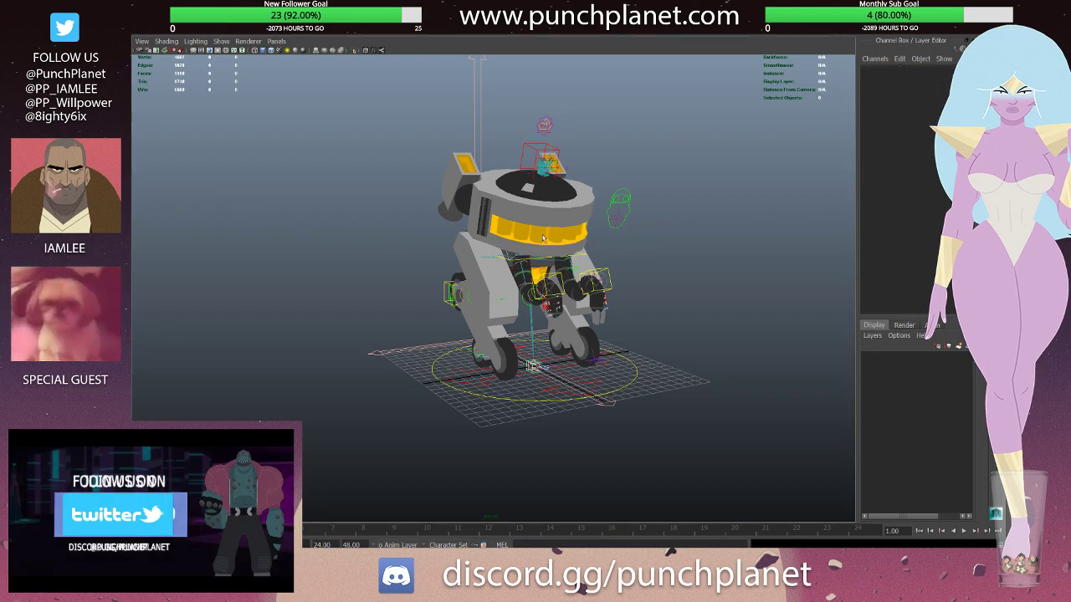
{"action": "scroll", "coordinate": [544, 240], "scroll_direction": "up", "scroll_amount": 3}
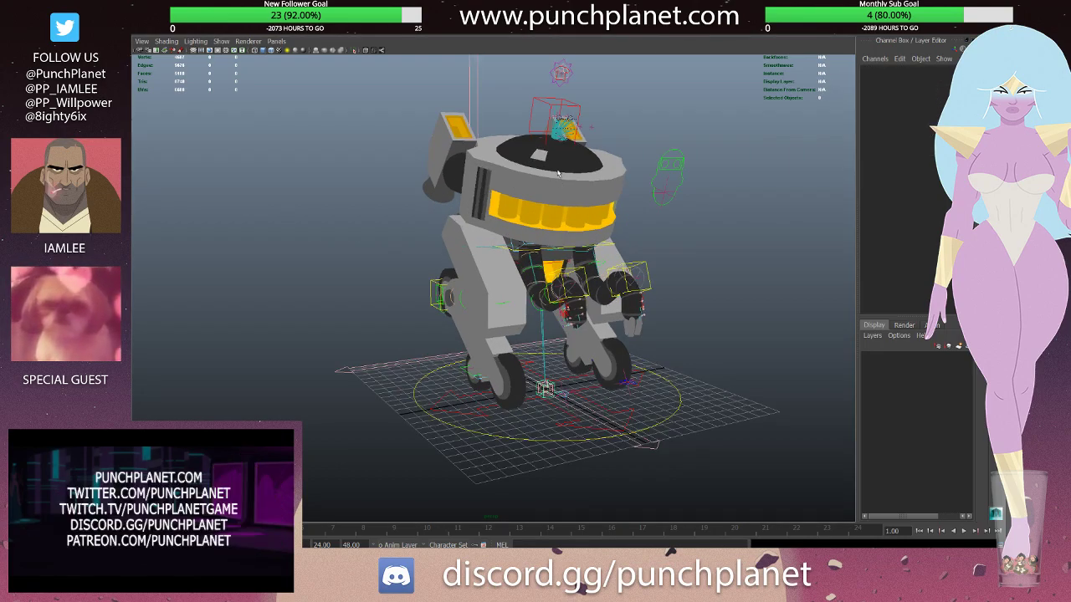
{"action": "right_click_drag", "start_coordinate": [520, 187], "coordinate": [576, 320], "text": "alt"}
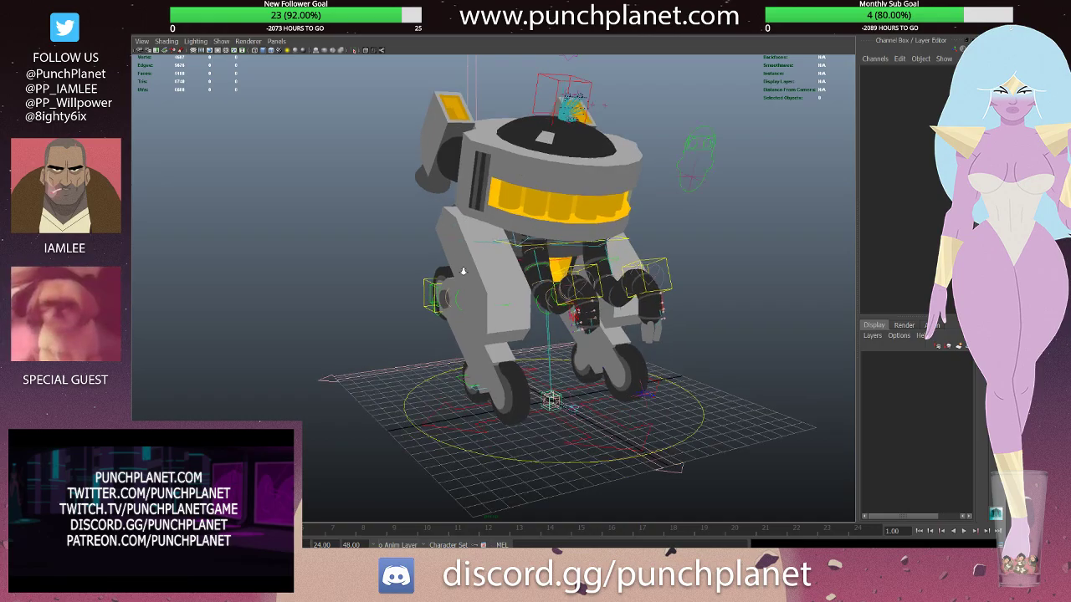
{"action": "mouse_move", "coordinate": [576, 320]}
{"action": "left_mouse_down", "text": "alt"}
{"action": "mouse_move", "coordinate": [570, 267]}
{"action": "mouse_move", "coordinate": [590, 251]}
{"action": "left_mouse_up", "text": "alt"}
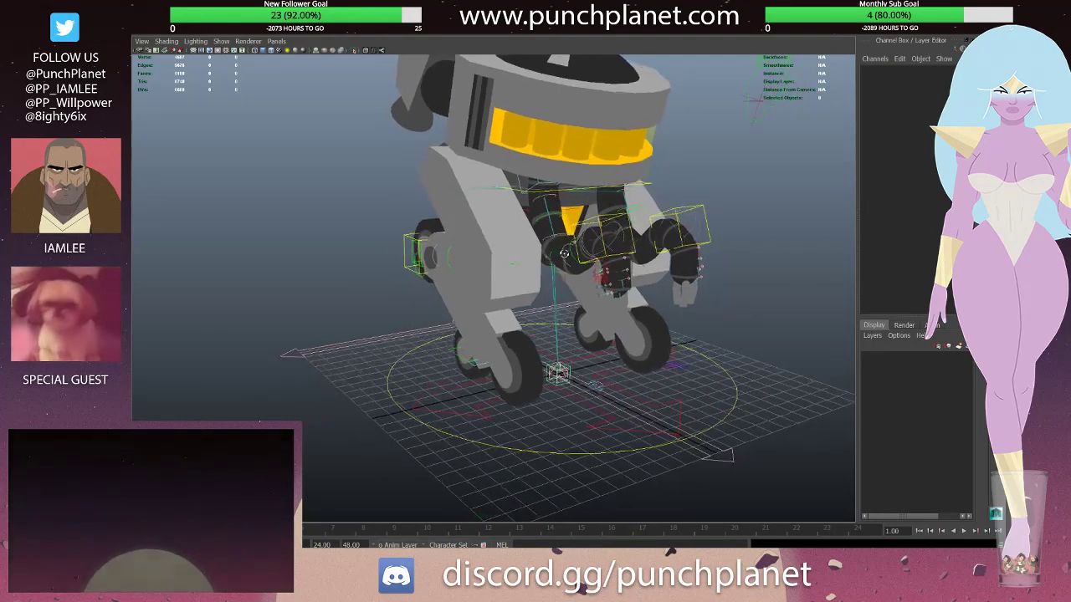
{"action": "mouse_move", "coordinate": [598, 248]}
{"action": "left_mouse_down", "text": "alt"}
{"action": "mouse_move", "coordinate": [598, 299]}
{"action": "mouse_move", "coordinate": [532, 298]}
{"action": "mouse_move", "coordinate": [484, 279]}
{"action": "left_mouse_up", "text": "alt"}
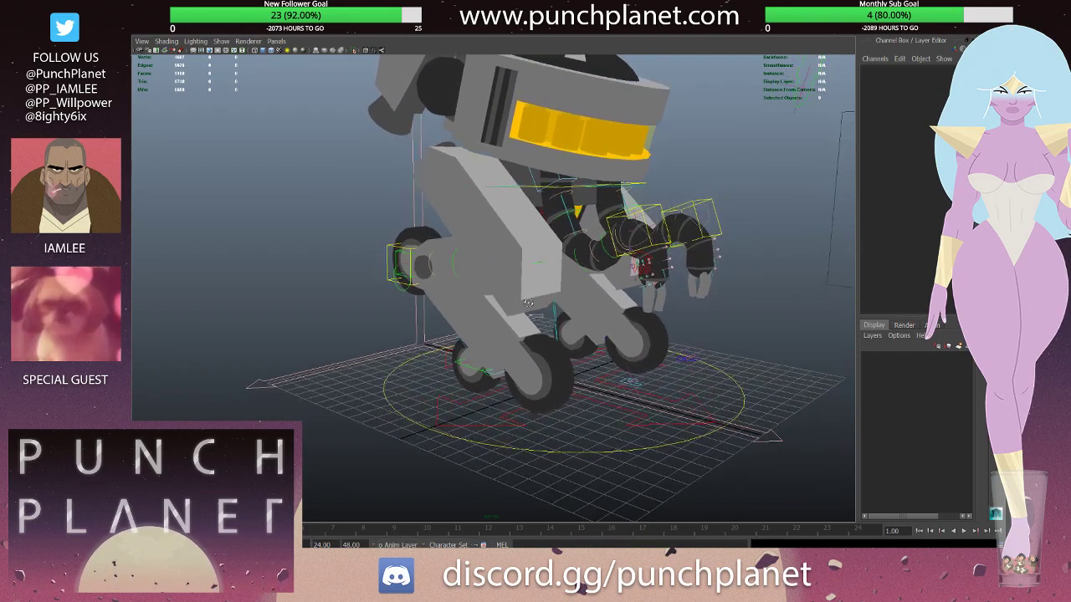
{"action": "scroll", "coordinate": [483, 279], "scroll_direction": "down", "scroll_amount": 3}
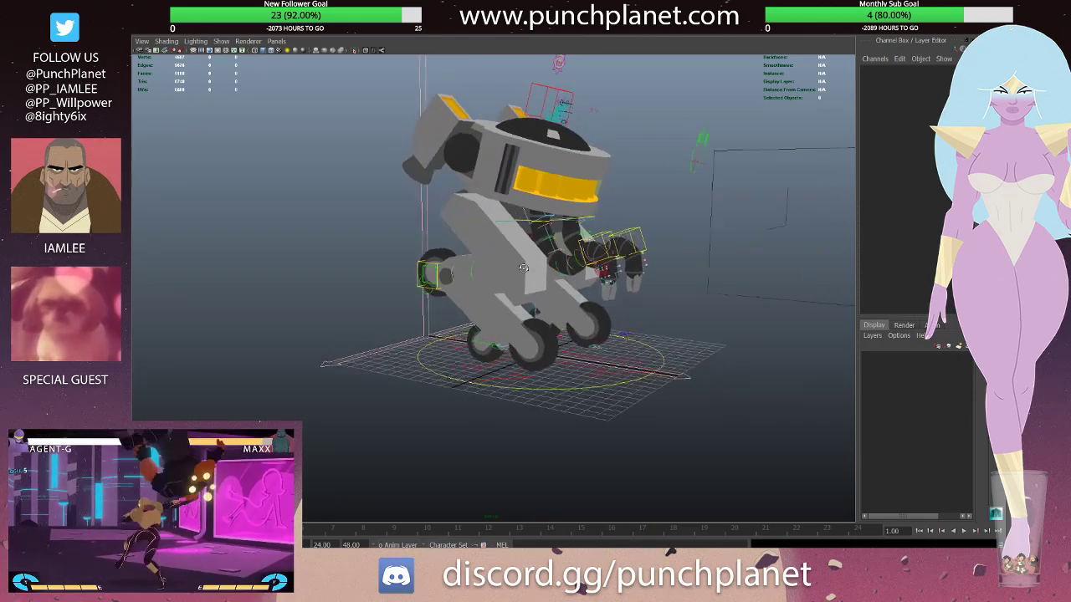
{"action": "key", "text": "4"}
{"action": "scroll", "coordinate": [605, 161], "scroll_direction": "up", "scroll_amount": 5}
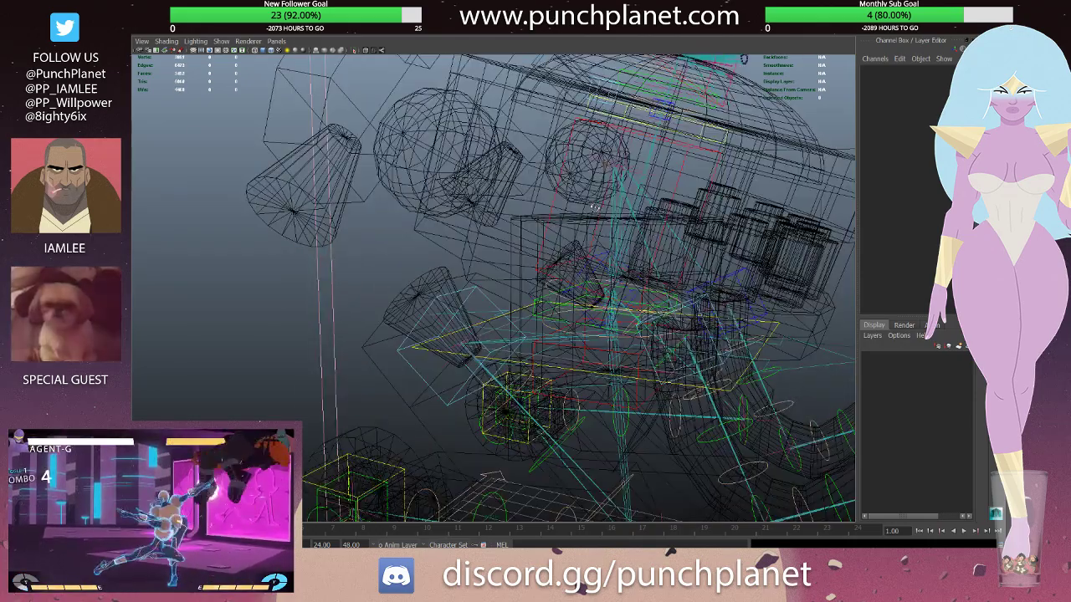
{"action": "mouse_move", "coordinate": [605, 161]}
{"action": "left_mouse_down", "text": "alt"}
{"action": "mouse_move", "coordinate": [679, 155]}
{"action": "mouse_move", "coordinate": [634, 278]}
{"action": "left_mouse_up", "text": "alt"}
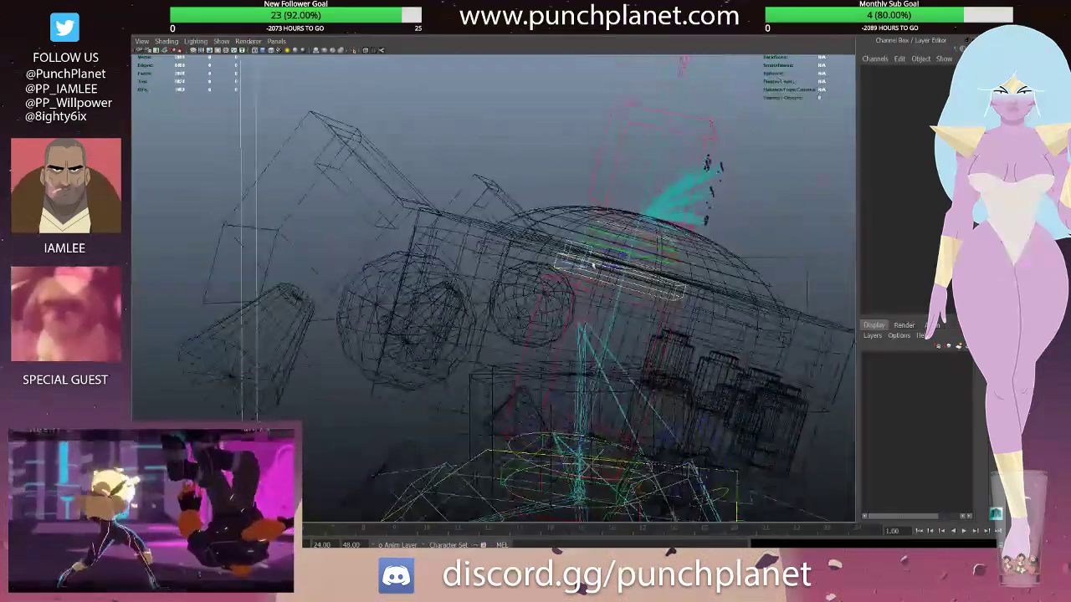
{"action": "left_click", "coordinate": [623, 274]}
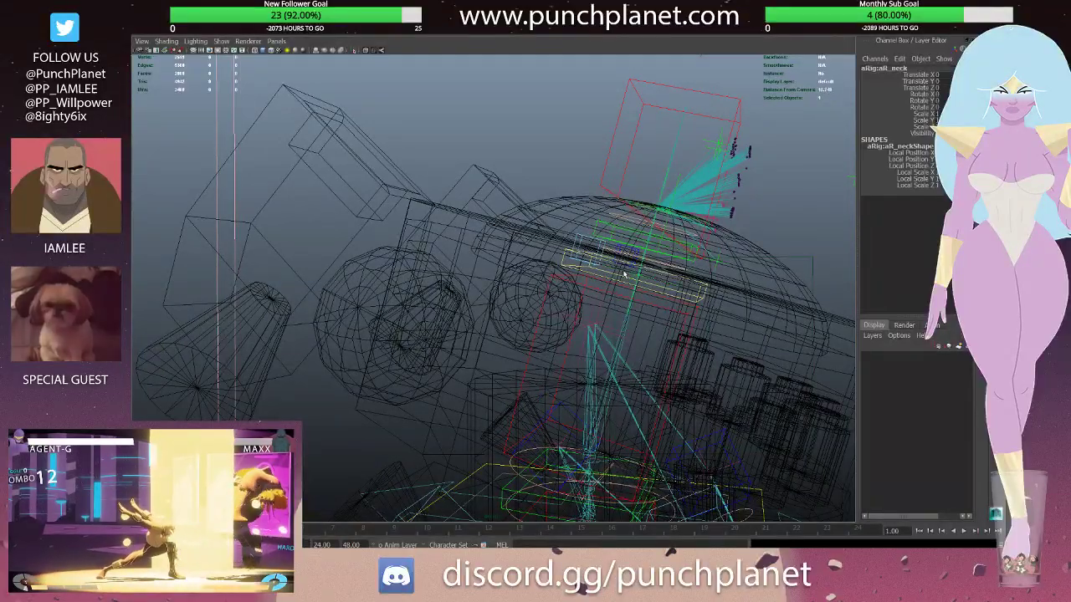
{"action": "mouse_move", "coordinate": [681, 253]}
{"action": "left_mouse_down", "text": "alt"}
{"action": "mouse_move", "coordinate": [589, 252]}
{"action": "mouse_move", "coordinate": [629, 266]}
{"action": "mouse_move", "coordinate": [600, 265]}
{"action": "mouse_move", "coordinate": [447, 212]}
{"action": "mouse_move", "coordinate": [494, 178]}
{"action": "left_mouse_up", "text": "alt"}
{"action": "key", "text": "5"}
{"action": "key", "text": "5"}
{"action": "left_click", "coordinate": [374, 271]}
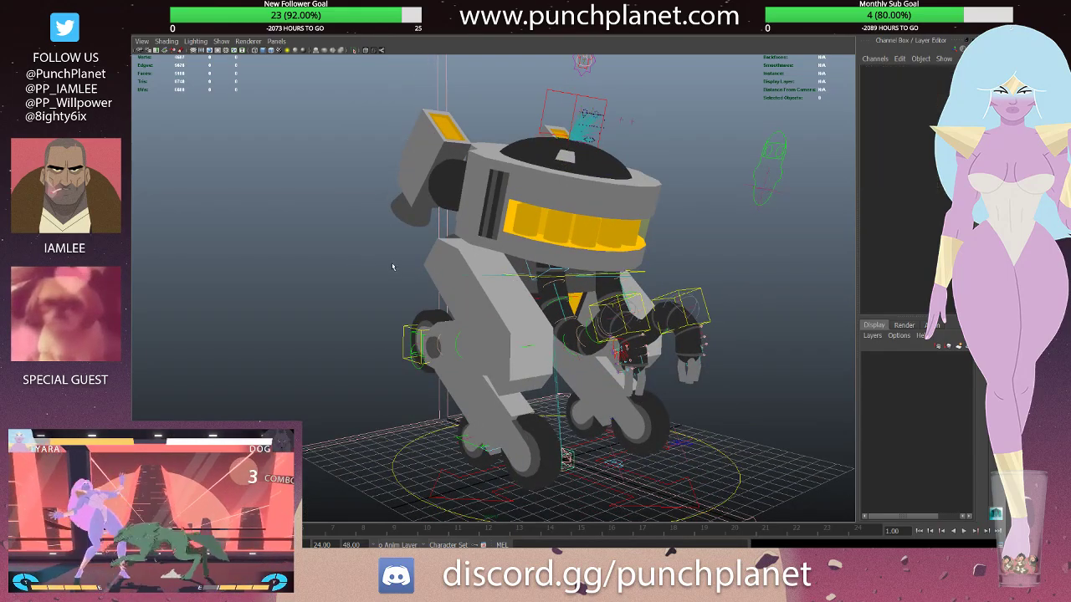
{"action": "mouse_move", "coordinate": [374, 271]}
{"action": "left_mouse_down", "text": "alt"}
{"action": "mouse_move", "coordinate": [532, 257]}
{"action": "mouse_move", "coordinate": [434, 254]}
{"action": "mouse_move", "coordinate": [559, 194]}
{"action": "left_mouse_up", "text": "alt"}
{"action": "scroll", "coordinate": [448, 281], "scroll_direction": "up", "scroll_amount": 3}
{"action": "key", "text": "4"}
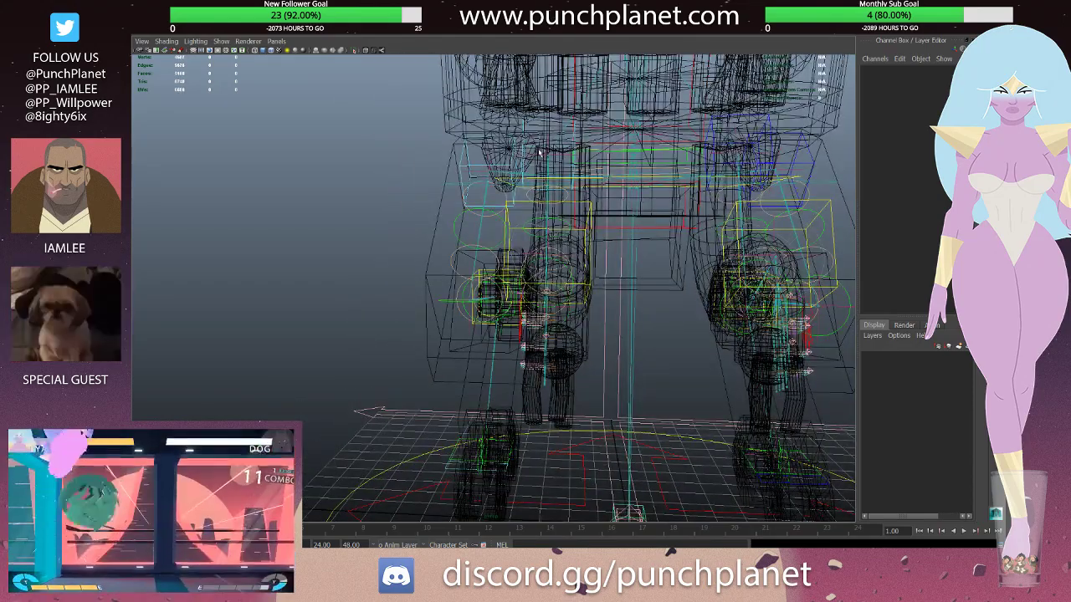
{"action": "left_click", "coordinate": [534, 155]}
{"action": "mouse_move", "coordinate": [533, 155]}
{"action": "left_mouse_down", "text": "alt"}
{"action": "mouse_move", "coordinate": [435, 184]}
{"action": "mouse_move", "coordinate": [585, 234]}
{"action": "left_mouse_up", "text": "alt"}
{"action": "scroll", "coordinate": [395, 192], "scroll_direction": "down", "scroll_amount": 3}
{"action": "scroll", "coordinate": [664, 254], "scroll_direction": "up", "scroll_amount": 3}
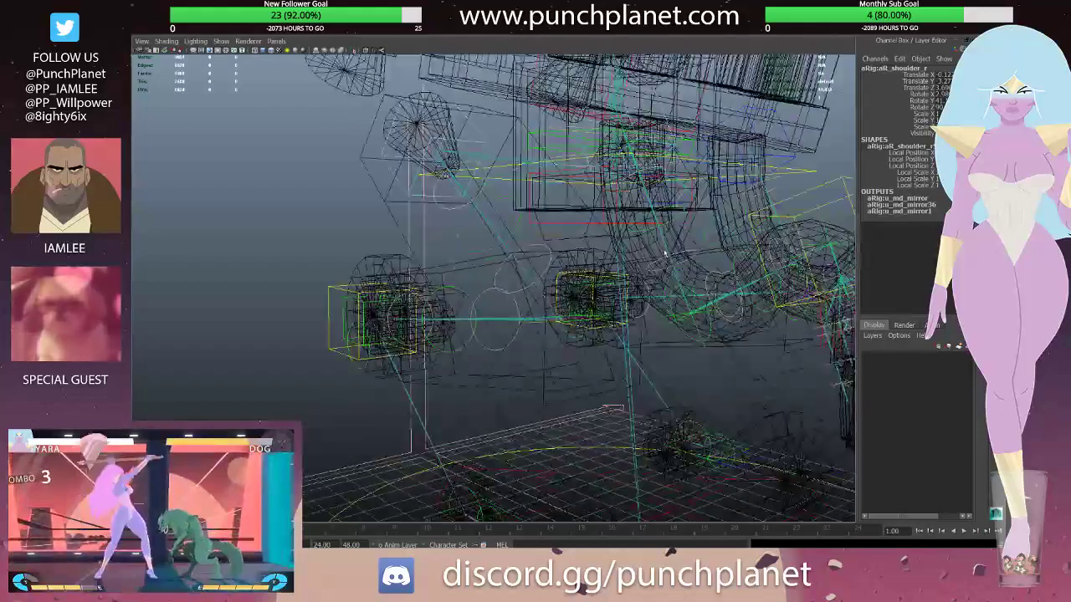
{"action": "left_click_drag", "start_coordinate": [665, 252], "coordinate": [490, 215], "text": "alt"}
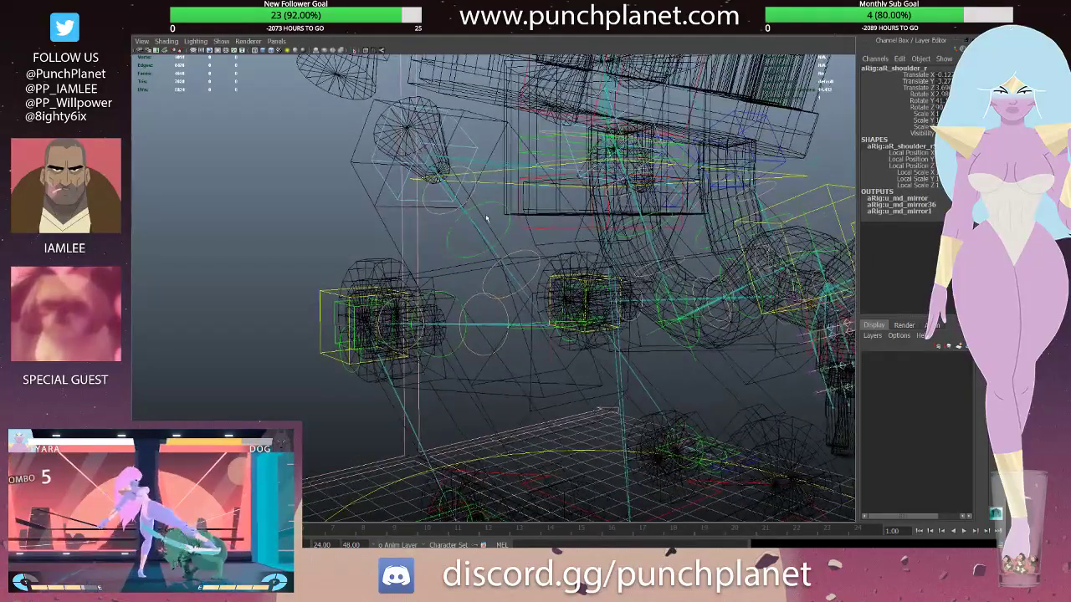
{"action": "left_click", "coordinate": [475, 222]}
{"action": "scroll", "coordinate": [512, 253], "scroll_direction": "down", "scroll_amount": 2}
{"action": "key", "text": "5"}
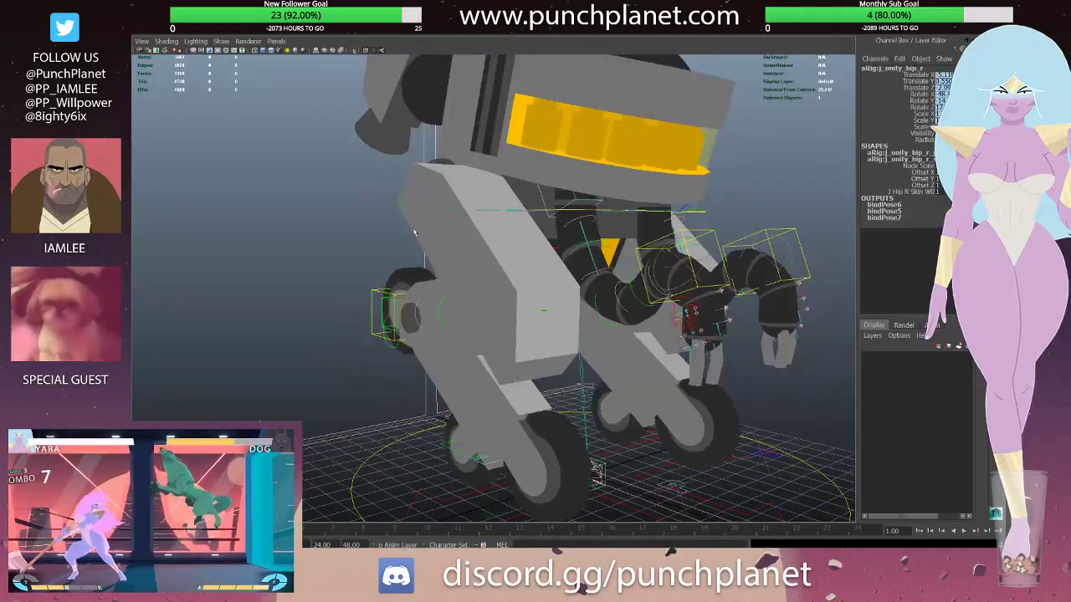
{"action": "left_click", "coordinate": [414, 232]}
{"action": "left_click_drag", "start_coordinate": [414, 232], "coordinate": [440, 218], "text": "alt"}
{"action": "left_click", "coordinate": [431, 165]}
{"action": "left_click_drag", "start_coordinate": [432, 165], "coordinate": [335, 181], "text": "alt"}
{"action": "key", "text": "Up"}
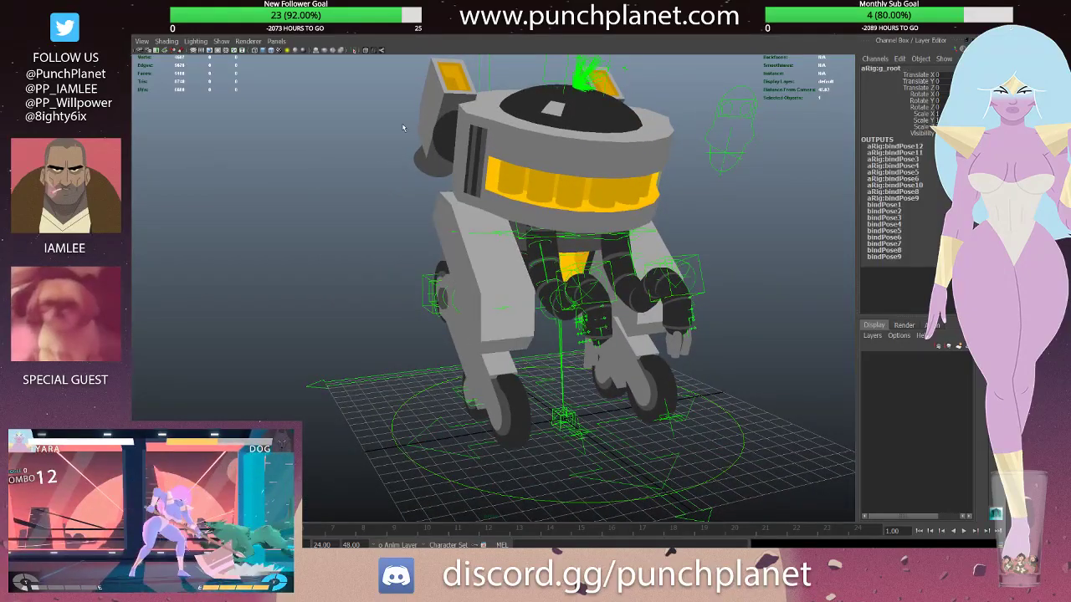
{"action": "key", "text": "Down"}
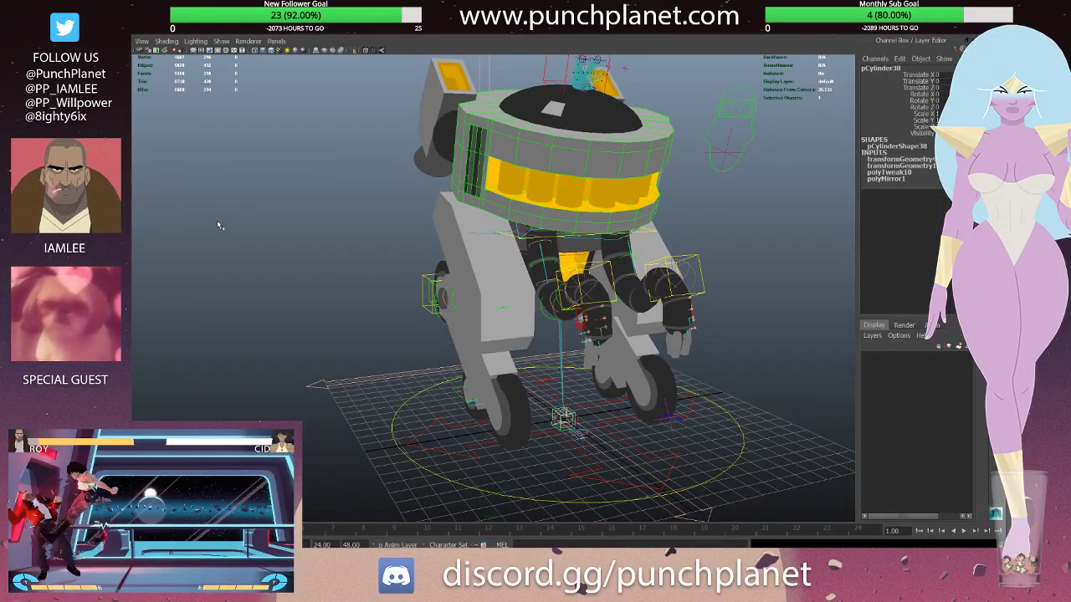
{"action": "key", "text": "Up"}
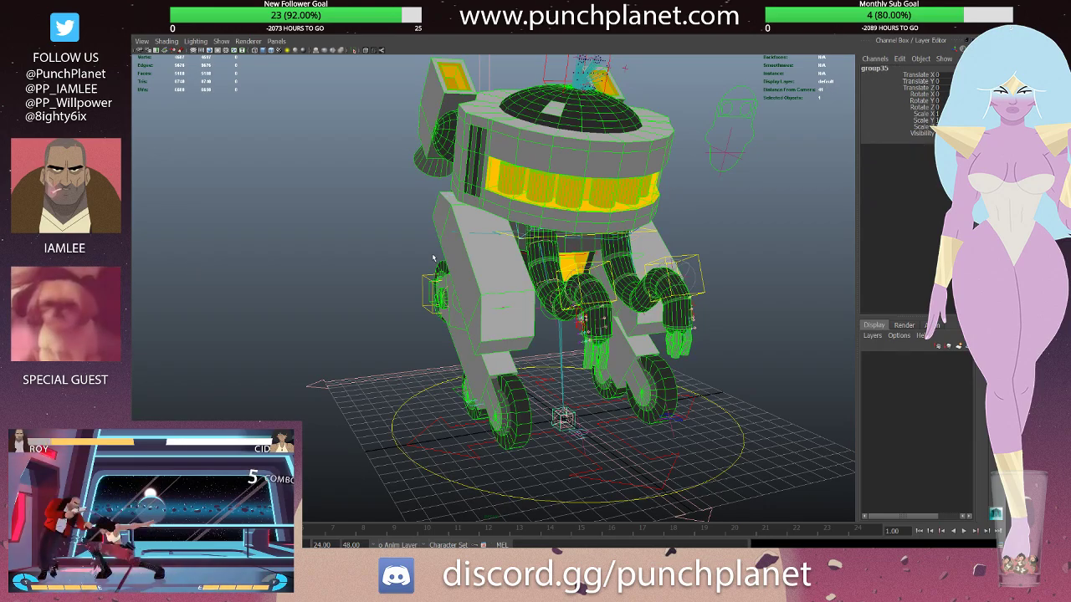
{"action": "key", "text": "ctrl+1"}
{"action": "mouse_move", "coordinate": [541, 282]}
{"action": "left_mouse_down", "text": "alt"}
{"action": "mouse_move", "coordinate": [398, 220]}
{"action": "mouse_move", "coordinate": [432, 215]}
{"action": "left_mouse_up", "text": "alt"}
{"action": "left_click", "coordinate": [398, 220]}
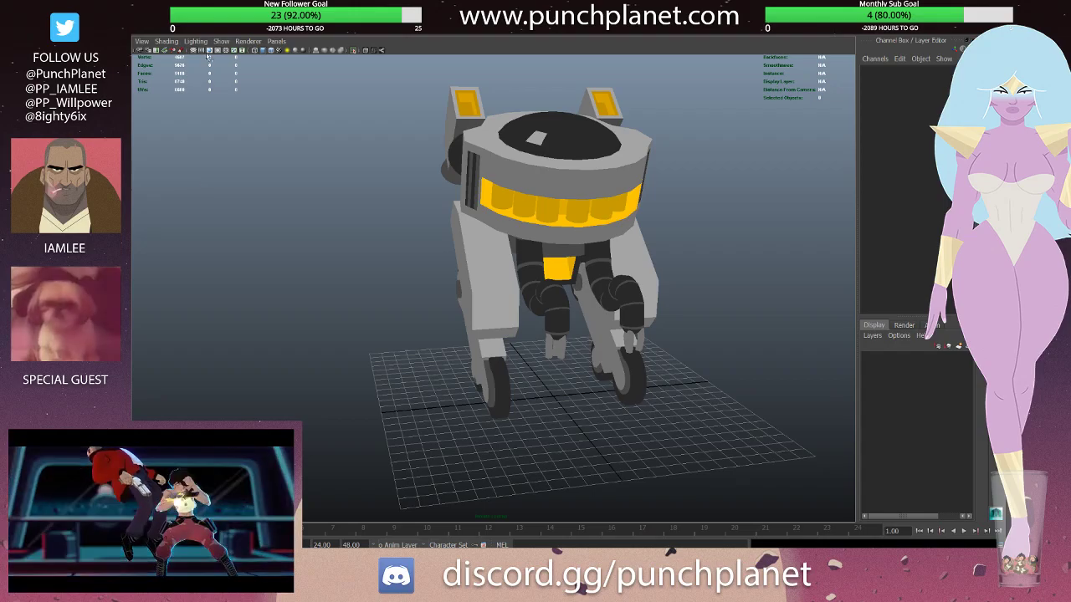
{"action": "key", "text": "ctrl+z"}
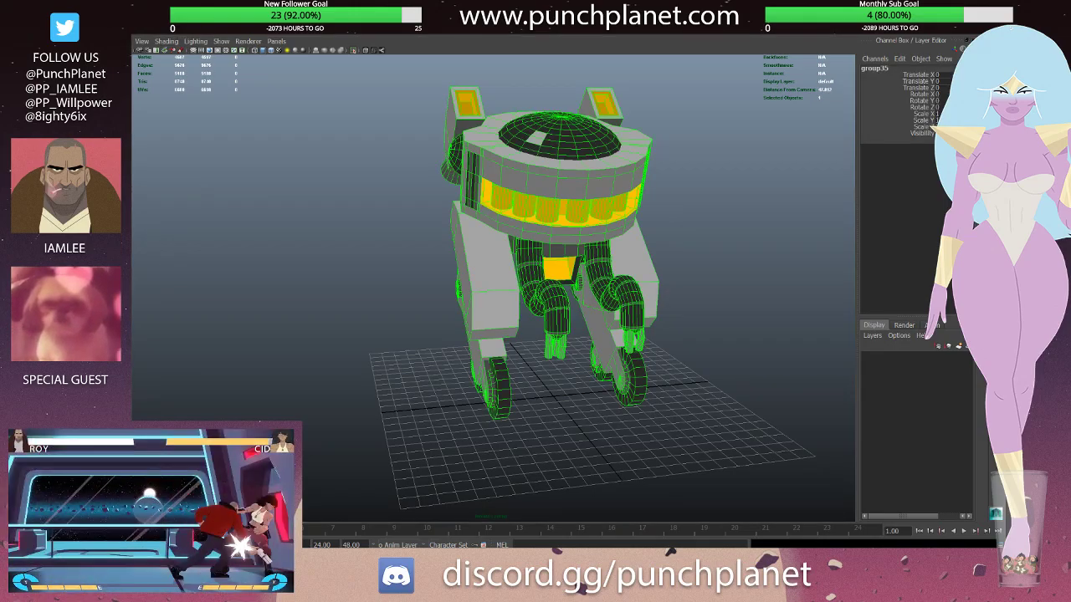
{"action": "left_click", "coordinate": [168, 25]}
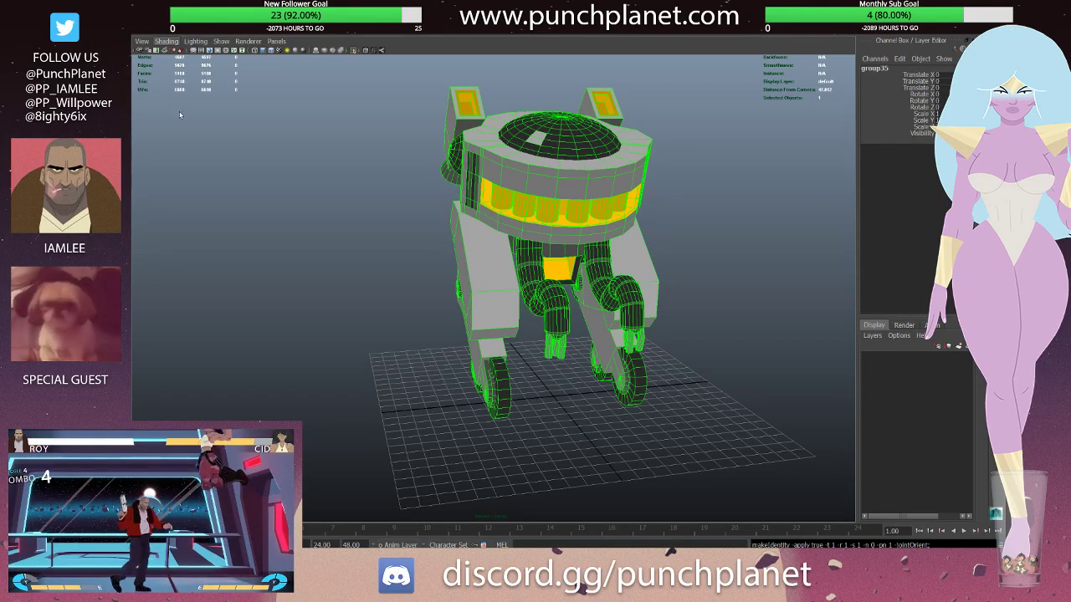
{"action": "left_click_drag", "start_coordinate": [178, 167], "coordinate": [389, 166], "text": "alt"}
{"action": "left_click", "coordinate": [335, 166]}
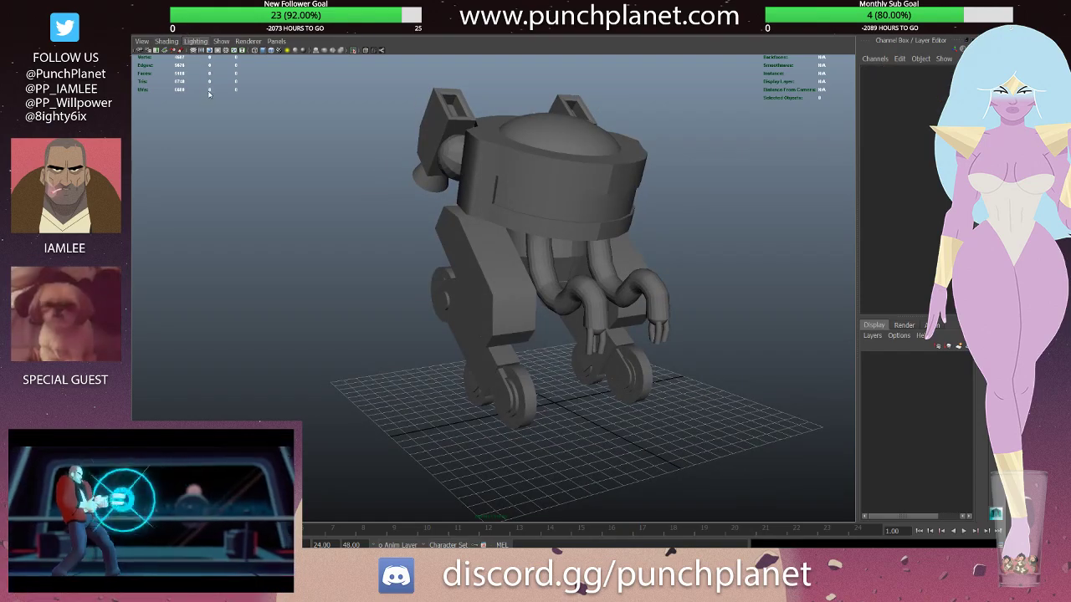
{"action": "mouse_move", "coordinate": [454, 210]}
{"action": "left_mouse_down", "text": "alt"}
{"action": "mouse_move", "coordinate": [525, 238]}
{"action": "mouse_move", "coordinate": [578, 276]}
{"action": "mouse_move", "coordinate": [339, 38]}
{"action": "left_mouse_up", "text": "alt"}
{"action": "left_click", "coordinate": [578, 276]}
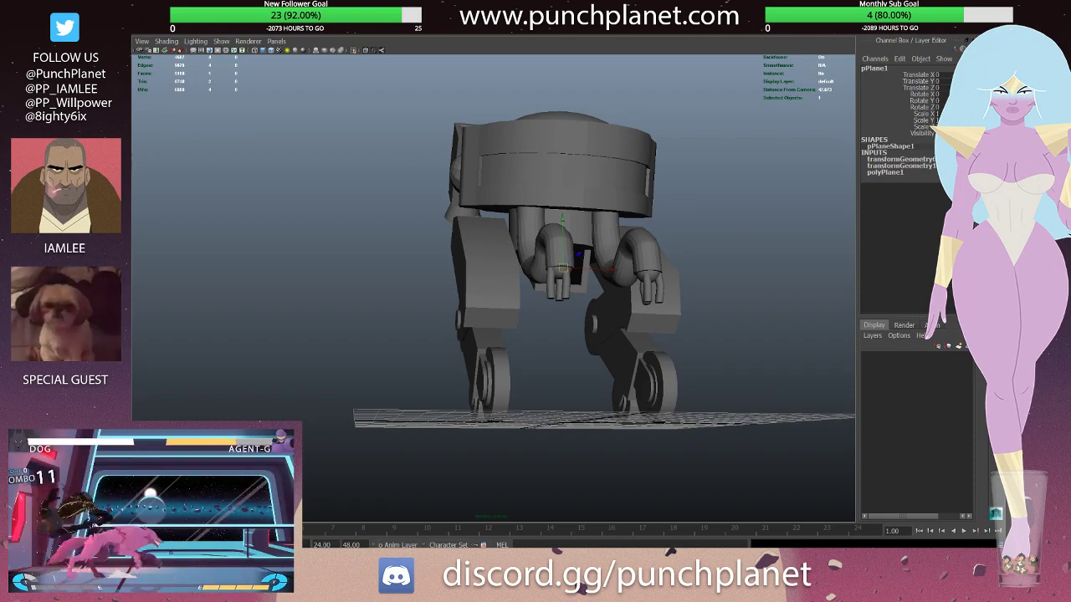
{"action": "left_click", "coordinate": [419, 64]}
{"action": "mouse_move", "coordinate": [419, 63]}
{"action": "left_mouse_down", "text": "alt"}
{"action": "mouse_move", "coordinate": [544, 263]}
{"action": "mouse_move", "coordinate": [530, 255]}
{"action": "left_mouse_up", "text": "alt"}
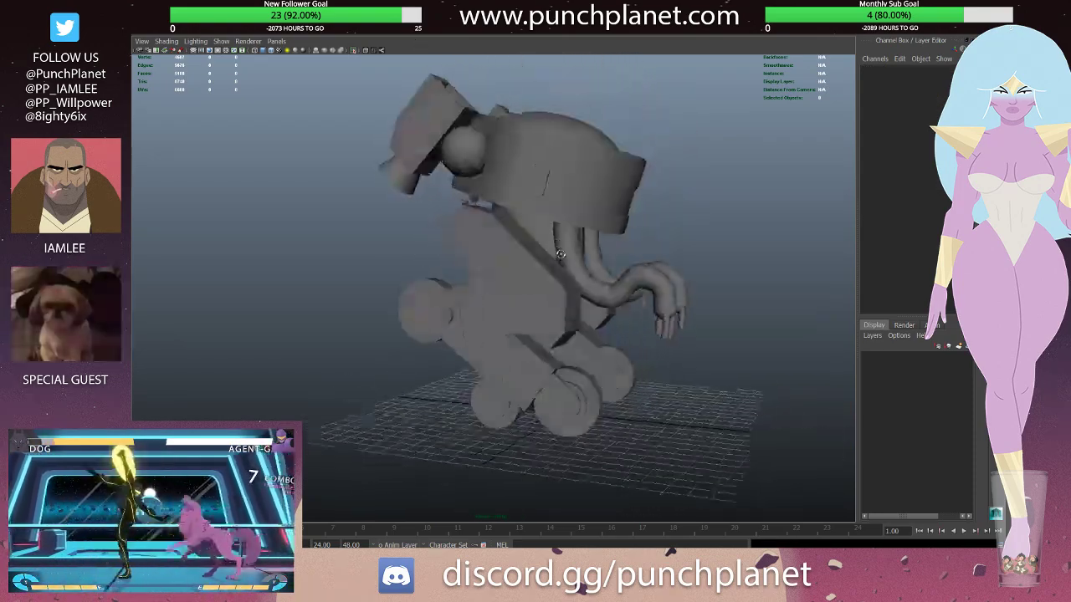
{"action": "left_click", "coordinate": [449, 165]}
{"action": "left_click_drag", "start_coordinate": [448, 165], "coordinate": [569, 163], "text": "alt"}
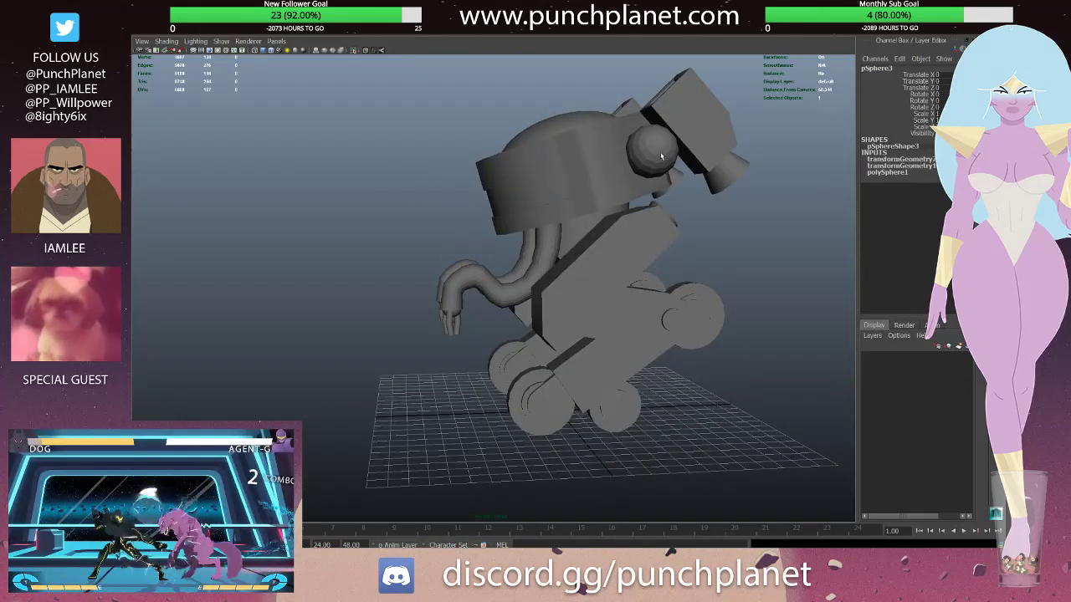
{"action": "mouse_move", "coordinate": [660, 152]}
{"action": "left_mouse_down", "text": "alt"}
{"action": "mouse_move", "coordinate": [585, 209]}
{"action": "mouse_move", "coordinate": [622, 257]}
{"action": "left_mouse_up", "text": "alt"}
{"action": "left_click", "coordinate": [661, 288], "text": "shift"}
{"action": "left_click", "coordinate": [552, 252], "text": "shift"}
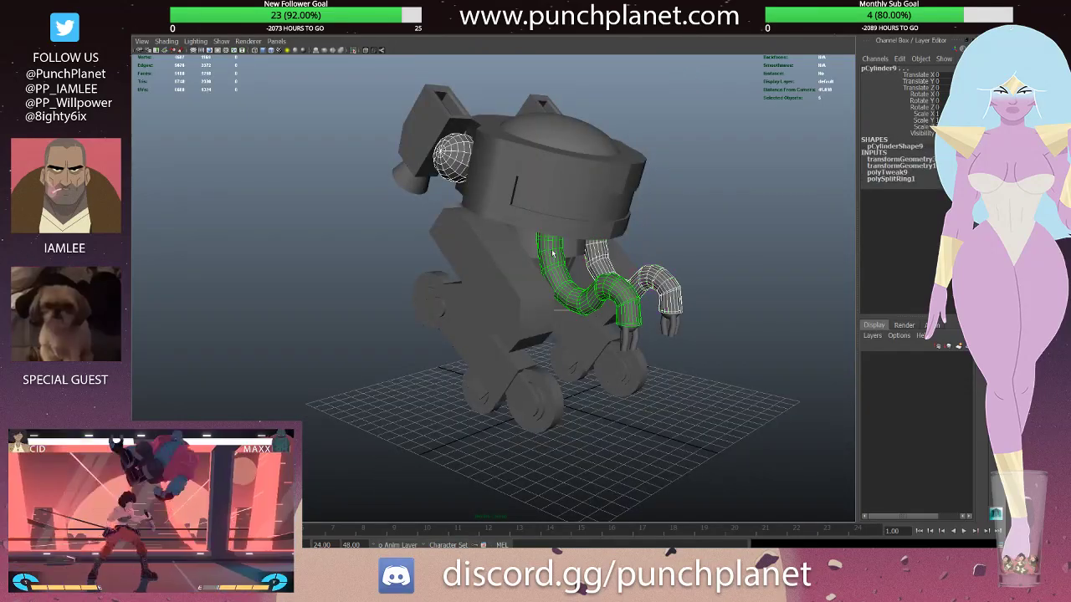
{"action": "left_click_drag", "start_coordinate": [552, 253], "coordinate": [529, 269], "text": "alt"}
{"action": "key", "text": "ctrl+z"}
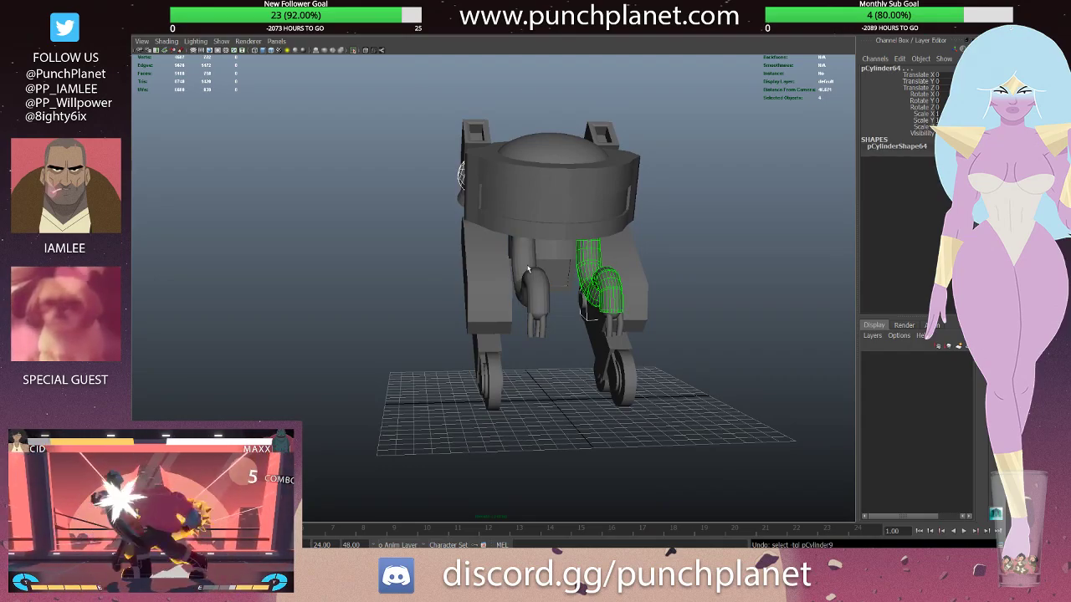
{"action": "key", "text": "ctrl+z"}
{"action": "key", "text": "shift+z"}
{"action": "key", "text": "shift+z"}
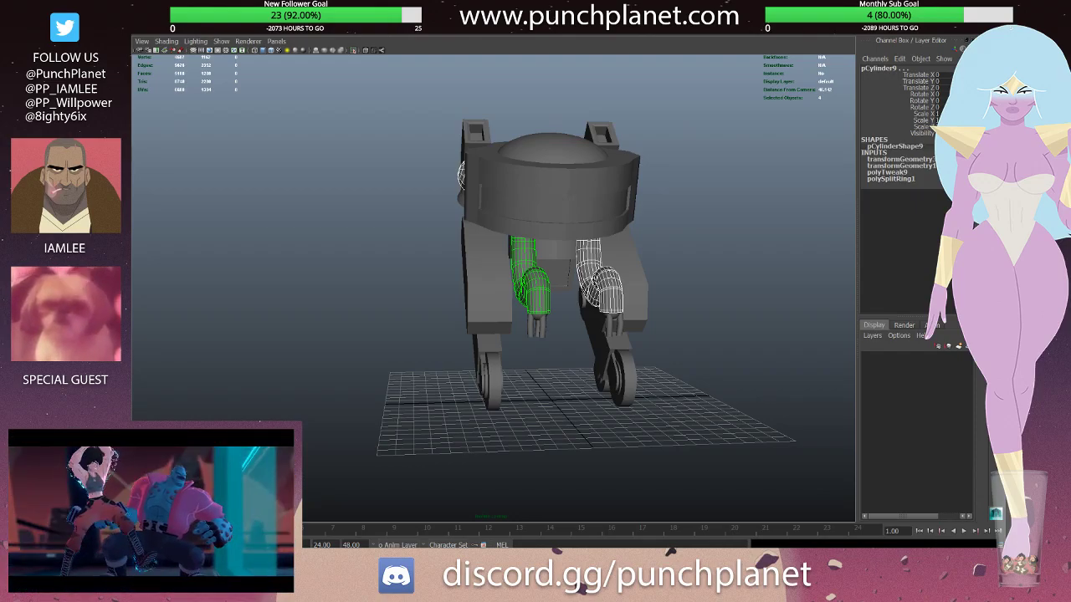
{"action": "left_click", "coordinate": [399, 211]}
{"action": "left_click_drag", "start_coordinate": [343, 189], "coordinate": [399, 212], "text": "alt"}
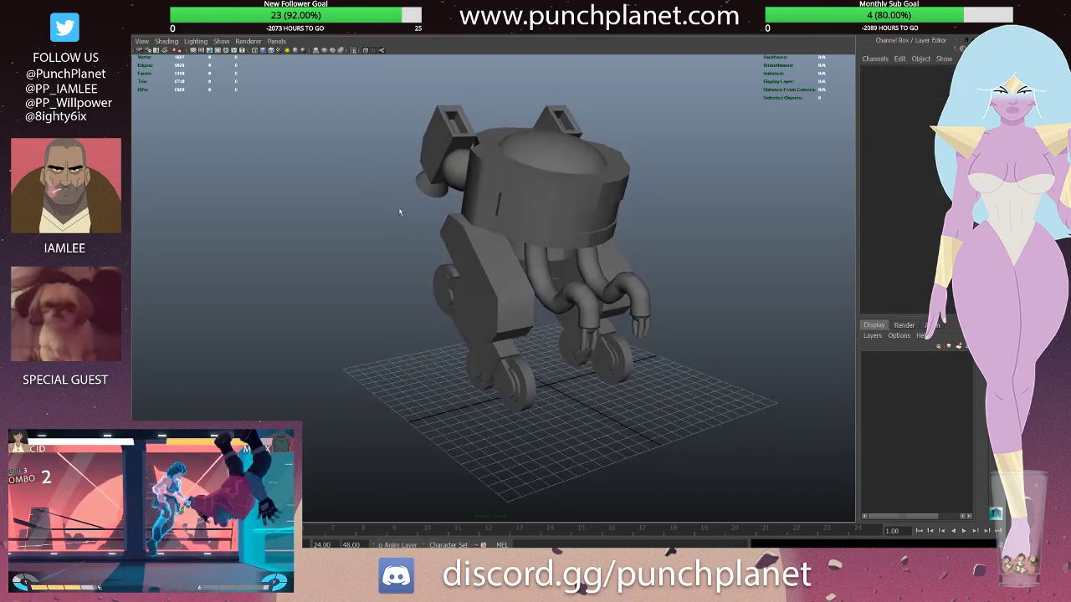
{"action": "left_click", "coordinate": [547, 285]}
{"action": "left_click", "coordinate": [587, 263], "text": "shift"}
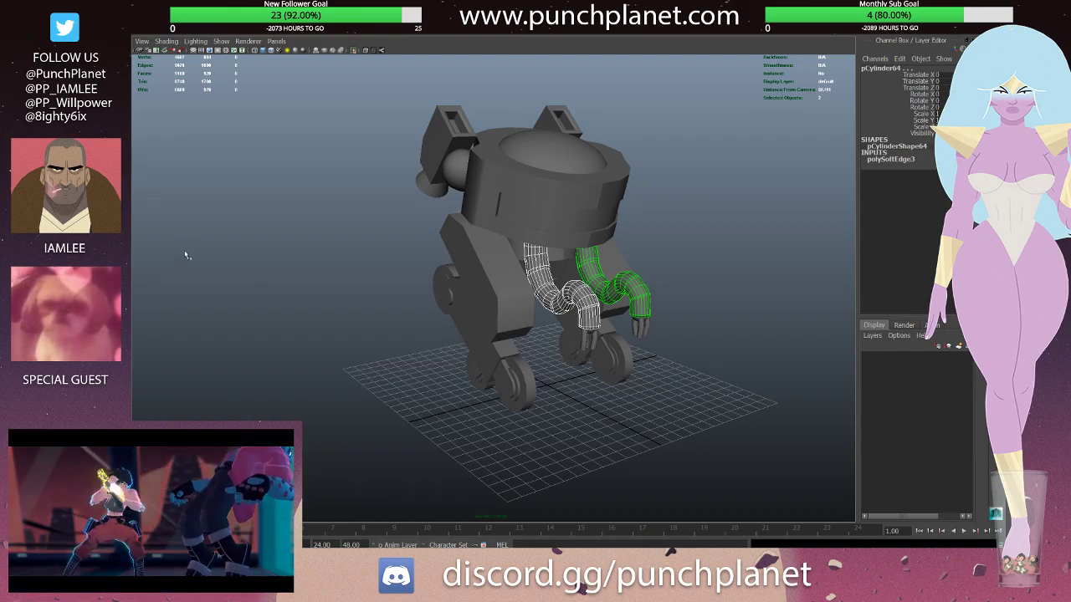
{"action": "key", "text": "Up"}
{"action": "left_click", "coordinate": [667, 142]}
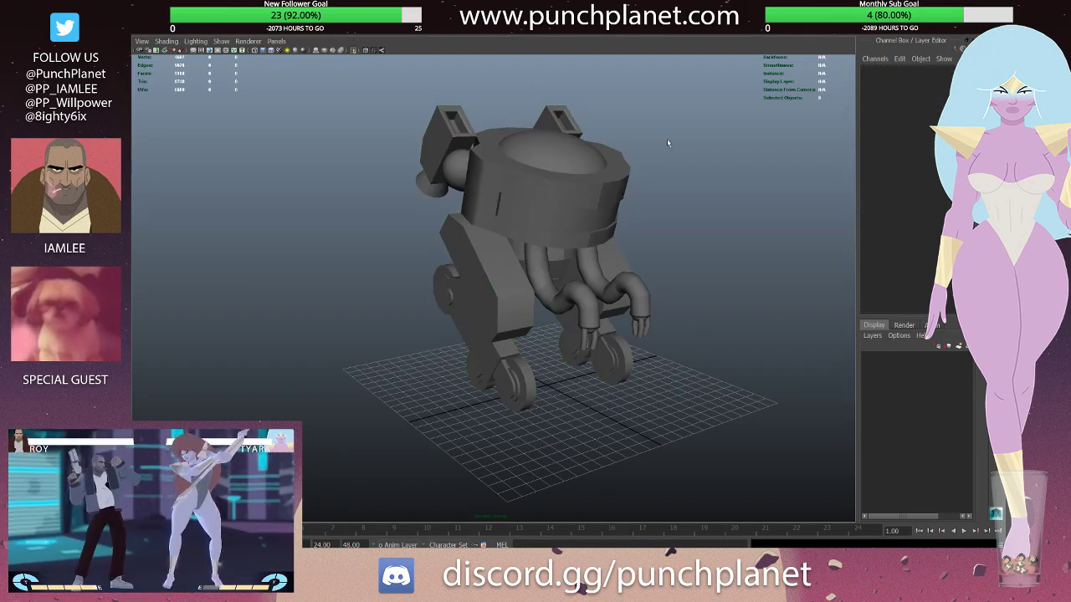
{"action": "mouse_move", "coordinate": [667, 142]}
{"action": "left_mouse_down", "text": "alt"}
{"action": "mouse_move", "coordinate": [578, 199]}
{"action": "mouse_move", "coordinate": [625, 201]}
{"action": "left_mouse_up", "text": "alt"}
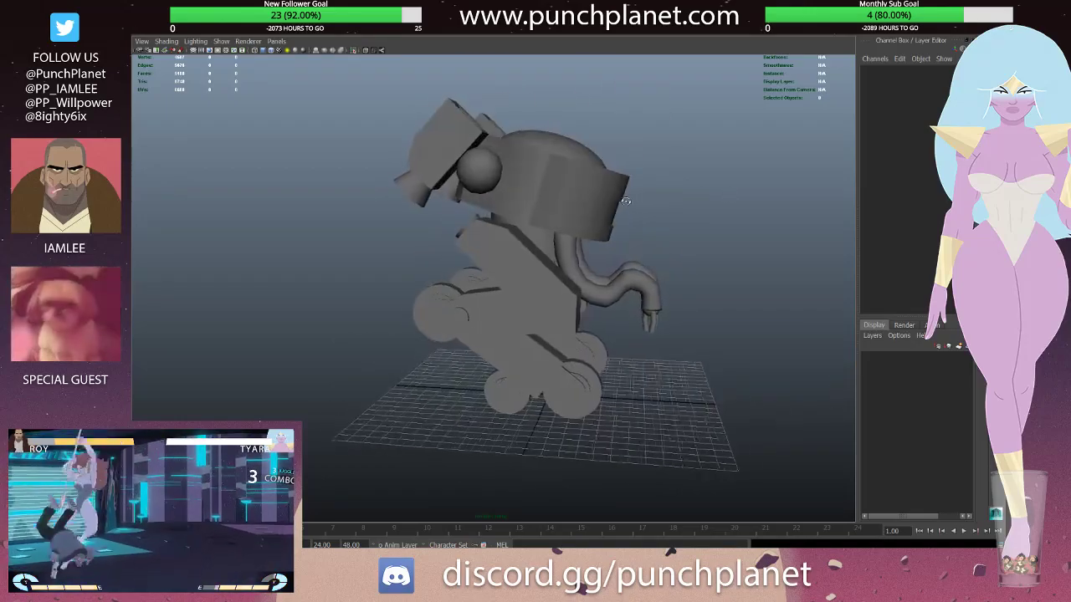
{"action": "left_click_drag", "start_coordinate": [625, 200], "coordinate": [537, 193], "text": "alt"}
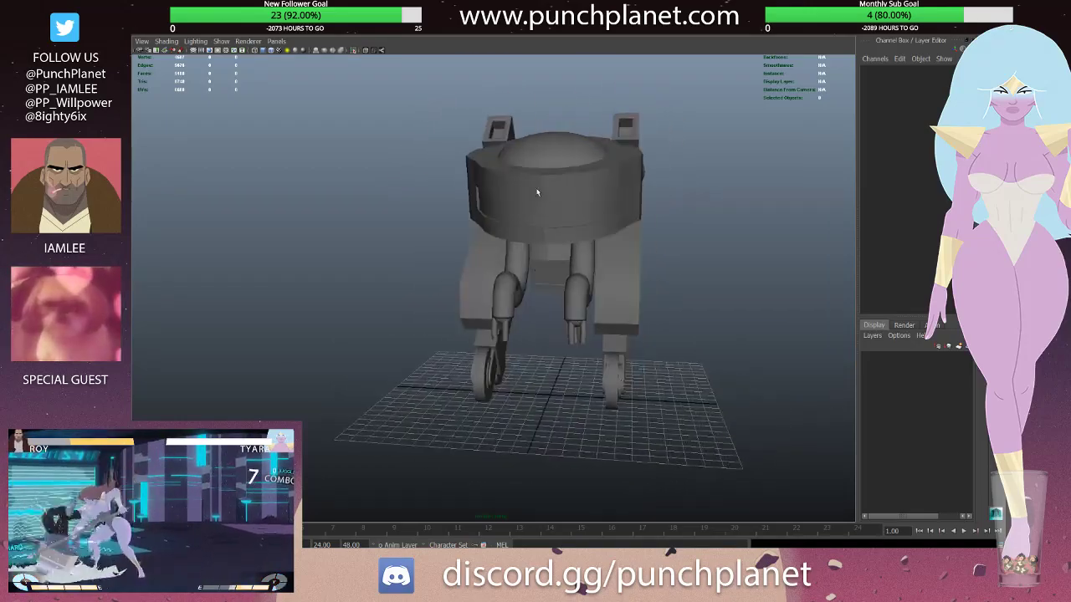
{"action": "left_click", "coordinate": [538, 192]}
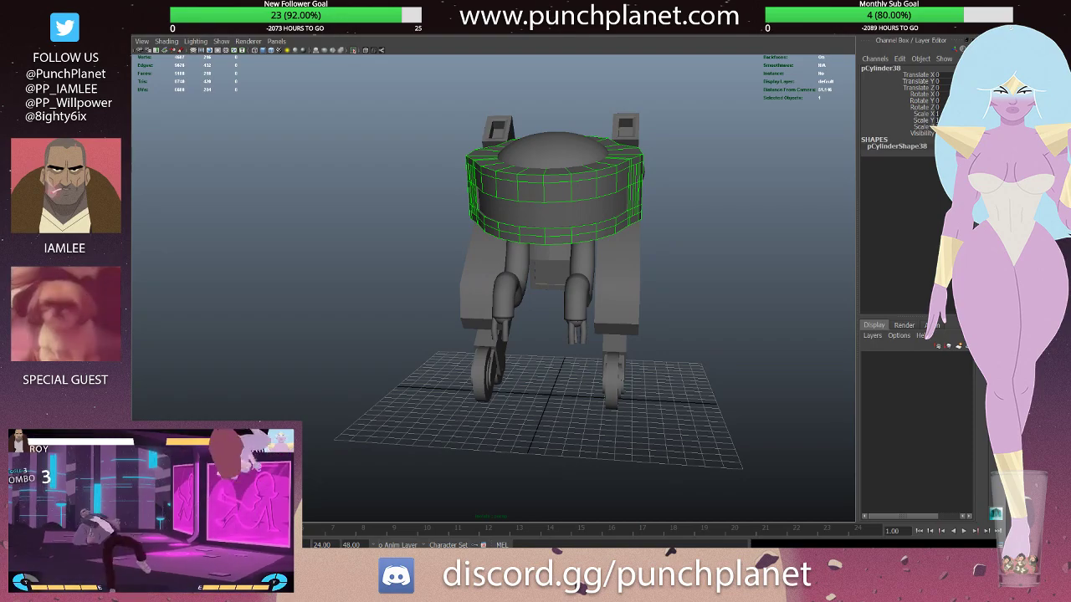
{"action": "left_click", "coordinate": [393, 168]}
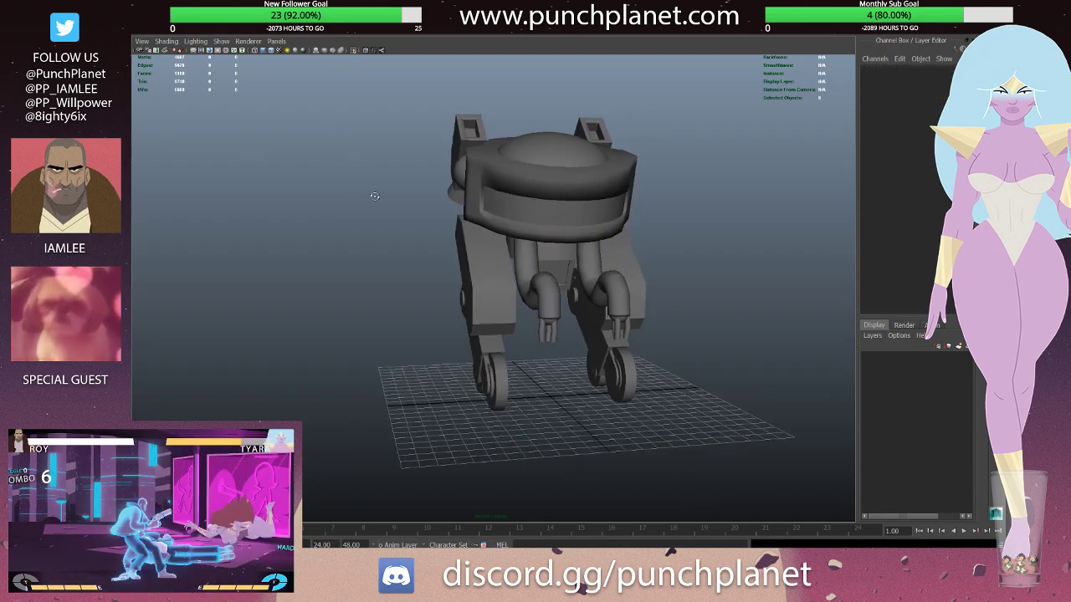
{"action": "left_click_drag", "start_coordinate": [393, 168], "coordinate": [411, 198], "text": "alt"}
{"action": "left_click", "coordinate": [623, 194]}
{"action": "left_click", "coordinate": [675, 190]}
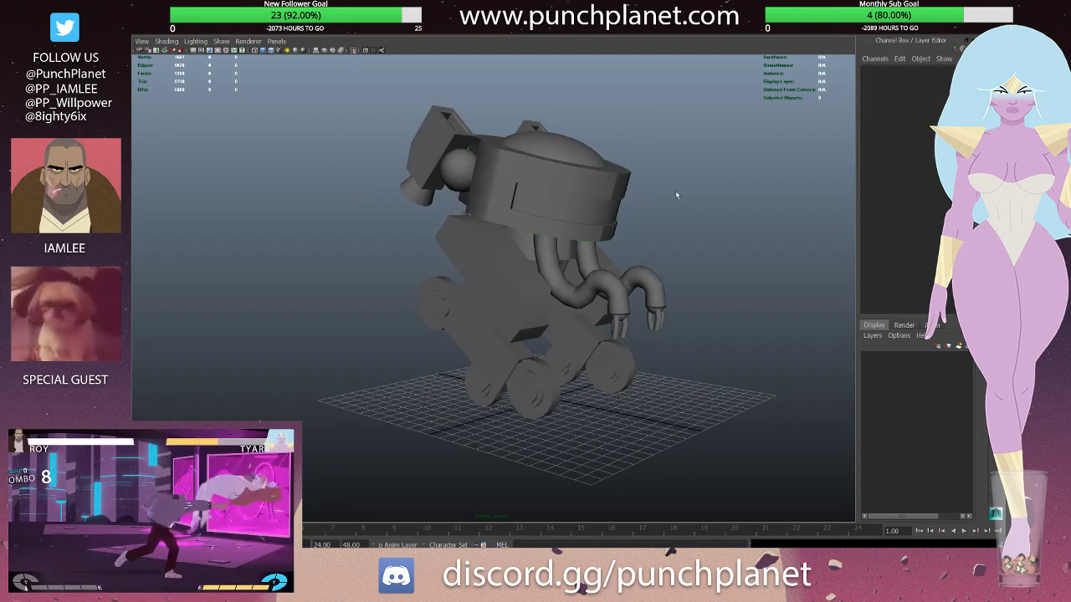
{"action": "mouse_move", "coordinate": [675, 190]}
{"action": "left_mouse_down", "text": "alt"}
{"action": "mouse_move", "coordinate": [650, 203]}
{"action": "mouse_move", "coordinate": [469, 217]}
{"action": "left_mouse_up", "text": "alt"}
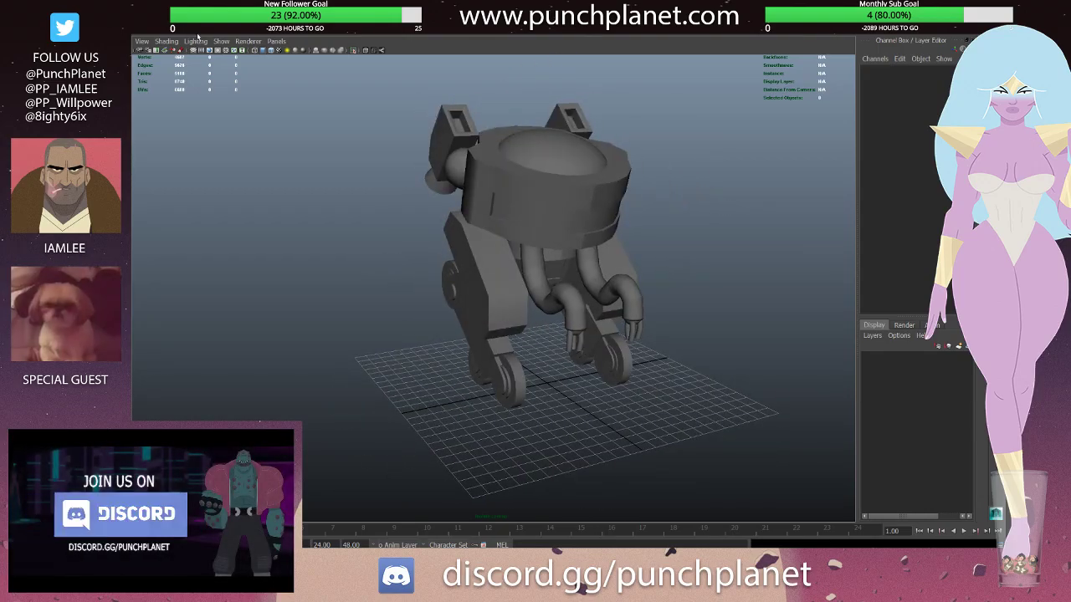
- Switch to textured display, zoom in on the legs, then go to wireframe and select pCube7
{"action": "key", "text": "6"}
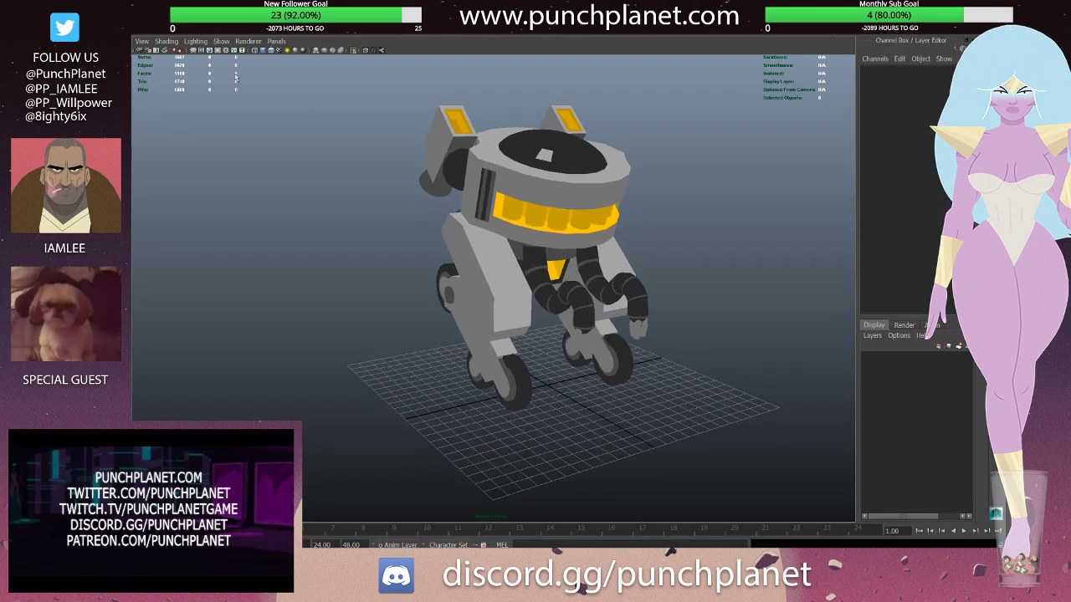
{"action": "left_click_drag", "start_coordinate": [711, 251], "coordinate": [719, 244], "text": "alt"}
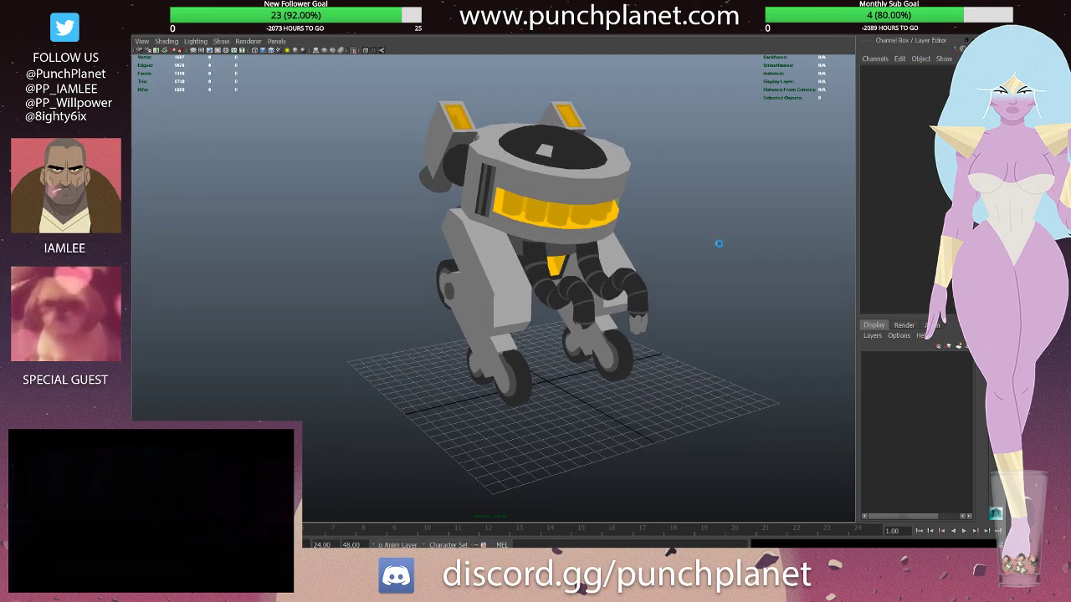
{"action": "scroll", "coordinate": [549, 214], "scroll_direction": "up", "scroll_amount": 3}
{"action": "scroll", "coordinate": [549, 214], "scroll_direction": "up", "scroll_amount": 3}
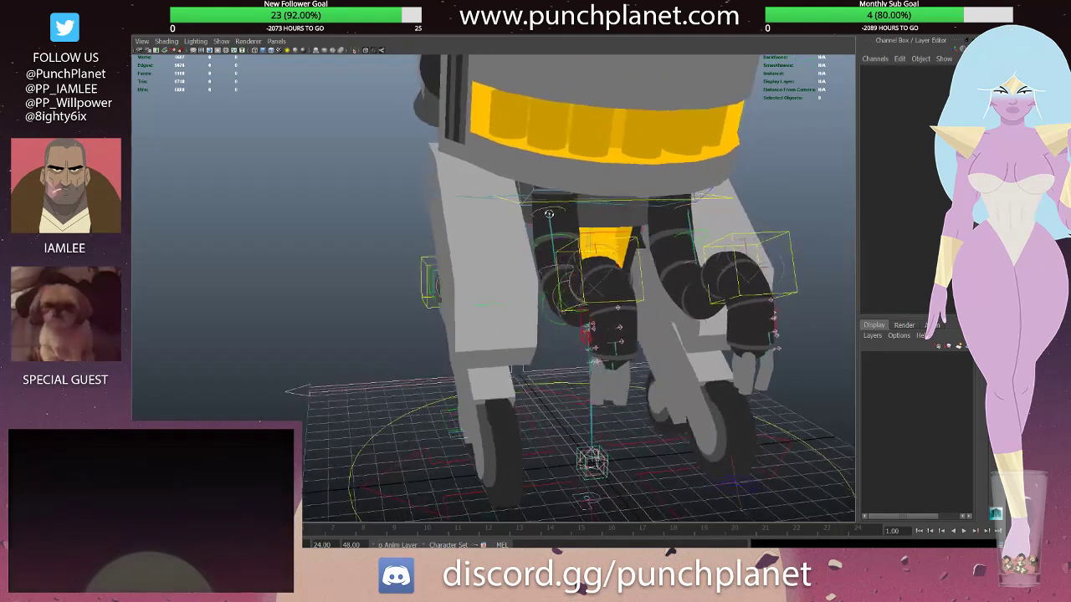
{"action": "left_click_drag", "start_coordinate": [549, 215], "coordinate": [485, 218], "text": "alt"}
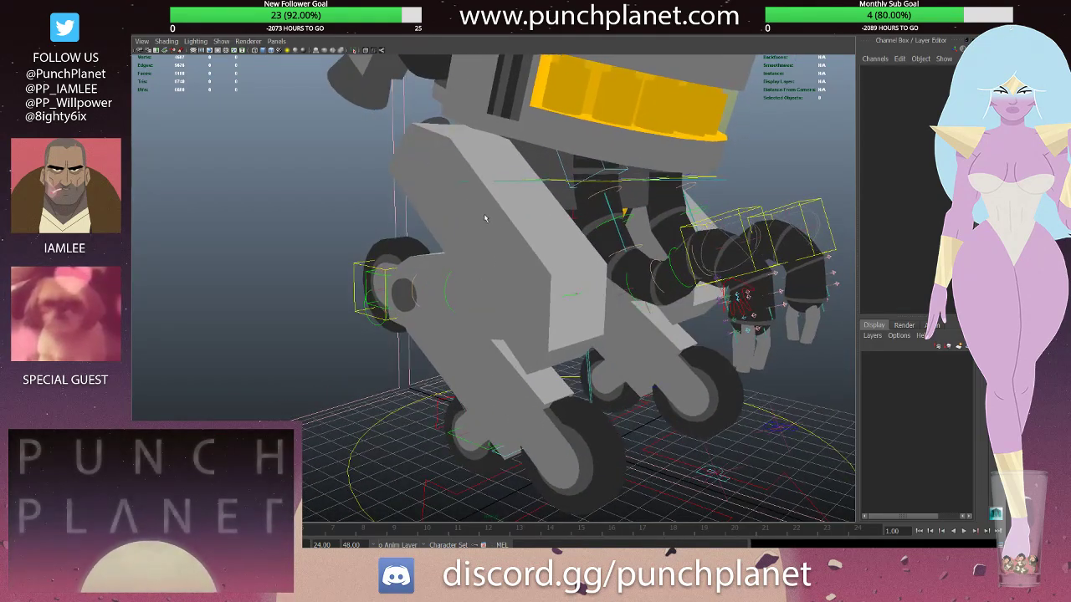
{"action": "key", "text": "4"}
{"action": "left_click", "coordinate": [474, 196]}
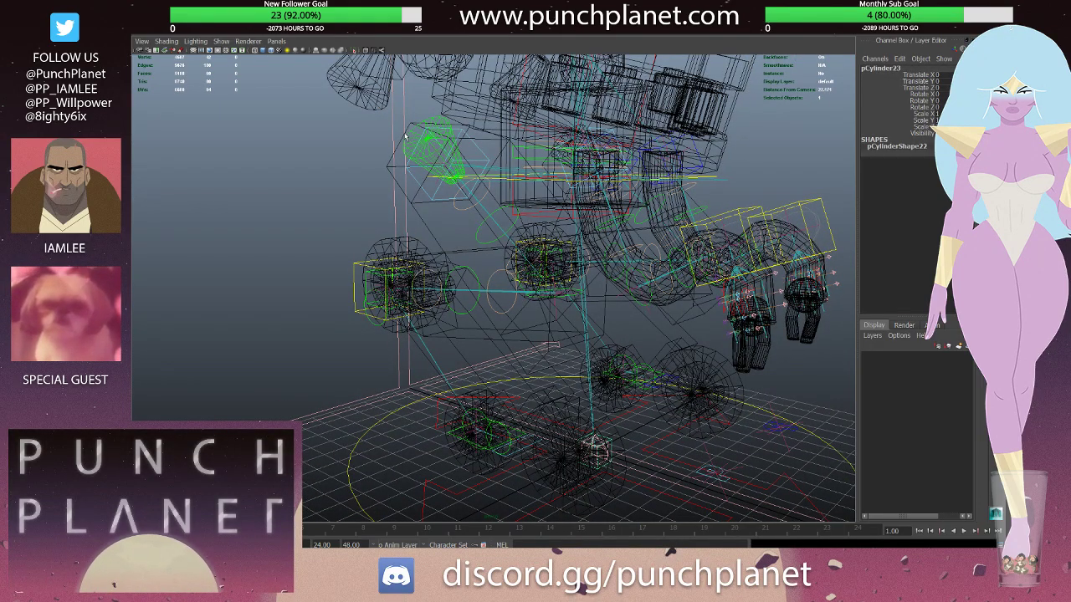
{"action": "left_click", "coordinate": [475, 197], "text": "shift"}
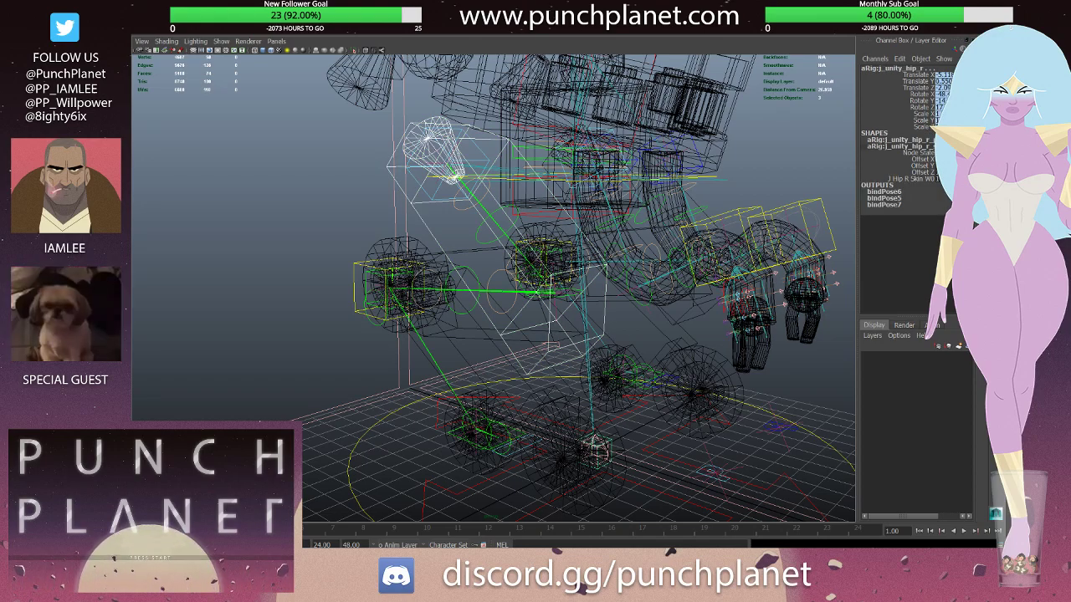
{"action": "left_click", "coordinate": [475, 197]}
{"action": "left_click_drag", "start_coordinate": [475, 196], "coordinate": [709, 148], "text": "alt"}
{"action": "left_click", "coordinate": [709, 149]}
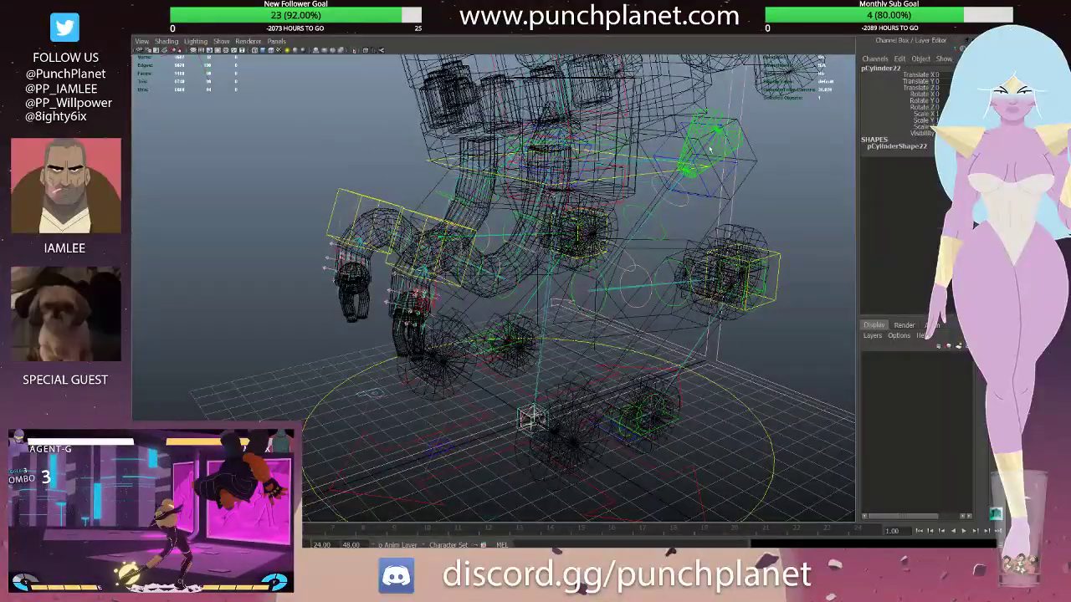
{"action": "left_click", "coordinate": [709, 149]}
{"action": "mouse_move", "coordinate": [709, 149]}
{"action": "left_mouse_down", "text": "alt"}
{"action": "mouse_move", "coordinate": [704, 296]}
{"action": "mouse_move", "coordinate": [398, 231]}
{"action": "mouse_move", "coordinate": [431, 228]}
{"action": "mouse_move", "coordinate": [401, 234]}
{"action": "mouse_move", "coordinate": [395, 279]}
{"action": "left_mouse_up", "text": "alt"}
{"action": "left_click", "coordinate": [398, 231]}
- Return to shaded display and inspect the leg with the pCylinder33 hub selected
{"action": "key", "text": "5"}
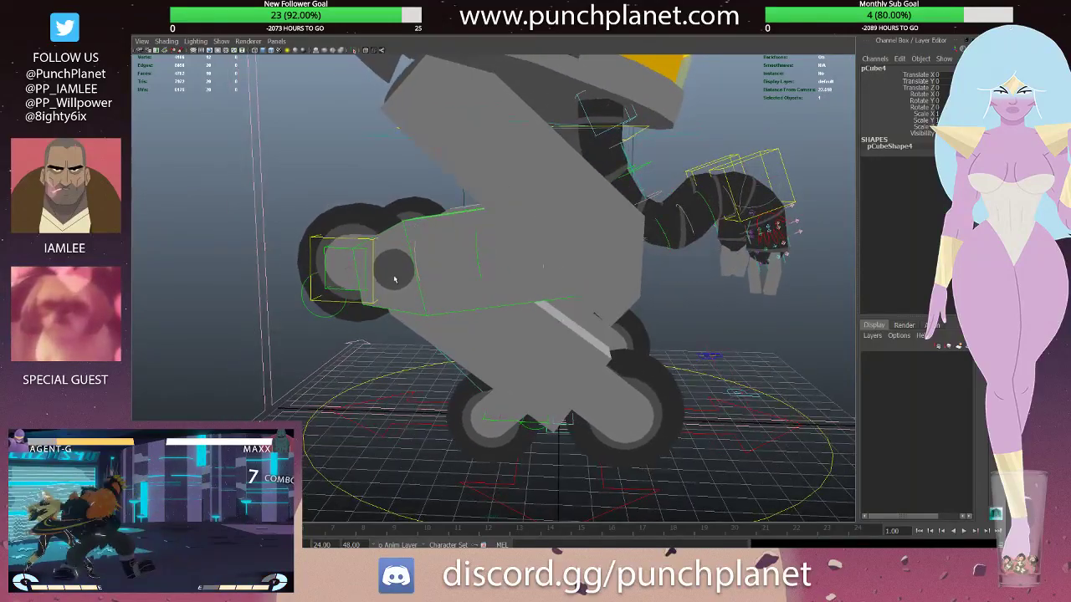
{"action": "left_click", "coordinate": [393, 271], "text": "shift"}
{"action": "left_click_drag", "start_coordinate": [393, 270], "coordinate": [411, 251], "text": "alt"}
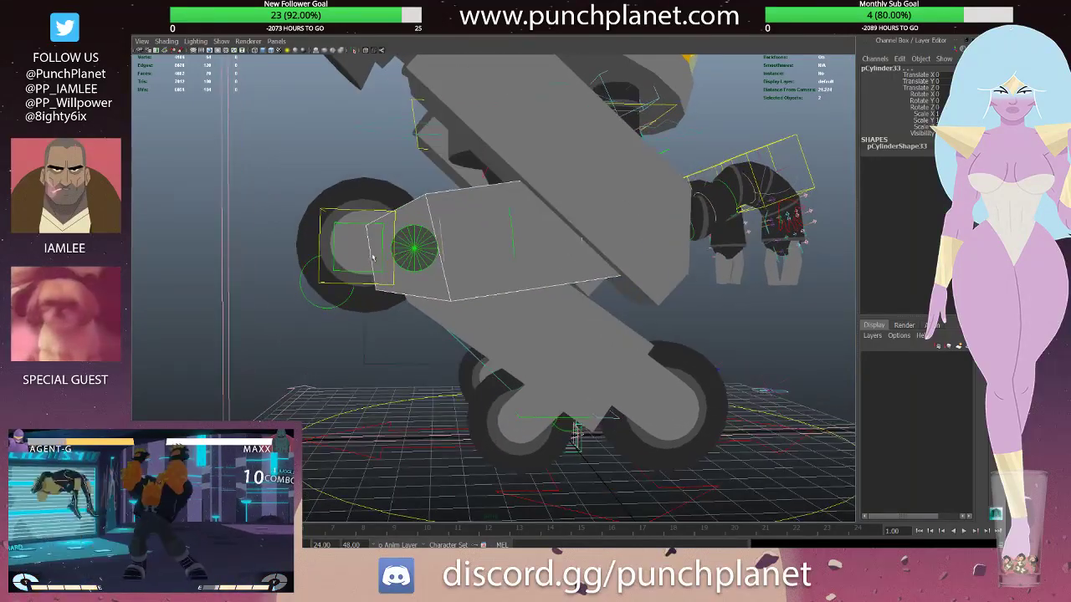
{"action": "left_click_drag", "start_coordinate": [350, 222], "coordinate": [386, 217], "text": "alt"}
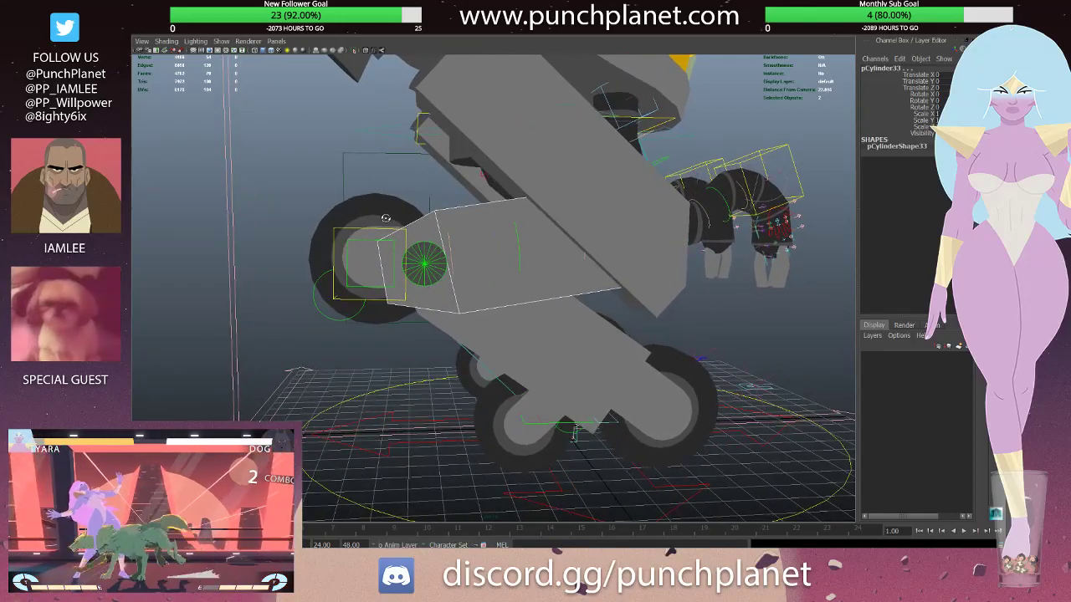
{"action": "mouse_move", "coordinate": [385, 218]}
{"action": "left_mouse_down", "text": "alt"}
{"action": "mouse_move", "coordinate": [412, 217]}
{"action": "mouse_move", "coordinate": [352, 218]}
{"action": "mouse_move", "coordinate": [367, 178]}
{"action": "mouse_move", "coordinate": [467, 198]}
{"action": "left_mouse_up", "text": "alt"}
- Toggle wireframe and back, clear the selection, and save as arnold_rig_001.mb
{"action": "key", "text": "4"}
{"action": "key", "text": "5"}
{"action": "left_click", "coordinate": [366, 188]}
{"action": "key", "text": "ctrl+s"}
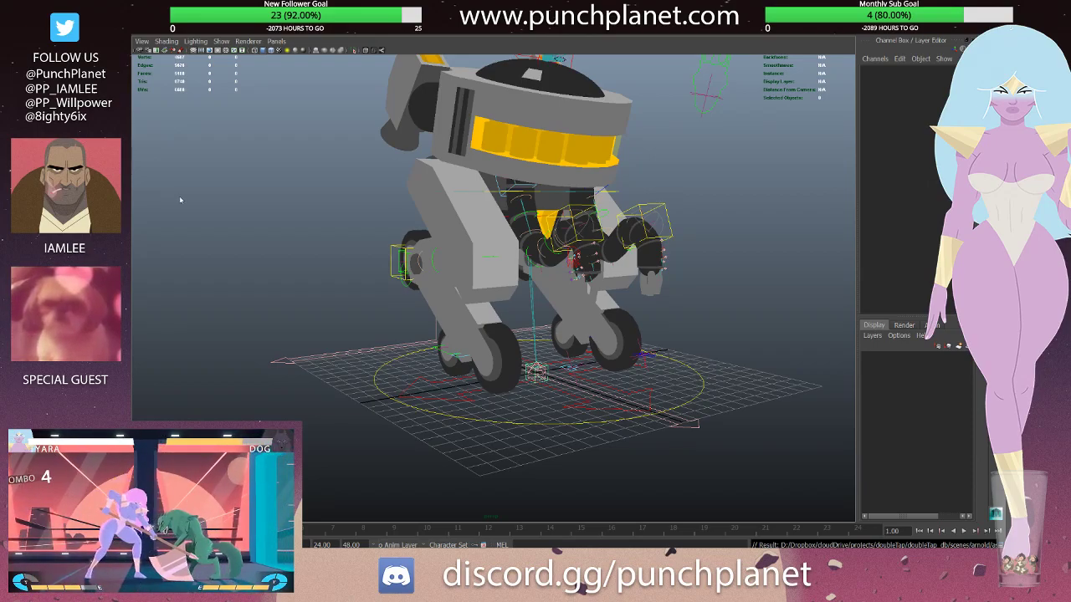
{"action": "key", "text": "ctrl+s"}
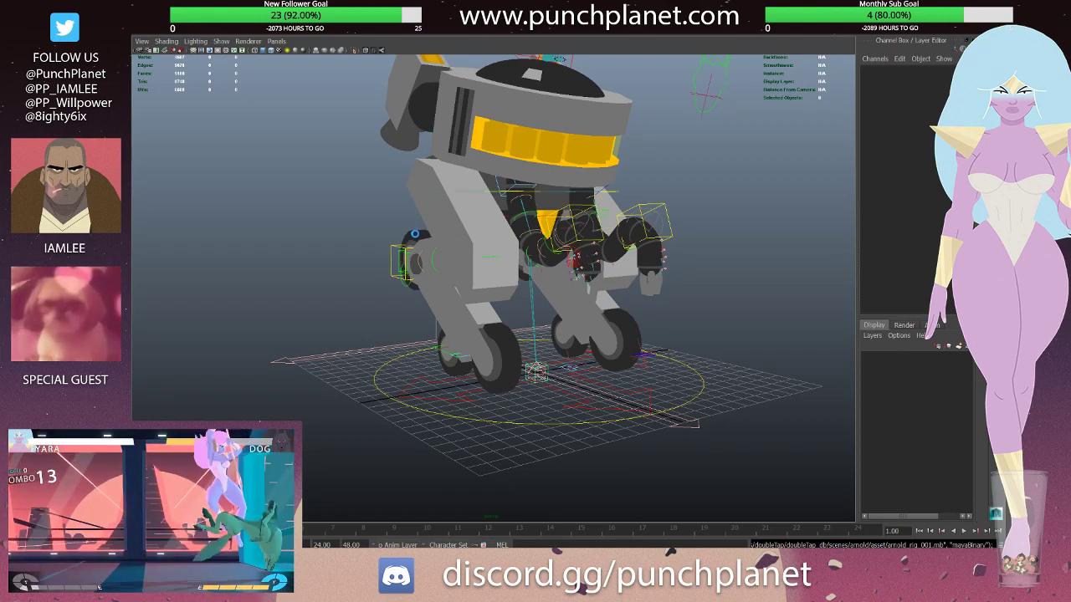
- Select the pCylinder26 arm piece, then in wireframe select the pCylinder5 leg piece
{"action": "left_click_drag", "start_coordinate": [414, 234], "coordinate": [374, 297], "text": "alt"}
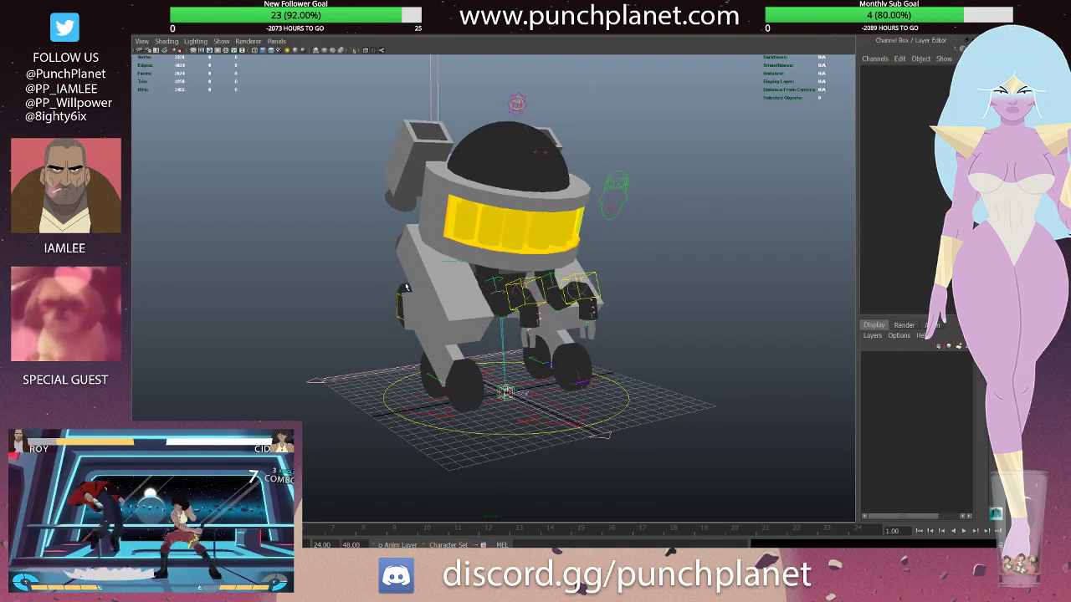
{"action": "left_click", "coordinate": [406, 287]}
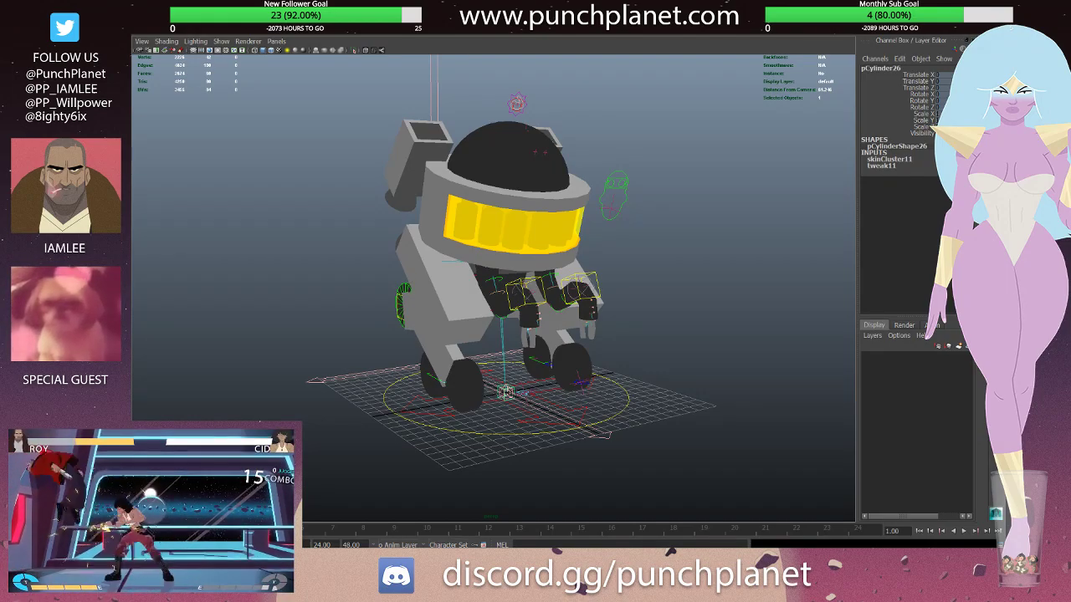
{"action": "left_click_drag", "start_coordinate": [569, 248], "coordinate": [535, 268], "text": "alt"}
{"action": "key", "text": "4"}
{"action": "left_click", "coordinate": [526, 277]}
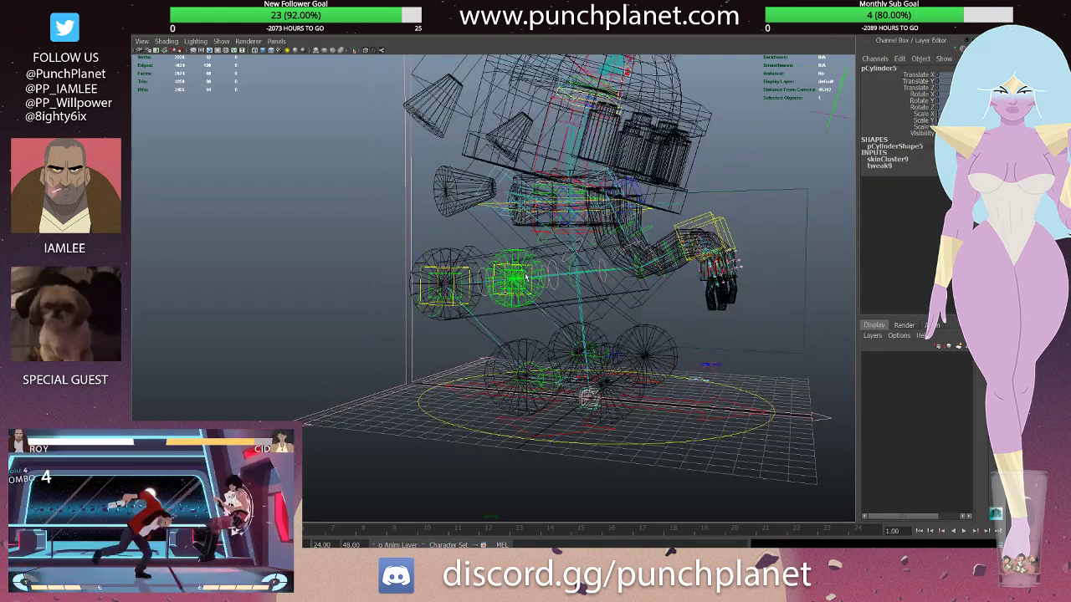
- Select the right knee joint, orbit around it, and save as arnold_rig_002.mb
{"action": "left_click", "coordinate": [551, 276]}
{"action": "left_click_drag", "start_coordinate": [551, 277], "coordinate": [502, 216], "text": "alt"}
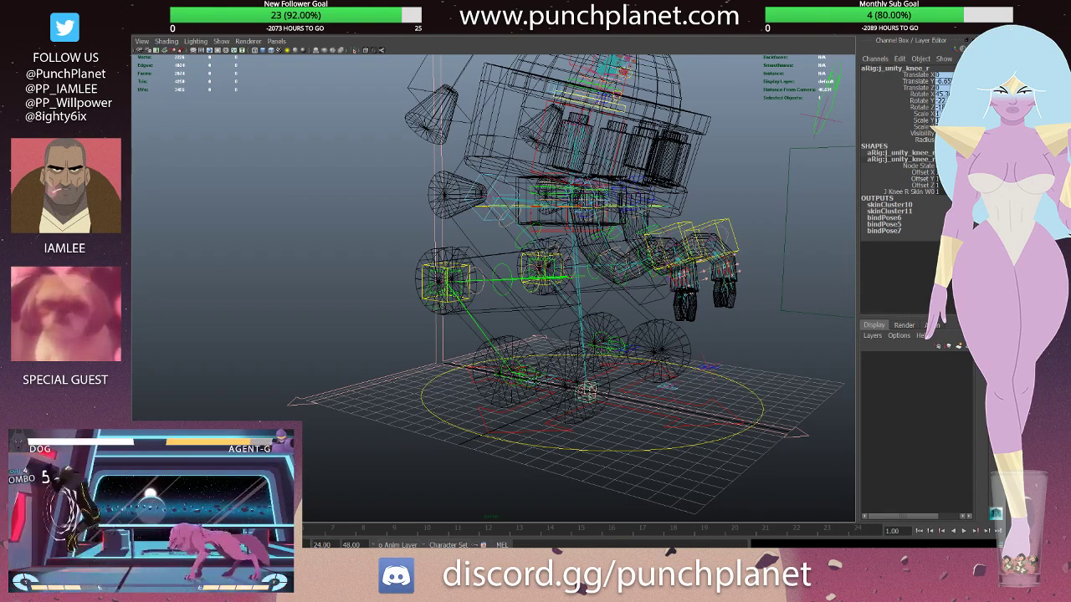
{"action": "key", "text": "ctrl+s"}
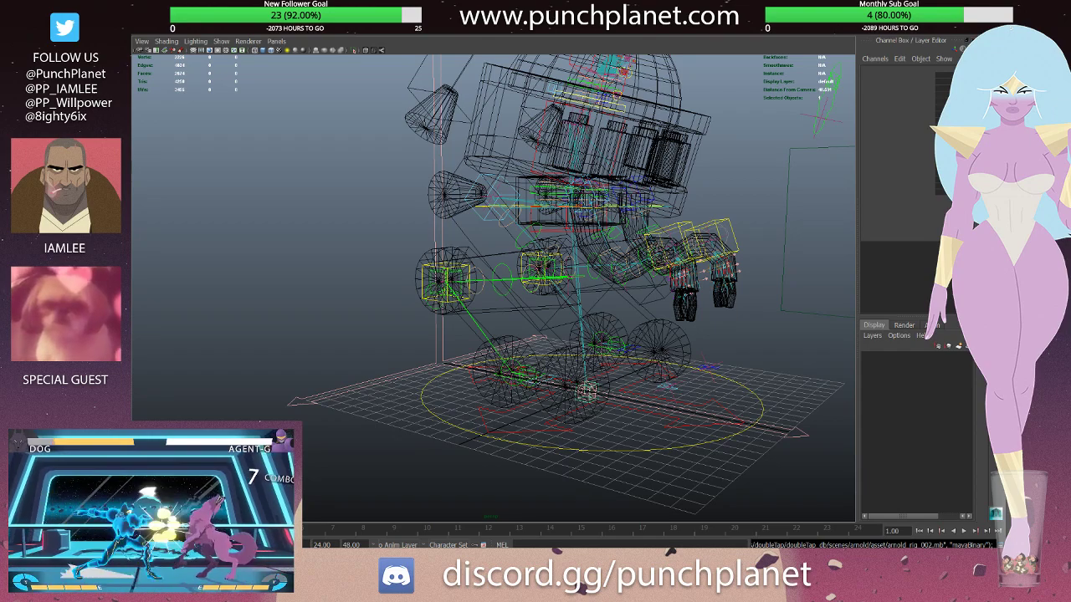
{"action": "key", "text": "ctrl+z"}
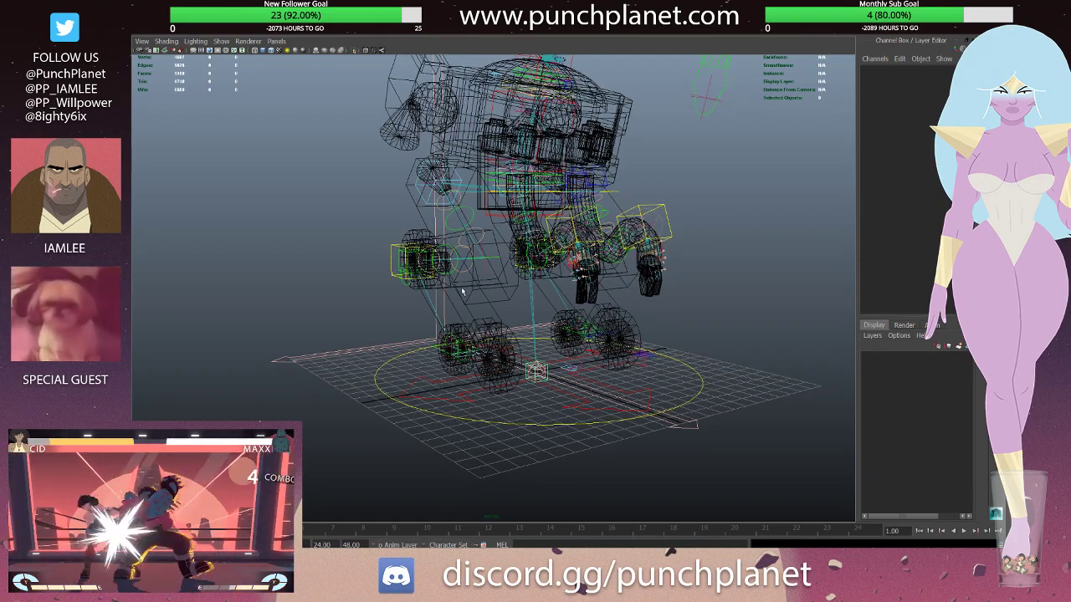
{"action": "key", "text": "5"}
{"action": "key", "text": "4"}
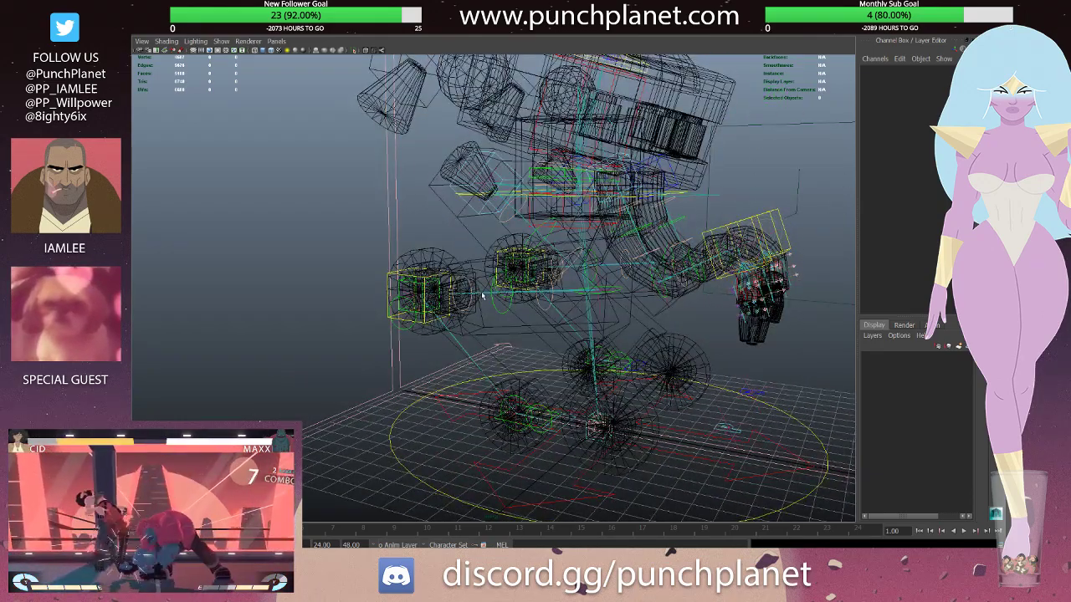
{"action": "scroll", "coordinate": [445, 287], "scroll_direction": "up", "scroll_amount": 3}
{"action": "left_click", "coordinate": [517, 308]}
{"action": "key", "text": "5"}
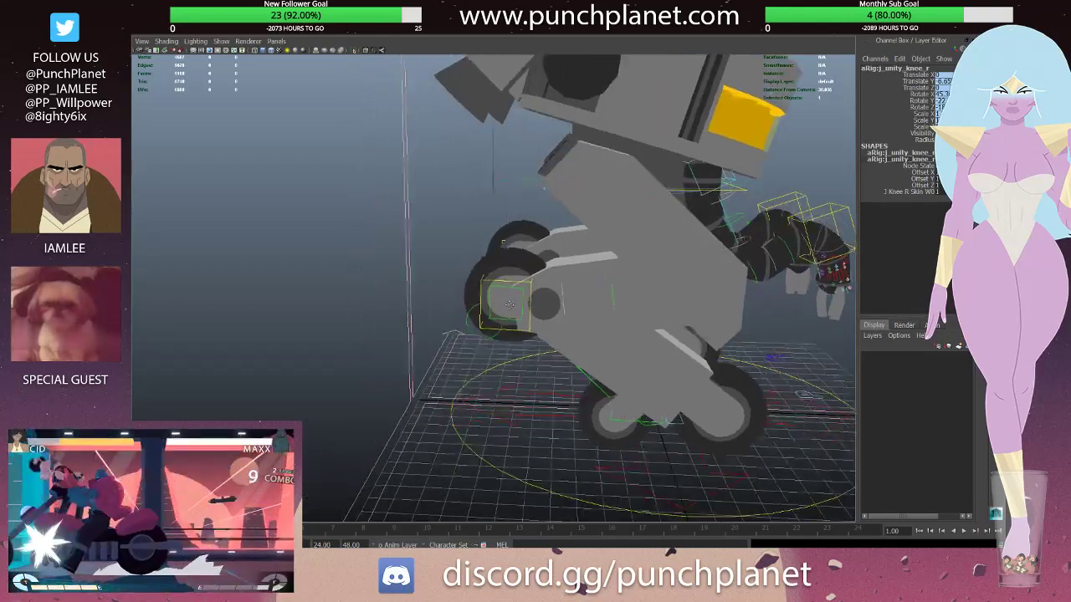
{"action": "scroll", "coordinate": [519, 302], "scroll_direction": "up", "scroll_amount": 3}
{"action": "key", "text": "ctrl+w"}
{"action": "left_click_drag", "start_coordinate": [539, 252], "coordinate": [544, 256], "text": "alt"}
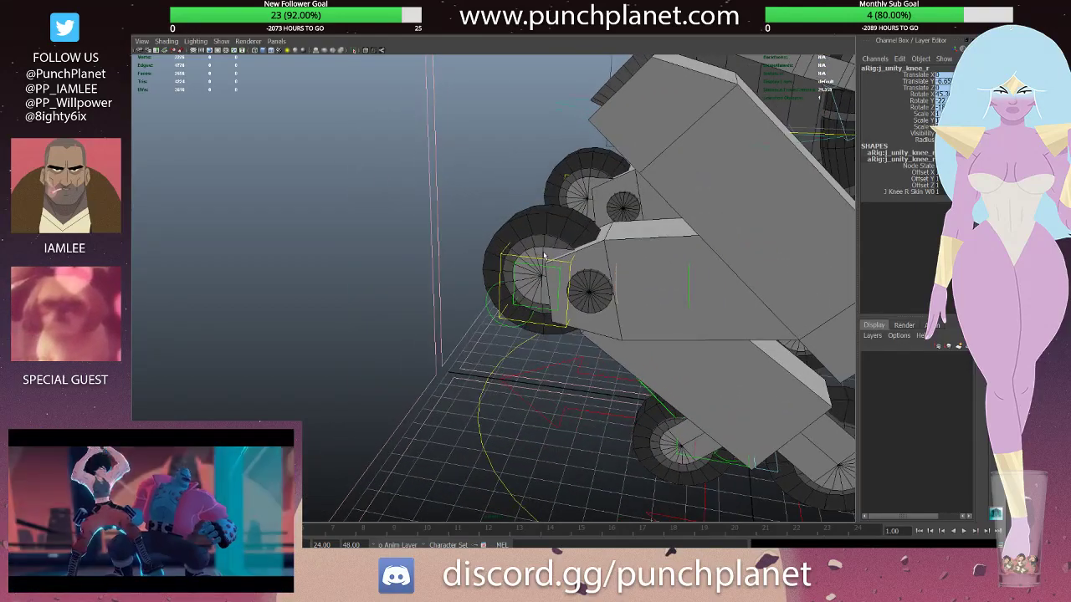
{"action": "left_click", "coordinate": [544, 253]}
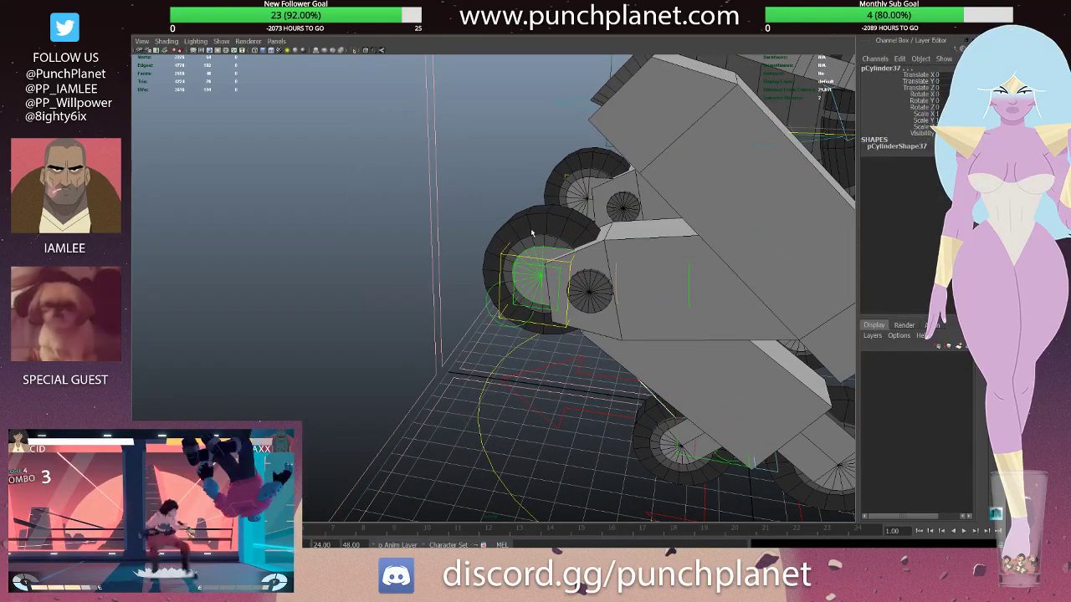
{"action": "left_click", "coordinate": [531, 234]}
{"action": "left_click_drag", "start_coordinate": [531, 234], "coordinate": [516, 219], "text": "alt"}
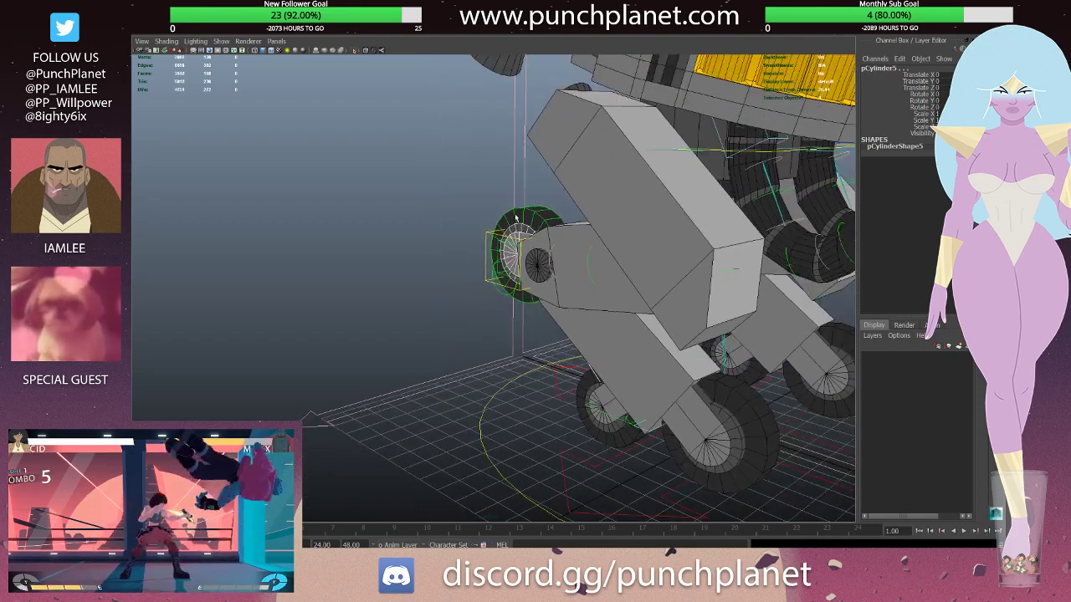
{"action": "left_click", "coordinate": [537, 260]}
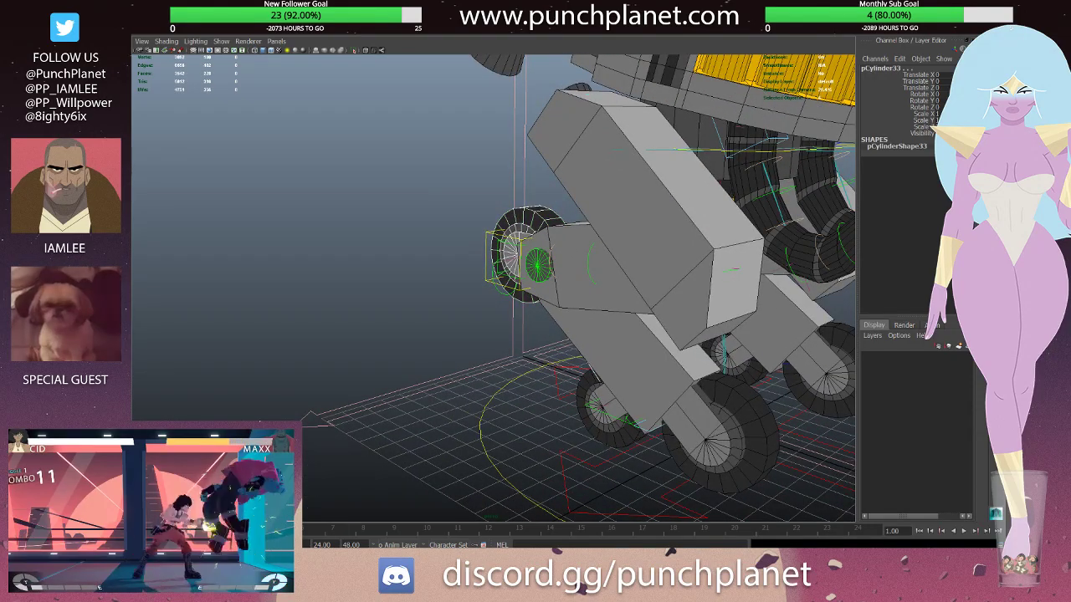
{"action": "left_click", "coordinate": [567, 233]}
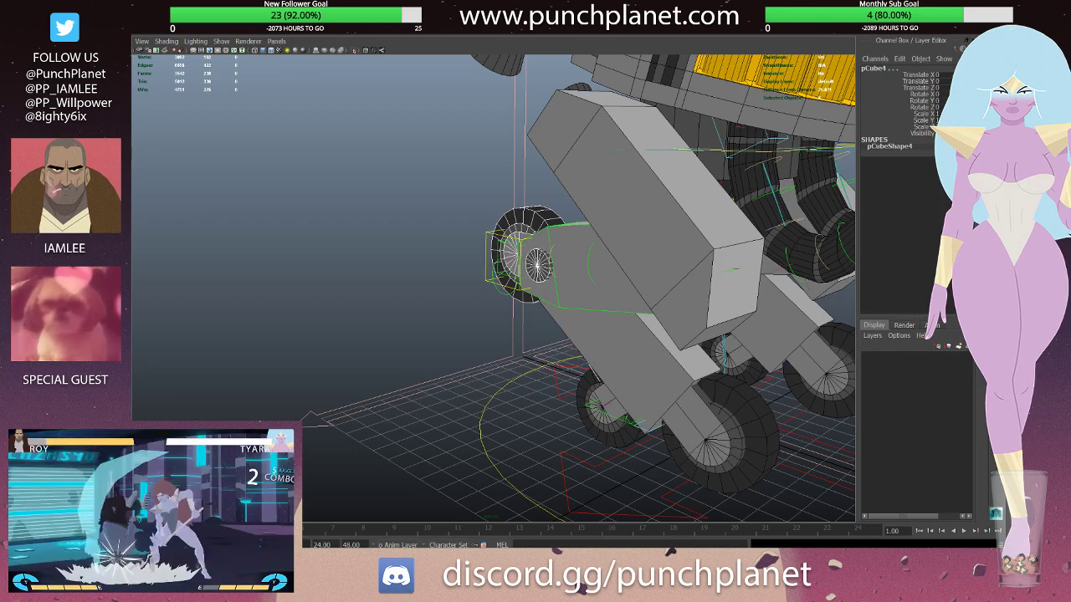
{"action": "left_click", "coordinate": [732, 269]}
{"action": "mouse_move", "coordinate": [641, 271]}
{"action": "left_mouse_down", "text": "alt"}
{"action": "mouse_move", "coordinate": [577, 181]}
{"action": "mouse_move", "coordinate": [509, 270]}
{"action": "mouse_move", "coordinate": [670, 326]}
{"action": "left_mouse_up", "text": "alt"}
{"action": "left_click", "coordinate": [555, 287]}
{"action": "left_click", "coordinate": [695, 326]}
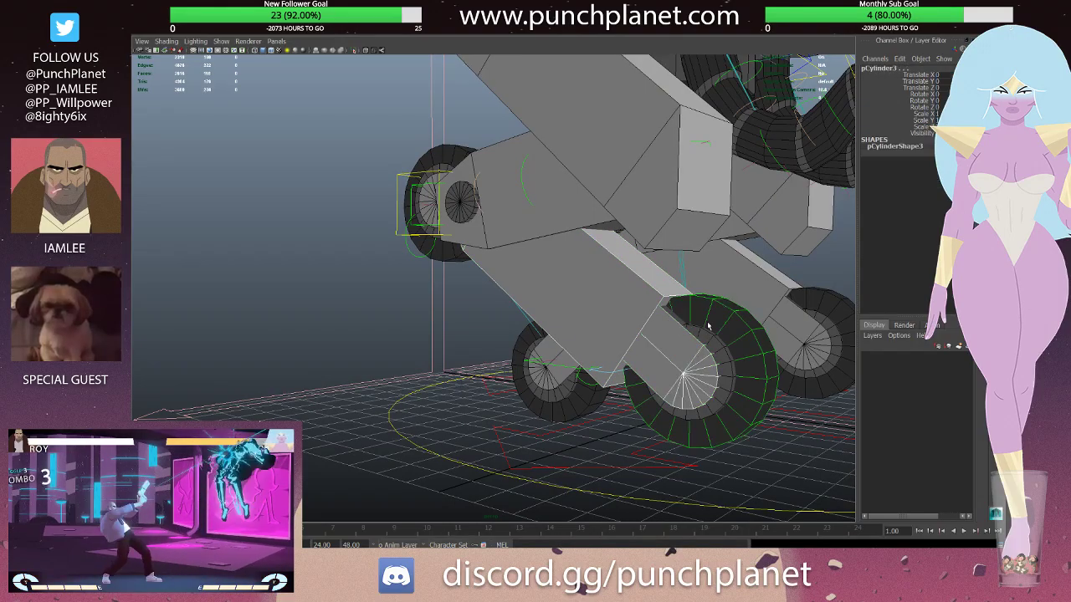
{"action": "left_click", "coordinate": [699, 325]}
{"action": "key", "text": "4"}
{"action": "mouse_move", "coordinate": [698, 325]}
{"action": "left_mouse_down", "text": "alt"}
{"action": "mouse_move", "coordinate": [593, 304]}
{"action": "mouse_move", "coordinate": [579, 365]}
{"action": "mouse_move", "coordinate": [586, 334]}
{"action": "mouse_move", "coordinate": [532, 317]}
{"action": "mouse_move", "coordinate": [542, 317]}
{"action": "mouse_move", "coordinate": [473, 261]}
{"action": "mouse_move", "coordinate": [574, 352]}
{"action": "left_mouse_up", "text": "alt"}
{"action": "left_click", "coordinate": [593, 304]}
{"action": "left_click", "coordinate": [586, 335]}
{"action": "left_click", "coordinate": [532, 316]}
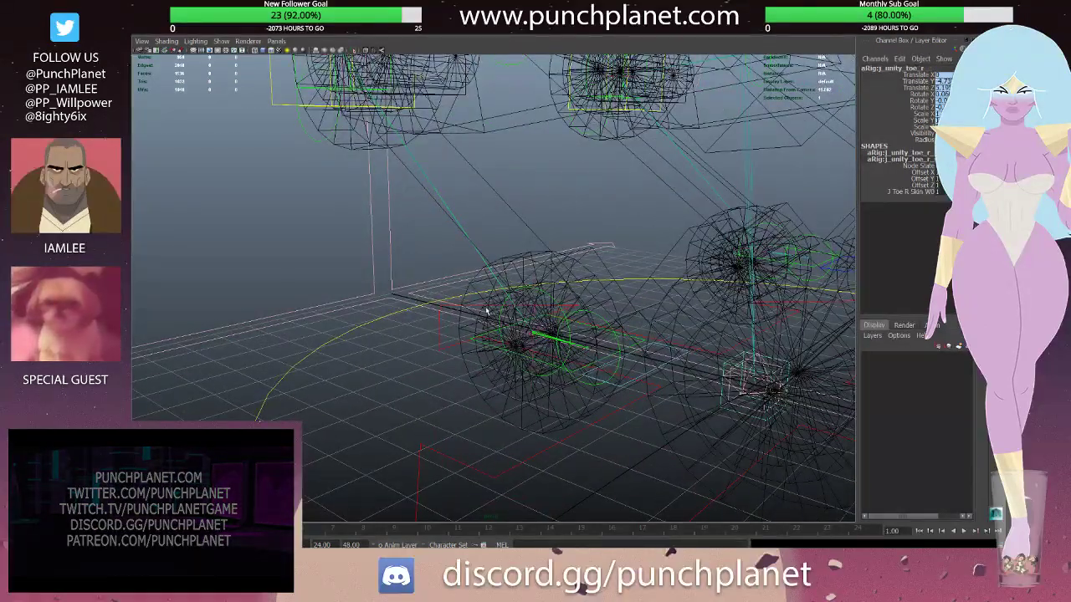
{"action": "left_click", "coordinate": [498, 194]}
{"action": "left_click", "coordinate": [497, 191]}
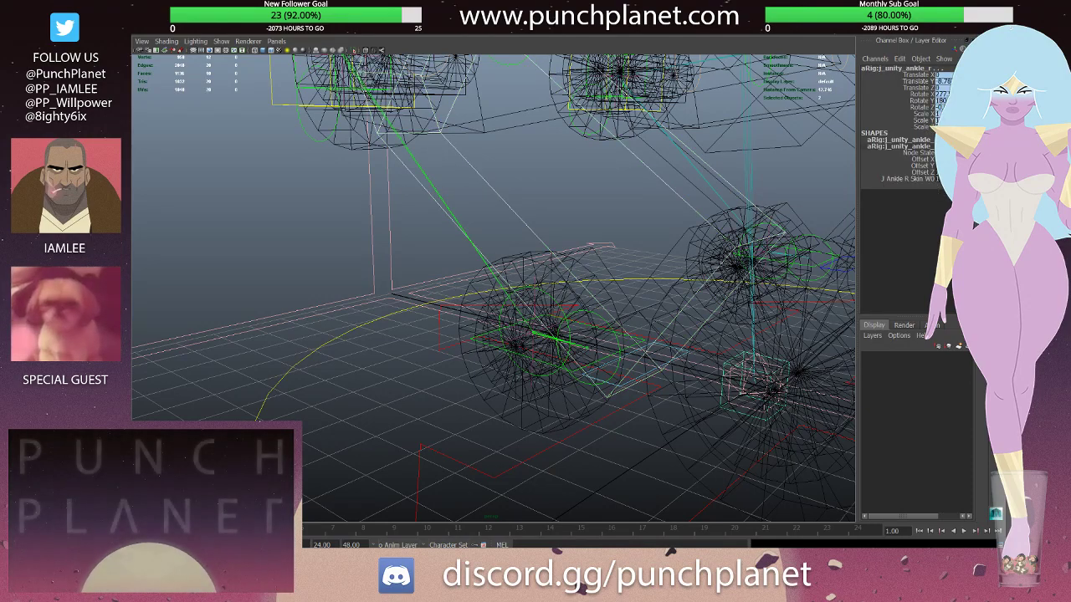
{"action": "left_click", "coordinate": [538, 335]}
{"action": "key", "text": "Down"}
{"action": "key", "text": "5"}
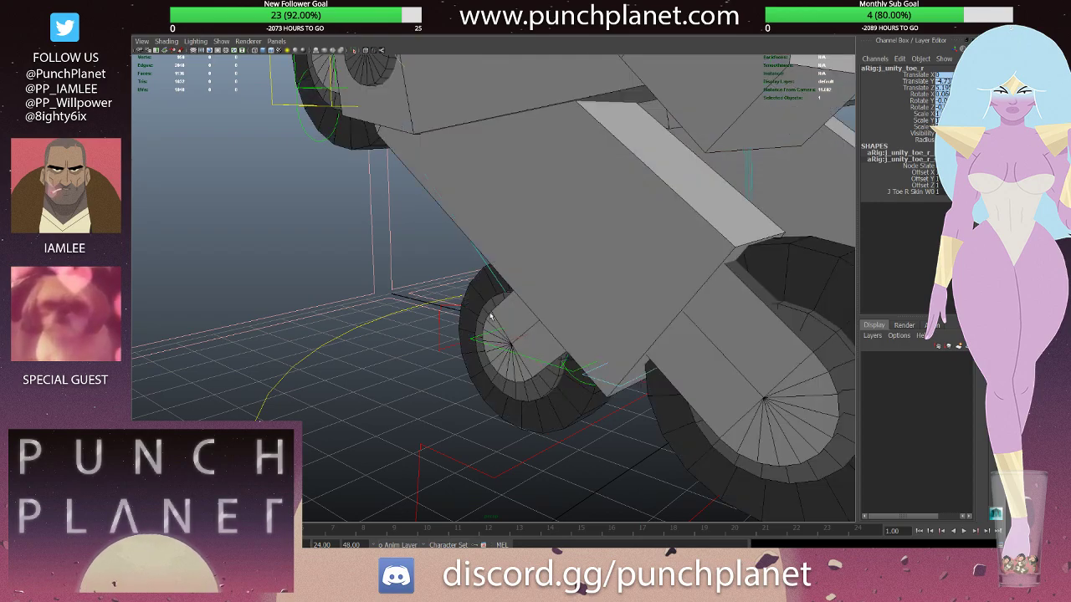
{"action": "left_click", "coordinate": [497, 313]}
{"action": "mouse_move", "coordinate": [497, 313]}
{"action": "left_mouse_down", "text": "alt"}
{"action": "mouse_move", "coordinate": [518, 257]}
{"action": "mouse_move", "coordinate": [709, 289]}
{"action": "mouse_move", "coordinate": [556, 244]}
{"action": "mouse_move", "coordinate": [572, 239]}
{"action": "left_mouse_up", "text": "alt"}
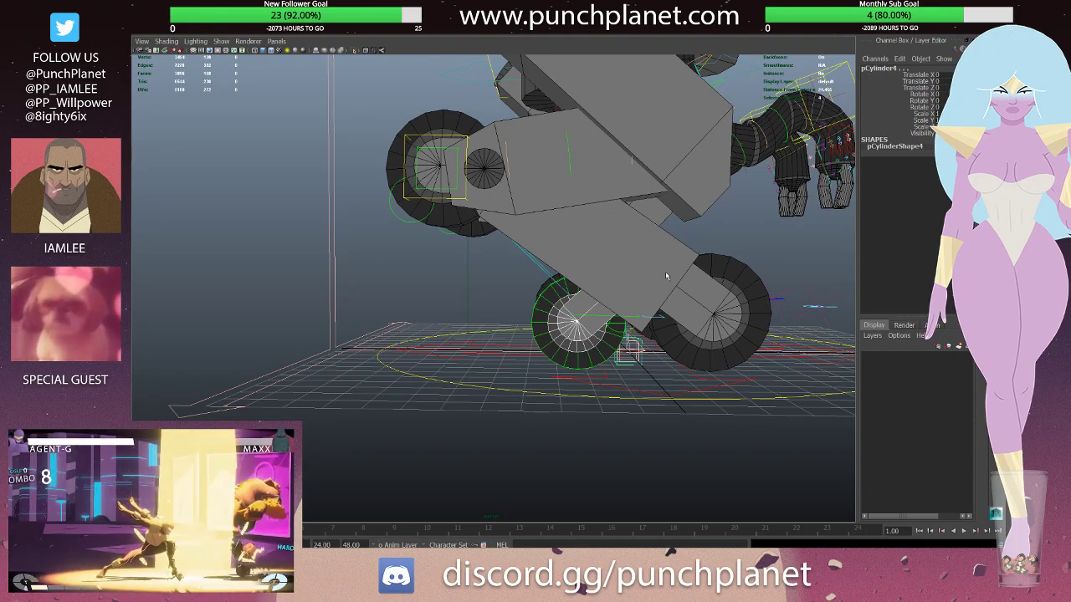
{"action": "left_click_drag", "start_coordinate": [666, 276], "coordinate": [530, 287], "text": "alt"}
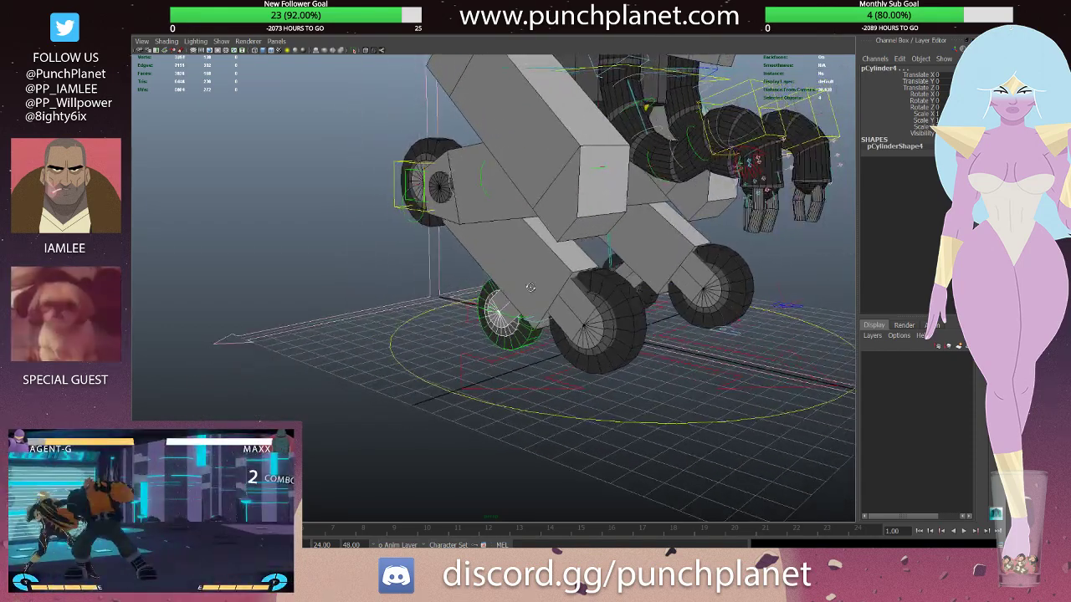
{"action": "left_click", "coordinate": [392, 163]}
{"action": "left_click", "coordinate": [396, 163]}
{"action": "mouse_move", "coordinate": [397, 163]}
{"action": "left_mouse_down", "text": "alt"}
{"action": "mouse_move", "coordinate": [436, 165]}
{"action": "mouse_move", "coordinate": [415, 216]}
{"action": "mouse_move", "coordinate": [434, 257]}
{"action": "left_mouse_up", "text": "alt"}
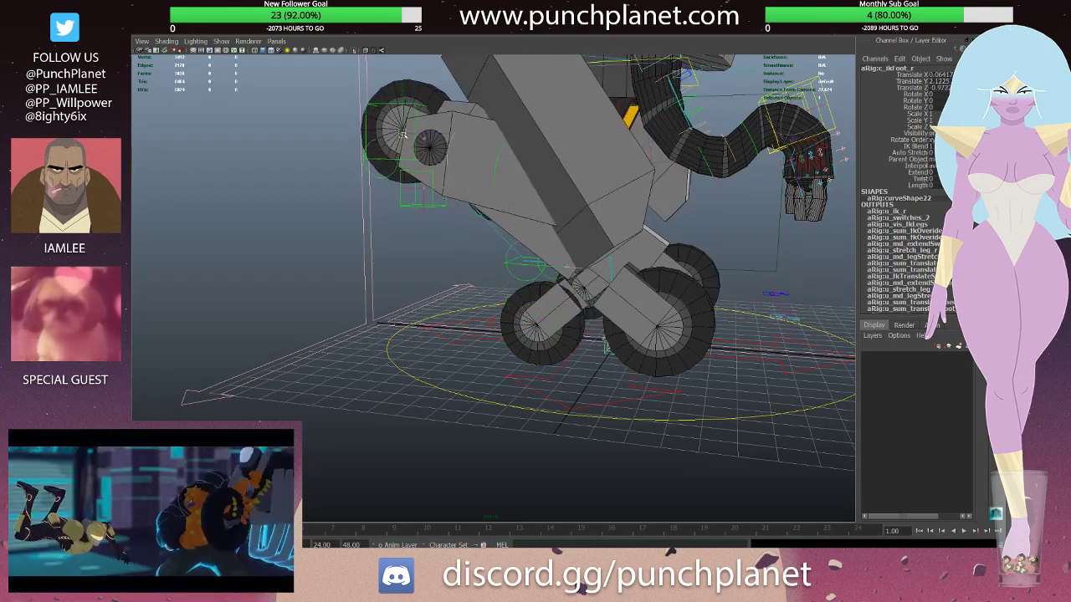
{"action": "key", "text": "ctrl+z"}
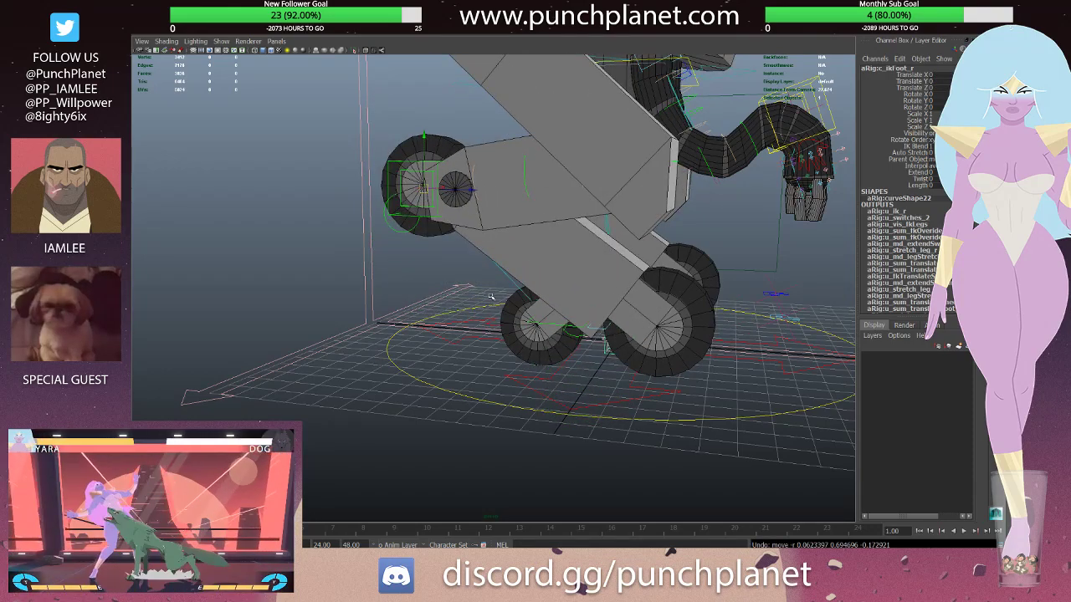
{"action": "left_click", "coordinate": [409, 174]}
{"action": "mouse_move", "coordinate": [410, 177]}
{"action": "left_mouse_down"}
{"action": "mouse_move", "coordinate": [469, 276]}
{"action": "mouse_move", "coordinate": [656, 240]}
{"action": "left_mouse_up"}
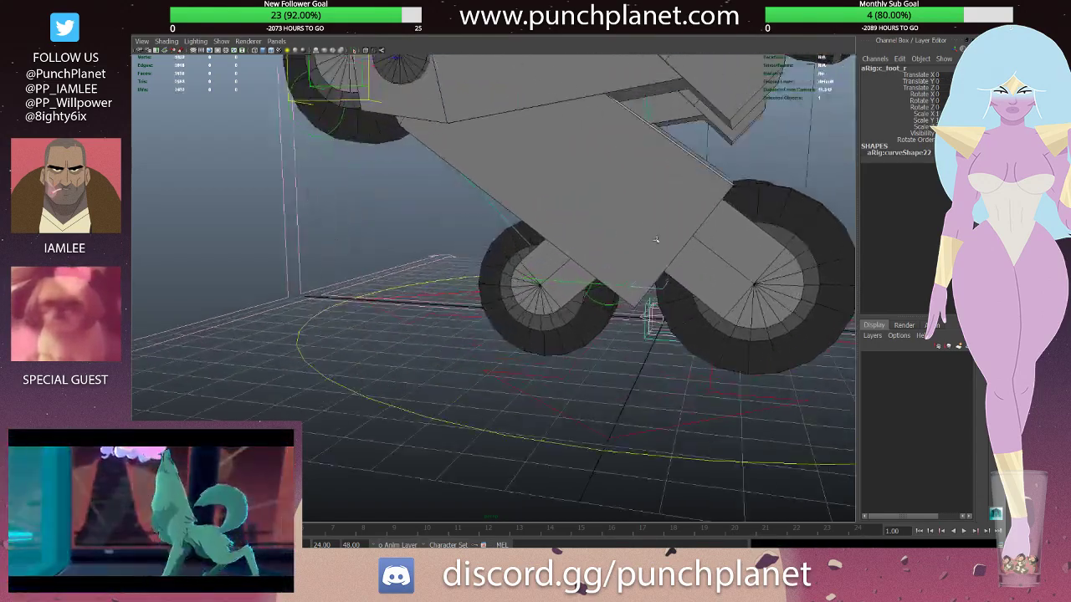
{"action": "mouse_move", "coordinate": [748, 223]}
{"action": "left_mouse_down", "text": "alt"}
{"action": "mouse_move", "coordinate": [586, 251]}
{"action": "mouse_move", "coordinate": [553, 239]}
{"action": "left_mouse_up", "text": "alt"}
{"action": "left_click", "coordinate": [573, 267]}
{"action": "left_click", "coordinate": [508, 325]}
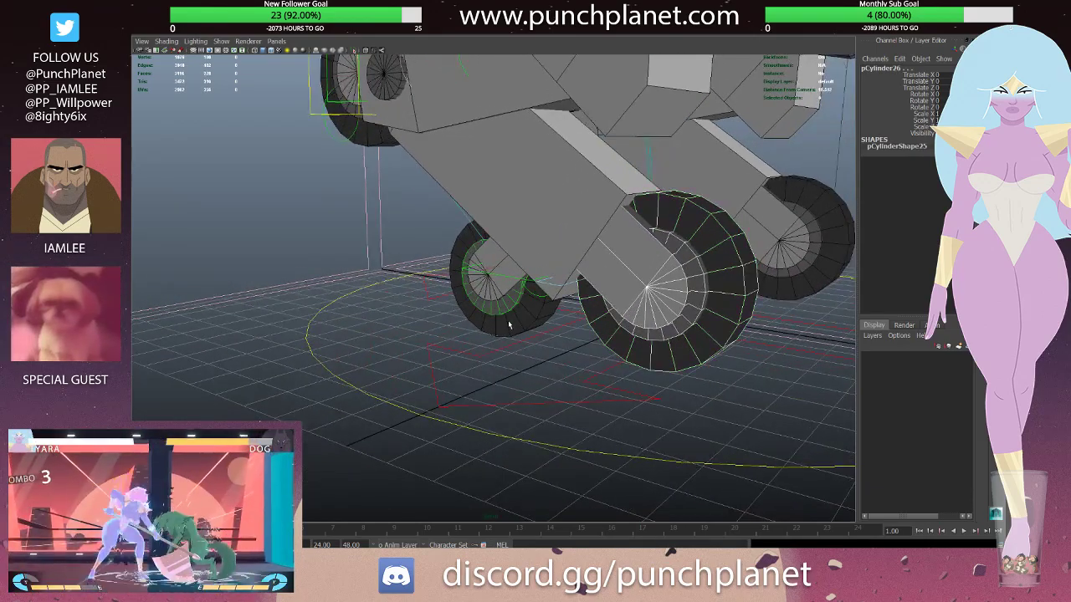
{"action": "left_click", "coordinate": [504, 260]}
{"action": "key", "text": "4"}
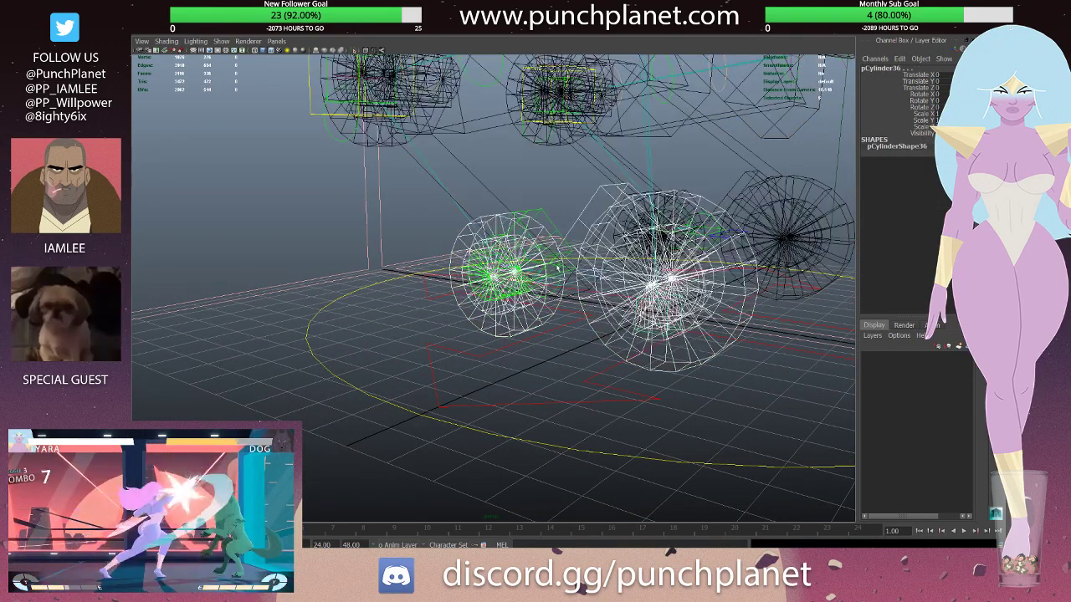
{"action": "left_click_drag", "start_coordinate": [558, 269], "coordinate": [543, 243], "text": "alt"}
{"action": "left_click", "coordinate": [552, 263], "text": "shift"}
{"action": "key", "text": "ctrl+z"}
{"action": "left_click", "coordinate": [553, 264], "text": "shift"}
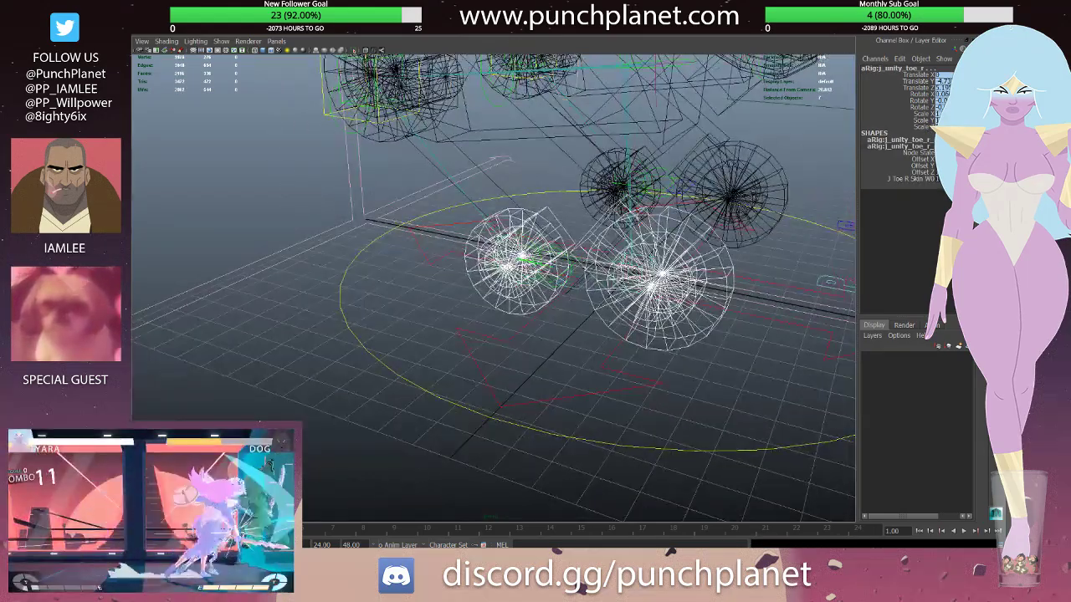
{"action": "key", "text": "5"}
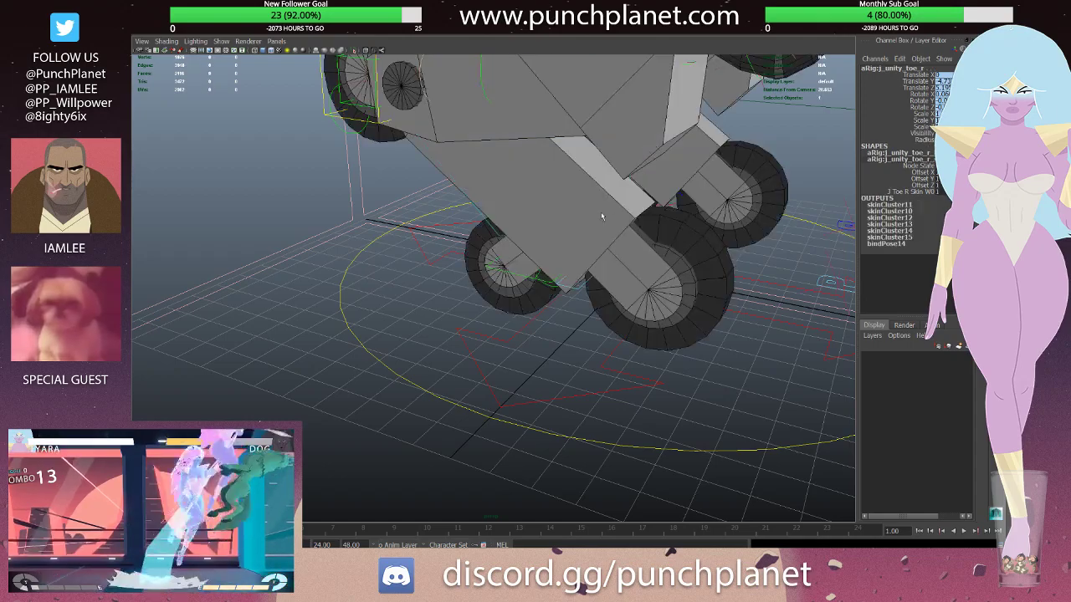
{"action": "left_click_drag", "start_coordinate": [536, 260], "coordinate": [414, 166], "text": "alt"}
{"action": "left_click", "coordinate": [373, 111]}
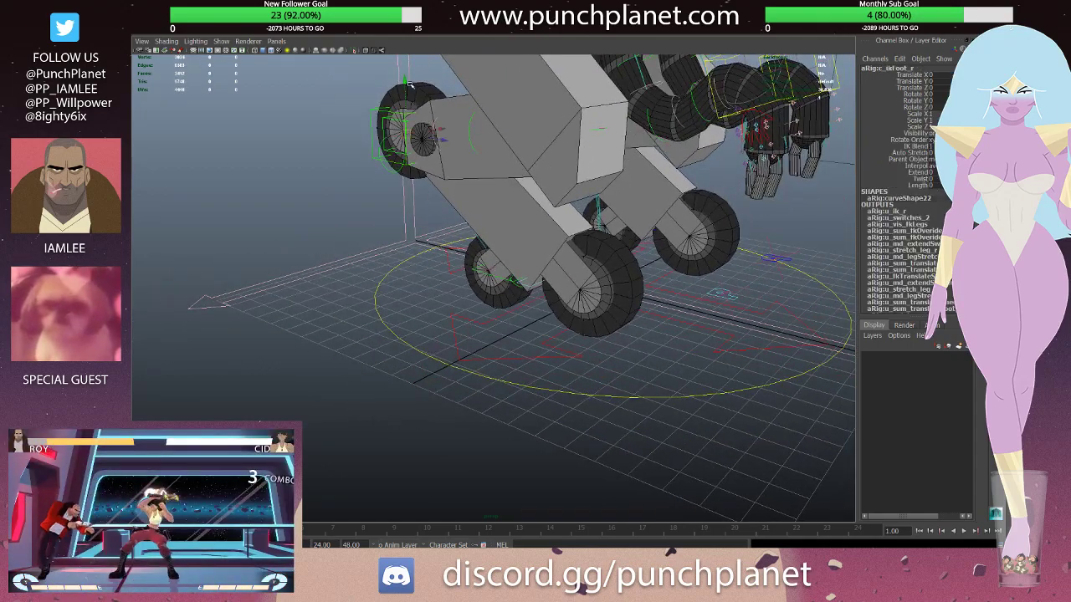
{"action": "left_click_drag", "start_coordinate": [408, 84], "coordinate": [419, 98]}
{"action": "key", "text": "ctrl+z"}
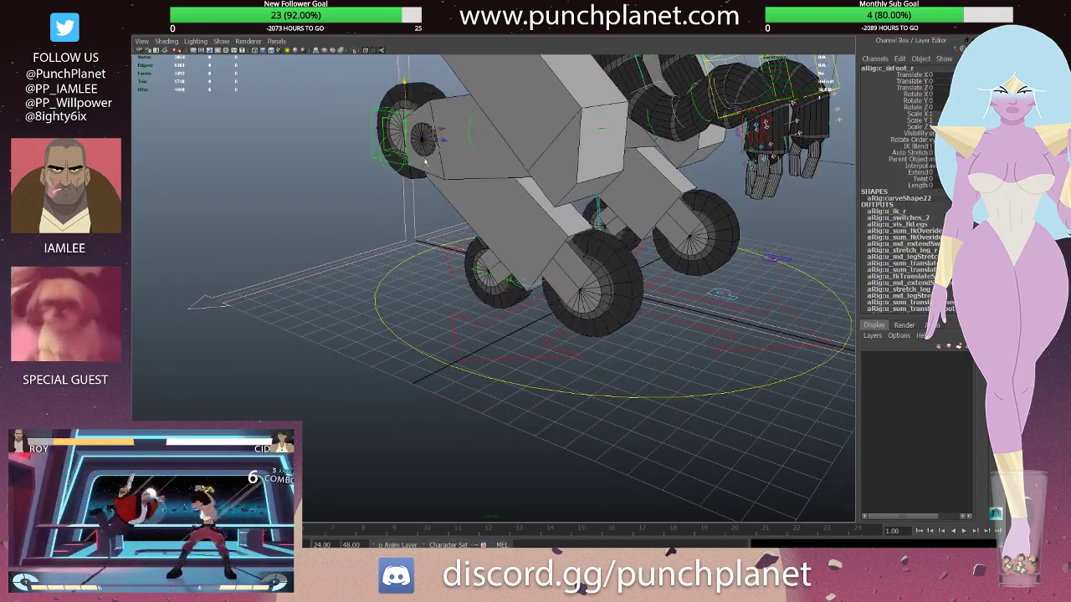
{"action": "left_click", "coordinate": [402, 118]}
{"action": "mouse_move", "coordinate": [404, 81]}
{"action": "left_mouse_down"}
{"action": "mouse_move", "coordinate": [420, 160]}
{"action": "mouse_move", "coordinate": [529, 151]}
{"action": "left_mouse_up"}
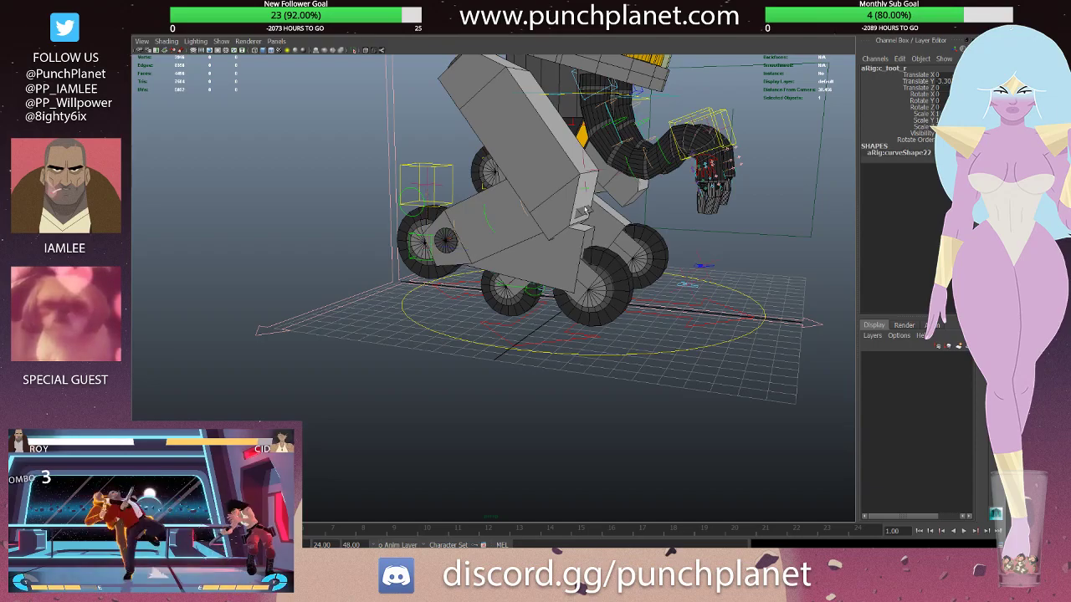
{"action": "key", "text": "ctrl+z"}
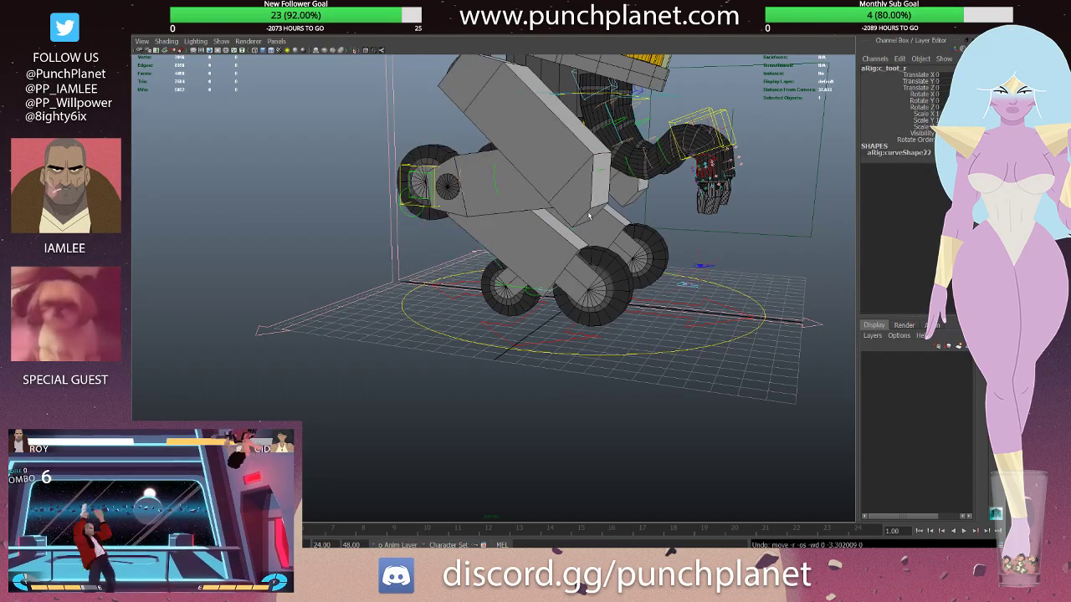
{"action": "key", "text": "4"}
{"action": "left_click", "coordinate": [591, 201]}
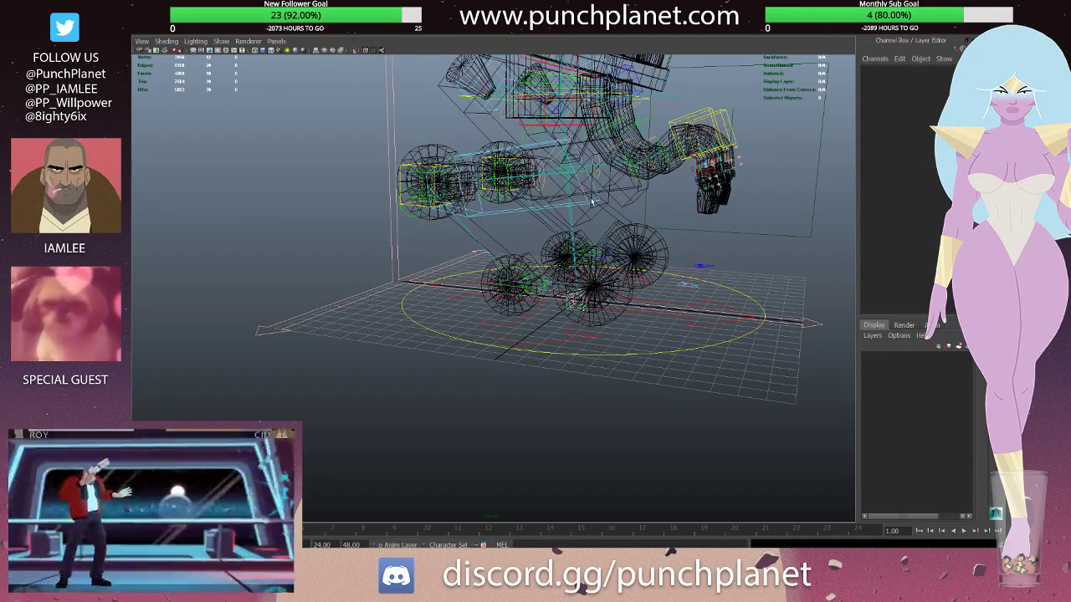
{"action": "left_click", "coordinate": [592, 201]}
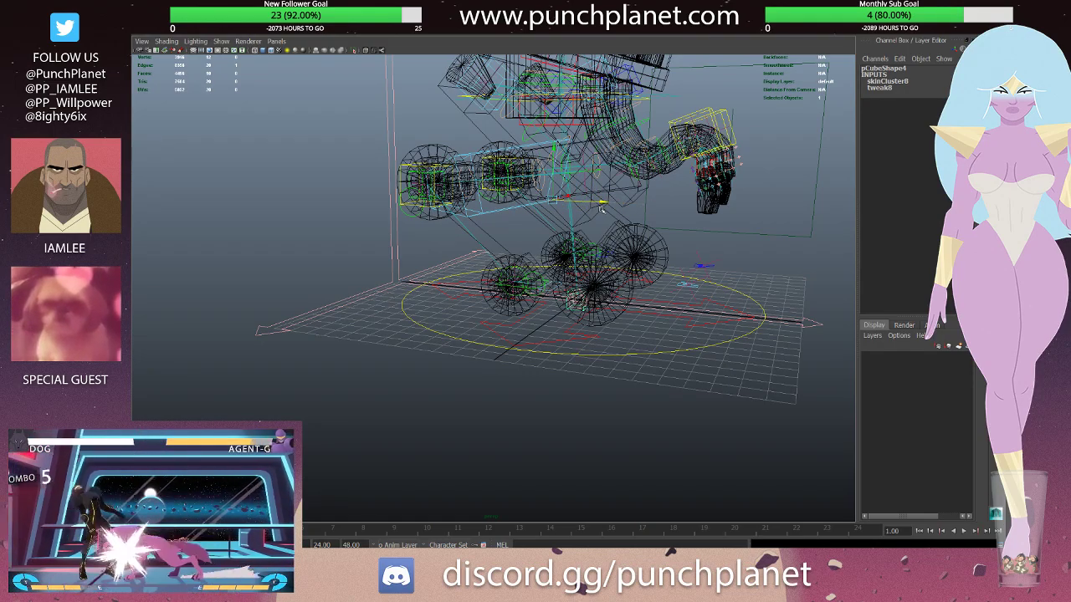
{"action": "mouse_move", "coordinate": [699, 200]}
{"action": "left_mouse_down", "text": "alt"}
{"action": "mouse_move", "coordinate": [583, 306]}
{"action": "mouse_move", "coordinate": [510, 276]}
{"action": "left_mouse_up", "text": "alt"}
{"action": "left_click", "coordinate": [647, 195]}
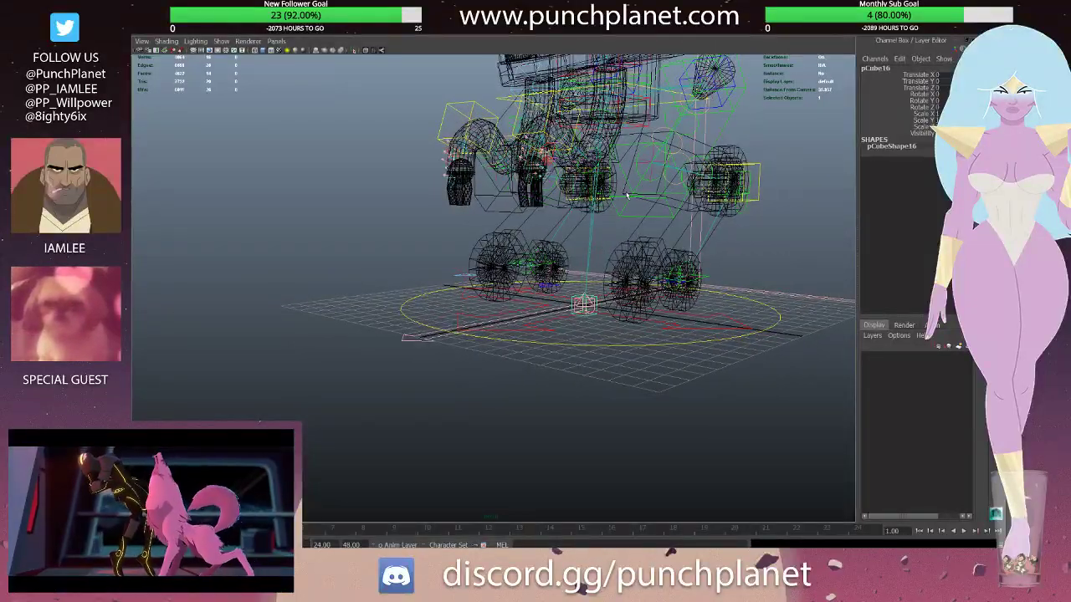
{"action": "left_click", "coordinate": [649, 200]}
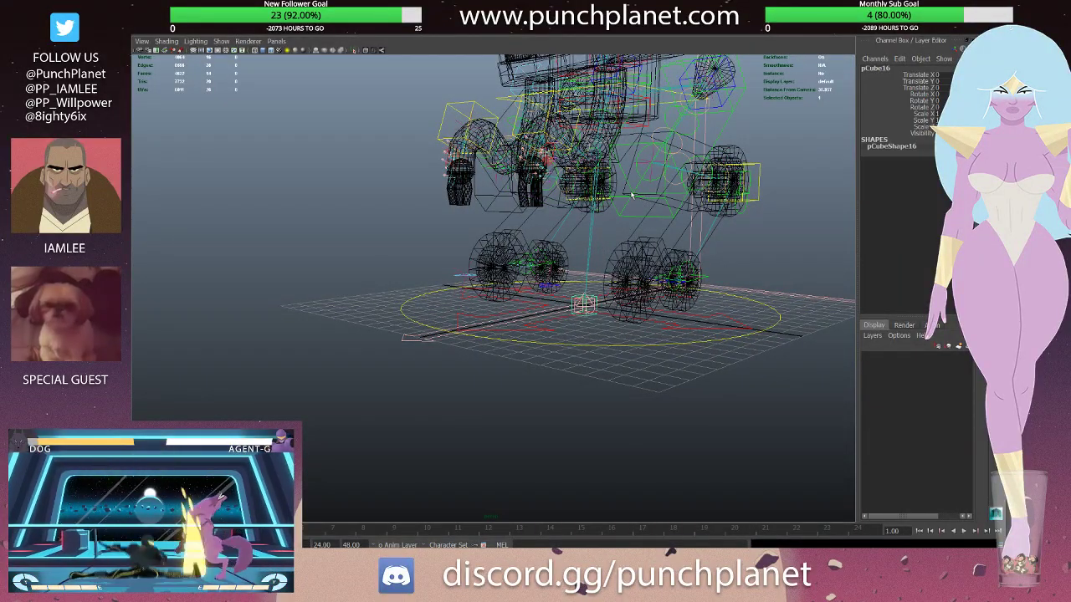
{"action": "left_click", "coordinate": [712, 201]}
{"action": "left_click_drag", "start_coordinate": [711, 201], "coordinate": [564, 211], "text": "alt"}
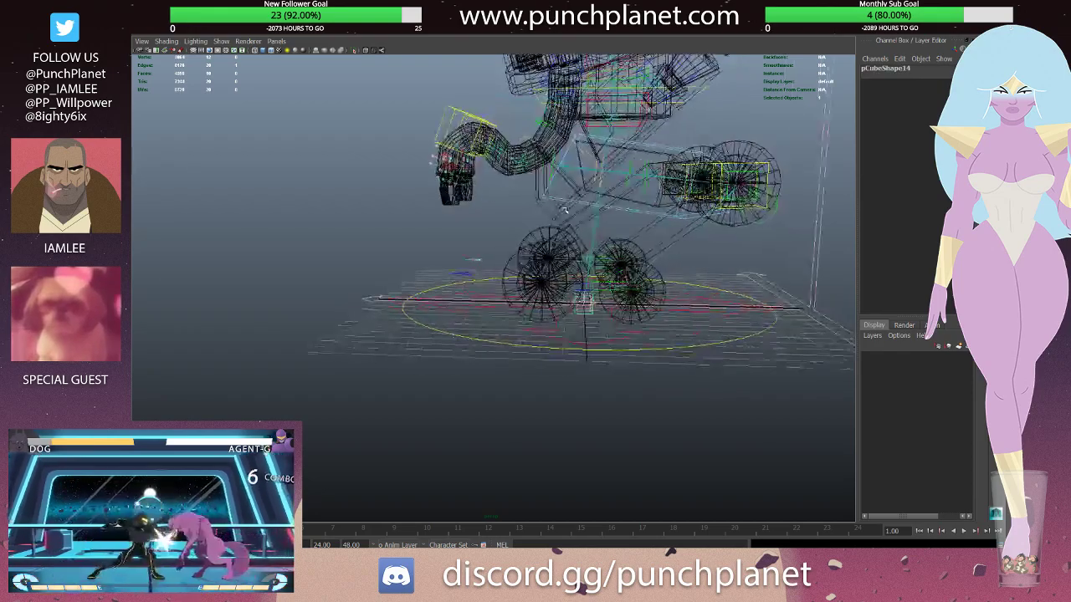
{"action": "key", "text": "w"}
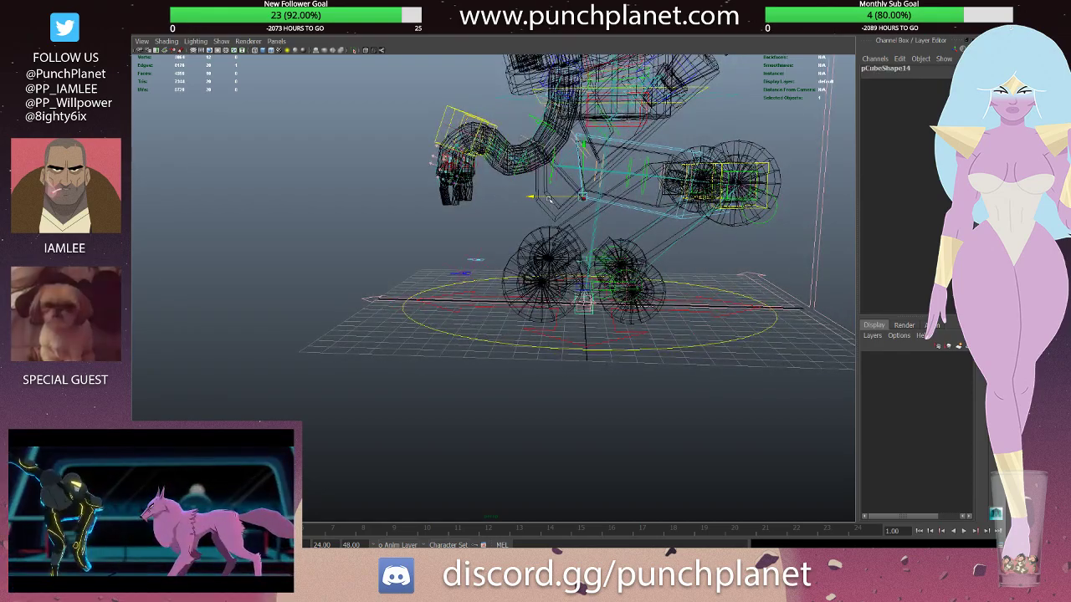
{"action": "key", "text": "z"}
{"action": "key", "text": "z"}
{"action": "key", "text": "z"}
{"action": "key", "text": "z"}
{"action": "key", "text": "z"}
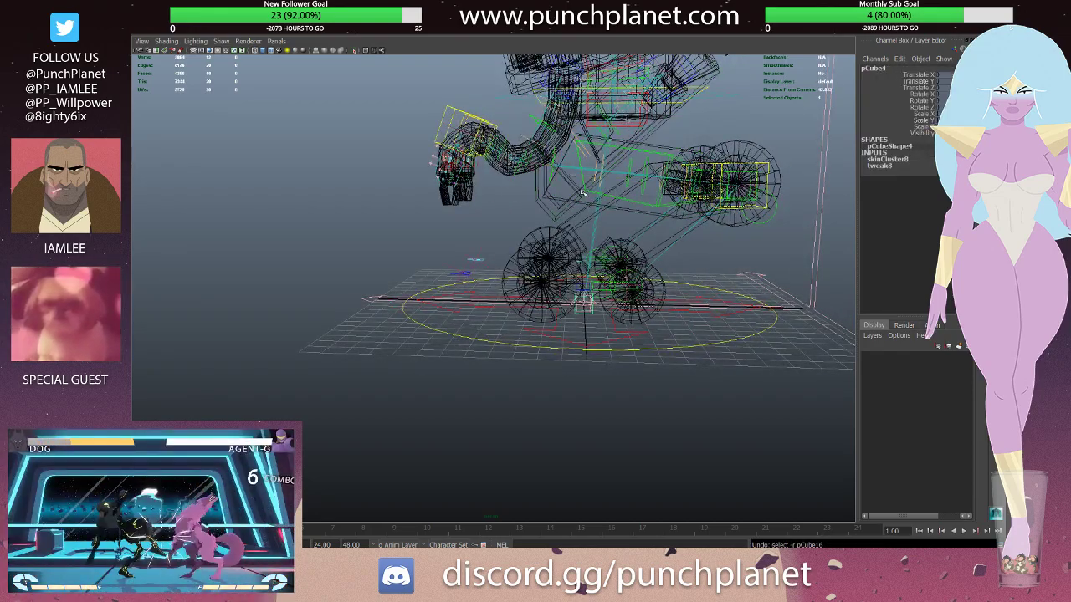
{"action": "key", "text": "z"}
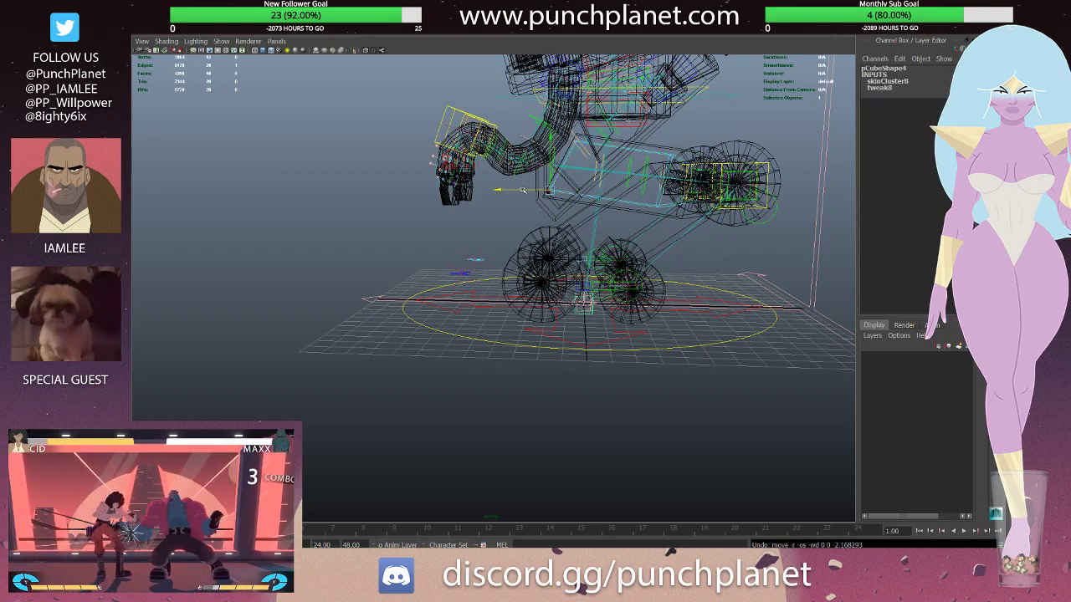
{"action": "left_click_drag", "start_coordinate": [506, 191], "coordinate": [529, 190]}
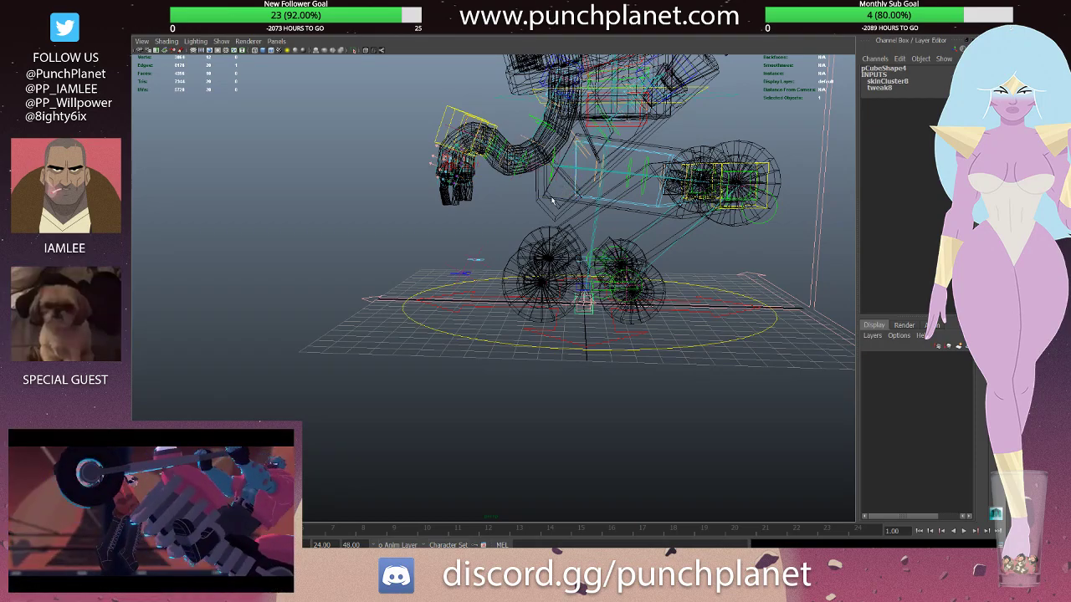
{"action": "key", "text": "z"}
{"action": "left_click_drag", "start_coordinate": [553, 201], "coordinate": [584, 193], "text": "alt"}
{"action": "key", "text": "z"}
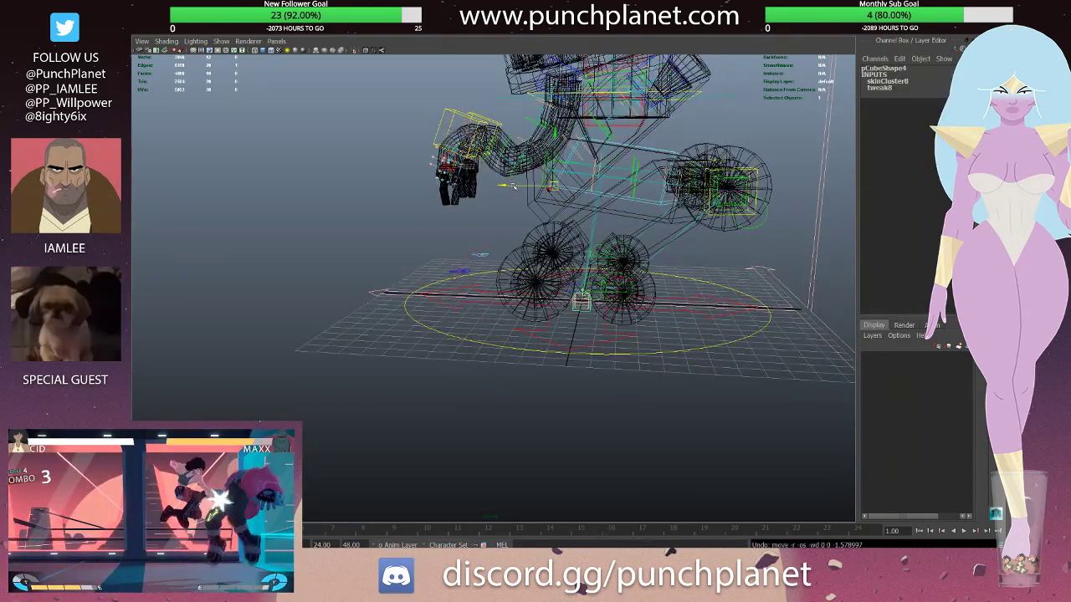
{"action": "left_click_drag", "start_coordinate": [513, 186], "coordinate": [529, 188]}
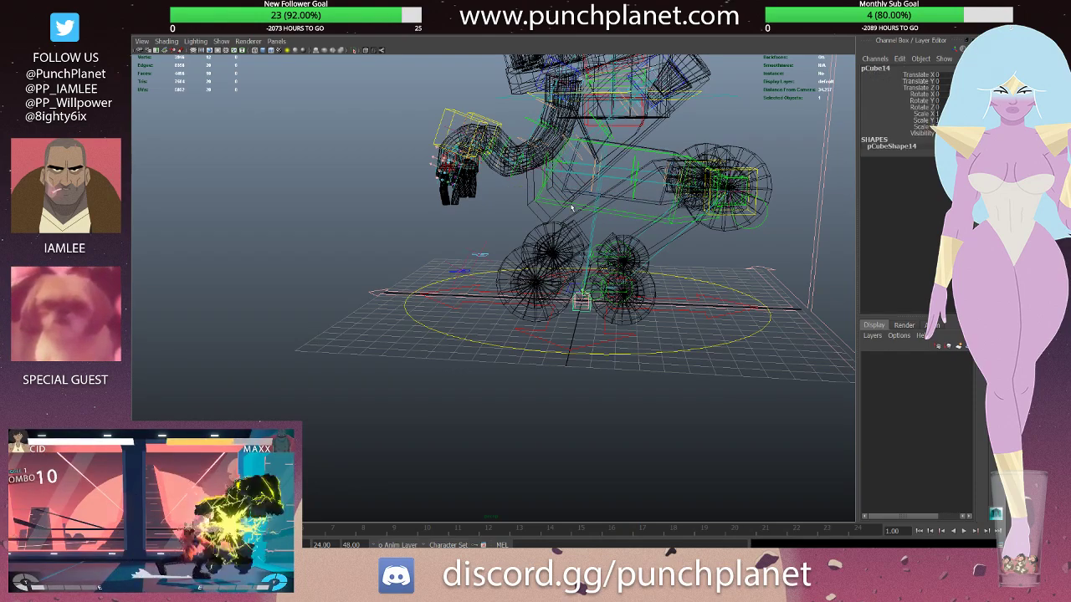
{"action": "left_click_drag", "start_coordinate": [571, 206], "coordinate": [527, 199], "text": "alt"}
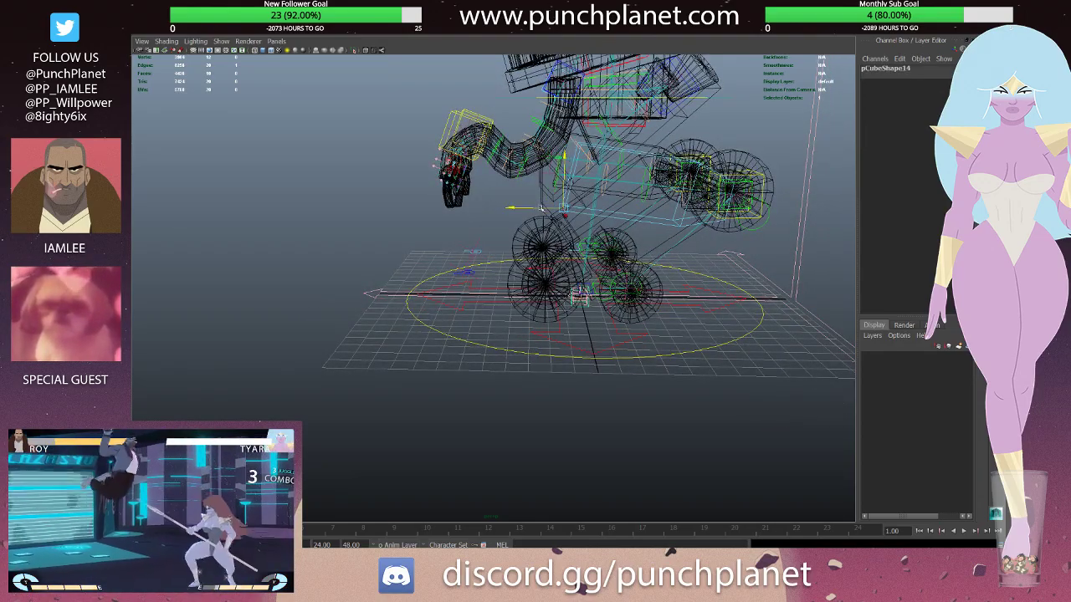
{"action": "mouse_move", "coordinate": [527, 208]}
{"action": "left_mouse_down", "text": "alt"}
{"action": "mouse_move", "coordinate": [677, 212]}
{"action": "mouse_move", "coordinate": [426, 194]}
{"action": "mouse_move", "coordinate": [509, 198]}
{"action": "mouse_move", "coordinate": [469, 209]}
{"action": "mouse_move", "coordinate": [522, 249]}
{"action": "mouse_move", "coordinate": [544, 207]}
{"action": "mouse_move", "coordinate": [655, 208]}
{"action": "left_mouse_up", "text": "alt"}
{"action": "key", "text": "5"}
{"action": "left_click", "coordinate": [429, 201]}
{"action": "key", "text": "ctrl+z"}
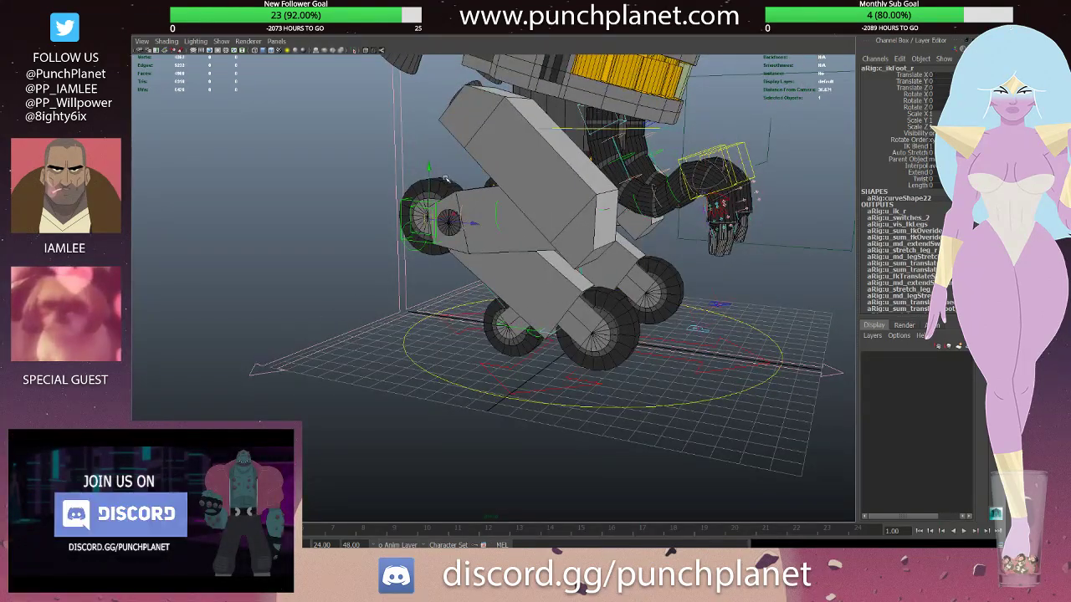
- Try pulling the right foot IK control, undo the move, and save the scene
{"action": "mouse_move", "coordinate": [431, 173]}
{"action": "left_mouse_down"}
{"action": "mouse_move", "coordinate": [437, 280]}
{"action": "mouse_move", "coordinate": [564, 244]}
{"action": "mouse_move", "coordinate": [548, 185]}
{"action": "left_mouse_up"}
{"action": "key", "text": "ctrl+z"}
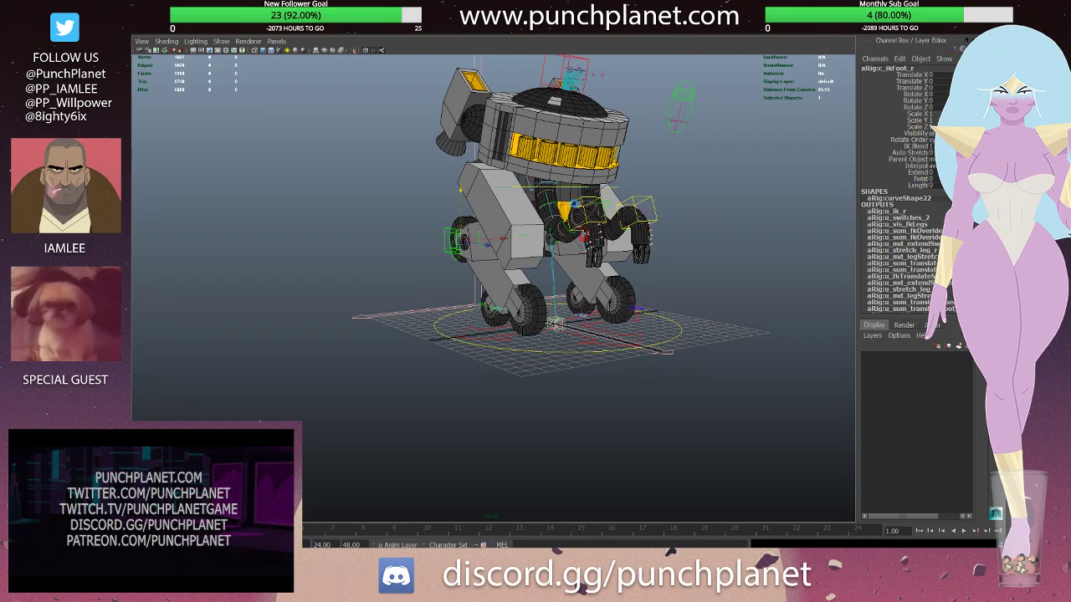
{"action": "key", "text": "ctrl+s"}
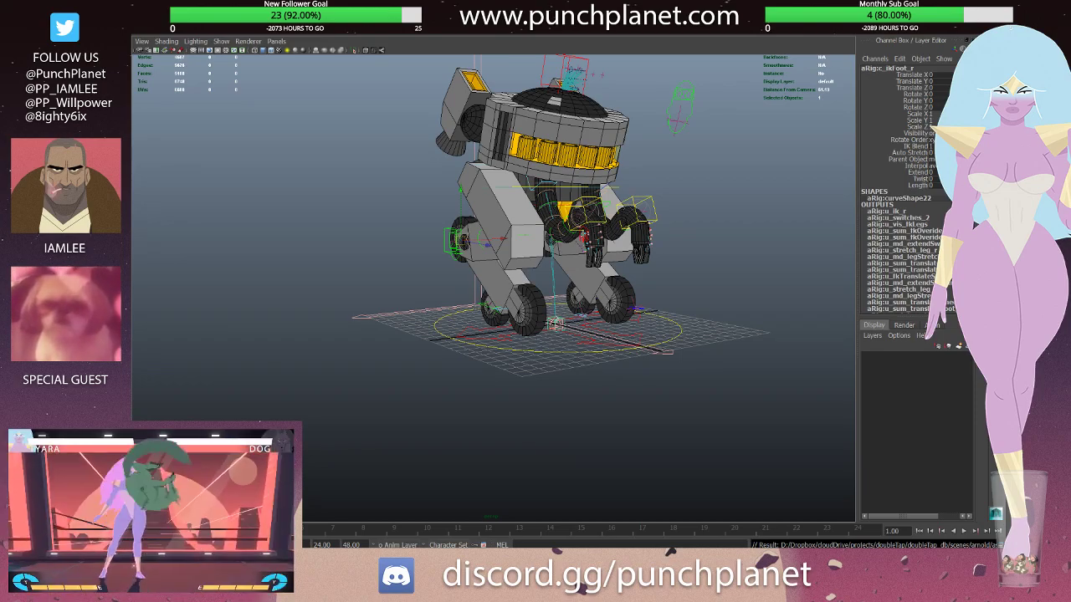
- Zoom in, orbit to the robot's other side, and select grey leg block pCube16 in wireframe
{"action": "scroll", "coordinate": [596, 240], "scroll_direction": "up", "scroll_amount": 1}
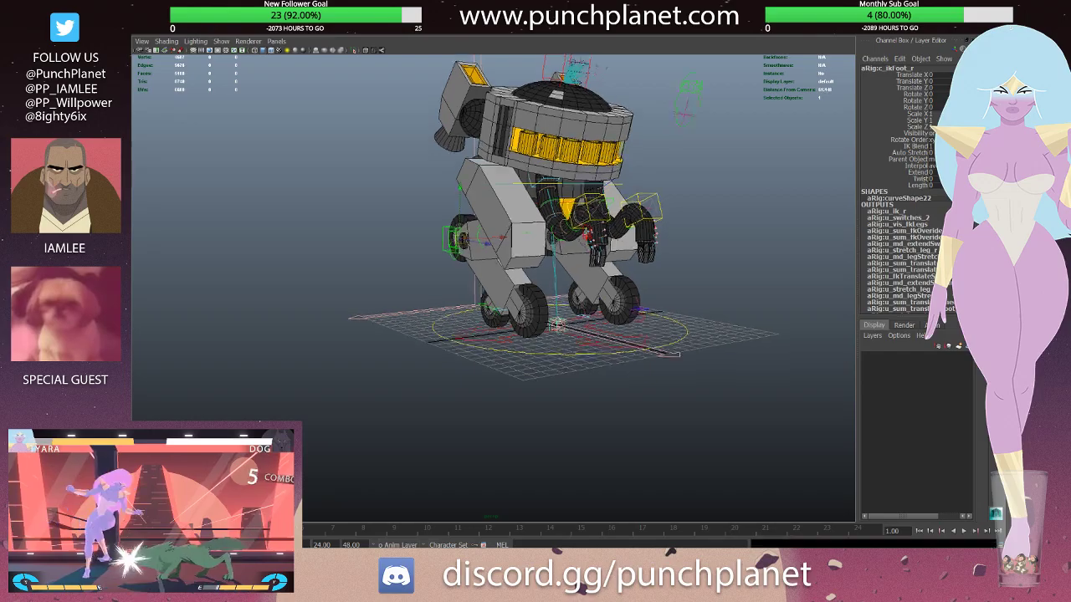
{"action": "scroll", "coordinate": [596, 240], "scroll_direction": "up", "scroll_amount": 2}
{"action": "scroll", "coordinate": [596, 240], "scroll_direction": "up", "scroll_amount": 2}
{"action": "scroll", "coordinate": [596, 240], "scroll_direction": "up", "scroll_amount": 2}
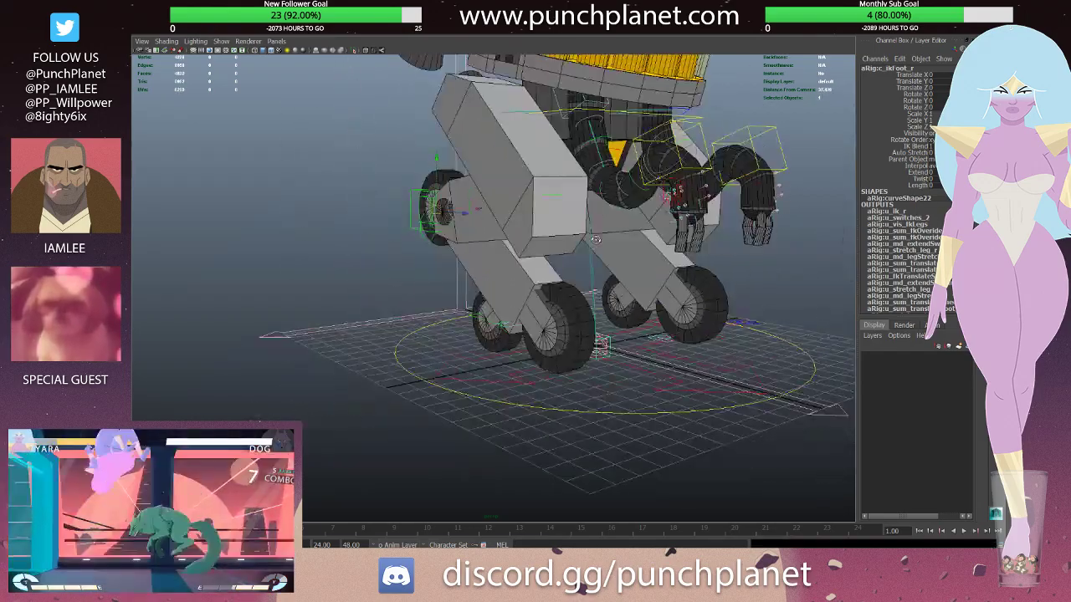
{"action": "left_click_drag", "start_coordinate": [596, 240], "coordinate": [713, 156], "text": "alt"}
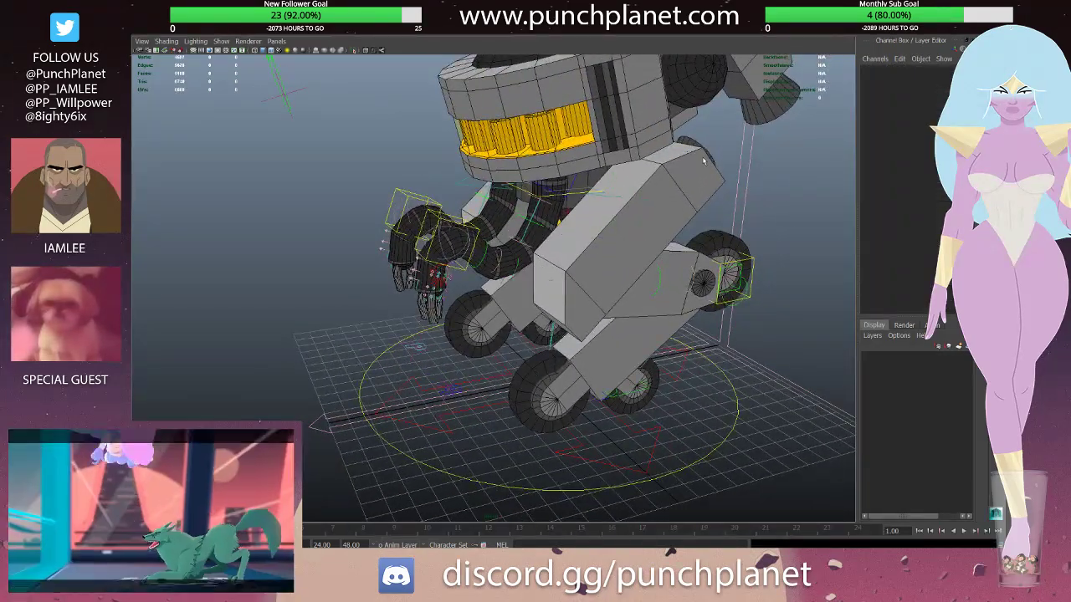
{"action": "left_click", "coordinate": [696, 150]}
{"action": "left_click", "coordinate": [690, 153]}
{"action": "left_click", "coordinate": [685, 155]}
{"action": "key", "text": "4"}
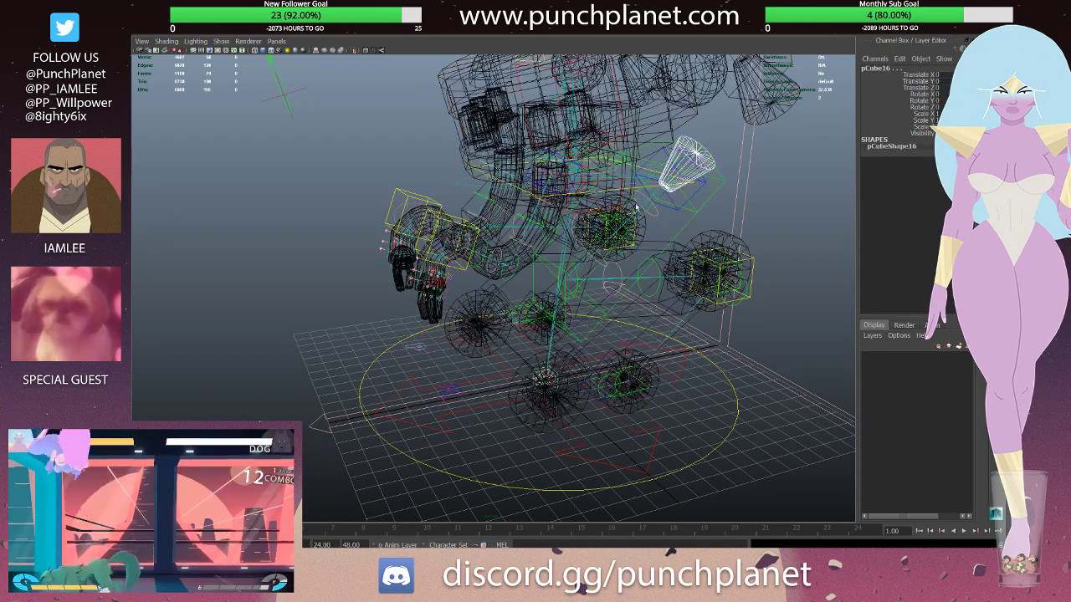
- Inspect the hip and knee joints and the wheel hub cylinder for their skin bindings
{"action": "left_click", "coordinate": [645, 210]}
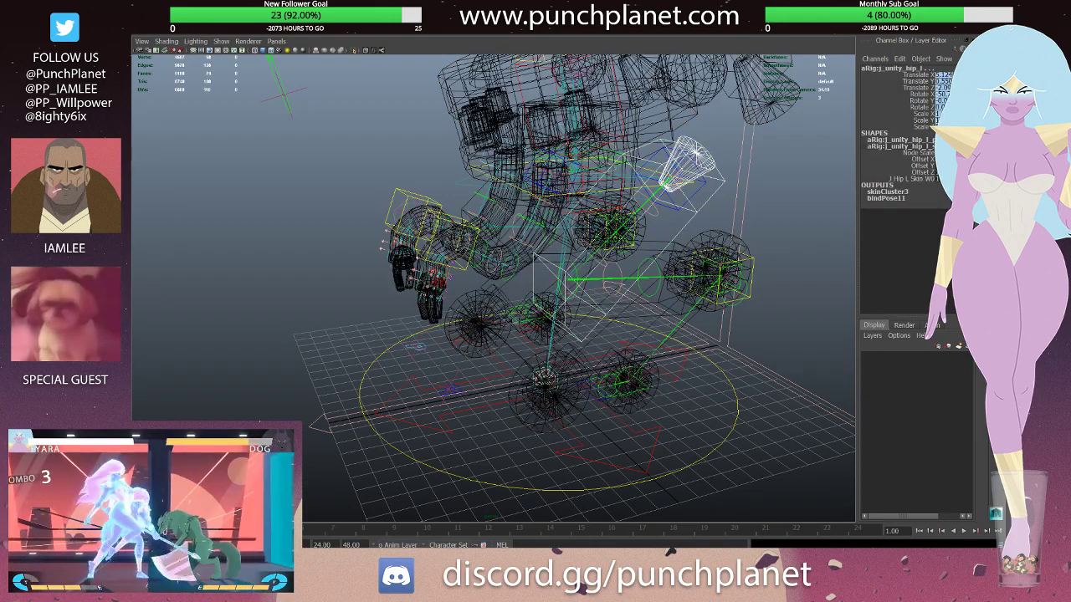
{"action": "key", "text": "ctrl+z"}
{"action": "left_click_drag", "start_coordinate": [643, 205], "coordinate": [647, 176], "text": "alt"}
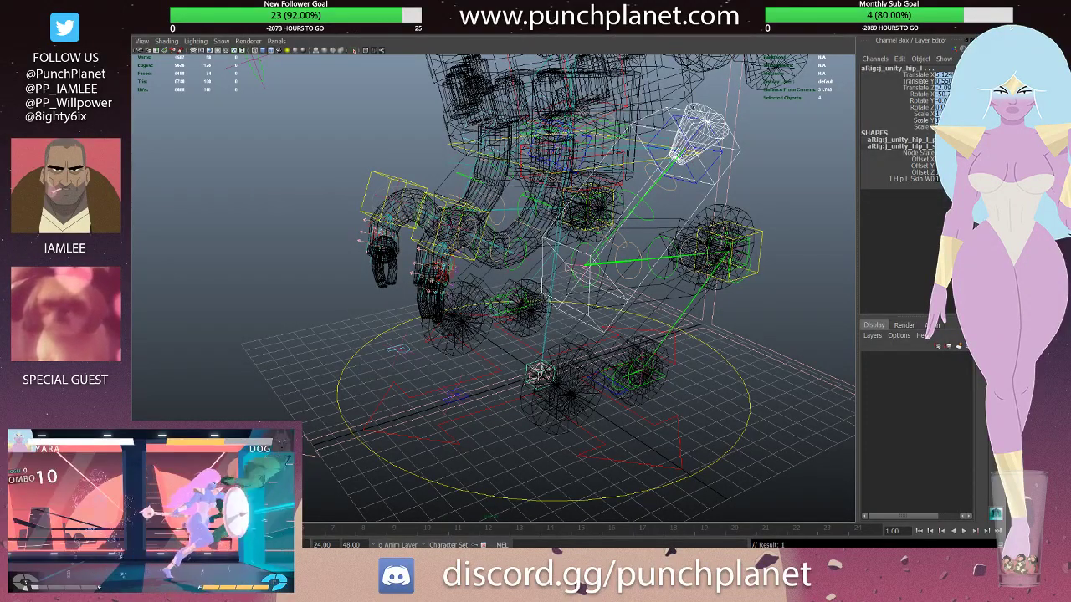
{"action": "left_click", "coordinate": [654, 256]}
{"action": "key", "text": "5"}
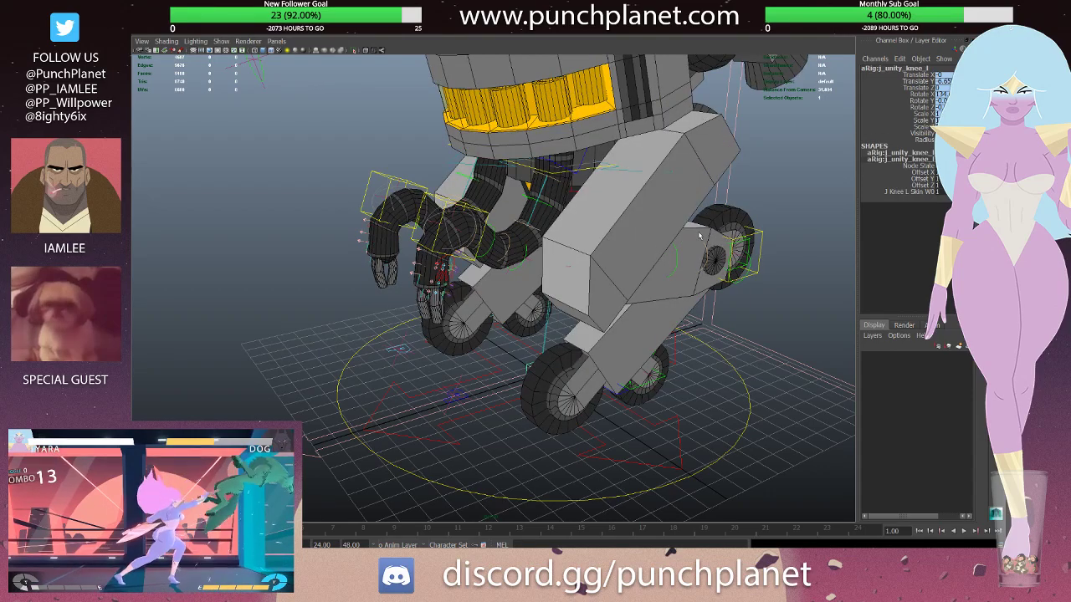
{"action": "mouse_move", "coordinate": [700, 237]}
{"action": "left_mouse_down", "text": "alt"}
{"action": "mouse_move", "coordinate": [726, 242]}
{"action": "mouse_move", "coordinate": [627, 221]}
{"action": "mouse_move", "coordinate": [677, 272]}
{"action": "left_mouse_up", "text": "alt"}
{"action": "left_click", "coordinate": [738, 245]}
{"action": "left_click", "coordinate": [751, 224]}
- Check leg block pCube15 and the toe joint in wireframe, then return to shaded
{"action": "key", "text": "4"}
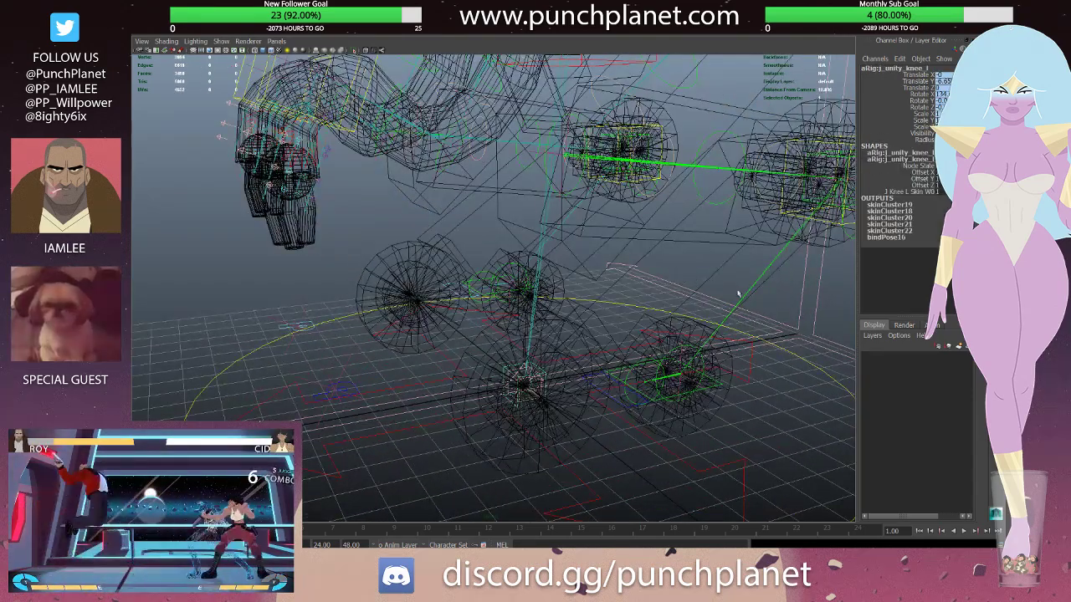
{"action": "left_click", "coordinate": [755, 289]}
{"action": "left_click", "coordinate": [760, 288]}
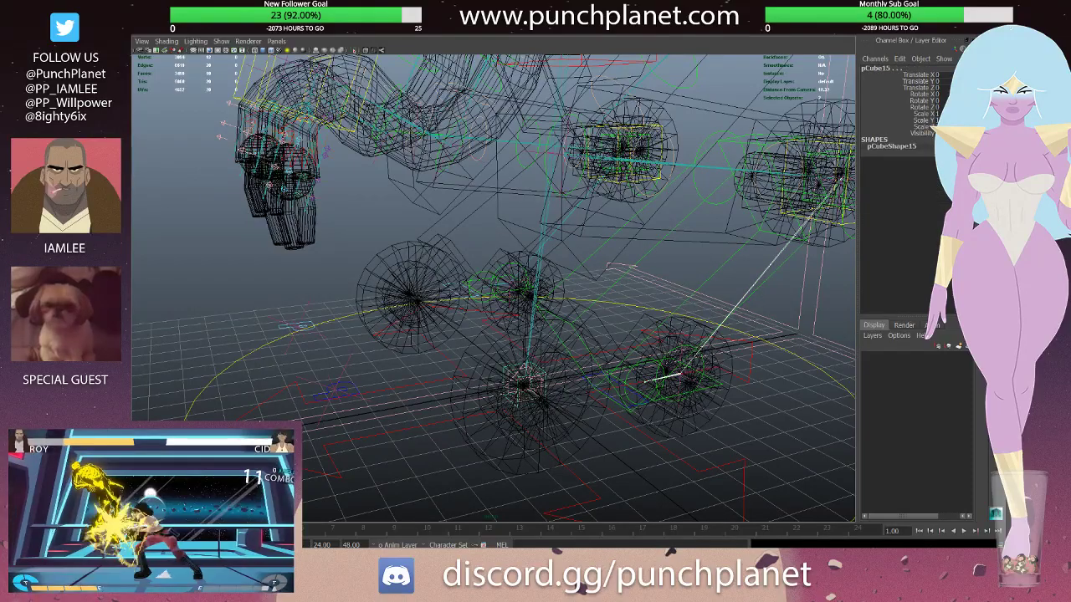
{"action": "left_click", "coordinate": [679, 376]}
{"action": "left_click_drag", "start_coordinate": [679, 376], "coordinate": [678, 341], "text": "alt"}
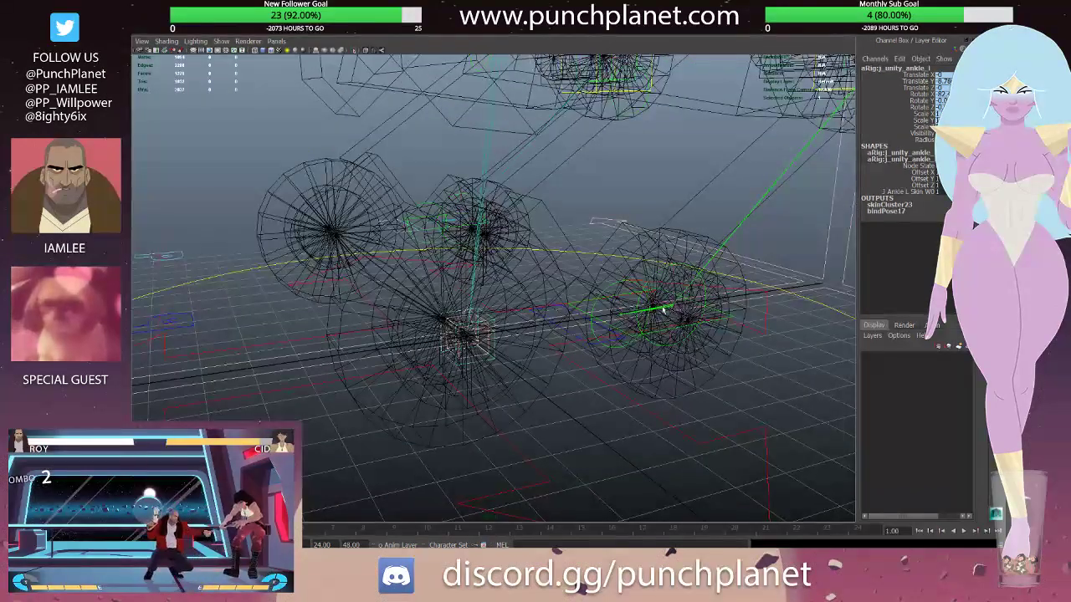
{"action": "key", "text": "5"}
- Select the right and left wheels, then drag the IK foot control to test the leg
{"action": "left_click", "coordinate": [682, 350]}
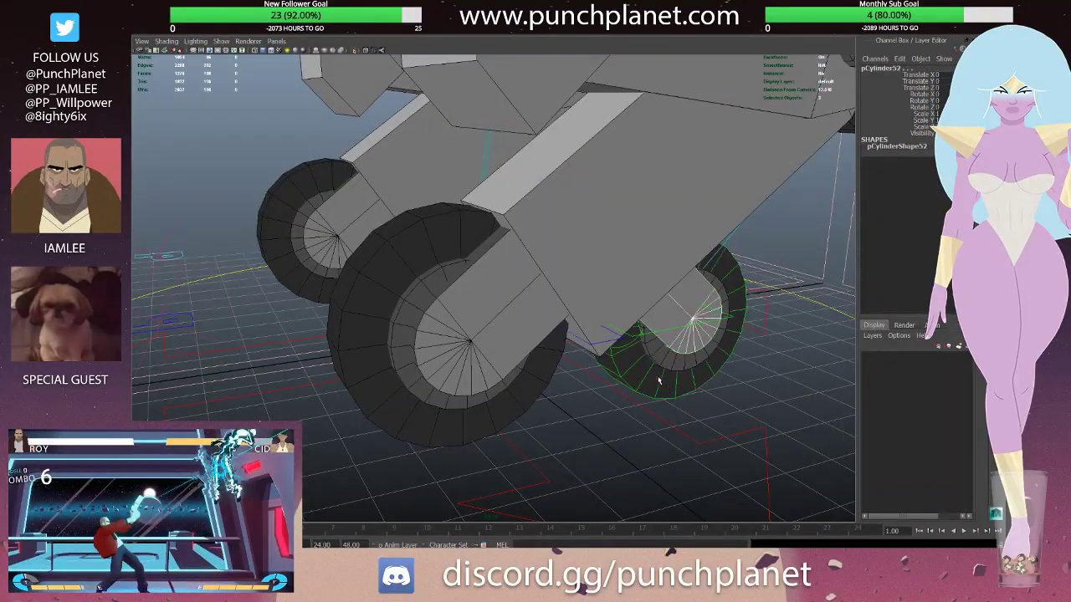
{"action": "left_click", "coordinate": [503, 385], "text": "shift"}
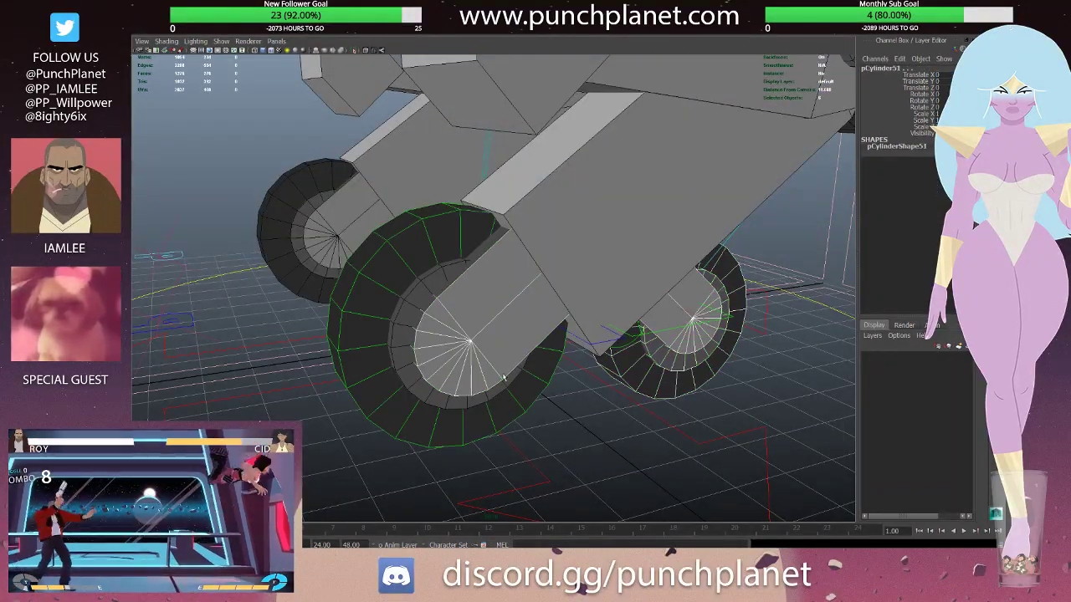
{"action": "left_click", "coordinate": [504, 380]}
{"action": "left_click_drag", "start_coordinate": [516, 382], "coordinate": [631, 124], "text": "alt"}
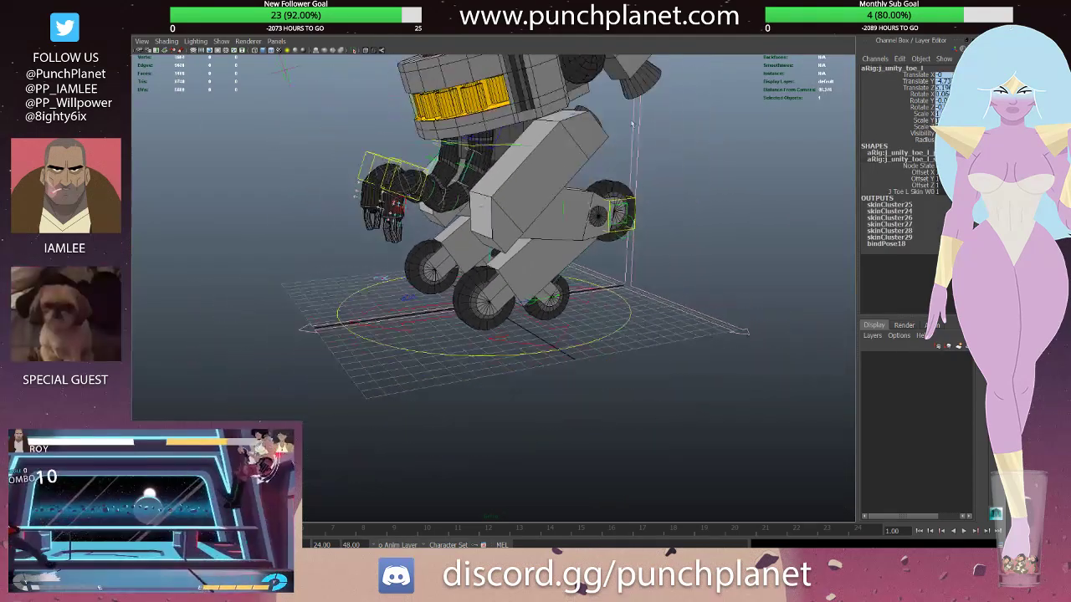
{"action": "left_click", "coordinate": [630, 198]}
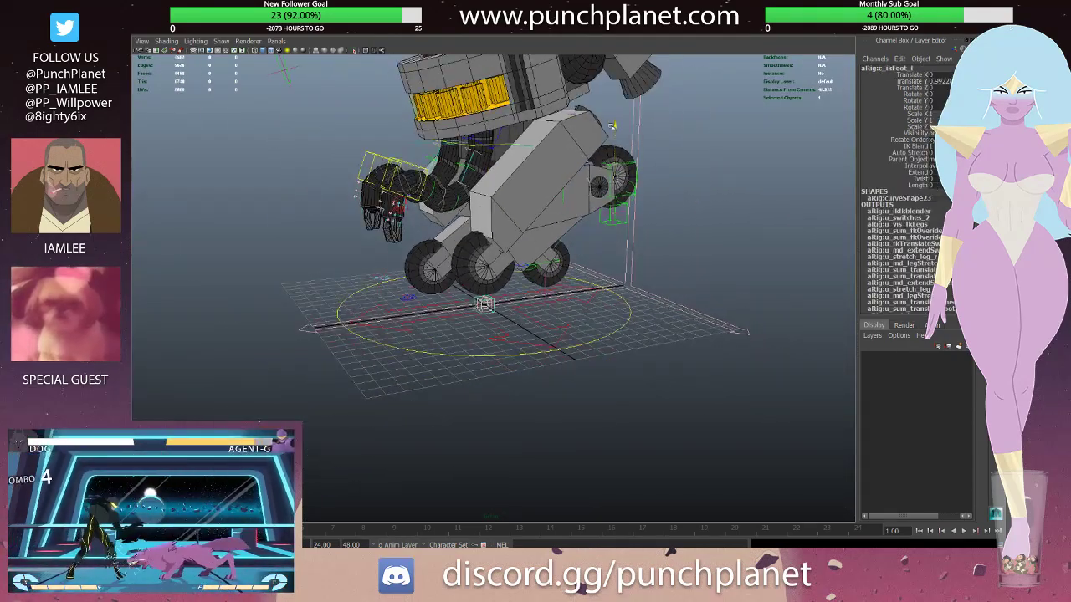
{"action": "mouse_move", "coordinate": [613, 164]}
{"action": "left_mouse_down"}
{"action": "mouse_move", "coordinate": [602, 142]}
{"action": "mouse_move", "coordinate": [539, 155]}
{"action": "mouse_move", "coordinate": [556, 188]}
{"action": "left_mouse_up"}
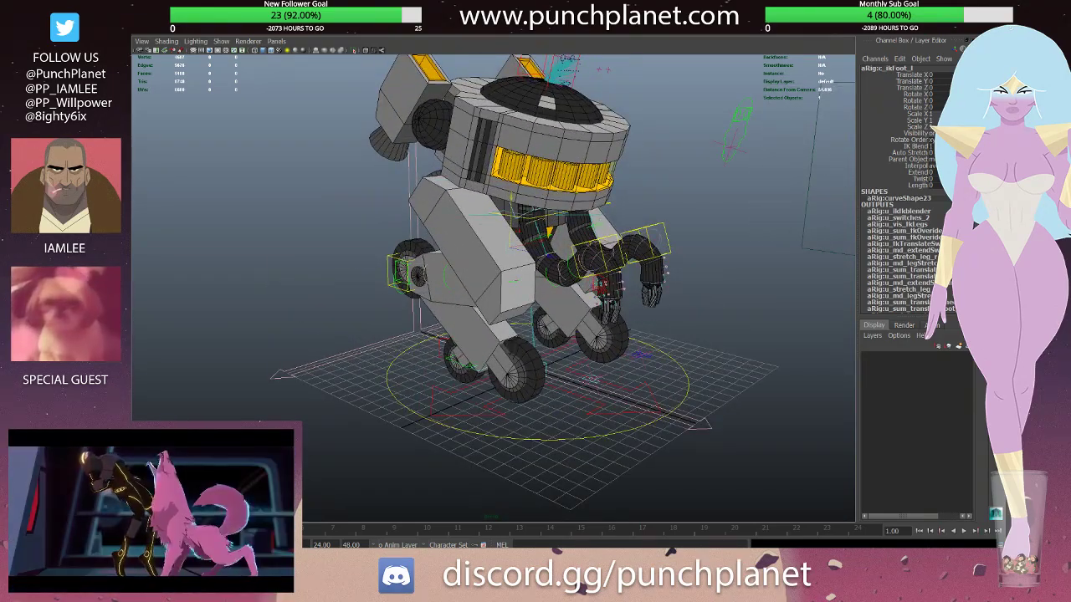
- Save the scene and inspect the yellow plane under the body in wireframe and shaded
{"action": "key", "text": "ctrl+s"}
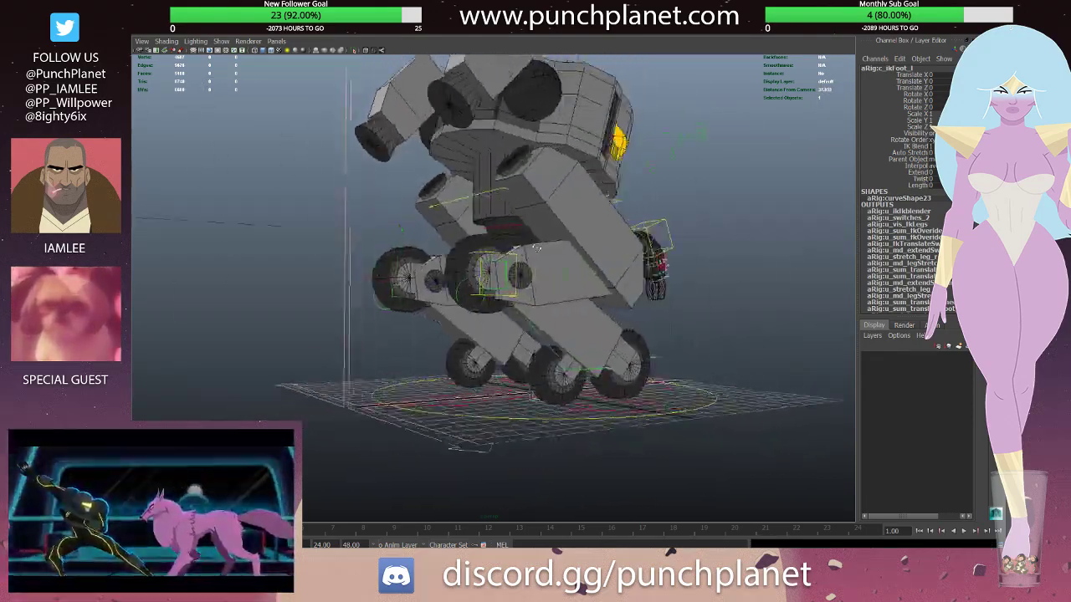
{"action": "scroll", "coordinate": [607, 216], "scroll_direction": "up", "scroll_amount": 5}
{"action": "left_click", "coordinate": [606, 216]}
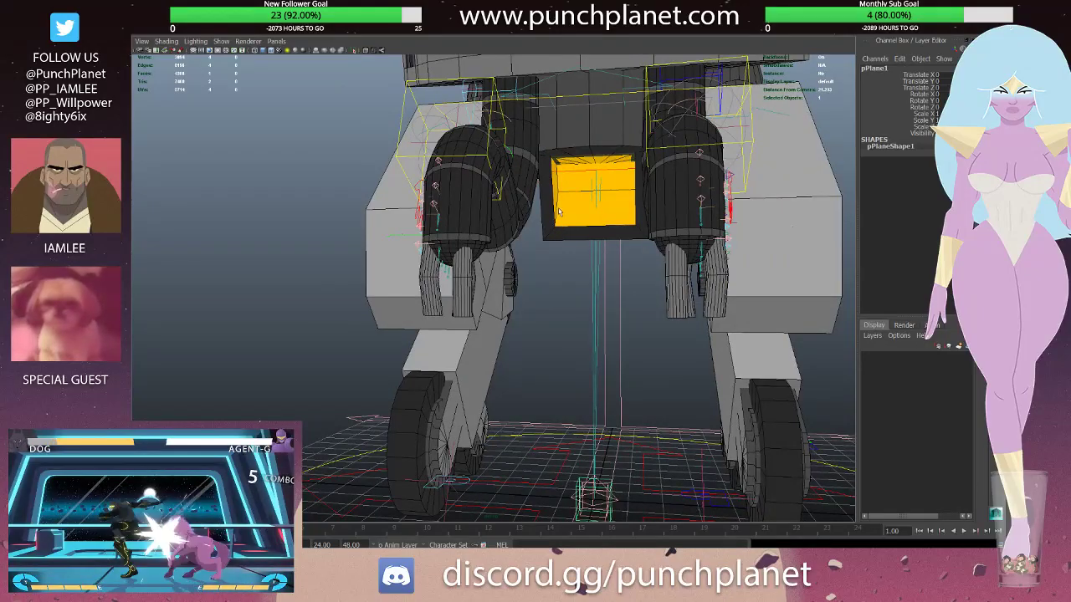
{"action": "key", "text": "4"}
{"action": "key", "text": "5"}
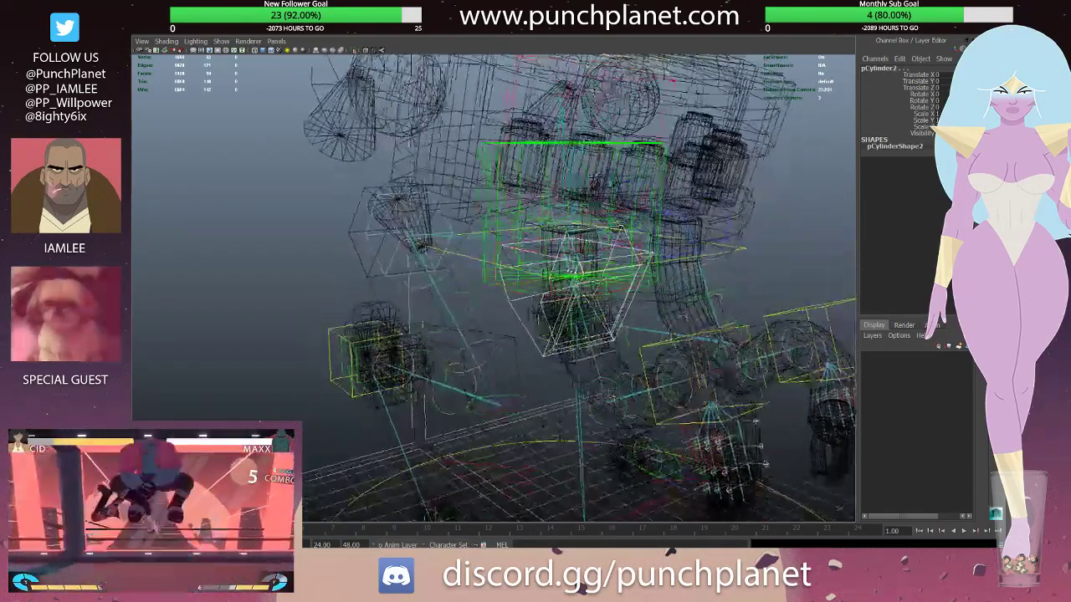
{"action": "mouse_move", "coordinate": [569, 268]}
{"action": "left_mouse_down", "text": "alt"}
{"action": "mouse_move", "coordinate": [559, 257]}
{"action": "mouse_move", "coordinate": [575, 247]}
{"action": "mouse_move", "coordinate": [502, 41]}
{"action": "left_mouse_up", "text": "alt"}
- Select the hips joint and check its bound skin clusters from a front view
{"action": "left_click", "coordinate": [566, 256]}
{"action": "key", "text": "5"}
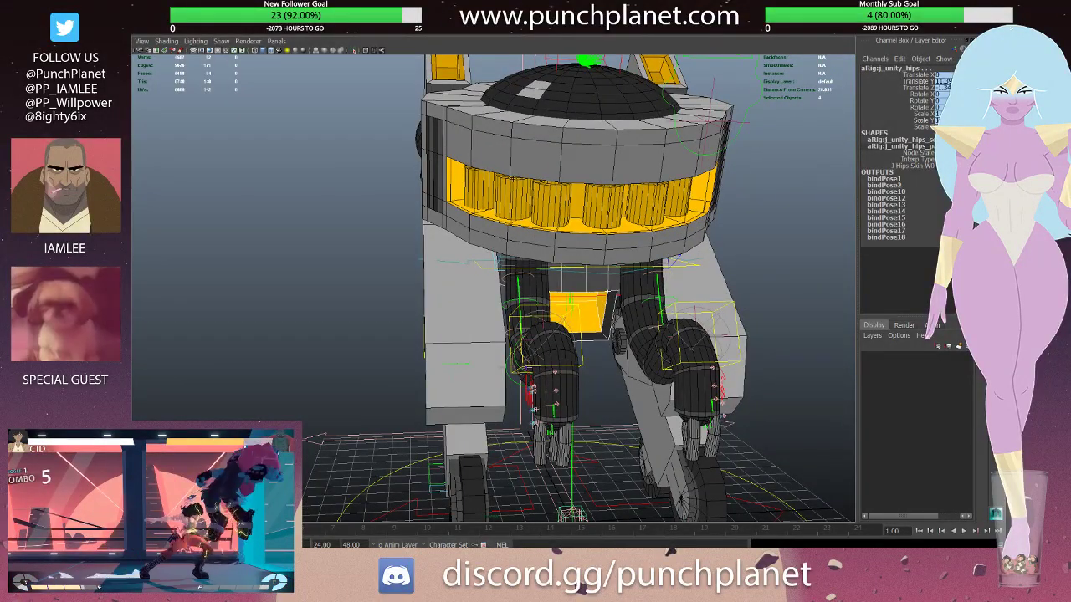
{"action": "left_click", "coordinate": [507, 233]}
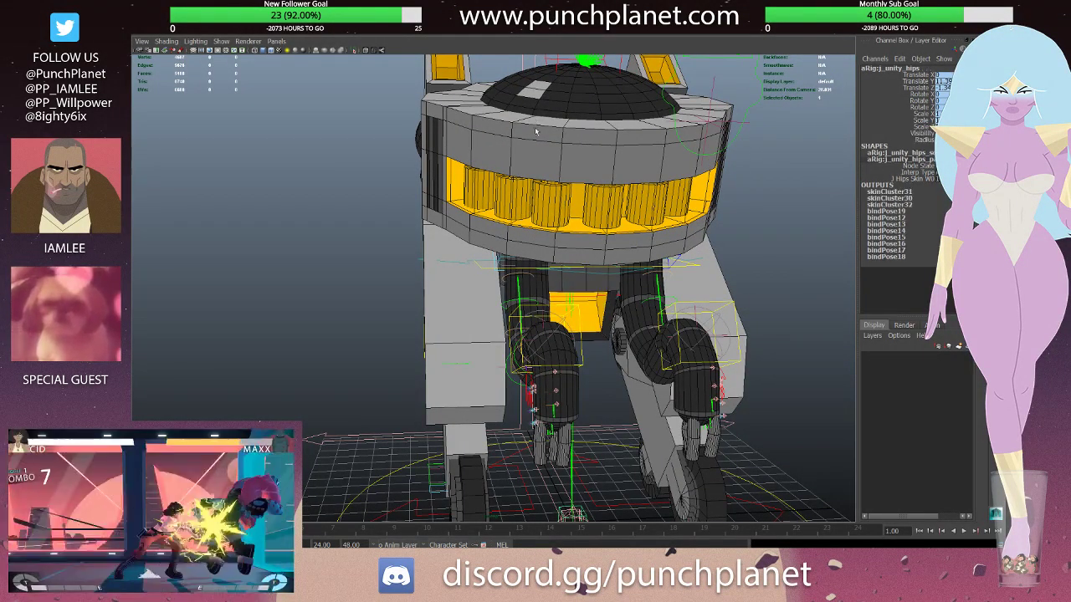
{"action": "mouse_move", "coordinate": [469, 236]}
{"action": "left_mouse_down", "text": "alt"}
{"action": "mouse_move", "coordinate": [558, 247]}
{"action": "mouse_move", "coordinate": [538, 236]}
{"action": "mouse_move", "coordinate": [518, 293]}
{"action": "left_mouse_up", "text": "alt"}
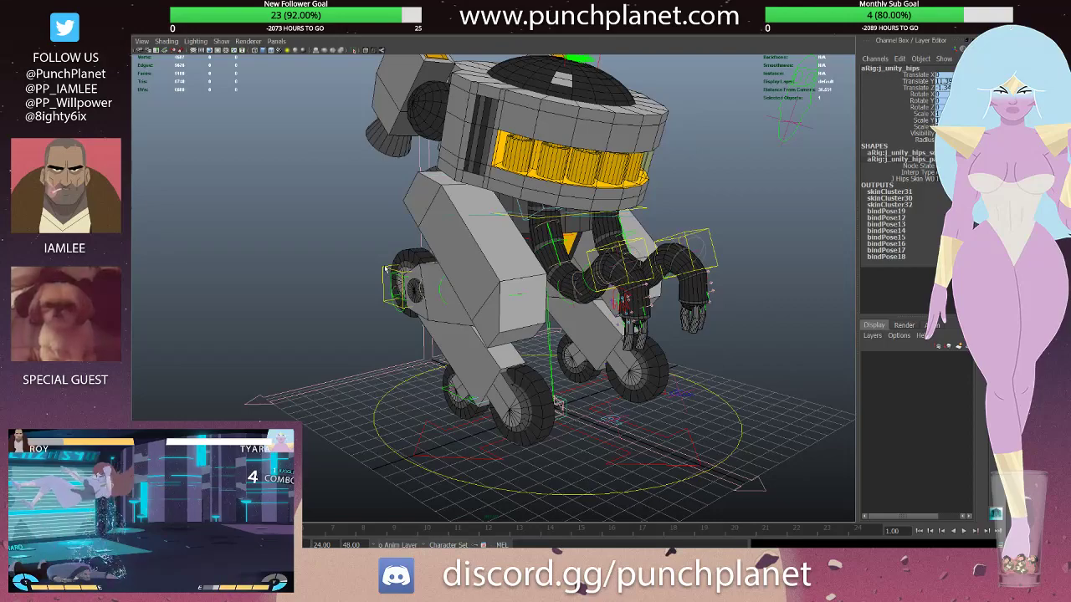
- Move the foot control near the left wheel, save, and restore the tilted reaching pose
{"action": "left_click", "coordinate": [386, 269]}
{"action": "mouse_move", "coordinate": [410, 288]}
{"action": "left_mouse_down"}
{"action": "mouse_move", "coordinate": [475, 315]}
{"action": "mouse_move", "coordinate": [448, 270]}
{"action": "mouse_move", "coordinate": [457, 260]}
{"action": "left_mouse_up"}
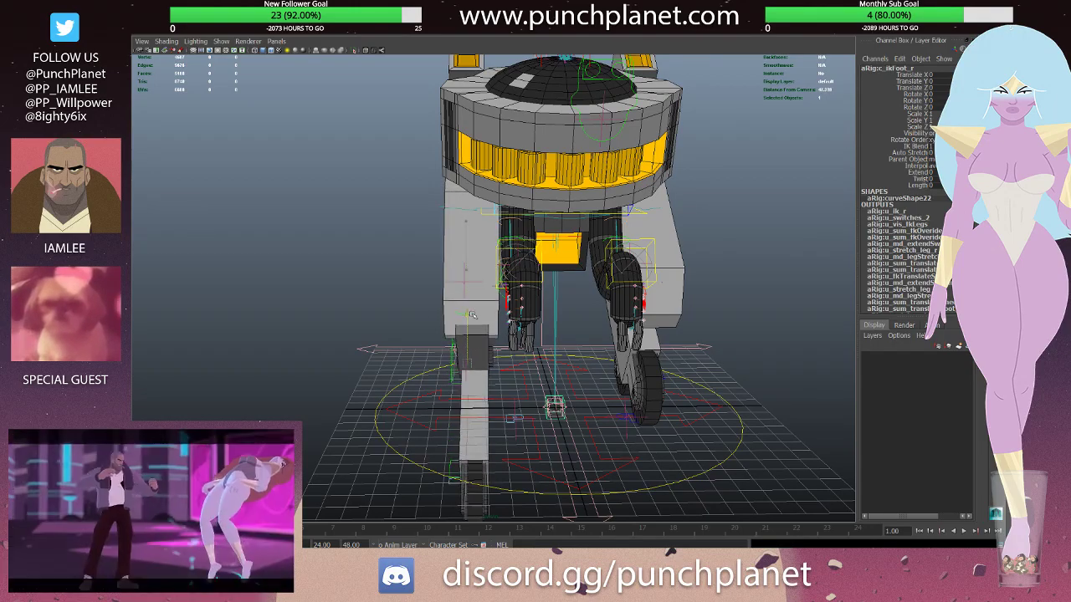
{"action": "mouse_move", "coordinate": [466, 215]}
{"action": "left_mouse_down", "text": "alt"}
{"action": "mouse_move", "coordinate": [544, 336]}
{"action": "mouse_move", "coordinate": [445, 329]}
{"action": "mouse_move", "coordinate": [499, 265]}
{"action": "left_mouse_up", "text": "alt"}
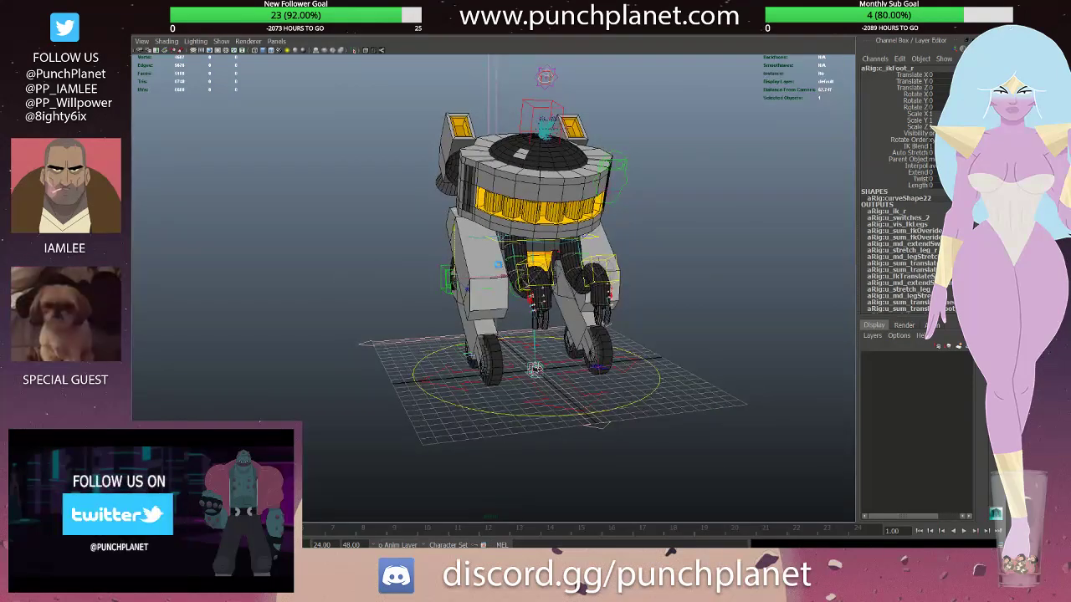
{"action": "key", "text": "ctrl+s"}
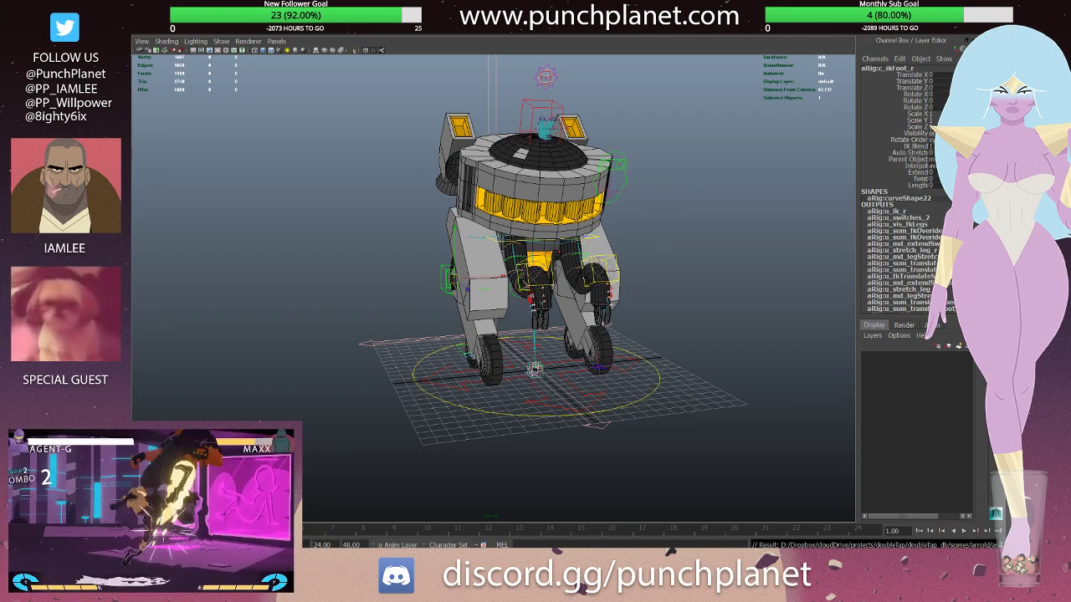
{"action": "key", "text": "alt+v"}
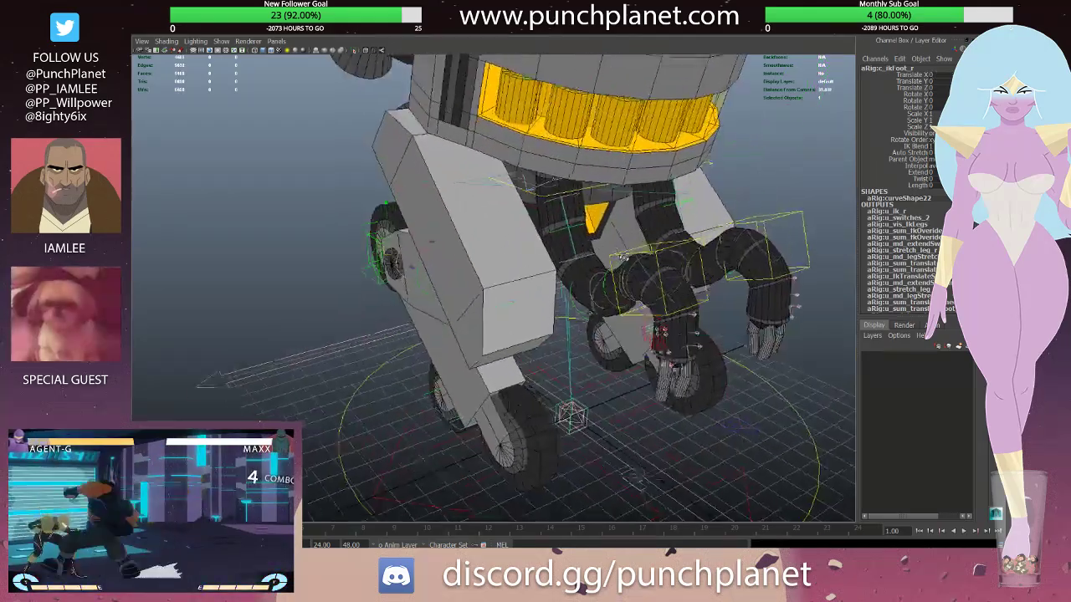
- Inspect the bind sets, forearm and bicep joints, right arm mesh and finger sphere
{"action": "left_click", "coordinate": [164, 204]}
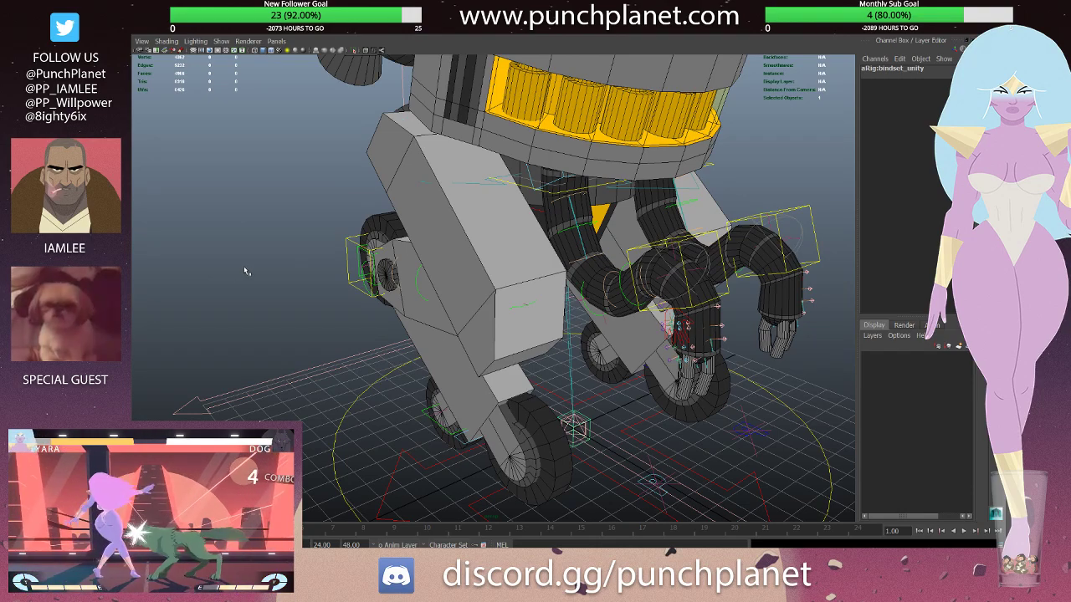
{"action": "key", "text": "ctrl+z"}
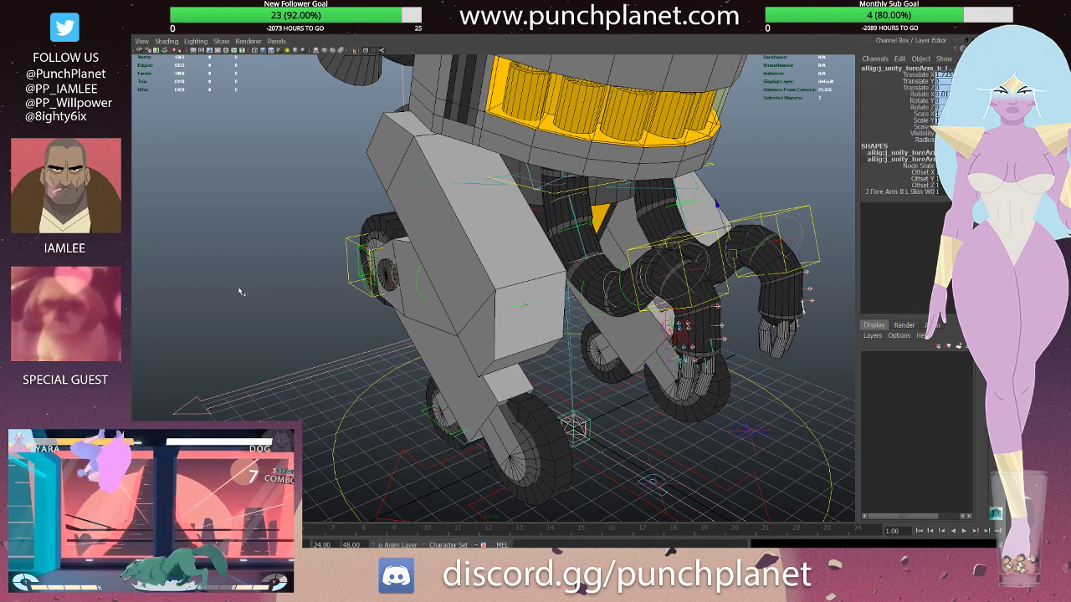
{"action": "key", "text": "Up"}
{"action": "key", "text": "Up"}
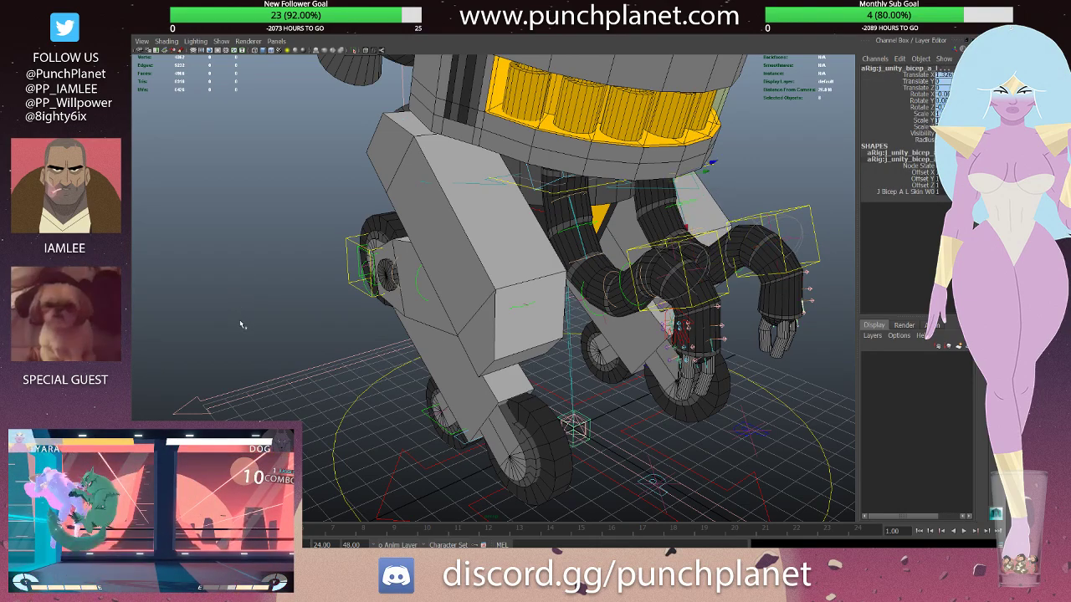
{"action": "left_click_drag", "start_coordinate": [599, 262], "coordinate": [626, 227], "text": "alt"}
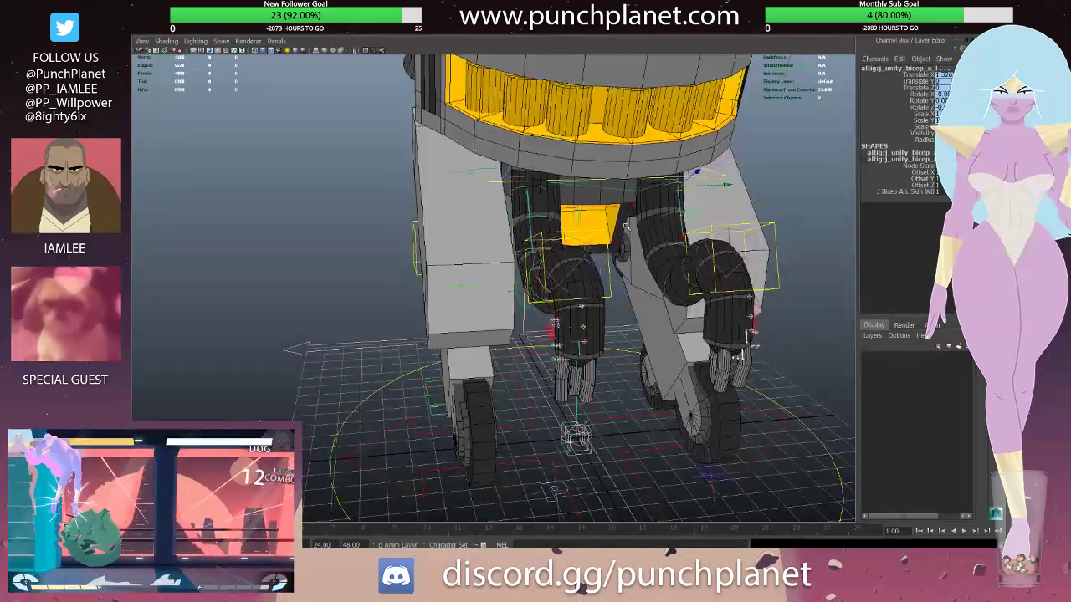
{"action": "left_click", "coordinate": [644, 220]}
{"action": "left_click_drag", "start_coordinate": [645, 219], "coordinate": [512, 159], "text": "alt"}
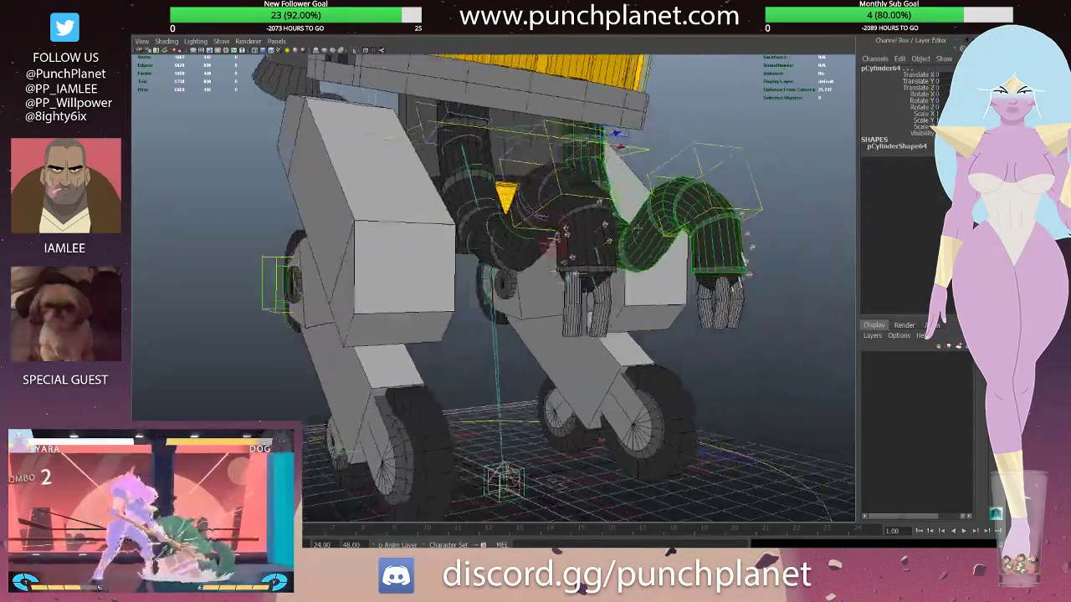
{"action": "left_click", "coordinate": [676, 244], "text": "shift"}
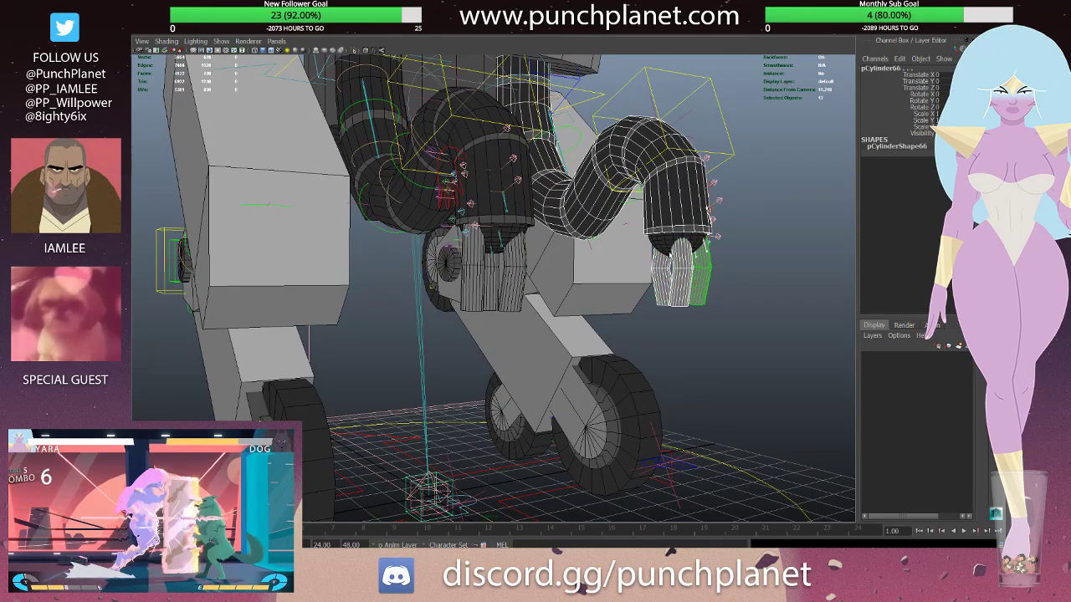
{"action": "left_click_drag", "start_coordinate": [676, 244], "coordinate": [657, 289], "text": "alt"}
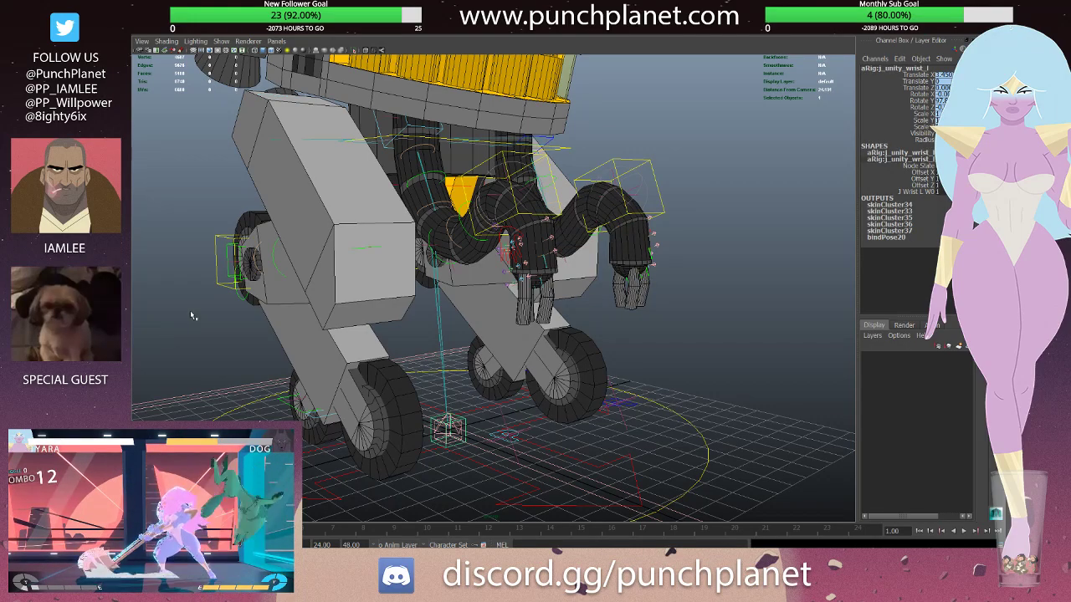
- Undo the last Smooth Bind Skin, then select the shoulder and wrist joints
{"action": "key", "text": "ctrl+z"}
{"action": "left_click", "coordinate": [428, 189], "text": "shift"}
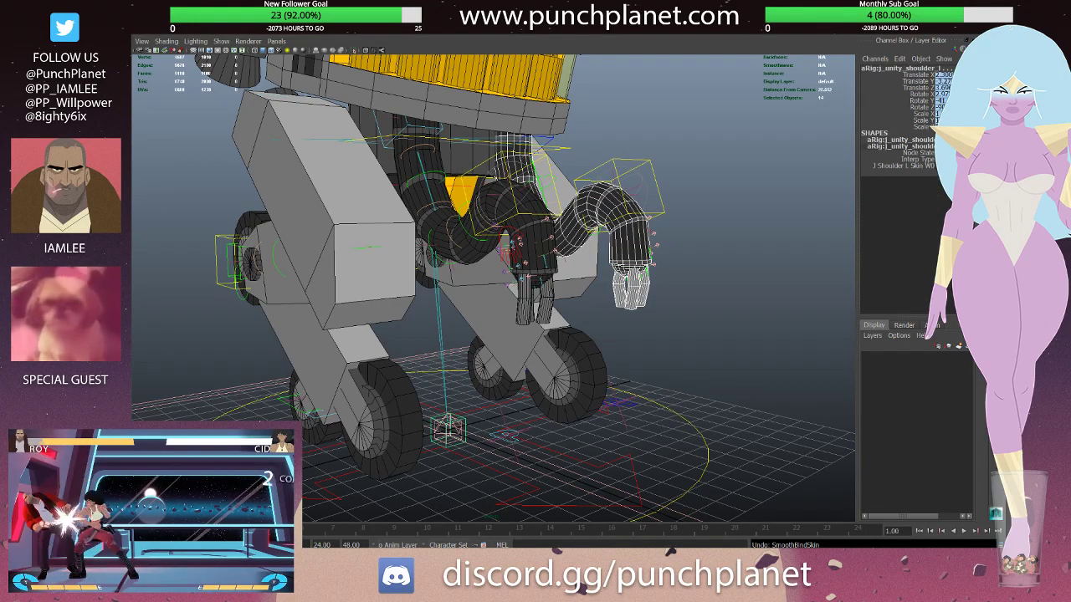
{"action": "left_click", "coordinate": [644, 243]}
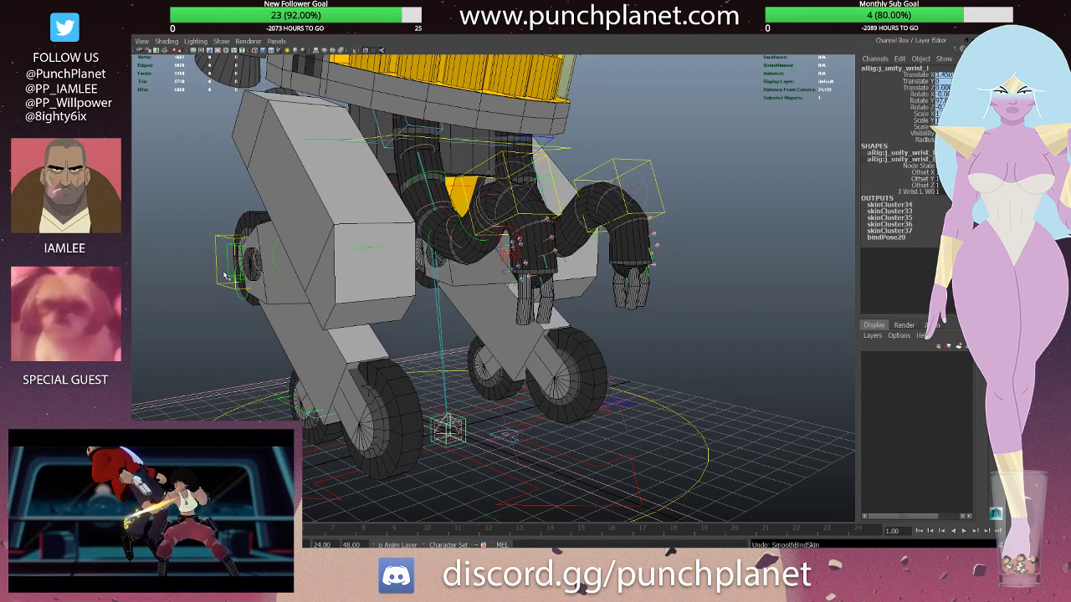
{"action": "left_click", "coordinate": [247, 234]}
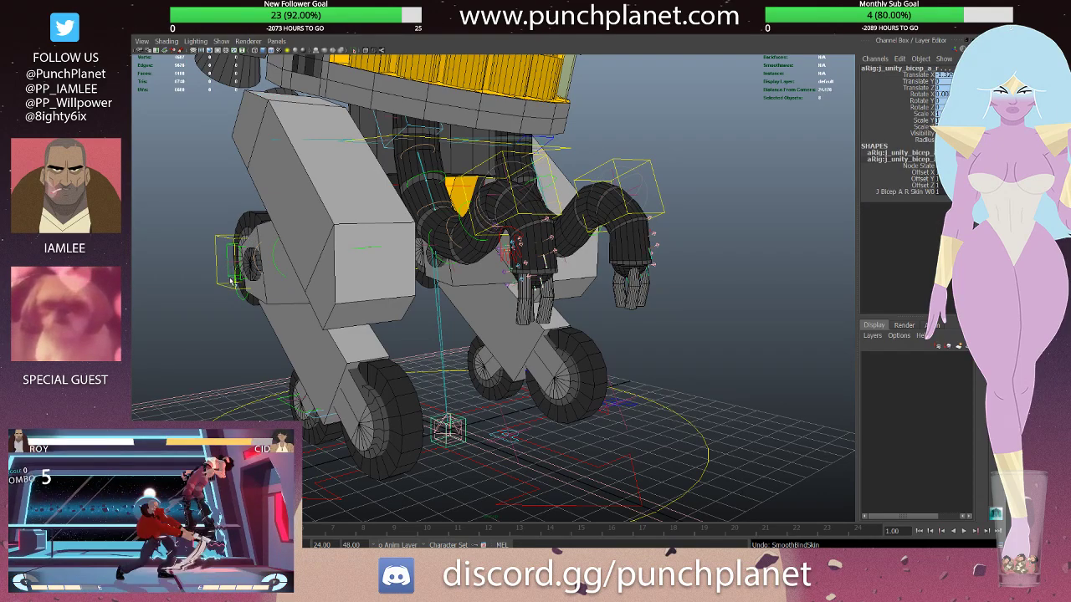
{"action": "left_click", "coordinate": [392, 175]}
{"action": "left_click", "coordinate": [395, 177]}
{"action": "left_click", "coordinate": [400, 178]}
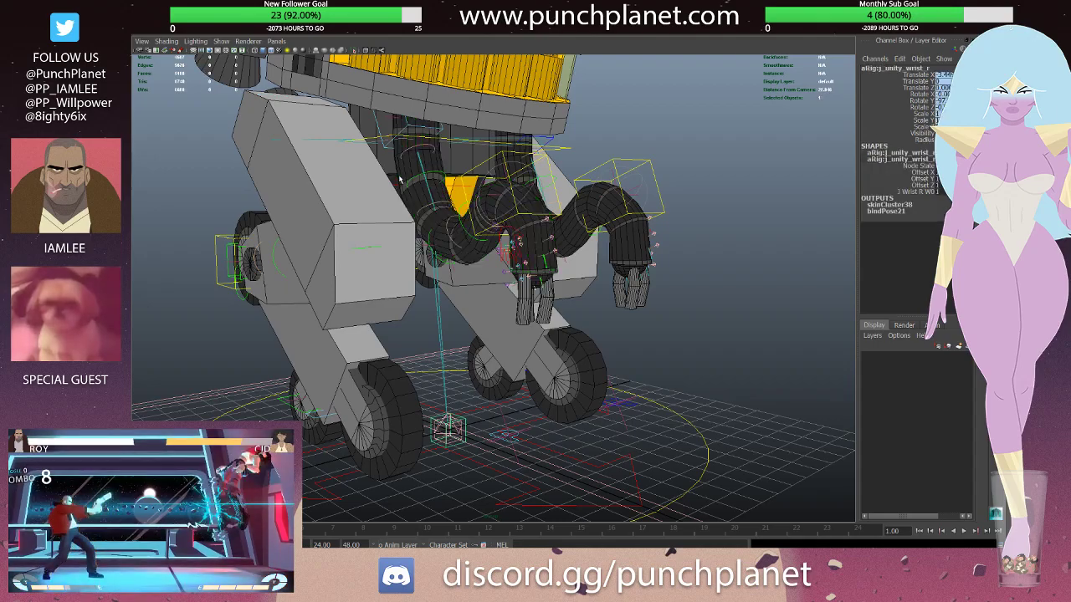
- Frame the right hand and wrist, then move c_IkWrist_r to bend the right arm
{"action": "left_click", "coordinate": [410, 209]}
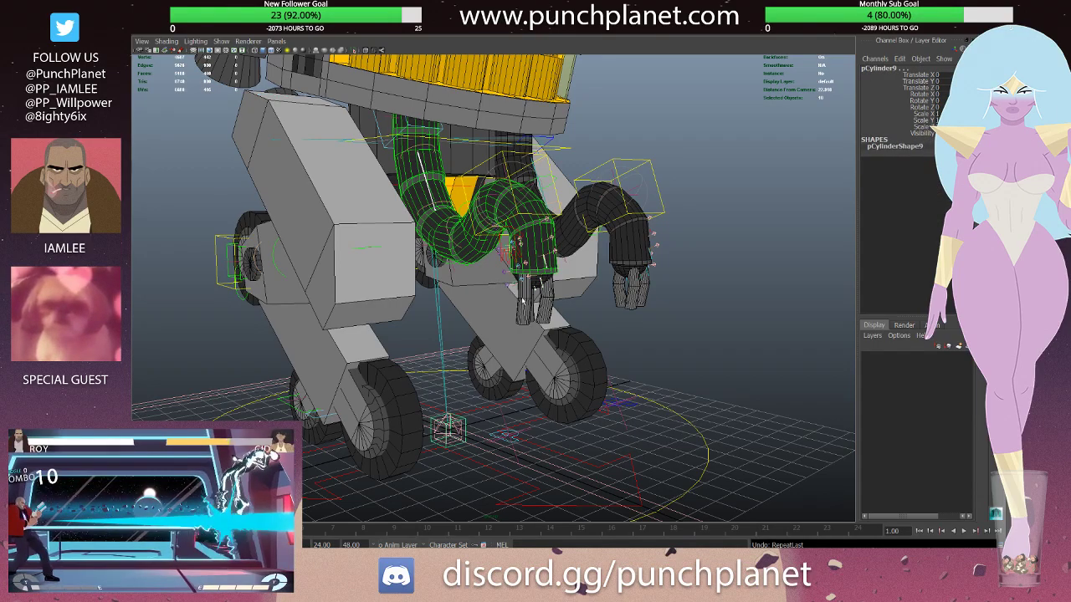
{"action": "left_click", "coordinate": [525, 293]}
{"action": "key", "text": "f"}
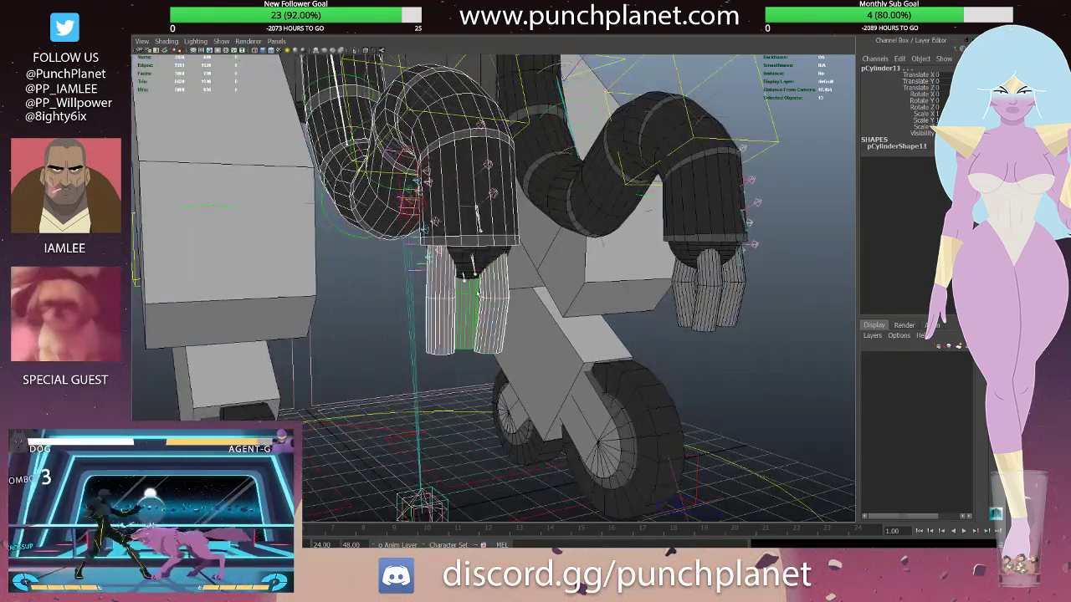
{"action": "left_click", "coordinate": [416, 186]}
{"action": "key", "text": "f"}
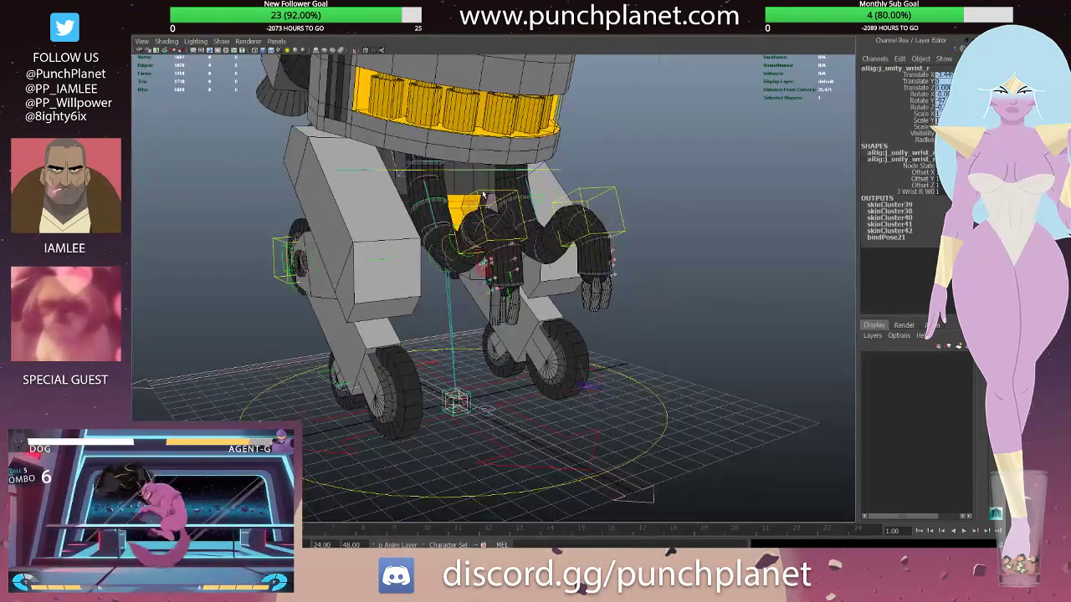
{"action": "left_click", "coordinate": [483, 195]}
{"action": "left_click_drag", "start_coordinate": [483, 195], "coordinate": [410, 189]}
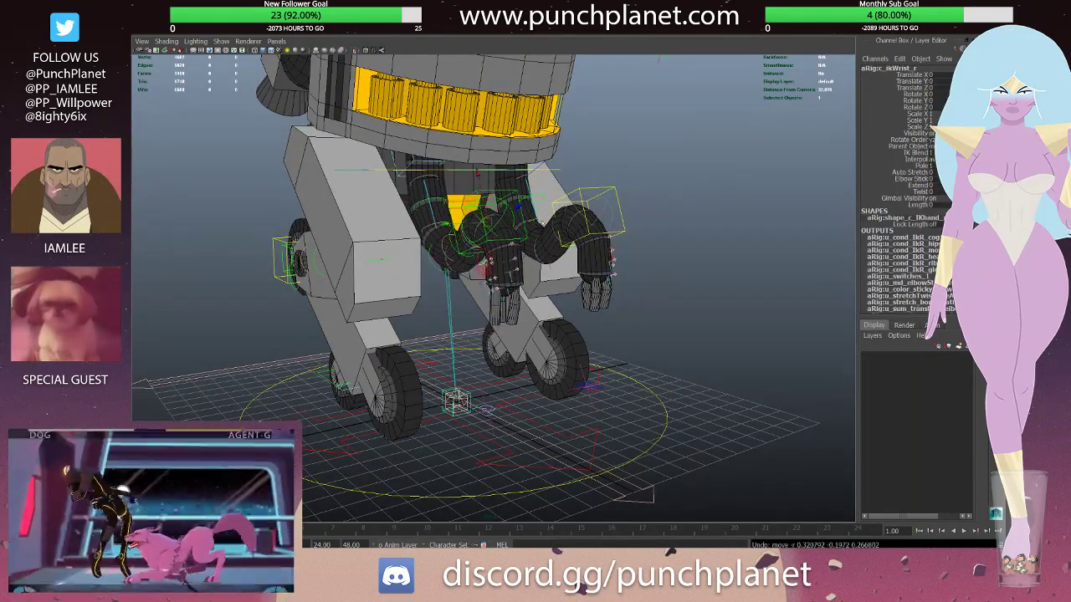
{"action": "left_click_drag", "start_coordinate": [494, 284], "coordinate": [394, 268], "text": "alt"}
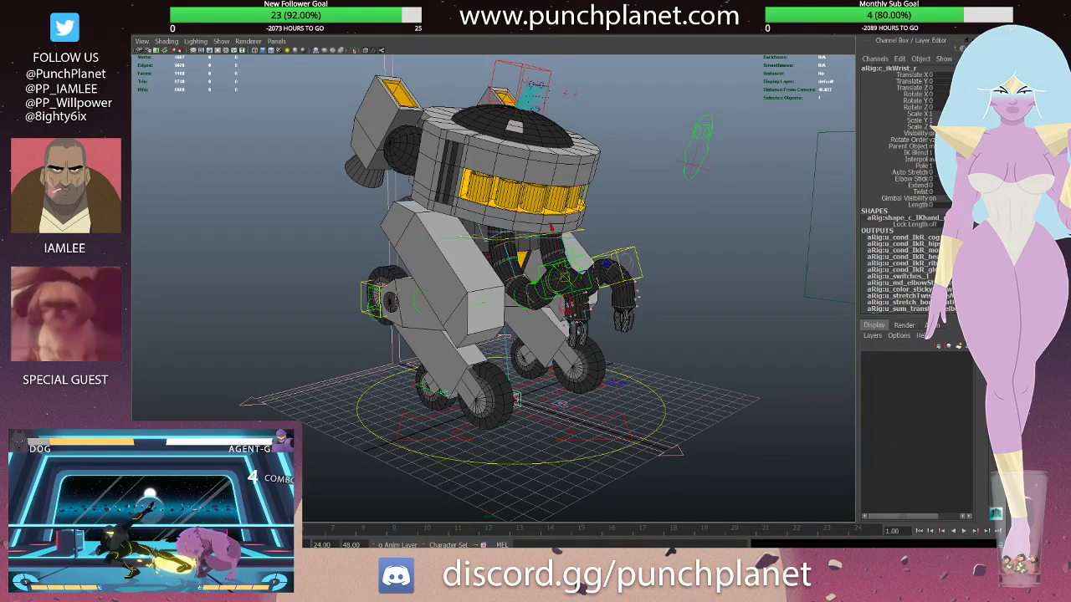
- Save the scene, then orbit for front and side views of the robot's torso
{"action": "key", "text": "ctrl+s"}
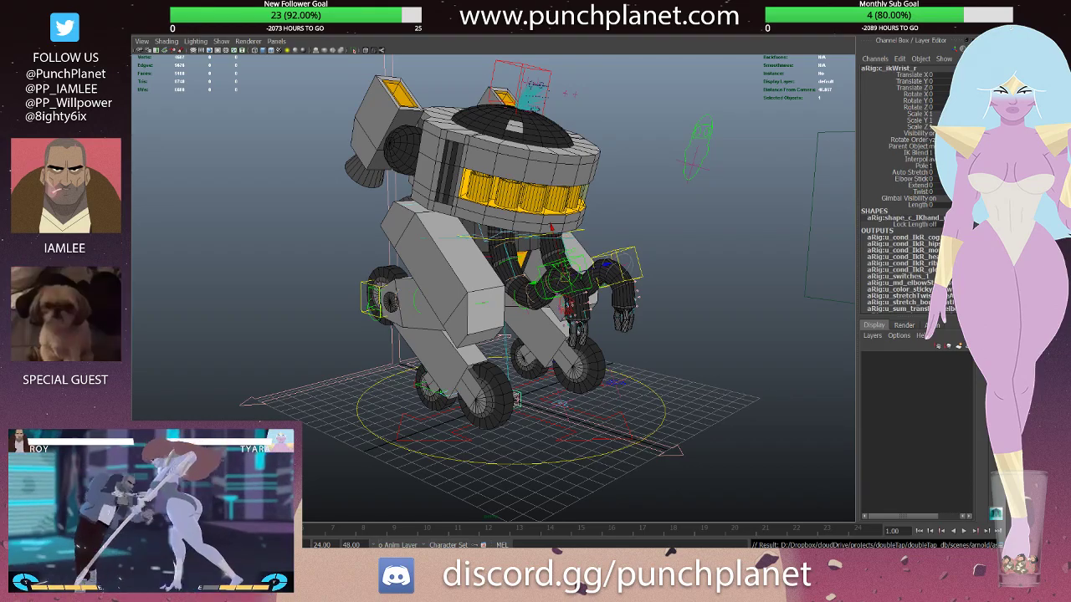
{"action": "left_click_drag", "start_coordinate": [502, 226], "coordinate": [431, 226], "text": "alt"}
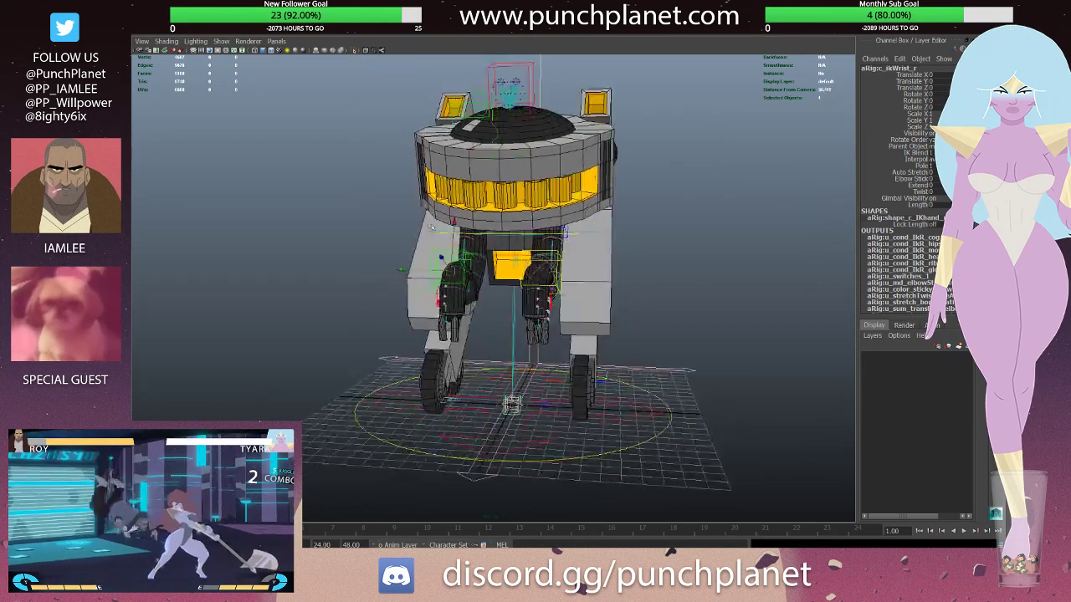
{"action": "left_click_drag", "start_coordinate": [452, 279], "coordinate": [377, 302], "text": "alt"}
{"action": "mouse_move", "coordinate": [510, 284]}
{"action": "left_mouse_down", "text": "alt"}
{"action": "mouse_move", "coordinate": [493, 280]}
{"action": "mouse_move", "coordinate": [511, 272]}
{"action": "mouse_move", "coordinate": [505, 253]}
{"action": "mouse_move", "coordinate": [471, 259]}
{"action": "mouse_move", "coordinate": [481, 257]}
{"action": "left_mouse_up", "text": "alt"}
- Isolate the c_cog curve and drag its CVs outward to widen and flatten it
{"action": "scroll", "coordinate": [655, 261], "scroll_direction": "up", "scroll_amount": 5}
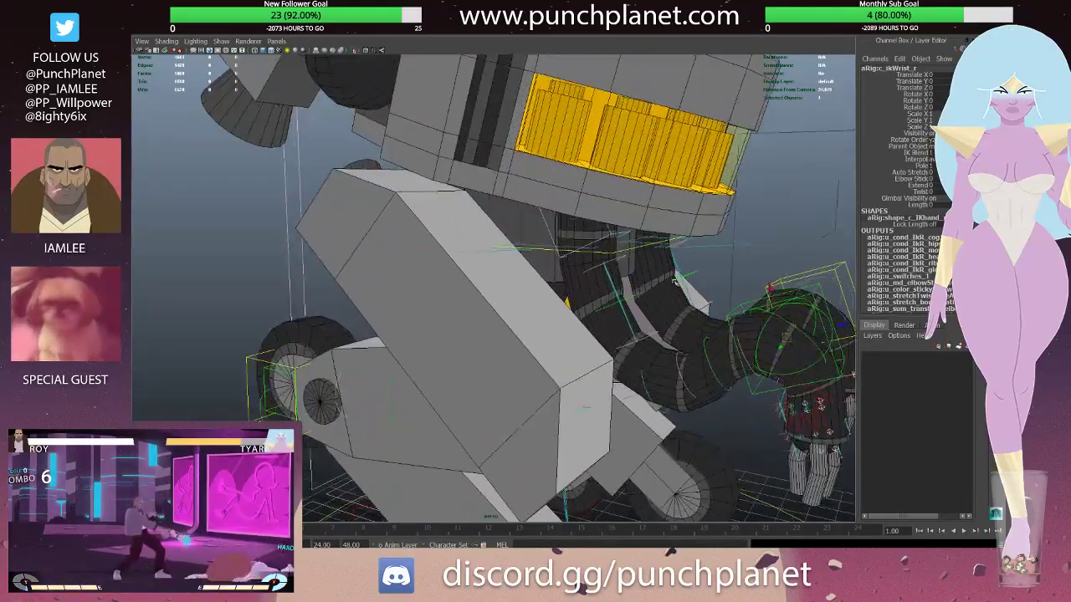
{"action": "left_click_drag", "start_coordinate": [656, 261], "coordinate": [655, 261], "text": "alt"}
{"action": "left_click", "coordinate": [655, 261]}
{"action": "key", "text": "f"}
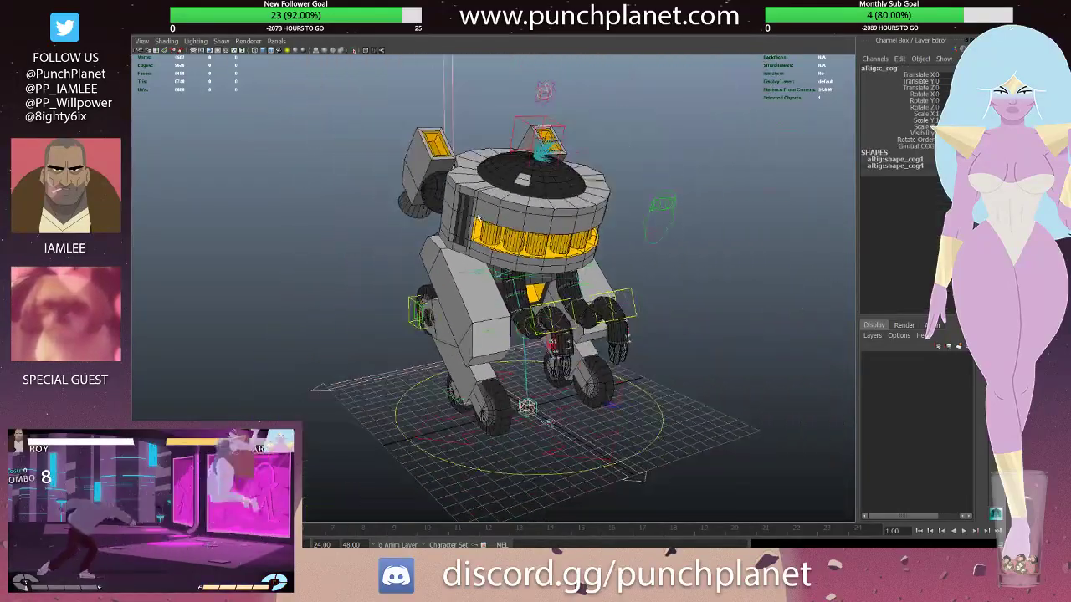
{"action": "key", "text": "ctrl+h"}
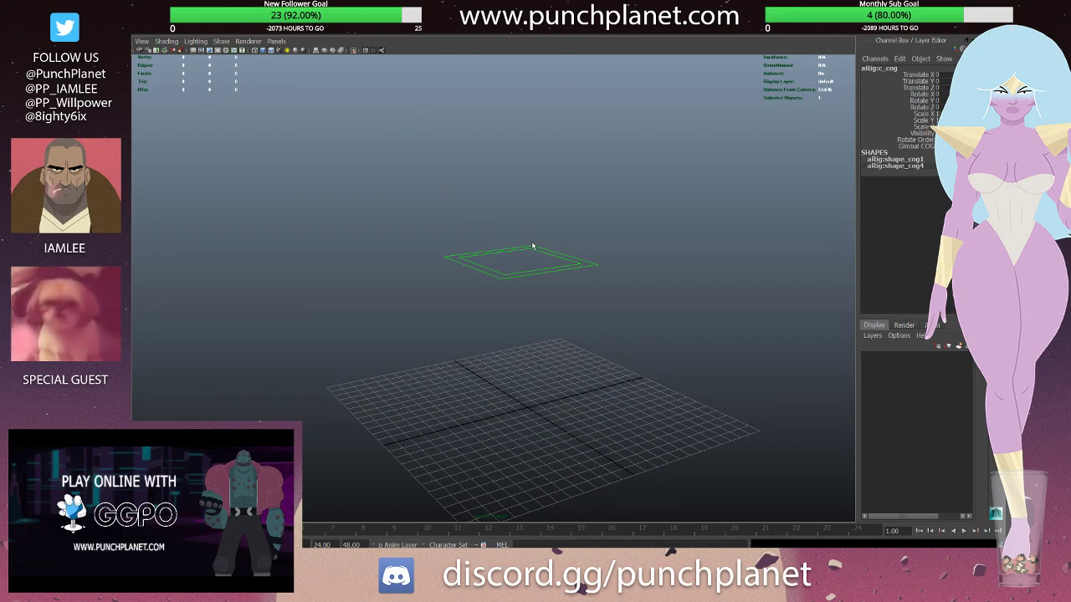
{"action": "right_click_drag", "start_coordinate": [531, 245], "coordinate": [653, 248]}
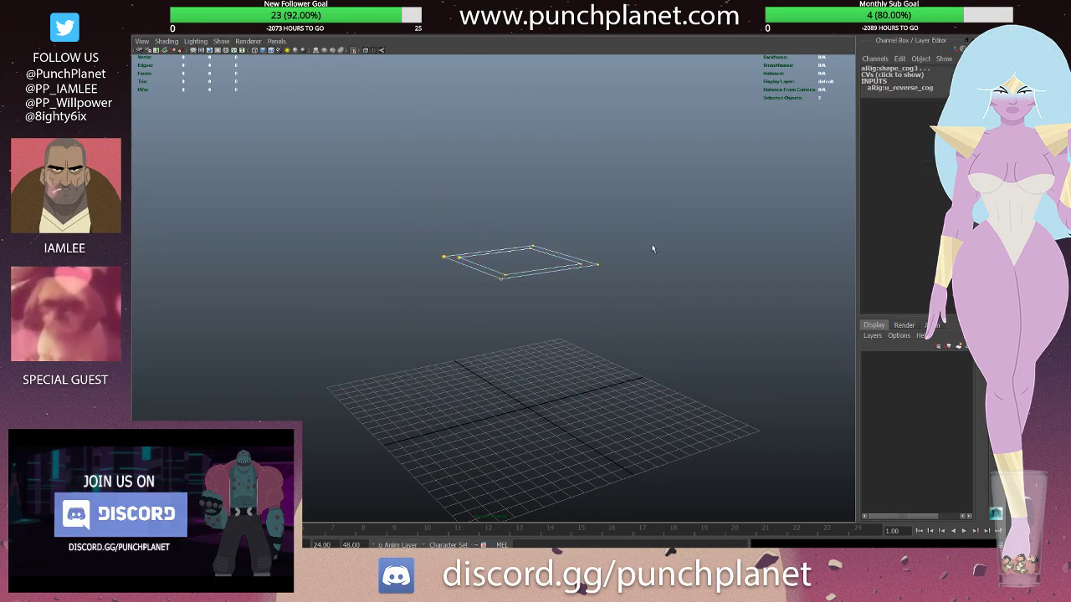
{"action": "left_click", "coordinate": [362, 50]}
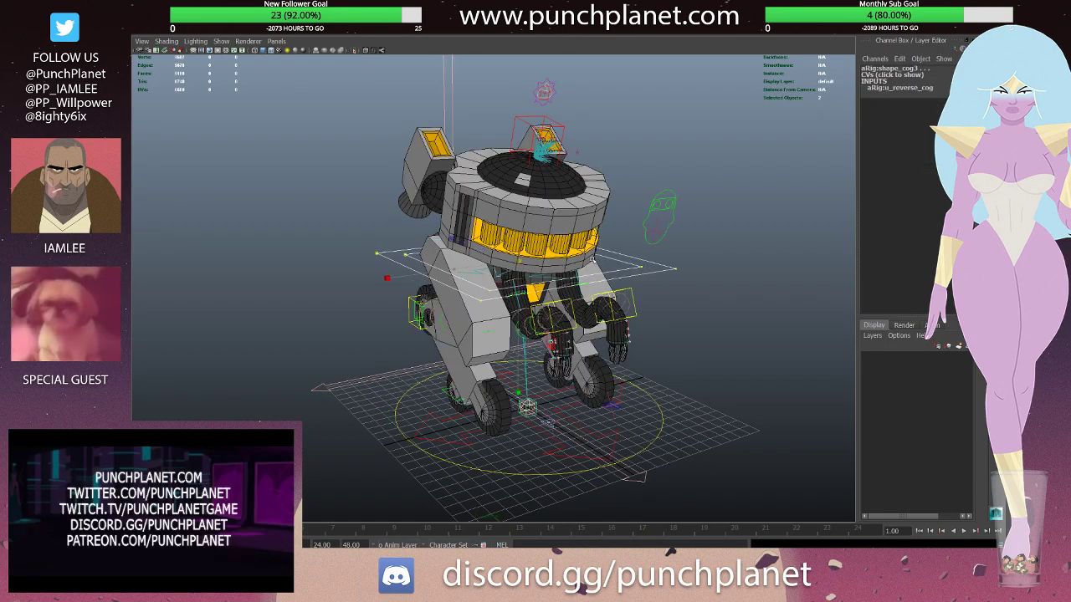
{"action": "mouse_move", "coordinate": [522, 265]}
{"action": "left_mouse_down"}
{"action": "mouse_move", "coordinate": [636, 268]}
{"action": "mouse_move", "coordinate": [592, 255]}
{"action": "mouse_move", "coordinate": [539, 264]}
{"action": "mouse_move", "coordinate": [553, 226]}
{"action": "mouse_move", "coordinate": [555, 278]}
{"action": "left_mouse_up"}
{"action": "key", "text": "F8"}
- Isolate and inspect the c_move_unity control, toggling its CV display on and off
{"action": "left_click", "coordinate": [555, 278]}
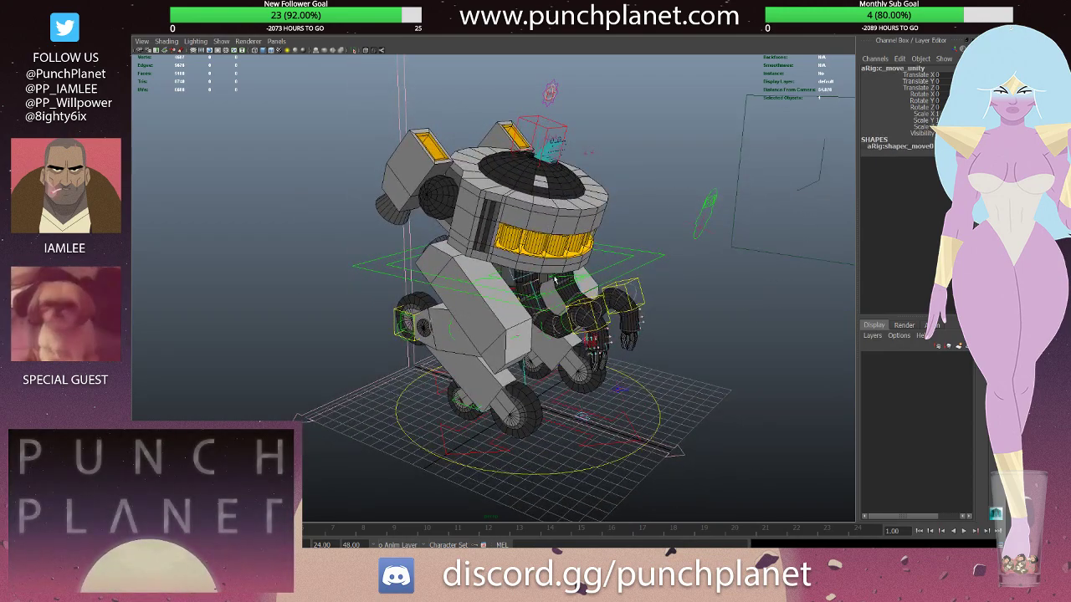
{"action": "key", "text": "ctrl+1"}
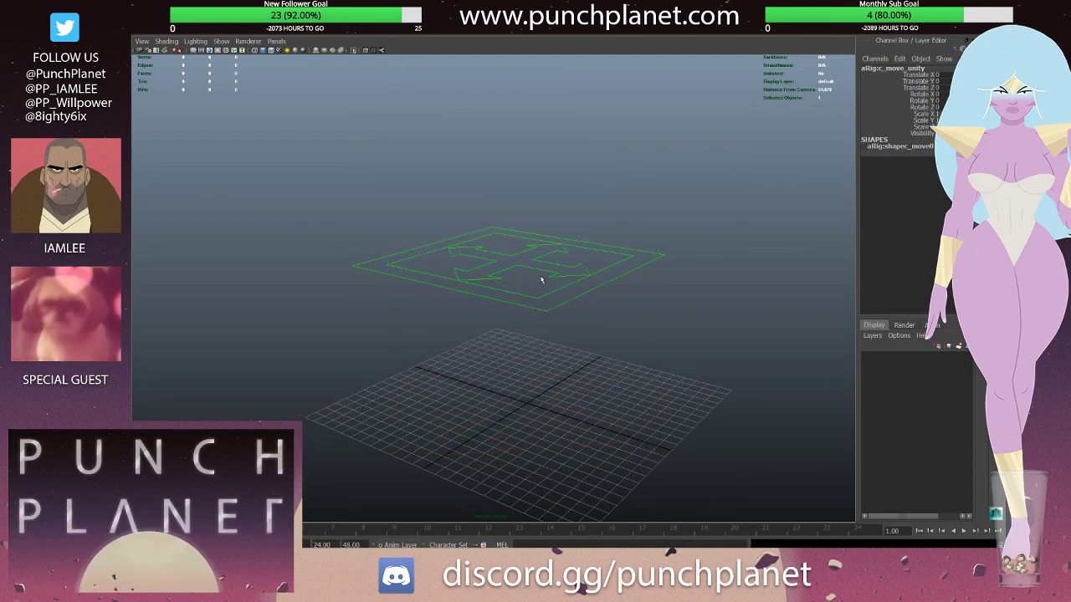
{"action": "left_click", "coordinate": [530, 280]}
{"action": "mouse_move", "coordinate": [530, 280]}
{"action": "left_mouse_down", "text": "alt"}
{"action": "mouse_move", "coordinate": [436, 216]}
{"action": "mouse_move", "coordinate": [599, 300]}
{"action": "left_mouse_up", "text": "alt"}
{"action": "key", "text": "e"}
{"action": "key", "text": "w"}
{"action": "key", "text": "F8"}
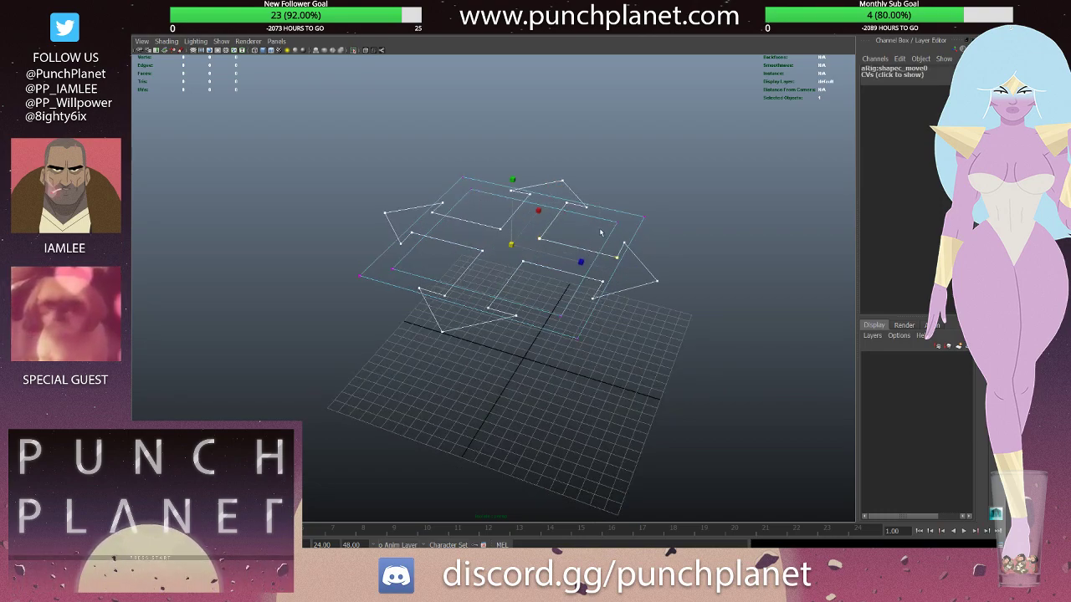
{"action": "key", "text": "F8"}
{"action": "left_click", "coordinate": [637, 158]}
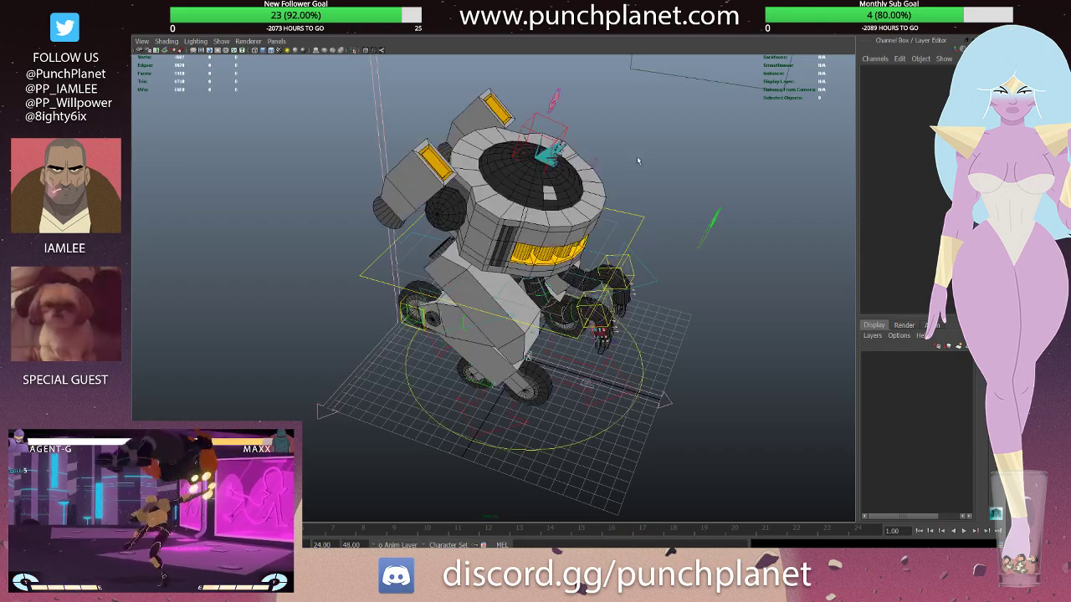
- Restore the full rig, pick parts in wireframe, and isolate the ribs cube control
{"action": "key", "text": "ctrl+1"}
{"action": "left_click_drag", "start_coordinate": [634, 161], "coordinate": [533, 211], "text": "alt"}
{"action": "key", "text": "4"}
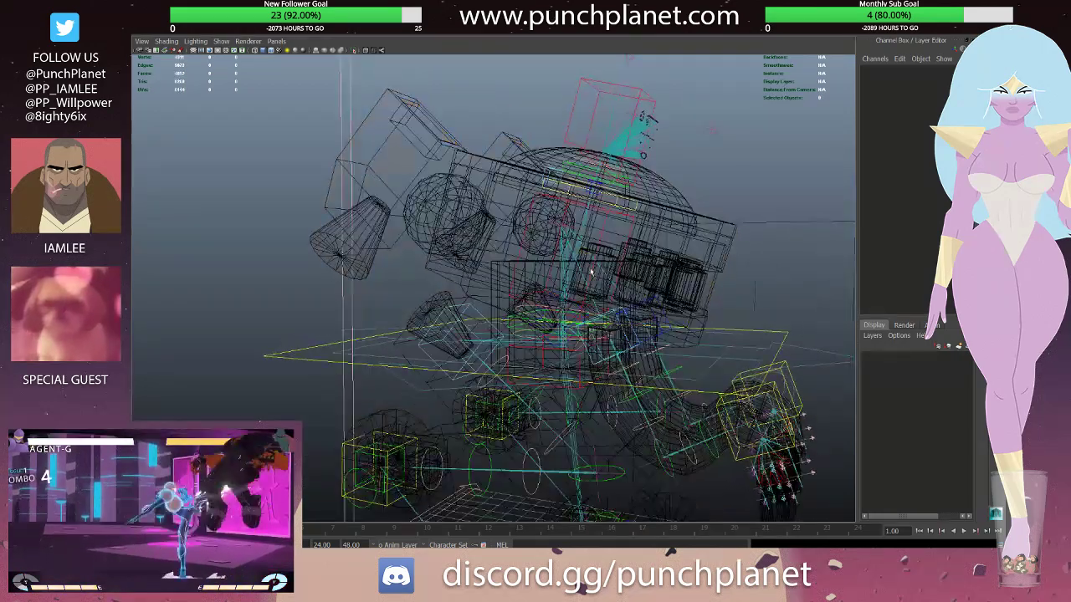
{"action": "left_click", "coordinate": [535, 214]}
{"action": "left_click", "coordinate": [538, 217]}
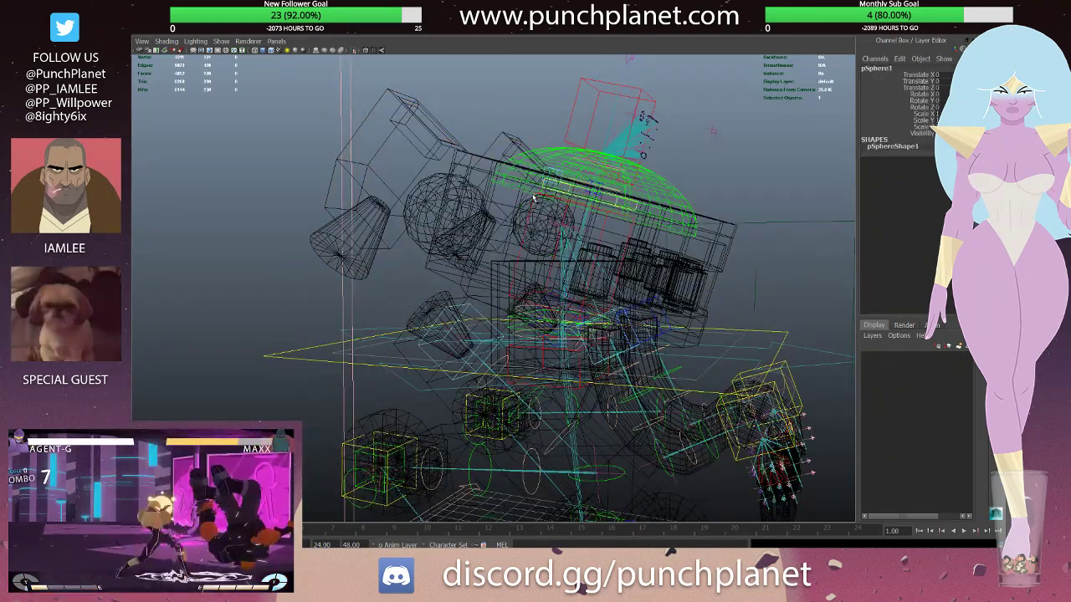
{"action": "left_click", "coordinate": [519, 251]}
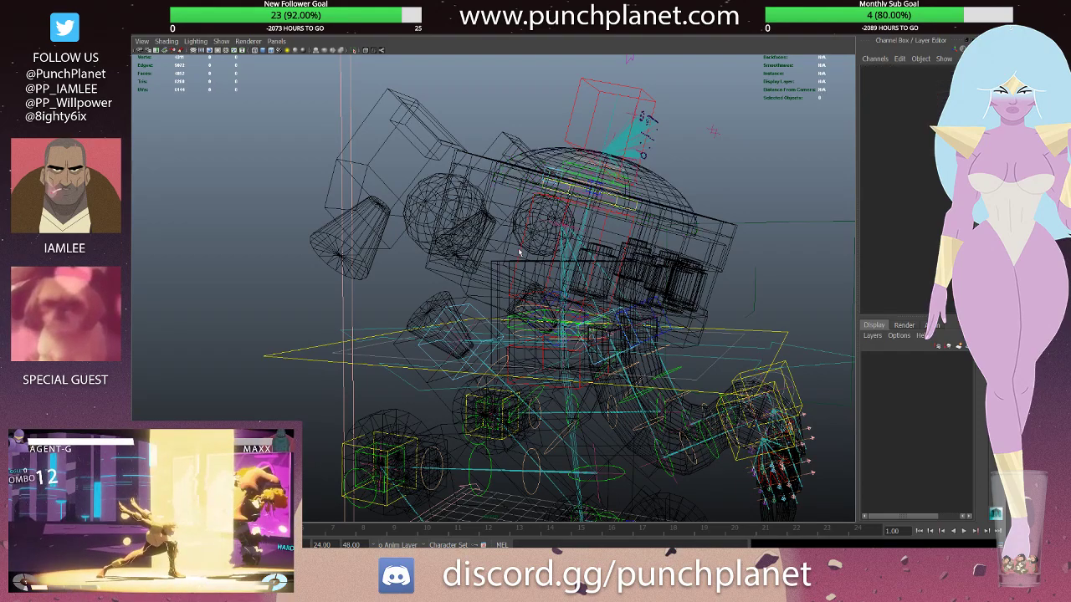
{"action": "left_click_drag", "start_coordinate": [519, 251], "coordinate": [506, 261], "text": "alt"}
{"action": "key", "text": "5"}
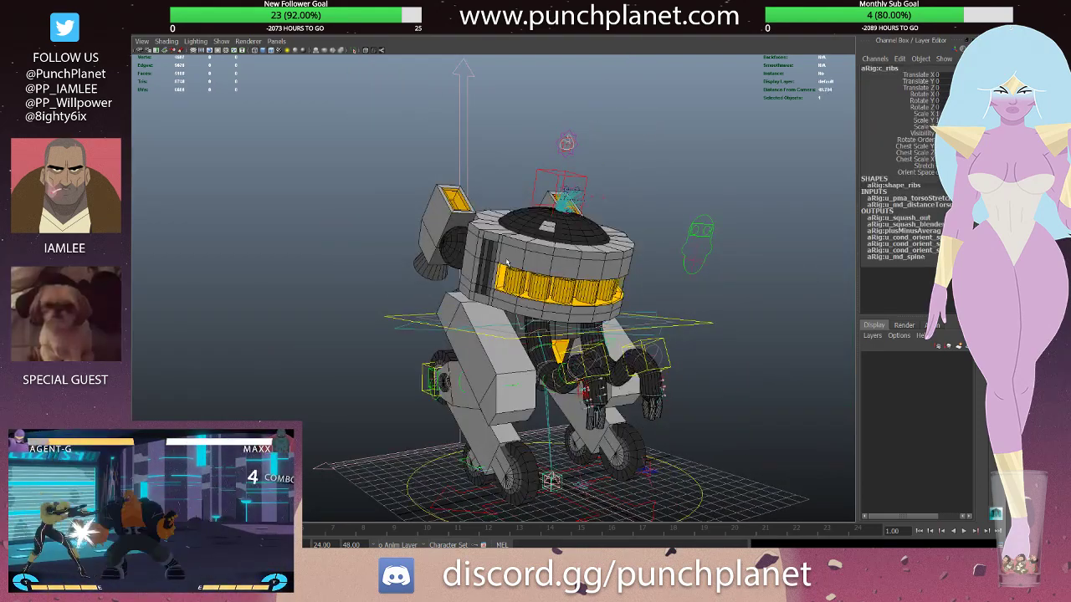
{"action": "key", "text": "ctrl+1"}
{"action": "key", "text": "F8"}
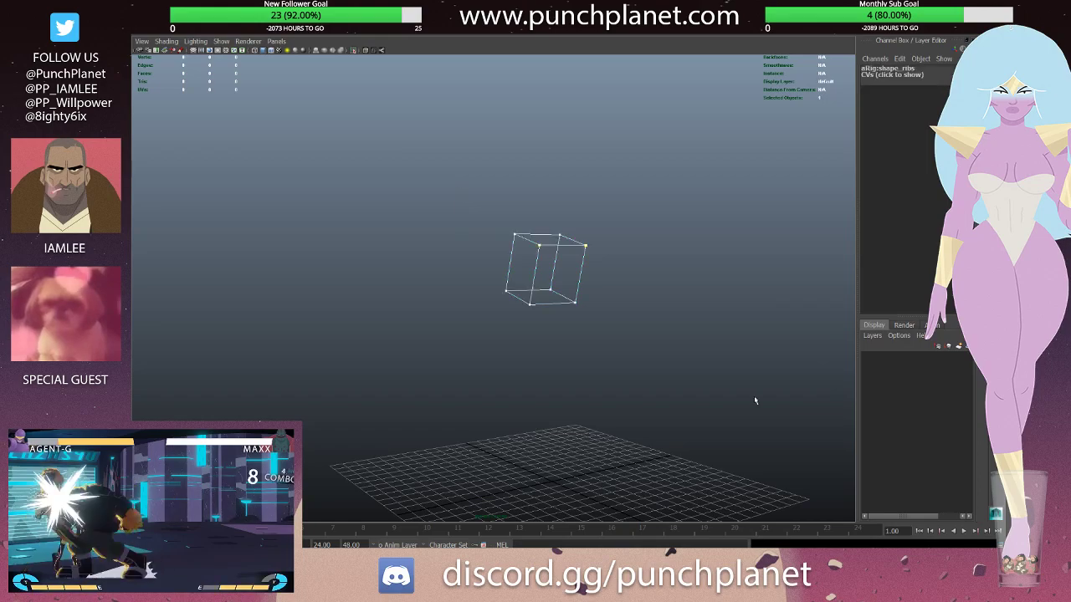
- Exit Isolate Select, turn off X-Ray, orbit the robot and clear the selection
{"action": "left_click_drag", "start_coordinate": [366, 52], "coordinate": [389, 67], "text": "alt"}
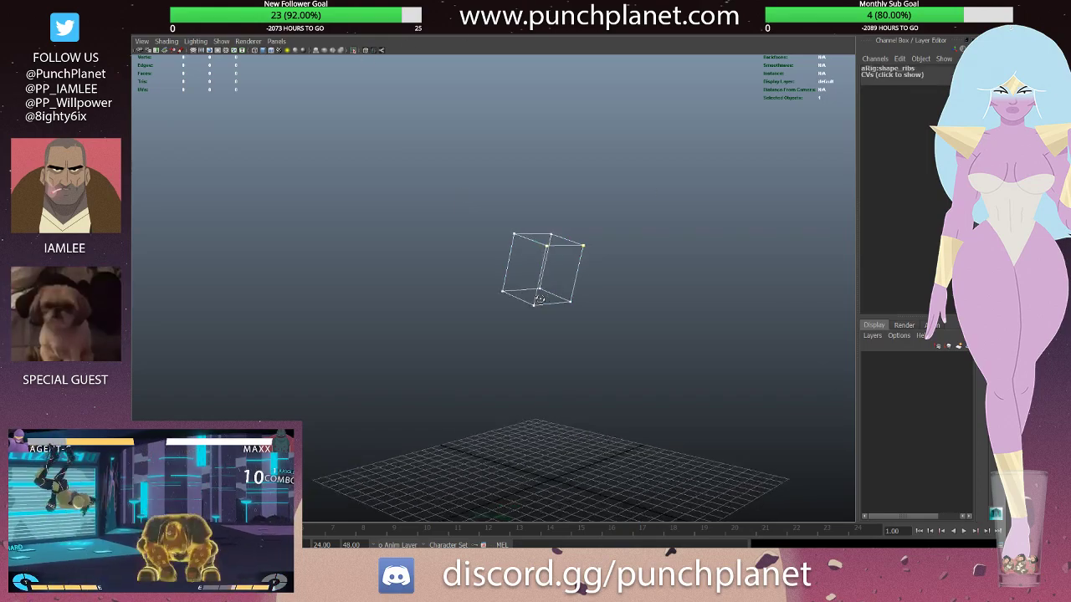
{"action": "left_click", "coordinate": [354, 51]}
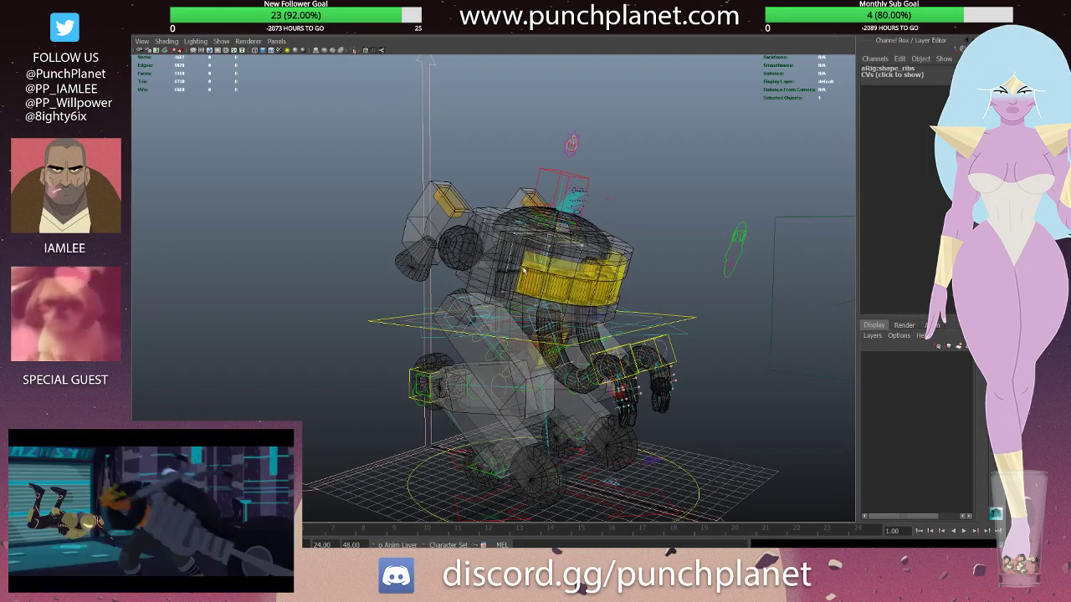
{"action": "left_click", "coordinate": [365, 52]}
{"action": "left_click_drag", "start_coordinate": [519, 251], "coordinate": [546, 268], "text": "alt"}
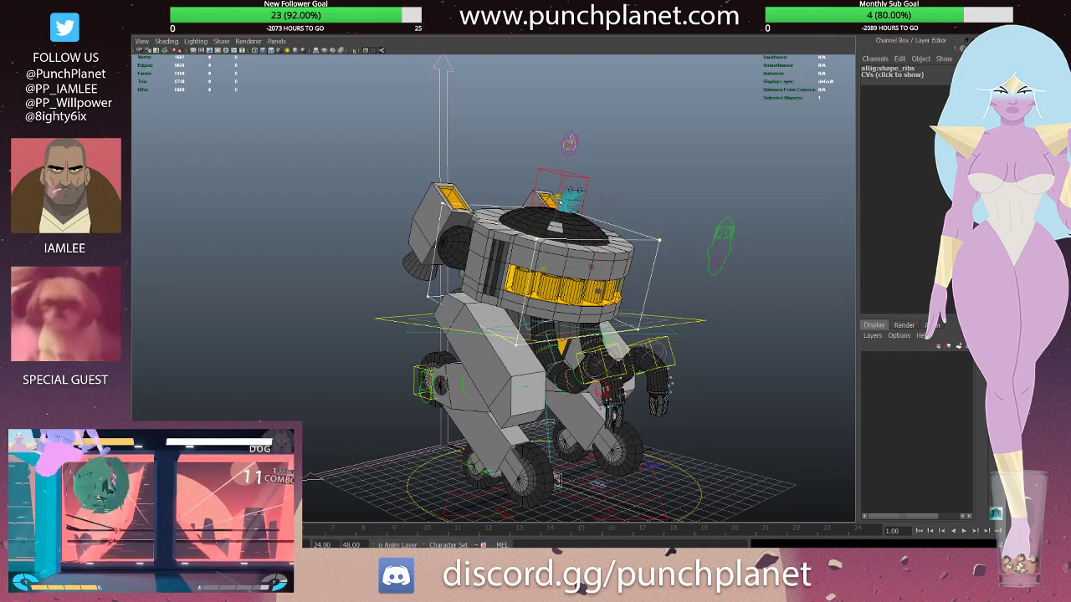
{"action": "mouse_move", "coordinate": [536, 251]}
{"action": "left_mouse_down", "text": "alt"}
{"action": "mouse_move", "coordinate": [570, 237]}
{"action": "mouse_move", "coordinate": [540, 253]}
{"action": "left_mouse_up", "text": "alt"}
{"action": "left_click", "coordinate": [549, 234]}
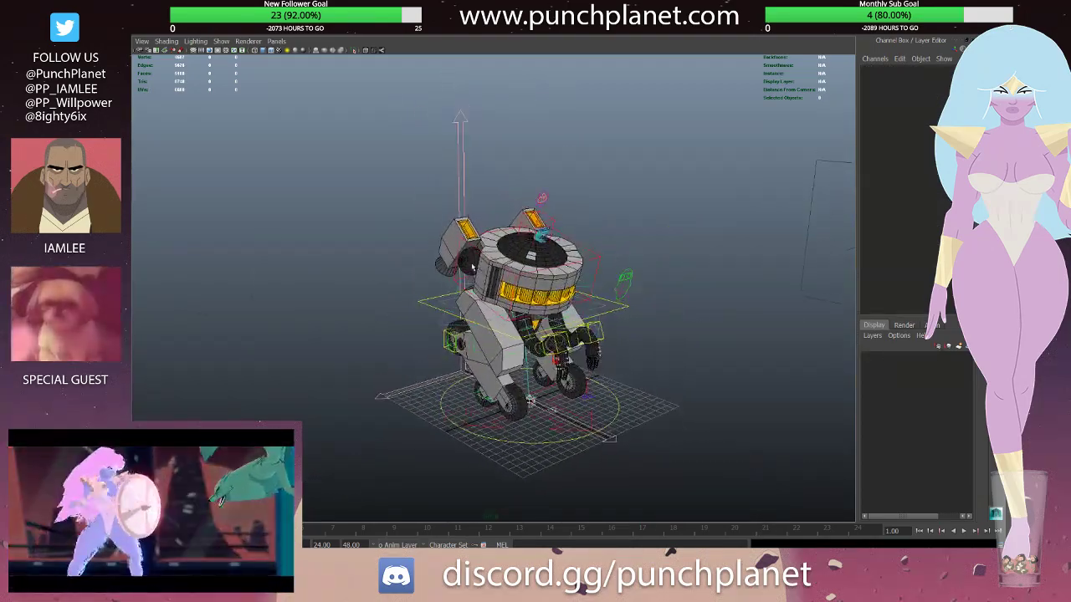
- Select the head cylinders, dome sphere and rib joints, toggling wireframe to reach them
{"action": "scroll", "coordinate": [527, 334], "scroll_direction": "up", "scroll_amount": 5}
{"action": "mouse_move", "coordinate": [527, 335]}
{"action": "left_mouse_down", "text": "alt"}
{"action": "mouse_move", "coordinate": [569, 318]}
{"action": "mouse_move", "coordinate": [543, 237]}
{"action": "left_mouse_up", "text": "alt"}
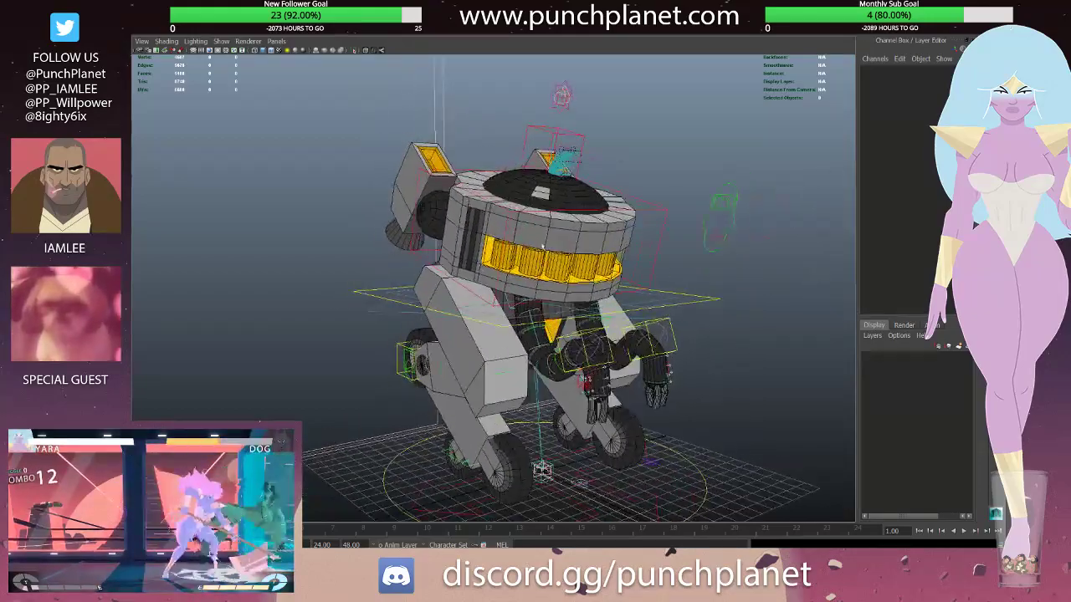
{"action": "left_click", "coordinate": [543, 236]}
{"action": "left_click", "coordinate": [507, 185], "text": "shift"}
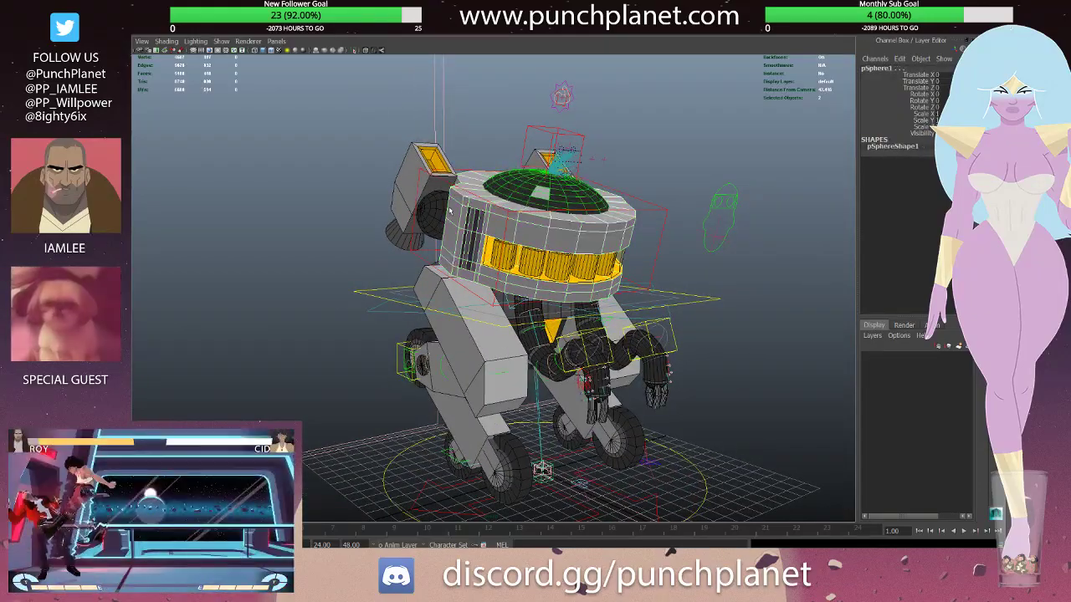
{"action": "mouse_move", "coordinate": [436, 212]}
{"action": "left_mouse_down", "text": "alt"}
{"action": "mouse_move", "coordinate": [425, 210]}
{"action": "mouse_move", "coordinate": [585, 258]}
{"action": "mouse_move", "coordinate": [540, 293]}
{"action": "mouse_move", "coordinate": [586, 268]}
{"action": "mouse_move", "coordinate": [536, 276]}
{"action": "left_mouse_up", "text": "alt"}
{"action": "key", "text": "ctrl+z"}
{"action": "left_click", "coordinate": [425, 209], "text": "shift"}
{"action": "key", "text": "ctrl+z"}
{"action": "key", "text": "4"}
{"action": "left_click", "coordinate": [587, 253], "text": "shift"}
{"action": "key", "text": "5"}
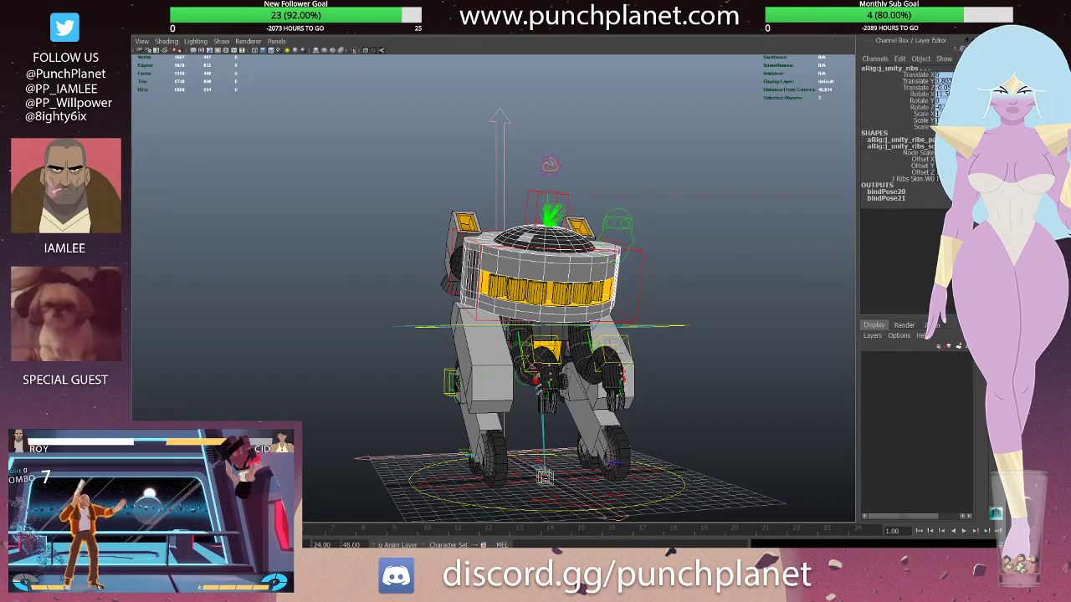
{"action": "scroll", "coordinate": [544, 293], "scroll_direction": "up", "scroll_amount": 3}
{"action": "left_click", "coordinate": [644, 298], "text": "shift"}
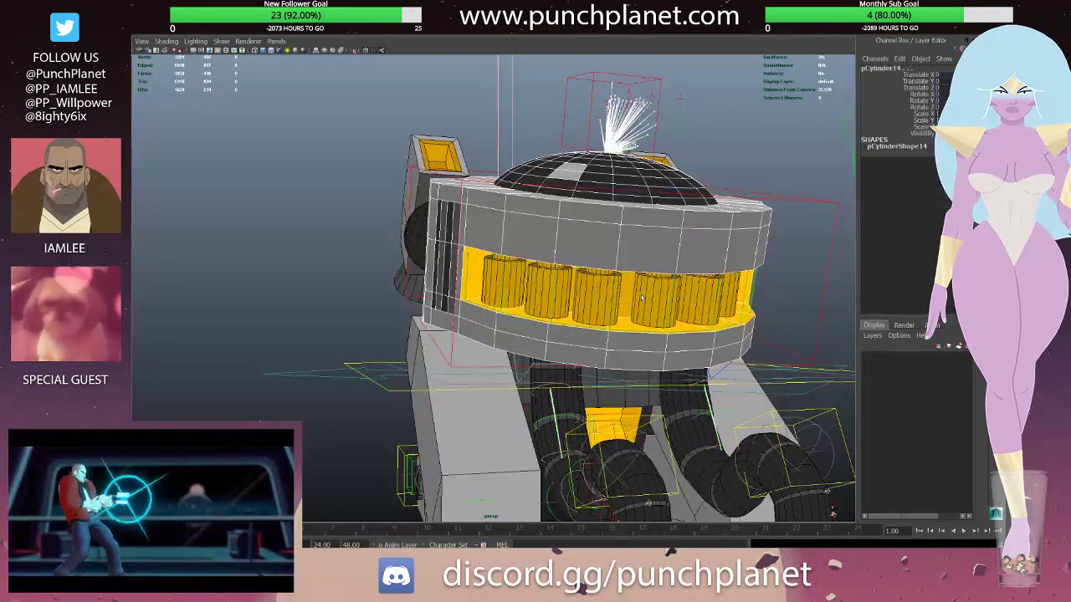
{"action": "key", "text": "4"}
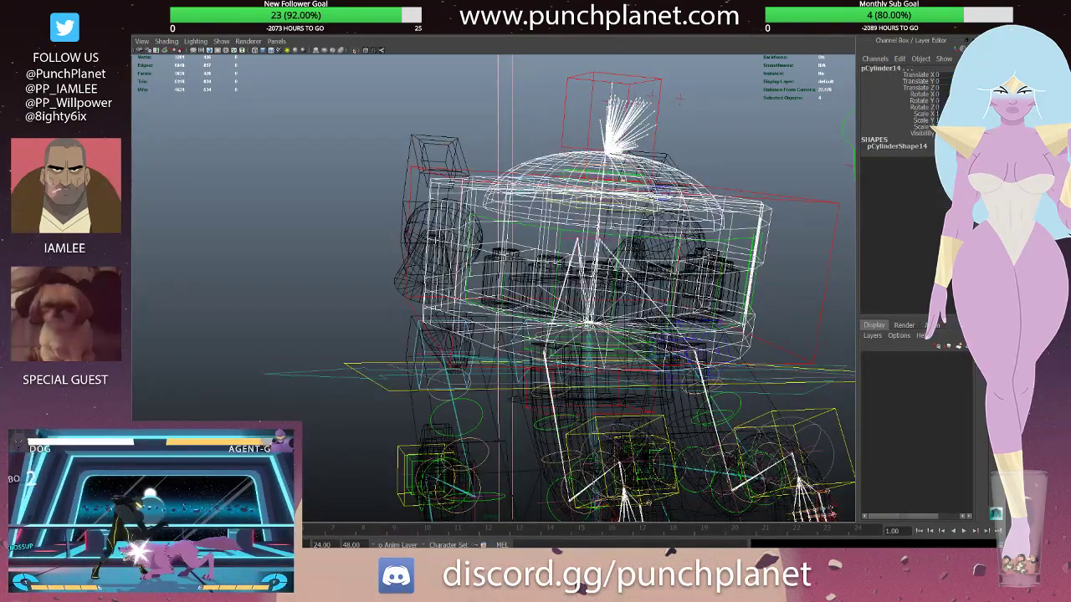
{"action": "left_click_drag", "start_coordinate": [535, 301], "coordinate": [586, 251], "text": "alt"}
{"action": "key", "text": "5"}
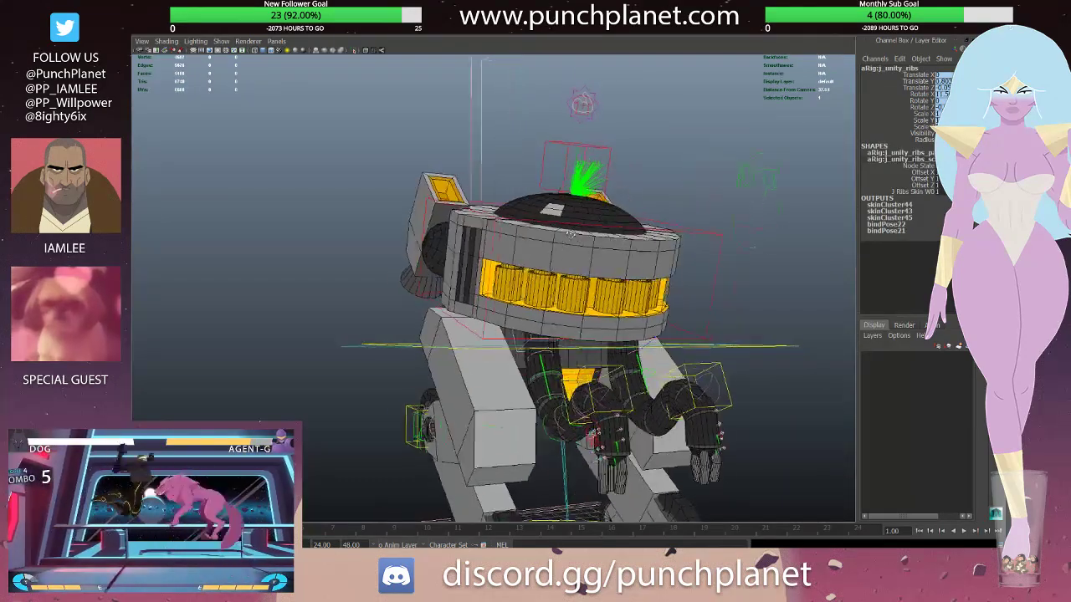
- Raise c_ribs to test the chest and head lift, undo it, and save the scene
{"action": "left_click", "coordinate": [586, 177]}
{"action": "left_click_drag", "start_coordinate": [555, 311], "coordinate": [549, 244]}
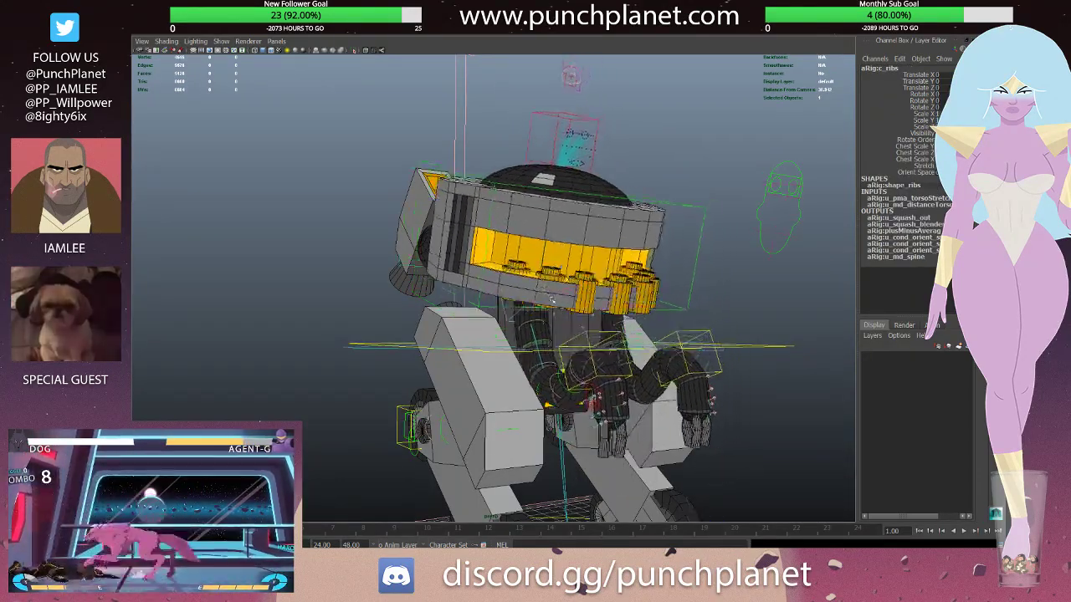
{"action": "key", "text": "ctrl+z"}
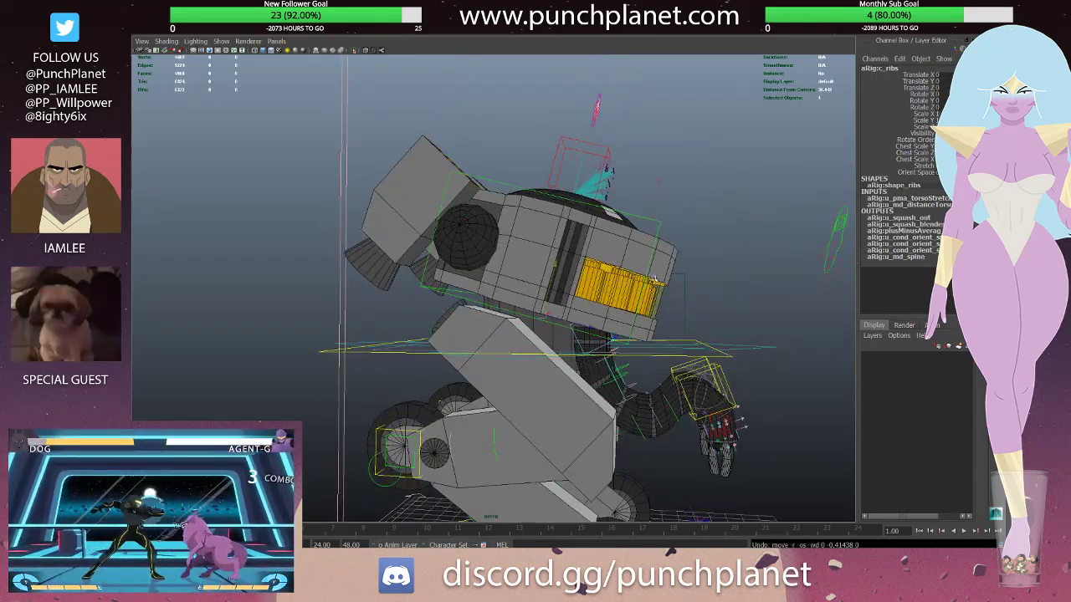
{"action": "key", "text": "ctrl+z"}
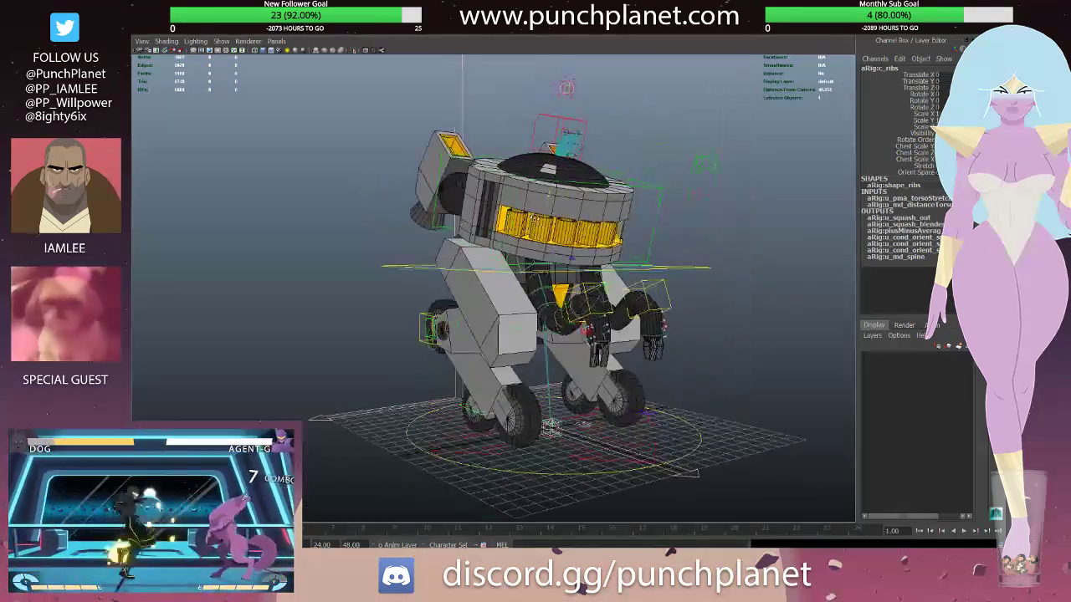
{"action": "key", "text": "ctrl+s"}
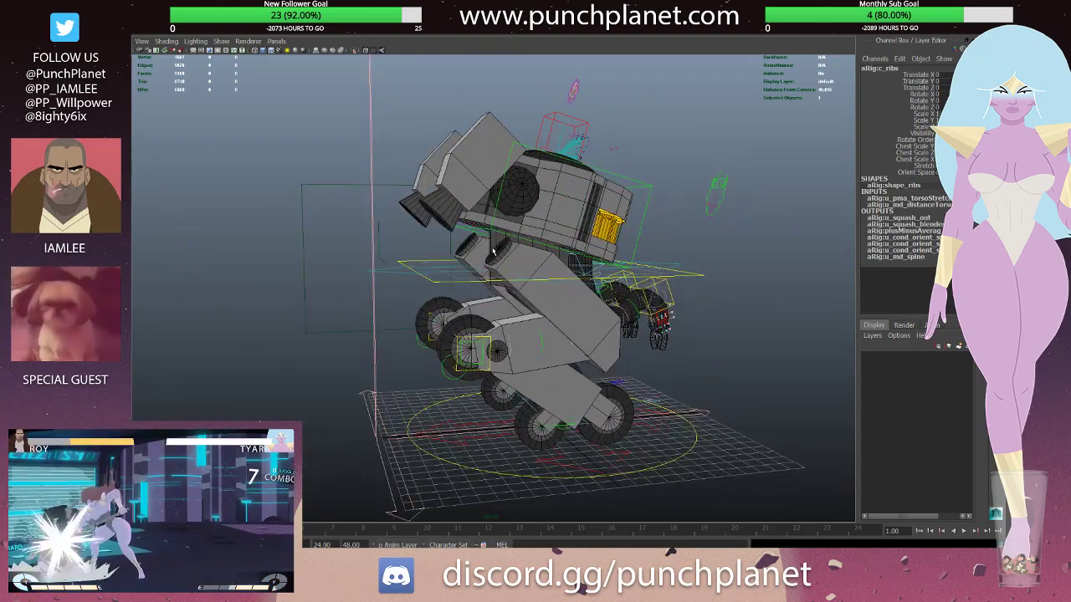
- Select three cylinder parts, test-move them, undo back to the original pose, and deselect
{"action": "left_click", "coordinate": [459, 242]}
{"action": "left_click", "coordinate": [465, 244], "text": "shift"}
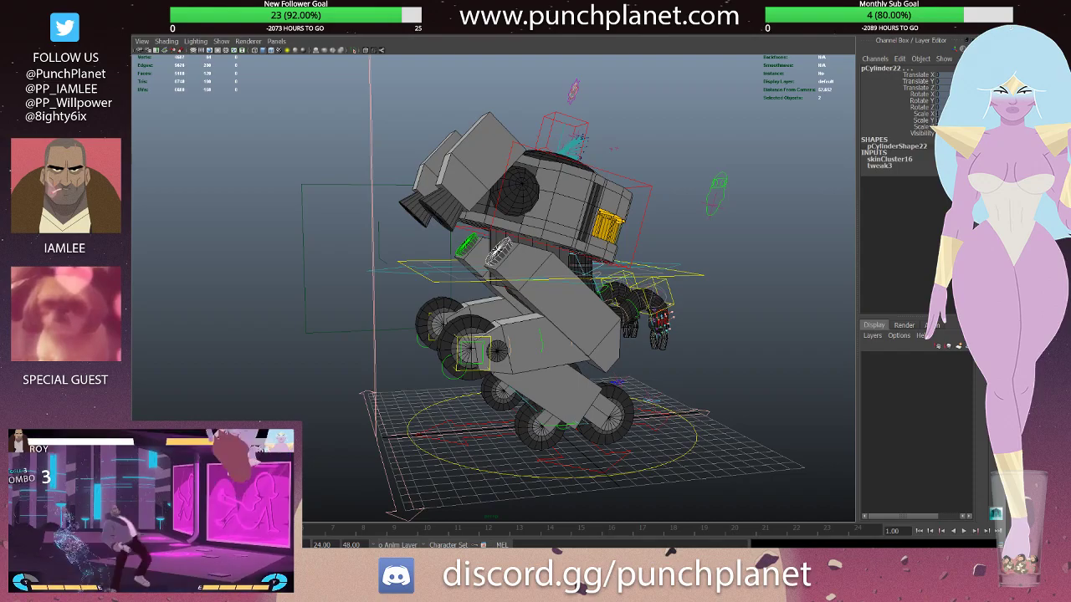
{"action": "left_click", "coordinate": [557, 236], "text": "shift"}
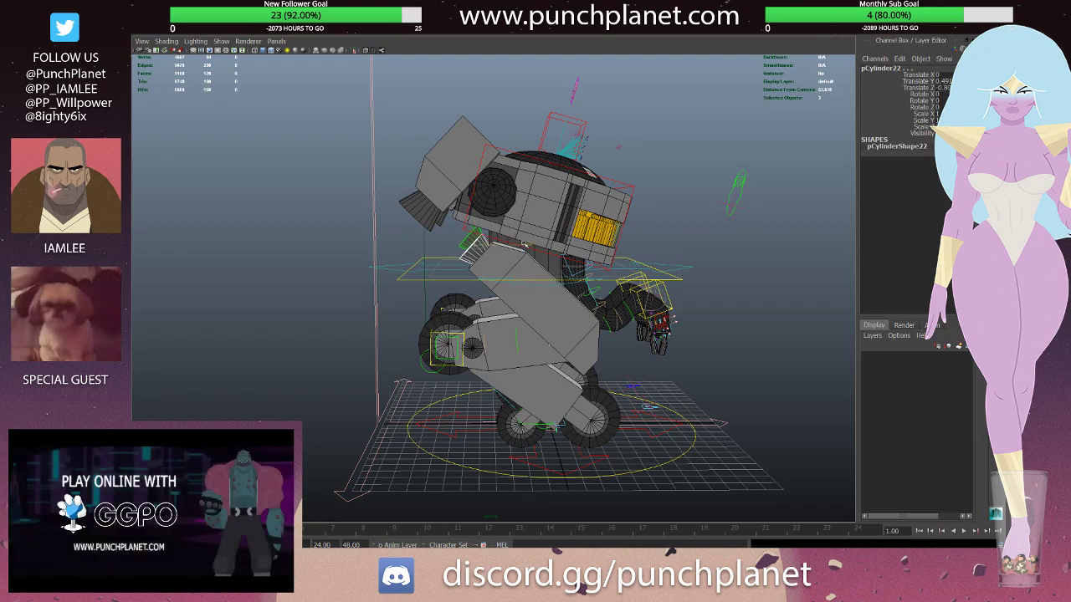
{"action": "key", "text": "ctrl+z"}
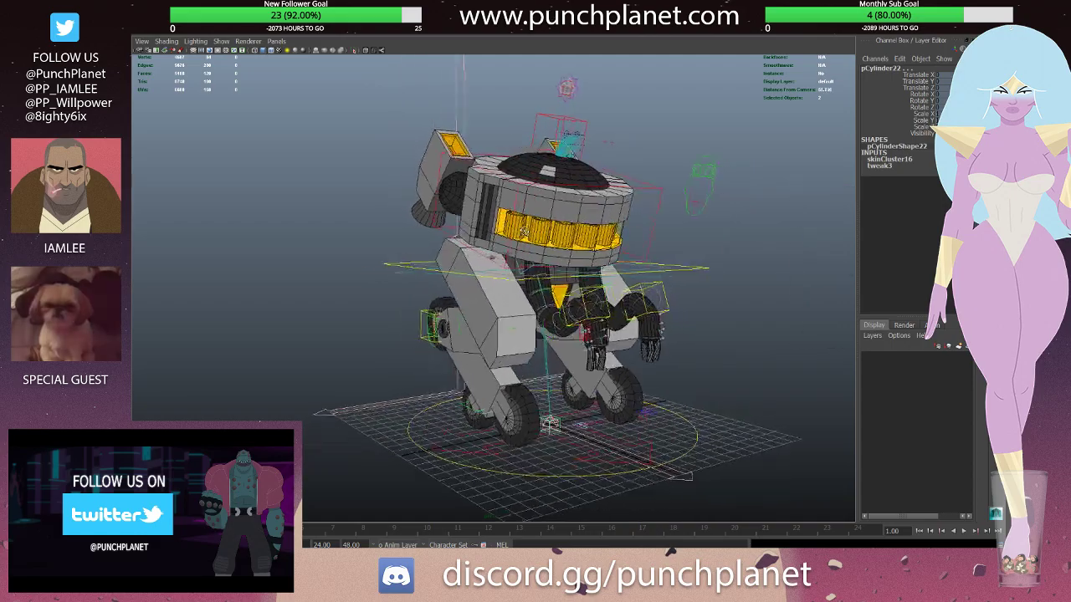
{"action": "key", "text": "ctrl+z"}
{"action": "left_click", "coordinate": [614, 161]}
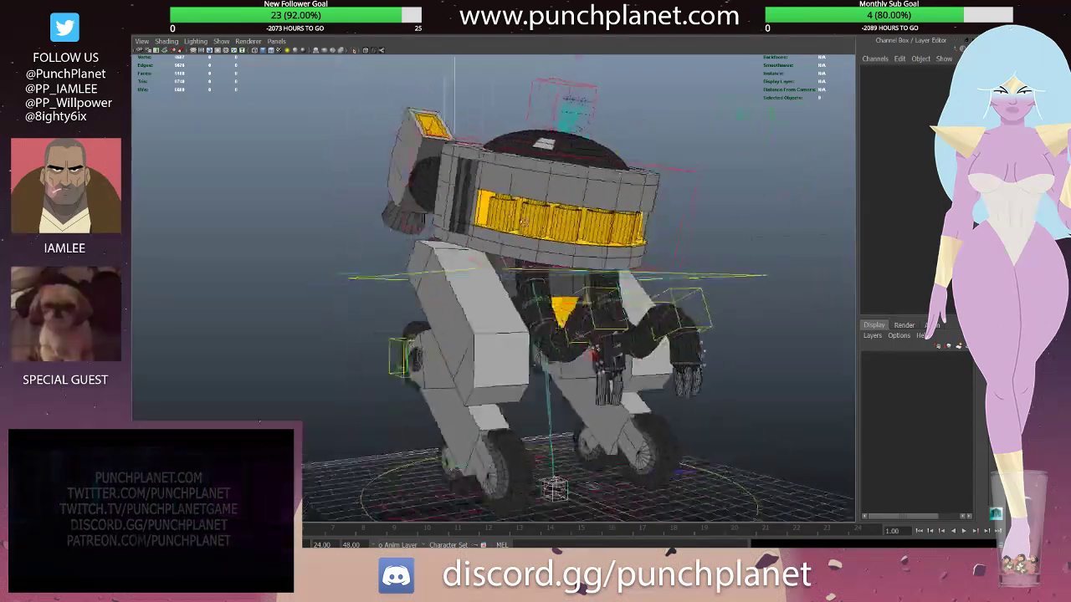
{"action": "scroll", "coordinate": [534, 227], "scroll_direction": "down", "scroll_amount": 3}
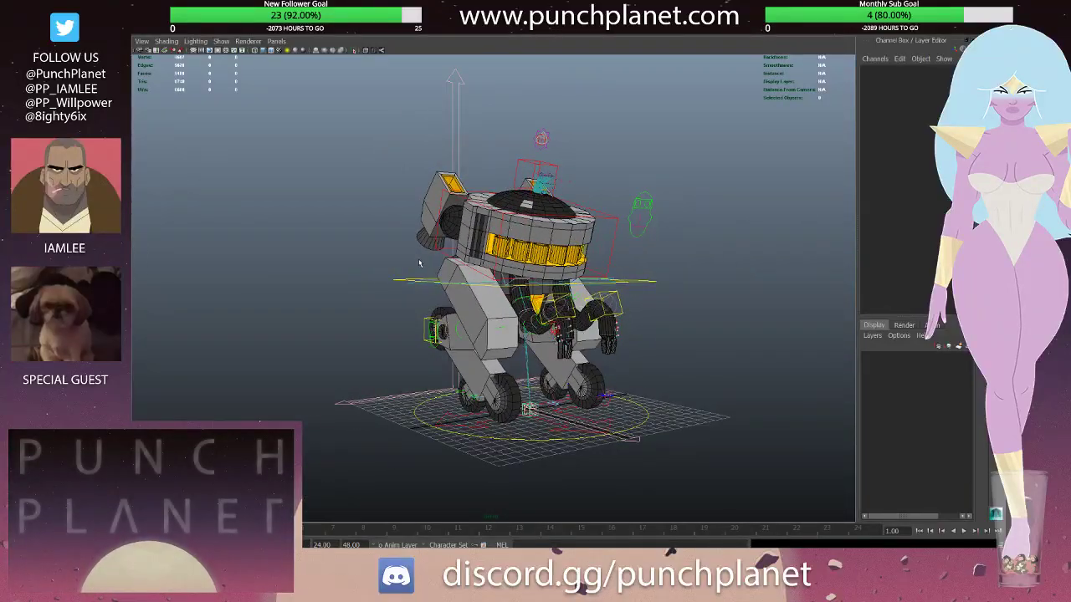
{"action": "scroll", "coordinate": [420, 264], "scroll_direction": "up", "scroll_amount": 4}
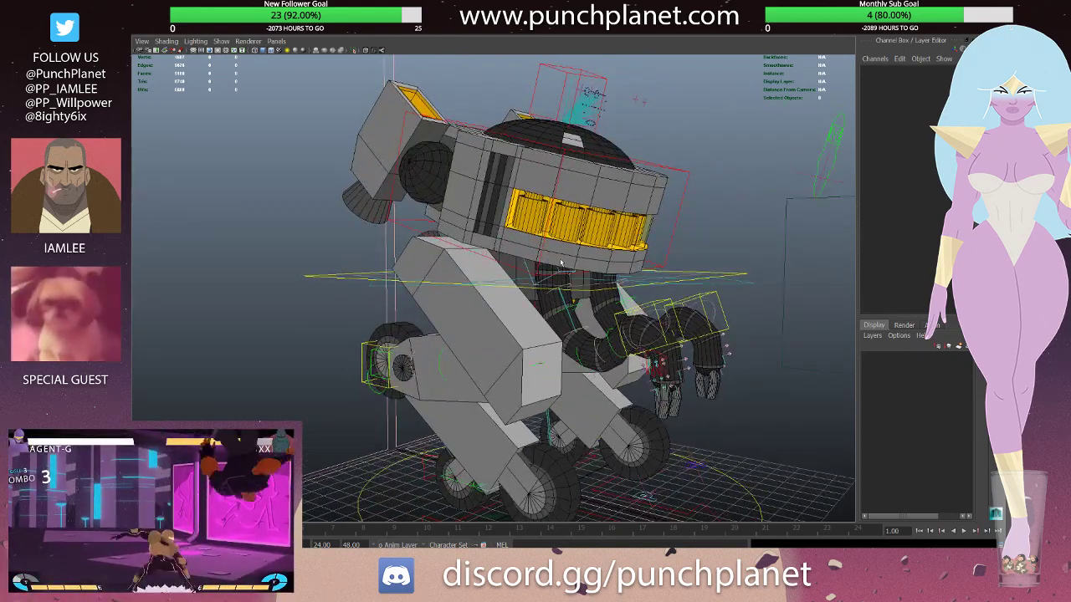
{"action": "mouse_move", "coordinate": [546, 259]}
{"action": "left_mouse_down", "text": "alt"}
{"action": "mouse_move", "coordinate": [459, 268]}
{"action": "mouse_move", "coordinate": [477, 249]}
{"action": "mouse_move", "coordinate": [433, 250]}
{"action": "mouse_move", "coordinate": [572, 249]}
{"action": "mouse_move", "coordinate": [444, 223]}
{"action": "mouse_move", "coordinate": [416, 235]}
{"action": "mouse_move", "coordinate": [502, 276]}
{"action": "left_mouse_up", "text": "alt"}
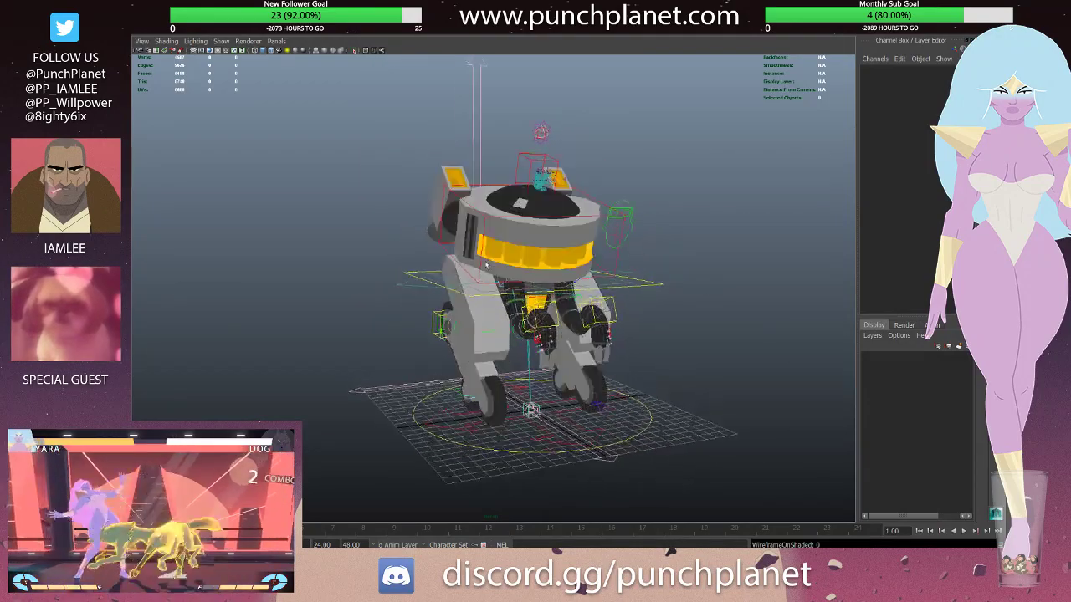
{"action": "scroll", "coordinate": [599, 316], "scroll_direction": "up", "scroll_amount": 3}
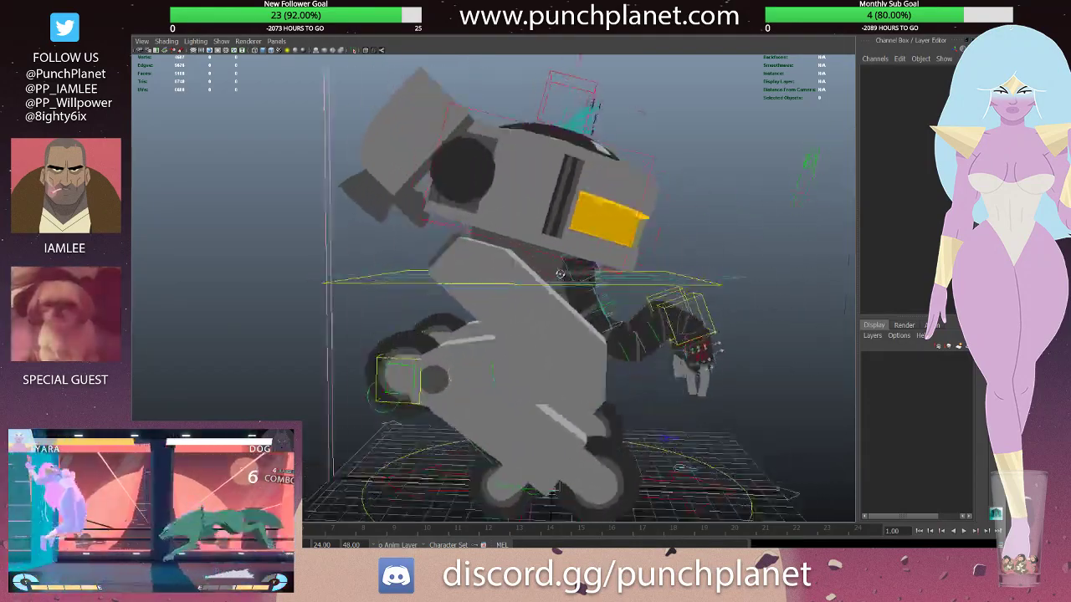
- Select the robot's head pieces, isolate them in wireframe, then bring the body back
{"action": "left_click", "coordinate": [480, 194]}
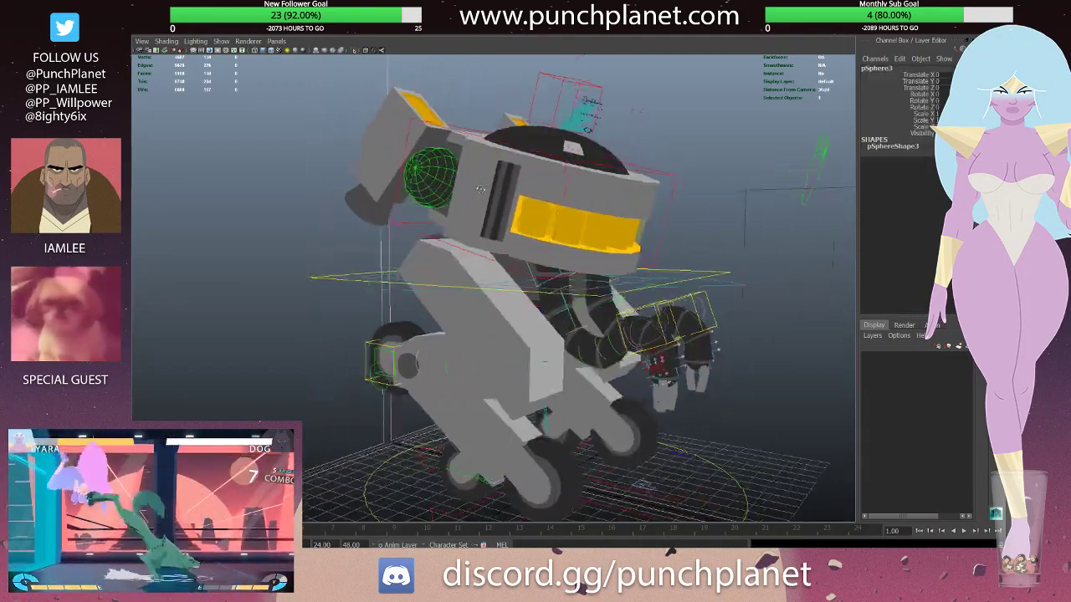
{"action": "left_click", "coordinate": [364, 162], "text": "shift"}
{"action": "left_click_drag", "start_coordinate": [364, 163], "coordinate": [479, 136], "text": "alt"}
{"action": "mouse_move", "coordinate": [482, 86]}
{"action": "left_mouse_down", "text": "alt"}
{"action": "mouse_move", "coordinate": [466, 203]}
{"action": "mouse_move", "coordinate": [457, 150]}
{"action": "left_mouse_up", "text": "alt"}
{"action": "left_click", "coordinate": [457, 150]}
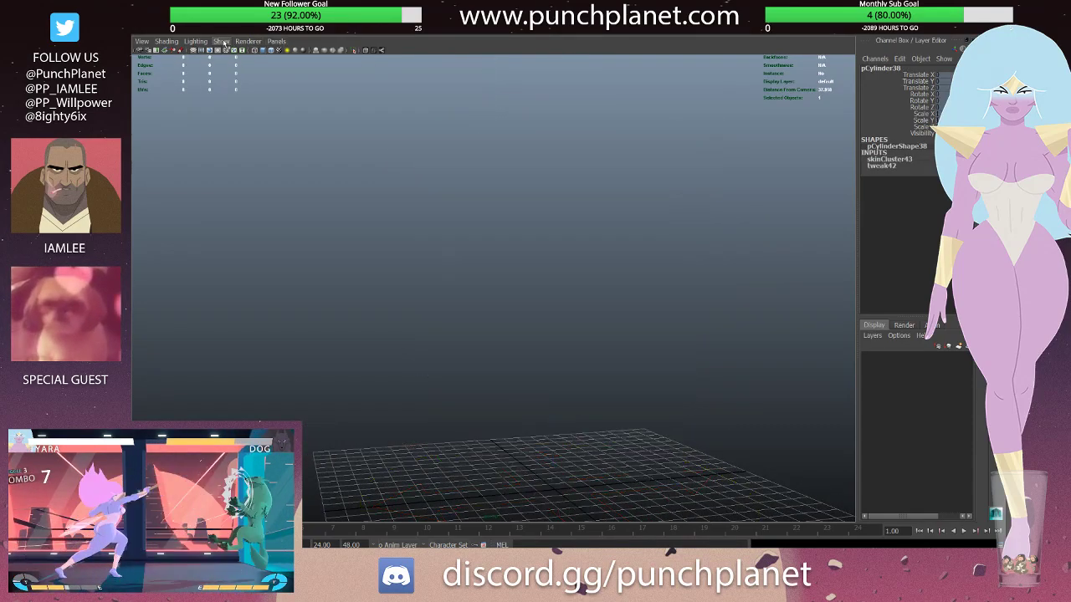
{"action": "left_click", "coordinate": [240, 127]}
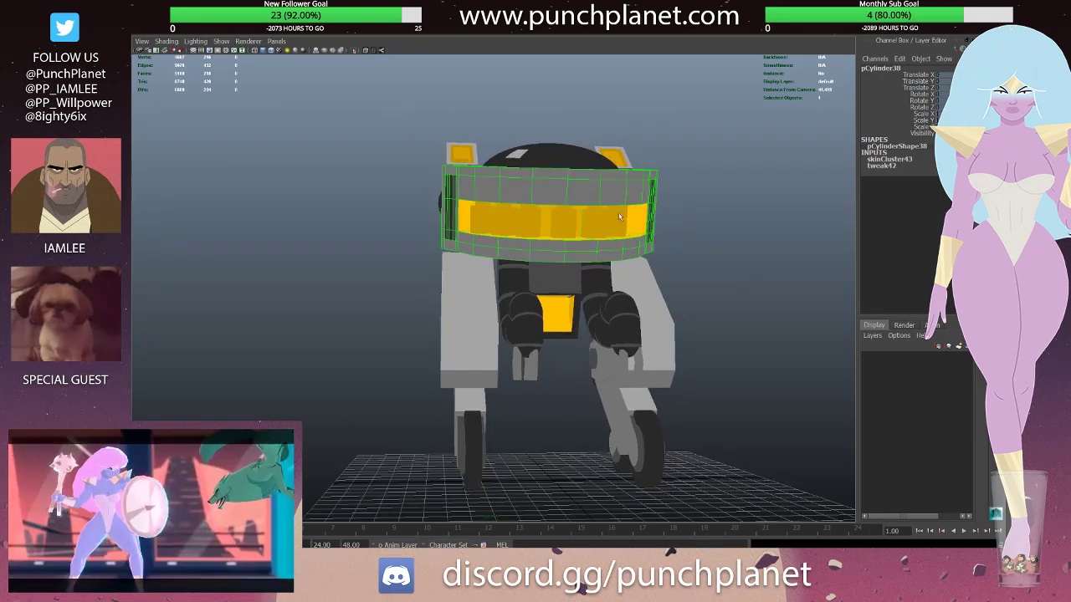
{"action": "mouse_move", "coordinate": [619, 218]}
{"action": "left_mouse_down"}
{"action": "mouse_move", "coordinate": [686, 229]}
{"action": "mouse_move", "coordinate": [591, 265]}
{"action": "mouse_move", "coordinate": [535, 237]}
{"action": "left_mouse_up"}
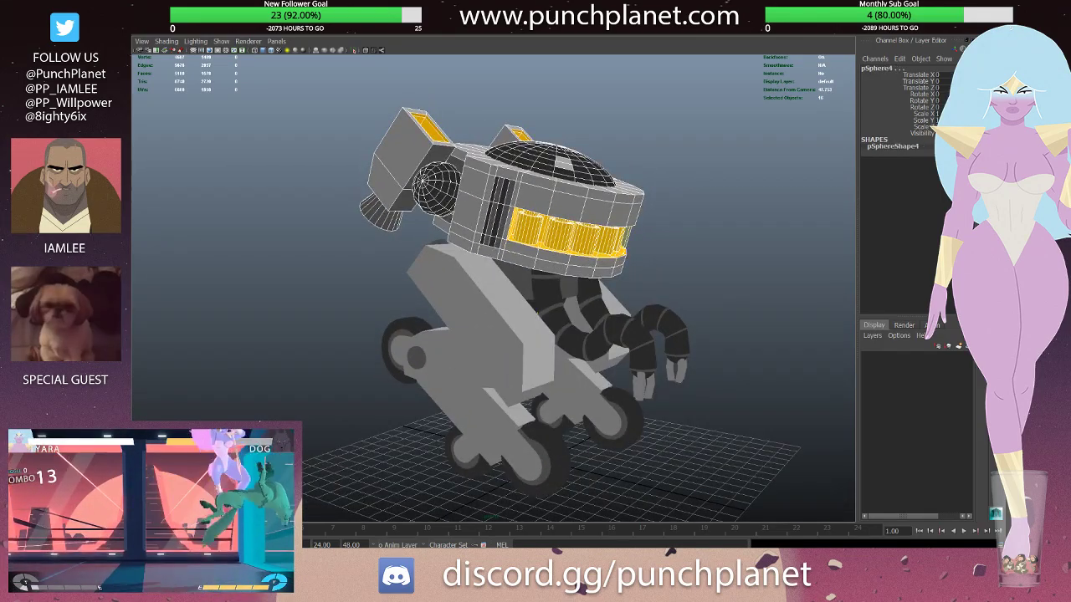
{"action": "left_click", "coordinate": [351, 51]}
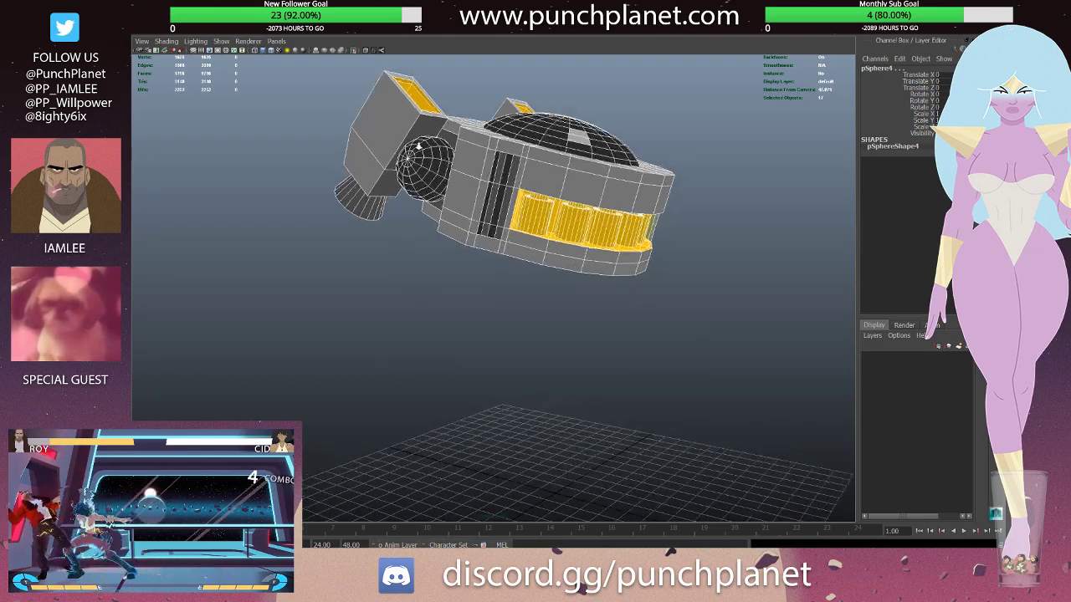
{"action": "key", "text": "4"}
{"action": "left_click", "coordinate": [364, 50]}
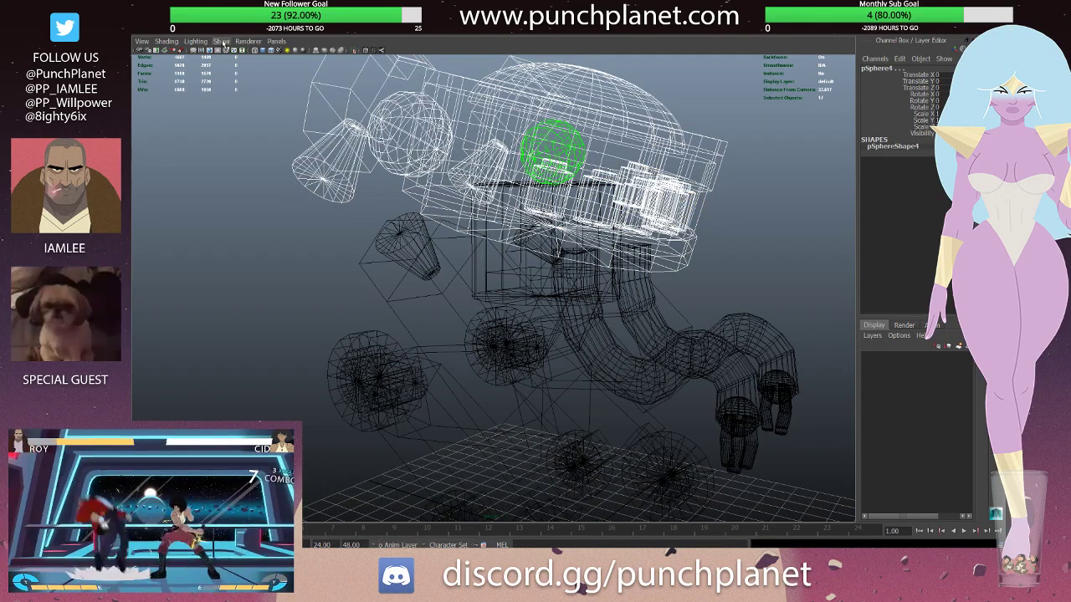
{"action": "left_click_drag", "start_coordinate": [536, 217], "coordinate": [611, 168], "text": "alt"}
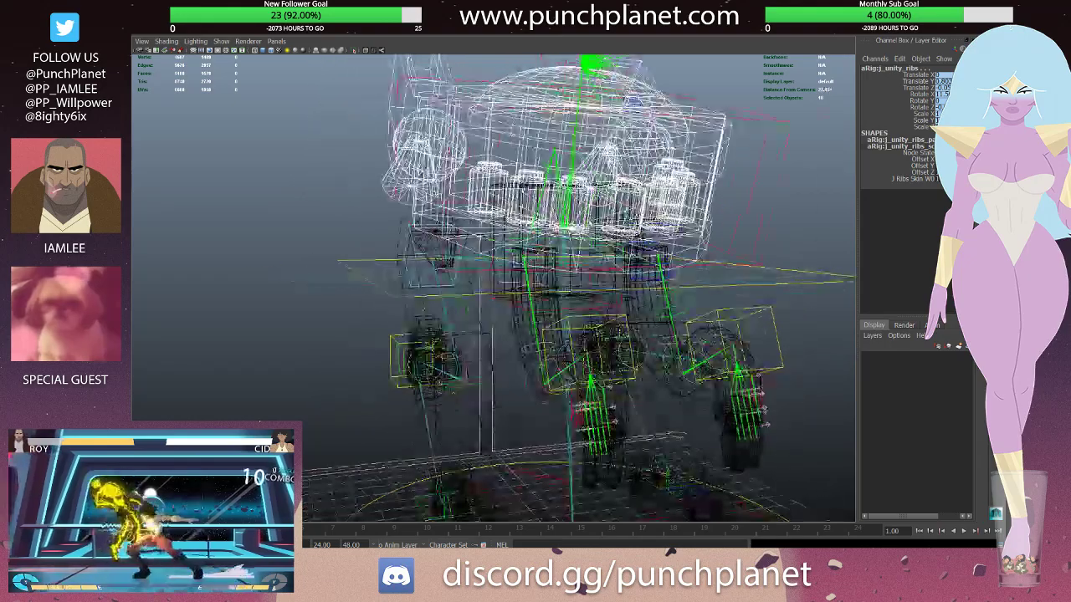
{"action": "key", "text": "5"}
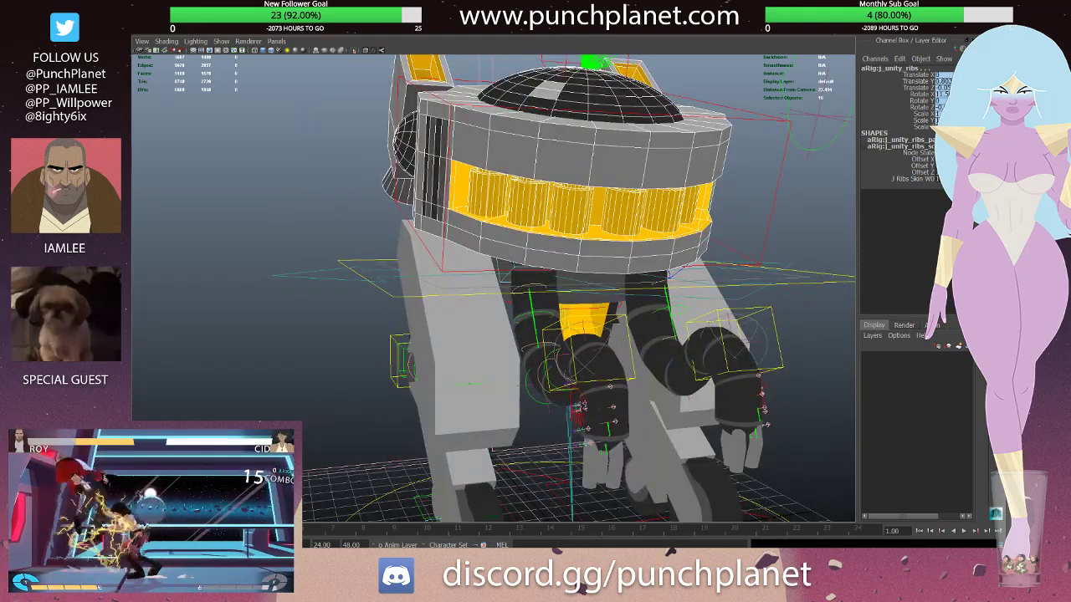
- Frame the robot, rotate the chest ribs control forward as a test, undo, and deselect
{"action": "key", "text": "a"}
{"action": "mouse_move", "coordinate": [519, 251]}
{"action": "left_mouse_down", "text": "alt"}
{"action": "mouse_move", "coordinate": [607, 214]}
{"action": "mouse_move", "coordinate": [606, 140]}
{"action": "mouse_move", "coordinate": [522, 158]}
{"action": "left_mouse_up", "text": "alt"}
{"action": "left_click", "coordinate": [602, 220]}
{"action": "key", "text": "ctrl+z"}
{"action": "left_click", "coordinate": [606, 140]}
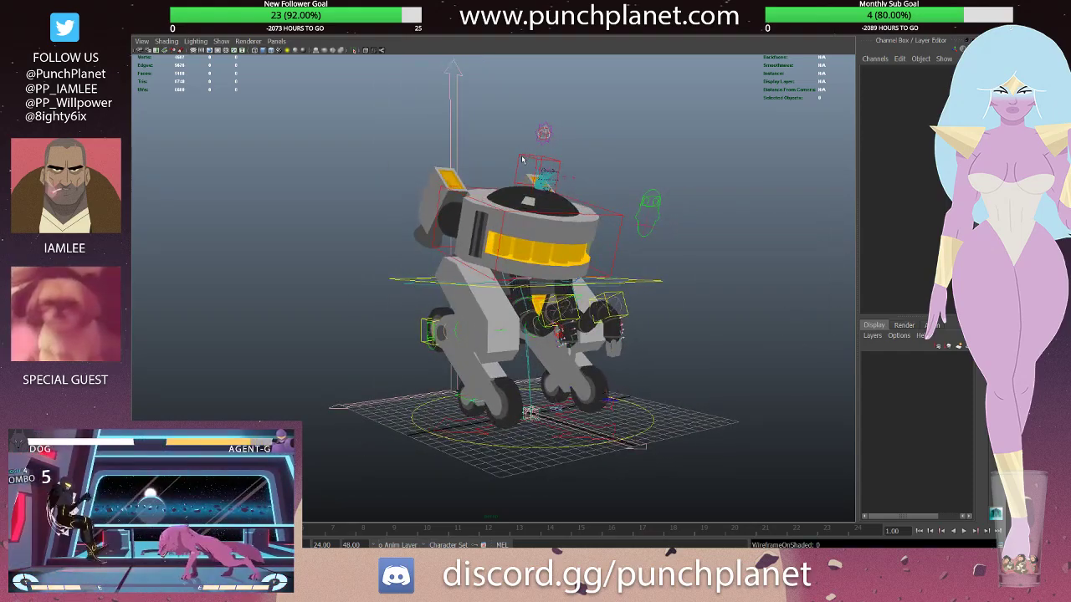
- Play the timeline with Alt+V, orbit to a front view, then select the robot group
{"action": "key", "text": "alt+v"}
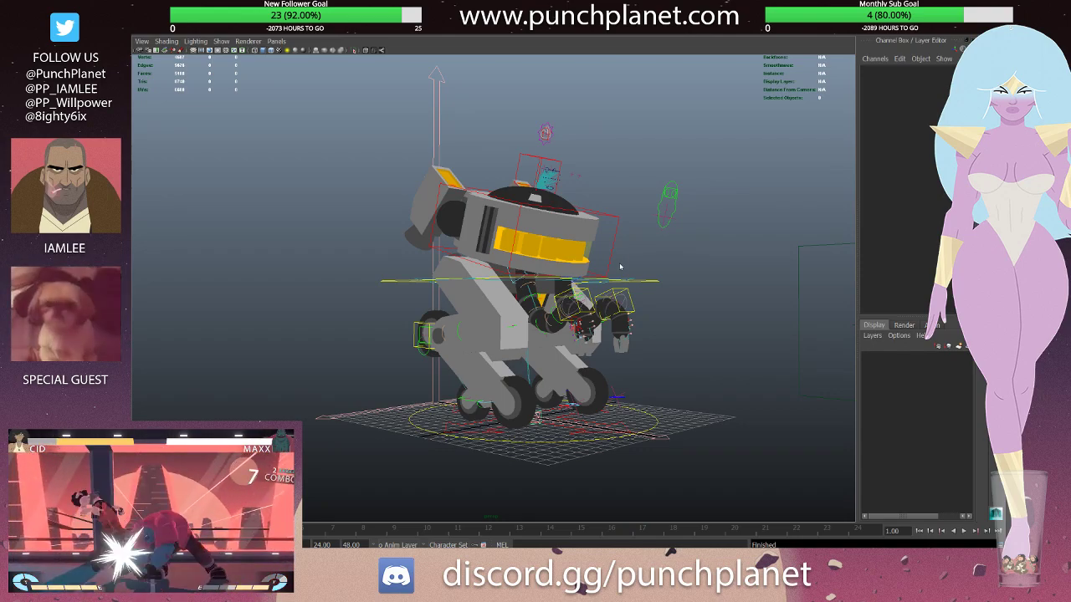
{"action": "key", "text": "Delete"}
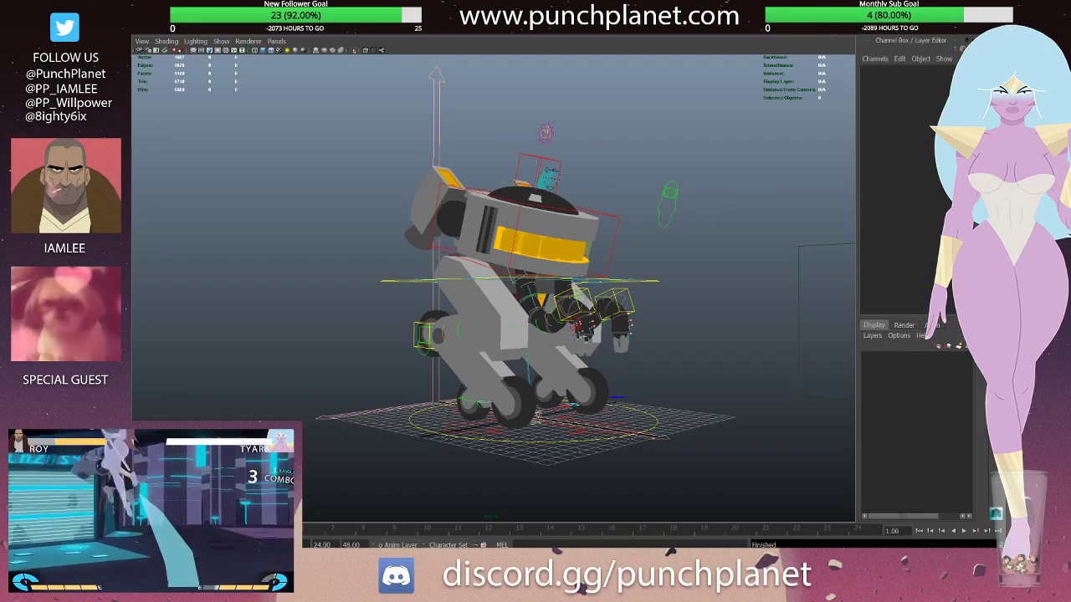
{"action": "mouse_move", "coordinate": [538, 416]}
{"action": "left_mouse_down", "text": "alt"}
{"action": "mouse_move", "coordinate": [552, 240]}
{"action": "mouse_move", "coordinate": [467, 194]}
{"action": "mouse_move", "coordinate": [625, 195]}
{"action": "mouse_move", "coordinate": [526, 177]}
{"action": "left_mouse_up", "text": "alt"}
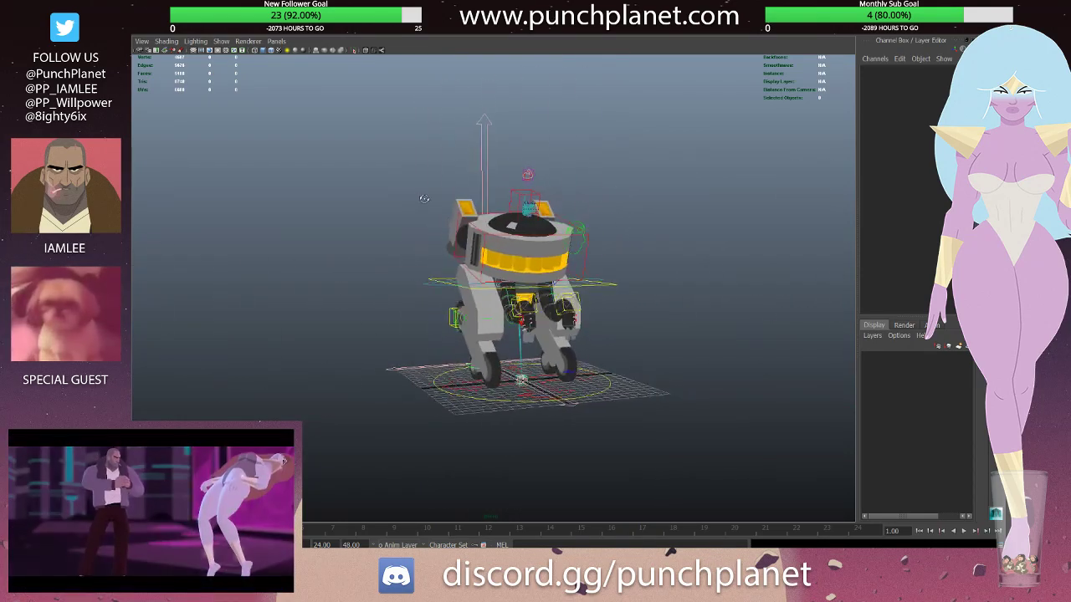
{"action": "left_click", "coordinate": [526, 176]}
{"action": "left_click", "coordinate": [471, 184]}
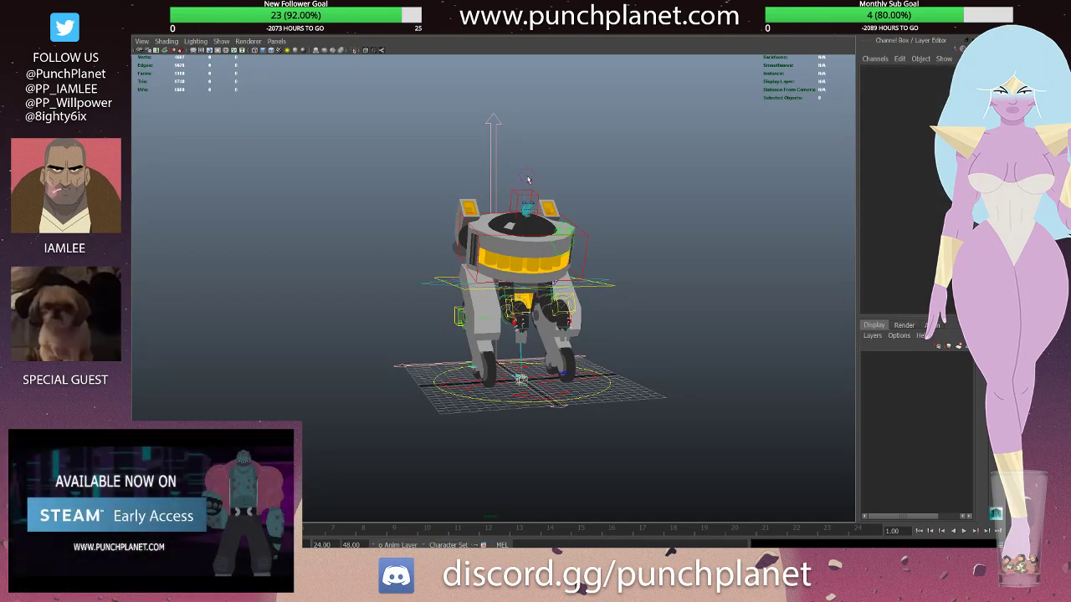
{"action": "key", "text": "ctrl+a"}
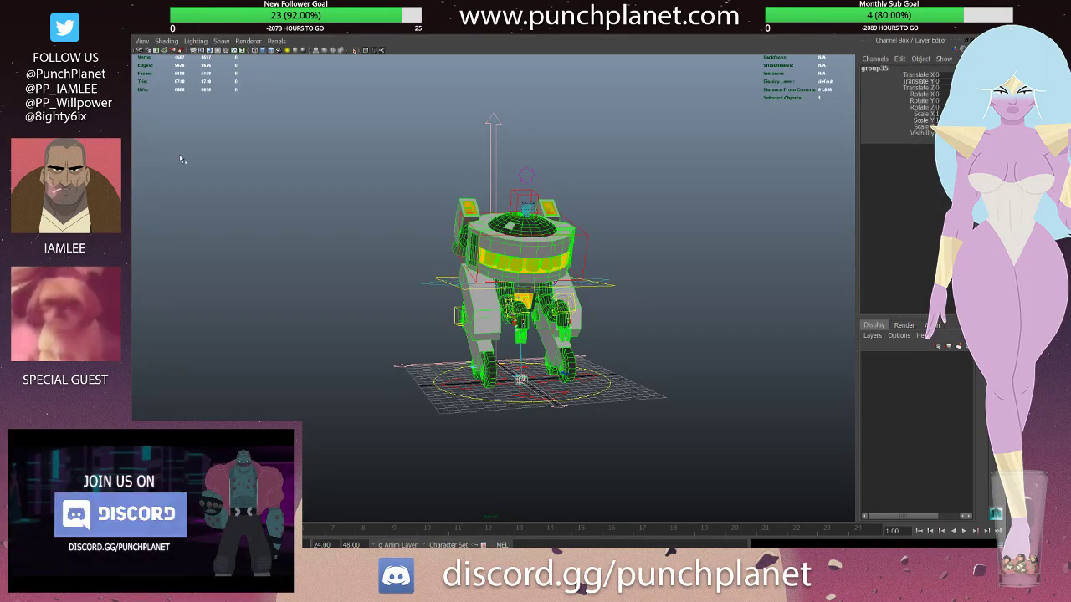
- Step through g_geo_unity, bakeSet_unity and rigSet_modUnityExport, then clear the selection and orbit closer
{"action": "left_click", "coordinate": [360, 170]}
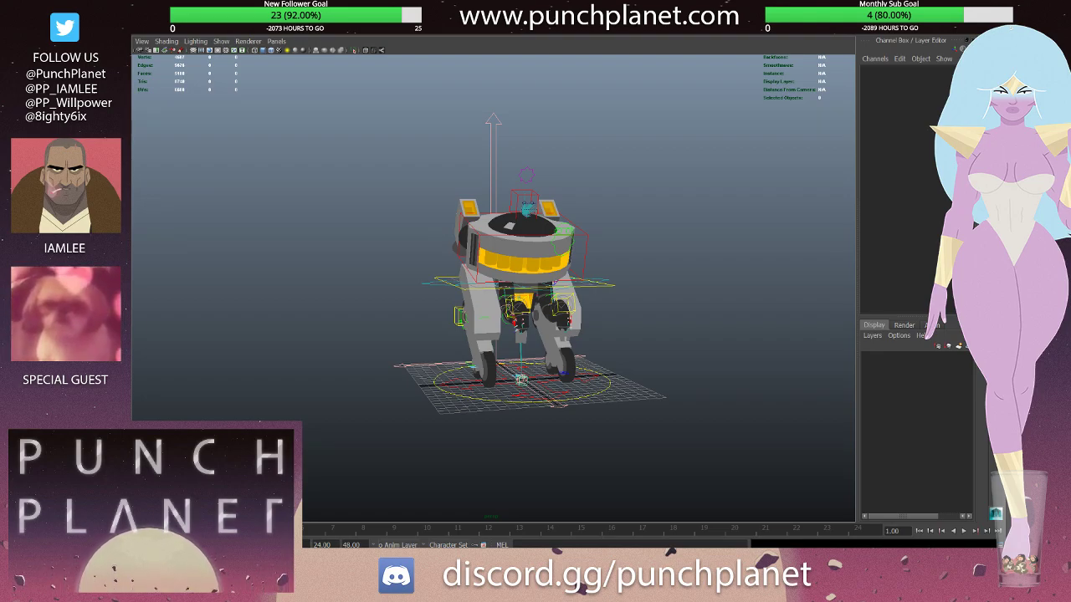
{"action": "scroll", "coordinate": [527, 251], "scroll_direction": "up", "scroll_amount": 3}
{"action": "mouse_move", "coordinate": [502, 209]}
{"action": "left_mouse_down", "text": "alt"}
{"action": "mouse_move", "coordinate": [556, 163]}
{"action": "mouse_move", "coordinate": [194, 160]}
{"action": "left_mouse_up", "text": "alt"}
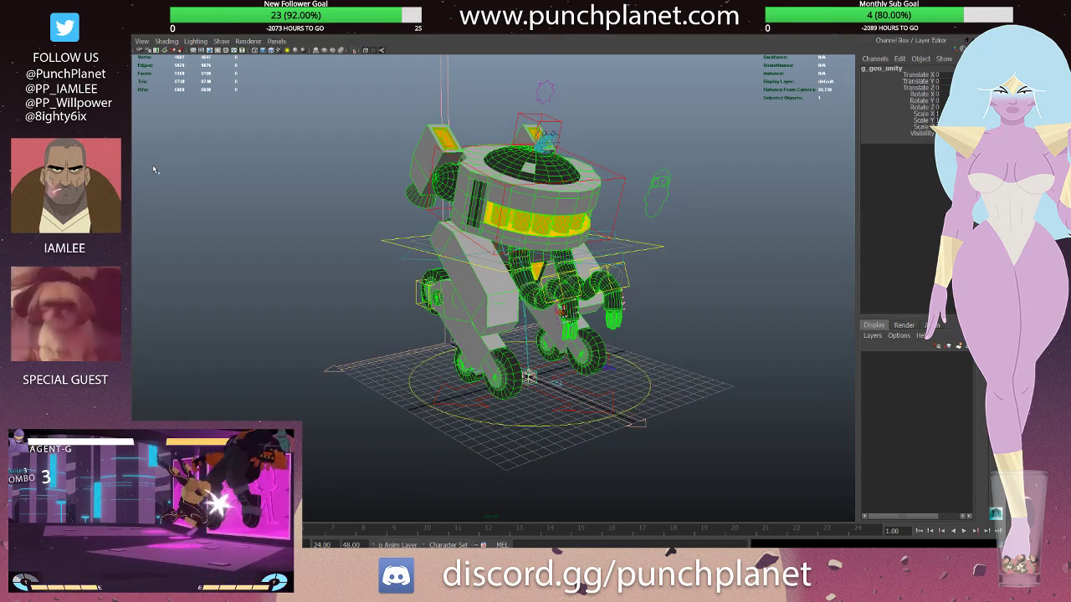
{"action": "key", "text": "ctrl+z"}
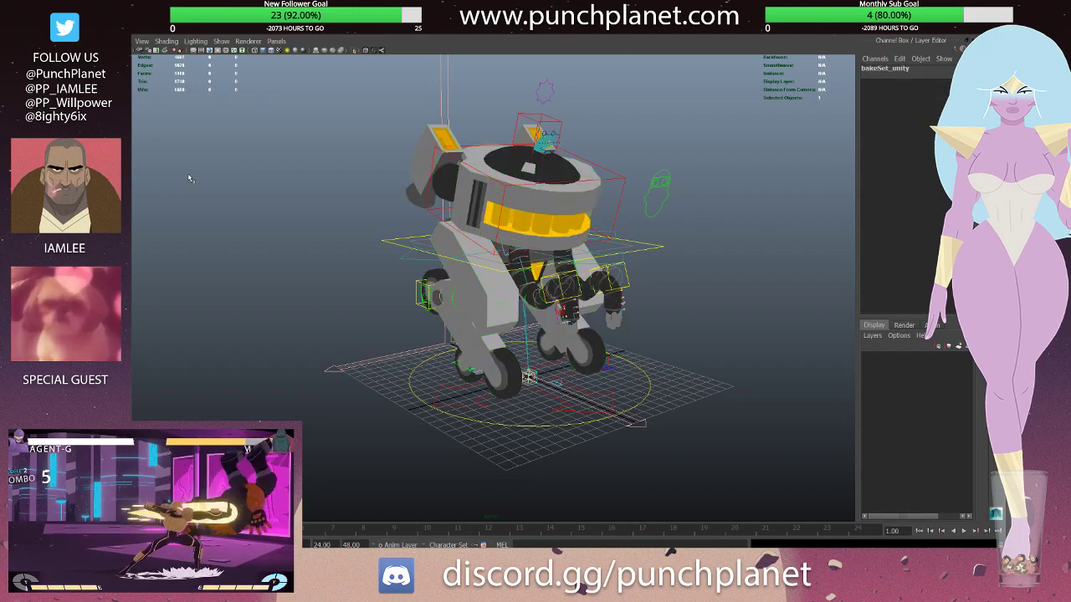
{"action": "key", "text": "ctrl+z"}
{"action": "left_click", "coordinate": [191, 199]}
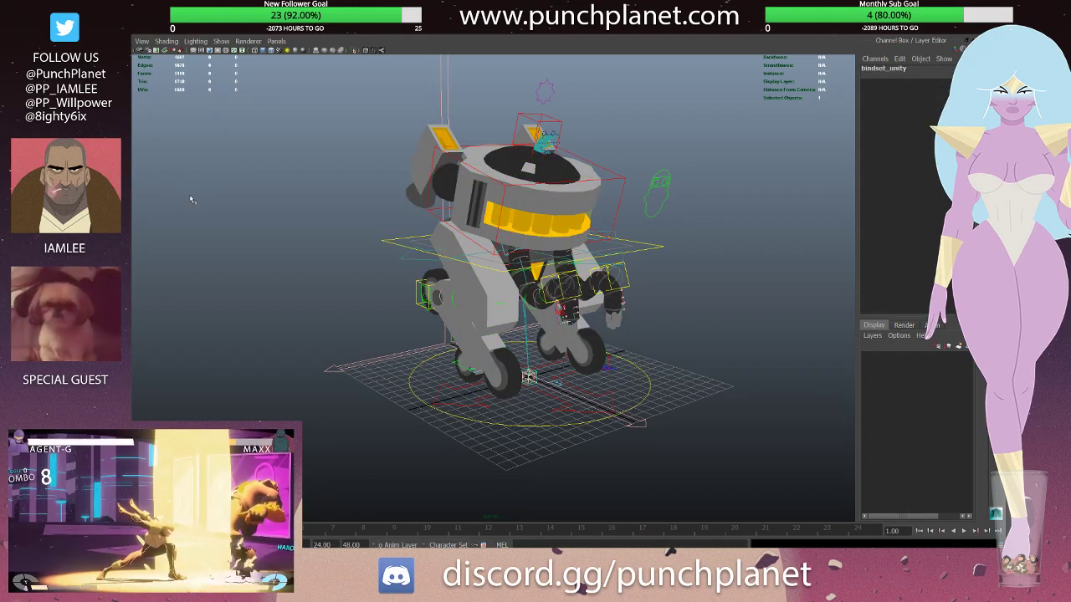
{"action": "key", "text": "ctrl+z"}
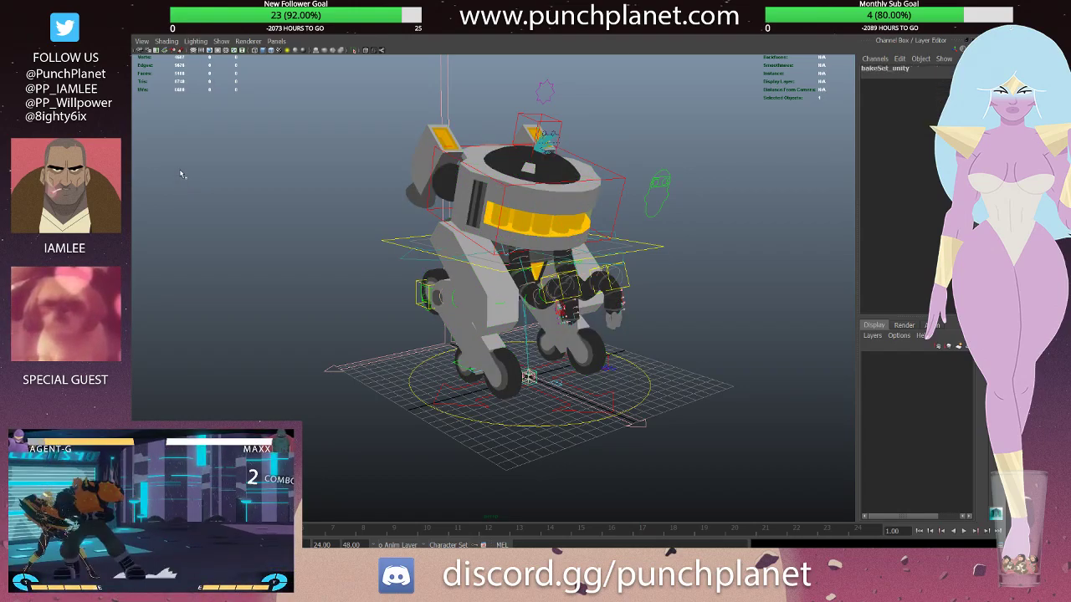
{"action": "left_click", "coordinate": [278, 159]}
{"action": "mouse_move", "coordinate": [277, 159]}
{"action": "left_mouse_down", "text": "alt"}
{"action": "mouse_move", "coordinate": [506, 259]}
{"action": "mouse_move", "coordinate": [562, 252]}
{"action": "left_mouse_up", "text": "alt"}
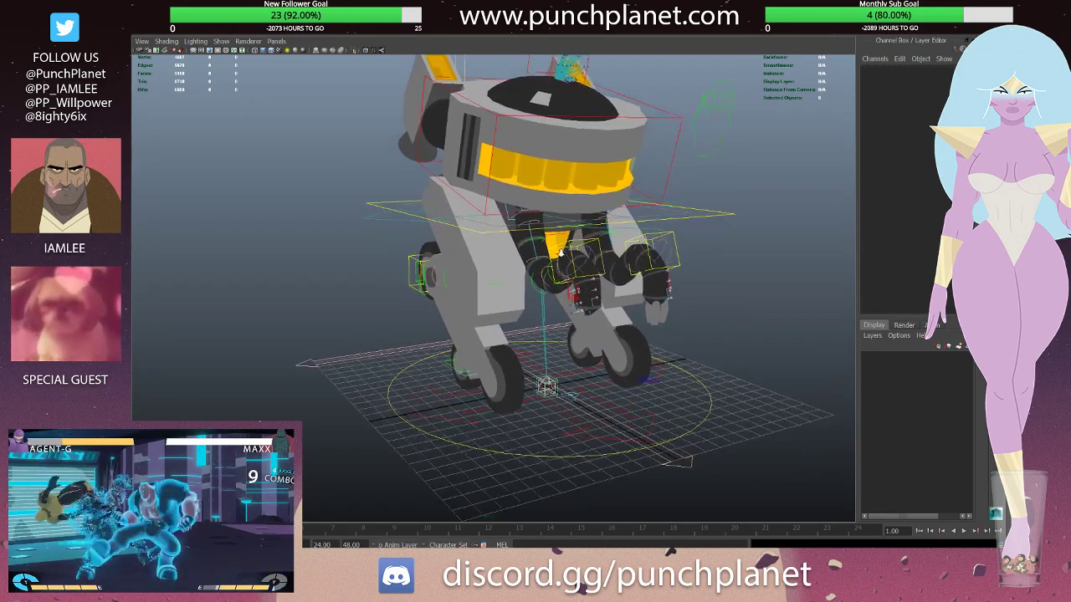
- Zoom out and orbit around the rig to inspect the robot from several sides
{"action": "scroll", "coordinate": [558, 255], "scroll_direction": "down", "scroll_amount": 1}
{"action": "scroll", "coordinate": [544, 258], "scroll_direction": "down", "scroll_amount": 2}
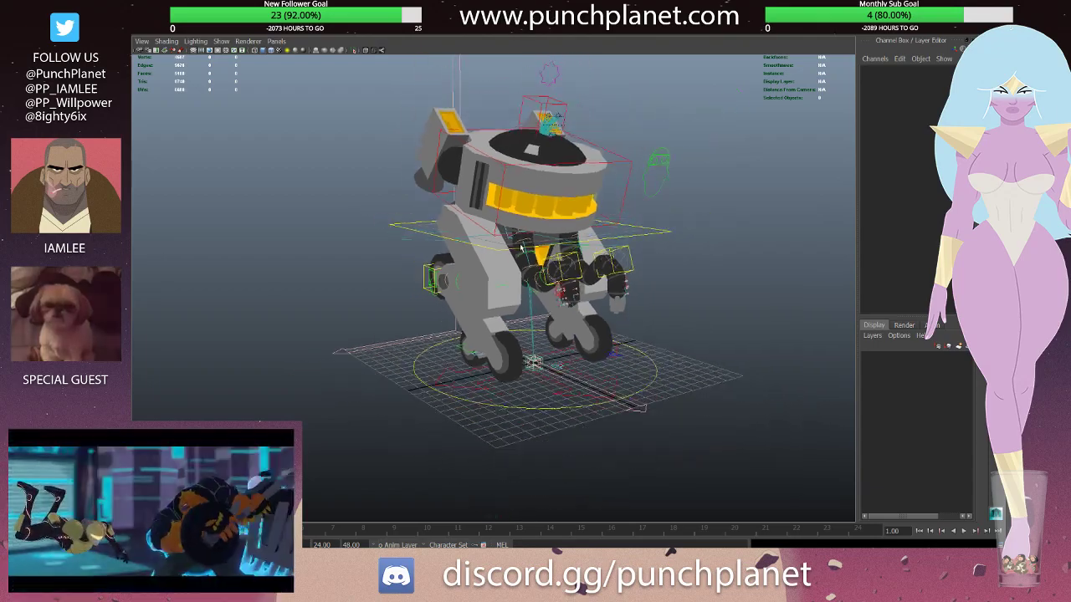
{"action": "scroll", "coordinate": [530, 259], "scroll_direction": "down", "scroll_amount": 2}
{"action": "mouse_move", "coordinate": [530, 260]}
{"action": "left_mouse_down", "text": "alt"}
{"action": "mouse_move", "coordinate": [578, 258]}
{"action": "mouse_move", "coordinate": [519, 259]}
{"action": "mouse_move", "coordinate": [542, 259]}
{"action": "left_mouse_up", "text": "alt"}
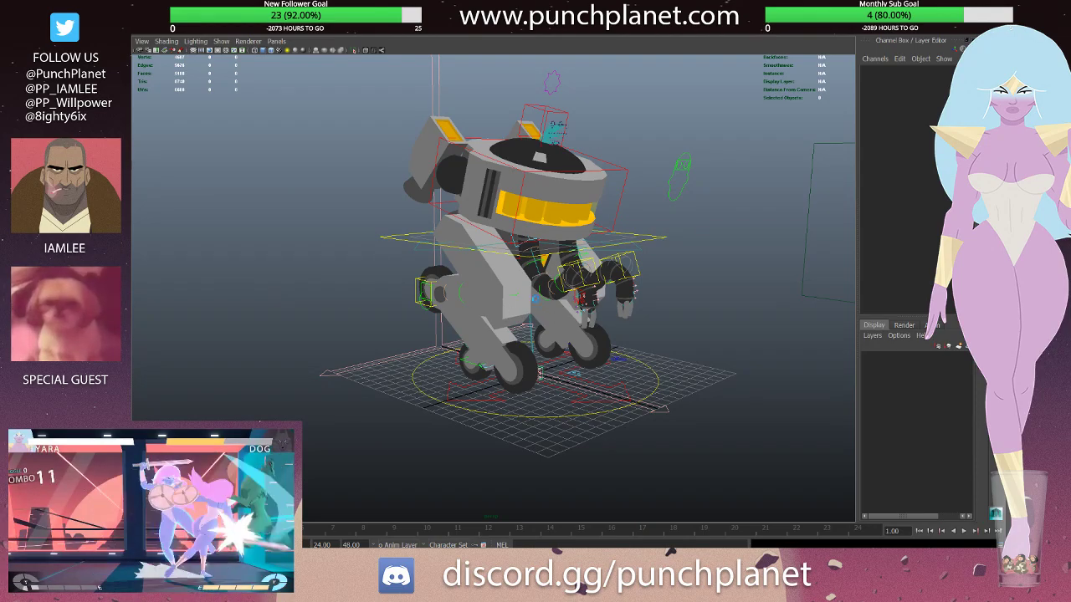
{"action": "left_click_drag", "start_coordinate": [537, 273], "coordinate": [620, 276], "text": "alt"}
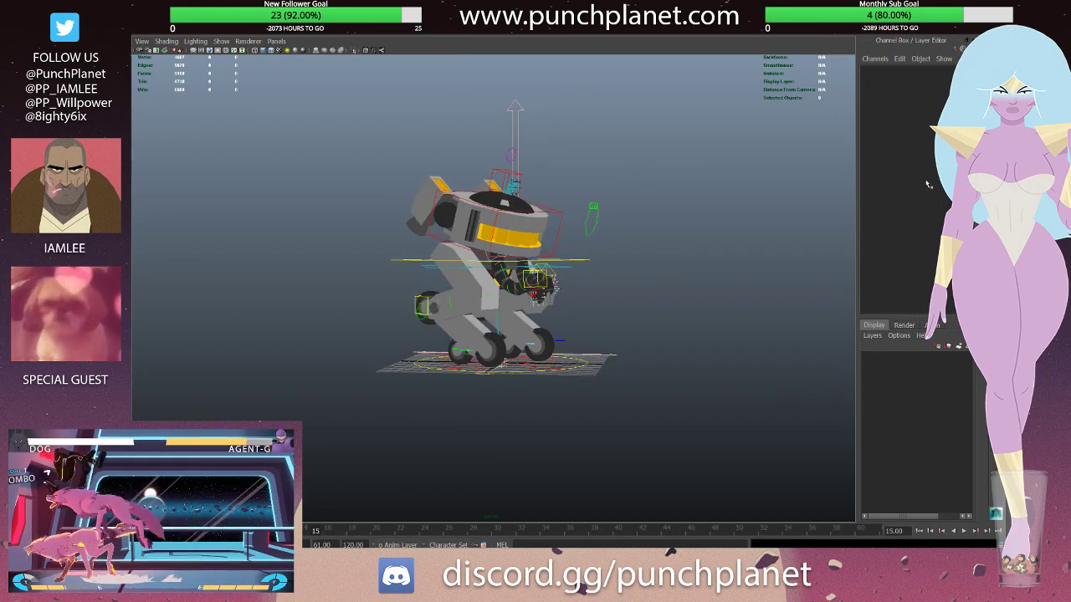
- Use textured shading, show only polygons, set the end frame to 60 and play
{"action": "left_click_drag", "start_coordinate": [753, 218], "coordinate": [712, 236], "text": "alt"}
{"action": "key", "text": "space"}
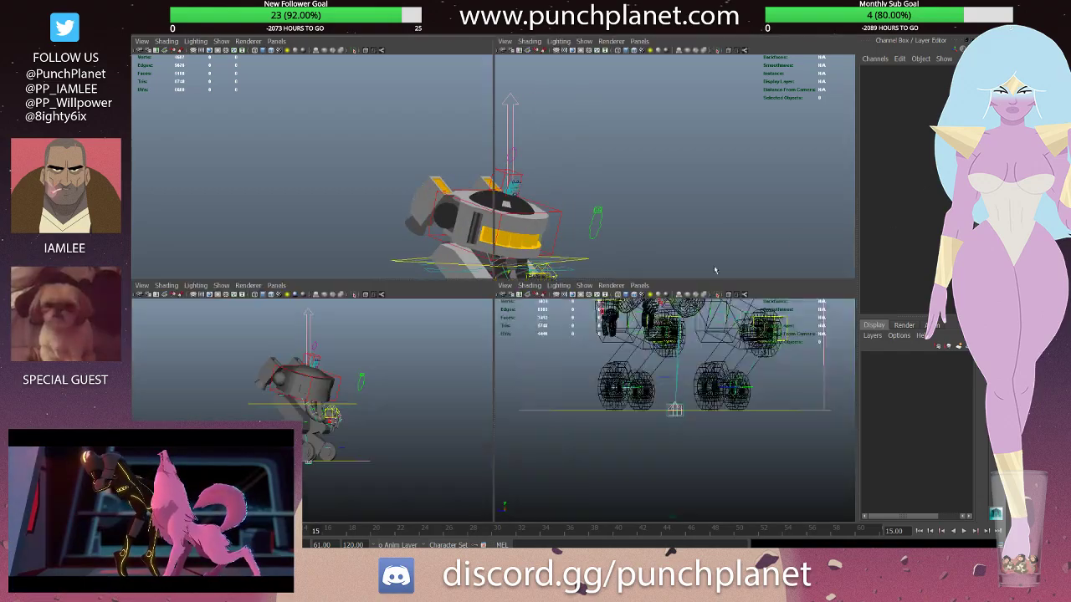
{"action": "key", "text": "space"}
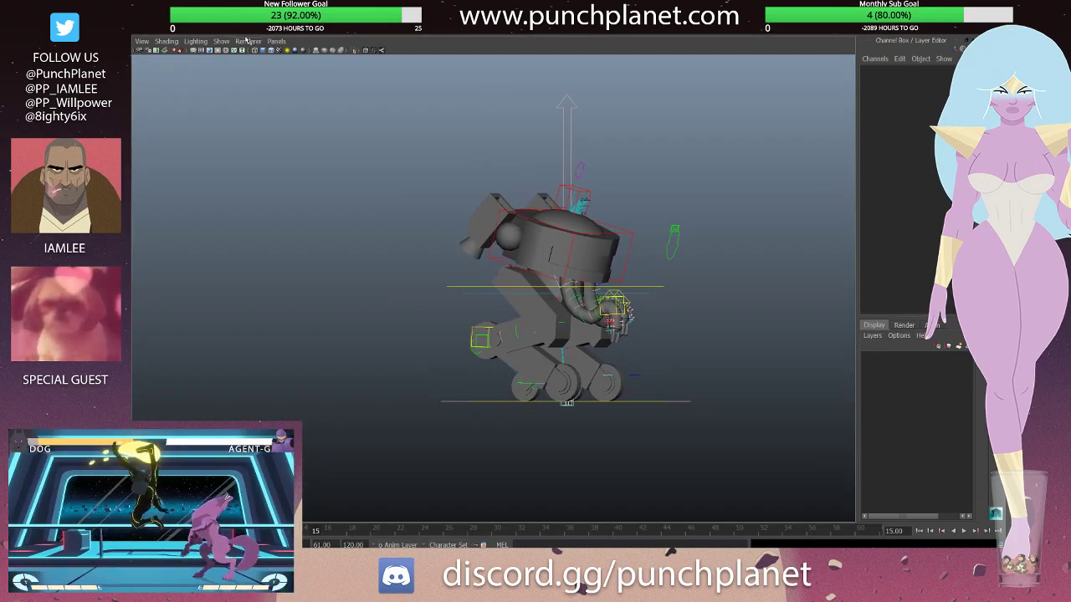
{"action": "key", "text": "6"}
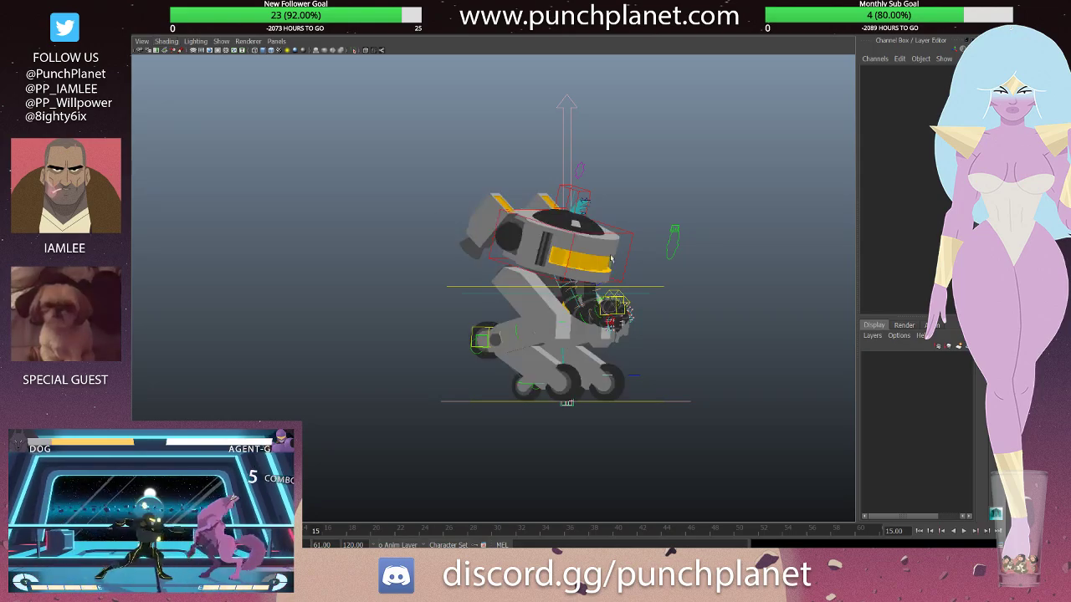
{"action": "right_click_drag", "start_coordinate": [175, 128], "coordinate": [434, 152], "text": "alt"}
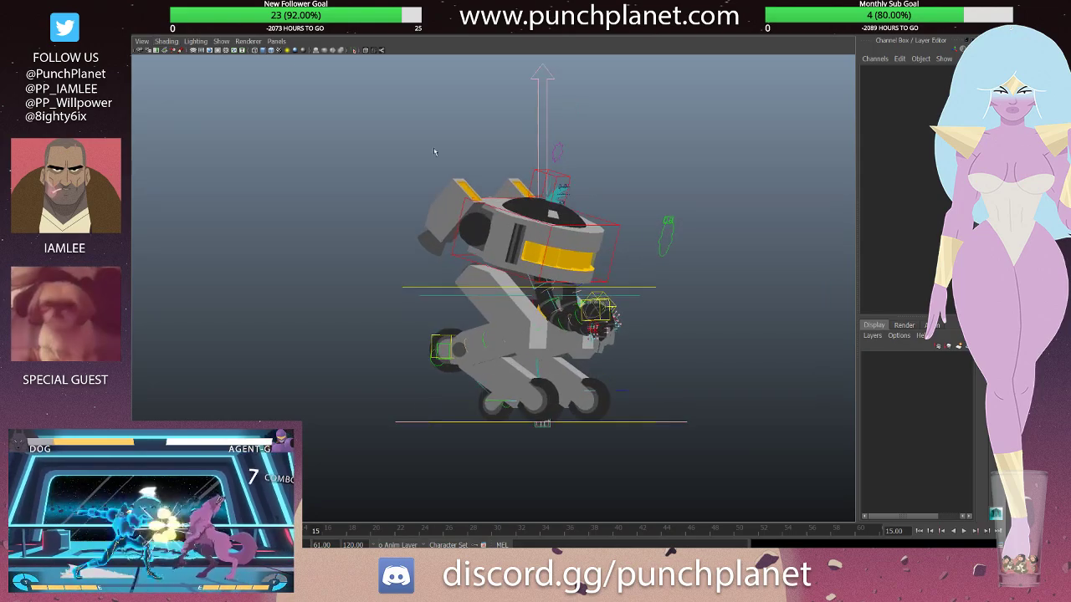
{"action": "left_click", "coordinate": [226, 76]}
{"action": "left_click", "coordinate": [242, 137]}
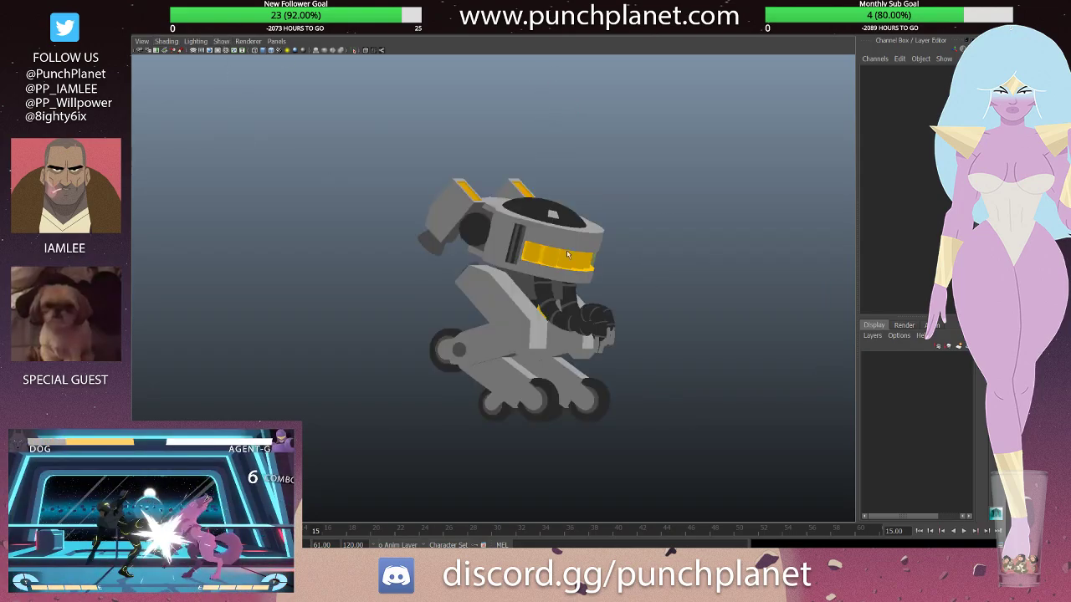
{"action": "left_click_drag", "start_coordinate": [242, 138], "coordinate": [555, 409], "text": "alt"}
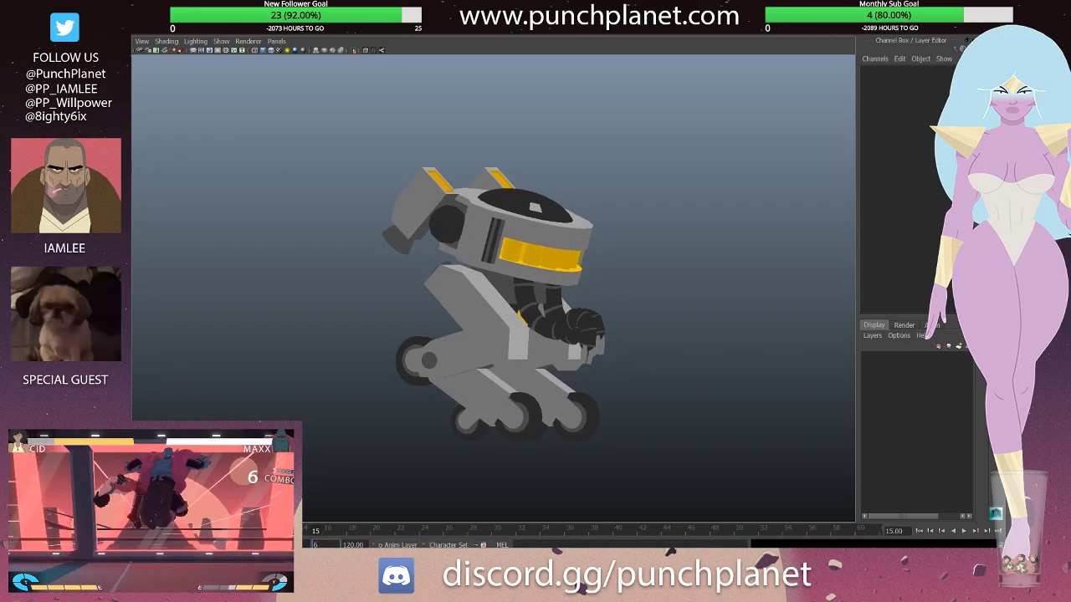
{"action": "type", "text": "0"}
{"action": "key", "text": "Return"}
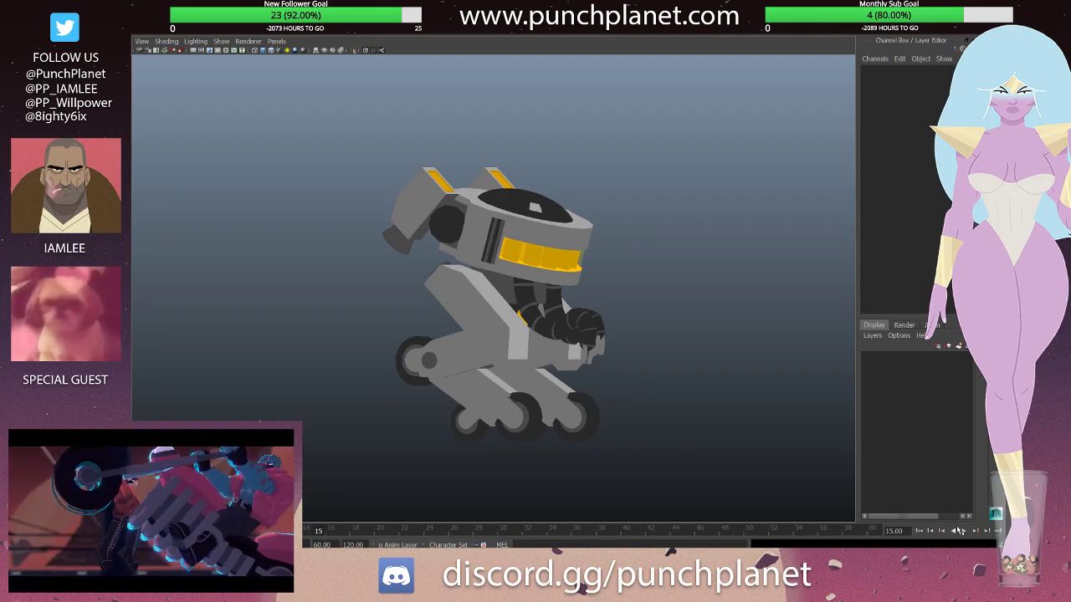
{"action": "left_click", "coordinate": [959, 532]}
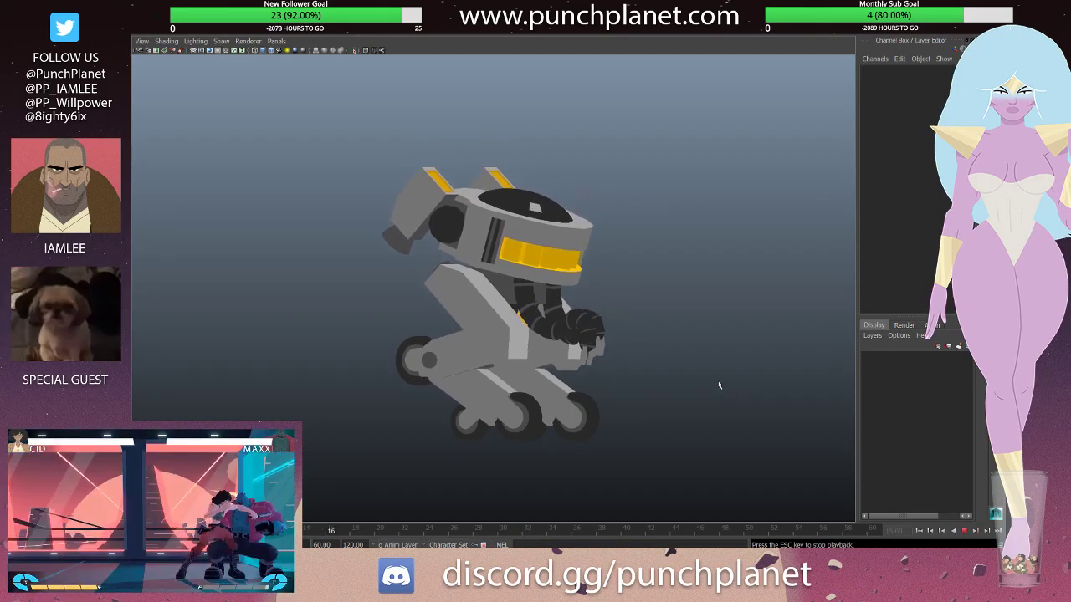
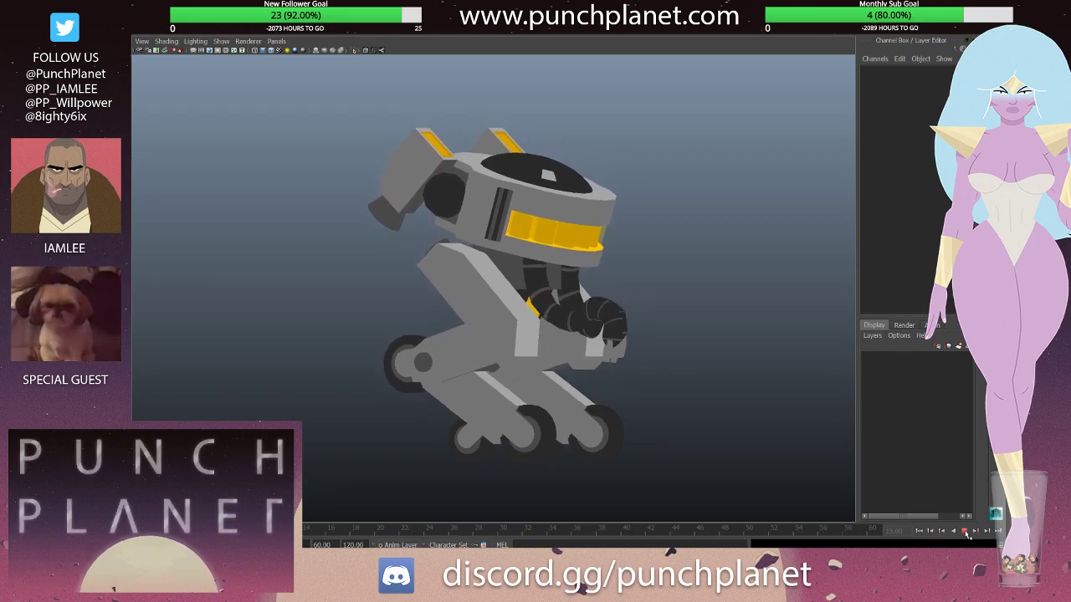
- Stop playback, zoom in on the robot and preview the crouch animation
{"action": "left_click", "coordinate": [964, 532]}
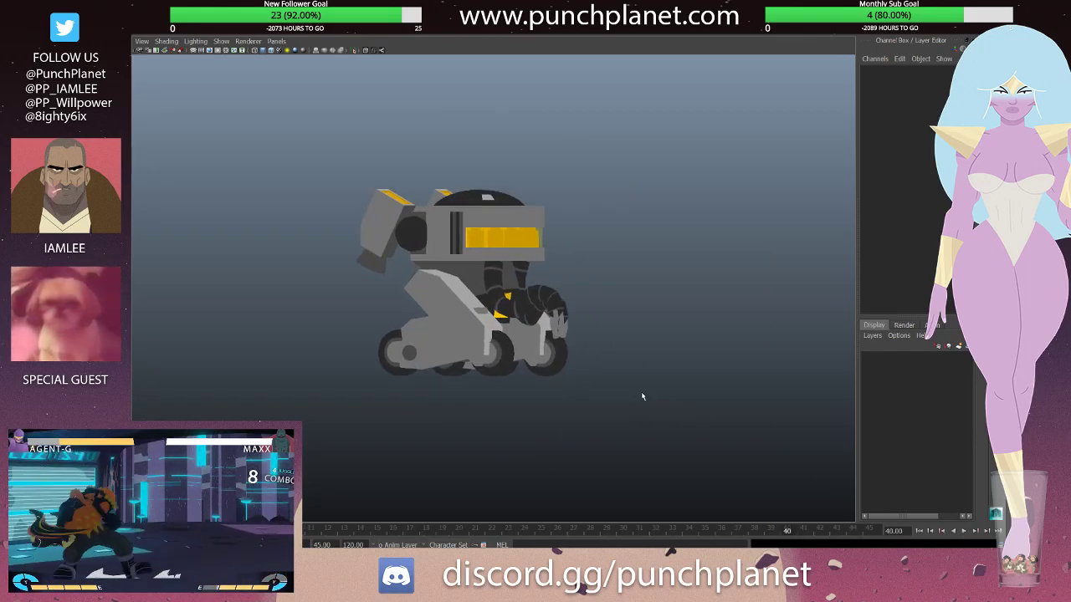
{"action": "right_click_drag", "start_coordinate": [641, 394], "coordinate": [830, 478], "text": "alt"}
{"action": "key", "text": "alt+v"}
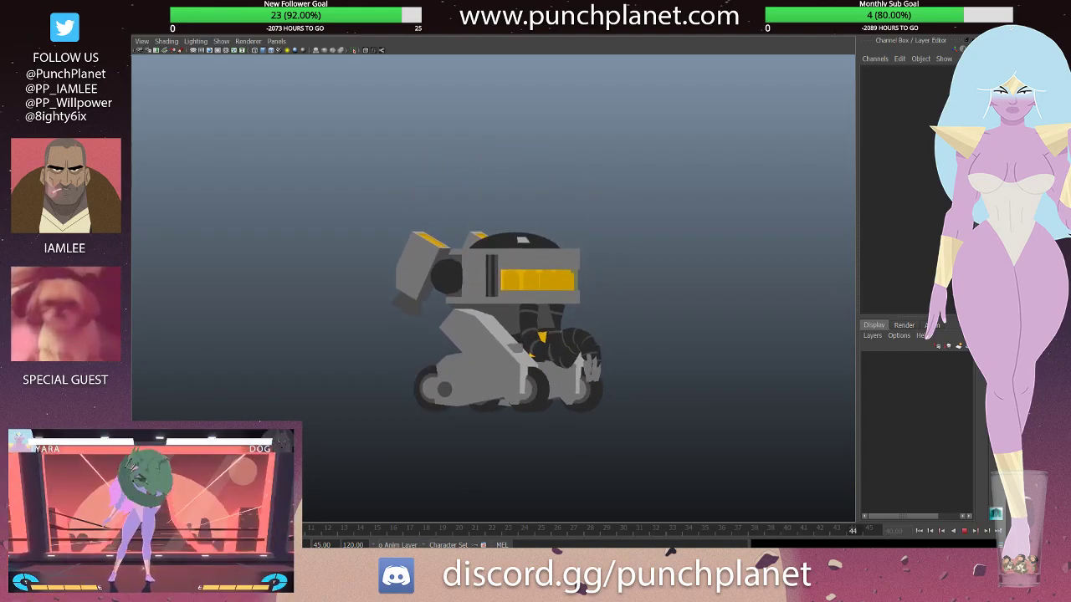
{"action": "key", "text": "alt+v"}
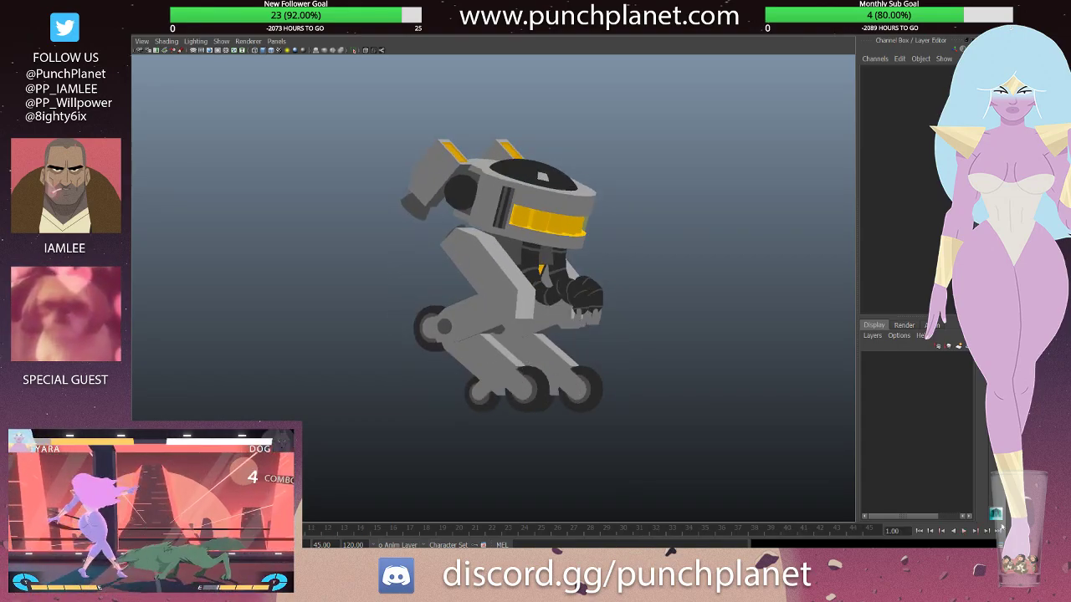
- Replay the crouch animation from frame 1 to frame 31, then open arnold_crouch_idle.mb
{"action": "left_click", "coordinate": [965, 531]}
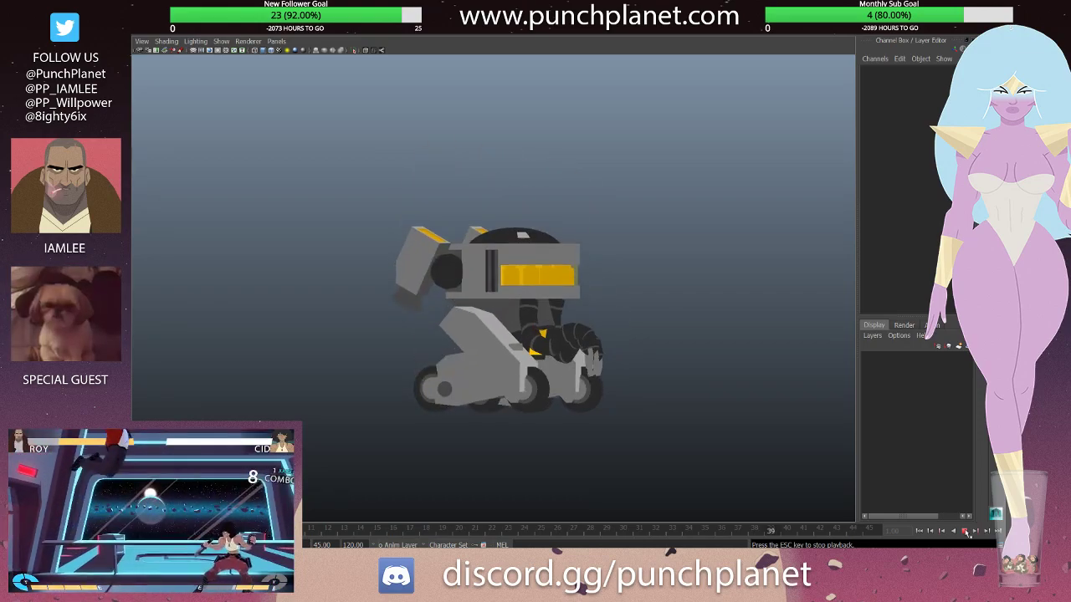
{"action": "left_click", "coordinate": [965, 531]}
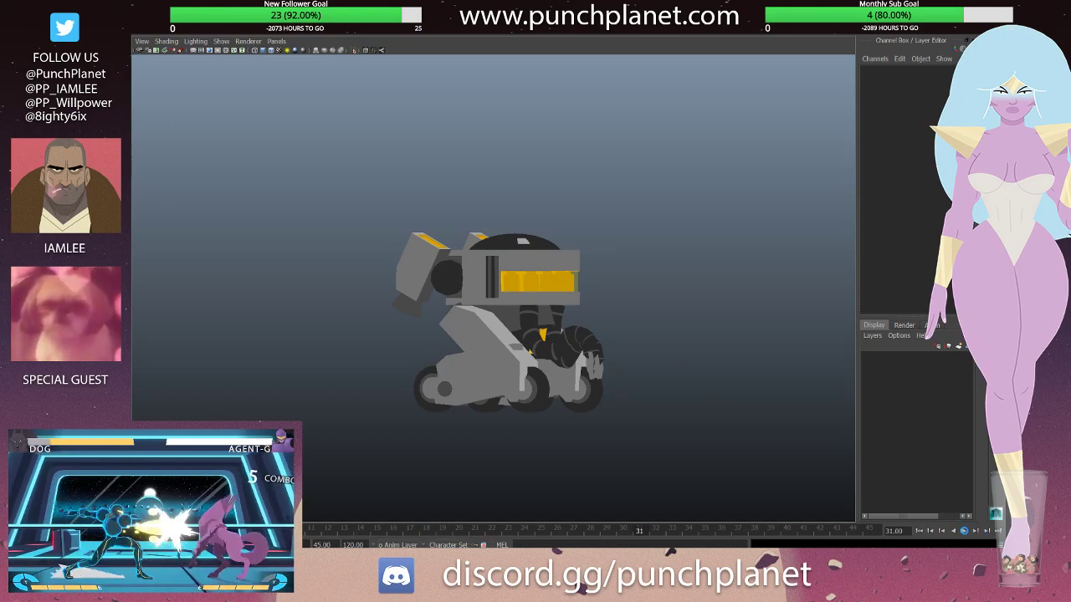
{"action": "key", "text": "ctrl+s"}
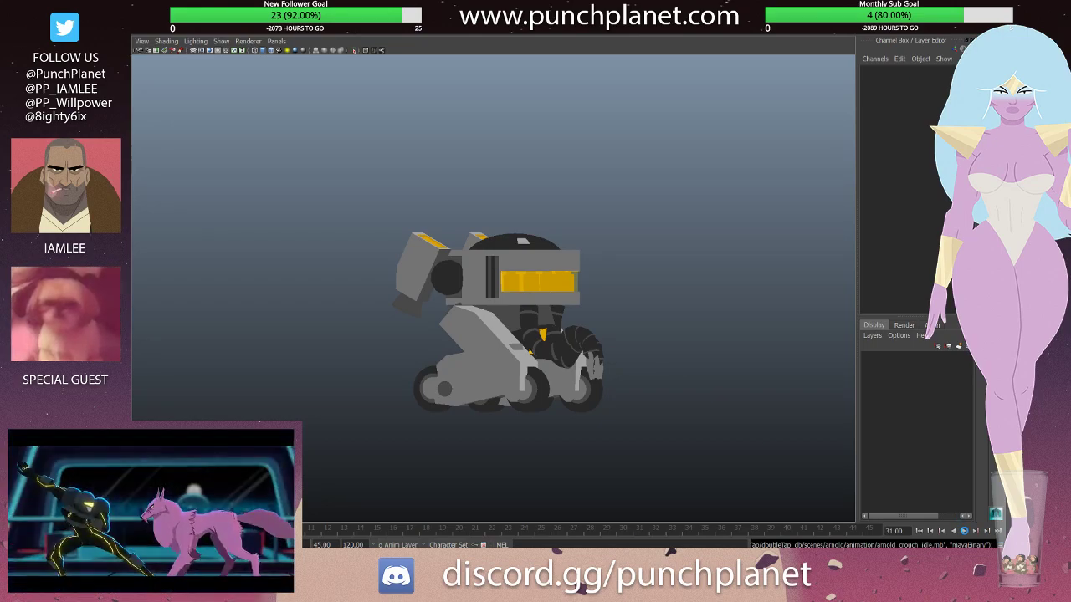
- Play the crouch-idle animation through, stop it, and open arnold_jump.mb
{"action": "key", "text": "alt+v"}
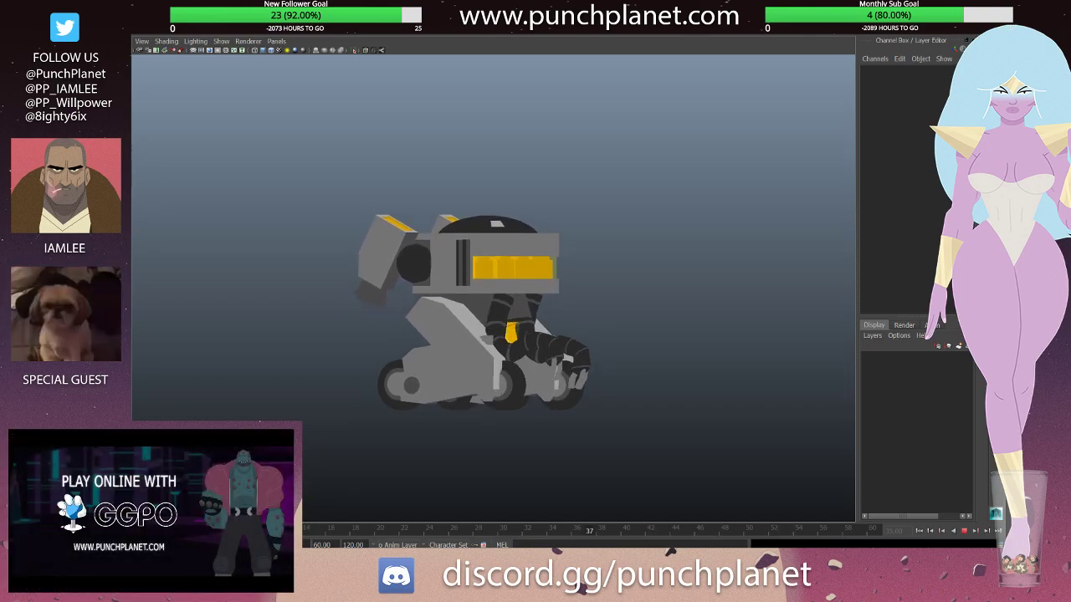
{"action": "key", "text": "Escape"}
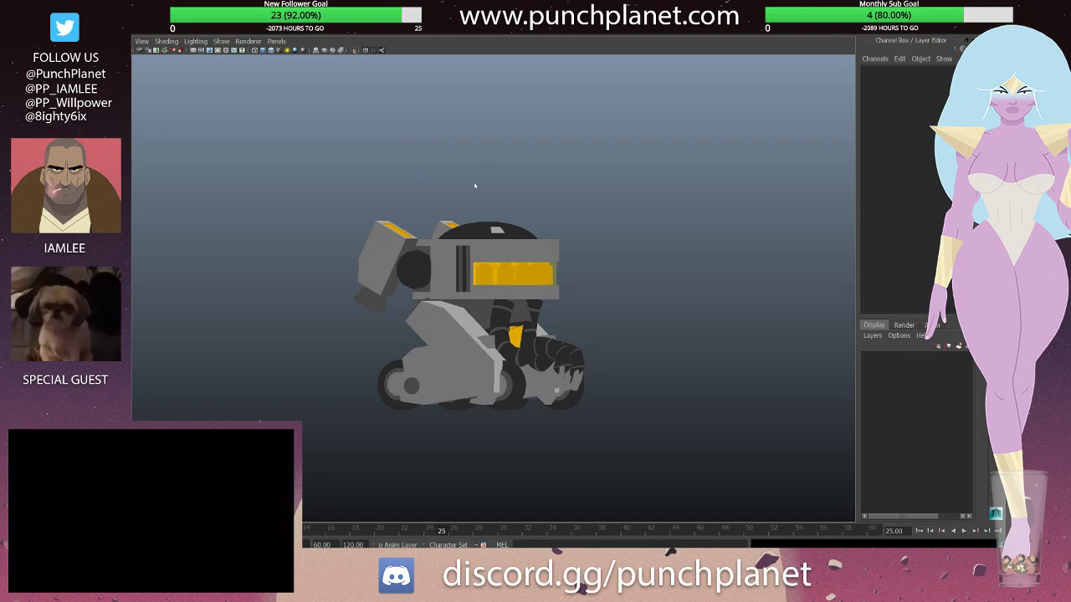
{"action": "key", "text": "ctrl+s"}
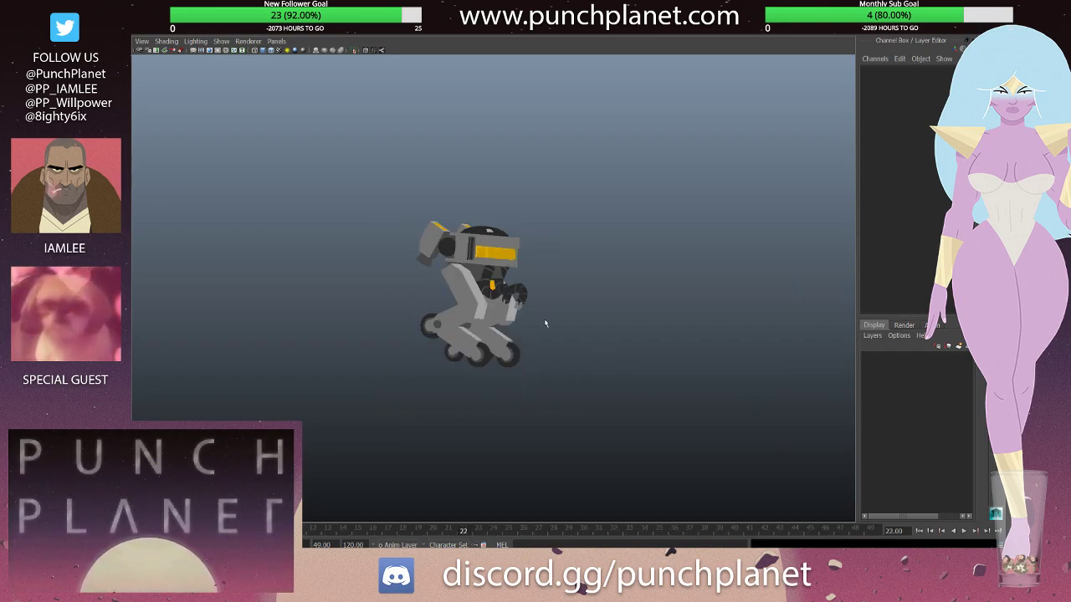
- Play the jump animation, stop it at frame 22, and open the next scene file
{"action": "key", "text": "alt+v"}
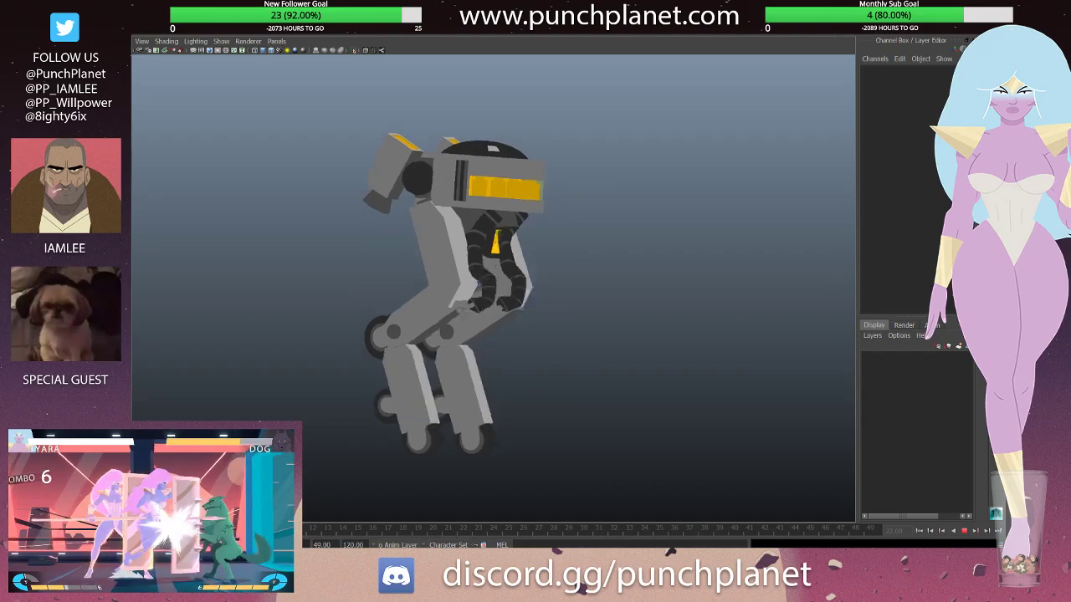
{"action": "key", "text": "Escape"}
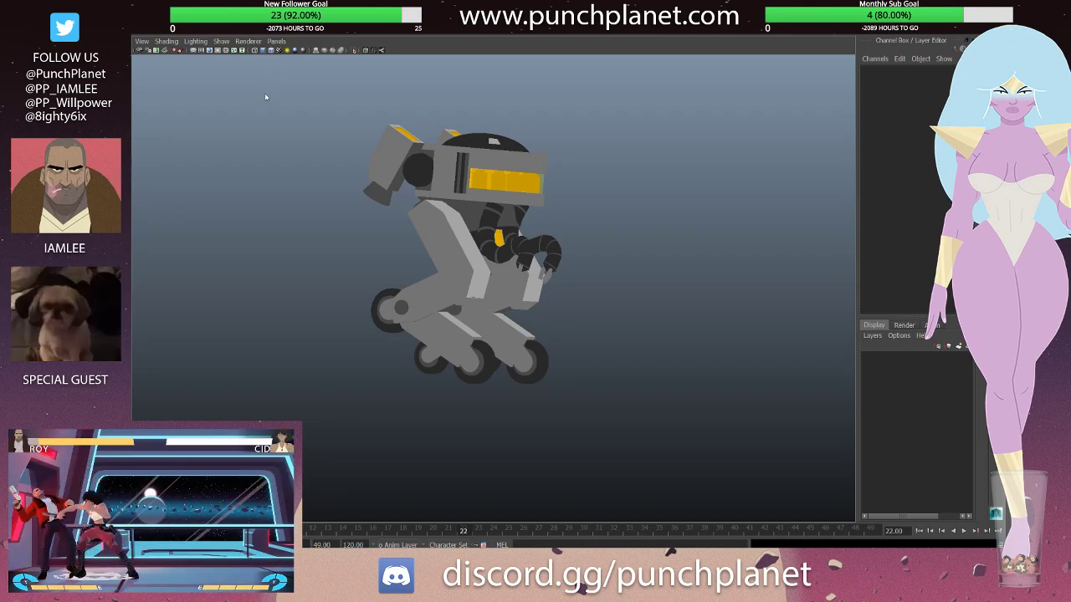
{"action": "key", "text": "ctrl+s"}
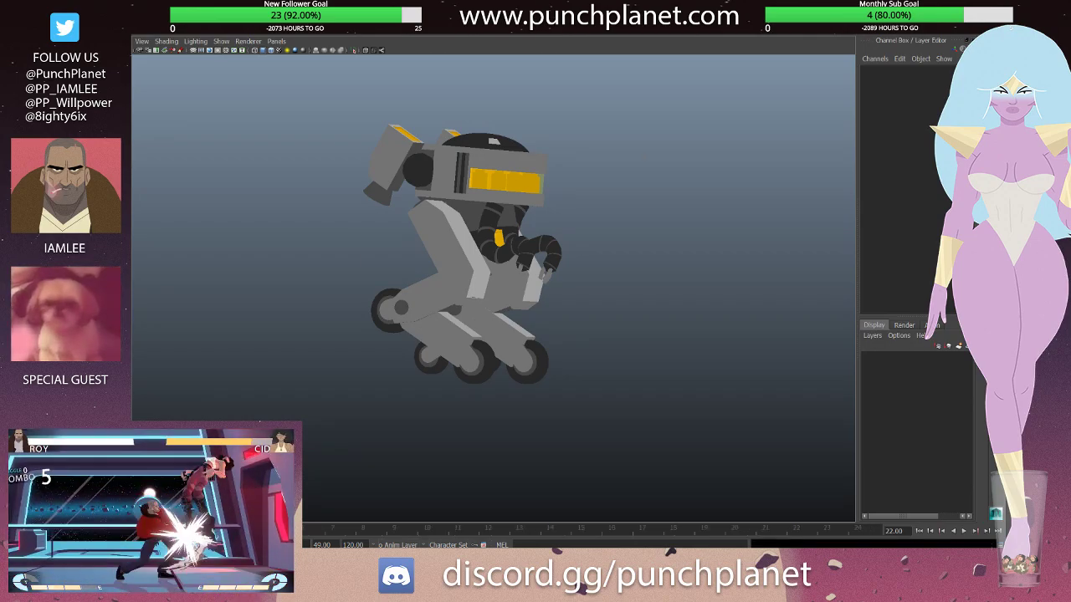
- Maximize the perspective view, select the COG and show the robot in wireframe
{"action": "key", "text": "space"}
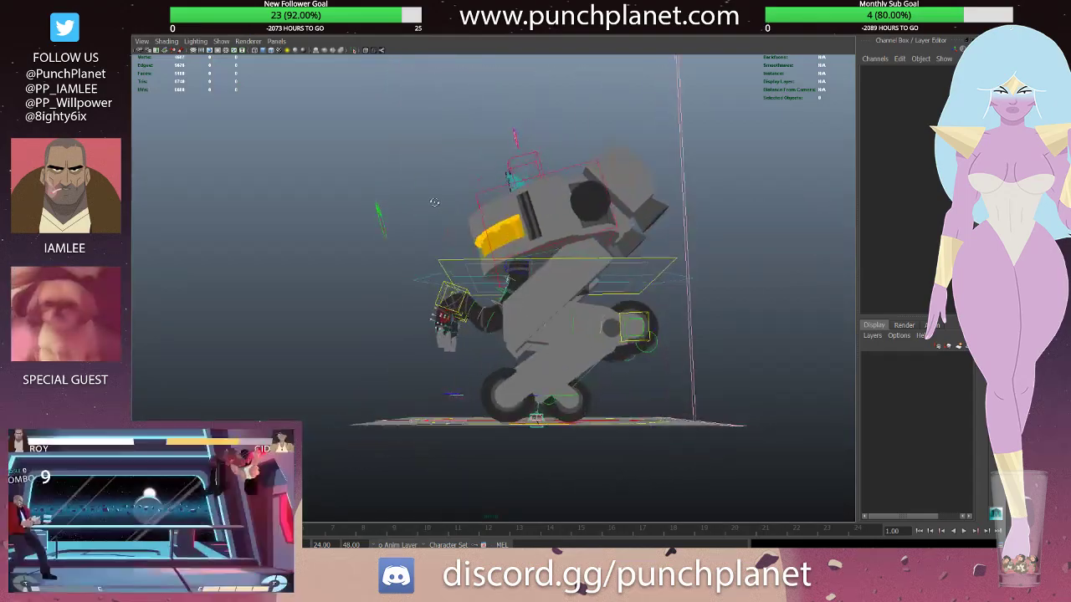
{"action": "scroll", "coordinate": [511, 311], "scroll_direction": "up", "scroll_amount": 5}
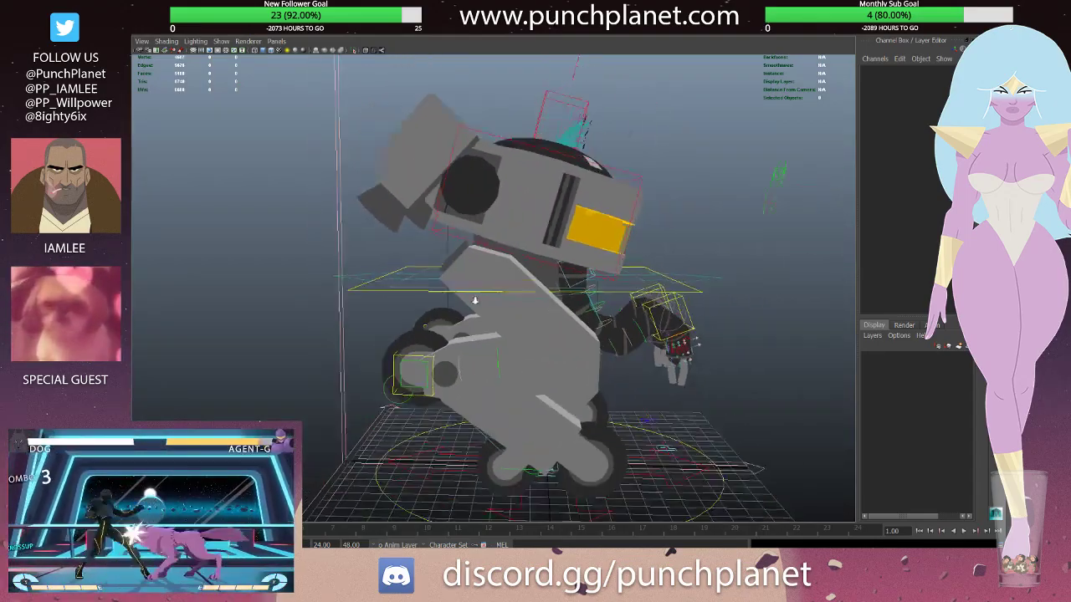
{"action": "scroll", "coordinate": [494, 301], "scroll_direction": "down", "scroll_amount": 2}
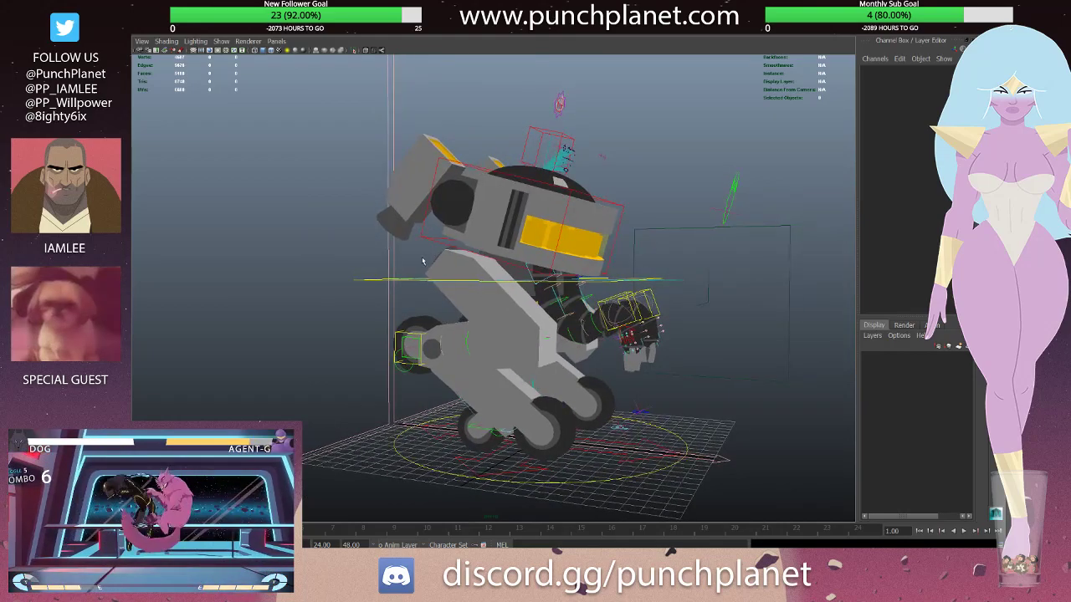
{"action": "left_click", "coordinate": [404, 283]}
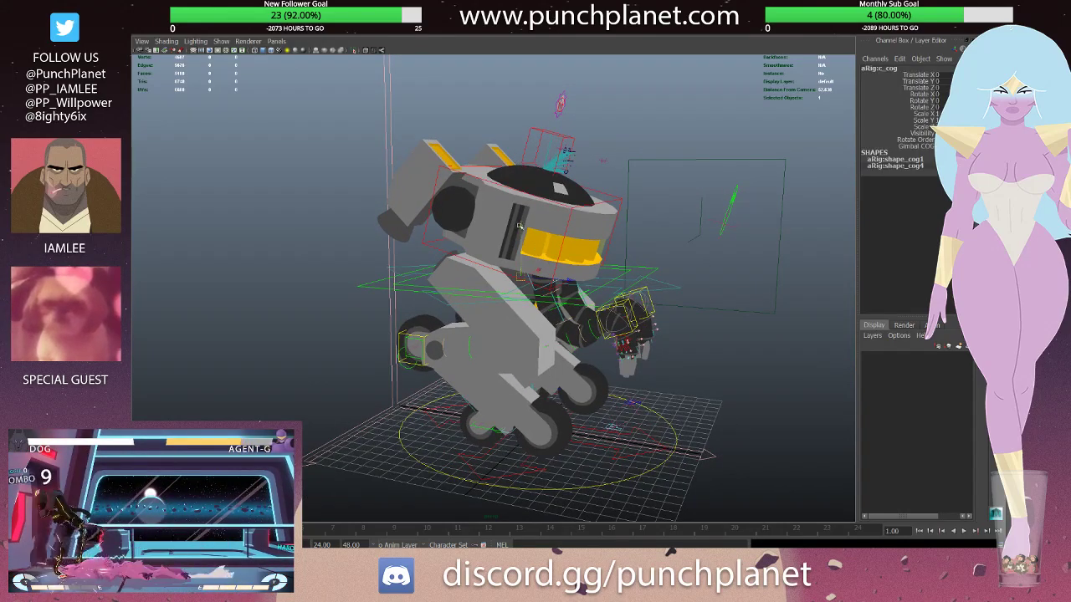
{"action": "left_click_drag", "start_coordinate": [523, 261], "coordinate": [532, 251], "text": "alt"}
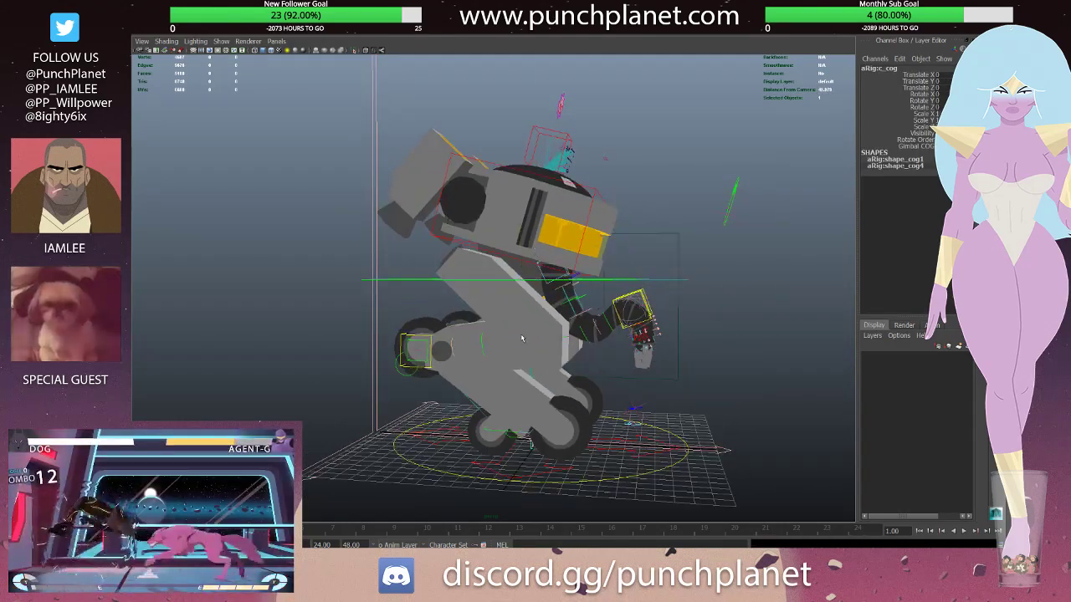
{"action": "left_click", "coordinate": [479, 333]}
{"action": "key", "text": "4"}
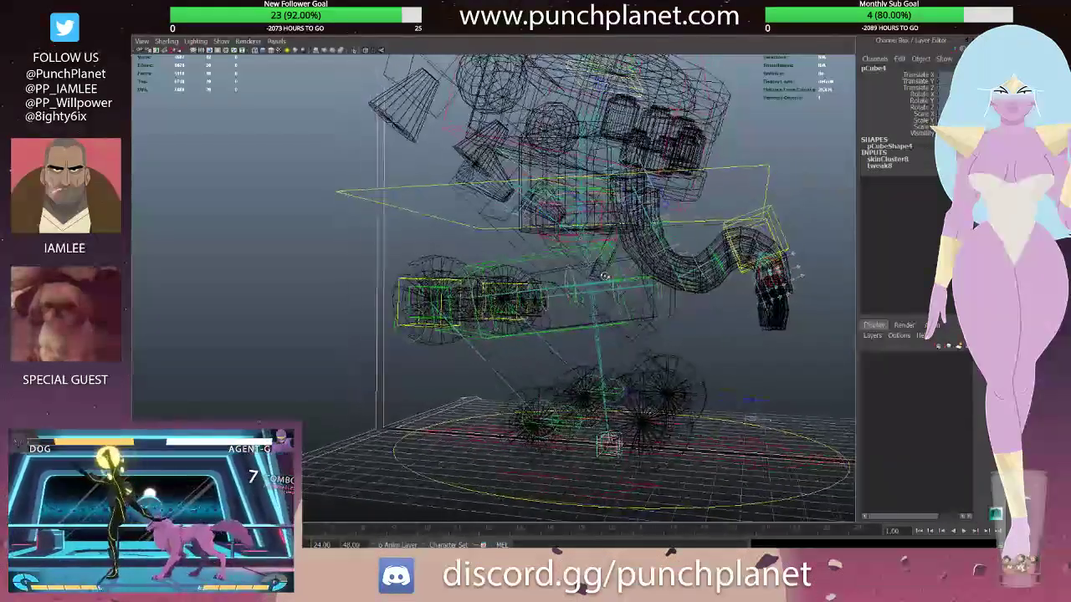
- Select only the leg cube pCube4 and isolate it in the view
{"action": "left_click_drag", "start_coordinate": [602, 276], "coordinate": [592, 283], "text": "alt"}
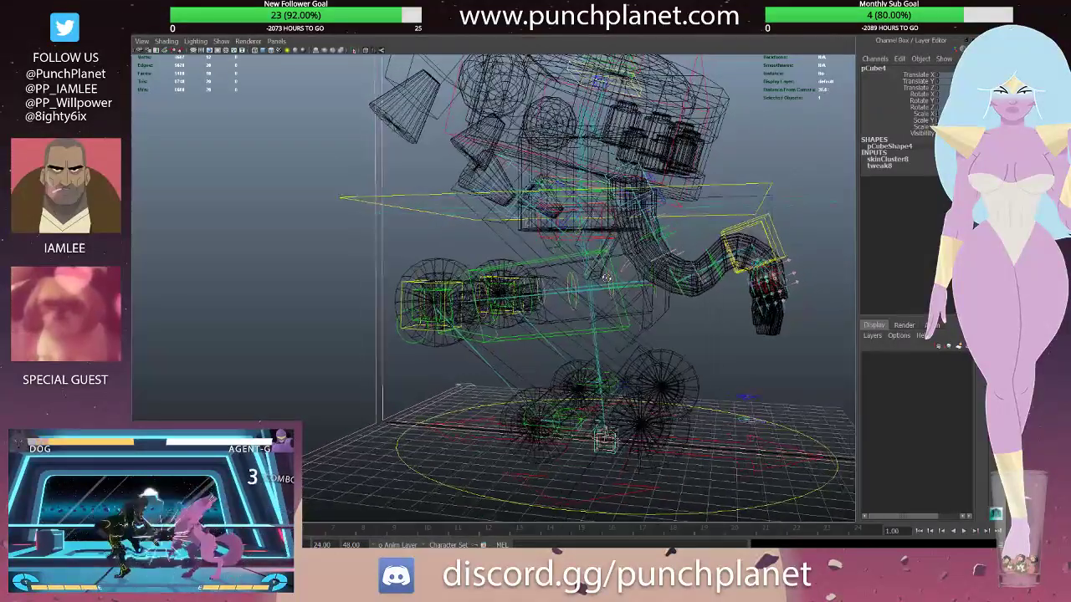
{"action": "left_click_drag", "start_coordinate": [656, 318], "coordinate": [662, 310], "text": "alt"}
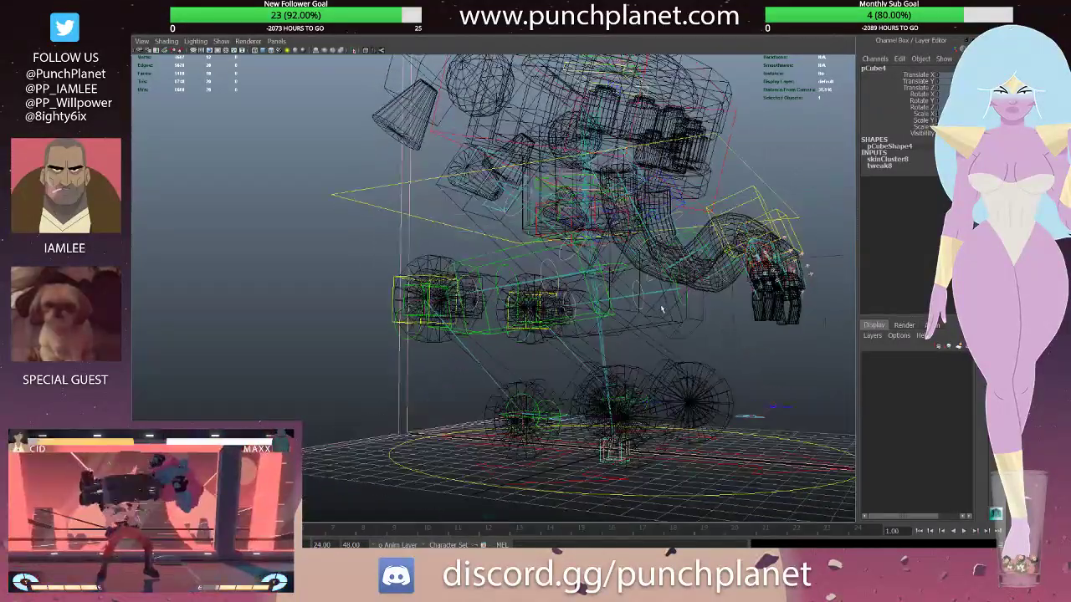
{"action": "left_click", "coordinate": [663, 316], "text": "shift"}
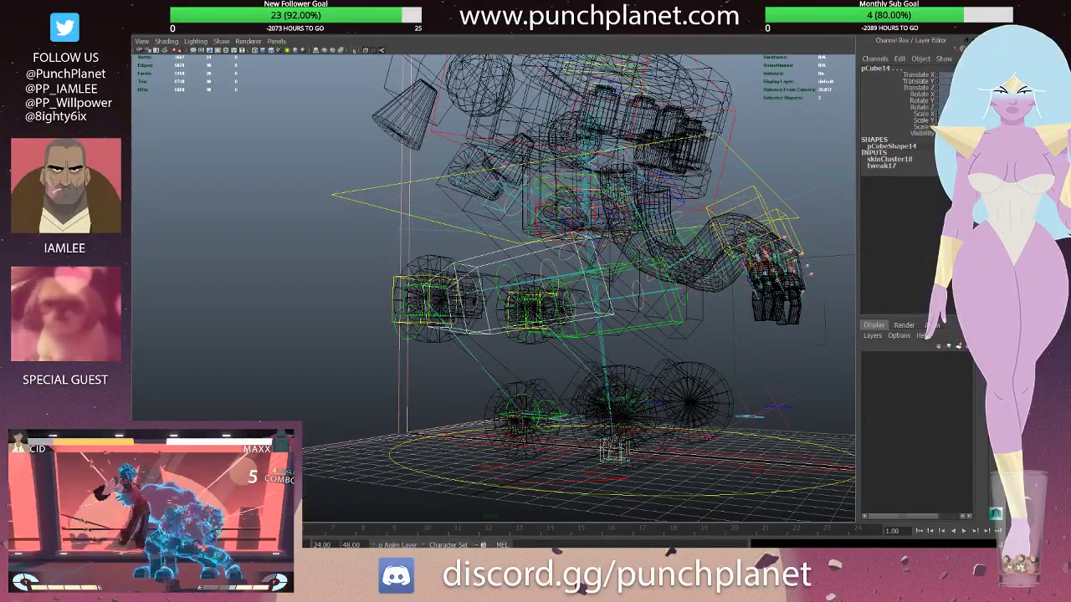
{"action": "left_click", "coordinate": [513, 215]}
{"action": "left_click_drag", "start_coordinate": [514, 215], "coordinate": [487, 266], "text": "alt"}
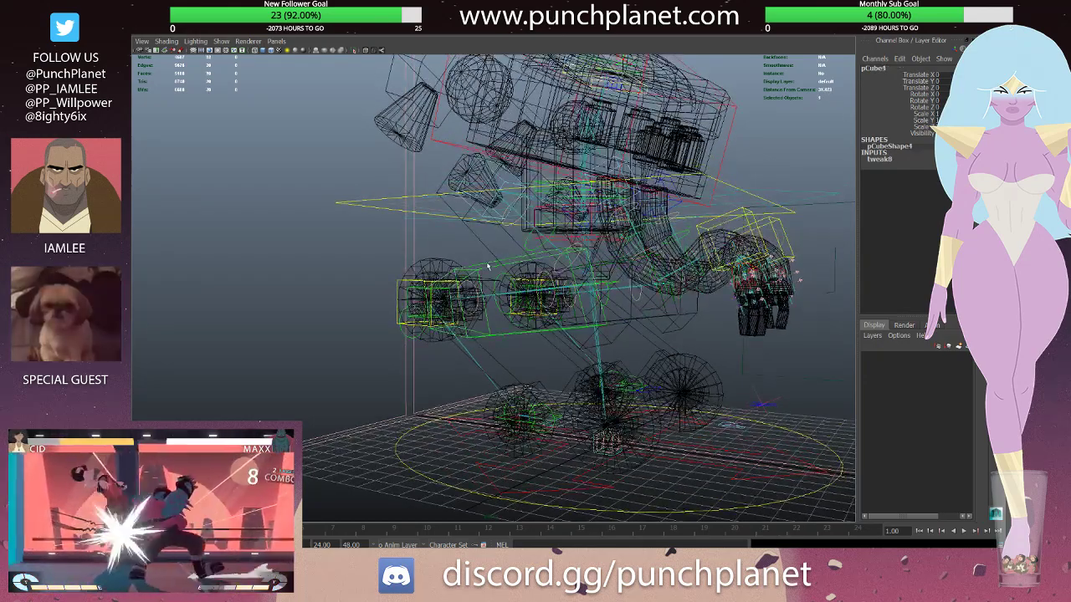
{"action": "key", "text": "ctrl+1"}
- Insert vertical and horizontal edge loops on pCube4 and drag its top corner vertex into a notch
{"action": "key", "text": "5"}
{"action": "mouse_move", "coordinate": [488, 264]}
{"action": "left_mouse_down", "text": "alt"}
{"action": "mouse_move", "coordinate": [527, 271]}
{"action": "mouse_move", "coordinate": [561, 251]}
{"action": "mouse_move", "coordinate": [487, 40]}
{"action": "left_mouse_up", "text": "alt"}
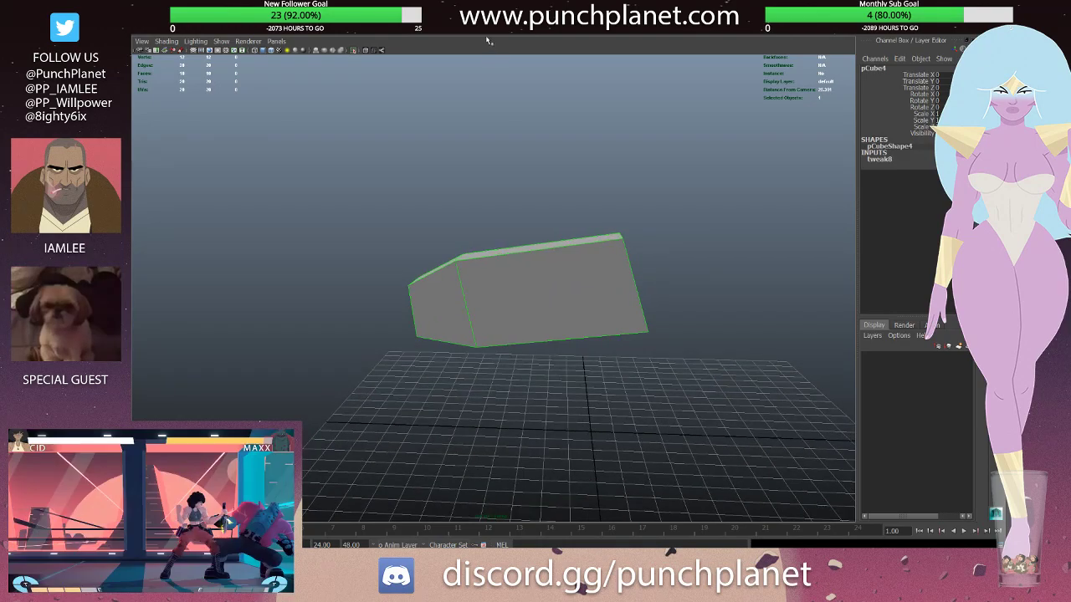
{"action": "left_click", "coordinate": [544, 184]}
{"action": "left_click", "coordinate": [564, 249]}
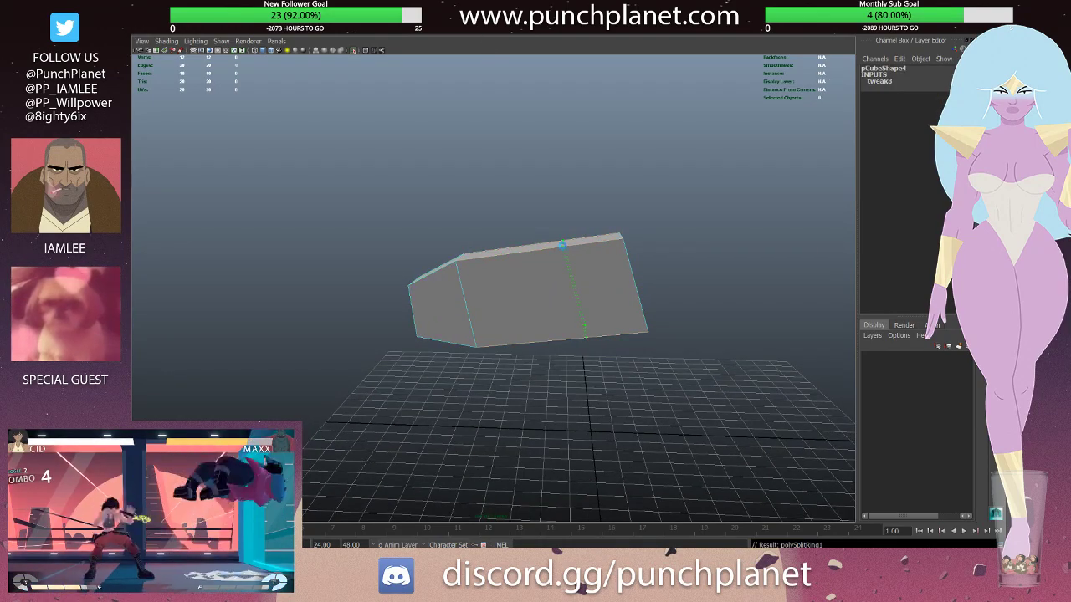
{"action": "left_click", "coordinate": [569, 276]}
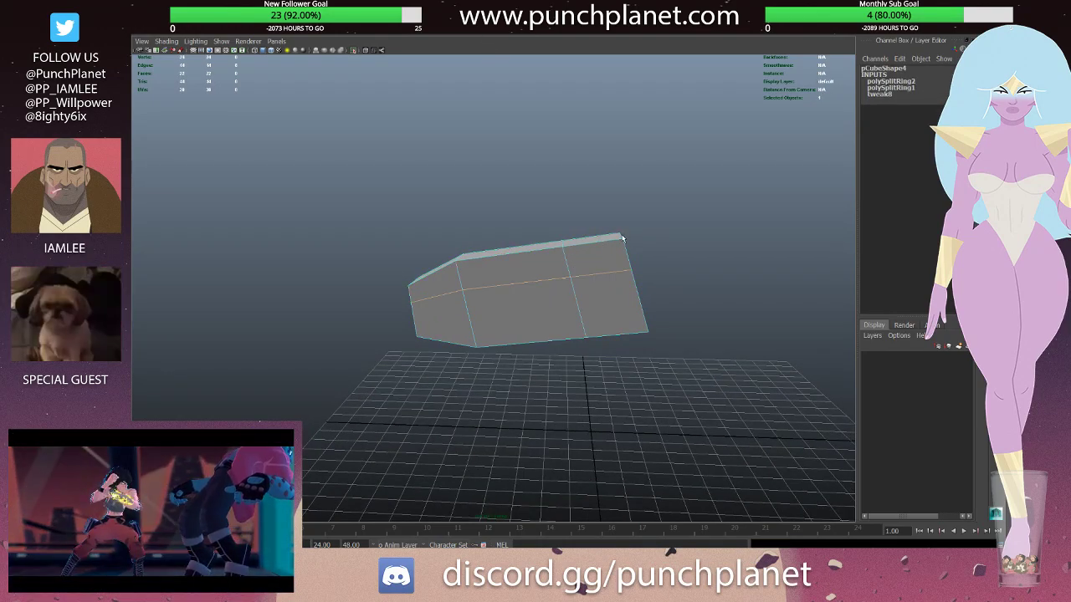
{"action": "left_click_drag", "start_coordinate": [675, 235], "coordinate": [638, 236]}
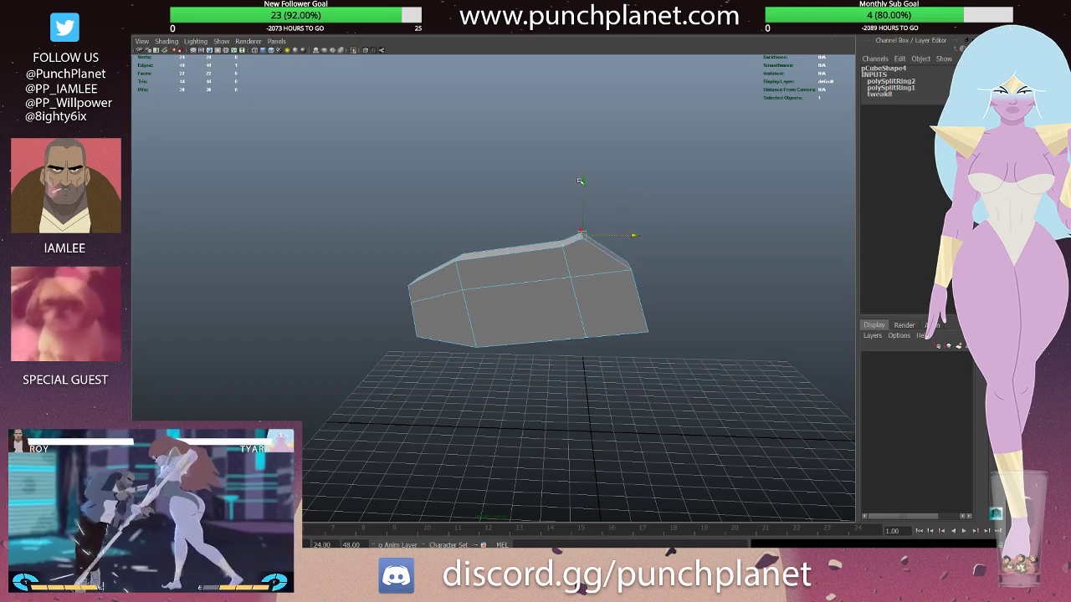
{"action": "left_click_drag", "start_coordinate": [580, 181], "coordinate": [584, 208]}
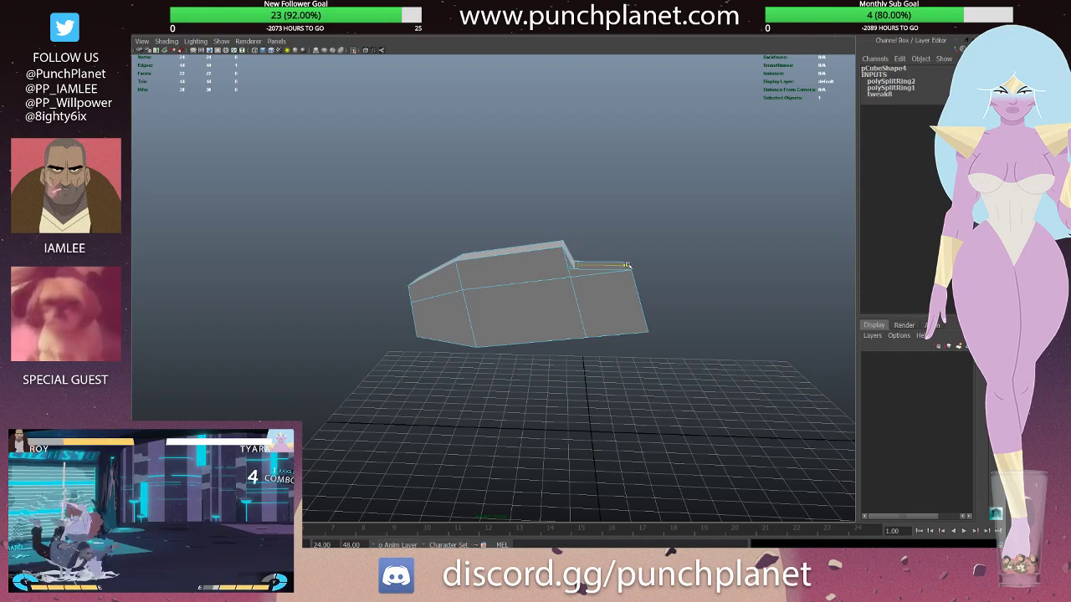
- Return pCube4 to object selection mode and deselect it
{"action": "mouse_move", "coordinate": [576, 215]}
{"action": "left_mouse_down", "text": "alt"}
{"action": "mouse_move", "coordinate": [538, 276]}
{"action": "mouse_move", "coordinate": [563, 242]}
{"action": "left_mouse_up", "text": "alt"}
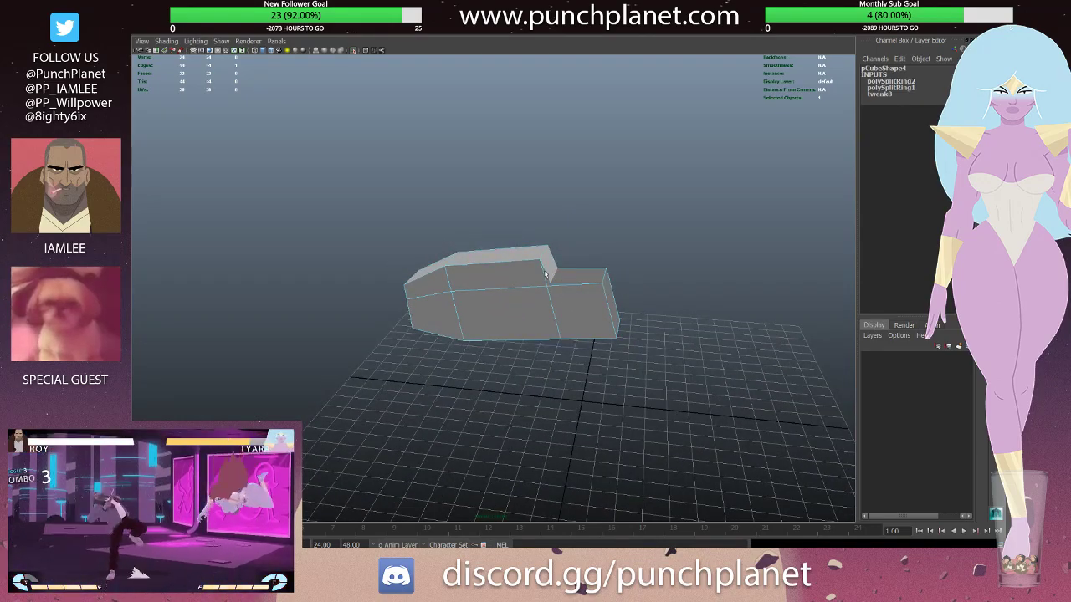
{"action": "key", "text": "F8"}
{"action": "left_click", "coordinate": [584, 217]}
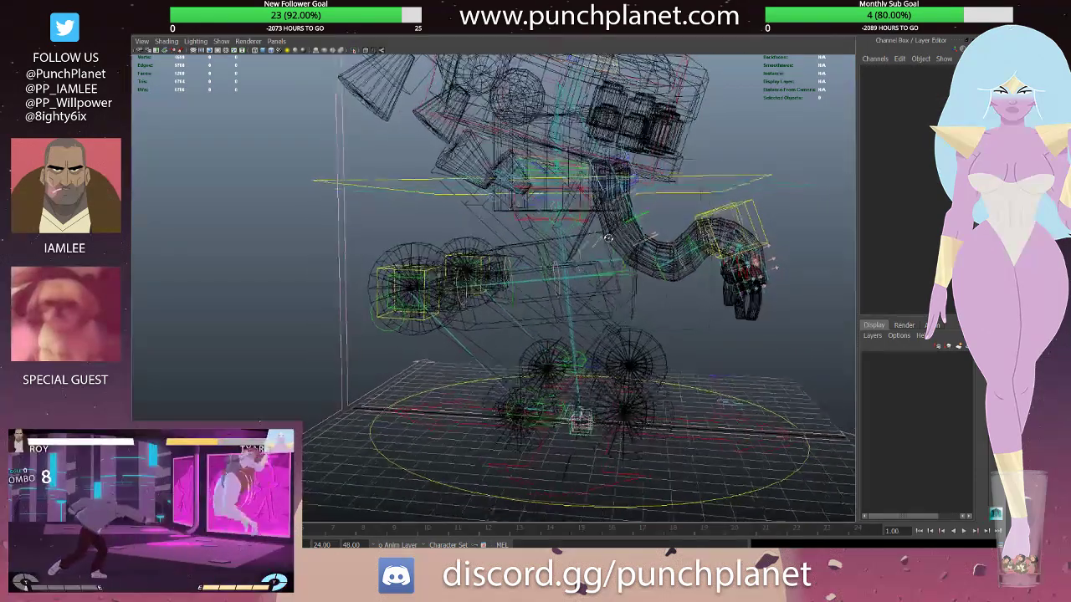
- Isolate pCube4, pull its right-end vertices down, and return to object mode
{"action": "key", "text": "5"}
{"action": "left_click", "coordinate": [528, 307]}
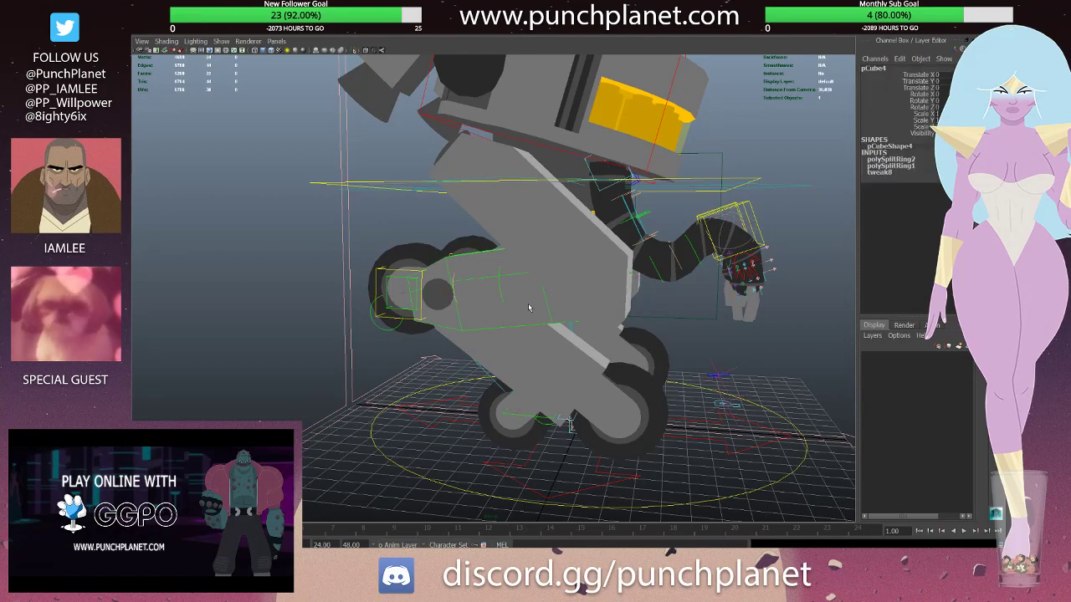
{"action": "key", "text": "ctrl+1"}
{"action": "mouse_move", "coordinate": [533, 295]}
{"action": "left_mouse_down", "text": "alt"}
{"action": "mouse_move", "coordinate": [575, 290]}
{"action": "mouse_move", "coordinate": [590, 226]}
{"action": "mouse_move", "coordinate": [595, 251]}
{"action": "mouse_move", "coordinate": [577, 263]}
{"action": "left_mouse_up", "text": "alt"}
{"action": "left_click", "coordinate": [578, 278]}
{"action": "left_click", "coordinate": [602, 318]}
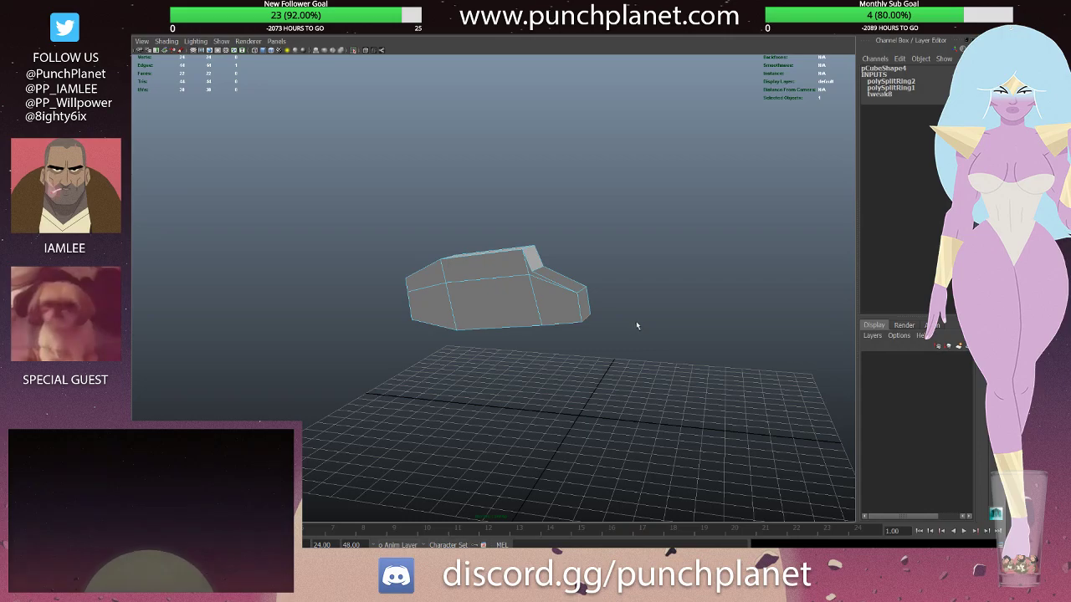
{"action": "key", "text": "F8"}
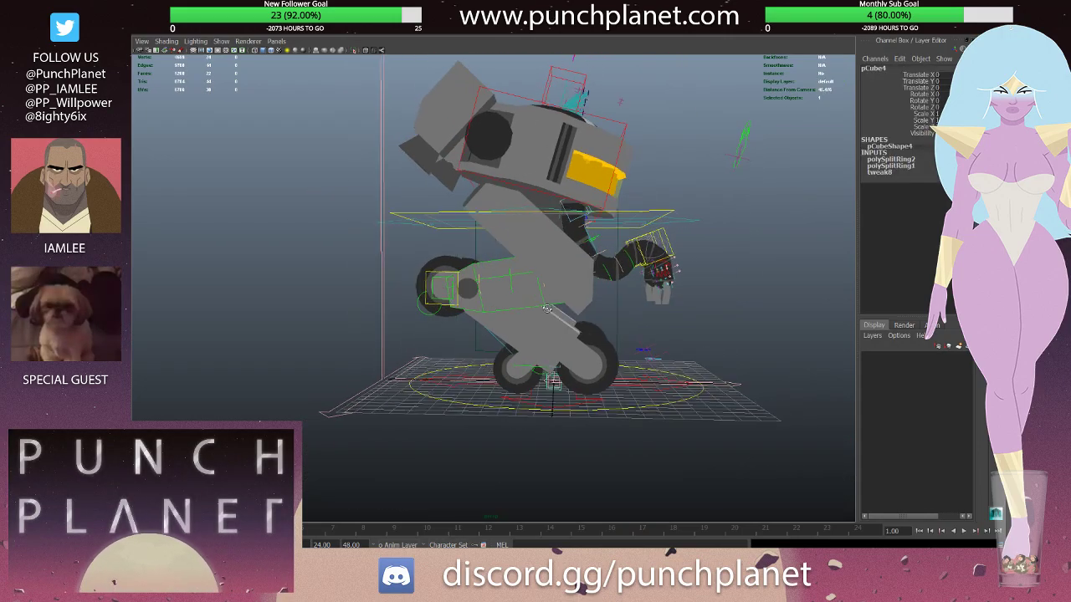
- Check the reshaped pCube4 on the rig from front and side views
{"action": "mouse_move", "coordinate": [515, 261]}
{"action": "left_mouse_down", "text": "alt"}
{"action": "mouse_move", "coordinate": [608, 283]}
{"action": "mouse_move", "coordinate": [595, 303]}
{"action": "mouse_move", "coordinate": [502, 288]}
{"action": "left_mouse_up", "text": "alt"}
{"action": "left_click", "coordinate": [595, 303]}
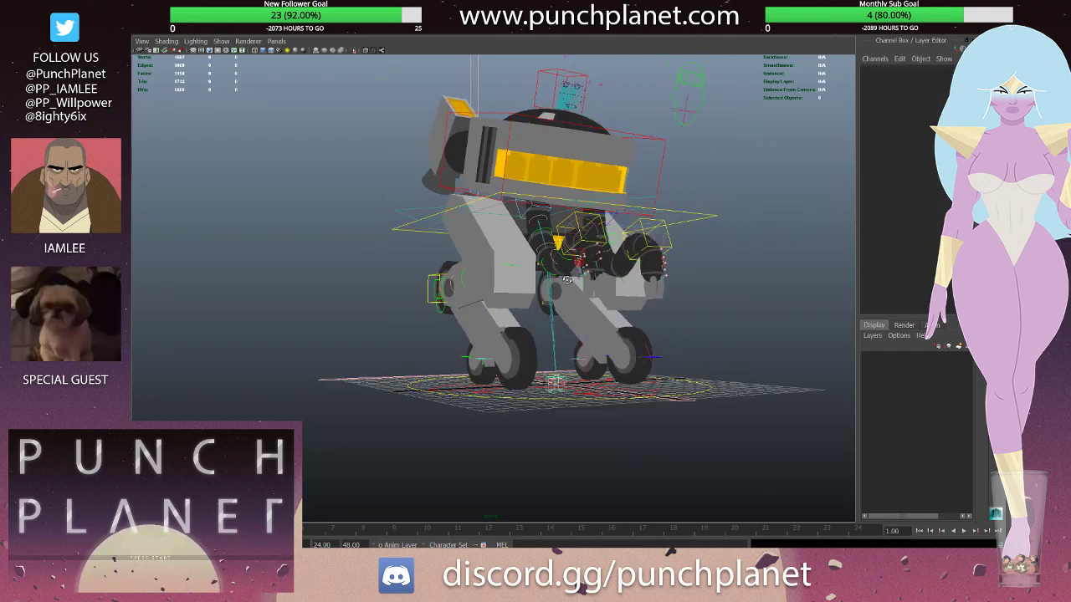
{"action": "left_click", "coordinate": [493, 303]}
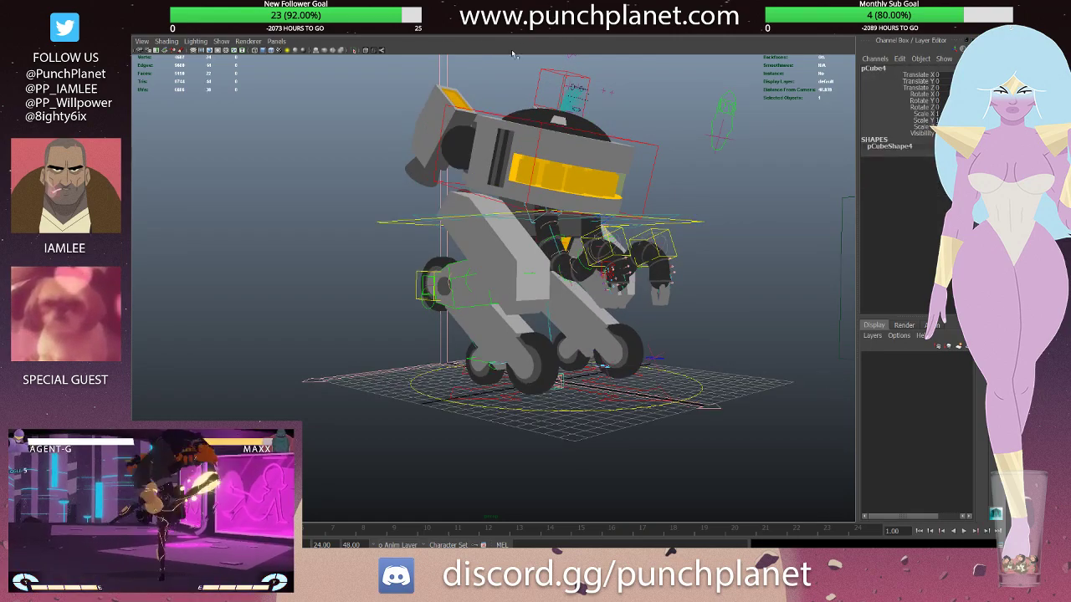
{"action": "left_click_drag", "start_coordinate": [576, 58], "coordinate": [225, 43], "text": "alt"}
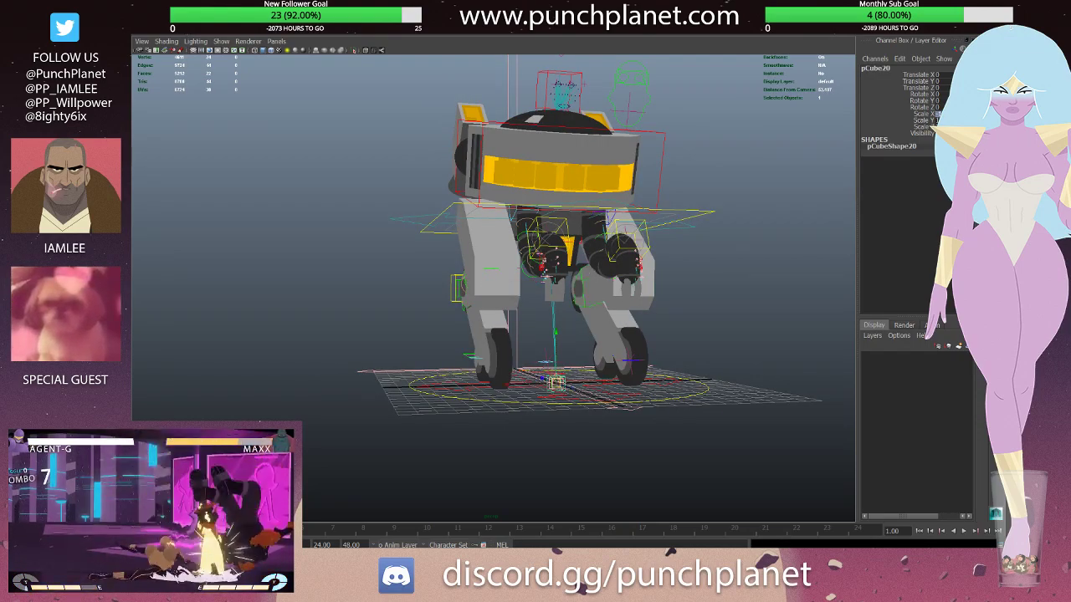
{"action": "left_click_drag", "start_coordinate": [585, 159], "coordinate": [662, 157], "text": "alt"}
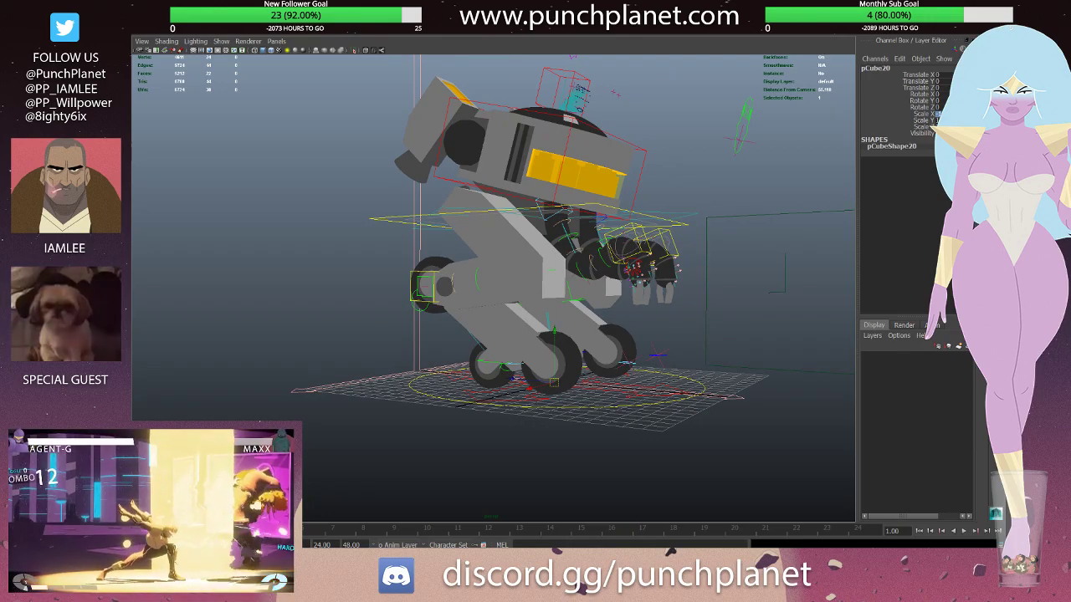
{"action": "scroll", "coordinate": [597, 311], "scroll_direction": "up", "scroll_amount": 5}
- Inspect the knee joints and pCube4 in wireframe, then return to shaded display
{"action": "key", "text": "4"}
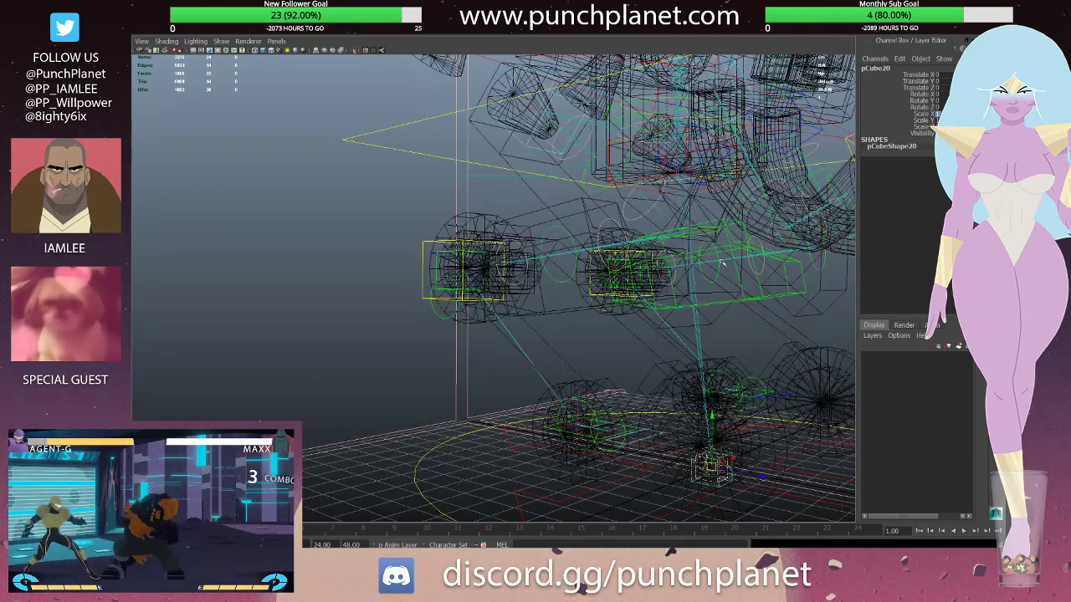
{"action": "left_click", "coordinate": [733, 261]}
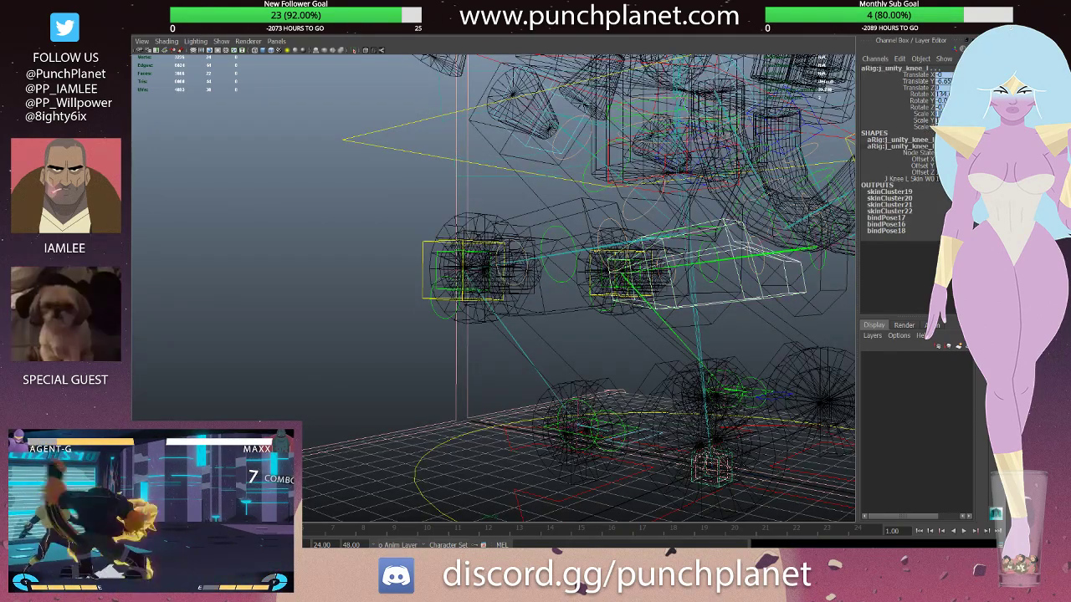
{"action": "left_click", "coordinate": [589, 159]}
{"action": "left_click", "coordinate": [557, 243]}
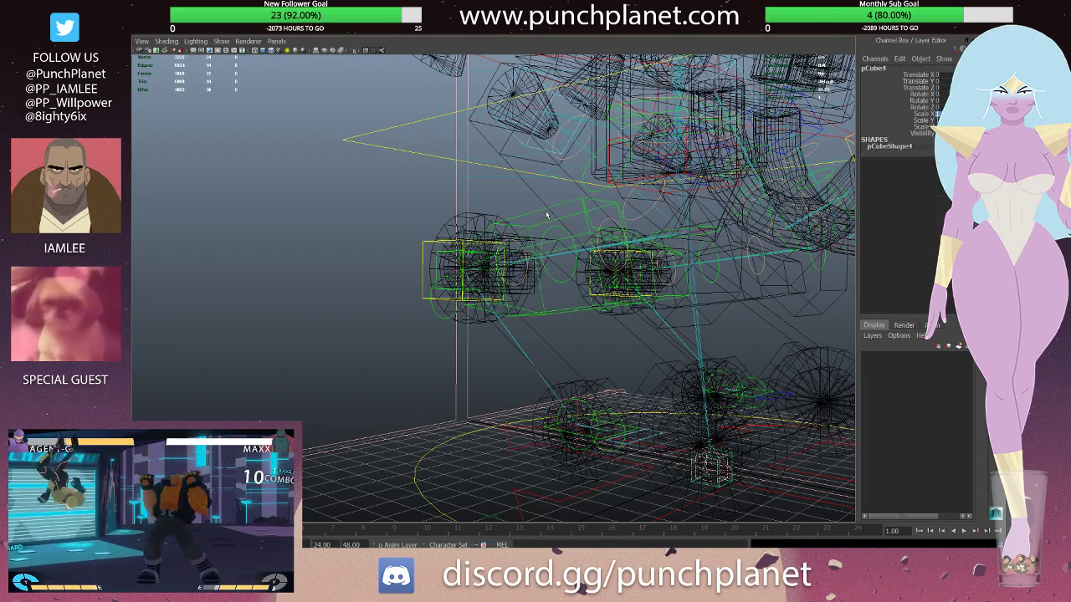
{"action": "left_click", "coordinate": [566, 256]}
{"action": "scroll", "coordinate": [569, 259], "scroll_direction": "down", "scroll_amount": 5}
{"action": "key", "text": "6"}
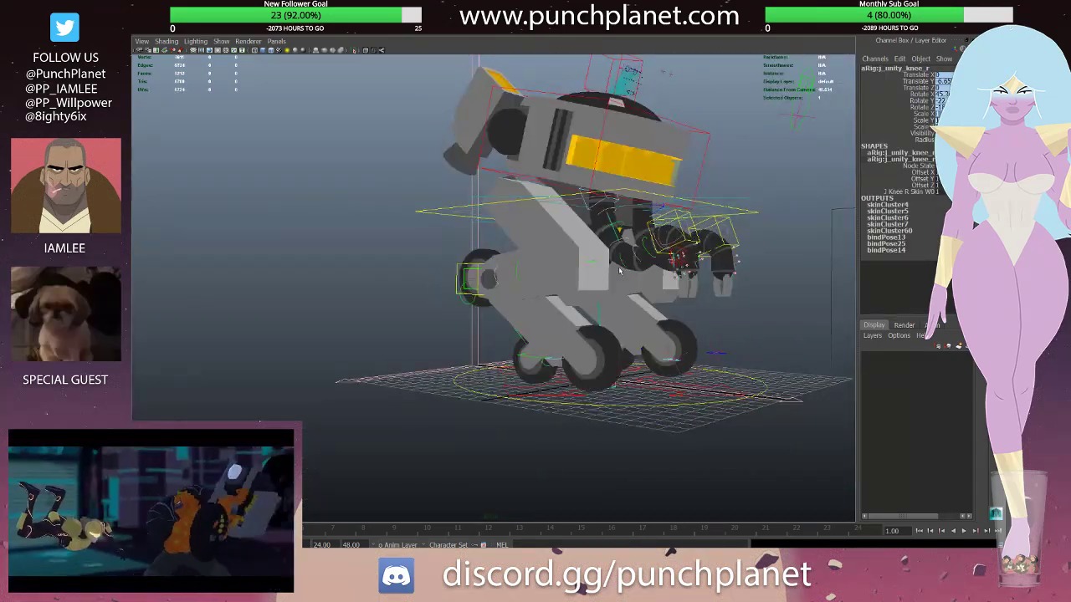
{"action": "mouse_move", "coordinate": [578, 268]}
{"action": "left_mouse_down", "text": "alt"}
{"action": "mouse_move", "coordinate": [596, 276]}
{"action": "mouse_move", "coordinate": [575, 253]}
{"action": "left_mouse_up", "text": "alt"}
- Save the scene, then pull back to review the whole robot rig
{"action": "key", "text": "ctrl+s"}
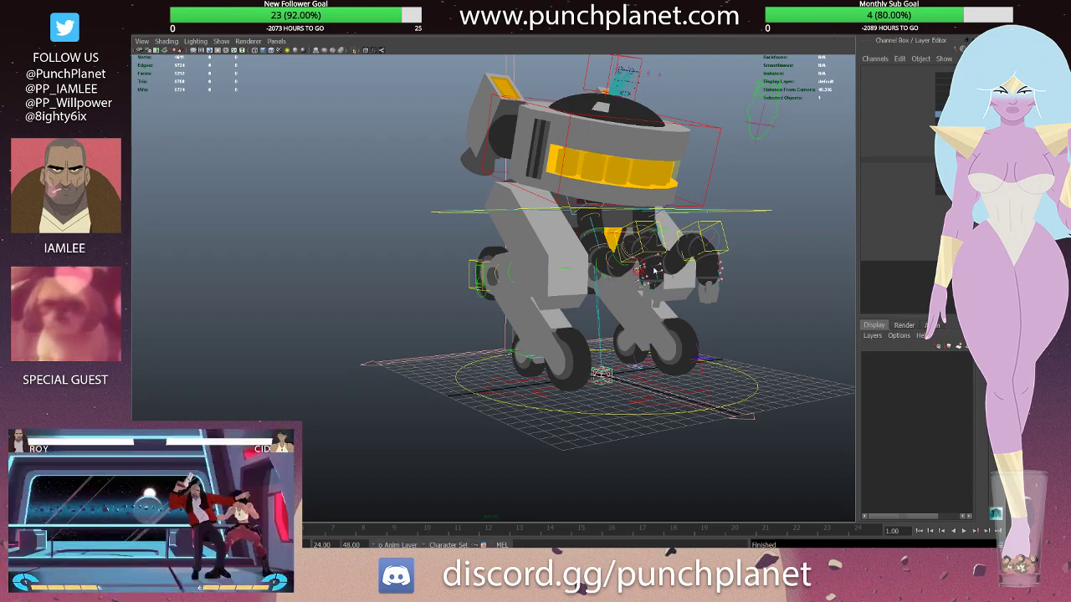
{"action": "key", "text": "Delete"}
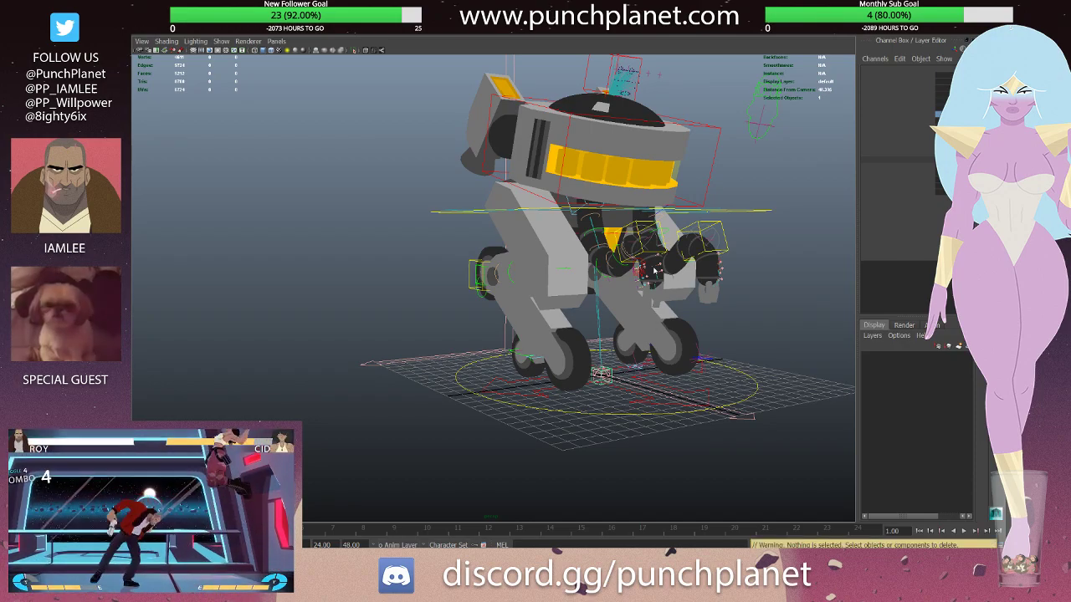
{"action": "mouse_move", "coordinate": [655, 270]}
{"action": "left_mouse_down", "text": "alt"}
{"action": "mouse_move", "coordinate": [585, 268]}
{"action": "mouse_move", "coordinate": [553, 251]}
{"action": "left_mouse_up", "text": "alt"}
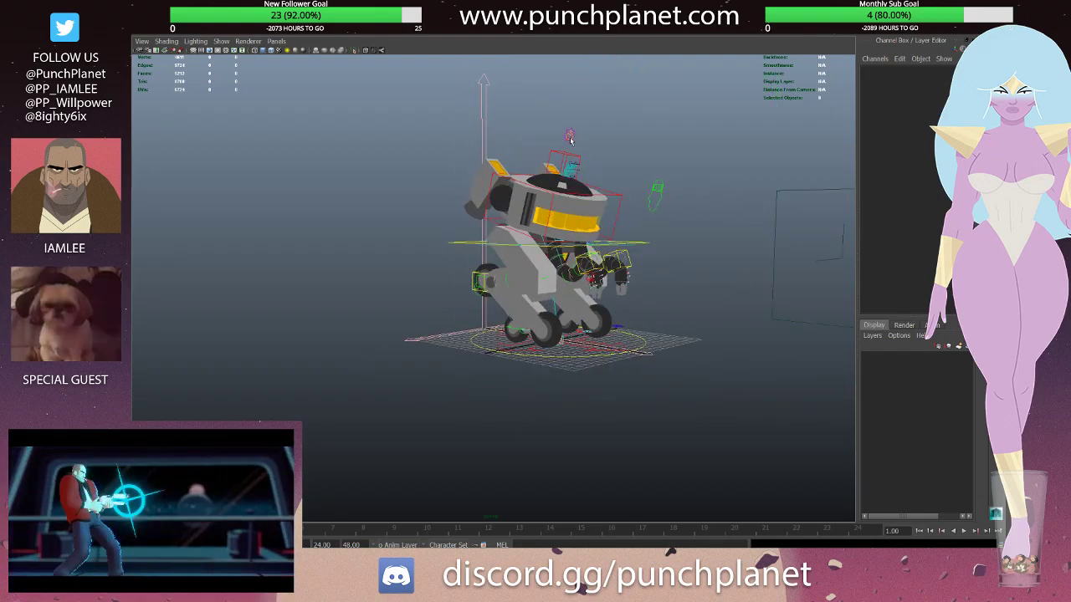
{"action": "left_click", "coordinate": [569, 136]}
{"action": "left_click", "coordinate": [573, 137]}
{"action": "mouse_move", "coordinate": [574, 138]}
{"action": "left_mouse_down", "text": "alt"}
{"action": "mouse_move", "coordinate": [596, 142]}
{"action": "mouse_move", "coordinate": [216, 138]}
{"action": "left_mouse_up", "text": "alt"}
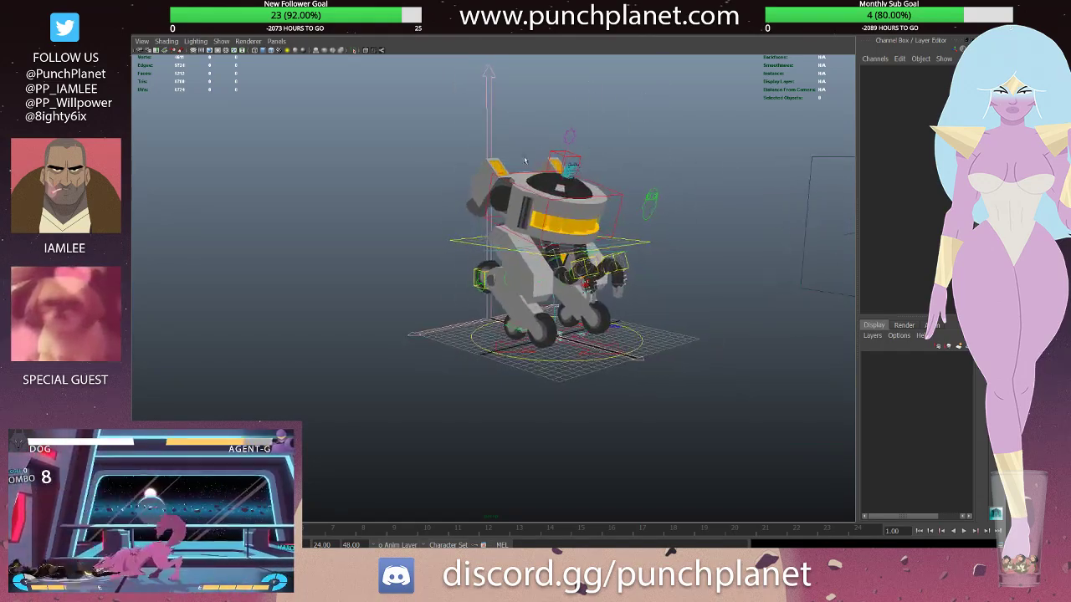
{"action": "key", "text": "ctrl+z"}
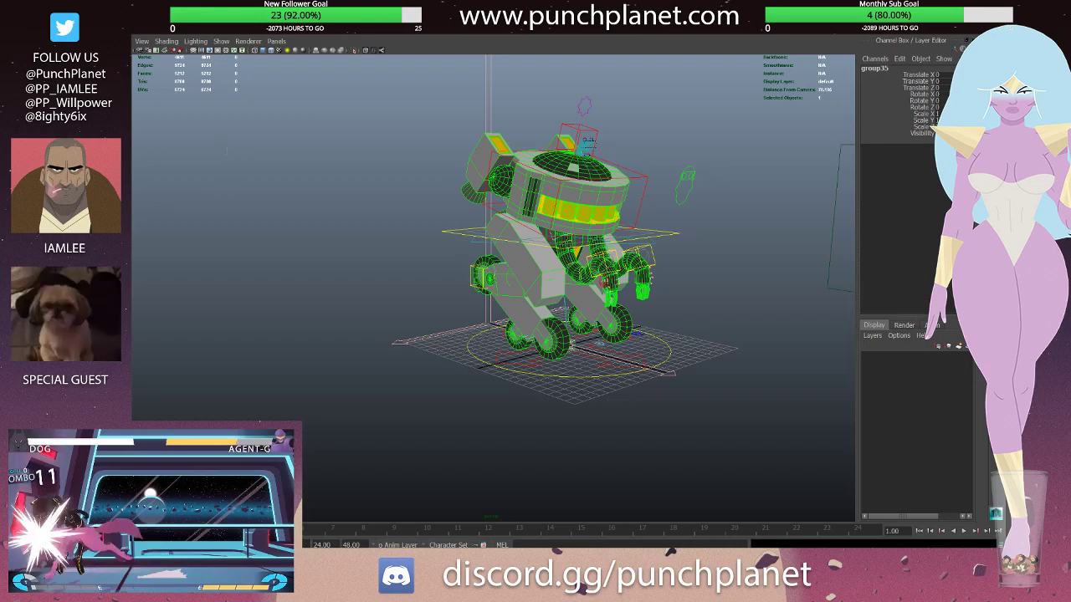
- Confirm the group name g_geo_unity, select the rigSet_modUnityExport set, and save the rig scene
{"action": "key", "text": "Down"}
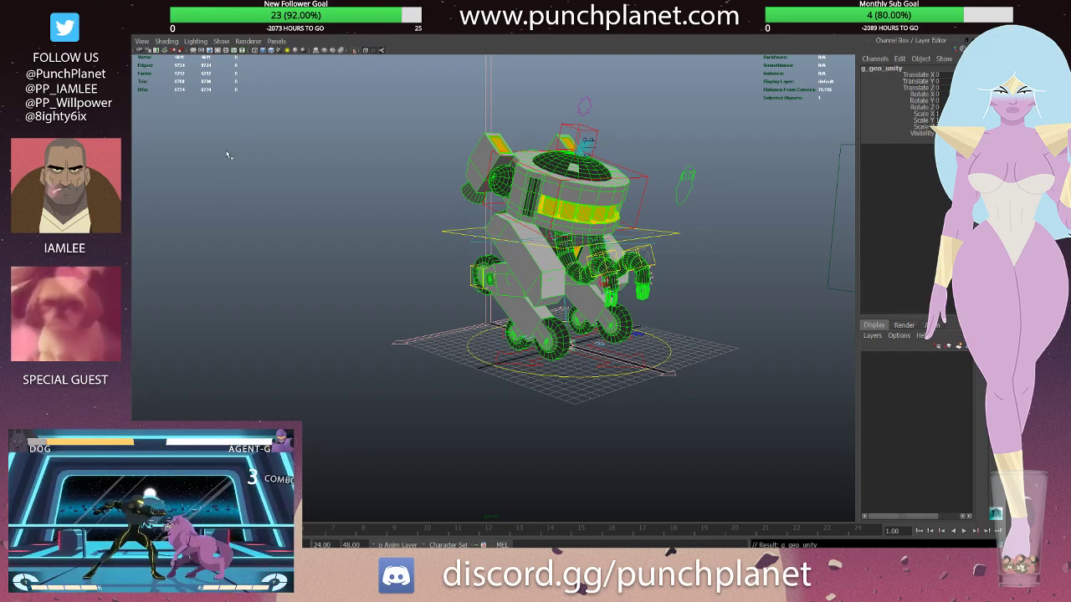
{"action": "key", "text": "Right"}
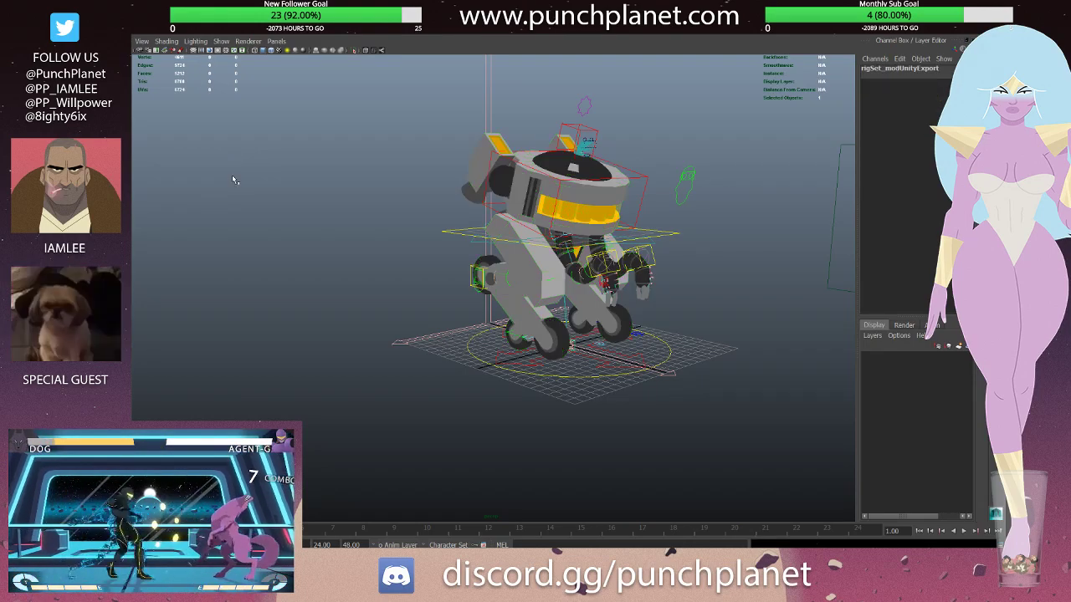
{"action": "left_click", "coordinate": [230, 194]}
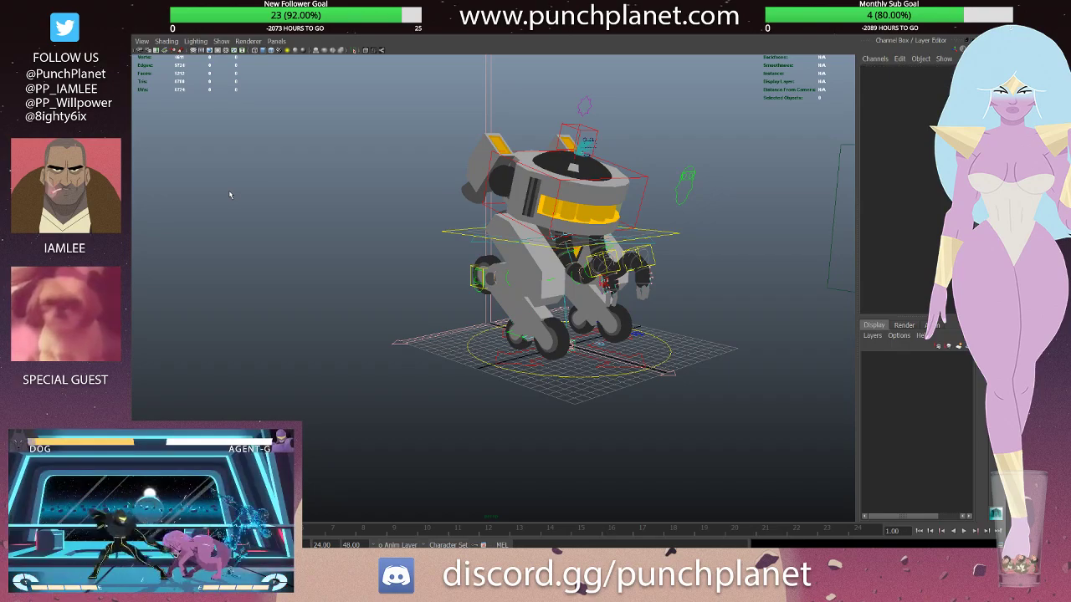
{"action": "left_click_drag", "start_coordinate": [412, 154], "coordinate": [514, 150], "text": "alt"}
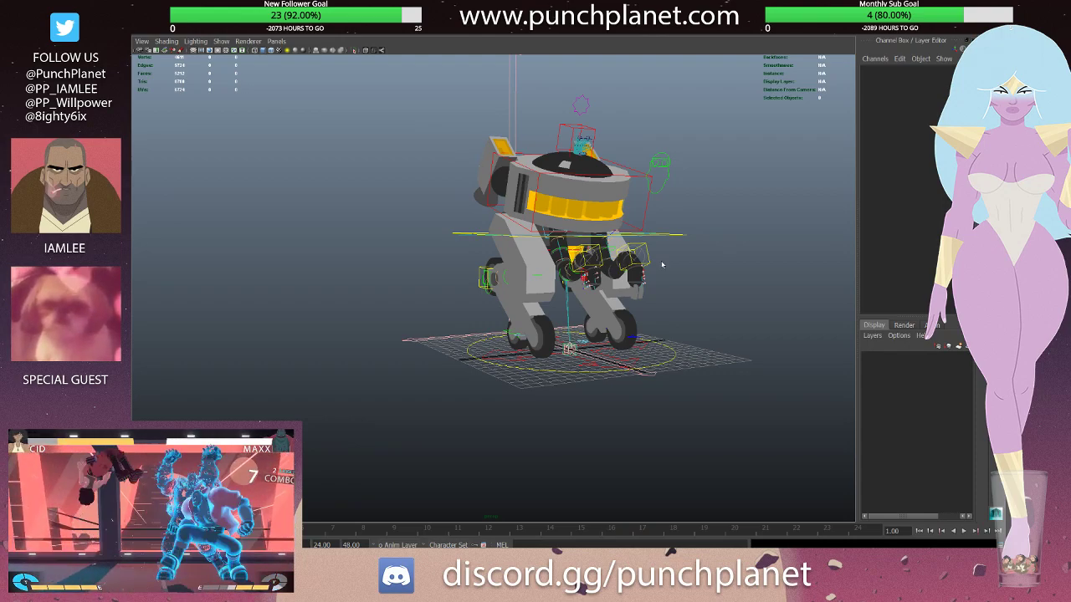
{"action": "key", "text": "ctrl+s"}
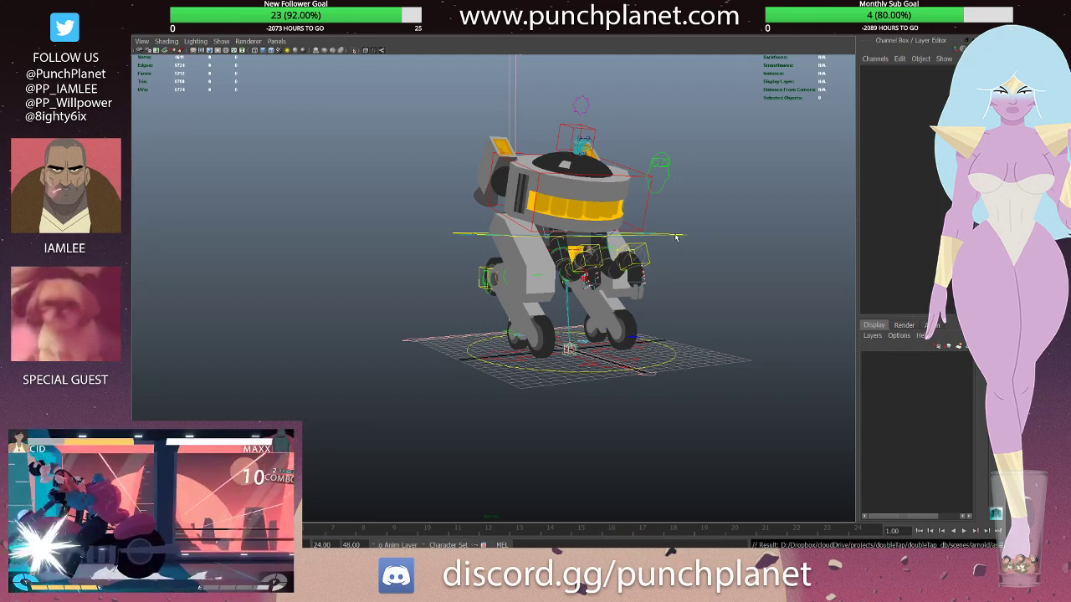
{"action": "left_click", "coordinate": [677, 238]}
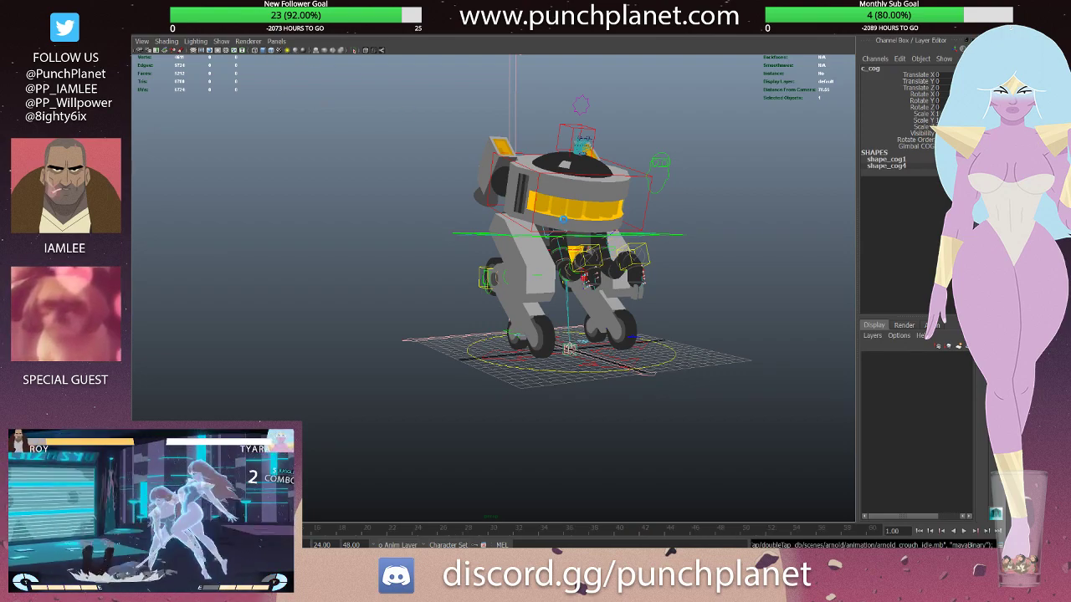
- Inspect the pCube5 and pCube4 leg pieces, toggling between wireframe and shaded display
{"action": "mouse_move", "coordinate": [437, 263]}
{"action": "left_mouse_down", "text": "alt"}
{"action": "mouse_move", "coordinate": [602, 308]}
{"action": "mouse_move", "coordinate": [522, 374]}
{"action": "mouse_move", "coordinate": [528, 324]}
{"action": "left_mouse_up", "text": "alt"}
{"action": "left_click", "coordinate": [603, 308]}
{"action": "key", "text": "4"}
{"action": "key", "text": "5"}
{"action": "left_click", "coordinate": [522, 374]}
{"action": "key", "text": "4"}
{"action": "key", "text": "5"}
{"action": "left_click", "coordinate": [528, 324]}
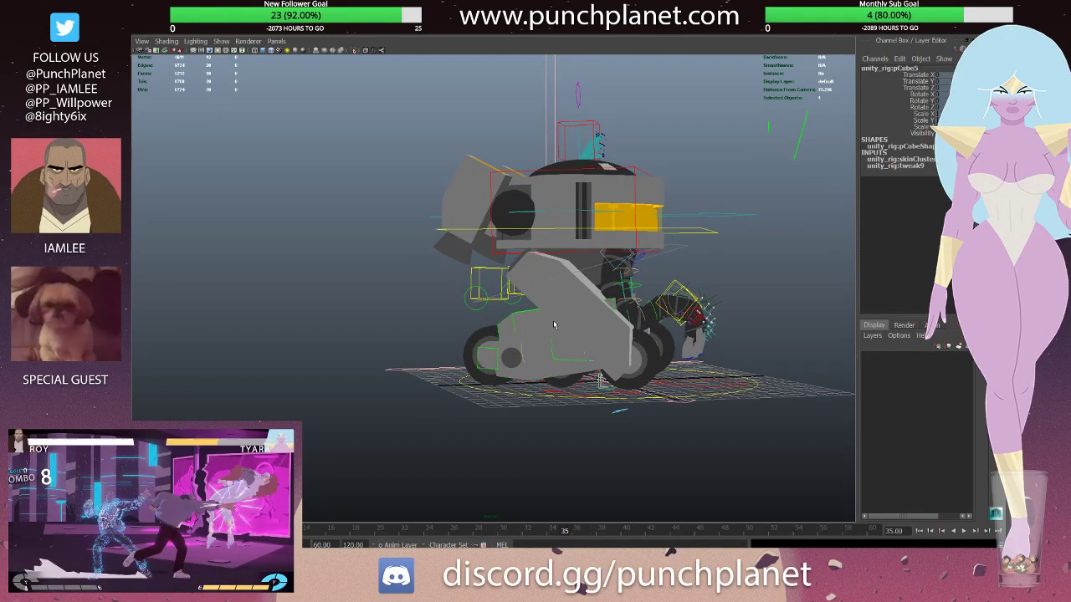
{"action": "left_click", "coordinate": [550, 378]}
{"action": "key", "text": "4"}
{"action": "mouse_move", "coordinate": [528, 324]}
{"action": "left_mouse_down", "text": "alt"}
{"action": "mouse_move", "coordinate": [550, 378]}
{"action": "mouse_move", "coordinate": [528, 351]}
{"action": "mouse_move", "coordinate": [745, 246]}
{"action": "left_mouse_up", "text": "alt"}
{"action": "key", "text": "5"}
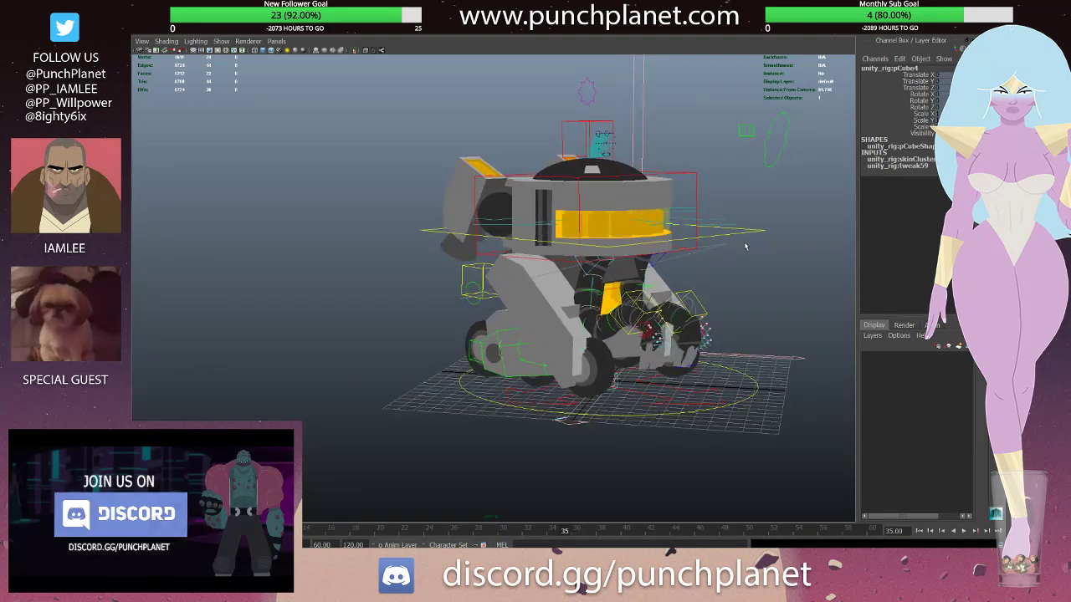
- Raise the c_cog control to extend the legs, then lift the right foot c_foot_r
{"action": "left_click", "coordinate": [747, 233]}
{"action": "mouse_move", "coordinate": [592, 179]}
{"action": "left_mouse_down"}
{"action": "mouse_move", "coordinate": [591, 102]}
{"action": "mouse_move", "coordinate": [574, 233]}
{"action": "mouse_move", "coordinate": [538, 260]}
{"action": "mouse_move", "coordinate": [497, 360]}
{"action": "left_mouse_up"}
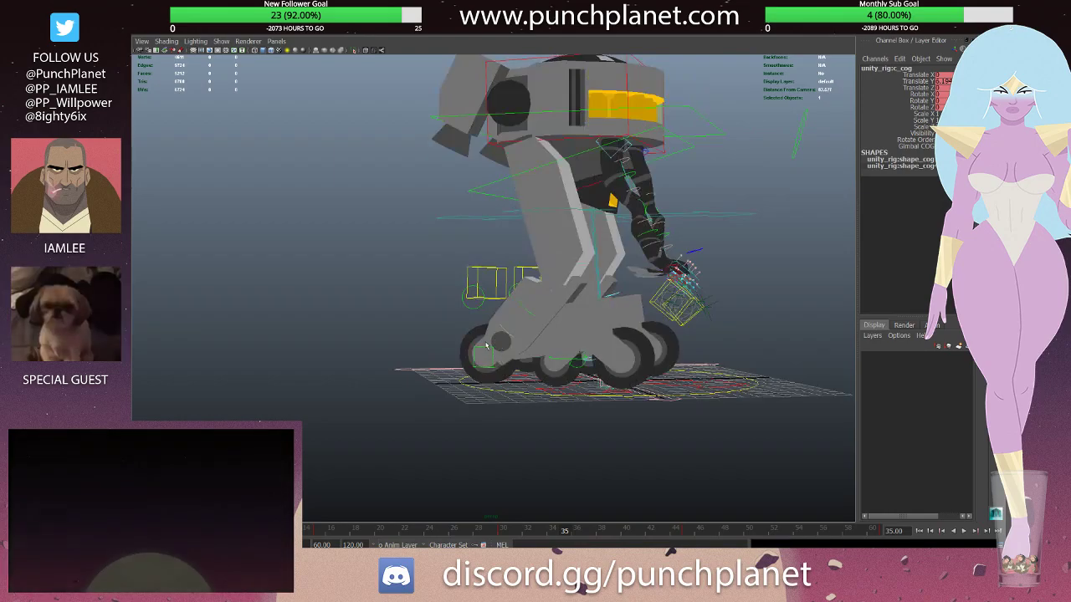
{"action": "left_click", "coordinate": [485, 357]}
{"action": "mouse_move", "coordinate": [487, 305]}
{"action": "left_mouse_down"}
{"action": "mouse_move", "coordinate": [489, 228]}
{"action": "mouse_move", "coordinate": [502, 280]}
{"action": "mouse_move", "coordinate": [609, 312]}
{"action": "mouse_move", "coordinate": [532, 290]}
{"action": "mouse_move", "coordinate": [535, 300]}
{"action": "left_mouse_up"}
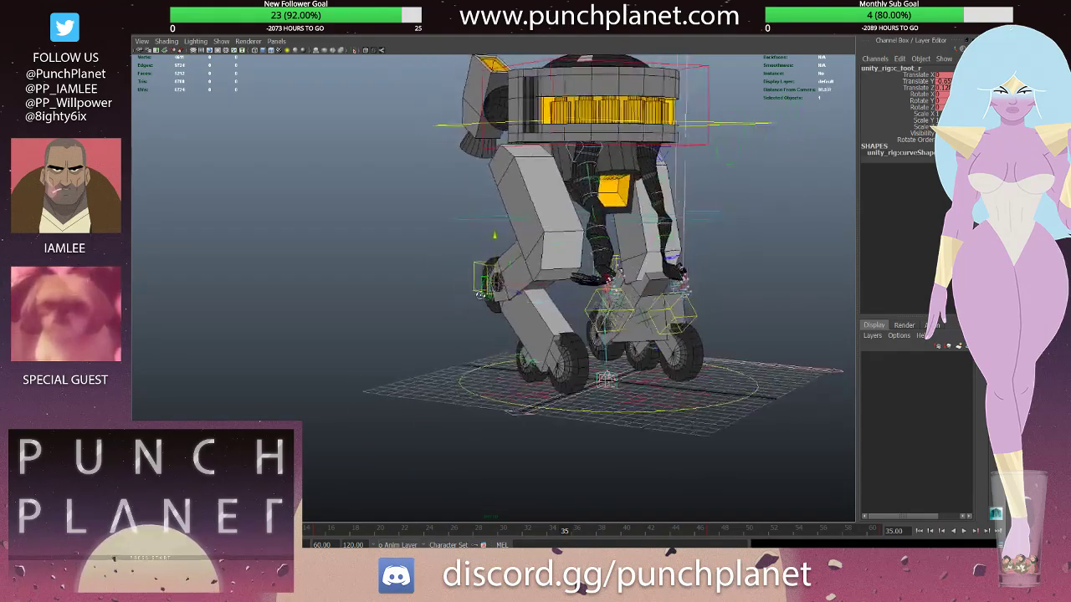
{"action": "left_click", "coordinate": [572, 314]}
- Undo the foot and body moves and recheck the pCube5 leg piece
{"action": "key", "text": "ctrl+z"}
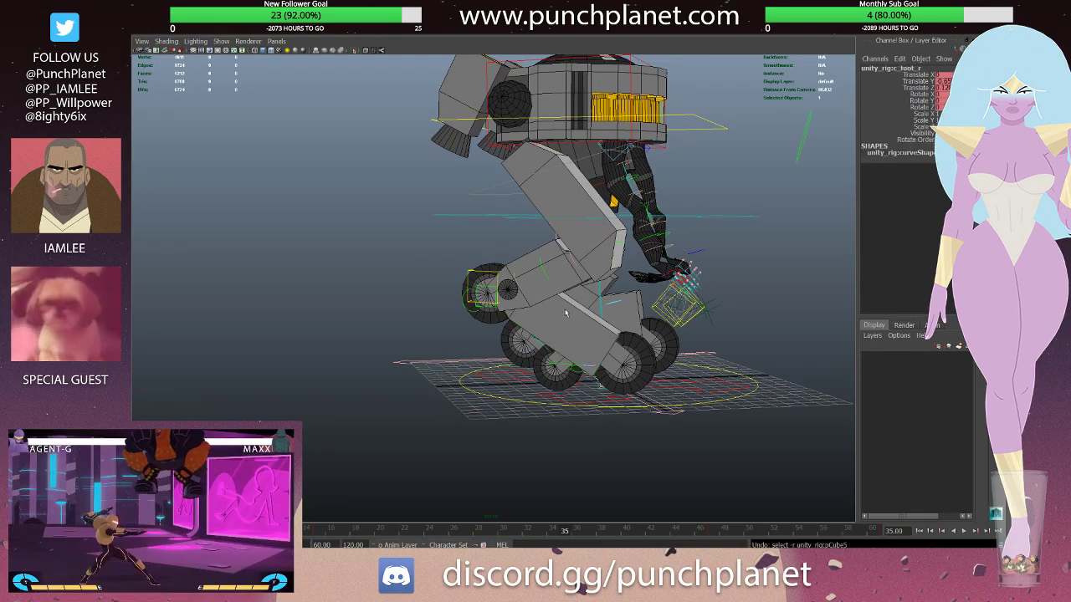
{"action": "key", "text": "ctrl+z"}
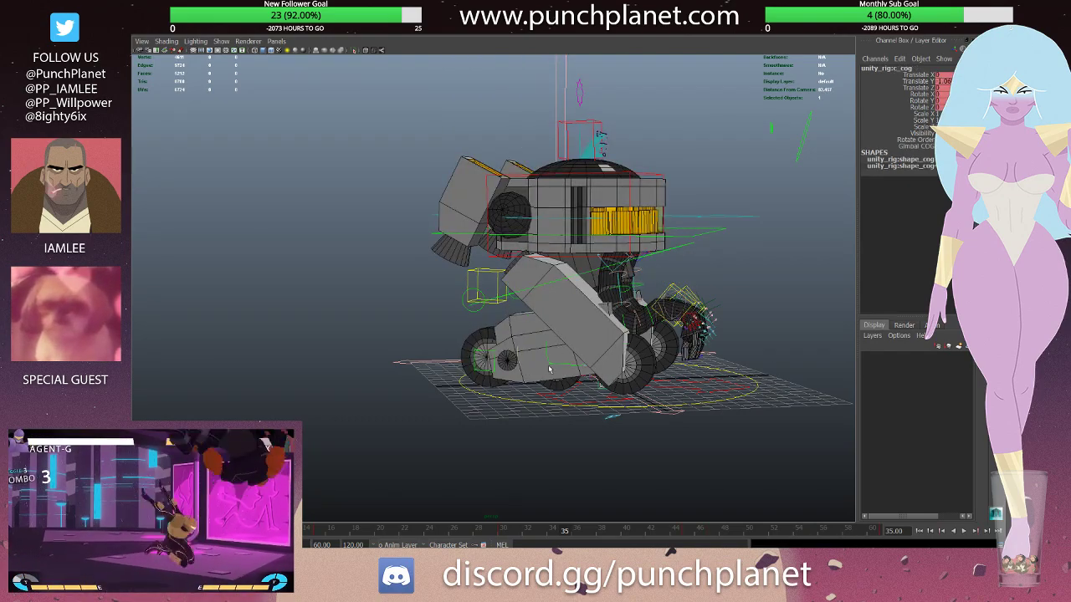
{"action": "left_click", "coordinate": [545, 328]}
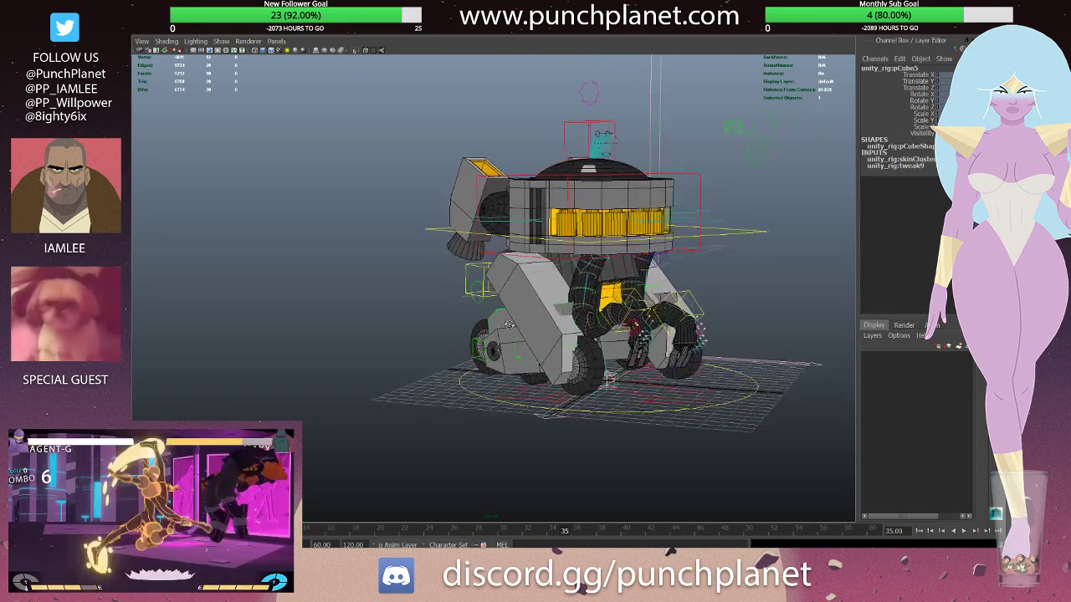
{"action": "key", "text": "4"}
{"action": "key", "text": "5"}
{"action": "left_click_drag", "start_coordinate": [545, 328], "coordinate": [572, 318], "text": "alt"}
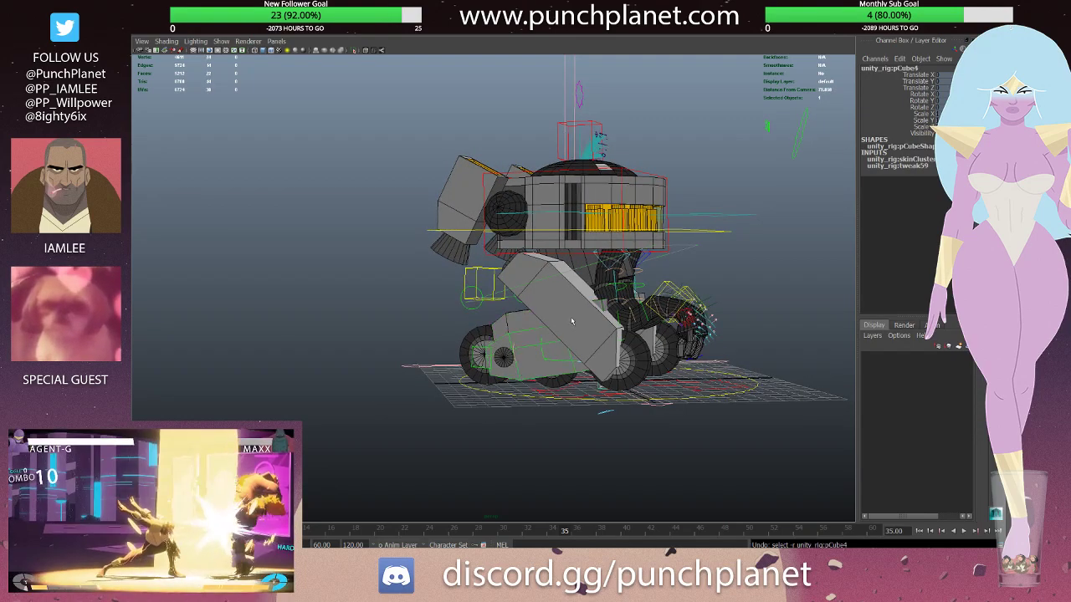
{"action": "key", "text": "ctrl+z"}
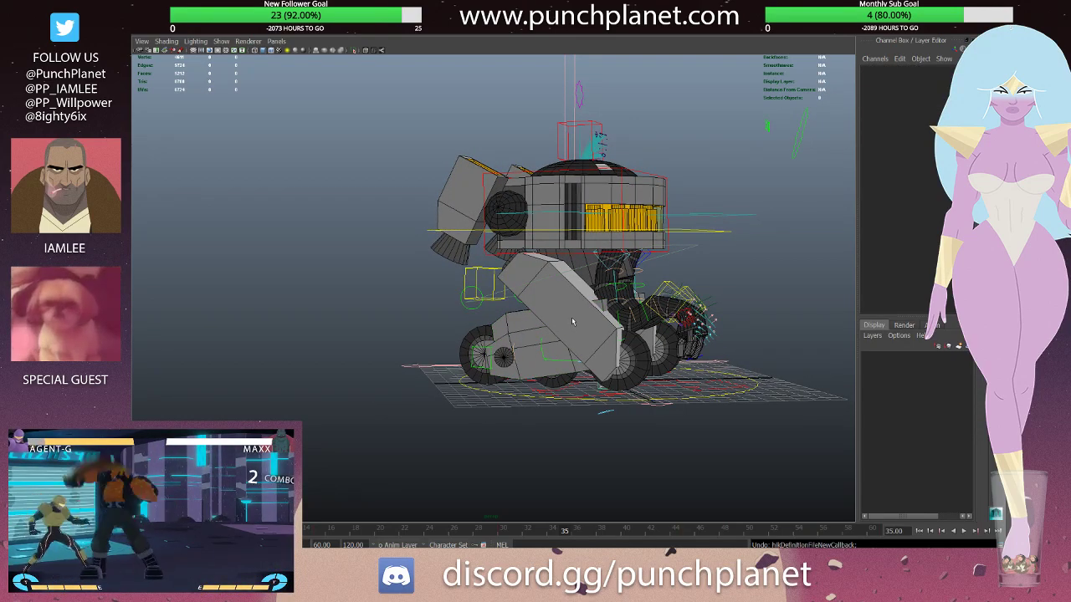
- Raise the c_cog body control again so the leg pieces stretch above the wheels
{"action": "mouse_move", "coordinate": [571, 318]}
{"action": "left_mouse_down", "text": "alt"}
{"action": "mouse_move", "coordinate": [517, 324]}
{"action": "mouse_move", "coordinate": [590, 313]}
{"action": "mouse_move", "coordinate": [615, 324]}
{"action": "mouse_move", "coordinate": [491, 303]}
{"action": "left_mouse_up", "text": "alt"}
{"action": "left_click", "coordinate": [590, 313]}
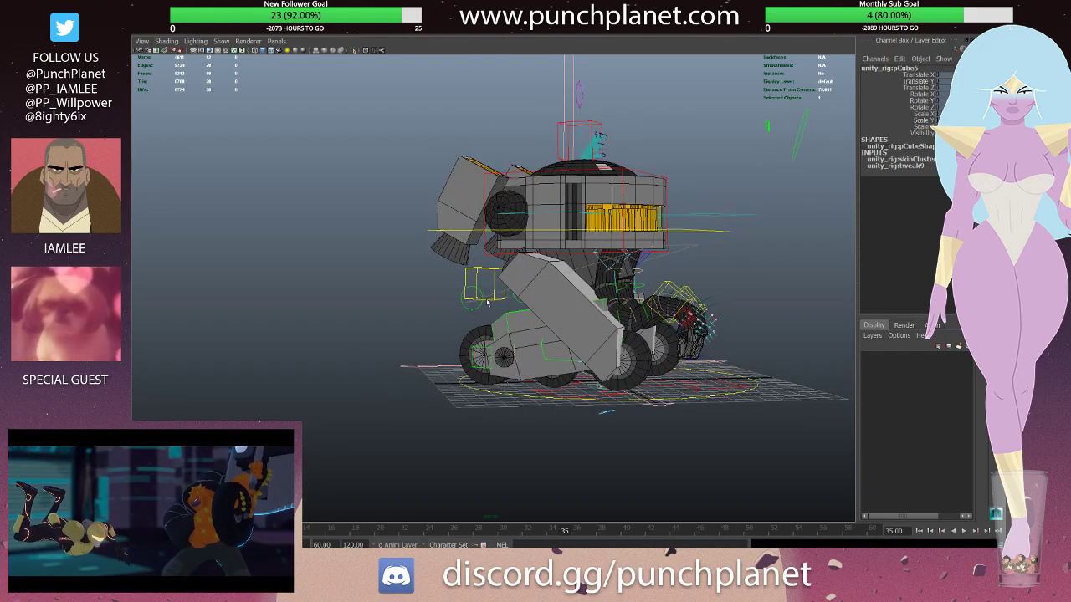
{"action": "left_click", "coordinate": [705, 233]}
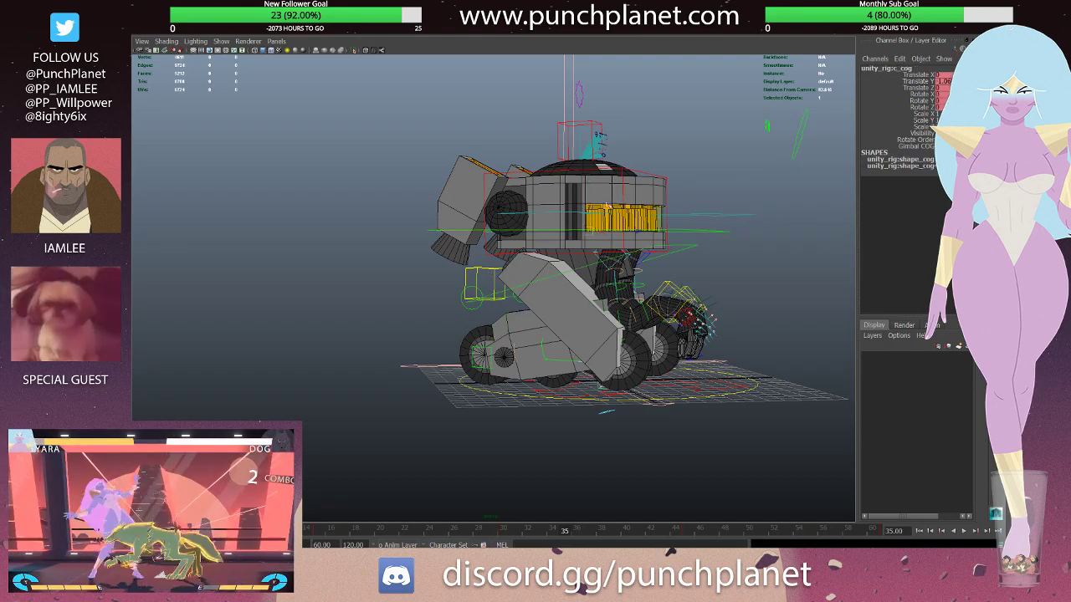
{"action": "left_click_drag", "start_coordinate": [589, 177], "coordinate": [599, 239]}
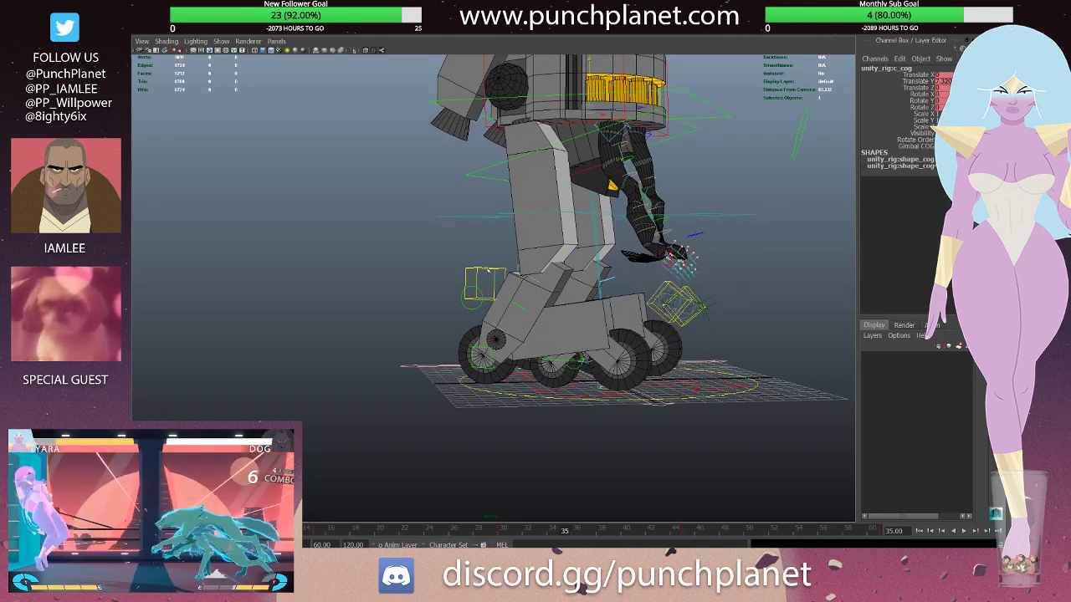
- Undo the body raise, play the animation from frame 1, and select the c_cog control
{"action": "key", "text": "ctrl+z"}
{"action": "key", "text": "ctrl+z"}
{"action": "key", "text": "ctrl+z"}
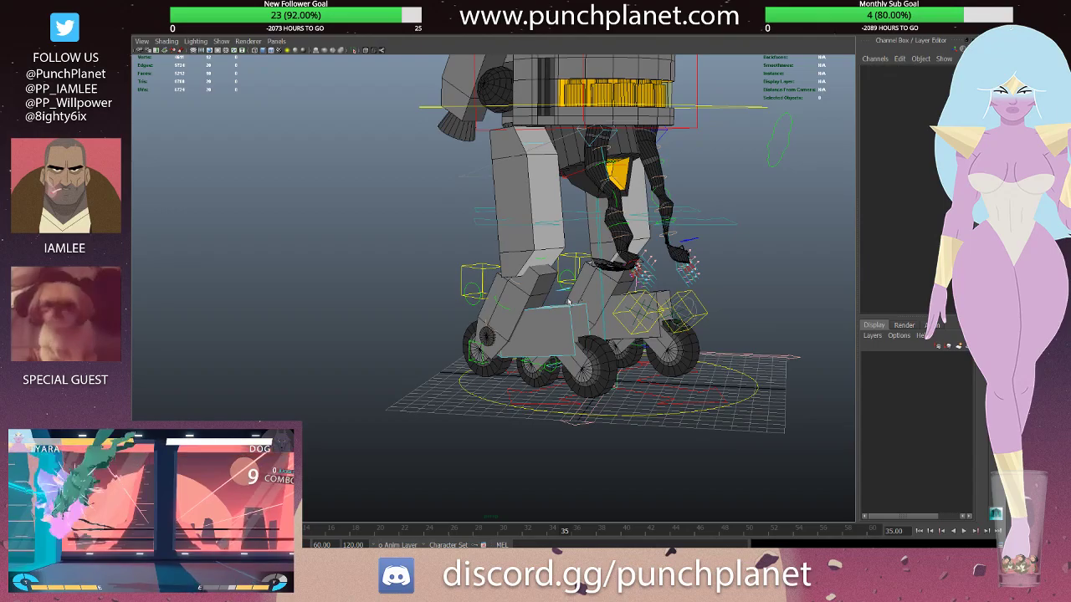
{"action": "left_click_drag", "start_coordinate": [570, 303], "coordinate": [540, 124], "text": "alt"}
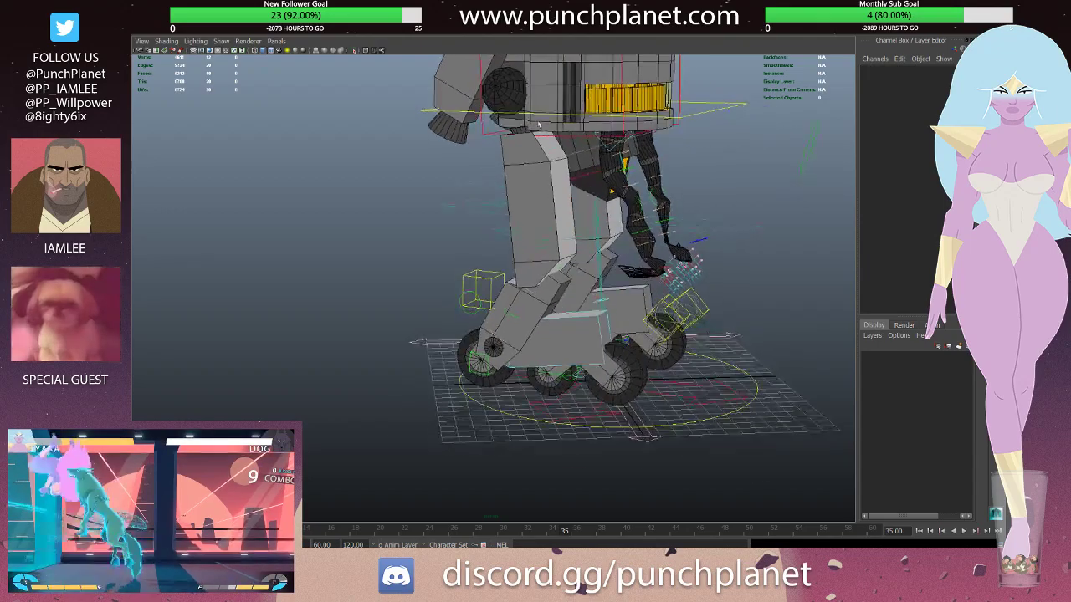
{"action": "left_click", "coordinate": [573, 318]}
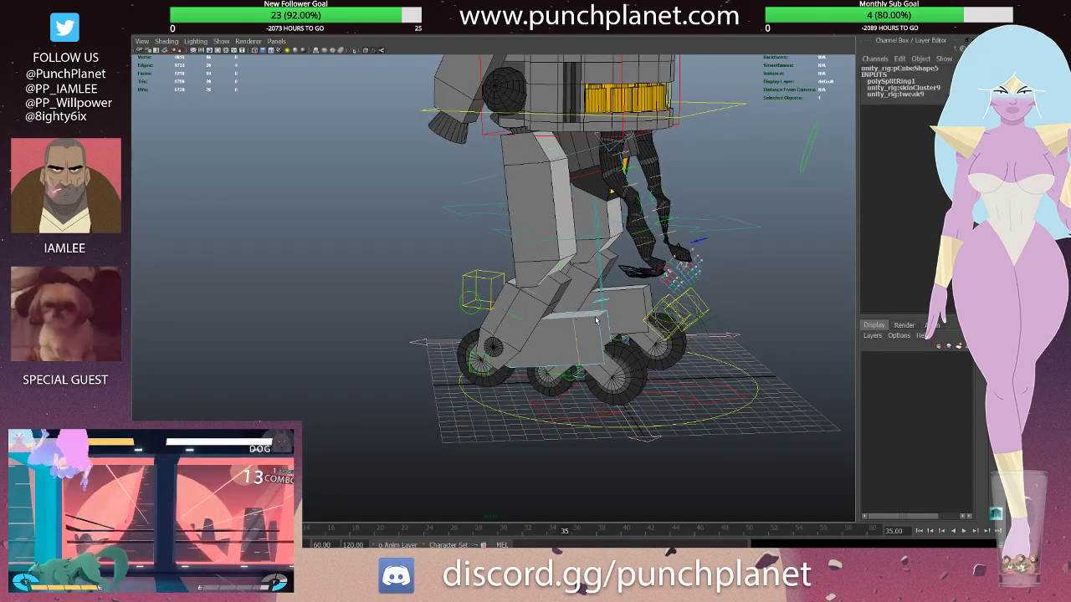
{"action": "mouse_move", "coordinate": [601, 318]}
{"action": "left_mouse_down", "text": "alt"}
{"action": "mouse_move", "coordinate": [566, 334]}
{"action": "mouse_move", "coordinate": [612, 261]}
{"action": "left_mouse_up", "text": "alt"}
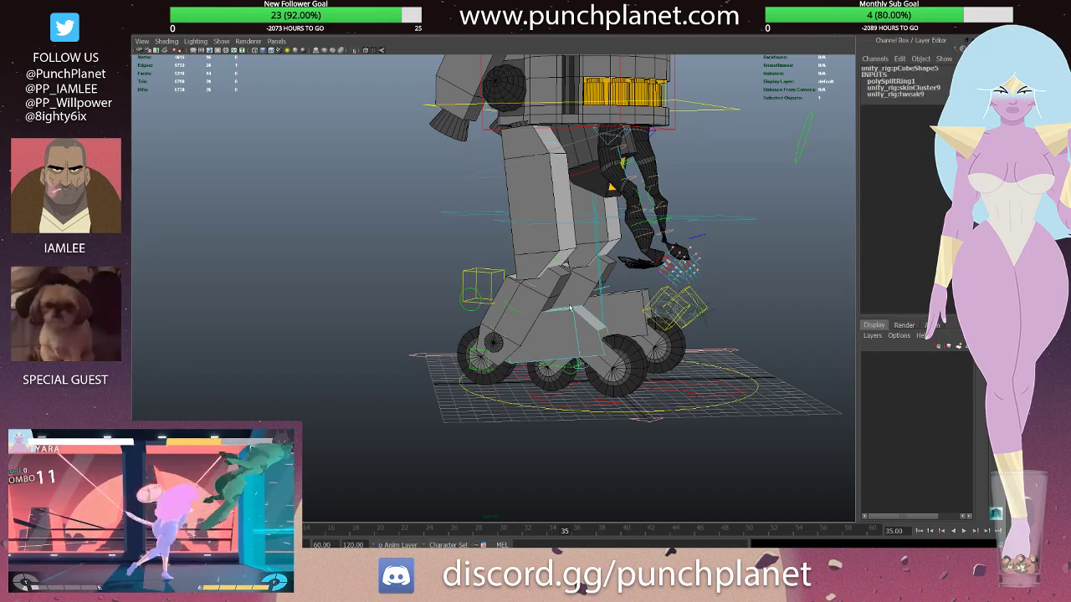
{"action": "left_click", "coordinate": [518, 425]}
{"action": "left_click", "coordinate": [505, 404]}
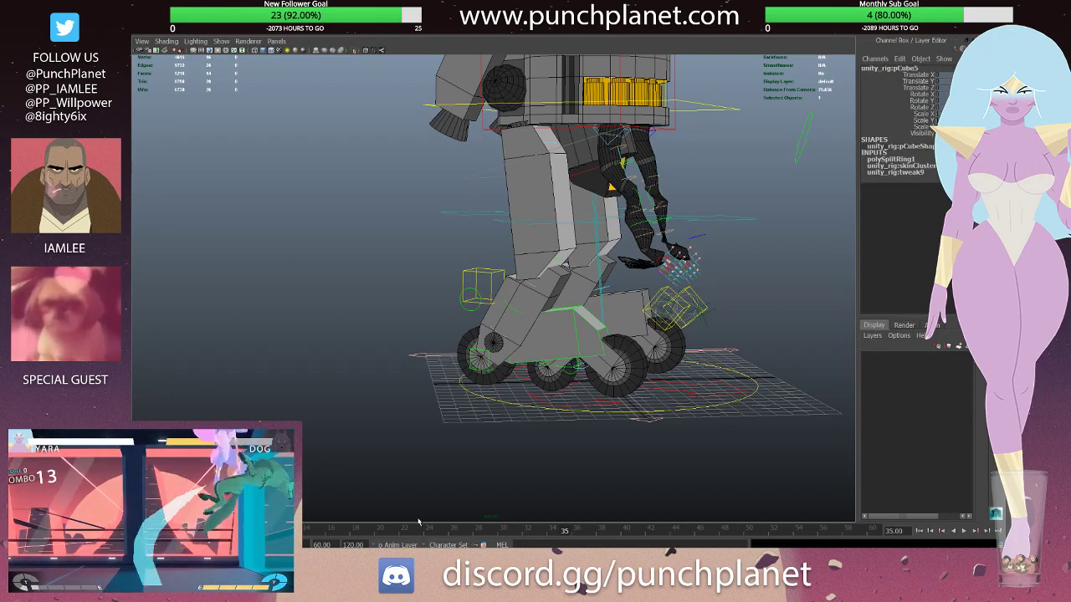
{"action": "key", "text": "alt+v"}
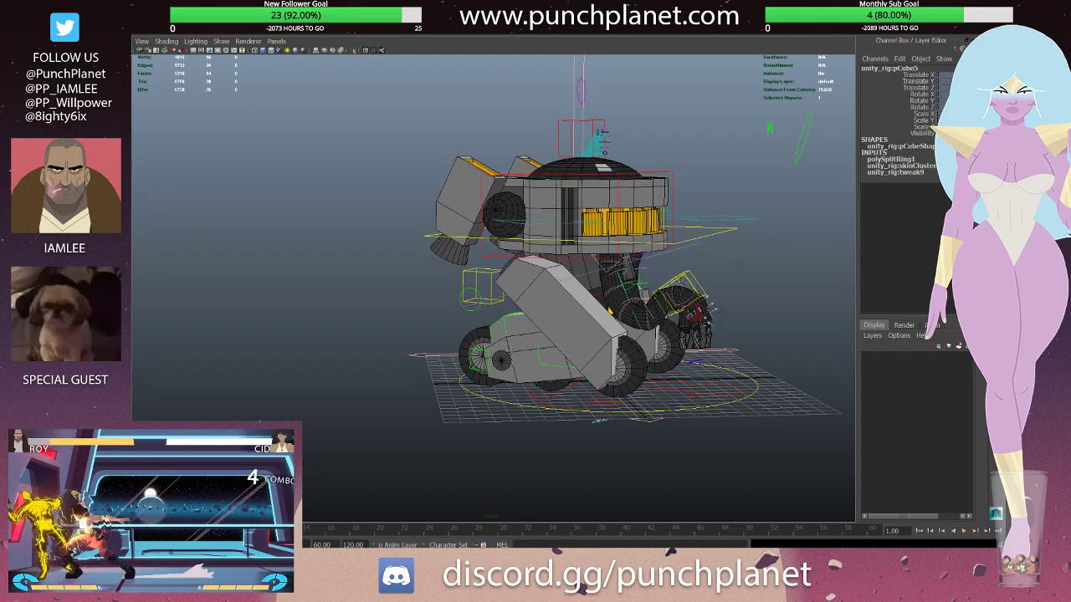
{"action": "left_click", "coordinate": [687, 243]}
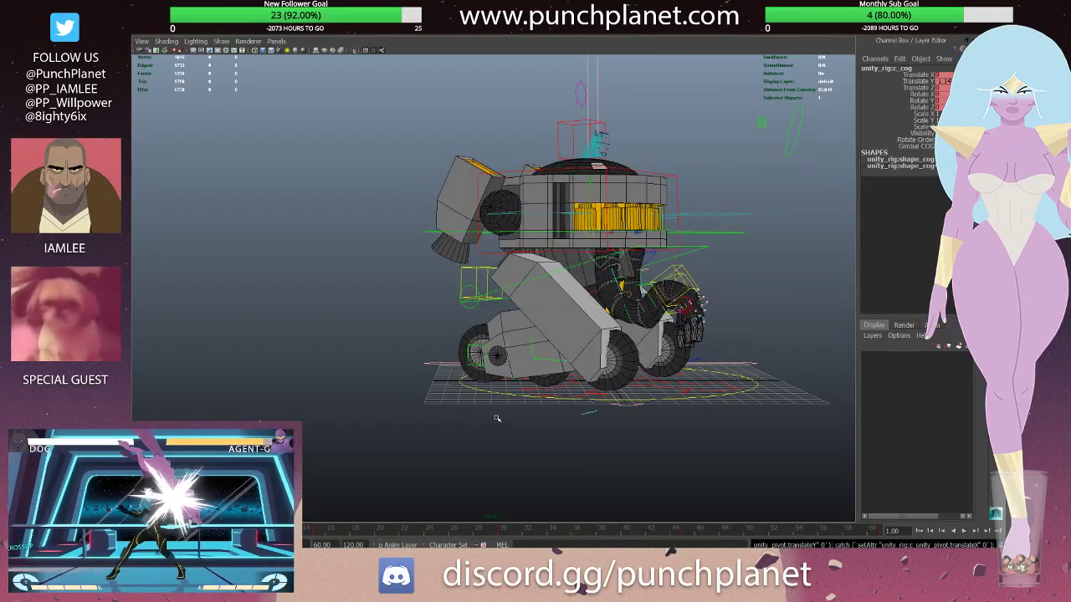
{"action": "left_click_drag", "start_coordinate": [521, 418], "coordinate": [479, 420], "text": "alt"}
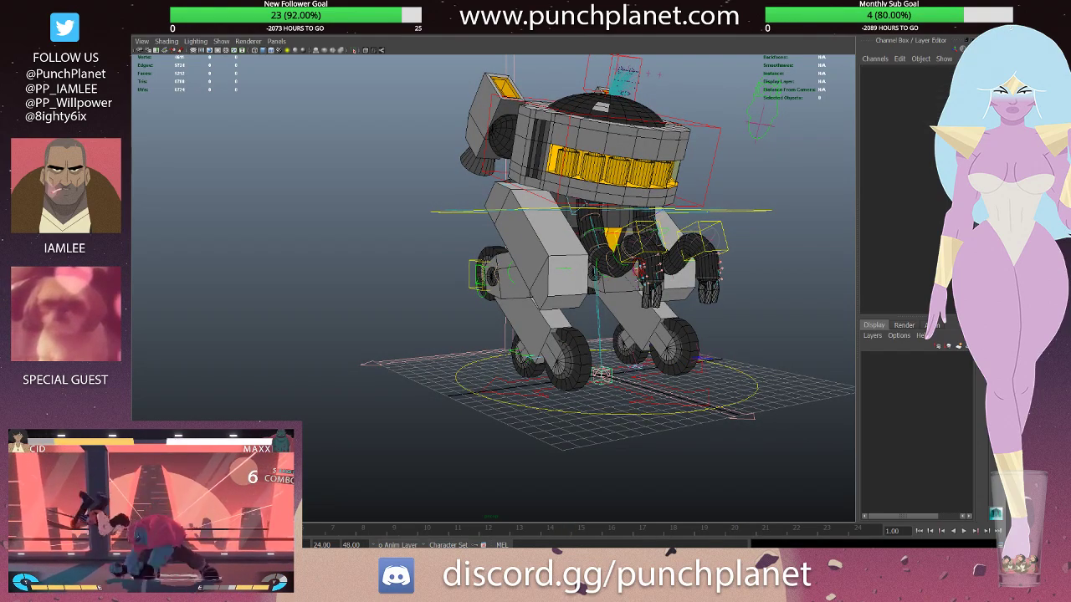
- Select leg piece pCube5 and insert two edge loops across it
{"action": "mouse_move", "coordinate": [577, 335]}
{"action": "left_mouse_down", "text": "alt"}
{"action": "mouse_move", "coordinate": [572, 244]}
{"action": "mouse_move", "coordinate": [573, 258]}
{"action": "mouse_move", "coordinate": [677, 244]}
{"action": "left_mouse_up", "text": "alt"}
{"action": "left_click", "coordinate": [571, 244]}
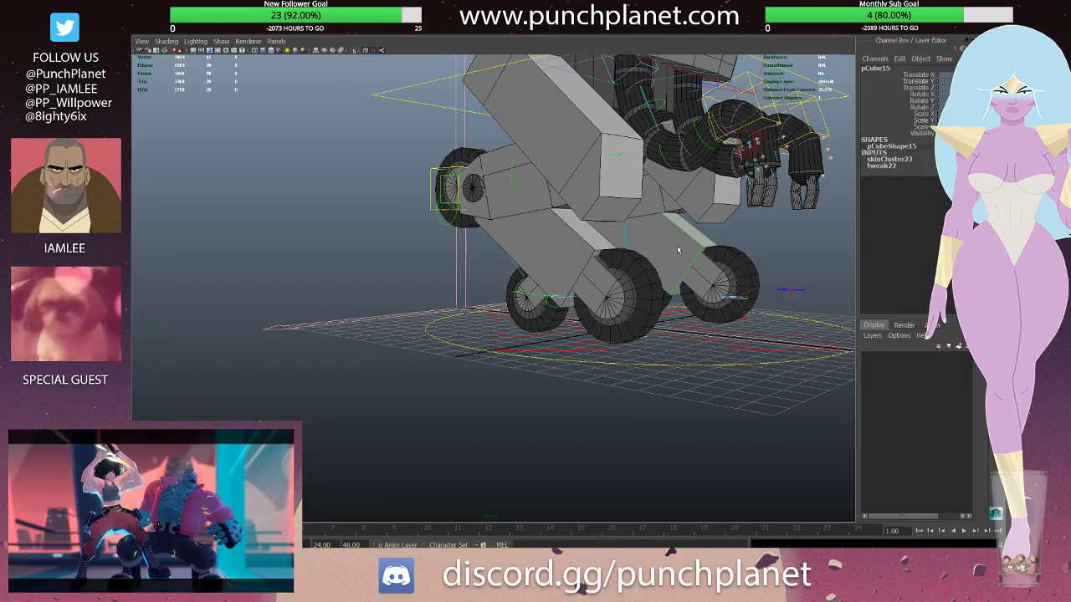
{"action": "left_click", "coordinate": [677, 244]}
{"action": "left_click", "coordinate": [596, 232]}
{"action": "left_click_drag", "start_coordinate": [596, 233], "coordinate": [512, 94], "text": "alt"}
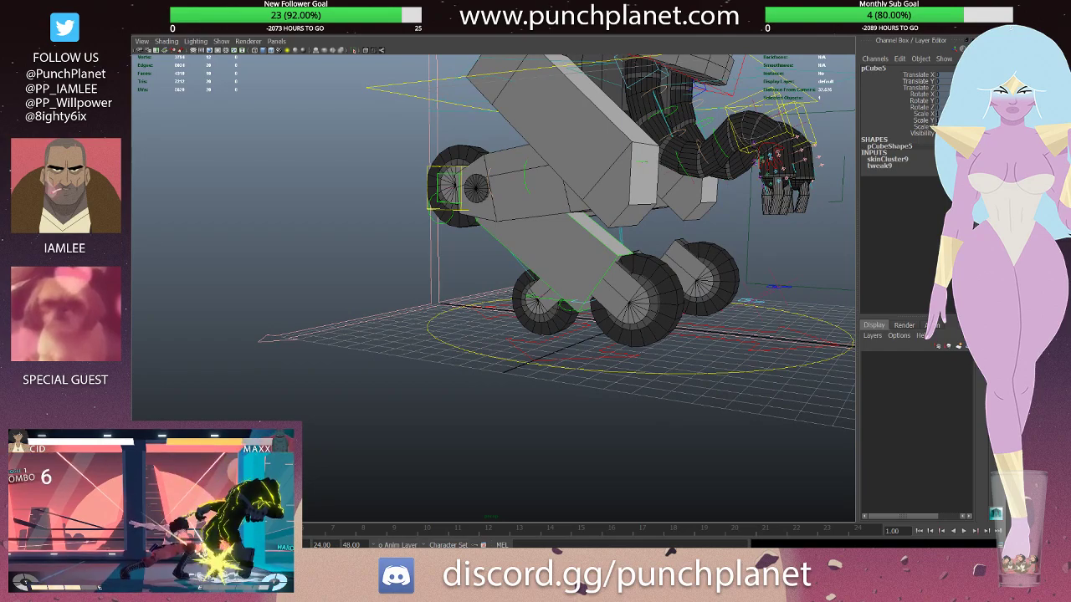
{"action": "left_click", "coordinate": [579, 238]}
{"action": "left_click", "coordinate": [590, 235]}
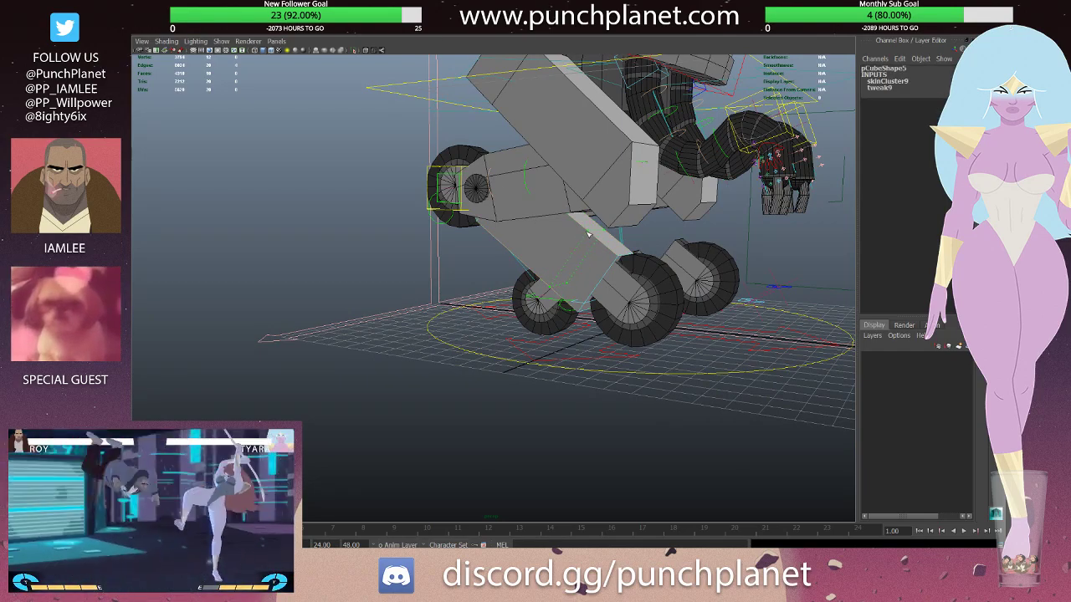
{"action": "left_click", "coordinate": [589, 237]}
{"action": "left_click", "coordinate": [589, 260]}
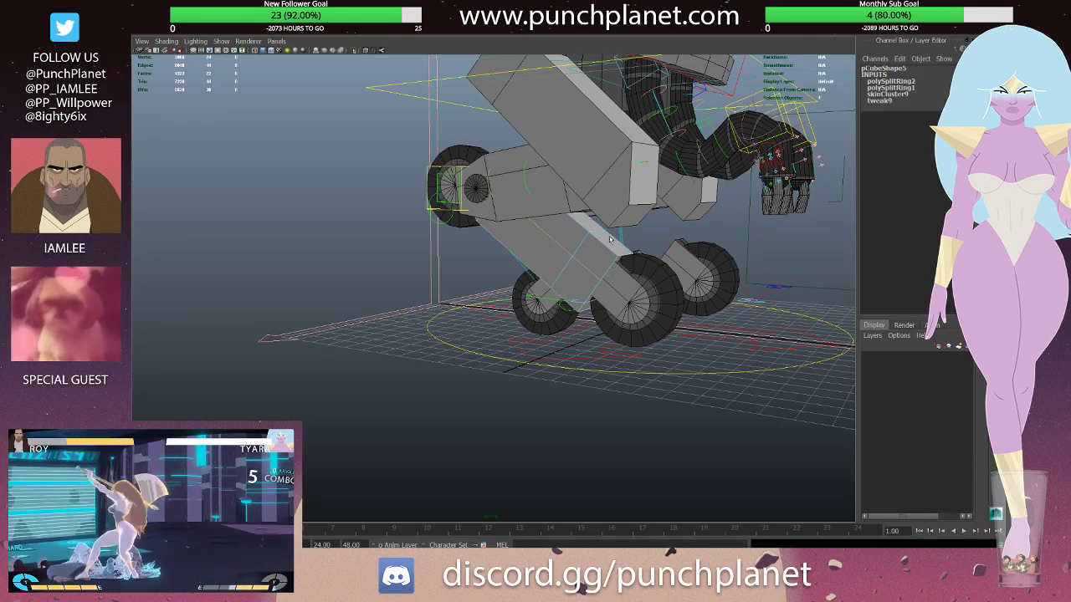
- Inspect the front wheel assembly up close in wireframe and shaded views
{"action": "left_click_drag", "start_coordinate": [609, 241], "coordinate": [665, 220], "text": "alt"}
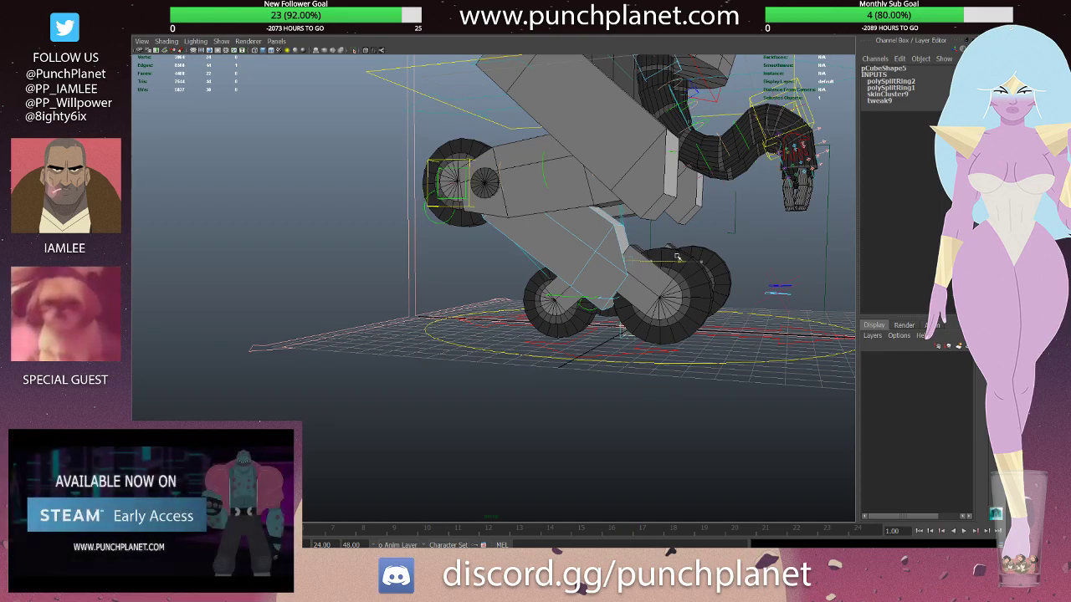
{"action": "mouse_move", "coordinate": [623, 251]}
{"action": "left_mouse_down", "text": "alt"}
{"action": "mouse_move", "coordinate": [641, 255]}
{"action": "mouse_move", "coordinate": [600, 270]}
{"action": "left_mouse_up", "text": "alt"}
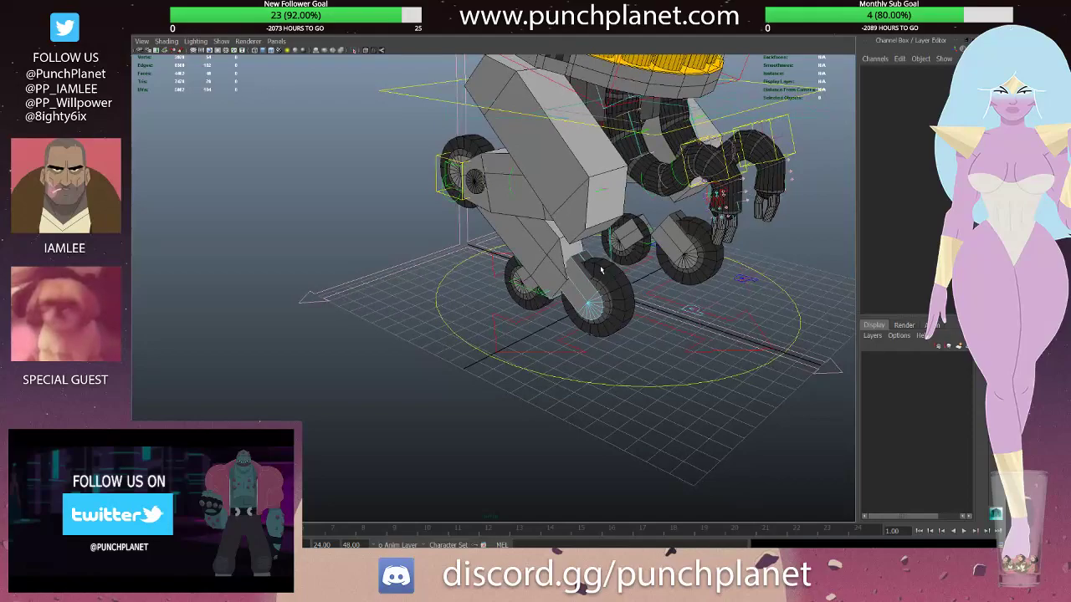
{"action": "left_click", "coordinate": [601, 270]}
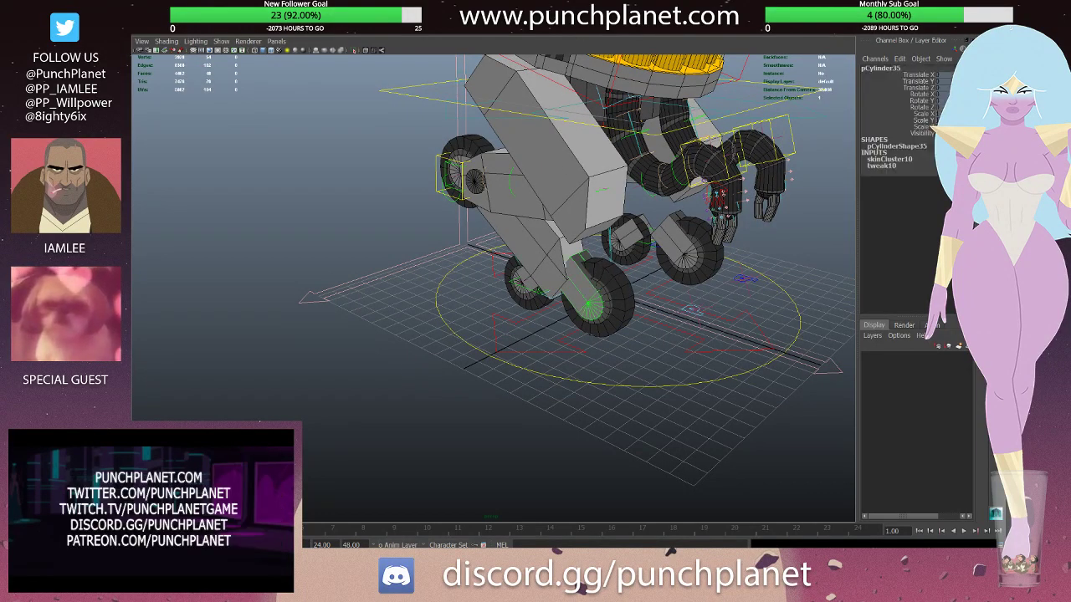
{"action": "left_click_drag", "start_coordinate": [601, 269], "coordinate": [580, 318], "text": "alt"}
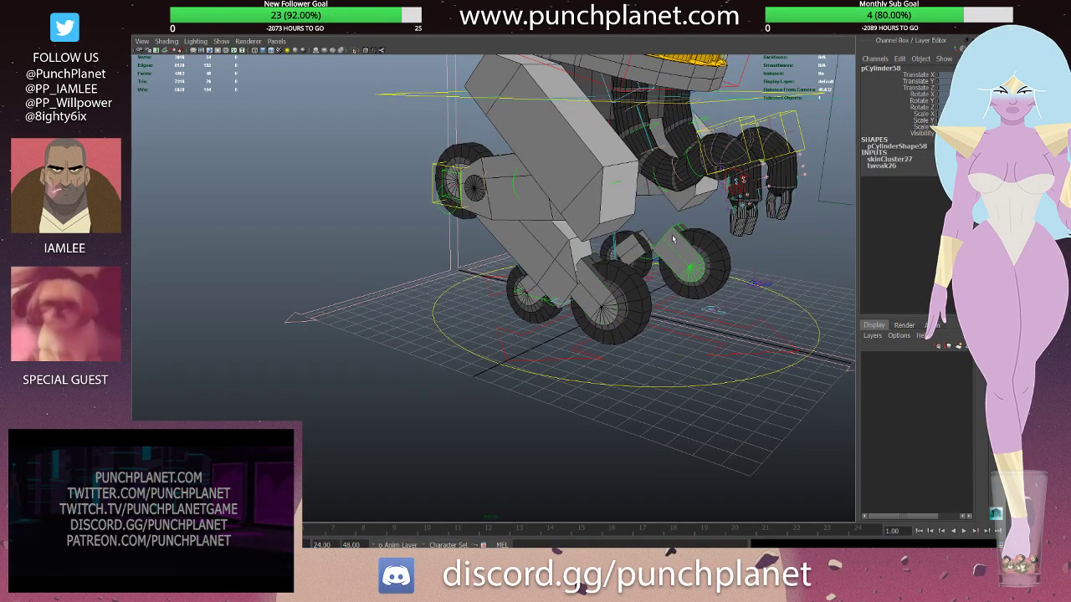
{"action": "left_click", "coordinate": [589, 268]}
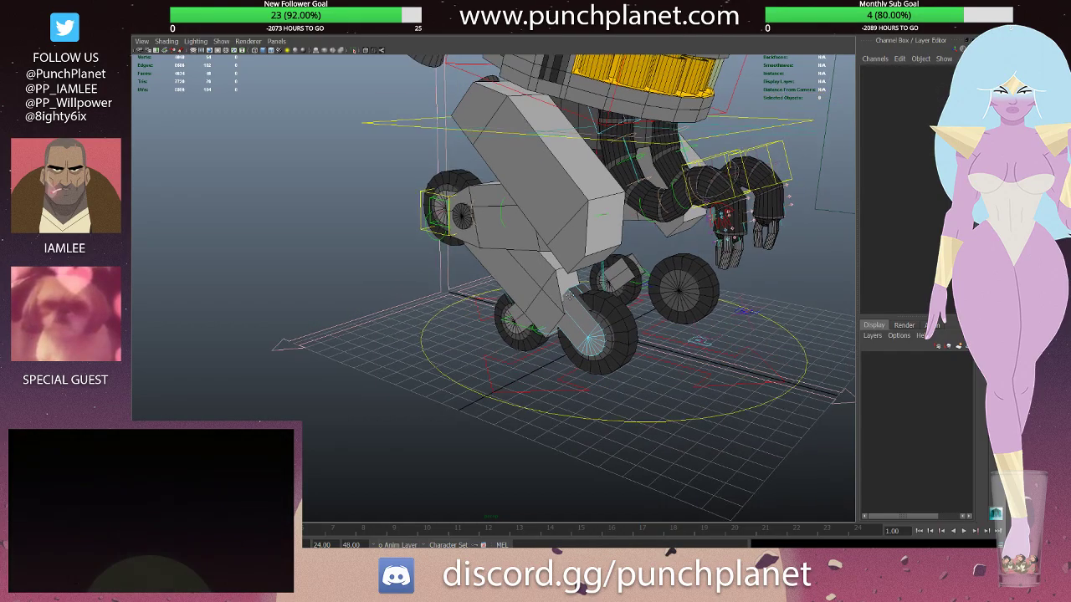
{"action": "right_click_drag", "start_coordinate": [589, 259], "coordinate": [693, 290], "text": "alt"}
{"action": "key", "text": "4"}
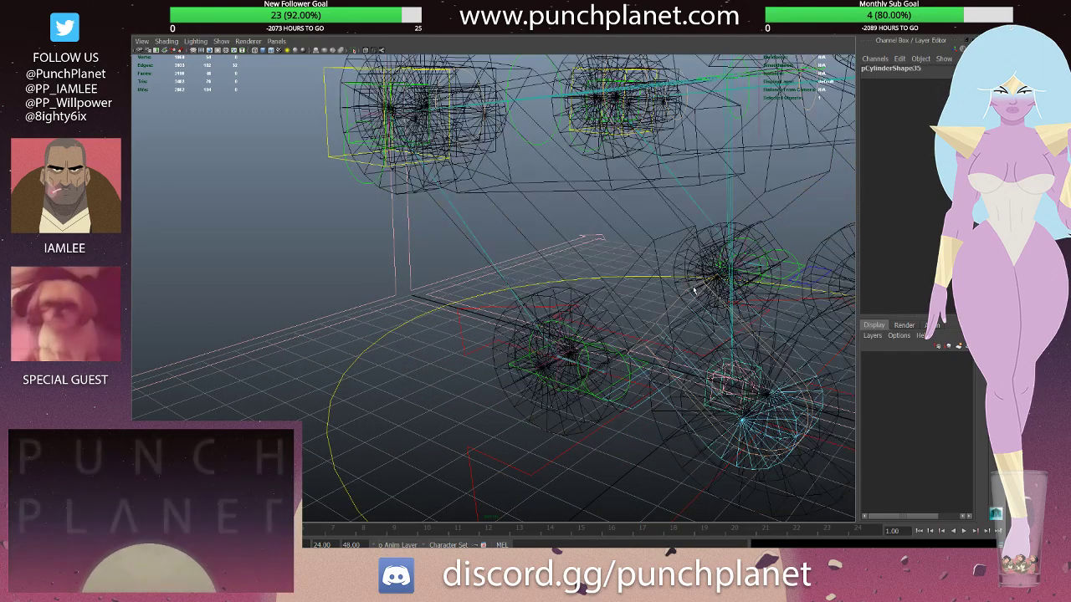
{"action": "mouse_move", "coordinate": [693, 291]}
{"action": "left_mouse_down", "text": "alt"}
{"action": "mouse_move", "coordinate": [676, 328]}
{"action": "mouse_move", "coordinate": [585, 263]}
{"action": "mouse_move", "coordinate": [776, 465]}
{"action": "left_mouse_up", "text": "alt"}
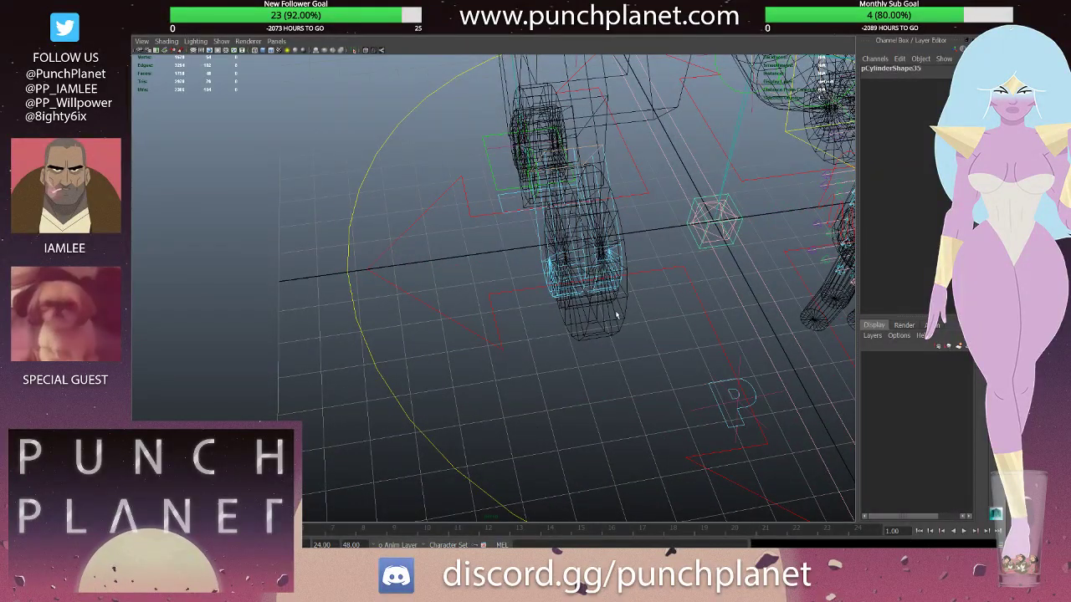
{"action": "key", "text": "5"}
{"action": "mouse_move", "coordinate": [530, 276]}
{"action": "left_mouse_down", "text": "alt"}
{"action": "mouse_move", "coordinate": [574, 239]}
{"action": "mouse_move", "coordinate": [717, 297]}
{"action": "mouse_move", "coordinate": [472, 220]}
{"action": "left_mouse_up", "text": "alt"}
{"action": "scroll", "coordinate": [717, 296], "scroll_direction": "down", "scroll_amount": 5}
{"action": "scroll", "coordinate": [633, 307], "scroll_direction": "up", "scroll_amount": 4}
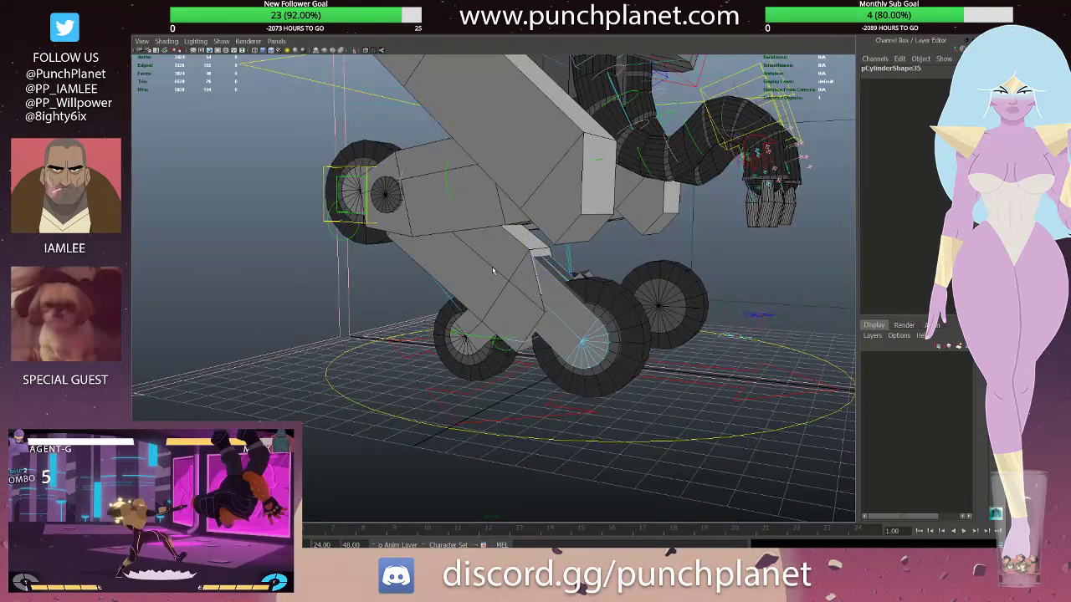
- Select the strut pCylinder35 and isolate it in the view
{"action": "left_click", "coordinate": [609, 273]}
{"action": "mouse_move", "coordinate": [609, 274]}
{"action": "left_mouse_down", "text": "alt"}
{"action": "mouse_move", "coordinate": [522, 282]}
{"action": "mouse_move", "coordinate": [620, 360]}
{"action": "mouse_move", "coordinate": [577, 344]}
{"action": "left_mouse_up", "text": "alt"}
{"action": "left_click", "coordinate": [514, 285]}
{"action": "key", "text": "ctrl+1"}
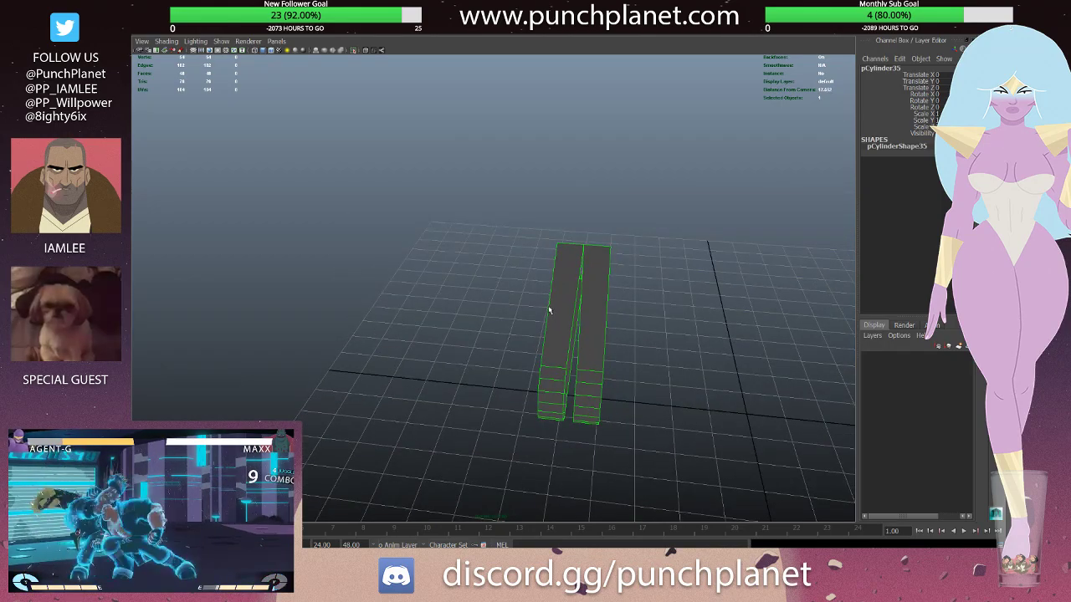
- Select the leg cylinder and inspect its components up close
{"action": "left_click", "coordinate": [549, 311]}
{"action": "left_click_drag", "start_coordinate": [549, 311], "coordinate": [562, 355], "text": "alt"}
{"action": "left_click", "coordinate": [600, 431]}
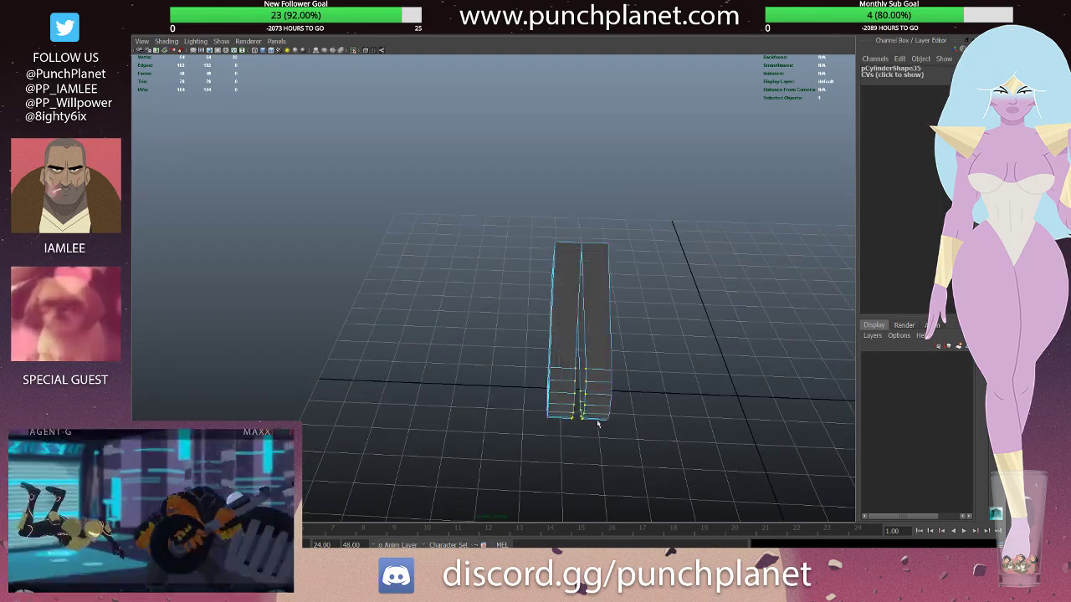
{"action": "key", "text": "e"}
{"action": "mouse_move", "coordinate": [600, 431]}
{"action": "left_mouse_down", "text": "alt"}
{"action": "mouse_move", "coordinate": [535, 393]}
{"action": "mouse_move", "coordinate": [622, 399]}
{"action": "mouse_move", "coordinate": [664, 311]}
{"action": "left_mouse_up", "text": "alt"}
{"action": "key", "text": "w"}
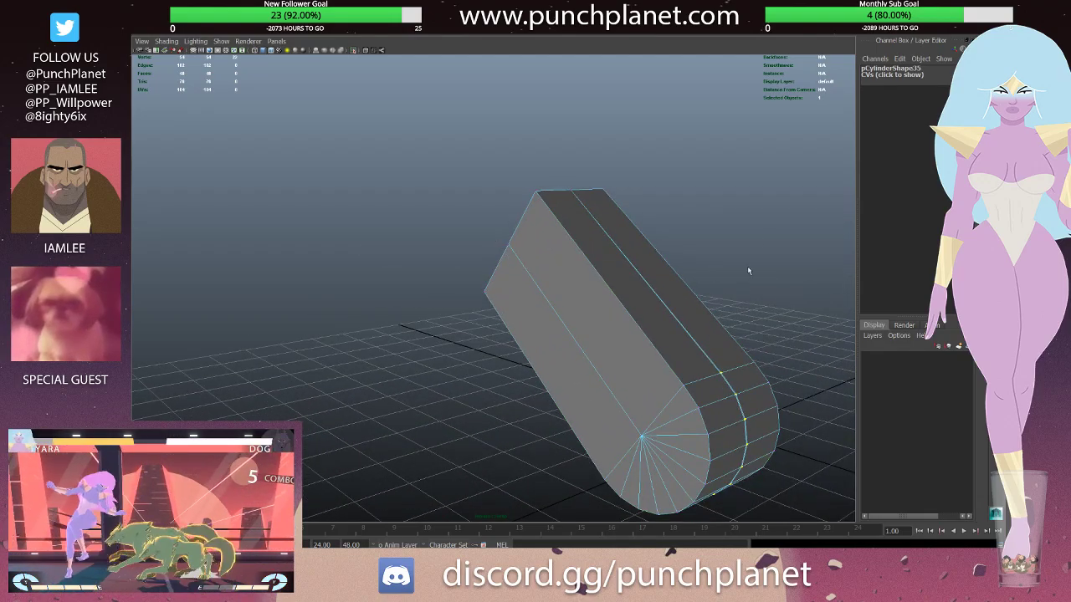
{"action": "left_click", "coordinate": [771, 236]}
- Bring back the full robot and select the leg piece pCube5
{"action": "key", "text": "ctrl+1"}
{"action": "mouse_move", "coordinate": [772, 236]}
{"action": "left_mouse_down", "text": "alt"}
{"action": "mouse_move", "coordinate": [531, 278]}
{"action": "mouse_move", "coordinate": [577, 297]}
{"action": "mouse_move", "coordinate": [537, 246]}
{"action": "mouse_move", "coordinate": [541, 266]}
{"action": "left_mouse_up", "text": "alt"}
{"action": "left_click", "coordinate": [531, 278]}
{"action": "left_click", "coordinate": [531, 279]}
- Isolate pCube5 in component mode and select its end face from below
{"action": "key", "text": "ctrl+1"}
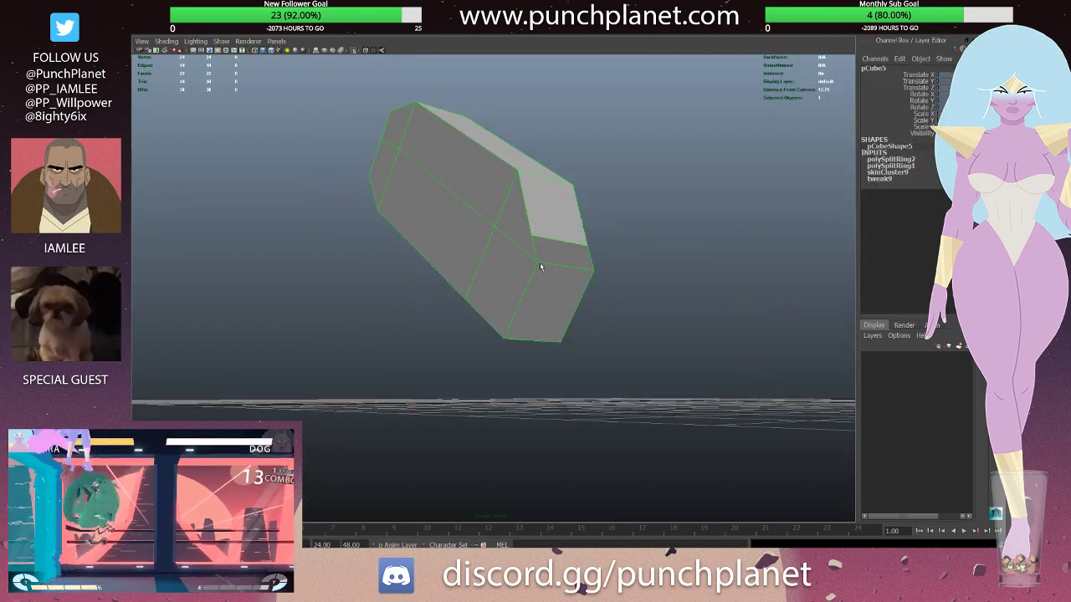
{"action": "key", "text": "F8"}
{"action": "left_click_drag", "start_coordinate": [542, 209], "coordinate": [549, 276], "text": "alt"}
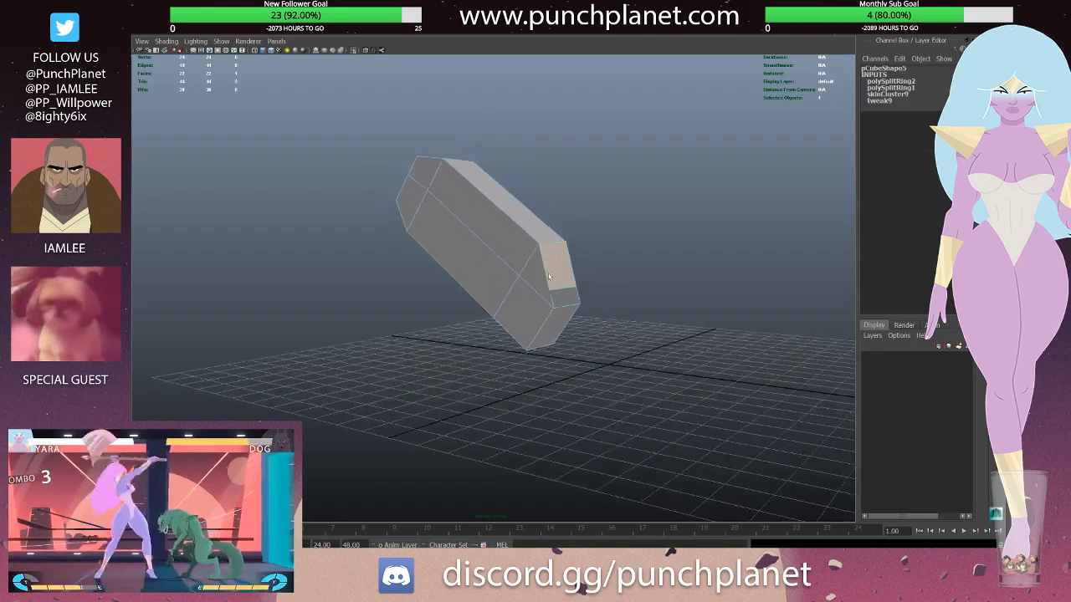
{"action": "left_click", "coordinate": [528, 177]}
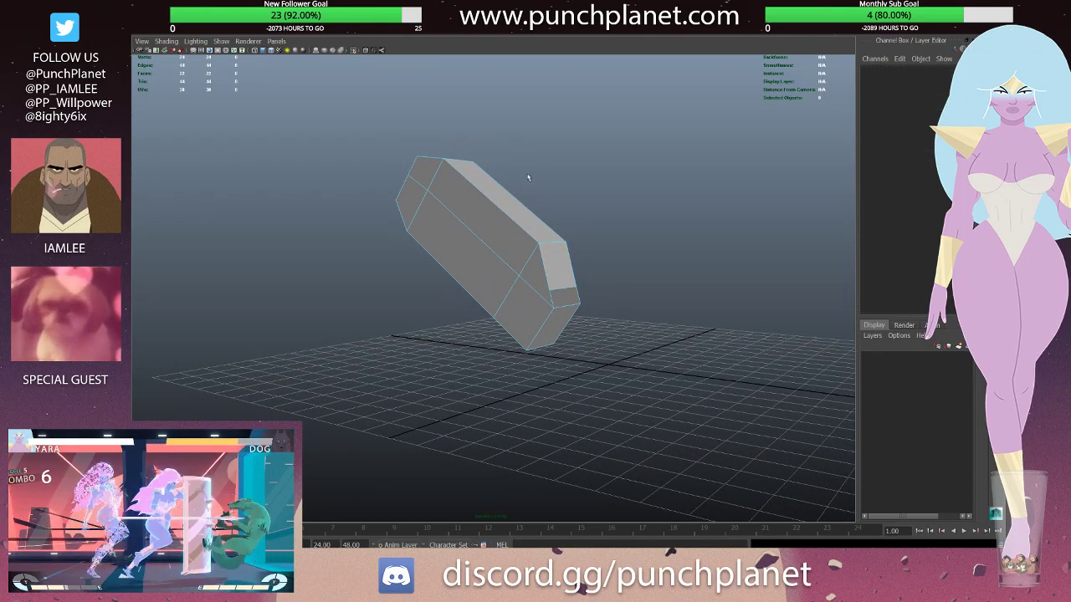
{"action": "left_click", "coordinate": [549, 266]}
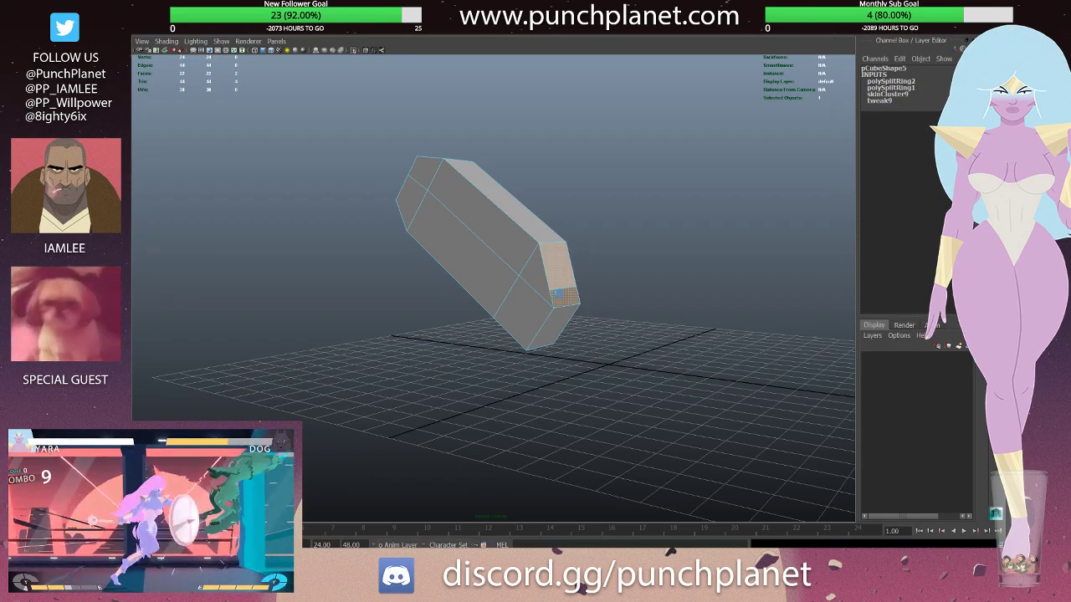
- Clear the face selection, return to the full rig and select wheel pCylinder35
{"action": "left_click", "coordinate": [729, 367]}
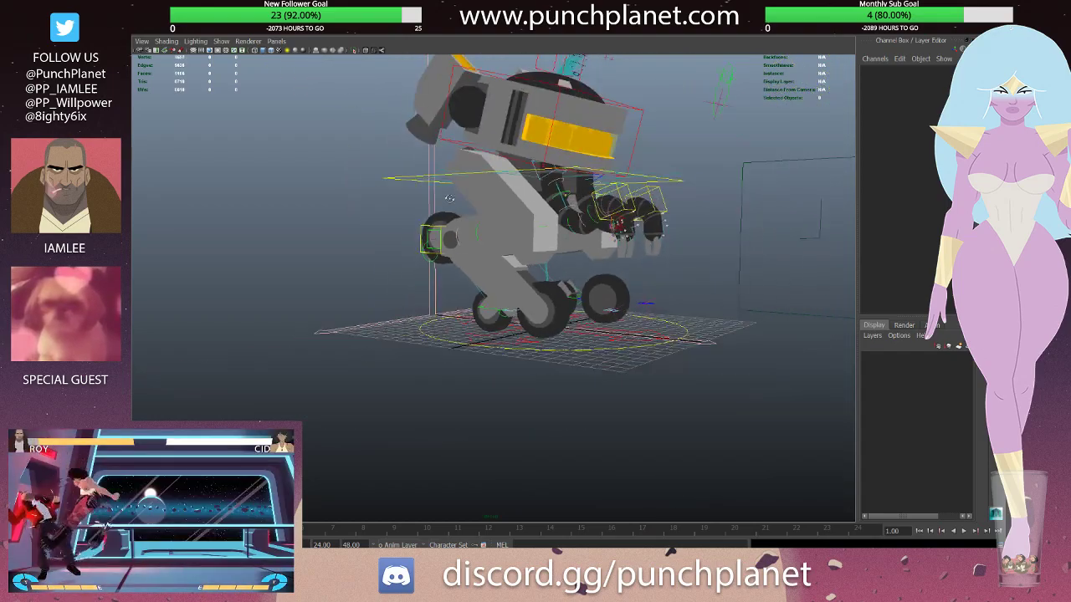
{"action": "mouse_move", "coordinate": [449, 199]}
{"action": "left_mouse_down", "text": "alt"}
{"action": "mouse_move", "coordinate": [515, 206]}
{"action": "mouse_move", "coordinate": [479, 219]}
{"action": "mouse_move", "coordinate": [581, 175]}
{"action": "mouse_move", "coordinate": [567, 146]}
{"action": "mouse_move", "coordinate": [600, 175]}
{"action": "left_mouse_up", "text": "alt"}
{"action": "scroll", "coordinate": [511, 205], "scroll_direction": "up", "scroll_amount": 5}
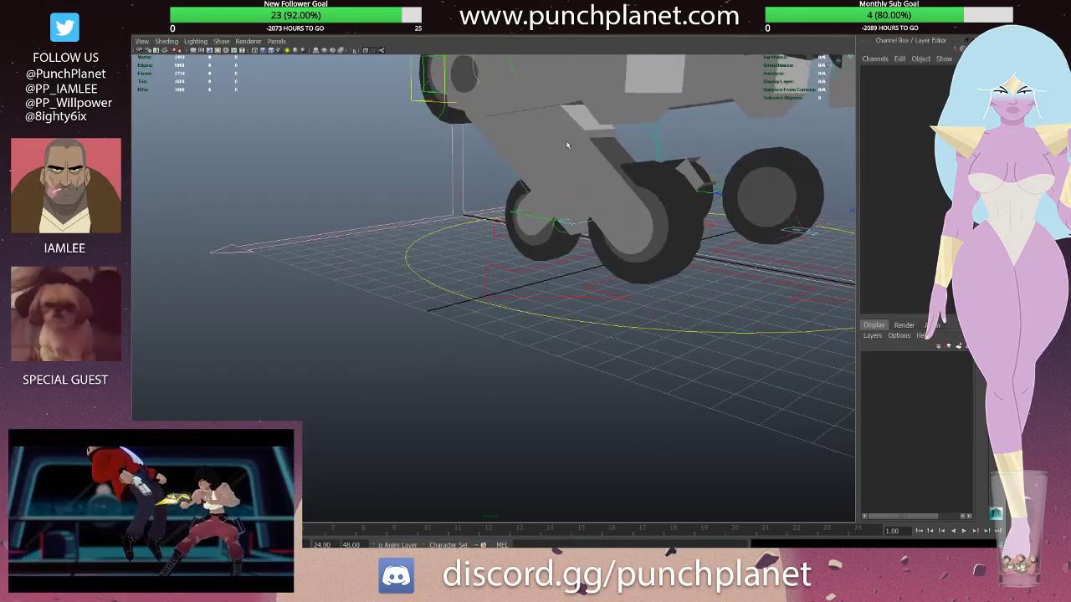
{"action": "left_click", "coordinate": [568, 150]}
{"action": "left_click", "coordinate": [620, 161]}
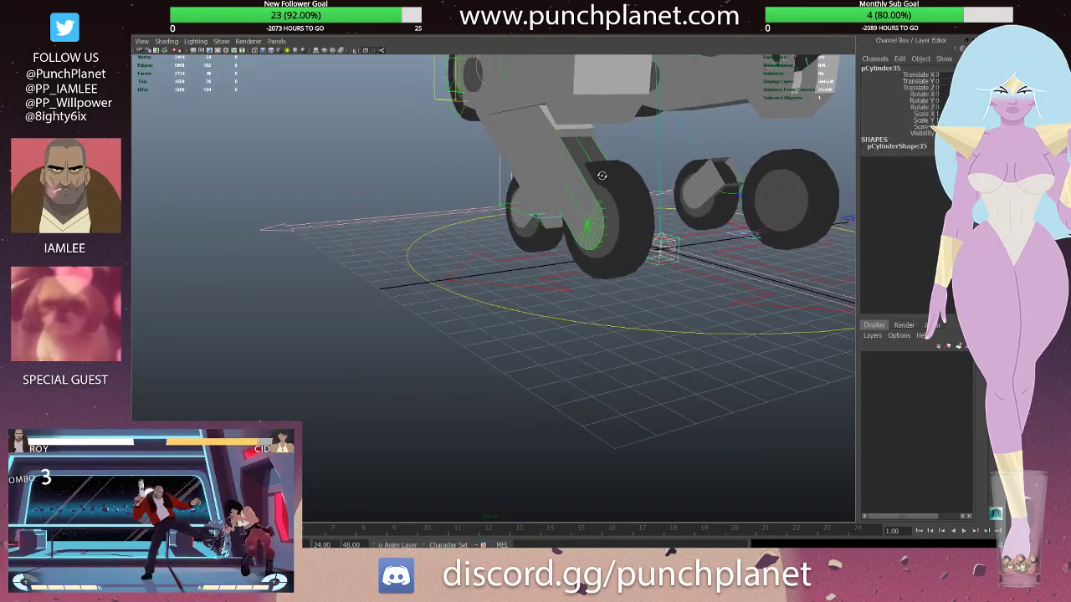
- Move in toward the landing gear and select the wheel piece pCylinder35
{"action": "mouse_move", "coordinate": [600, 175]}
{"action": "left_mouse_down", "text": "alt"}
{"action": "mouse_move", "coordinate": [549, 175]}
{"action": "mouse_move", "coordinate": [585, 177]}
{"action": "left_mouse_up", "text": "alt"}
{"action": "left_click", "coordinate": [552, 175]}
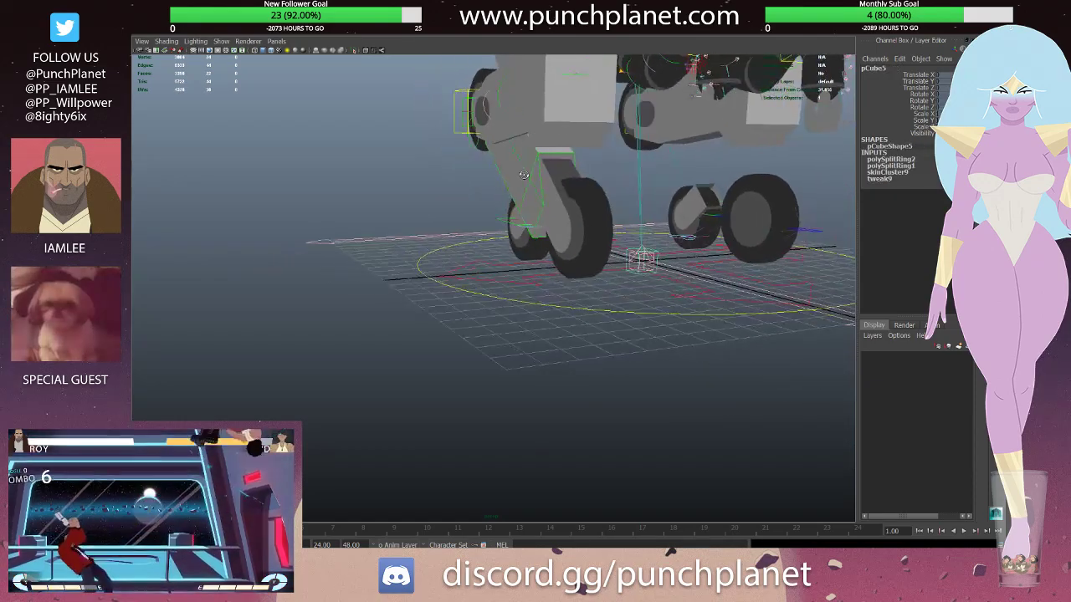
{"action": "left_click", "coordinate": [347, 179]}
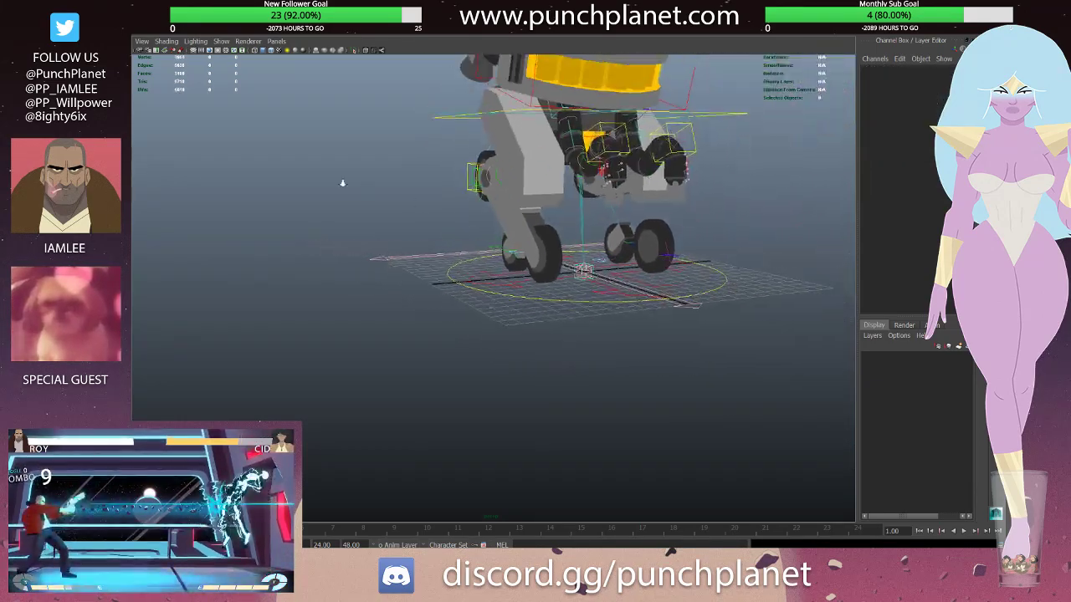
{"action": "left_click_drag", "start_coordinate": [347, 179], "coordinate": [414, 210], "text": "alt"}
{"action": "right_click_drag", "start_coordinate": [414, 210], "coordinate": [567, 123], "text": "alt"}
{"action": "left_click", "coordinate": [567, 123]}
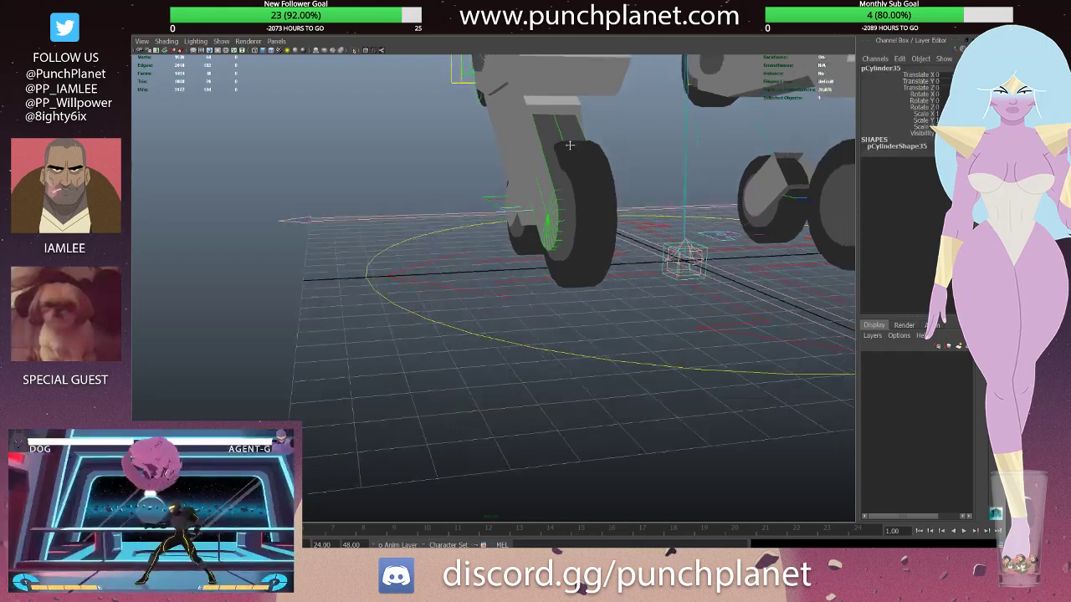
{"action": "left_click_drag", "start_coordinate": [568, 123], "coordinate": [527, 168], "text": "alt"}
- Isolate pCylinder35 and check its edge loops in vertex mode with wireframe-on-shaded
{"action": "key", "text": "ctrl+1"}
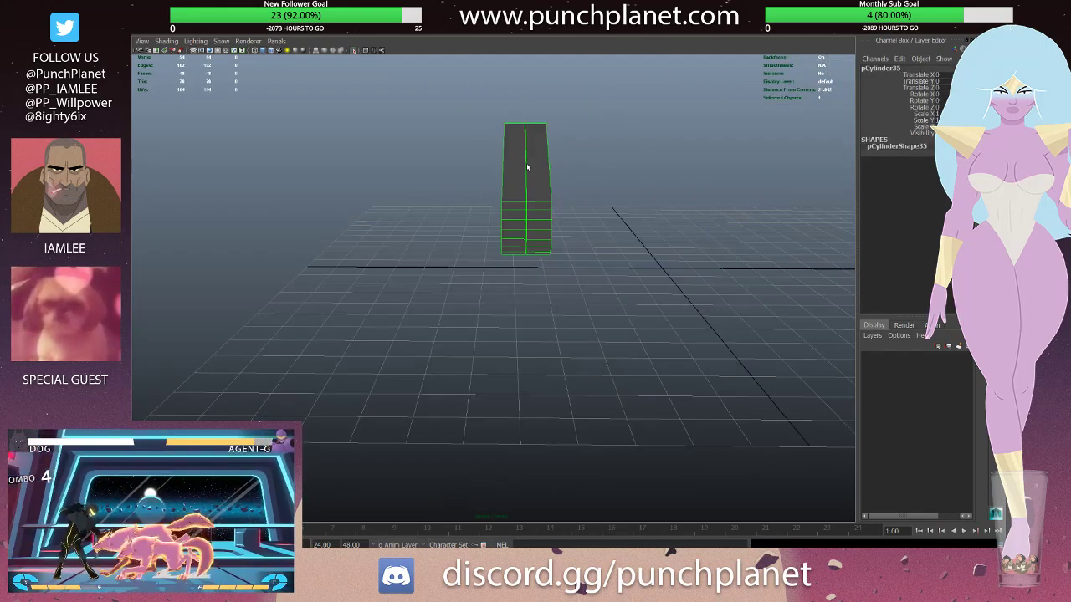
{"action": "right_click_drag", "start_coordinate": [523, 164], "coordinate": [507, 128]}
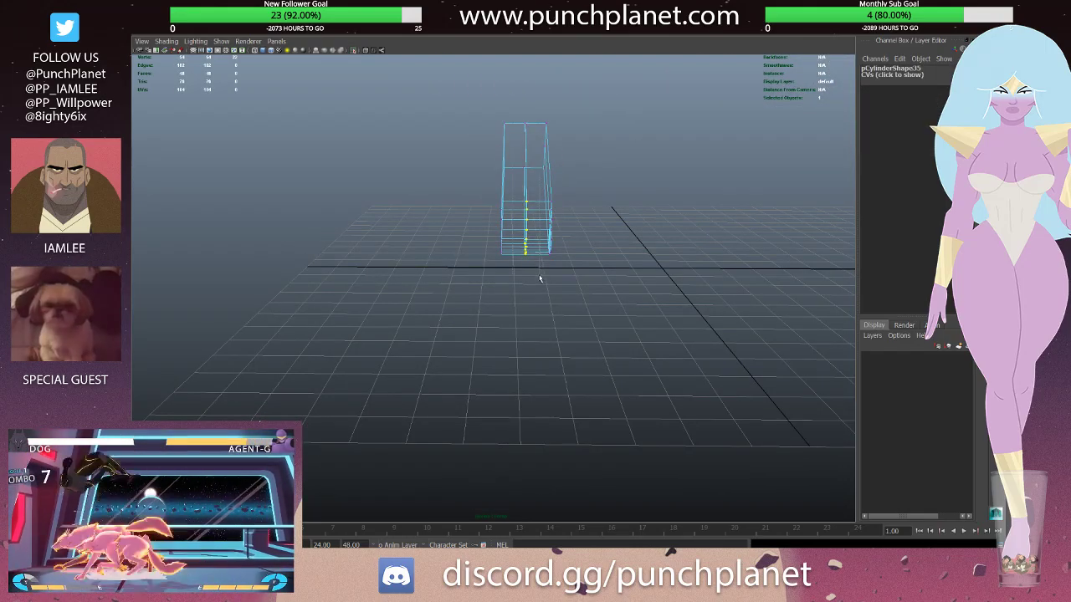
{"action": "key", "text": "5"}
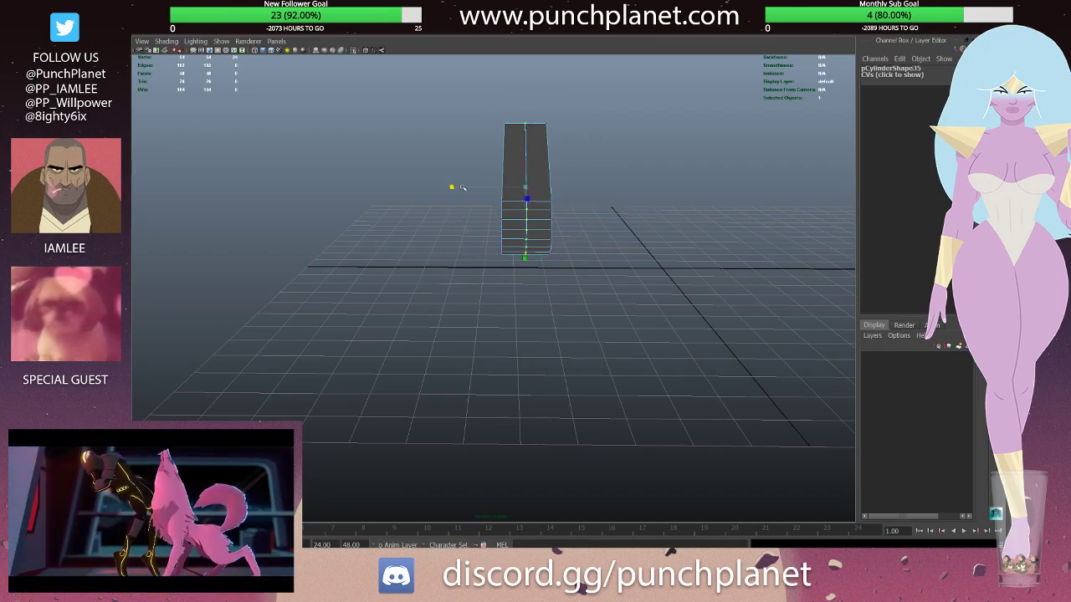
{"action": "left_click_drag", "start_coordinate": [598, 188], "coordinate": [549, 196], "text": "alt"}
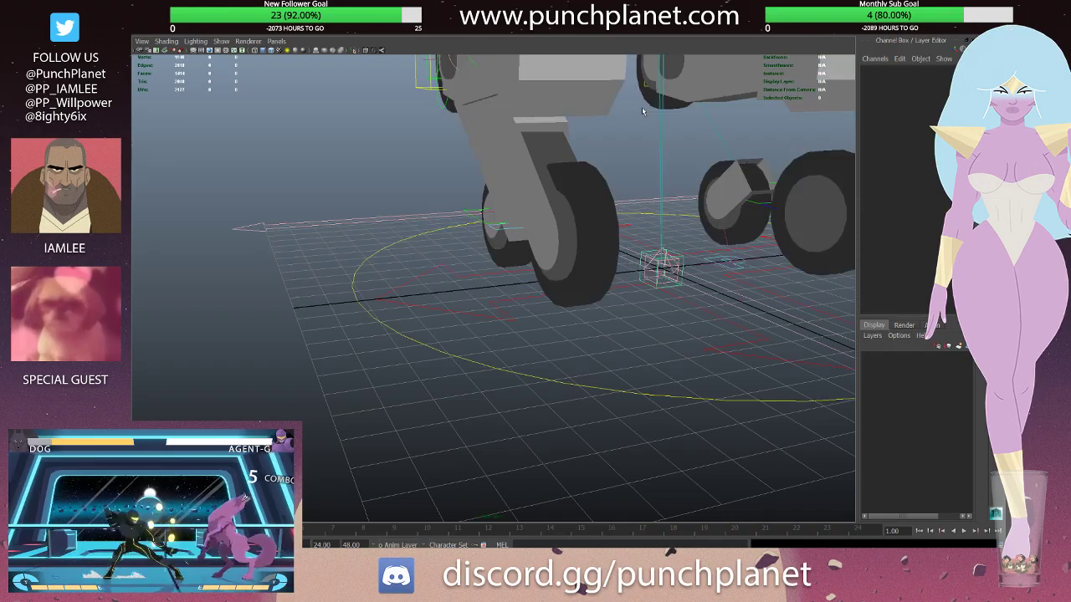
{"action": "mouse_move", "coordinate": [469, 242]}
{"action": "left_mouse_down", "text": "alt"}
{"action": "mouse_move", "coordinate": [540, 220]}
{"action": "mouse_move", "coordinate": [630, 242]}
{"action": "left_mouse_up", "text": "alt"}
{"action": "left_click", "coordinate": [542, 217]}
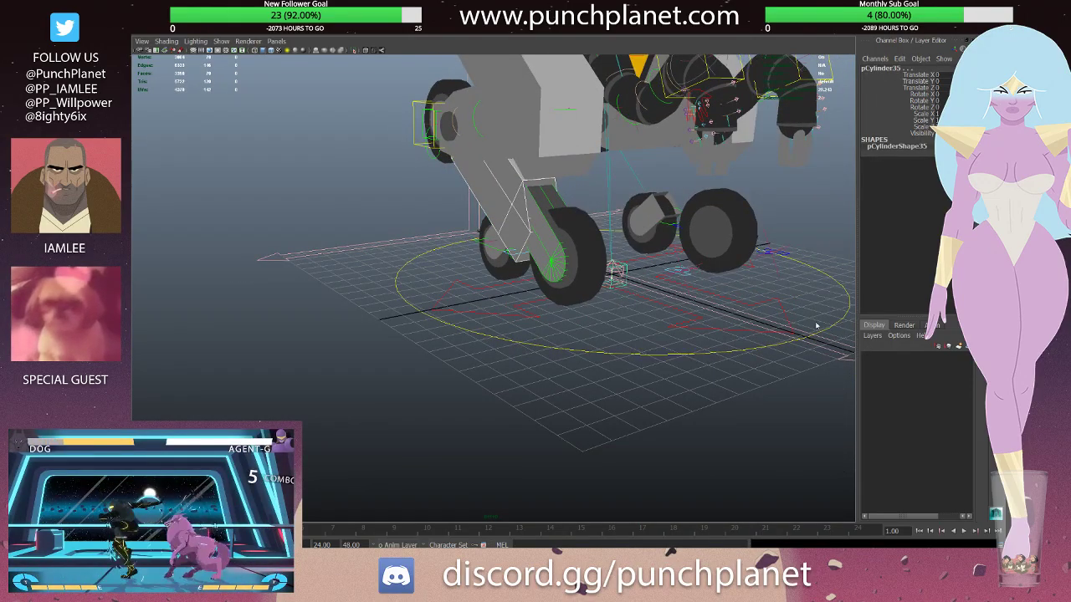
- Return to the whole rig, switch to wireframe and select the two ankle joints
{"action": "mouse_move", "coordinate": [817, 326]}
{"action": "left_mouse_down", "text": "alt"}
{"action": "mouse_move", "coordinate": [459, 220]}
{"action": "mouse_move", "coordinate": [591, 252]}
{"action": "mouse_move", "coordinate": [547, 308]}
{"action": "mouse_move", "coordinate": [569, 279]}
{"action": "left_mouse_up", "text": "alt"}
{"action": "scroll", "coordinate": [591, 252], "scroll_direction": "up", "scroll_amount": 5}
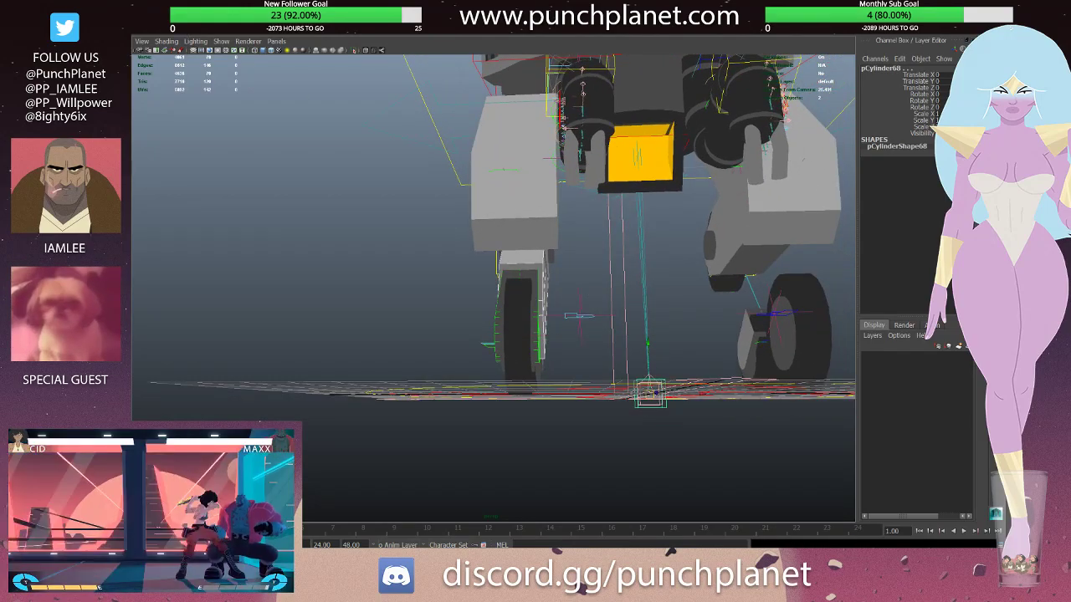
{"action": "left_click", "coordinate": [757, 280]}
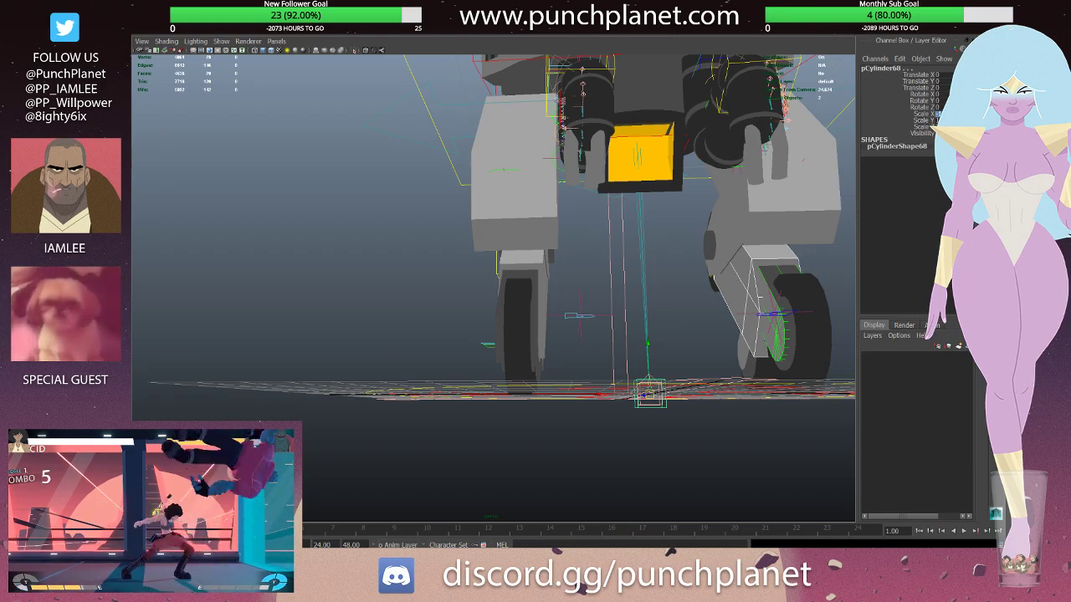
{"action": "mouse_move", "coordinate": [579, 316]}
{"action": "left_mouse_down", "text": "alt"}
{"action": "mouse_move", "coordinate": [562, 286]}
{"action": "mouse_move", "coordinate": [527, 284]}
{"action": "left_mouse_up", "text": "alt"}
{"action": "left_click", "coordinate": [562, 286]}
{"action": "key", "text": "4"}
{"action": "left_click_drag", "start_coordinate": [459, 285], "coordinate": [467, 143]}
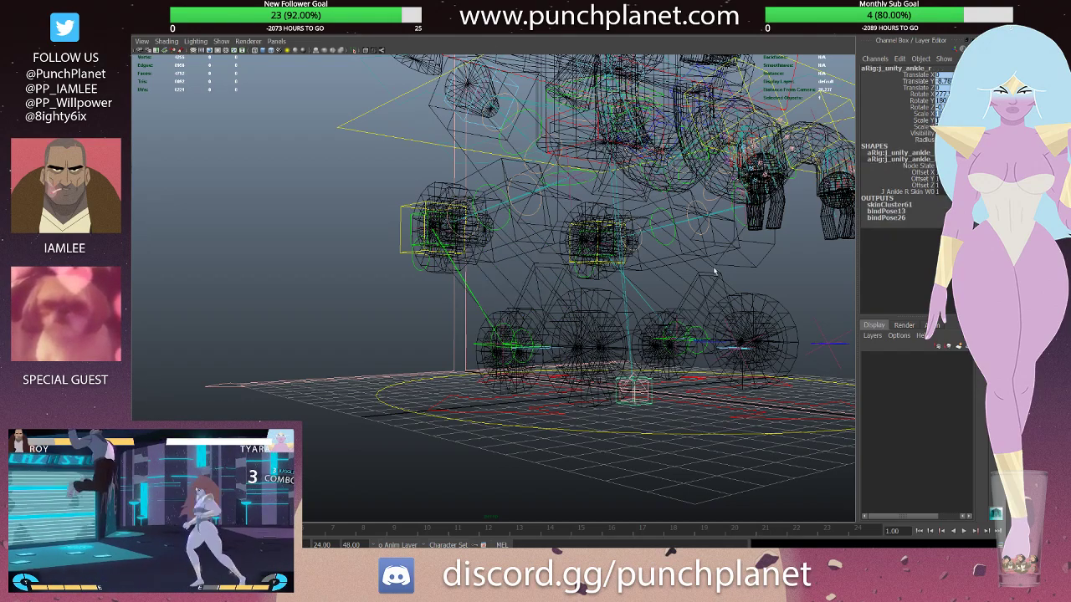
- Select the left ankle joint, wheel pCylinder68 and the left toe joint to check their skinning
{"action": "left_click", "coordinate": [640, 294]}
{"action": "left_click", "coordinate": [639, 294]}
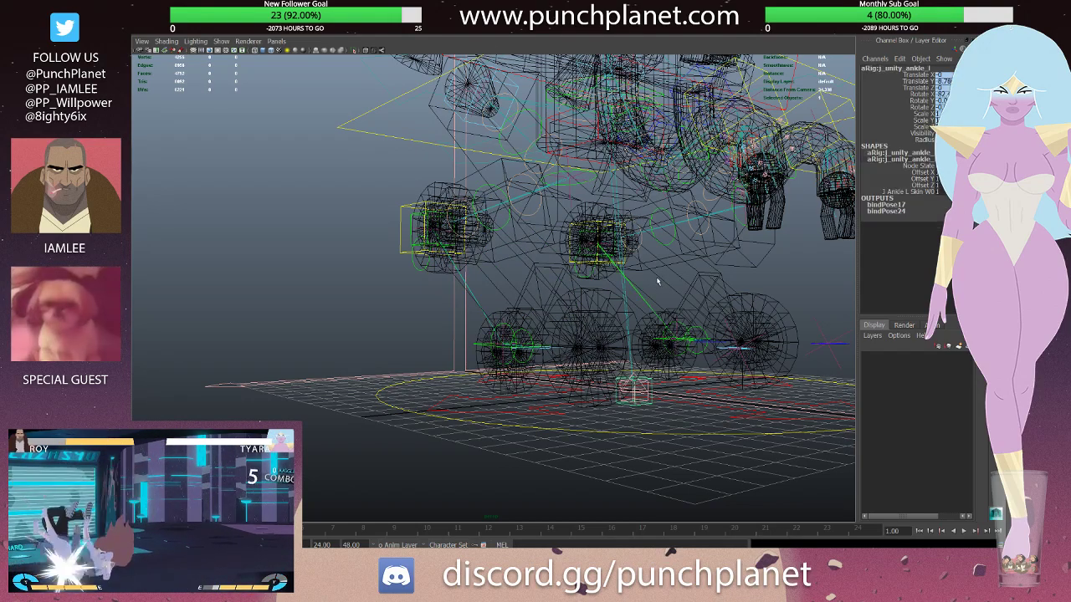
{"action": "left_click_drag", "start_coordinate": [669, 318], "coordinate": [693, 330], "text": "alt"}
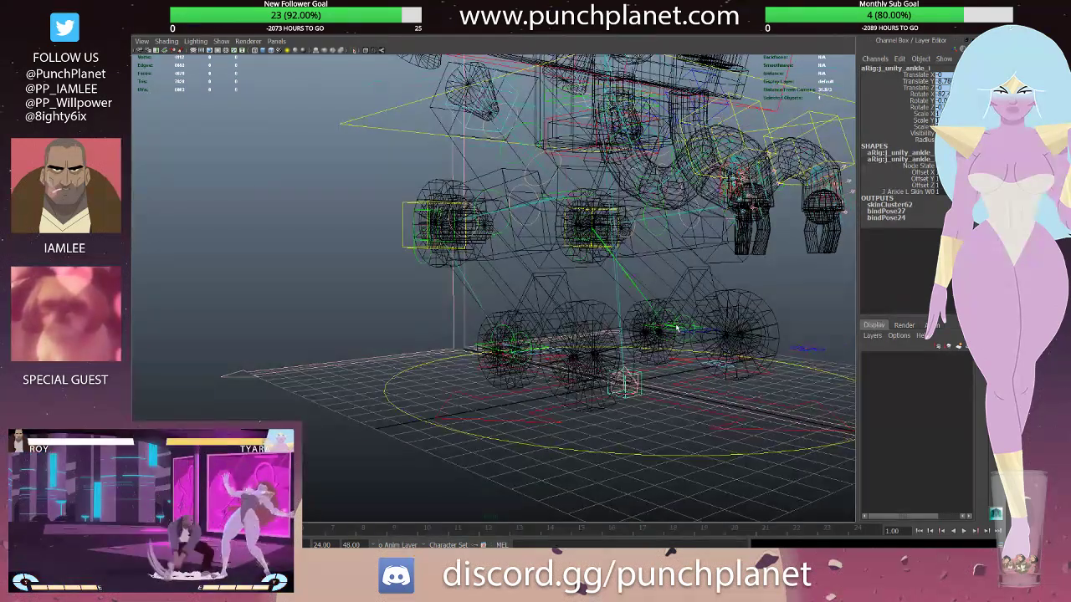
{"action": "key", "text": "5"}
{"action": "left_click", "coordinate": [705, 290]}
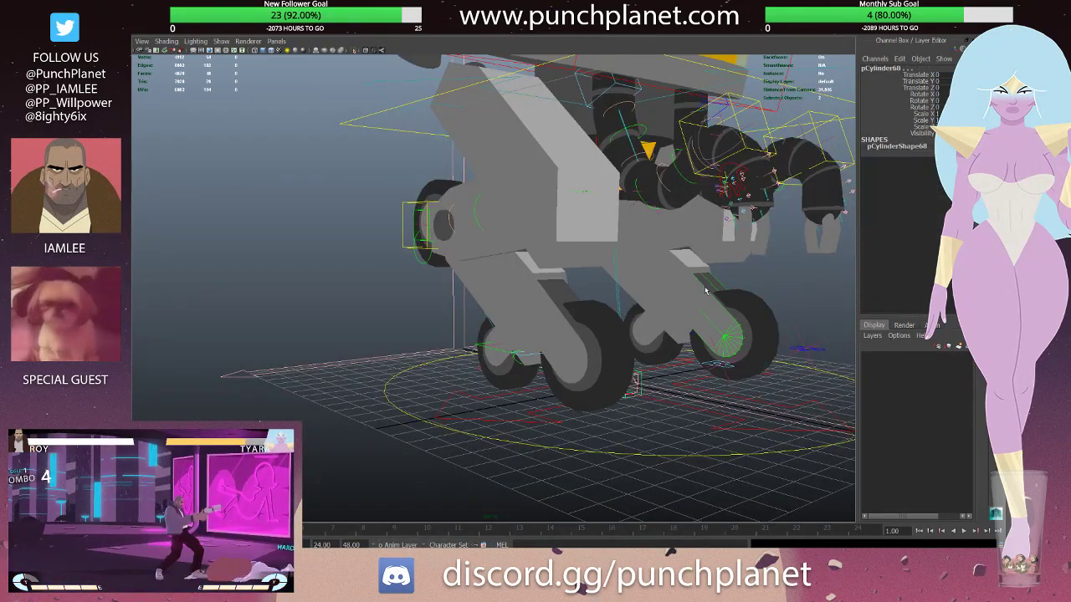
{"action": "left_click", "coordinate": [671, 291]}
- Check the right toe joint and wheel pCylinder35 in wireframe, finishing in smooth-shaded display
{"action": "key", "text": "4"}
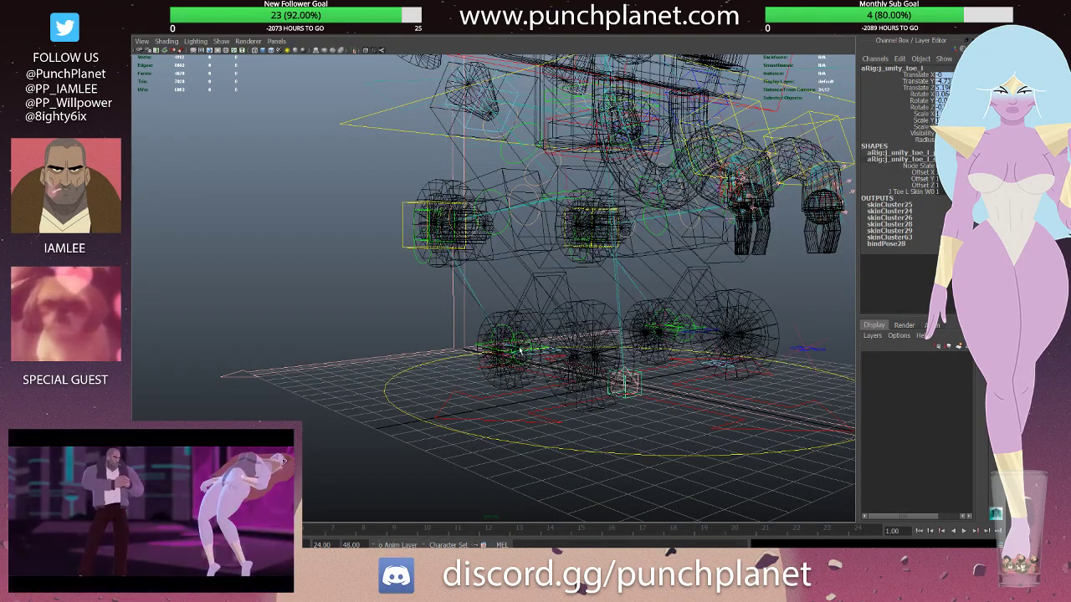
{"action": "left_click", "coordinate": [556, 344]}
{"action": "key", "text": "5"}
{"action": "left_click", "coordinate": [569, 326]}
{"action": "key", "text": "4"}
{"action": "scroll", "coordinate": [568, 326], "scroll_direction": "down", "scroll_amount": 3}
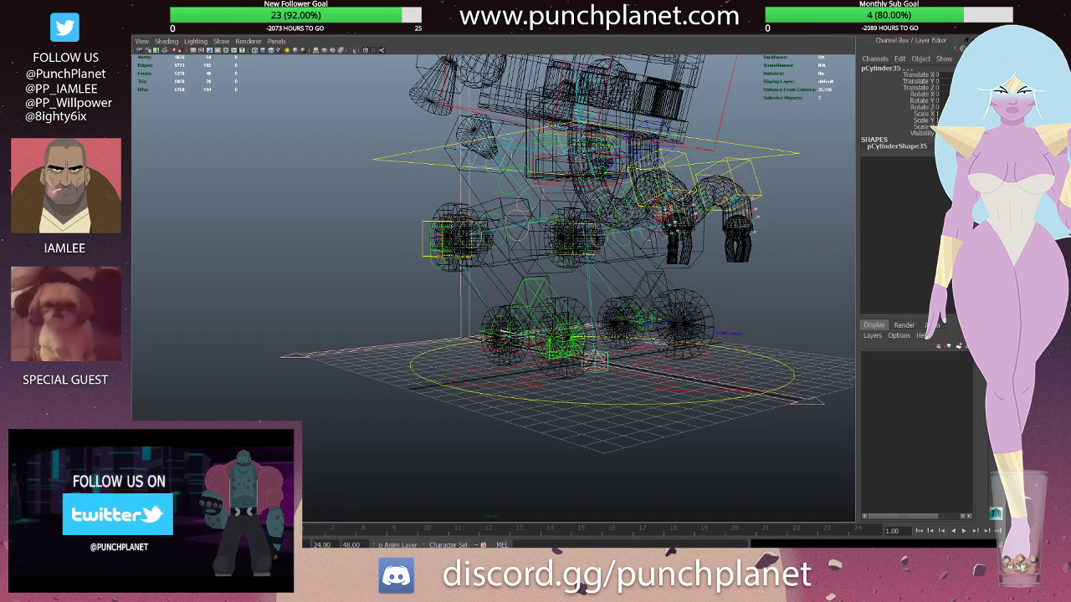
{"action": "key", "text": "5"}
{"action": "left_click_drag", "start_coordinate": [711, 251], "coordinate": [776, 228], "text": "alt"}
- Select the left IK foot control, overlay wireframe on shading, and save the scene
{"action": "left_click", "coordinate": [789, 221]}
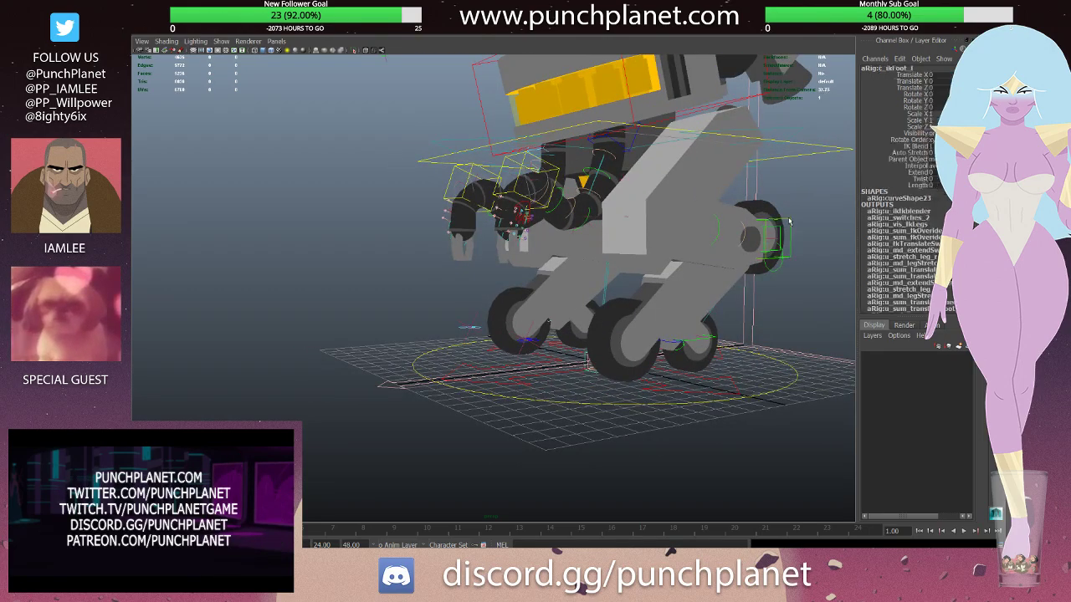
{"action": "left_click_drag", "start_coordinate": [764, 189], "coordinate": [636, 201], "text": "alt"}
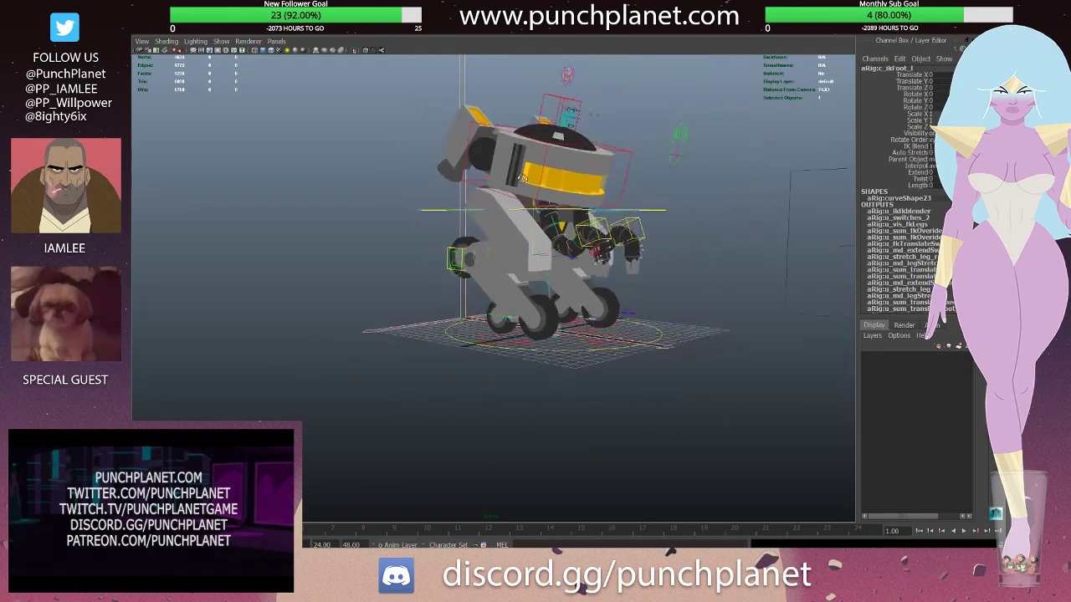
{"action": "key", "text": "ctrl+5"}
{"action": "key", "text": "ctrl+5"}
{"action": "scroll", "coordinate": [553, 234], "scroll_direction": "up", "scroll_amount": 3}
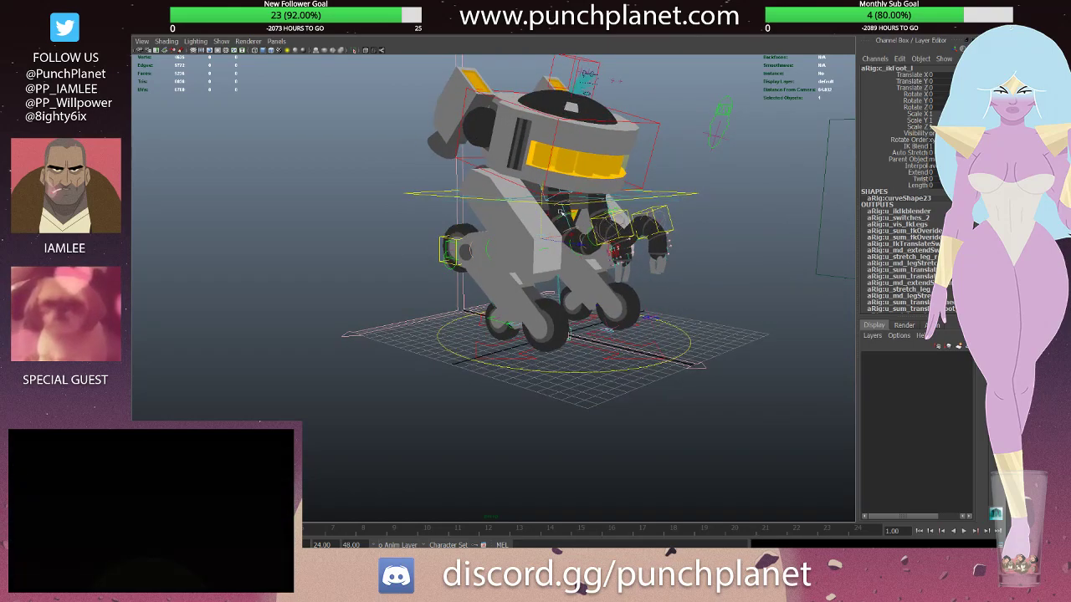
{"action": "key", "text": "ctrl+s"}
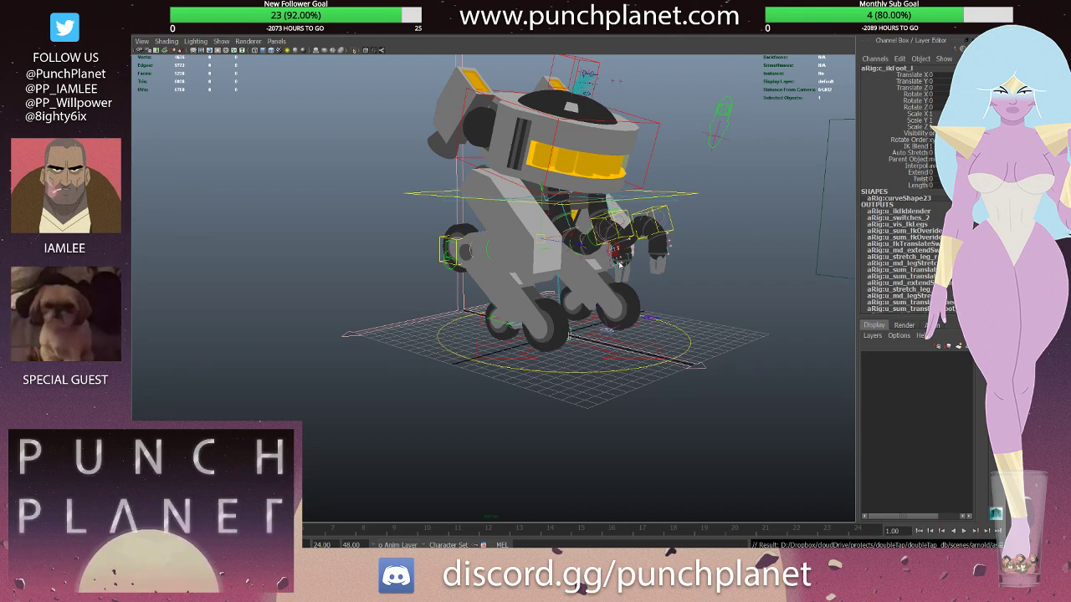
{"action": "key", "text": "ctrl+Return"}
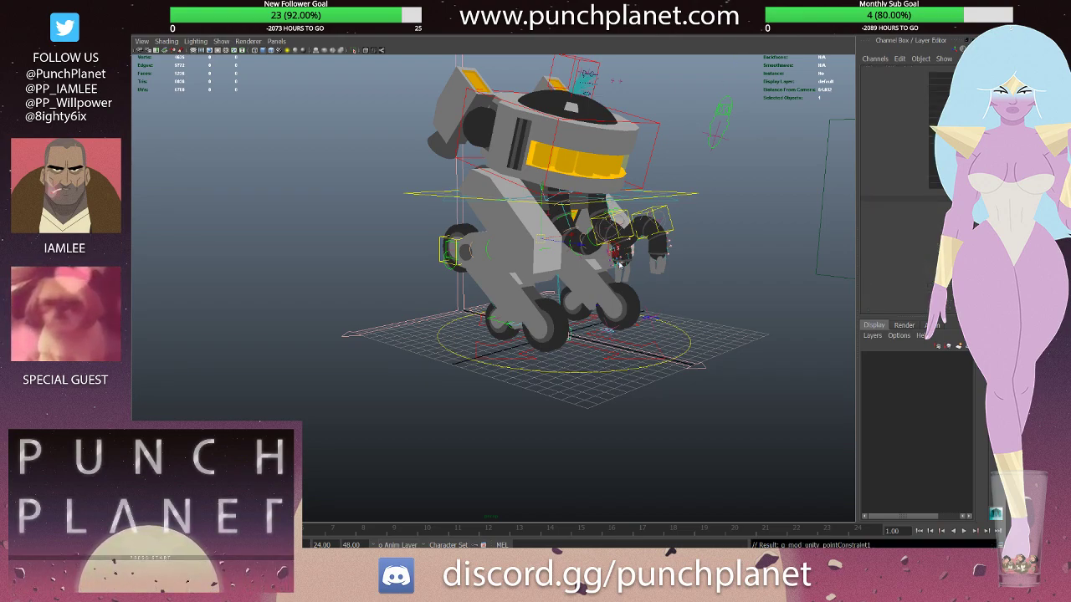
{"action": "key", "text": "ctrl+Return"}
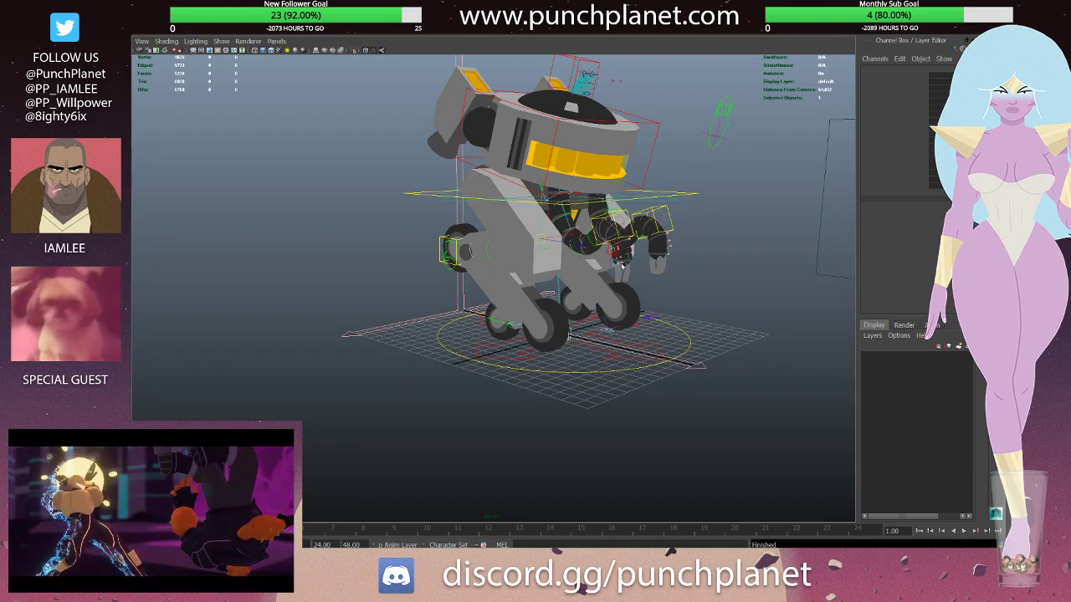
- Select g_root, pick-walk down to its geometry group, then load arnold_crouch_idle.mb
{"action": "key", "text": "Delete"}
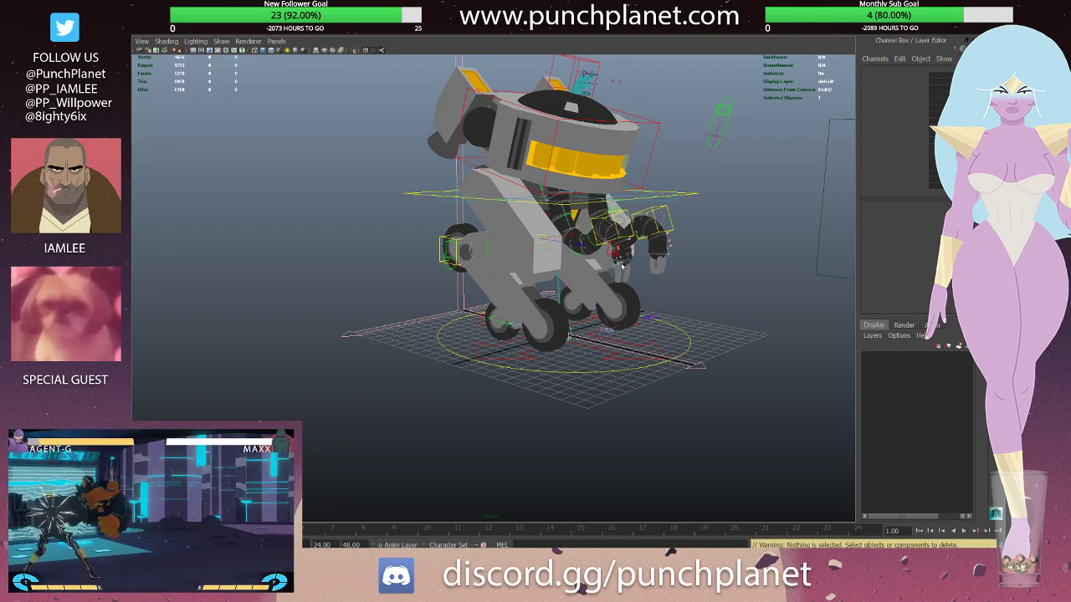
{"action": "left_click", "coordinate": [646, 266]}
{"action": "key", "text": "f"}
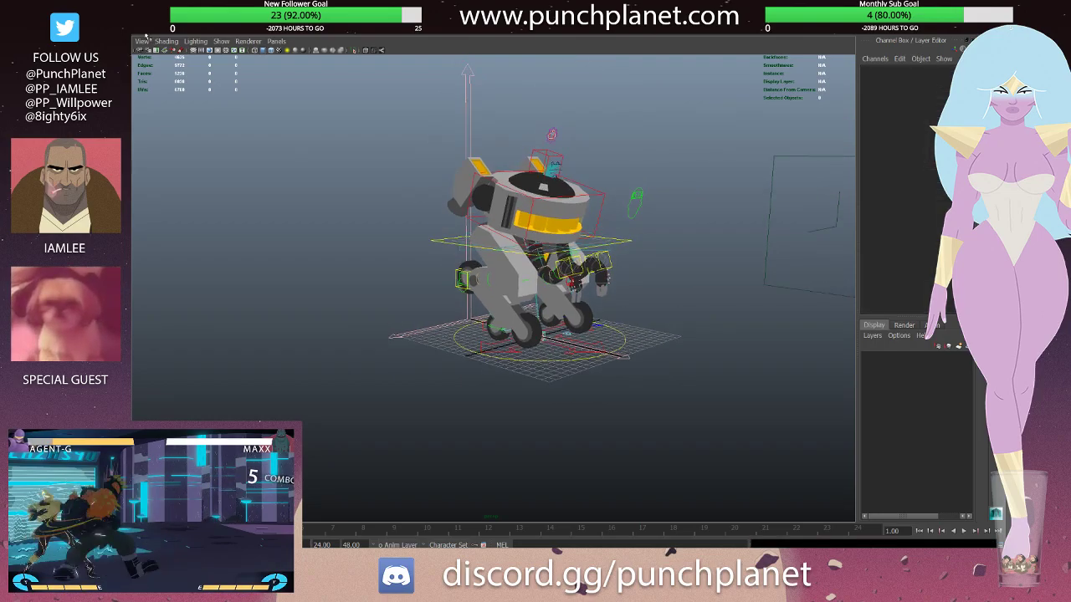
{"action": "left_click", "coordinate": [548, 172]}
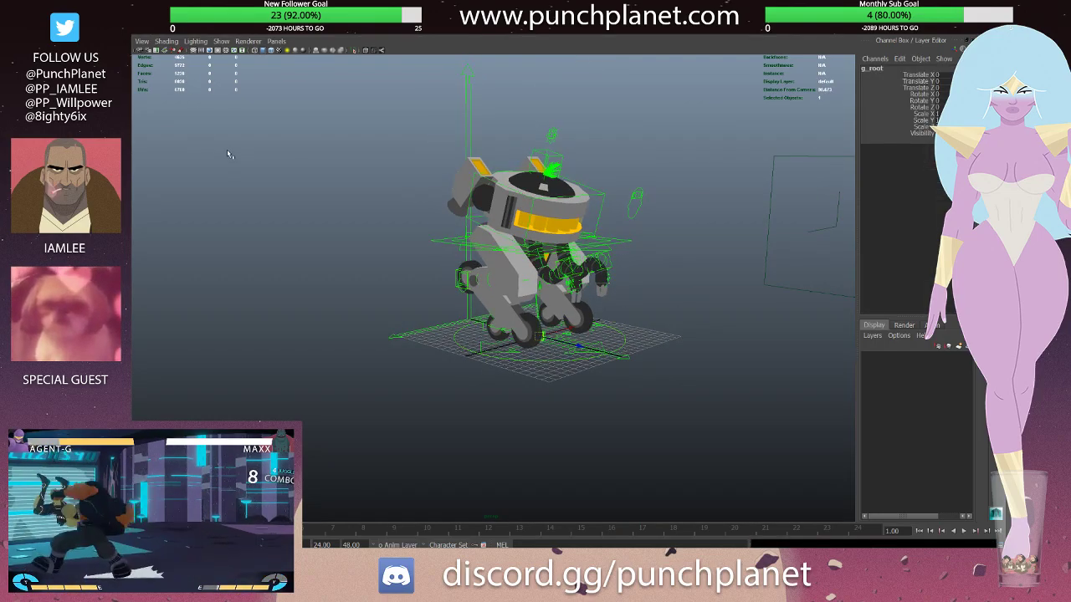
{"action": "key", "text": "Down"}
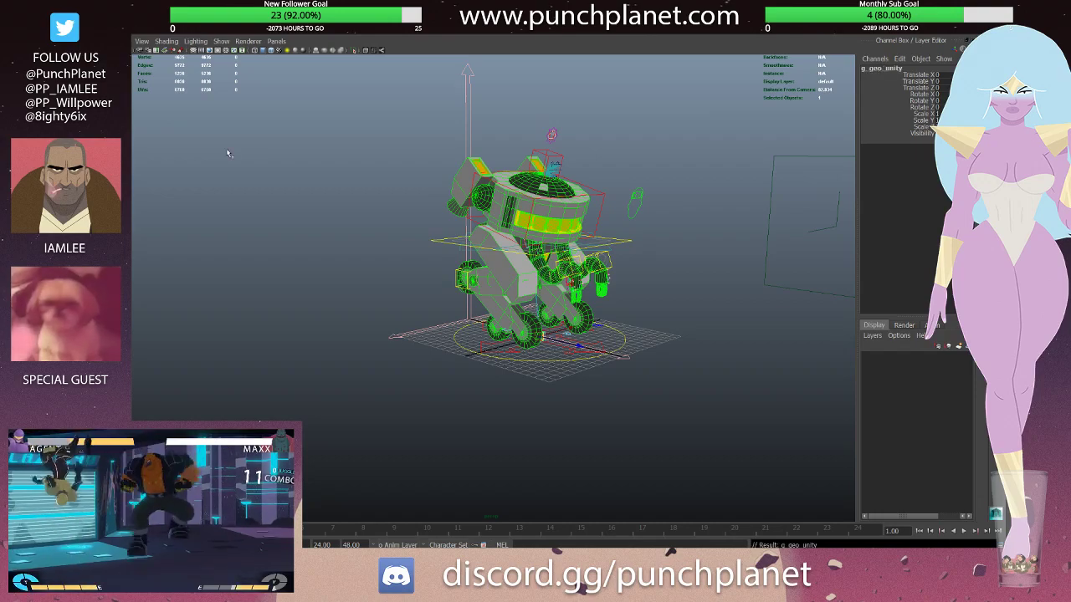
{"action": "left_click", "coordinate": [225, 193]}
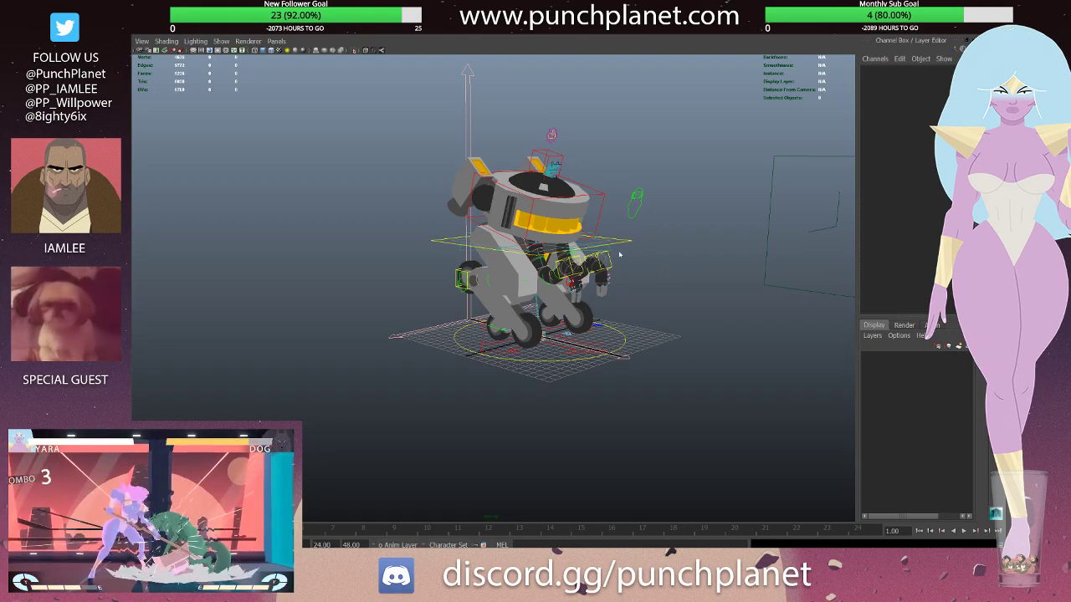
{"action": "key", "text": "ctrl+s"}
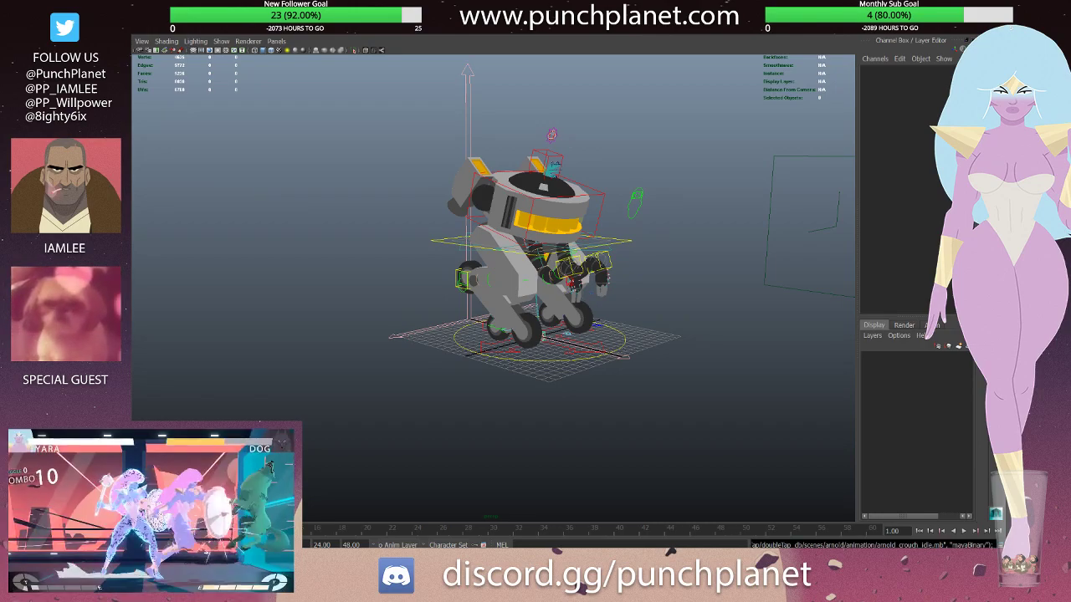
- Play the crouch idle animation while orbiting and zooming around the robot, stopping at frame 31
{"action": "key", "text": "alt+v"}
{"action": "left_click_drag", "start_coordinate": [502, 293], "coordinate": [585, 284], "text": "alt"}
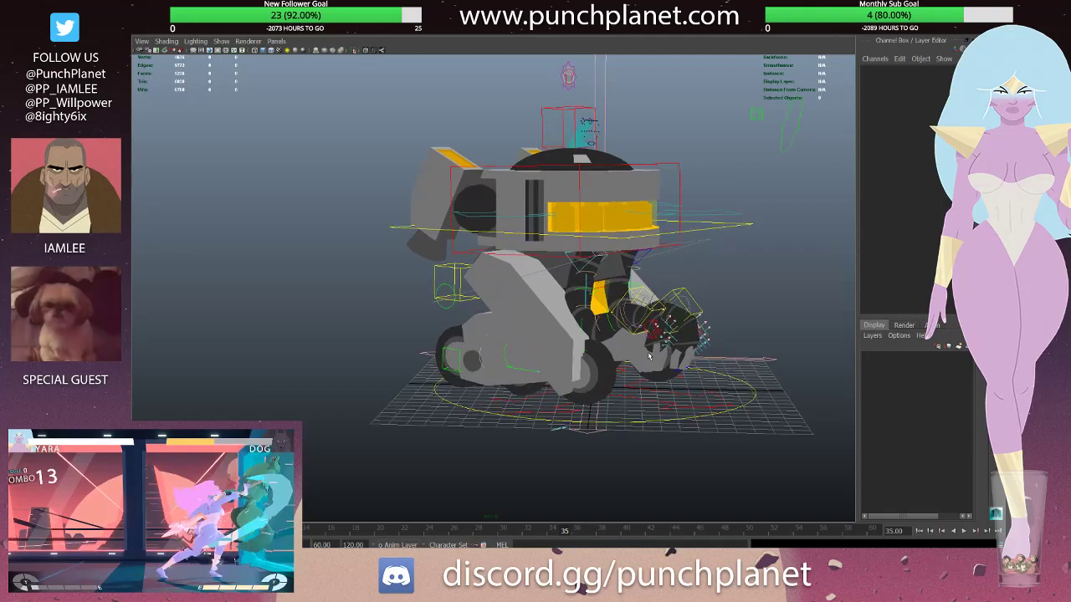
{"action": "mouse_move", "coordinate": [636, 351]}
{"action": "left_mouse_down", "text": "alt"}
{"action": "mouse_move", "coordinate": [689, 355]}
{"action": "mouse_move", "coordinate": [678, 356]}
{"action": "left_mouse_up", "text": "alt"}
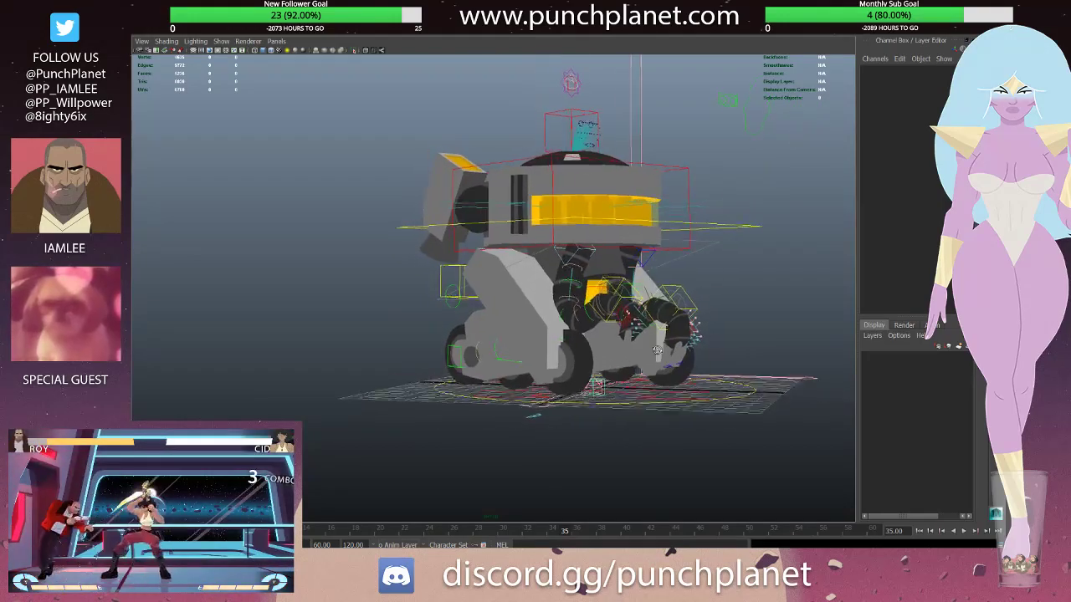
{"action": "left_click", "coordinate": [963, 532]}
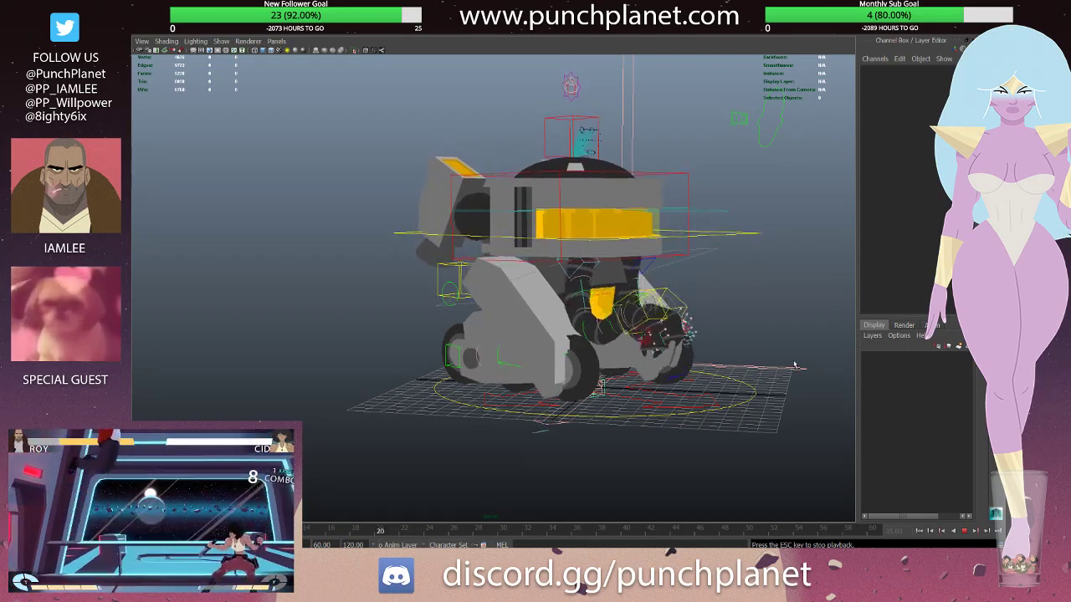
{"action": "left_click_drag", "start_coordinate": [795, 366], "coordinate": [742, 361], "text": "alt"}
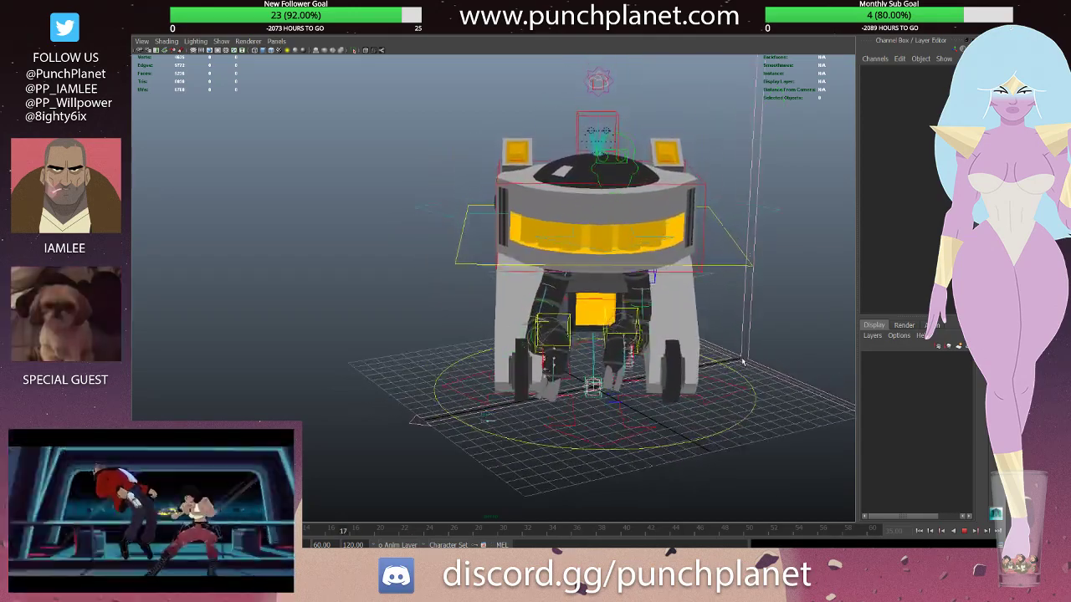
{"action": "left_click_drag", "start_coordinate": [742, 362], "coordinate": [683, 337], "text": "alt"}
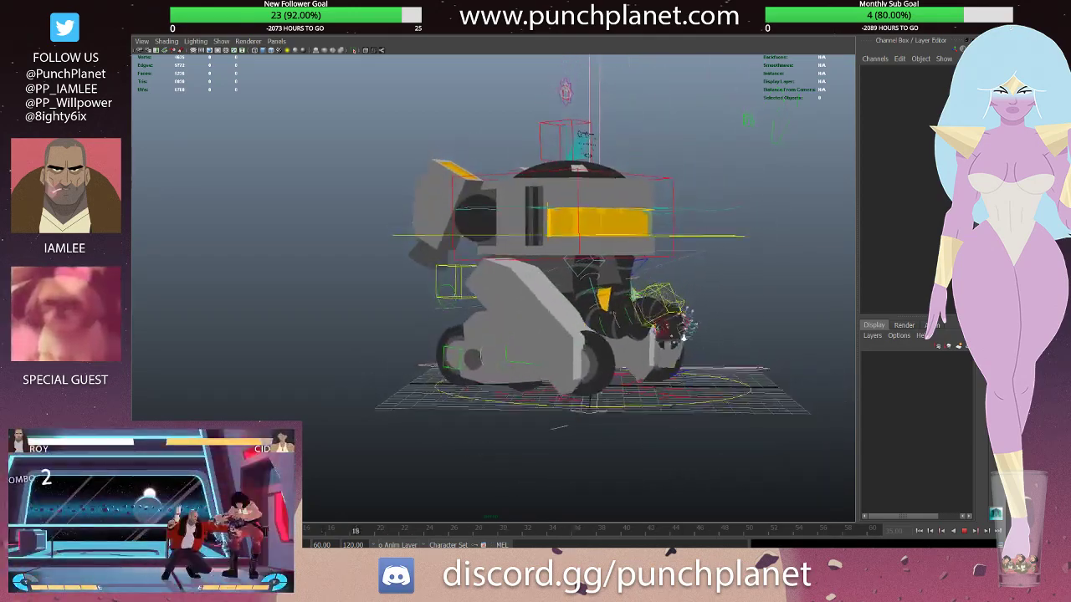
{"action": "scroll", "coordinate": [683, 338], "scroll_direction": "down", "scroll_amount": 2}
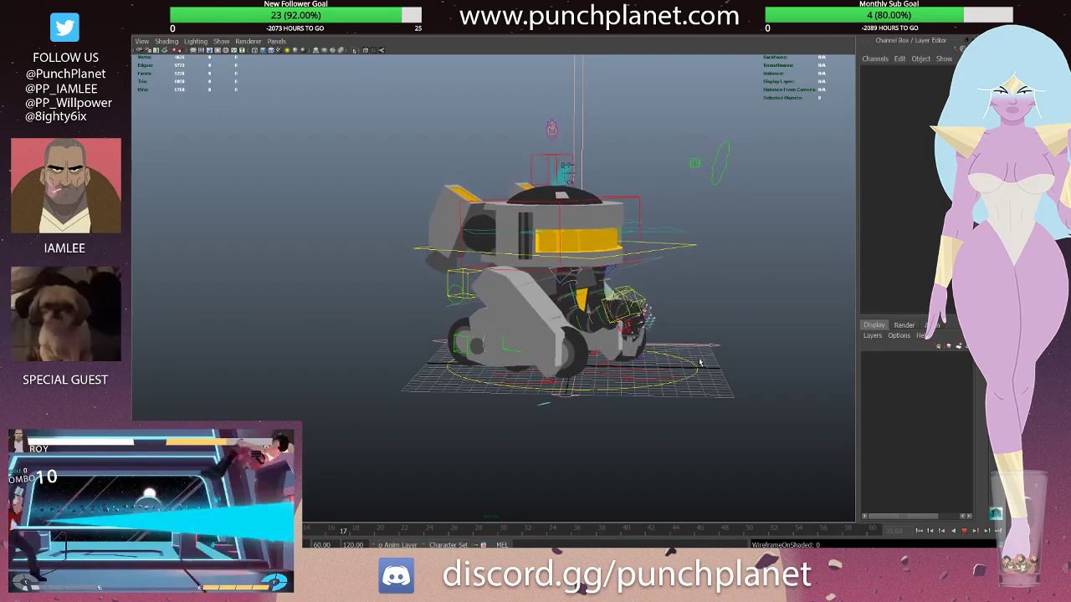
{"action": "scroll", "coordinate": [699, 362], "scroll_direction": "down", "scroll_amount": 2}
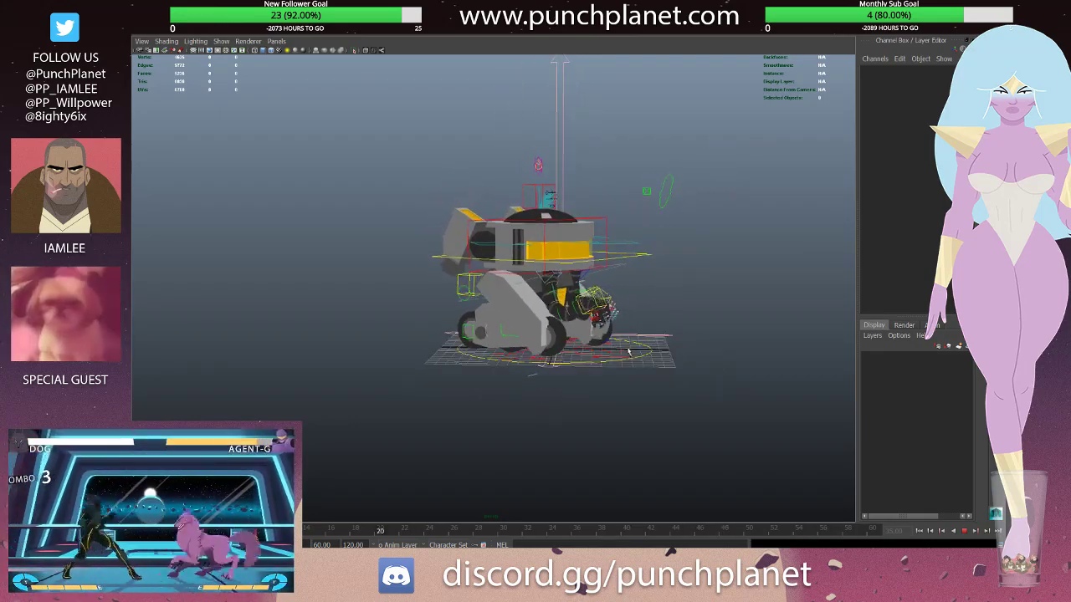
{"action": "left_click_drag", "start_coordinate": [629, 353], "coordinate": [619, 327], "text": "alt"}
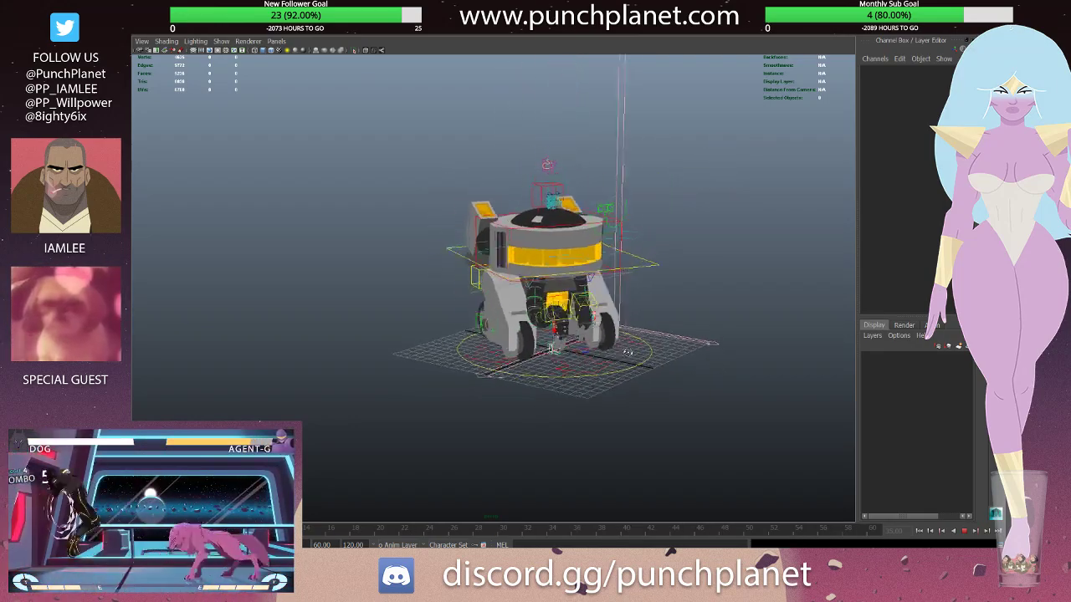
{"action": "left_click", "coordinate": [964, 531]}
- Move the right pole control c_poleArm_r to test the knee bend, then undo it
{"action": "mouse_move", "coordinate": [585, 334]}
{"action": "left_mouse_down", "text": "alt"}
{"action": "mouse_move", "coordinate": [626, 333]}
{"action": "mouse_move", "coordinate": [507, 401]}
{"action": "left_mouse_up", "text": "alt"}
{"action": "left_click", "coordinate": [423, 435]}
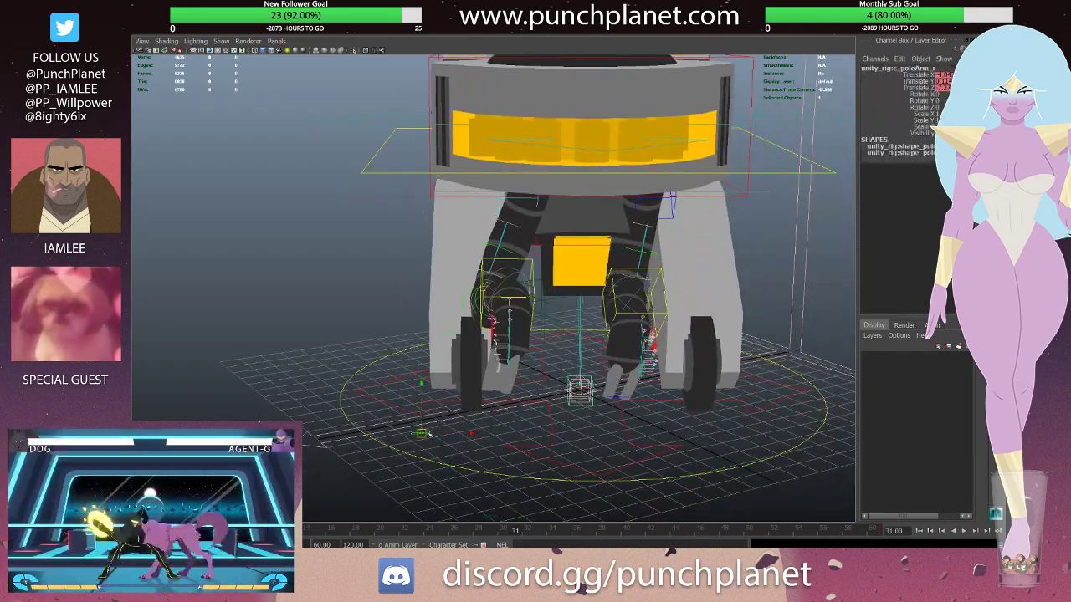
{"action": "left_click", "coordinate": [425, 437]}
{"action": "left_click", "coordinate": [423, 435]}
{"action": "left_click", "coordinate": [422, 433]}
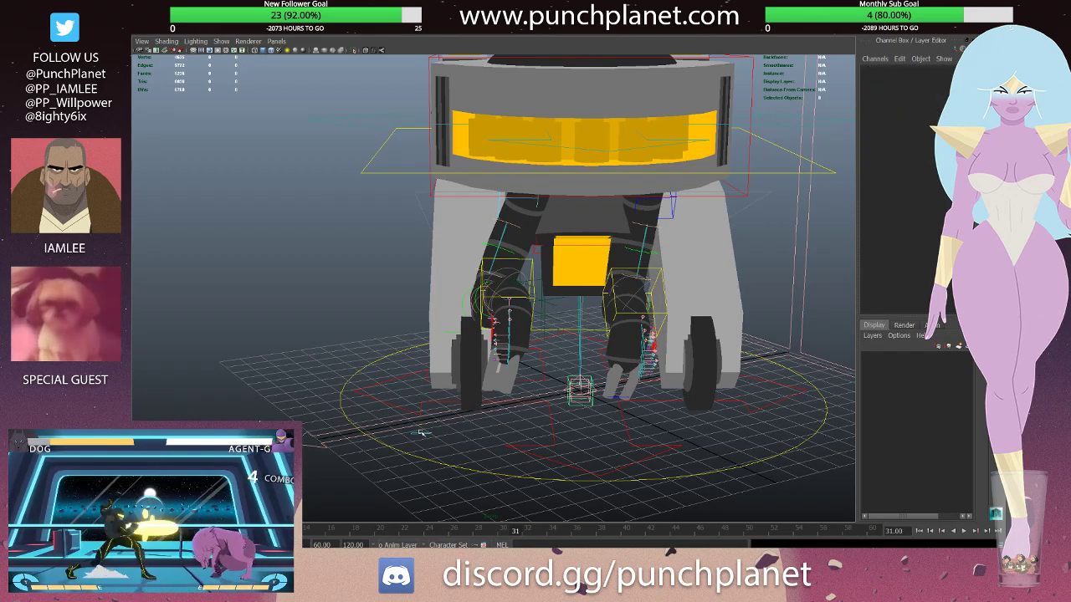
{"action": "left_click", "coordinate": [424, 434]}
{"action": "left_click_drag", "start_coordinate": [423, 434], "coordinate": [527, 435]}
{"action": "key", "text": "ctrl+z"}
- Replay the crouch idle animation while orbiting, reaching frame 59
{"action": "key", "text": "alt+v"}
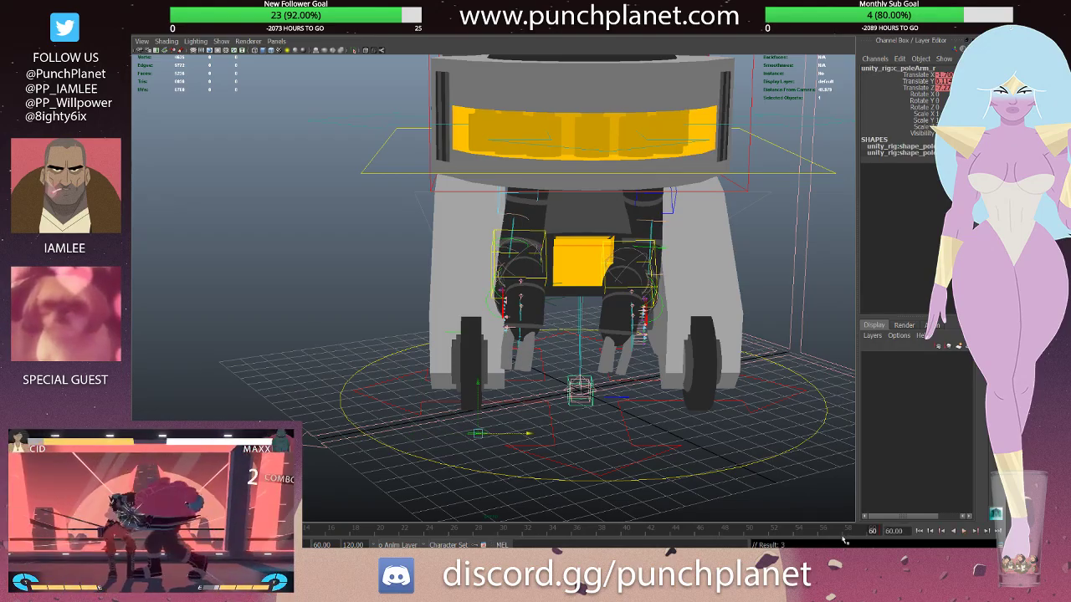
{"action": "mouse_move", "coordinate": [639, 357]}
{"action": "left_mouse_down", "text": "alt"}
{"action": "mouse_move", "coordinate": [645, 365]}
{"action": "mouse_move", "coordinate": [624, 387]}
{"action": "mouse_move", "coordinate": [634, 368]}
{"action": "left_mouse_up", "text": "alt"}
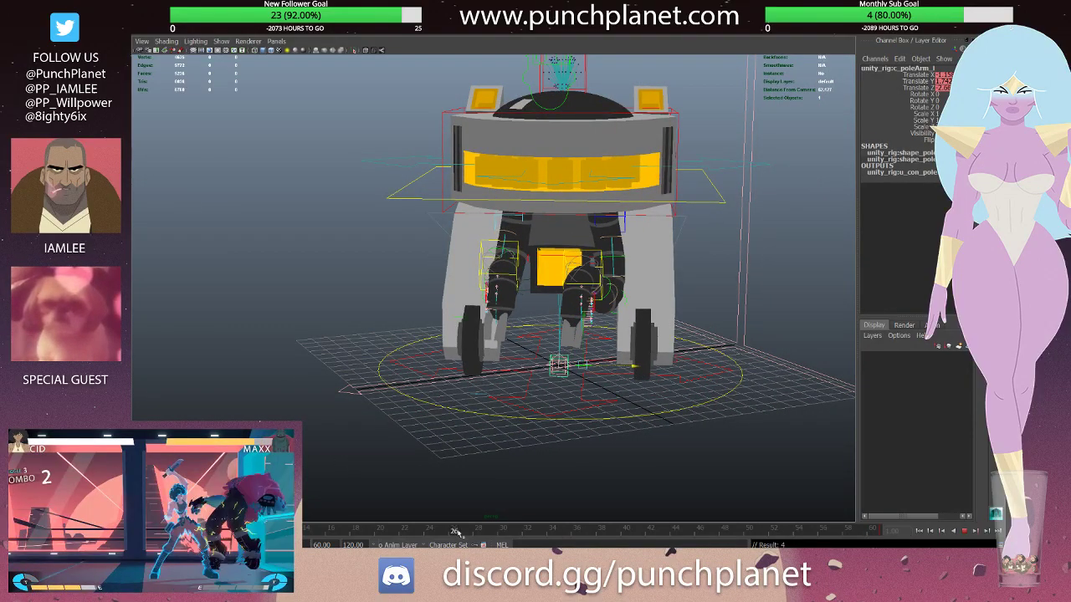
{"action": "left_click_drag", "start_coordinate": [804, 496], "coordinate": [762, 444], "text": "alt"}
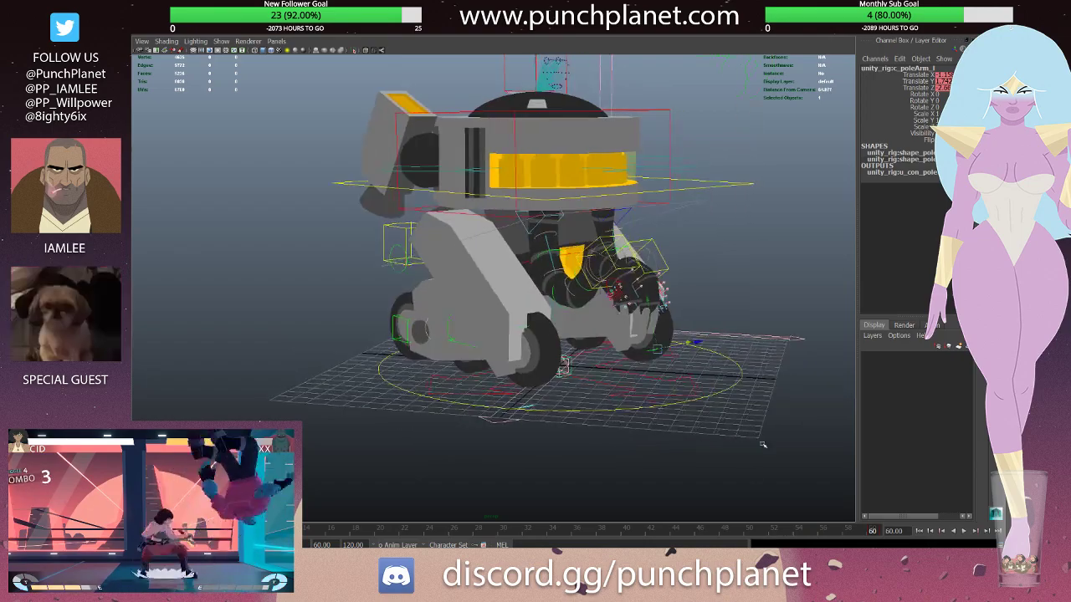
{"action": "left_click", "coordinate": [964, 533]}
{"action": "scroll", "coordinate": [565, 324], "scroll_direction": "down", "scroll_amount": 5}
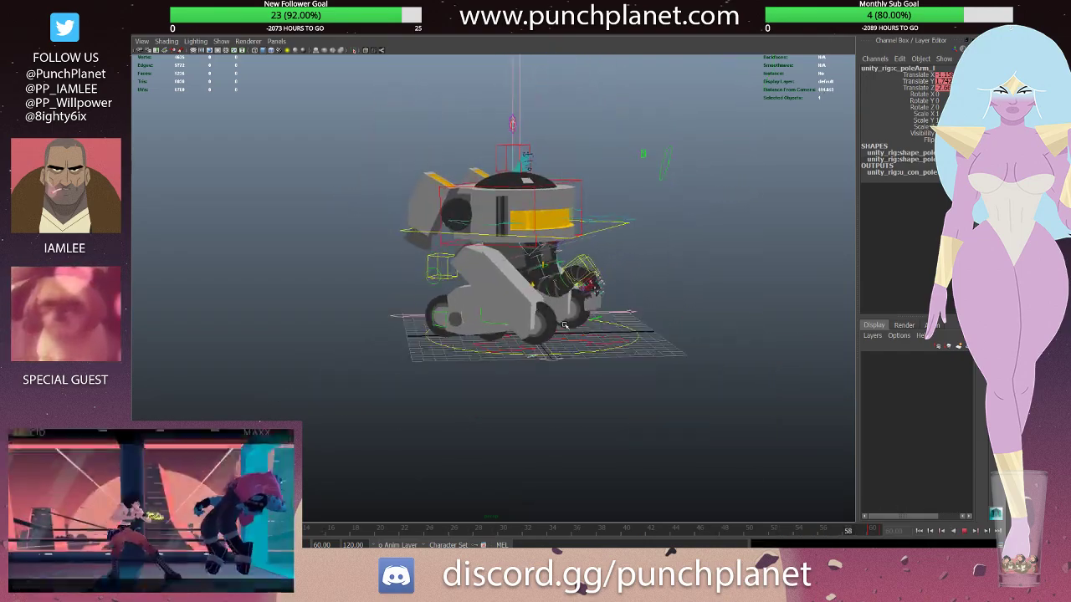
- Select the c_cog control and replay the animation from the start, checking frame 19
{"action": "left_click", "coordinate": [965, 532]}
{"action": "left_click", "coordinate": [621, 229]}
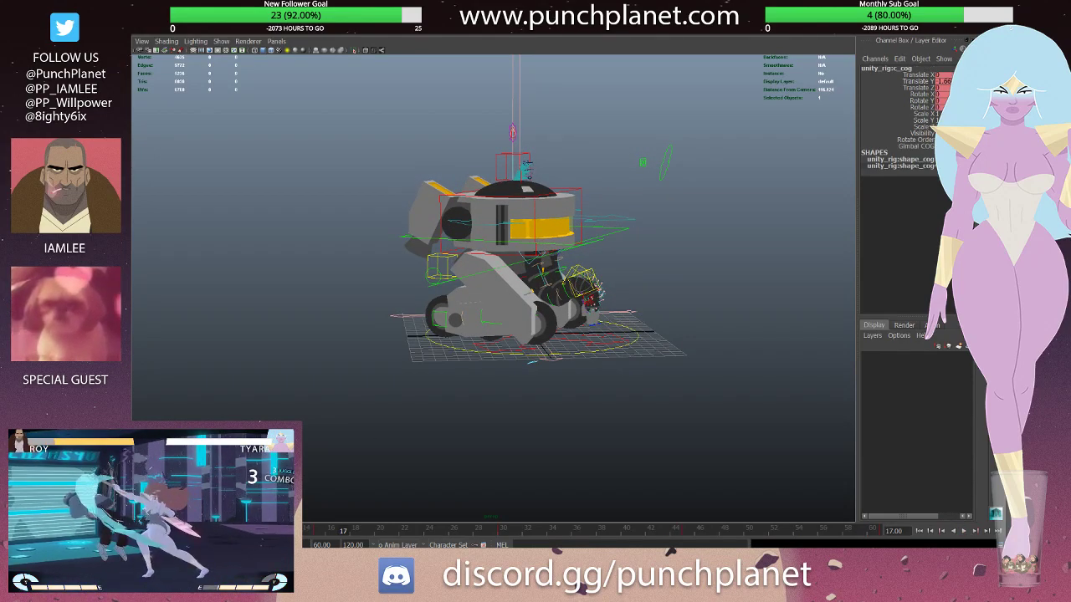
{"action": "key", "text": "alt+v"}
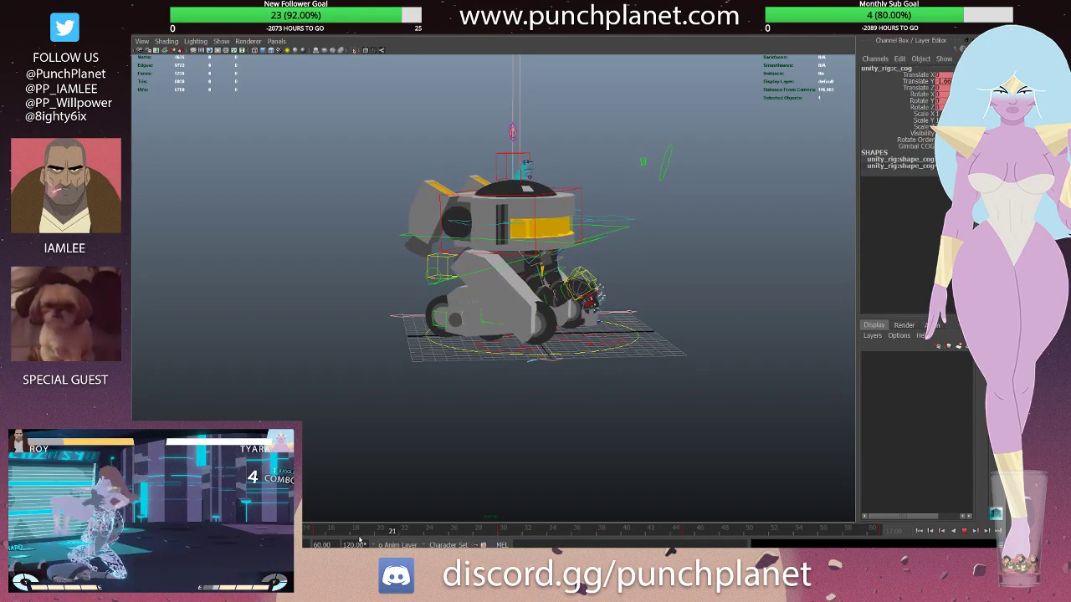
{"action": "left_click", "coordinate": [318, 538]}
{"action": "scroll", "coordinate": [525, 164], "scroll_direction": "up", "scroll_amount": 3}
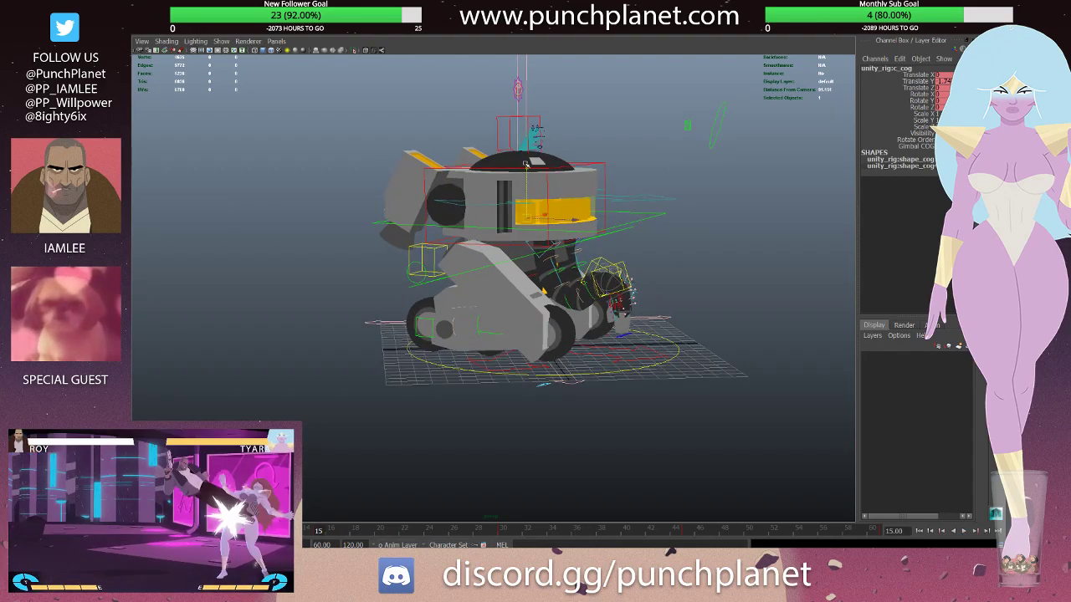
{"action": "left_click", "coordinate": [373, 533]}
{"action": "left_click", "coordinate": [965, 531]}
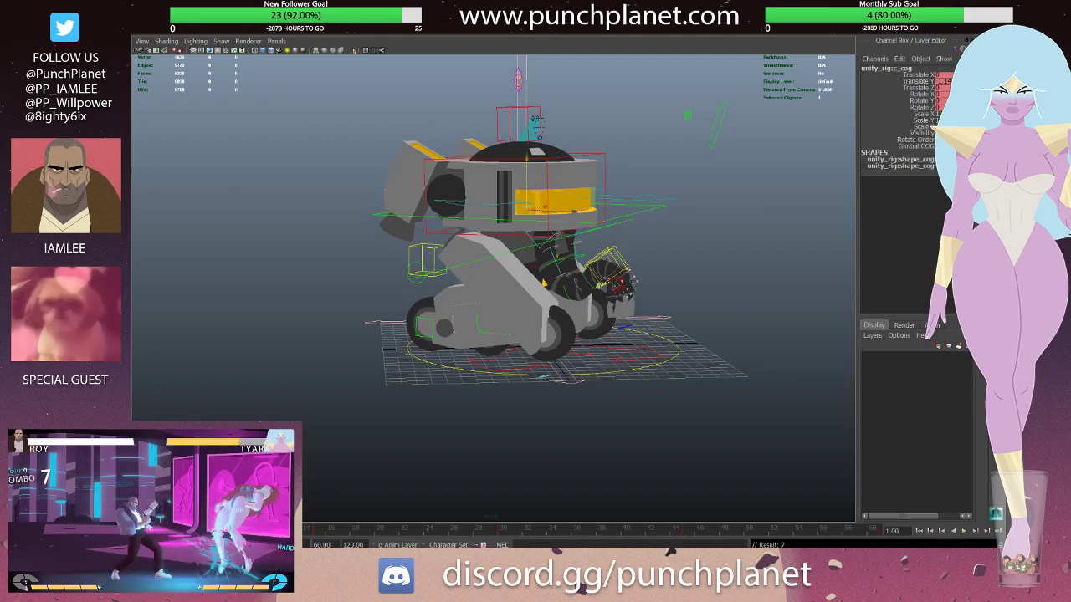
{"action": "left_click", "coordinate": [965, 531]}
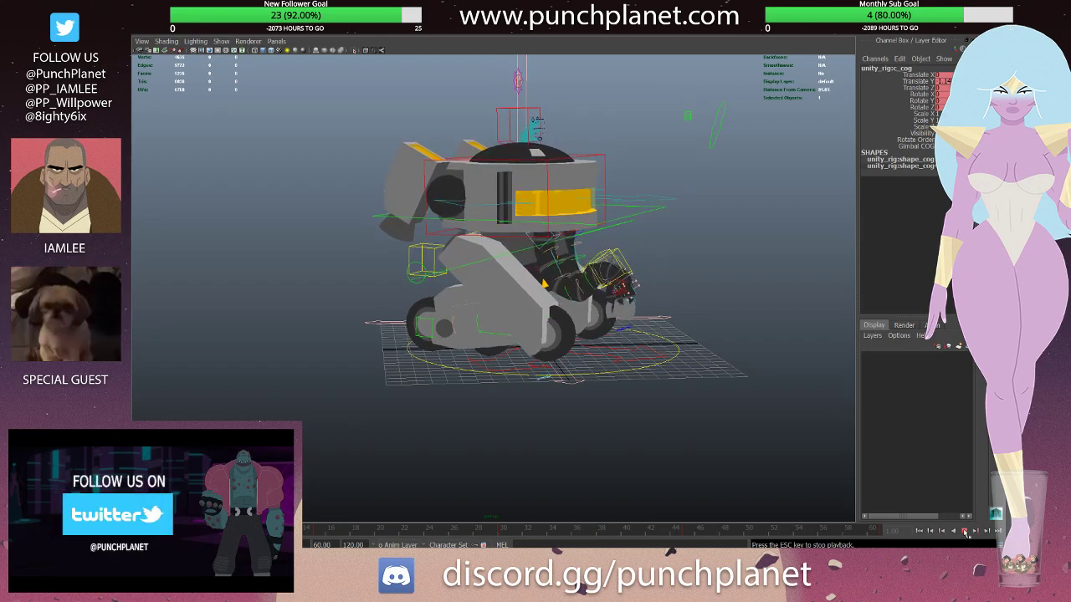
{"action": "left_click", "coordinate": [965, 531]}
- Select c_ribs, play the animation from frame 1, reset to frame 1 and save
{"action": "left_click", "coordinate": [609, 161]}
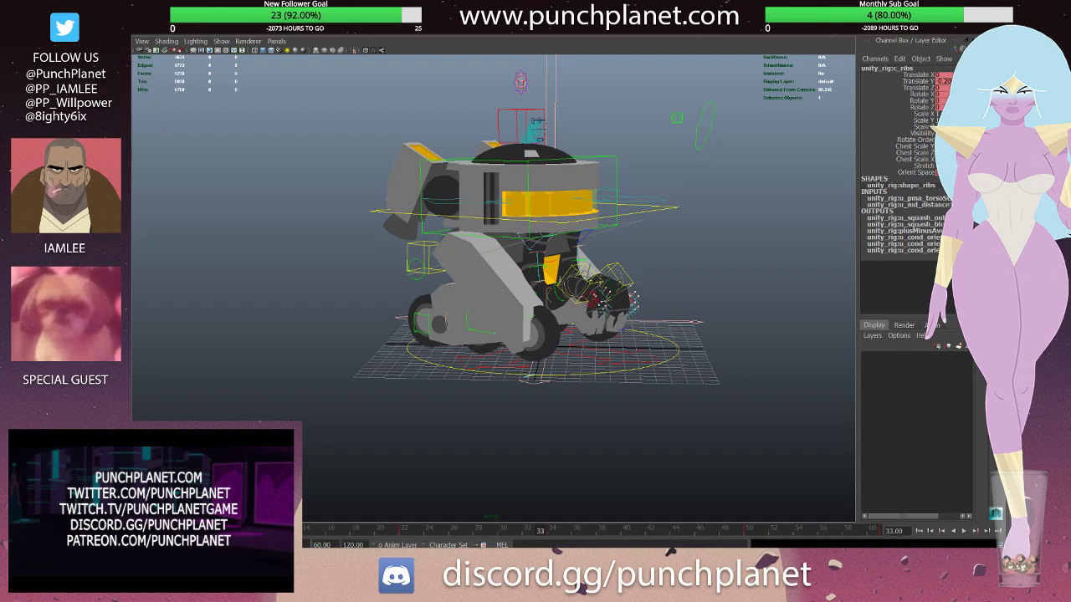
{"action": "key", "text": "alt+shift+v"}
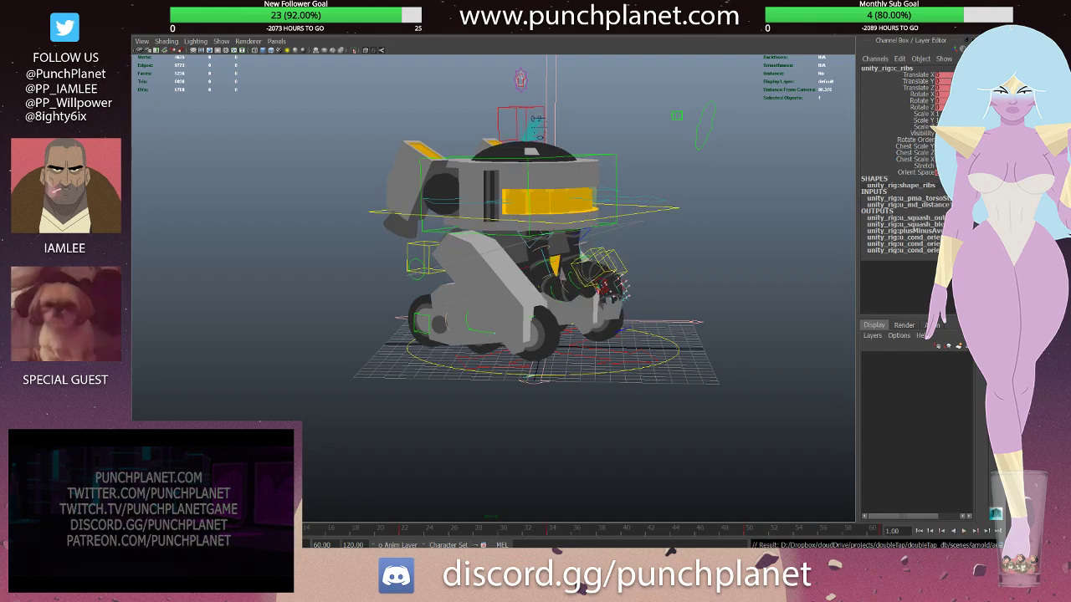
{"action": "left_click_drag", "start_coordinate": [377, 432], "coordinate": [399, 432], "text": "alt"}
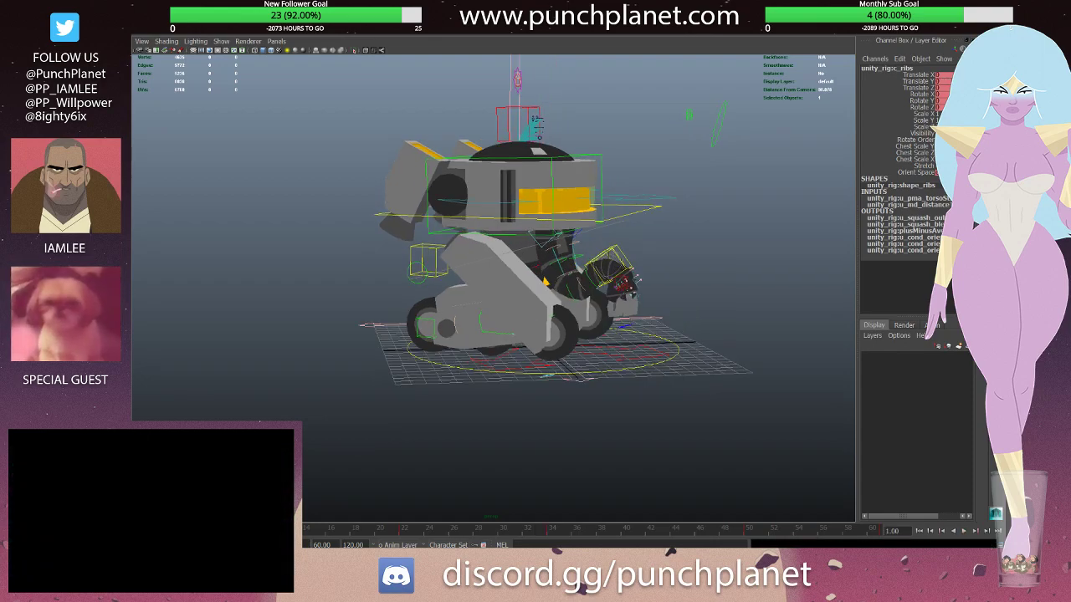
{"action": "key", "text": "alt+v"}
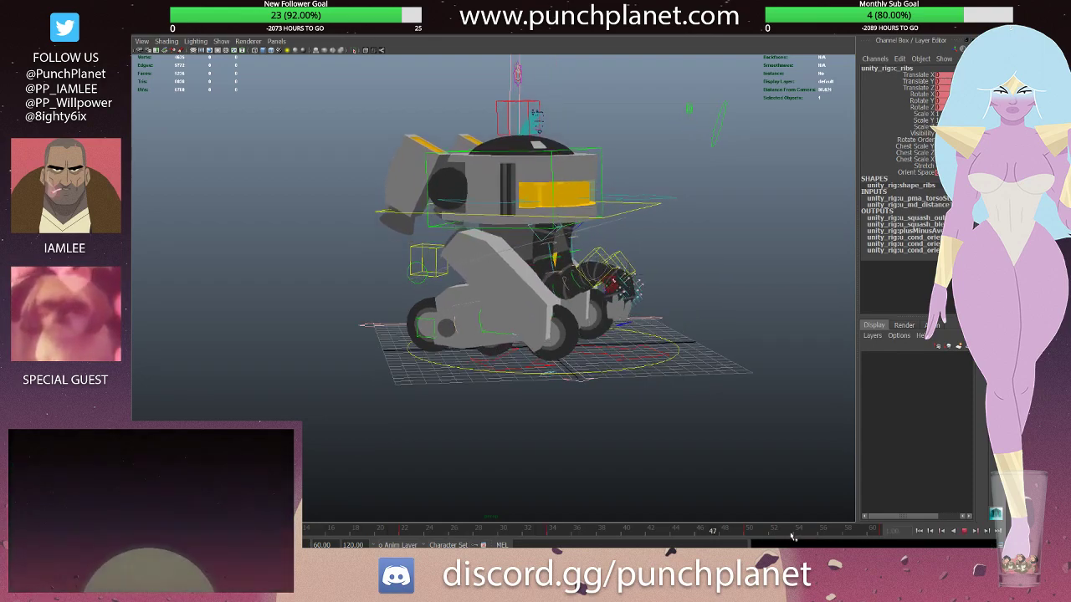
{"action": "key", "text": "alt+v"}
{"action": "key", "text": "alt+shift+v"}
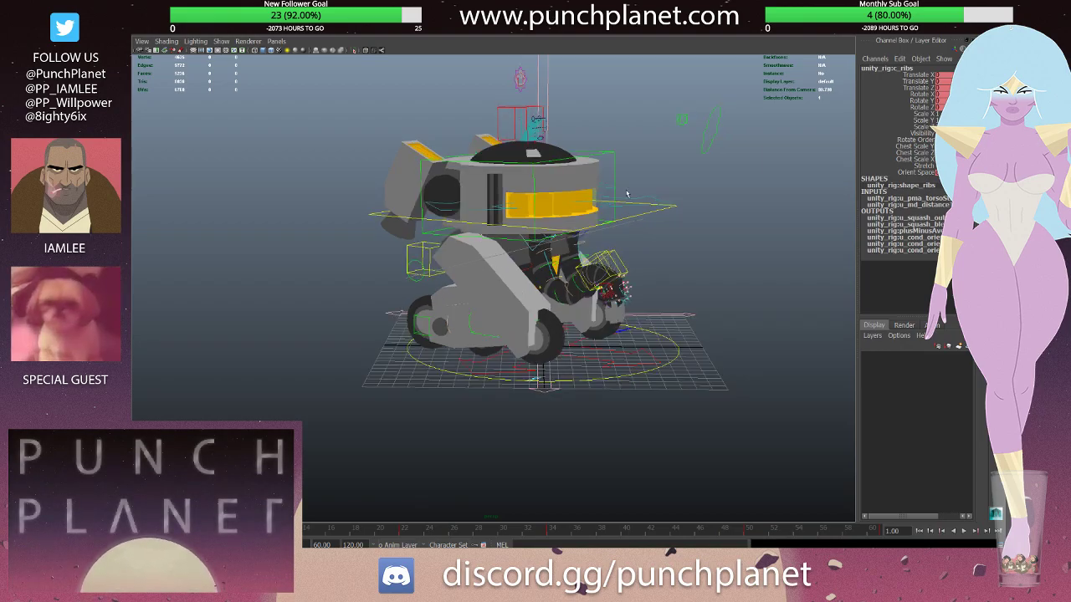
{"action": "left_click_drag", "start_coordinate": [626, 194], "coordinate": [596, 225], "text": "alt"}
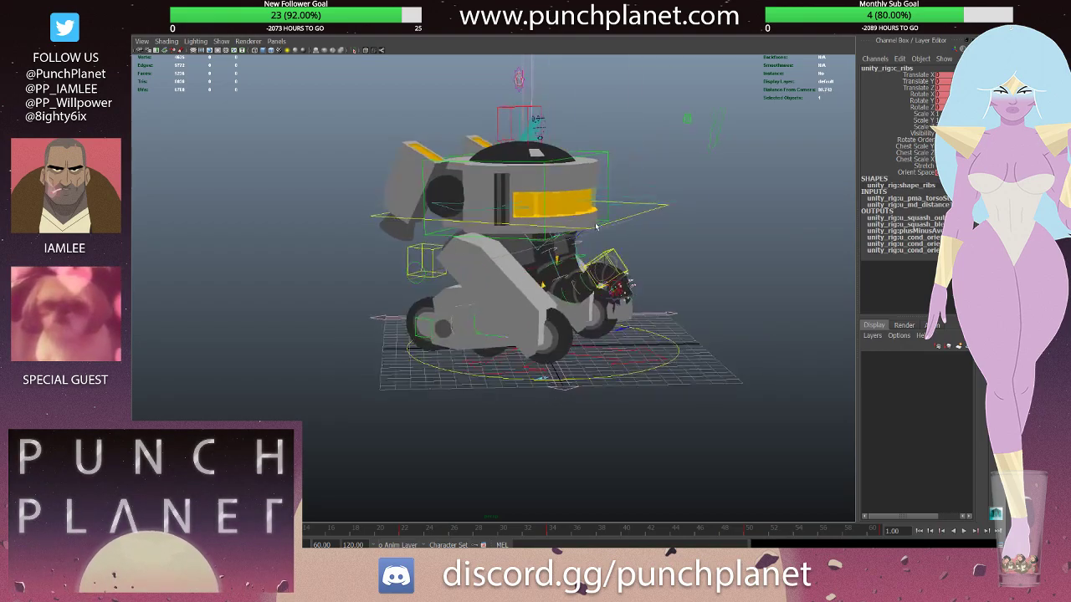
{"action": "key", "text": "ctrl+s"}
{"action": "type", "text": "aRUnityMenu"}
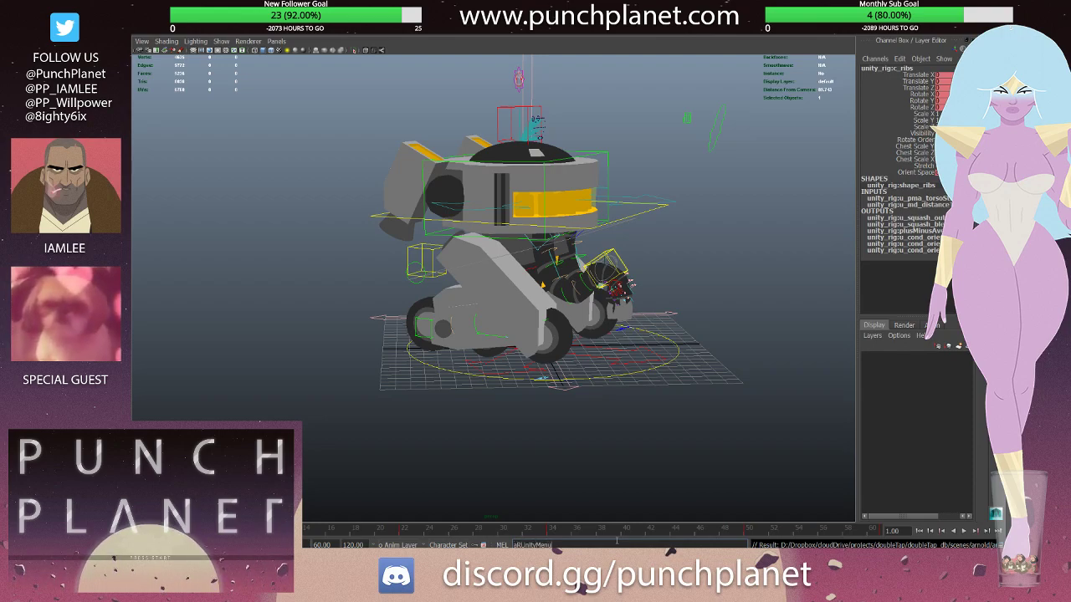
- Clear the alRUnityMenu command entered in the command line
{"action": "key", "text": "Return"}
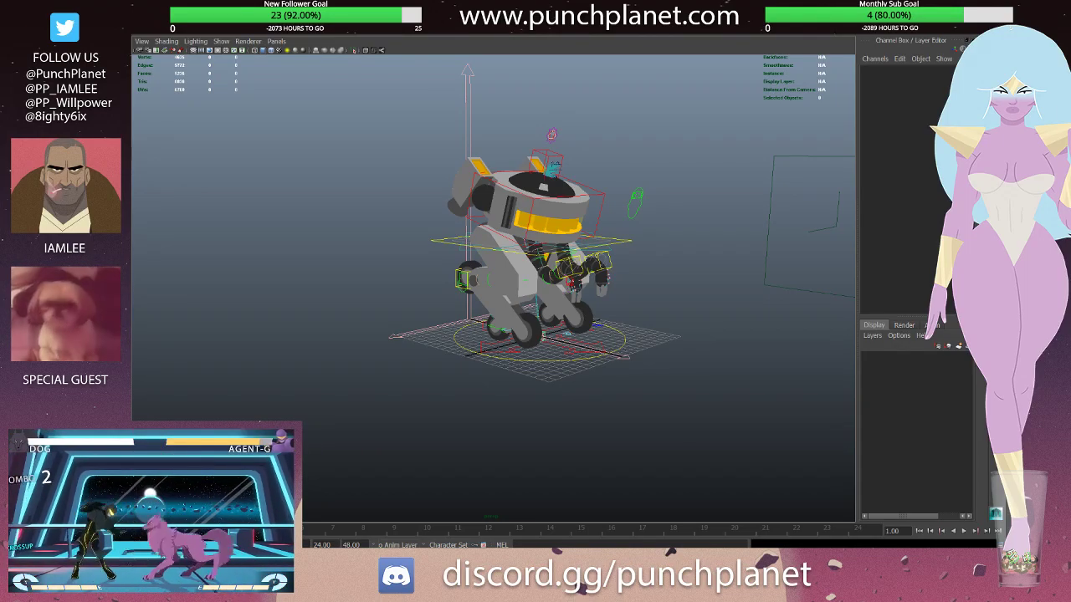
- Hide the rig controls, select all the robot geometry and save the scene
{"action": "scroll", "coordinate": [553, 124], "scroll_direction": "up", "scroll_amount": 3}
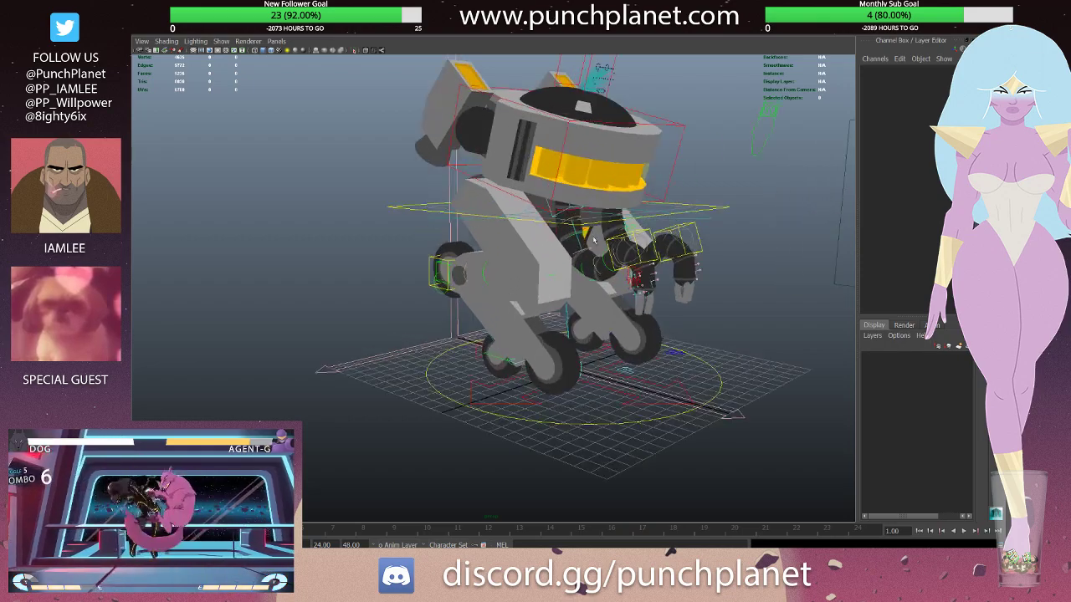
{"action": "scroll", "coordinate": [553, 124], "scroll_direction": "up", "scroll_amount": 2}
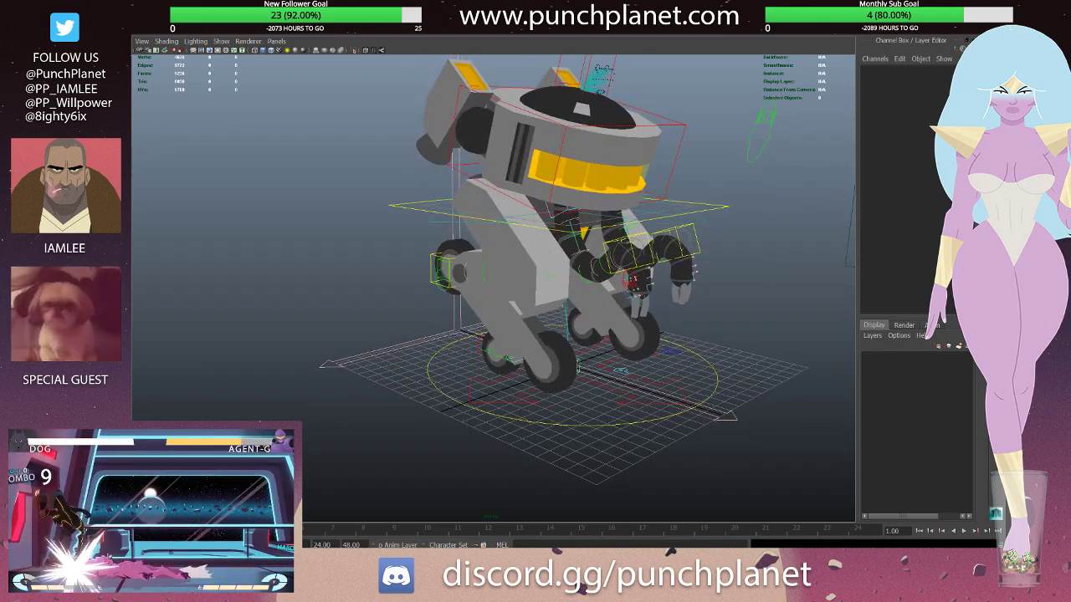
{"action": "left_click", "coordinate": [598, 79]}
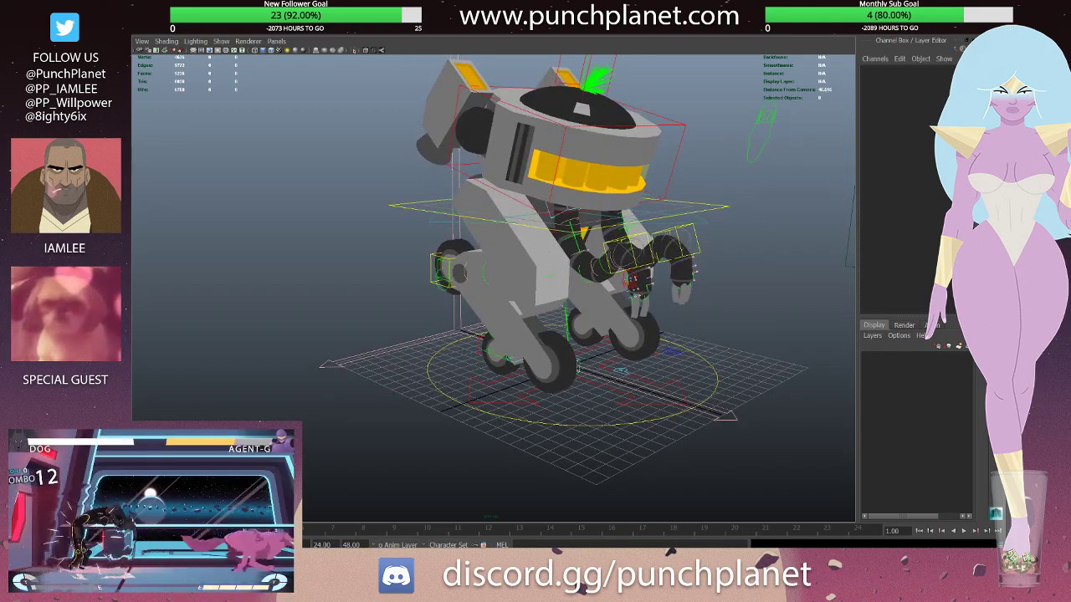
{"action": "key", "text": "ctrl+h"}
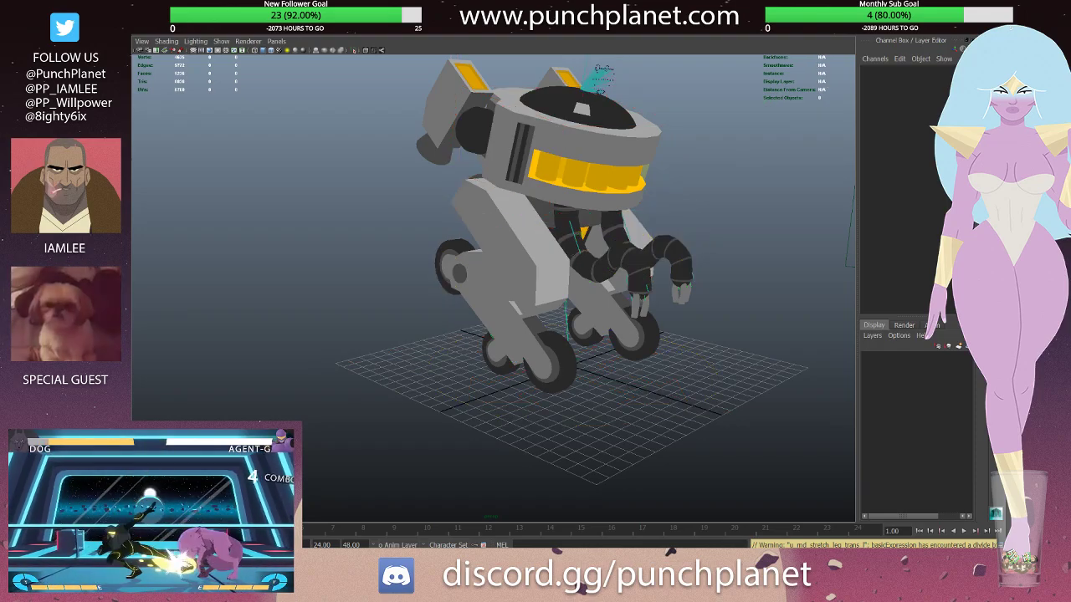
{"action": "key", "text": "ctrl+a"}
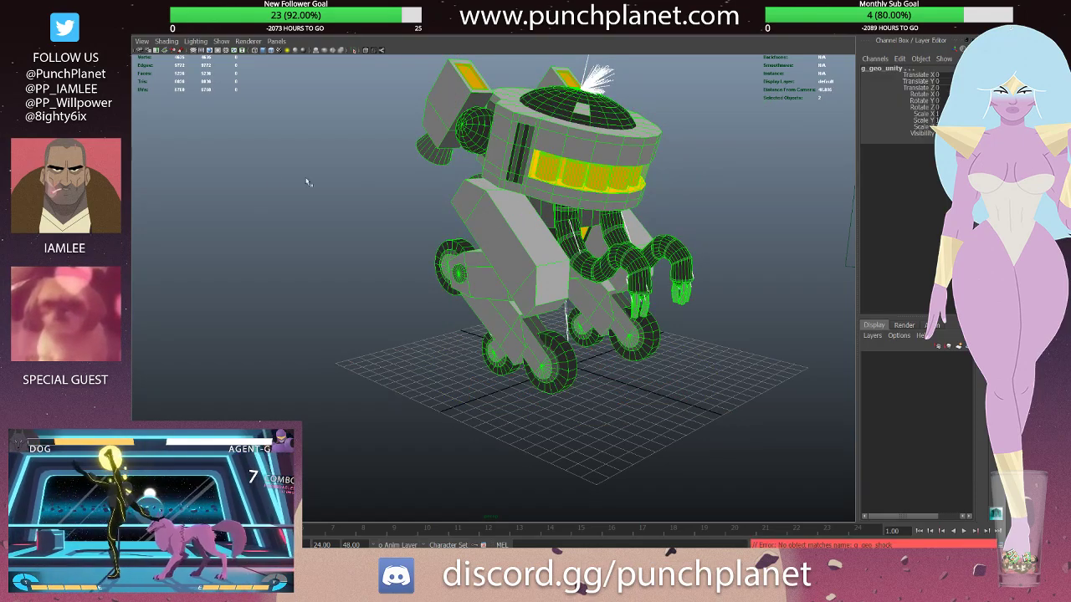
{"action": "left_click", "coordinate": [230, 156]}
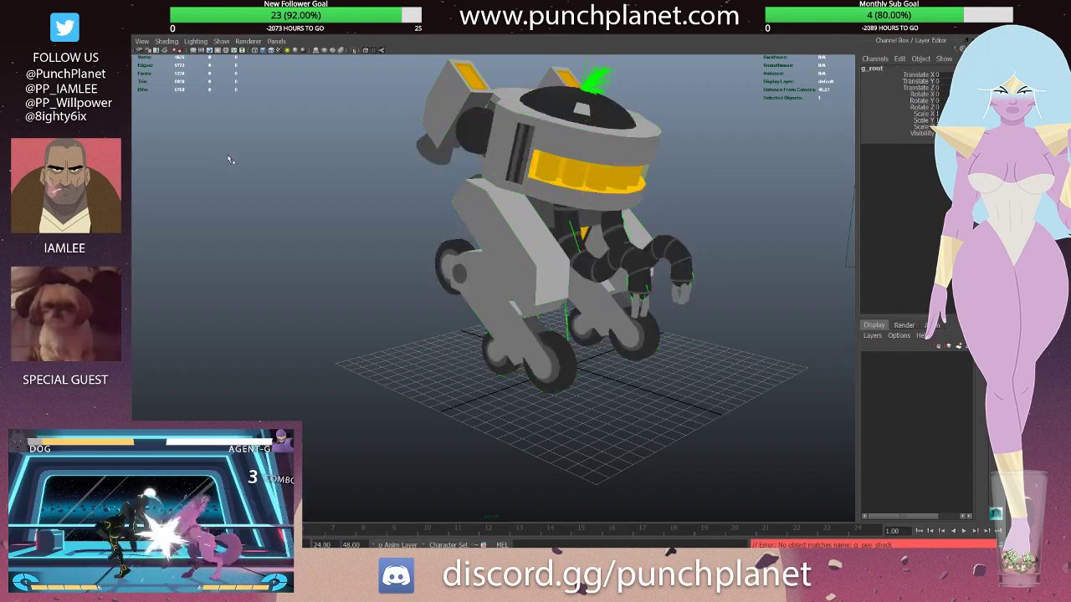
{"action": "key", "text": "ctrl+z"}
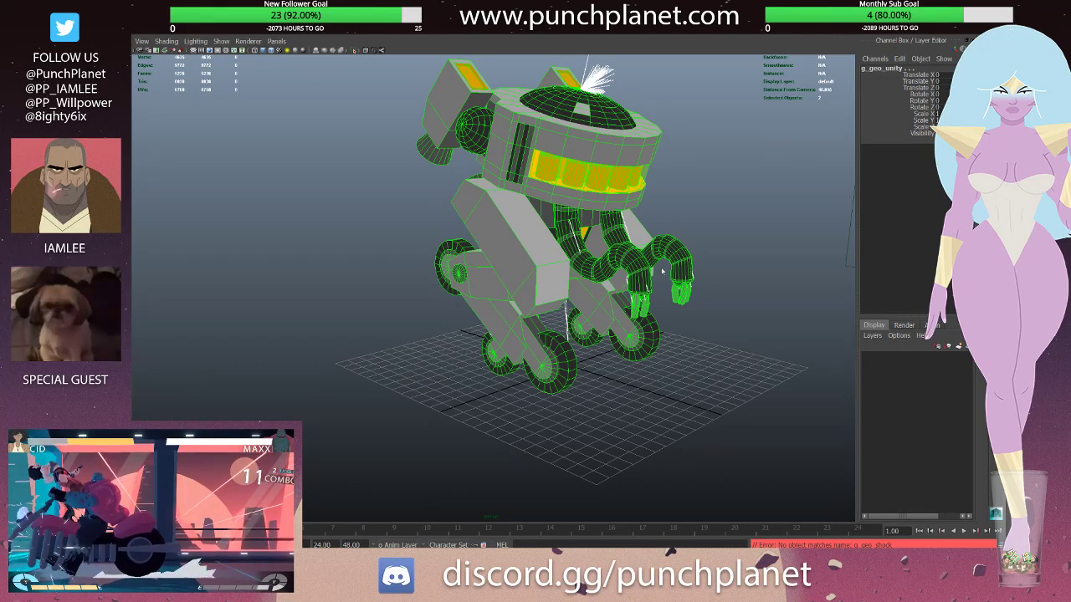
{"action": "key", "text": "ctrl+s"}
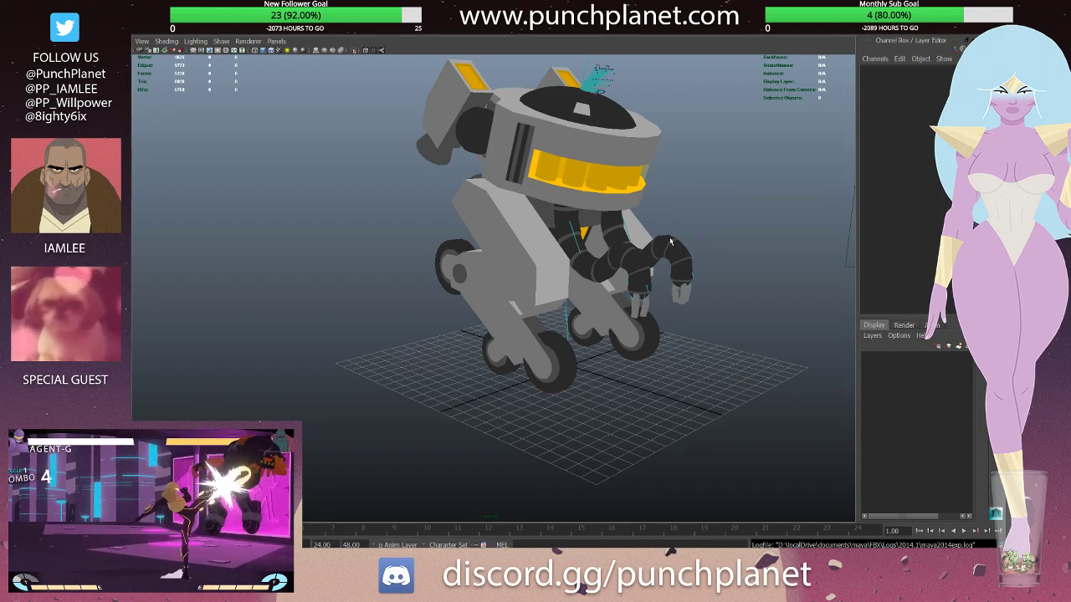
- Bring the rig controls back and select the robot geometry and its parent group
{"action": "scroll", "coordinate": [688, 173], "scroll_direction": "down", "scroll_amount": 2}
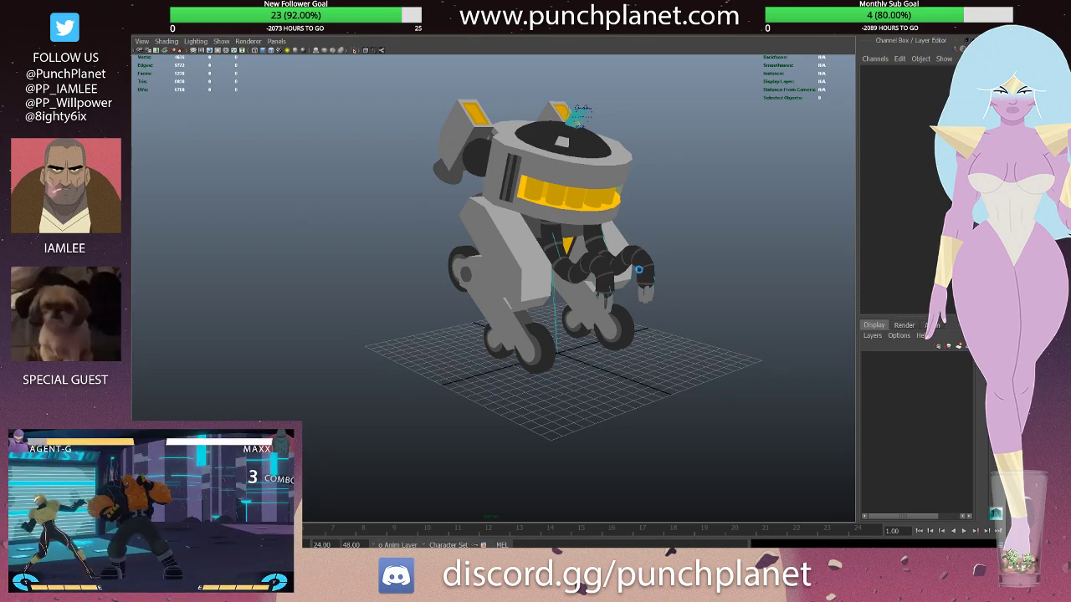
{"action": "key", "text": "ctrl+1"}
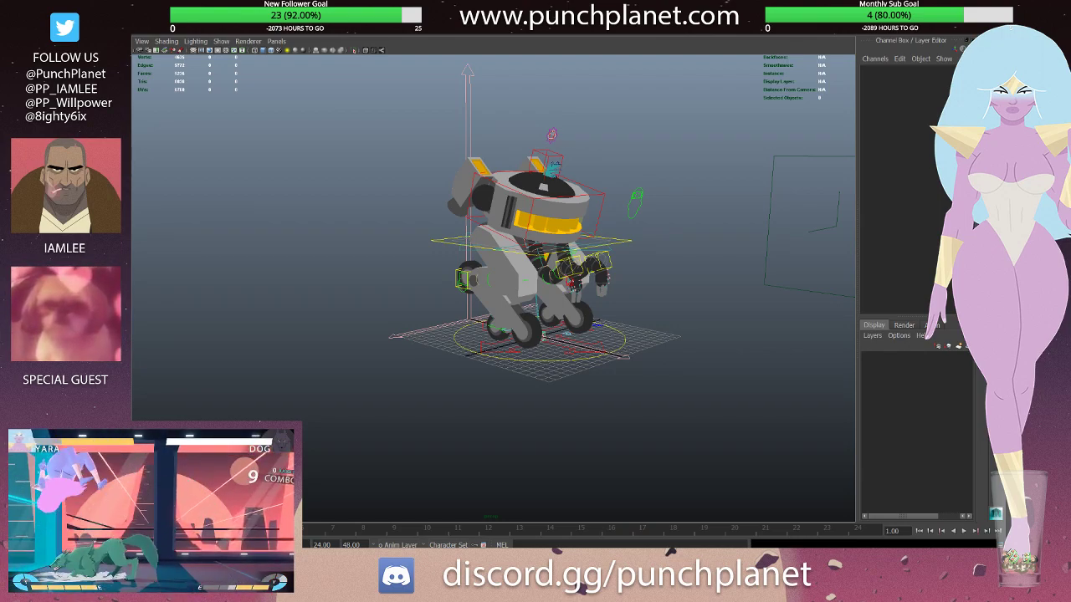
{"action": "left_click_drag", "start_coordinate": [535, 251], "coordinate": [686, 225], "text": "alt"}
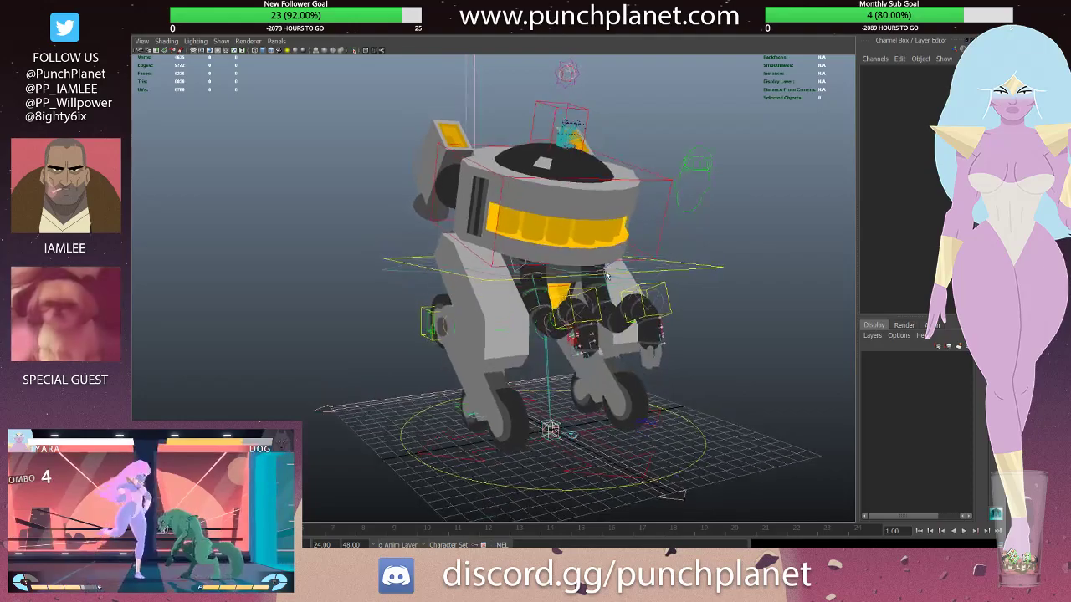
{"action": "left_click_drag", "start_coordinate": [619, 241], "coordinate": [464, 212], "text": "alt"}
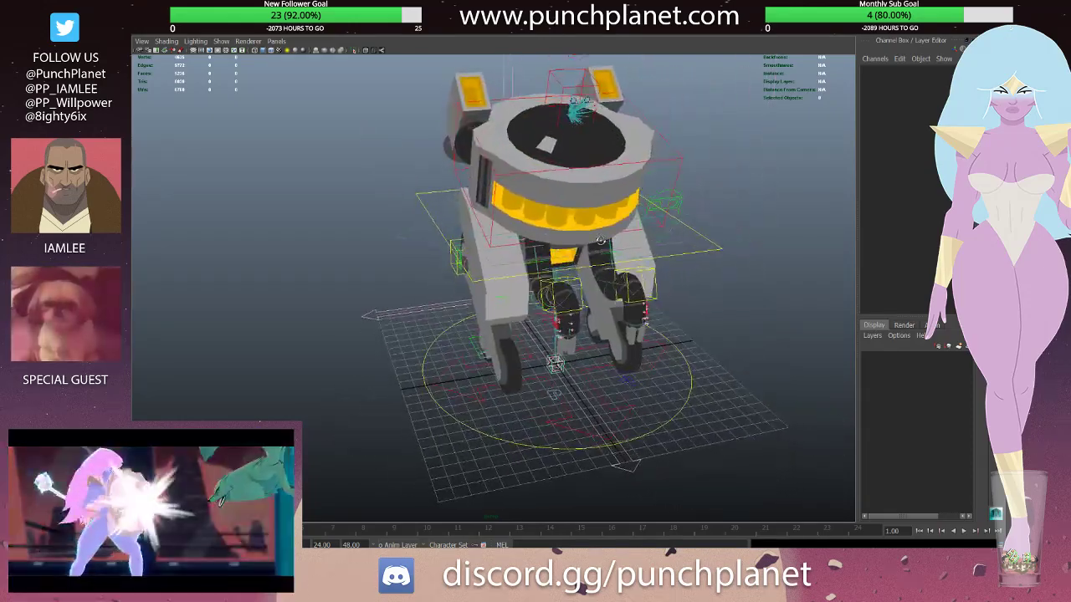
{"action": "key", "text": "ctrl+z"}
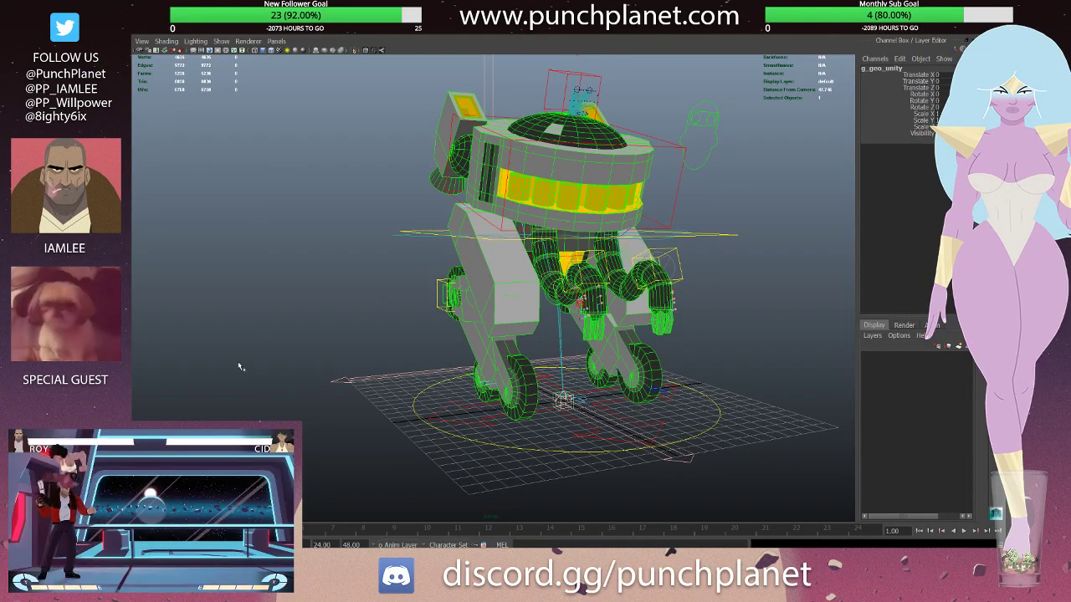
{"action": "key", "text": "Up"}
- Step back through selections of pCylinder2 and pCylinder5, ending on a side wireframe view
{"action": "left_click_drag", "start_coordinate": [240, 367], "coordinate": [488, 240], "text": "alt"}
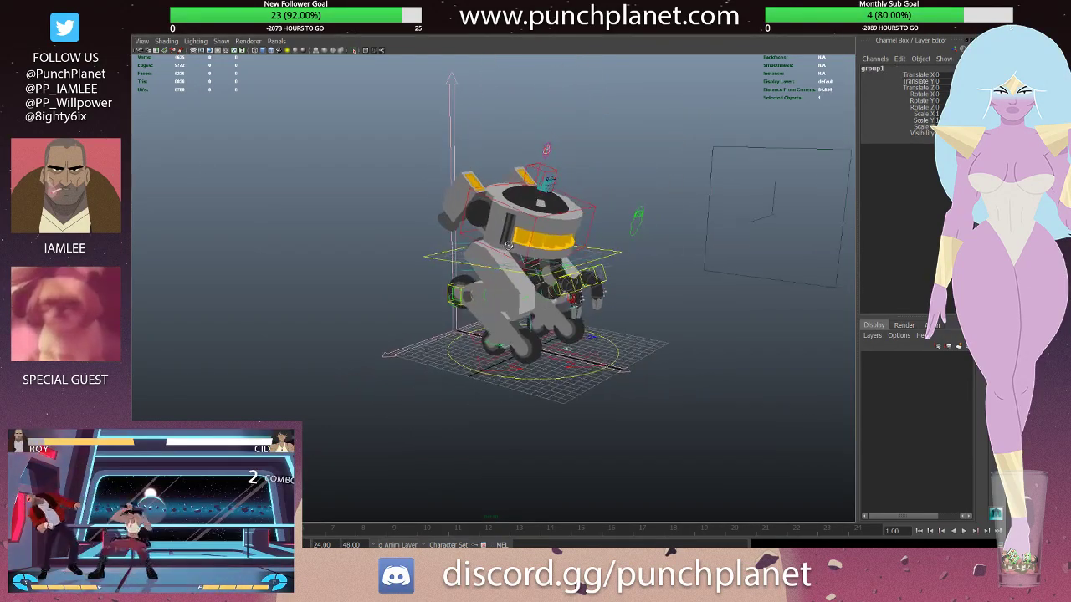
{"action": "left_click", "coordinate": [488, 239]}
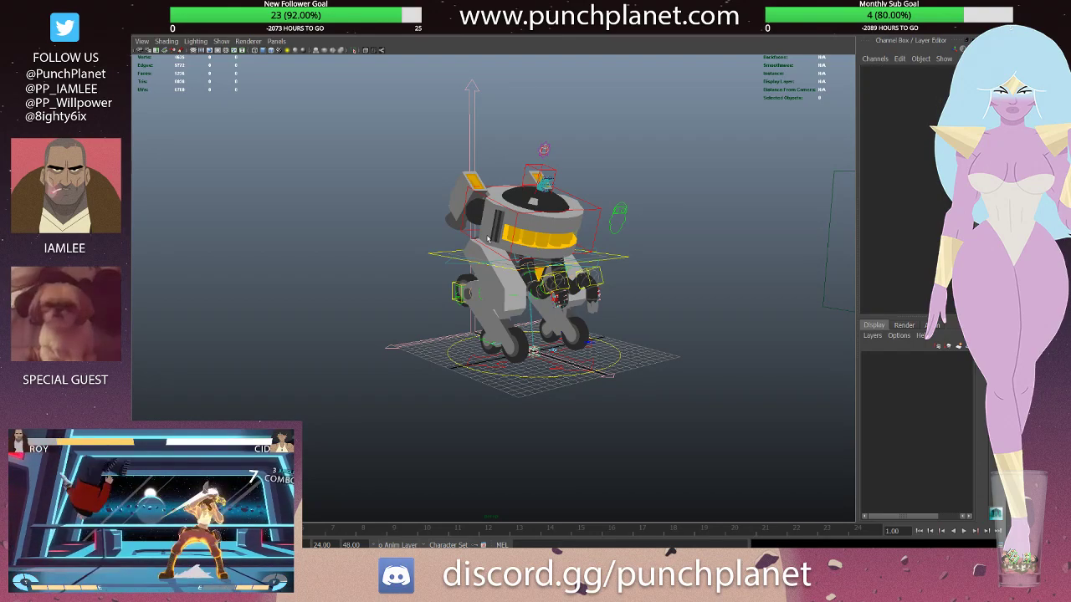
{"action": "key", "text": "ctrl+z"}
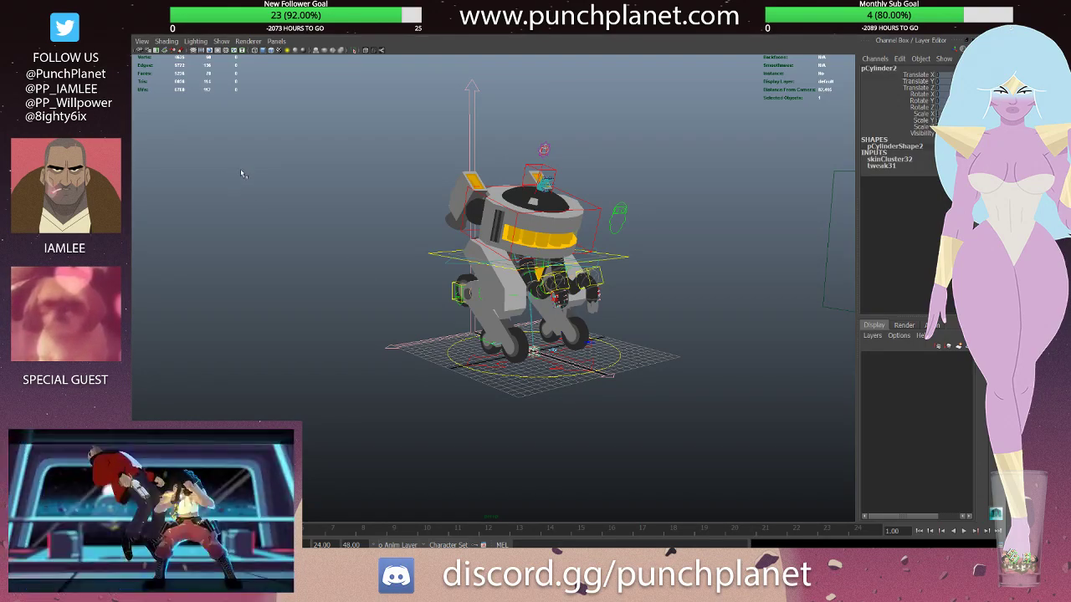
{"action": "key", "text": "ctrl+z"}
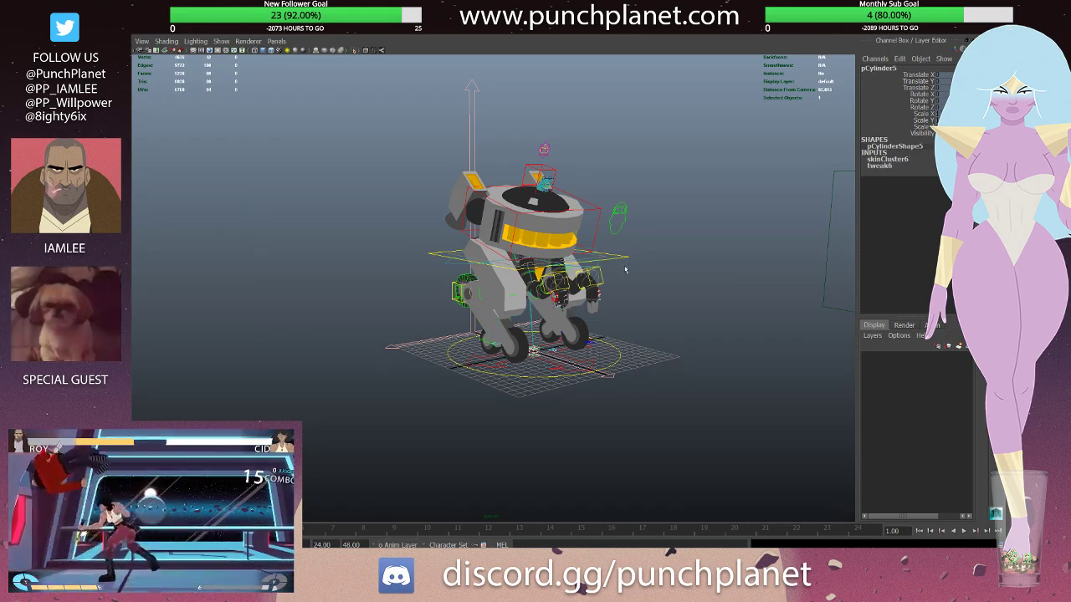
{"action": "key", "text": "ctrl+z"}
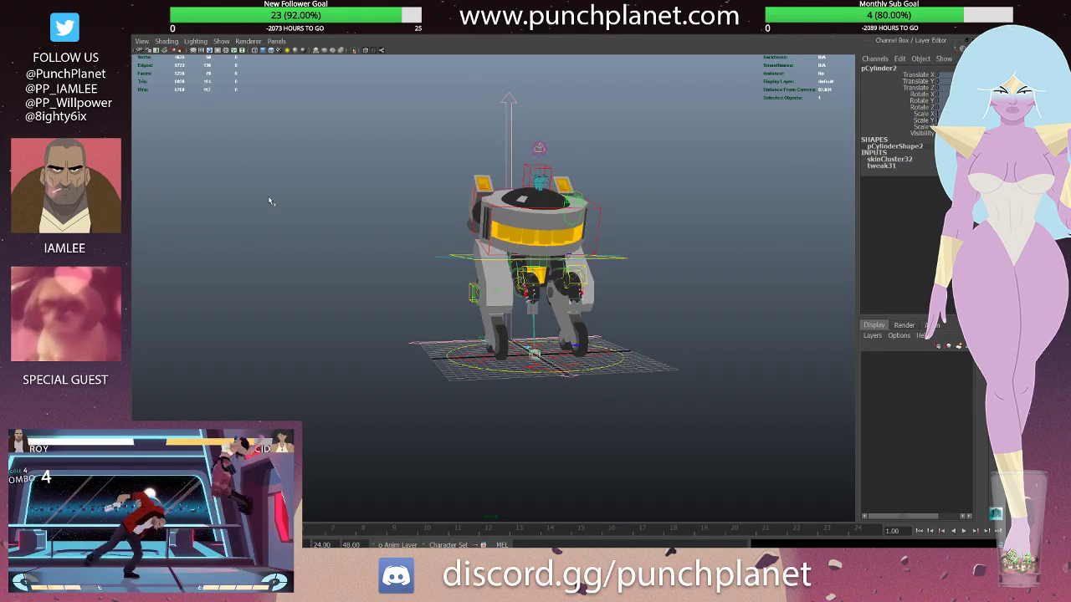
{"action": "key", "text": "ctrl+z"}
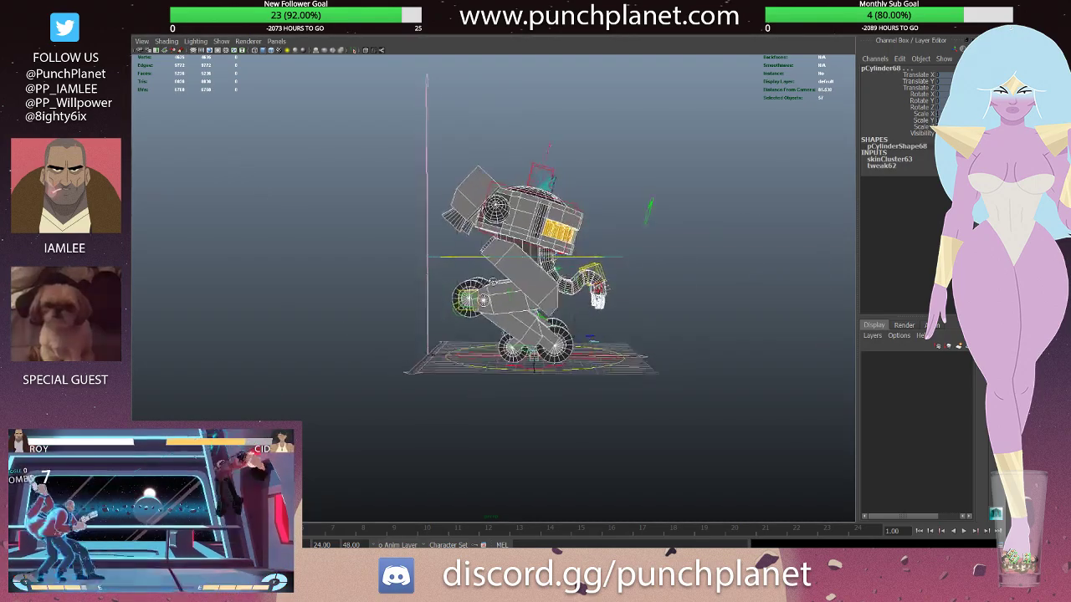
- Move in close to the robot's front, toggling wireframe and back to smooth shading
{"action": "left_click_drag", "start_coordinate": [385, 184], "coordinate": [294, 184], "text": "alt"}
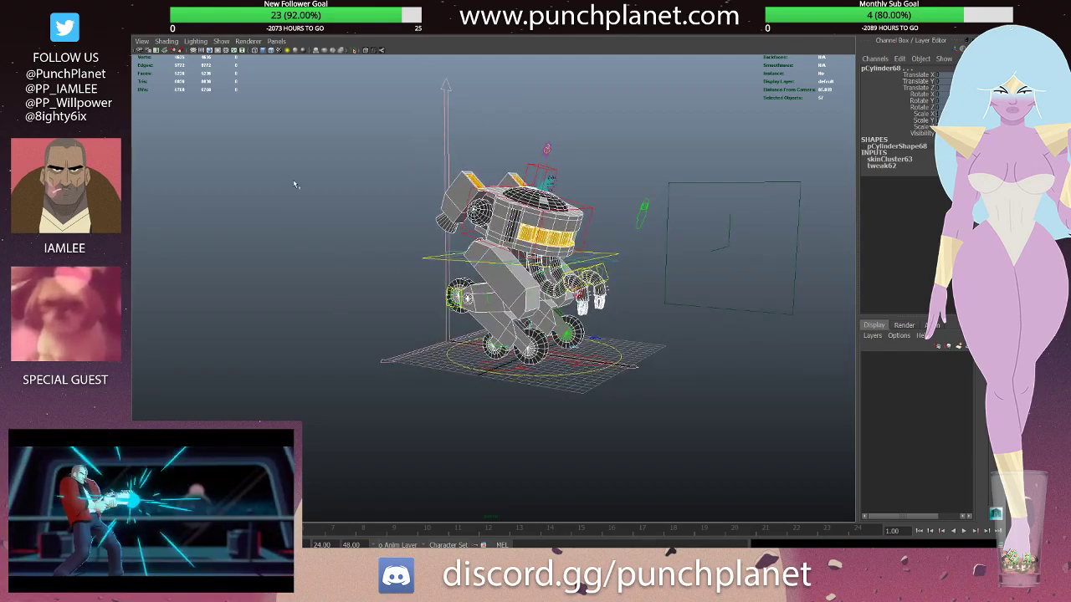
{"action": "left_click_drag", "start_coordinate": [579, 177], "coordinate": [559, 178], "text": "alt"}
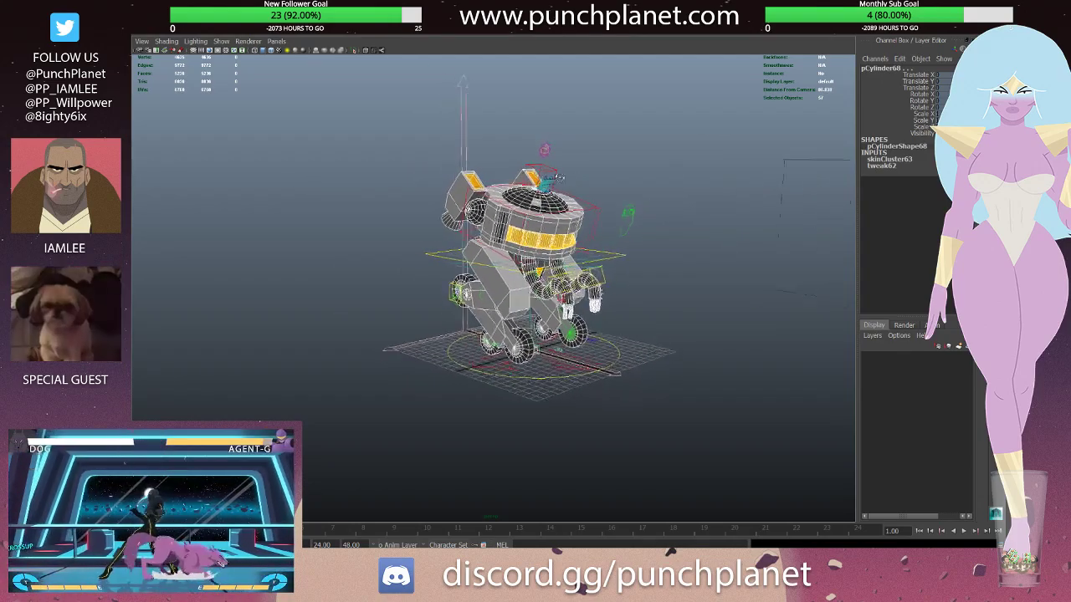
{"action": "right_click_drag", "start_coordinate": [558, 178], "coordinate": [667, 225], "text": "alt"}
{"action": "left_click_drag", "start_coordinate": [632, 201], "coordinate": [586, 243], "text": "alt"}
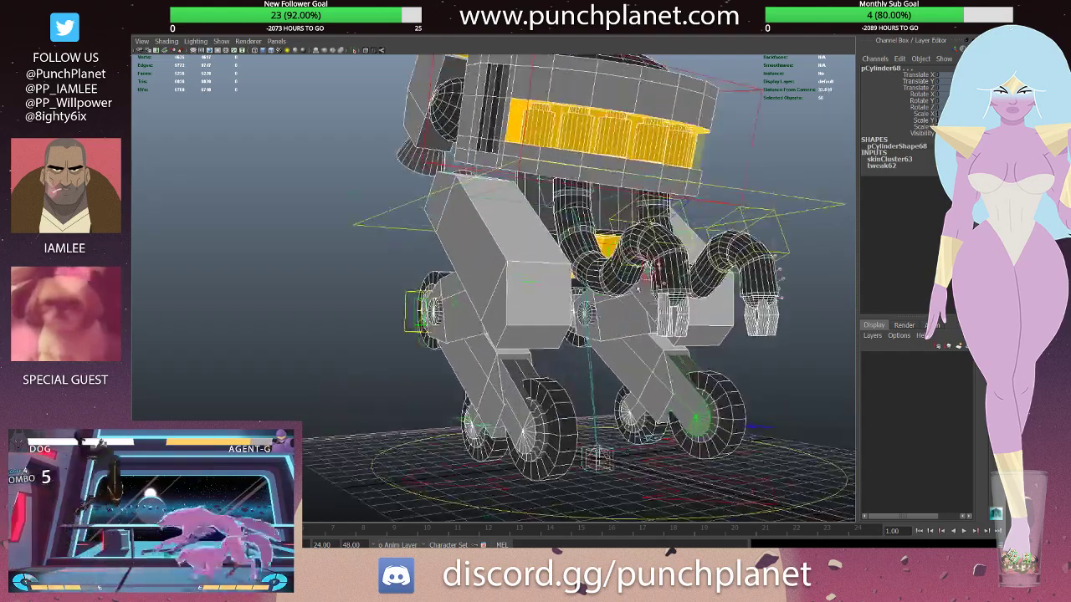
{"action": "right_click_drag", "start_coordinate": [586, 243], "coordinate": [576, 261], "text": "alt"}
{"action": "mouse_move", "coordinate": [577, 262]}
{"action": "left_mouse_down", "text": "alt"}
{"action": "mouse_move", "coordinate": [586, 285]}
{"action": "mouse_move", "coordinate": [653, 268]}
{"action": "mouse_move", "coordinate": [578, 251]}
{"action": "mouse_move", "coordinate": [586, 256]}
{"action": "left_mouse_up", "text": "alt"}
{"action": "key", "text": "4"}
{"action": "key", "text": "5"}
{"action": "right_click_drag", "start_coordinate": [586, 255], "coordinate": [554, 246], "text": "alt"}
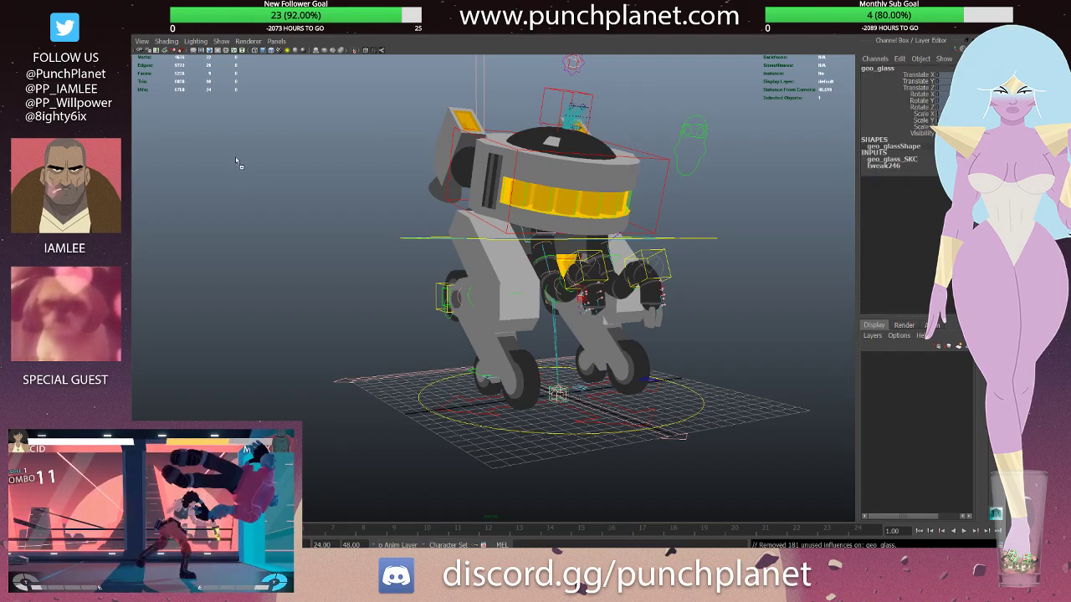
- Select the c_ribs chest control, test-move the left wrist control c_ikWrist_l, then undo
{"action": "left_click", "coordinate": [308, 219]}
{"action": "left_click_drag", "start_coordinate": [307, 219], "coordinate": [523, 133], "text": "alt"}
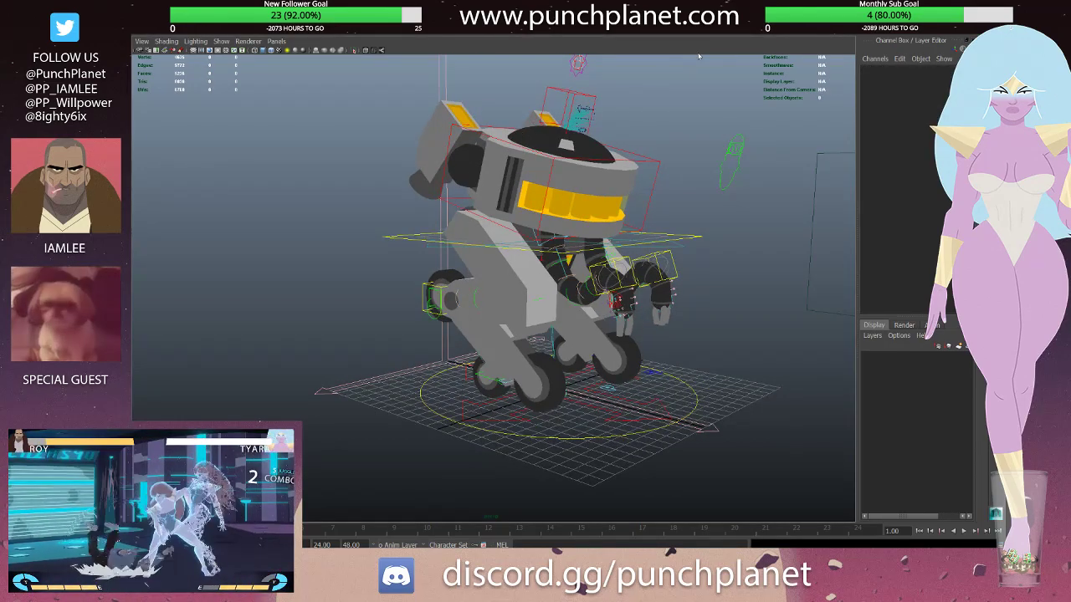
{"action": "mouse_move", "coordinate": [699, 56]}
{"action": "left_mouse_down", "text": "alt"}
{"action": "mouse_move", "coordinate": [687, 154]}
{"action": "mouse_move", "coordinate": [542, 208]}
{"action": "mouse_move", "coordinate": [671, 258]}
{"action": "left_mouse_up", "text": "alt"}
{"action": "left_click", "coordinate": [639, 169]}
{"action": "left_click", "coordinate": [542, 208]}
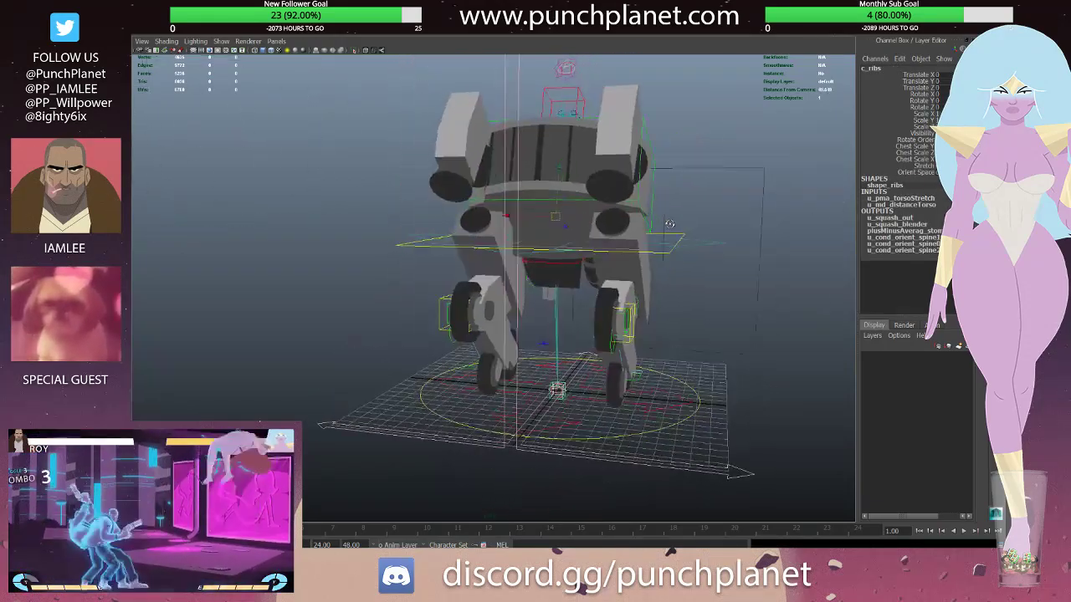
{"action": "left_click", "coordinate": [661, 265]}
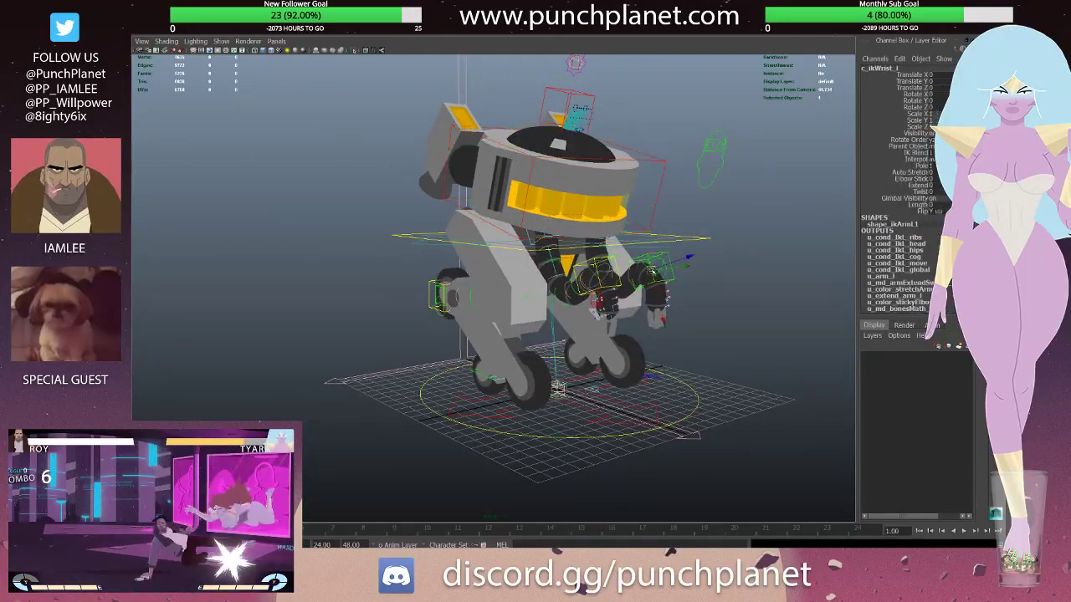
{"action": "left_click_drag", "start_coordinate": [661, 265], "coordinate": [671, 243]}
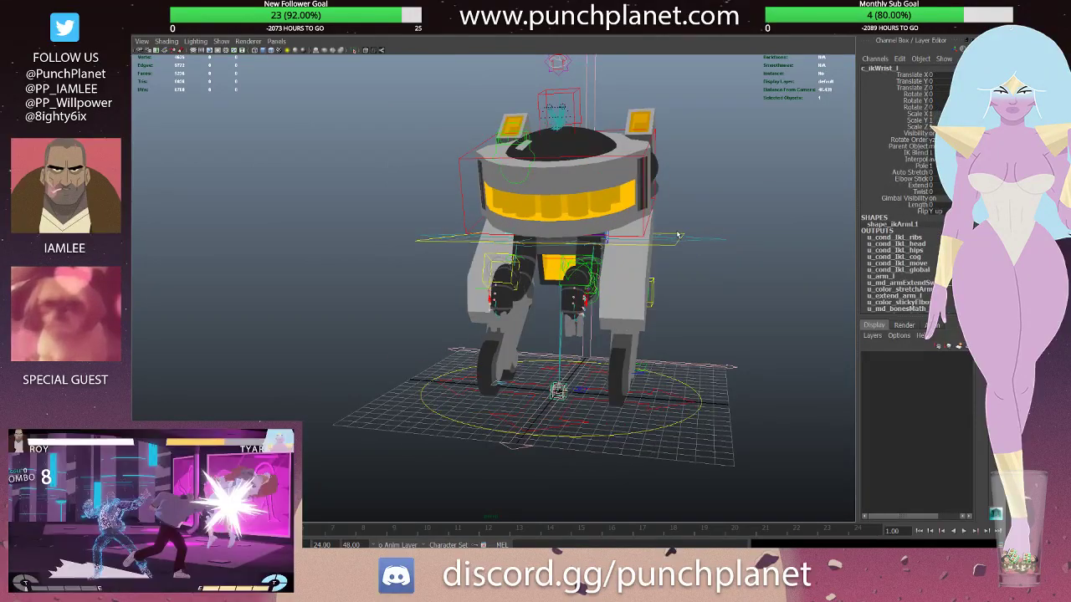
{"action": "key", "text": "ctrl+z"}
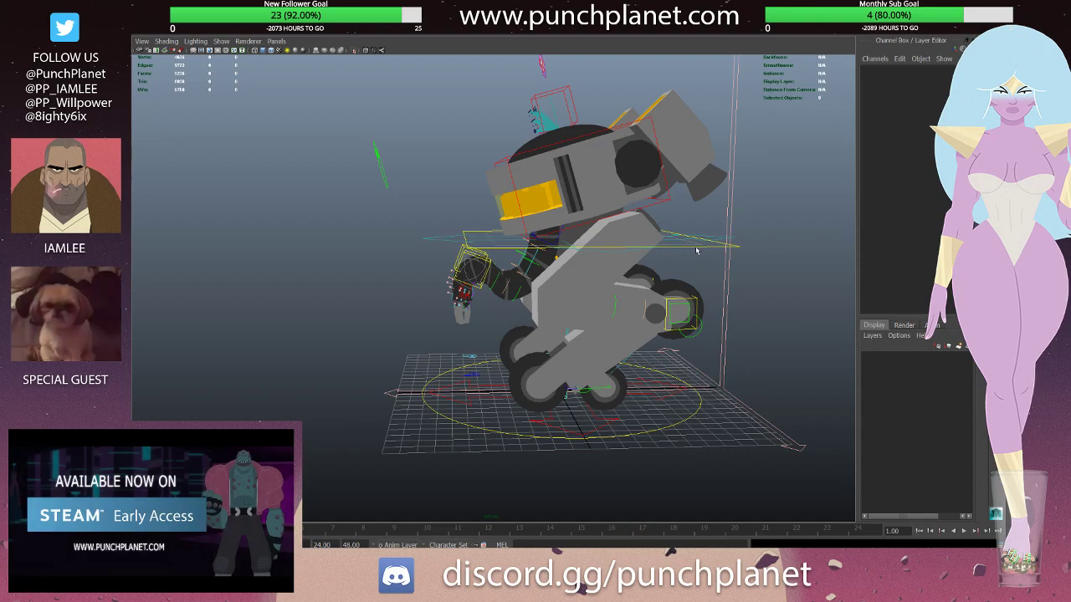
- Rotate the body with c_cog to test it, then undo back to the original pose
{"action": "left_click", "coordinate": [698, 249]}
{"action": "mouse_move", "coordinate": [578, 186]}
{"action": "left_mouse_down"}
{"action": "mouse_move", "coordinate": [617, 237]}
{"action": "mouse_move", "coordinate": [482, 199]}
{"action": "left_mouse_up"}
{"action": "key", "text": "ctrl+z"}
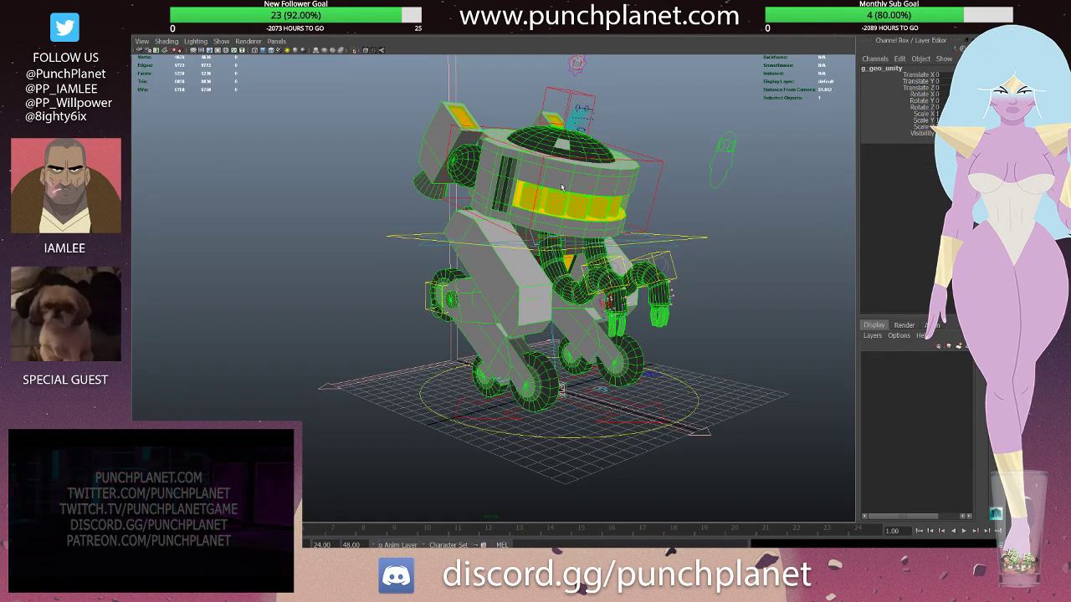
{"action": "key", "text": "ctrl+z"}
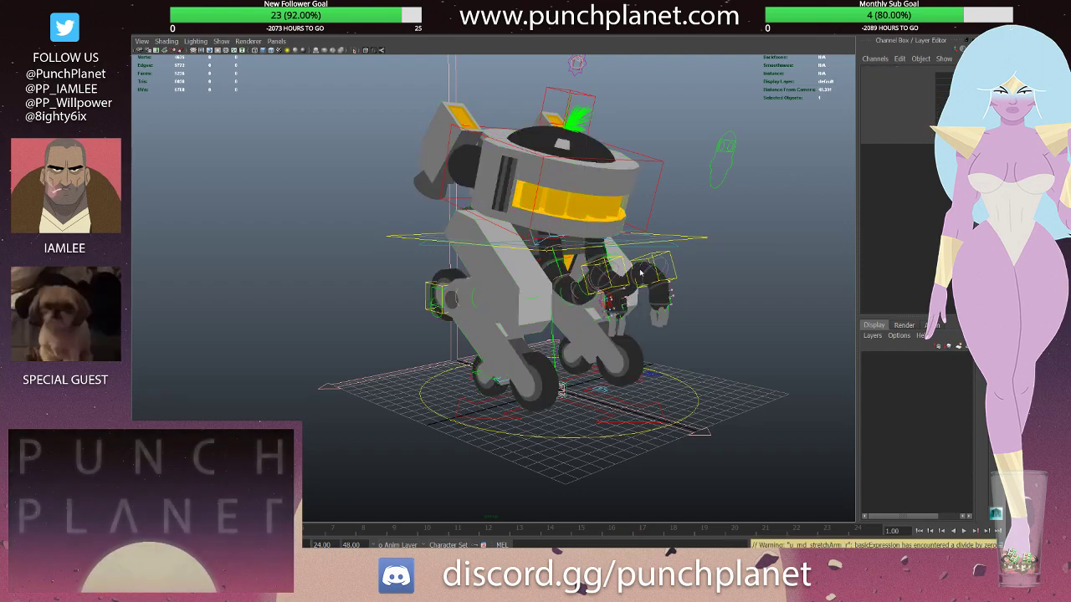
{"action": "key", "text": "ctrl+z"}
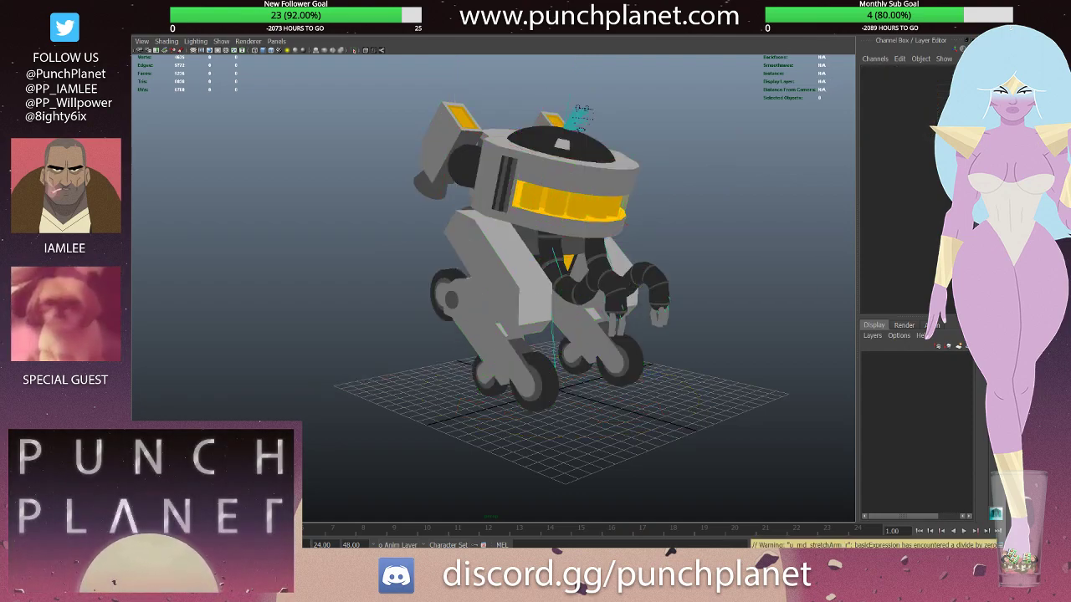
- Select the whole robot geometry and save the rig scene
{"action": "left_click", "coordinate": [587, 189]}
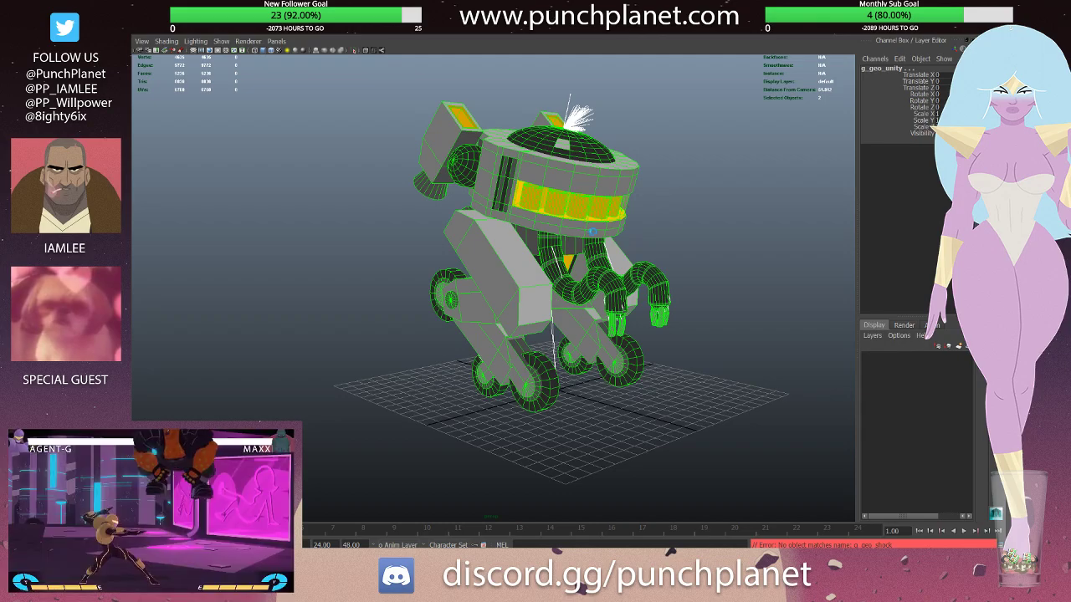
{"action": "key", "text": "ctrl+s"}
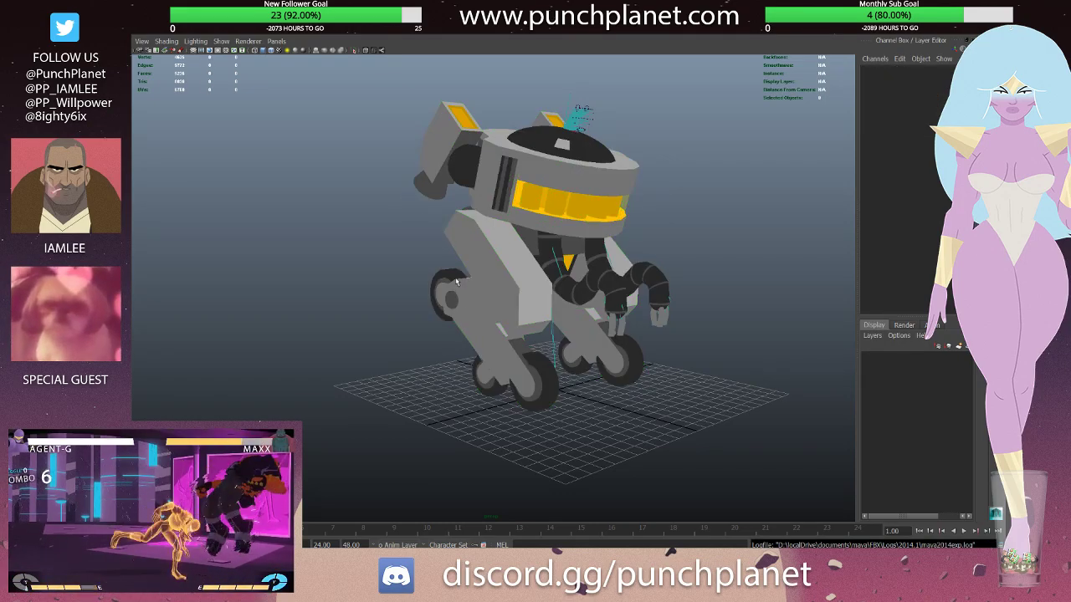
{"action": "mouse_move", "coordinate": [456, 282]}
{"action": "left_mouse_down", "text": "alt"}
{"action": "mouse_move", "coordinate": [651, 266]}
{"action": "mouse_move", "coordinate": [623, 263]}
{"action": "left_mouse_up", "text": "alt"}
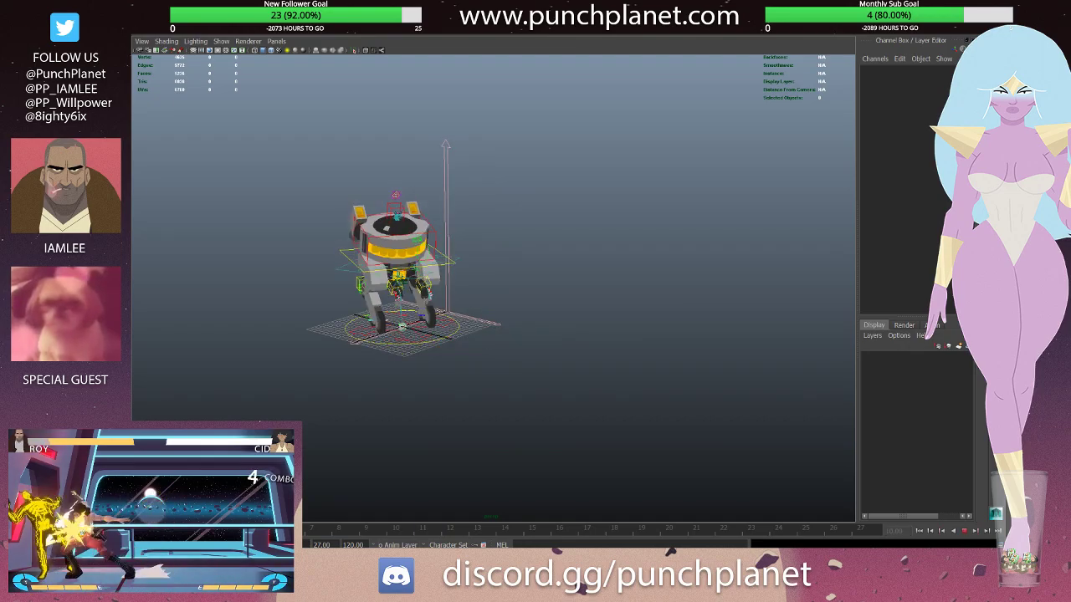
- Play back the animation, selecting the c_cog and c_foot_r controls while it runs
{"action": "mouse_move", "coordinate": [492, 391]}
{"action": "left_mouse_down", "text": "alt"}
{"action": "mouse_move", "coordinate": [557, 382]}
{"action": "mouse_move", "coordinate": [535, 397]}
{"action": "left_mouse_up", "text": "alt"}
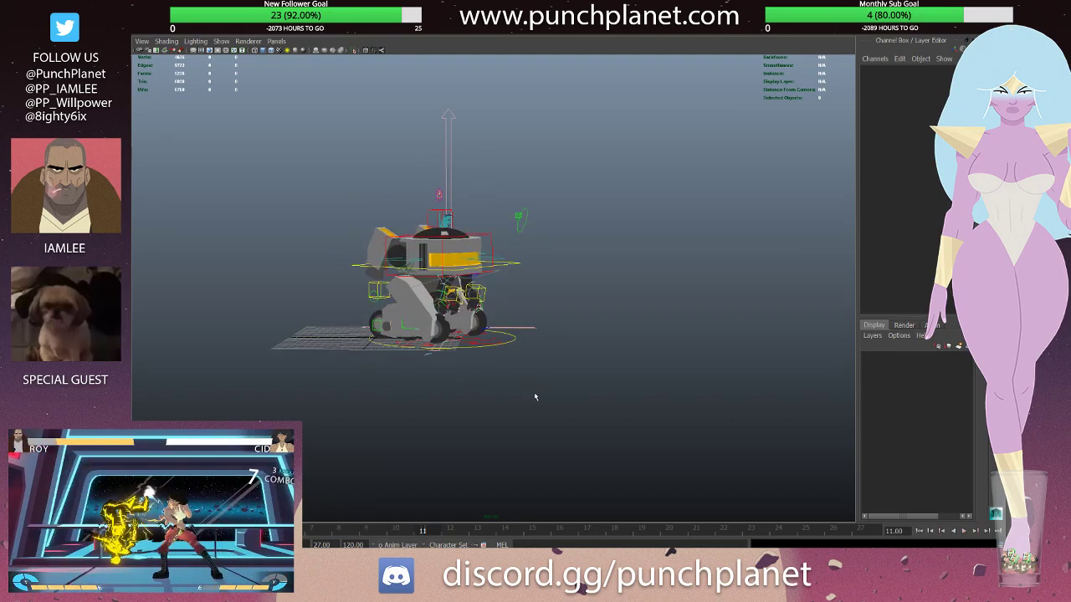
{"action": "left_click", "coordinate": [963, 533]}
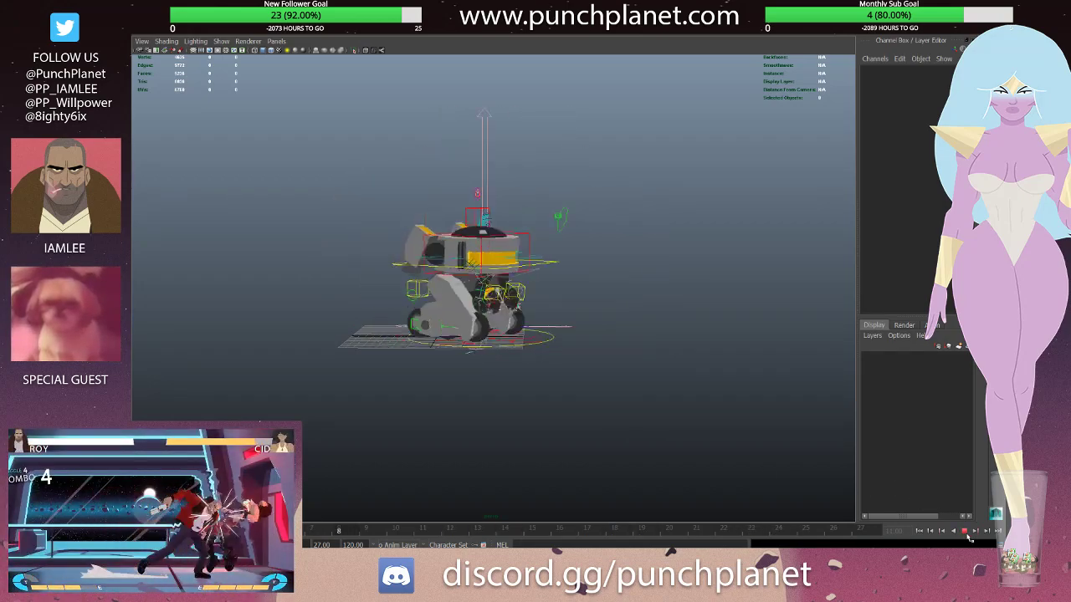
{"action": "left_click", "coordinate": [963, 532]}
{"action": "left_click", "coordinate": [618, 252]}
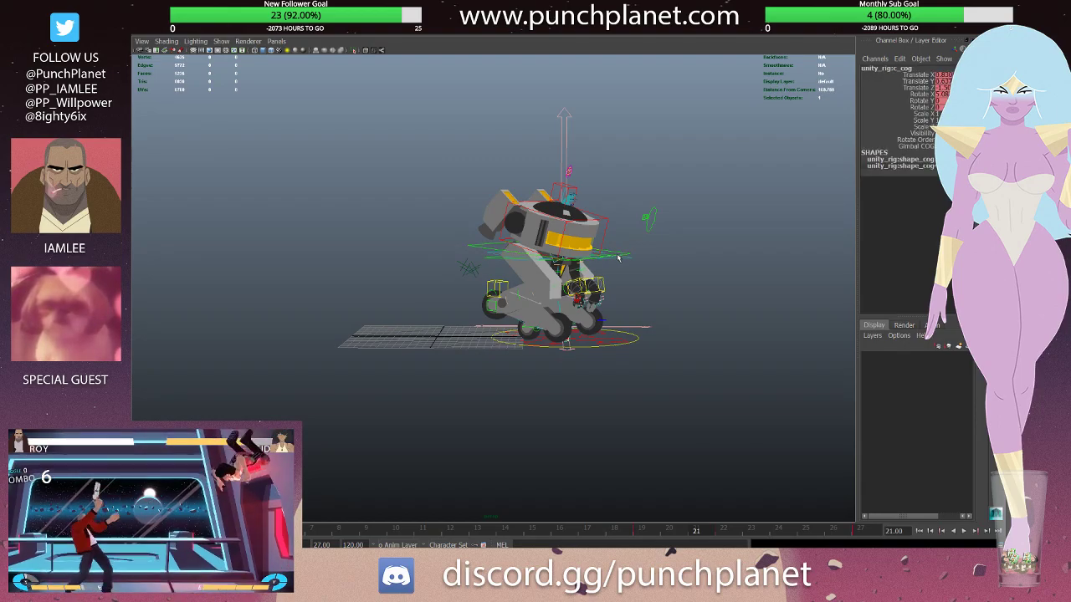
{"action": "key", "text": "alt+v"}
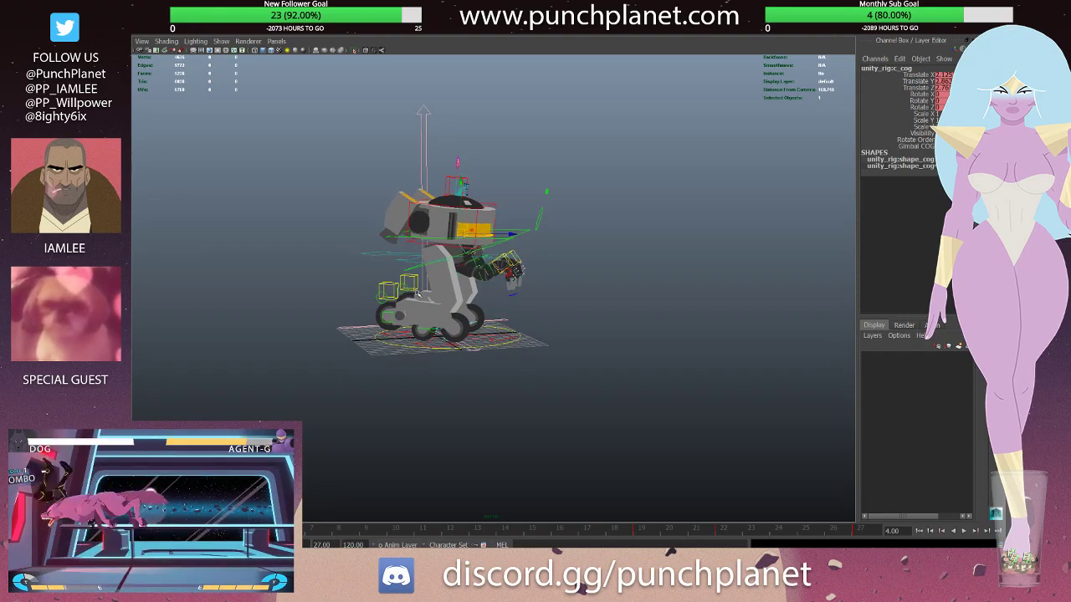
{"action": "left_click", "coordinate": [444, 337]}
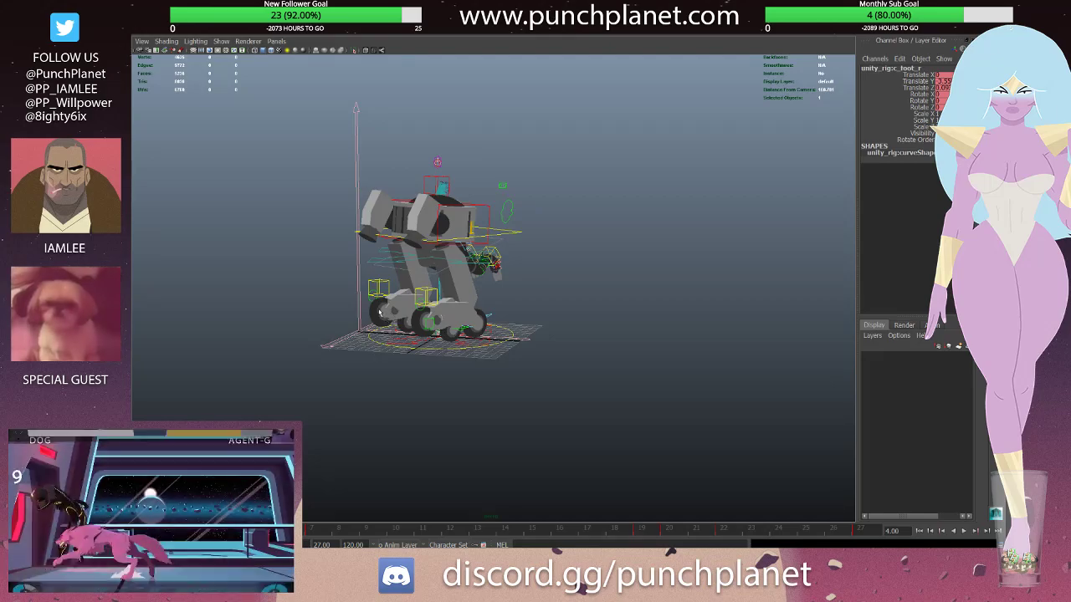
- Zoom in on the legs and wheels, toggle wireframe and shaded, then four-view and back
{"action": "right_click_drag", "start_coordinate": [379, 309], "coordinate": [563, 266], "text": "alt"}
{"action": "key", "text": "4"}
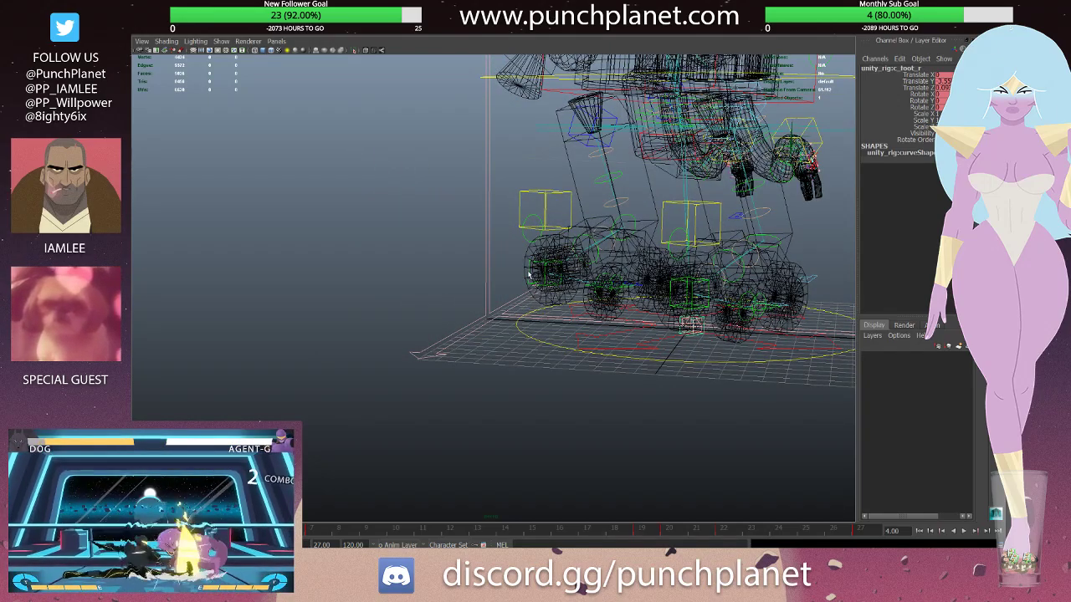
{"action": "key", "text": "5"}
{"action": "scroll", "coordinate": [544, 274], "scroll_direction": "down", "scroll_amount": 3}
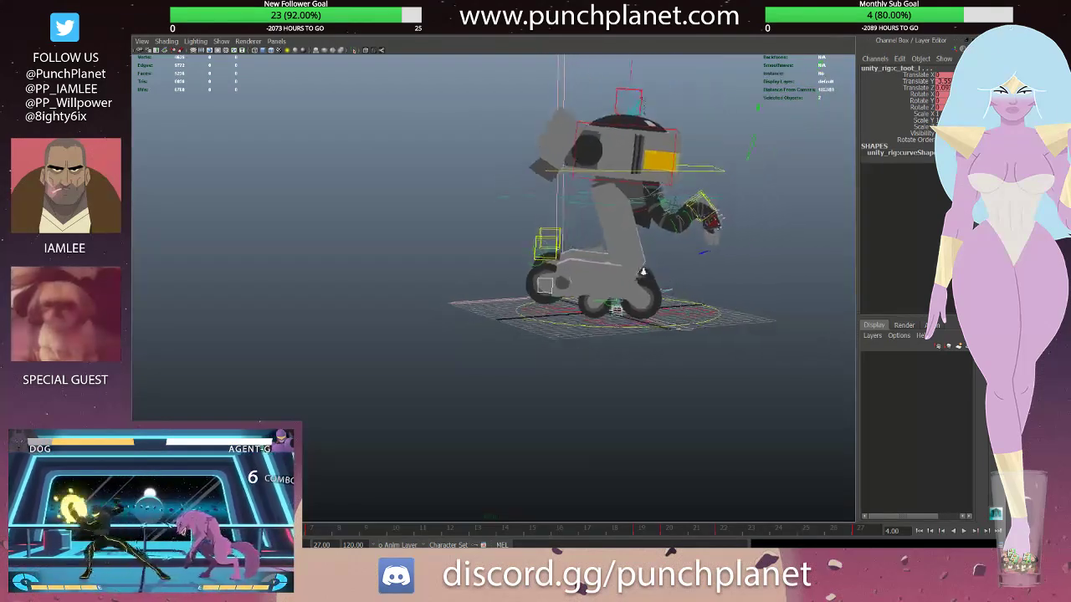
{"action": "left_click_drag", "start_coordinate": [528, 260], "coordinate": [639, 224], "text": "alt"}
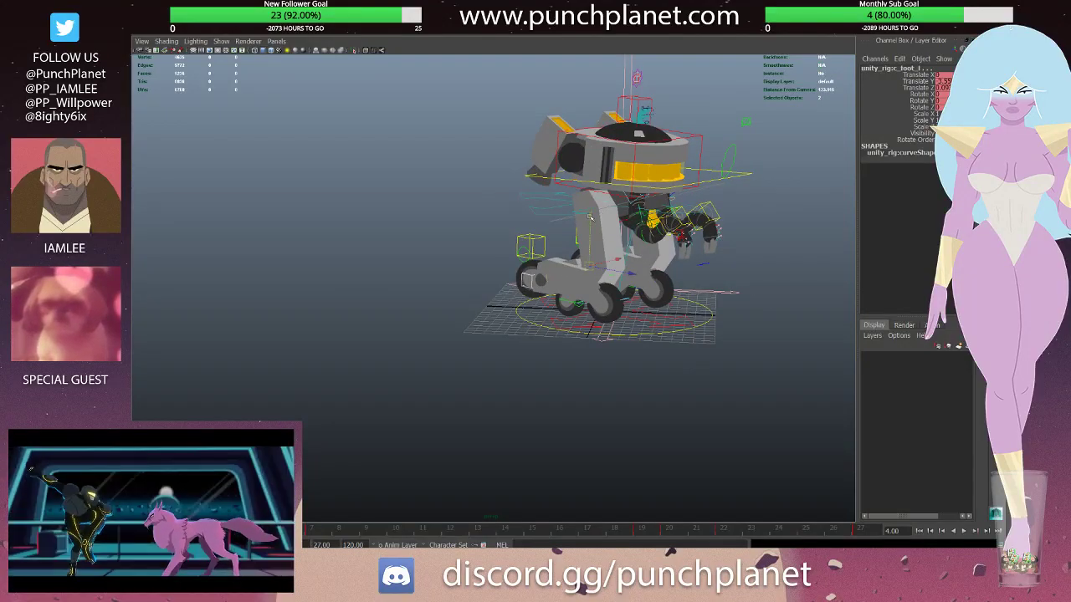
{"action": "key", "text": "space"}
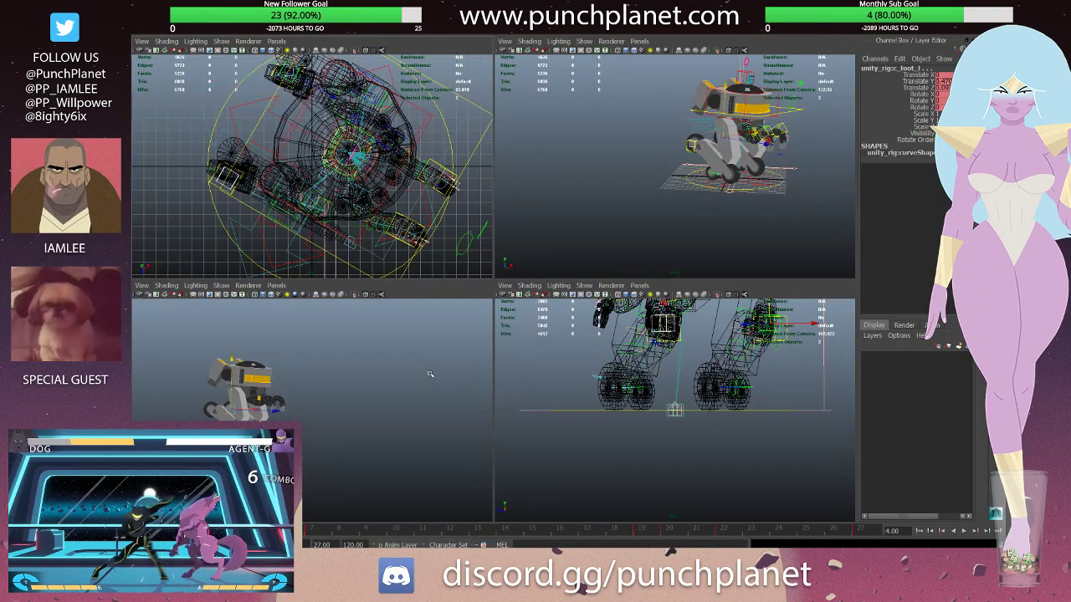
{"action": "key", "text": "space"}
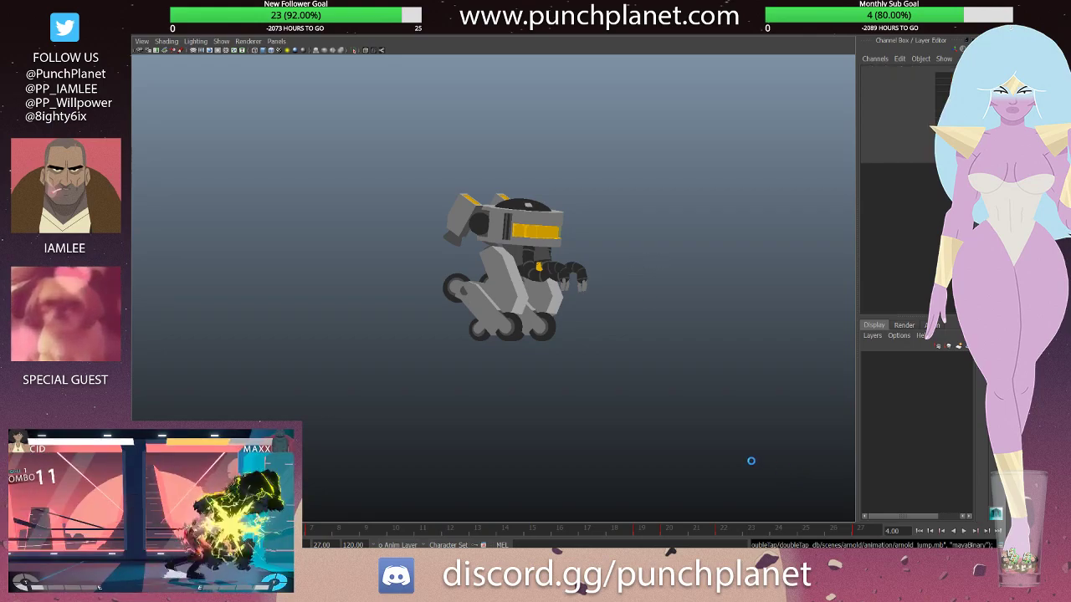
- Play the arnold_jump animation and pause it at frame 24 with the robot crouched
{"action": "left_click", "coordinate": [965, 532]}
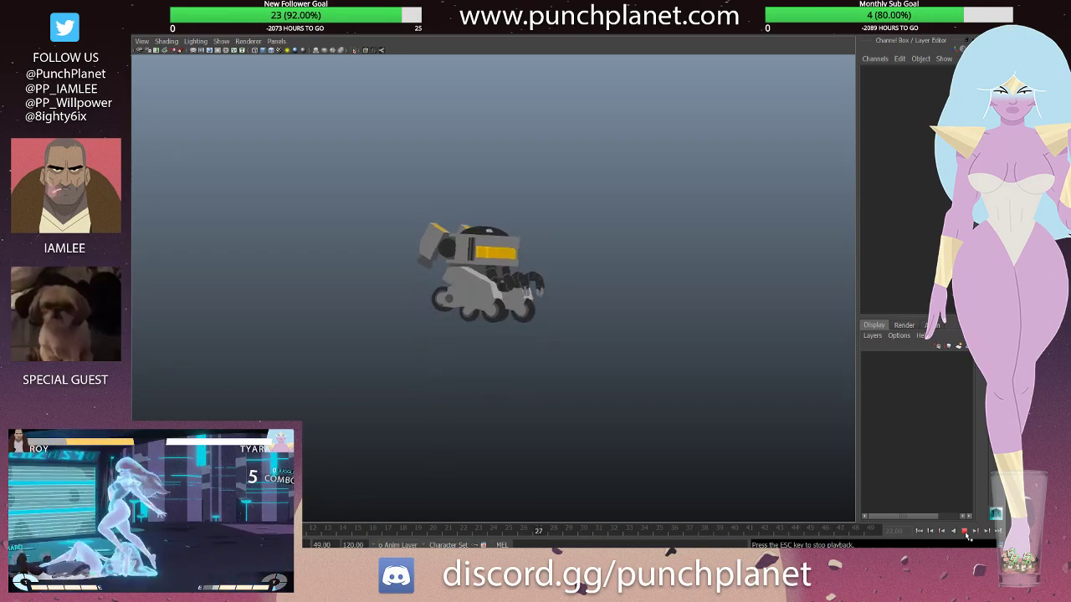
{"action": "left_click", "coordinate": [965, 532]}
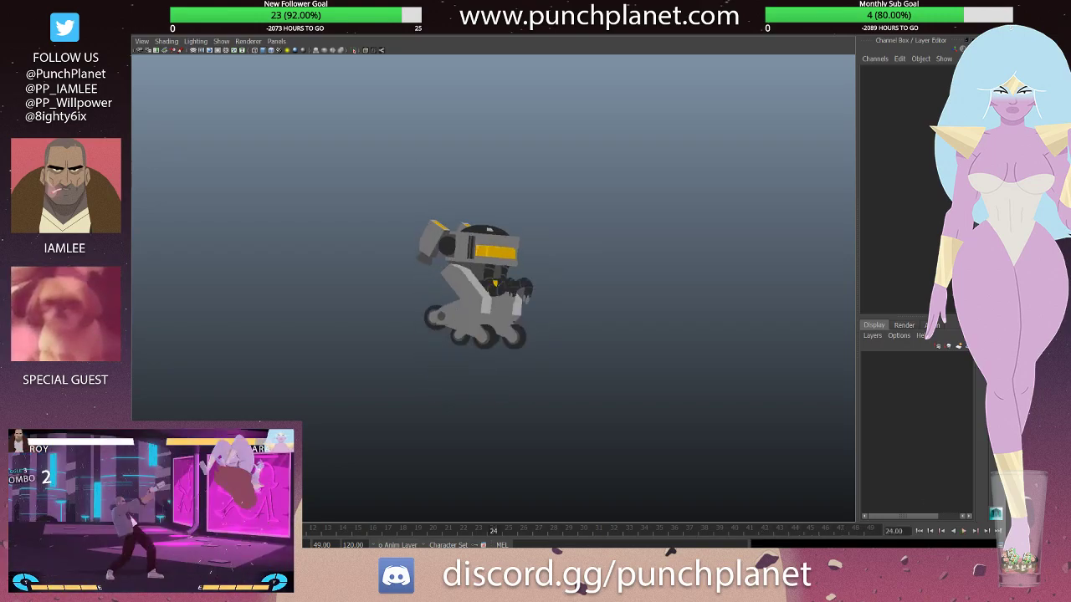